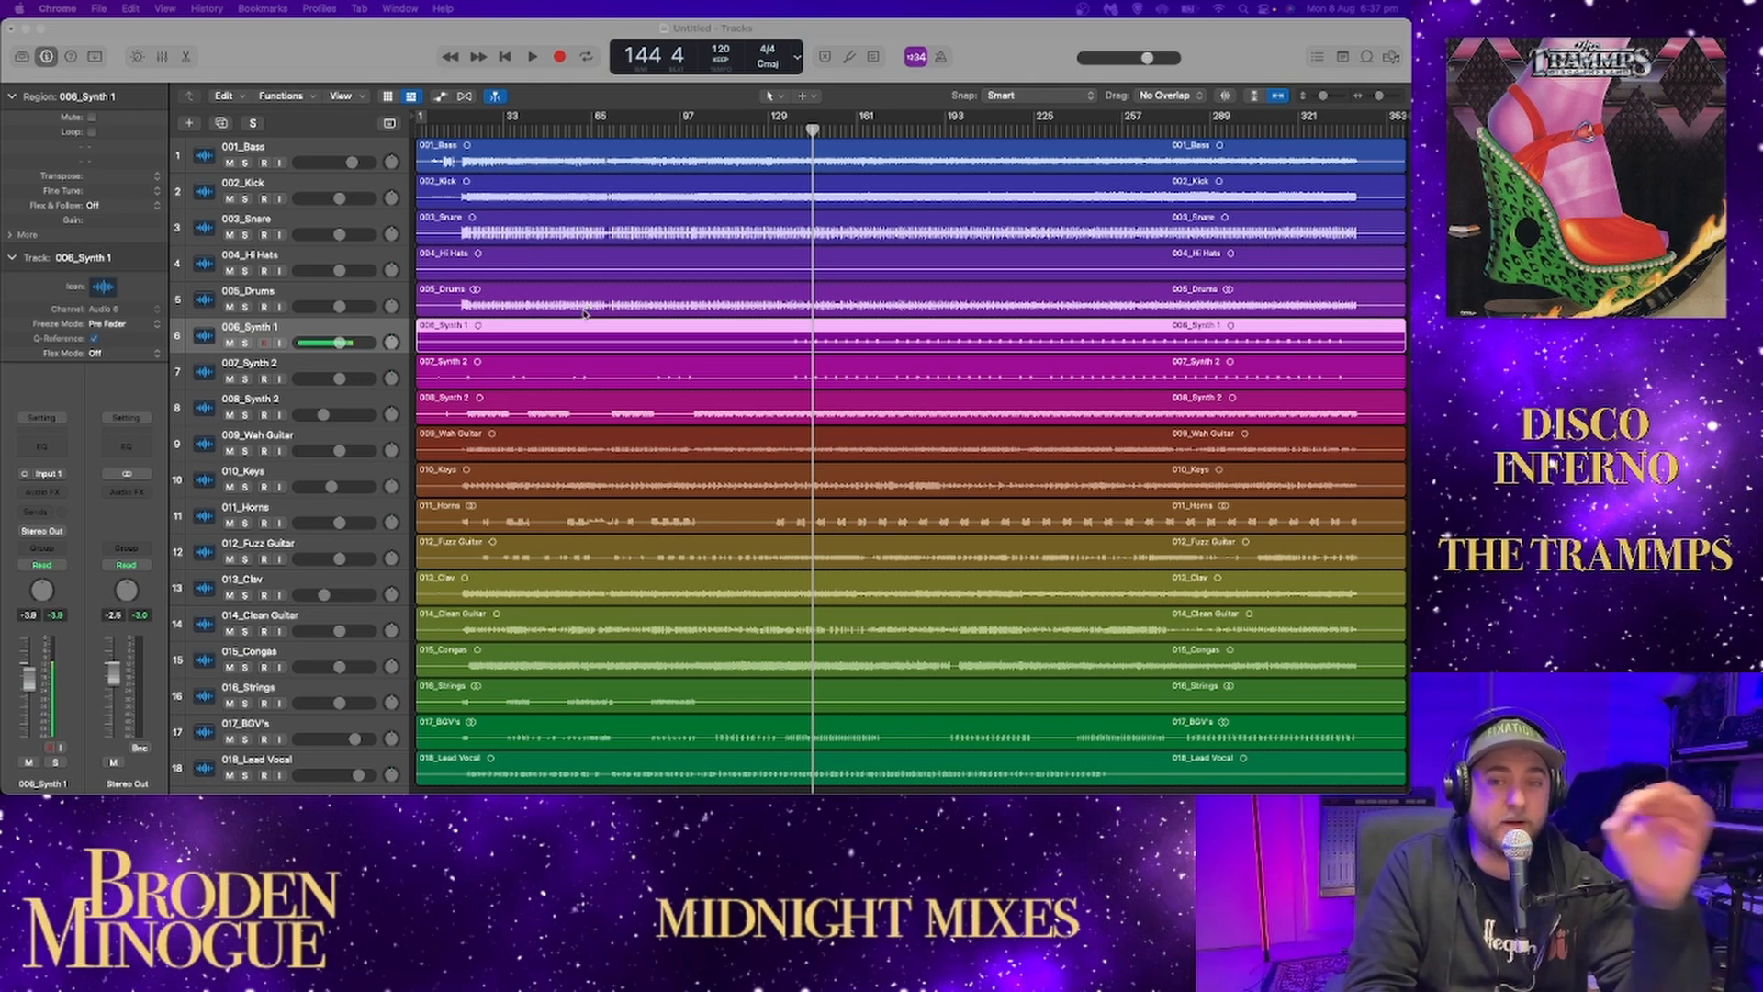
# Reorder the tracks so 001_Bass sits below 005_Drums and 009_Wah Guitar sits directly below the bass.
pyautogui.scroll(-3, 583, 312)
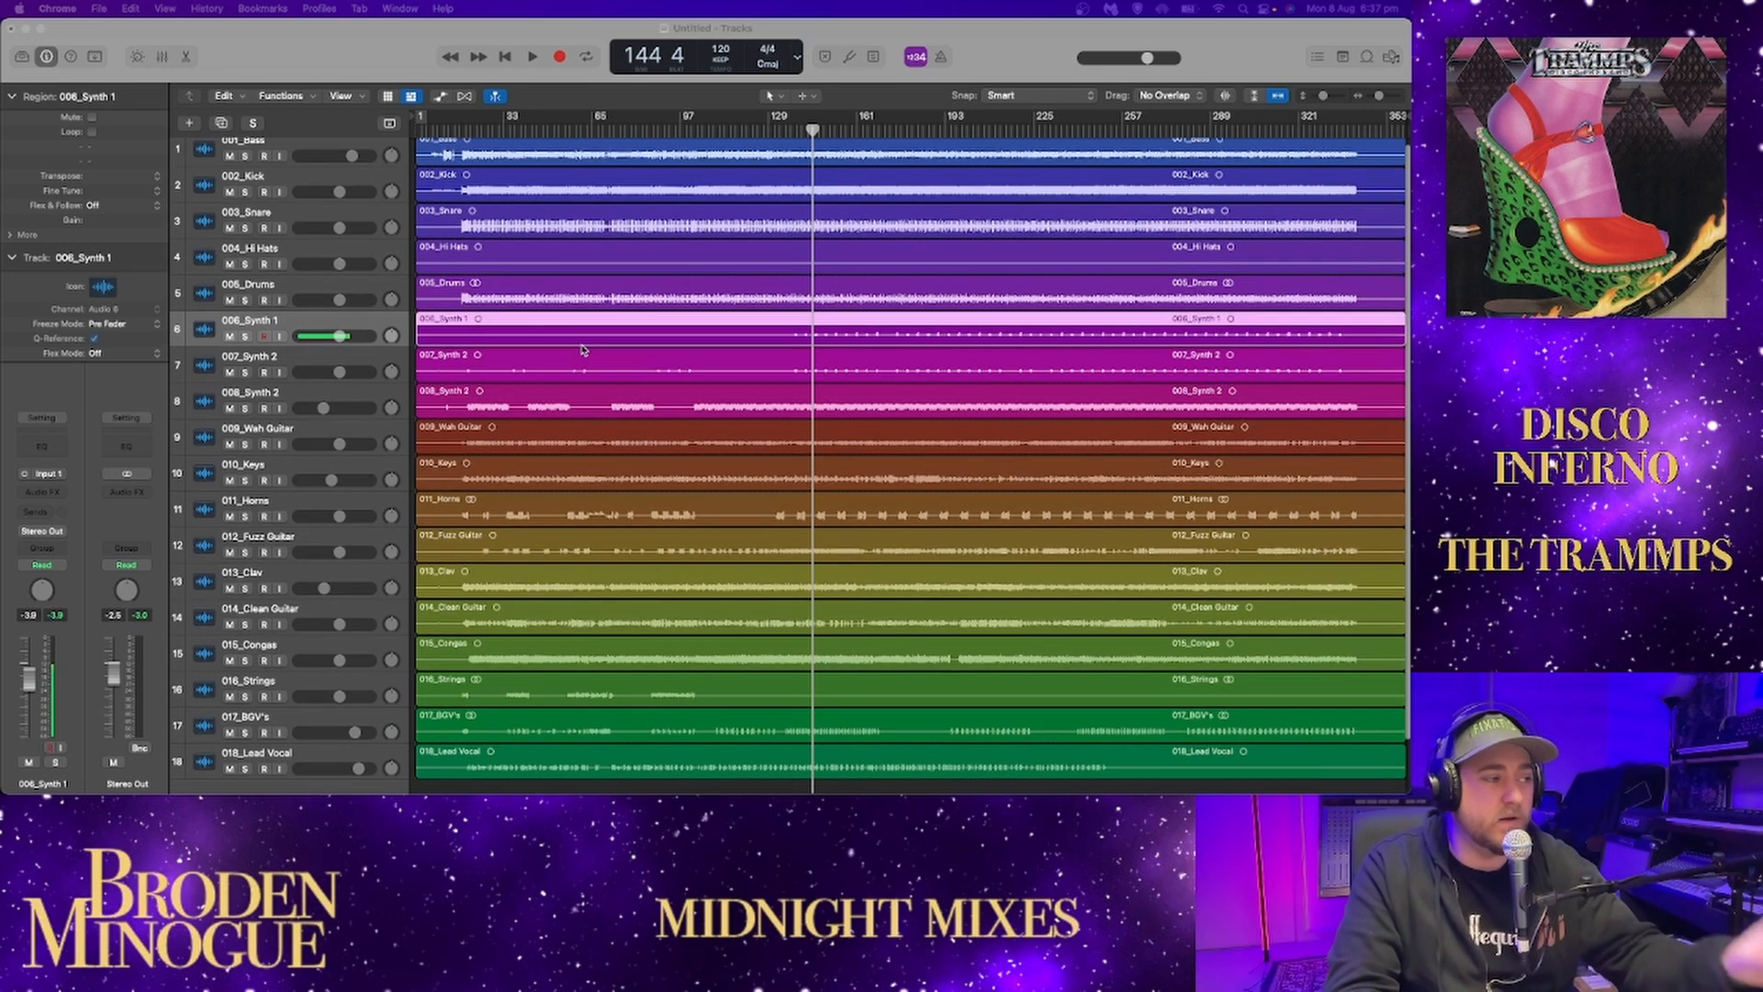
pyautogui.scroll(3, 566, 363)
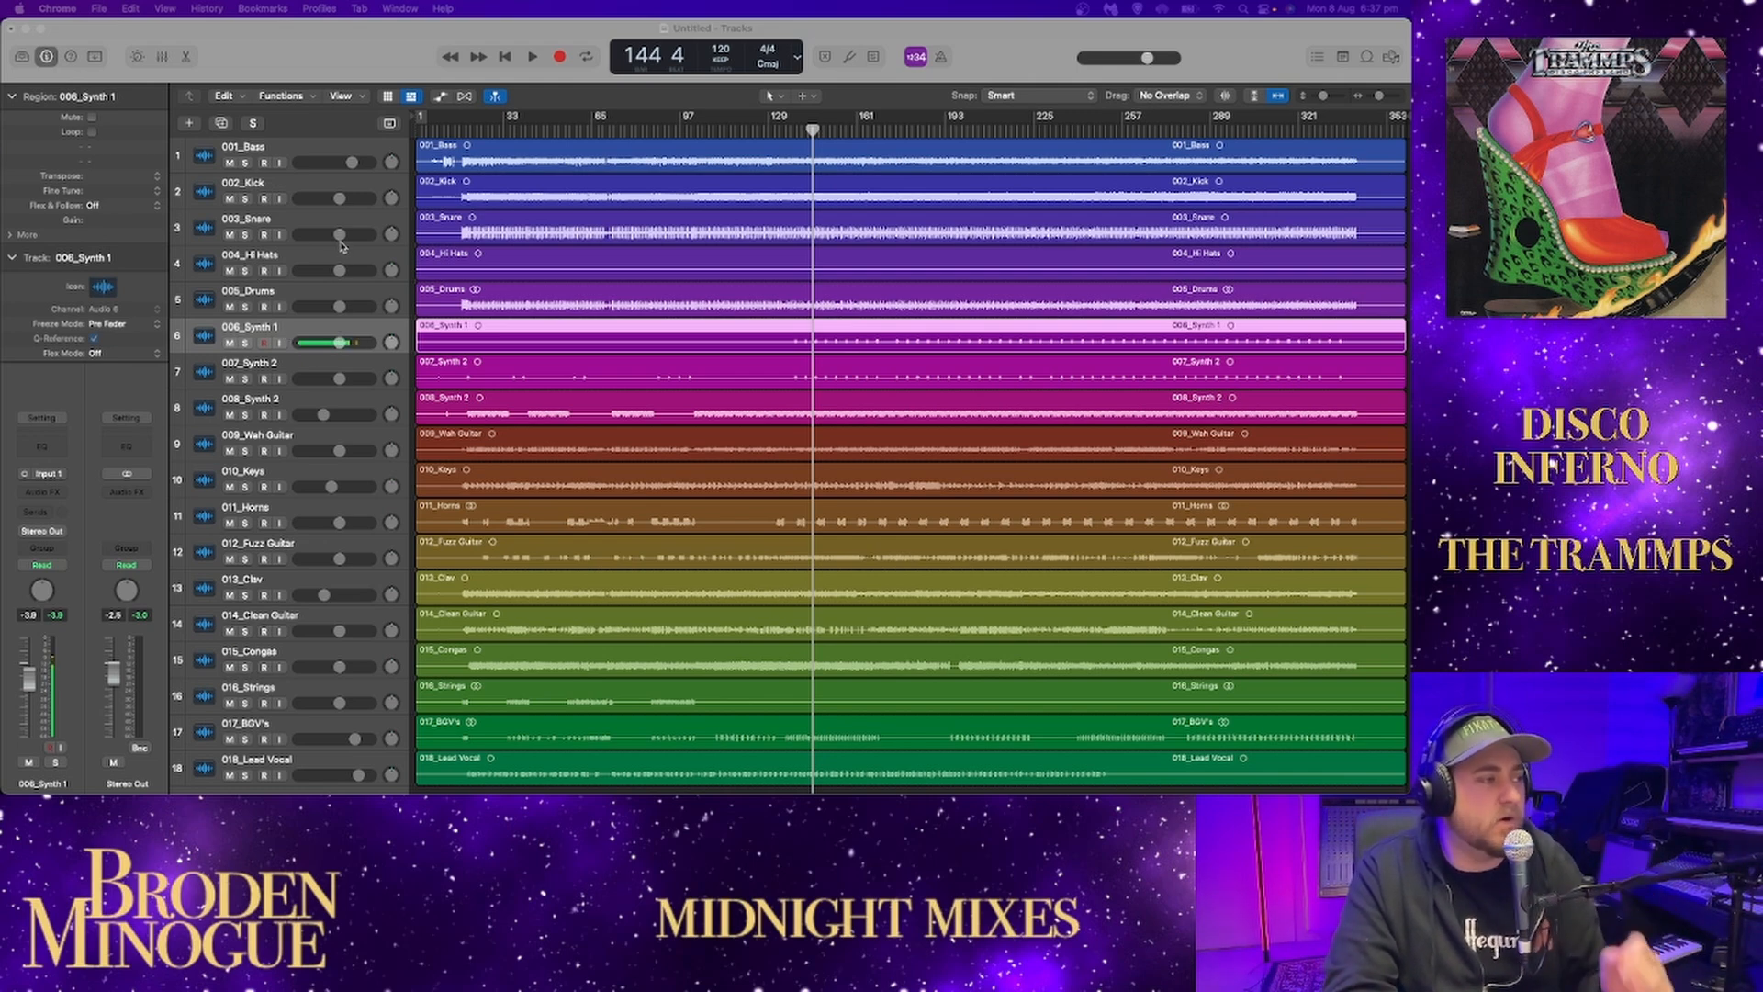
pyautogui.moveTo(303, 158); pyautogui.dragTo(311, 308)
pyautogui.moveTo(297, 442); pyautogui.dragTo(299, 335)
# Try placing 012_Fuzz Guitar below 009_Wah Guitar, and return it to its place between 011_Horns and 013_Clav.
pyautogui.moveTo(296, 551); pyautogui.dragTo(299, 369)
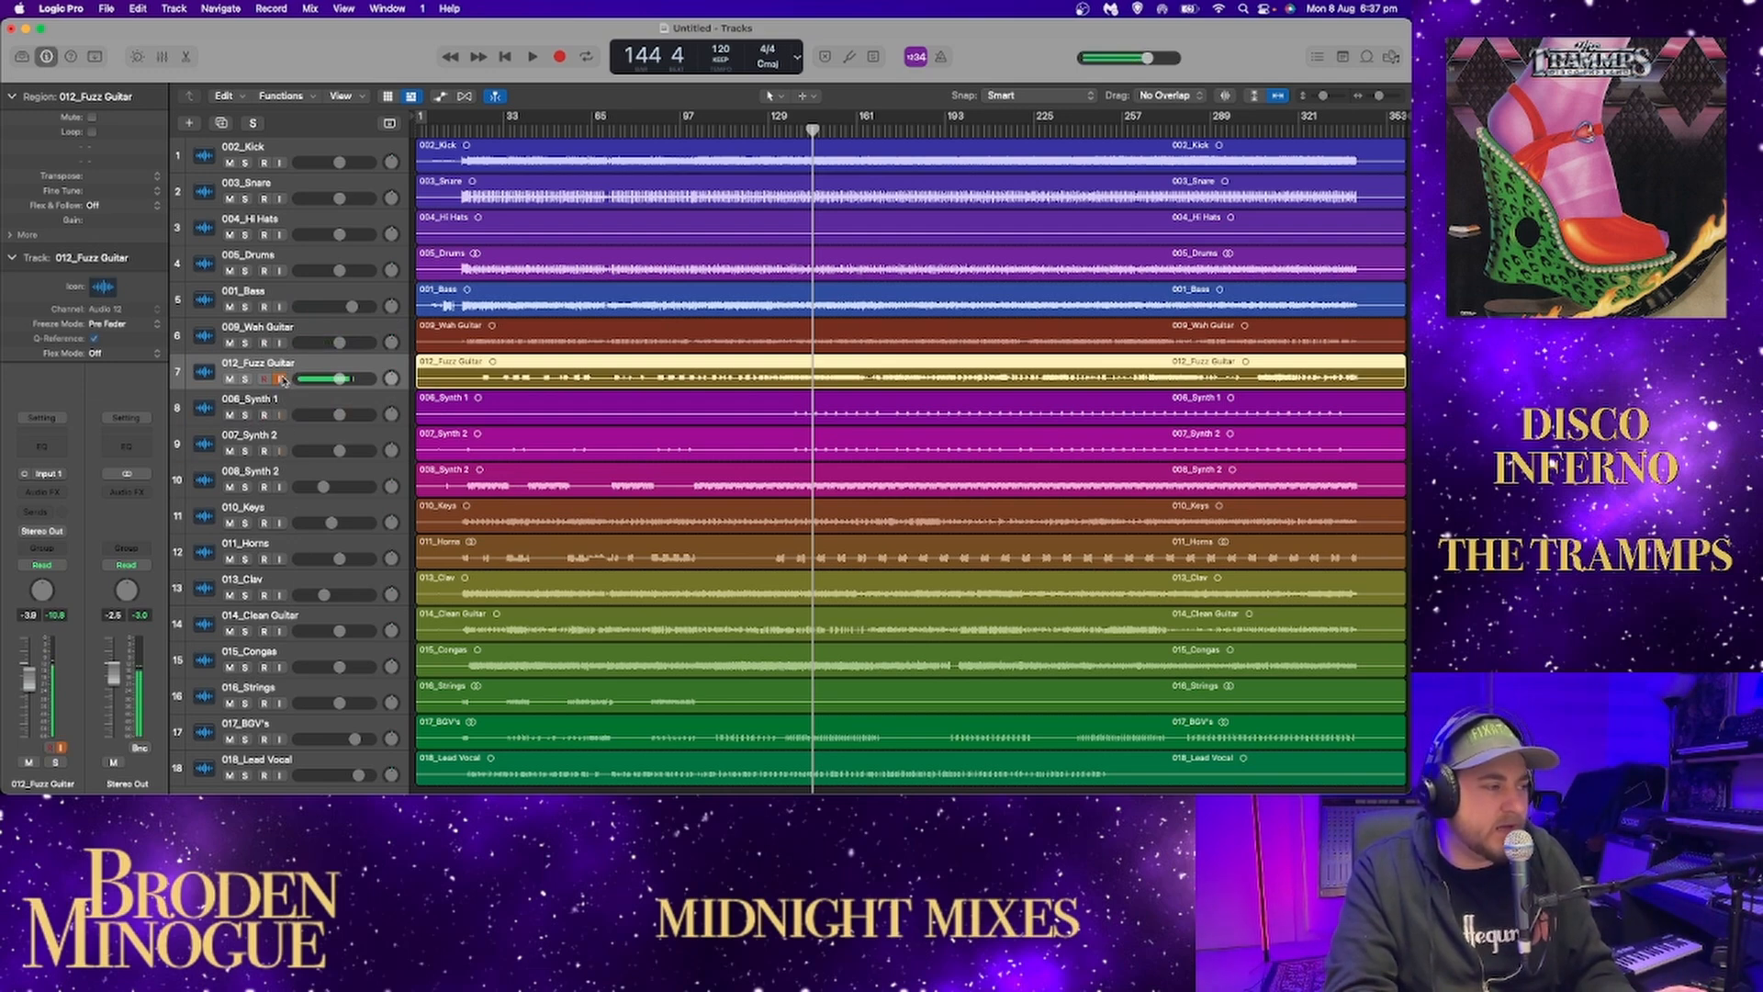
pyautogui.moveTo(295, 370); pyautogui.dragTo(275, 556)
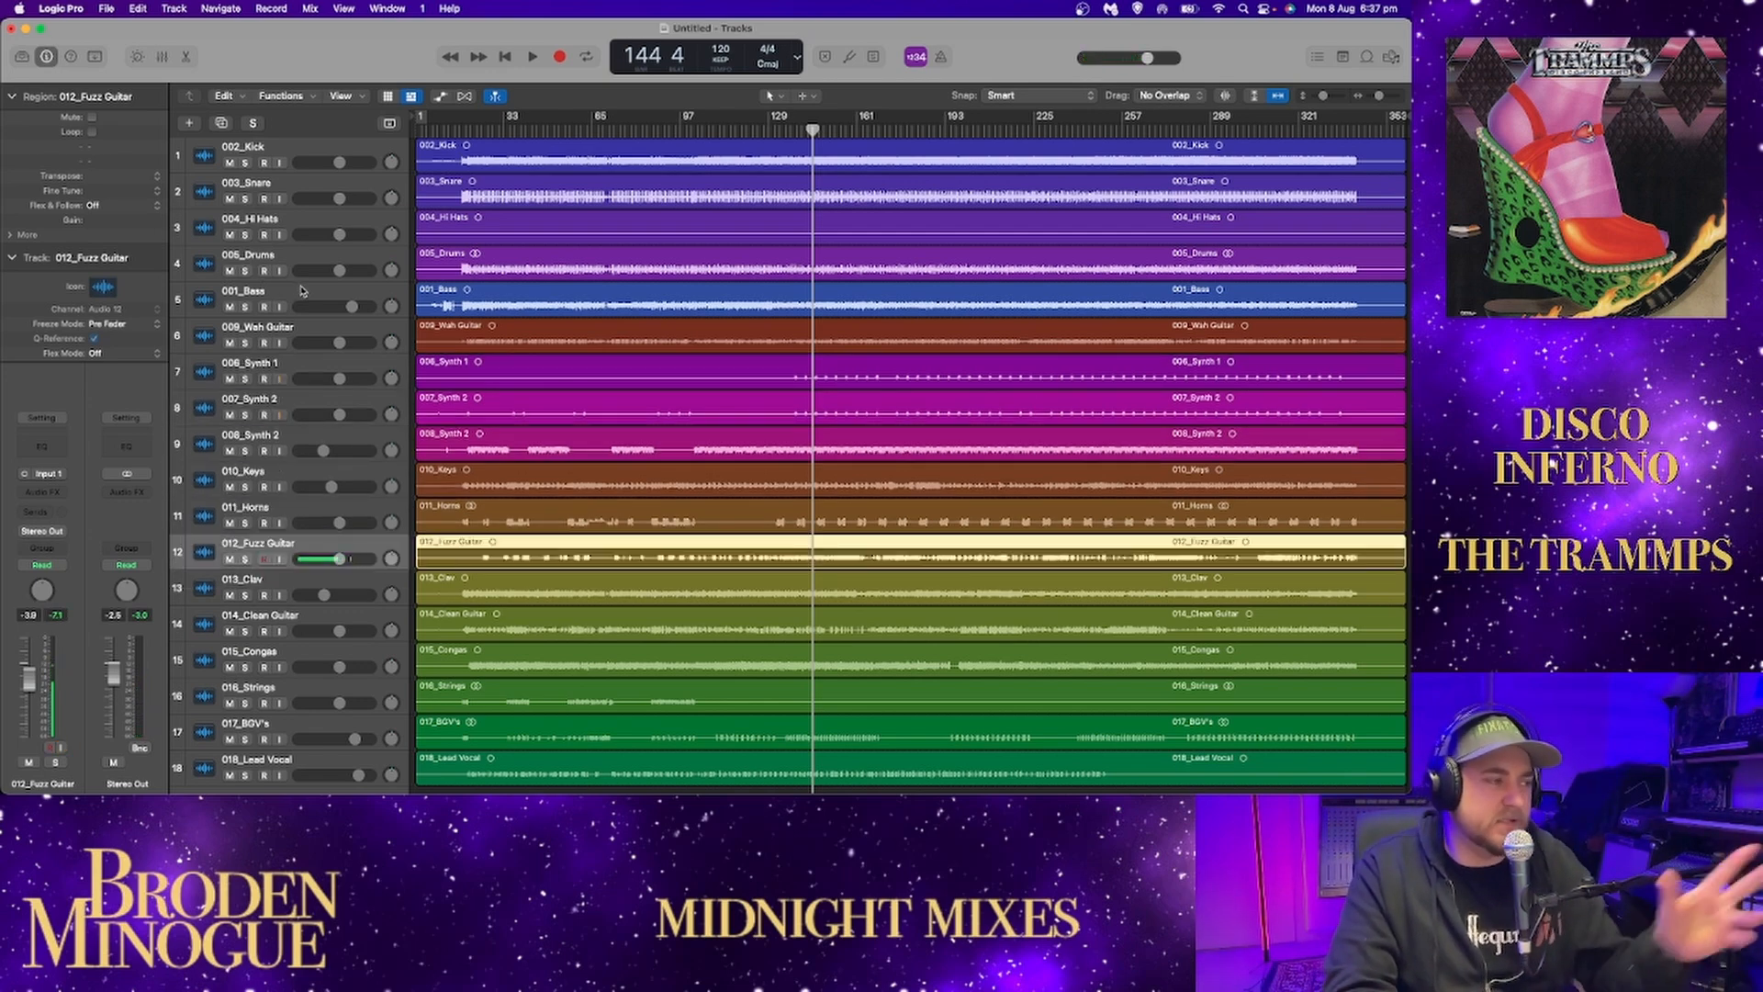
# Enlarge the track heights, solo 002_Kick and play it from about bar 5.
pyautogui.click(458, 126)
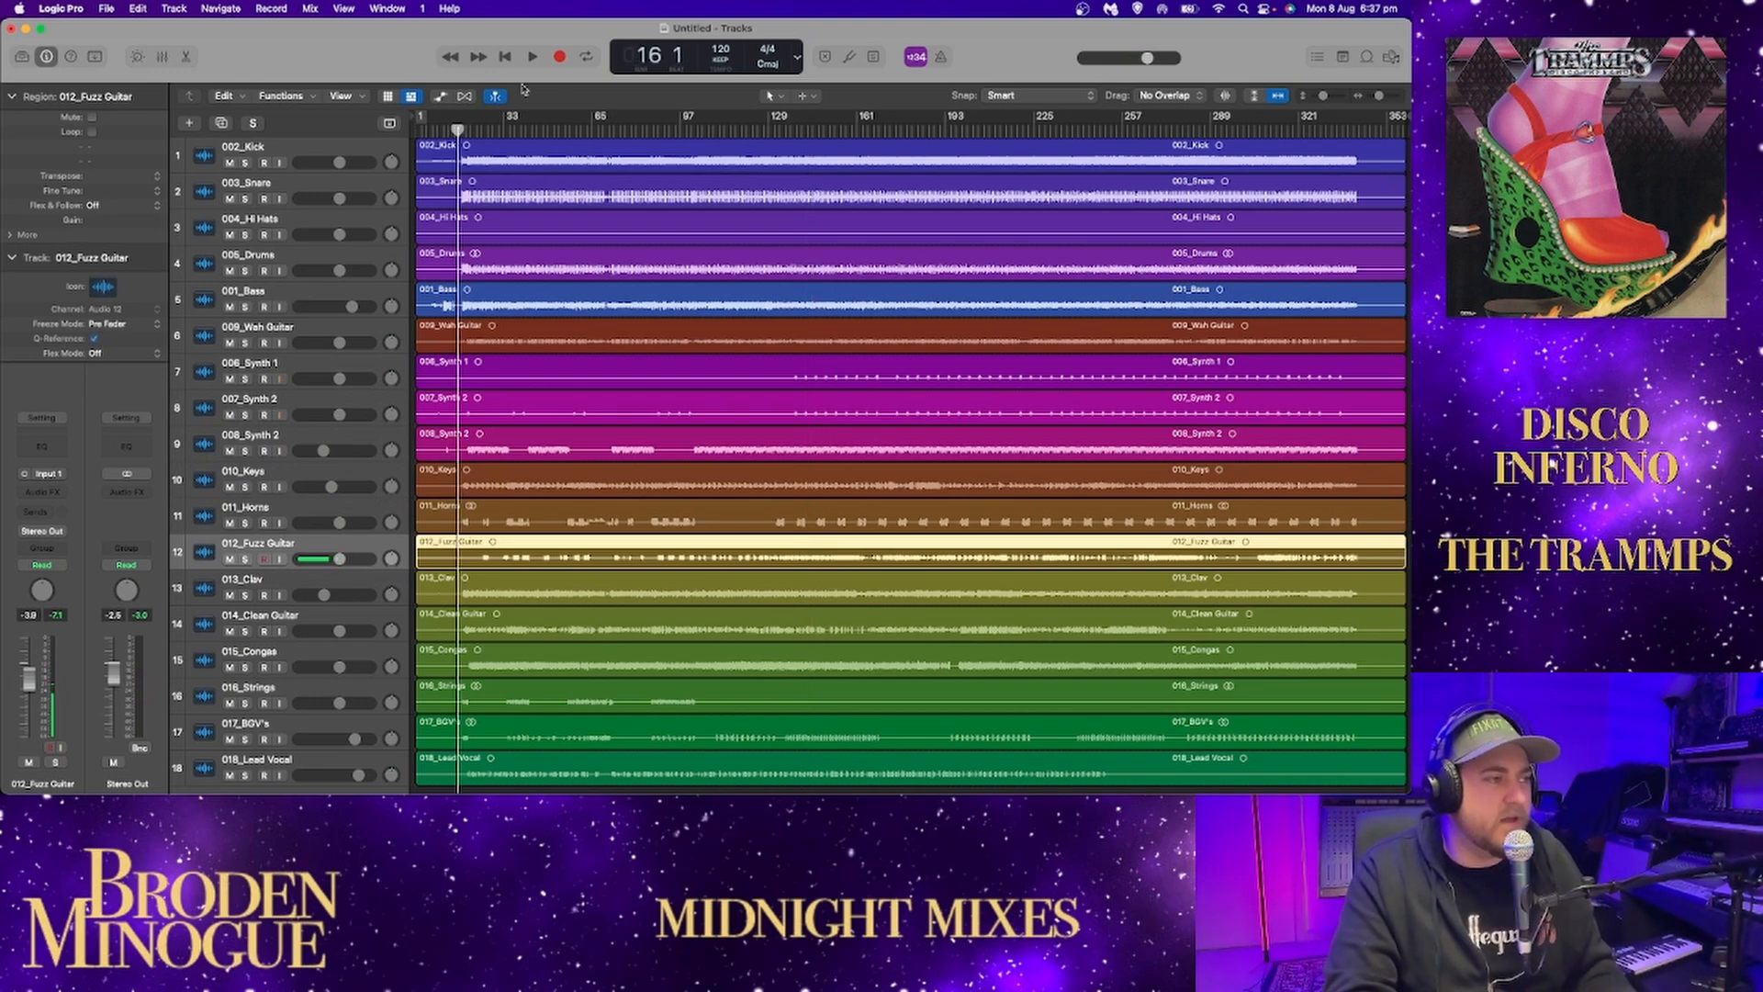
pyautogui.moveTo(1324, 96); pyautogui.dragTo(1330, 96)
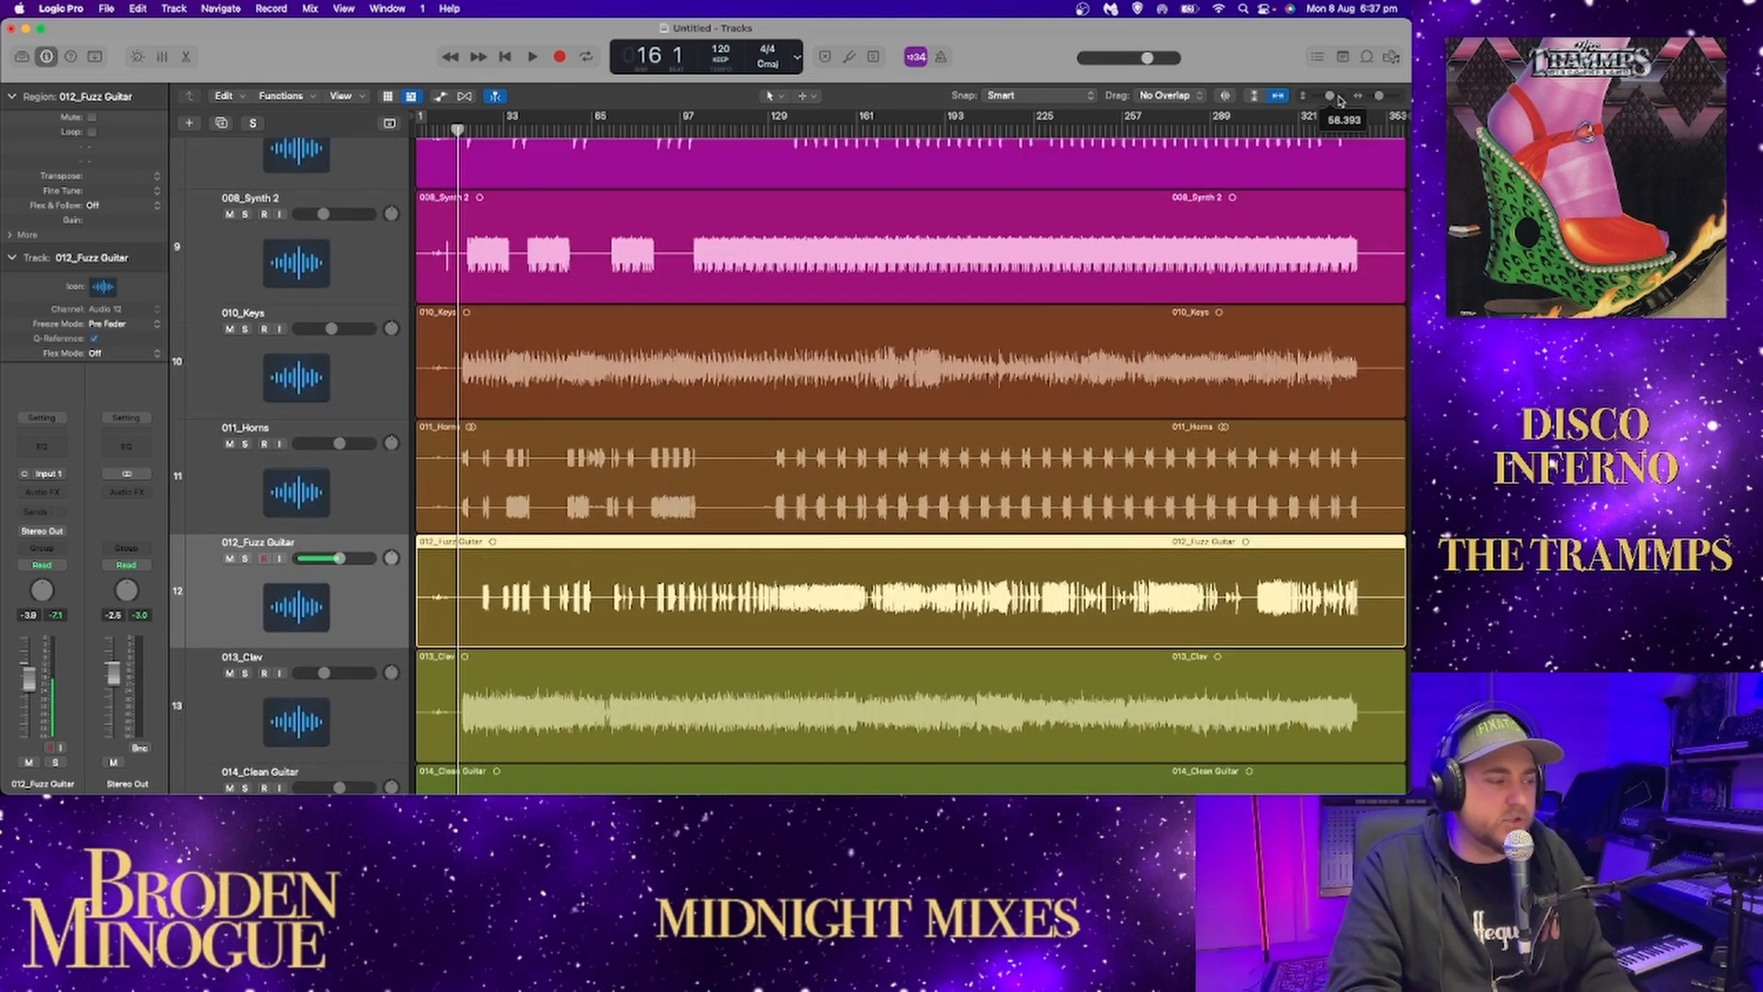
pyautogui.scroll(-1, 491, 299)
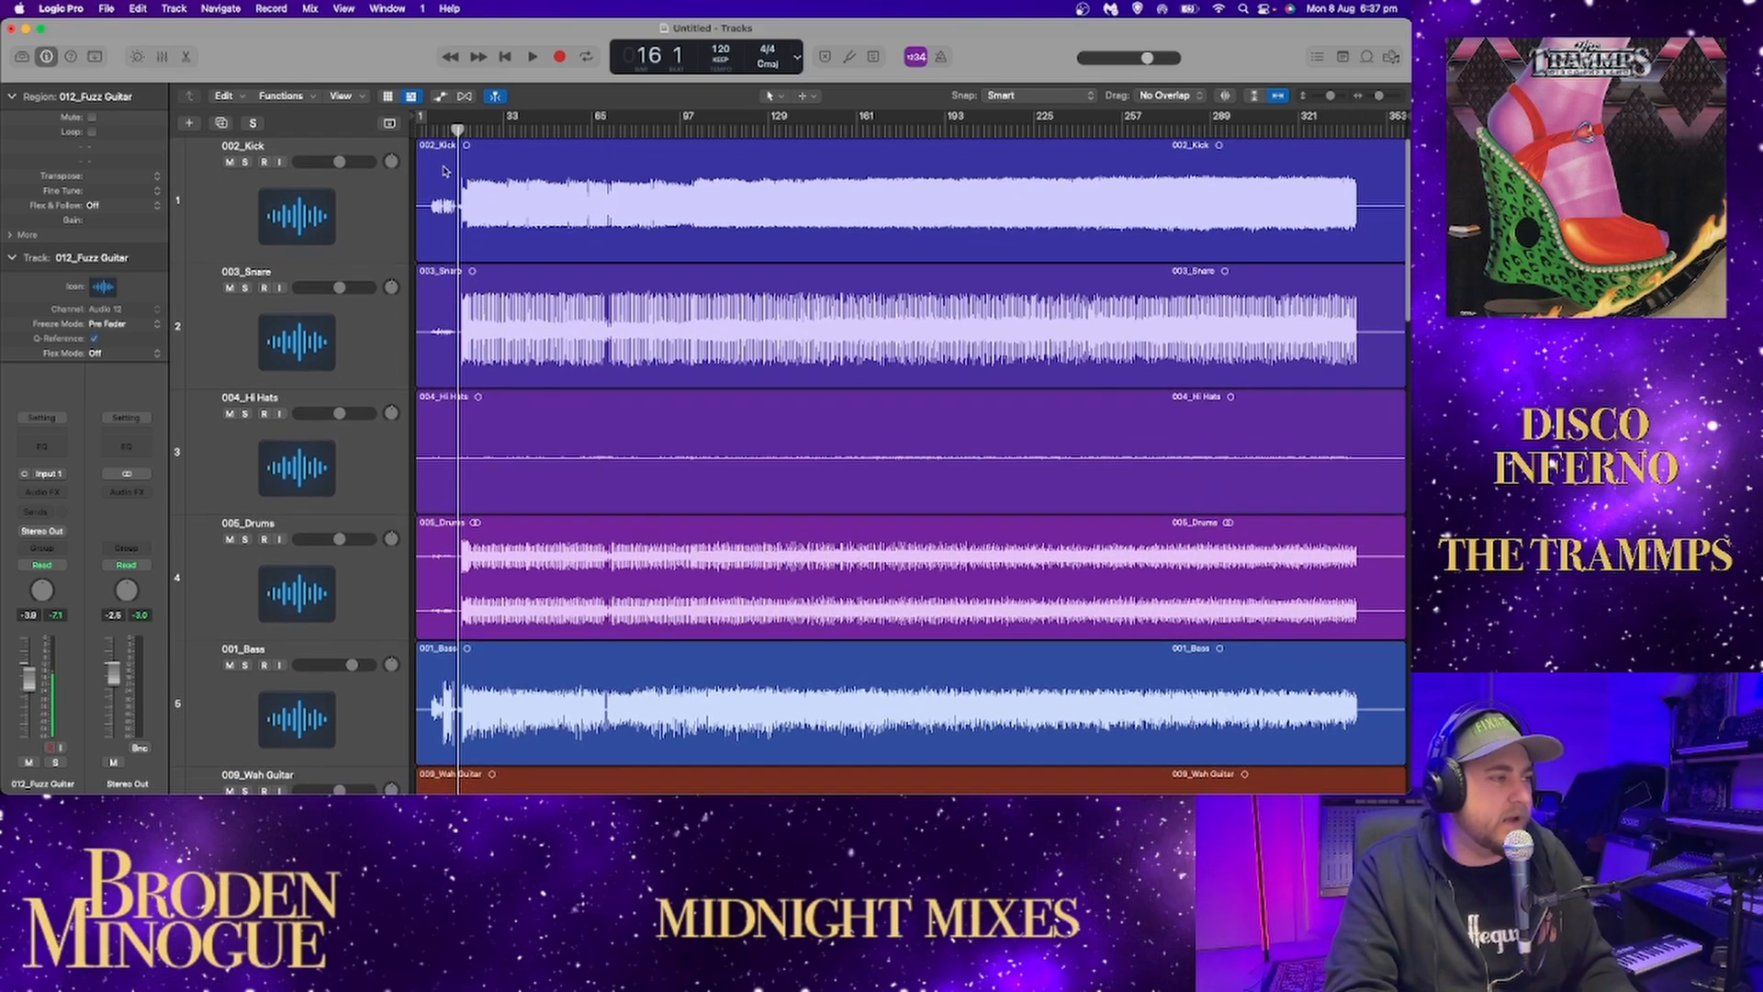
pyautogui.click(429, 128)
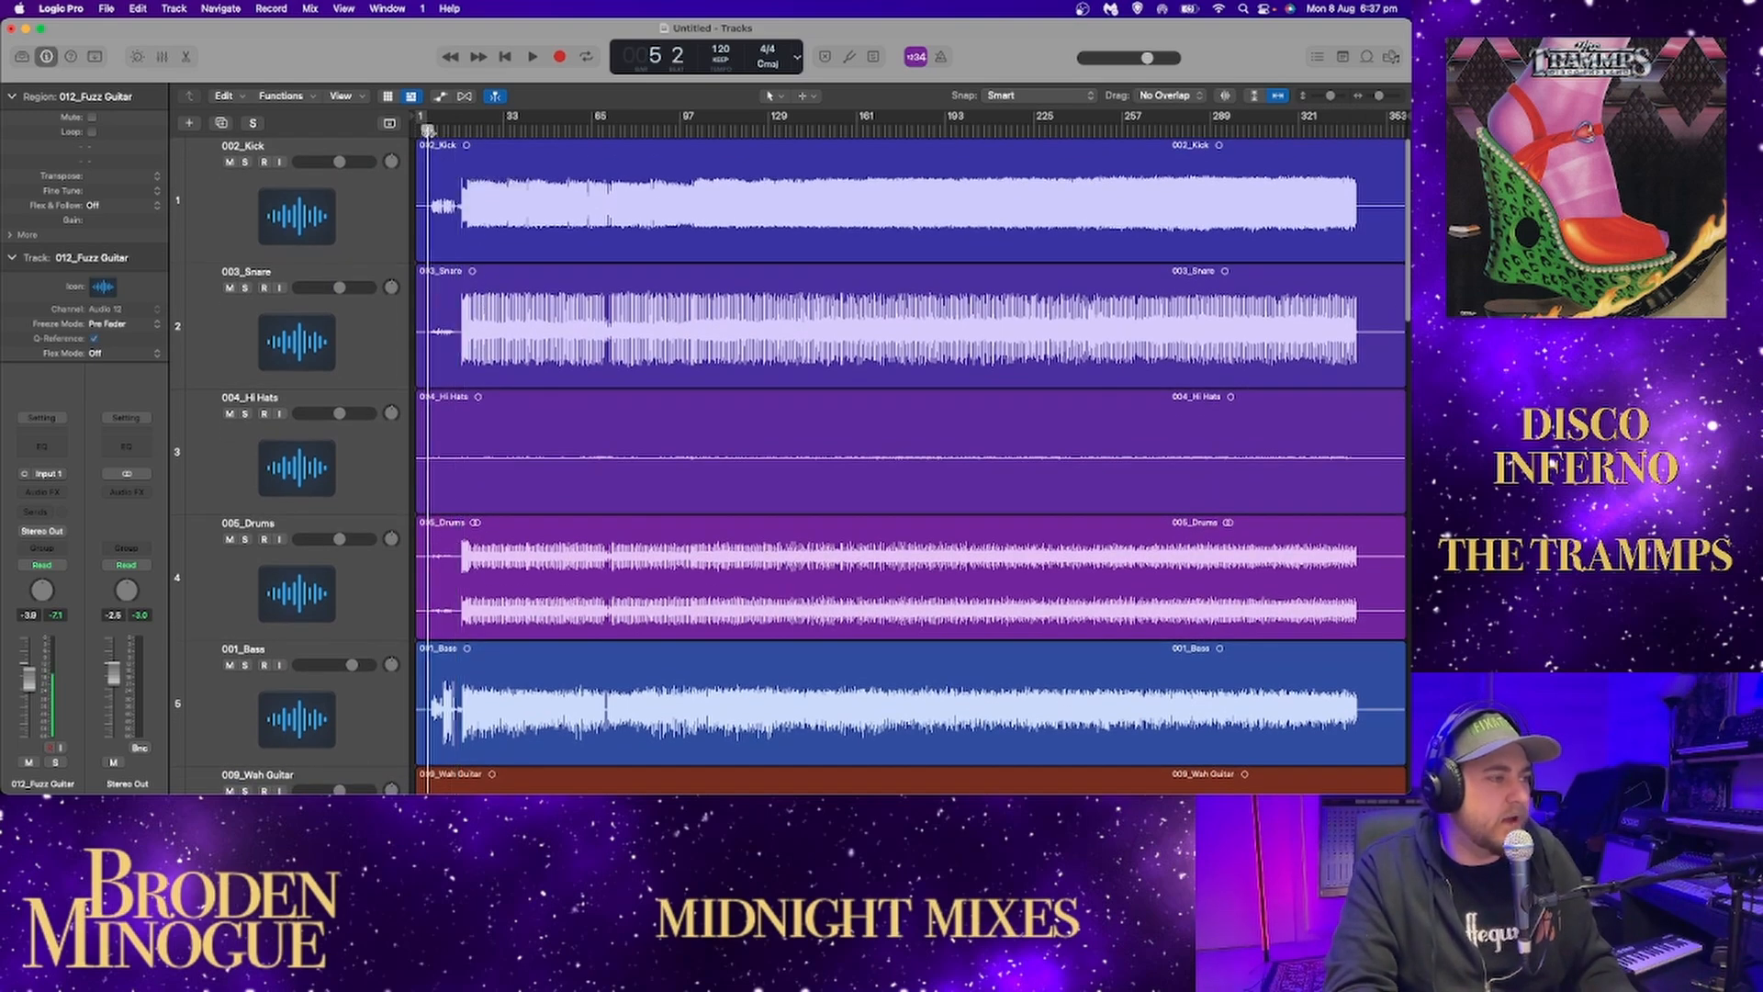
pyautogui.click(246, 162)
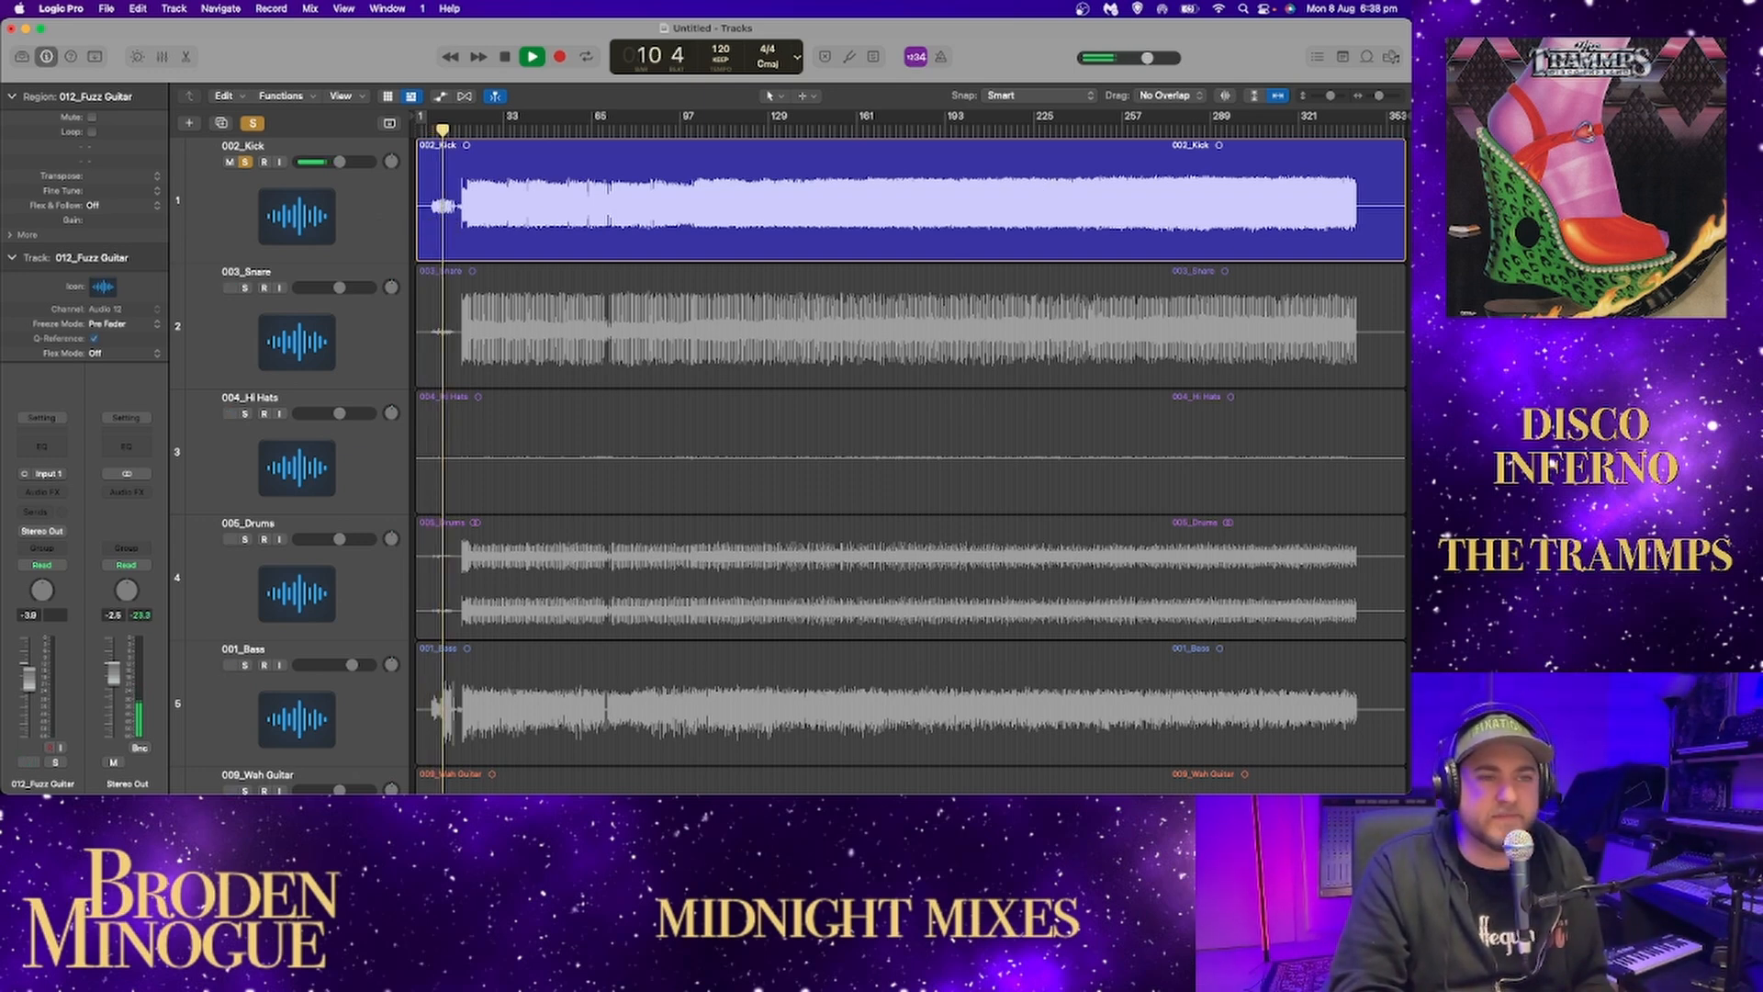
pyautogui.moveTo(1377, 98); pyautogui.dragTo(1378, 98)
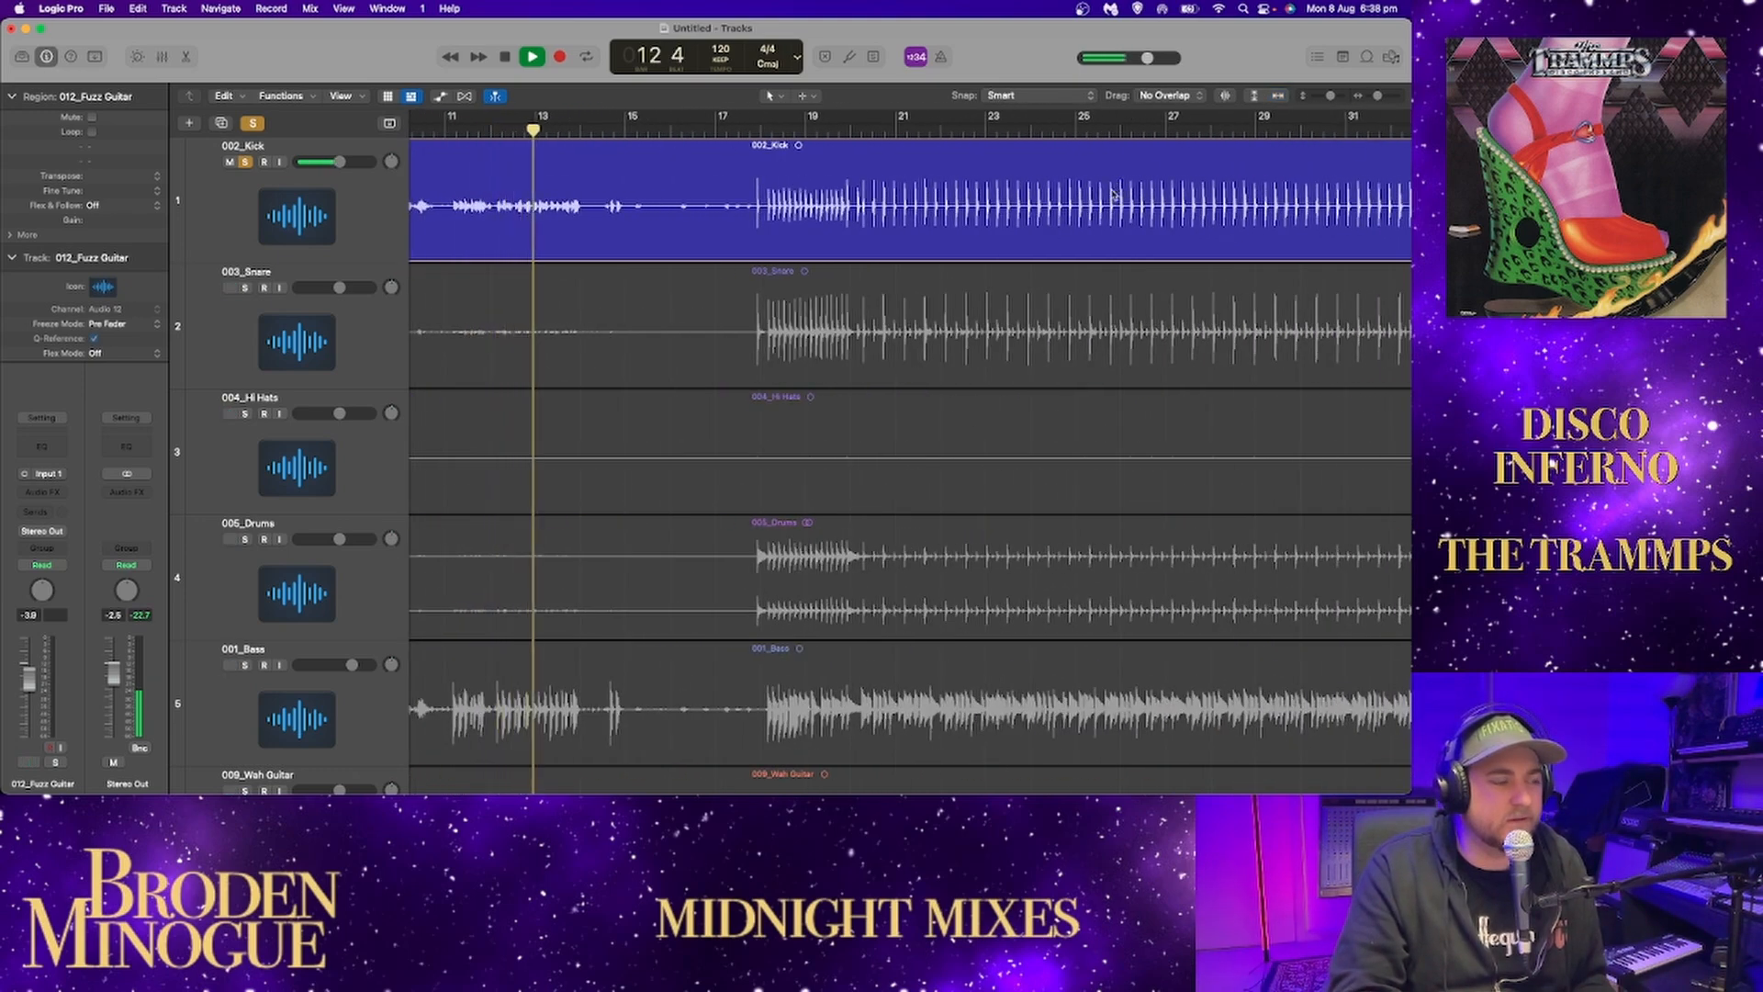
pyautogui.hscroll(-5, 1120, 192)
pyautogui.hscroll(-1, 1122, 204)
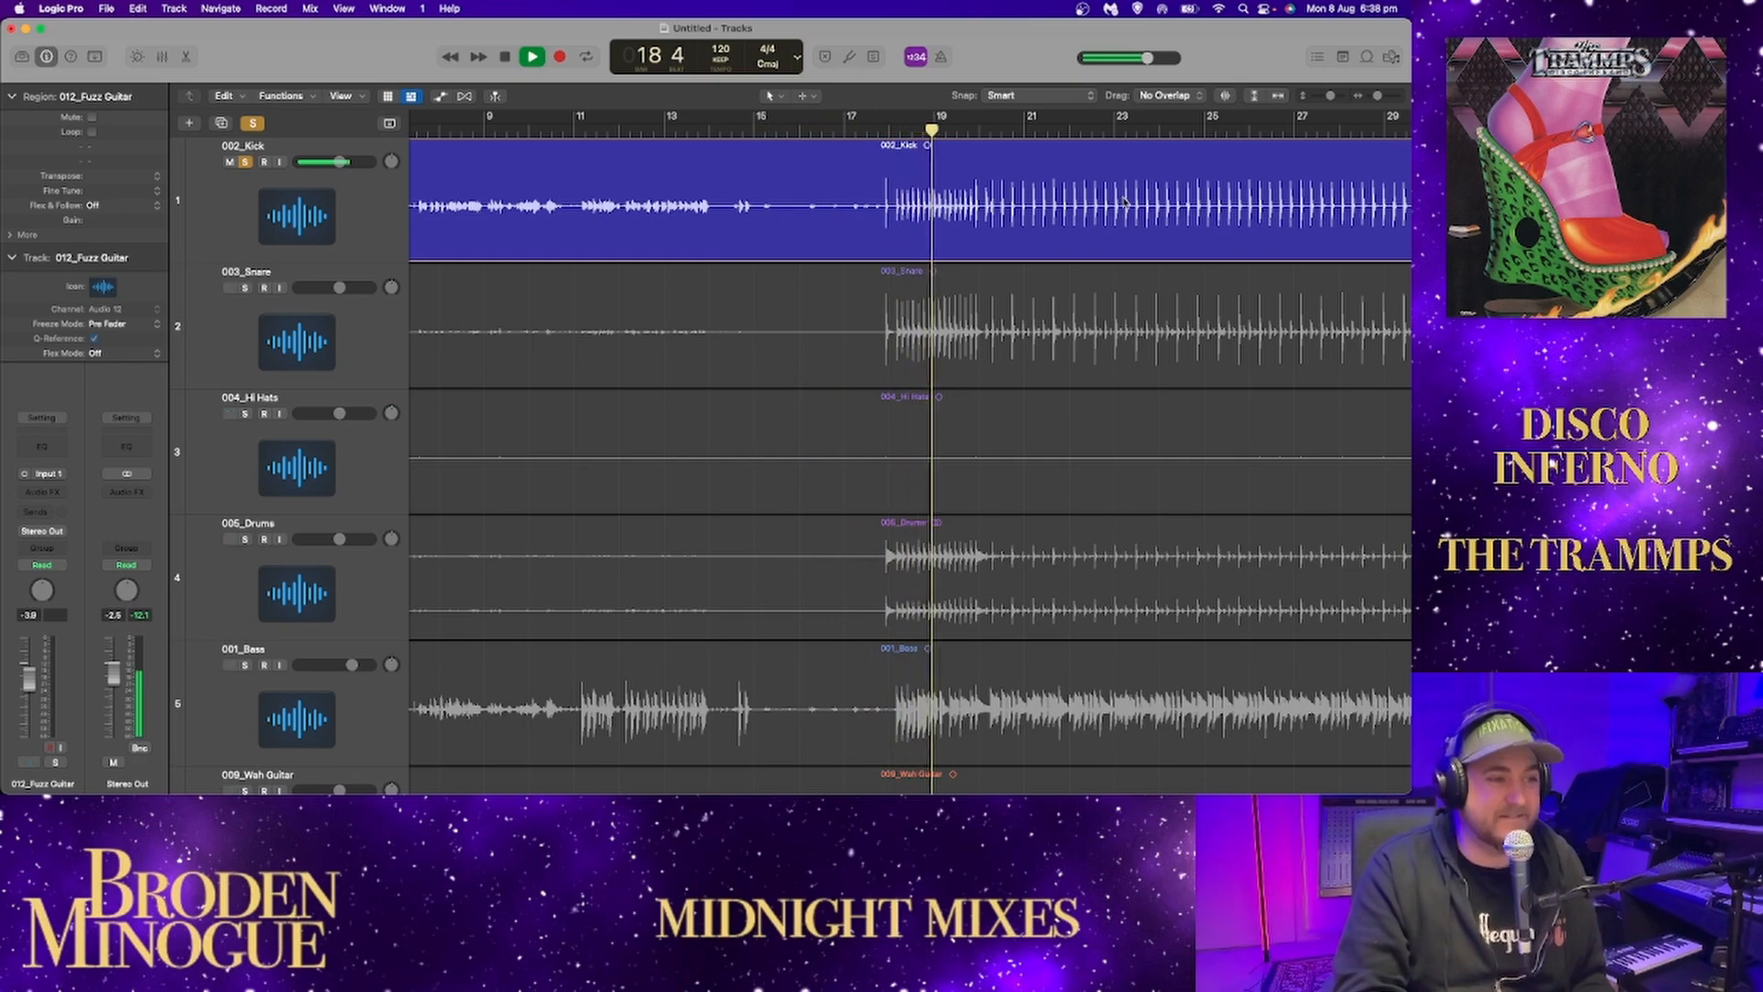
# Add a Channel EQ to the 002_Kick track and pause playback.
pyautogui.click(392, 229)
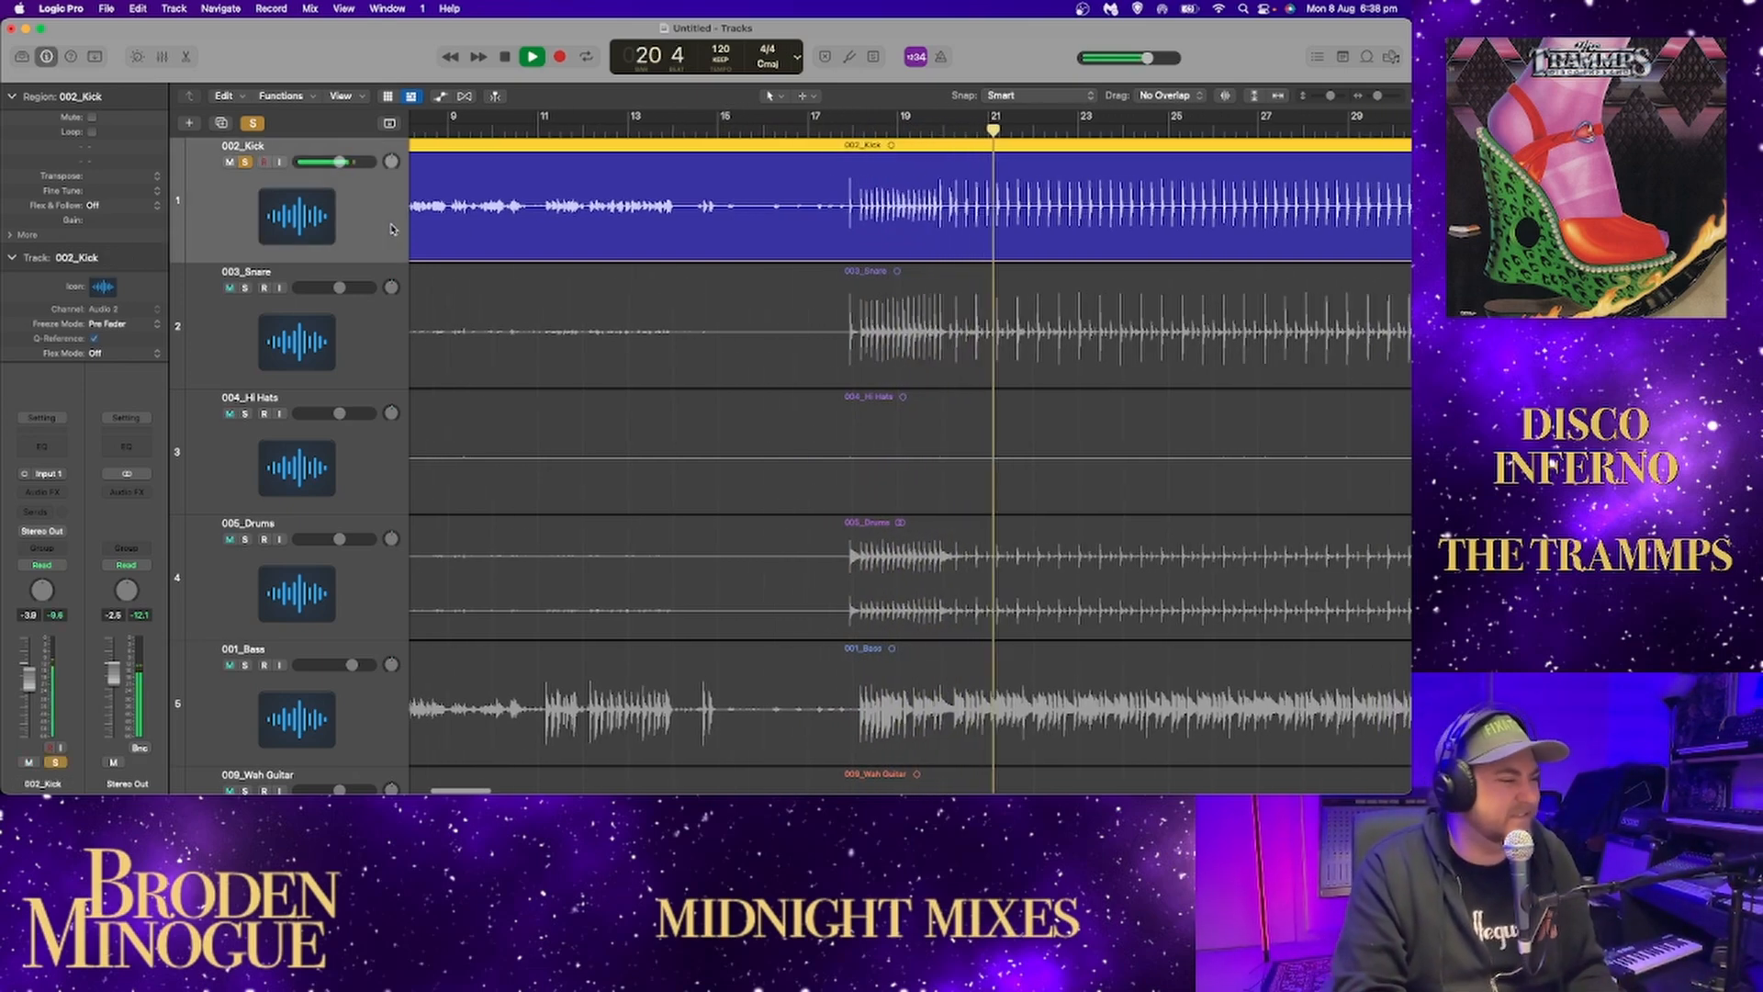
pyautogui.click(42, 447)
pyautogui.moveTo(932, 209); pyautogui.dragTo(607, 177)
pyautogui.press('space')
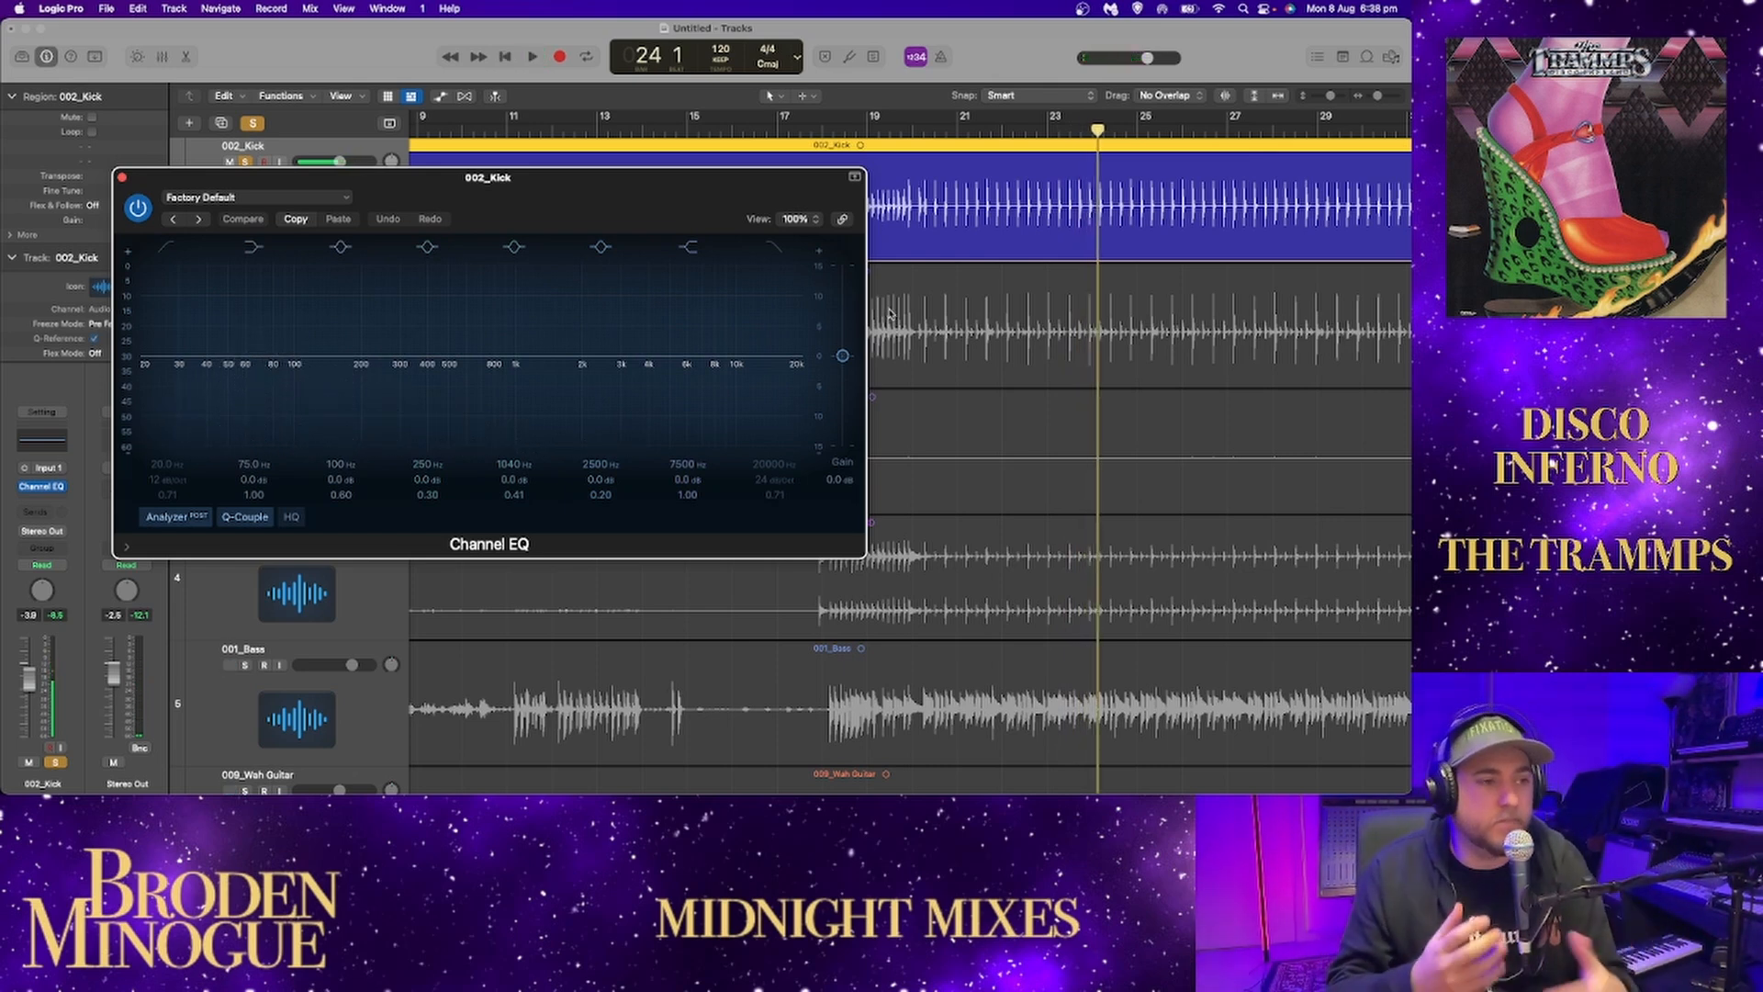
# Set the kick EQ's low shelf to +0.2 dB at 67.5 Hz while checking the sound.
pyautogui.press('space')
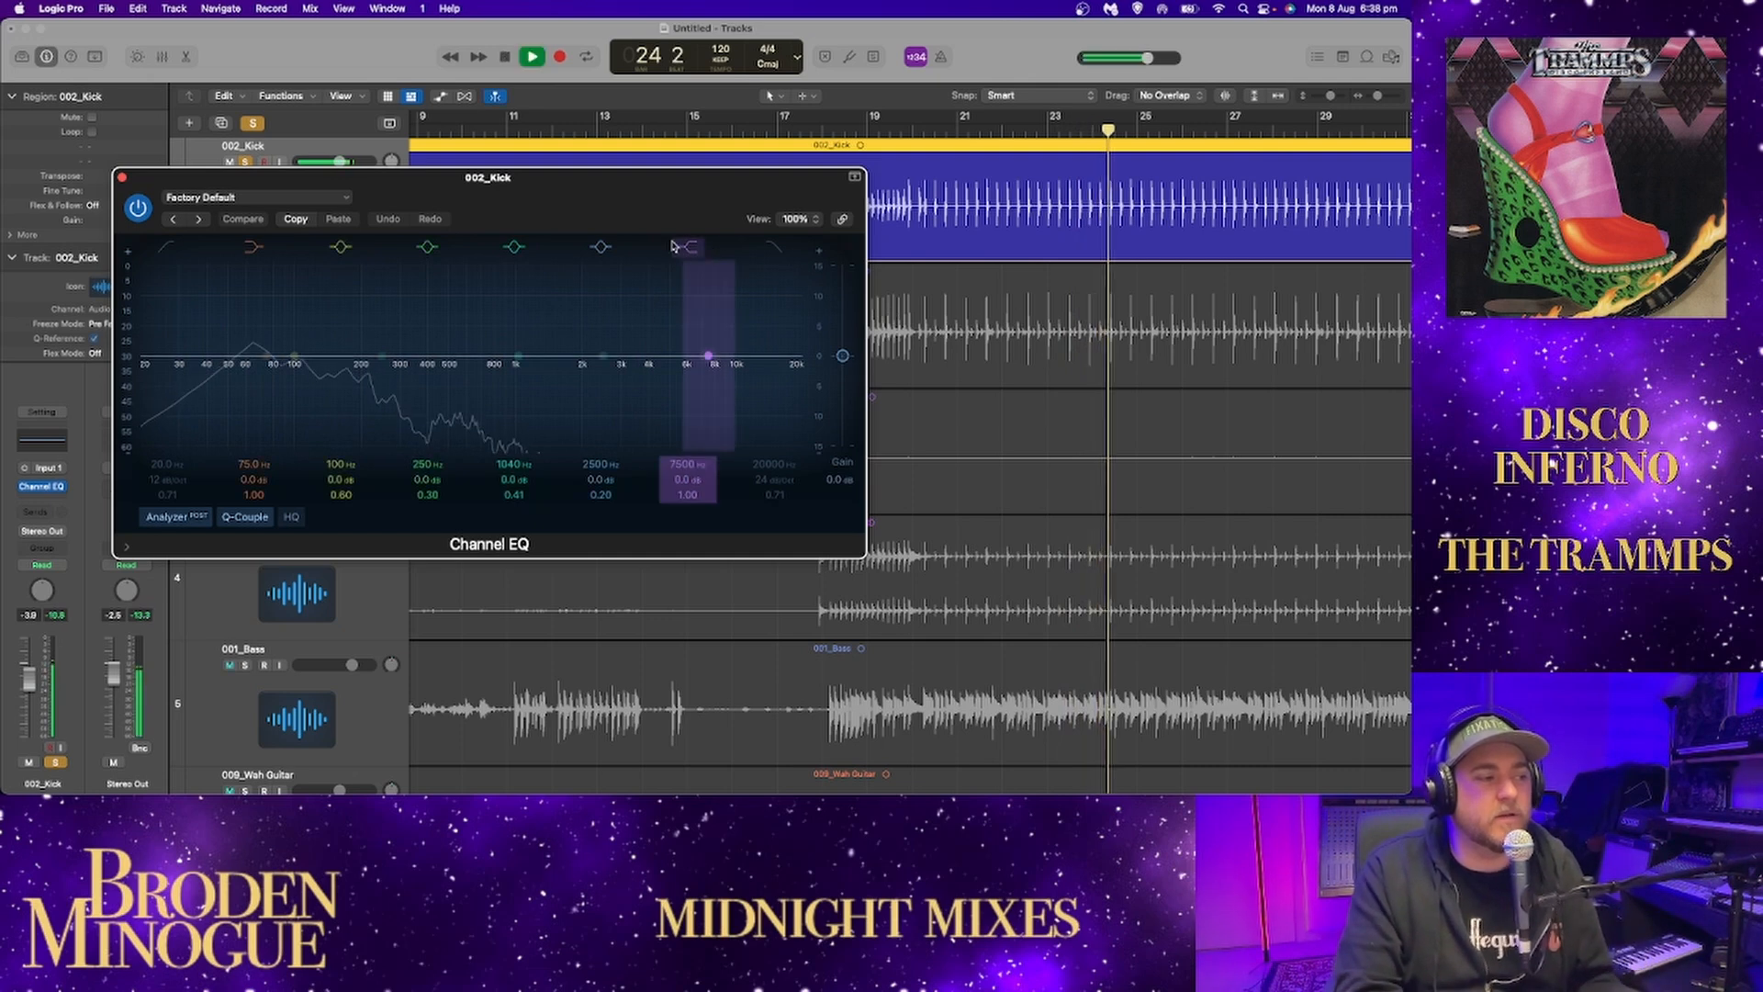
pyautogui.press('space')
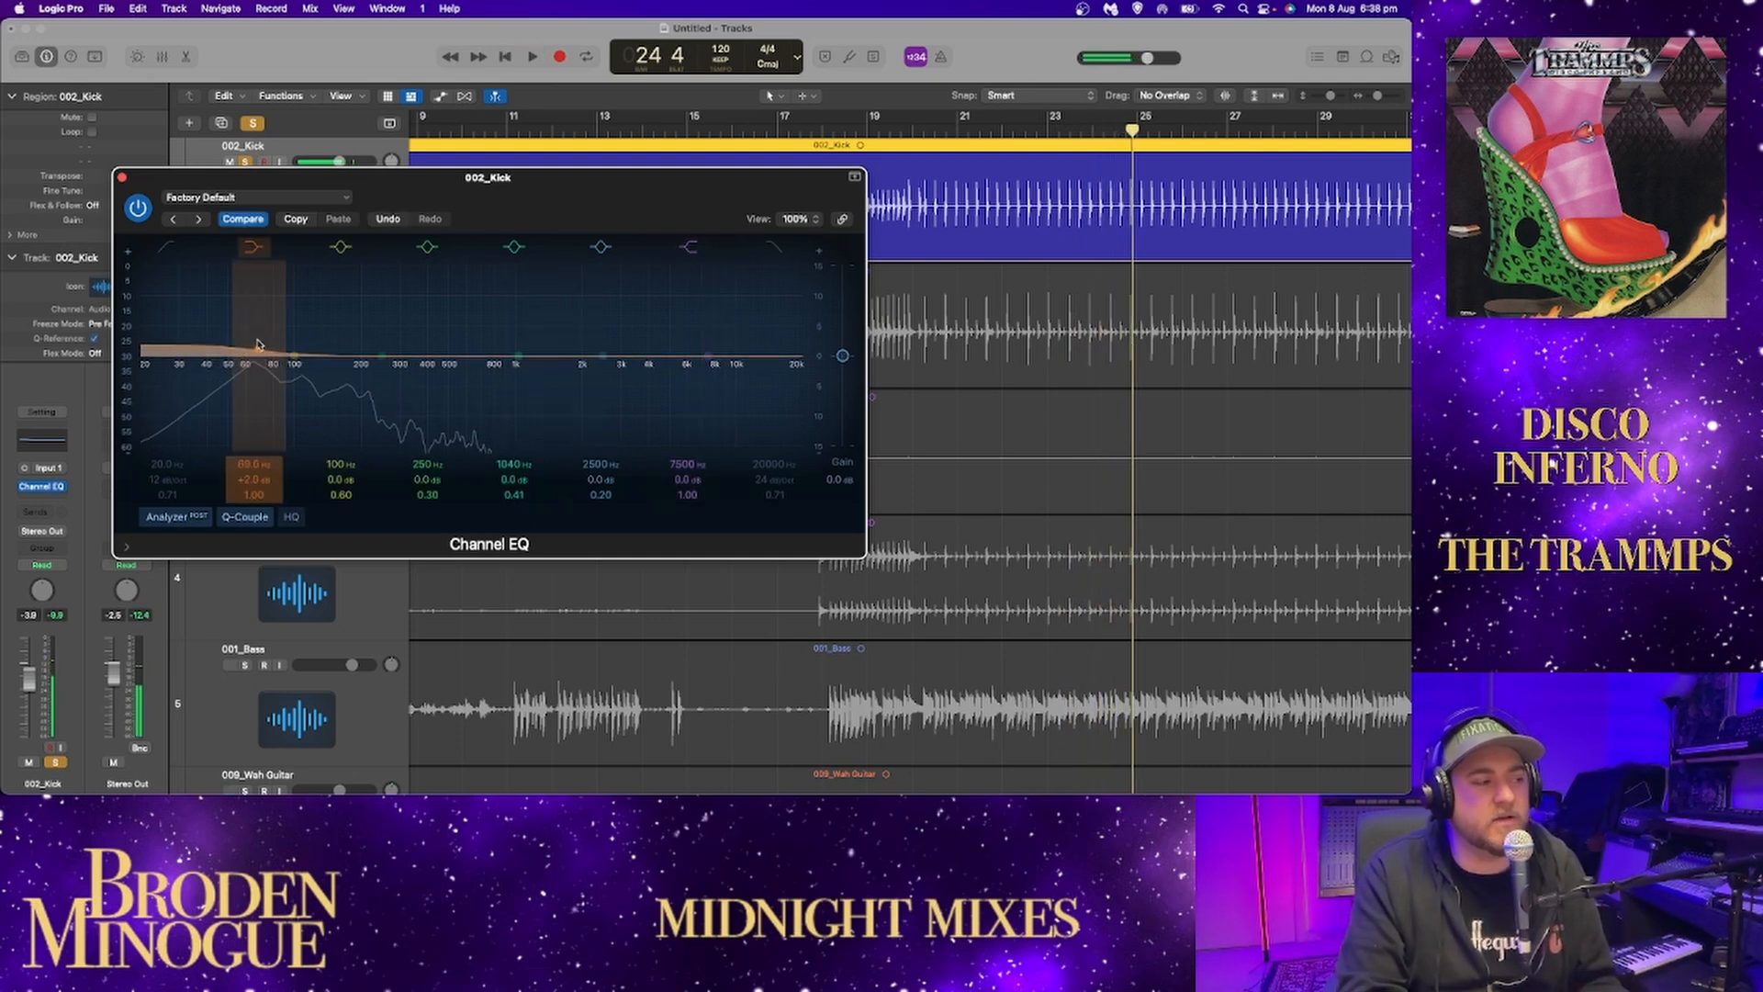
pyautogui.moveTo(252, 353); pyautogui.dragTo(257, 356)
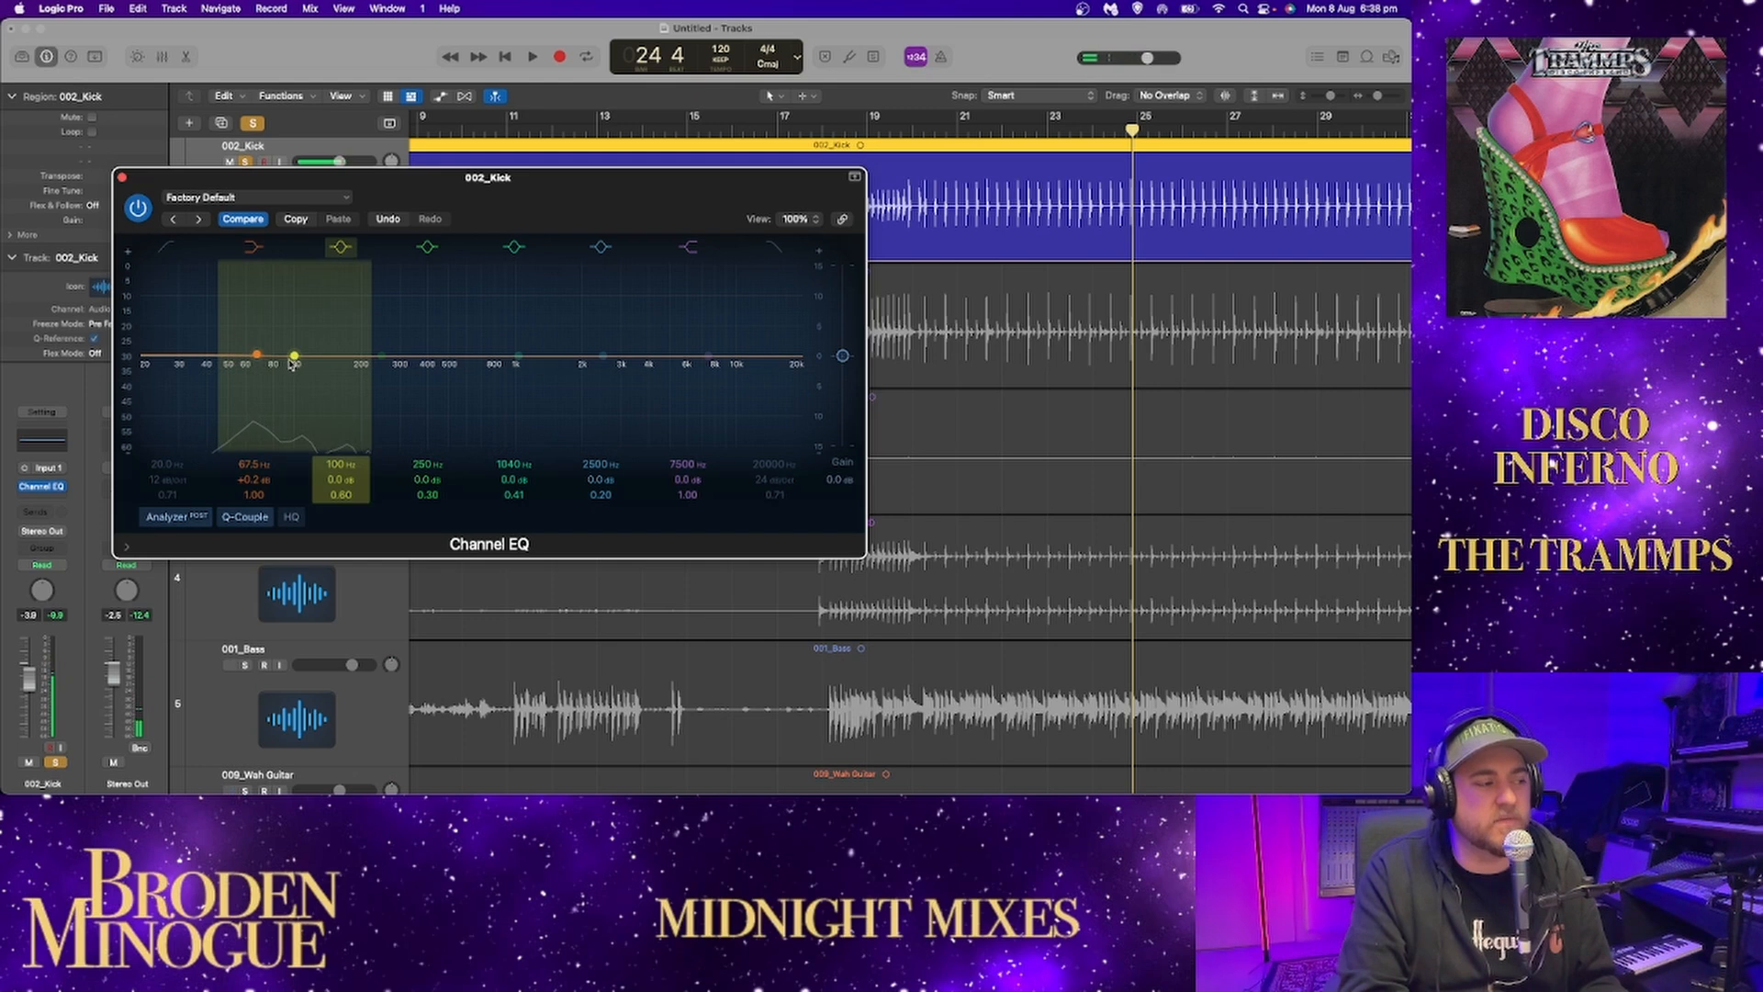
# Try a large boost around 625 Hz on the kick EQ's 1040 Hz band, and change it to a 9.8 dB cut at 565 Hz.
pyautogui.press('space')
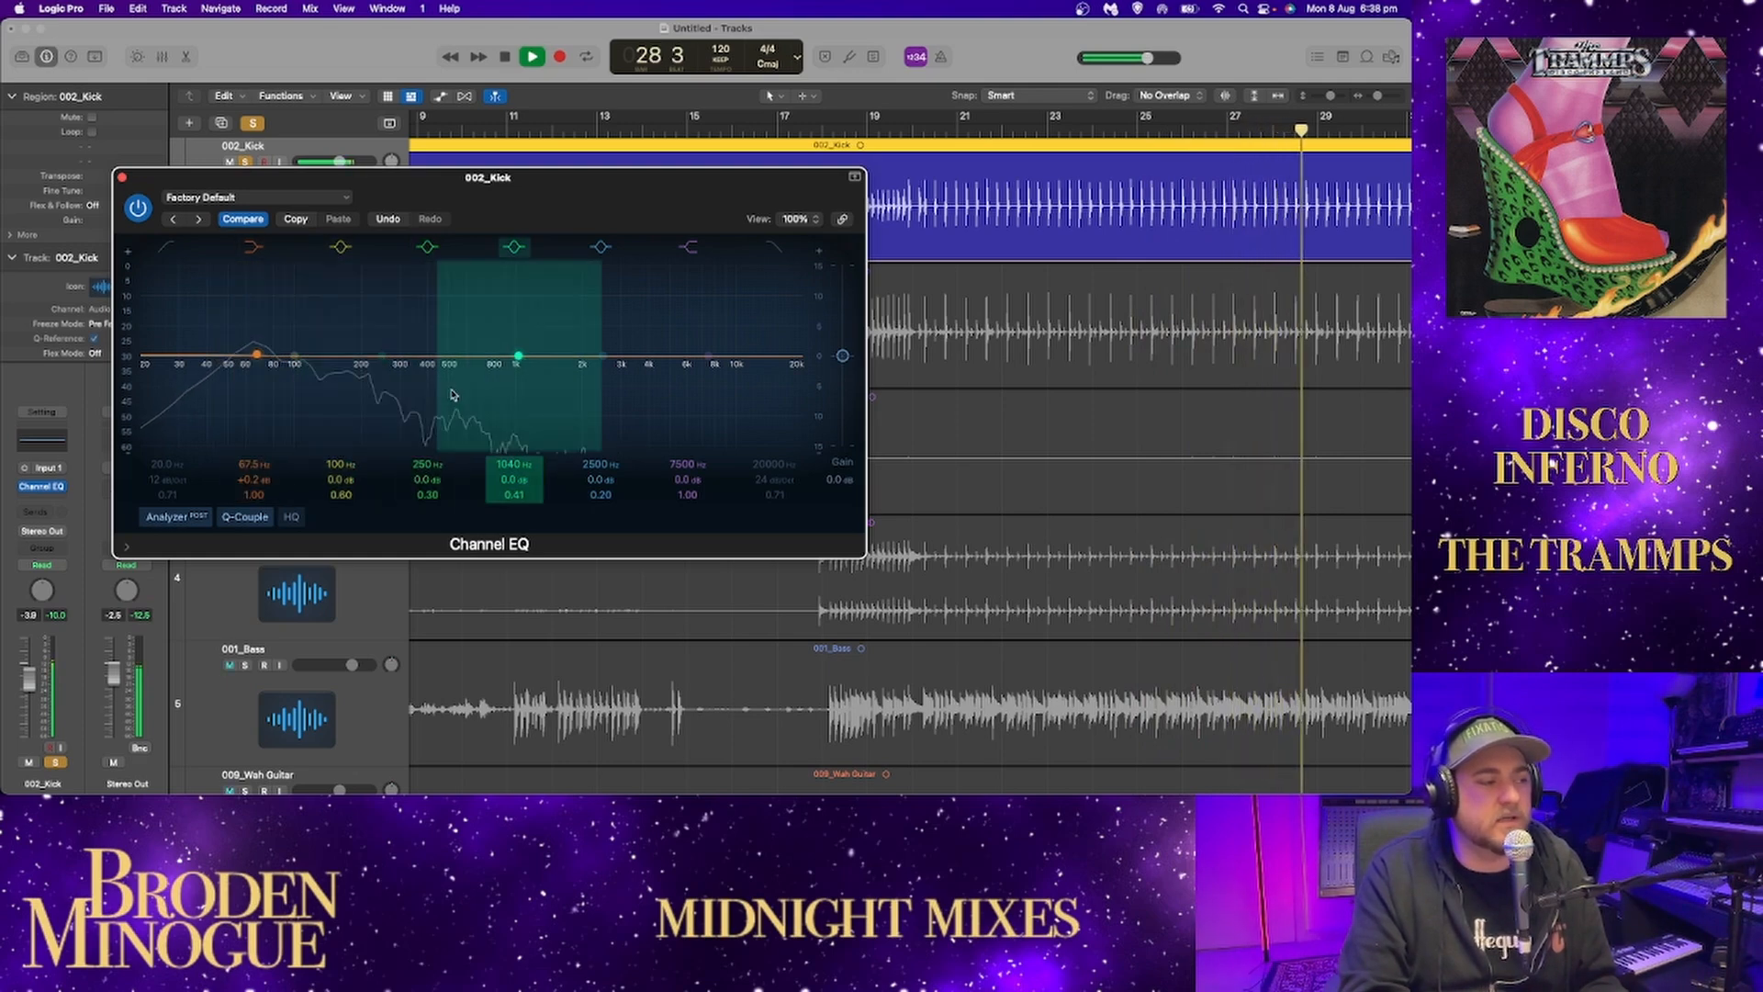
pyautogui.moveTo(516, 356); pyautogui.dragTo(465, 281)
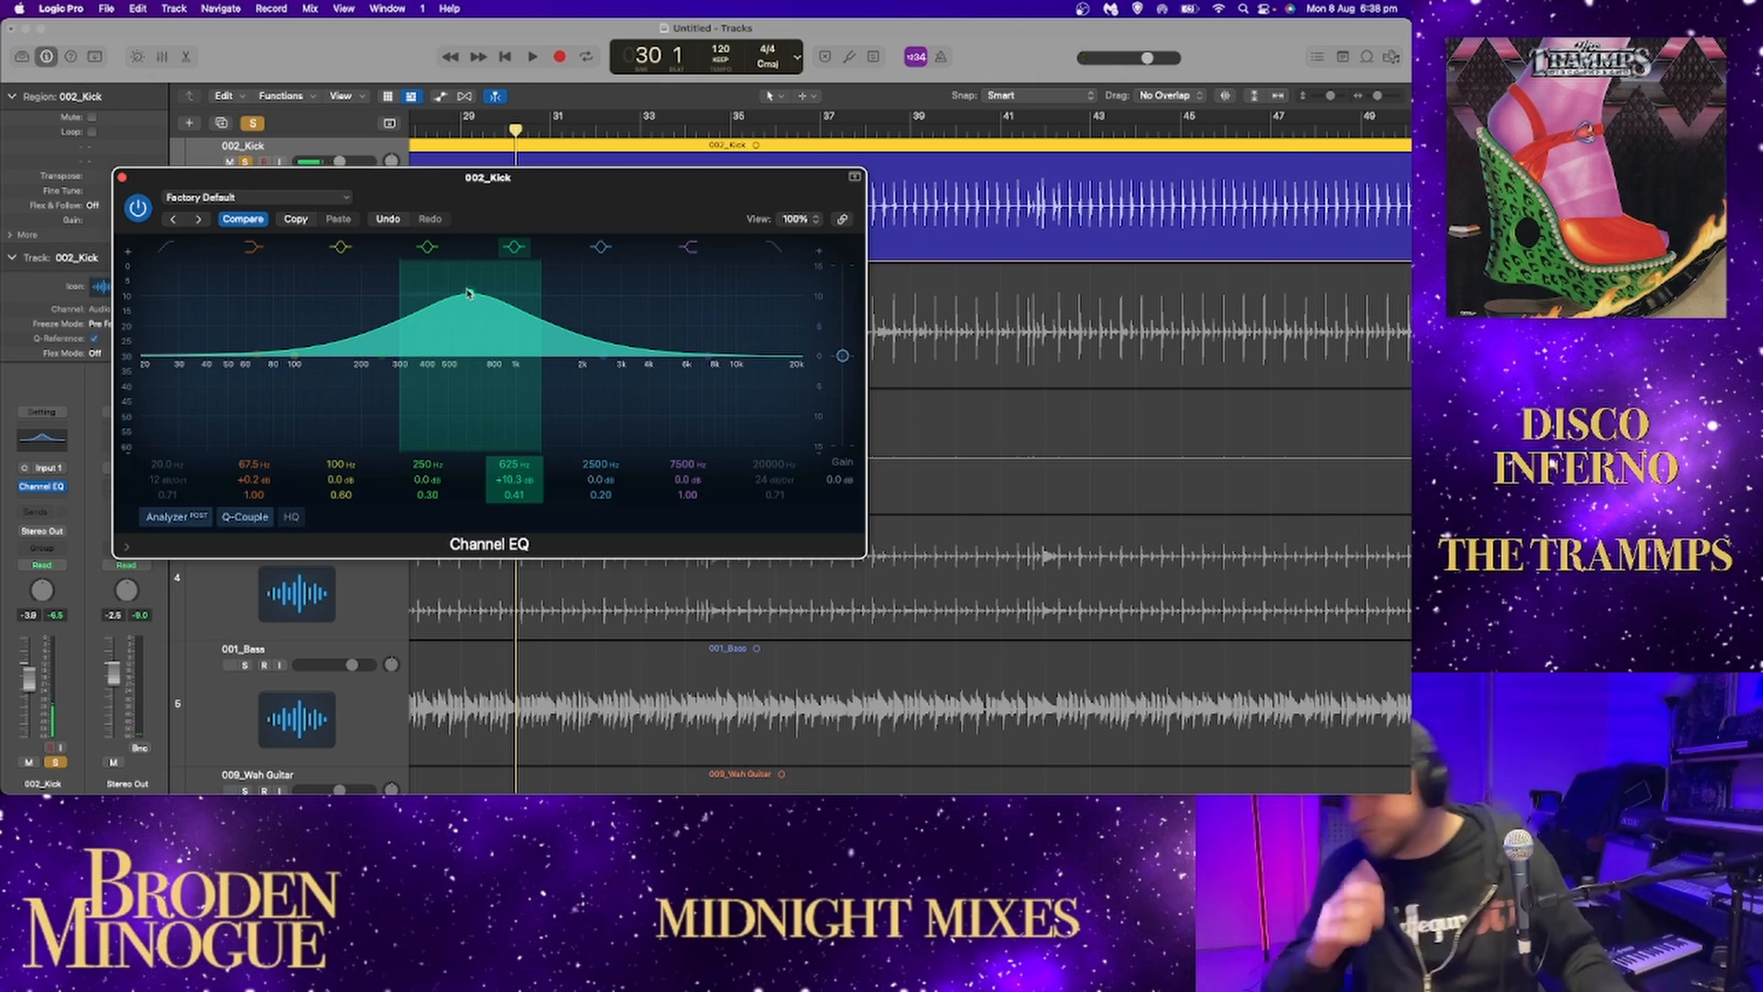
pyautogui.press('space')
pyautogui.moveTo(464, 291); pyautogui.dragTo(478, 447)
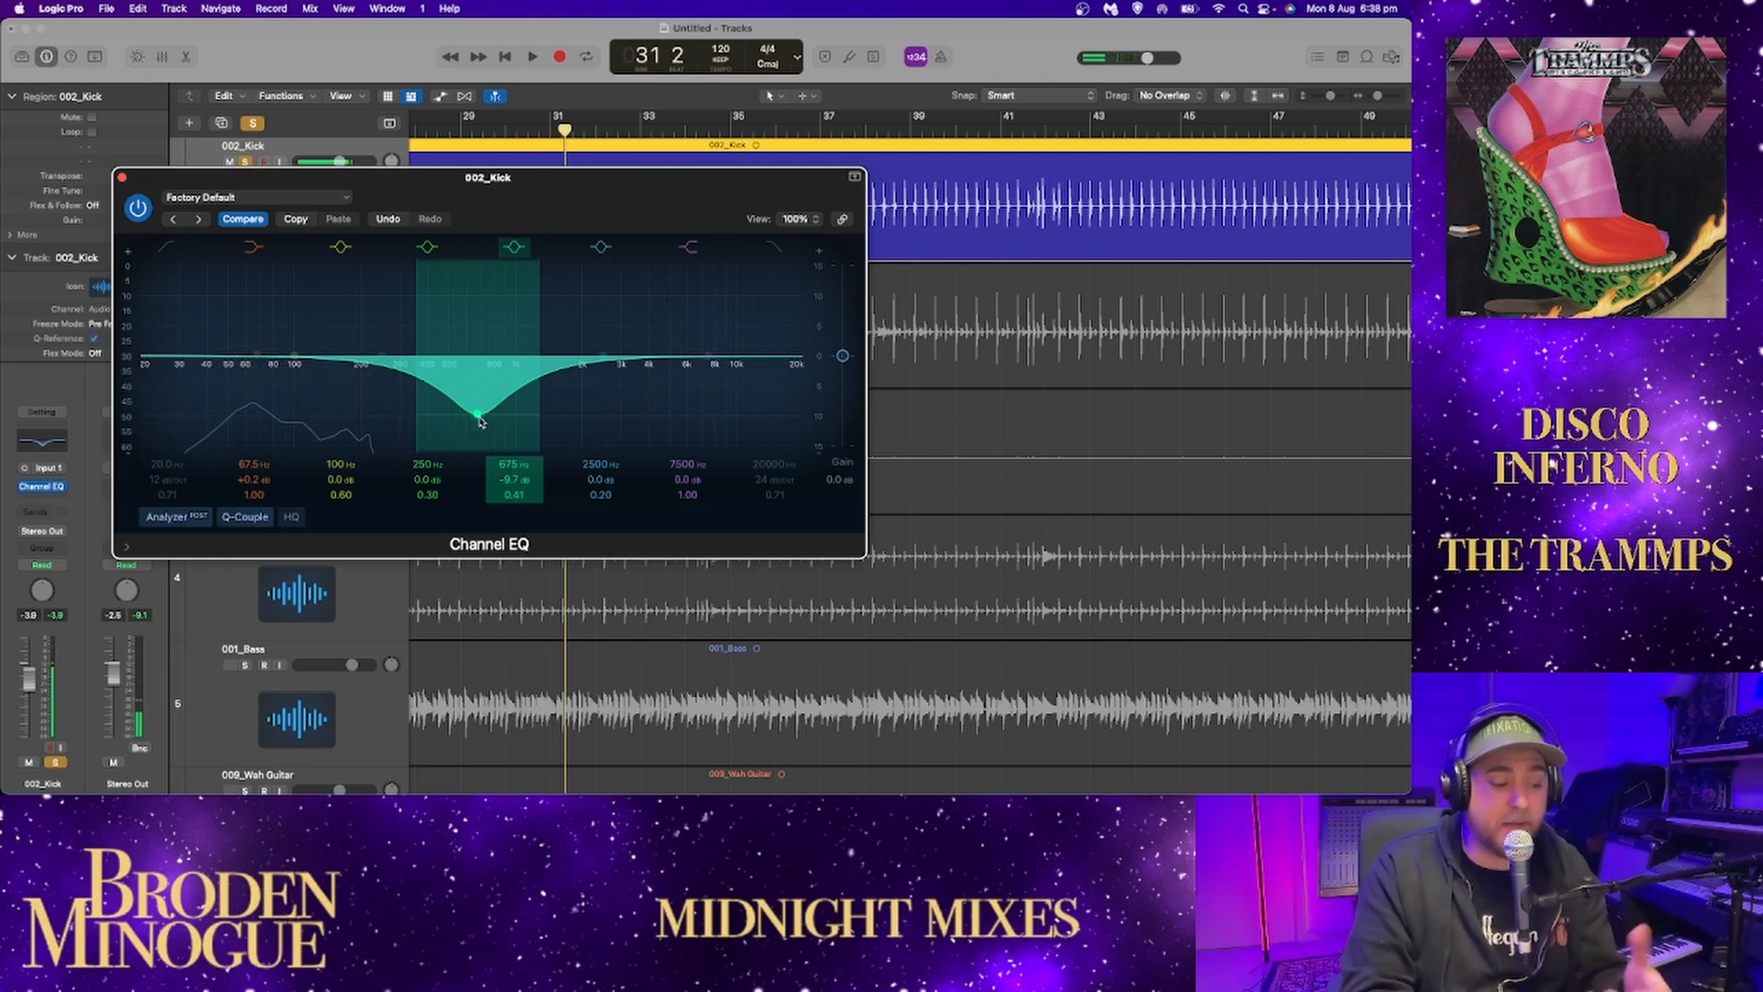
pyautogui.moveTo(474, 419)
pyautogui.mouseDown()
pyautogui.moveTo(470, 358)
pyautogui.moveTo(462, 419)
pyautogui.mouseUp()
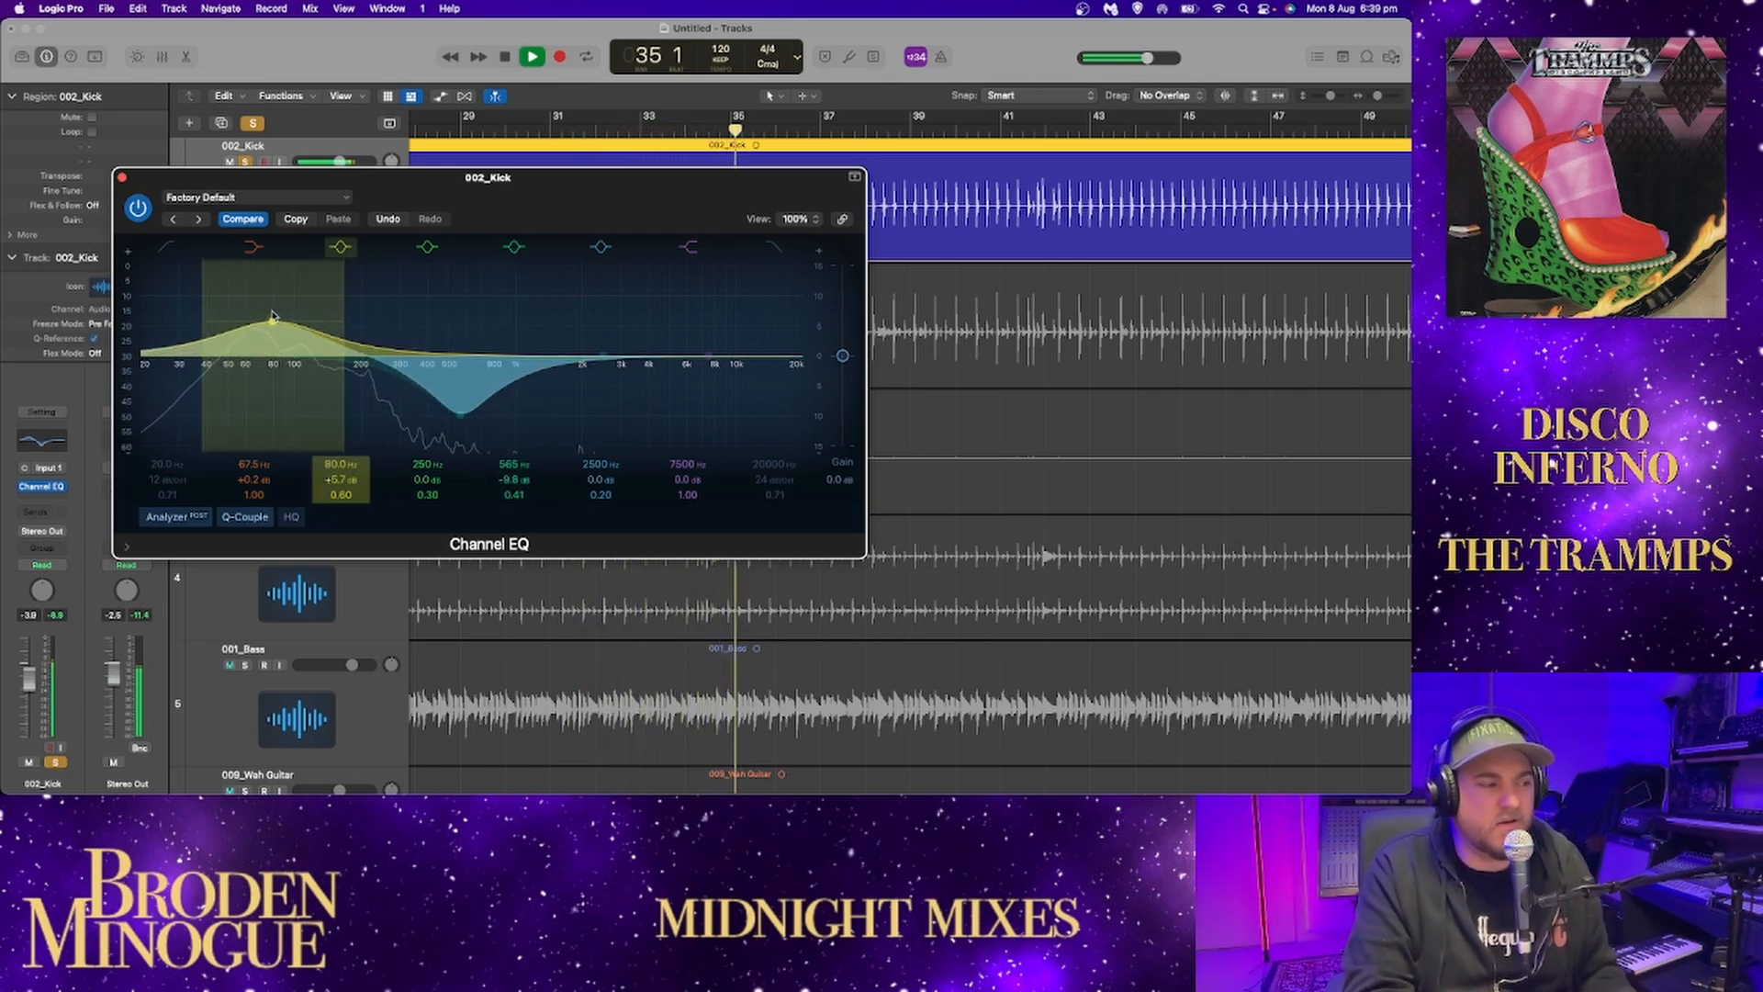
# Set the kick EQ's 2500 Hz band to +0.4 dB at 3220 Hz, flatten the boosted low and cut mid bands, and close the EQ.
pyautogui.moveTo(602, 357)
pyautogui.mouseDown()
pyautogui.moveTo(562, 314)
pyautogui.moveTo(627, 352)
pyautogui.mouseUp()
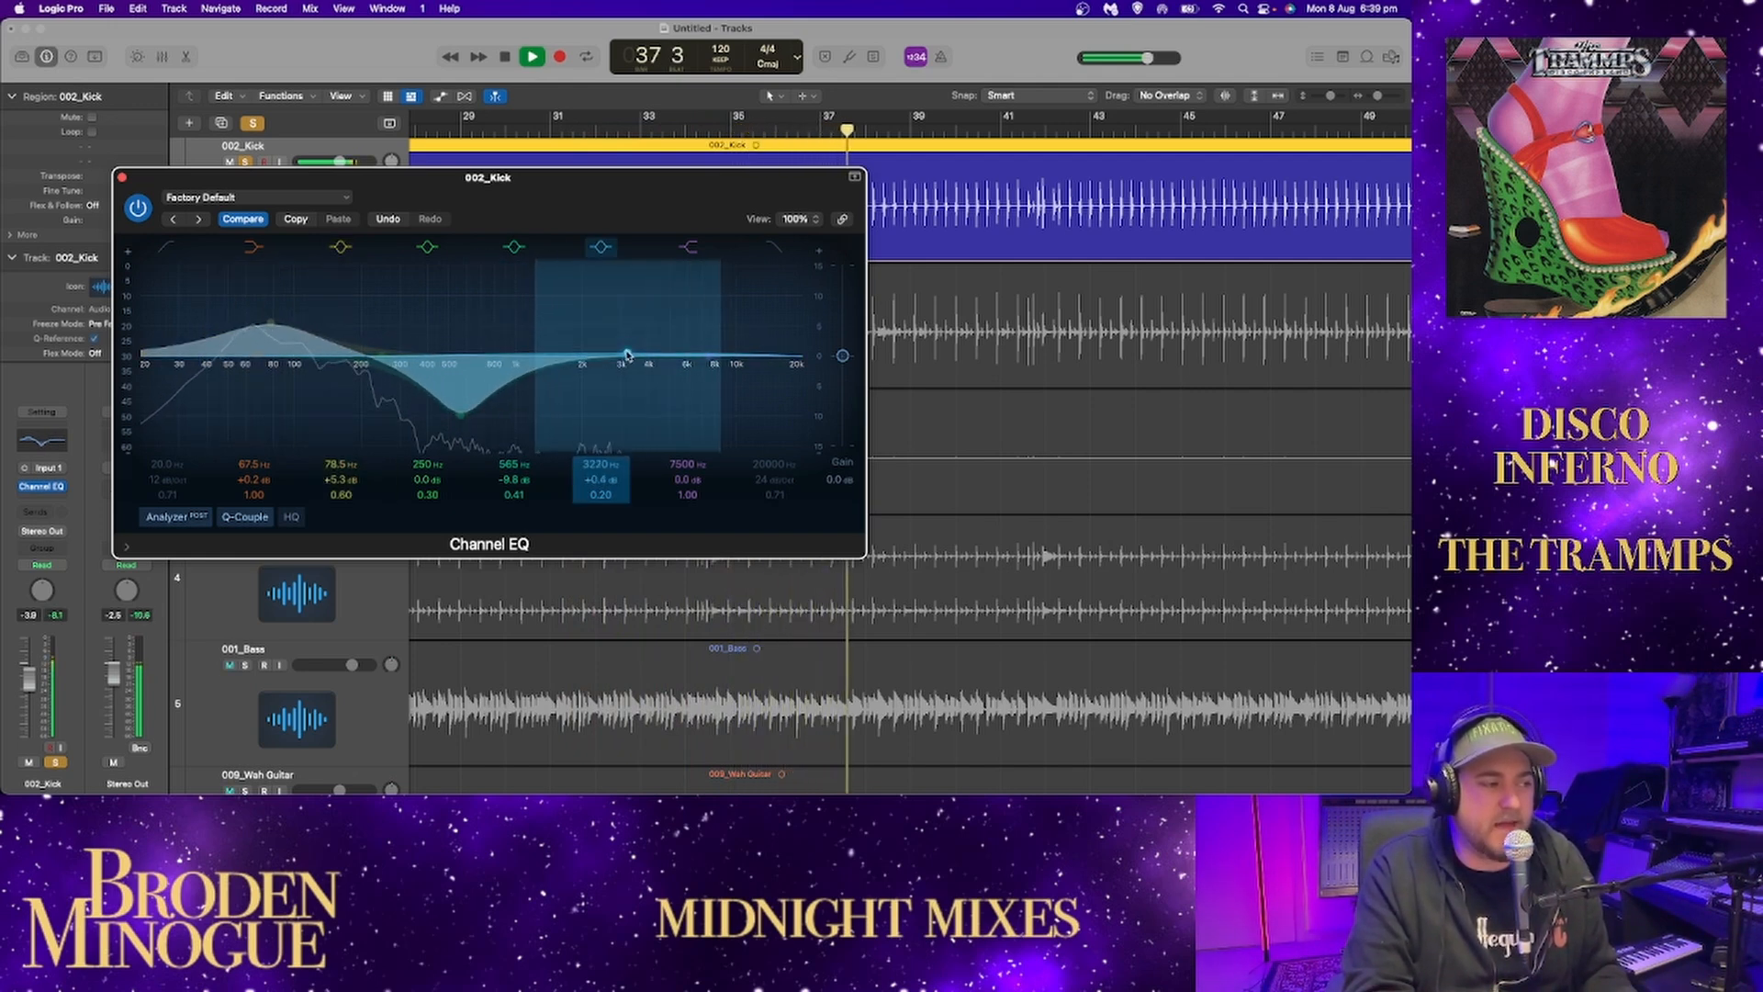
pyautogui.keyDown('alt'); pyautogui.click(267, 322); pyautogui.keyUp('alt')
pyautogui.keyDown('alt'); pyautogui.click(497, 401); pyautogui.keyUp('alt')
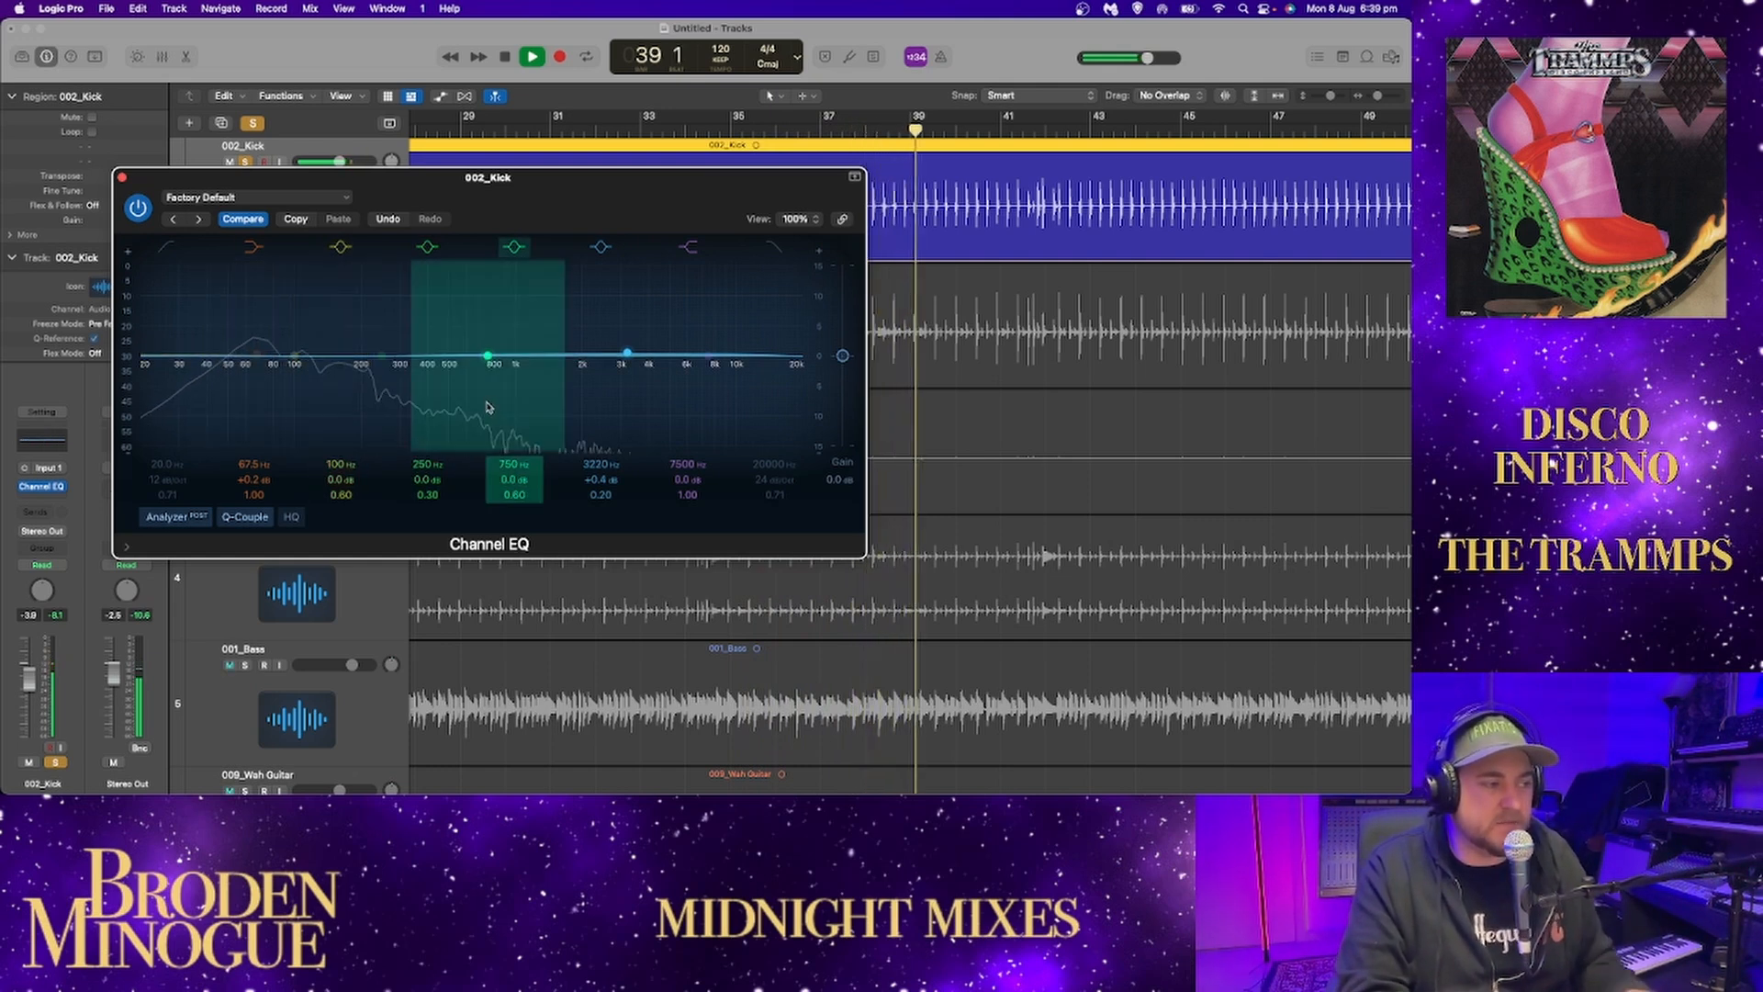
pyautogui.moveTo(496, 401); pyautogui.dragTo(491, 356)
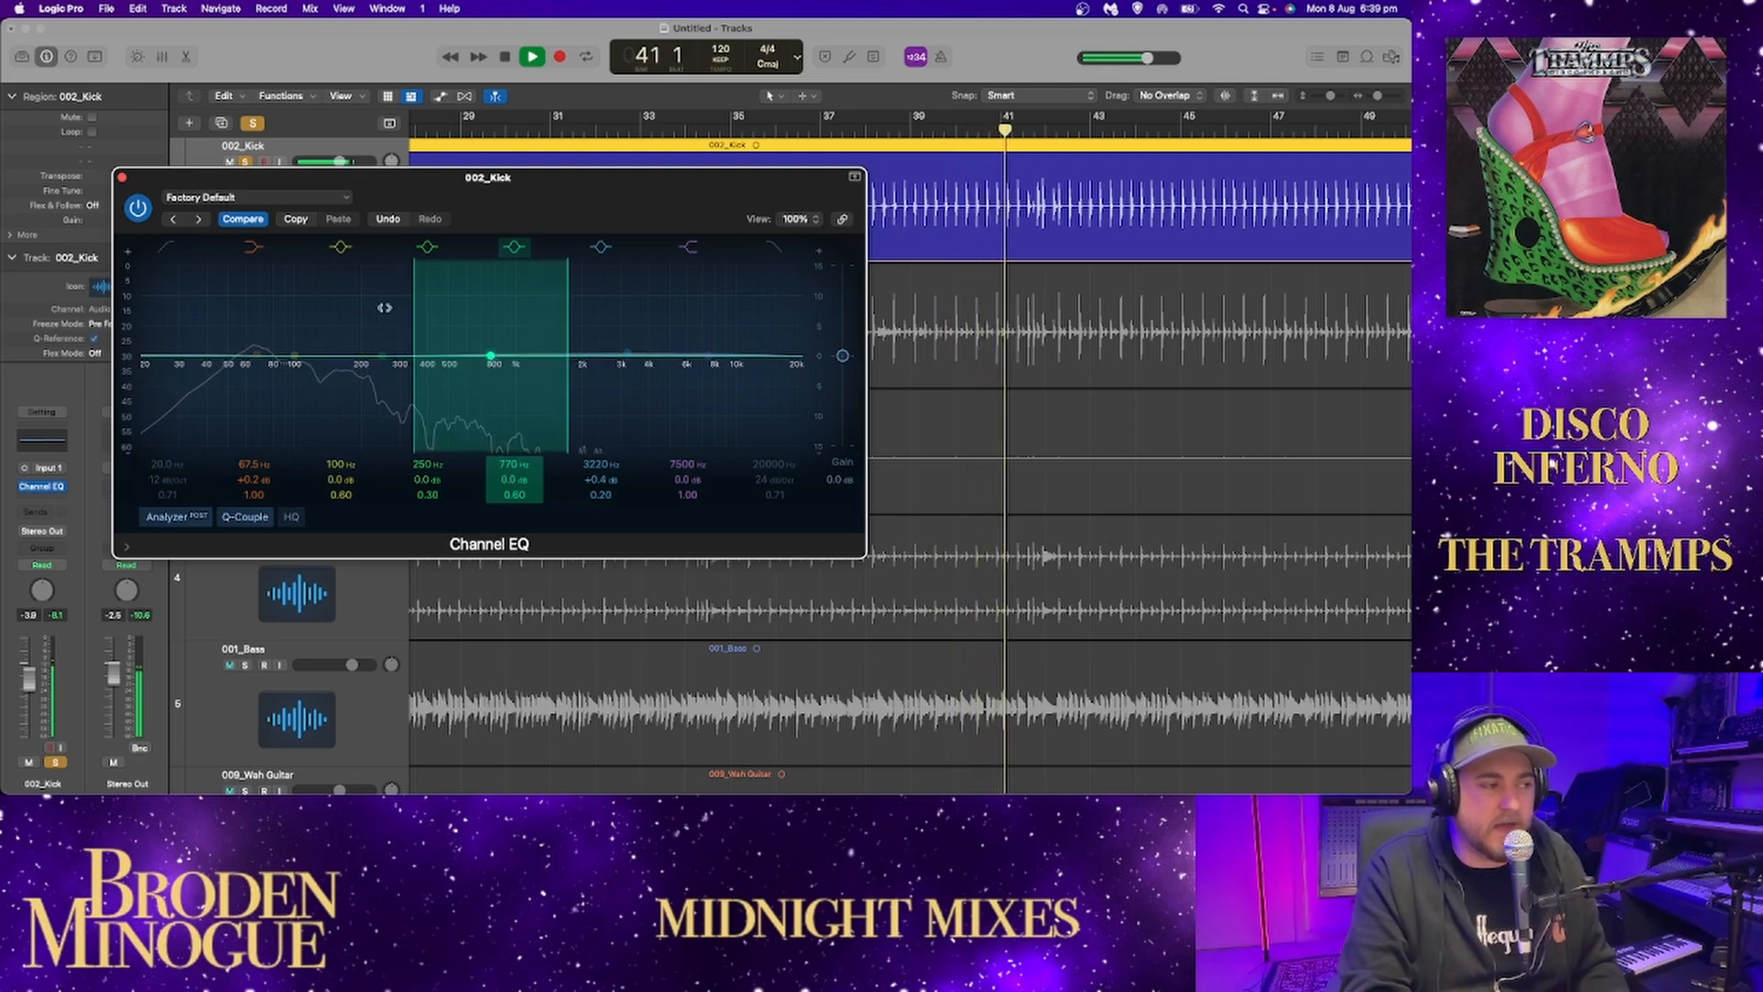
pyautogui.click(122, 178)
pyautogui.press('space')
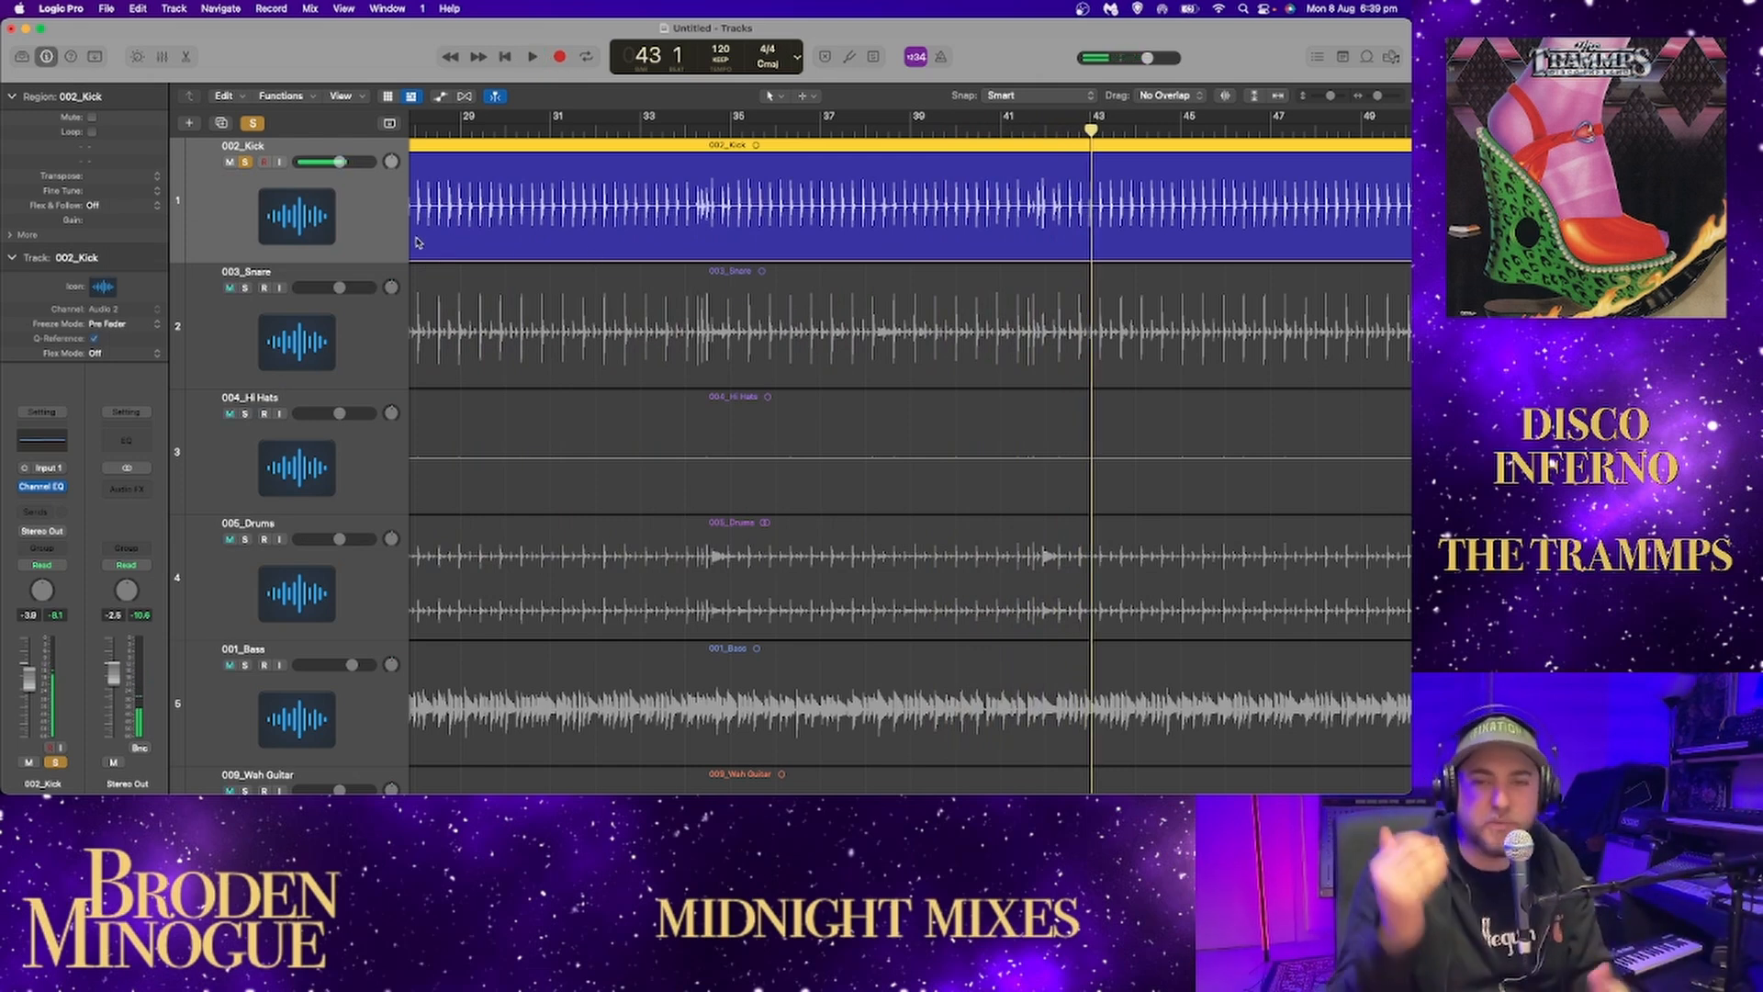
# Solo 003_Snare instead of 002_Kick and play it from about bar 17, where the drums enter.
pyautogui.click(245, 288)
pyautogui.click(245, 162)
pyautogui.hscroll(-10, 706, 277)
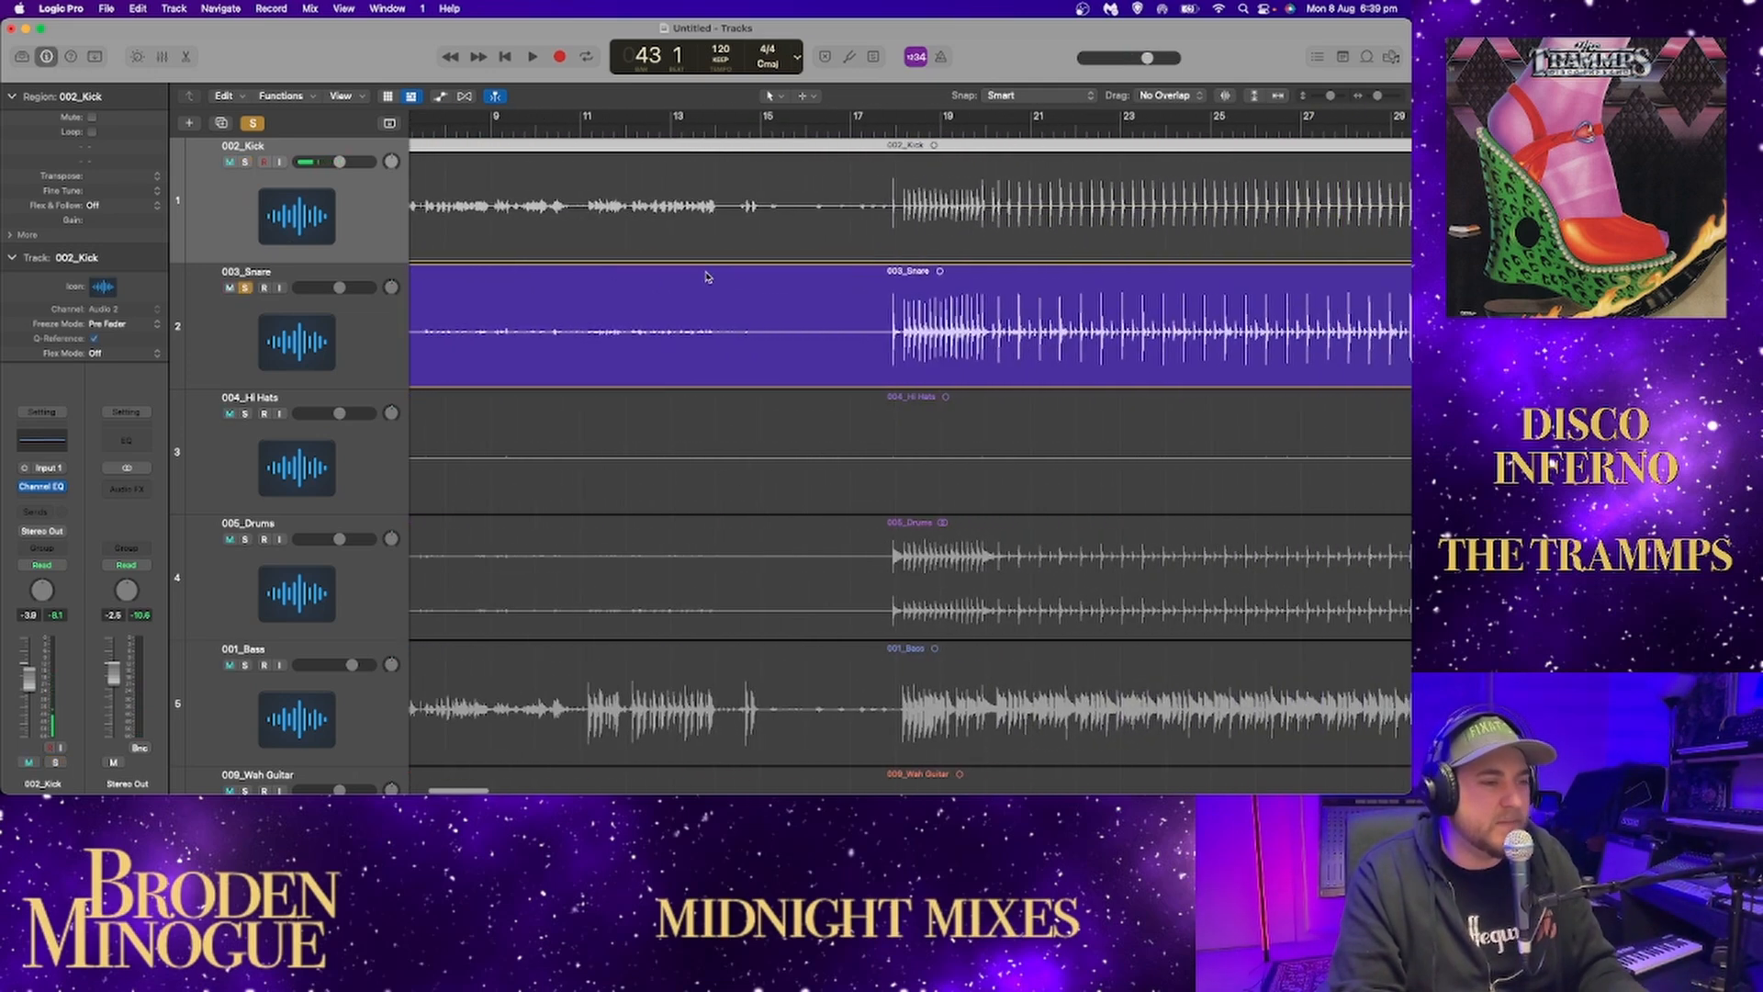
pyautogui.click(883, 130)
pyautogui.press('space')
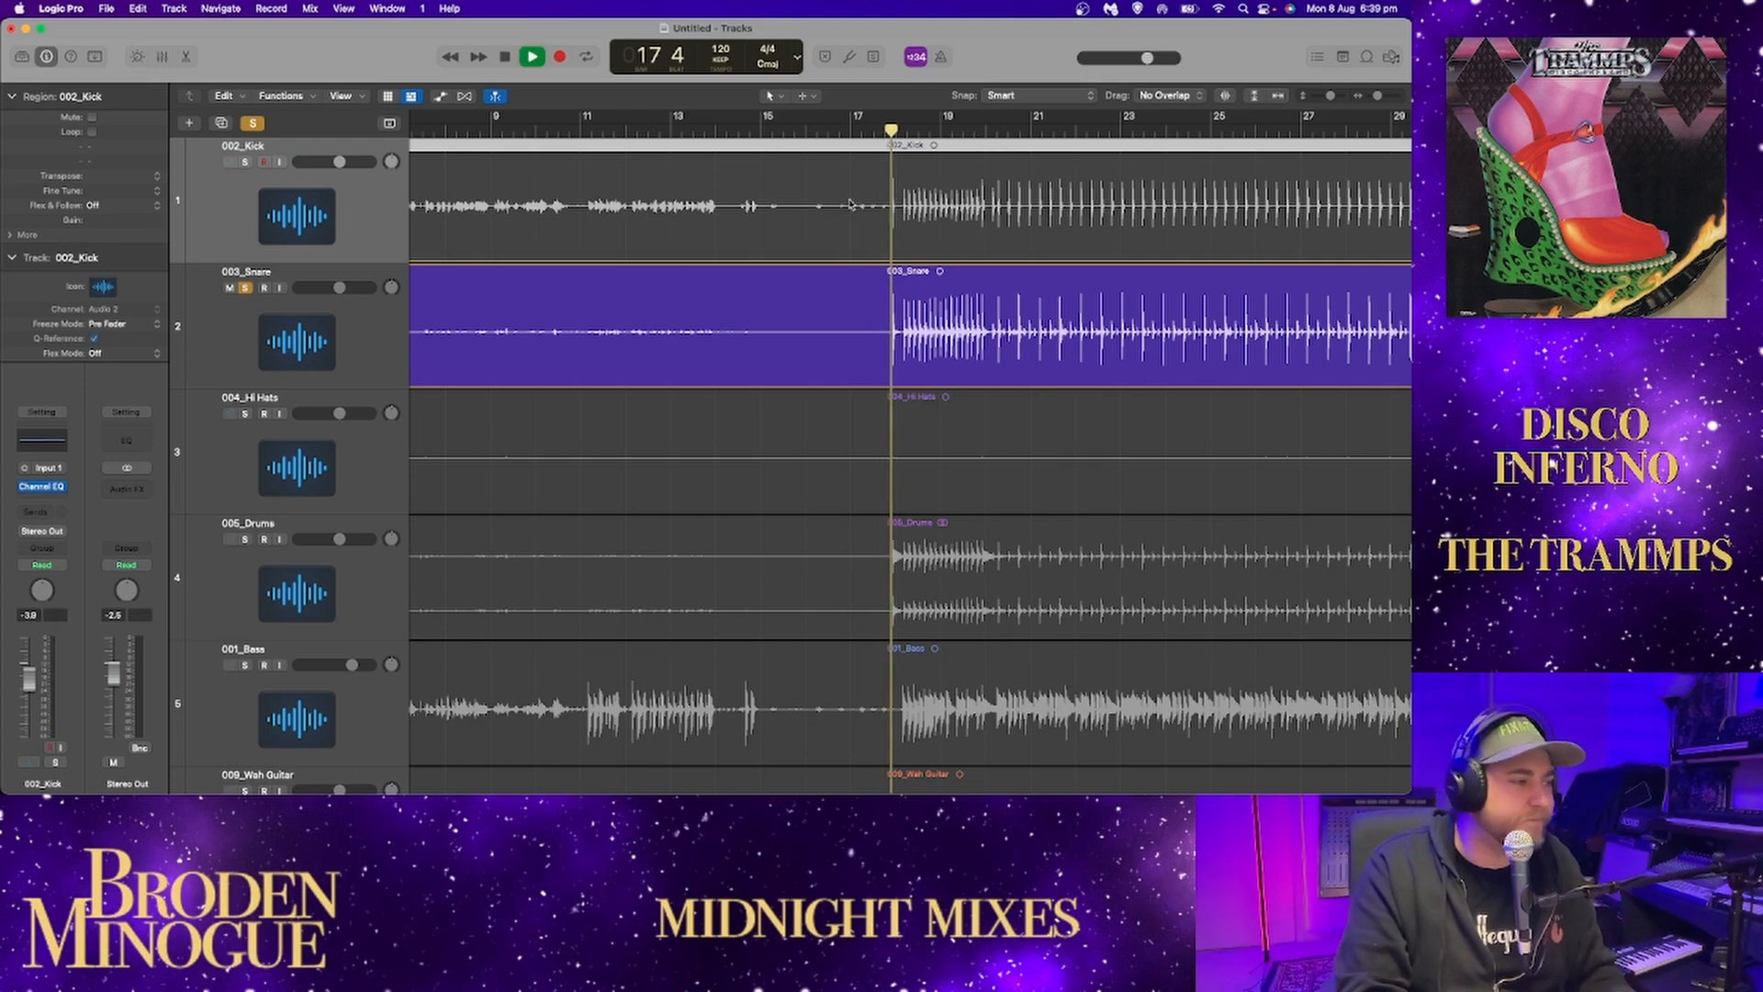
pyautogui.hscroll(2, 768, 248)
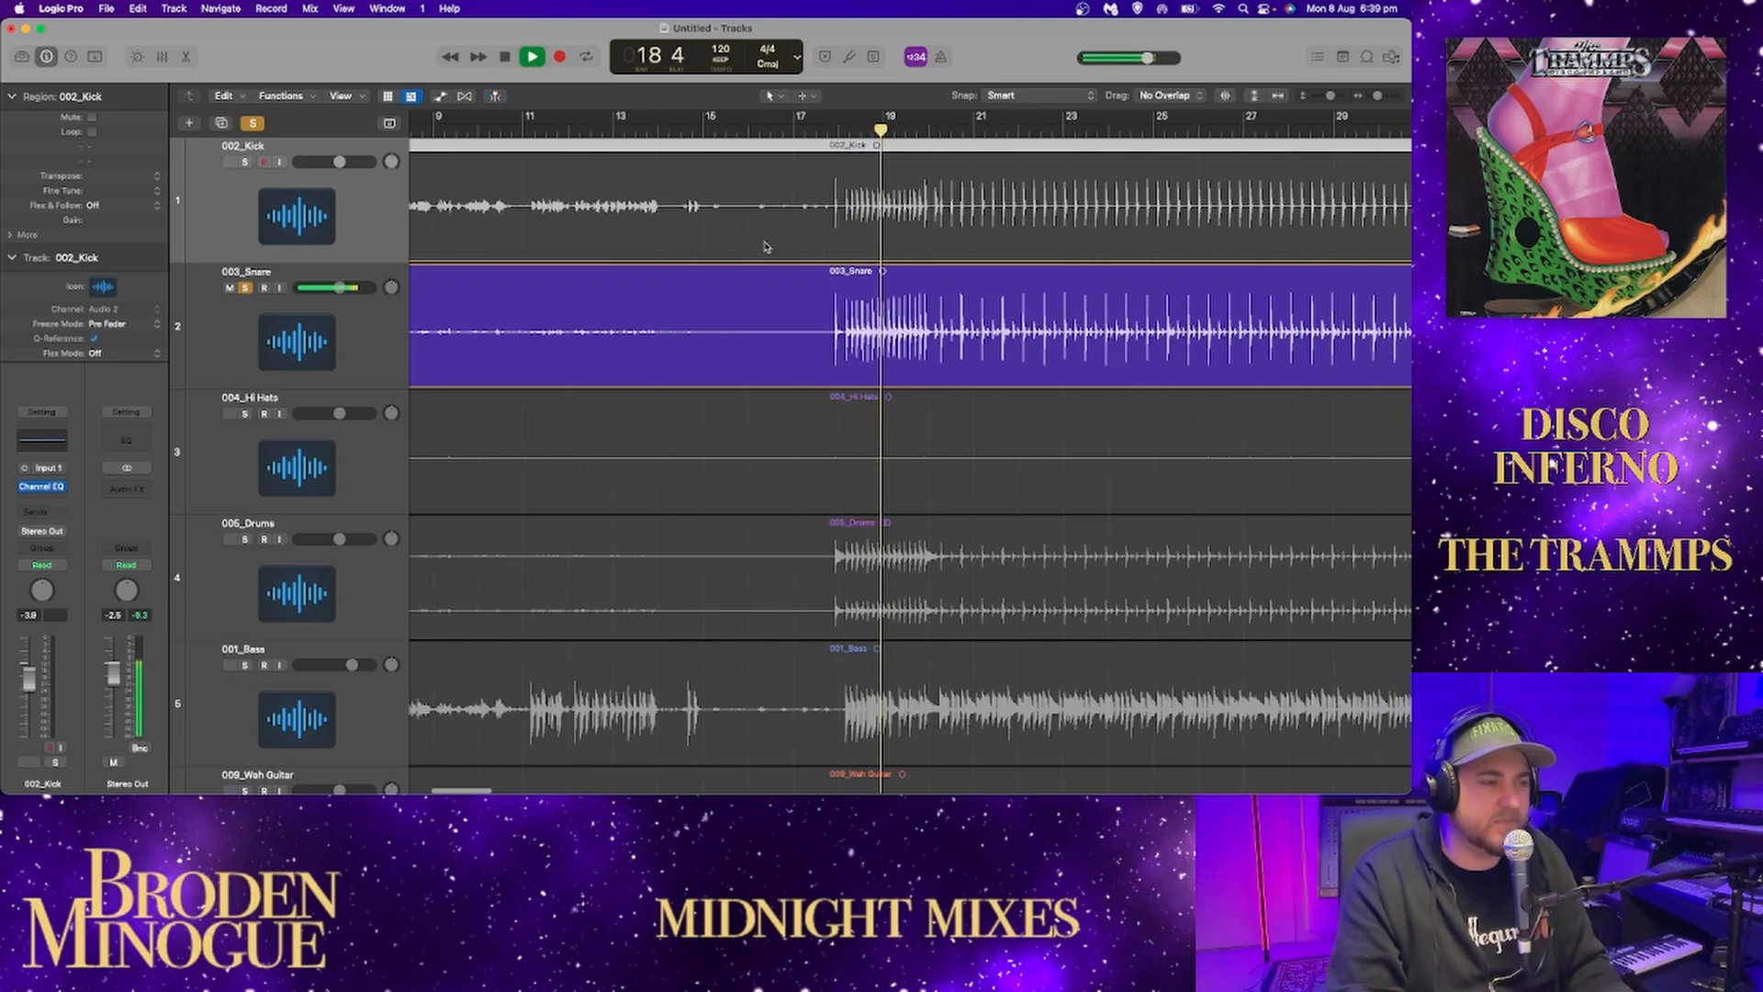
pyautogui.hscroll(2, 760, 252)
# Add a Channel EQ to the 003_Snare track and enable its low-cut band.
pyautogui.click(451, 331)
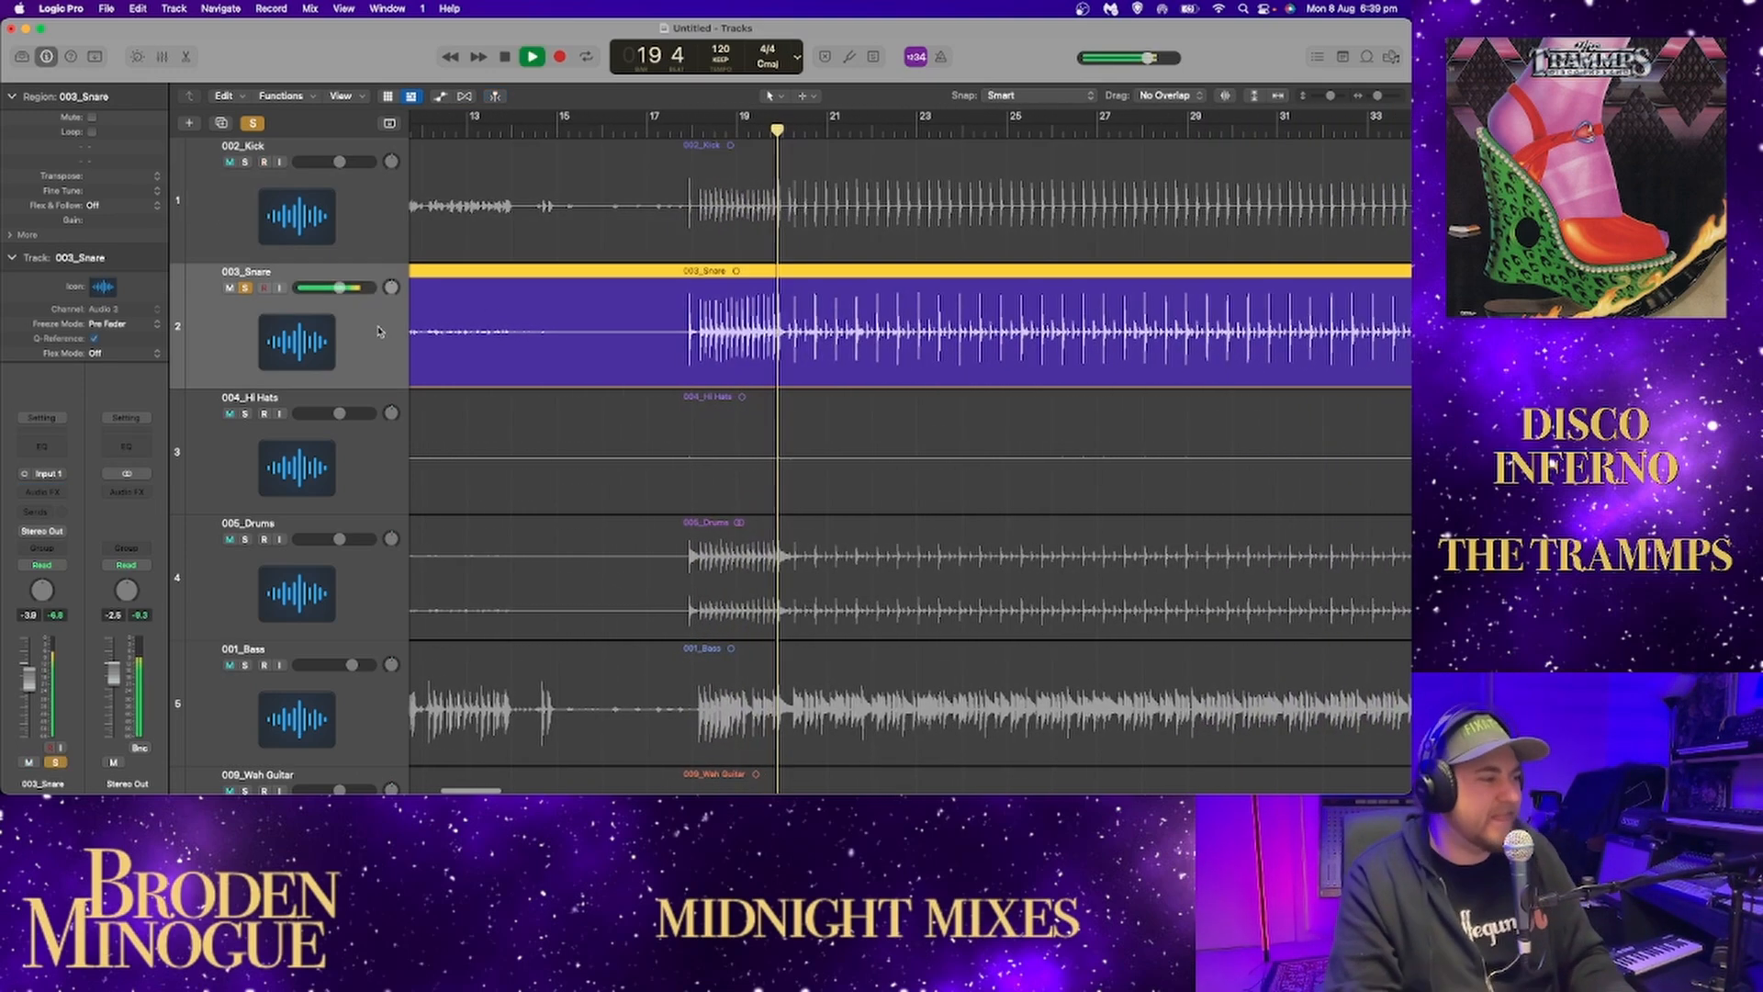
pyautogui.click(40, 447)
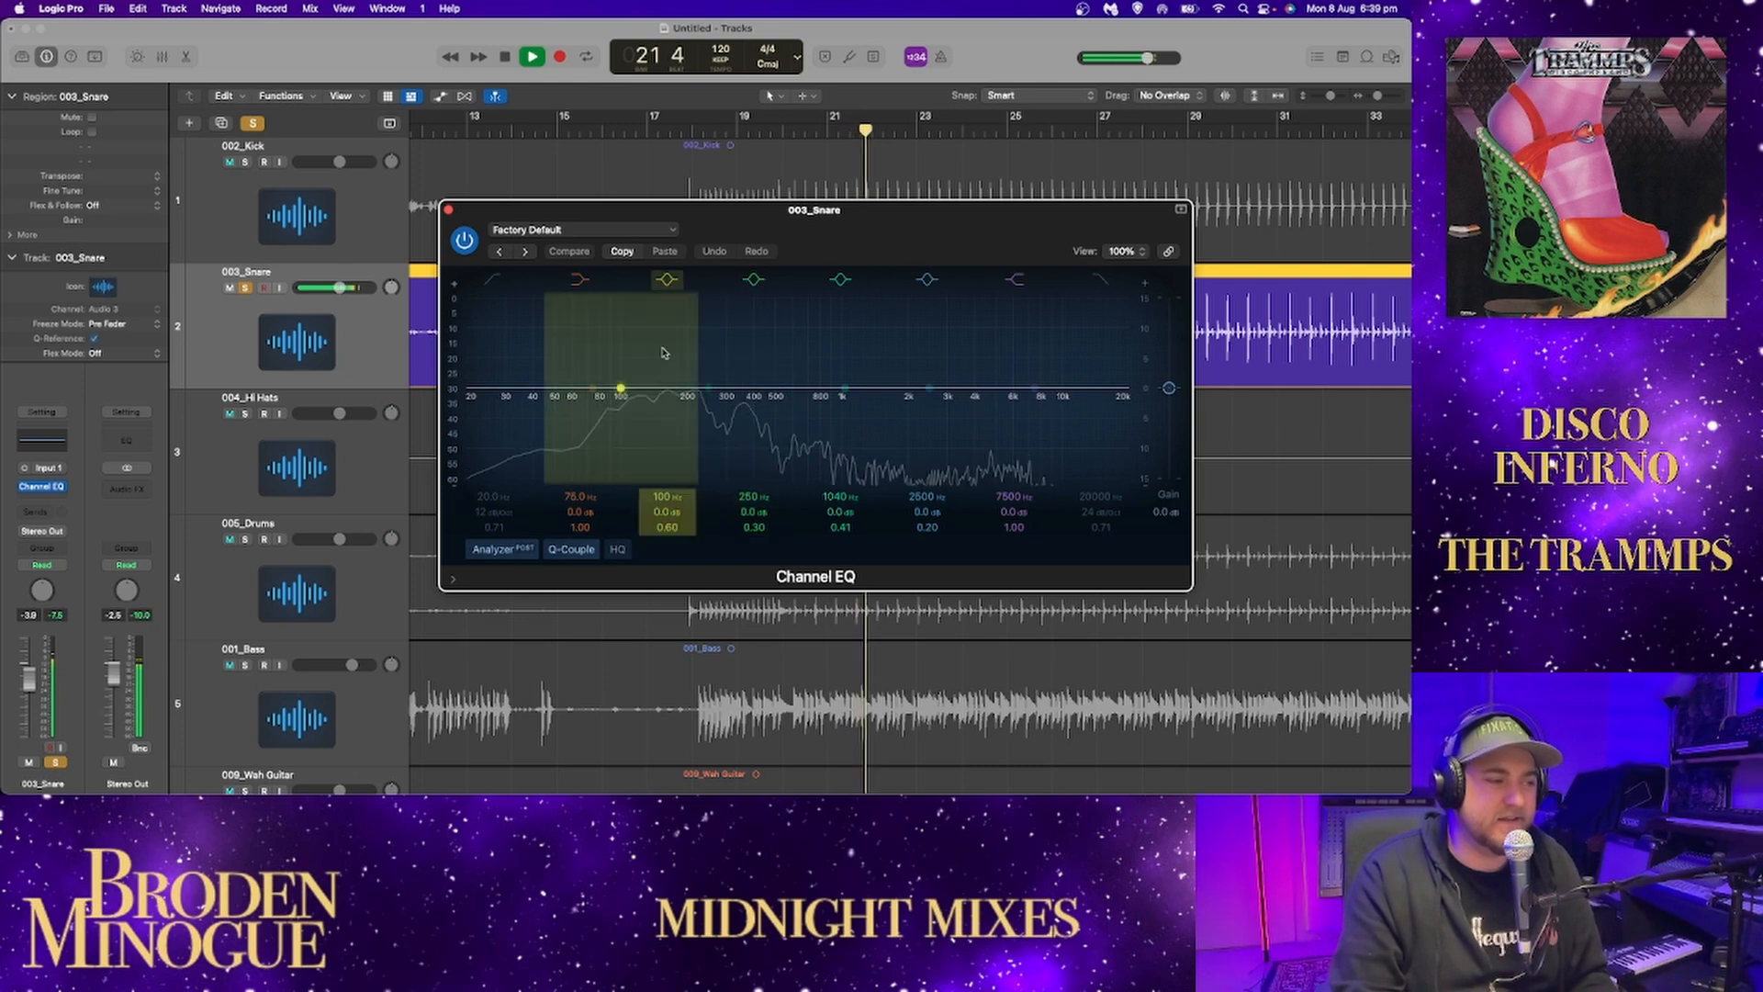
pyautogui.click(487, 472)
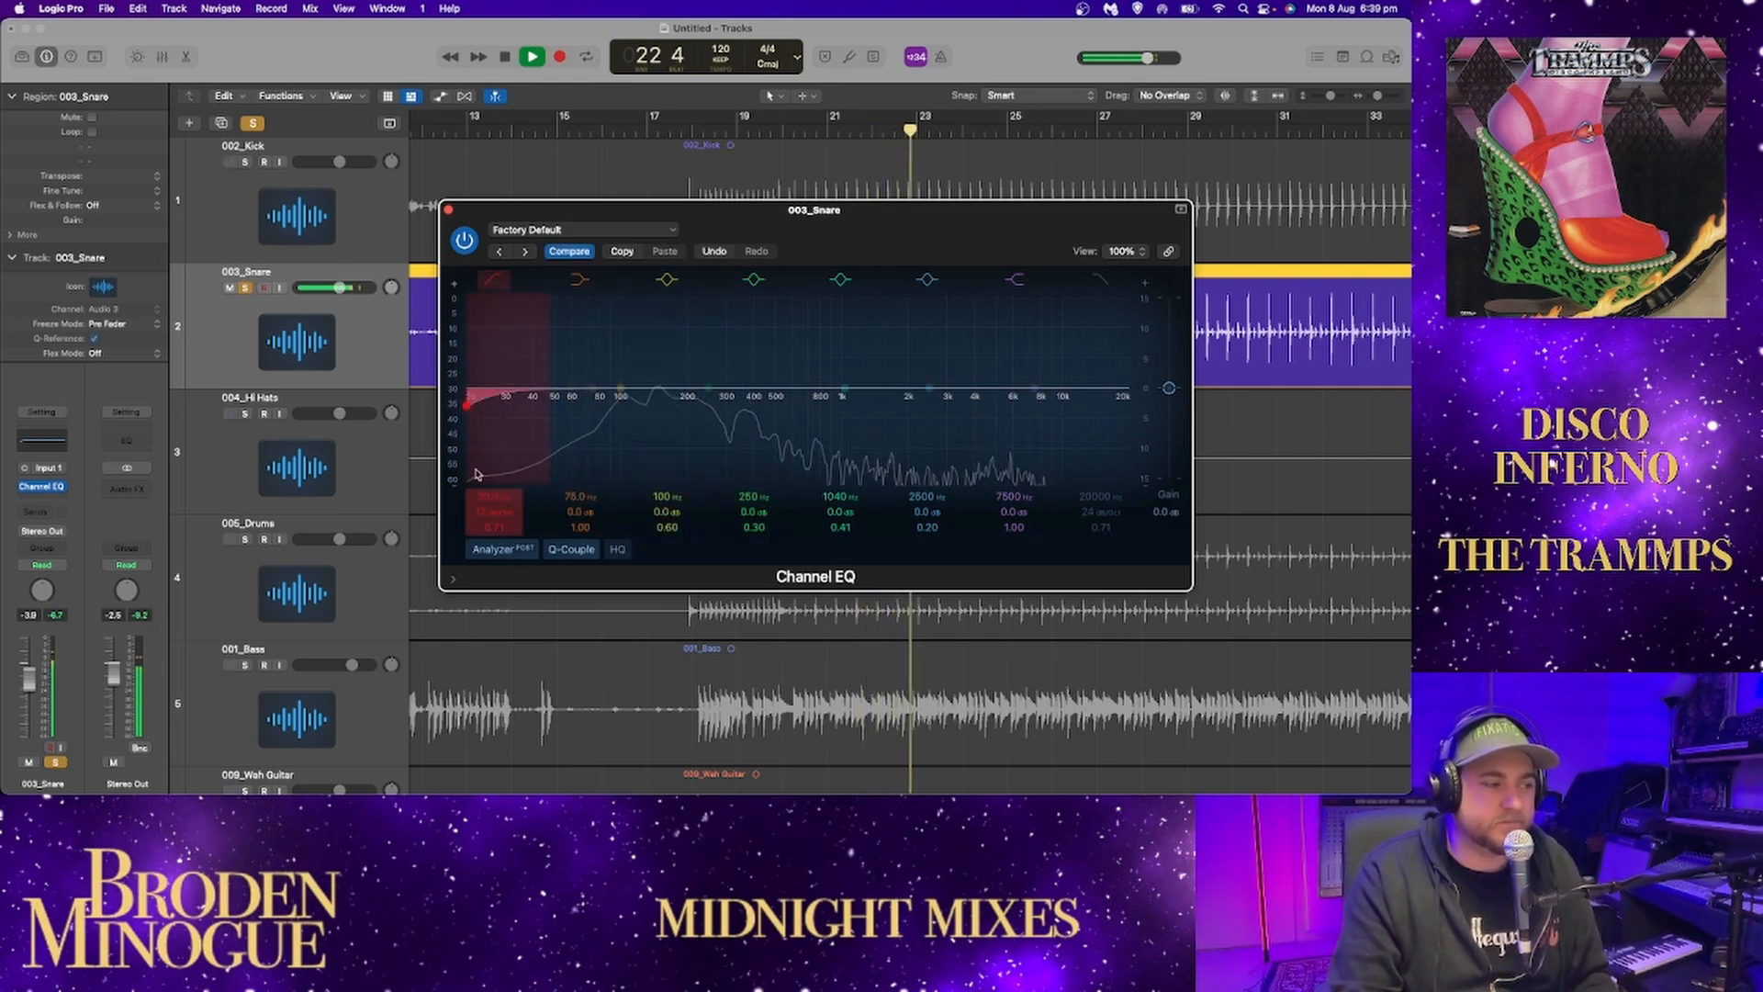
# Try a low cut at about 200 Hz and a 4.6 dB cut near 860 Hz on the snare, and reset both bands.
pyautogui.moveTo(465, 406); pyautogui.dragTo(641, 391)
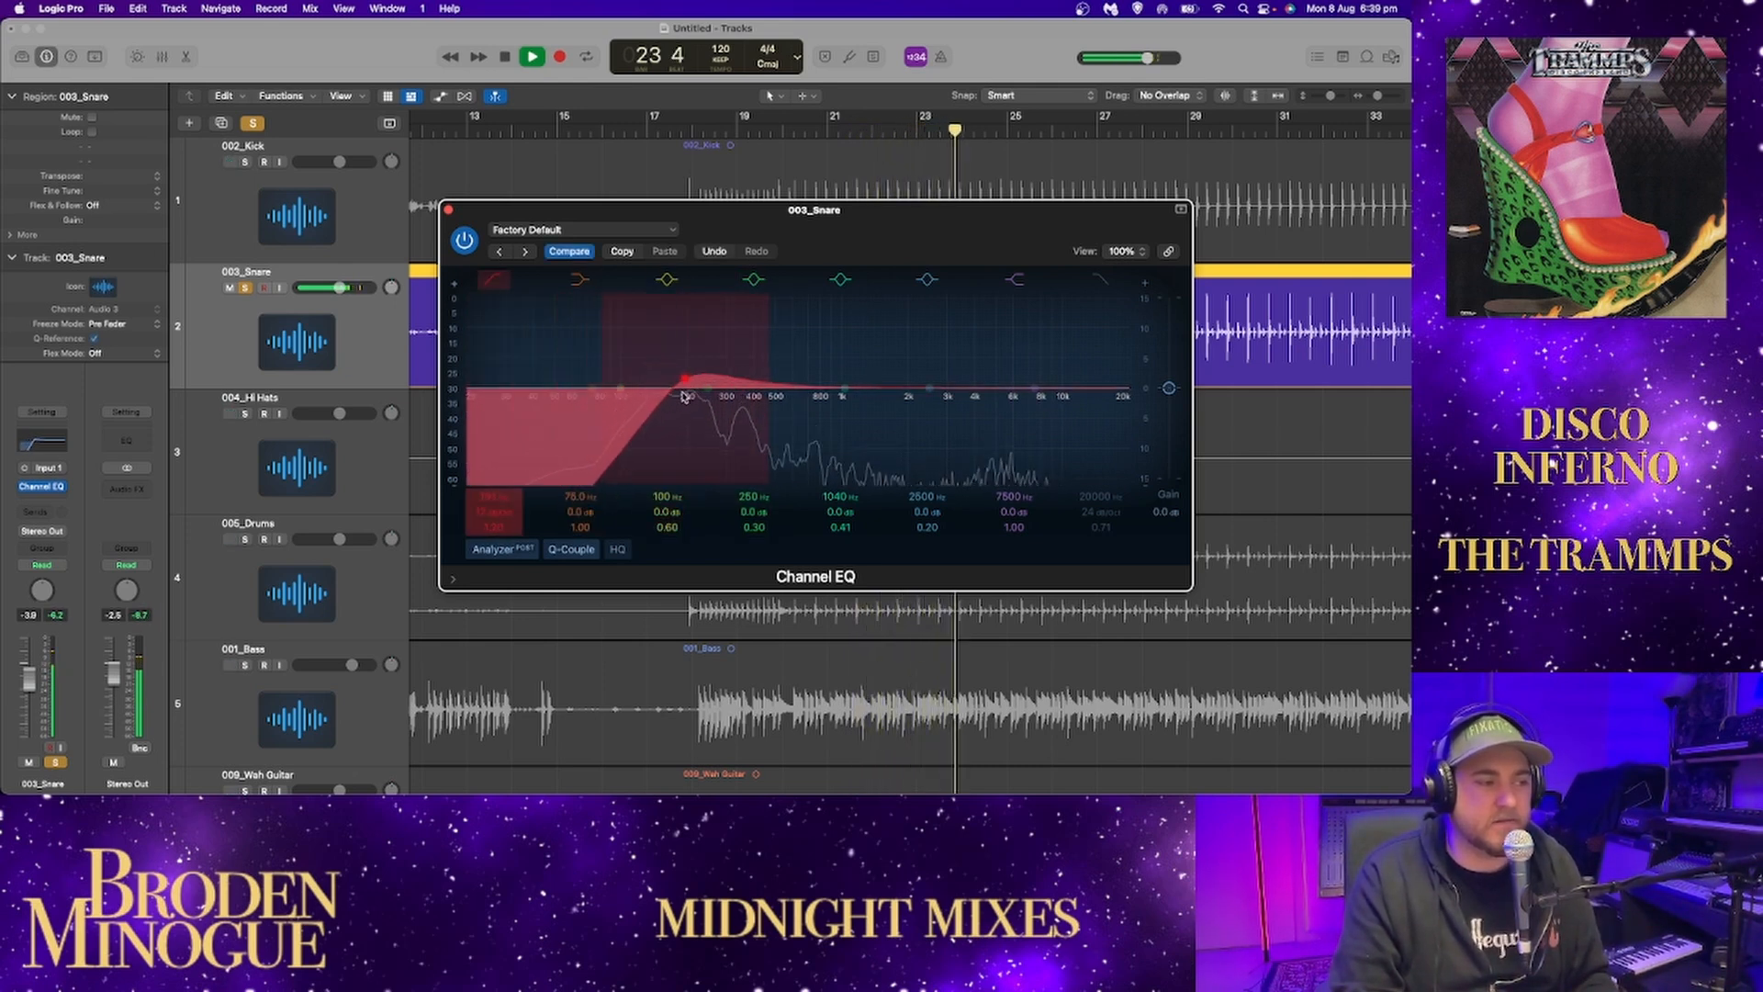
pyautogui.moveTo(840, 389); pyautogui.dragTo(825, 422)
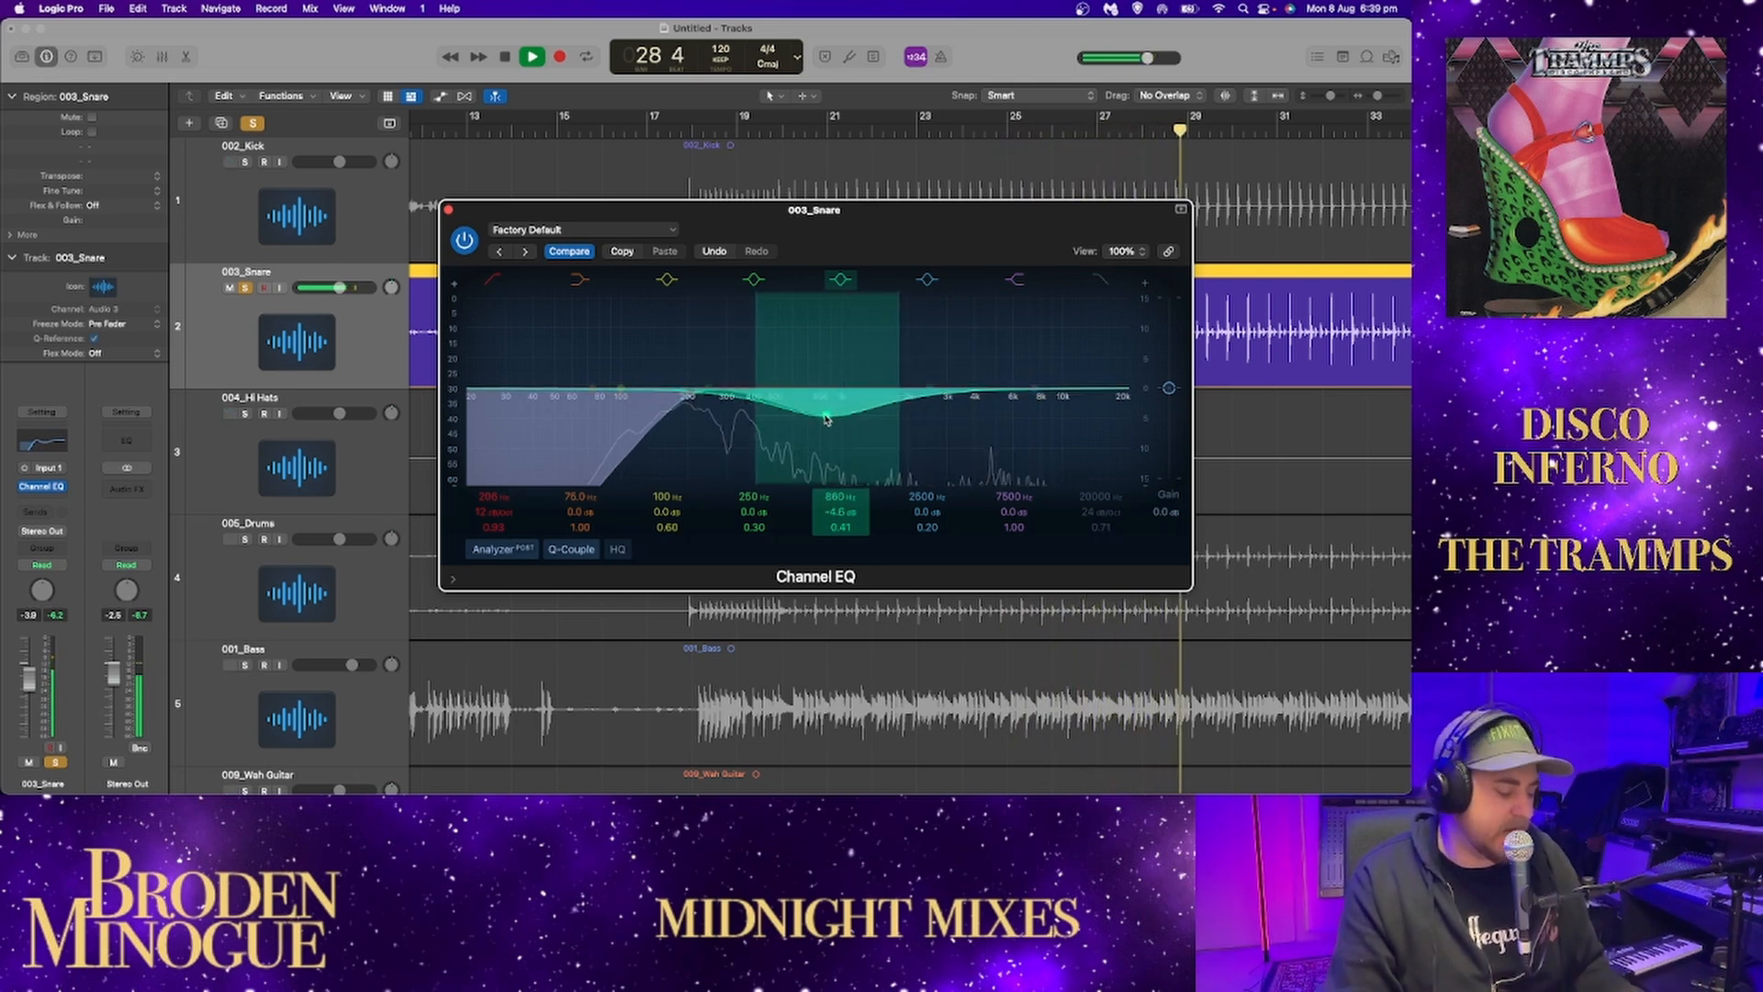
pyautogui.keyDown('alt'); pyautogui.click(825, 418); pyautogui.keyUp('alt')
pyautogui.keyDown('alt'); pyautogui.click(691, 396); pyautogui.keyUp('alt')
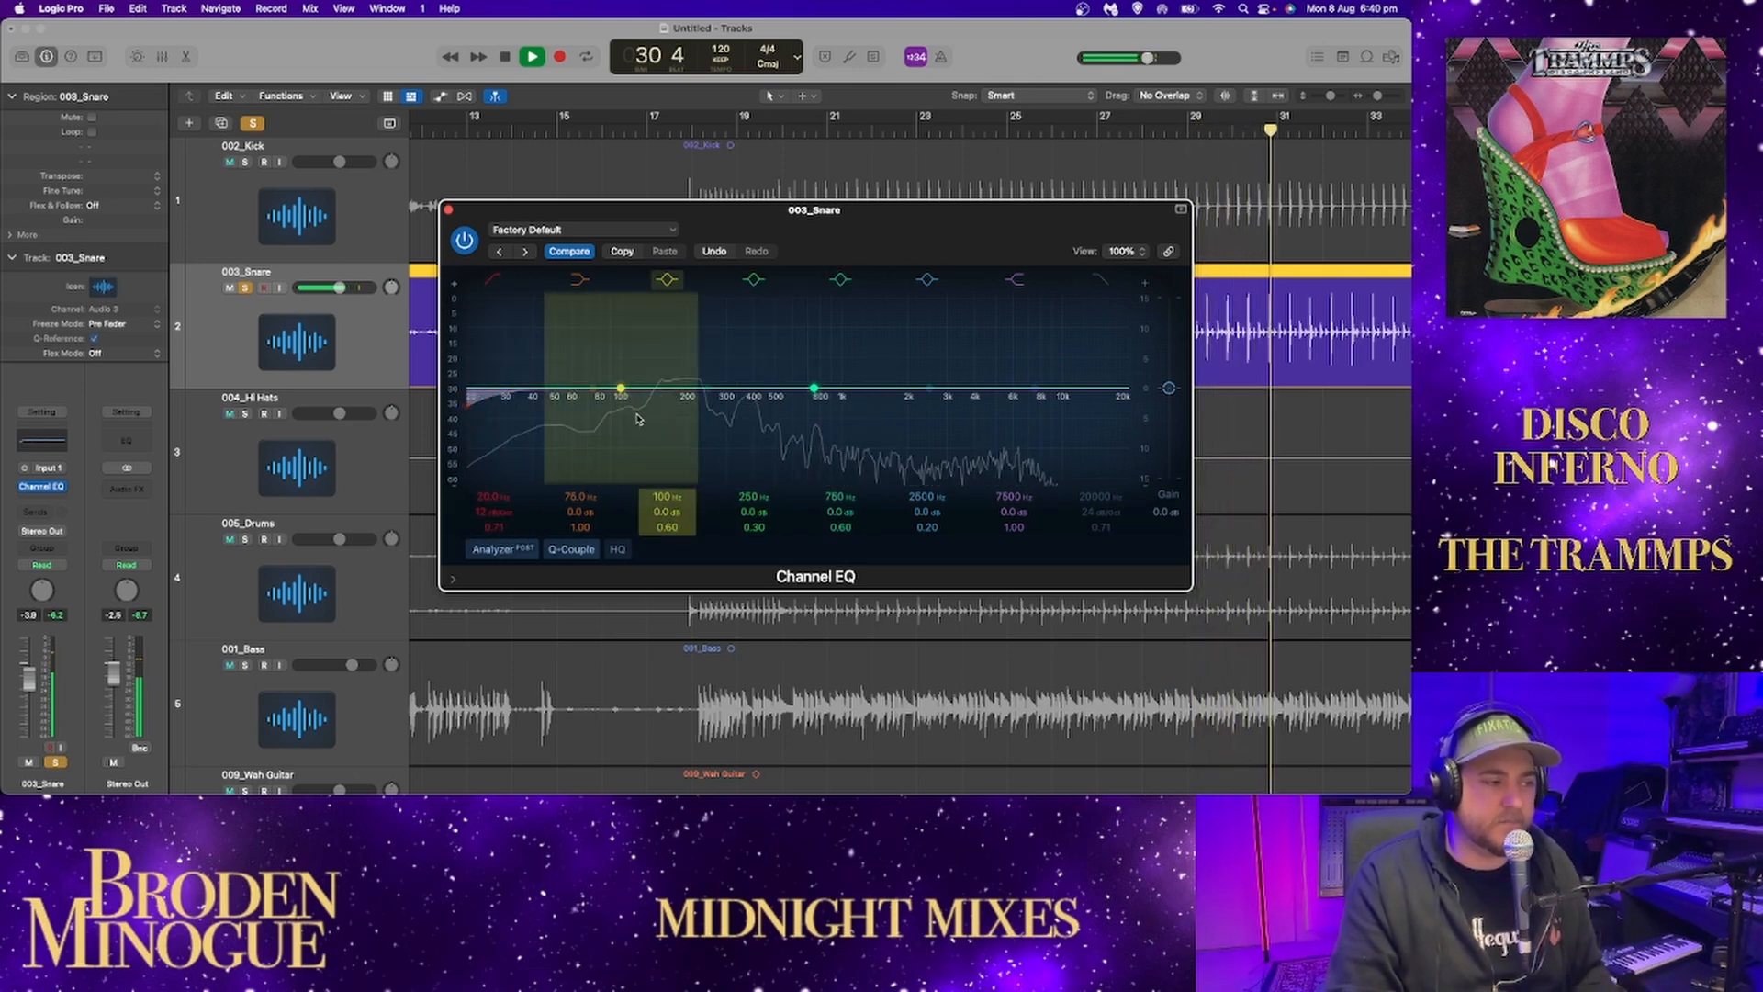
# Set the snare EQ's 100 Hz band to a 0.7 dB cut at 103 Hz and stop playback.
pyautogui.moveTo(623, 405); pyautogui.dragTo(625, 444)
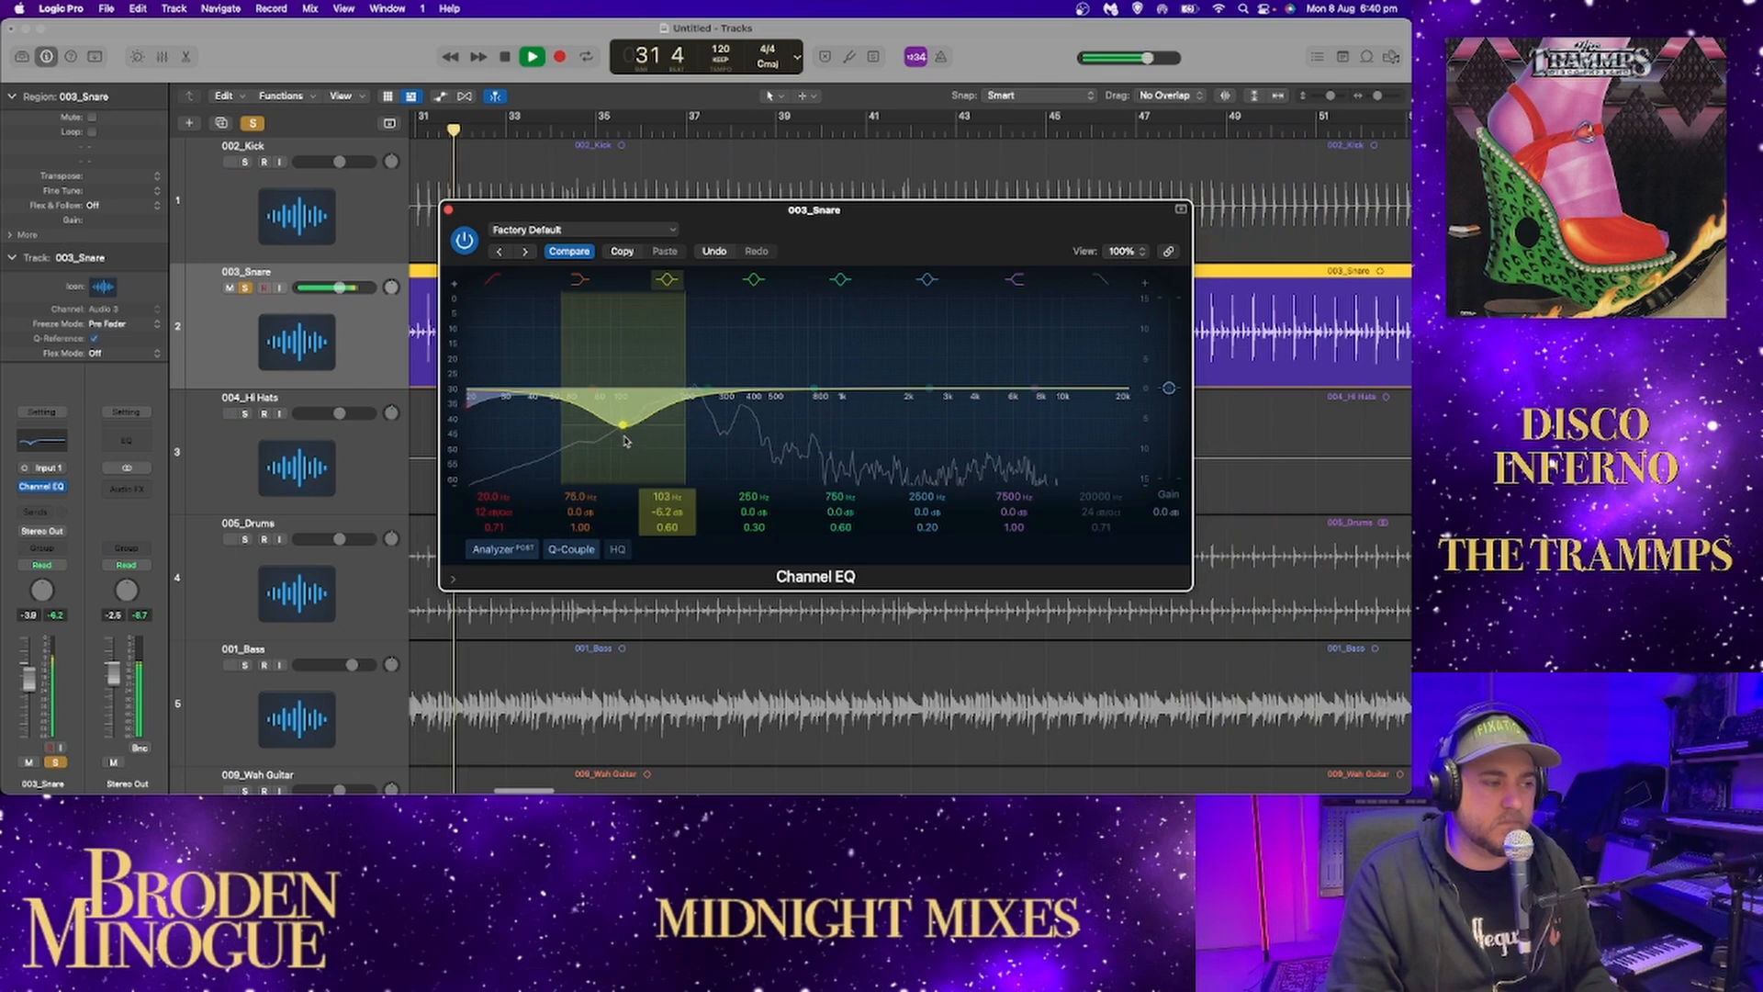
pyautogui.press('space')
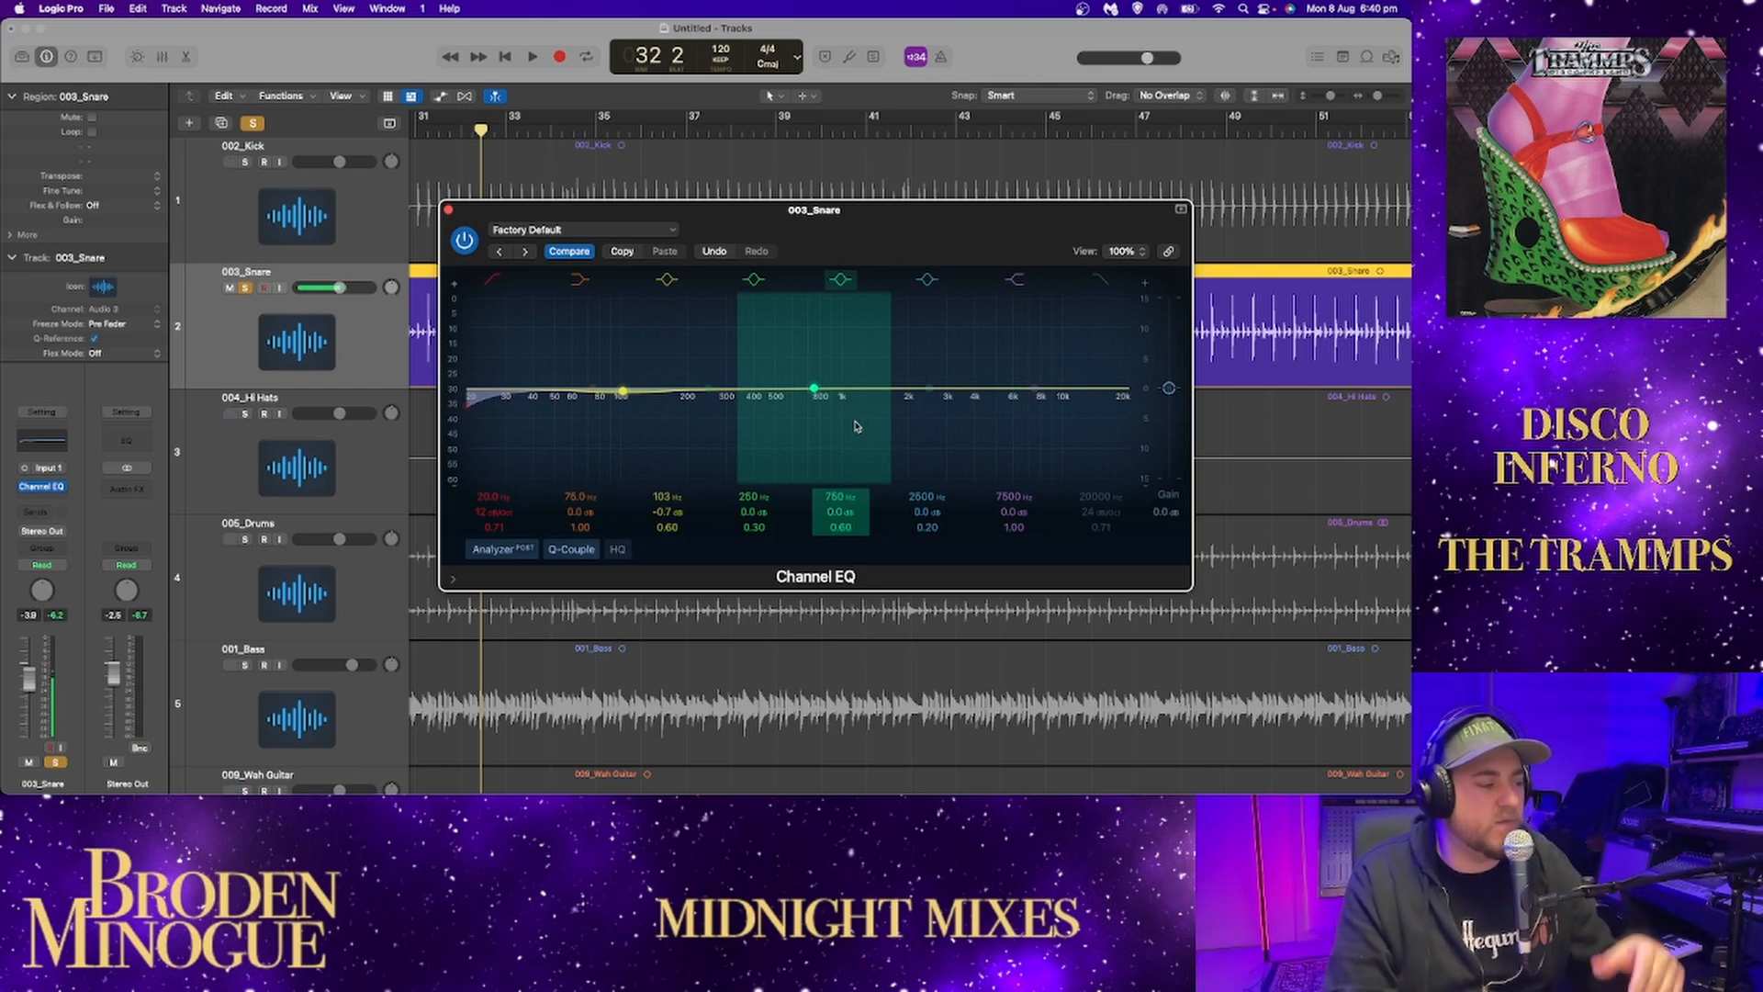
# Set the snare EQ's 2500 Hz band to a 0.4 dB boost at 2340 Hz during playback, and close the EQ with the snare unsoloed.
pyautogui.press('space')
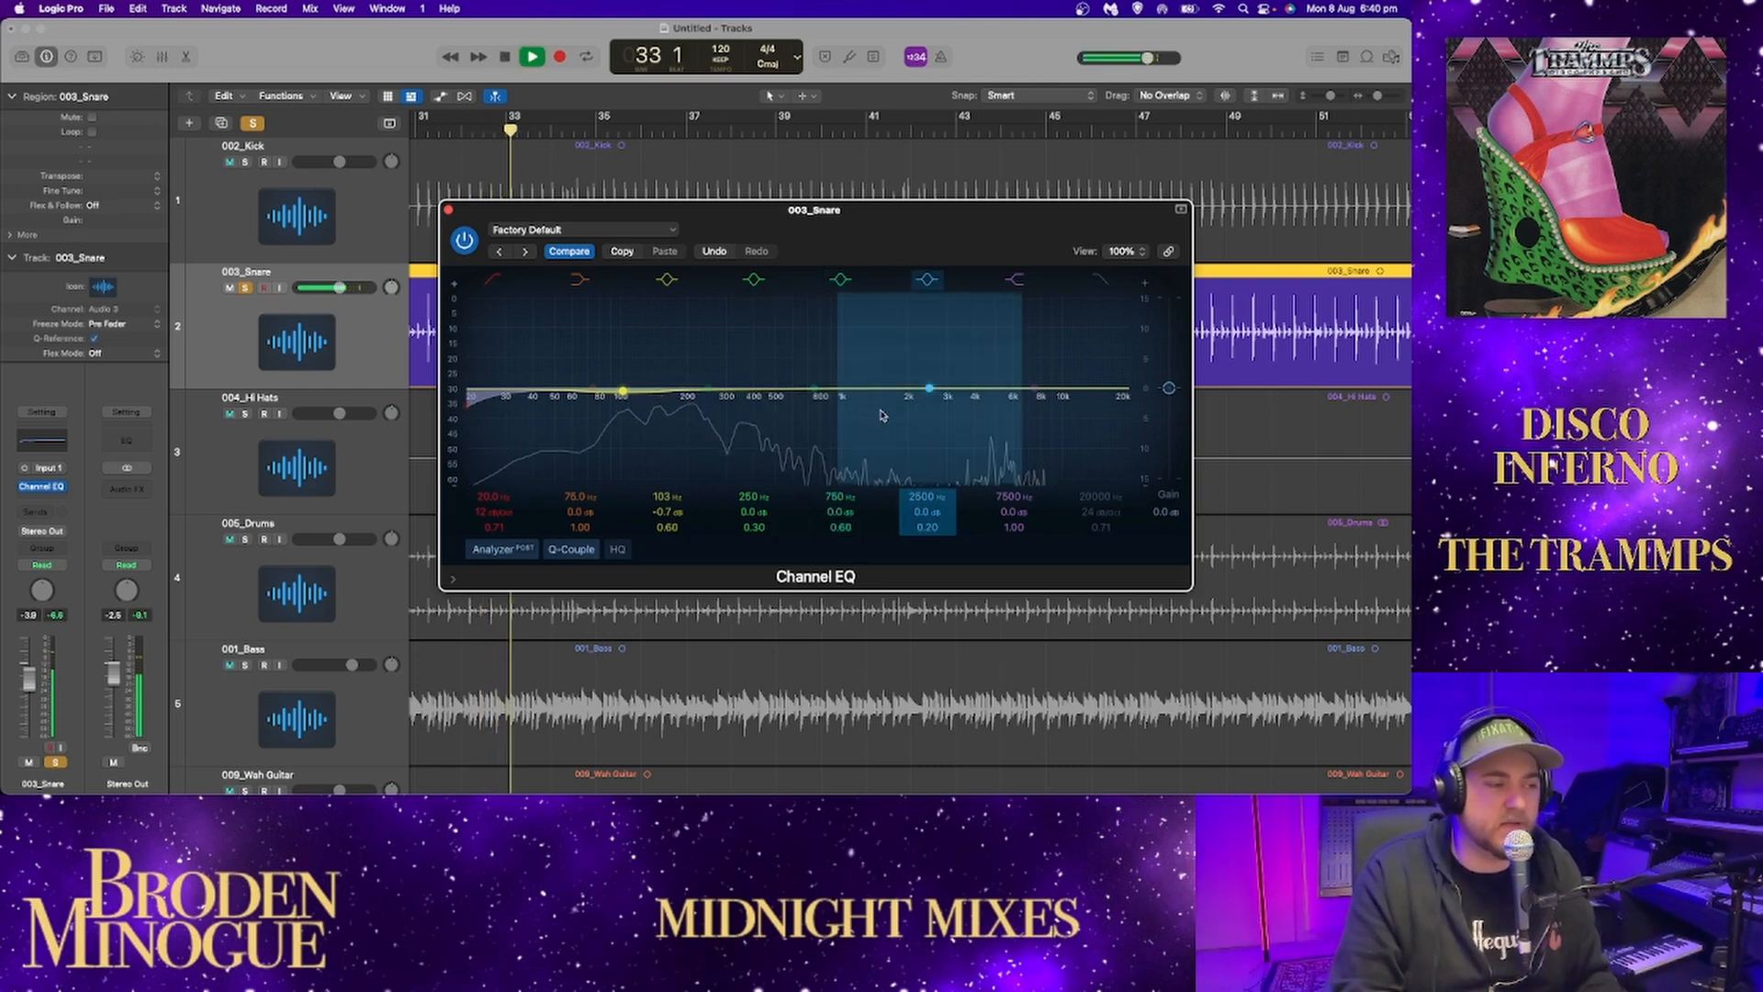
pyautogui.moveTo(955, 393); pyautogui.dragTo(936, 350)
pyautogui.moveTo(931, 368); pyautogui.dragTo(925, 386)
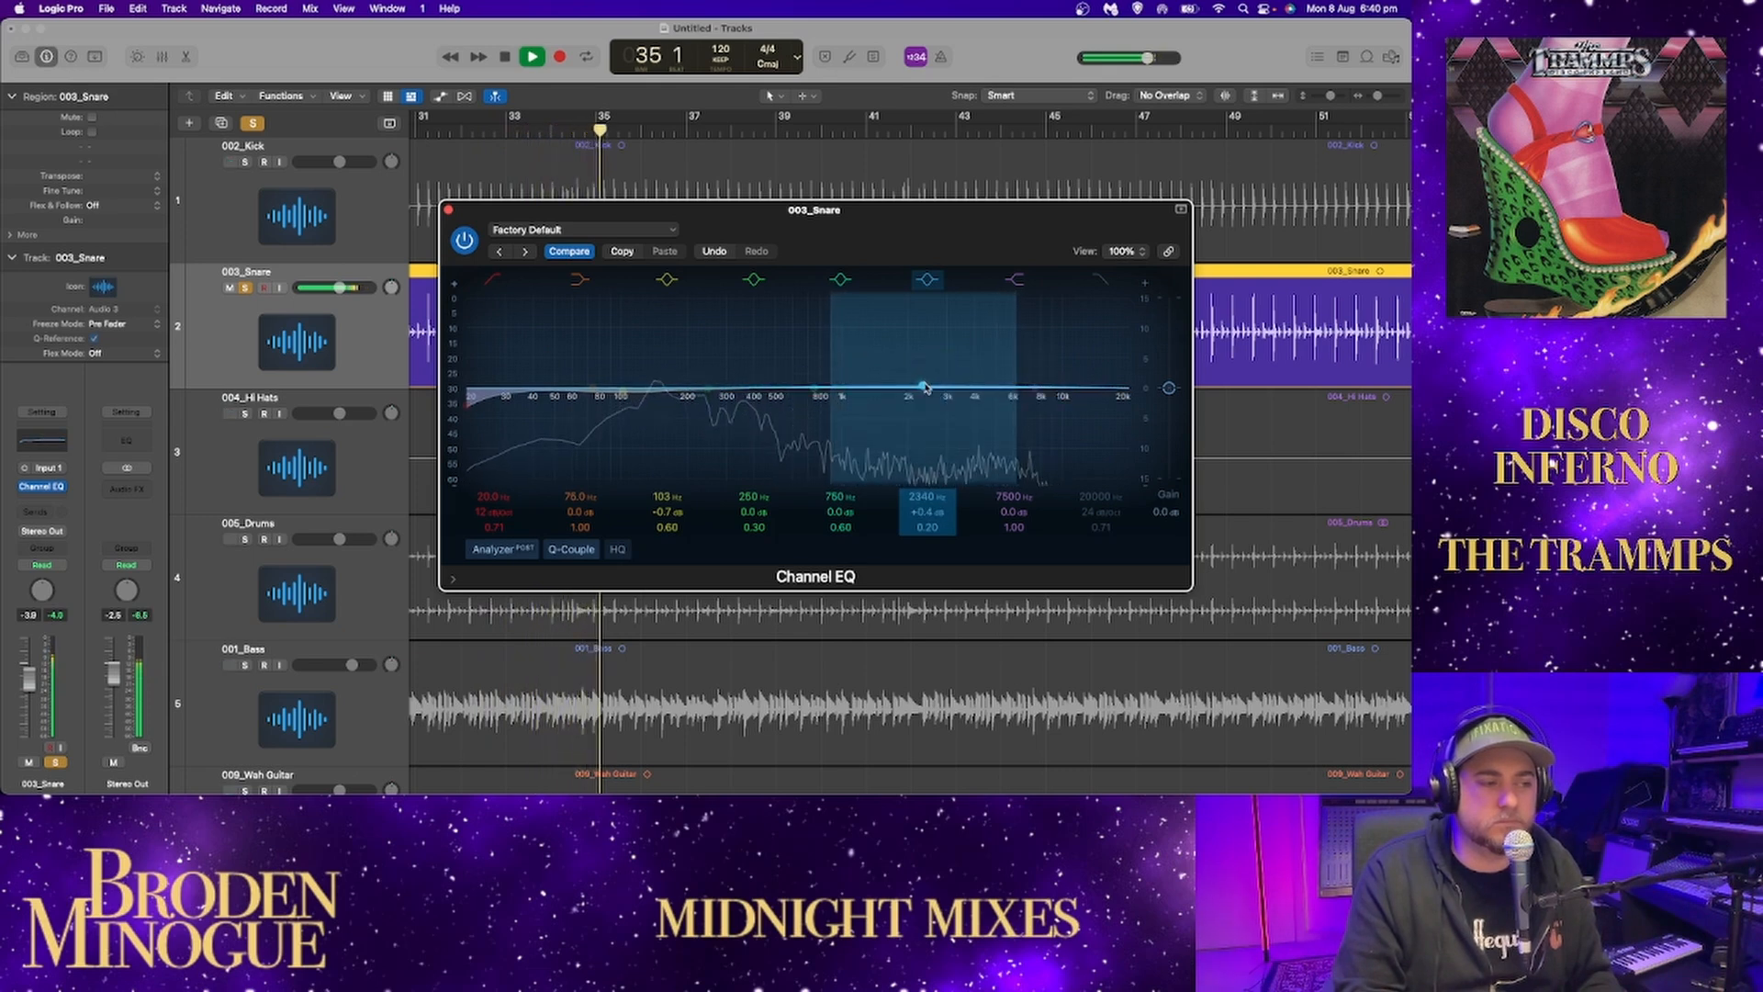
pyautogui.press('space')
pyautogui.click(246, 287)
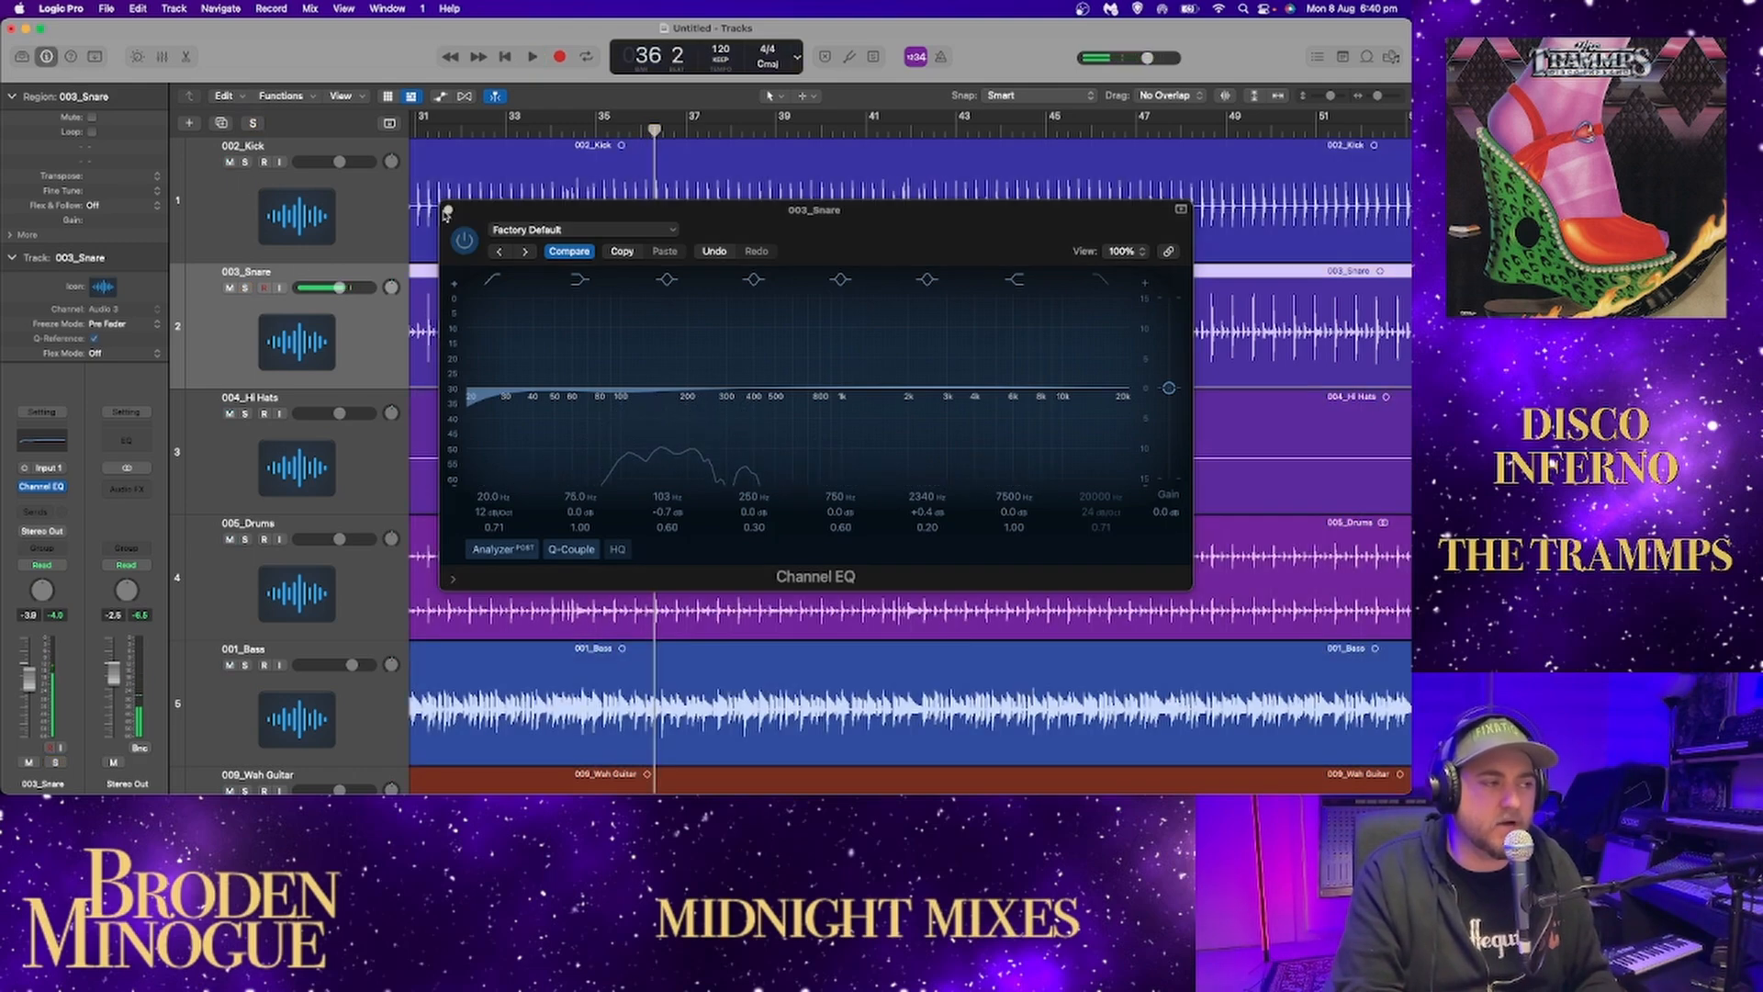
pyautogui.press('v')
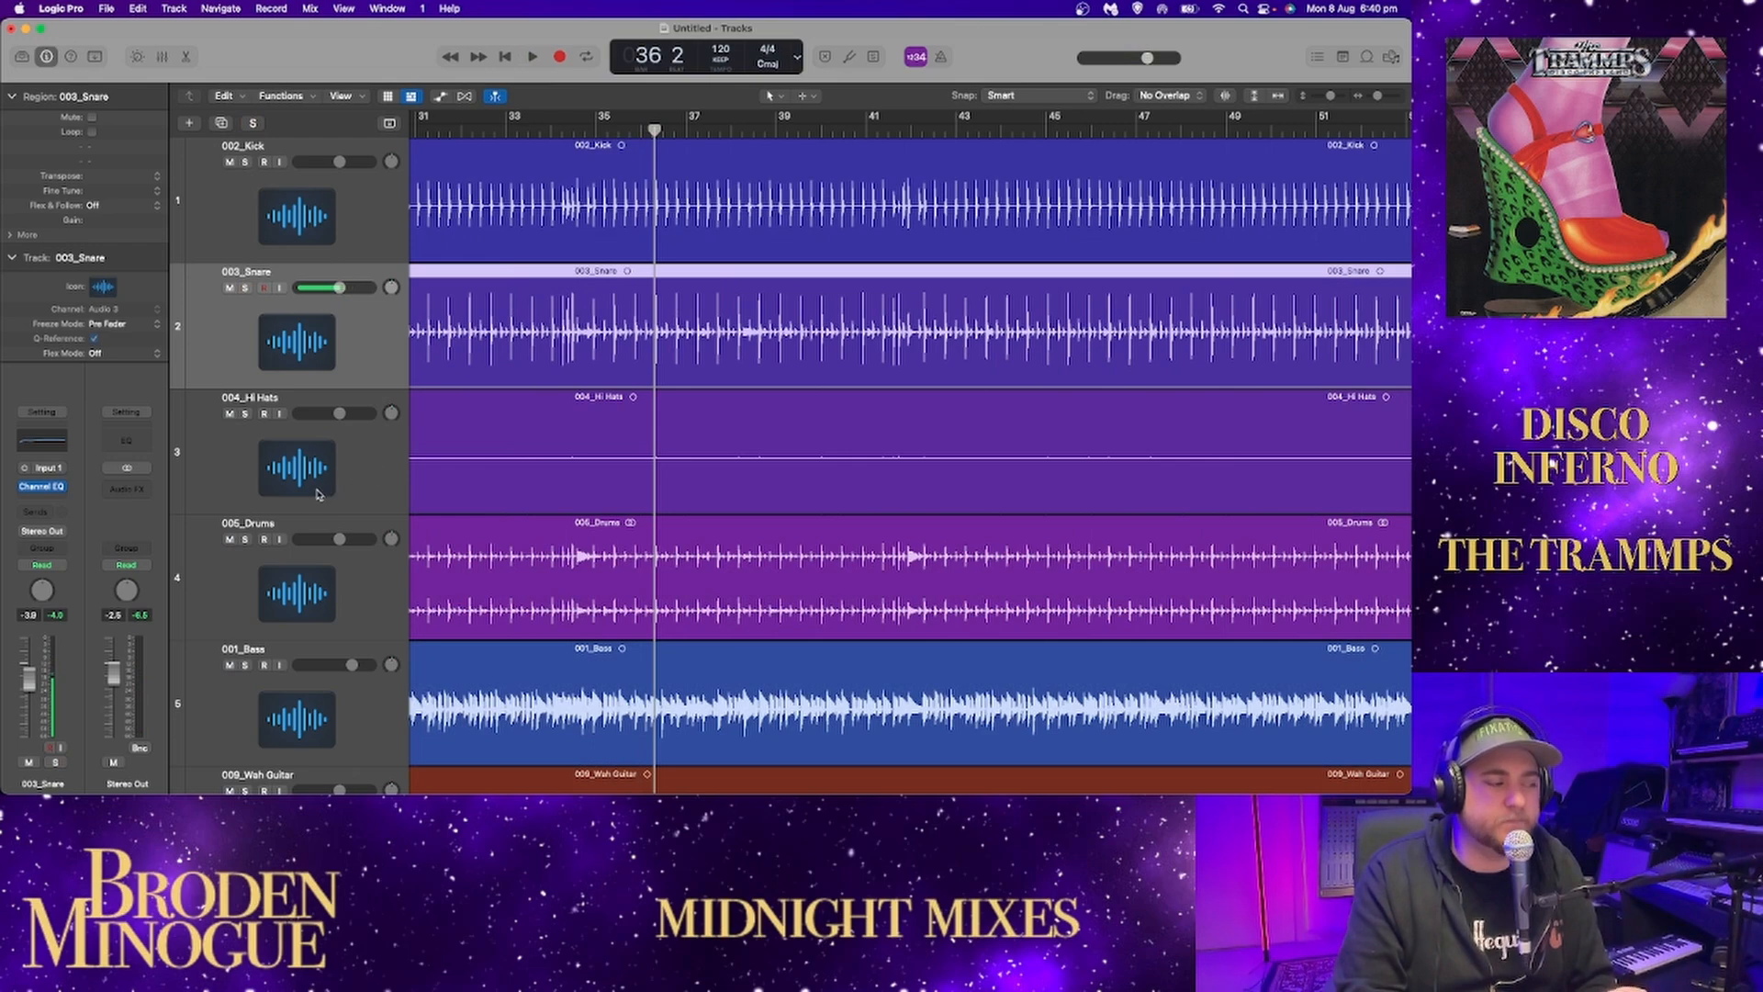
# Solo 004_Hi Hats and enlarge the waveforms and tracks around the drum entry near bar 18.
pyautogui.click(245, 414)
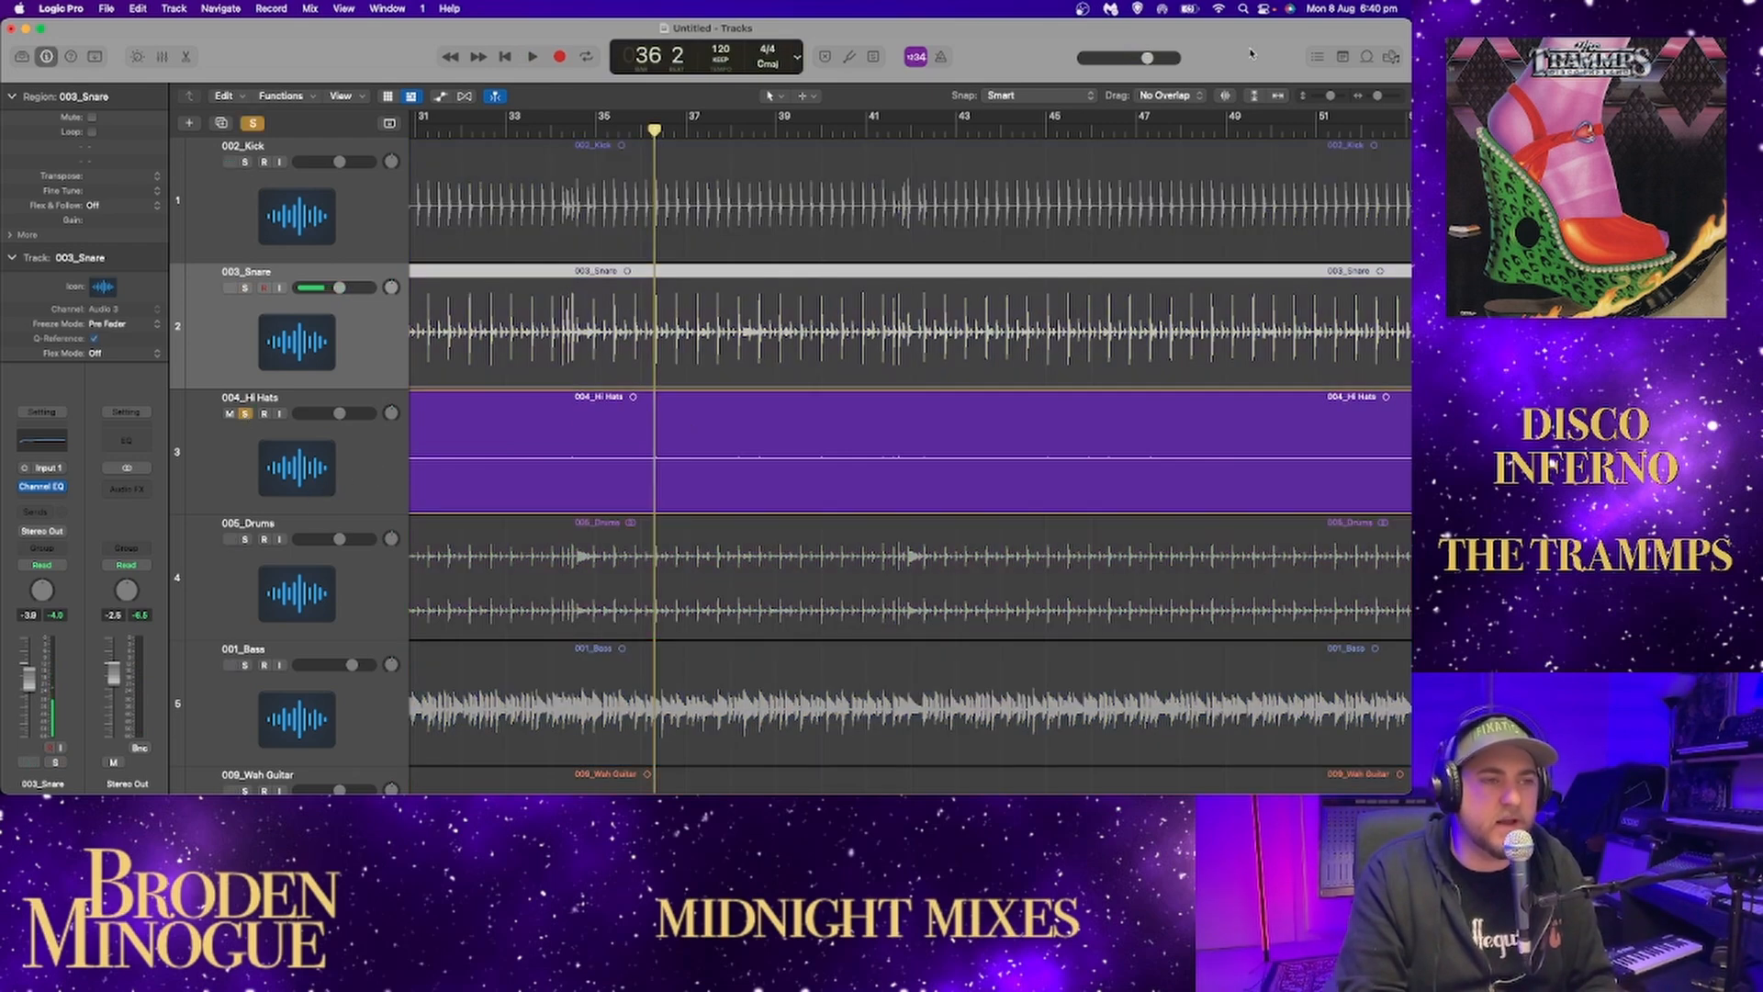
pyautogui.click(1224, 95)
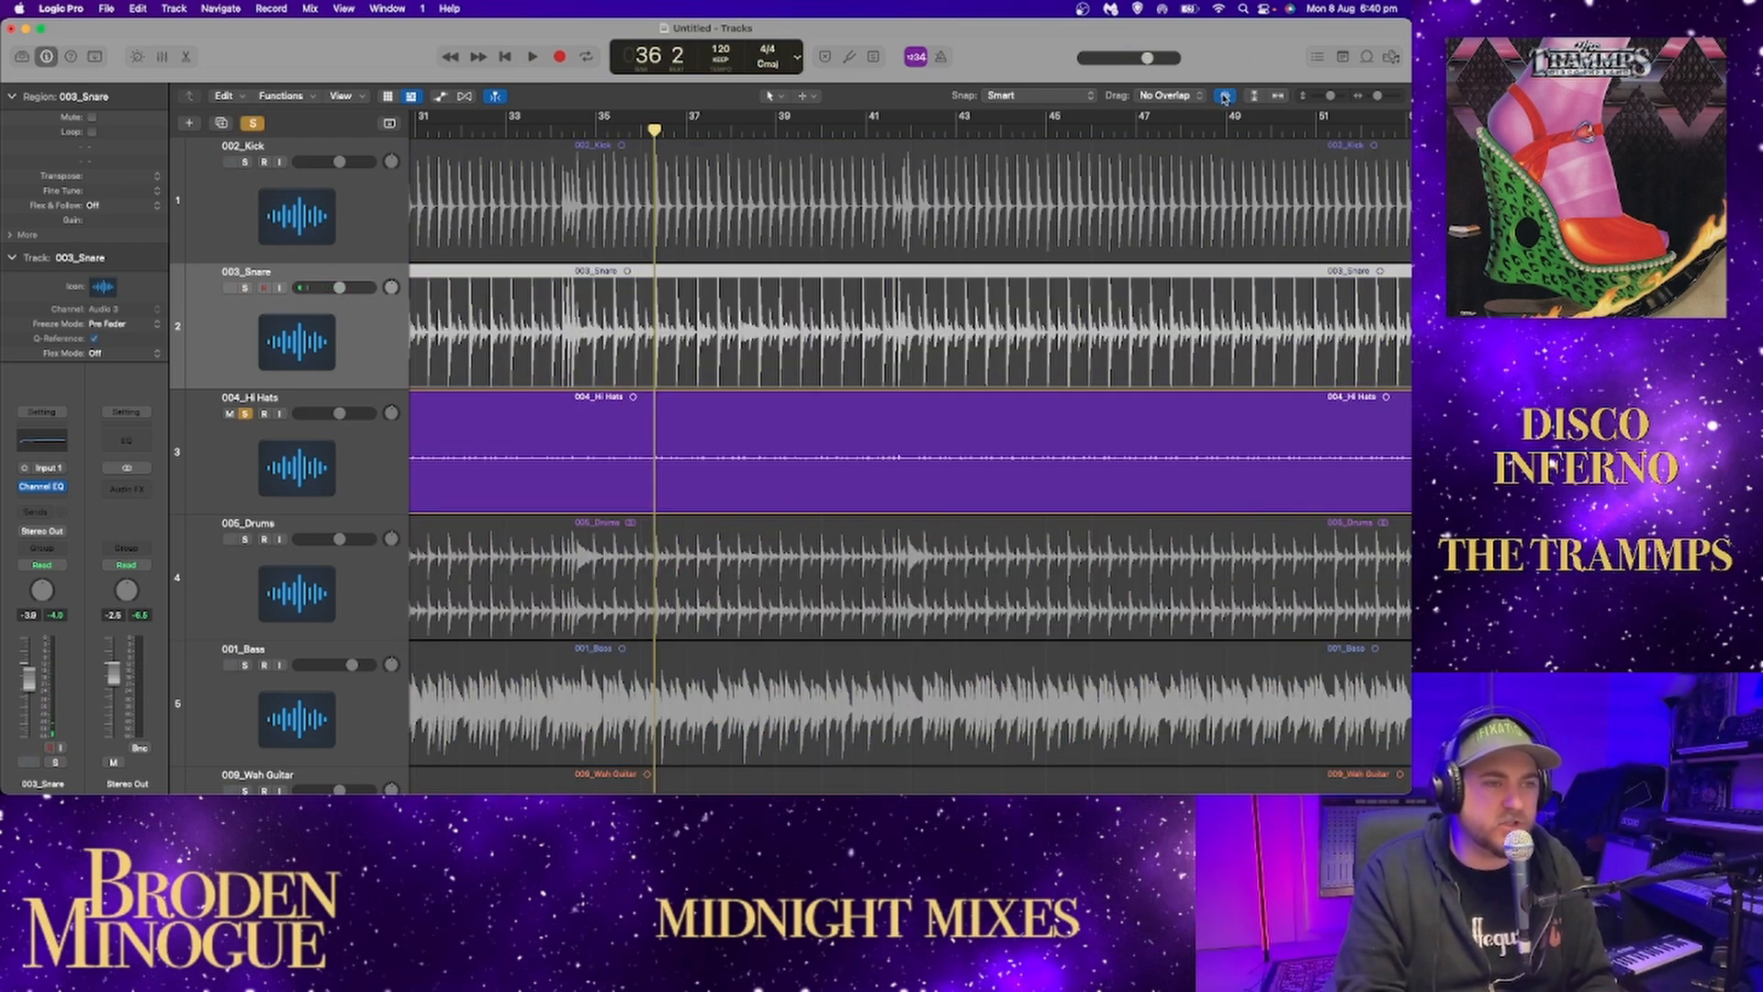
pyautogui.moveTo(1325, 99); pyautogui.dragTo(1381, 95)
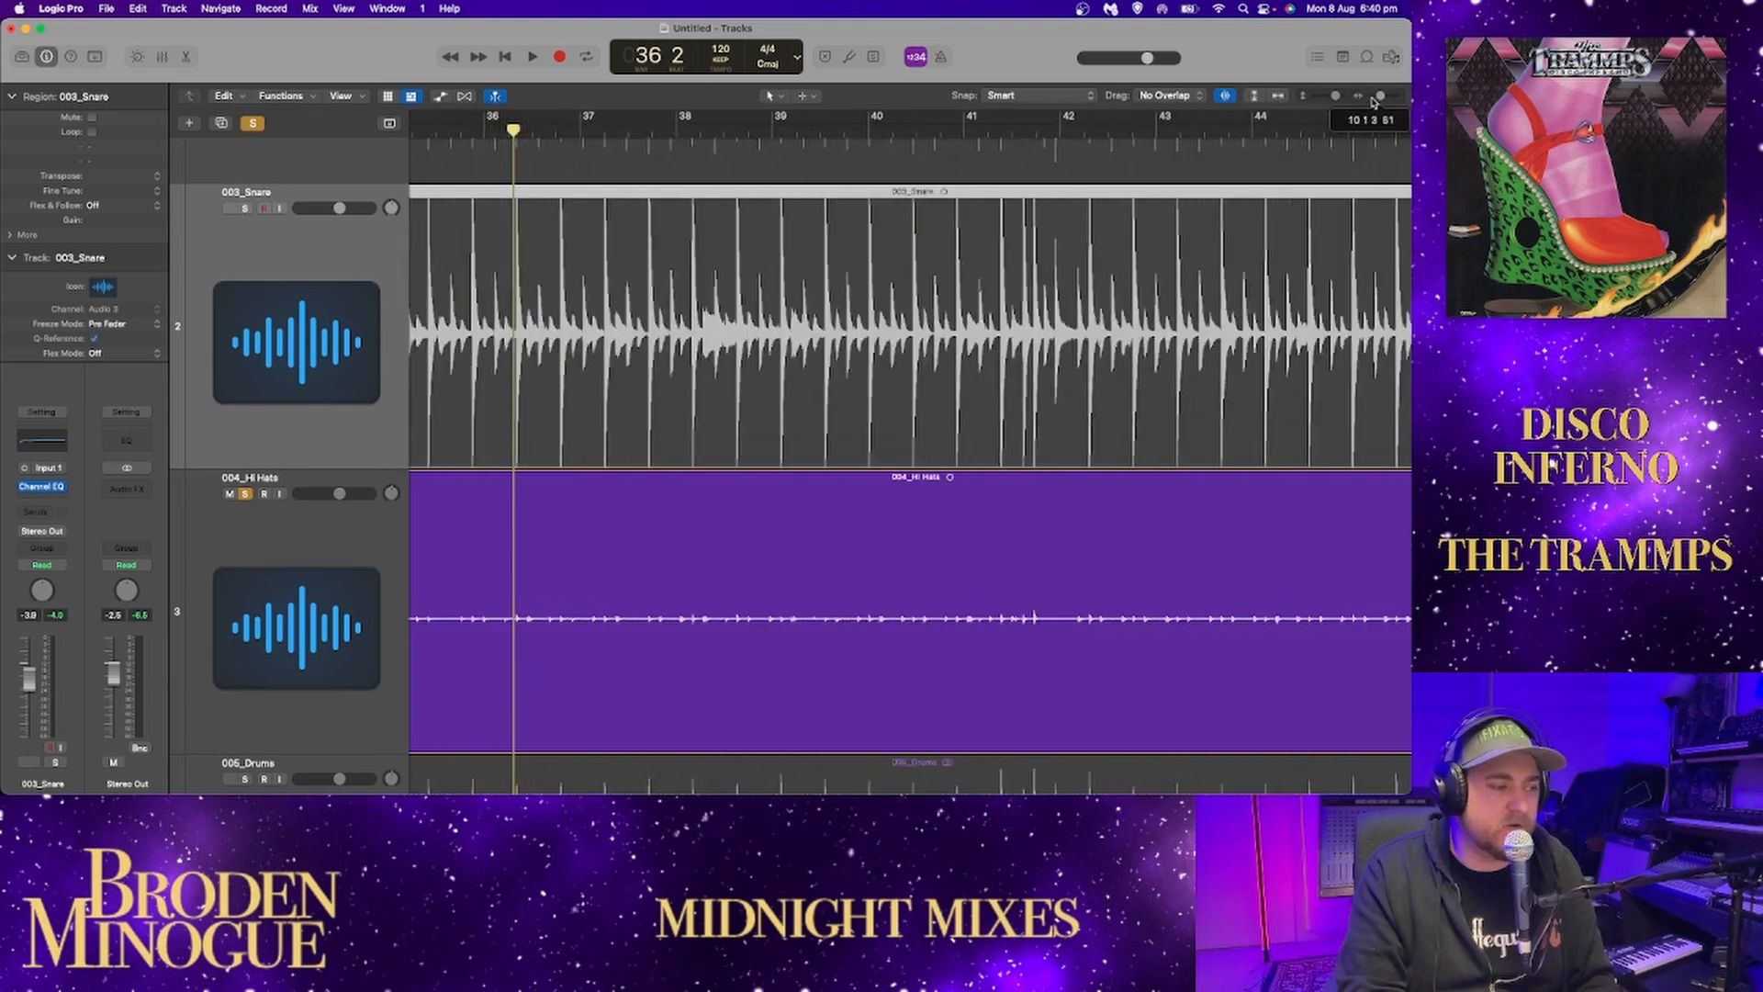
pyautogui.hscroll(-10, 1005, 220)
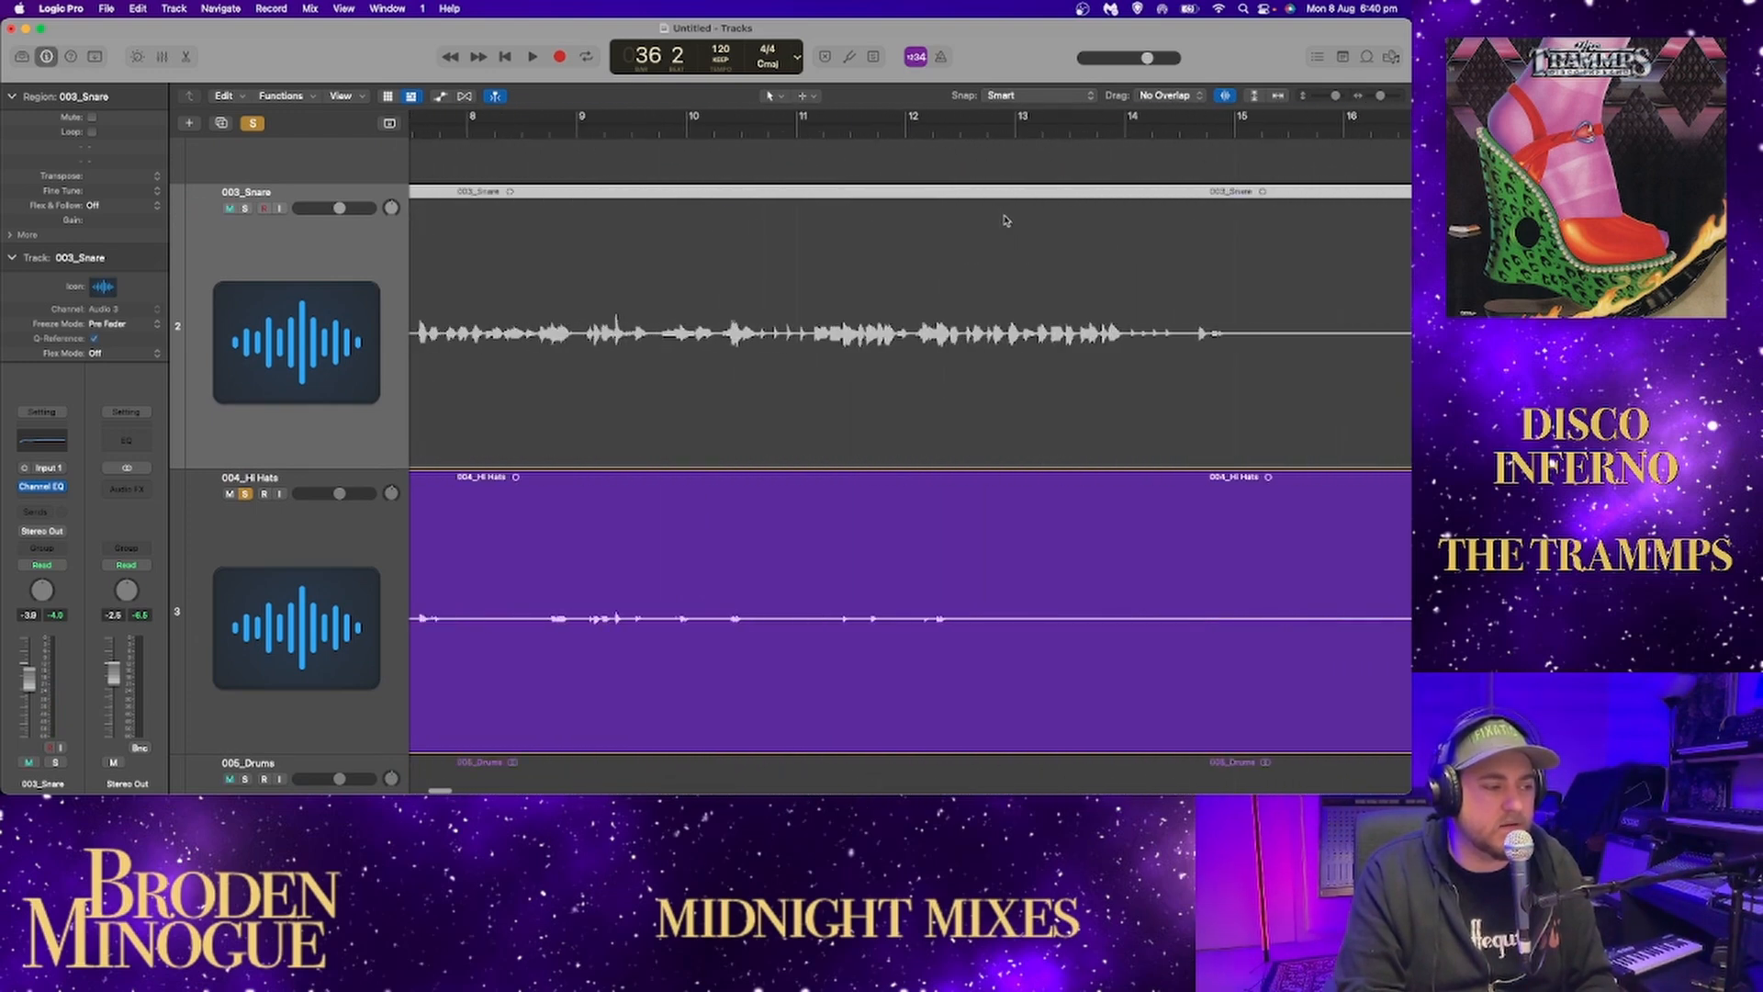
pyautogui.moveTo(1324, 96); pyautogui.dragTo(1320, 97)
pyautogui.hscroll(5, 1198, 147)
pyautogui.hscroll(2, 1198, 147)
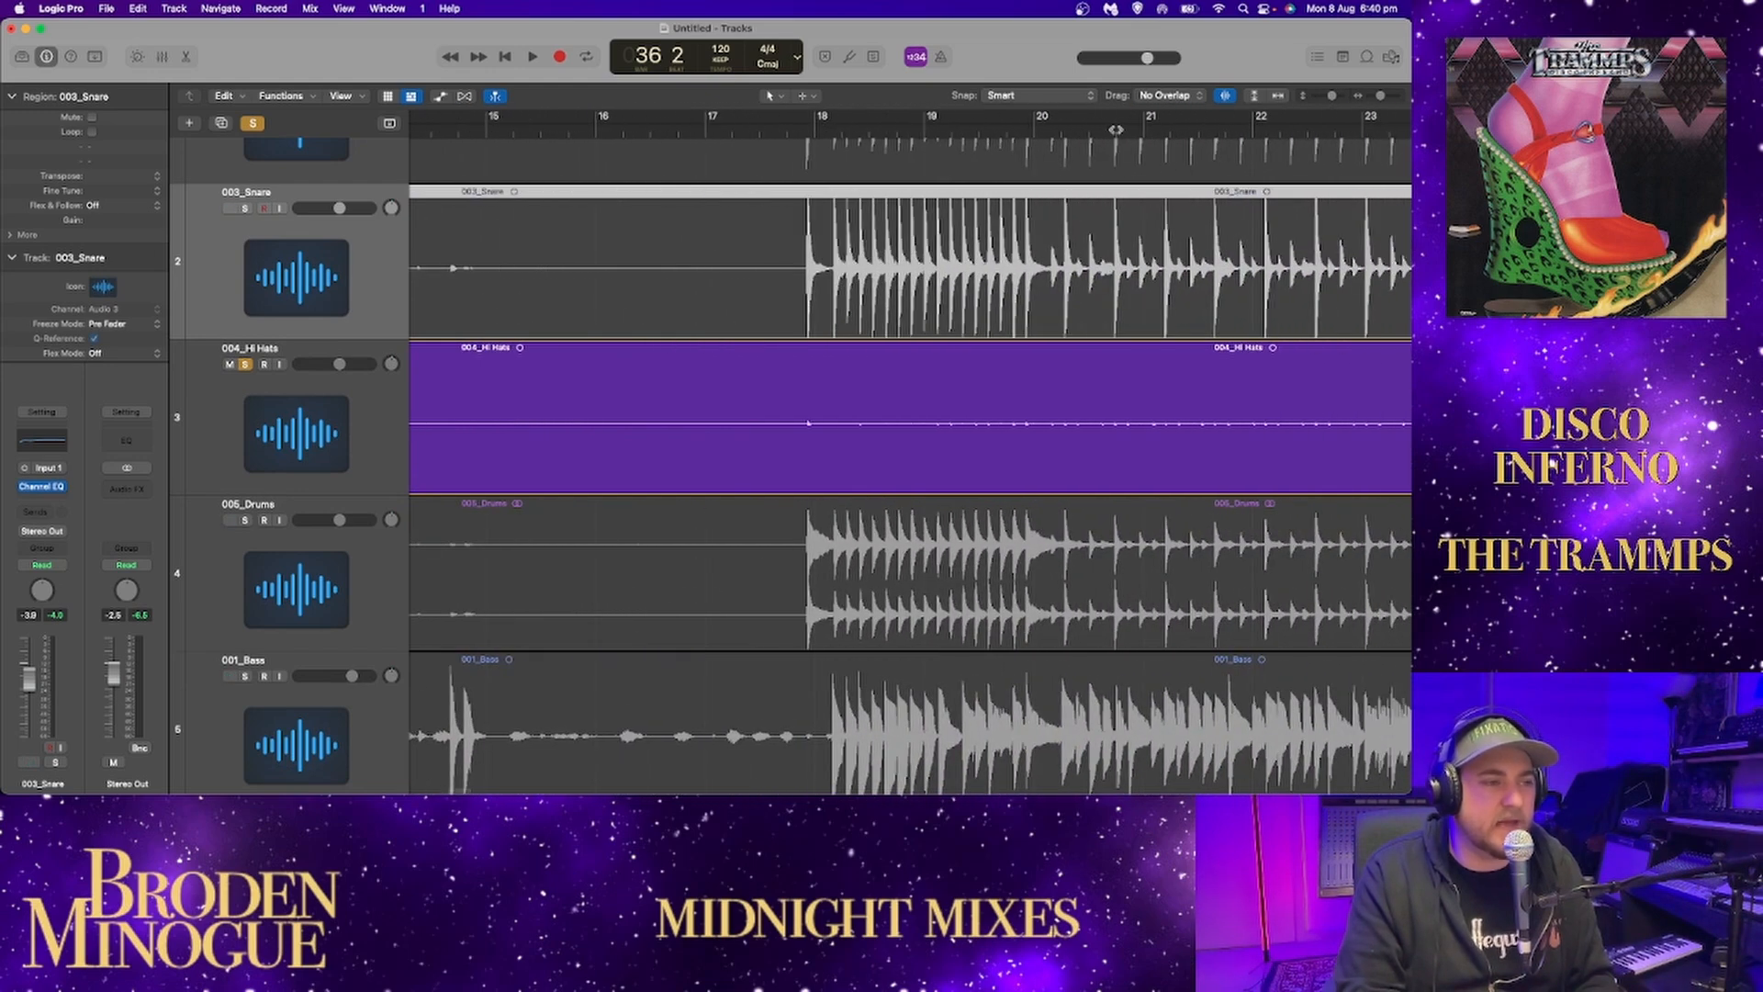
# Play the soloed hi-hats from bar 20 and raise their track volume to 6.0 dB.
pyautogui.click(1043, 132)
pyautogui.press('space')
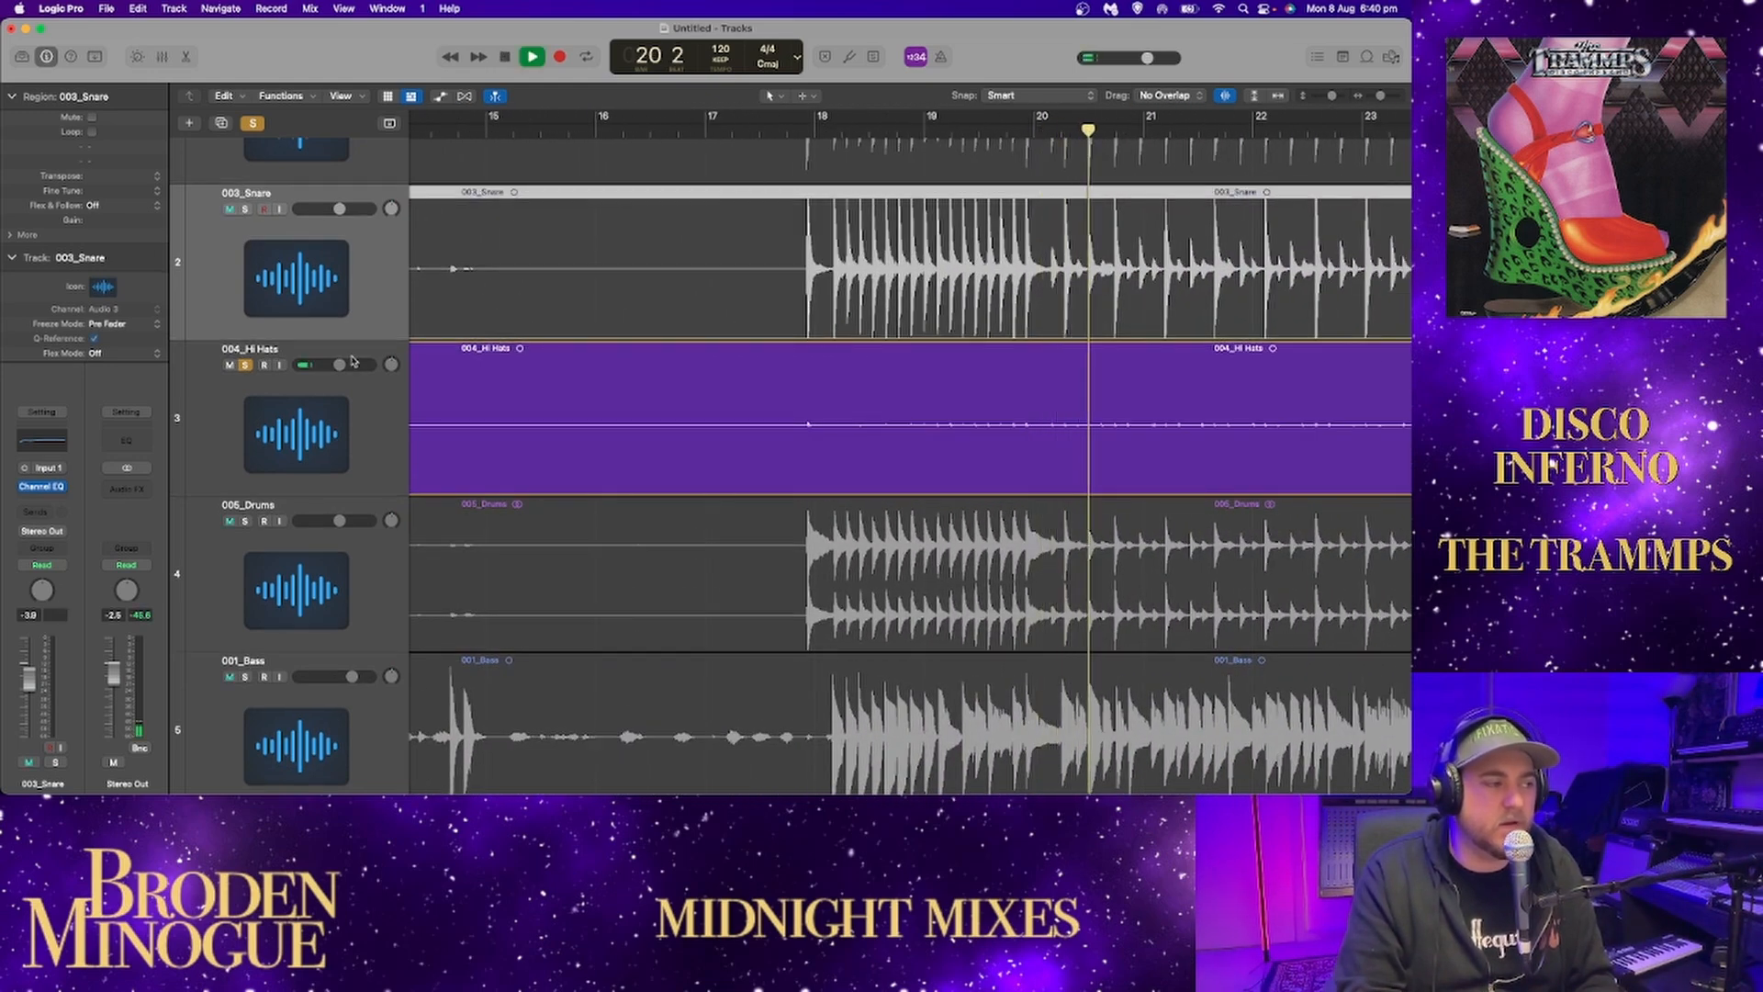
pyautogui.moveTo(341, 367); pyautogui.dragTo(368, 379)
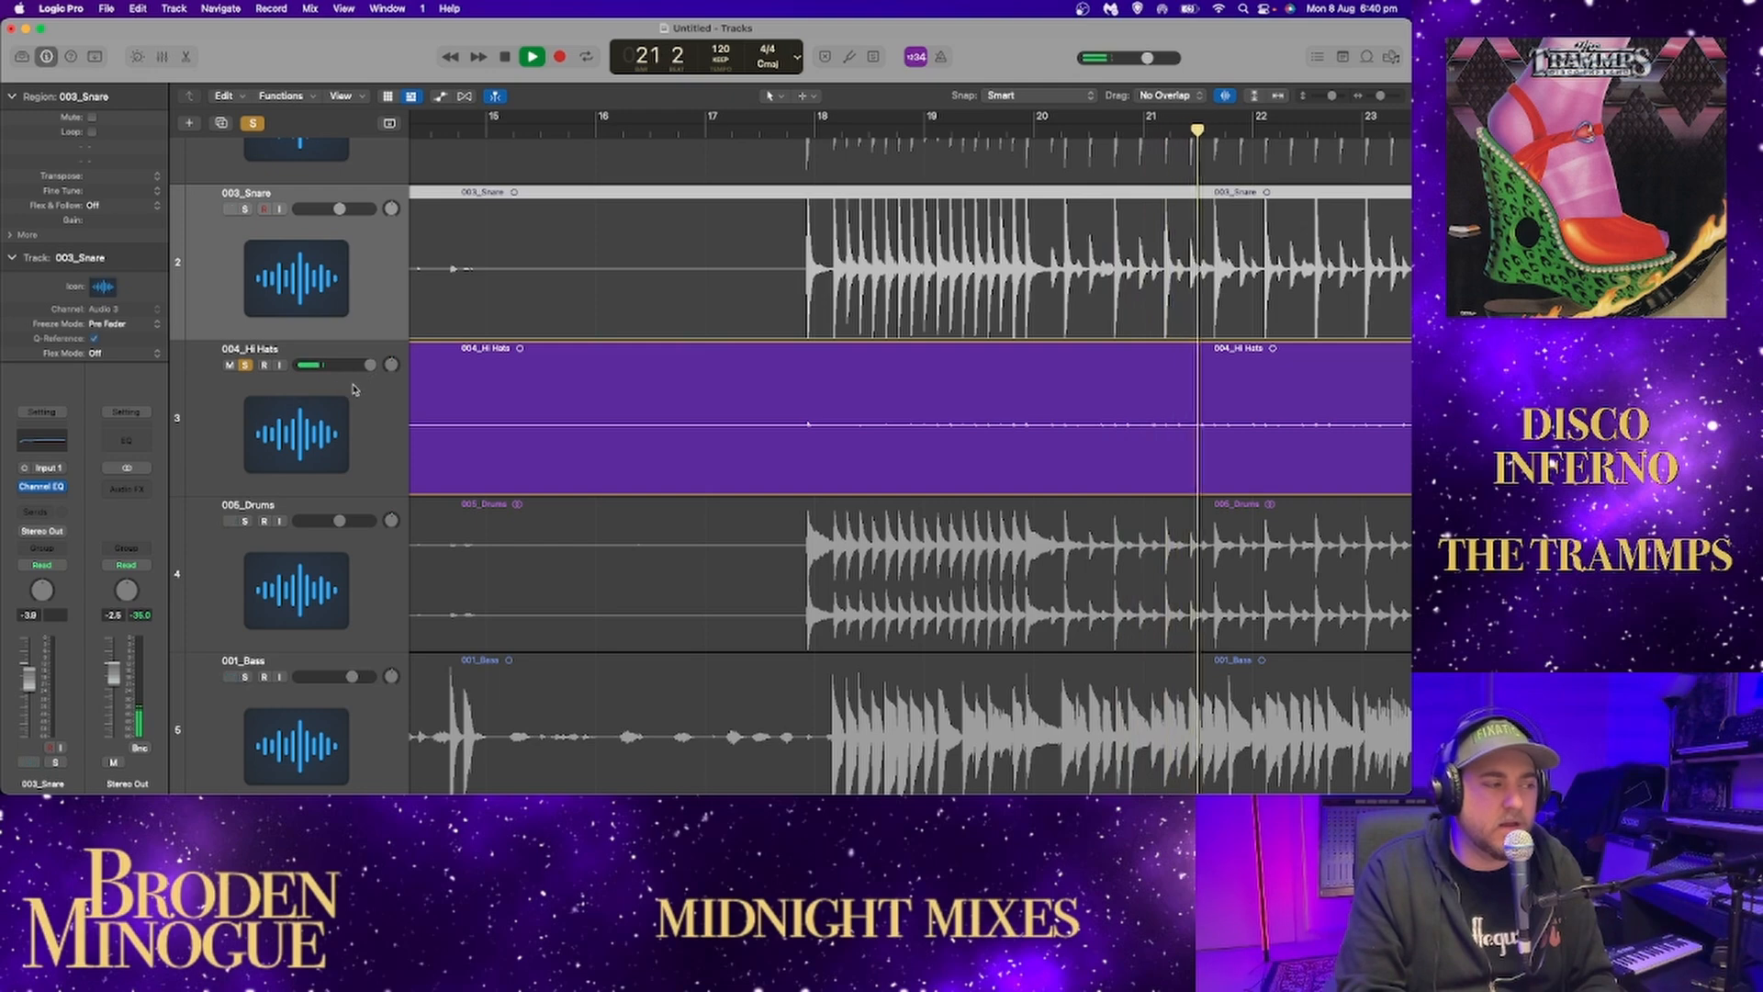
# Add a Channel EQ to 004_Hi Hats and move its 2500 Hz band to 5900 Hz with a 0.1 dB boost.
pyautogui.click(354, 389)
pyautogui.click(42, 441)
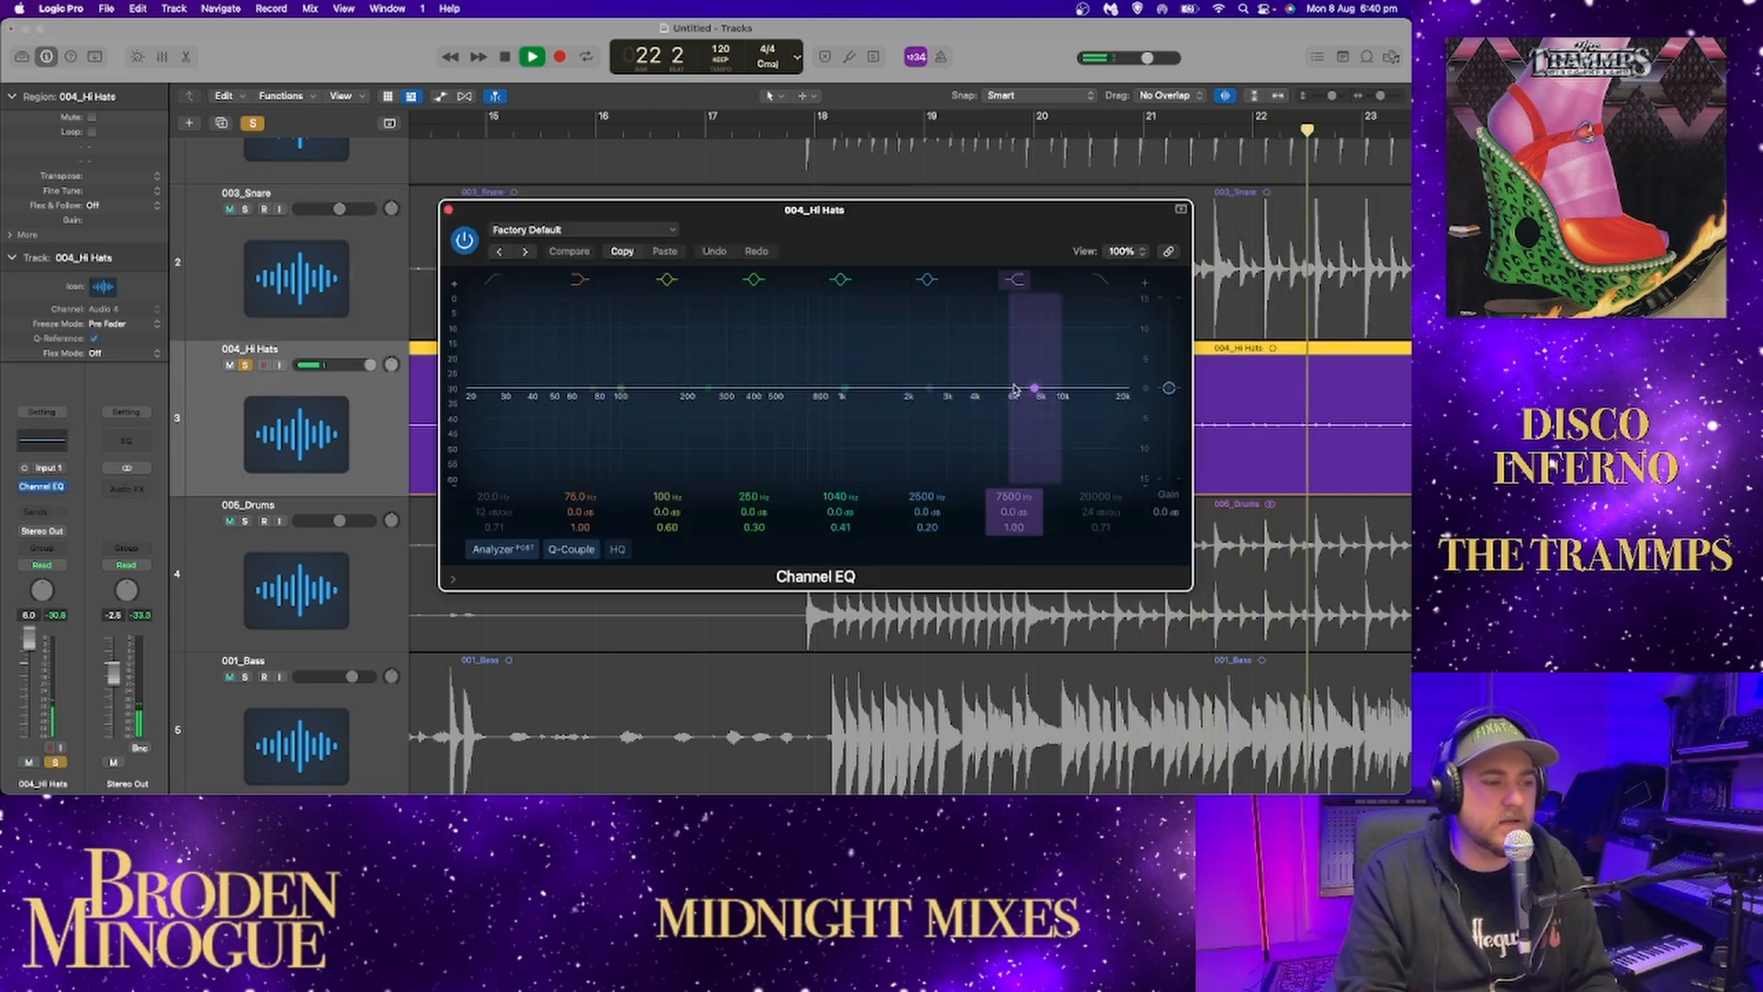
pyautogui.moveTo(913, 393); pyautogui.dragTo(1011, 389)
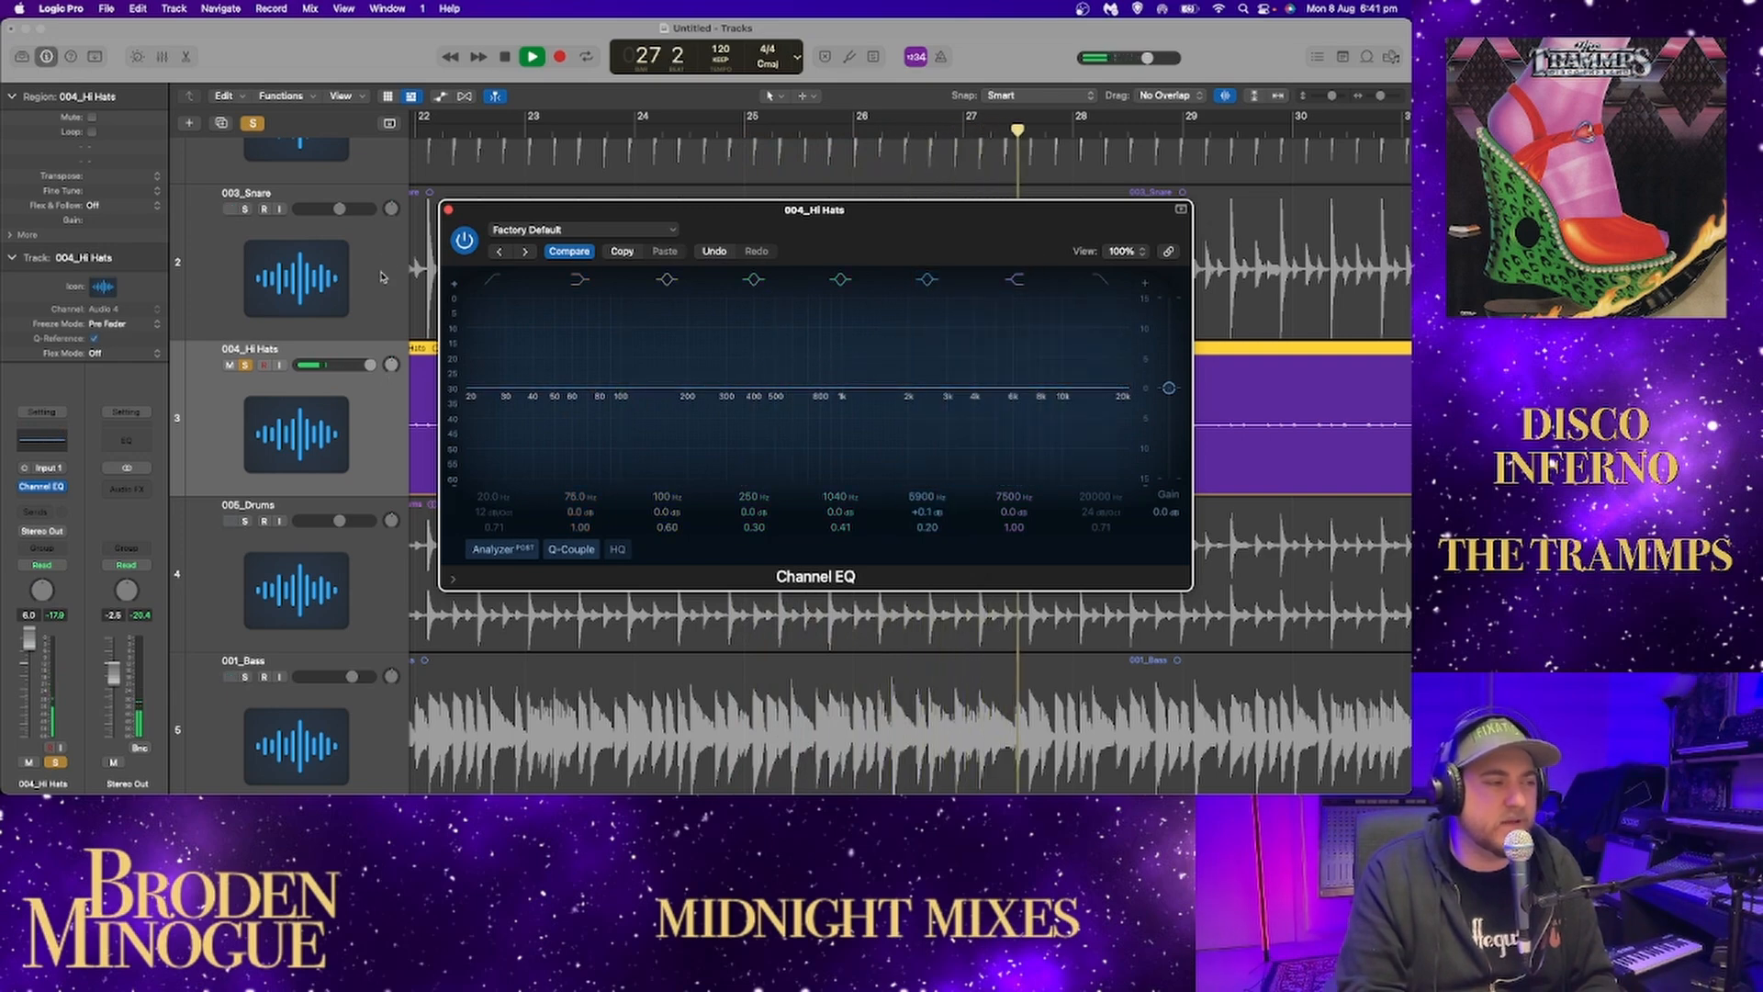
pyautogui.click(447, 210)
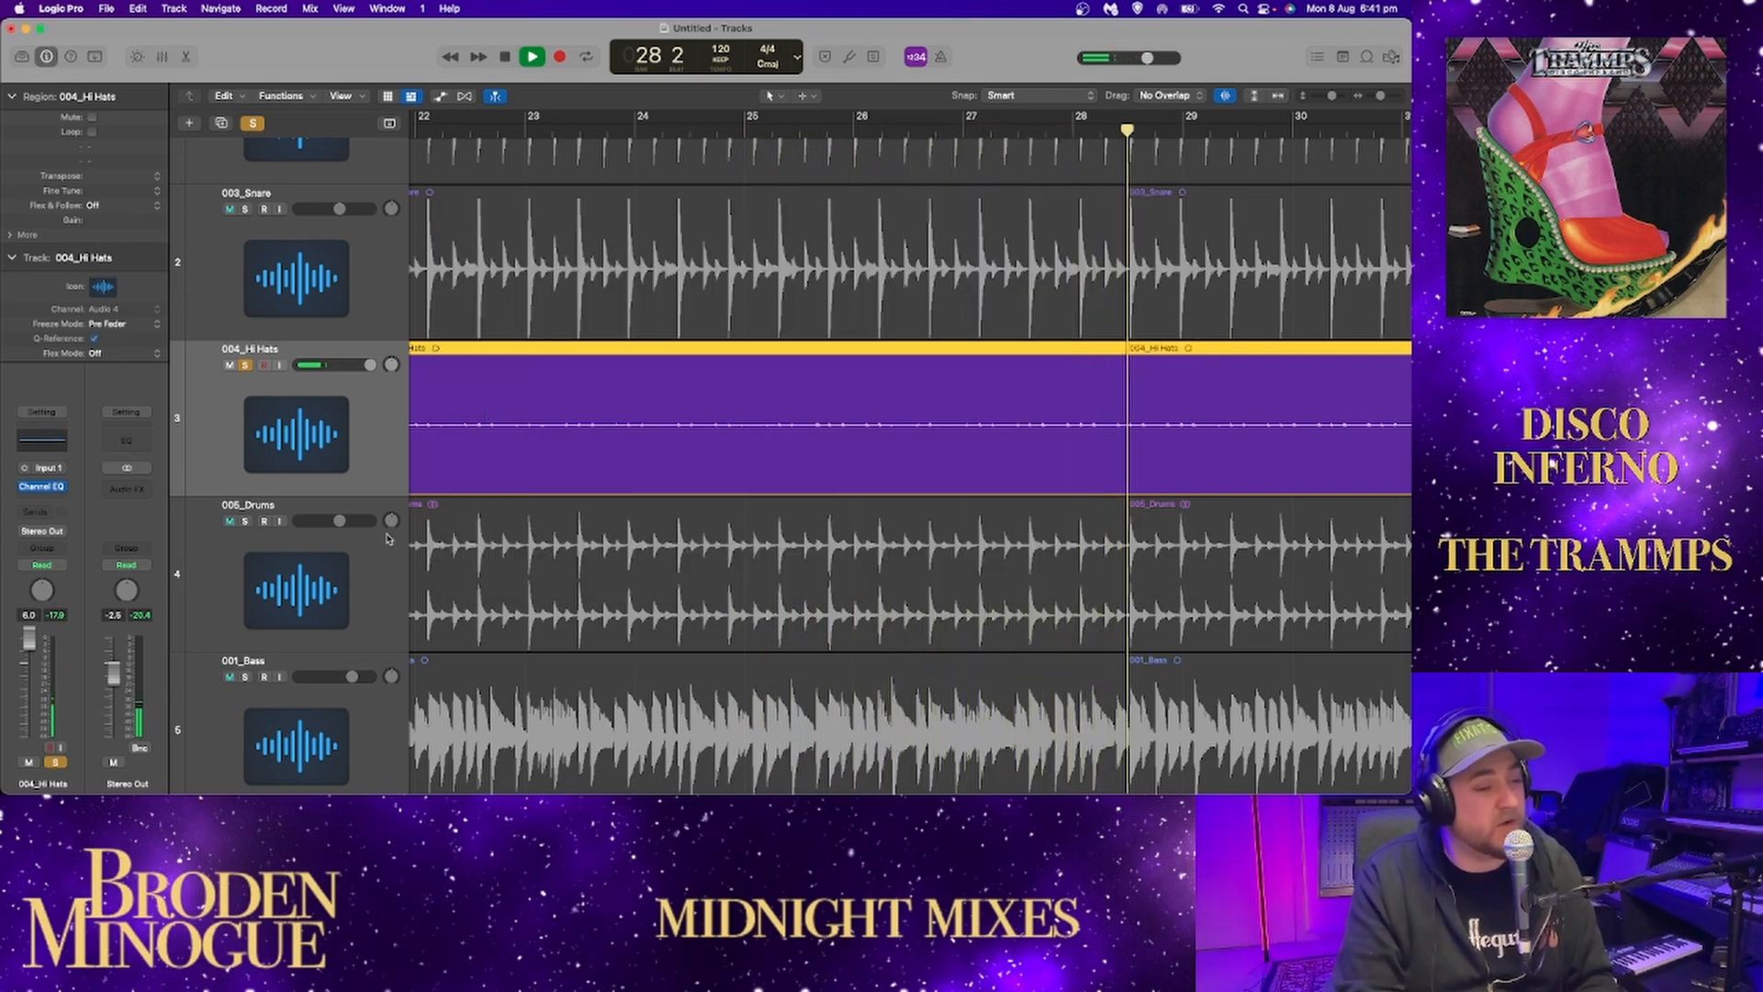
# Solo 005_Drums instead of 004_Hi Hats and play it from just before bar 18.
pyautogui.press('space')
pyautogui.click(245, 521)
pyautogui.click(244, 365)
pyautogui.hscroll(-10, 670, 427)
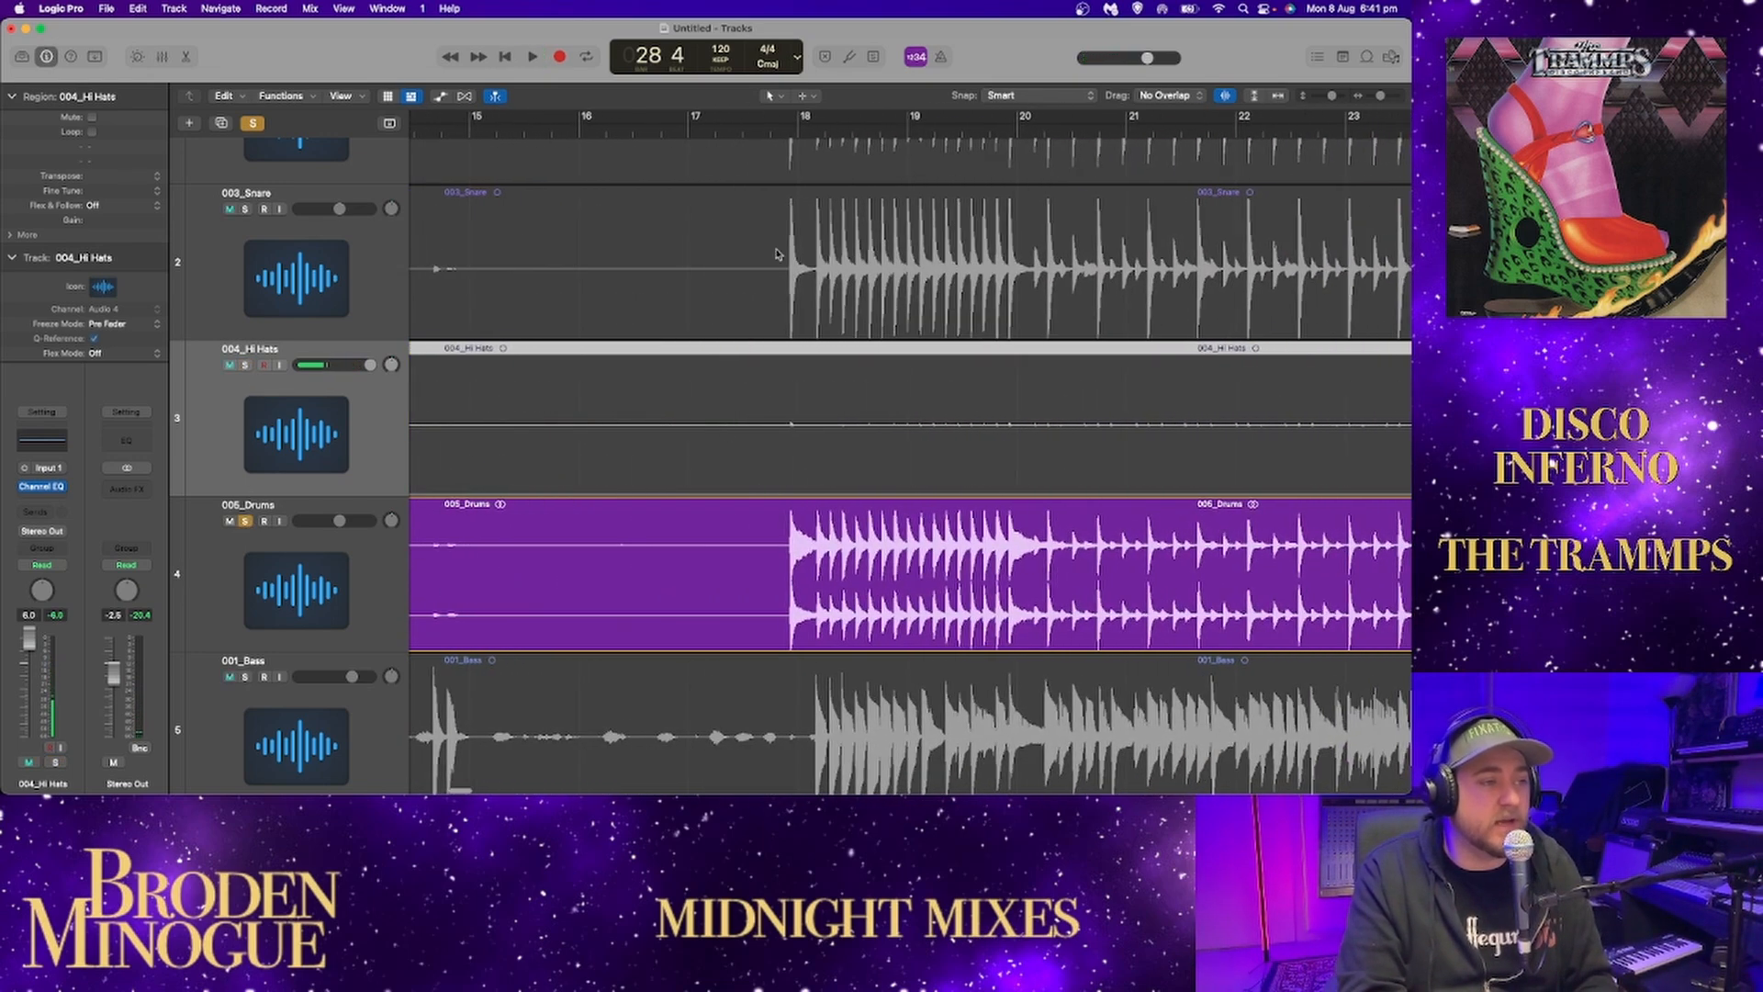
pyautogui.press('space')
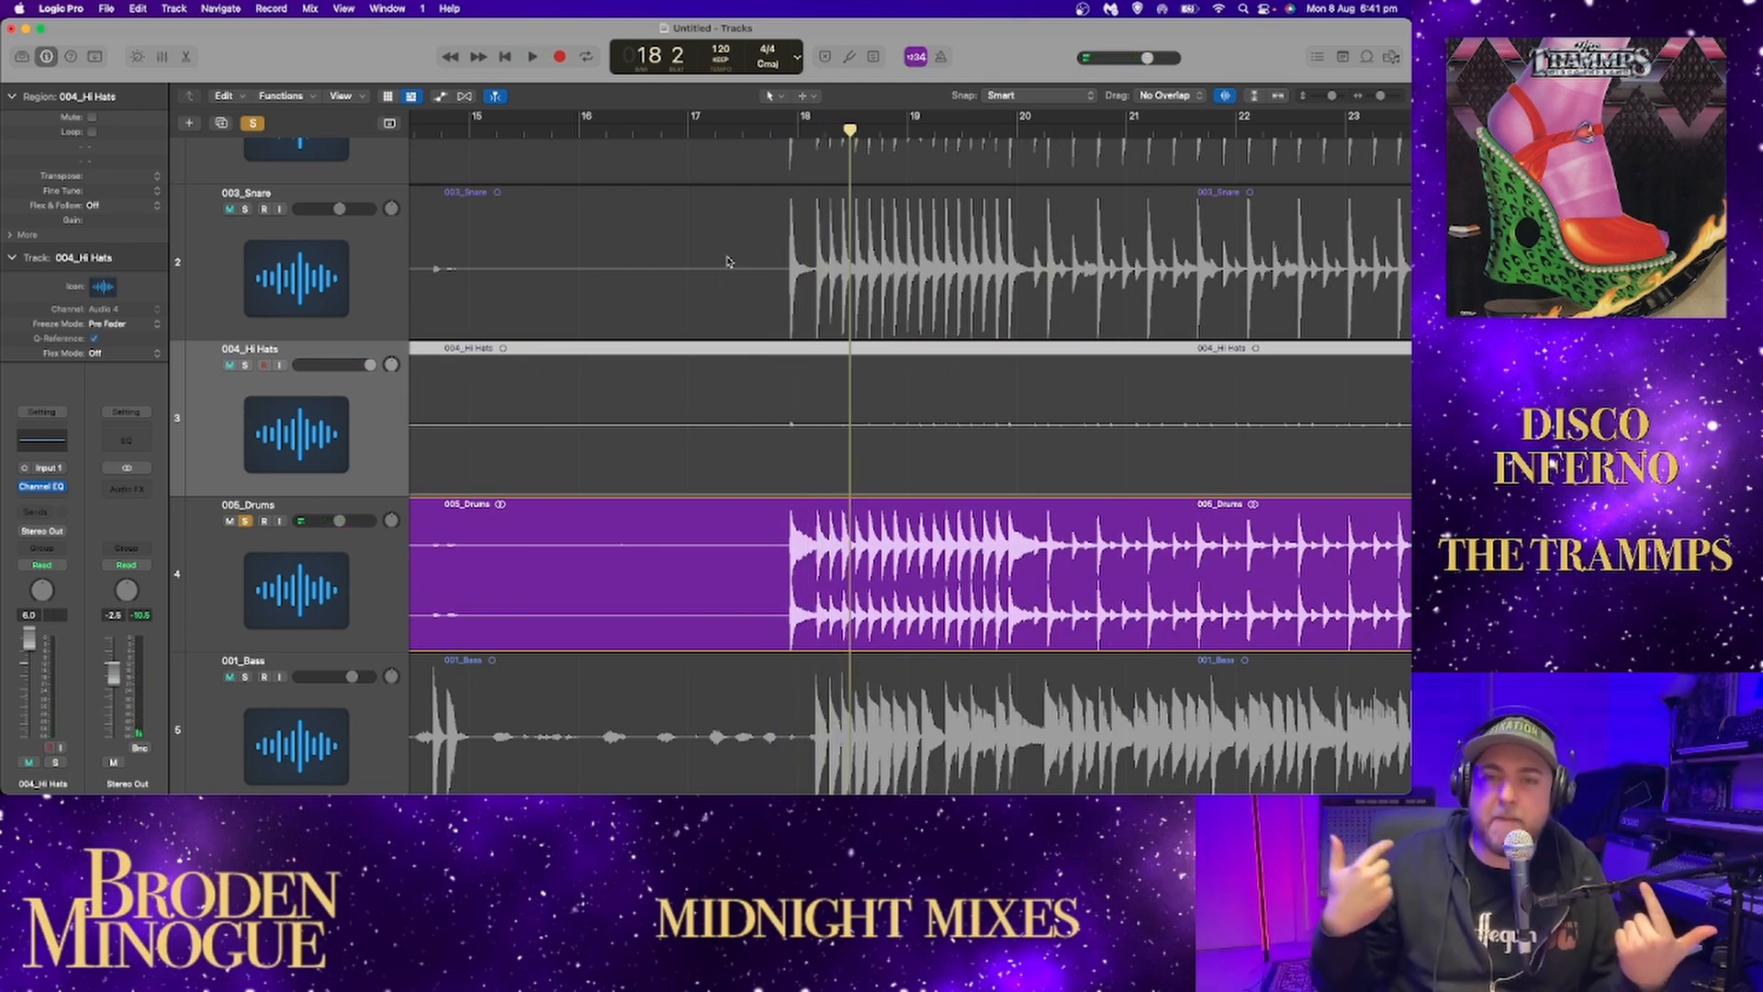
pyautogui.press('space')
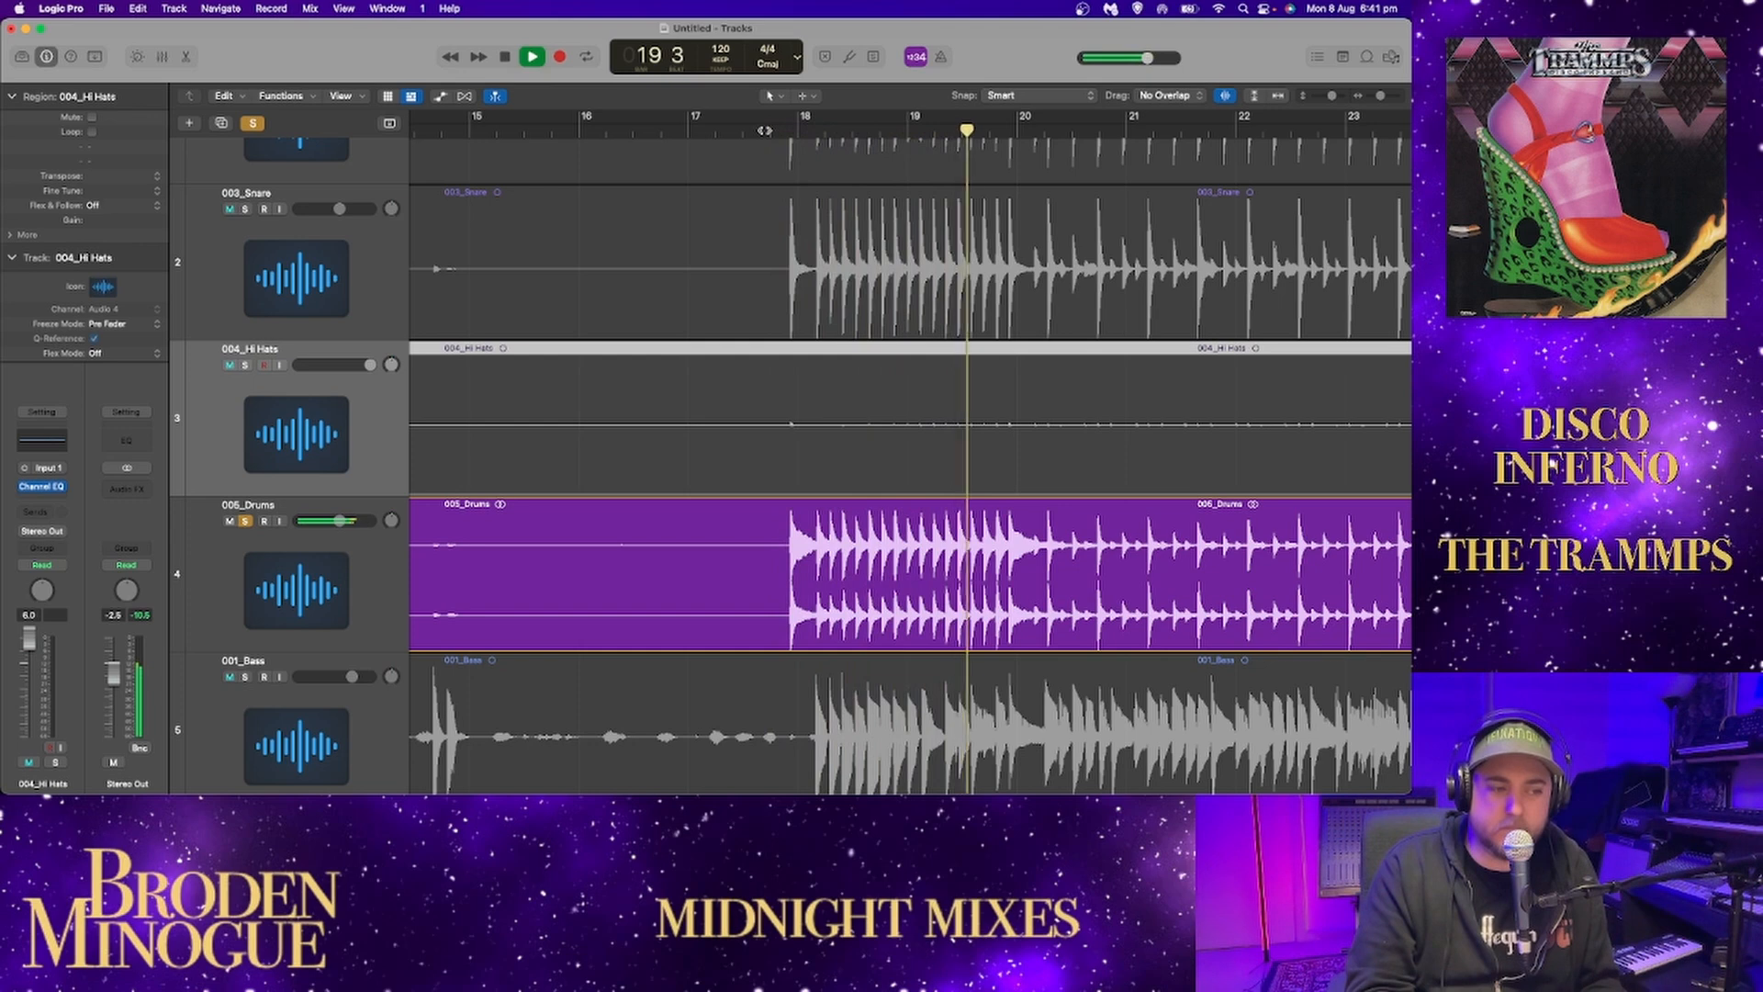
pyautogui.press('space')
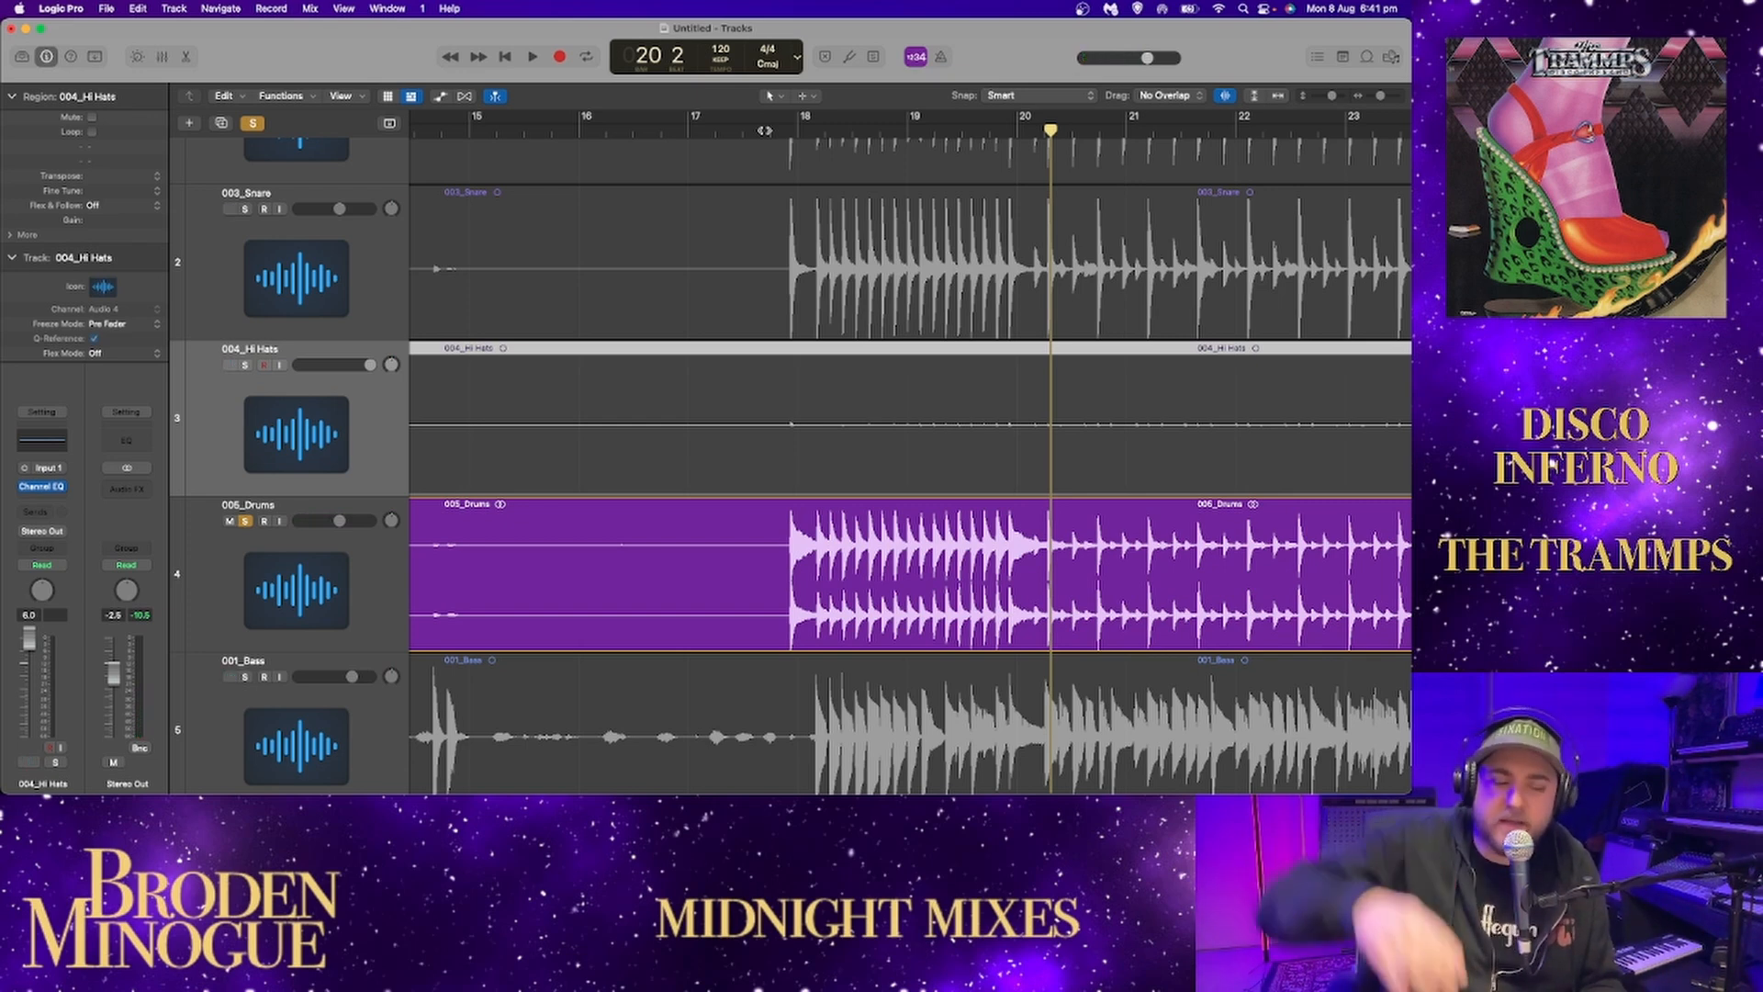
# Replay the soloed 005_Drums track from about bar 17 and listen on through the groove.
pyautogui.hscroll(3, 491, 146)
pyautogui.hscroll(-2, 491, 146)
pyautogui.click(704, 130)
pyautogui.press('space')
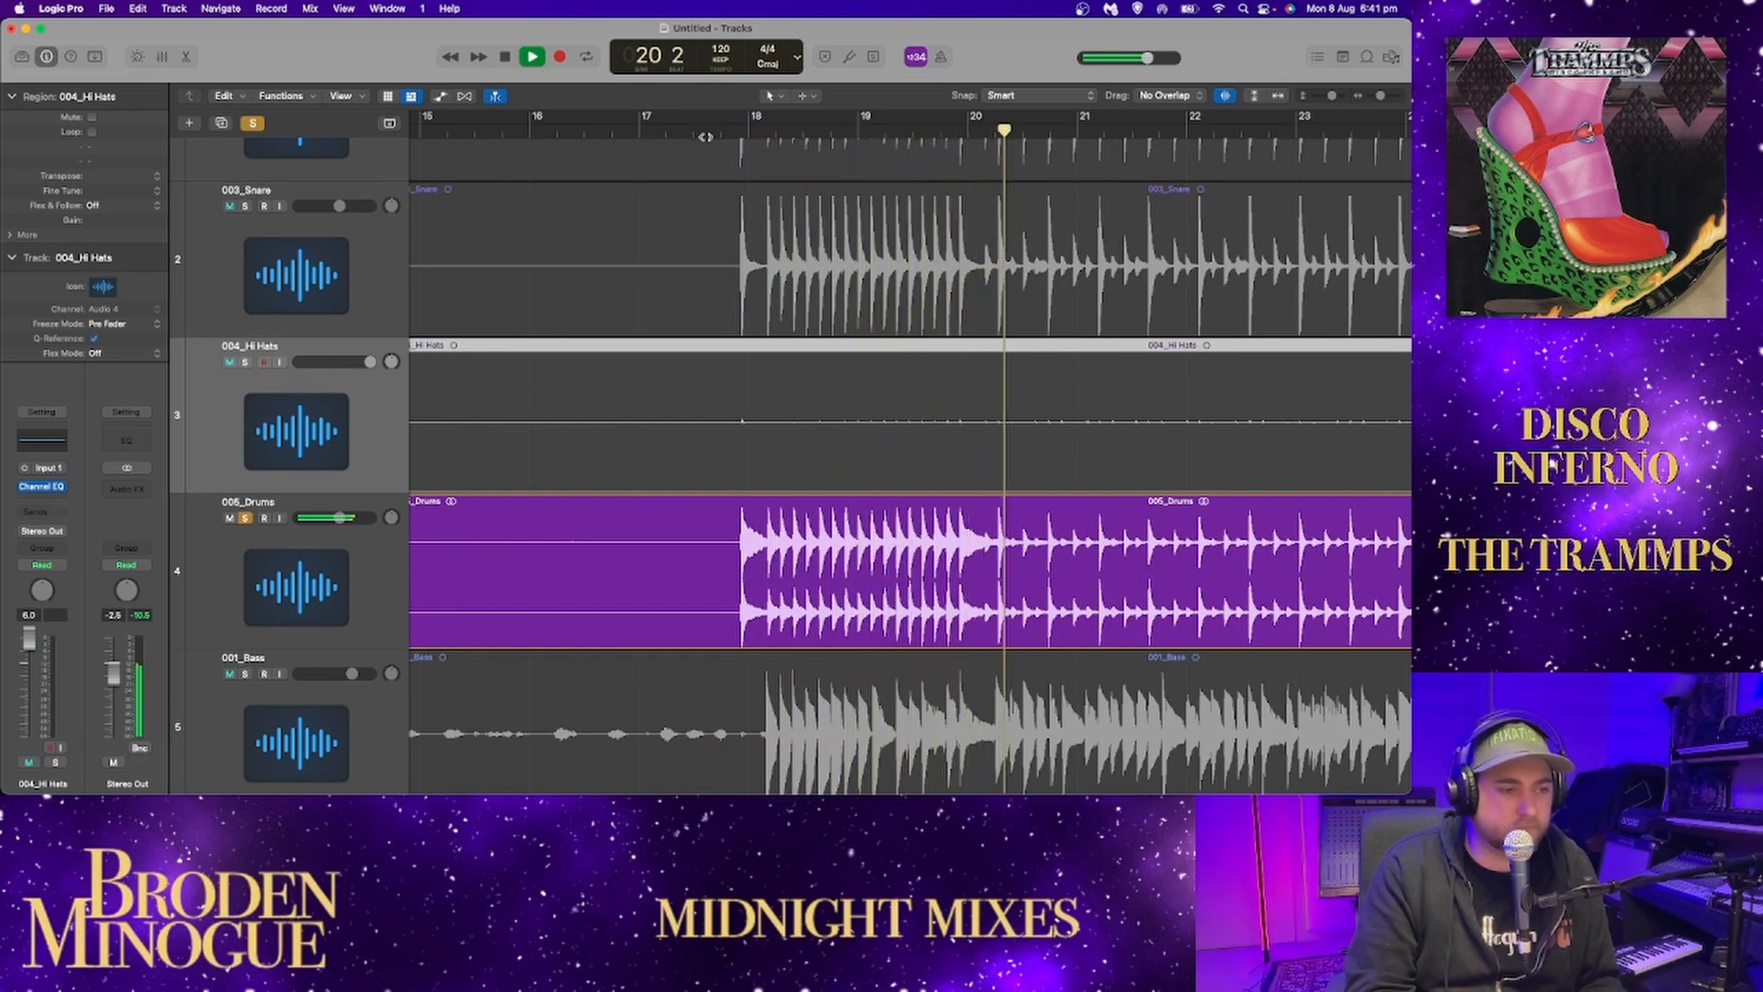
pyautogui.hscroll(2, 1030, 263)
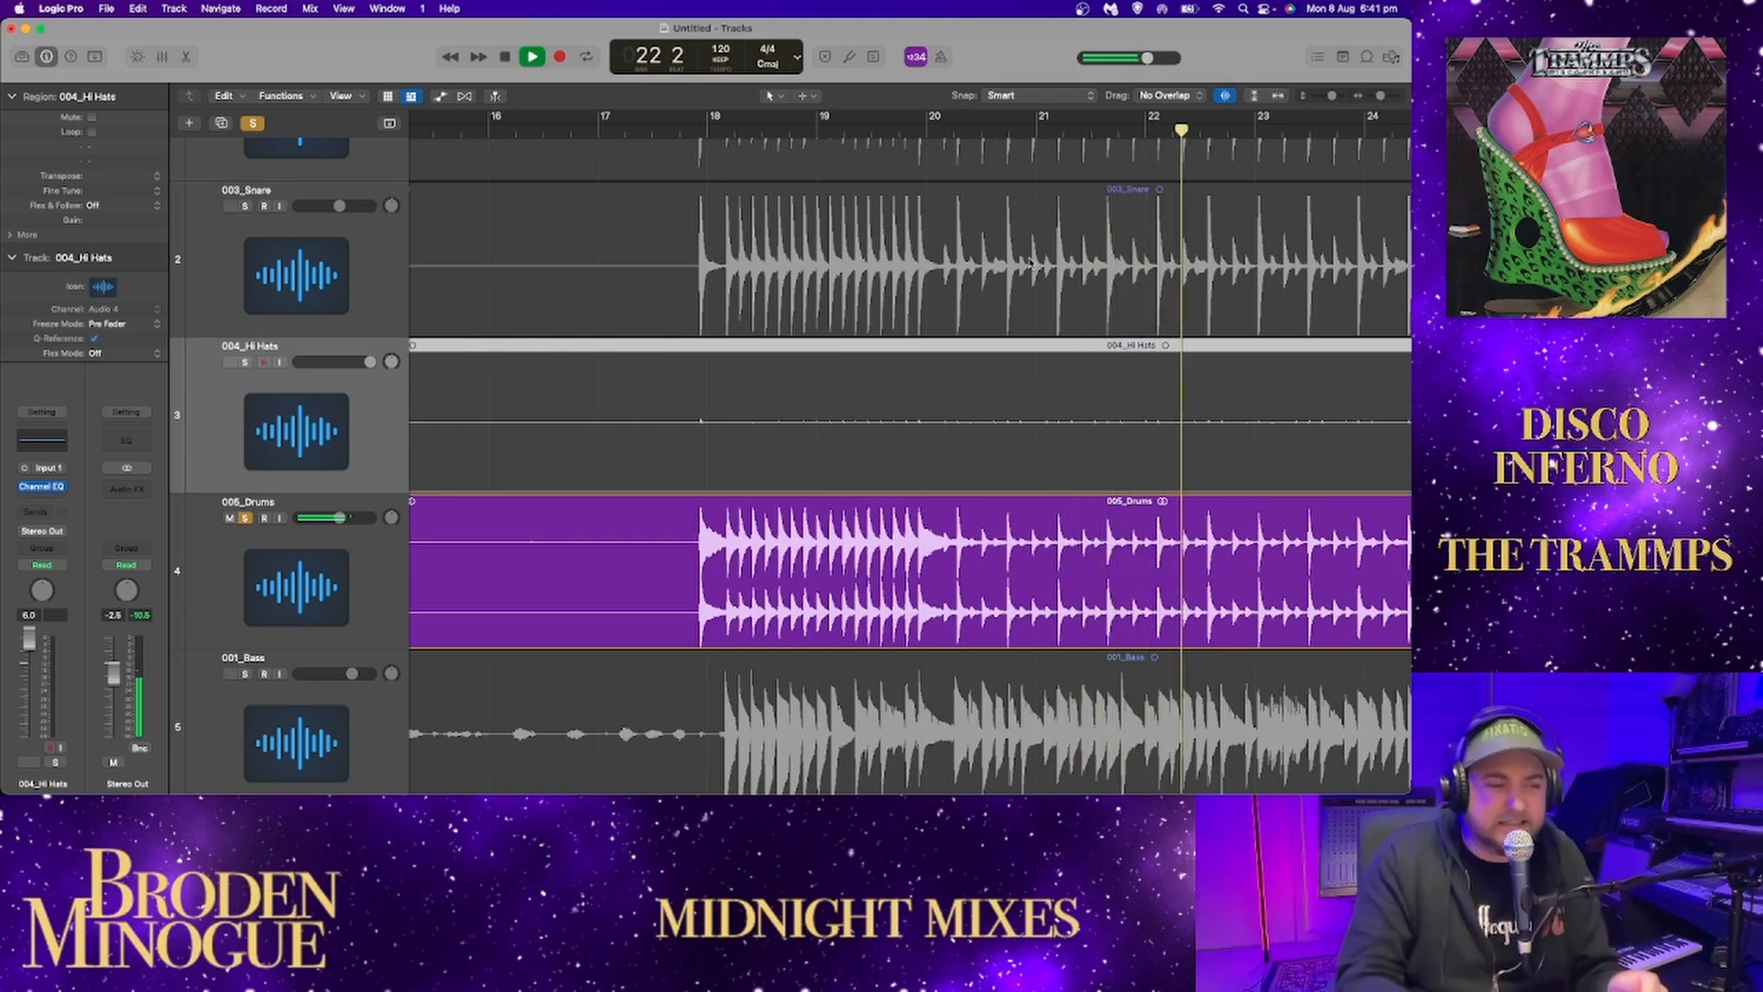
pyautogui.hscroll(5, 1031, 262)
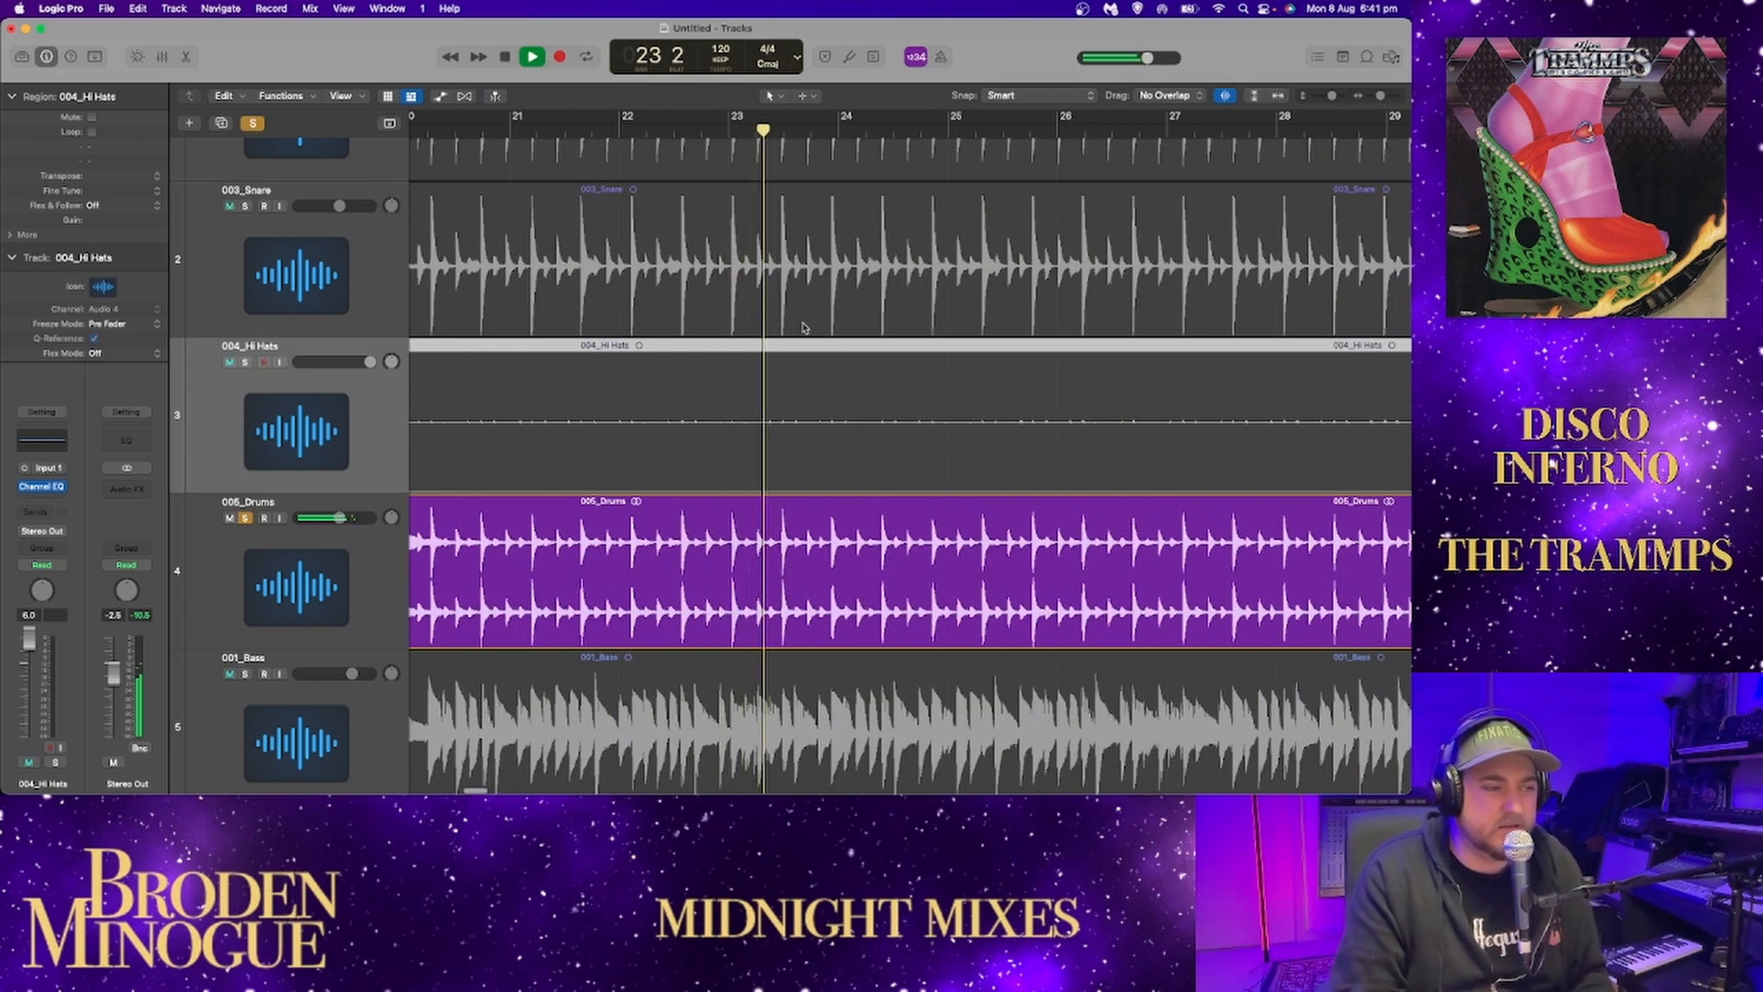
pyautogui.hscroll(2, 808, 324)
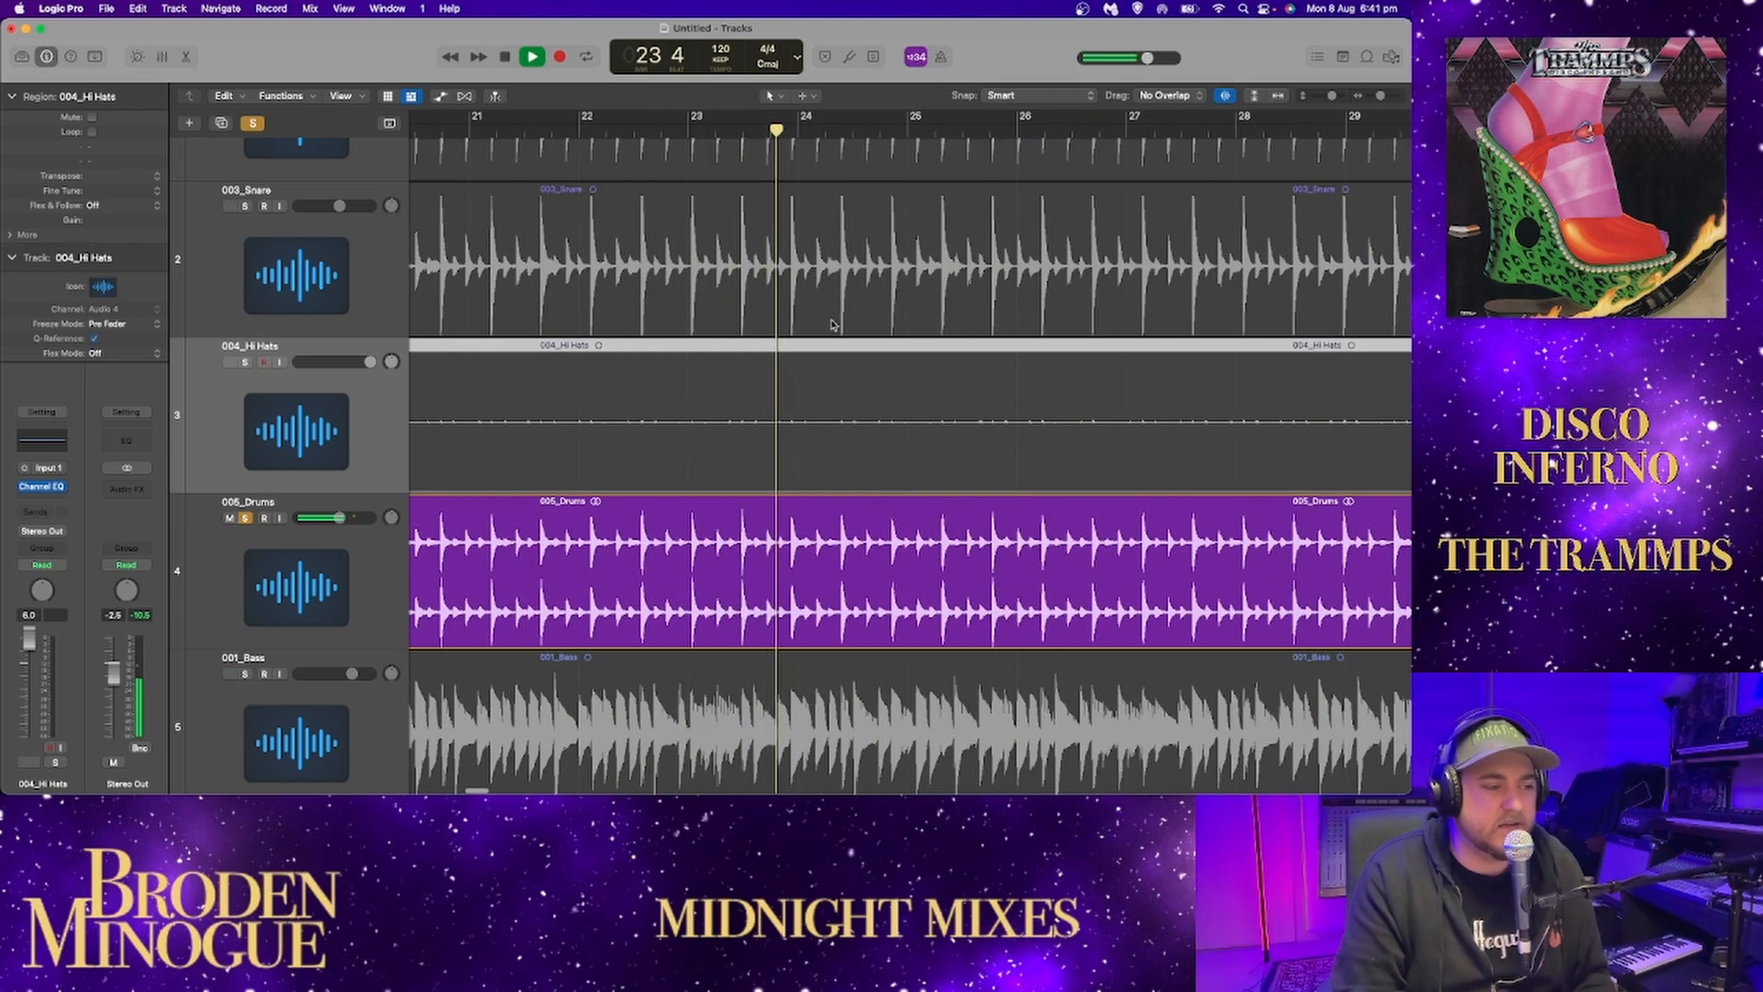
# Add a Channel EQ to 005_Drums and set its 1040 Hz band to a 0.3 dB cut at 575 Hz.
pyautogui.click(279, 548)
pyautogui.click(41, 485)
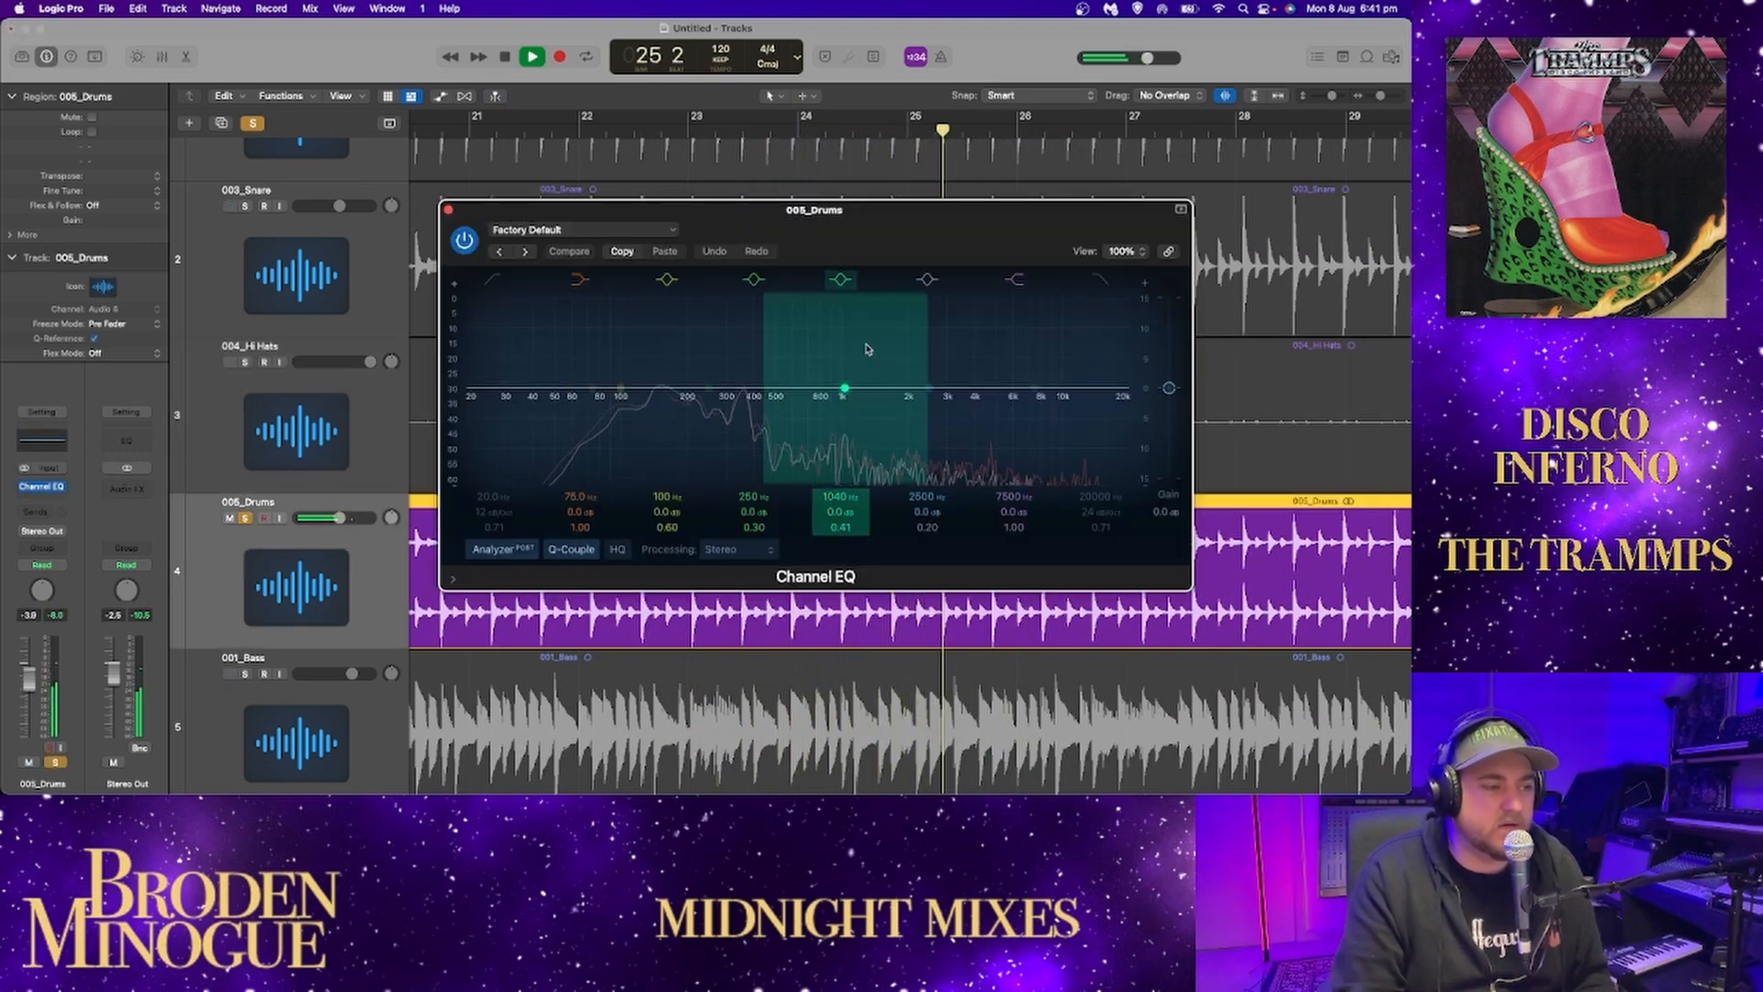
pyautogui.moveTo(843, 389); pyautogui.dragTo(790, 391)
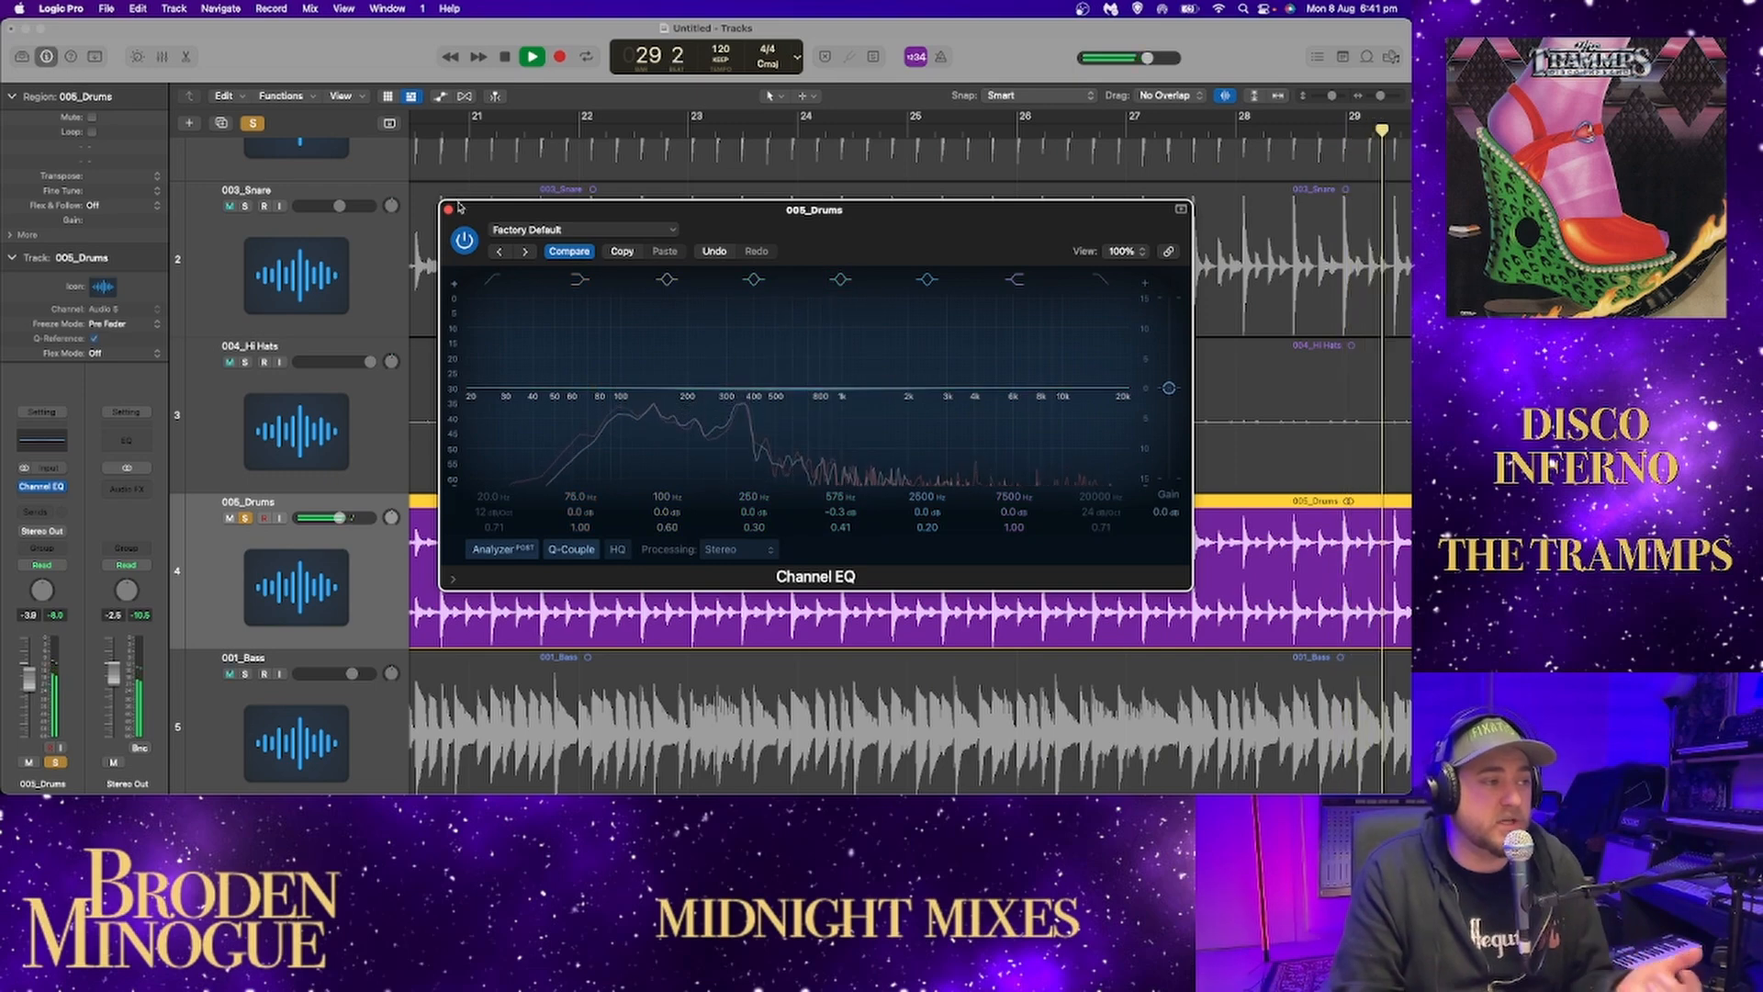
pyautogui.click(449, 209)
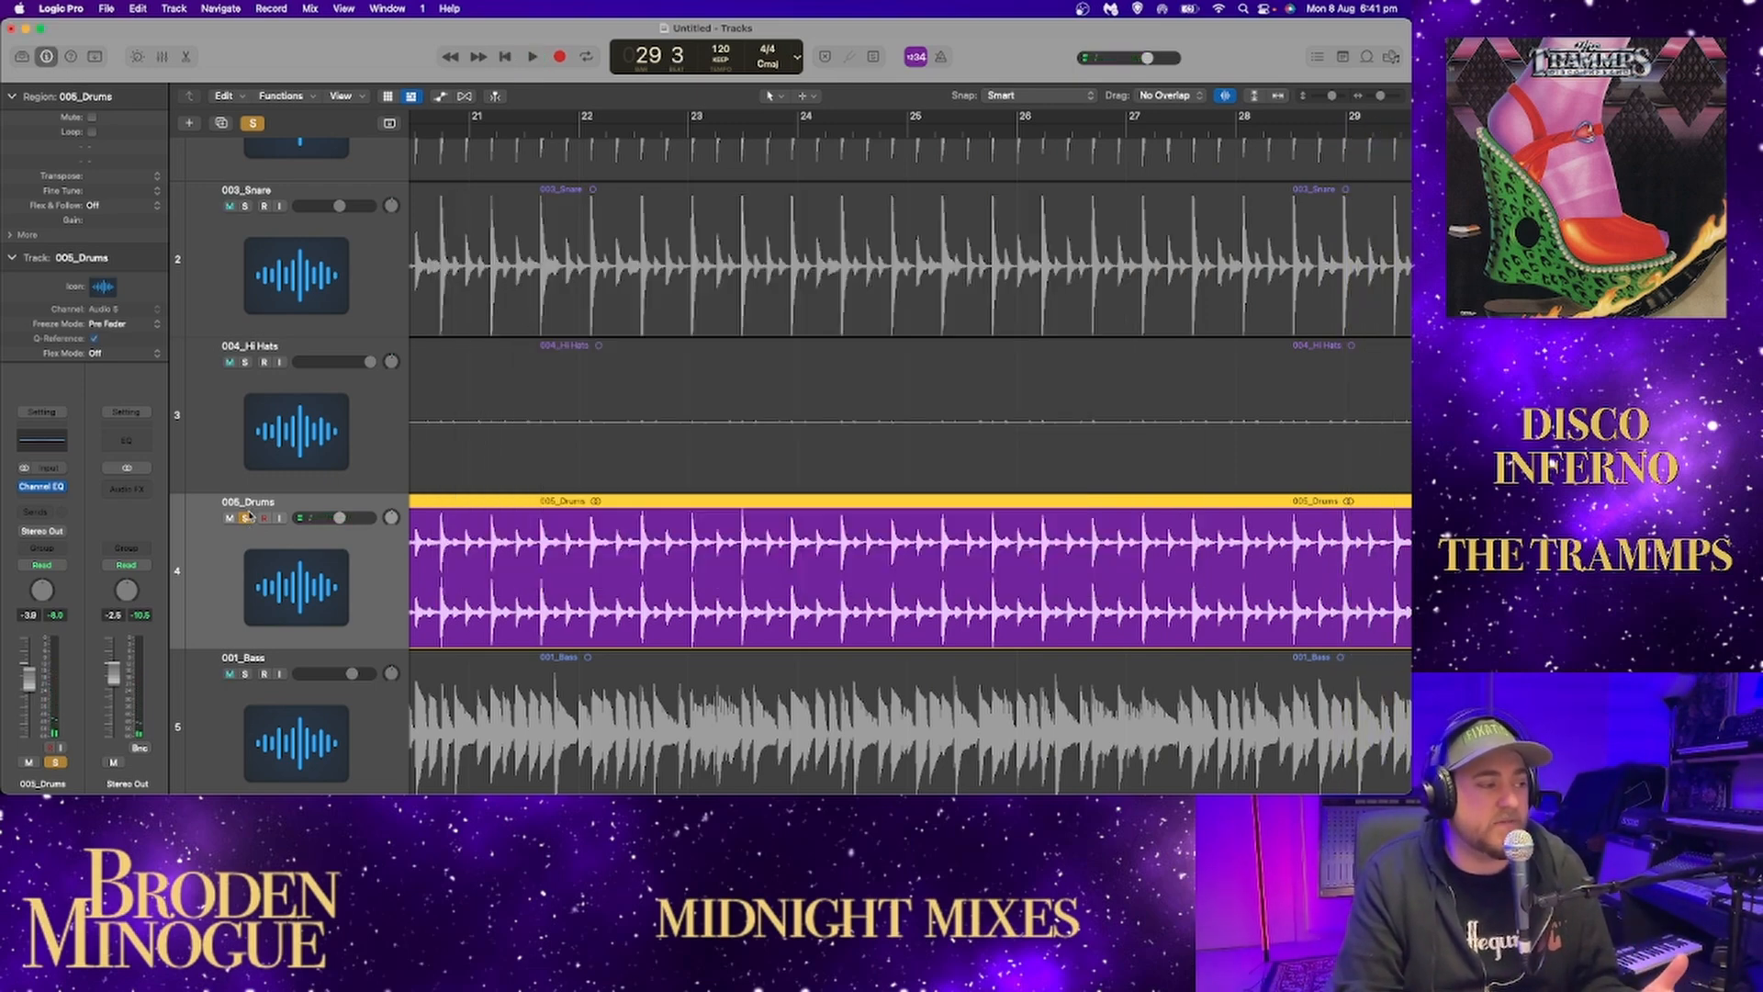
# Play 005_Drums from bar 20 and compare it with and without 002_Kick, leaving the kick soloed alongside.
pyautogui.hscroll(-3, 380, 430)
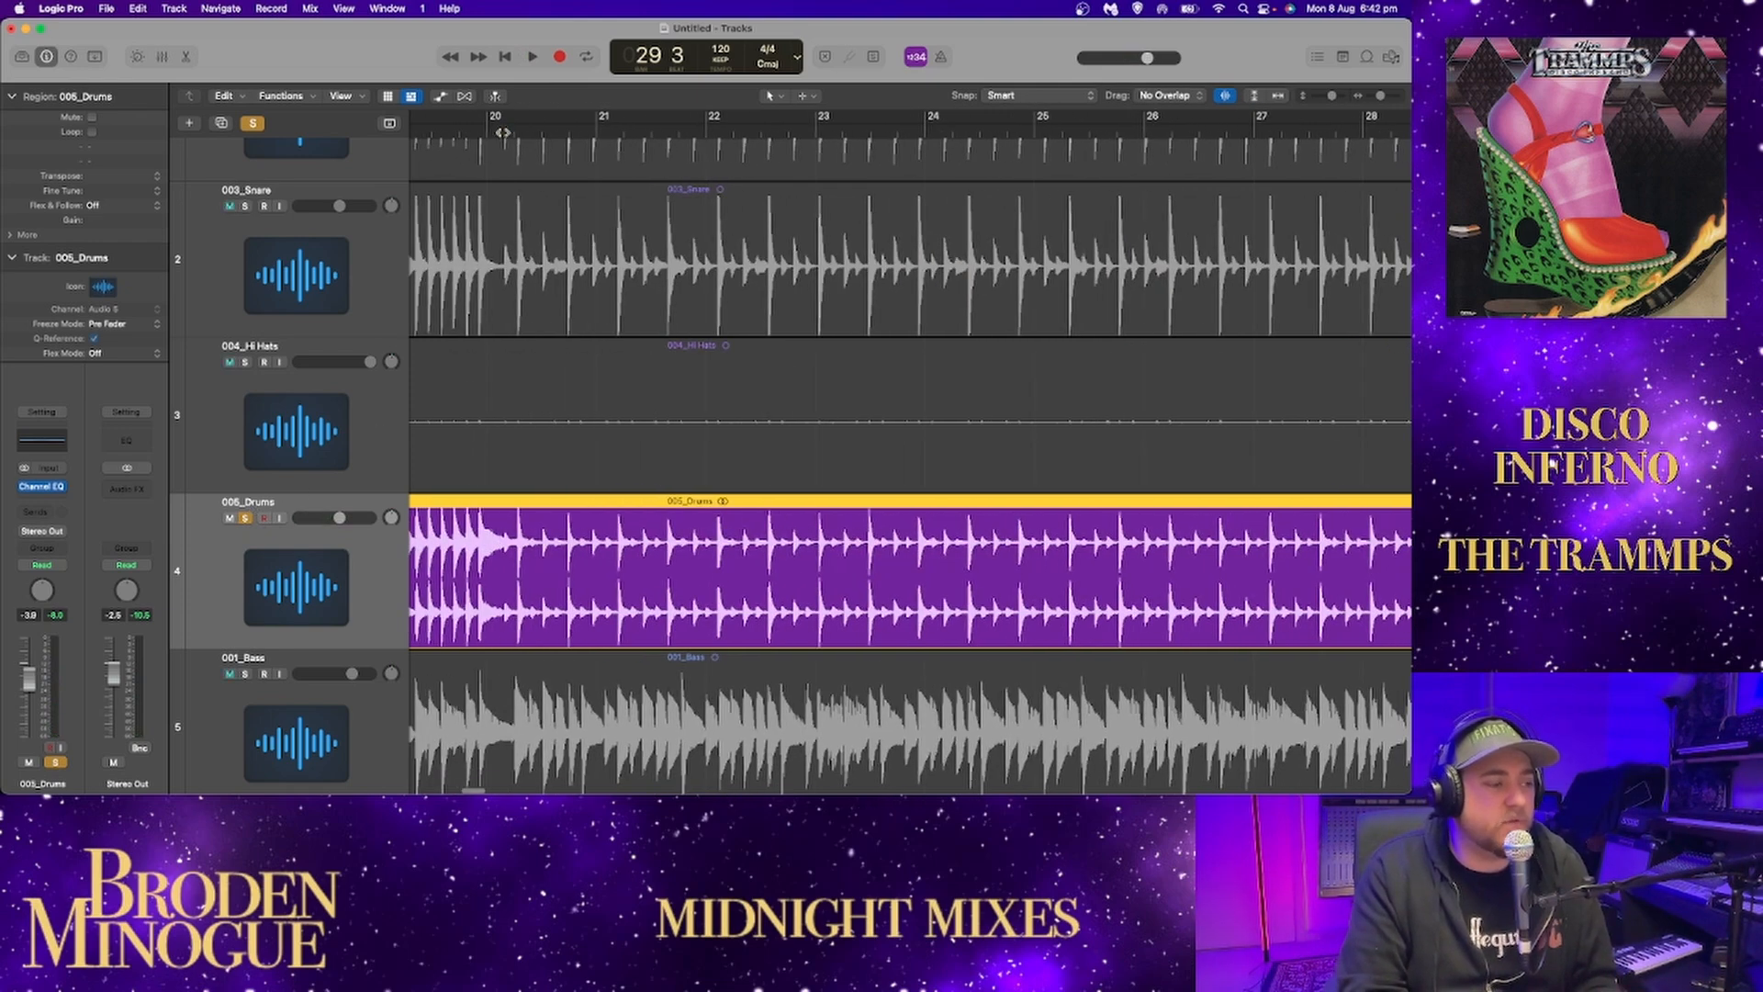
pyautogui.scroll(3, 451, 246)
pyautogui.press('space')
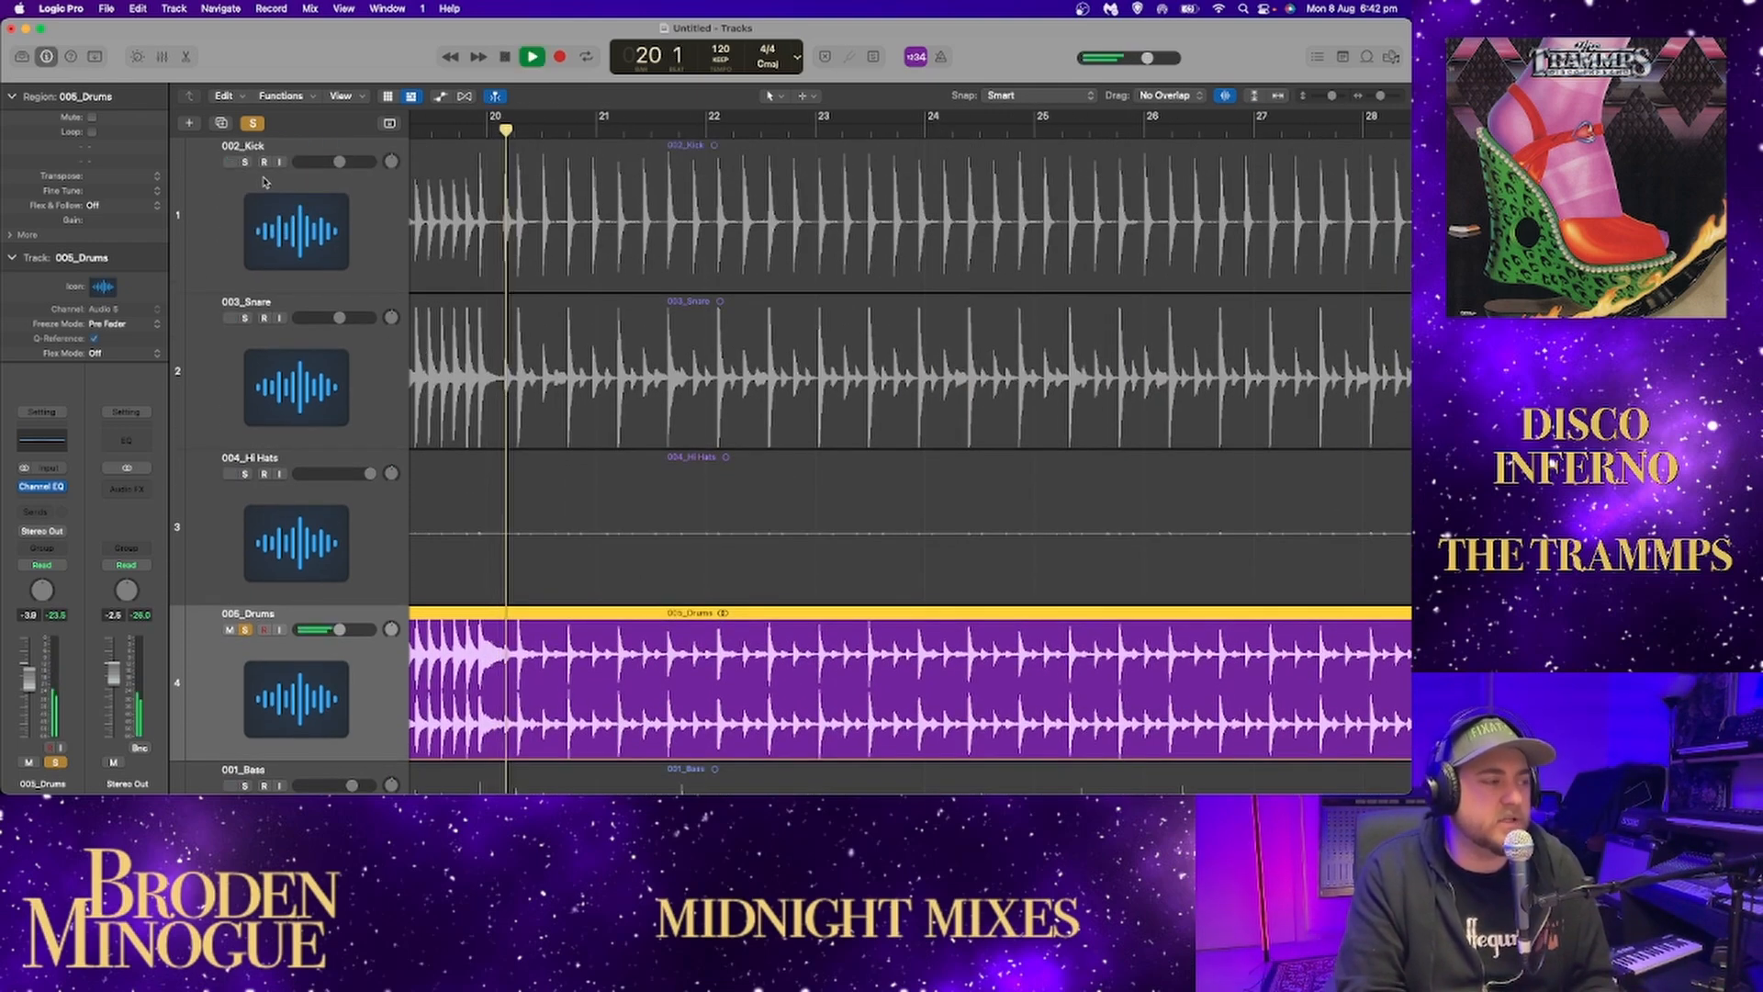
pyautogui.click(246, 163)
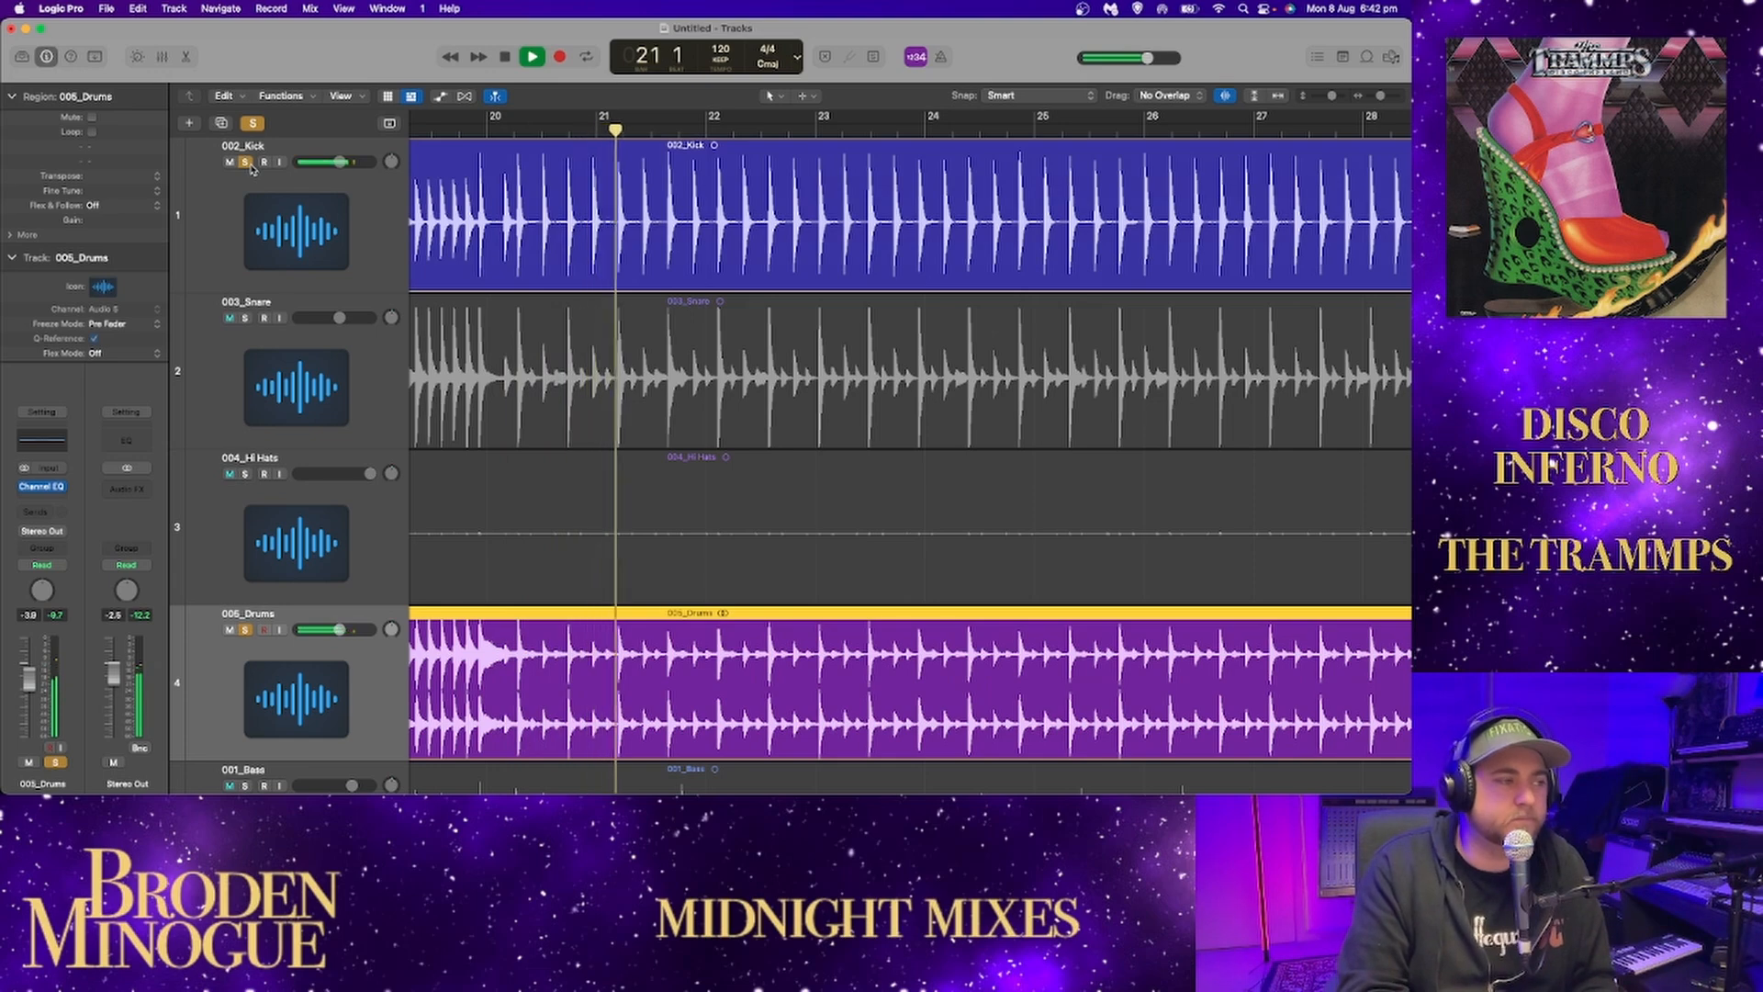
pyautogui.click(246, 163)
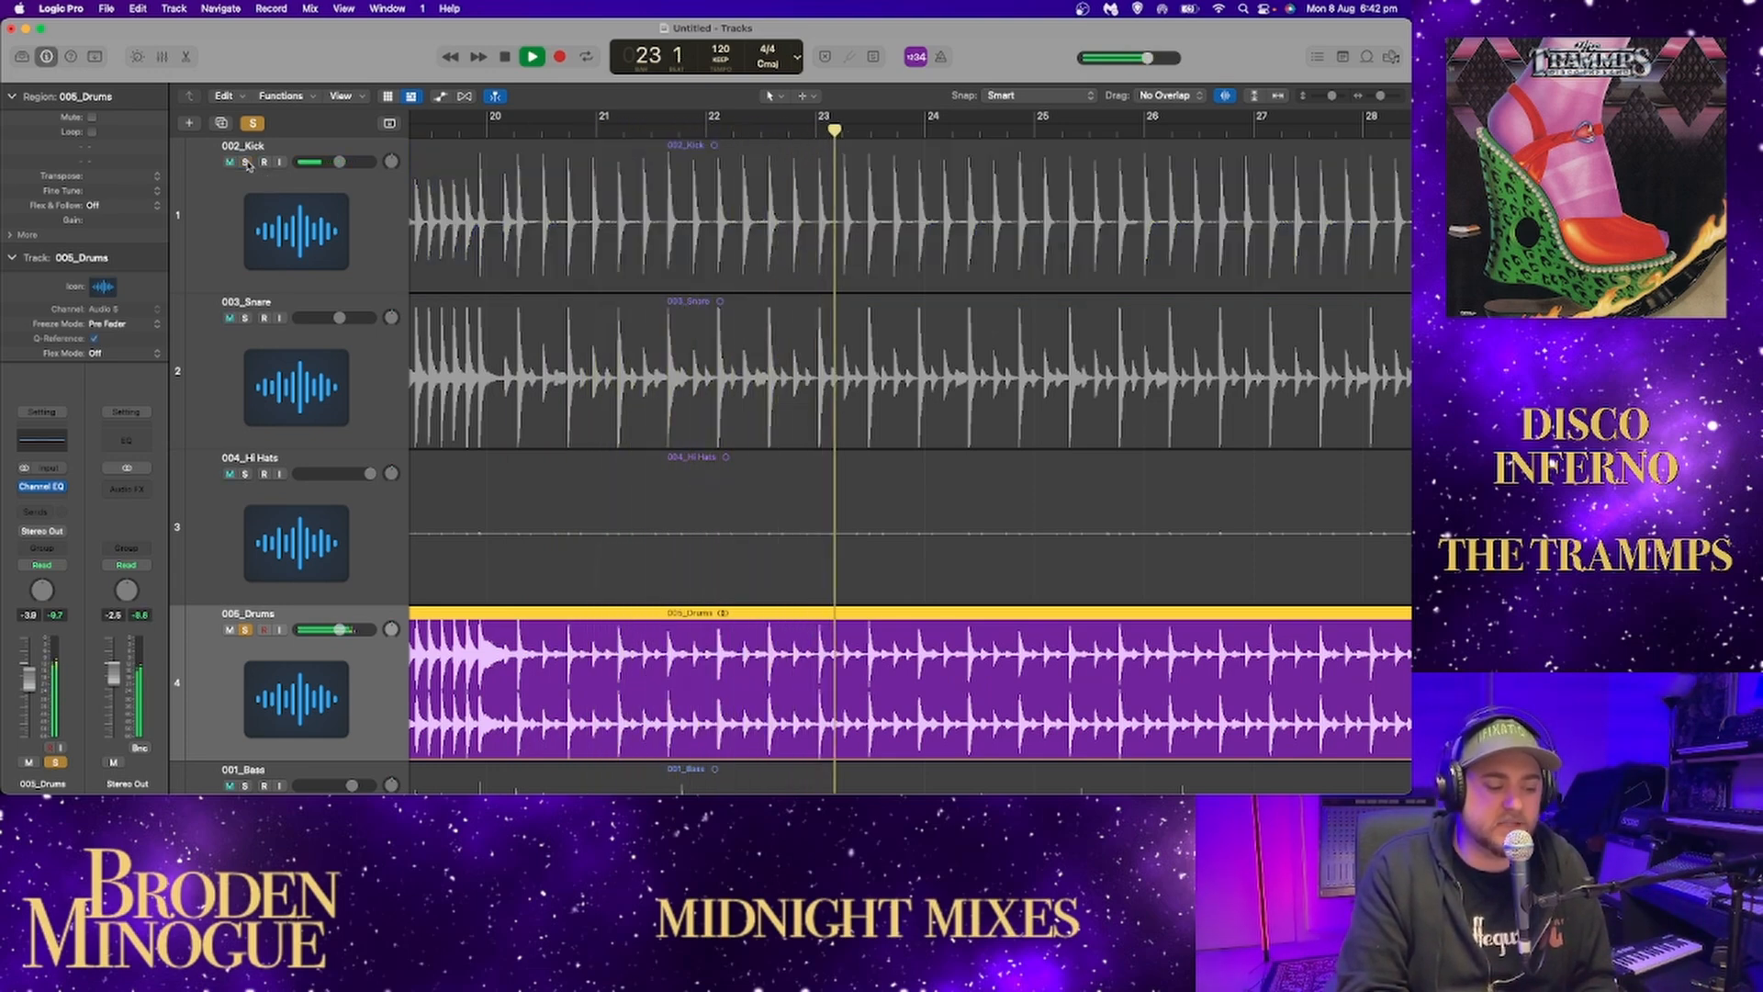
pyautogui.click(246, 163)
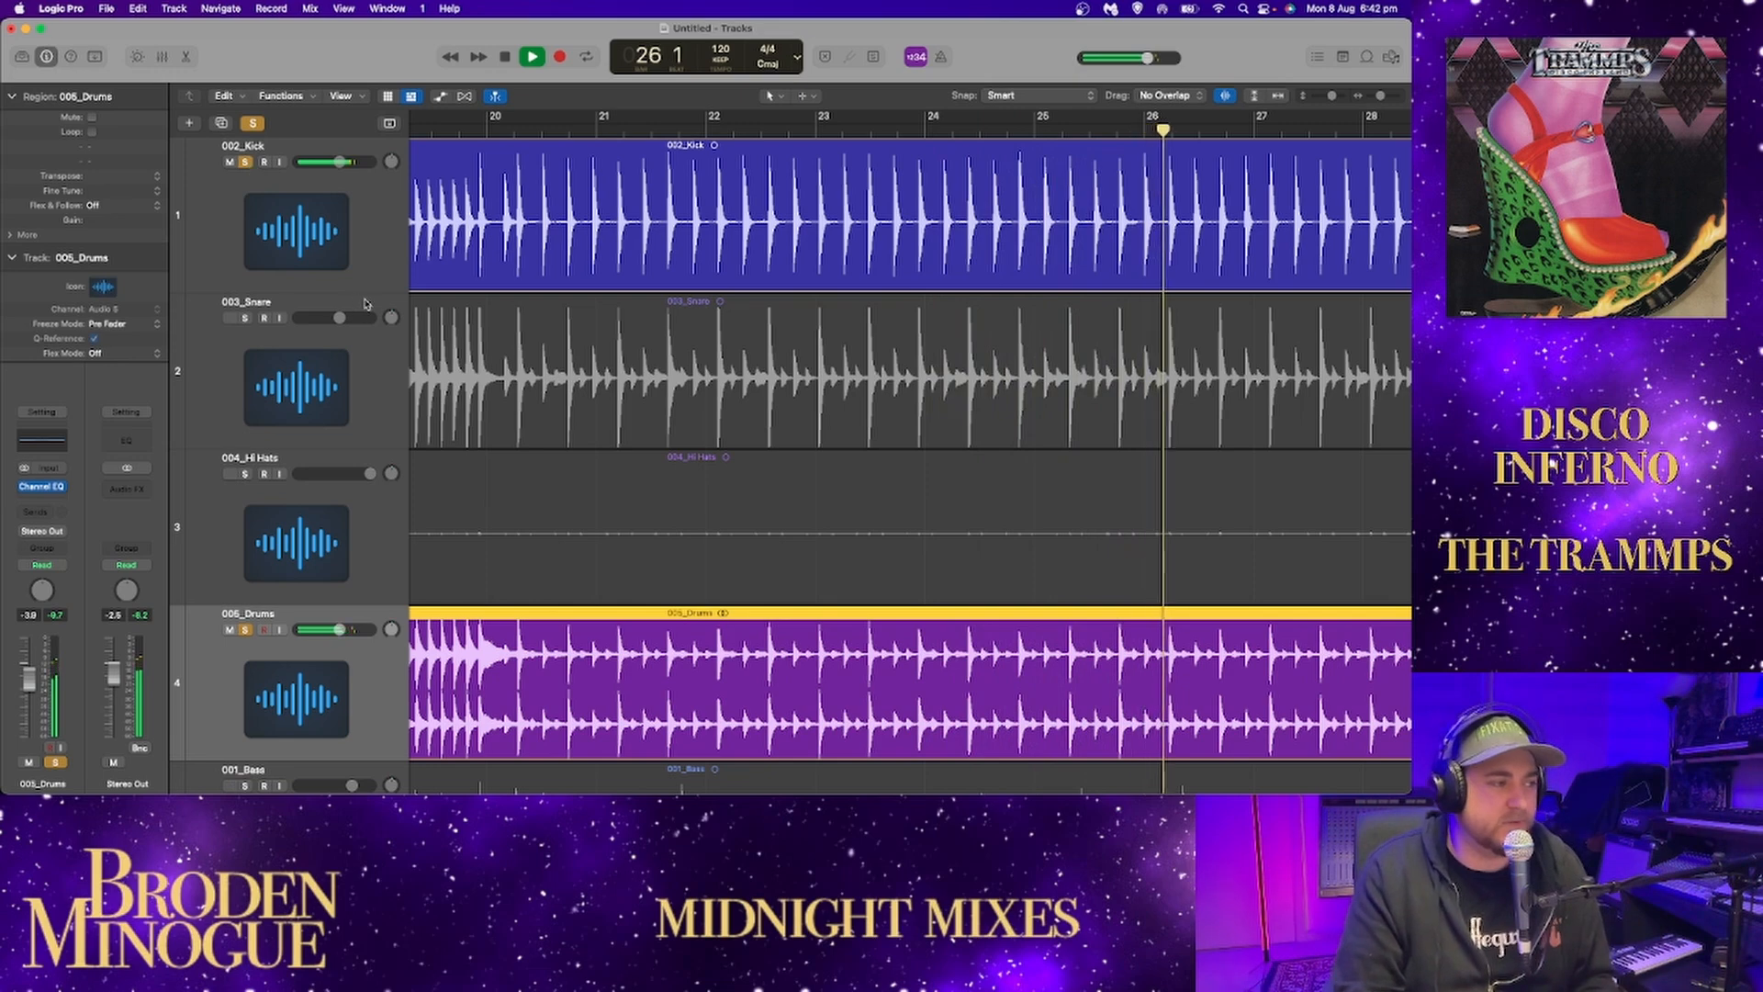
# Audition 003_Snare together with the kick and drums, and remove its solo.
pyautogui.scroll(-1, 589, 372)
pyautogui.click(245, 306)
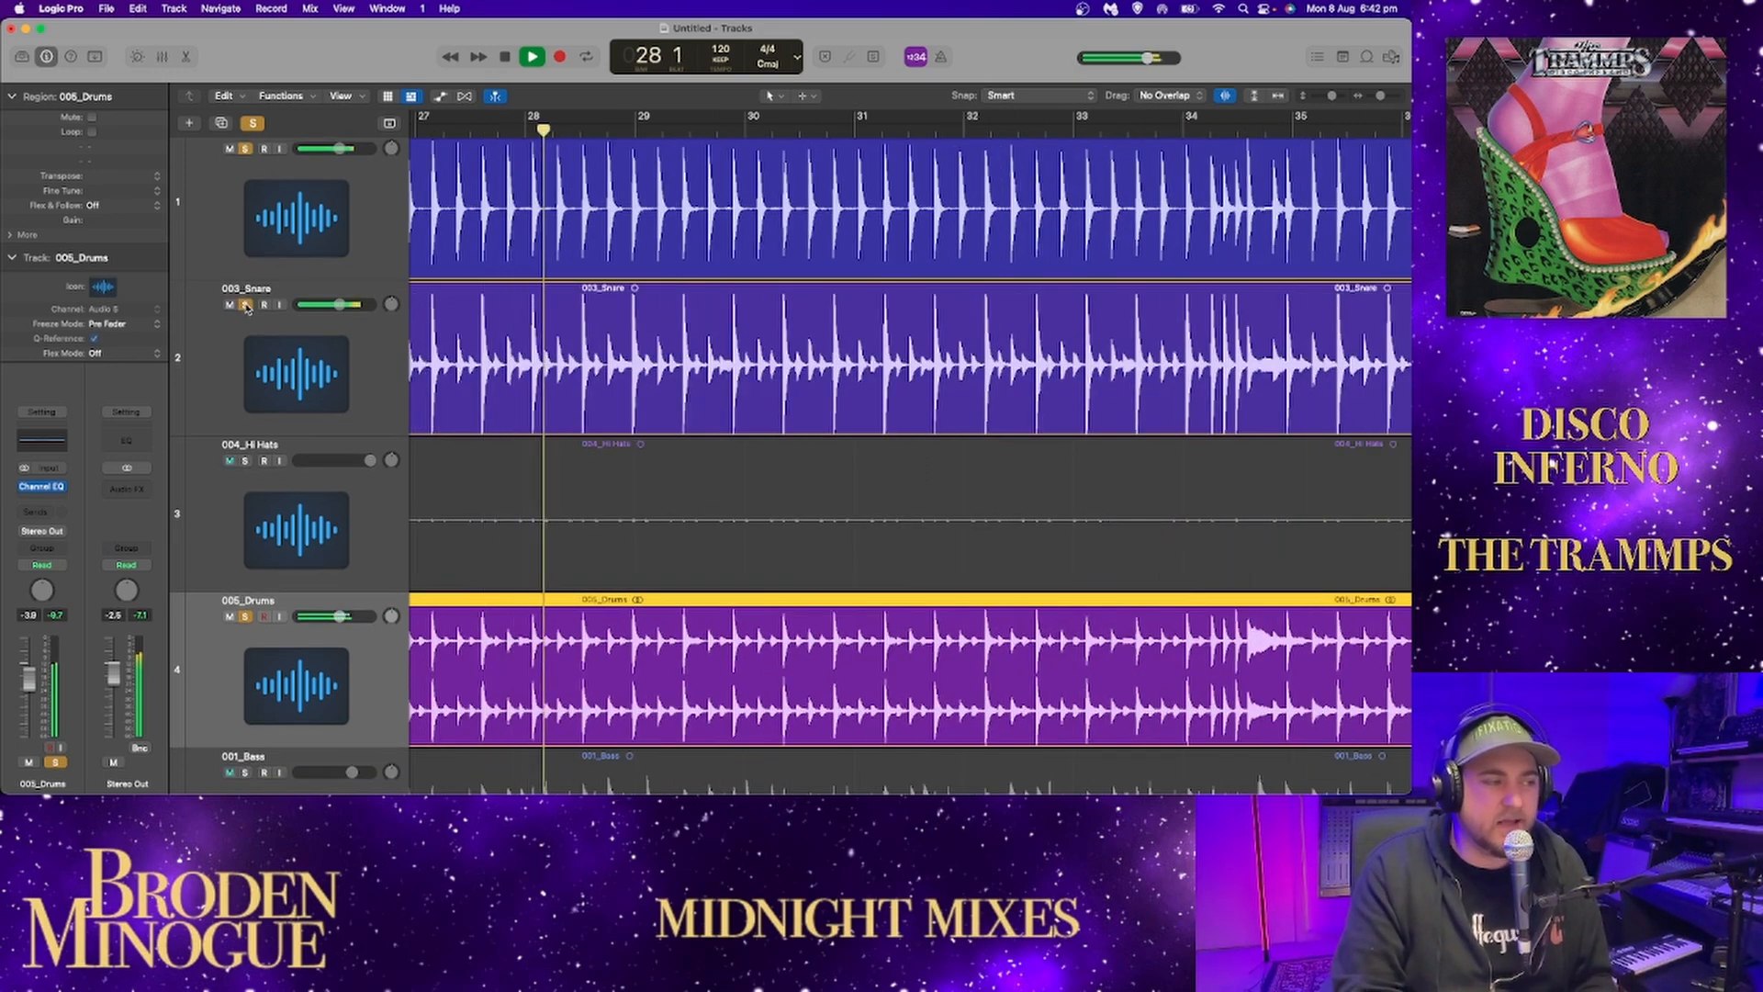
pyautogui.click(245, 305)
# In the 002_Kick Channel EQ, set a 3.7 dB boost at 167 Hz and a 6.5 dB cut at 555 Hz.
pyautogui.click(252, 170)
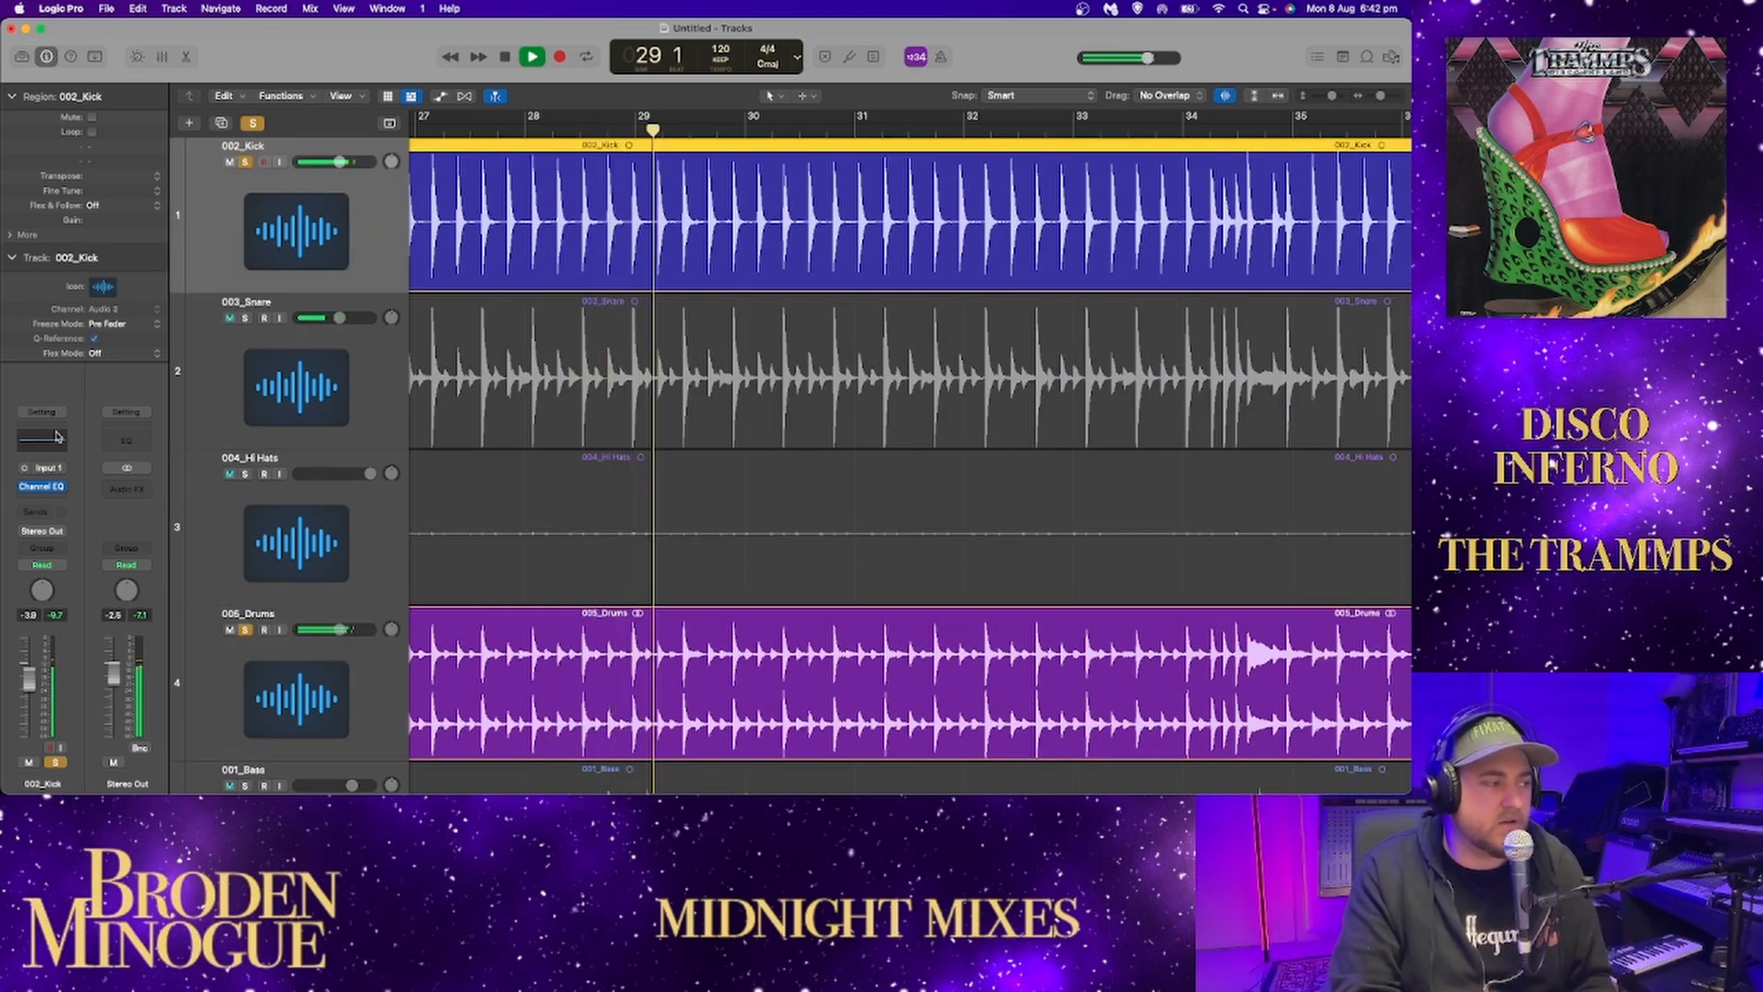
pyautogui.click(41, 487)
pyautogui.moveTo(502, 355); pyautogui.dragTo(459, 381)
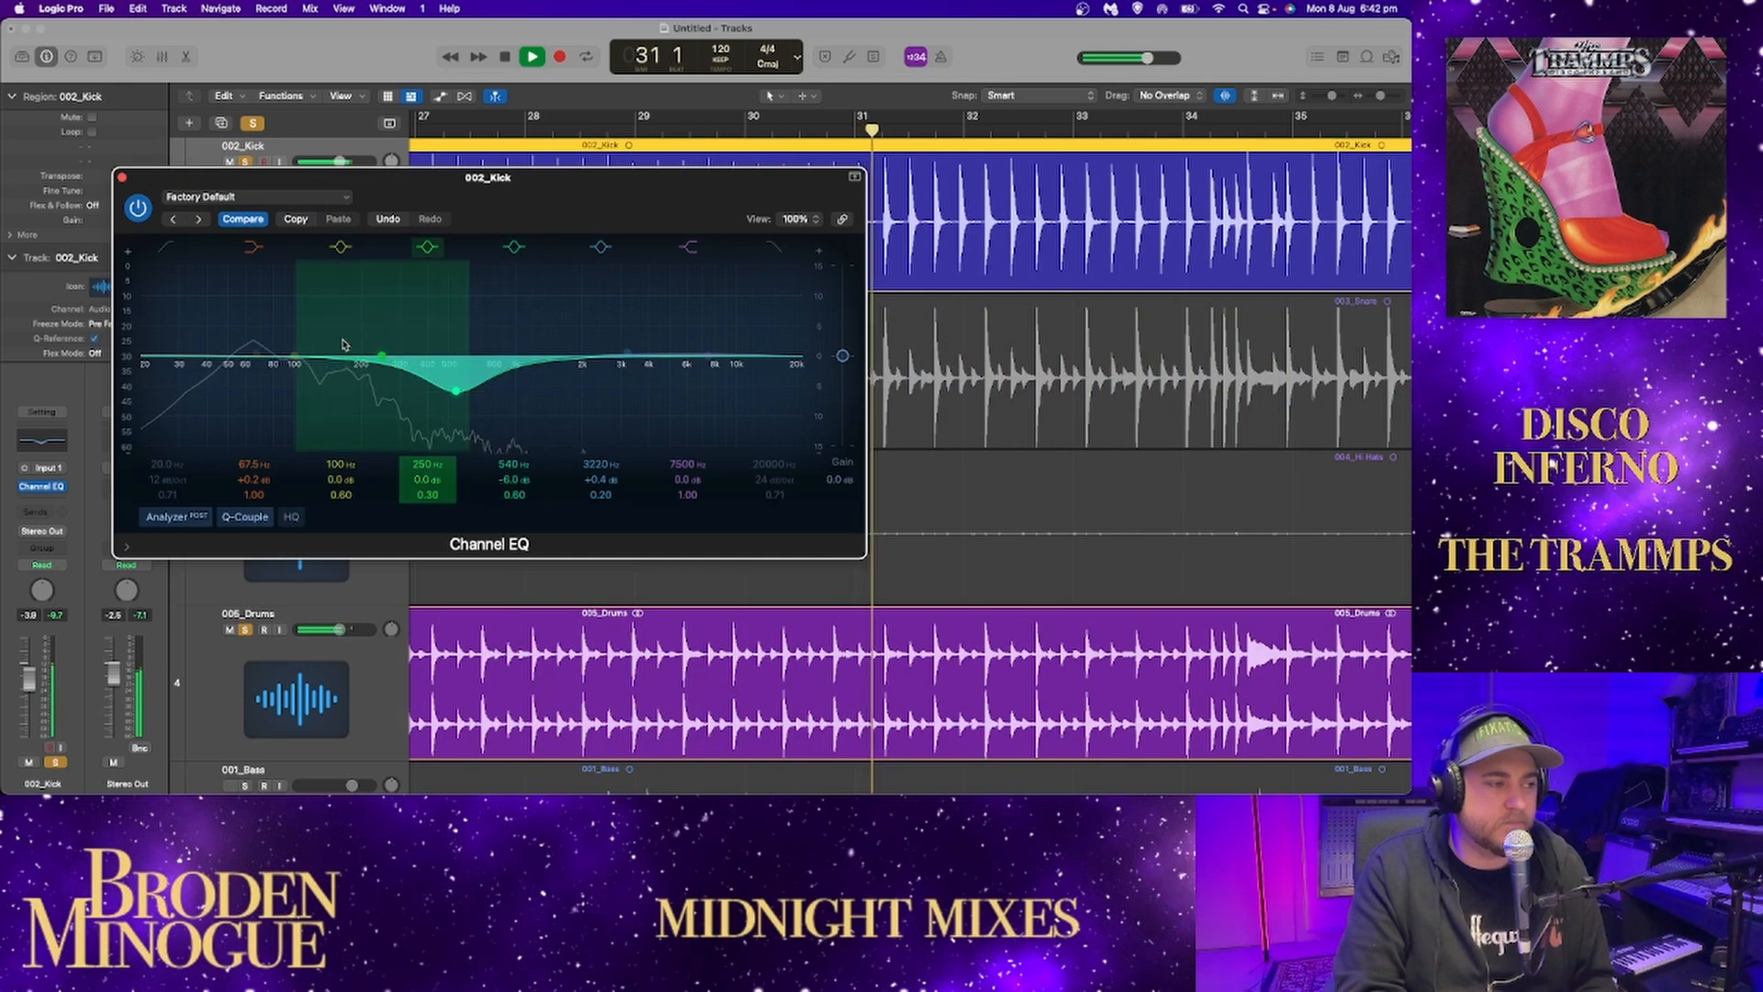
pyautogui.moveTo(364, 357); pyautogui.dragTo(345, 335)
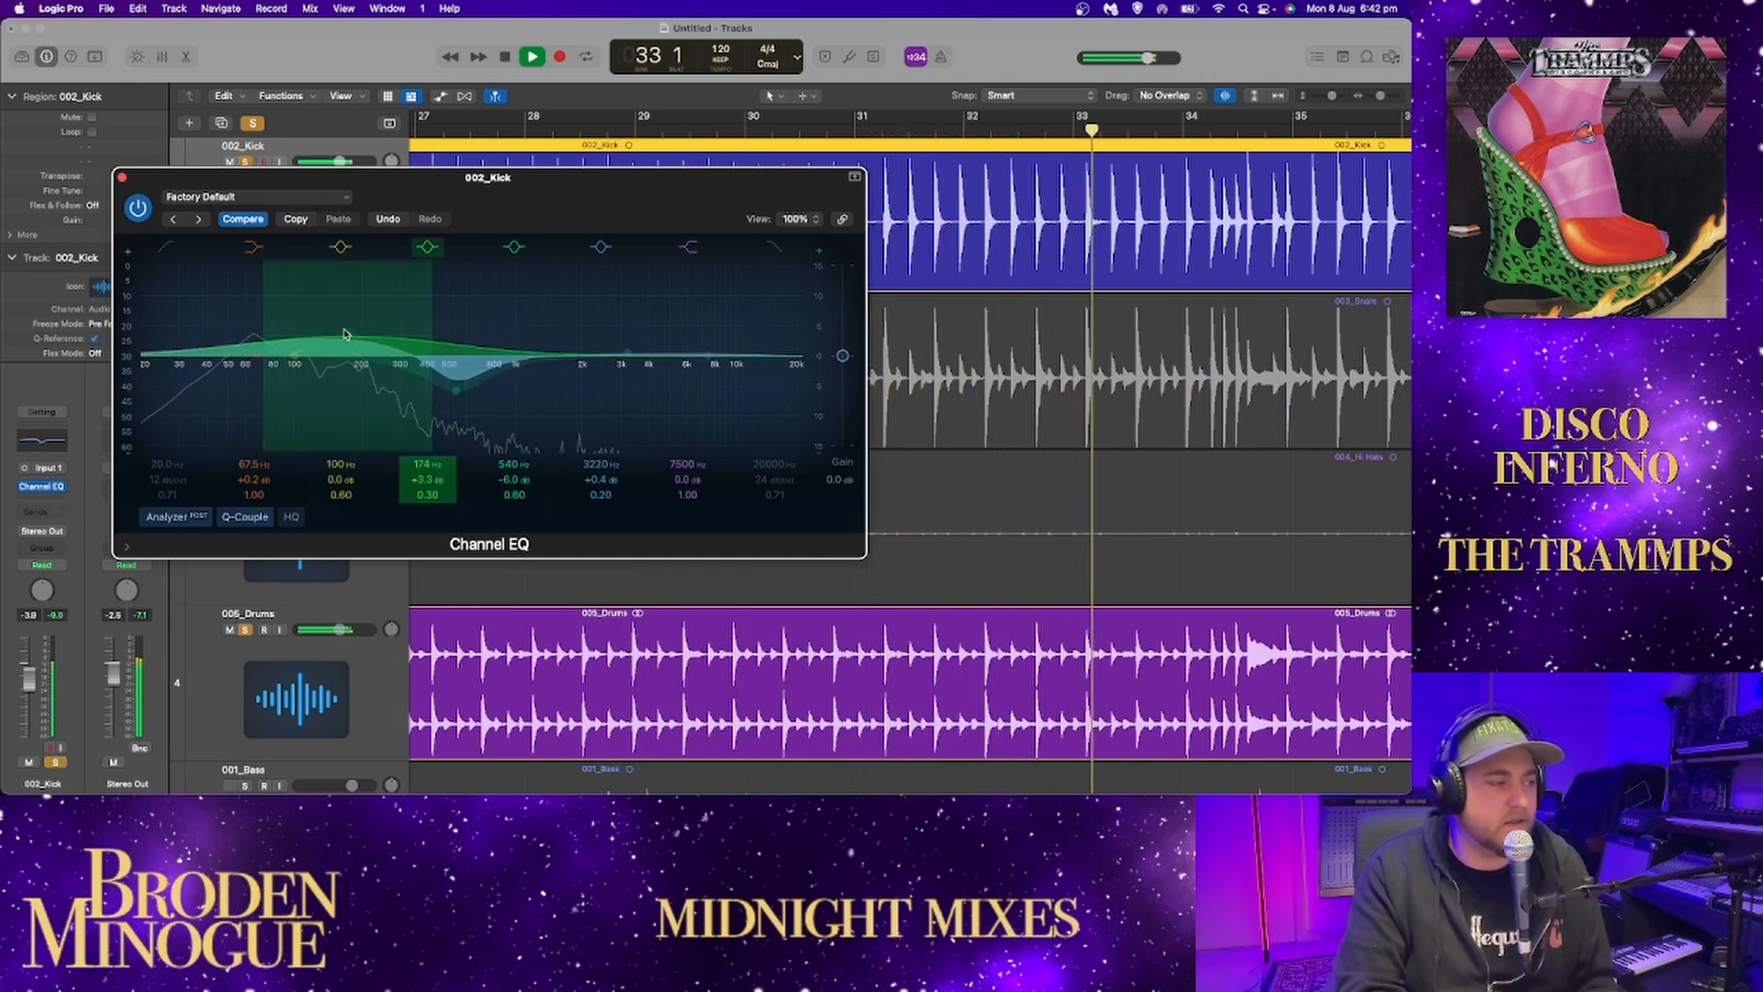
pyautogui.moveTo(456, 390); pyautogui.dragTo(460, 395)
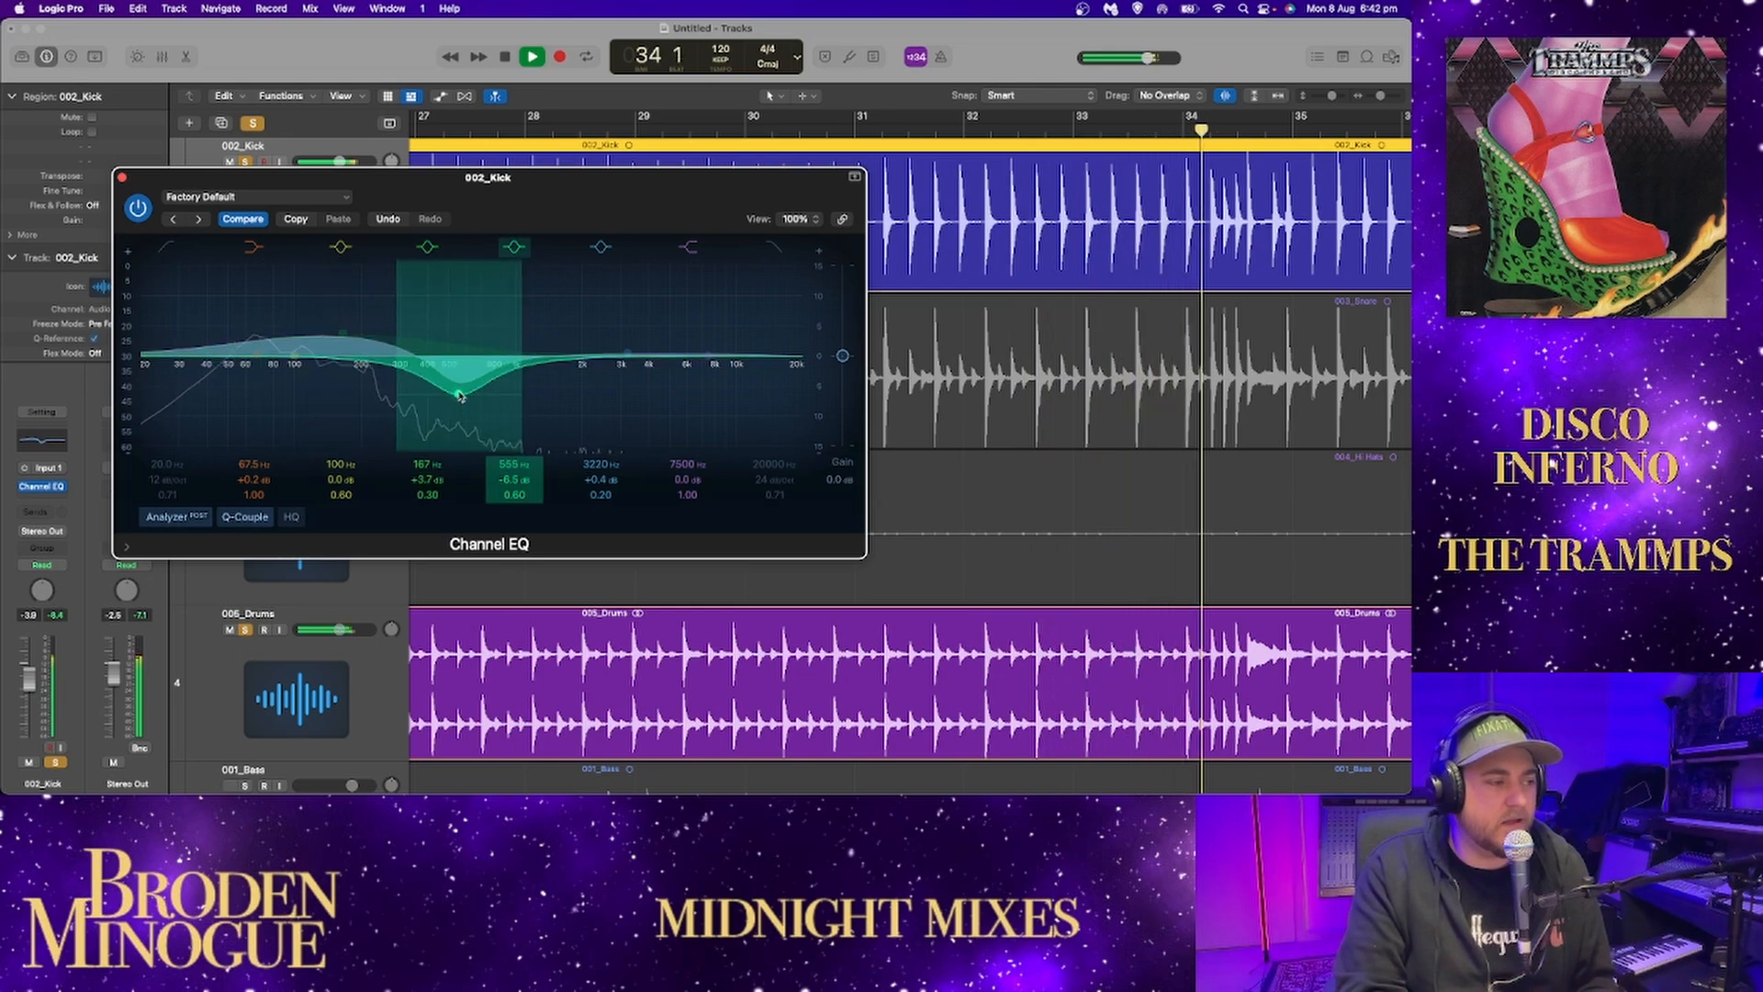
# Compare 002_Kick with its Channel EQ bypassed and active, and close the EQ window.
pyautogui.click(139, 207)
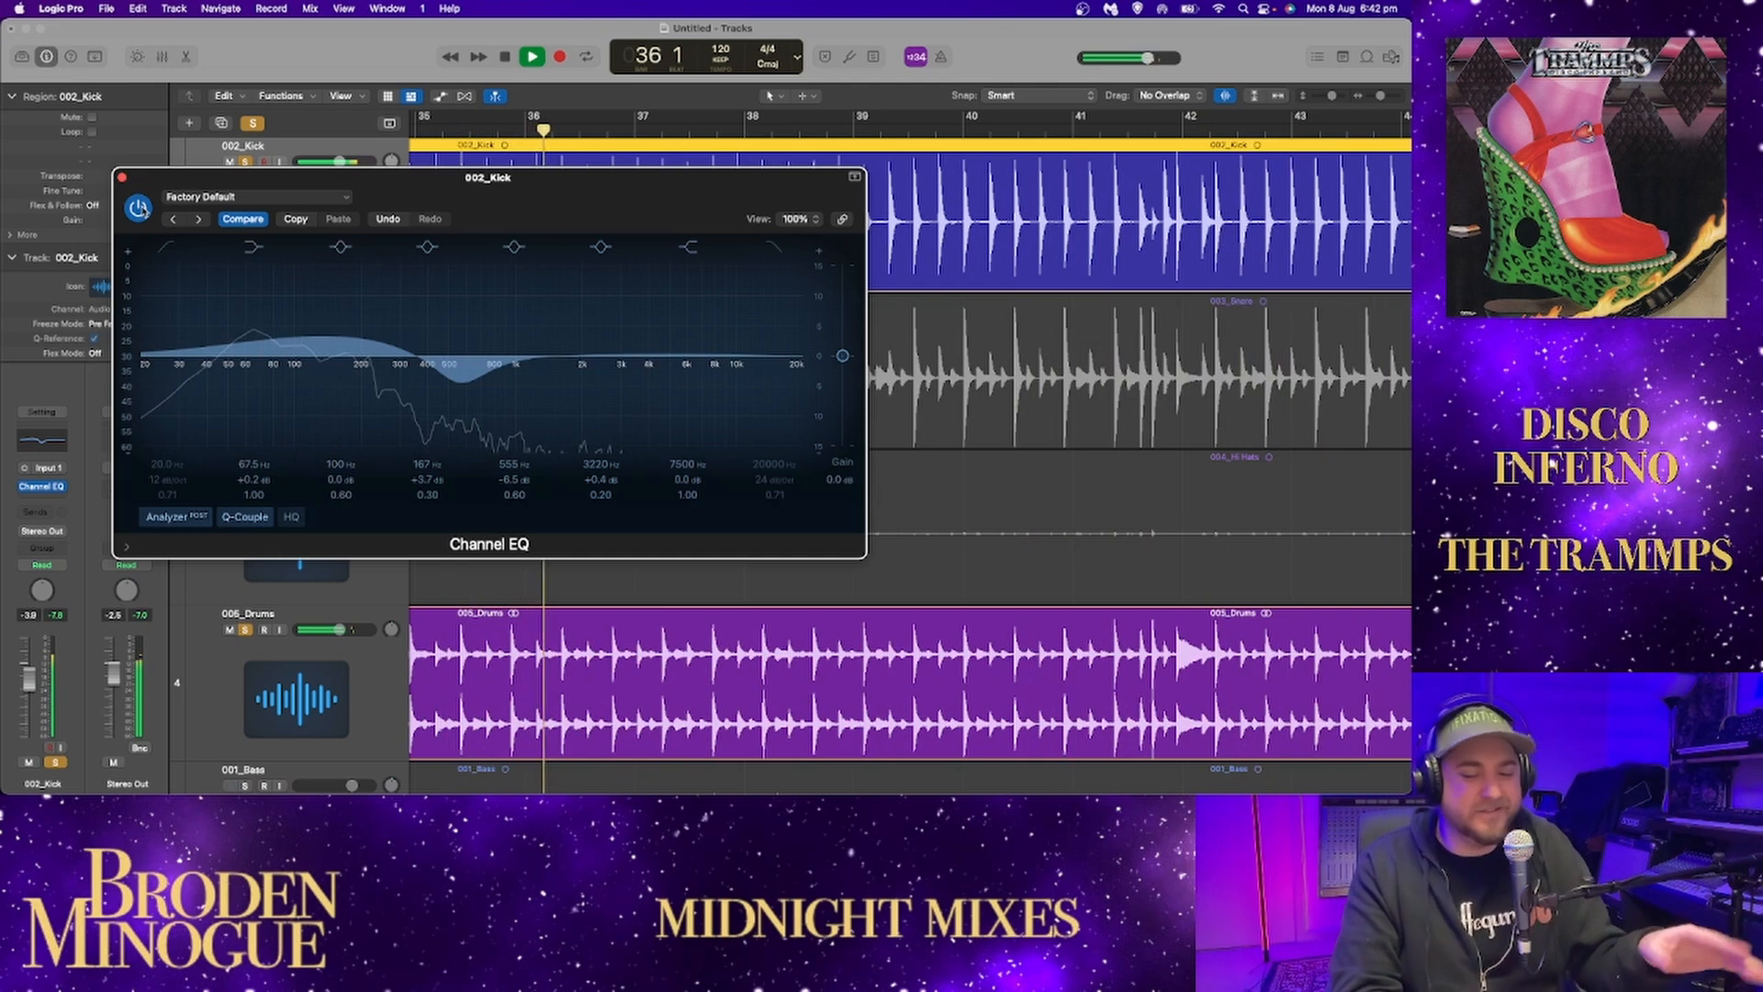
pyautogui.click(123, 179)
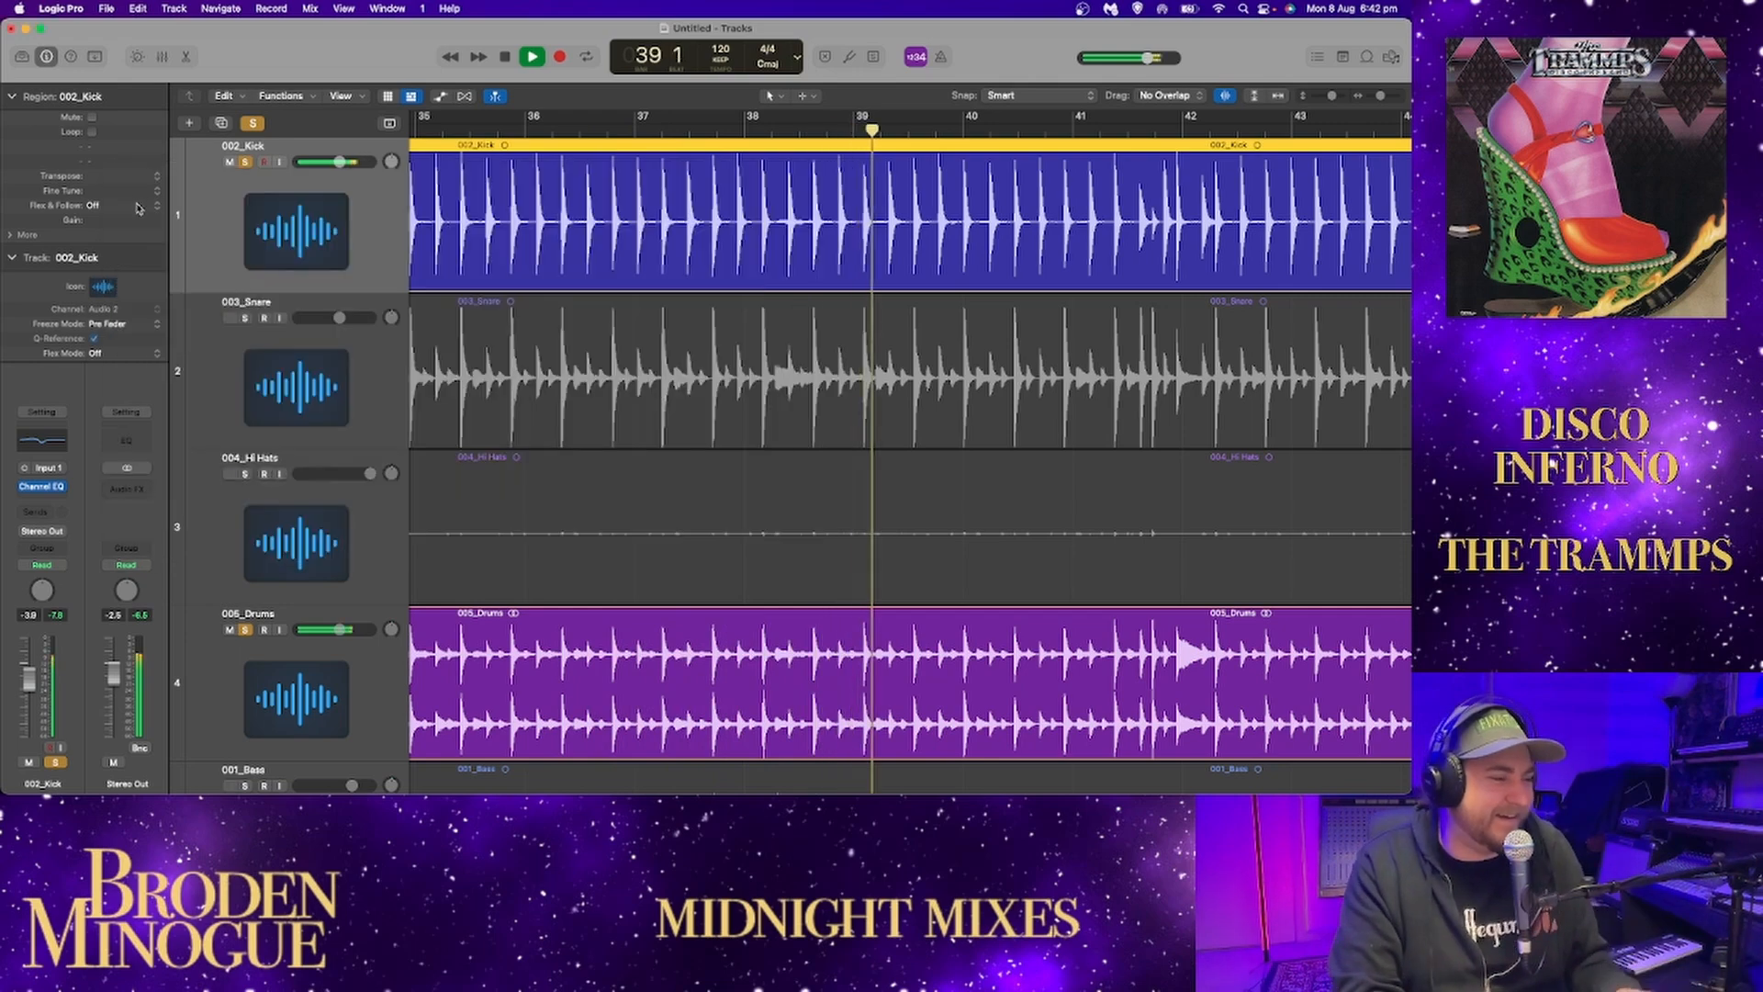
# Swap the 002_Kick solo for 003_Snare and compare 005_Drums with and without the snare during playback.
pyautogui.click(246, 317)
pyautogui.click(245, 163)
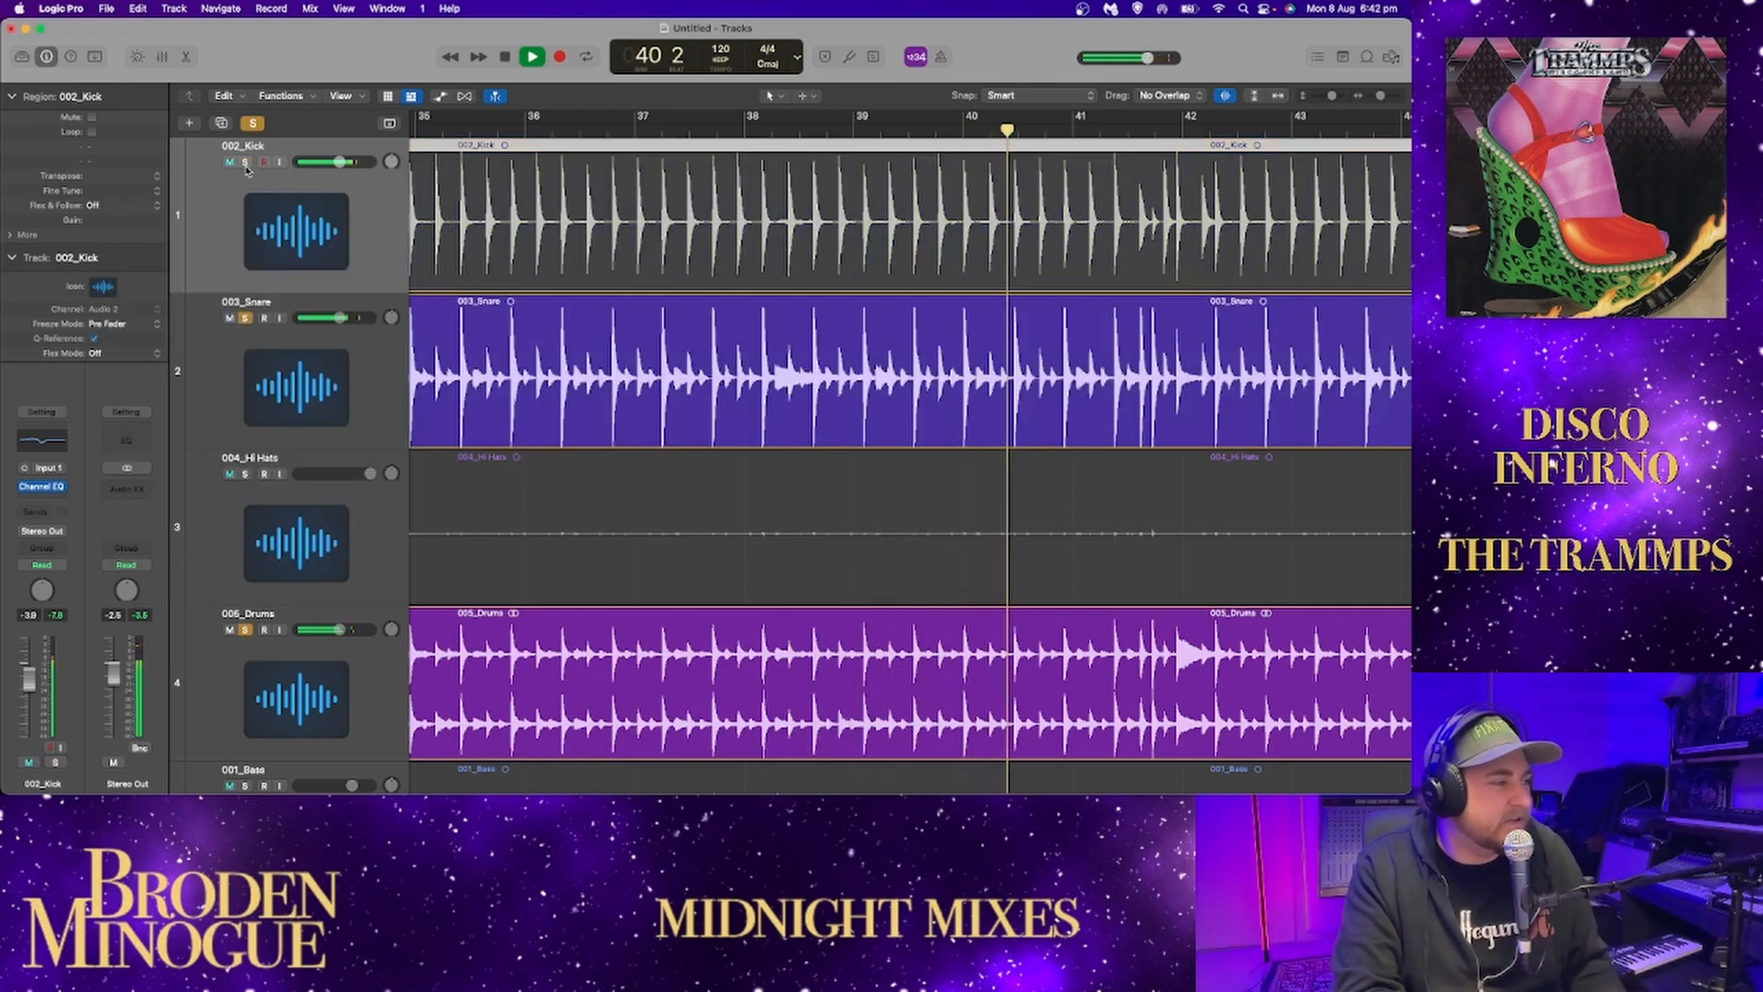
pyautogui.click(245, 318)
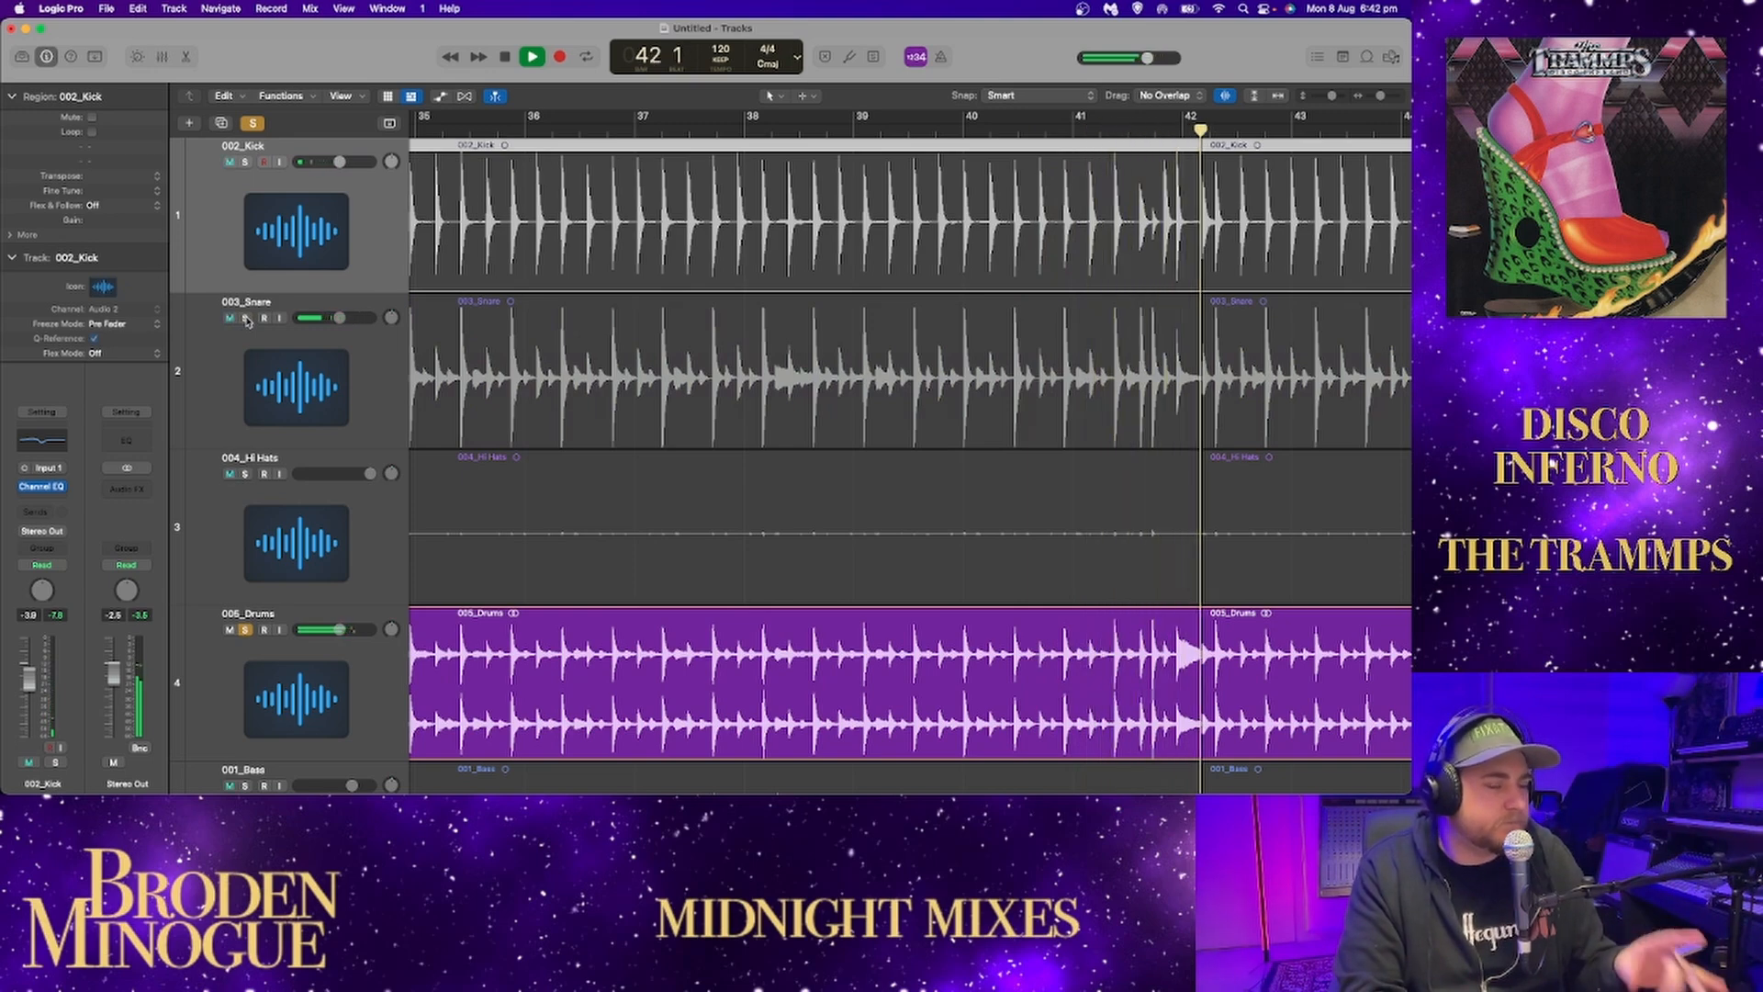
pyautogui.click(245, 317)
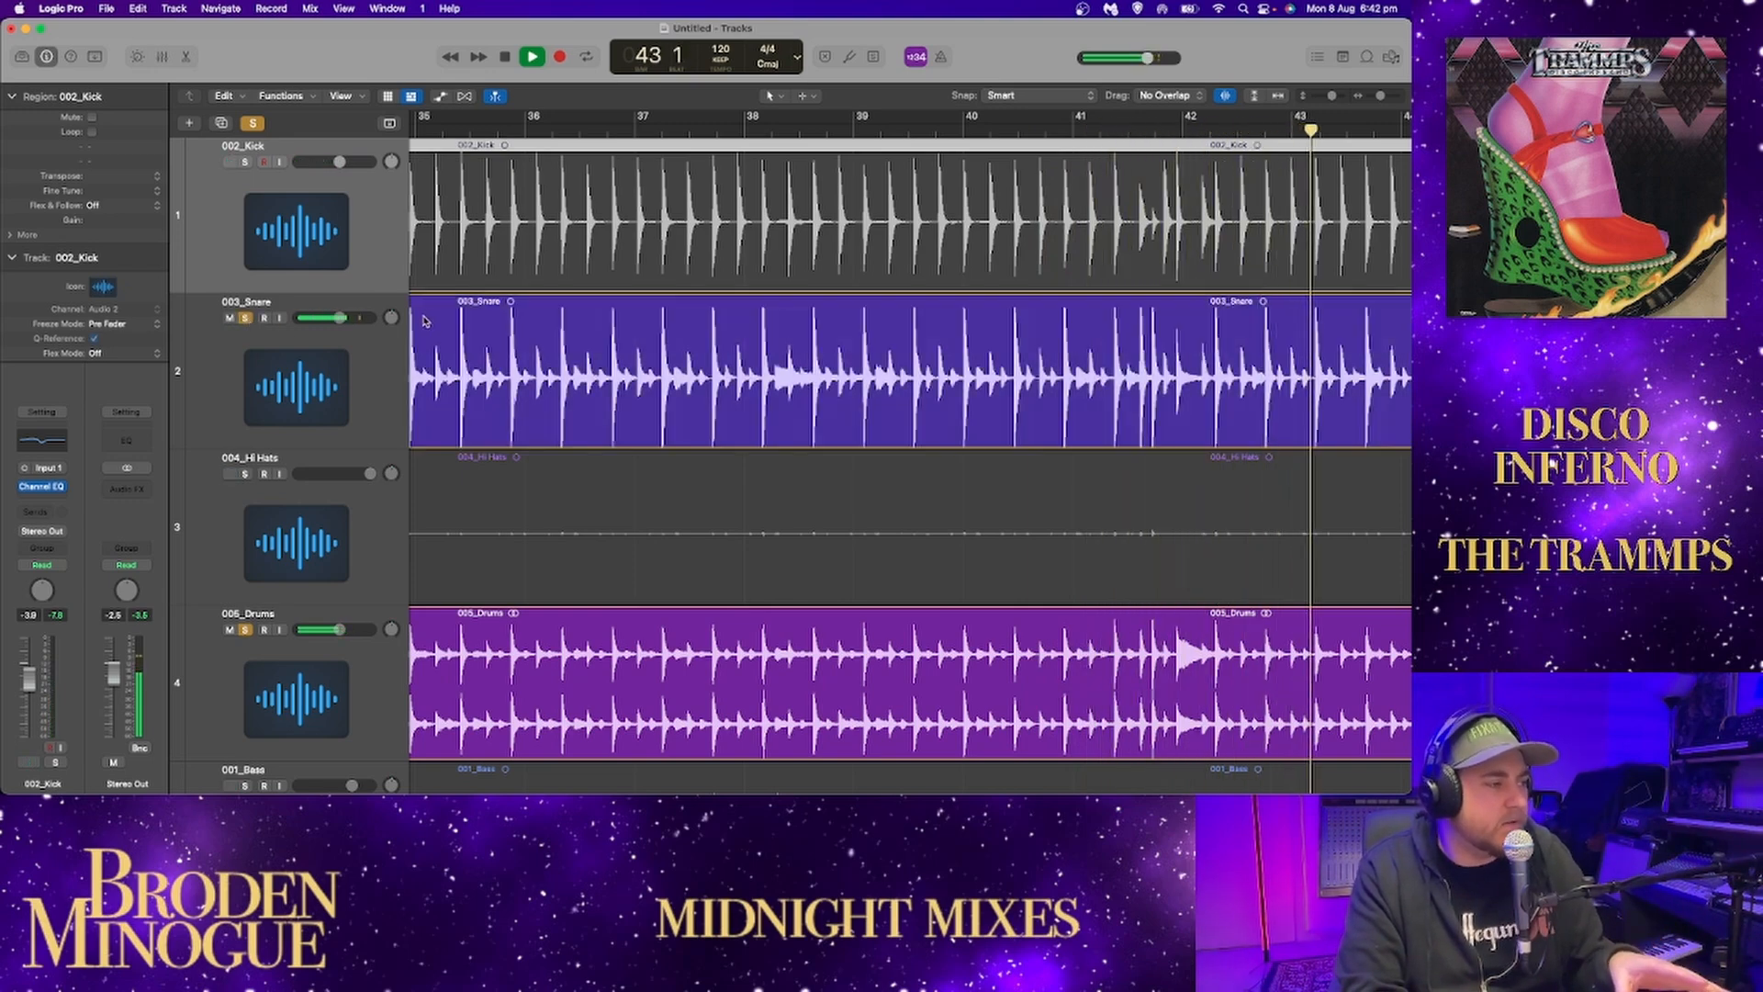
pyautogui.click(245, 317)
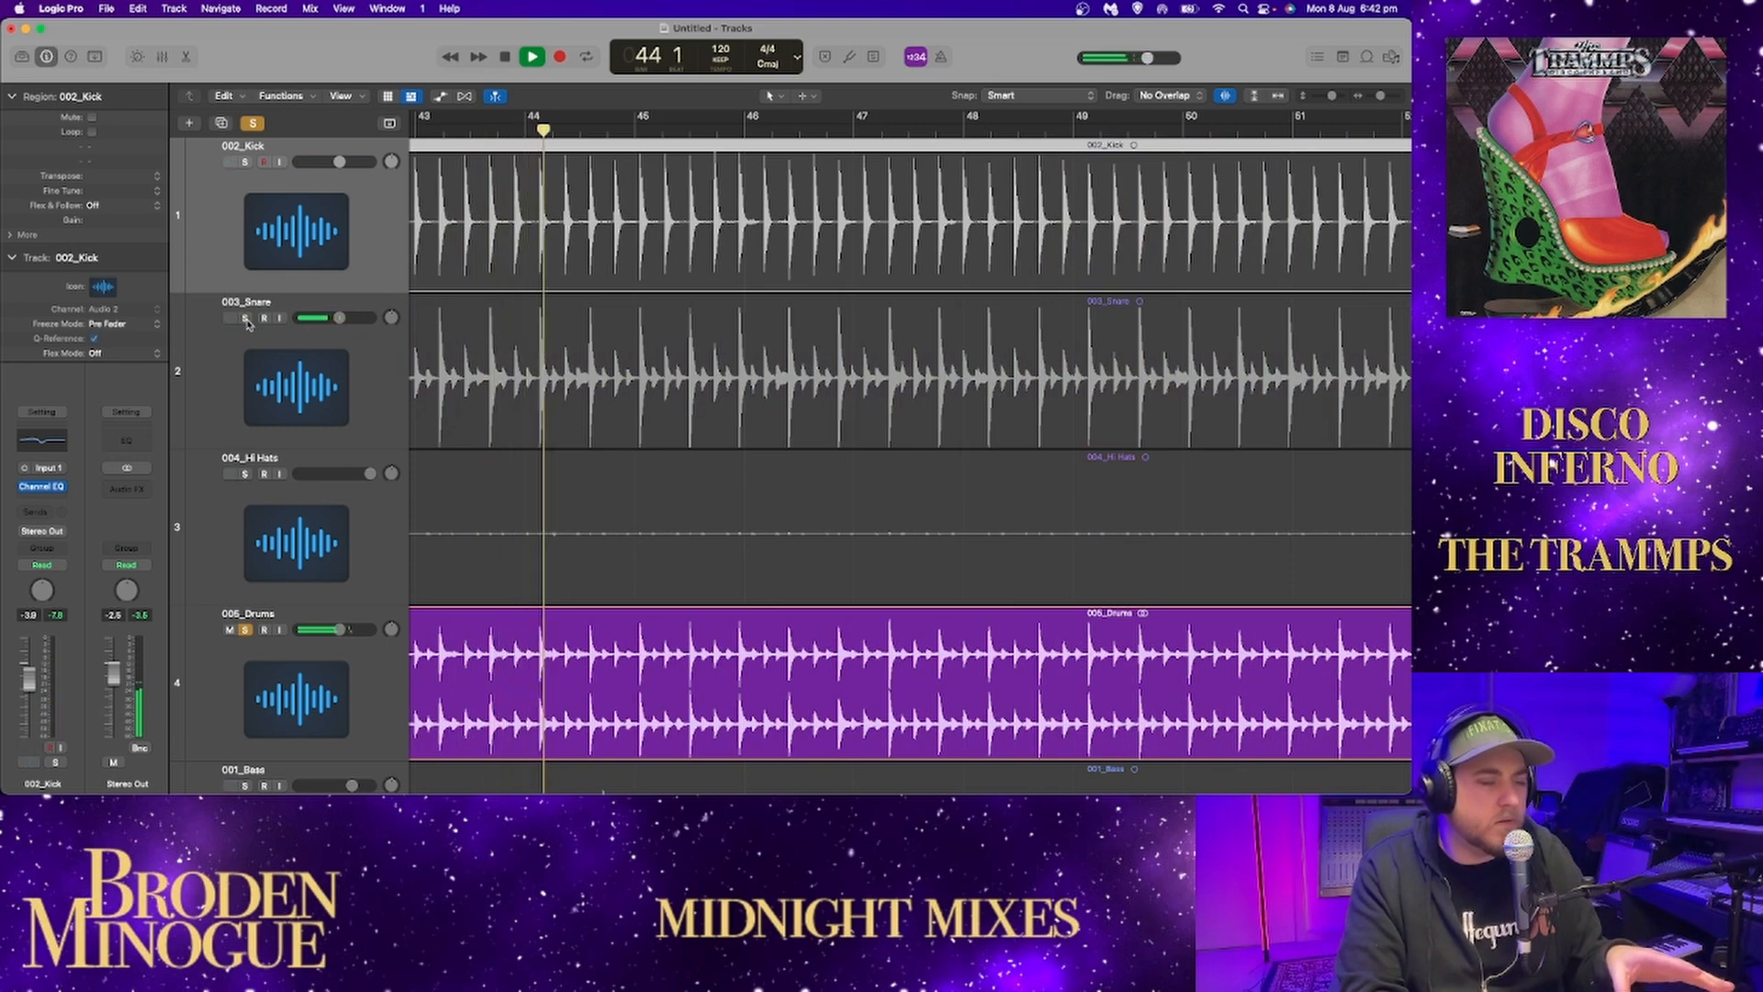
pyautogui.click(245, 318)
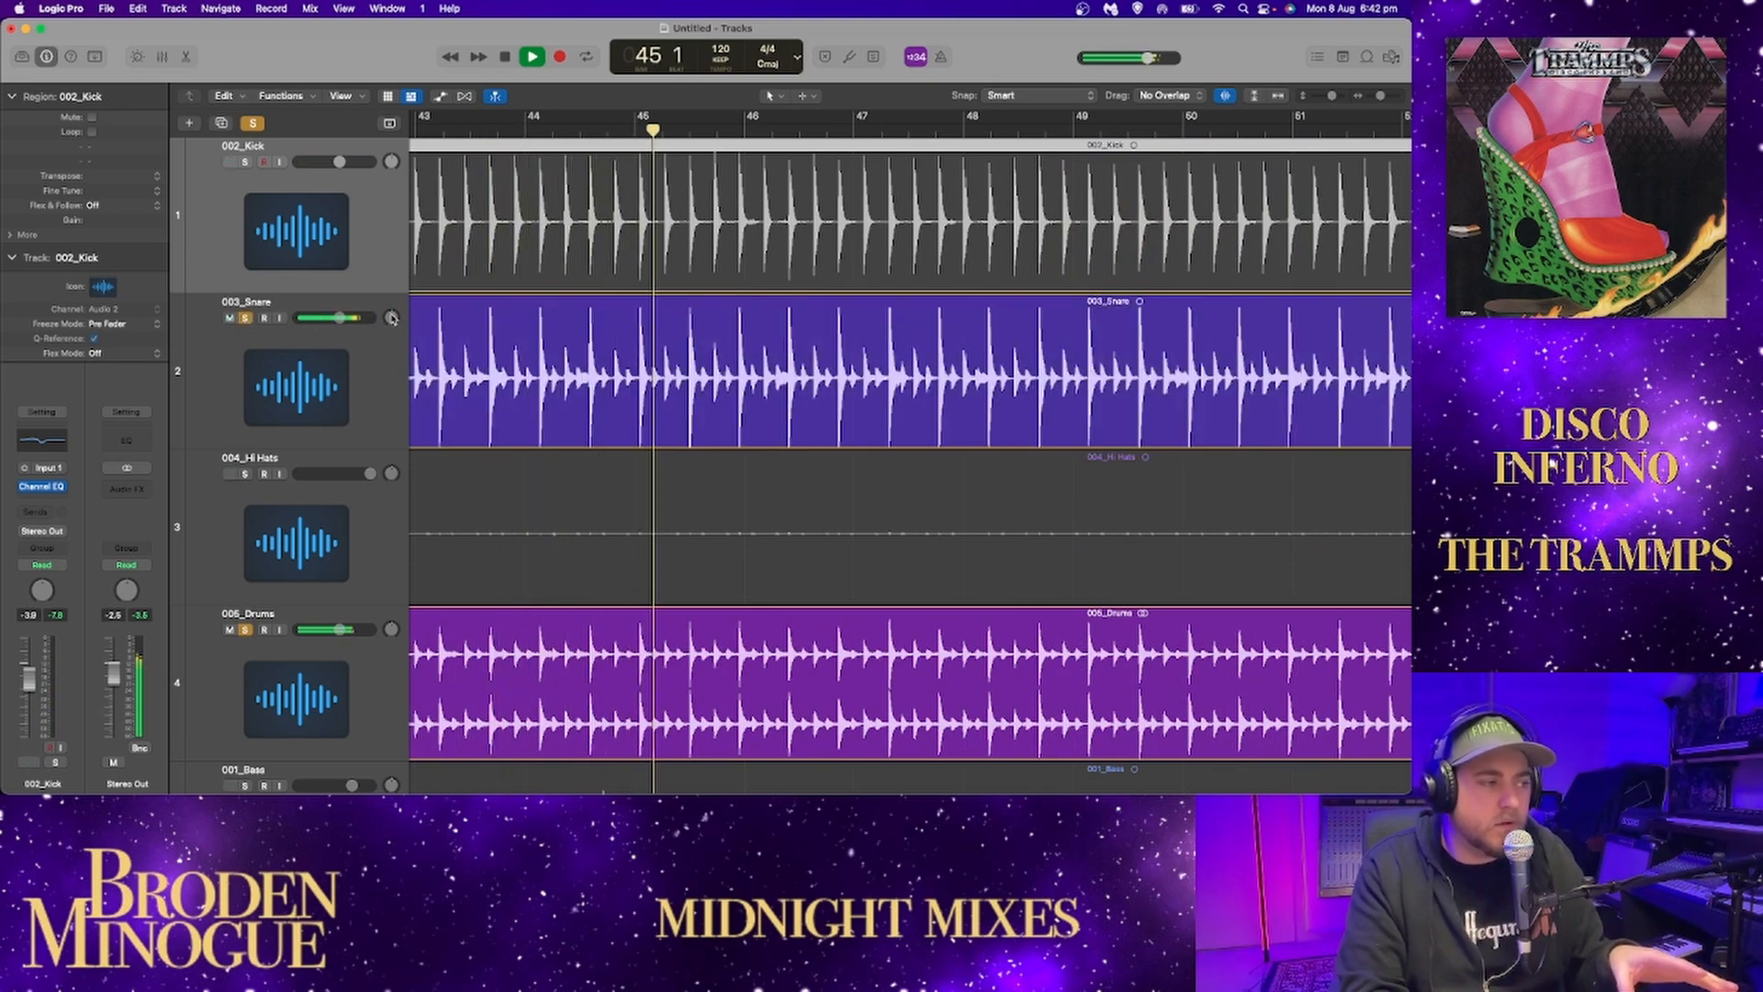
# Audition the kick and 004_Hi Hats with the snare and drums, and isolate the hi-hats against 005_Drums by removing the kick and snare solos.
pyautogui.click(245, 161)
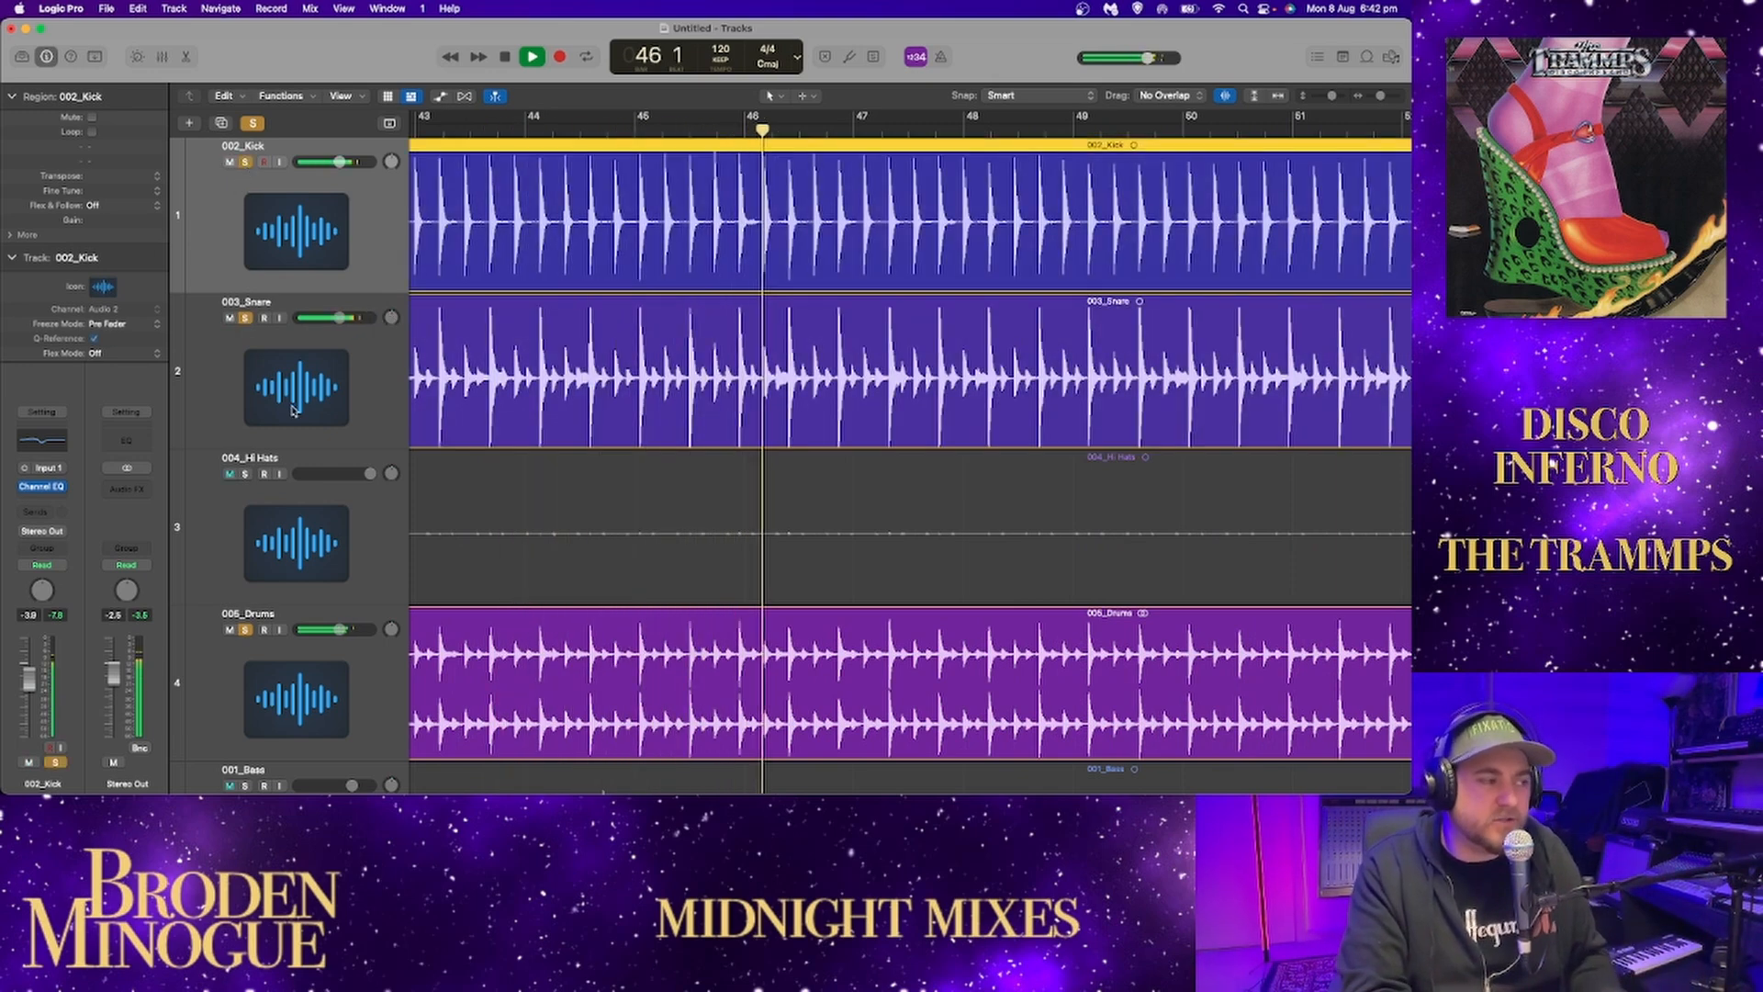
pyautogui.click(245, 474)
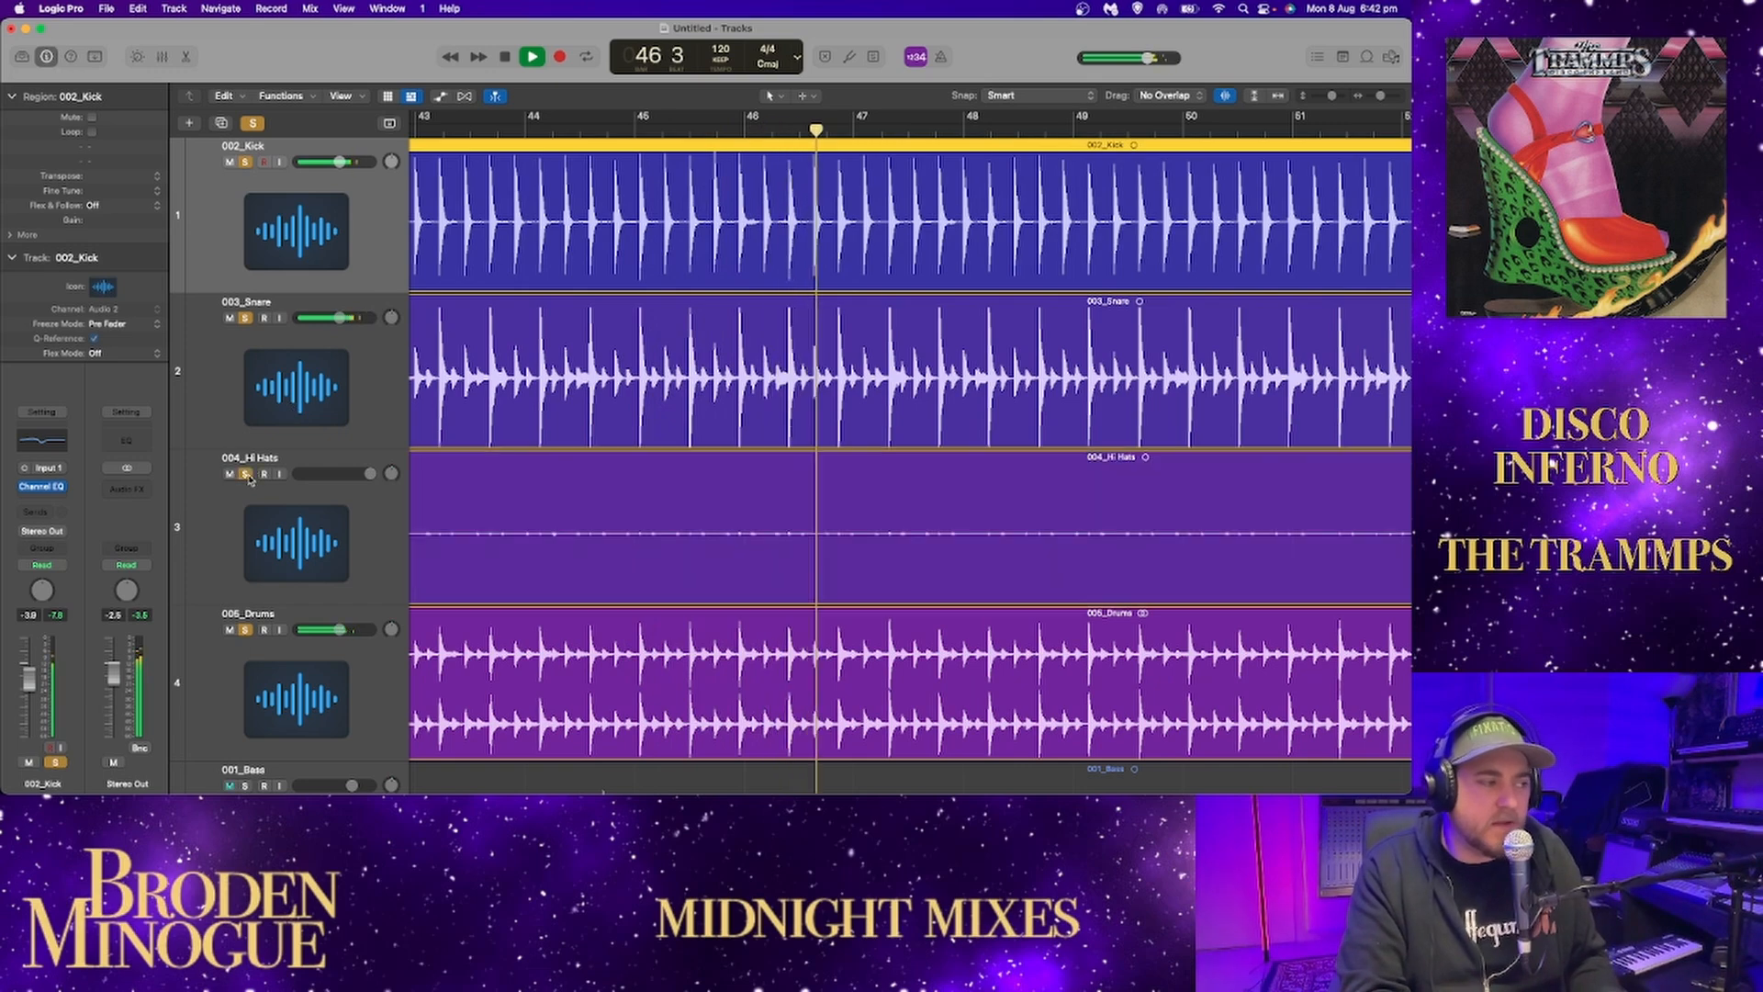
pyautogui.click(245, 318)
pyautogui.click(245, 162)
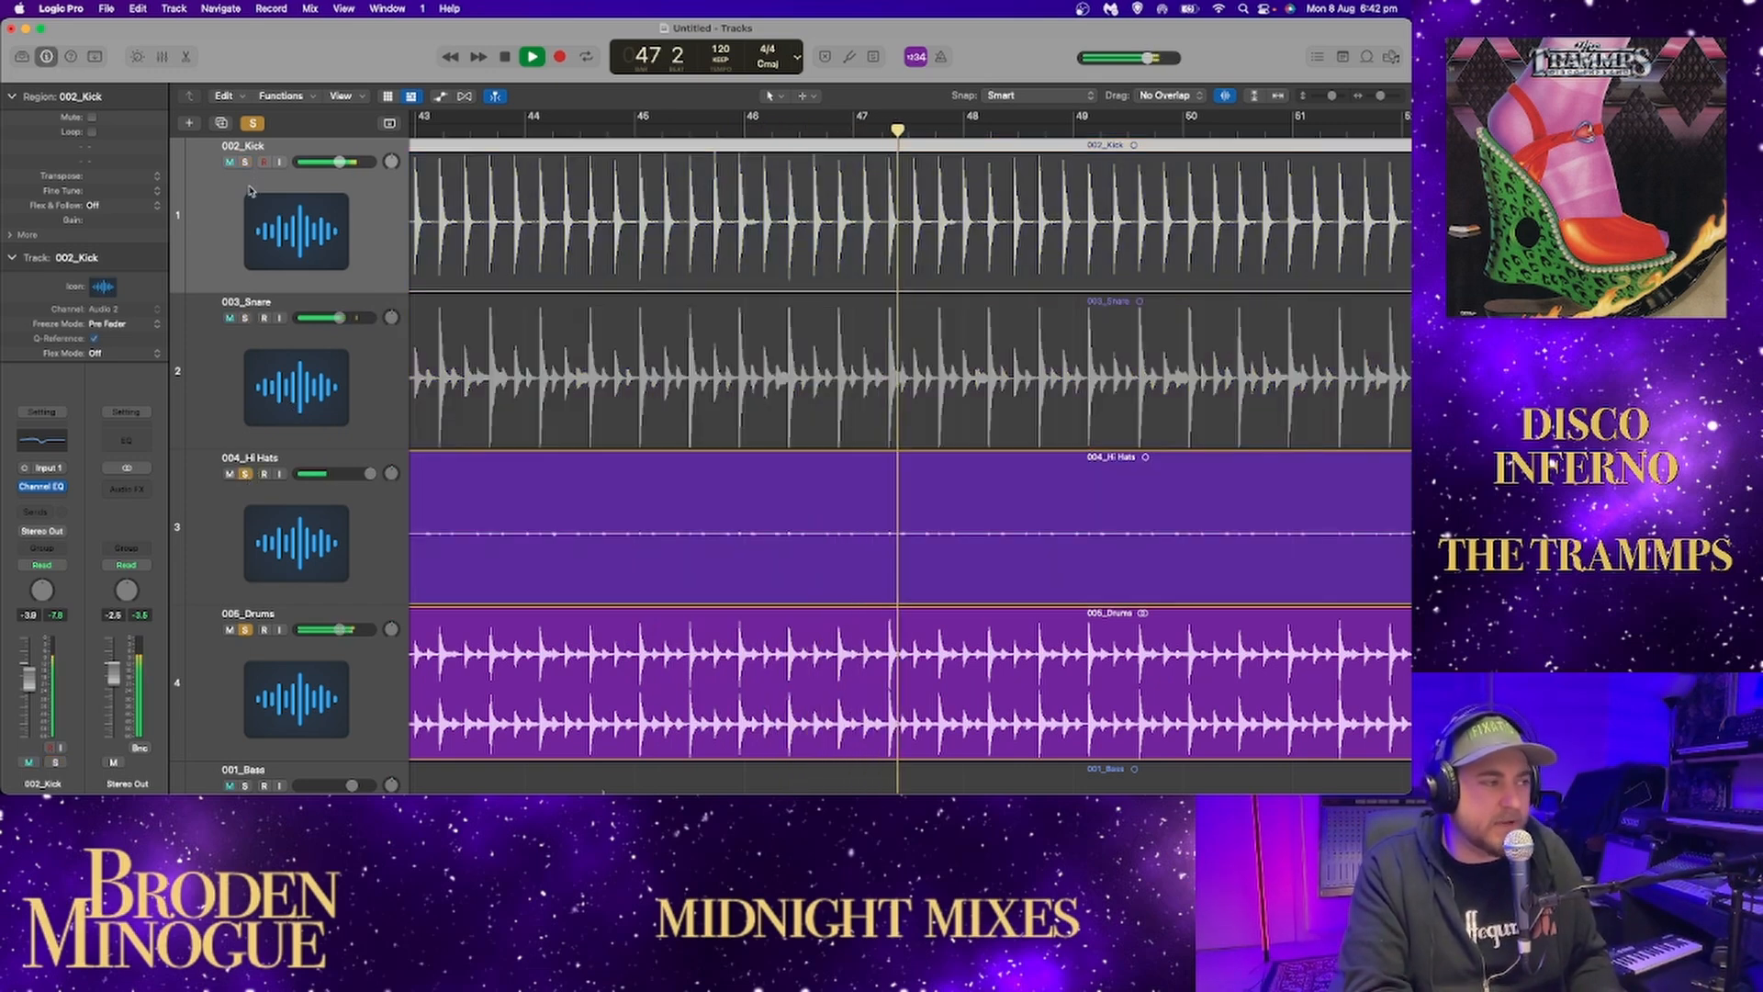
pyautogui.click(245, 474)
pyautogui.click(245, 474)
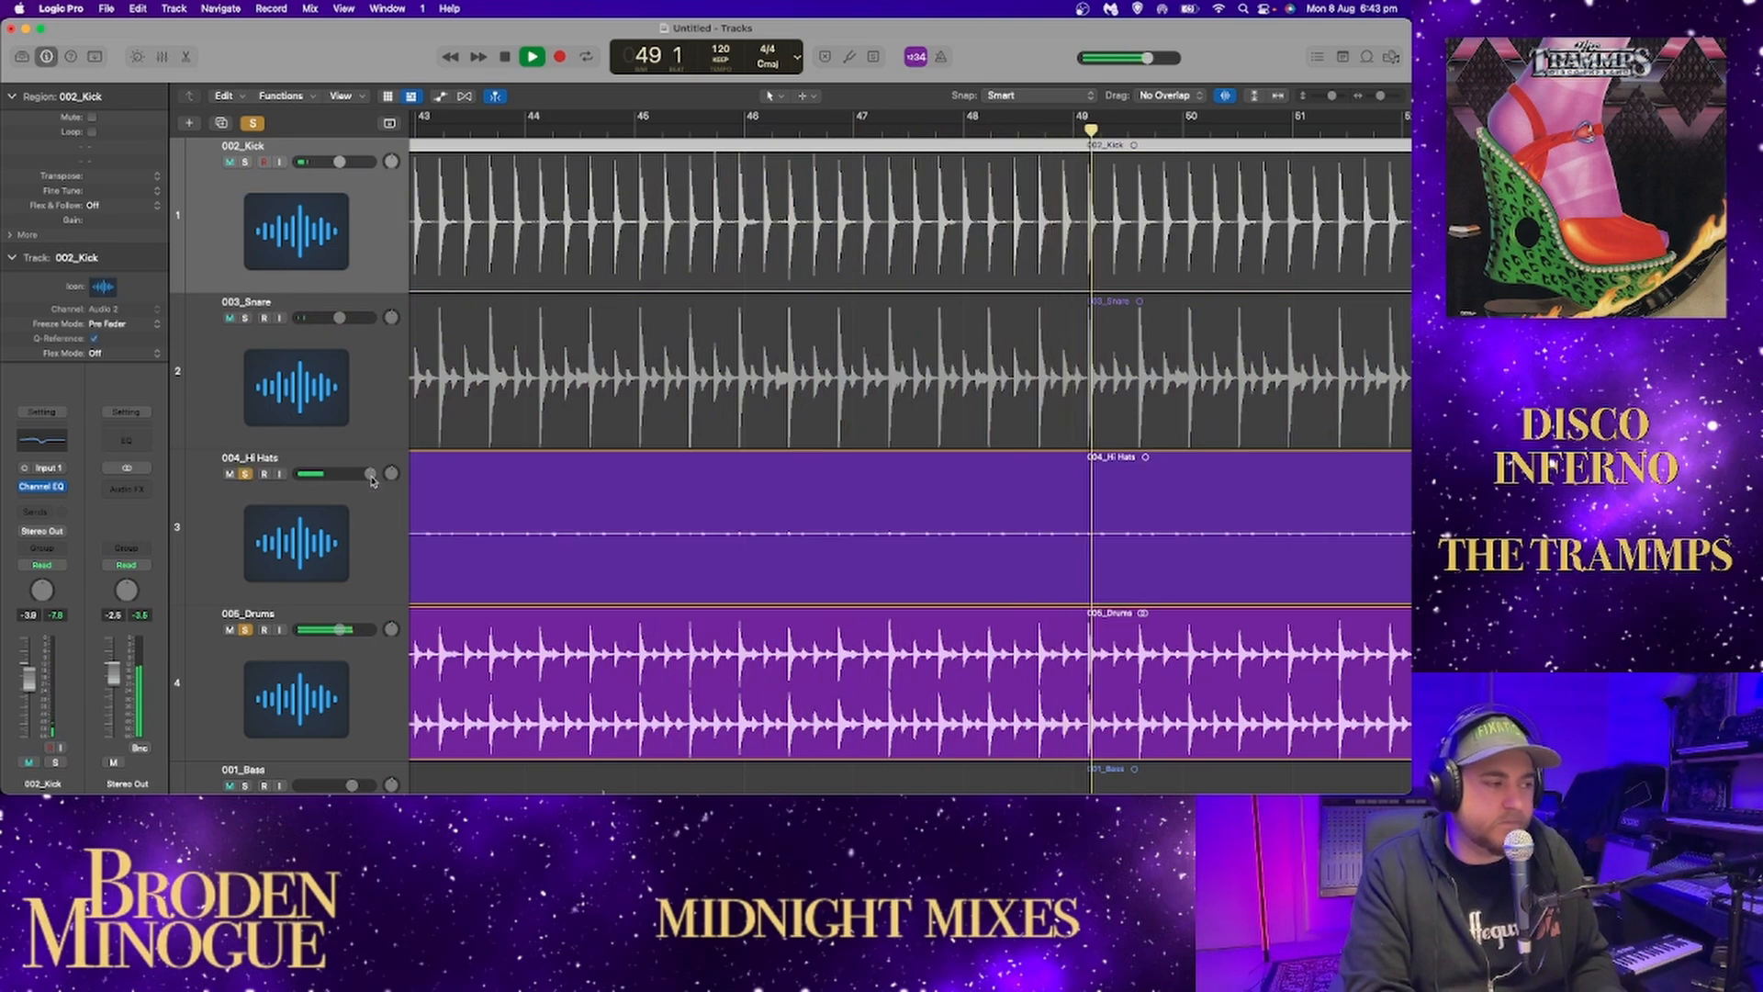
# Lower the 004_Hi Hats volume and check it with 003_Snare and 002_Kick soloed again, stopping playback.
pyautogui.moveTo(370, 477); pyautogui.dragTo(352, 475)
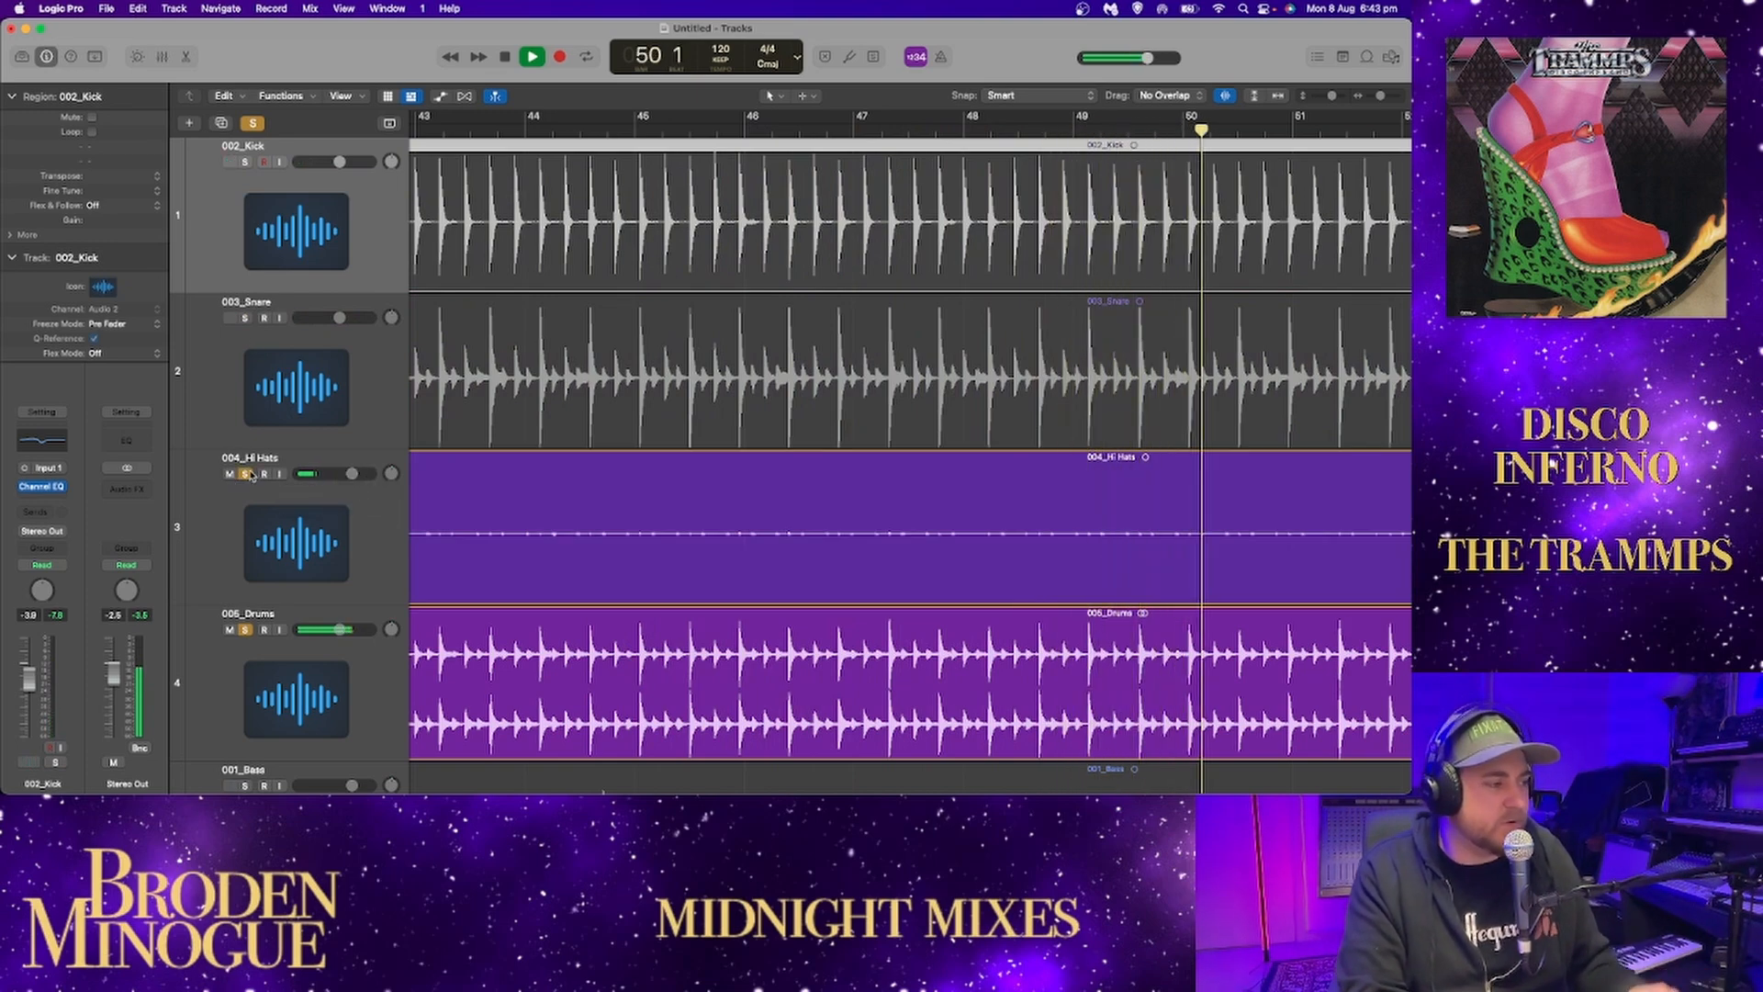
pyautogui.click(245, 318)
pyautogui.click(245, 162)
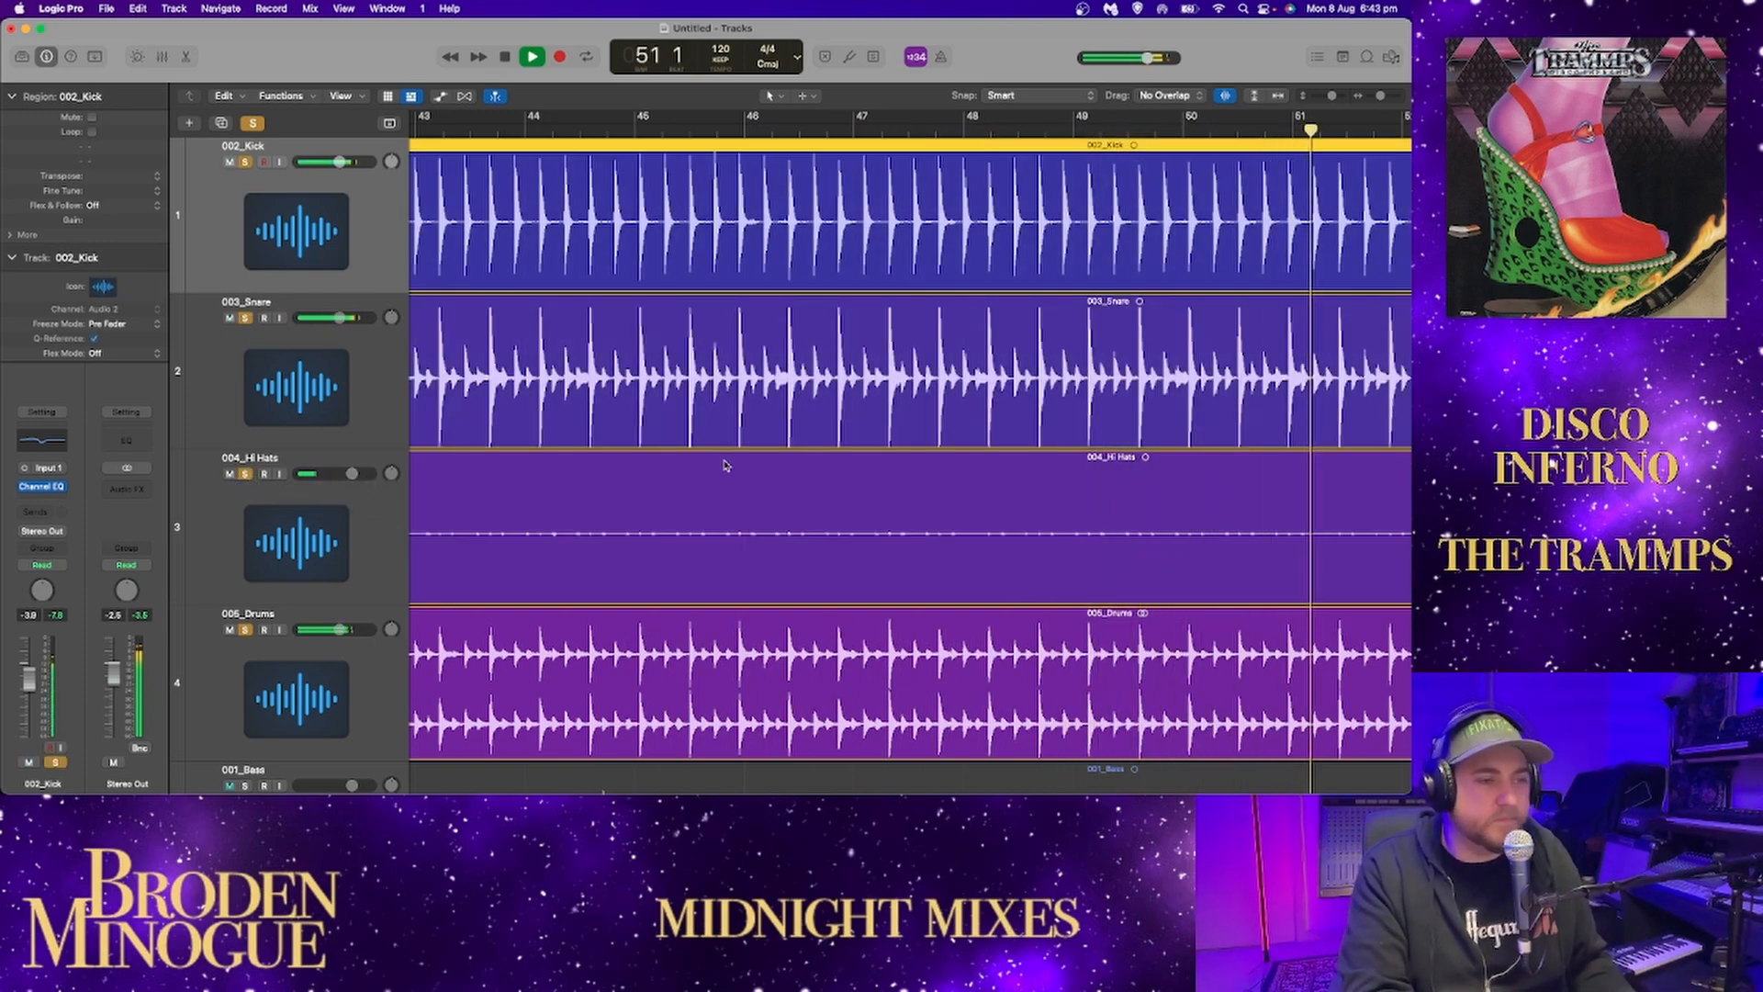
pyautogui.press('space')
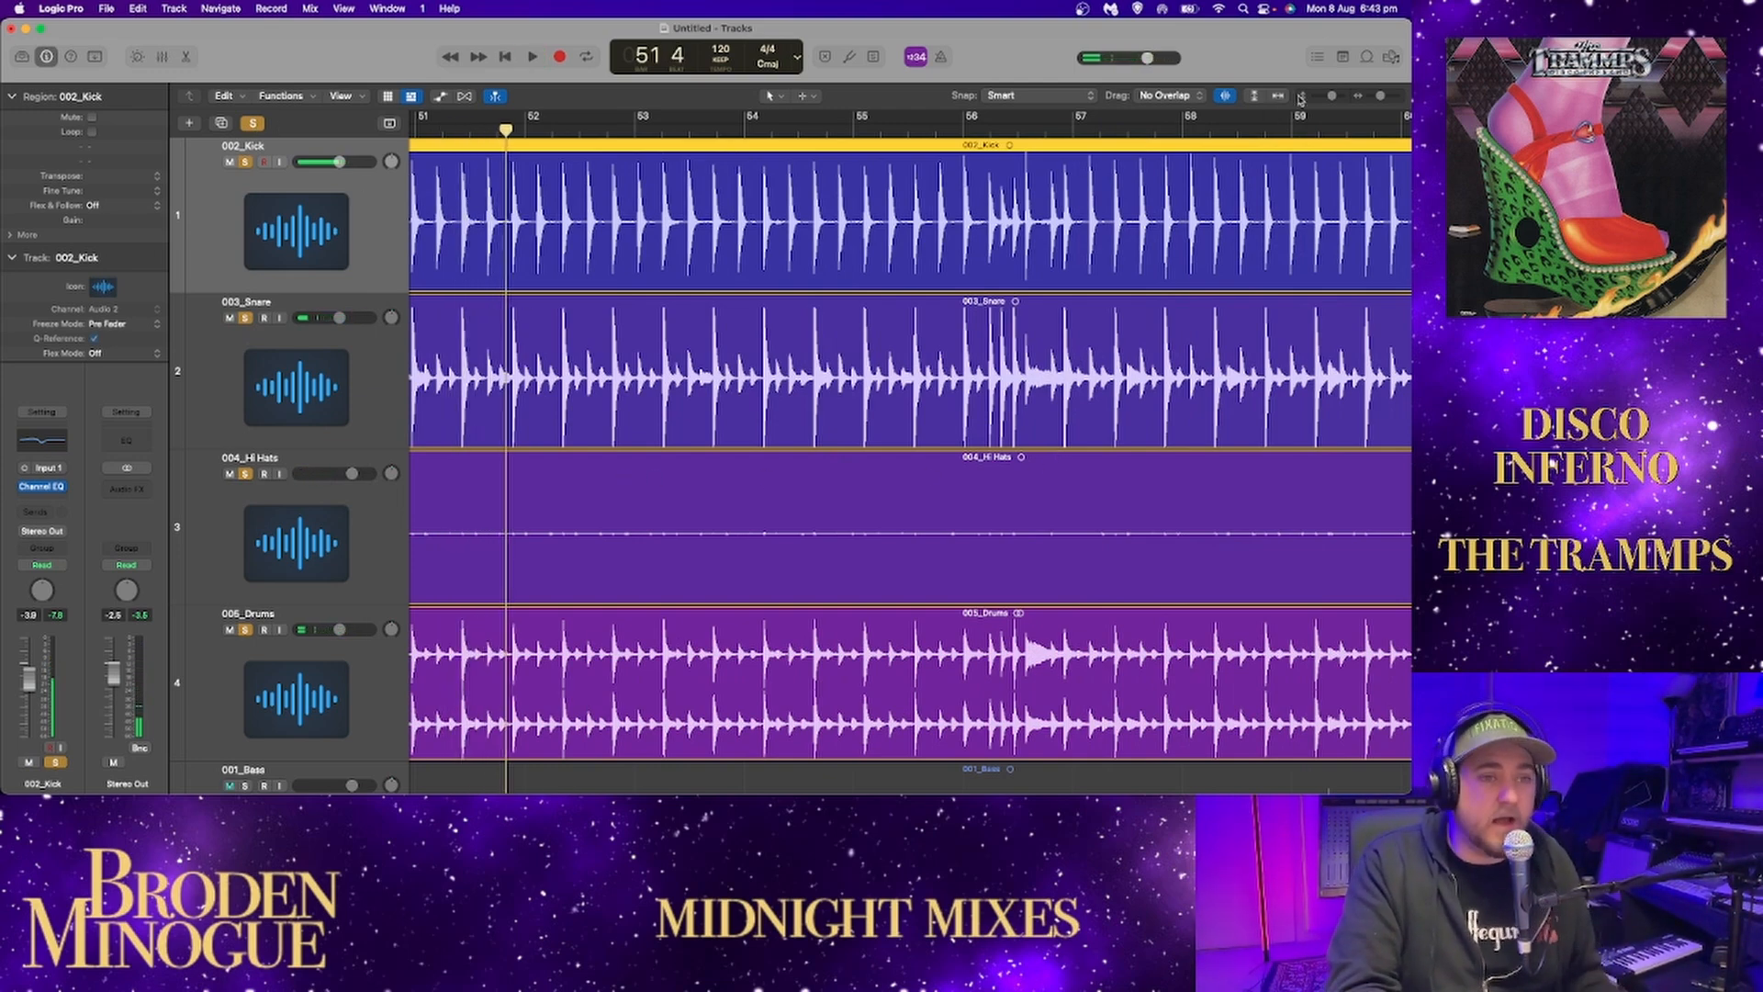
# Zoom out the arrangement, play the four soloed drum tracks from further along the song, and look through to the song's end.
pyautogui.moveTo(1331, 97); pyautogui.dragTo(1372, 102)
pyautogui.click(1172, 131)
pyautogui.doubleClick(974, 133)
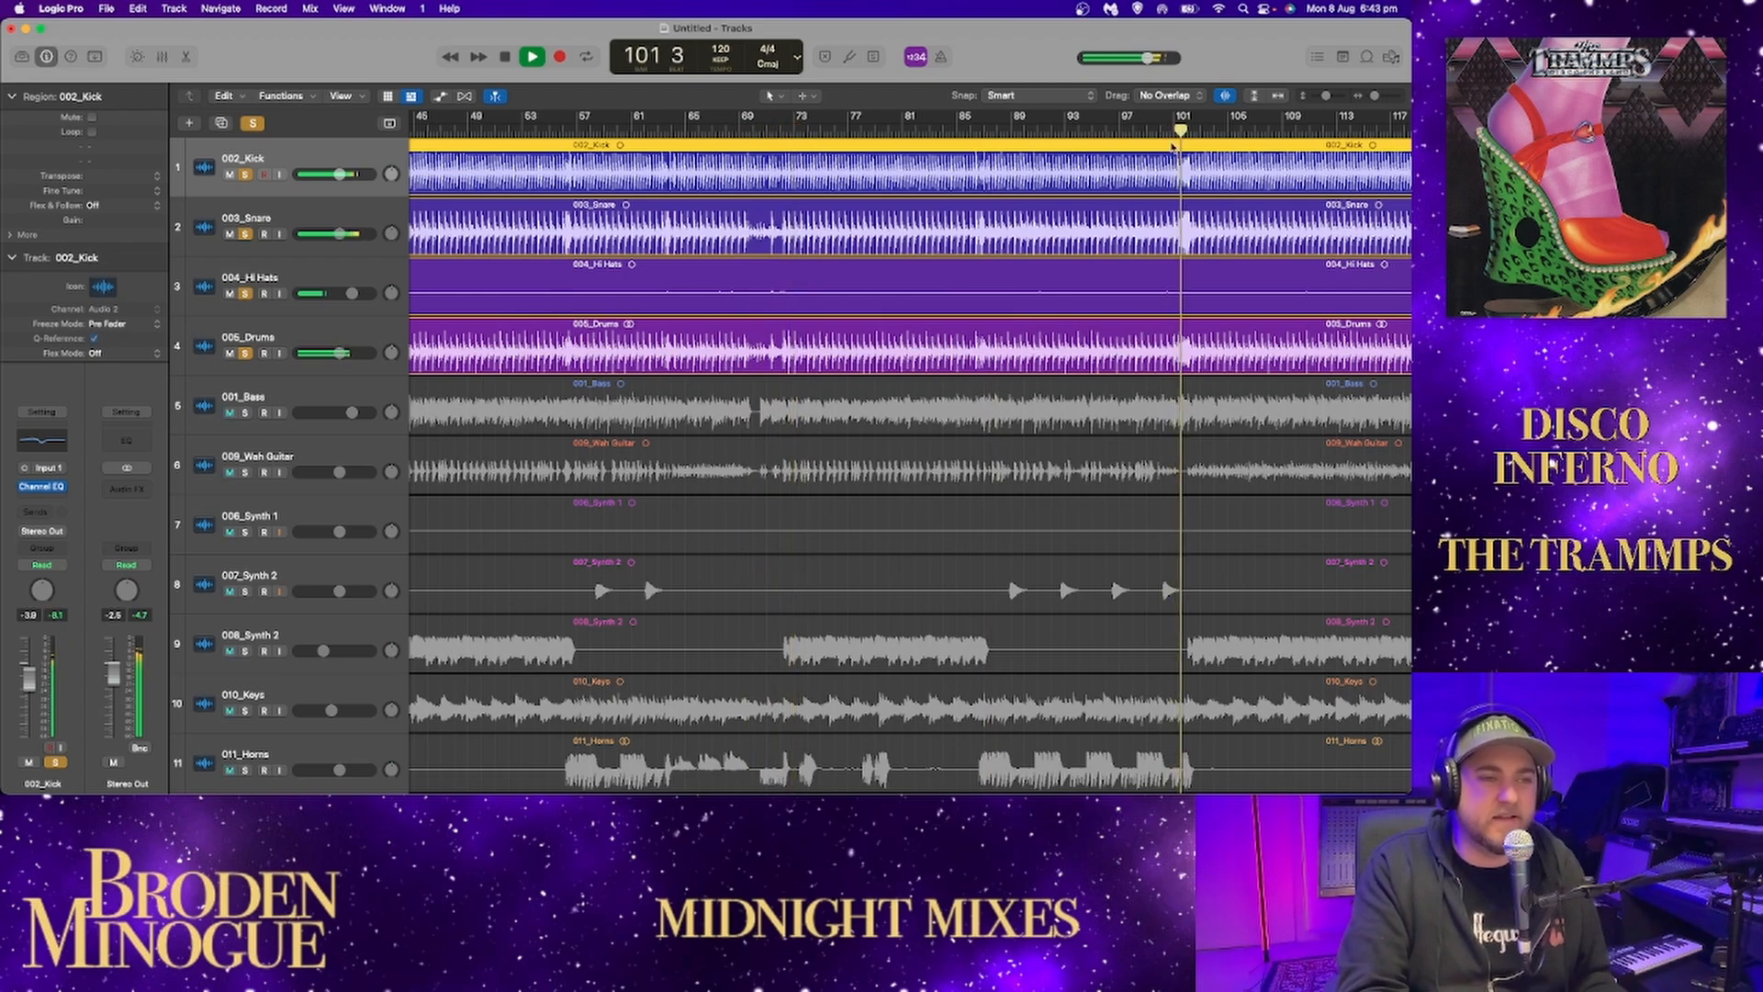
pyautogui.hscroll(15, 1174, 166)
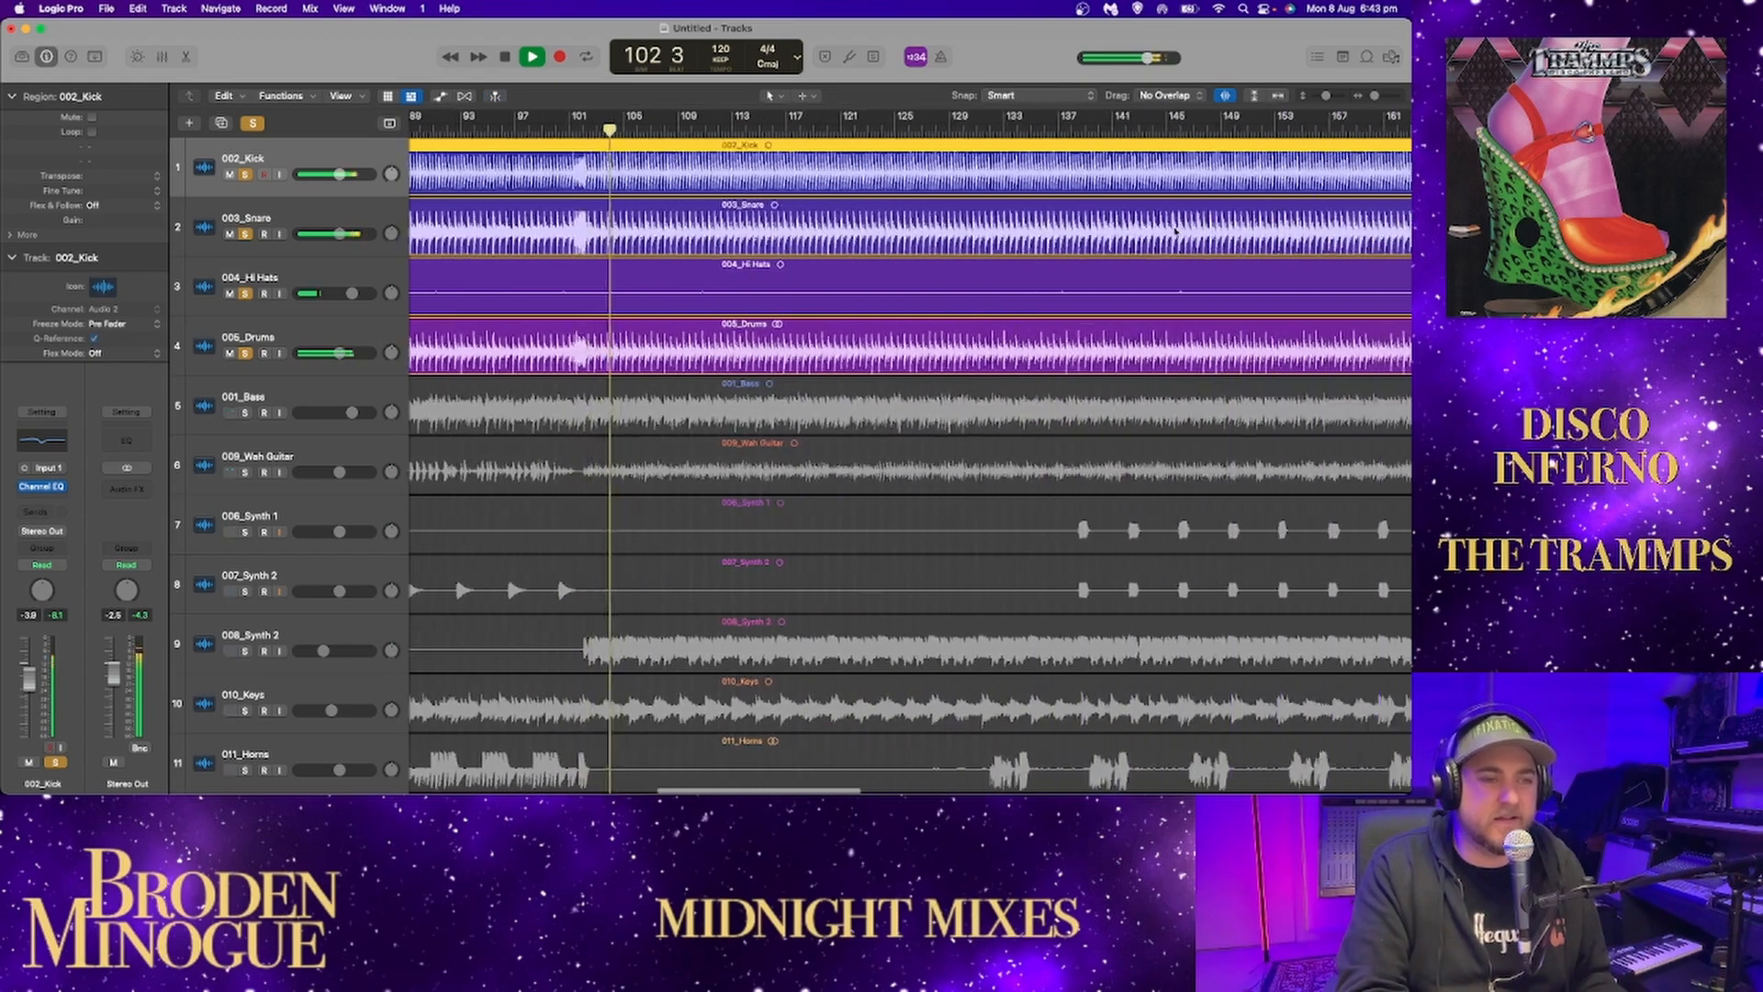
pyautogui.hscroll(20, 1175, 230)
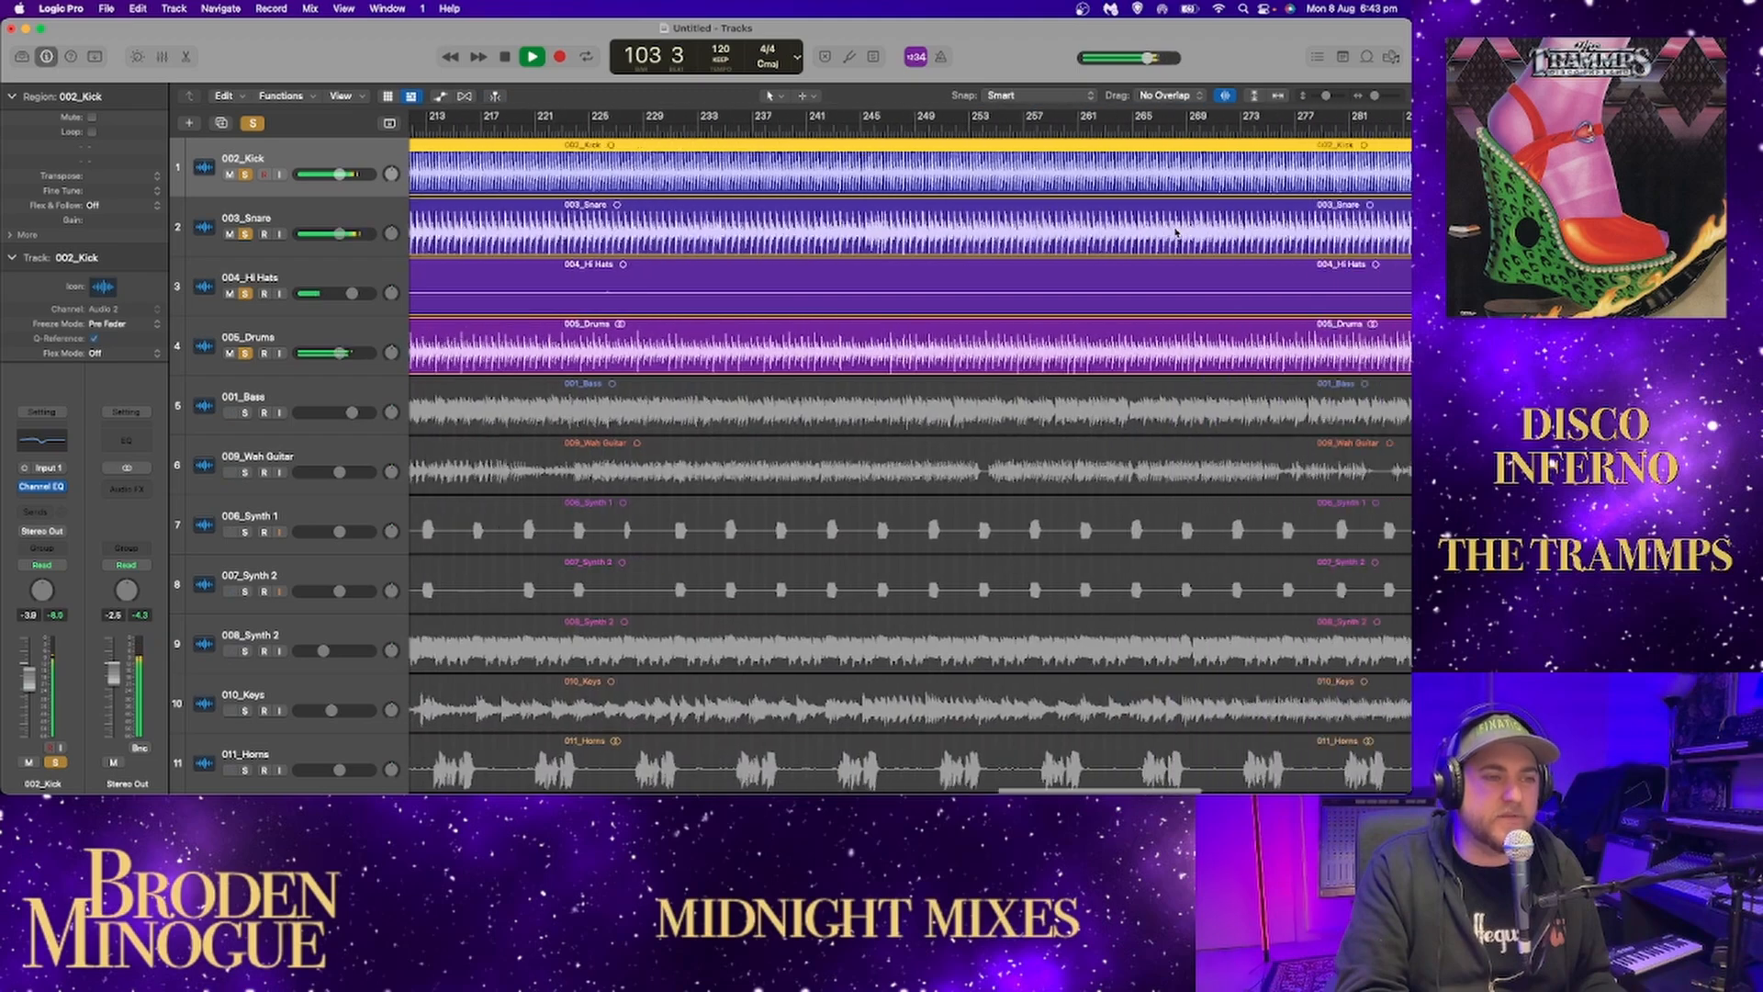
pyautogui.moveTo(1373, 96); pyautogui.dragTo(1367, 96)
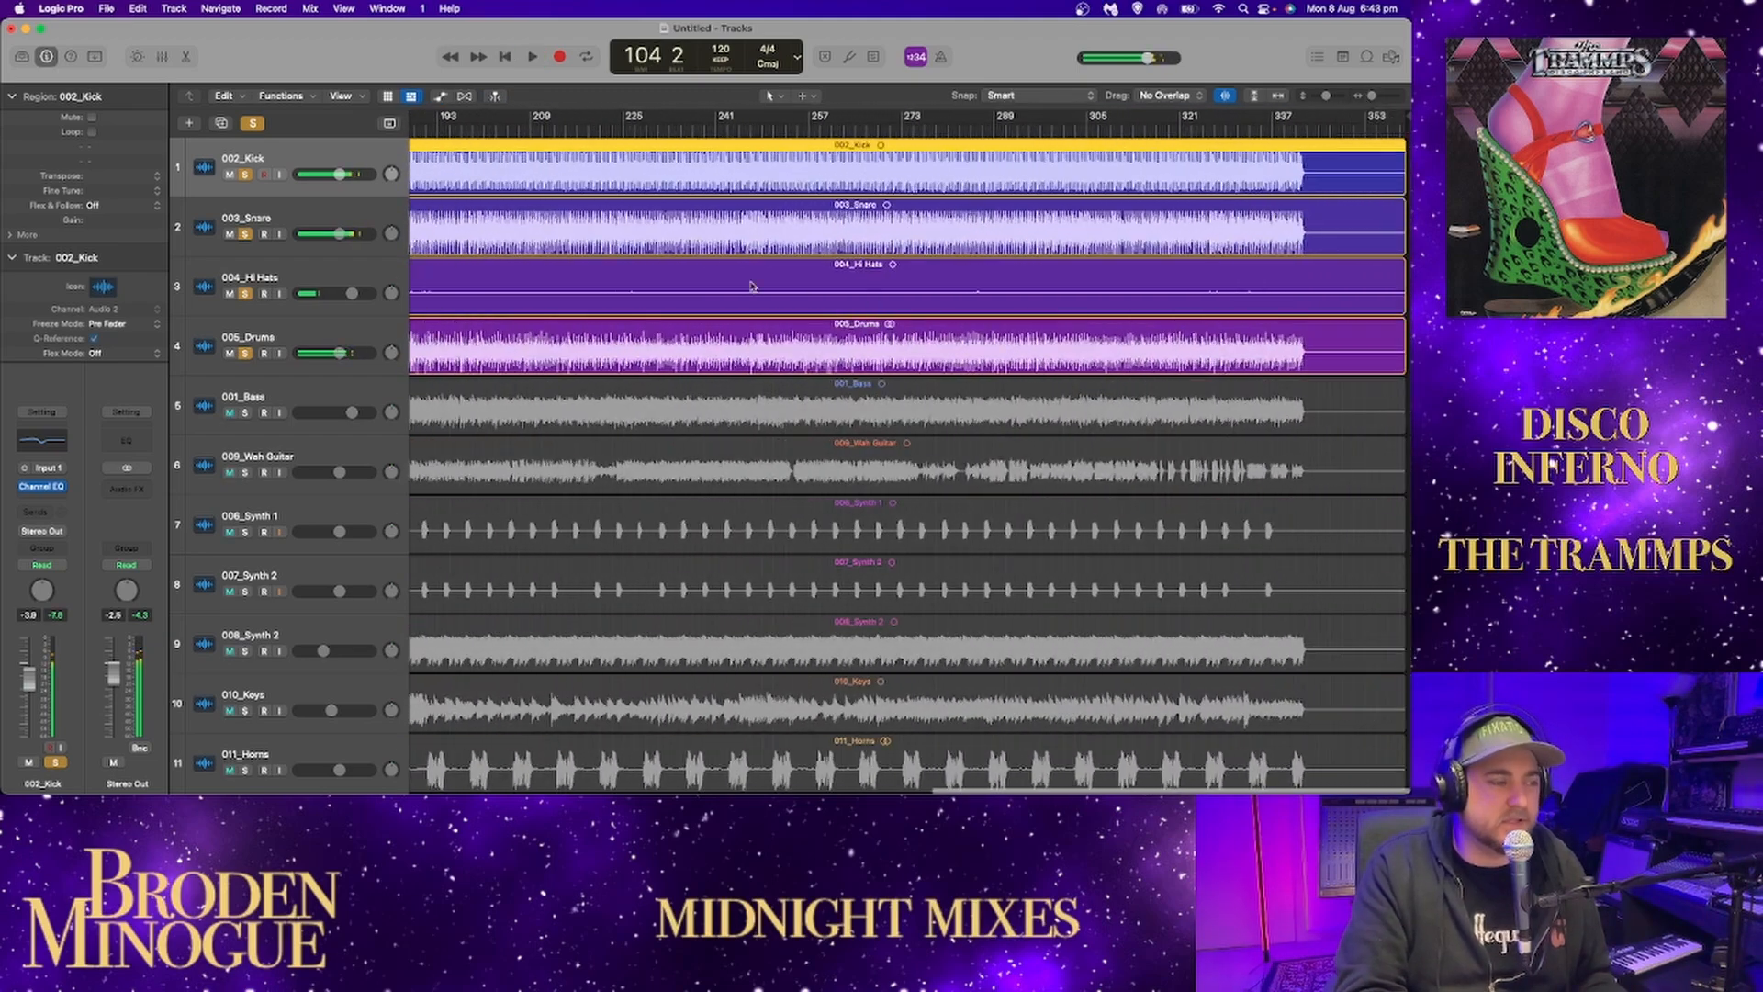
pyautogui.hscroll(-20, 805, 296)
# Clear all solos, solo 001_Bass and play it from near the song's start with waveform zoom turned off.
pyautogui.click(251, 124)
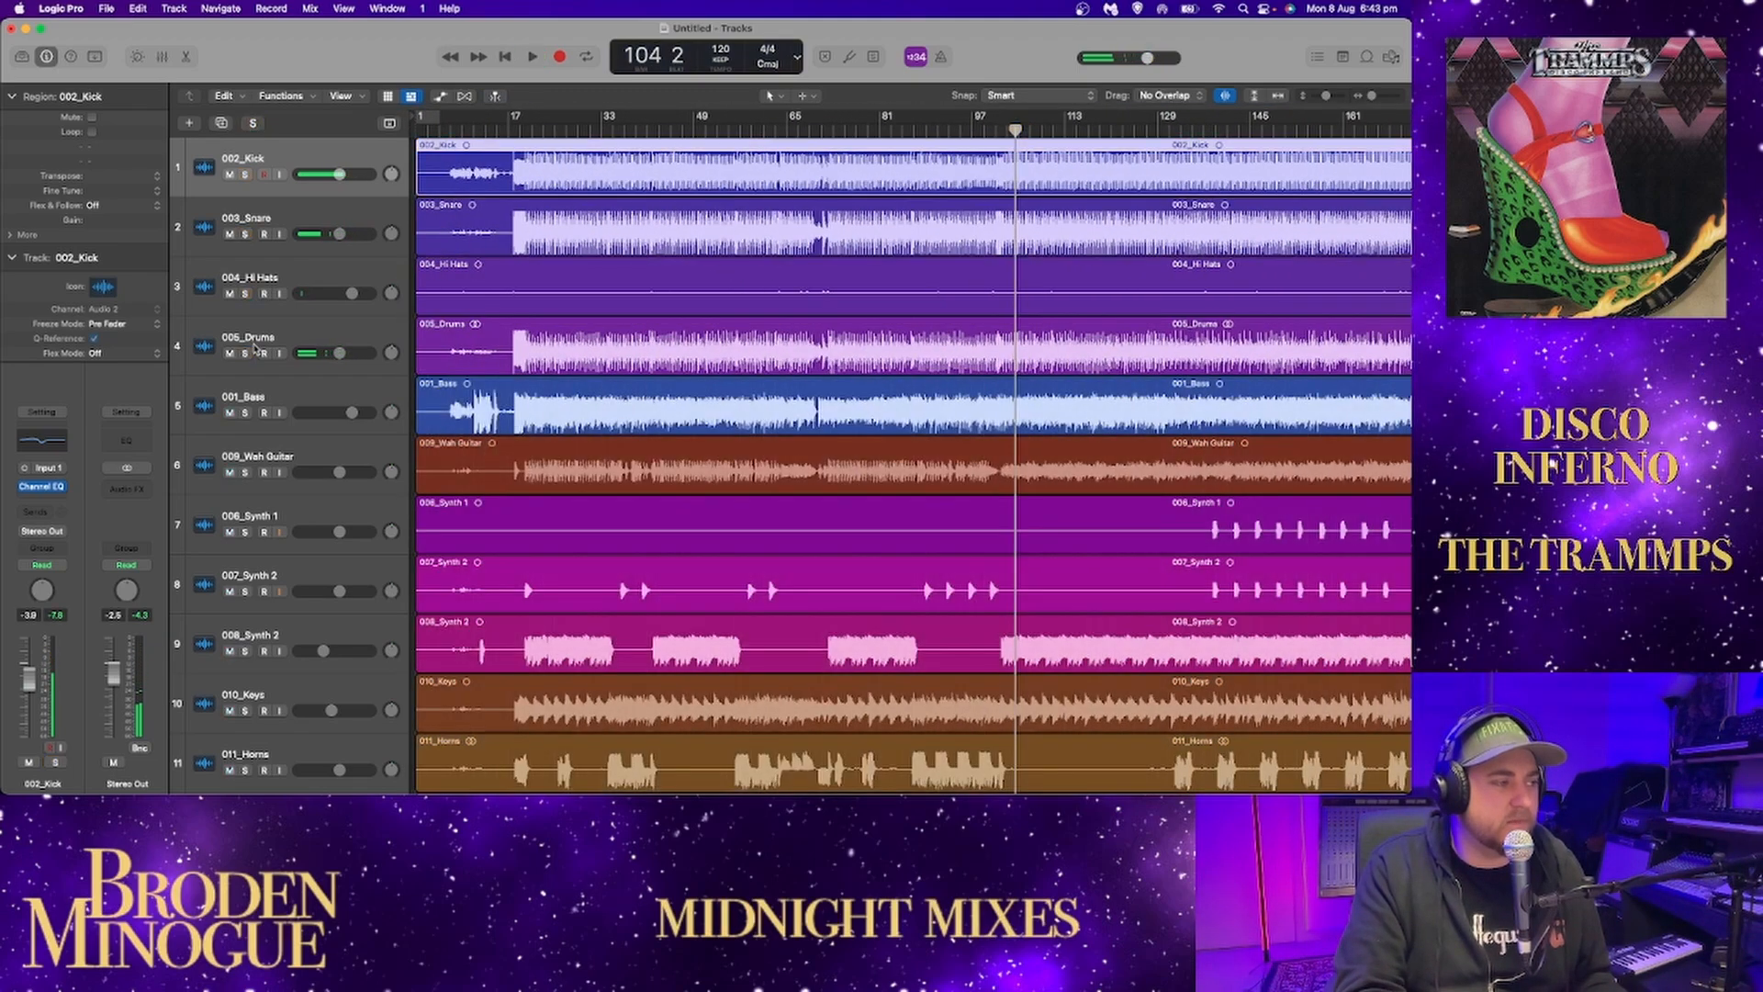
pyautogui.click(244, 412)
pyautogui.click(445, 130)
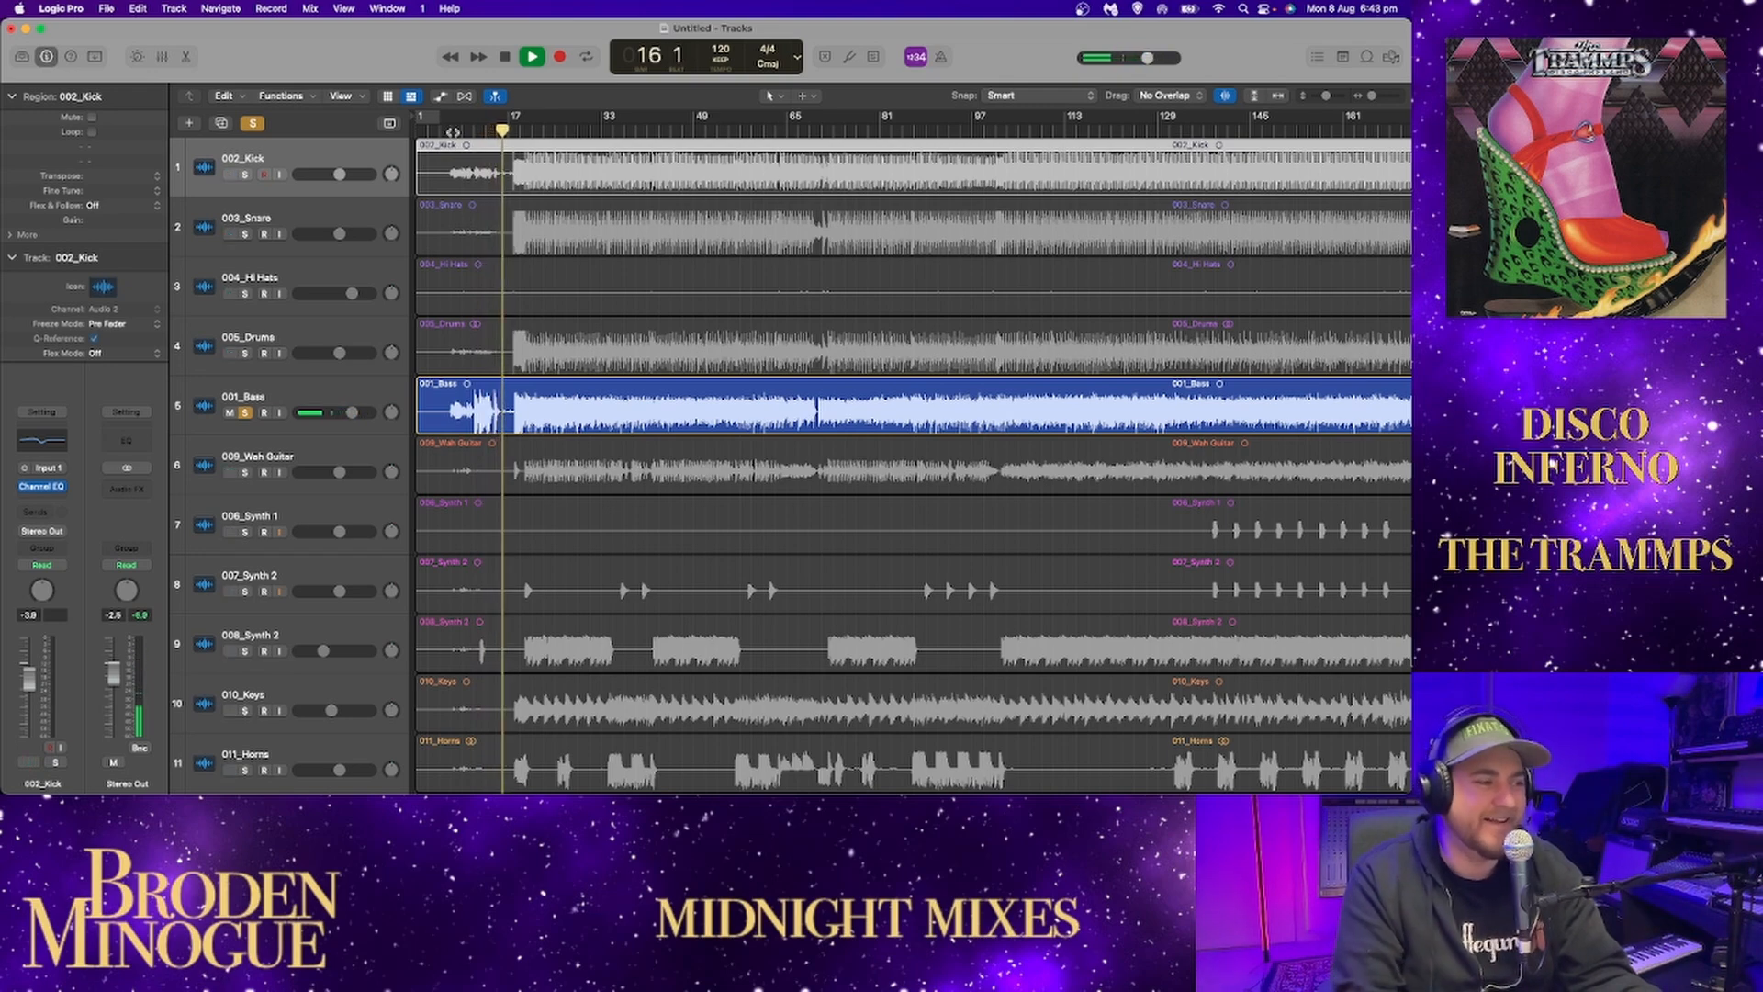
pyautogui.click(1224, 96)
pyautogui.press('space')
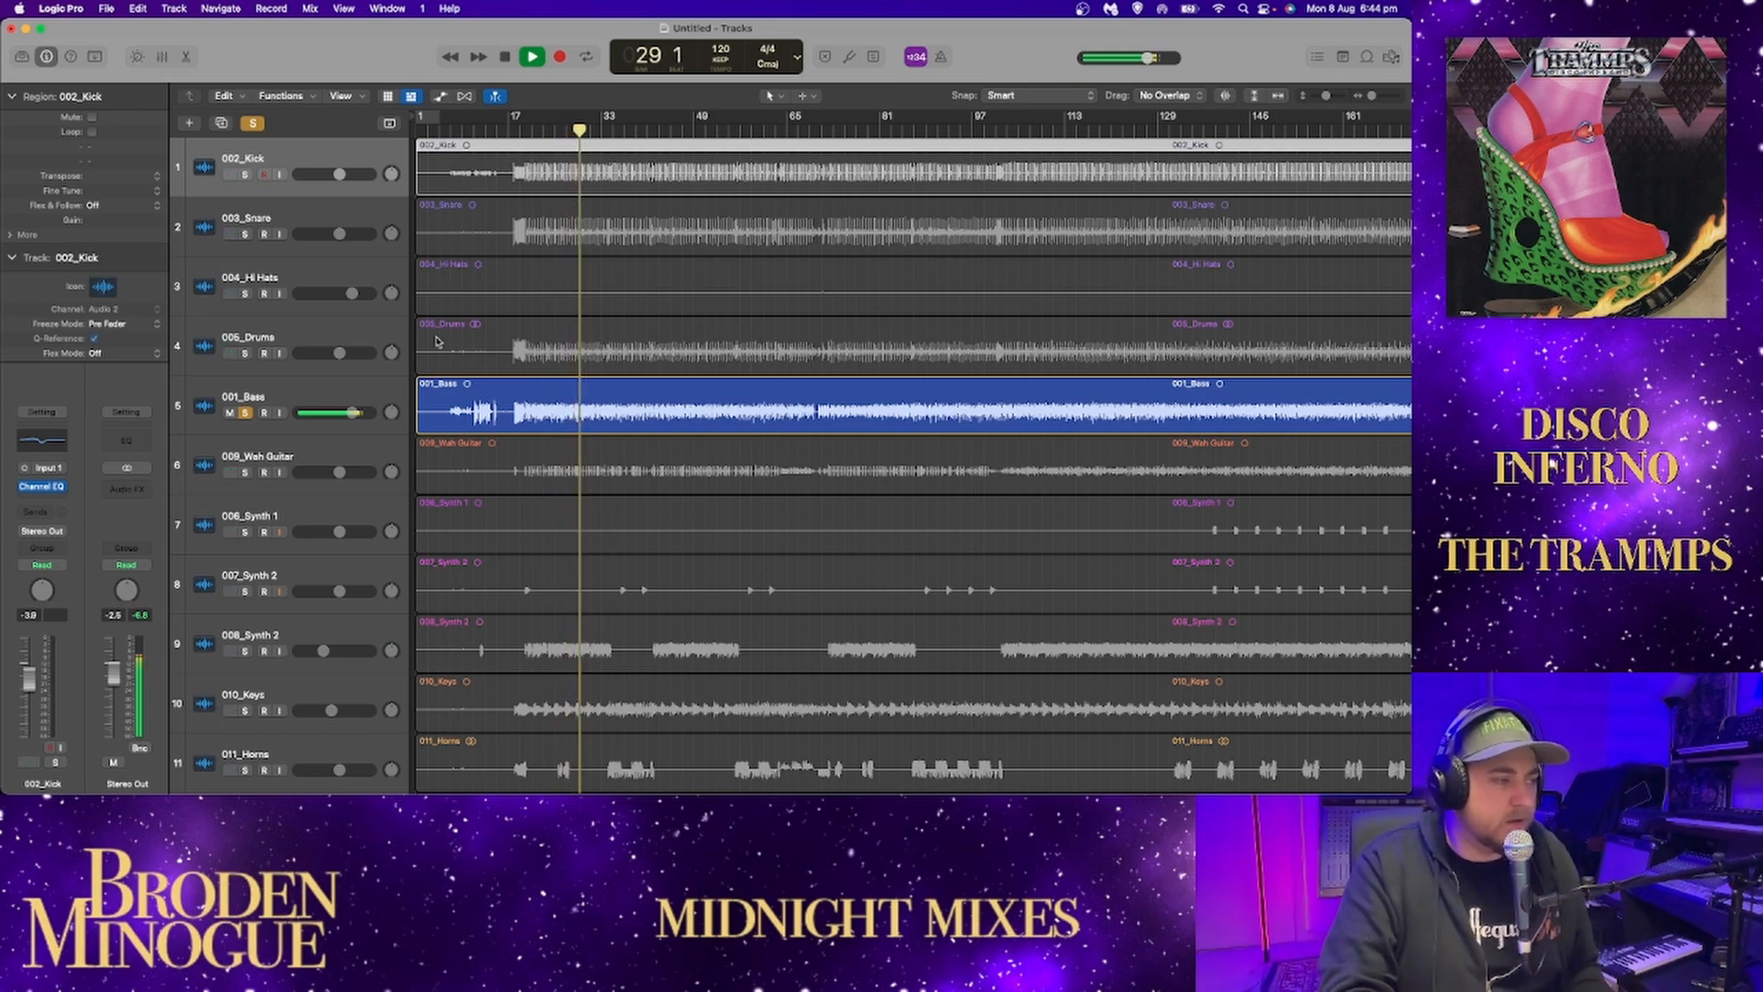
# Add a Channel EQ to 001_Bass and pause playback.
pyautogui.click(377, 384)
pyautogui.click(42, 440)
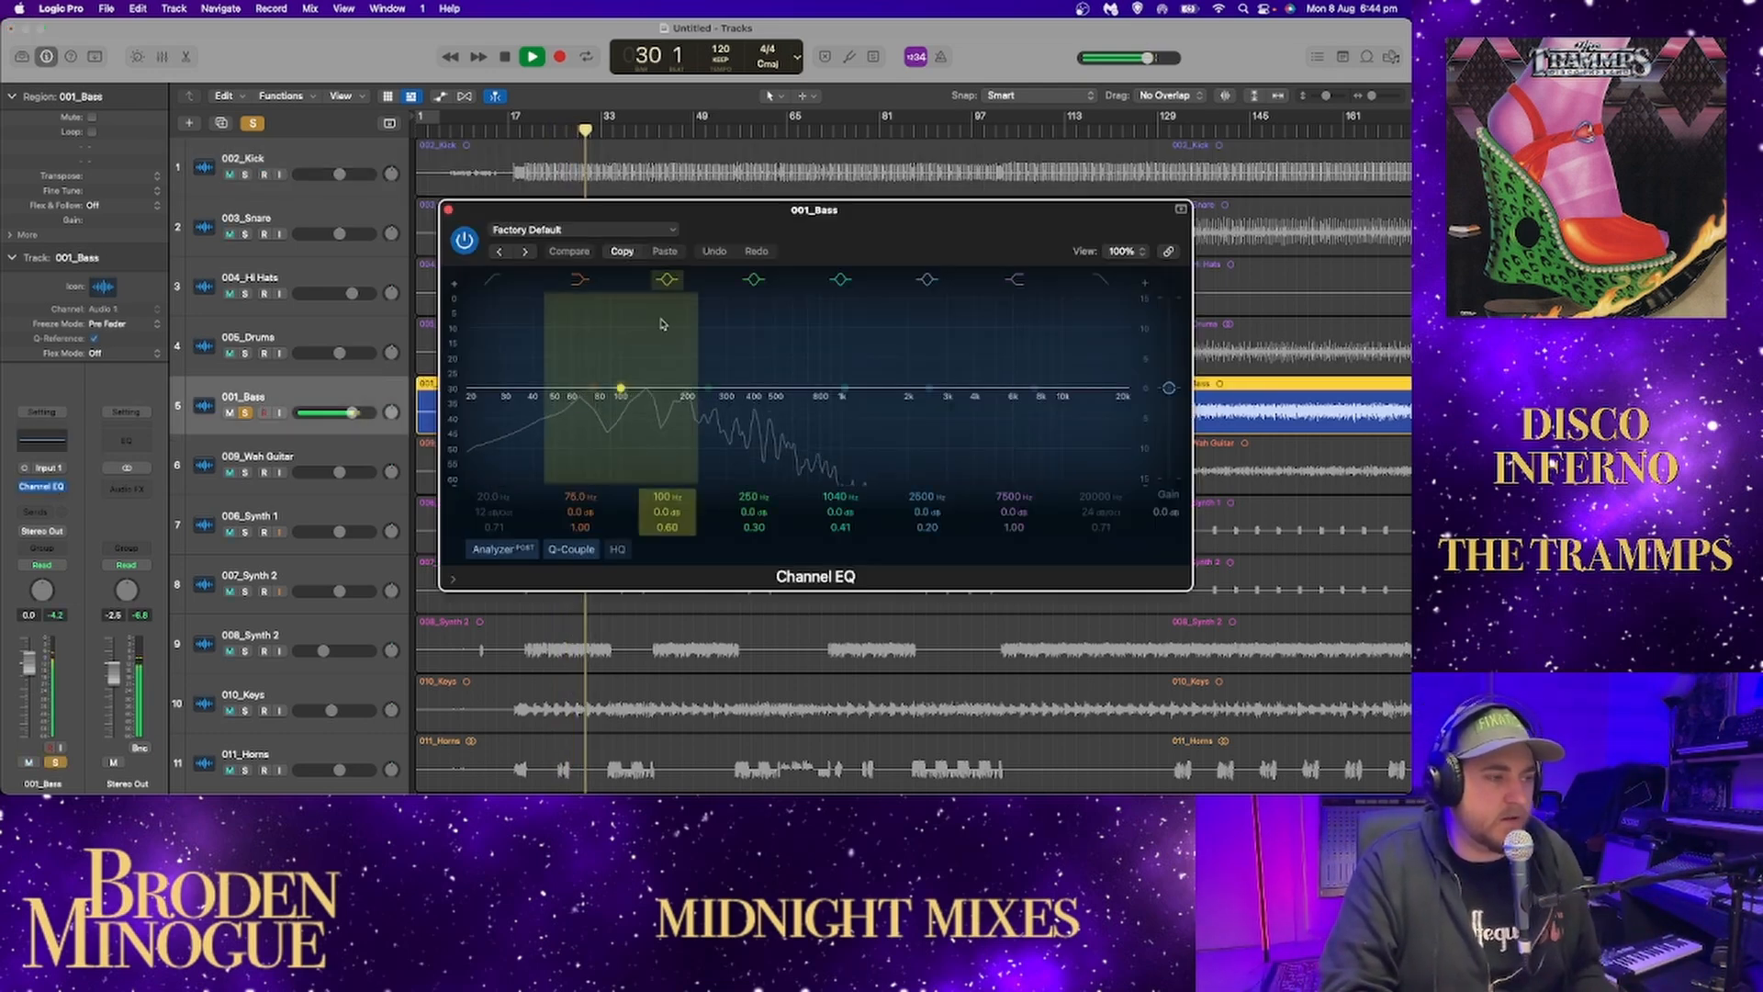
pyautogui.press('space')
pyautogui.moveTo(853, 241); pyautogui.dragTo(756, 201)
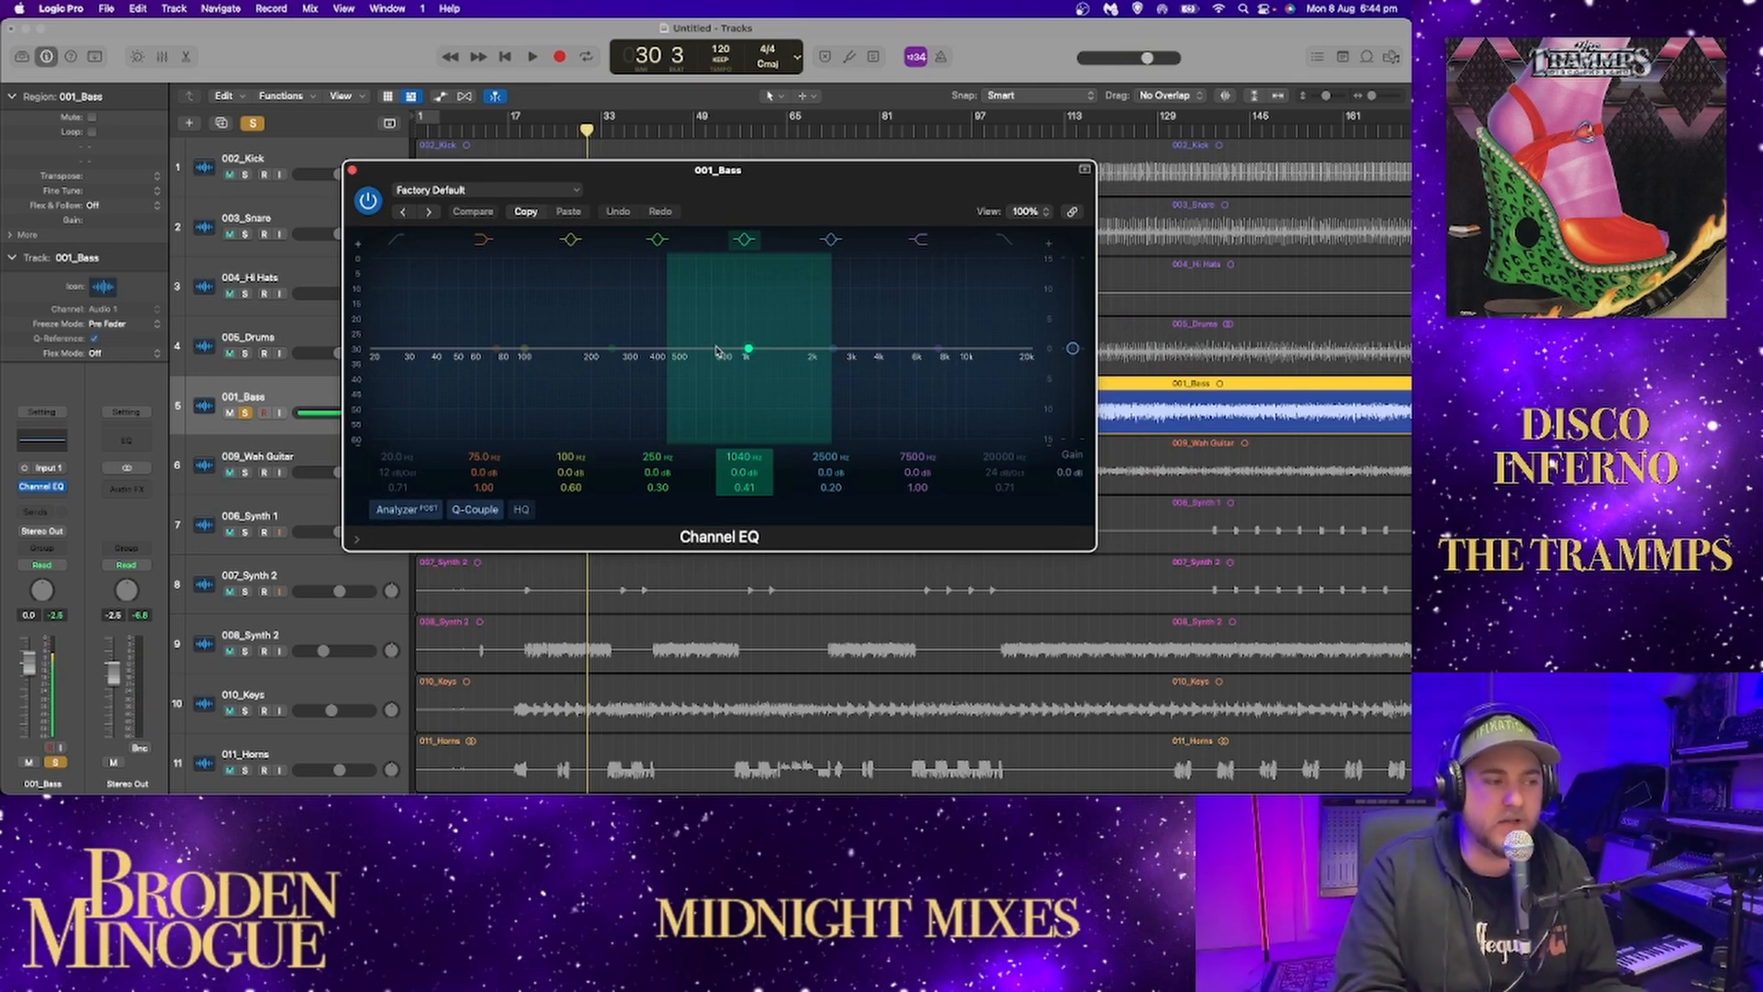
# In the bass EQ, sweep the 250 Hz band with an 11.4 dB boost at 366 Hz and try a 17.9 dB cut at 376 Hz.
pyautogui.press('space')
pyautogui.click(612, 349)
pyautogui.moveTo(612, 349); pyautogui.dragTo(649, 278)
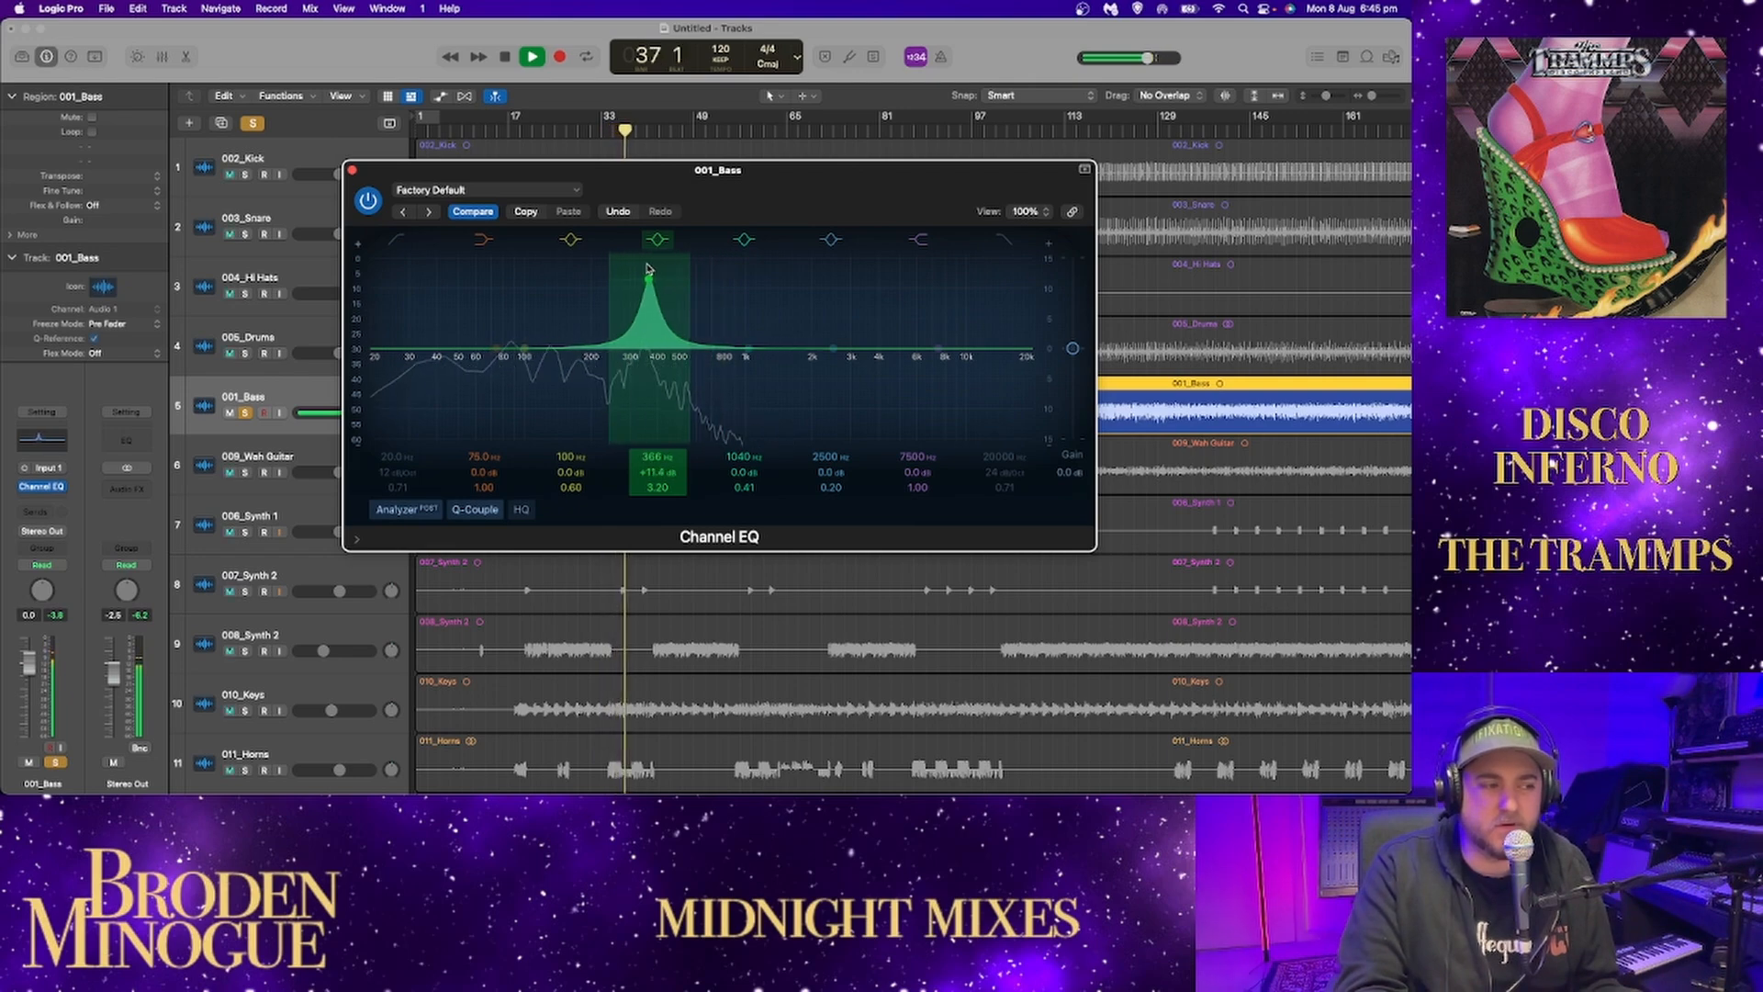
pyautogui.moveTo(650, 281); pyautogui.dragTo(653, 501)
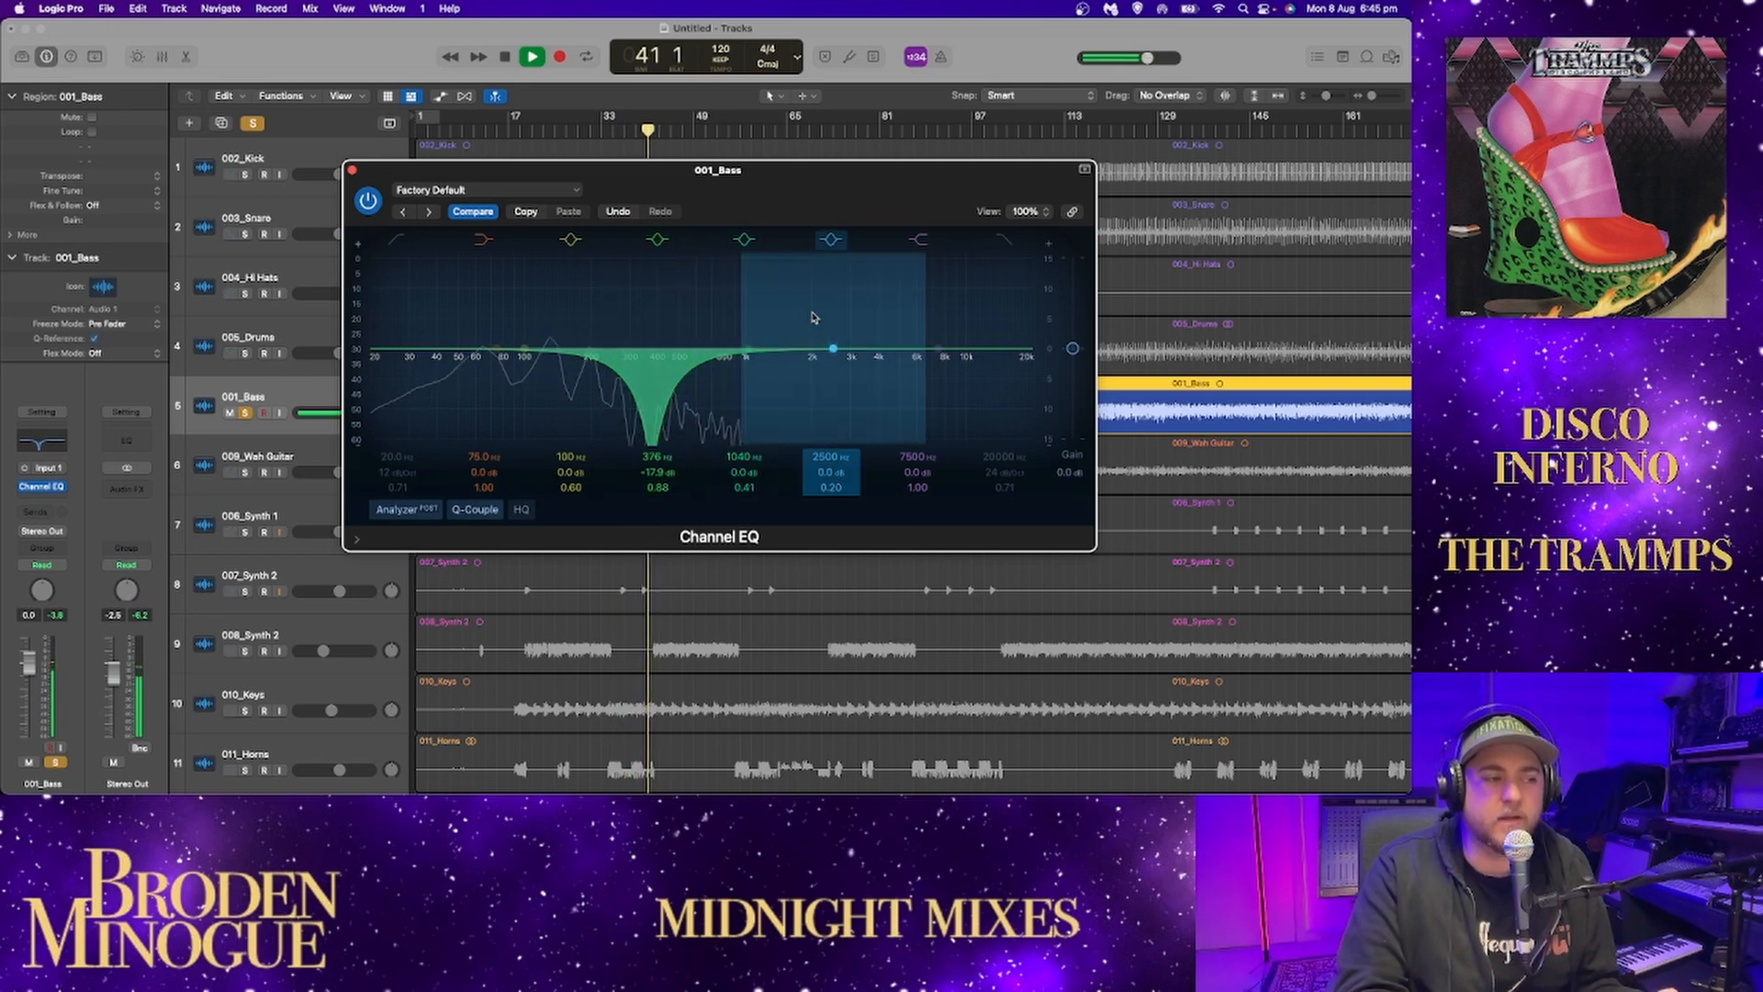
pyautogui.press('space')
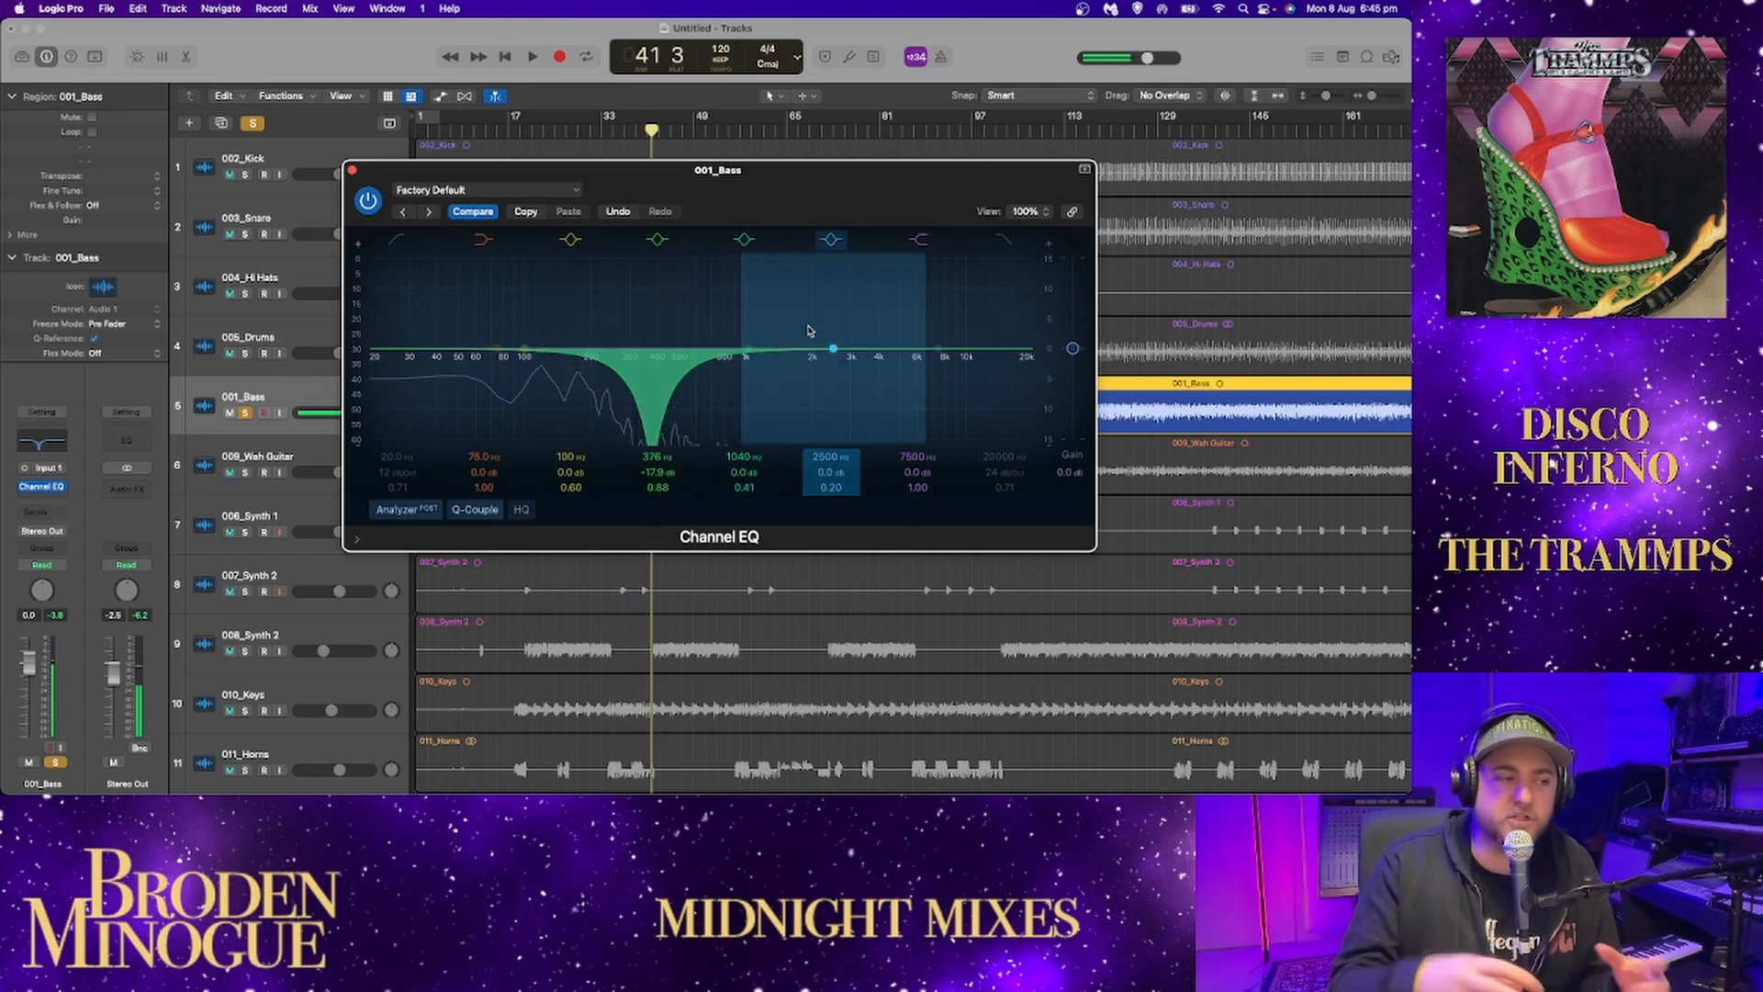
pyautogui.press('space')
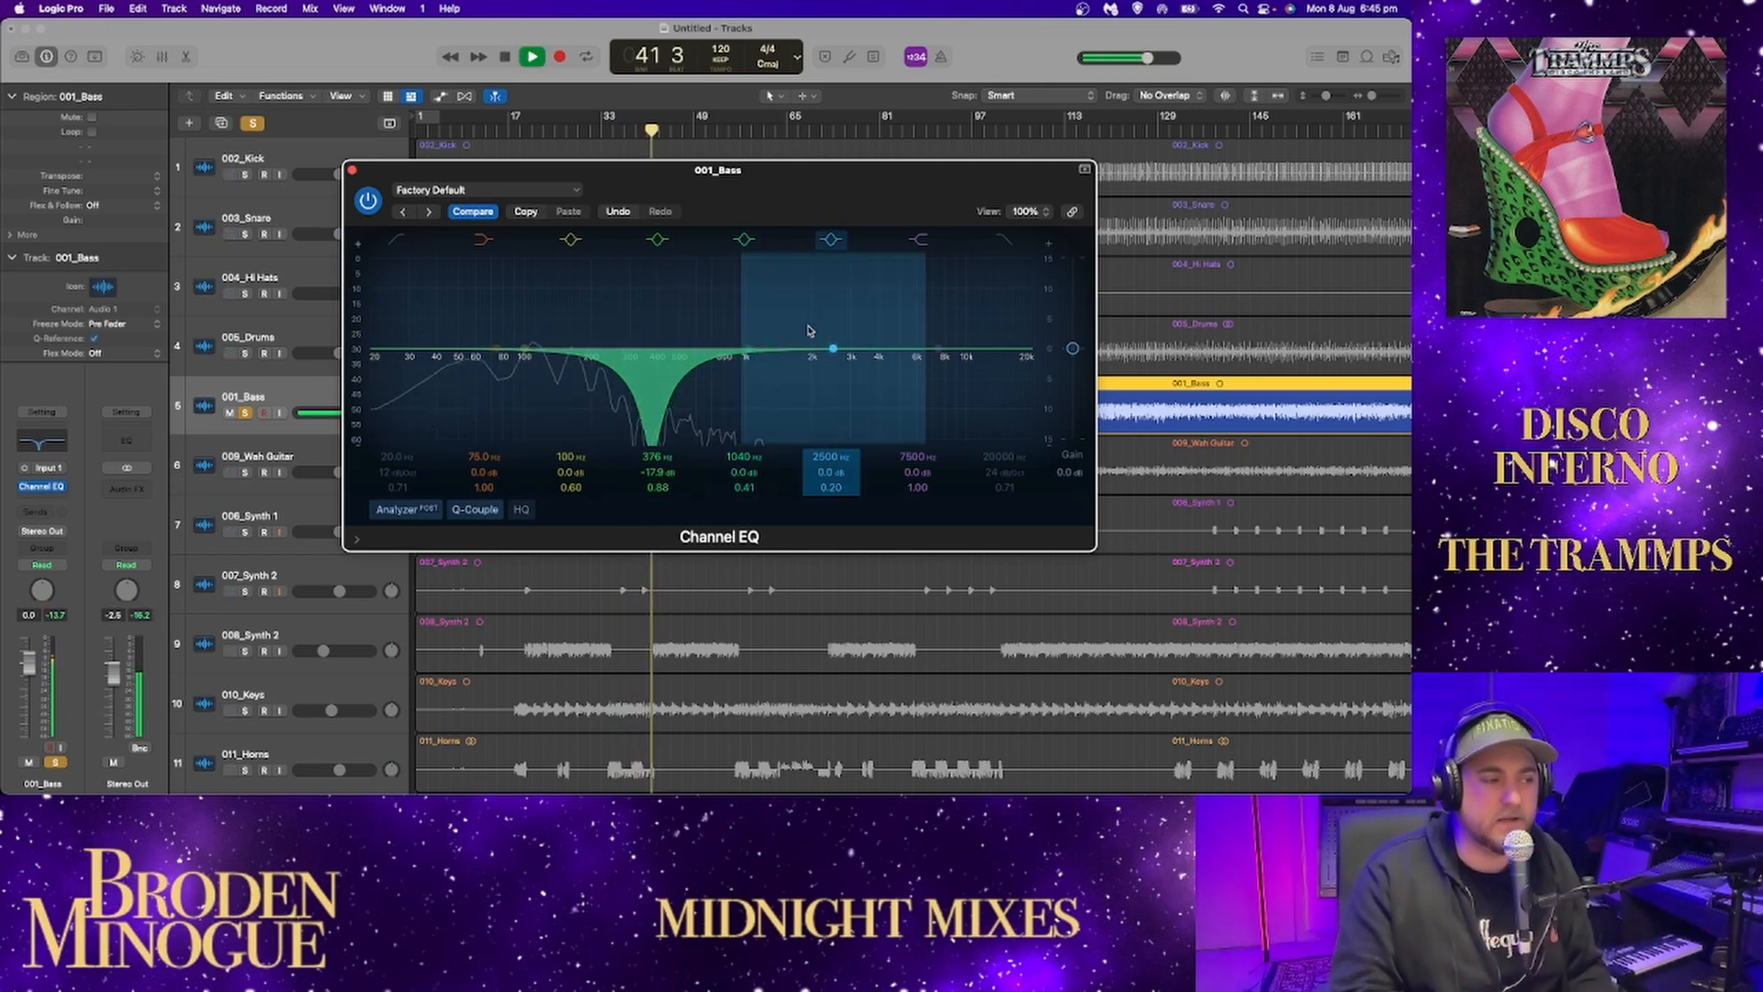
# Flatten the bass EQ's cut and move that band to 424 Hz at +0.1 dB.
pyautogui.keyDown('alt'); pyautogui.click(651, 473); pyautogui.keyUp('alt')
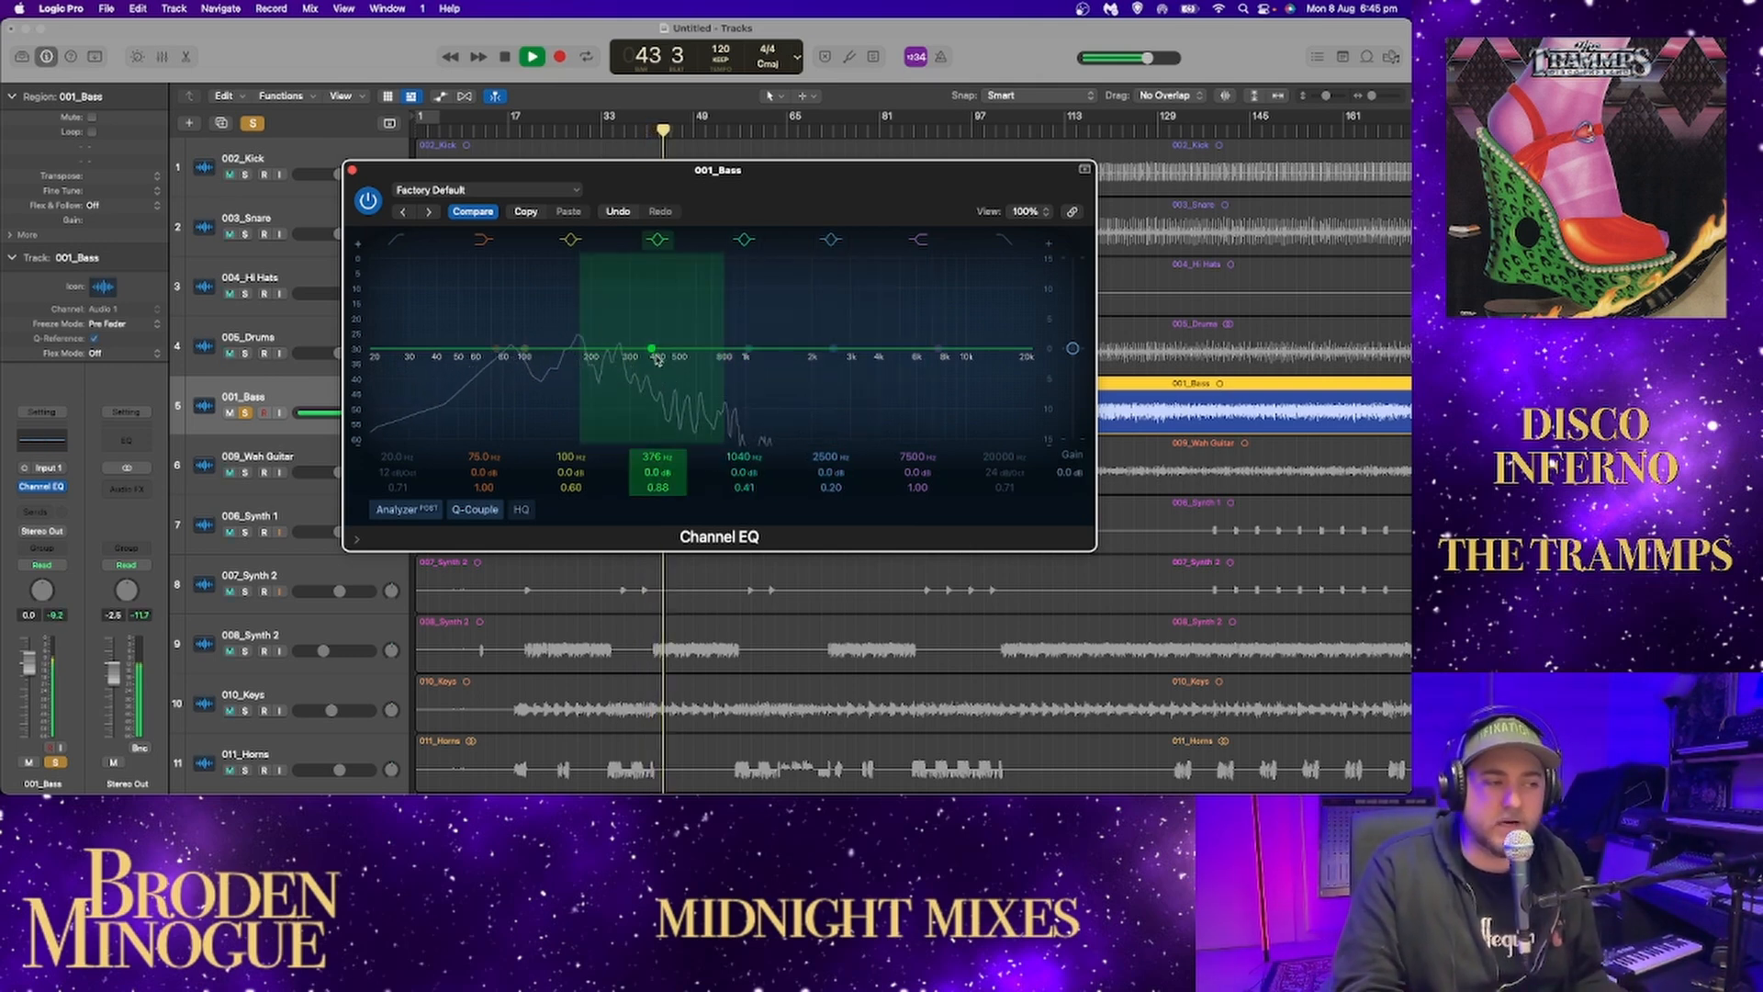
pyautogui.moveTo(651, 349)
pyautogui.mouseDown()
pyautogui.moveTo(670, 266)
pyautogui.moveTo(643, 276)
pyautogui.moveTo(634, 394)
pyautogui.moveTo(626, 280)
pyautogui.moveTo(663, 349)
pyautogui.mouseUp()
pyautogui.press('space')
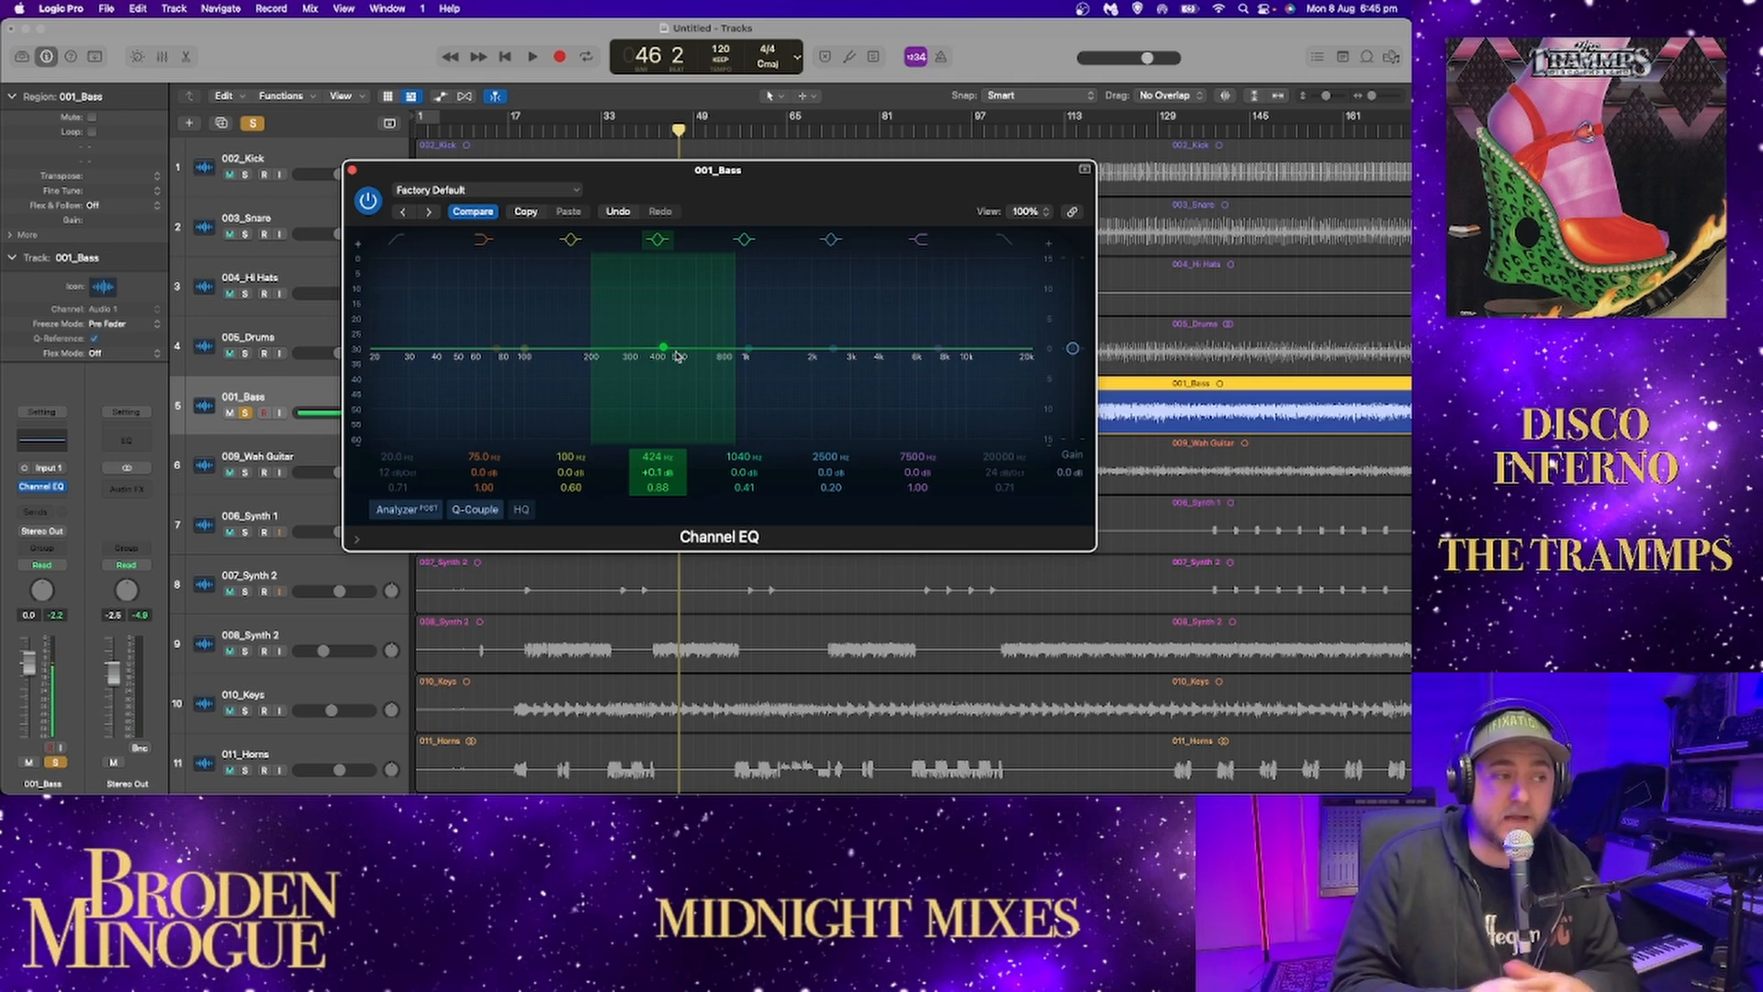
# Try a 10.7 dB cut at 400 Hz on the bass with a 6.9 dB low-shelf boost at 183 Hz.
pyautogui.press('space')
pyautogui.moveTo(664, 349); pyautogui.dragTo(661, 428)
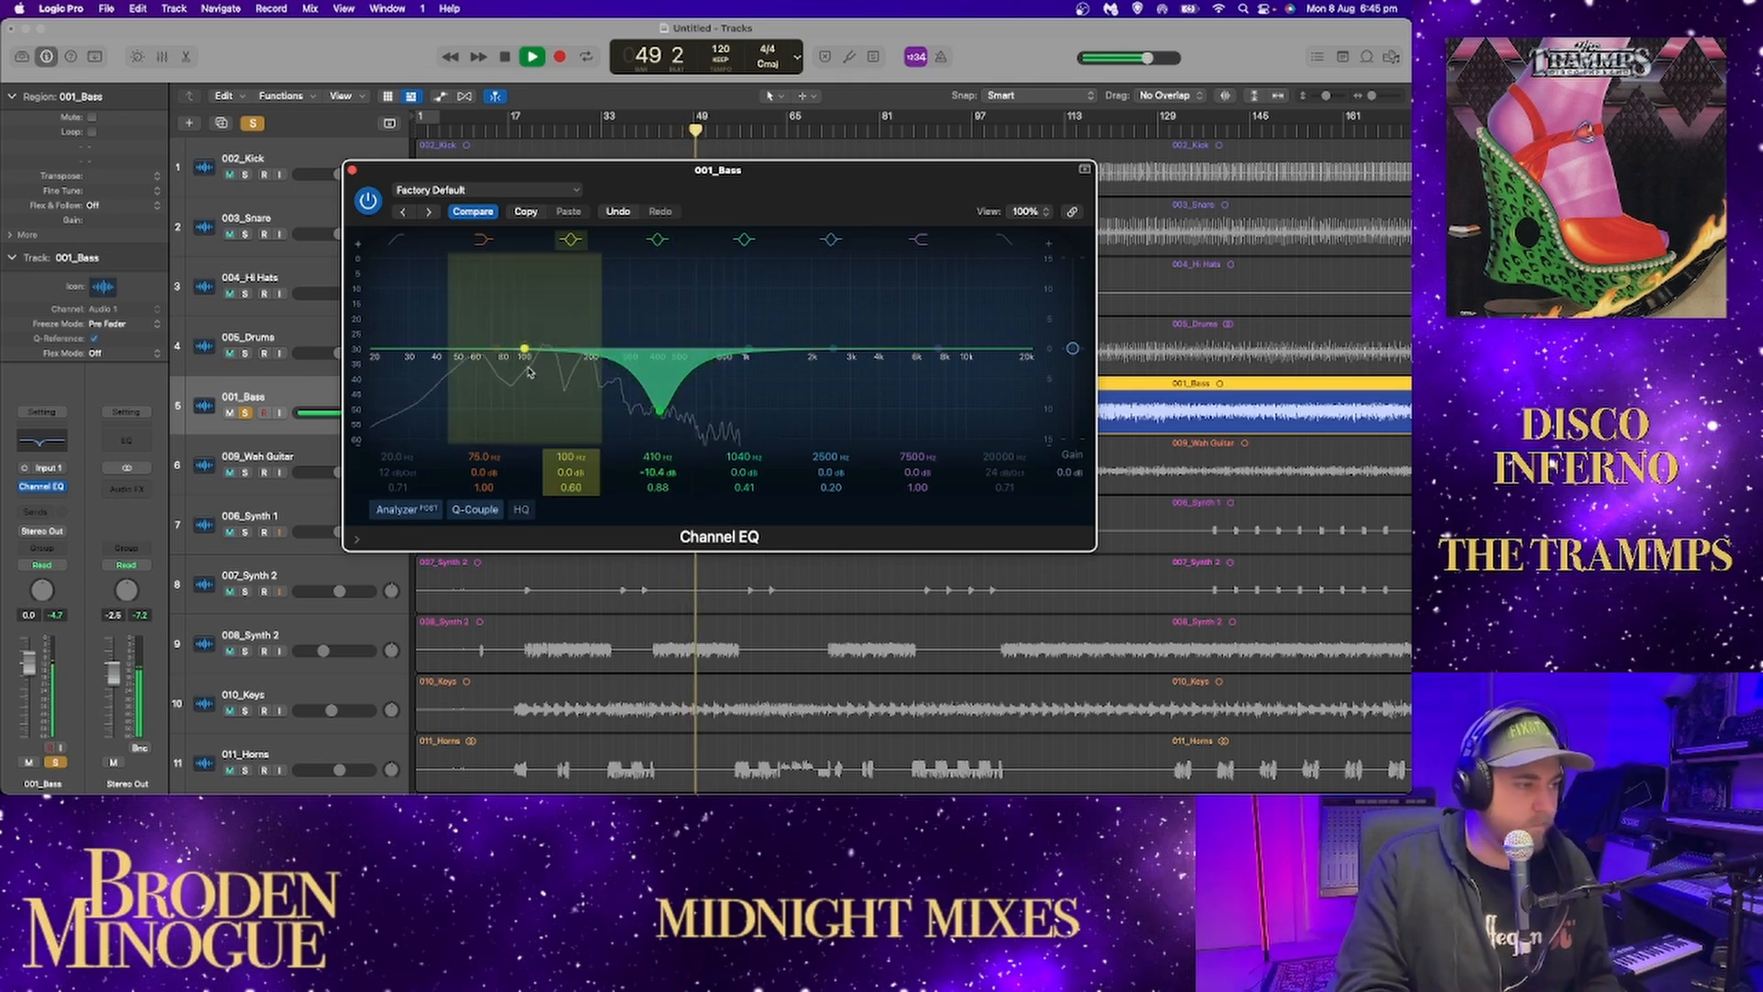
pyautogui.moveTo(496, 349); pyautogui.dragTo(599, 326)
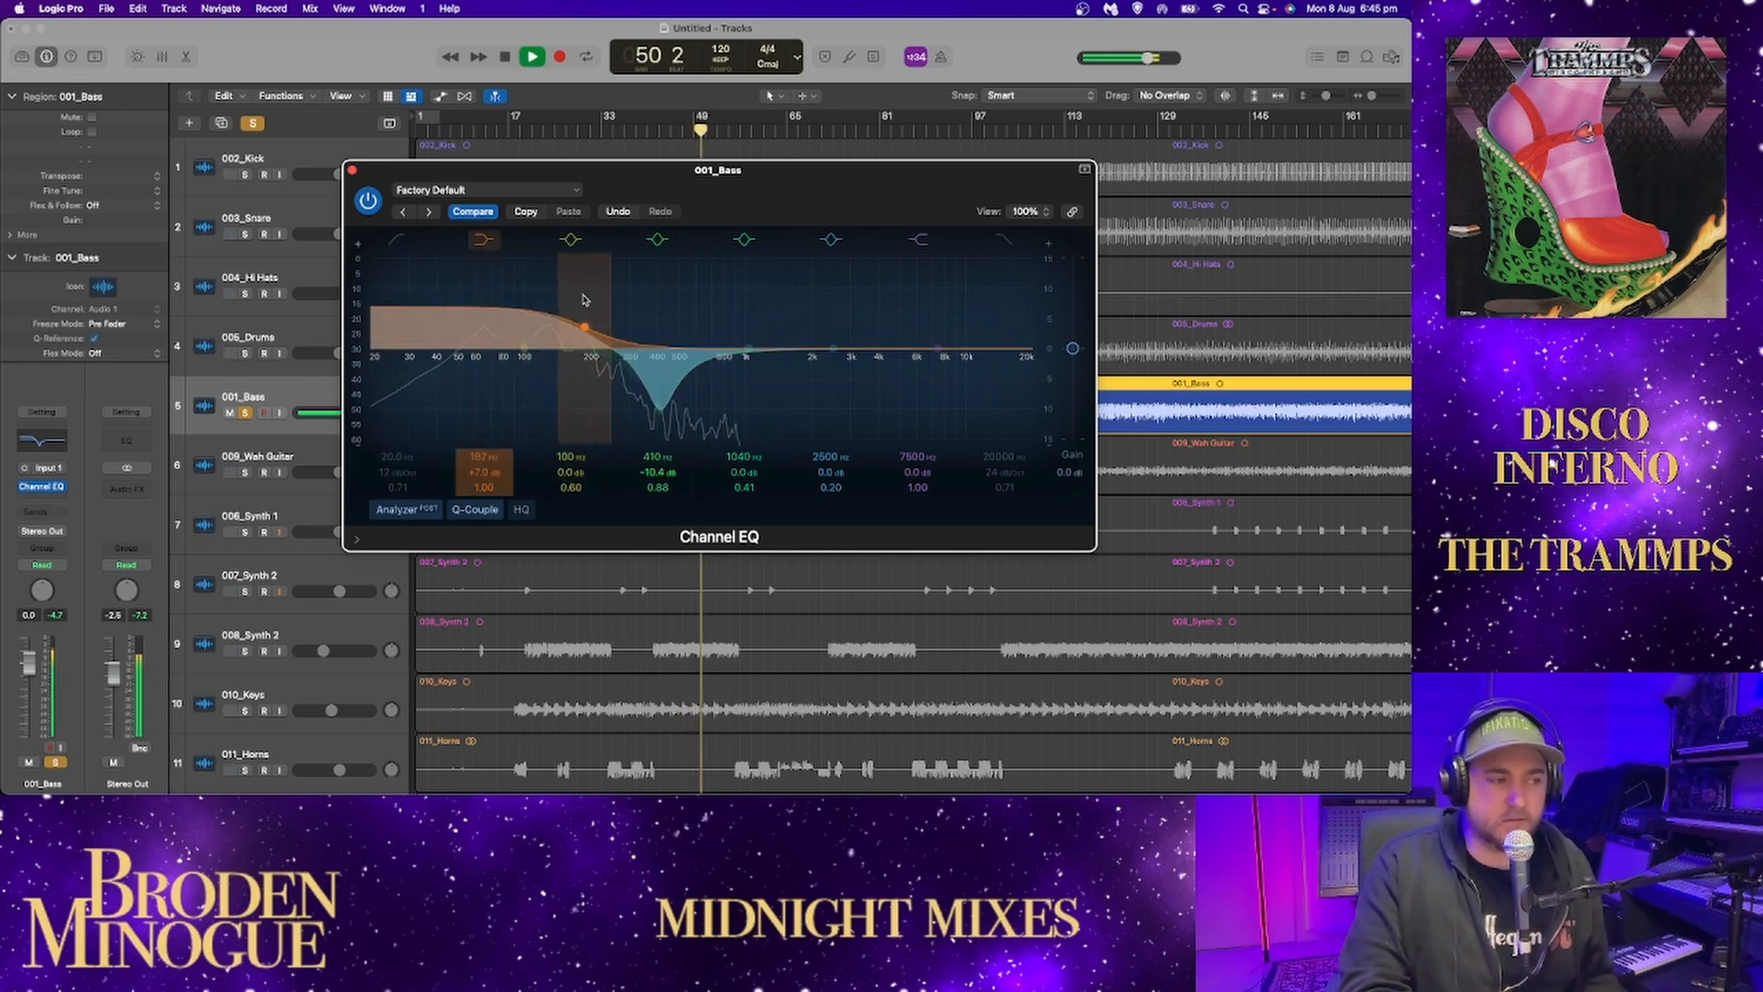
pyautogui.moveTo(659, 412); pyautogui.dragTo(656, 418)
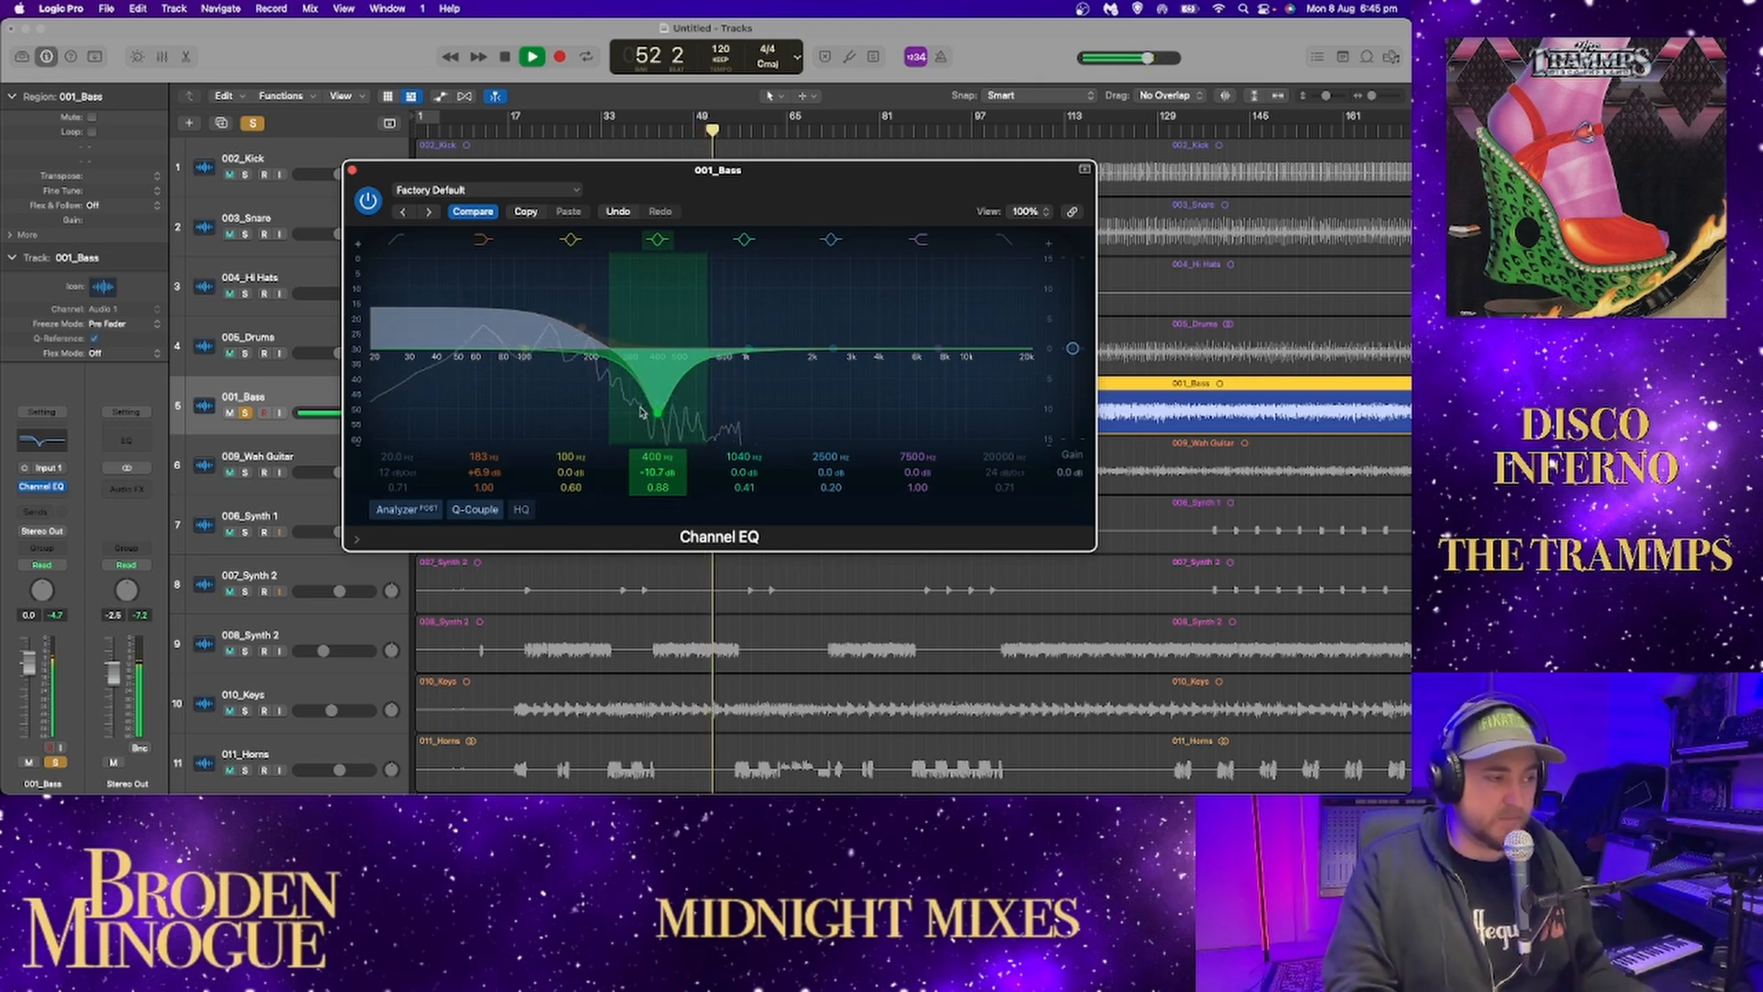
# Reset the bass EQ's low shelf and 400 Hz cut to their defaults and replay the flat bass.
pyautogui.keyDown('alt'); pyautogui.click(586, 339); pyautogui.keyUp('alt')
pyautogui.keyDown('alt'); pyautogui.click(656, 414); pyautogui.keyUp('alt')
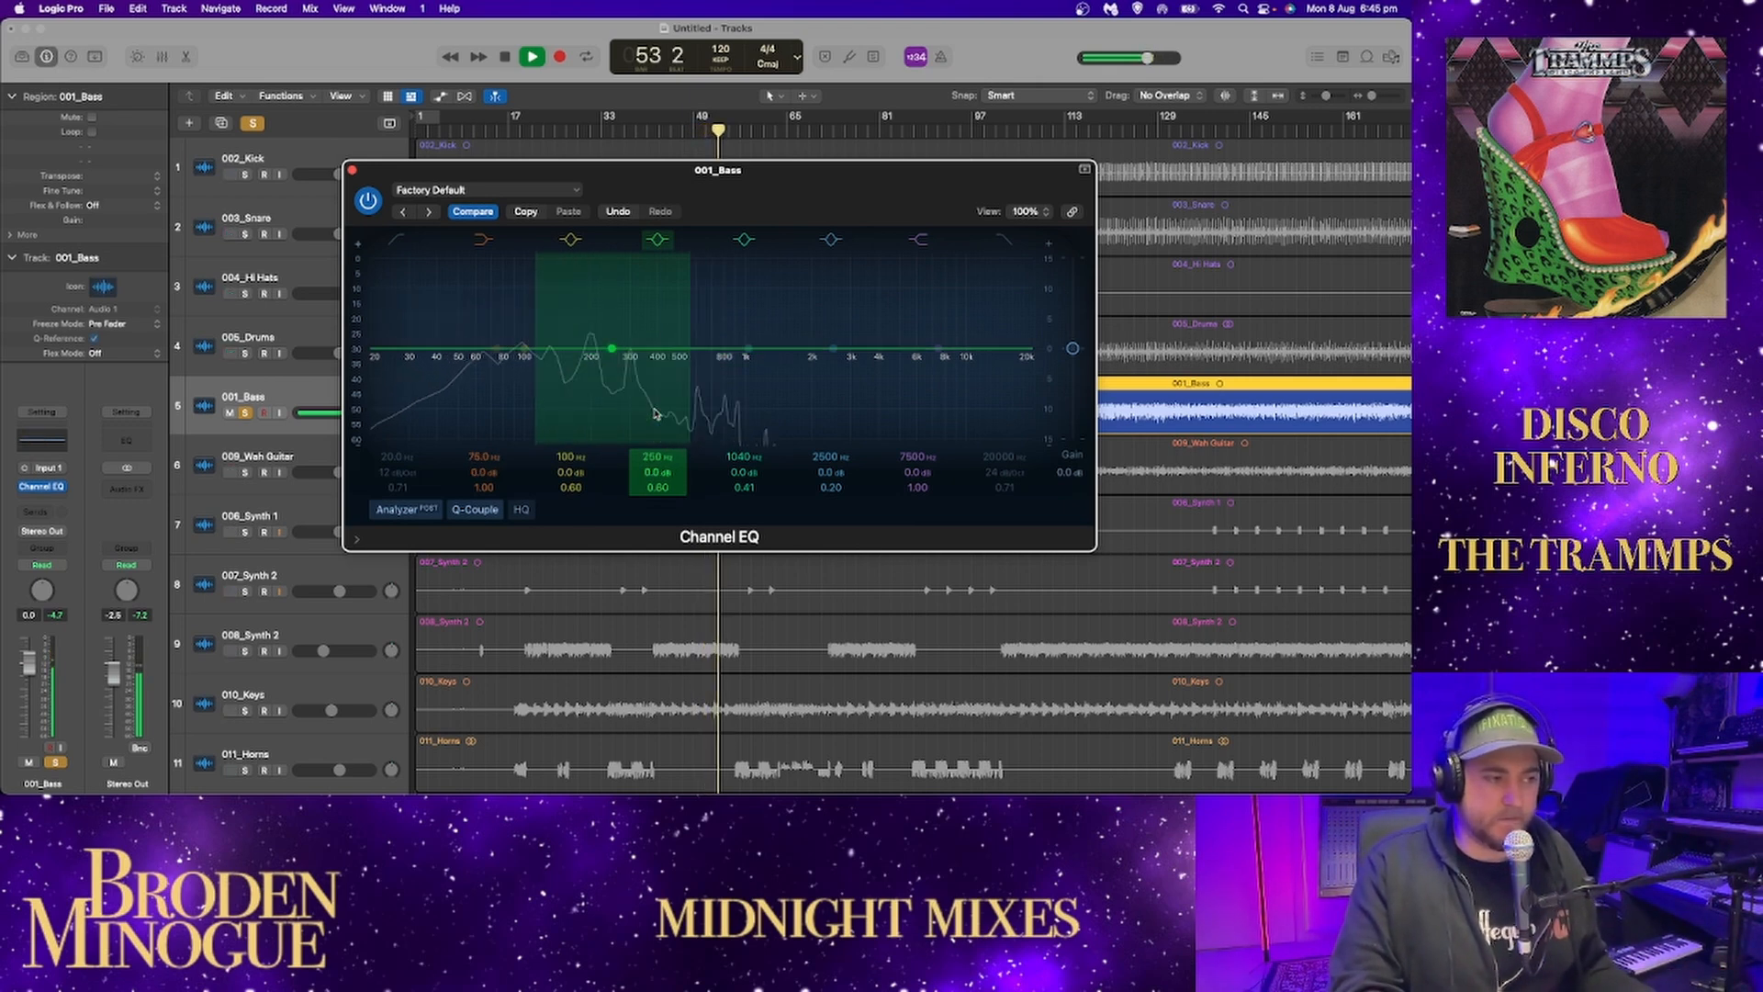
pyautogui.press('space')
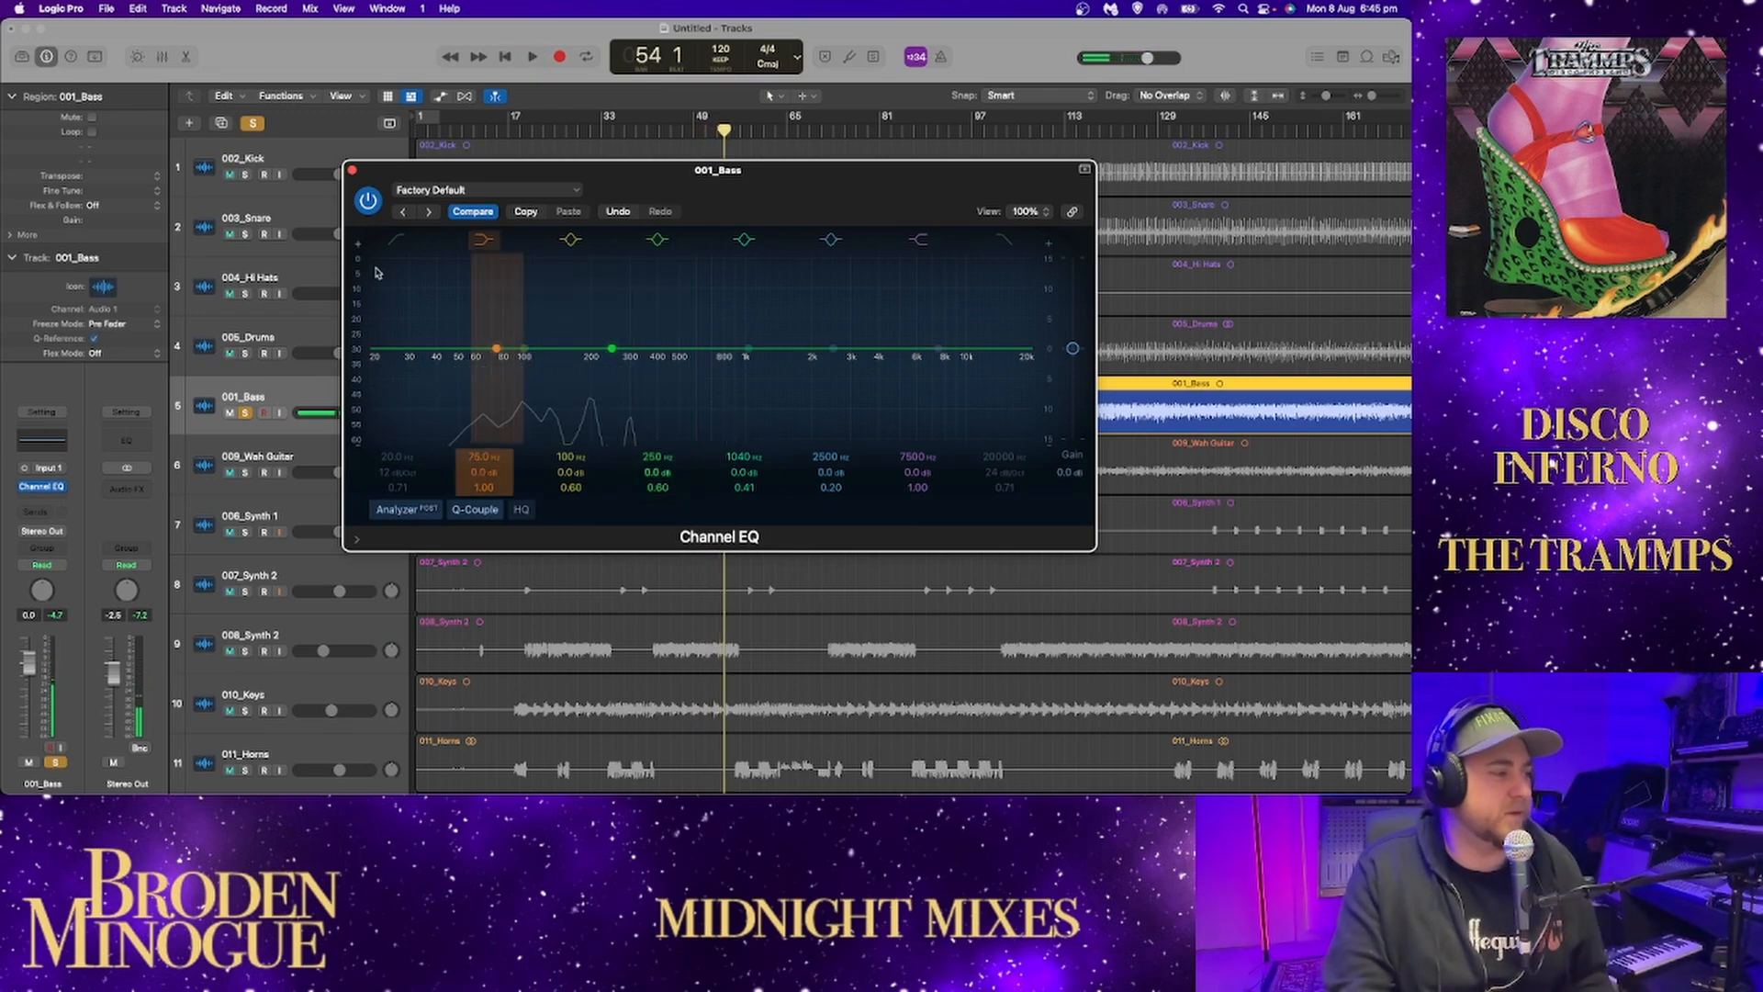
pyautogui.press('space')
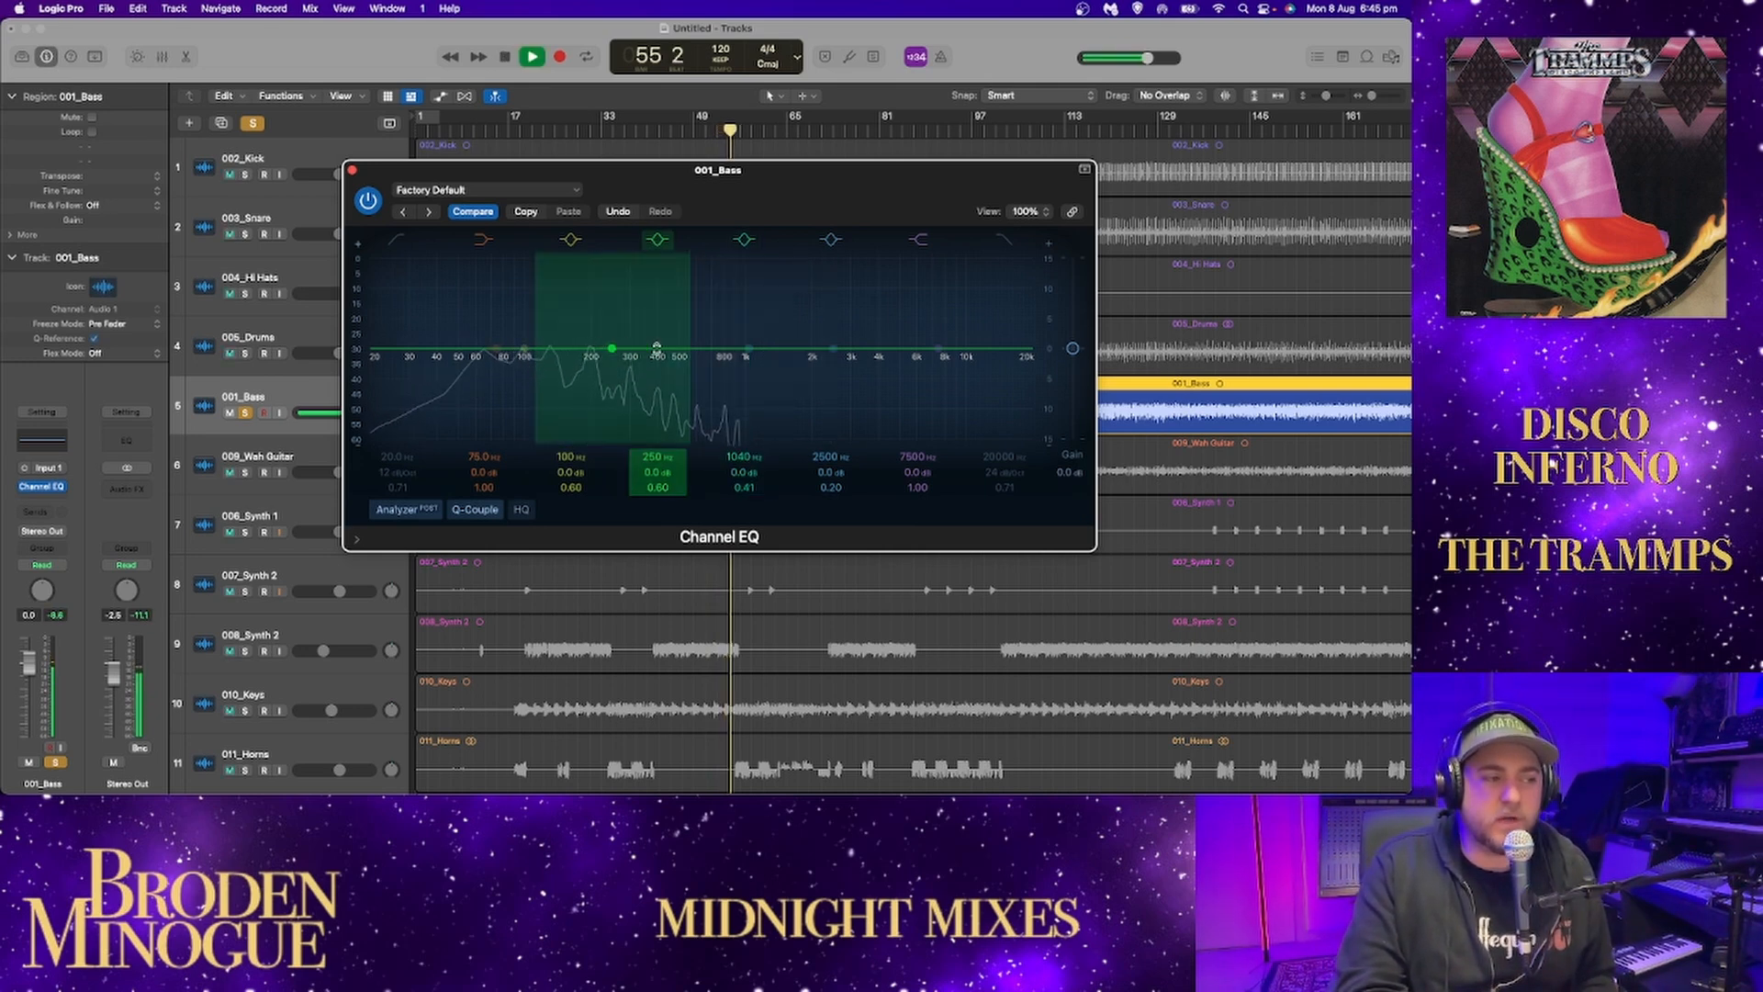
# Move the bass EQ's 1040 Hz band to 1360 Hz at +0.1 dB and solo the kick, snare, hi-hats and drums with the bass.
pyautogui.moveTo(746, 349)
pyautogui.mouseDown()
pyautogui.moveTo(762, 266)
pyautogui.moveTo(995, 262)
pyautogui.moveTo(732, 264)
pyautogui.moveTo(720, 288)
pyautogui.moveTo(721, 273)
pyautogui.moveTo(642, 268)
pyautogui.moveTo(774, 356)
pyautogui.mouseUp()
pyautogui.click(246, 173)
pyautogui.click(245, 234)
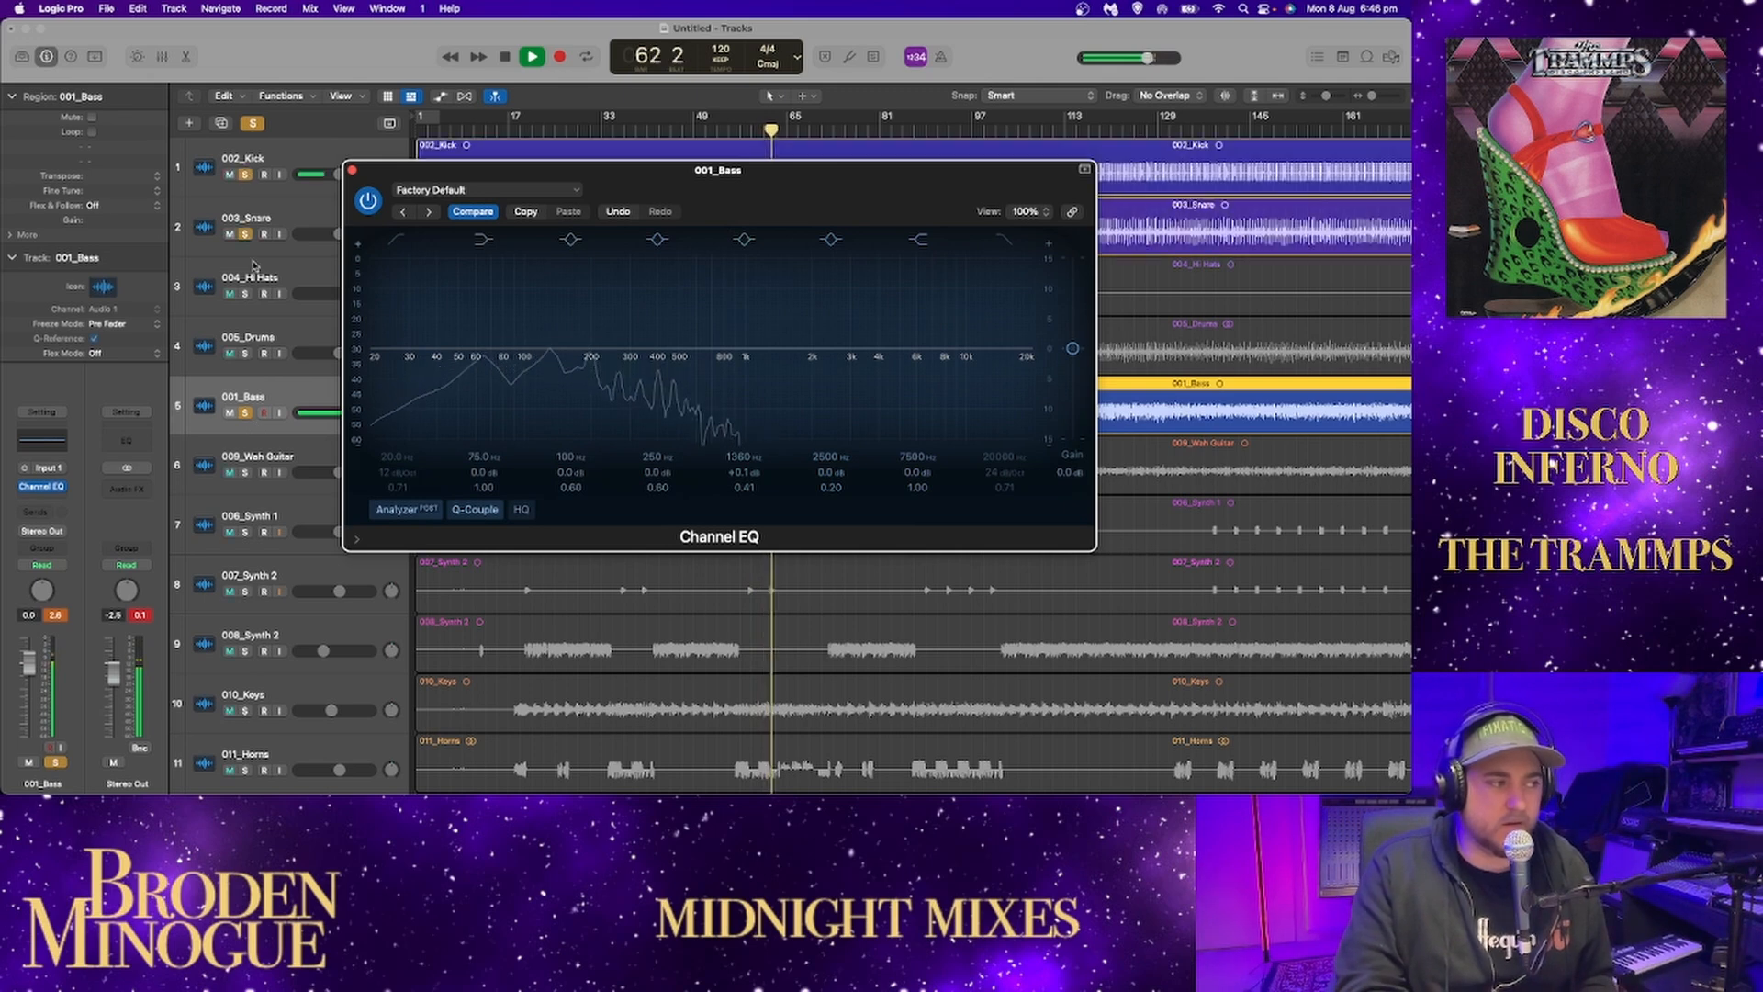
pyautogui.click(246, 293)
pyautogui.click(248, 352)
# Try an 11.4 dB cut at 482 Hz and a 5.2 dB boost at 102 Hz on the bass, and reset both bands.
pyautogui.moveTo(612, 353); pyautogui.dragTo(674, 437)
pyautogui.moveTo(525, 350); pyautogui.dragTo(546, 324)
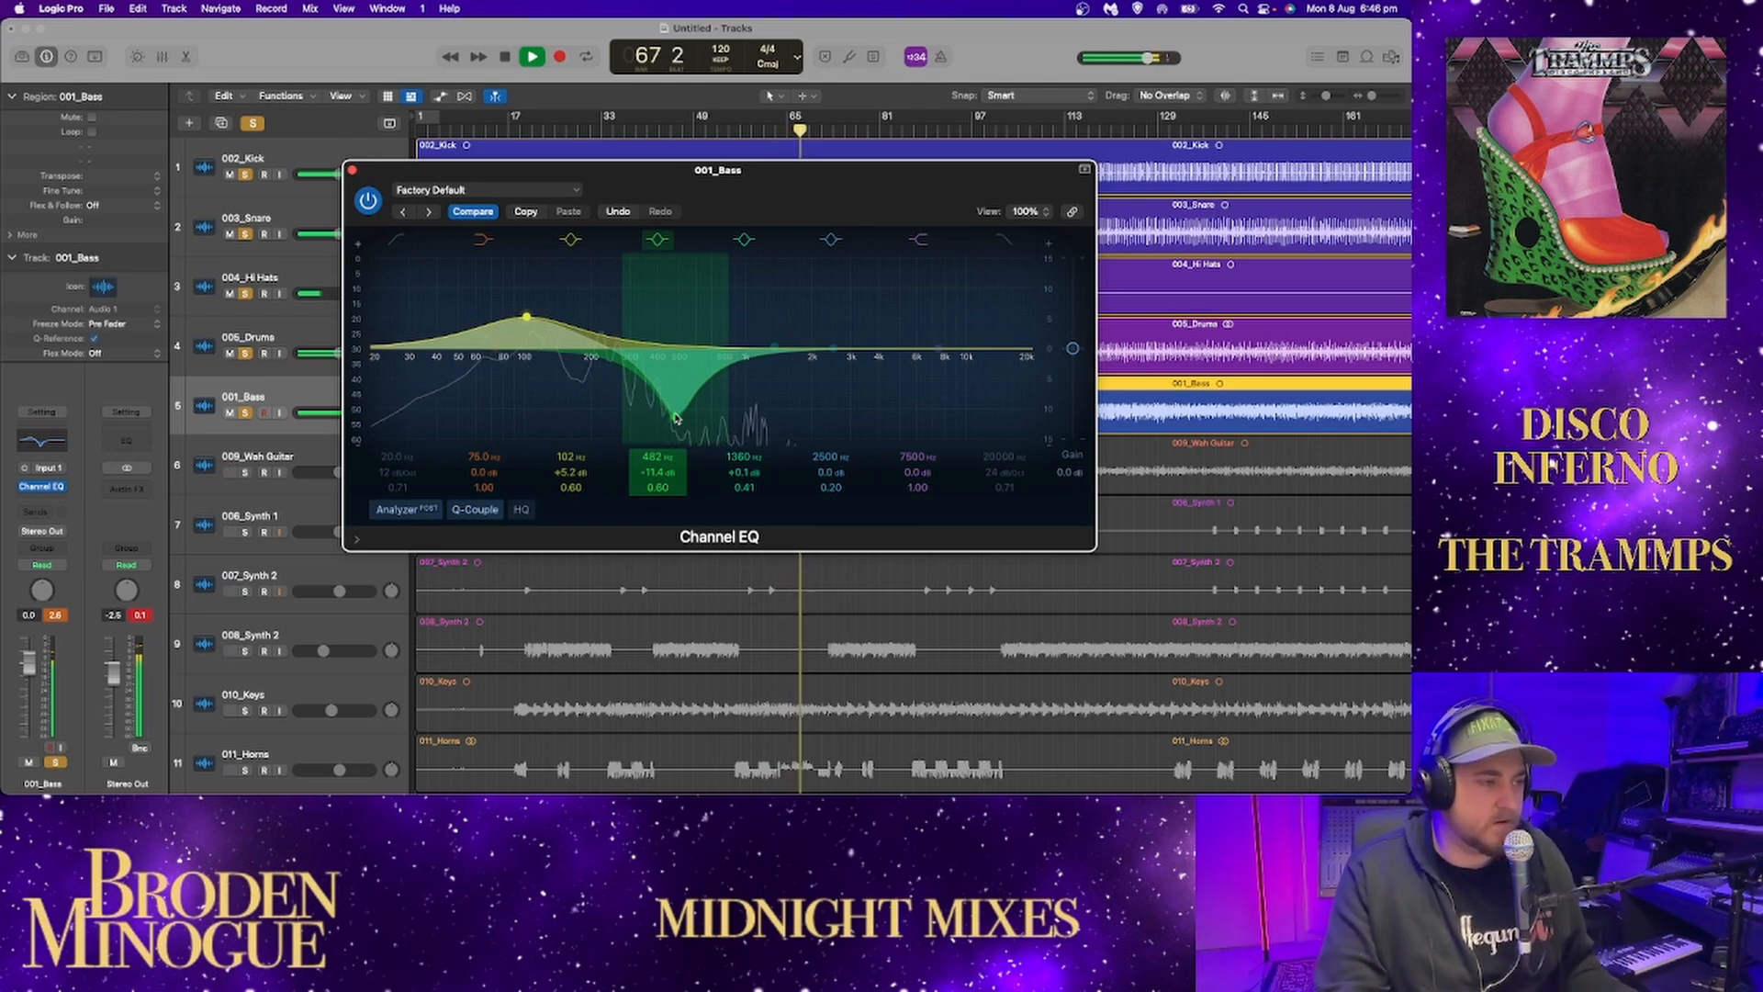
pyautogui.keyDown('alt'); pyautogui.click(676, 418); pyautogui.keyUp('alt')
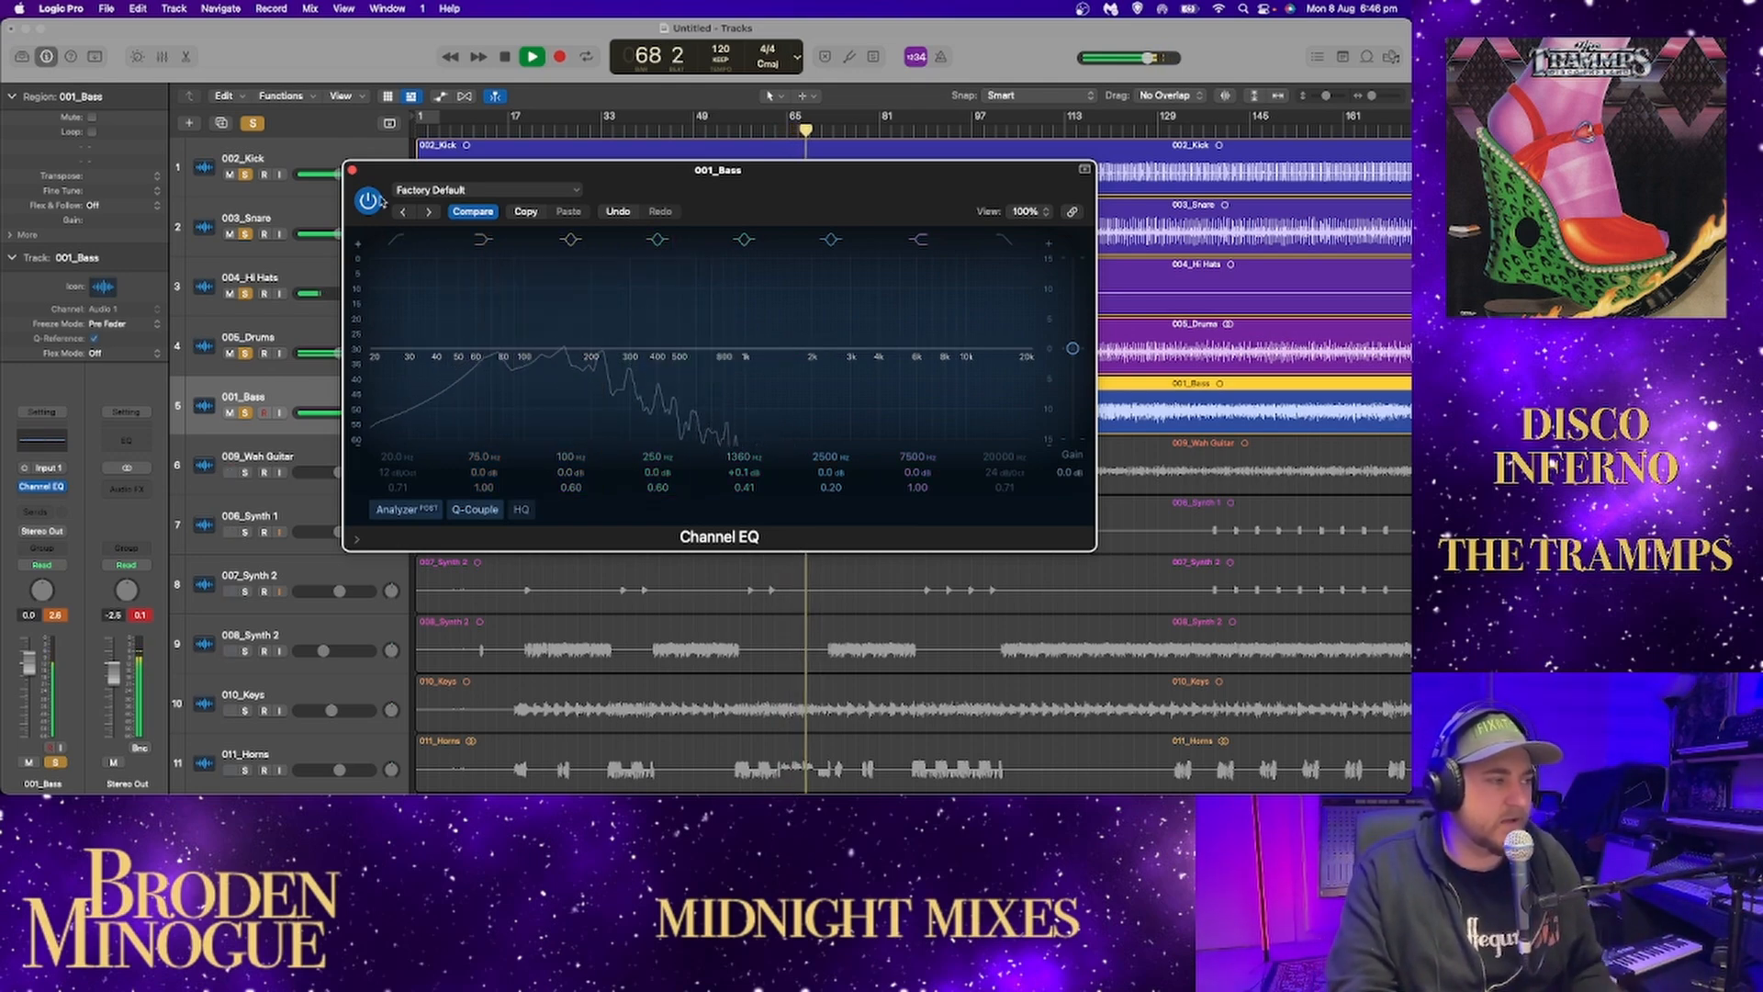
# Close the bass EQ and unsolo the kick, snare, hi-hats and drums.
pyautogui.click(352, 170)
pyautogui.moveTo(245, 352); pyautogui.dragTo(245, 174)
pyautogui.press('space')
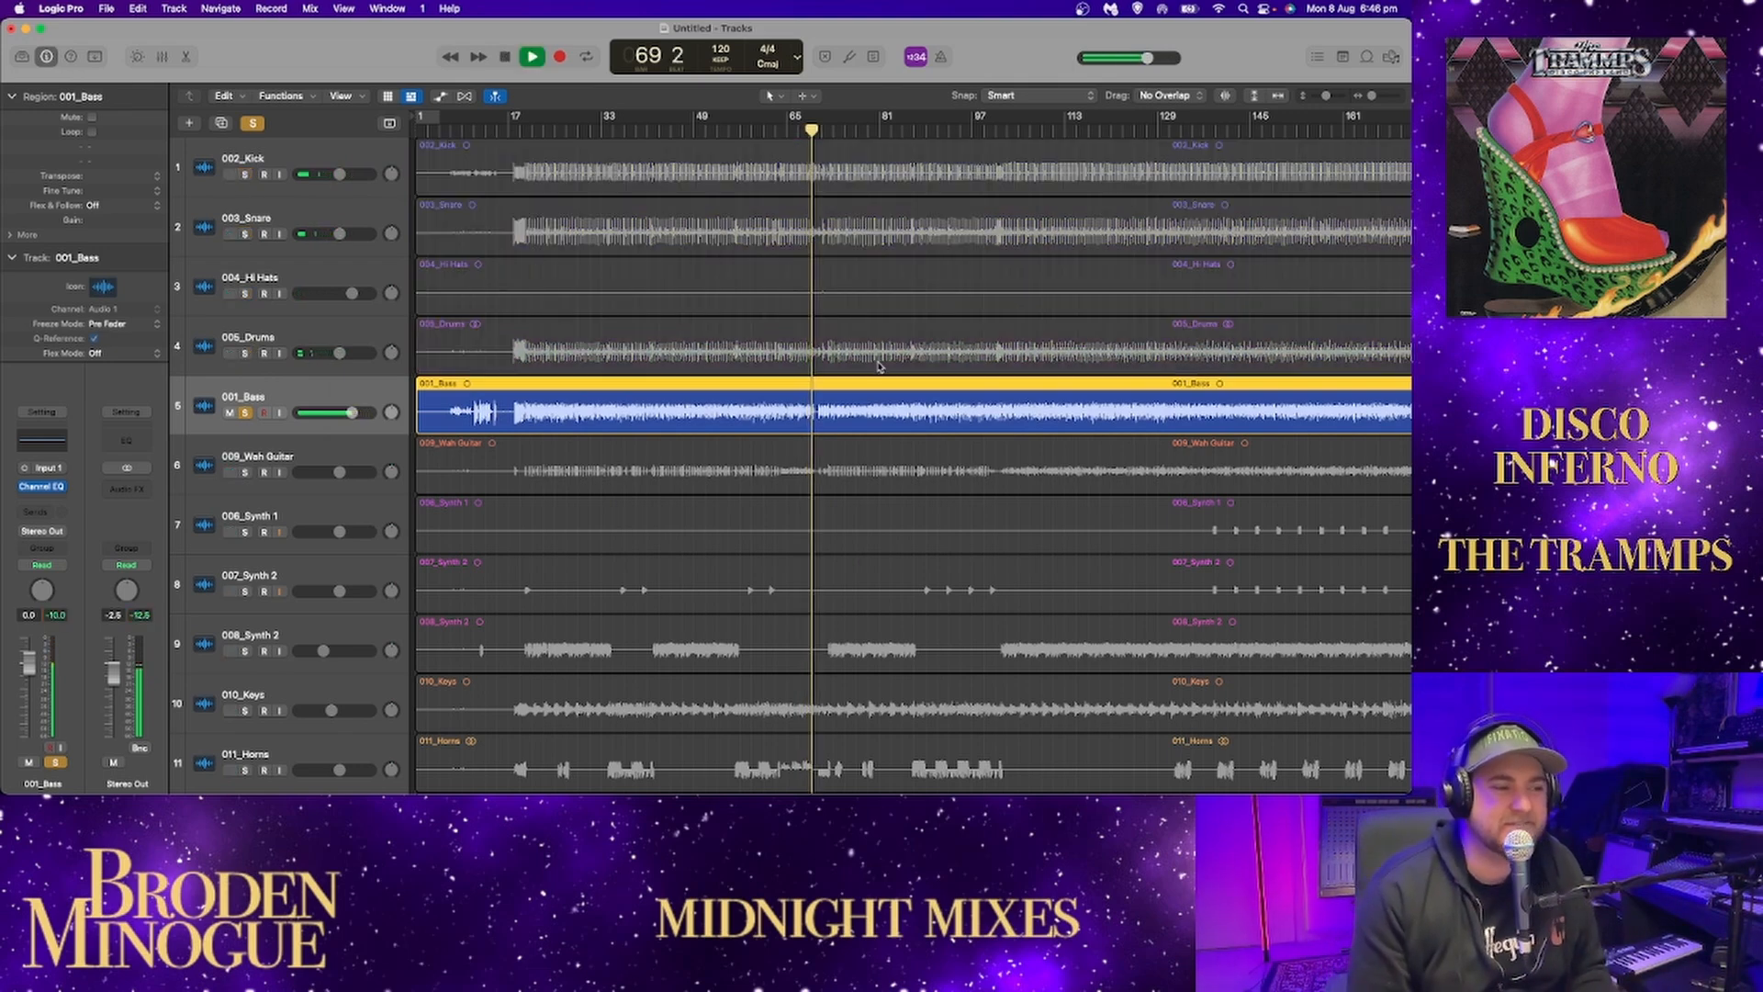
# Replay the soloed bass from about bar 63.
pyautogui.press('space')
pyautogui.click(781, 135)
pyautogui.press('space')
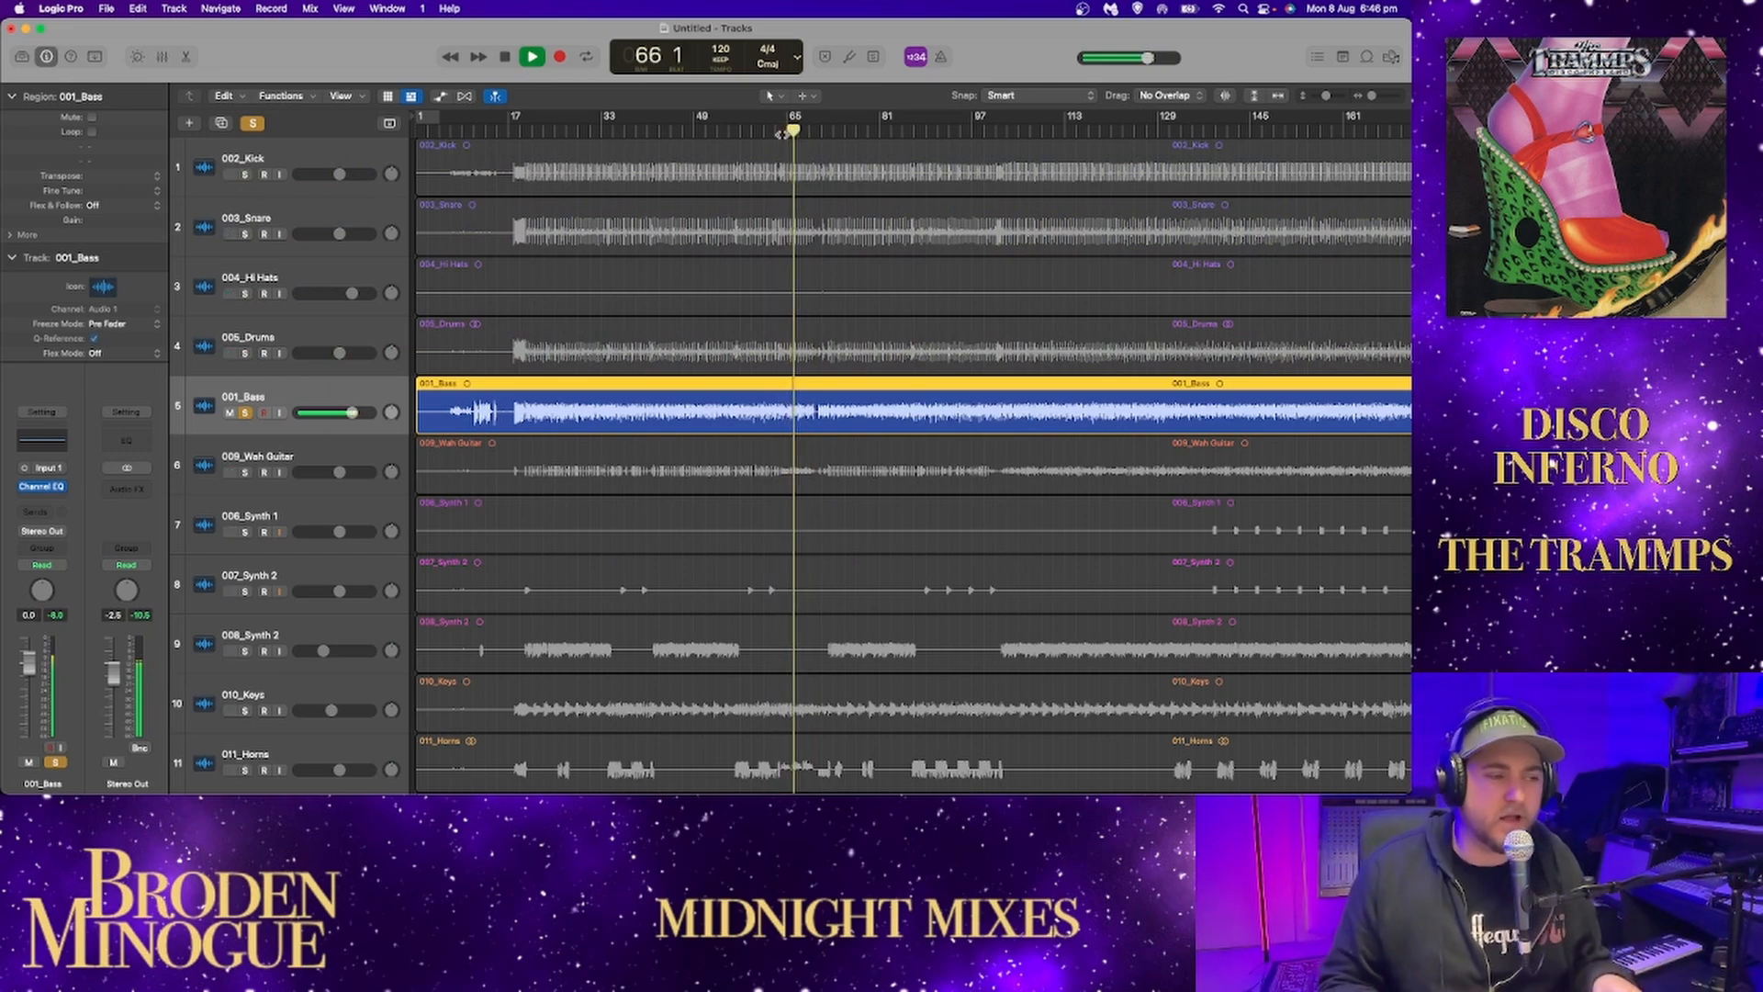
pyautogui.press('space')
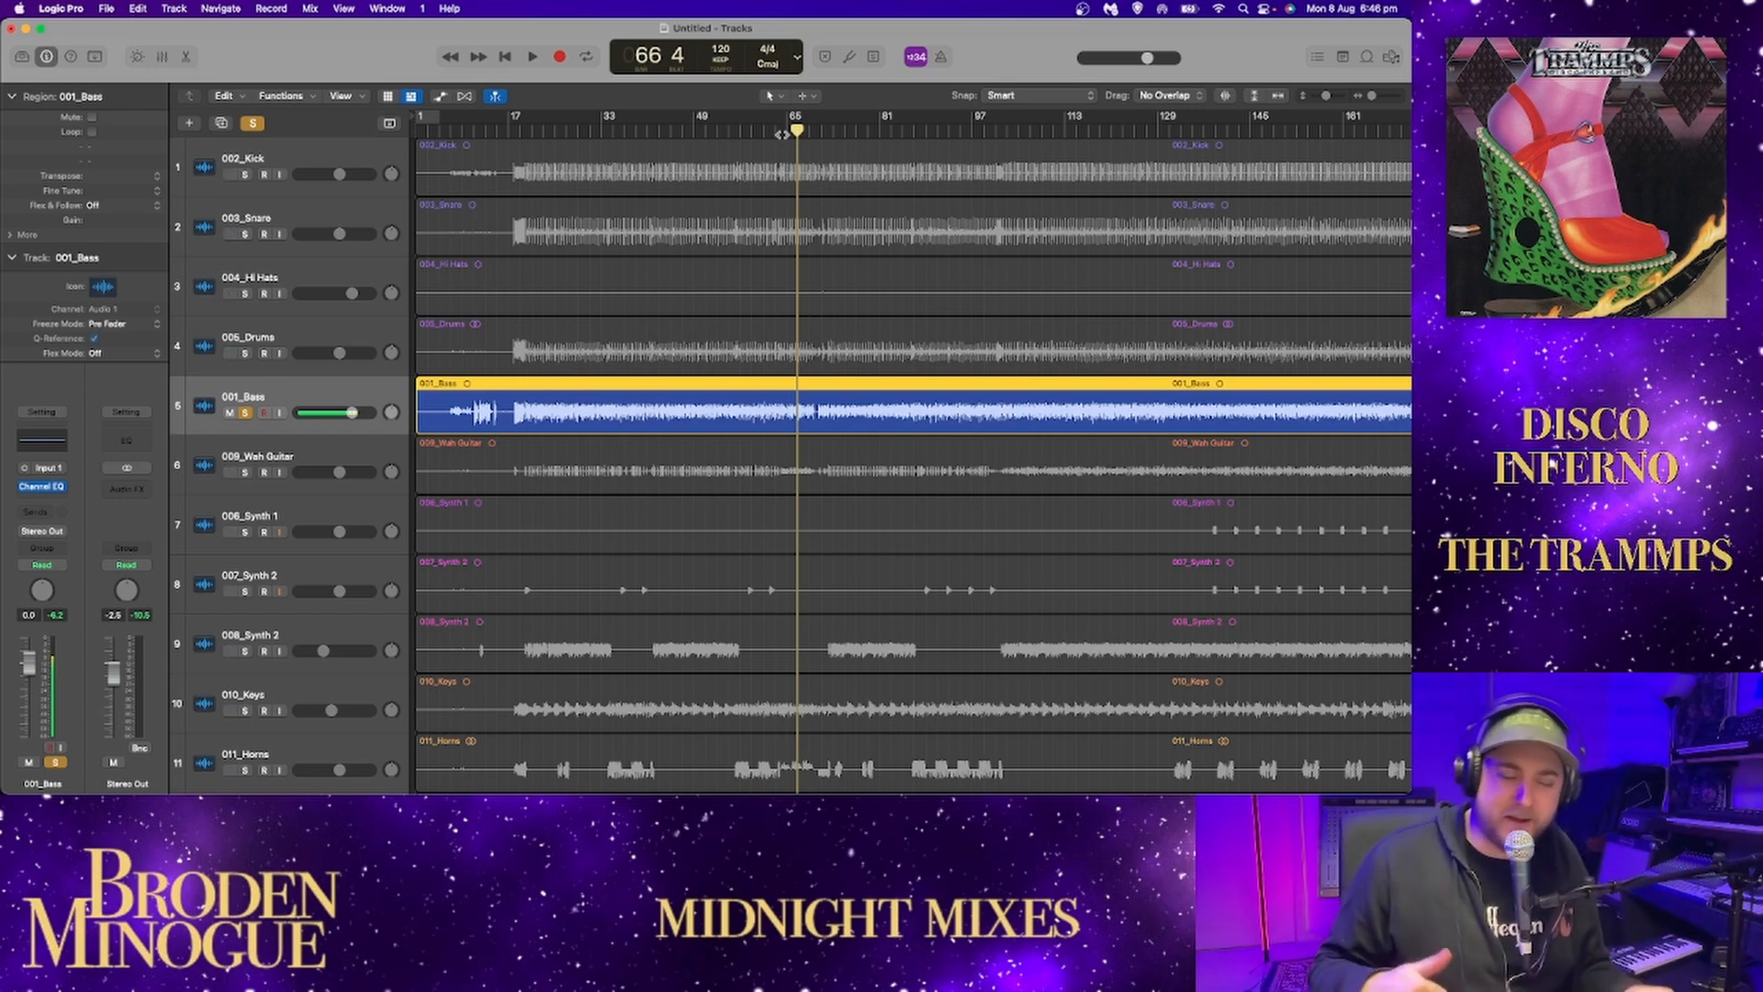
pyautogui.press('space')
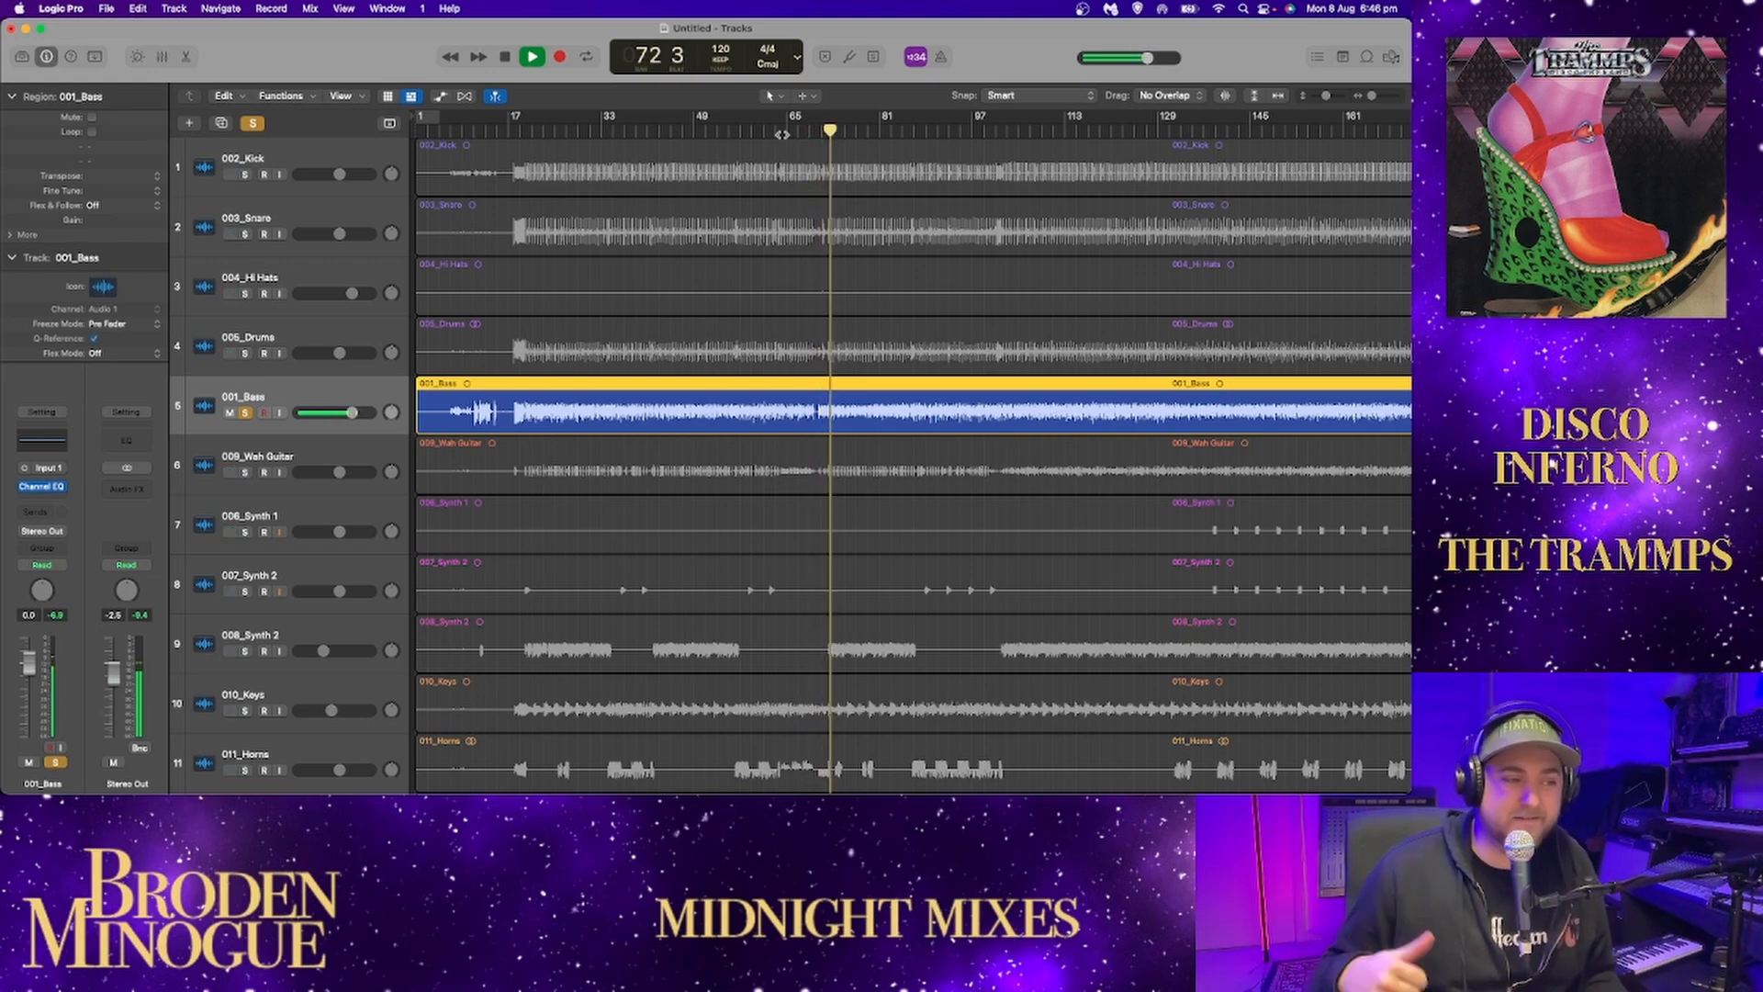
# Solo the kick, snare, hi-hats and drums alongside the bass and listen to the rhythm section together.
pyautogui.moveTo(244, 176); pyautogui.dragTo(244, 354)
pyautogui.press('space')
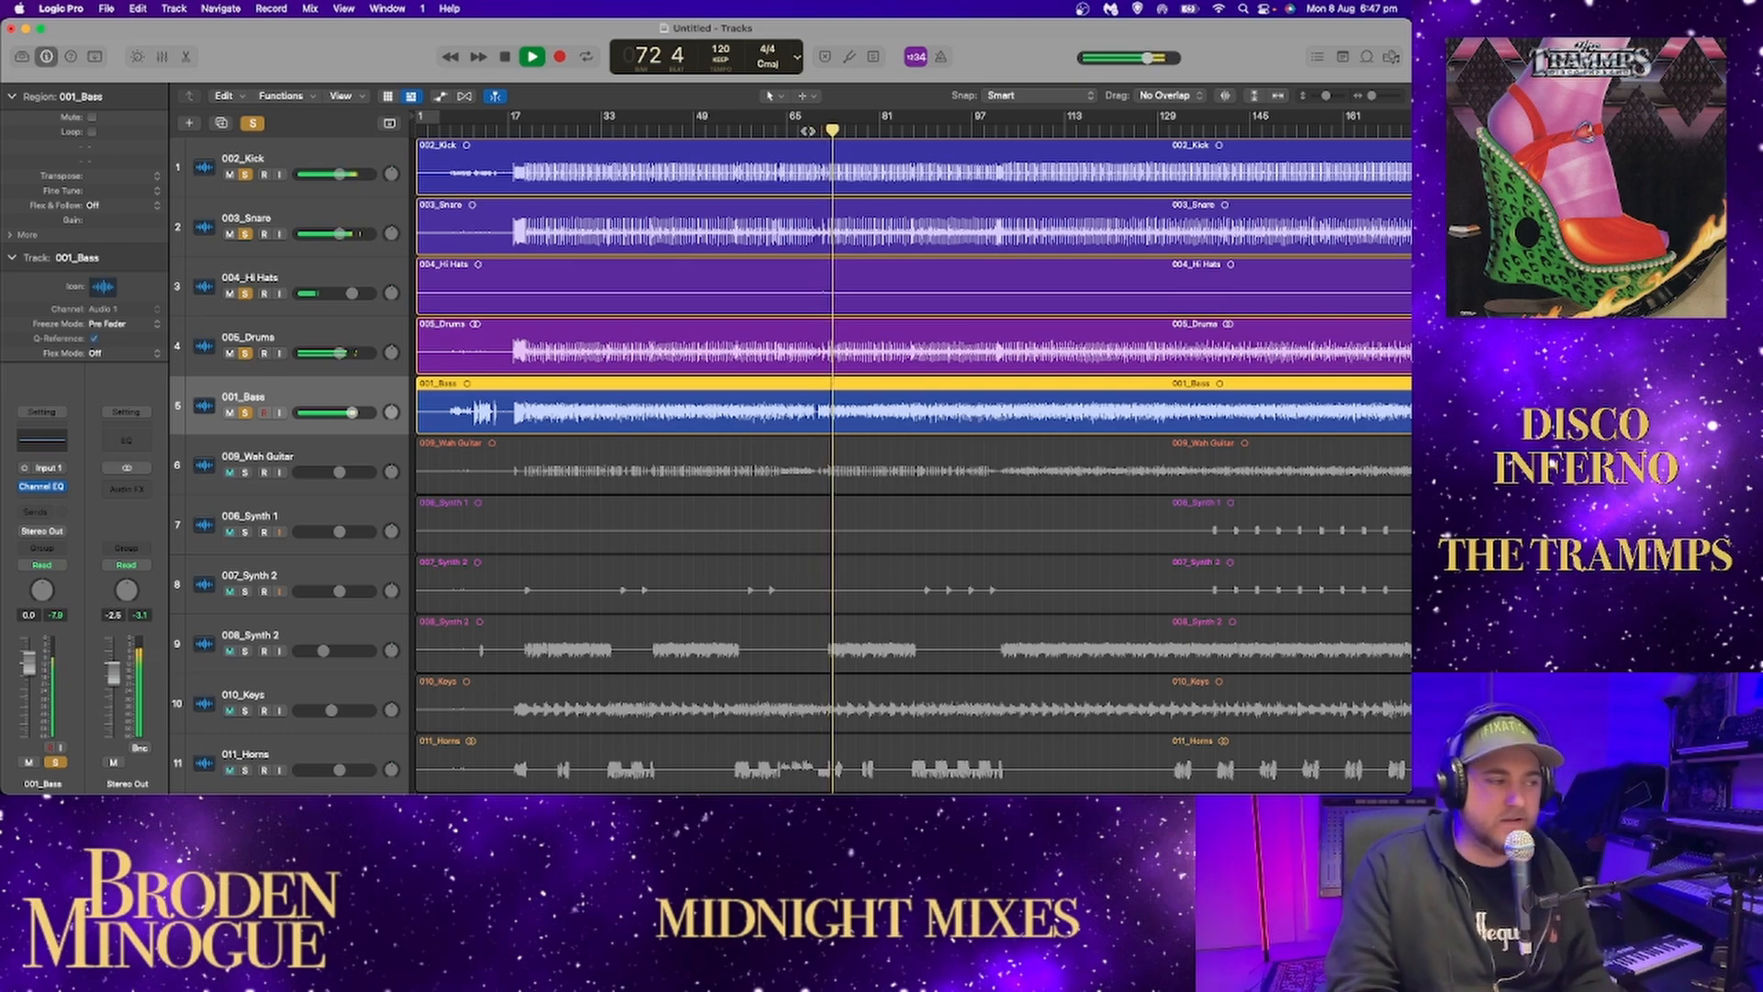
pyautogui.hscroll(10, 768, 303)
pyautogui.click(1278, 96)
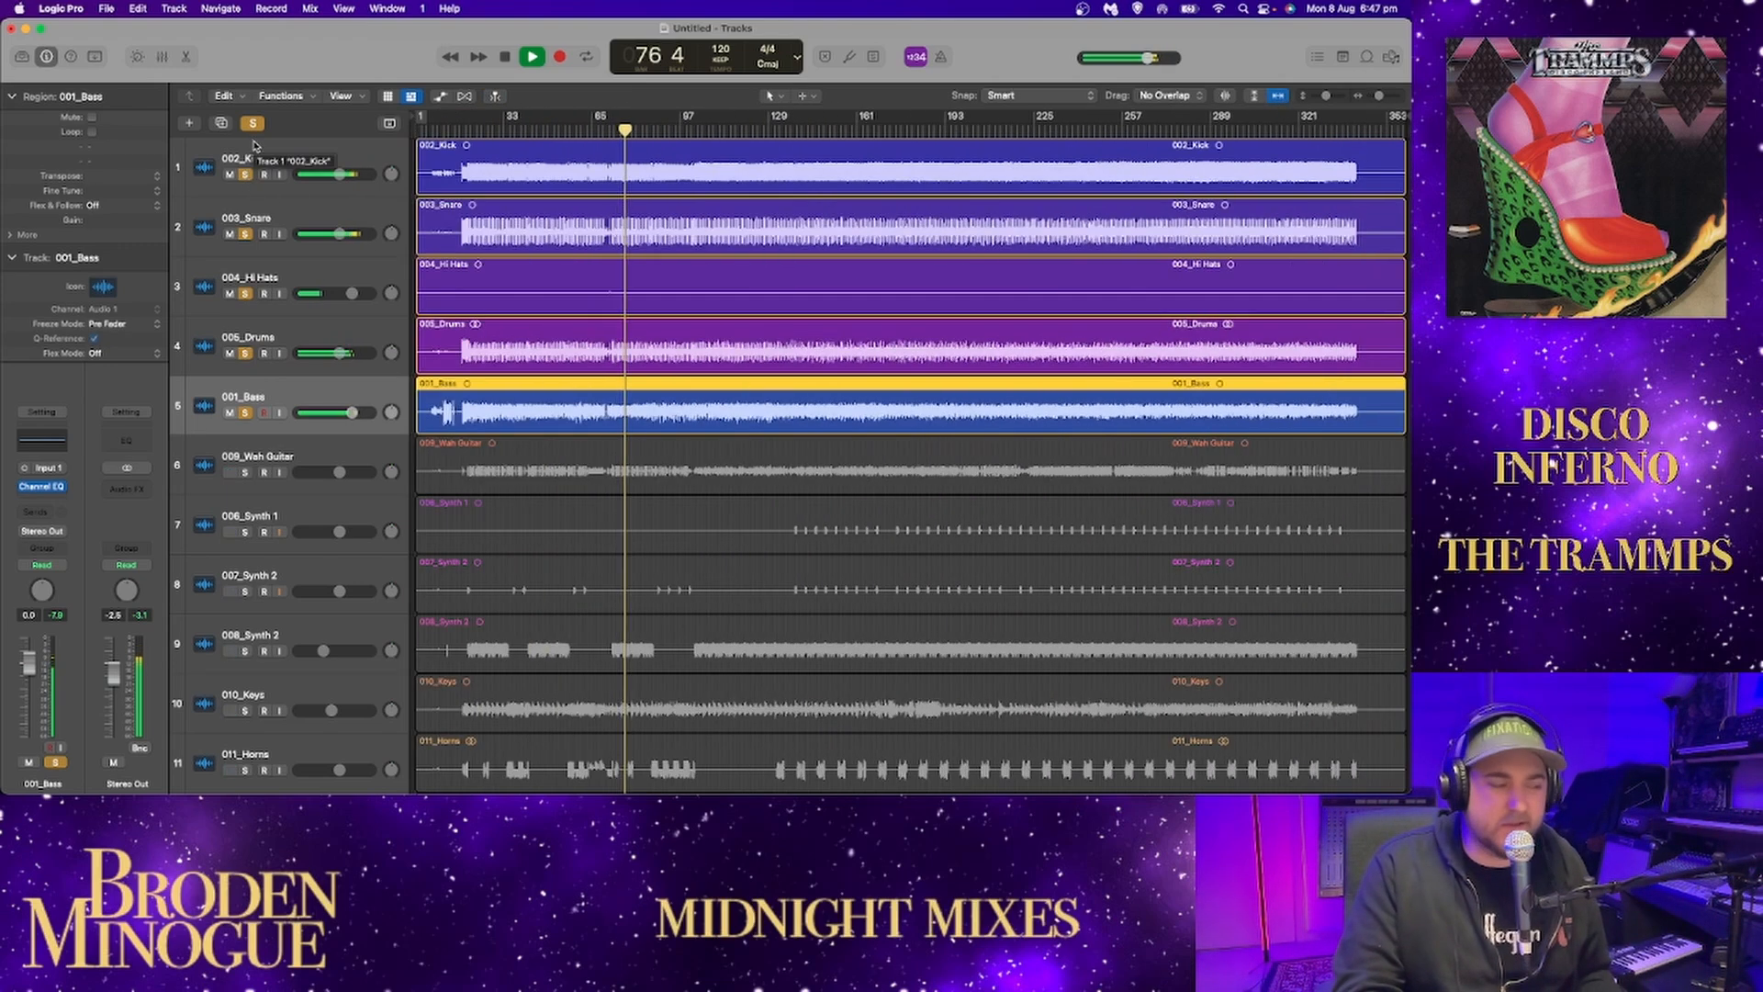
# Clear all solos and solo only the 009_Wah Guitar track.
pyautogui.click(253, 124)
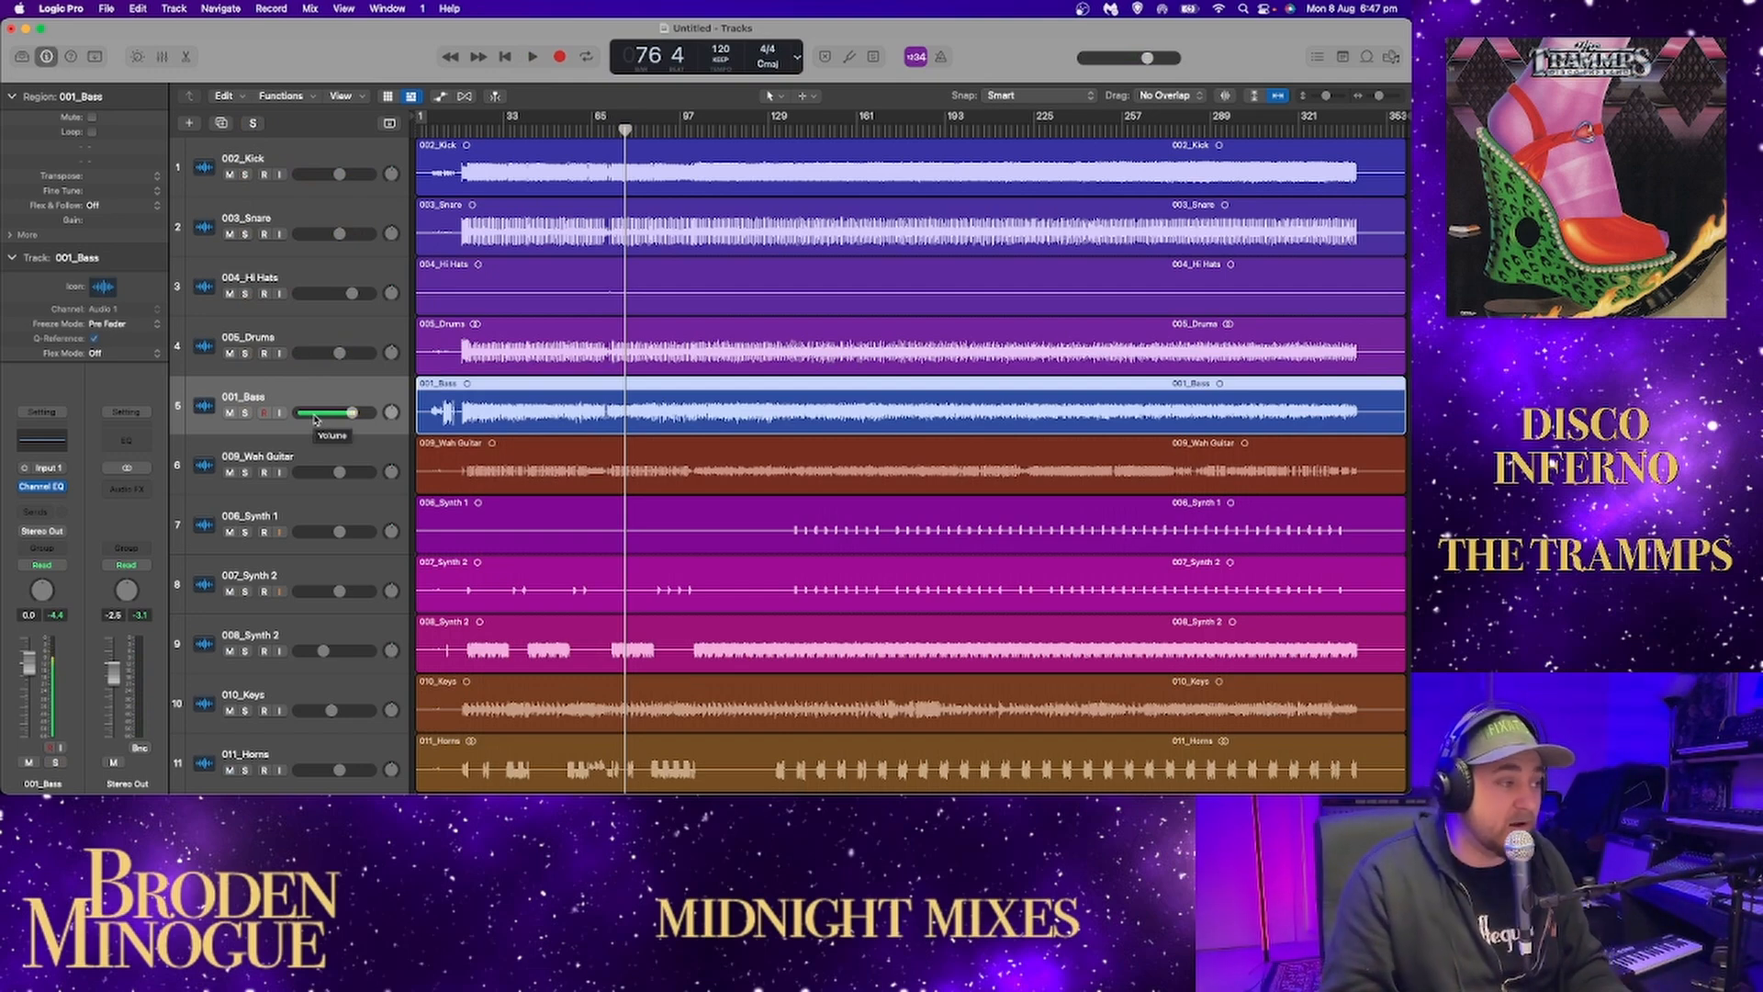
pyautogui.click(245, 473)
pyautogui.scroll(-2, 464, 184)
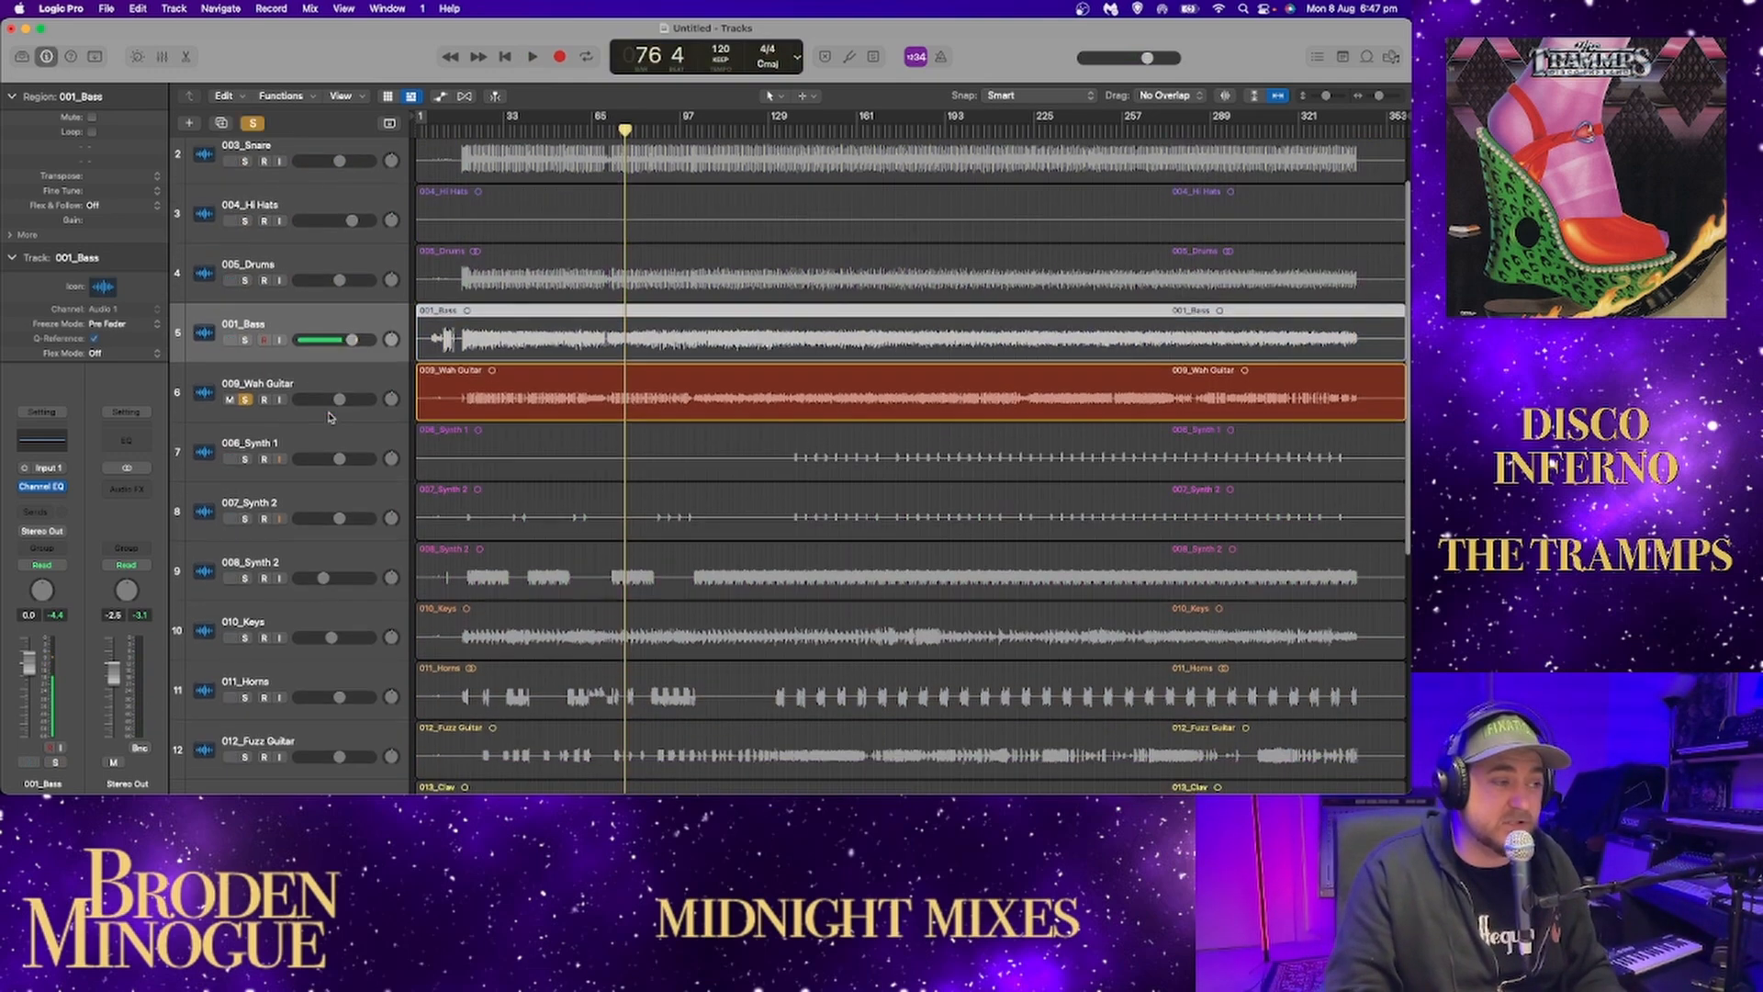
# Enlarge the track waveforms and play the wah guitar's intro from bar 7.
pyautogui.click(450, 117)
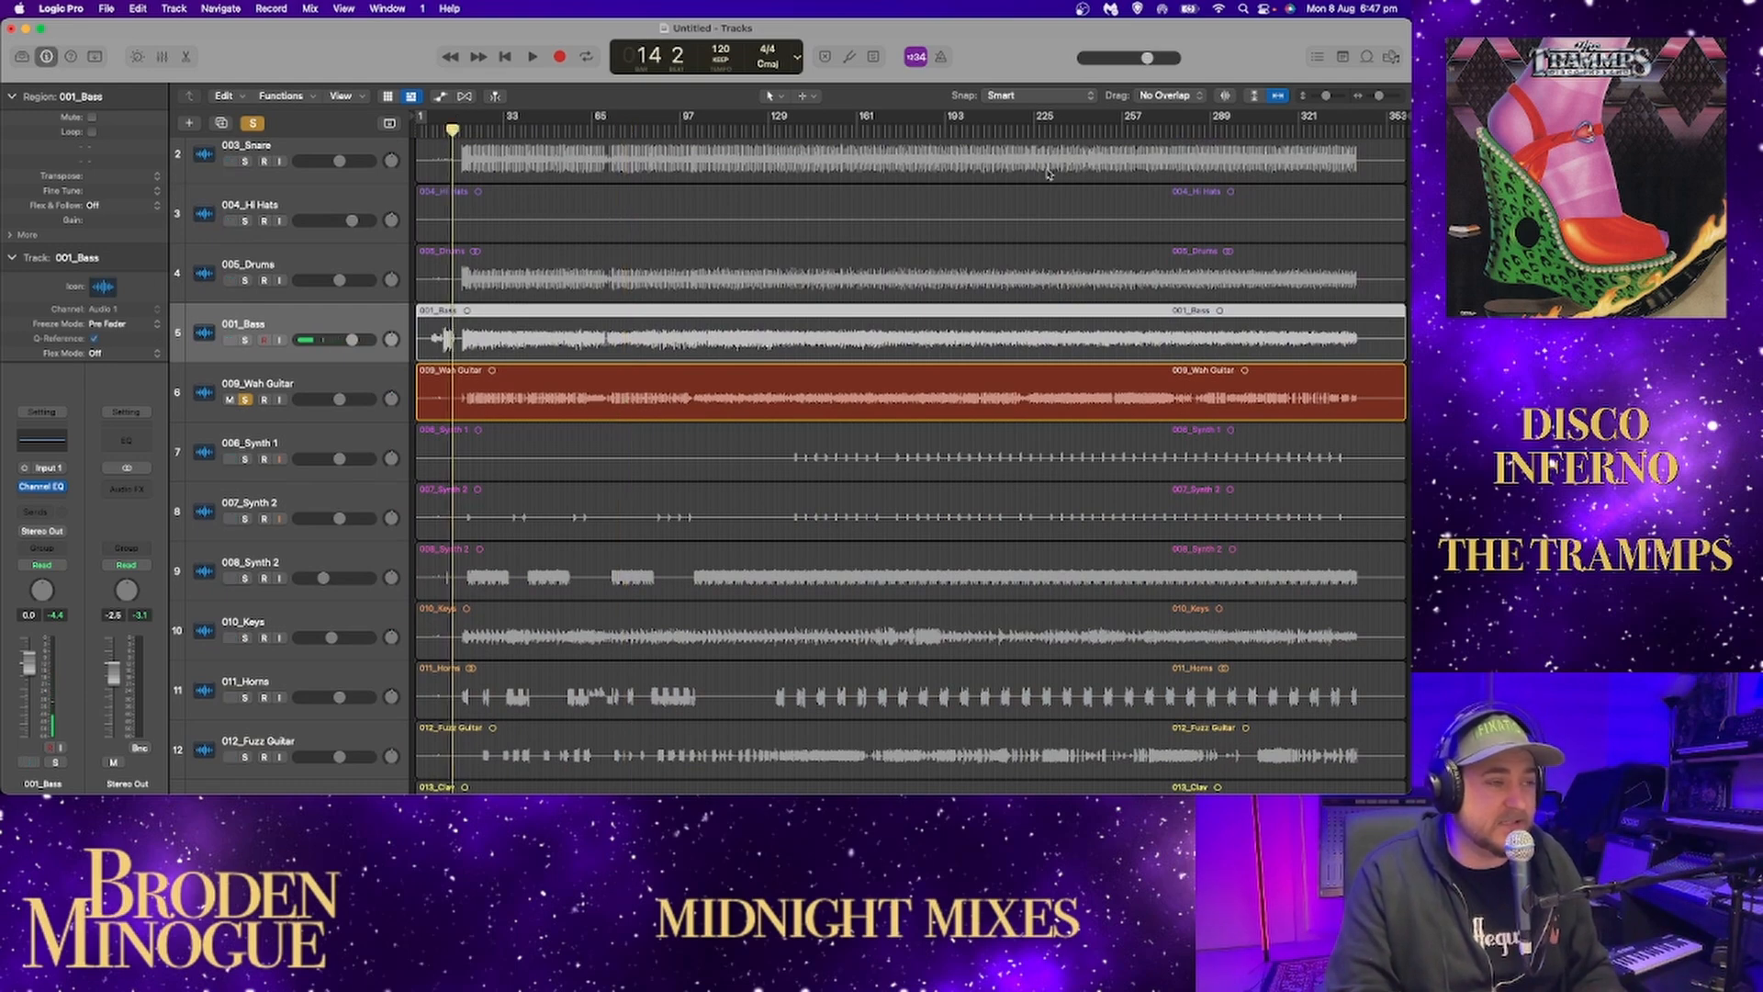
pyautogui.moveTo(1326, 96); pyautogui.dragTo(1336, 96)
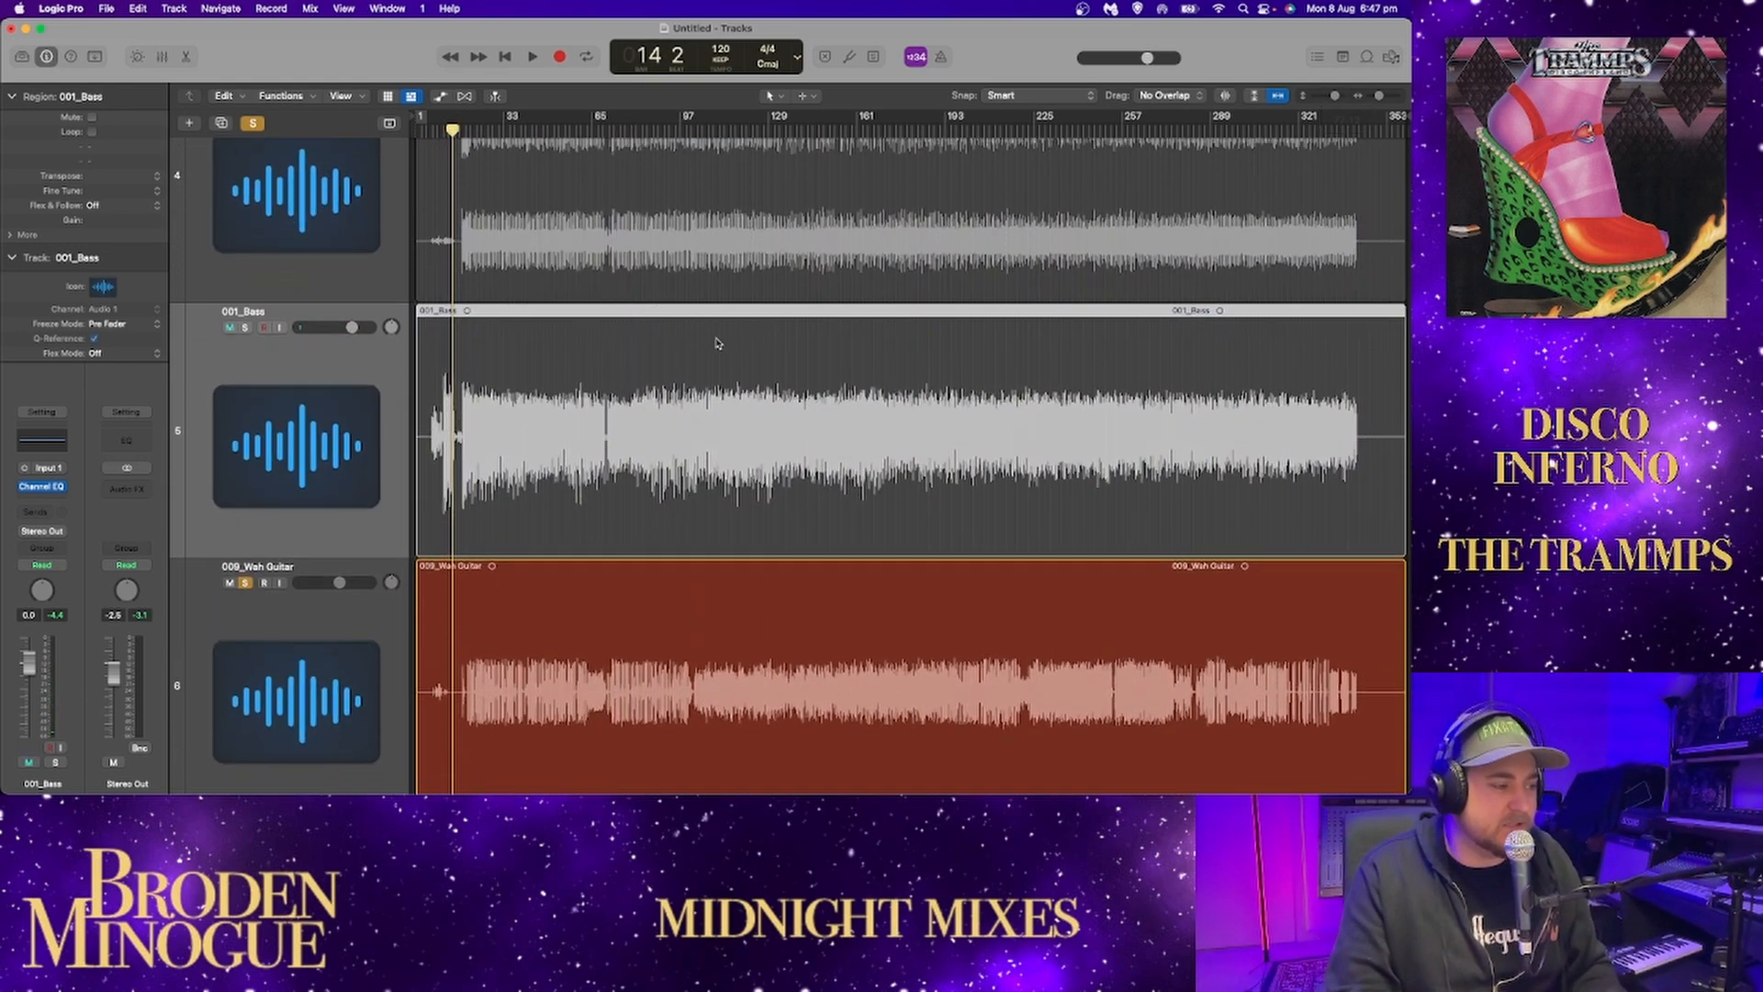
pyautogui.click(433, 129)
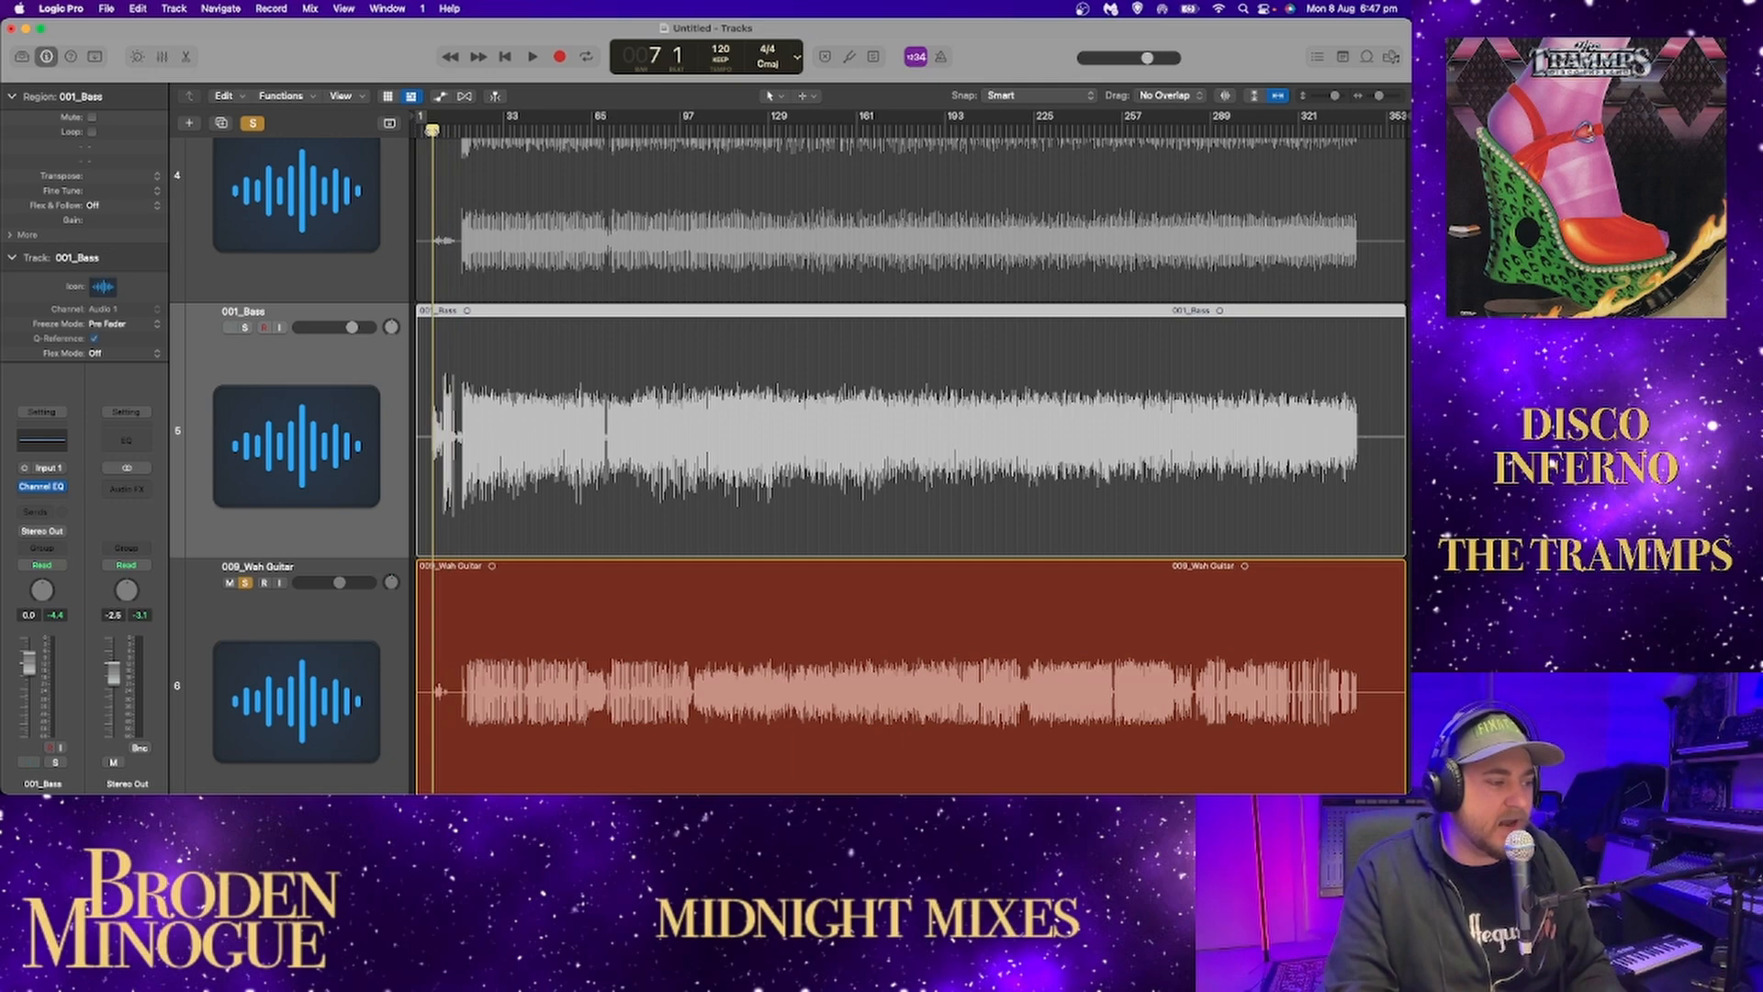
pyautogui.hotkey('ctrl', 'm')
pyautogui.hotkey('ctrl', 'm')
pyautogui.click(1381, 96)
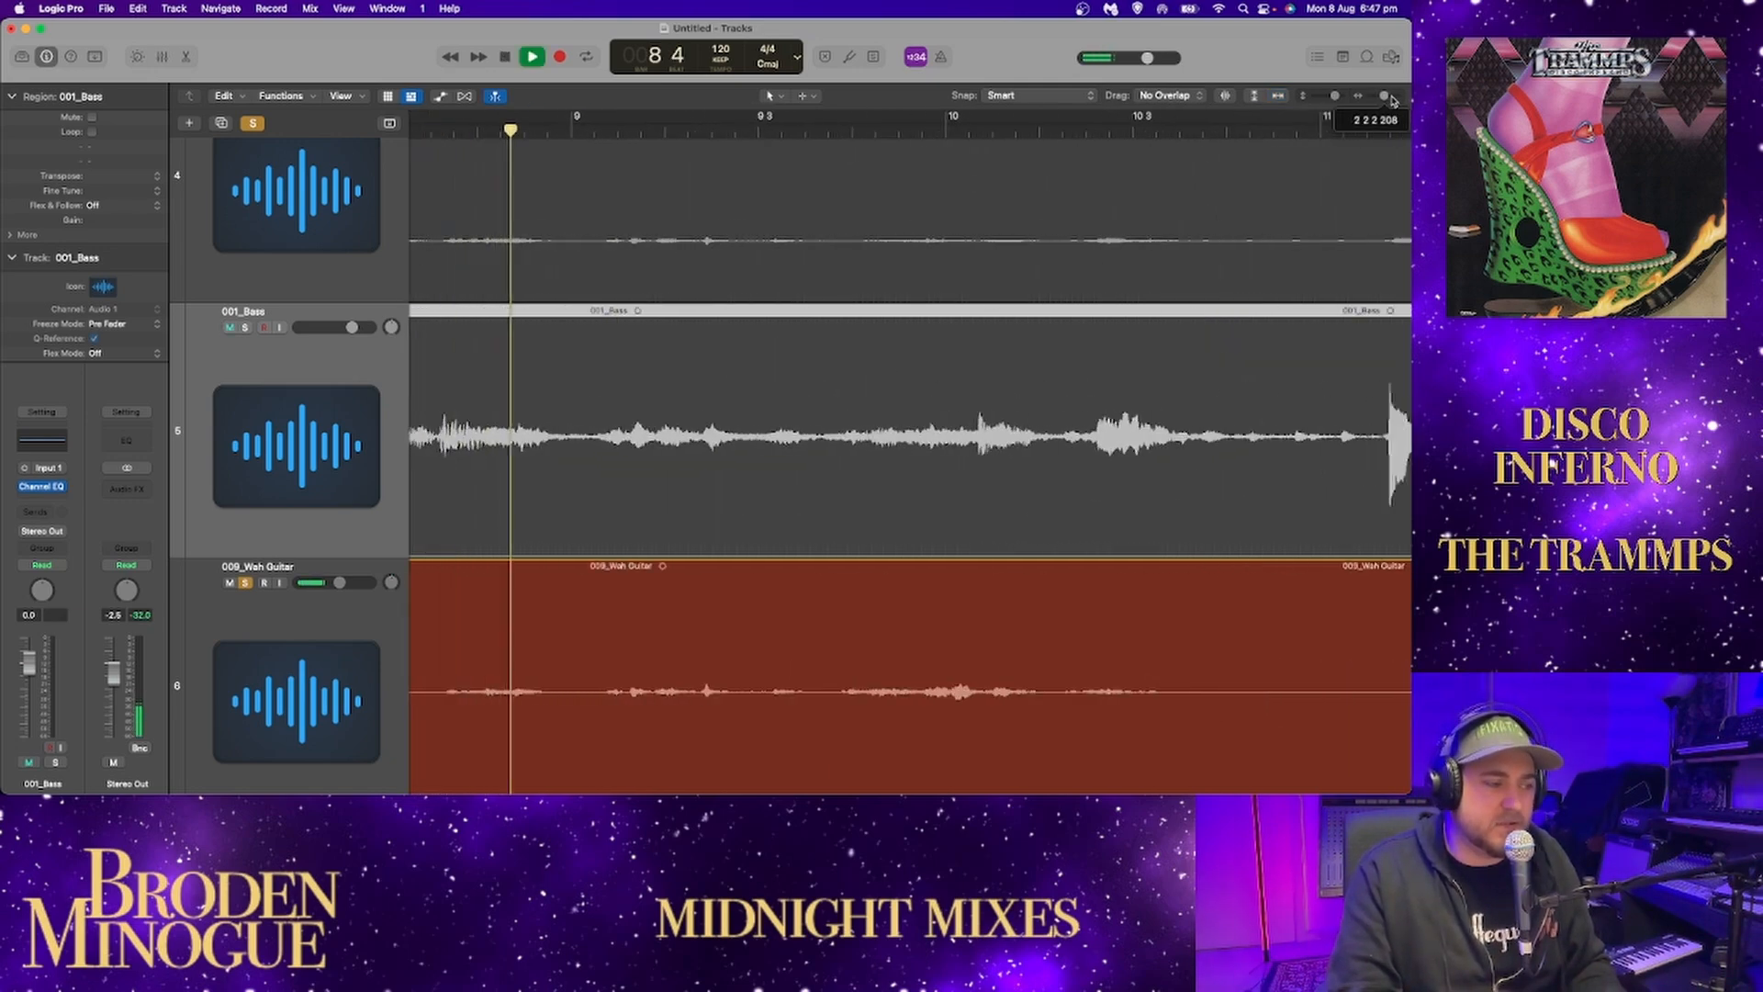
pyautogui.scroll(-3, 633, 349)
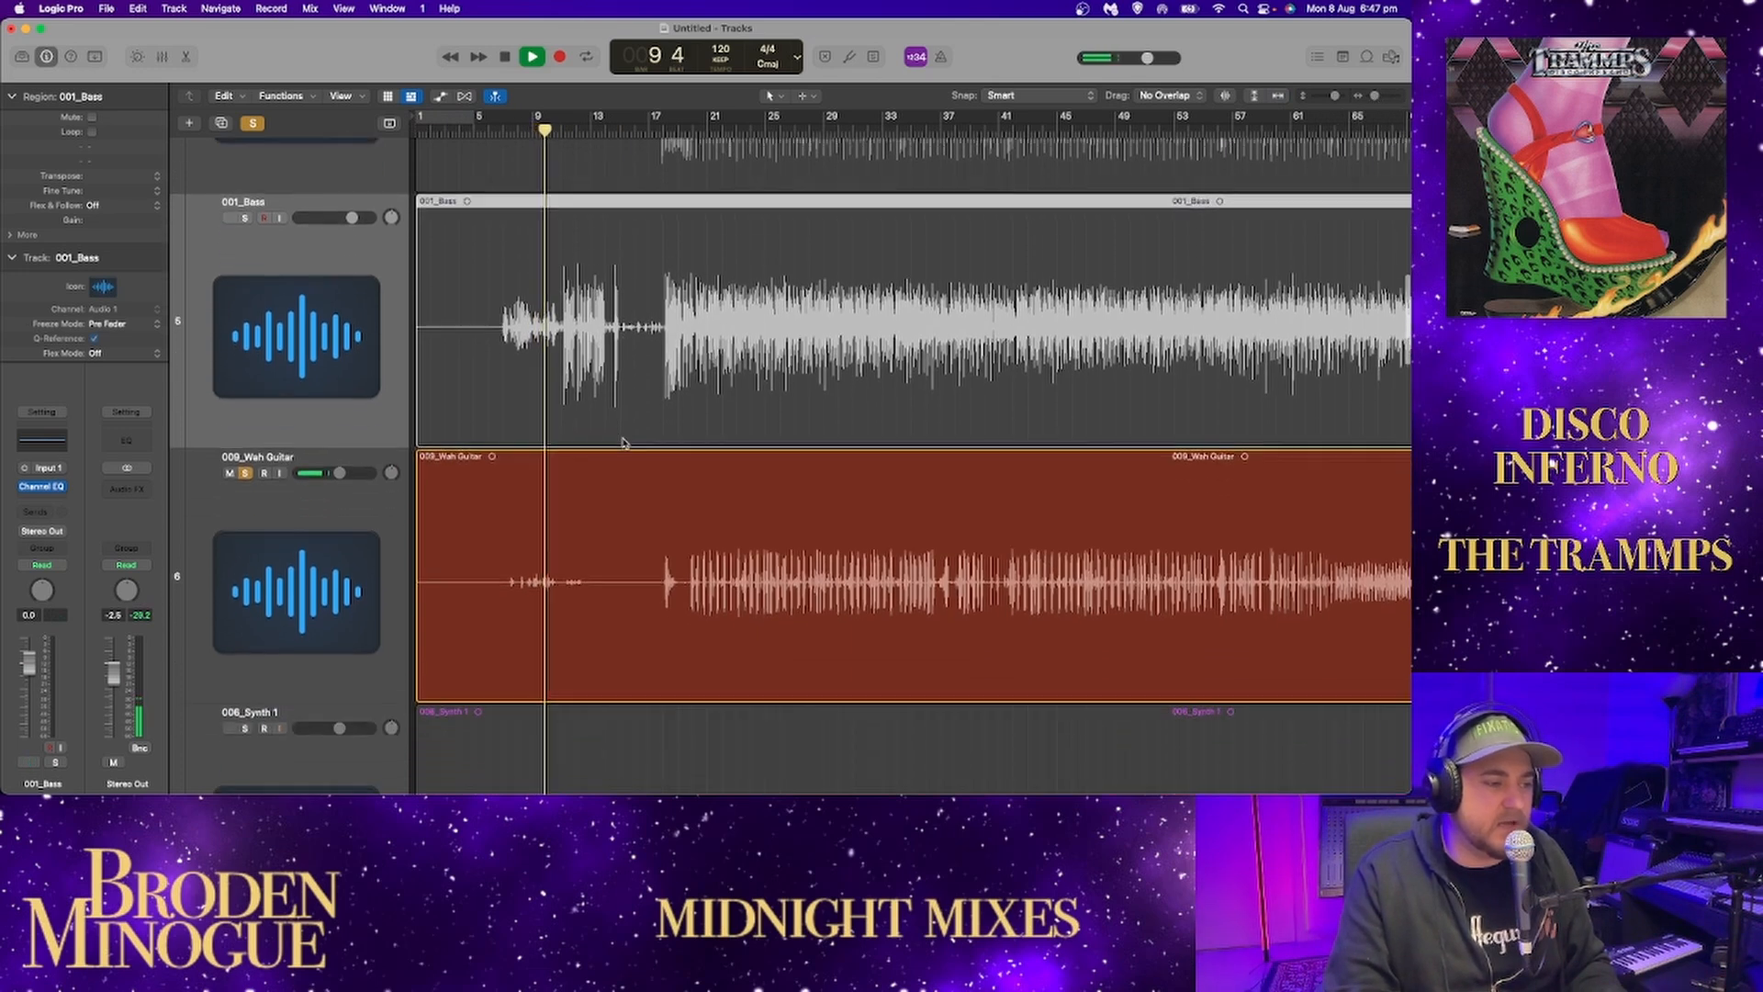
# Play the soloed wah guitar from about bar 17, where its main part comes in.
pyautogui.press('space')
pyautogui.click(661, 132)
pyautogui.press('space')
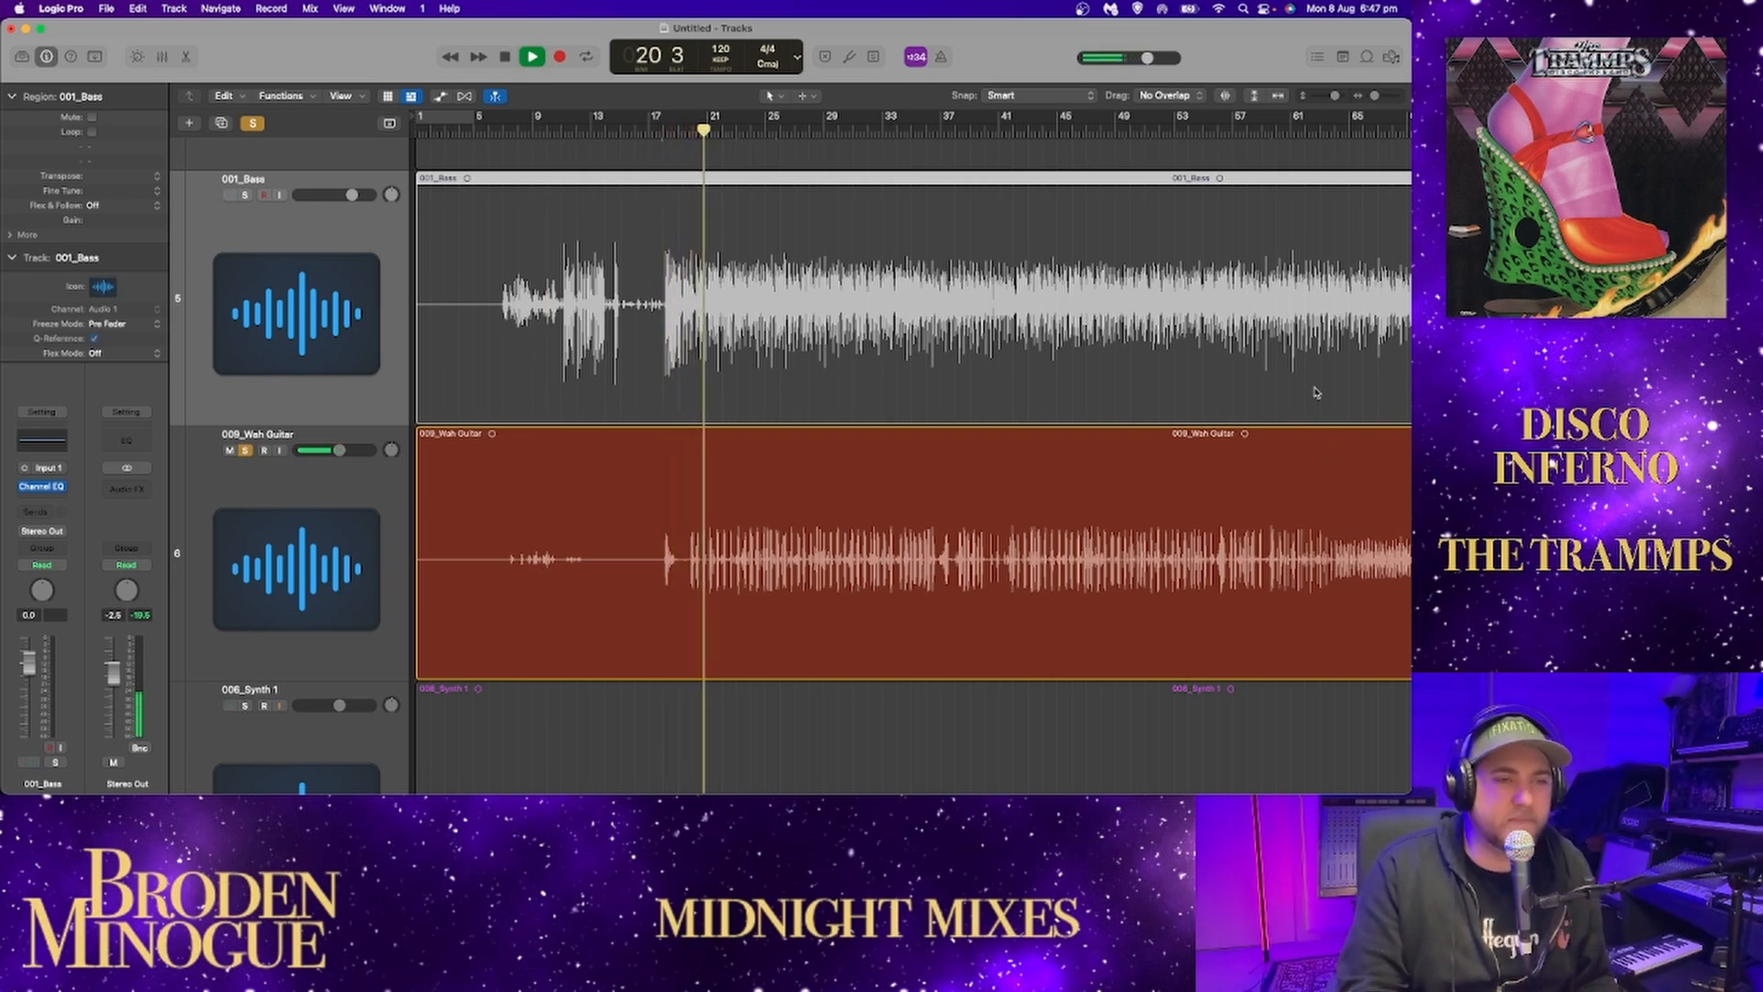
pyautogui.click(1376, 96)
pyautogui.moveTo(1376, 96); pyautogui.dragTo(1378, 97)
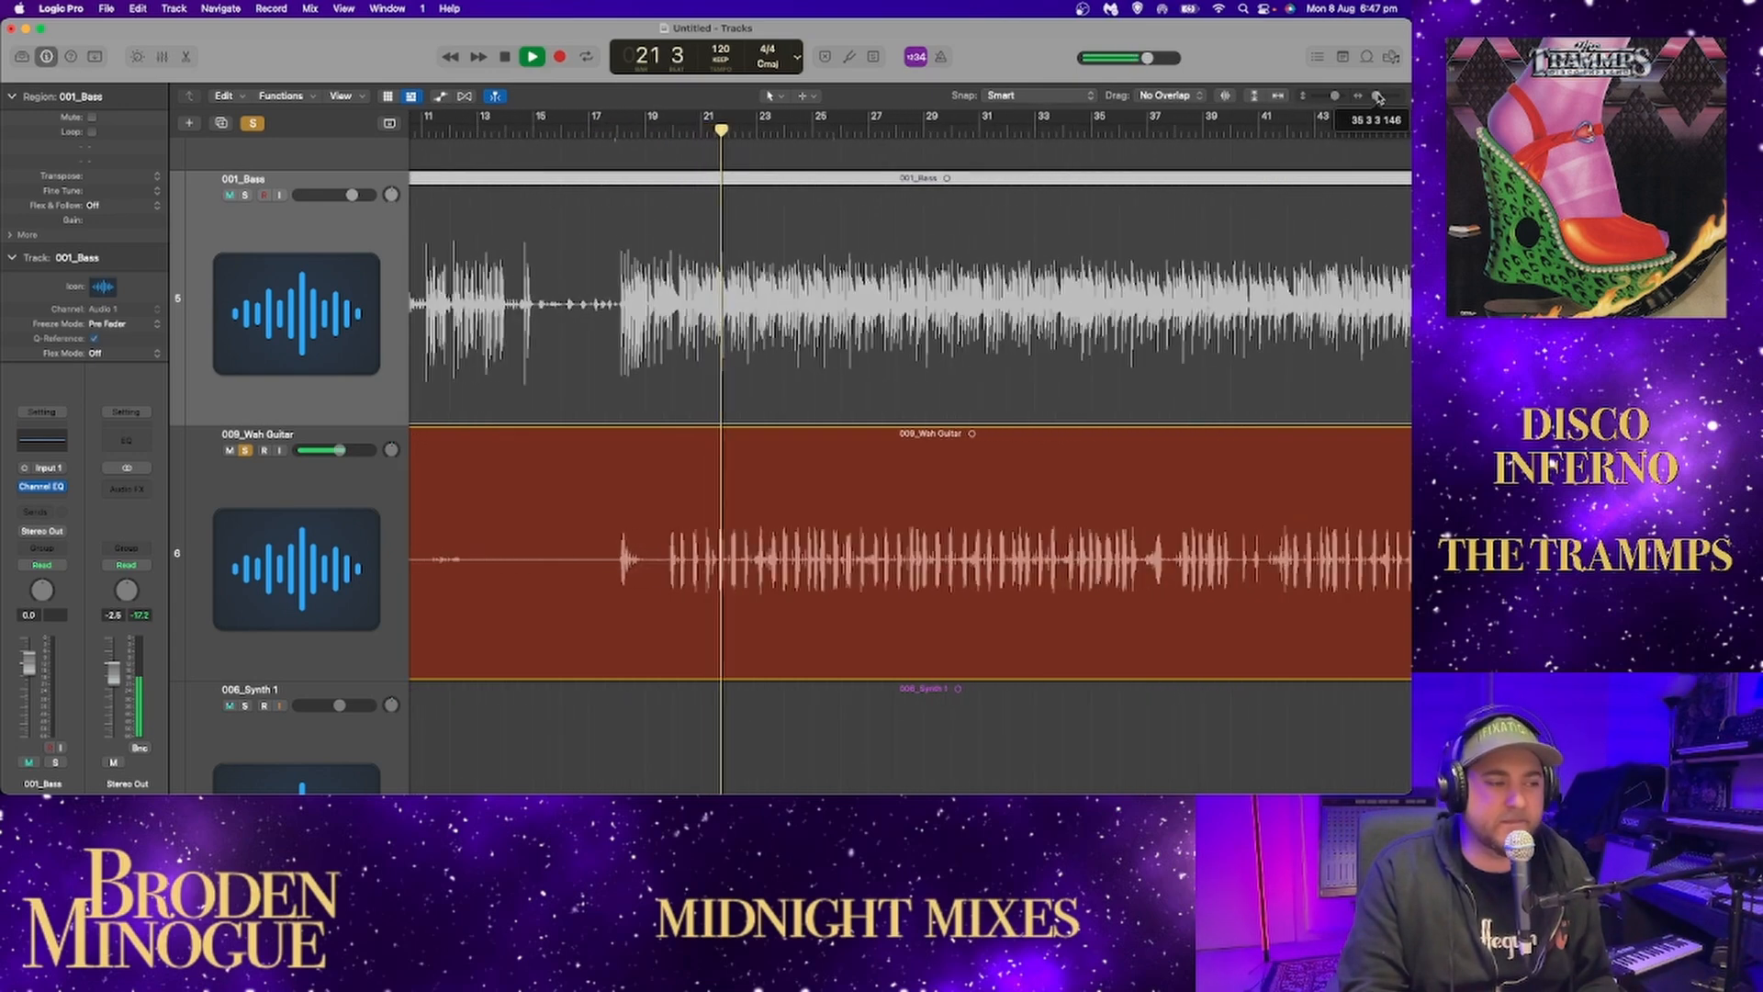
pyautogui.hscroll(4, 1185, 218)
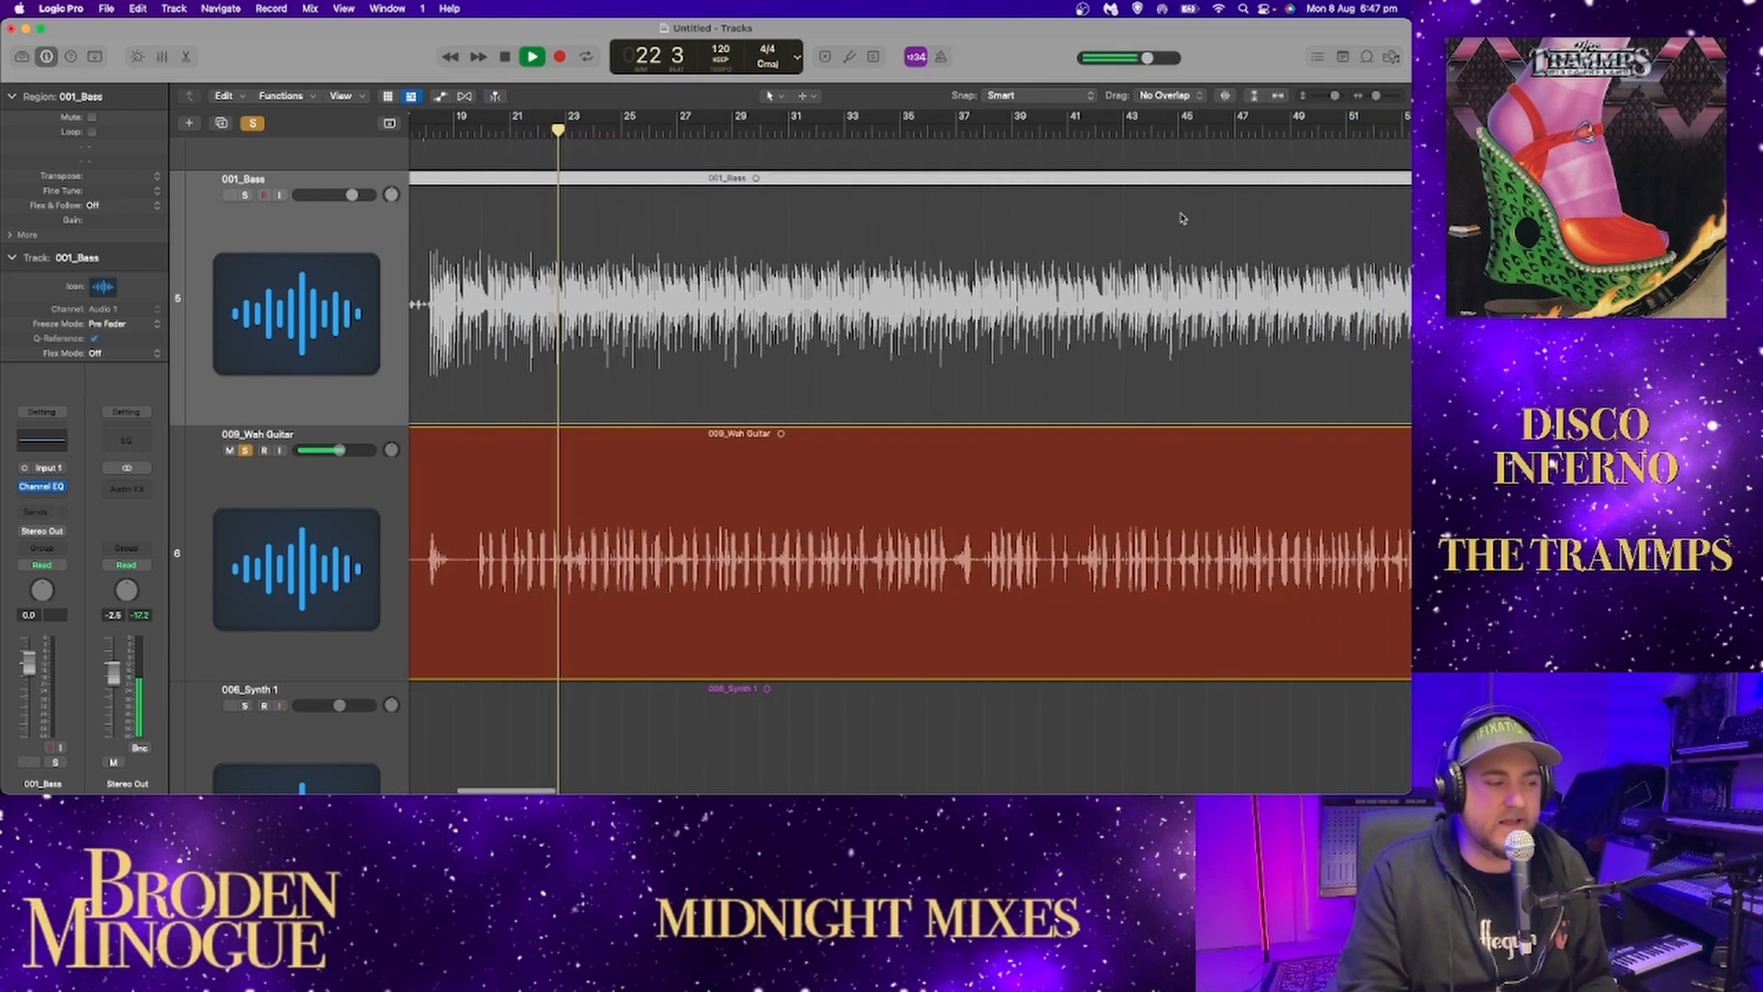
# Add a Channel EQ to the wah guitar, move its 1040 Hz band to 1870 Hz at -0.1 dB, and close it.
pyautogui.click(315, 507)
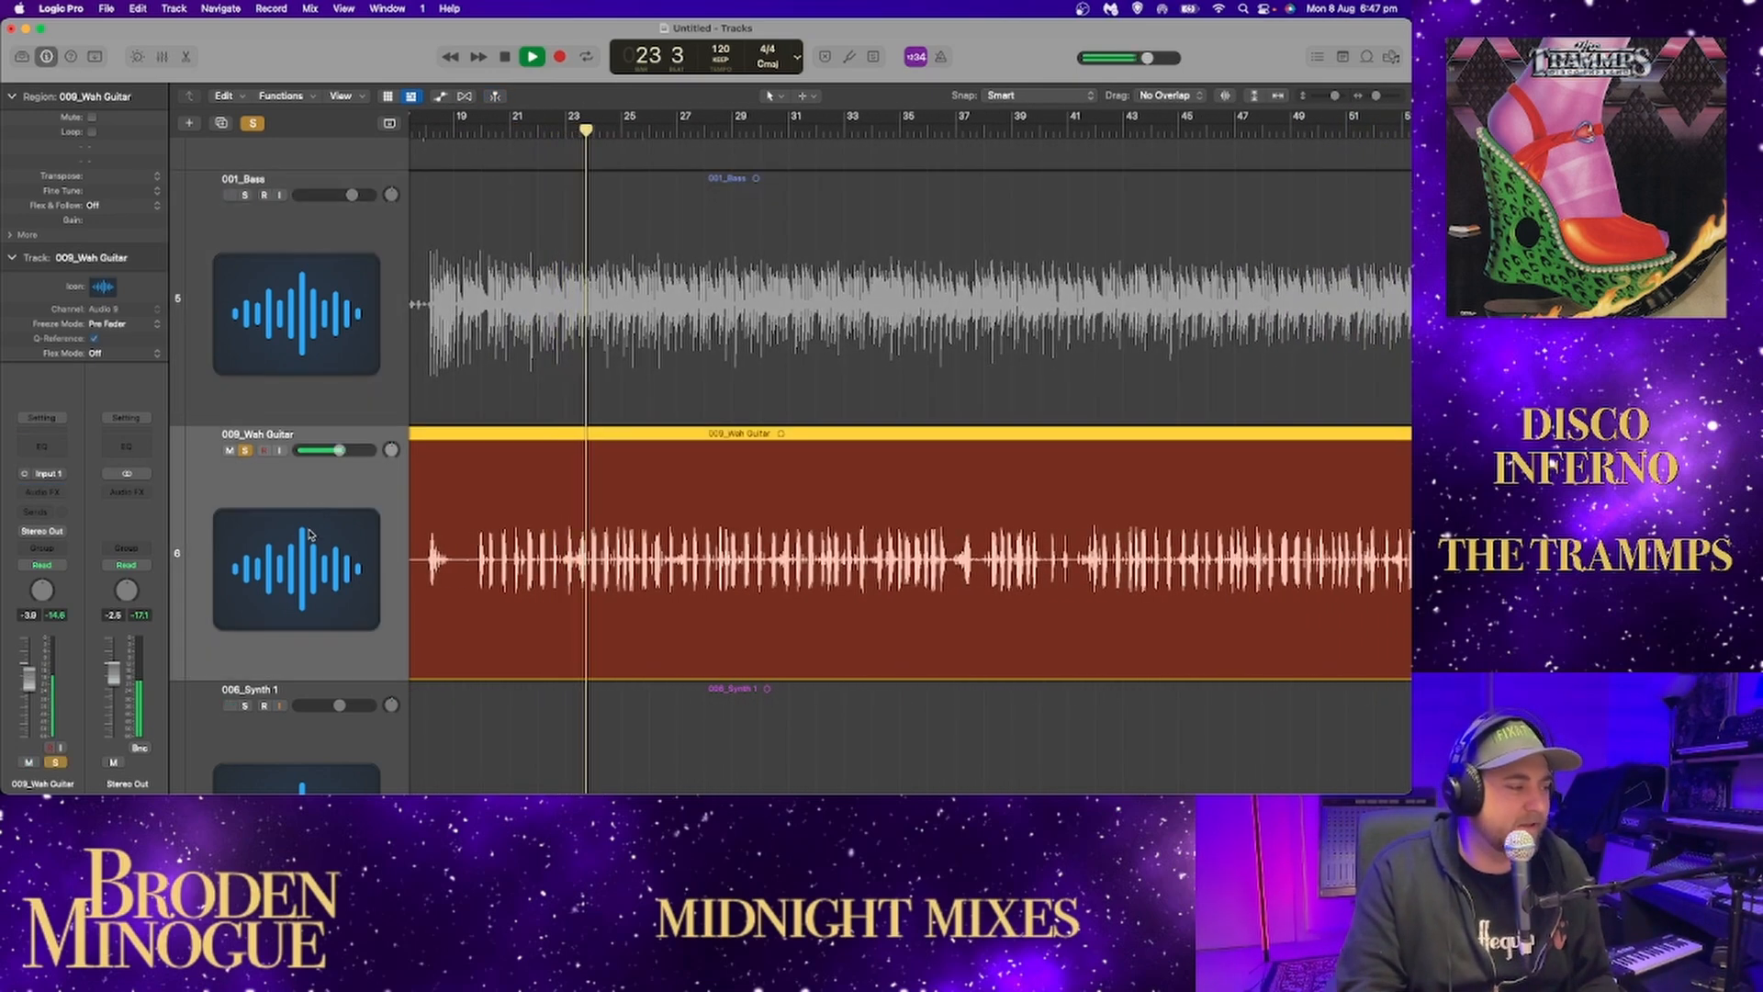
pyautogui.click(39, 450)
pyautogui.moveTo(932, 221); pyautogui.dragTo(891, 76)
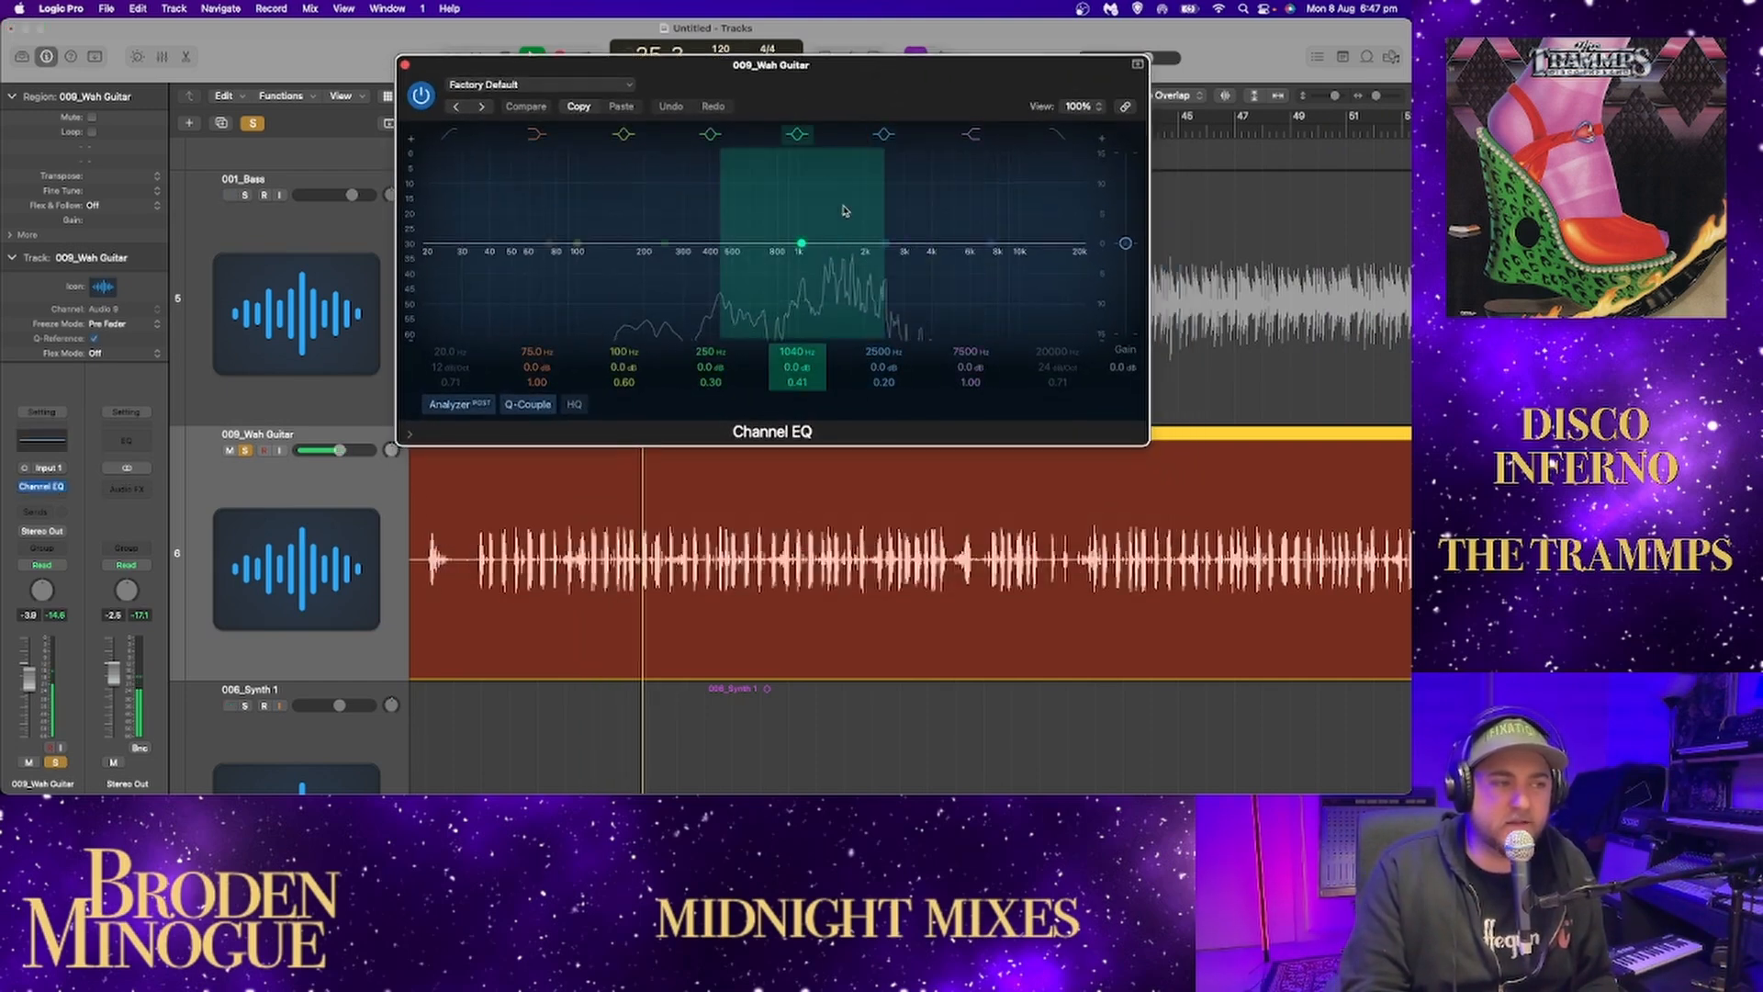
pyautogui.moveTo(800, 245); pyautogui.dragTo(865, 248)
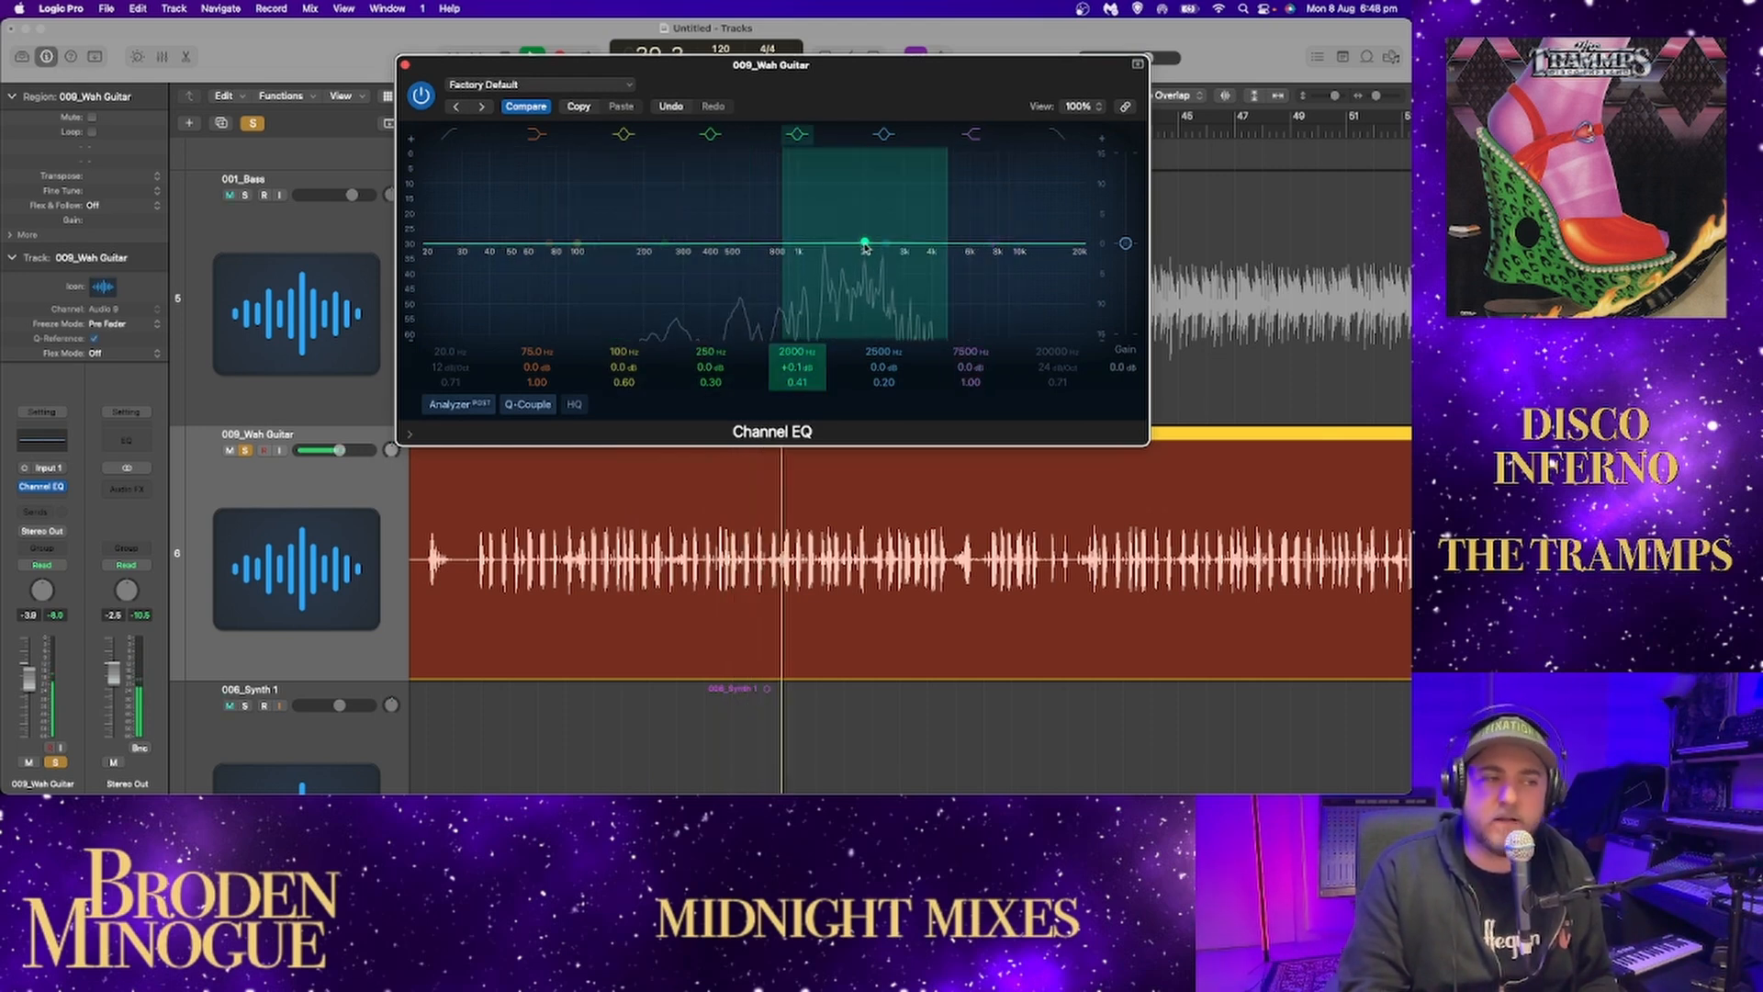
pyautogui.moveTo(865, 246)
pyautogui.mouseDown()
pyautogui.moveTo(867, 212)
pyautogui.moveTo(956, 178)
pyautogui.moveTo(1031, 307)
pyautogui.moveTo(945, 322)
pyautogui.moveTo(854, 384)
pyautogui.moveTo(856, 435)
pyautogui.moveTo(858, 259)
pyautogui.mouseUp()
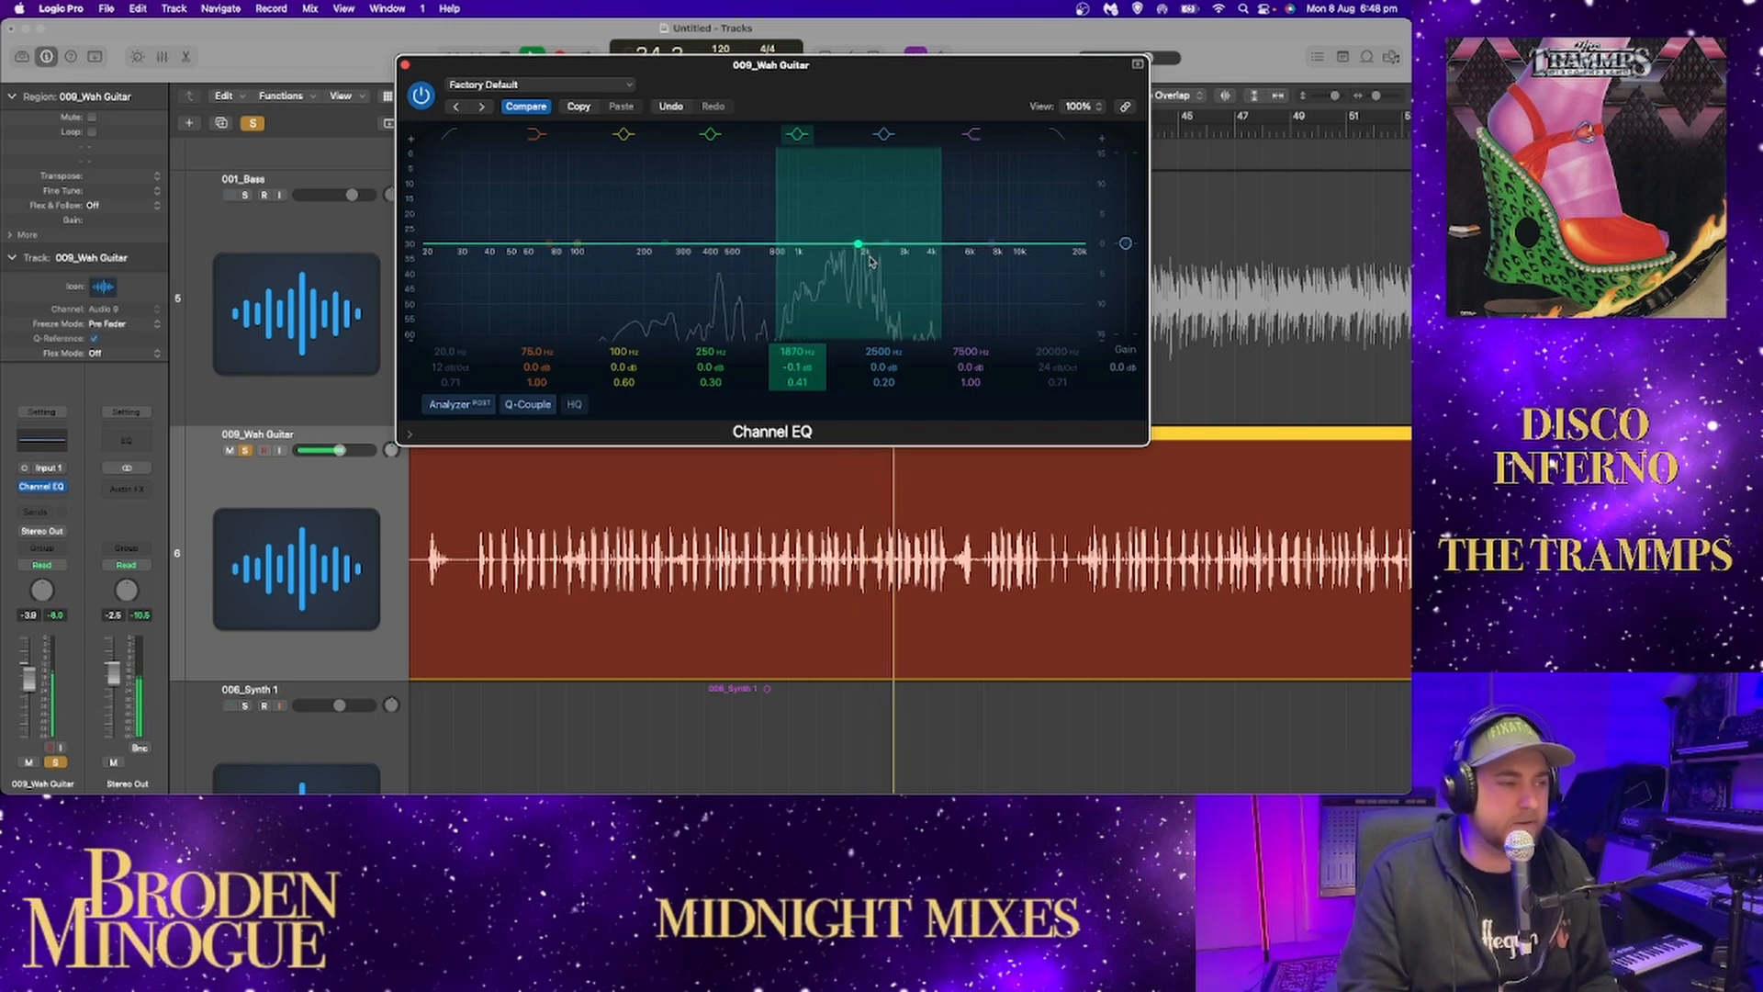
pyautogui.click(407, 68)
# Fit the whole song in the timeline and play the wah guitar from about bar 63.
pyautogui.hscroll(5, 858, 393)
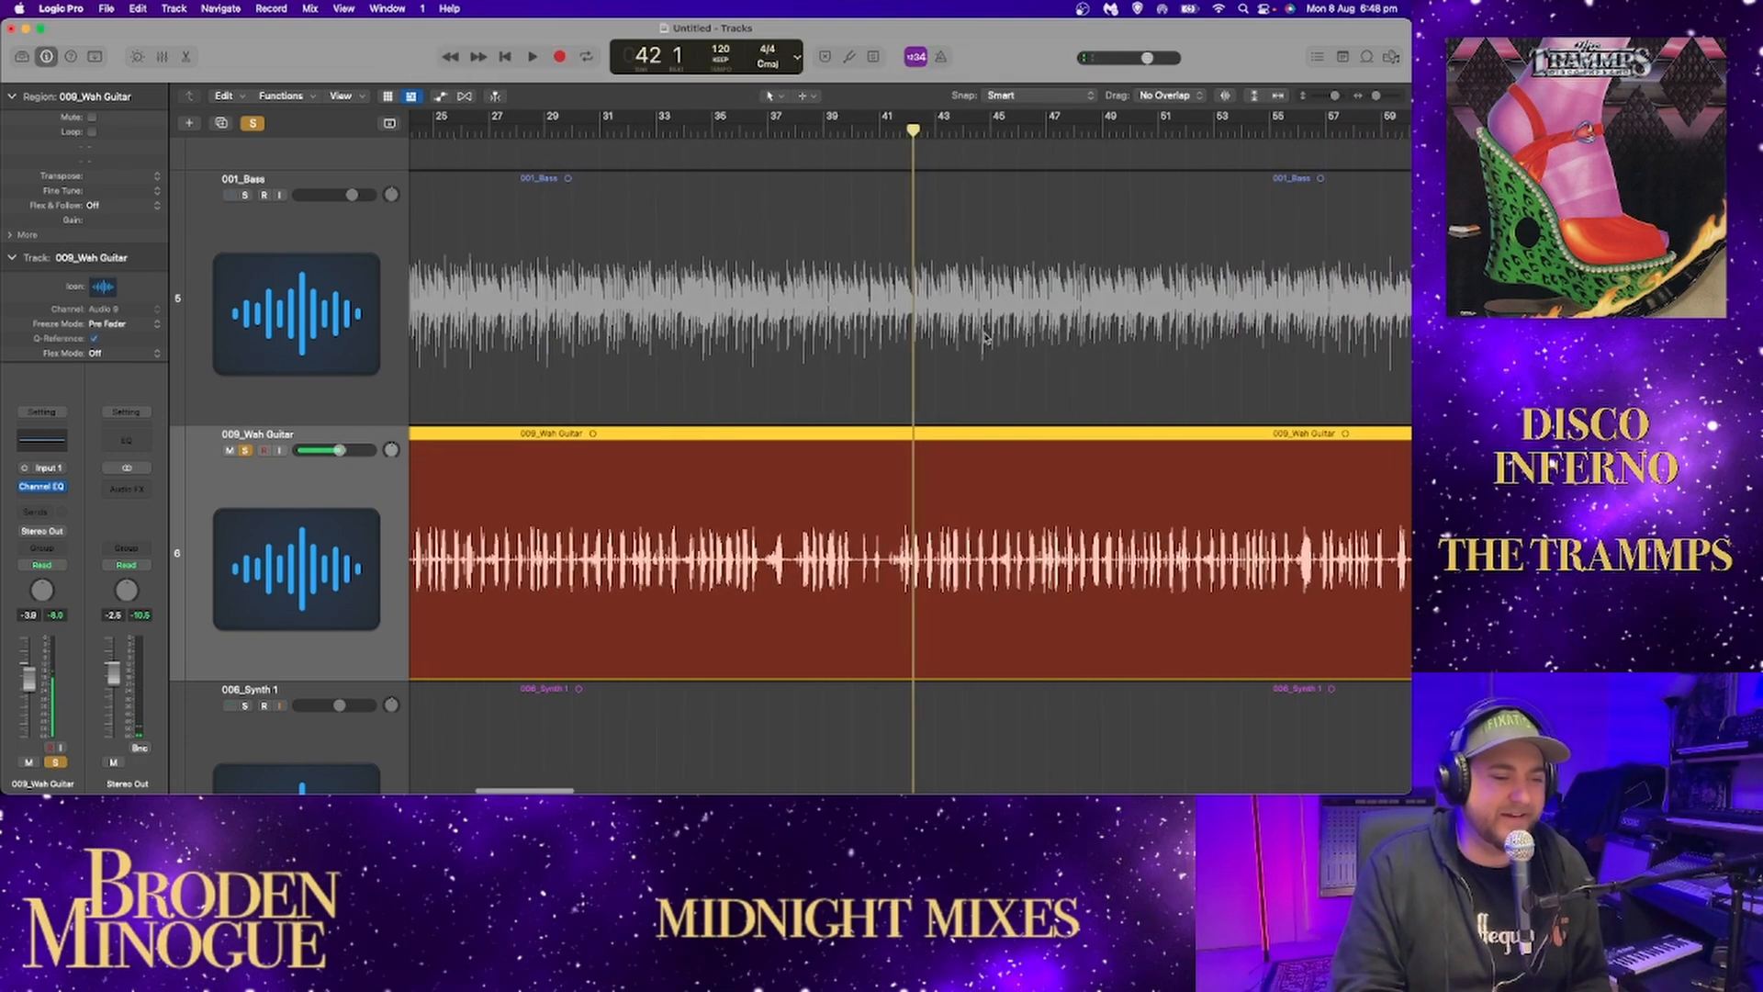
pyautogui.moveTo(1376, 101); pyautogui.dragTo(1358, 99)
pyautogui.click(1280, 97)
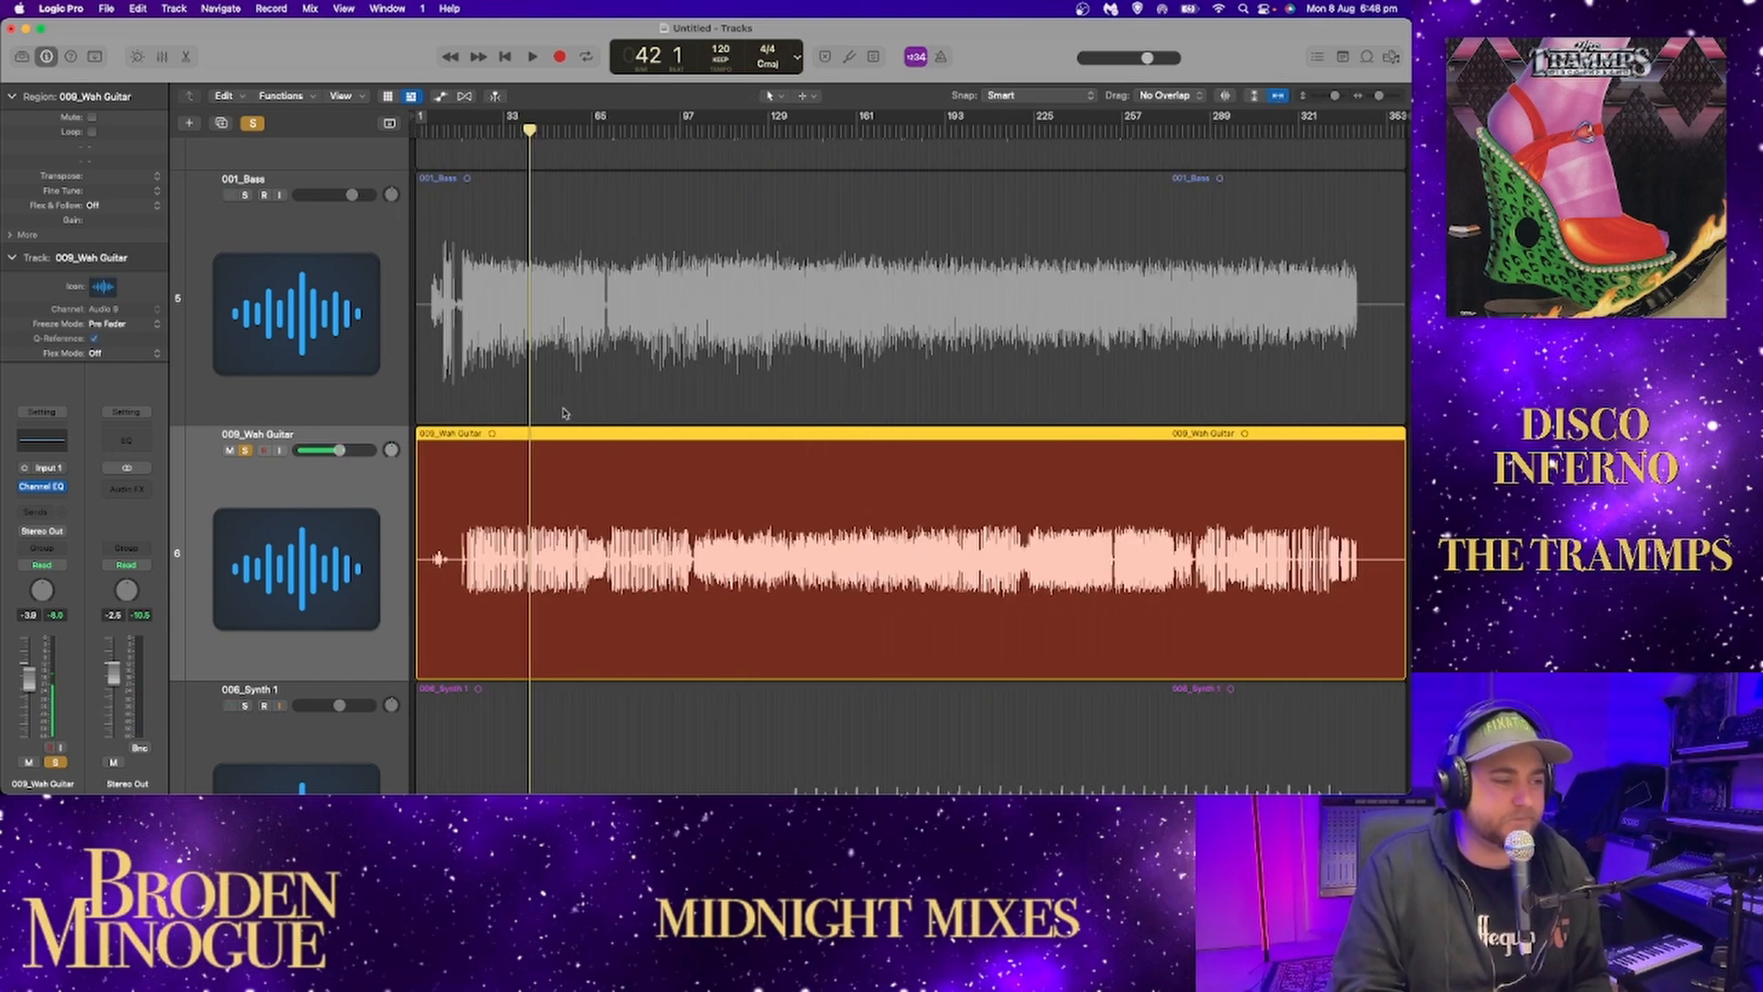
pyautogui.click(626, 140)
pyautogui.click(594, 134)
pyautogui.press('space')
pyautogui.scroll(-1, 605, 145)
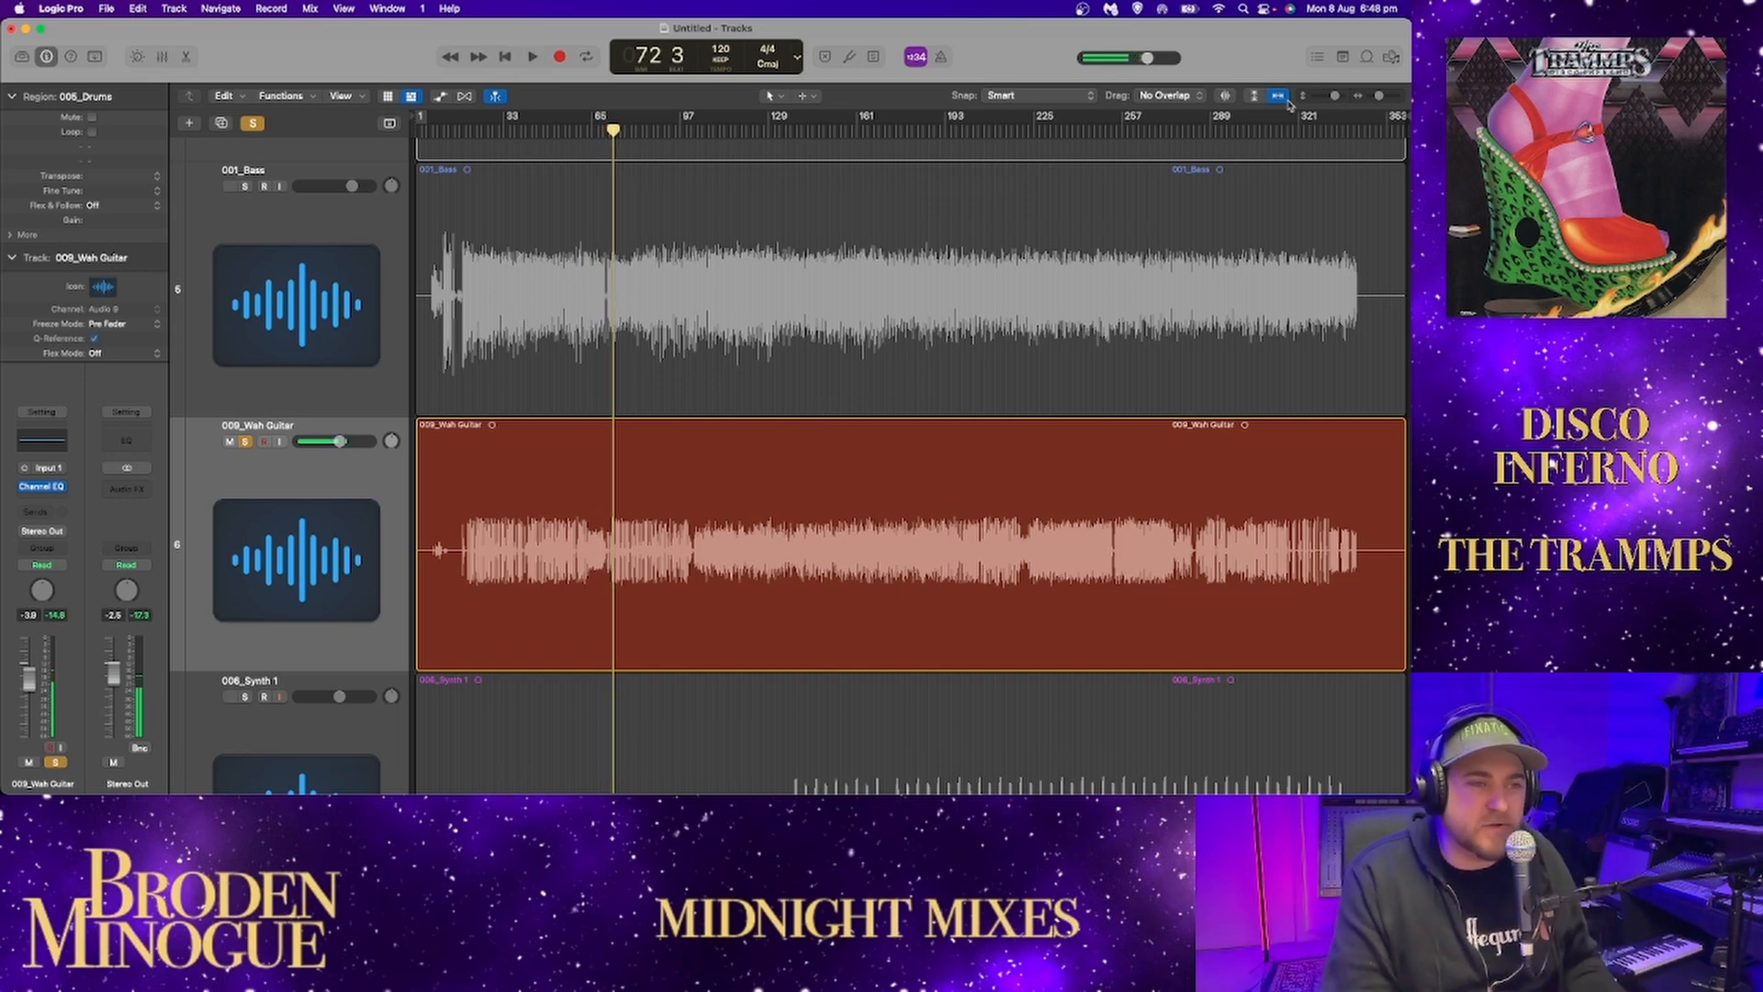
# Examine the wah guitar's re-entry up close and replay it from about bar 70.
pyautogui.moveTo(1381, 95); pyautogui.dragTo(1385, 95)
pyautogui.hscroll(-4, 833, 299)
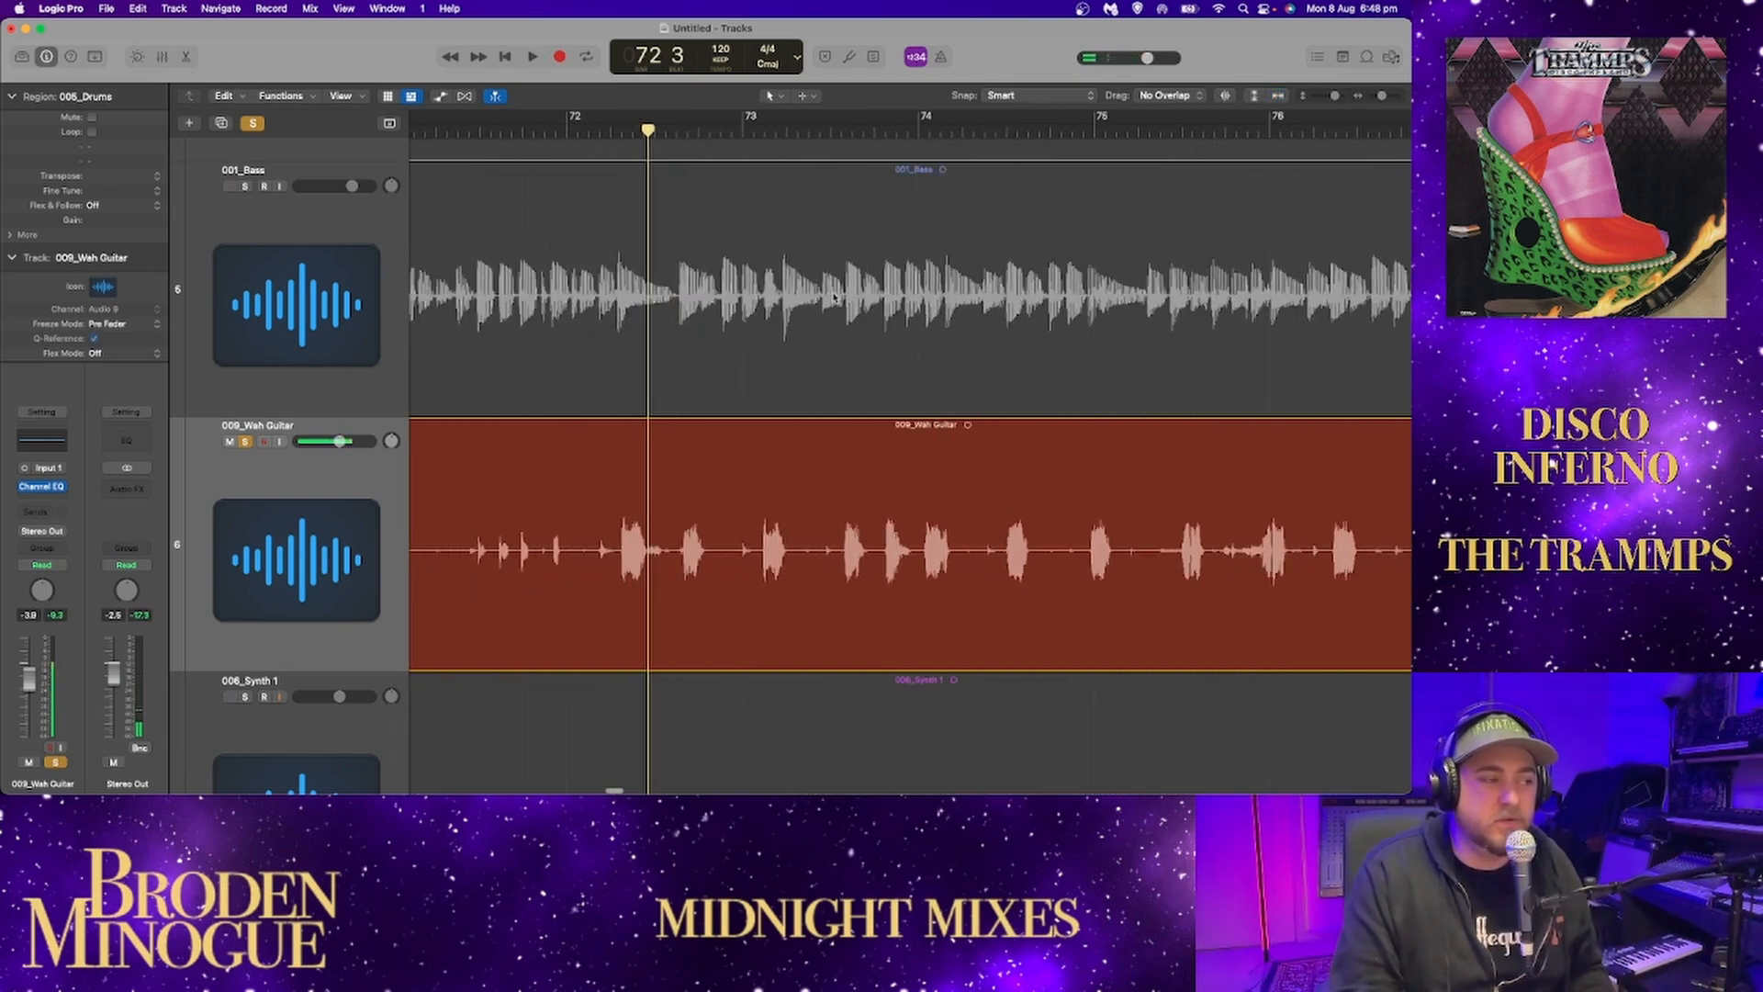
pyautogui.hscroll(-3, 834, 299)
pyautogui.click(515, 137)
pyautogui.press('space')
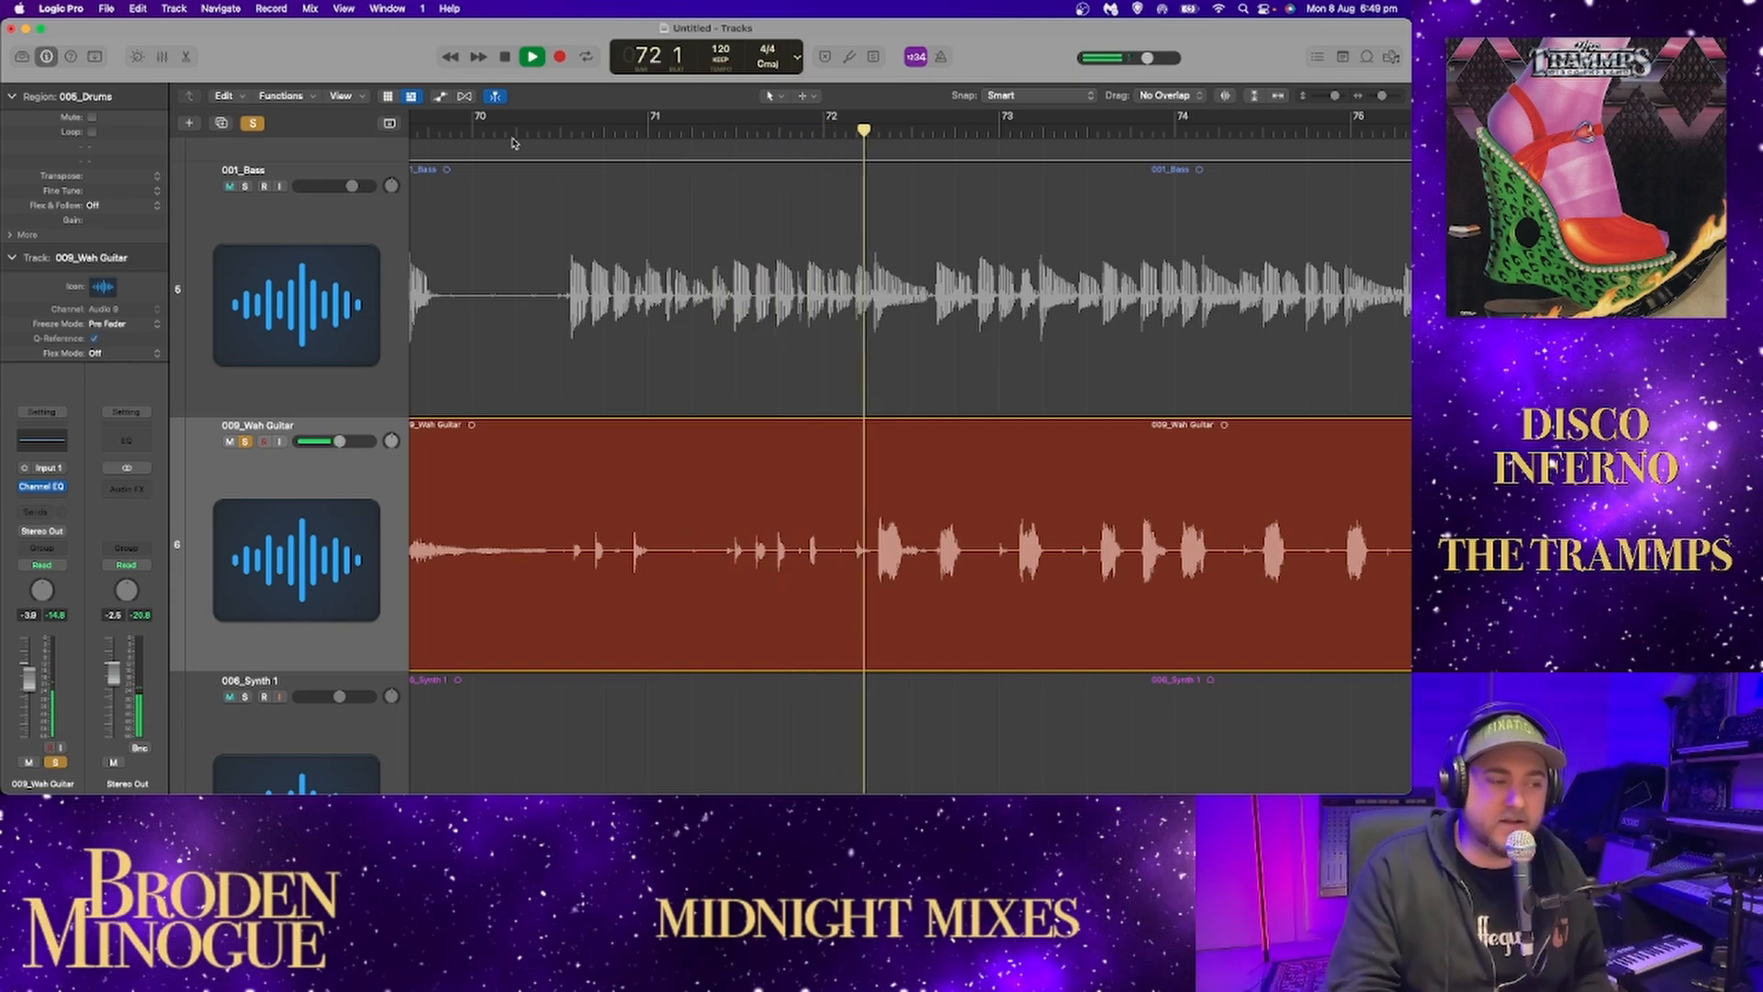
# Compare the wah guitar with the bass by soloing both from bar 70, and unsolo the bass.
pyautogui.press('space')
pyautogui.click(245, 187)
pyautogui.click(494, 131)
pyautogui.press('space')
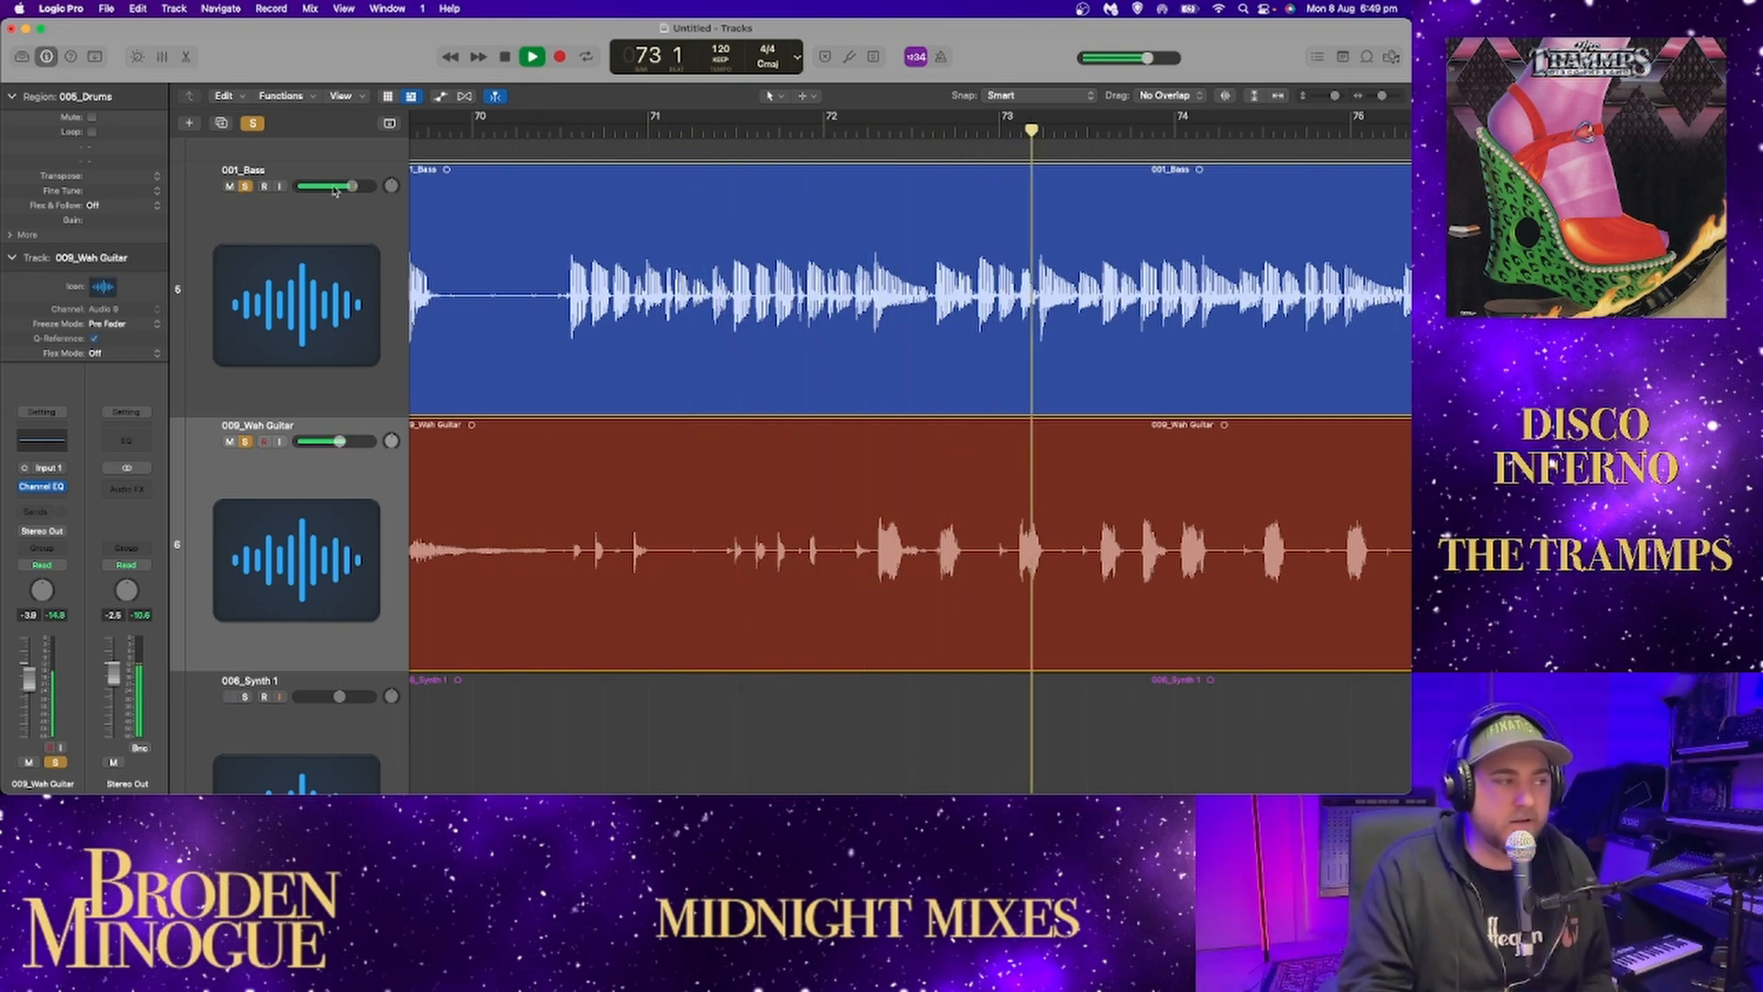
pyautogui.click(245, 186)
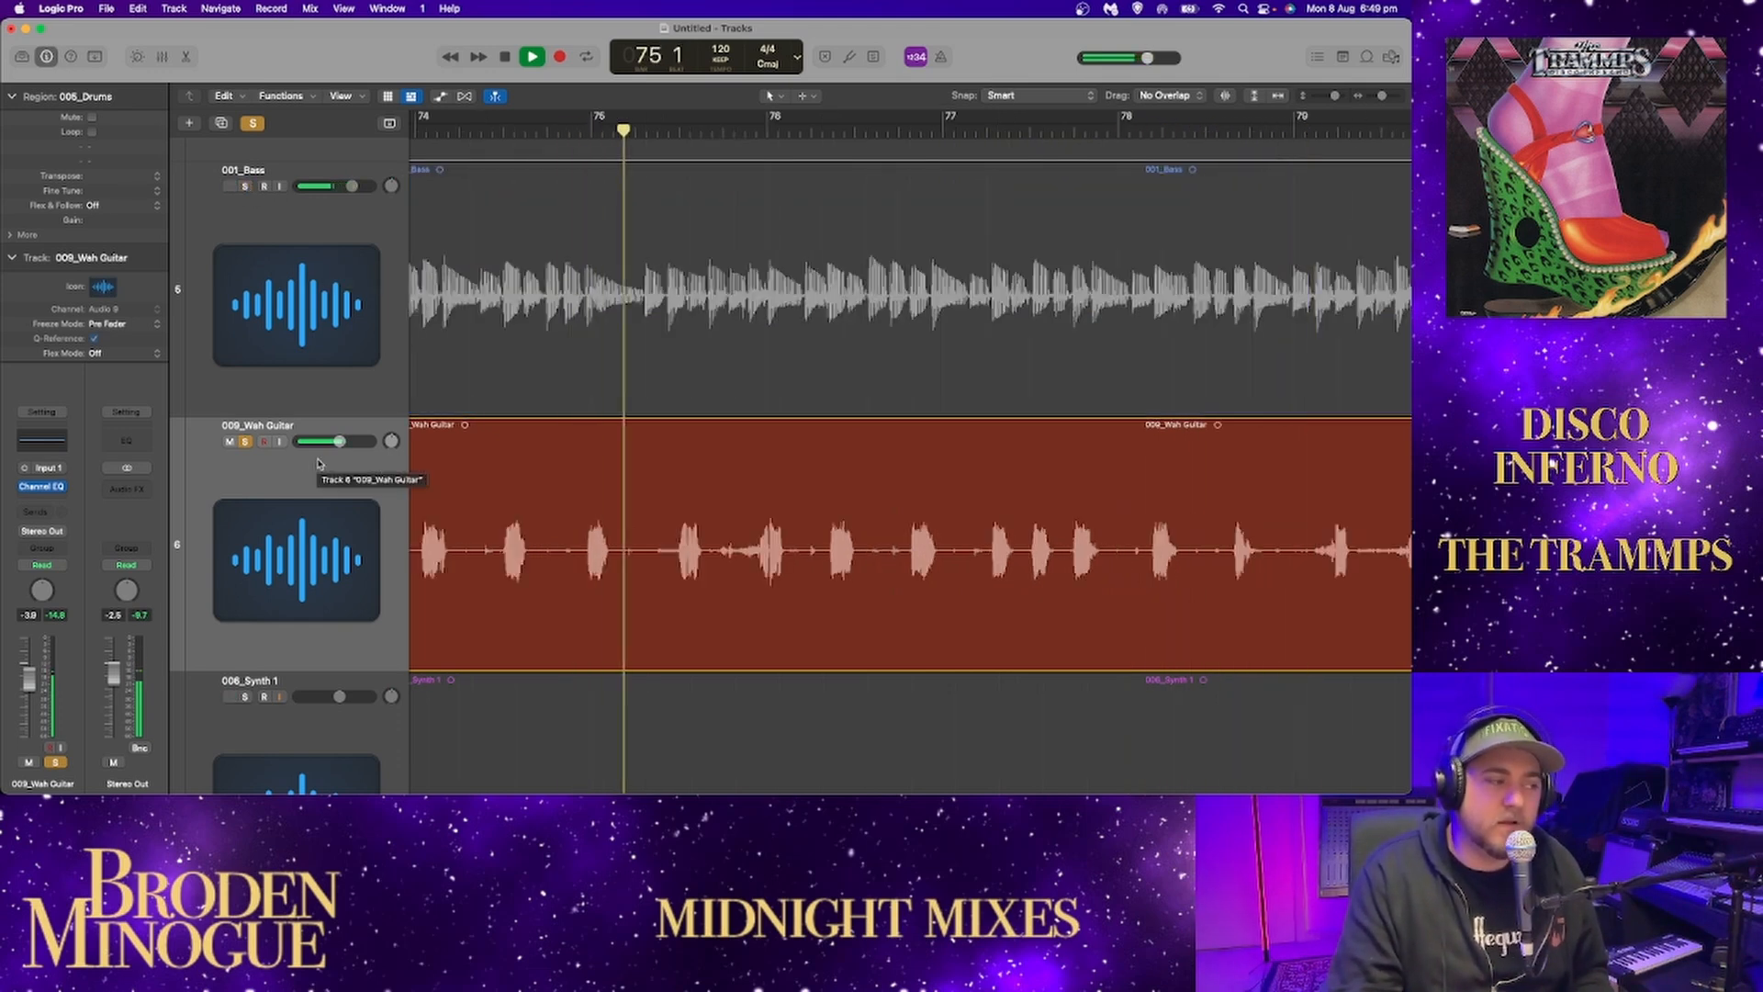
# Select the wah guitar track and continue playing it alone from bar 75.
pyautogui.press('space')
pyautogui.click(338, 493)
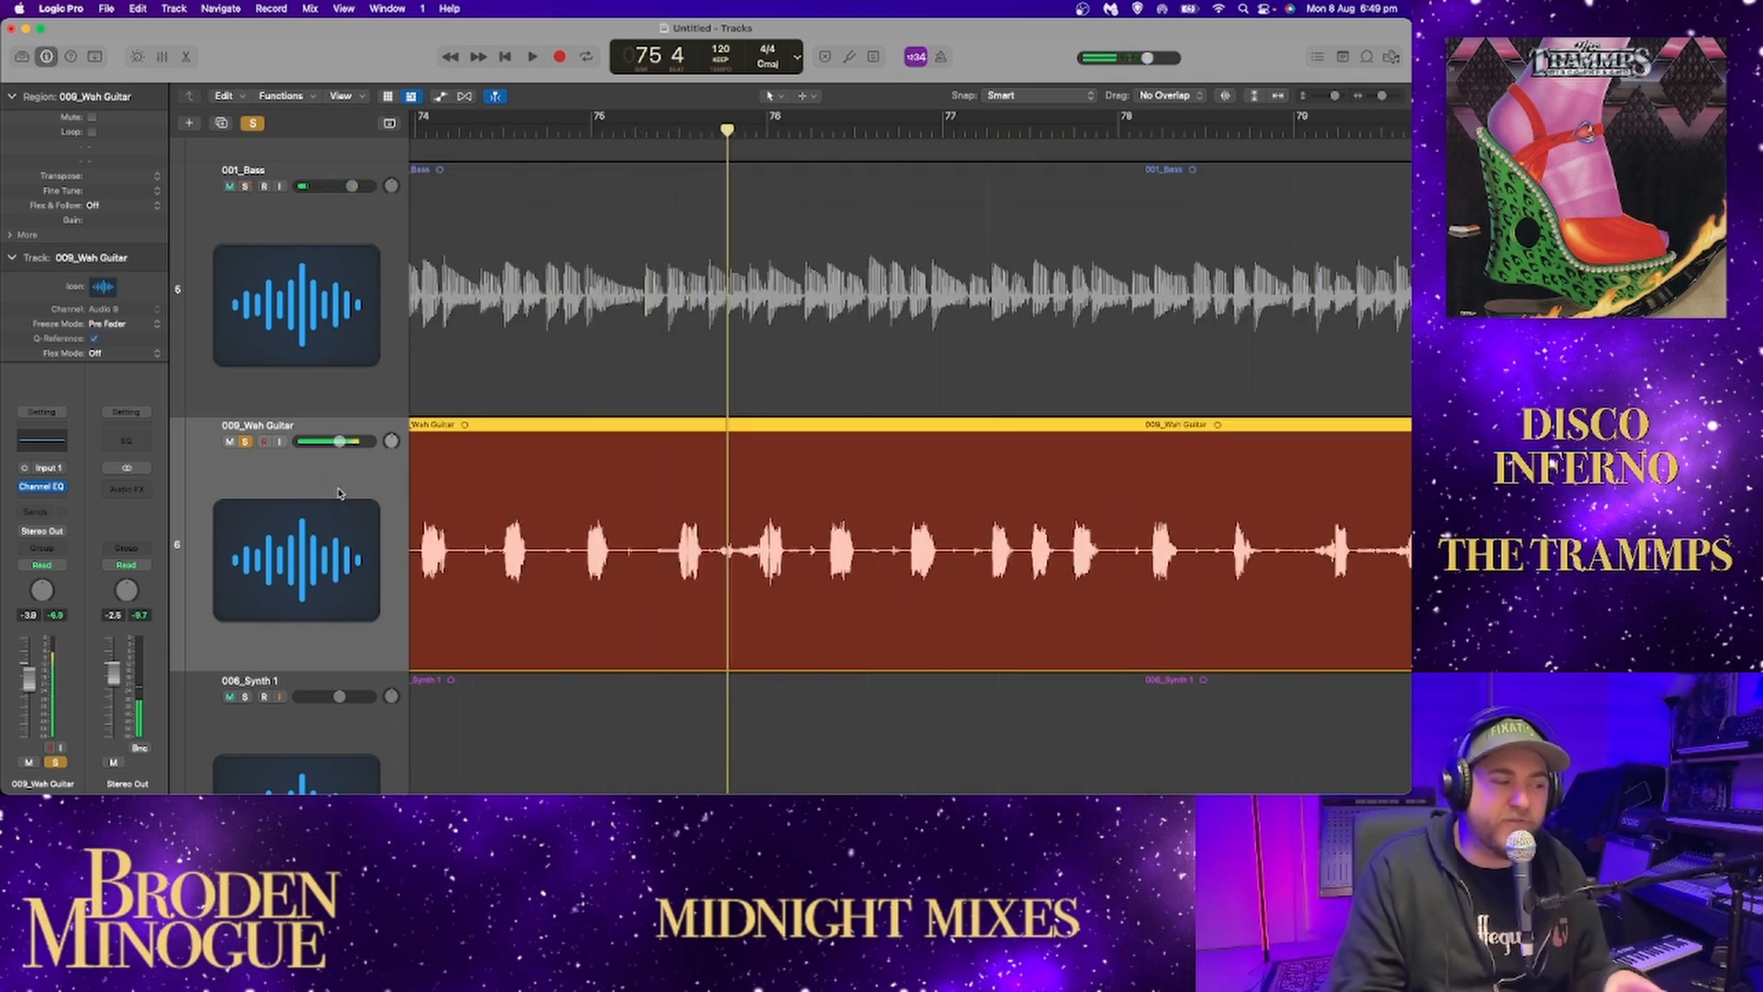
pyautogui.press('space')
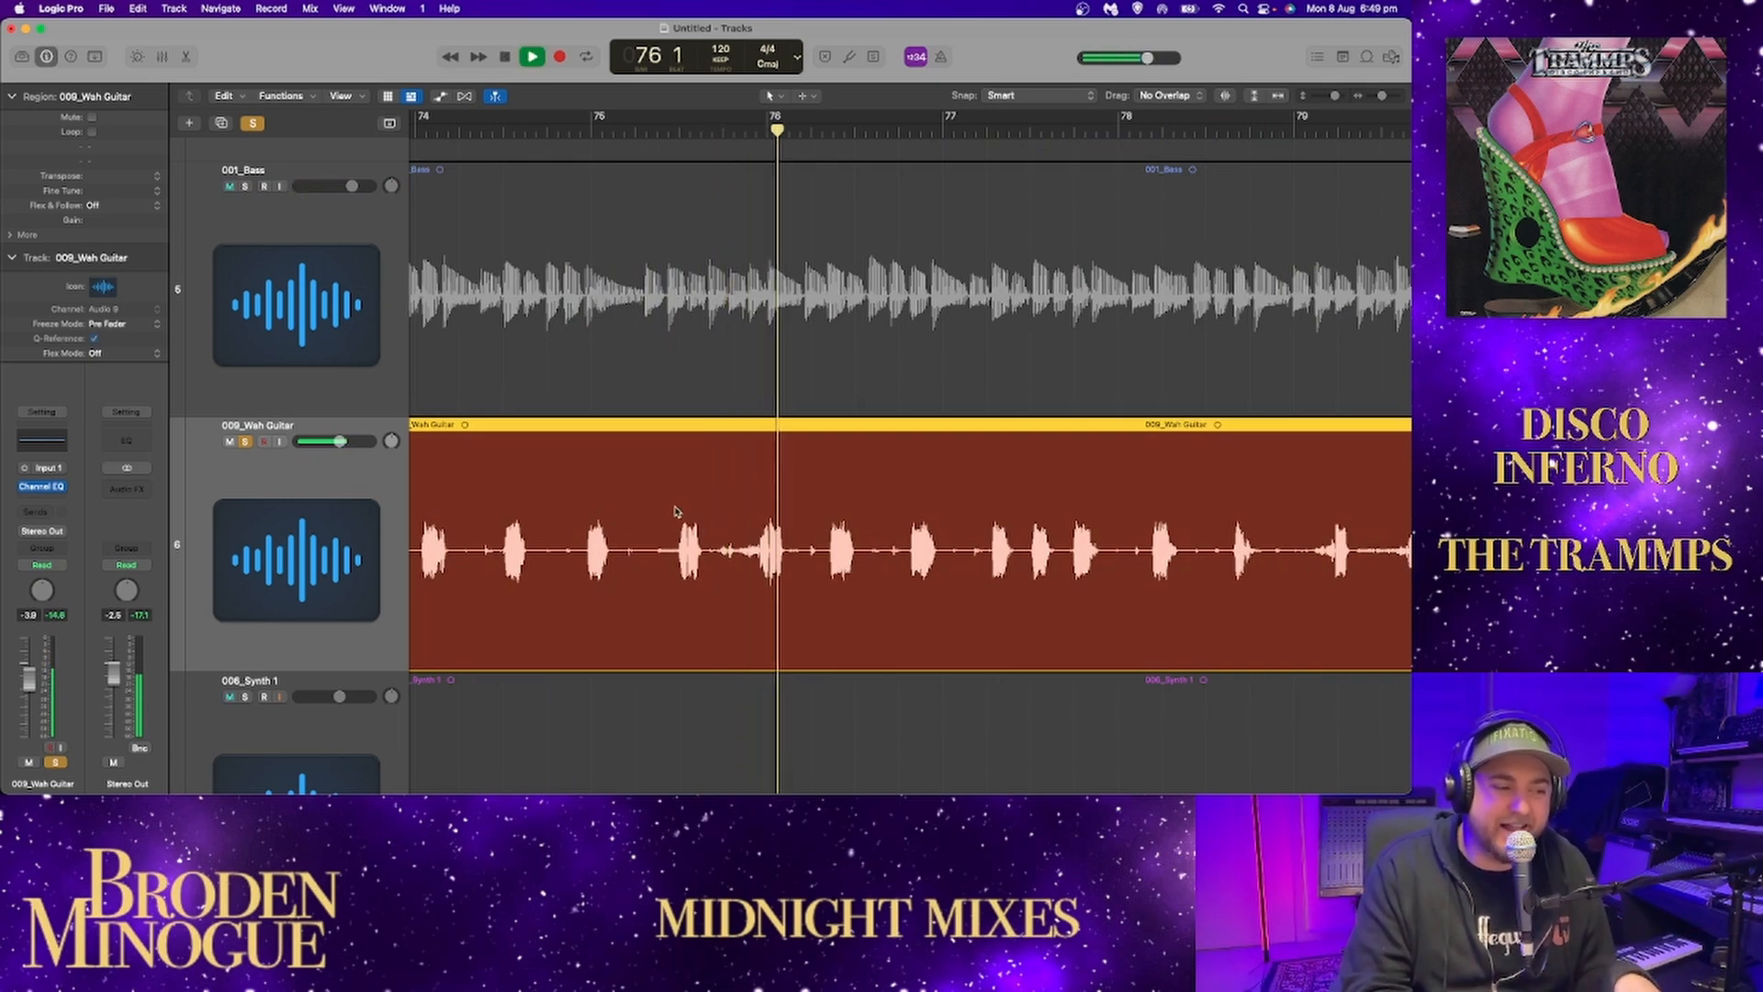
pyautogui.hscroll(1, 879, 523)
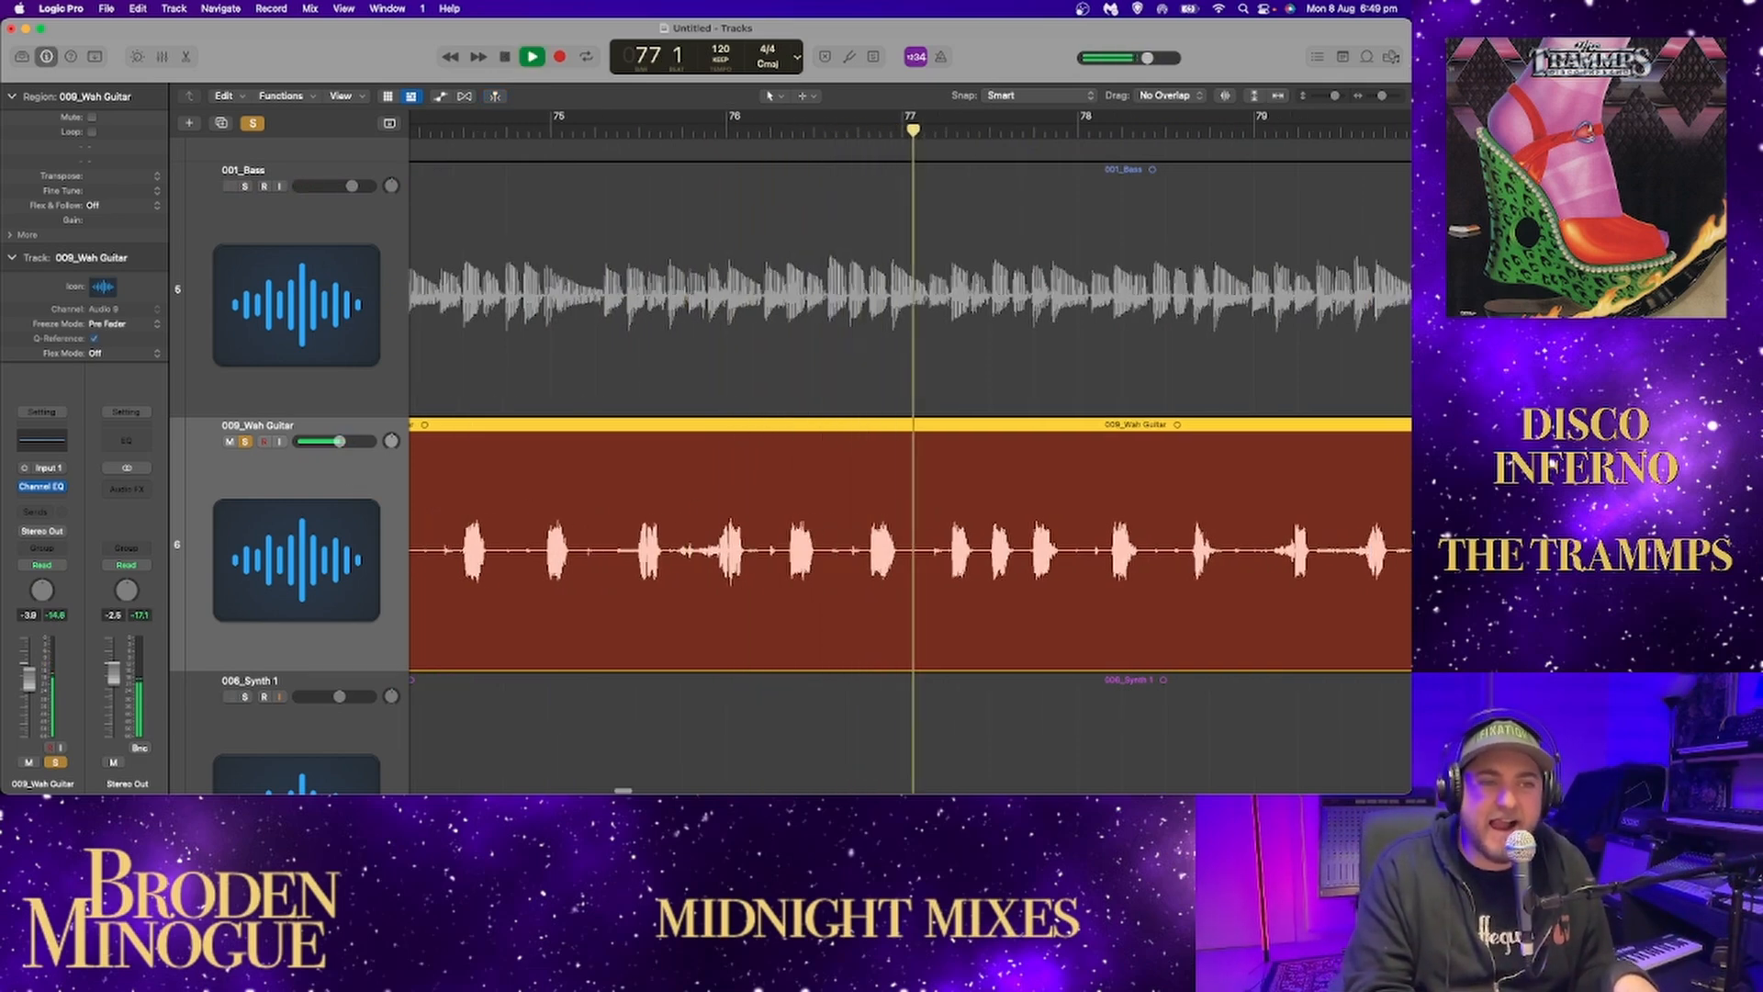
# Play the wah guitar's denser section from around bar 100 and fit the whole song in the timeline.
pyautogui.moveTo(1385, 101); pyautogui.dragTo(1372, 101)
pyautogui.hscroll(2, 1265, 181)
pyautogui.press('space')
pyautogui.moveTo(1029, 132); pyautogui.dragTo(1044, 132)
pyautogui.press('space')
pyautogui.hscroll(4, 1079, 347)
pyautogui.hscroll(3, 1079, 347)
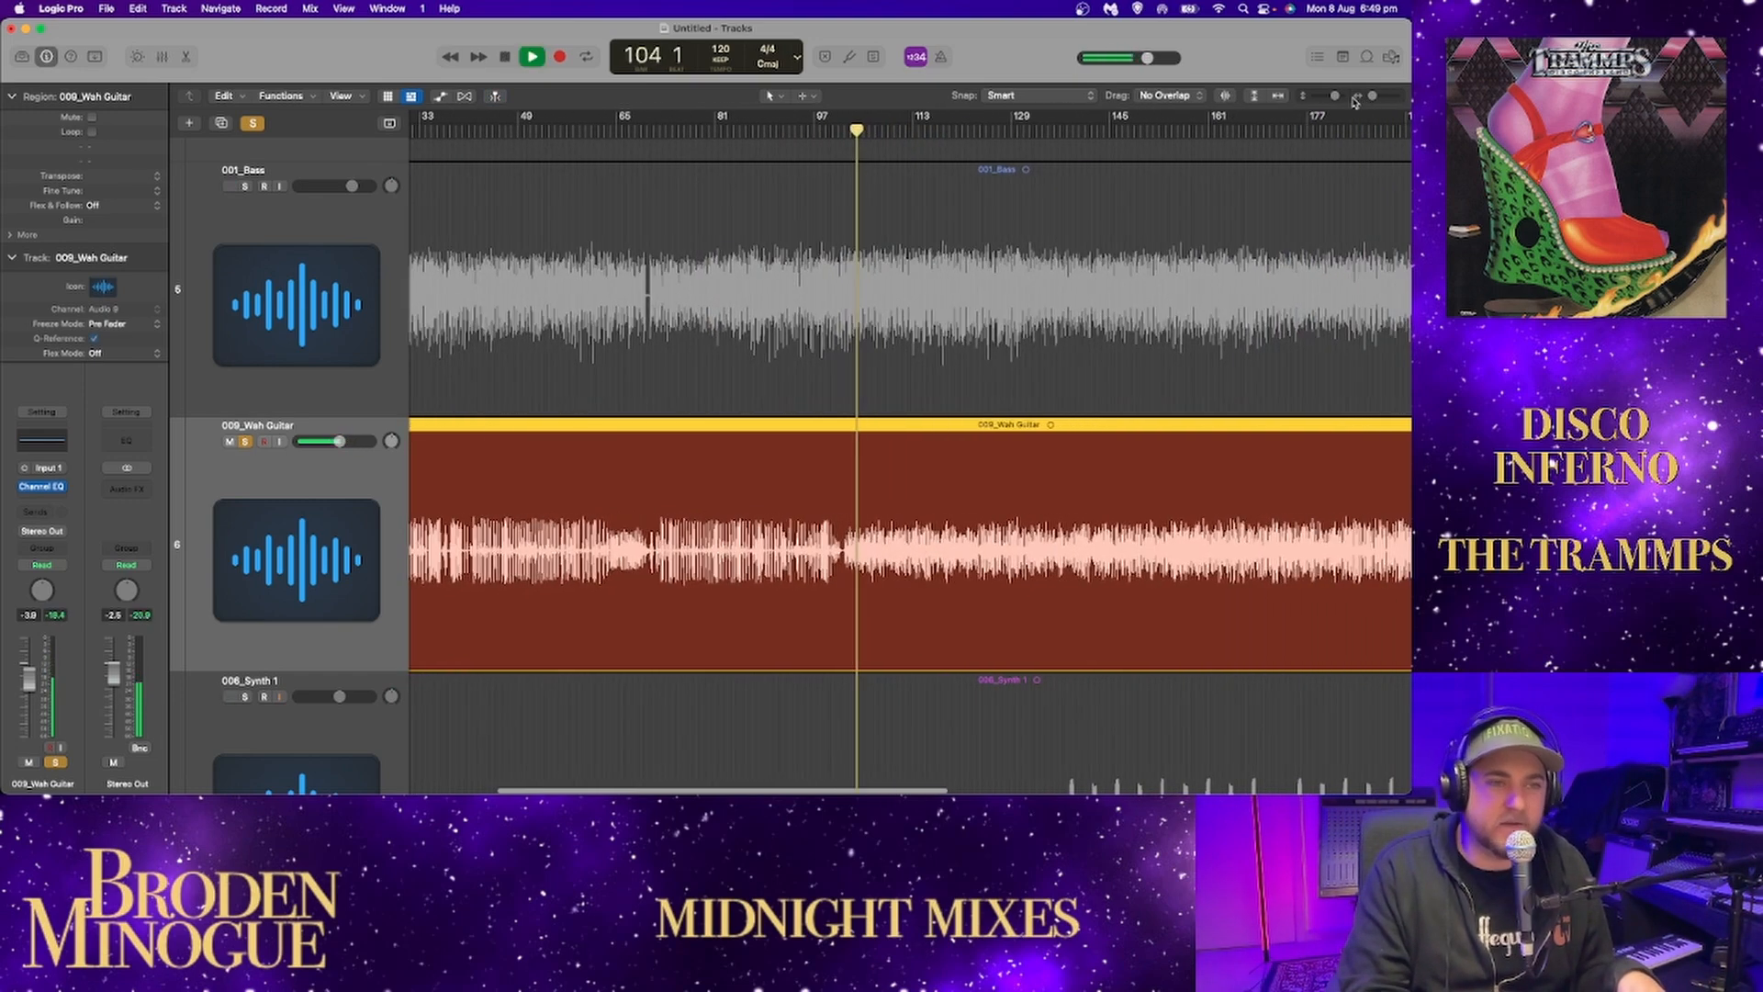
pyautogui.click(1279, 96)
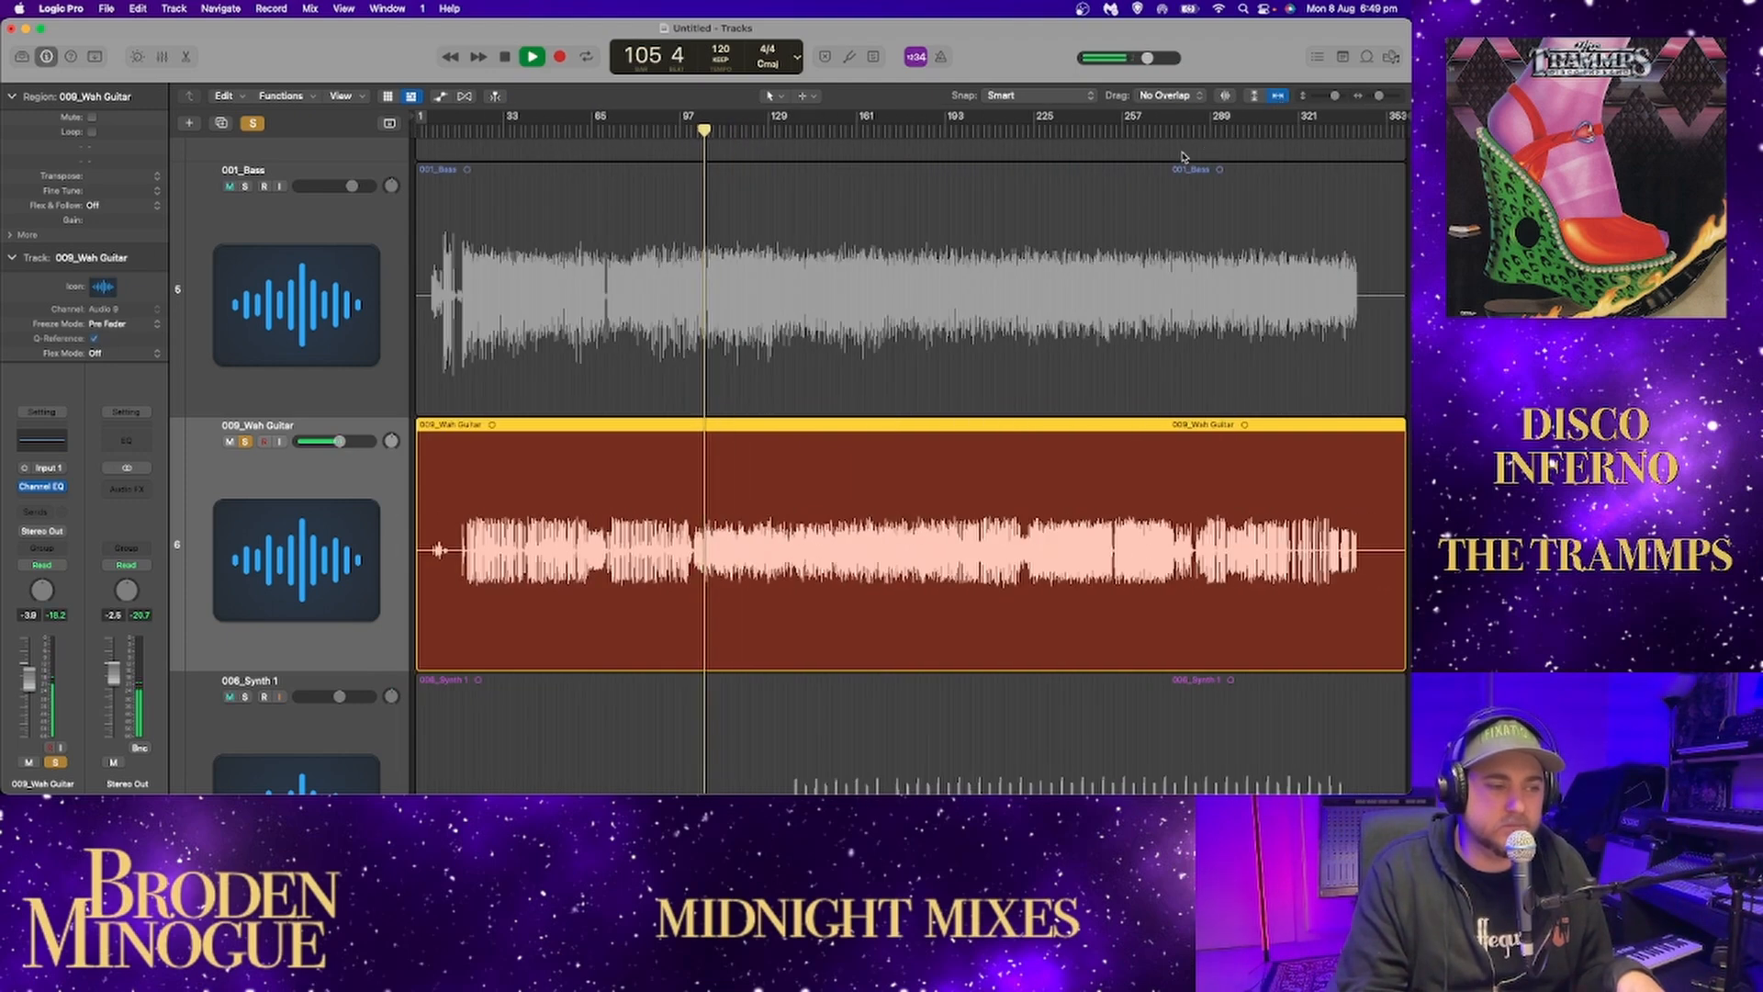
# Sample the soloed wah guitar in the song's second half, from about bar 192 through bar 221.
pyautogui.click(944, 129)
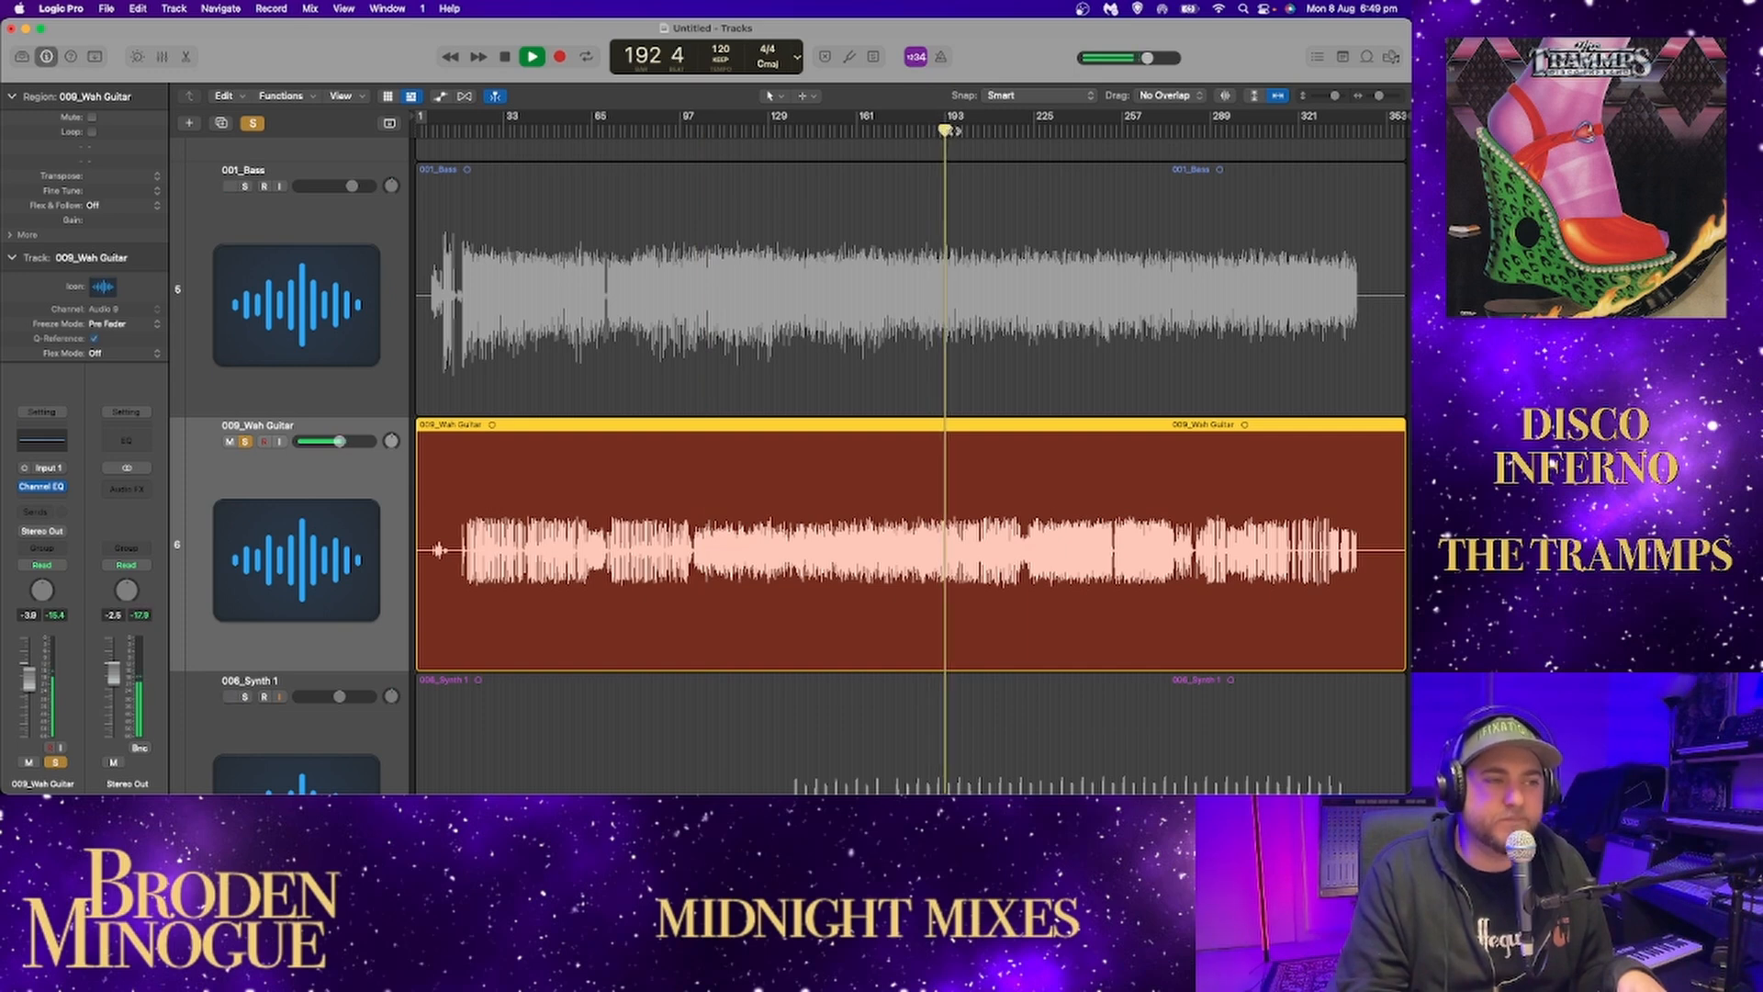
pyautogui.click(959, 130)
pyautogui.click(970, 131)
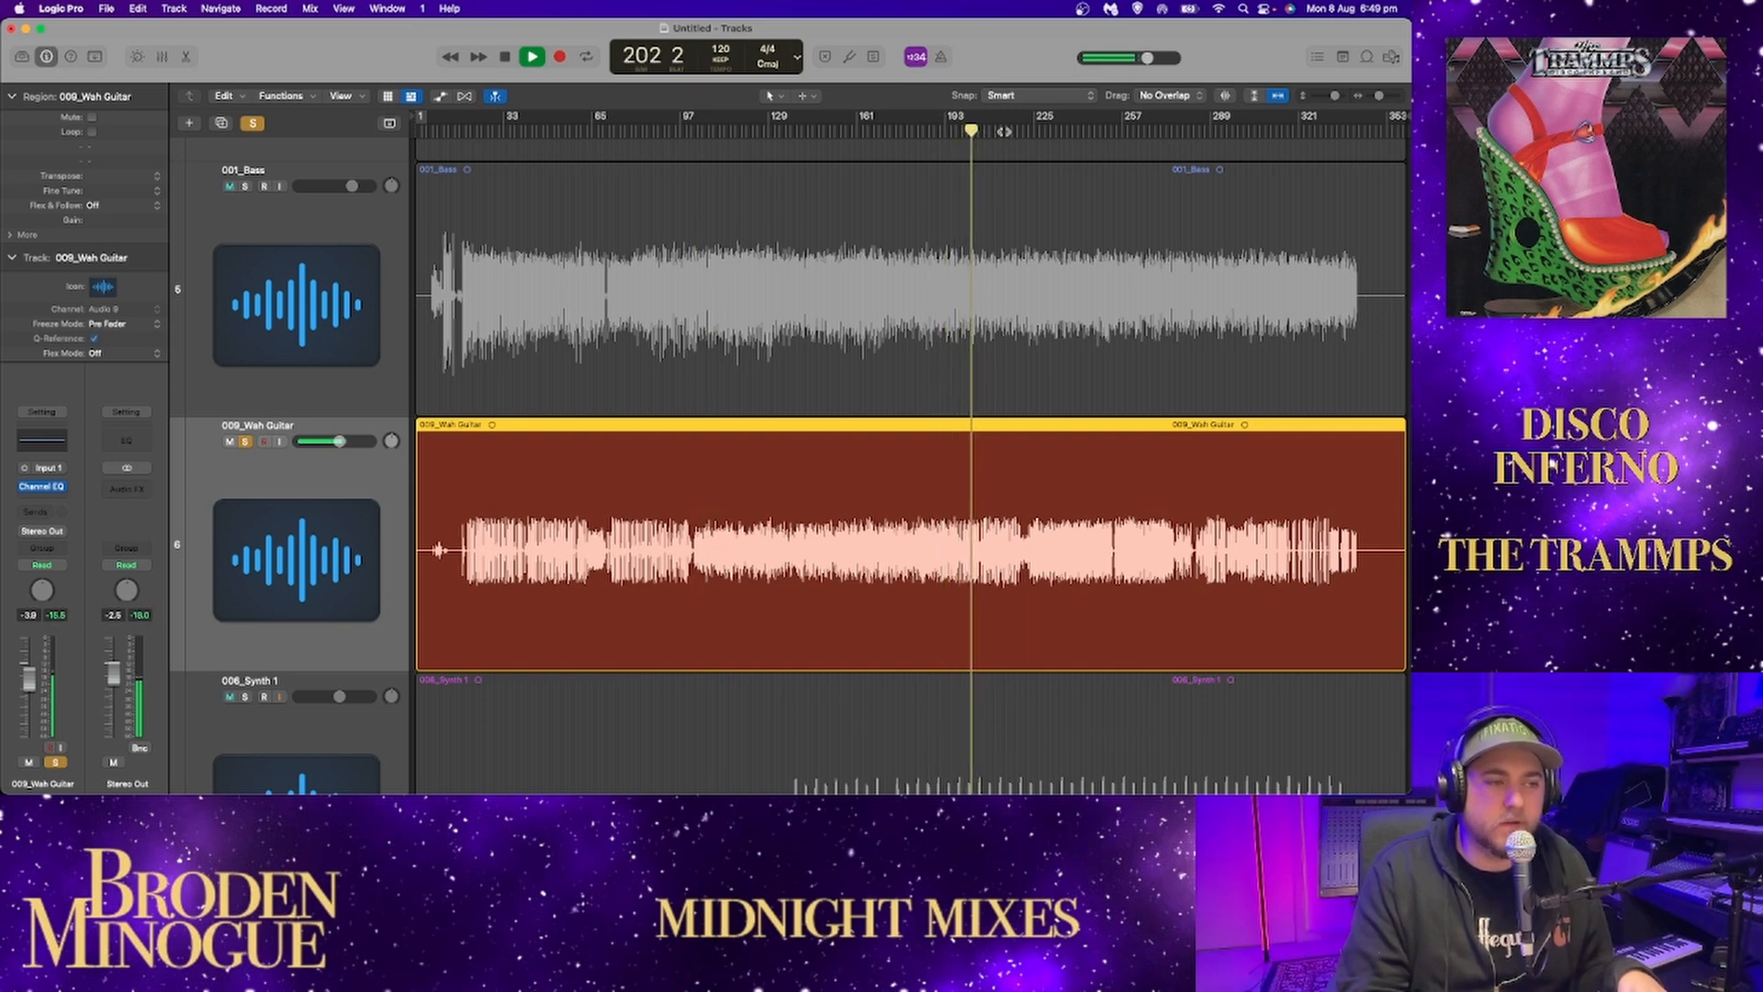
pyautogui.click(1016, 131)
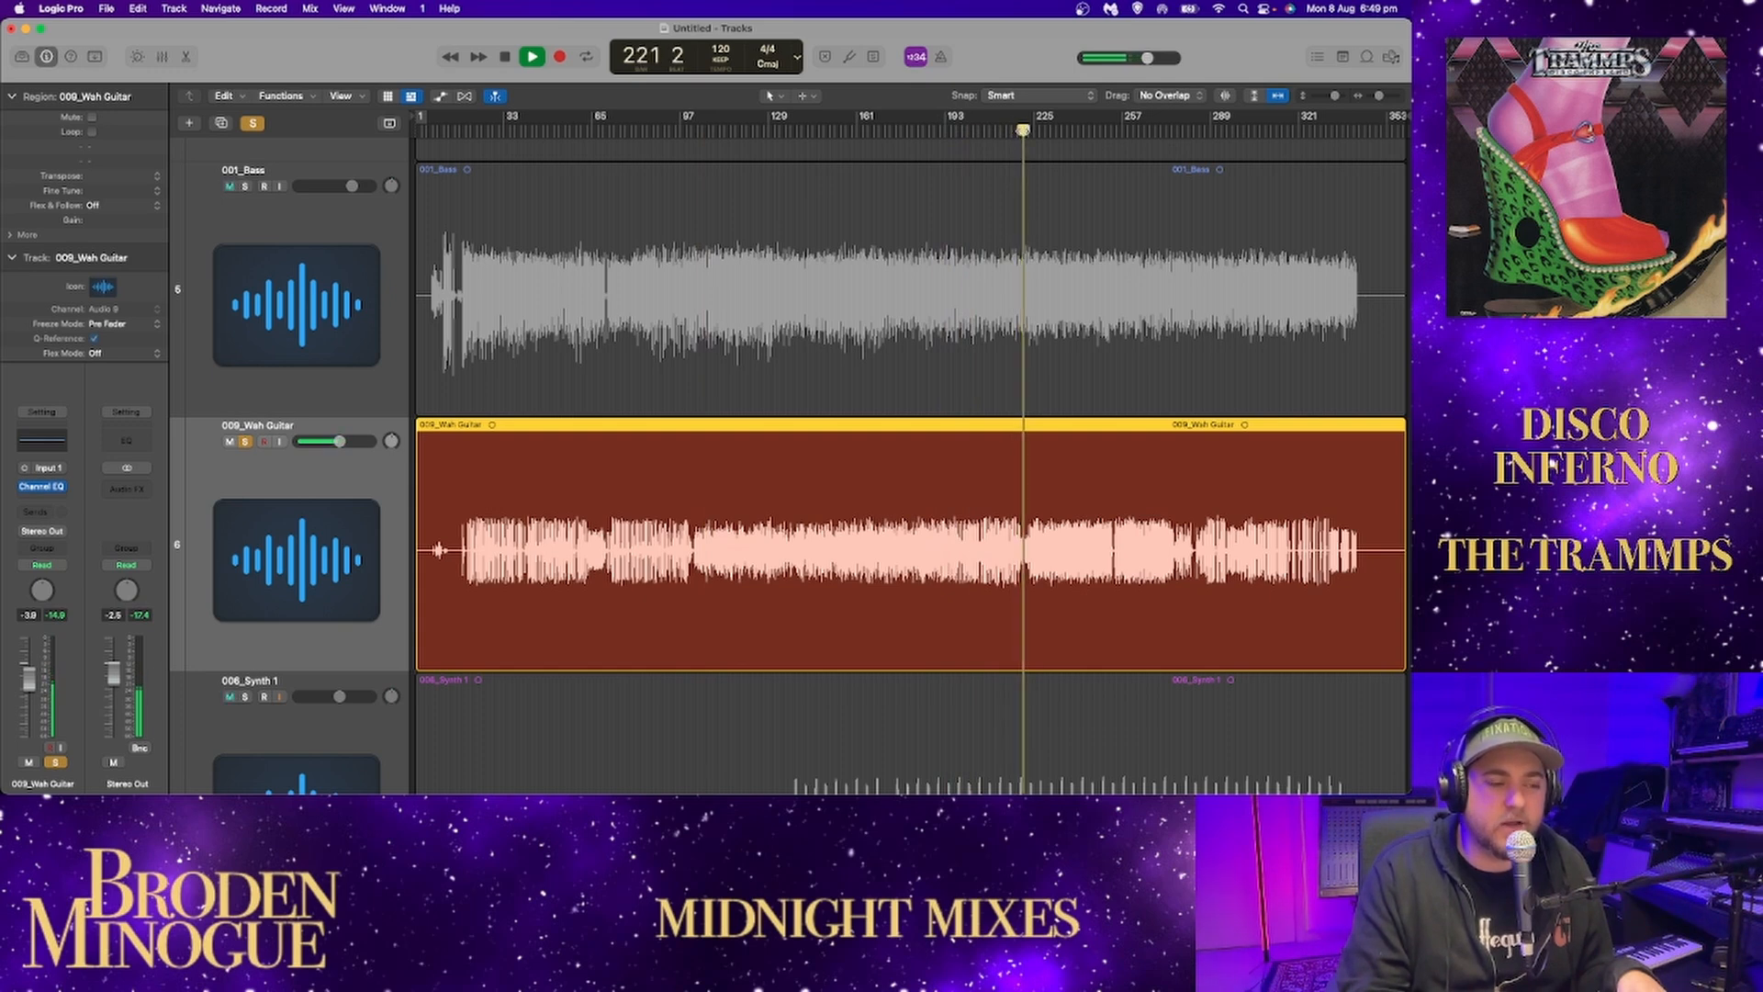
# Skip through the wah guitar's following sections from about bar 227, listening in up to about bar 284.
pyautogui.click(1039, 131)
pyautogui.scroll(1, 1056, 135)
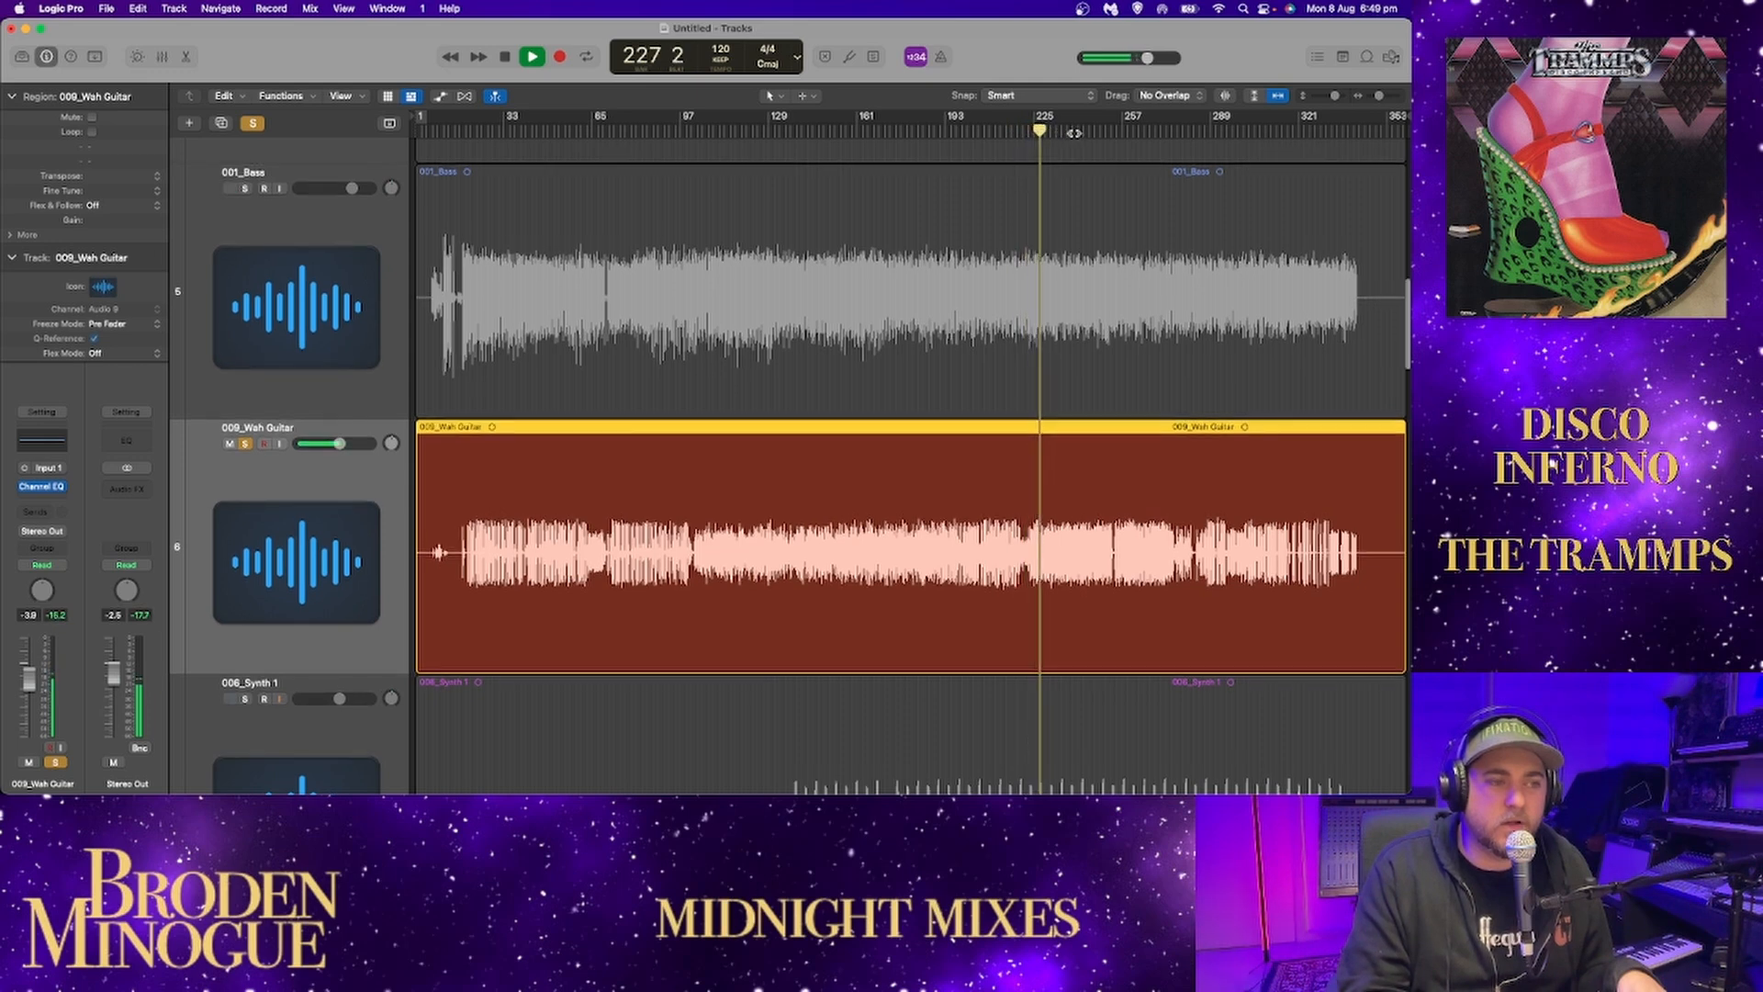
pyautogui.click(1074, 133)
pyautogui.click(1115, 133)
pyautogui.click(1143, 131)
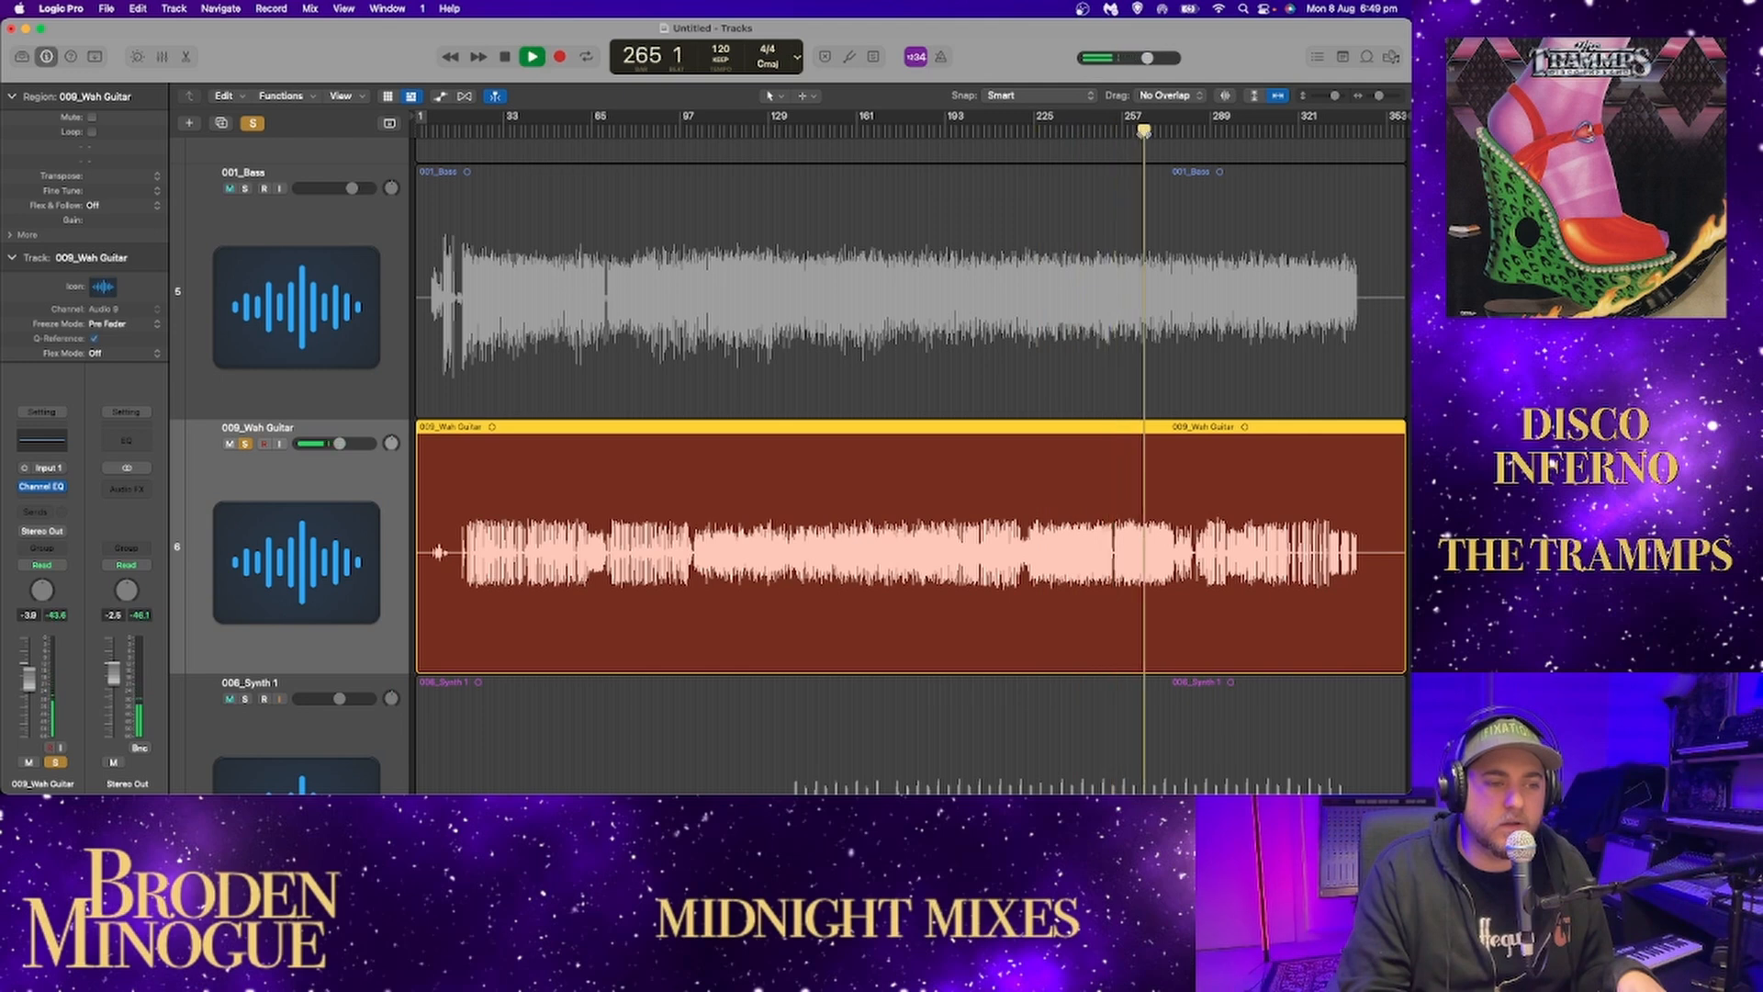
pyautogui.click(1163, 134)
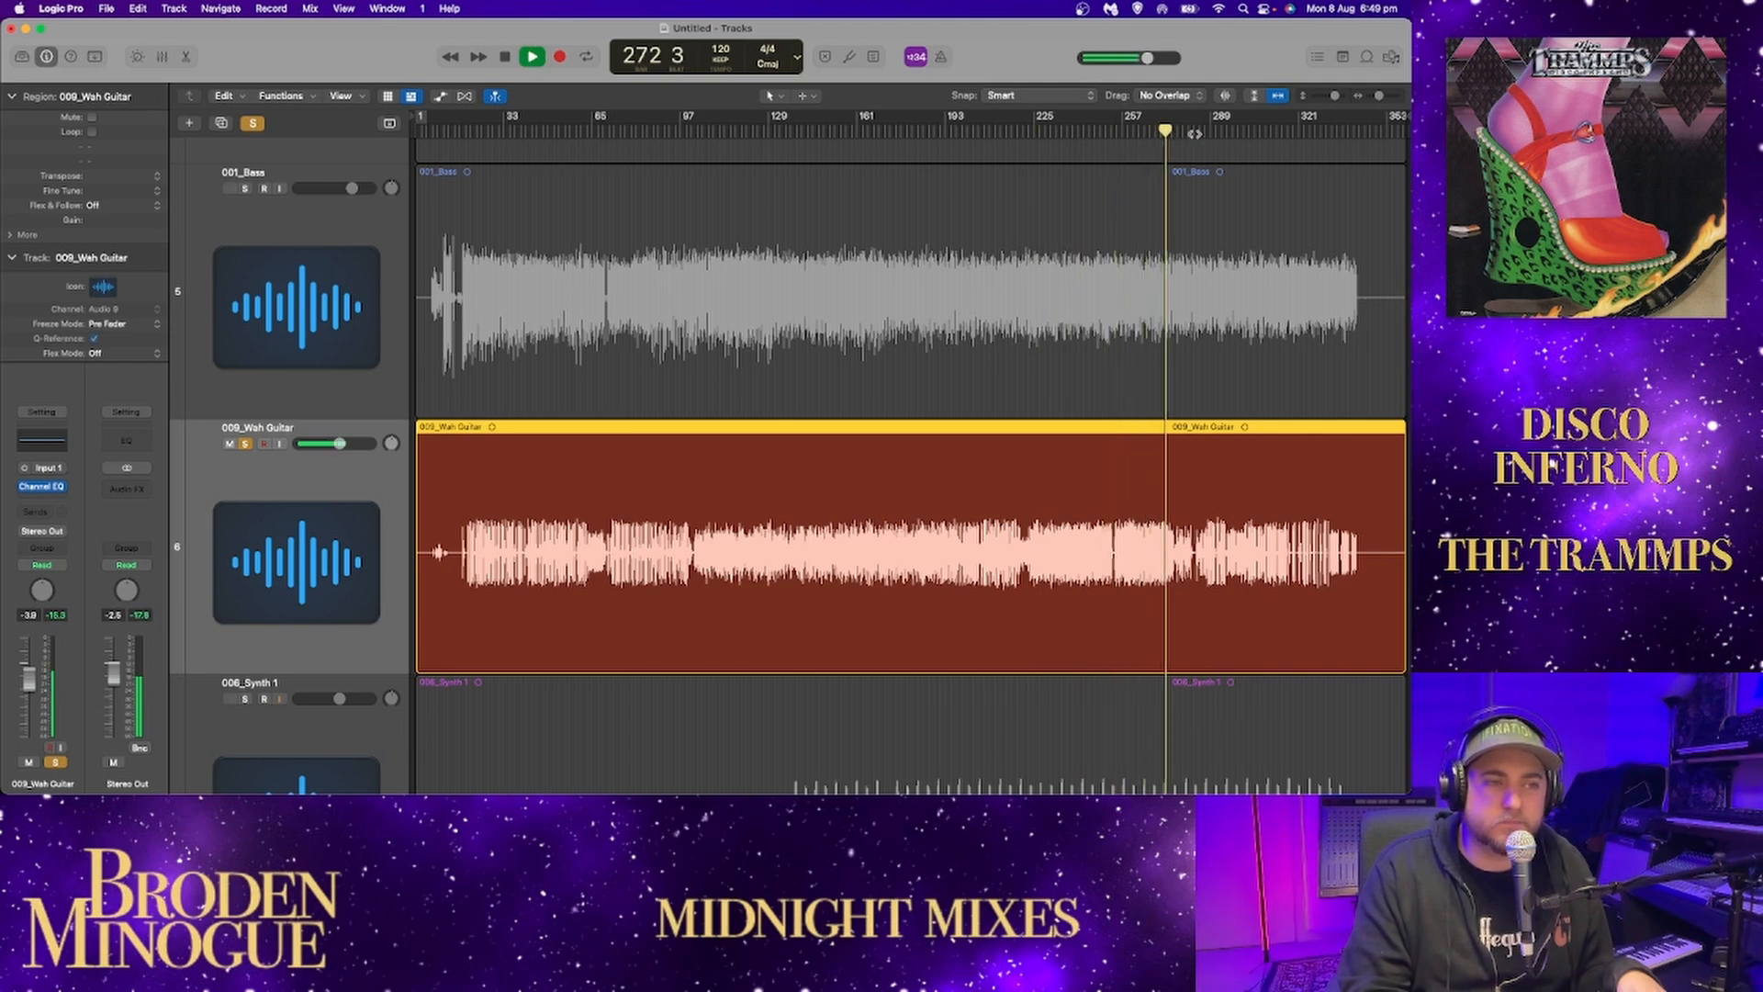
pyautogui.click(1194, 133)
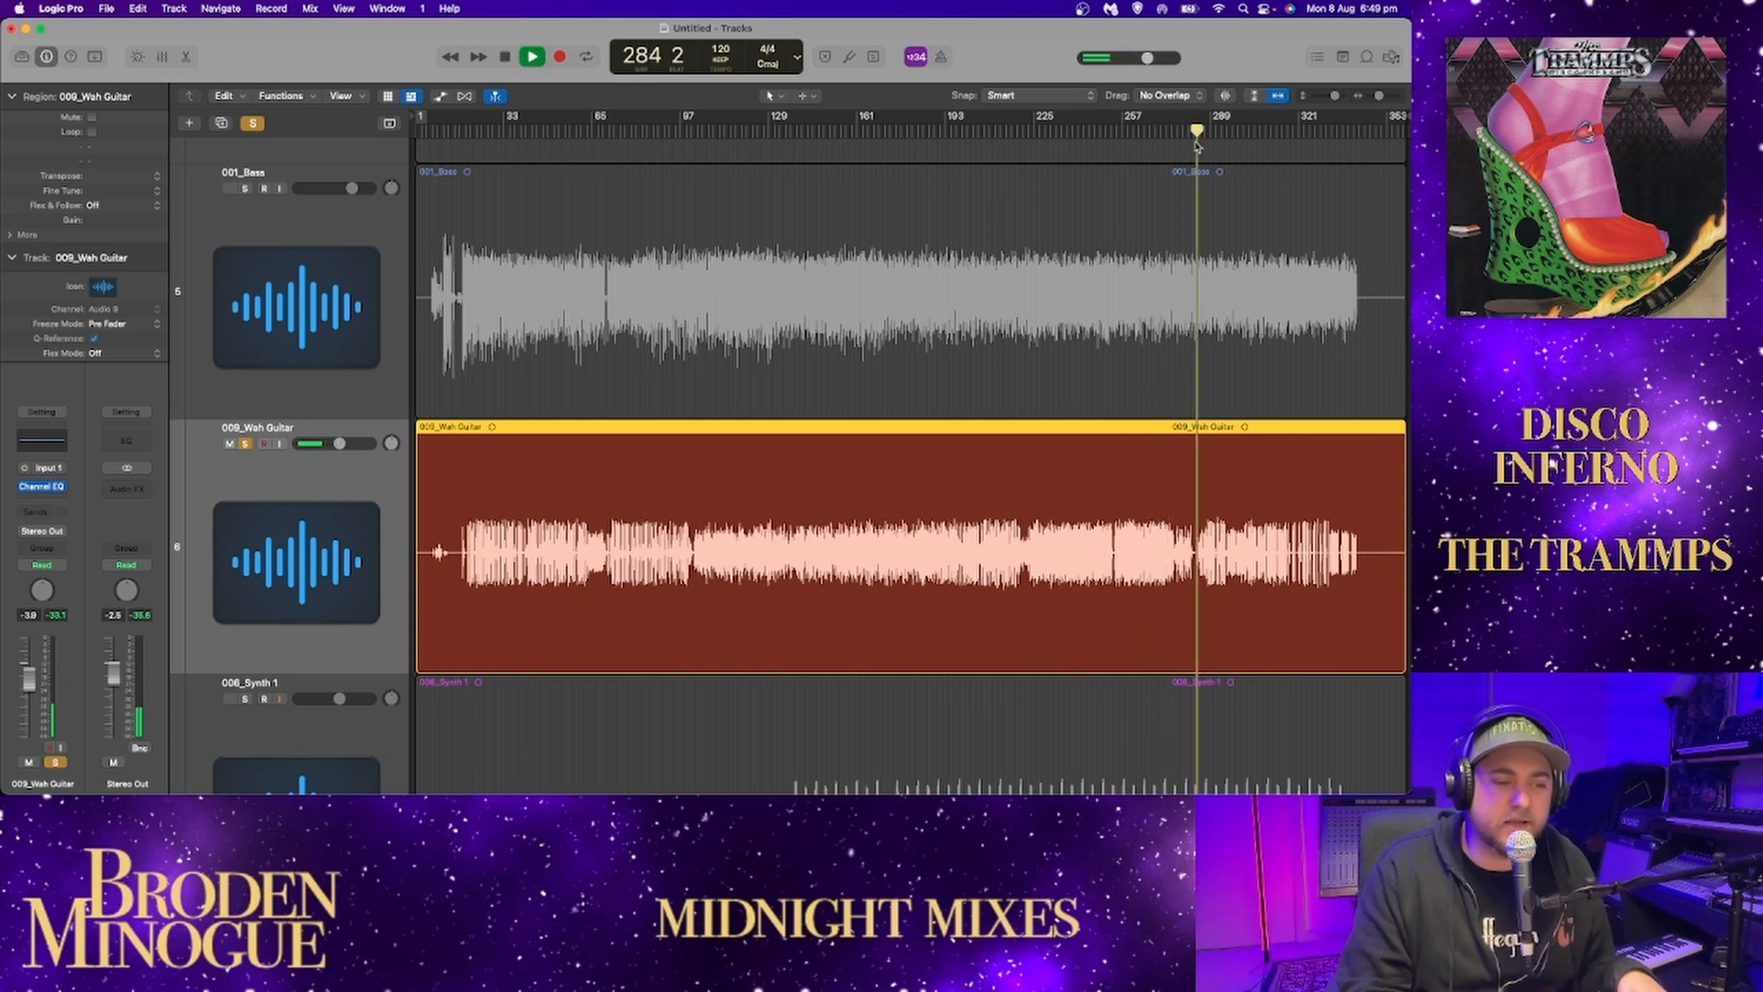
# Listen to the wah guitar's closing section up close from about bar 290, skip to about bar 334 and stop playback.
pyautogui.click(1375, 97)
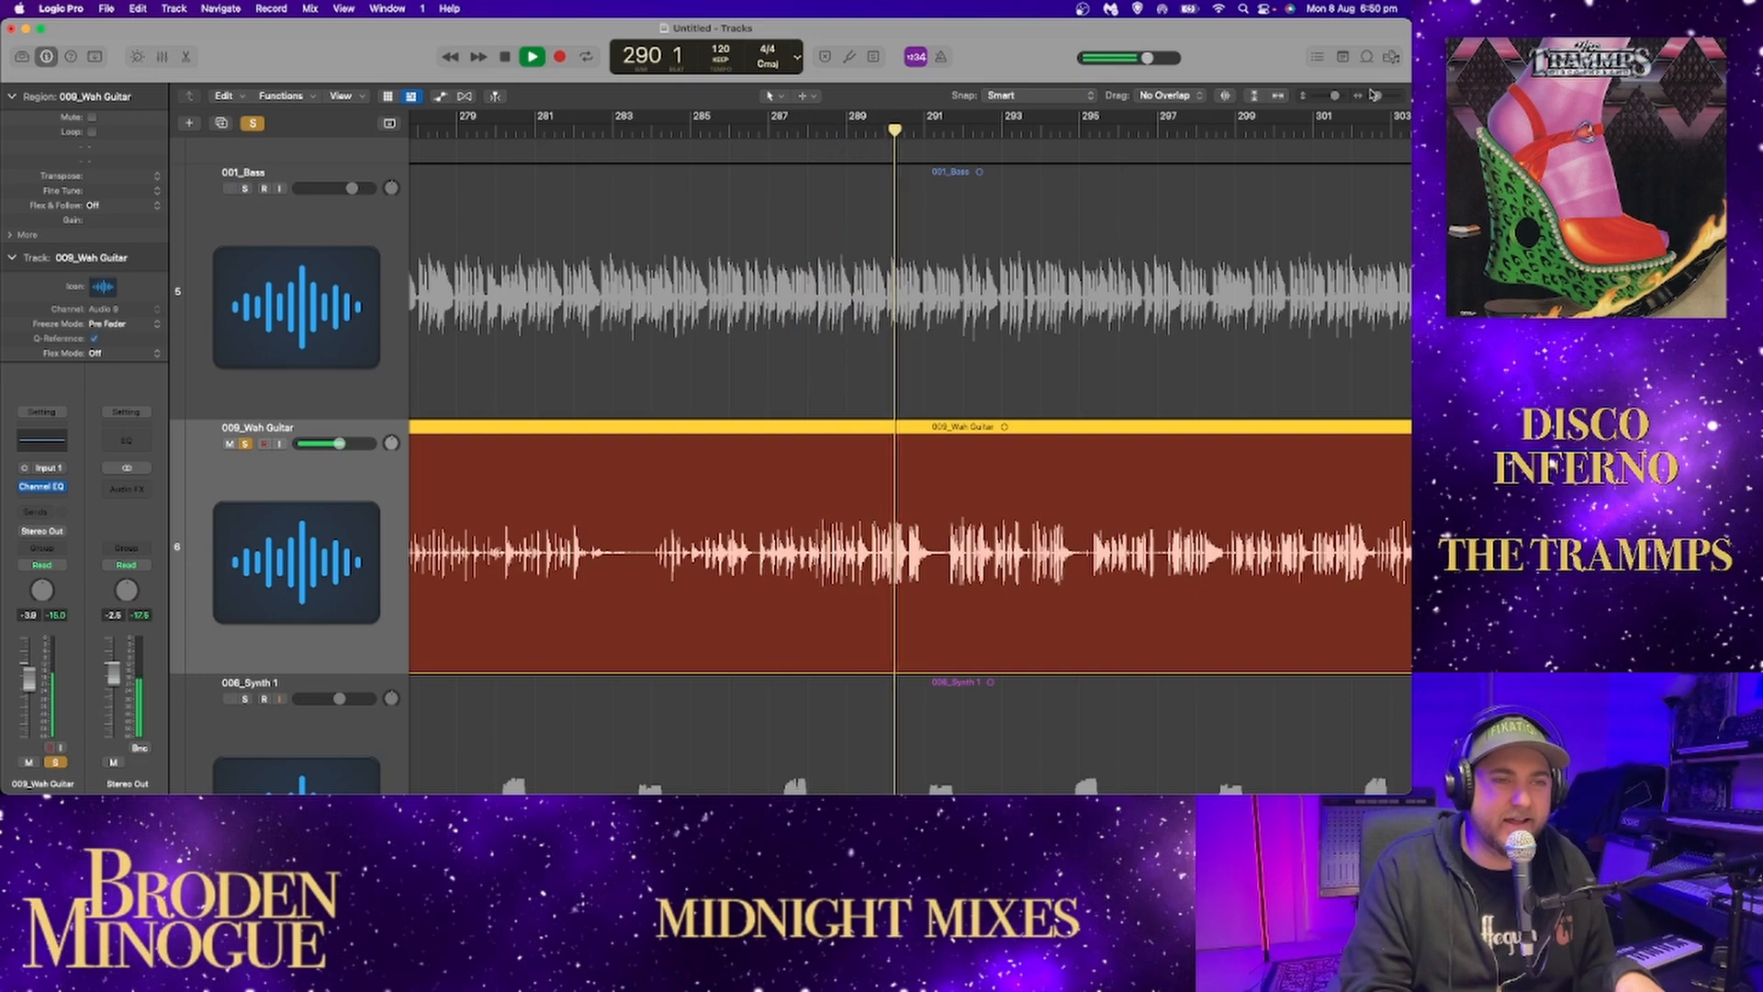
pyautogui.moveTo(1376, 96); pyautogui.dragTo(1359, 102)
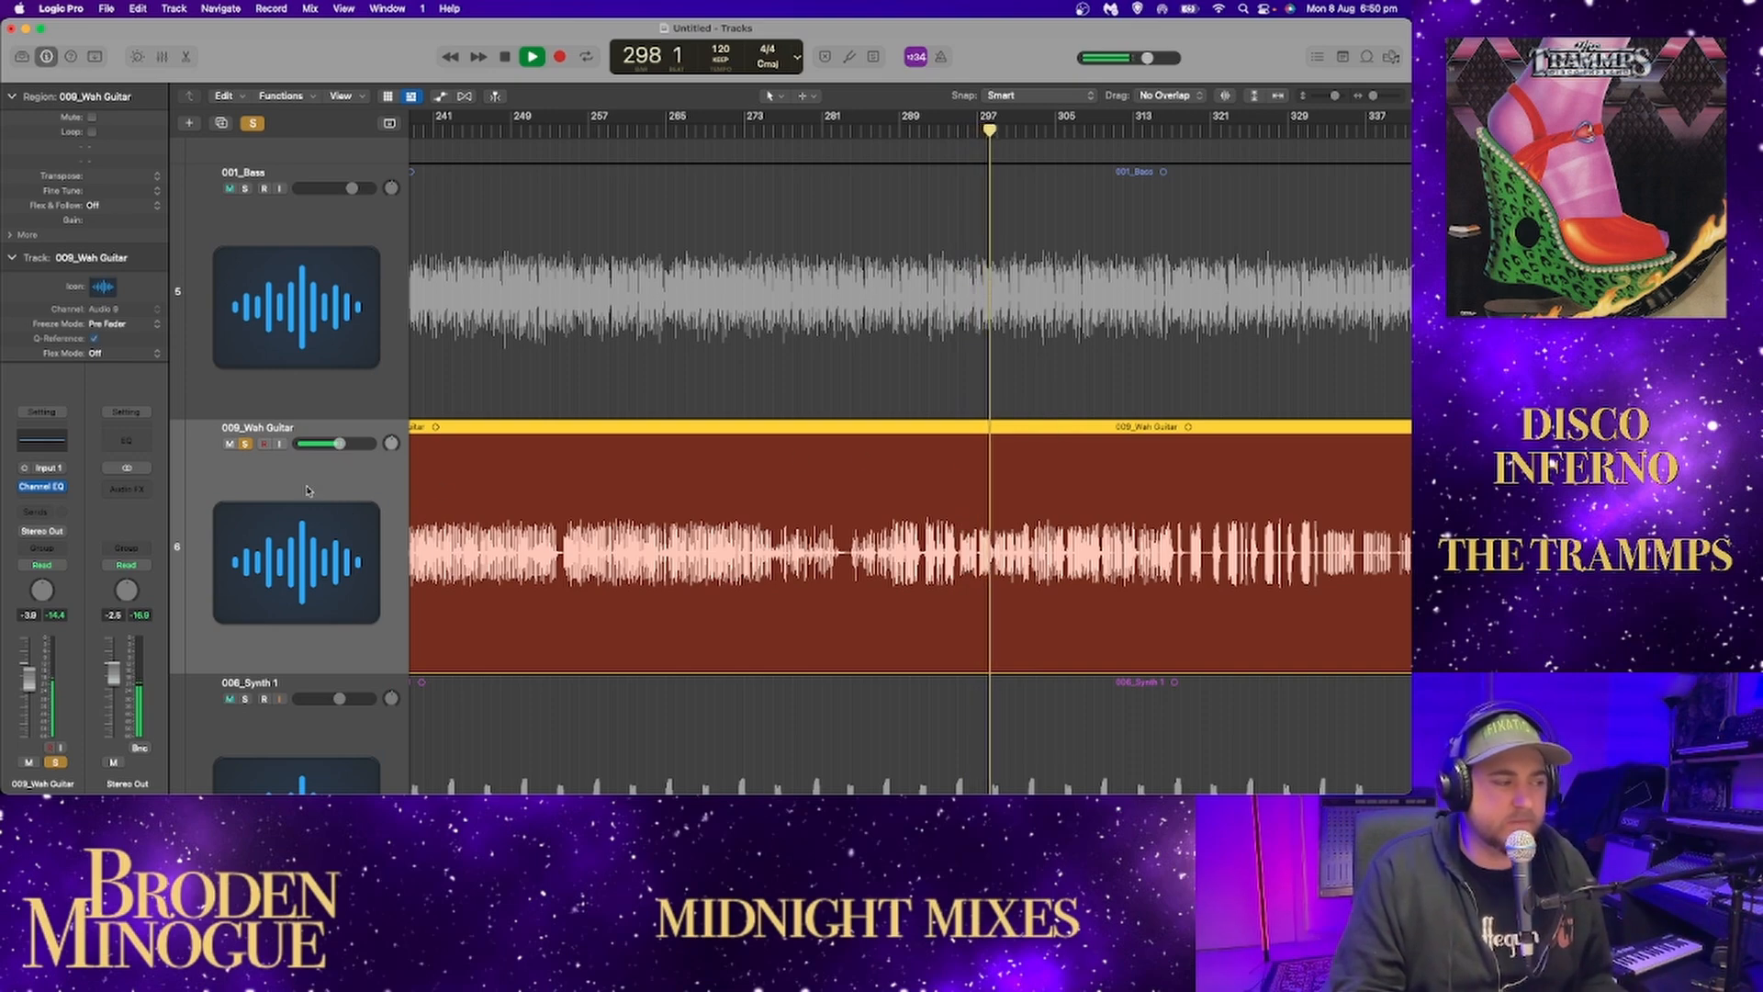
pyautogui.moveTo(1064, 130); pyautogui.dragTo(1078, 131)
pyautogui.press('space')
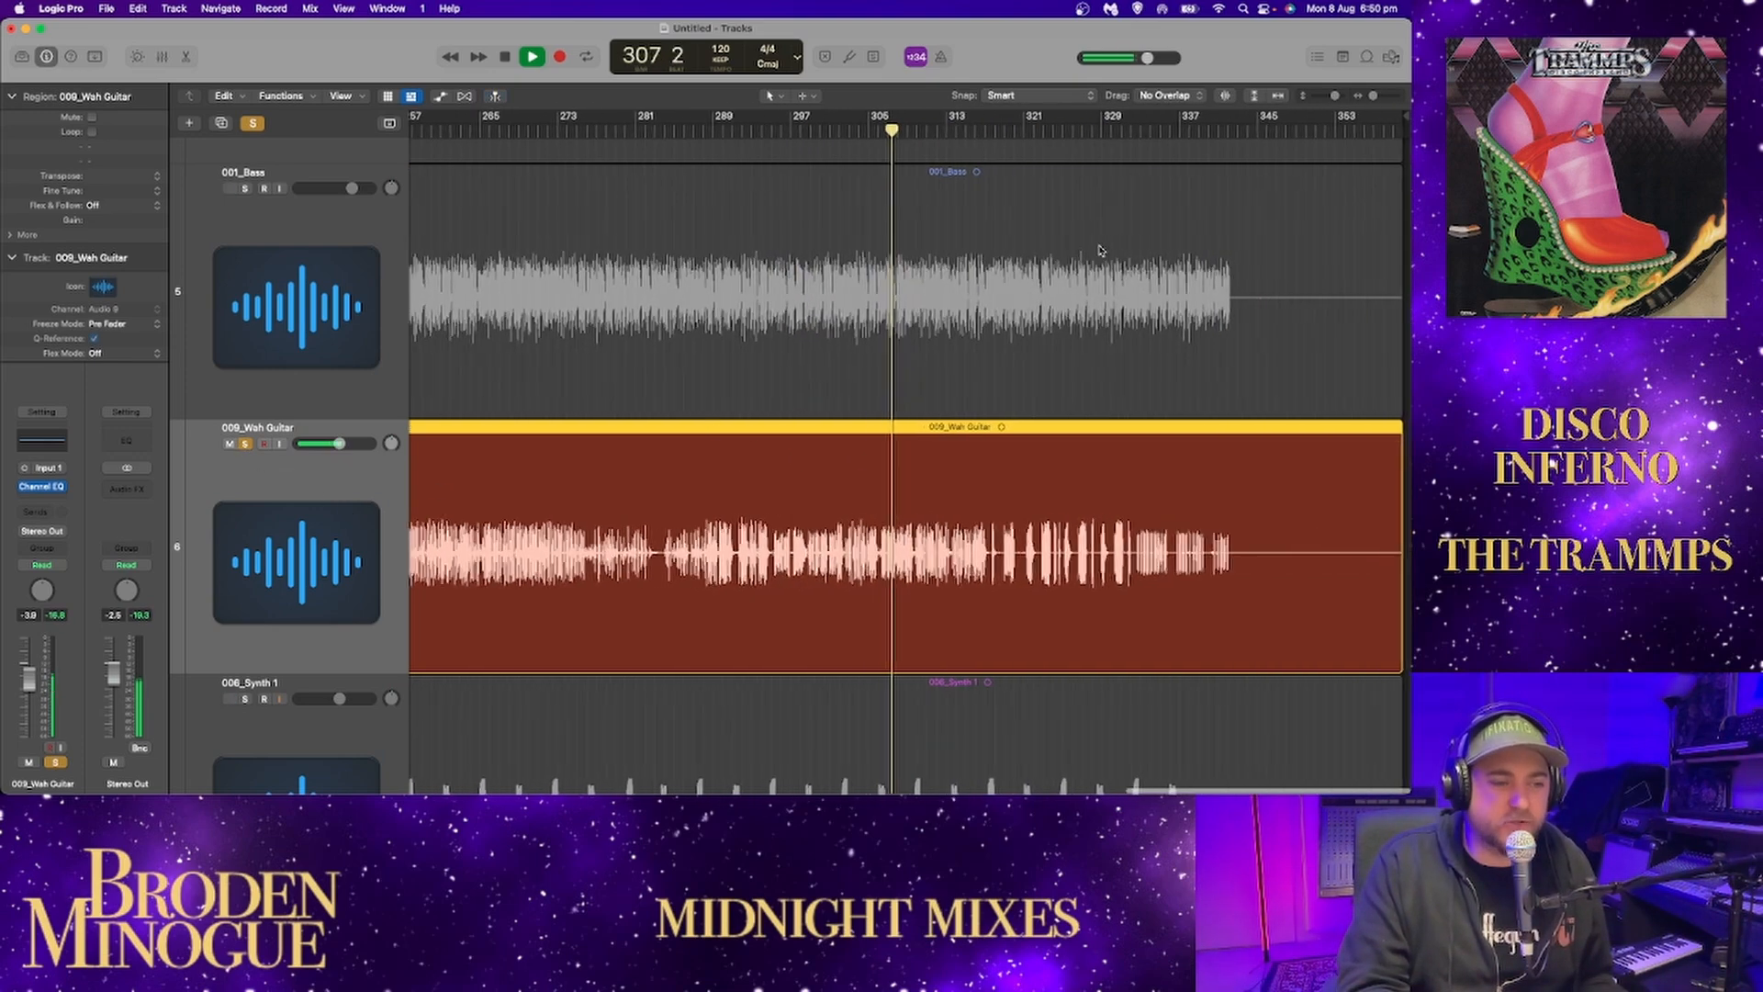
pyautogui.click(1151, 124)
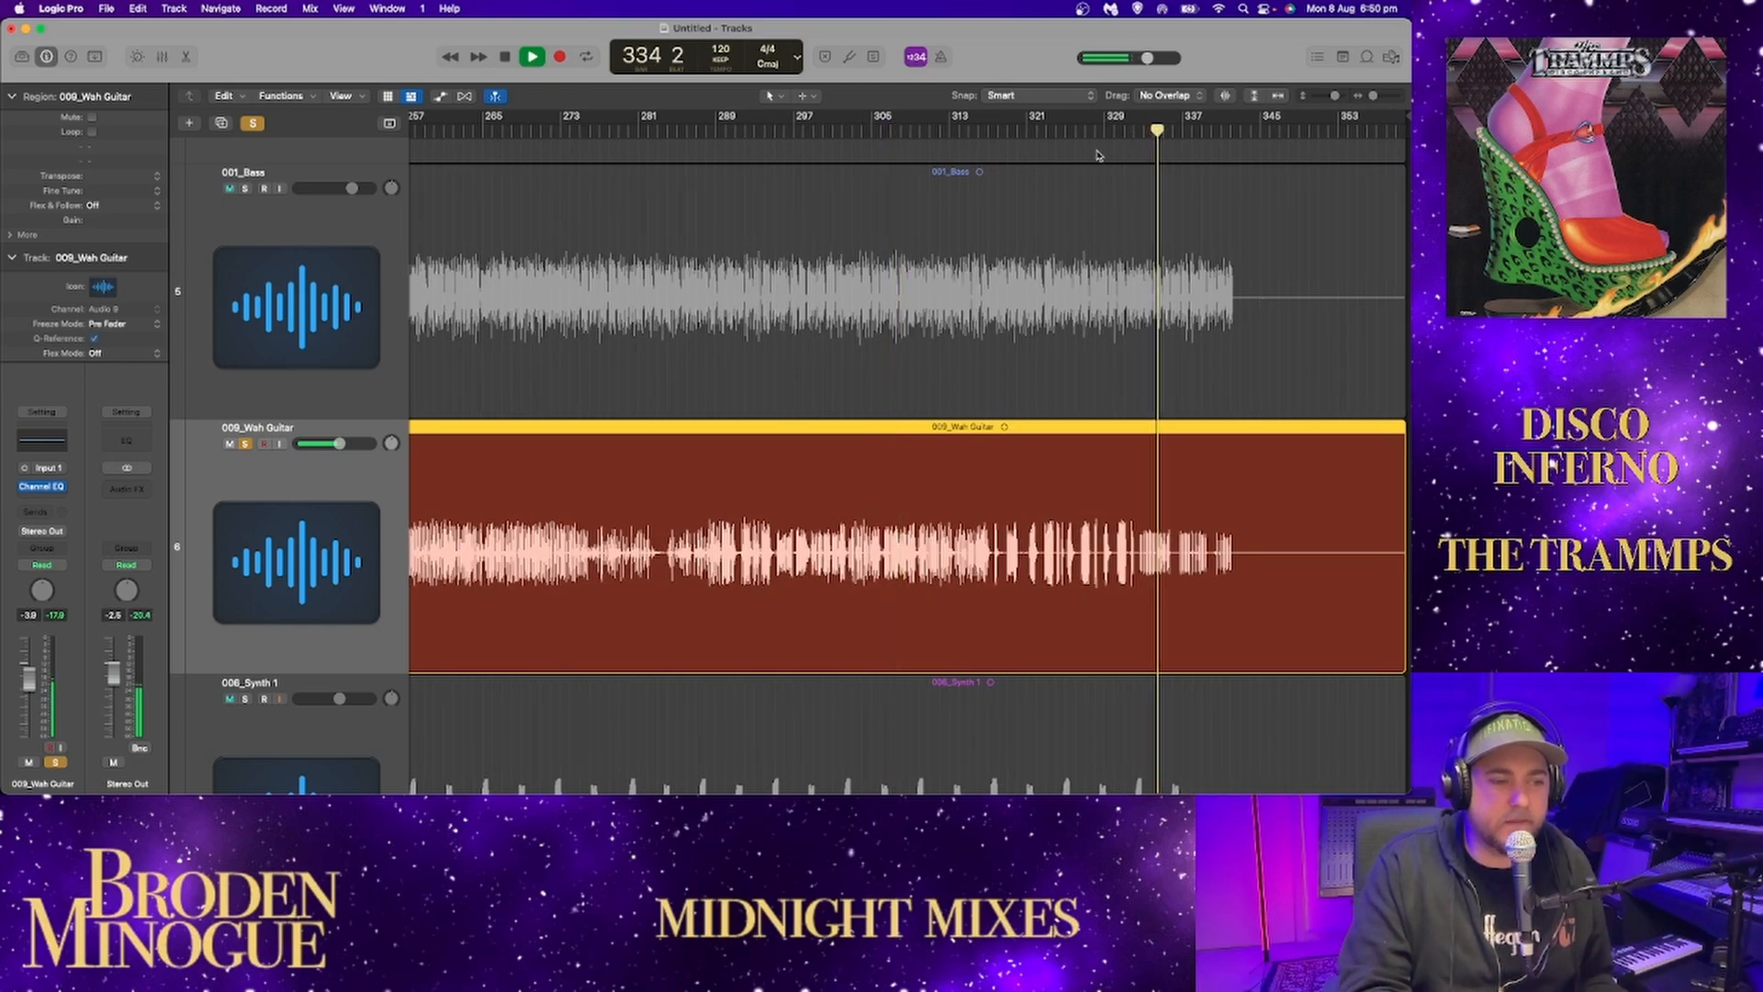
pyautogui.press('space')
# Unsolo the wah guitar, solo Synth 1, and play it from just before its first hits around bar 135.
pyautogui.click(244, 445)
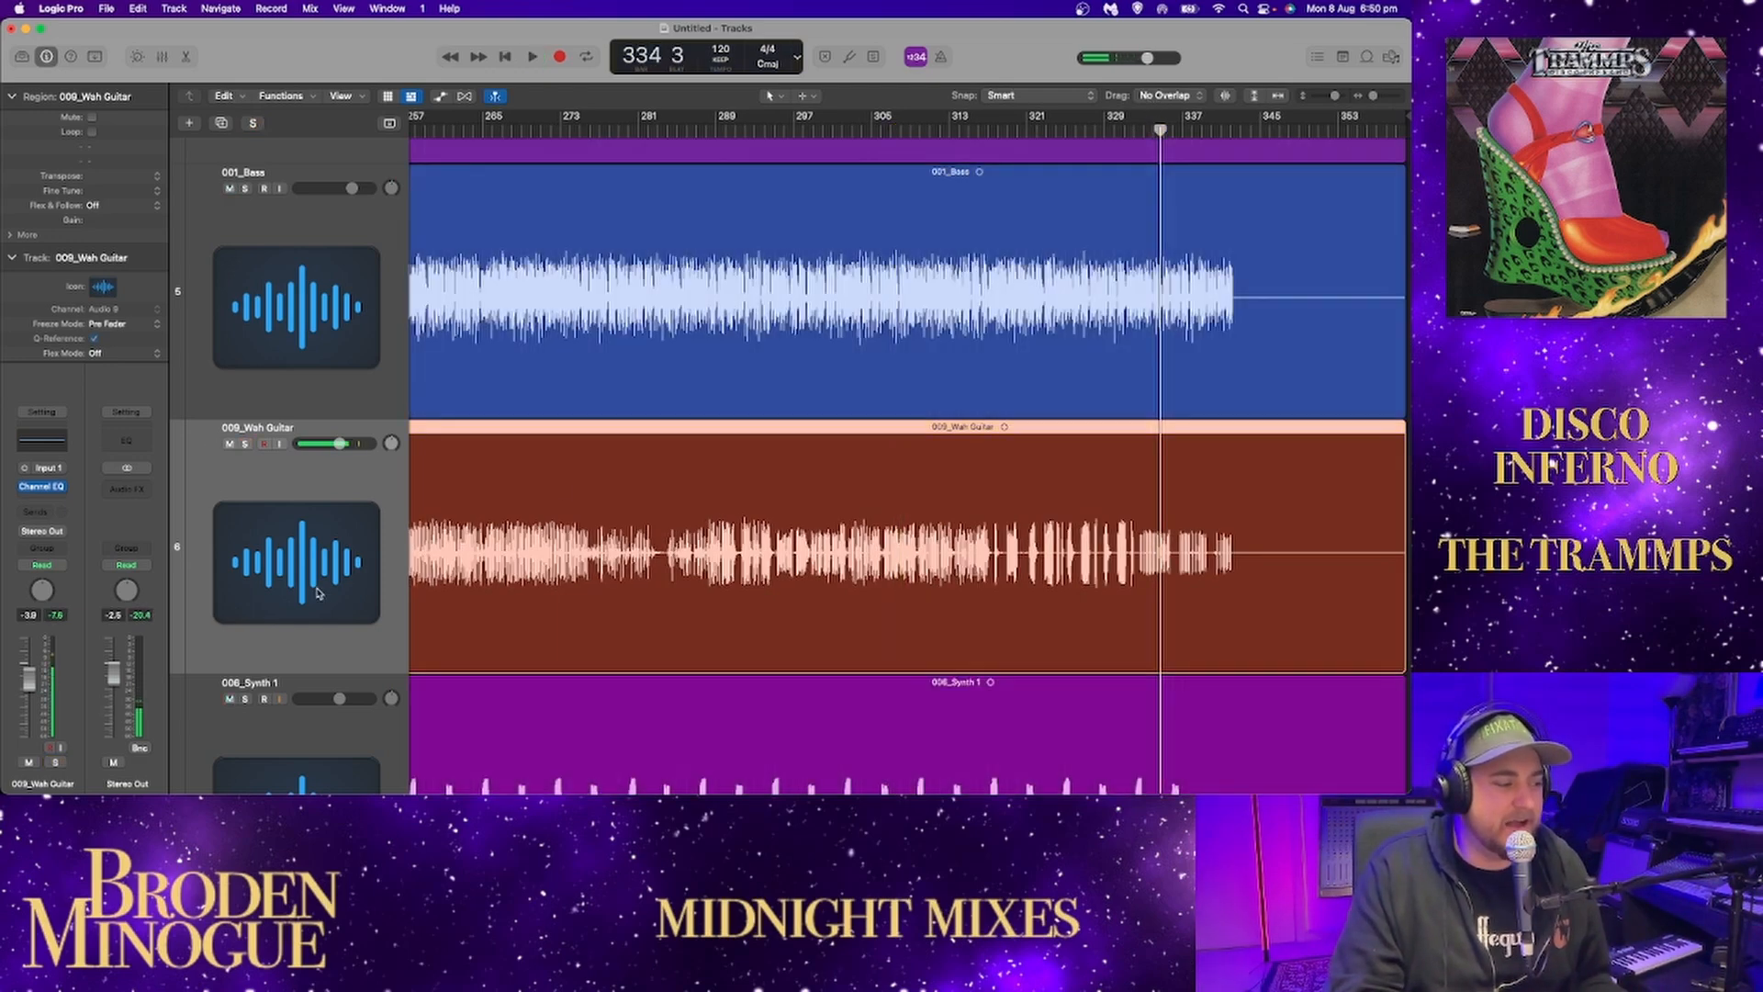
pyautogui.scroll(-3, 243, 560)
pyautogui.click(245, 520)
pyautogui.hscroll(-2, 602, 494)
pyautogui.hscroll(-2, 601, 494)
pyautogui.scroll(-2, 601, 494)
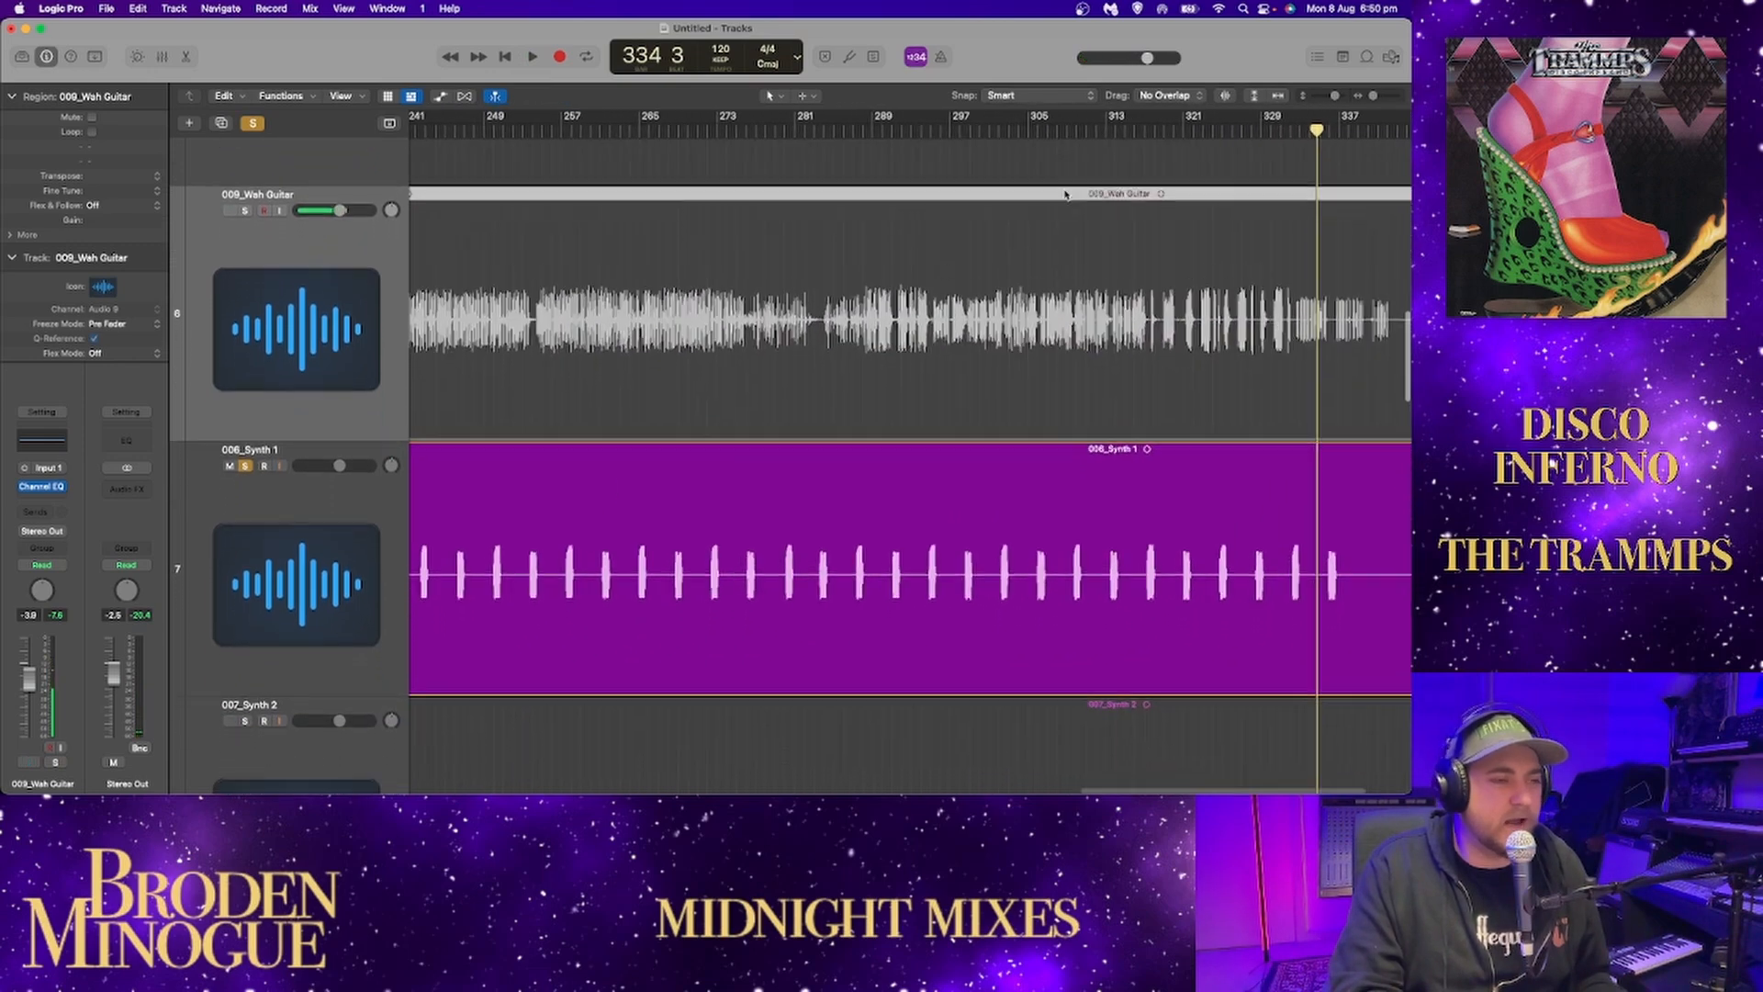
pyautogui.click(1278, 95)
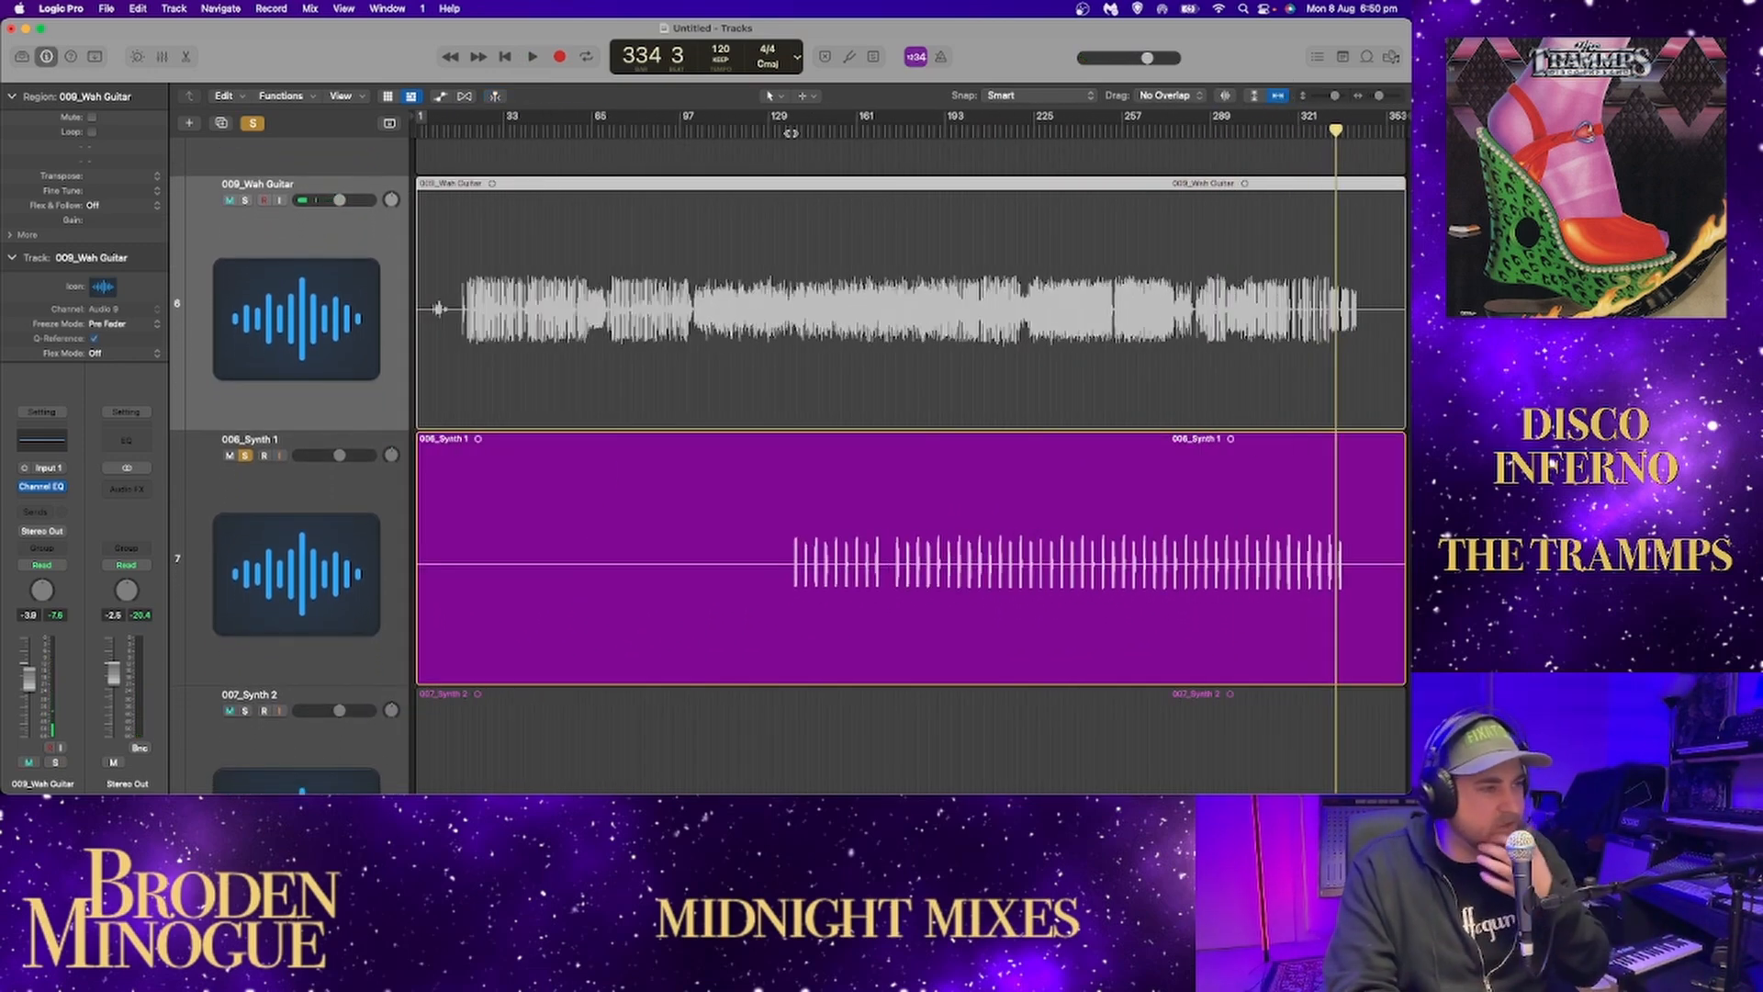
pyautogui.moveTo(770, 134); pyautogui.dragTo(784, 132)
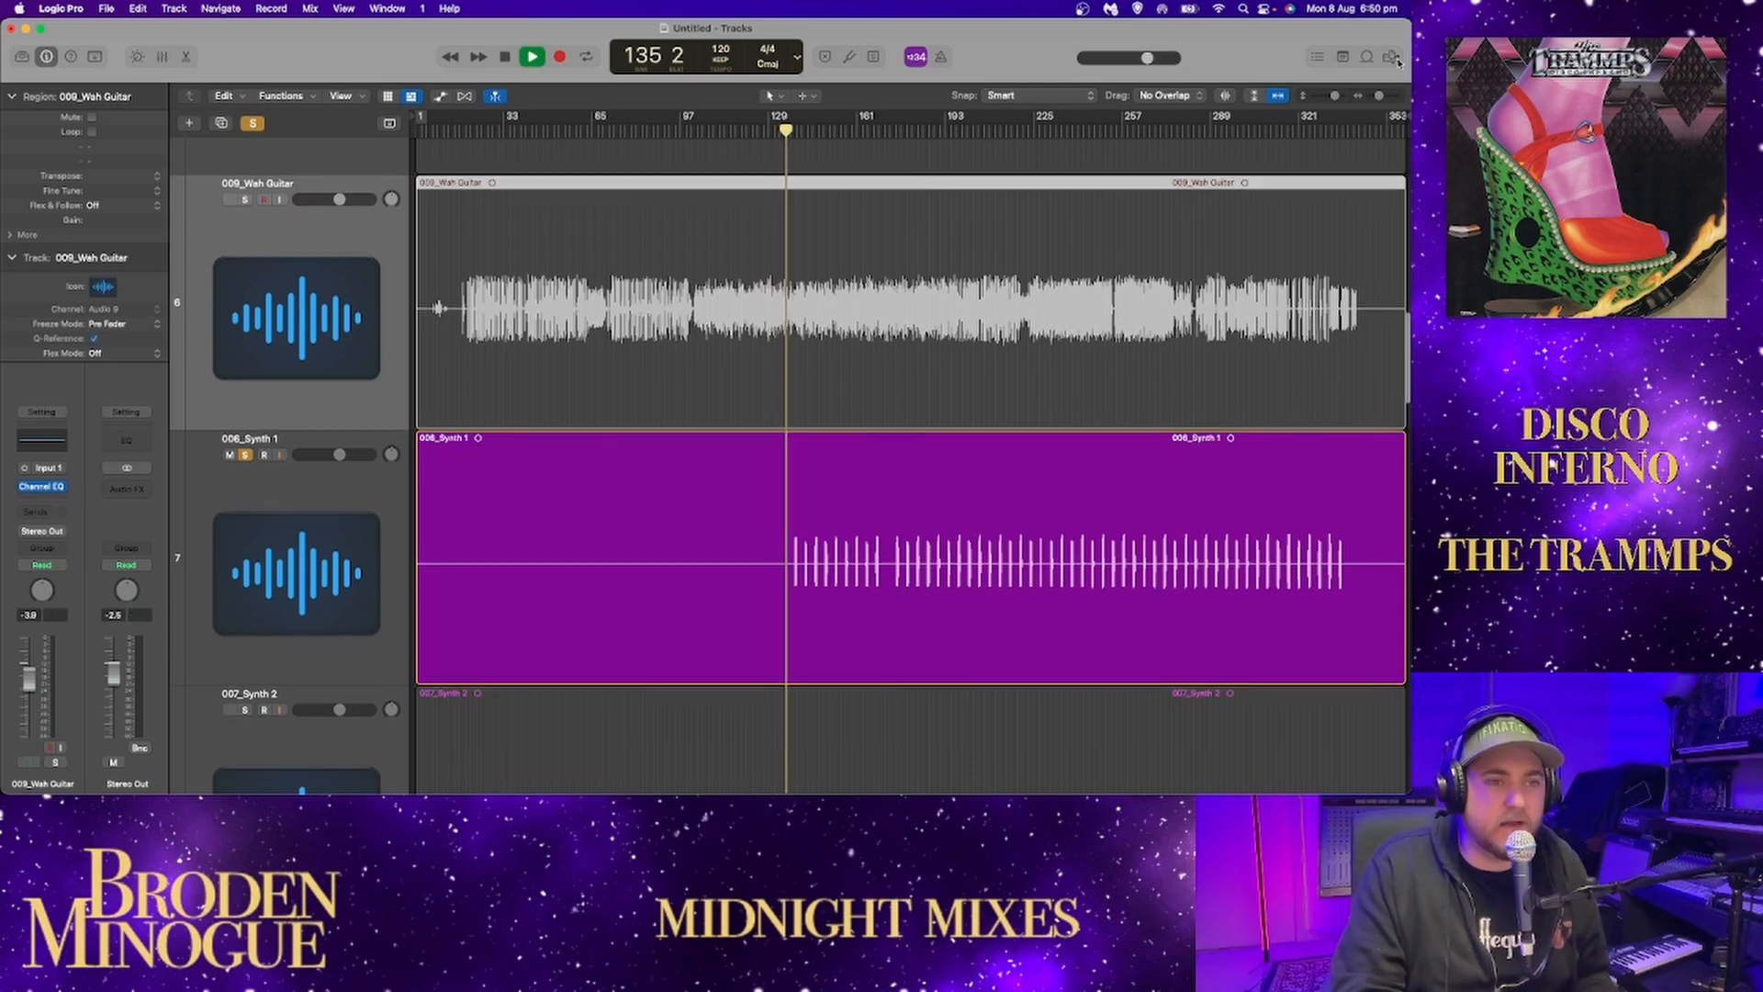
# Examine Synth 1's first hits up close during playback, temporarily enlarging the waveforms.
pyautogui.click(1377, 96)
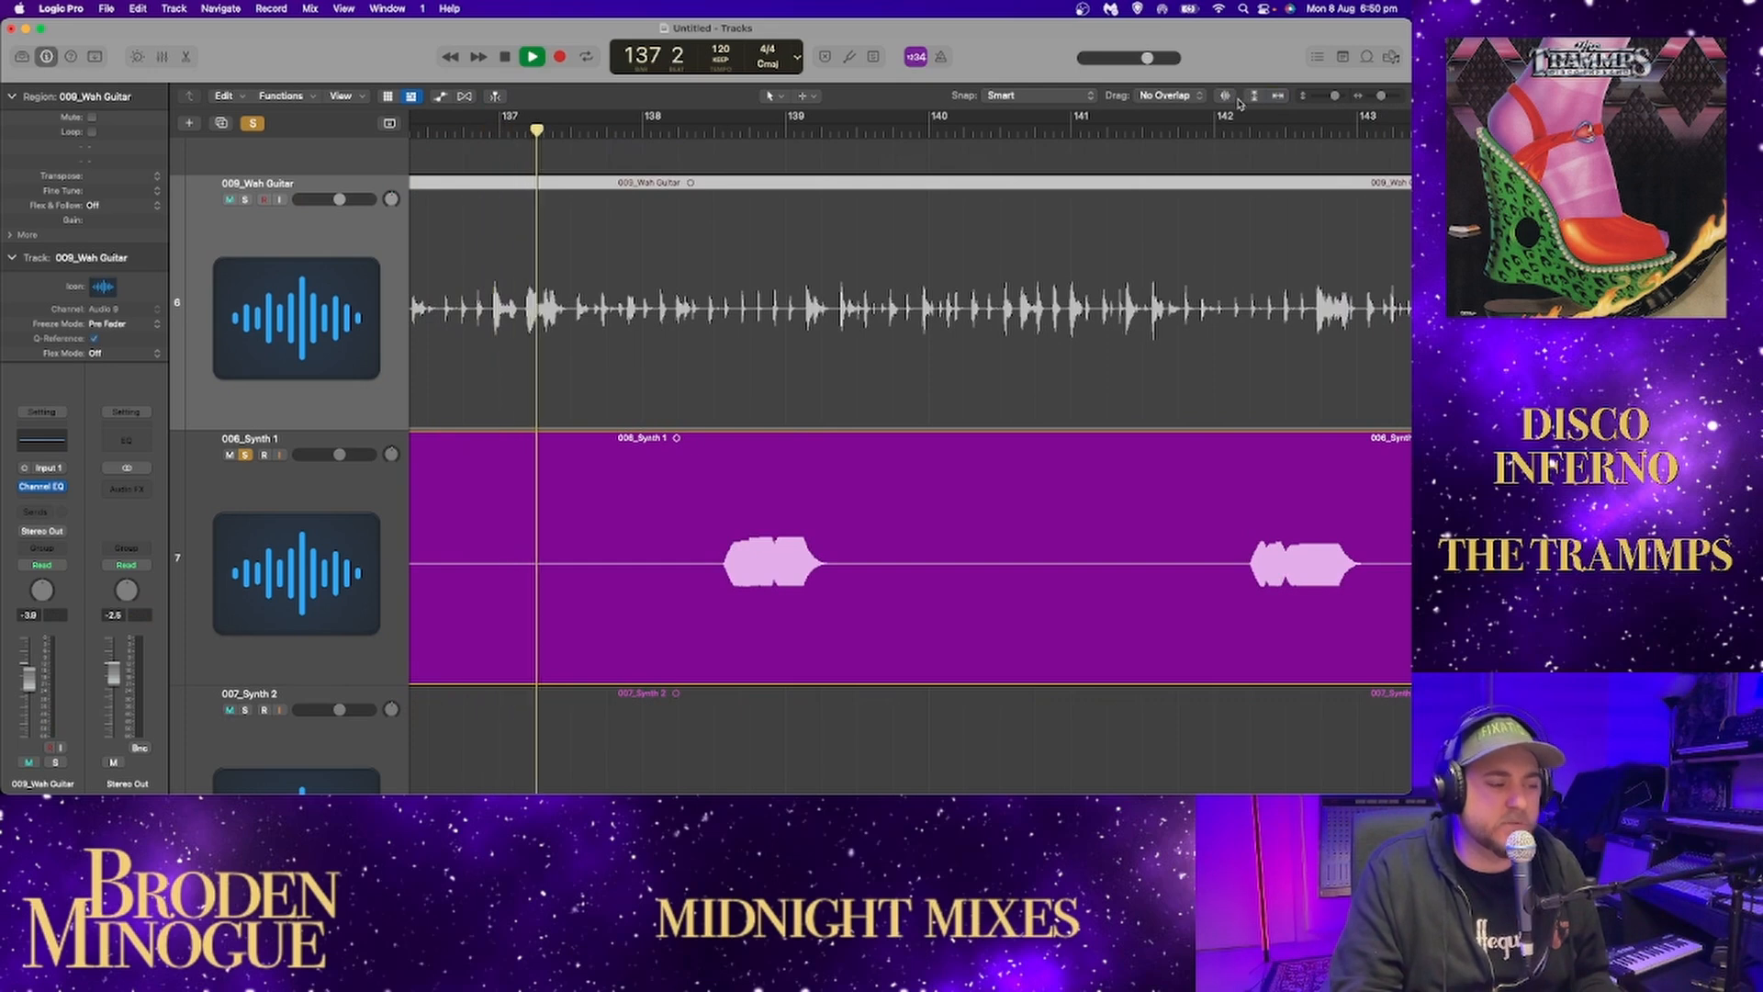
pyautogui.click(1227, 95)
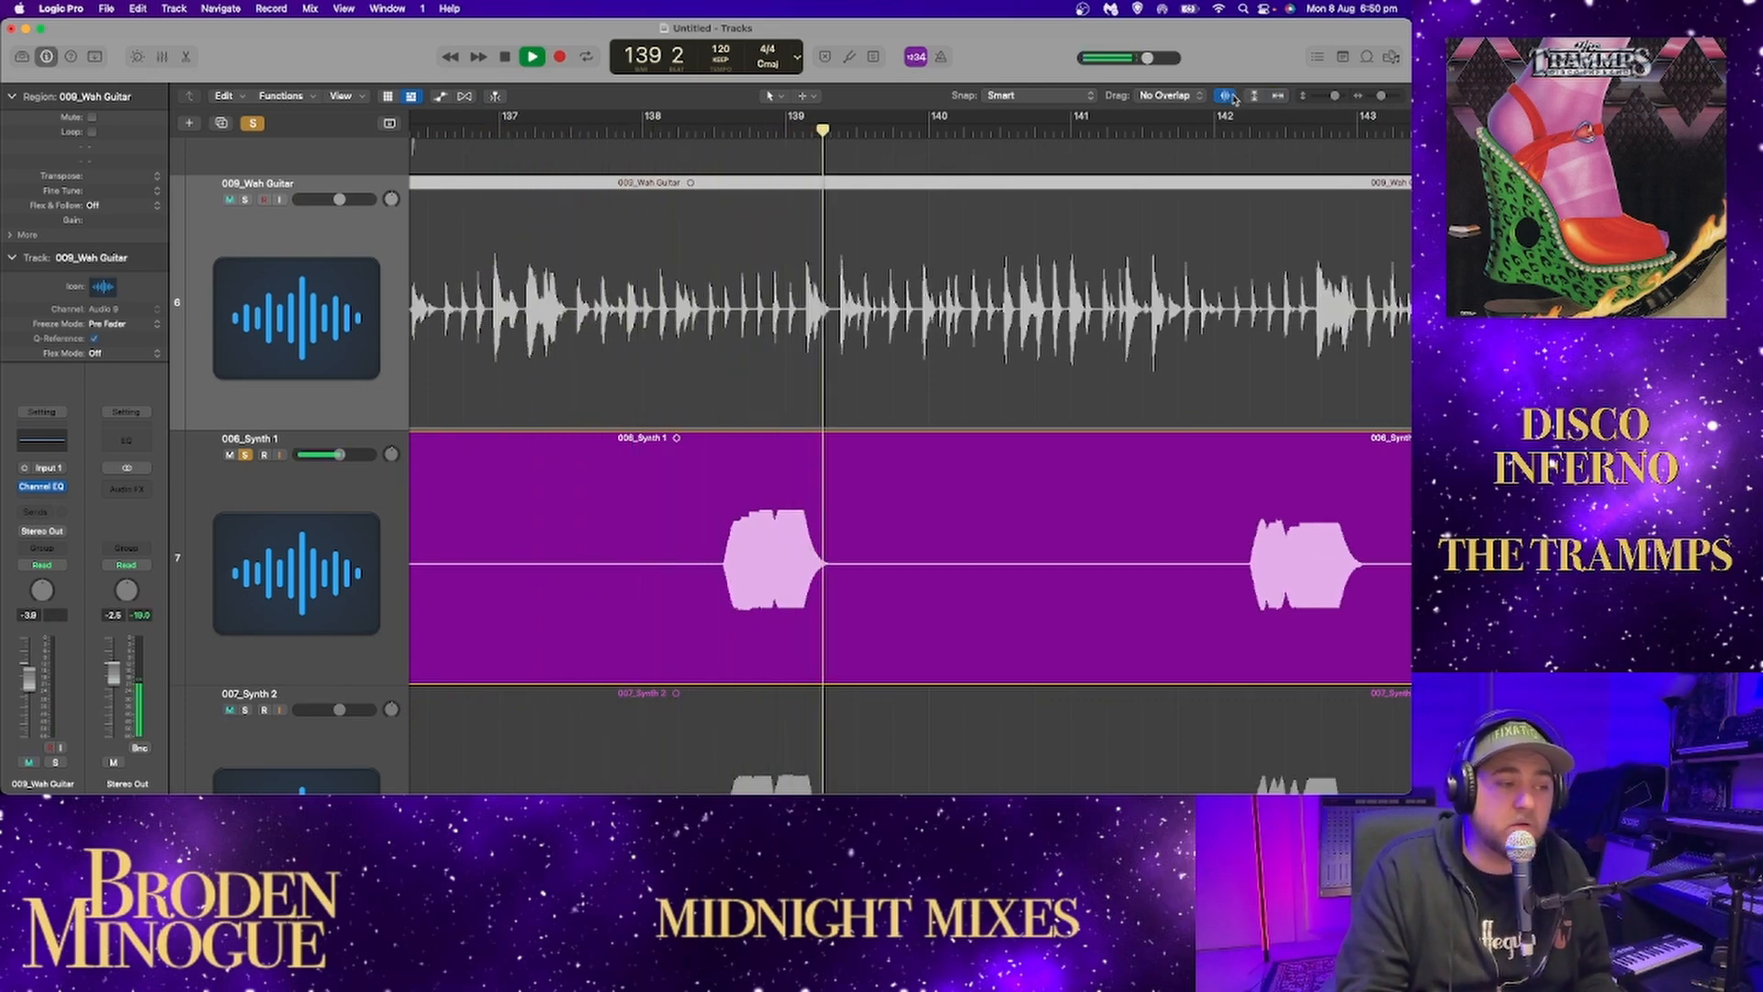
pyautogui.click(1227, 96)
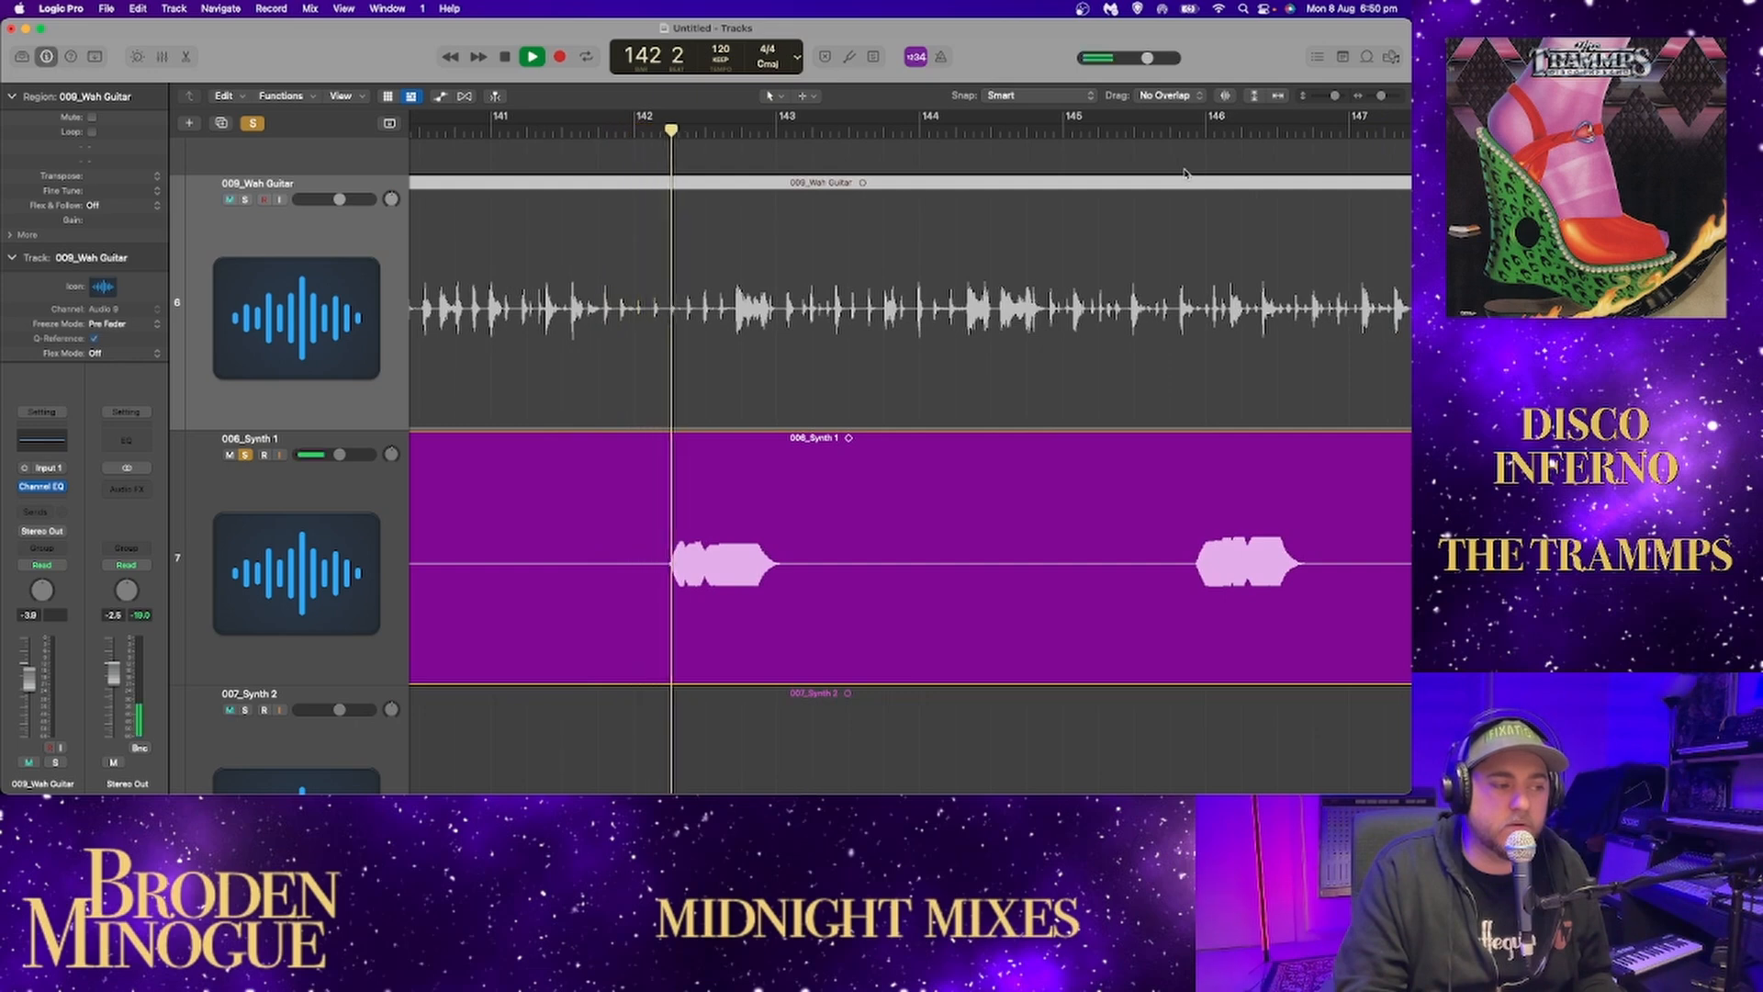
# Play Synth 1's next hits from about bar 145, skipping the silences between them up to about bar 153.
pyautogui.press('space')
pyautogui.click(1133, 136)
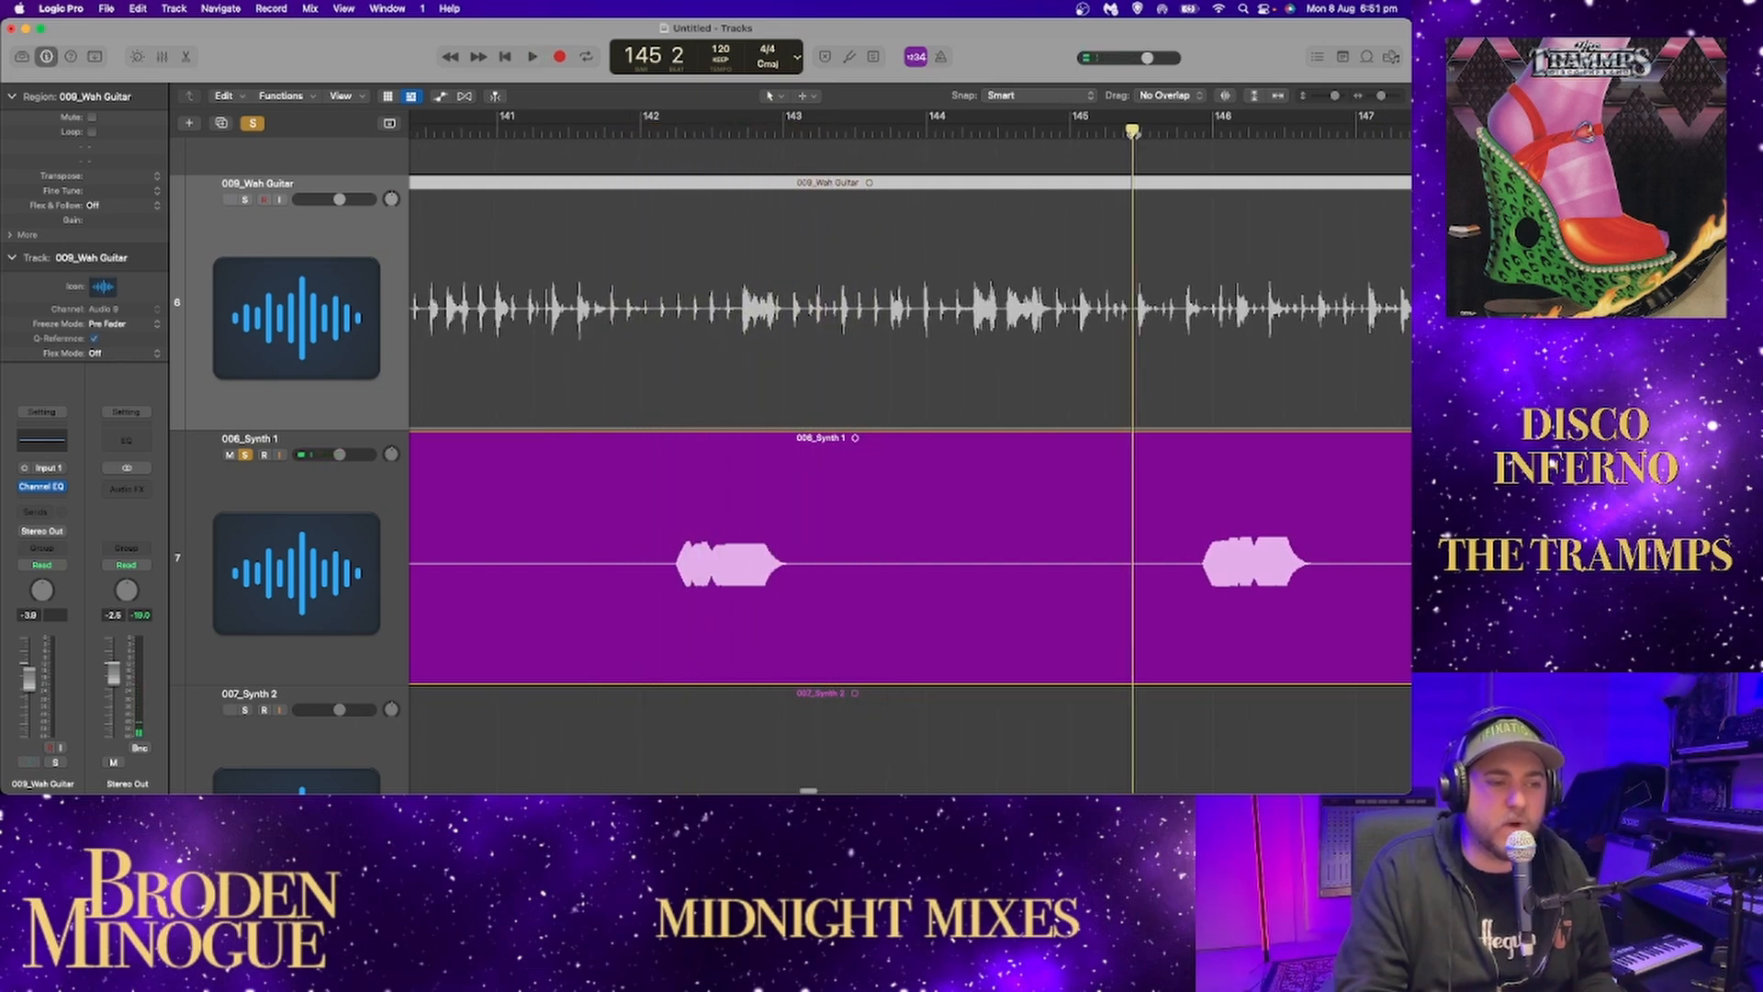
pyautogui.press('space')
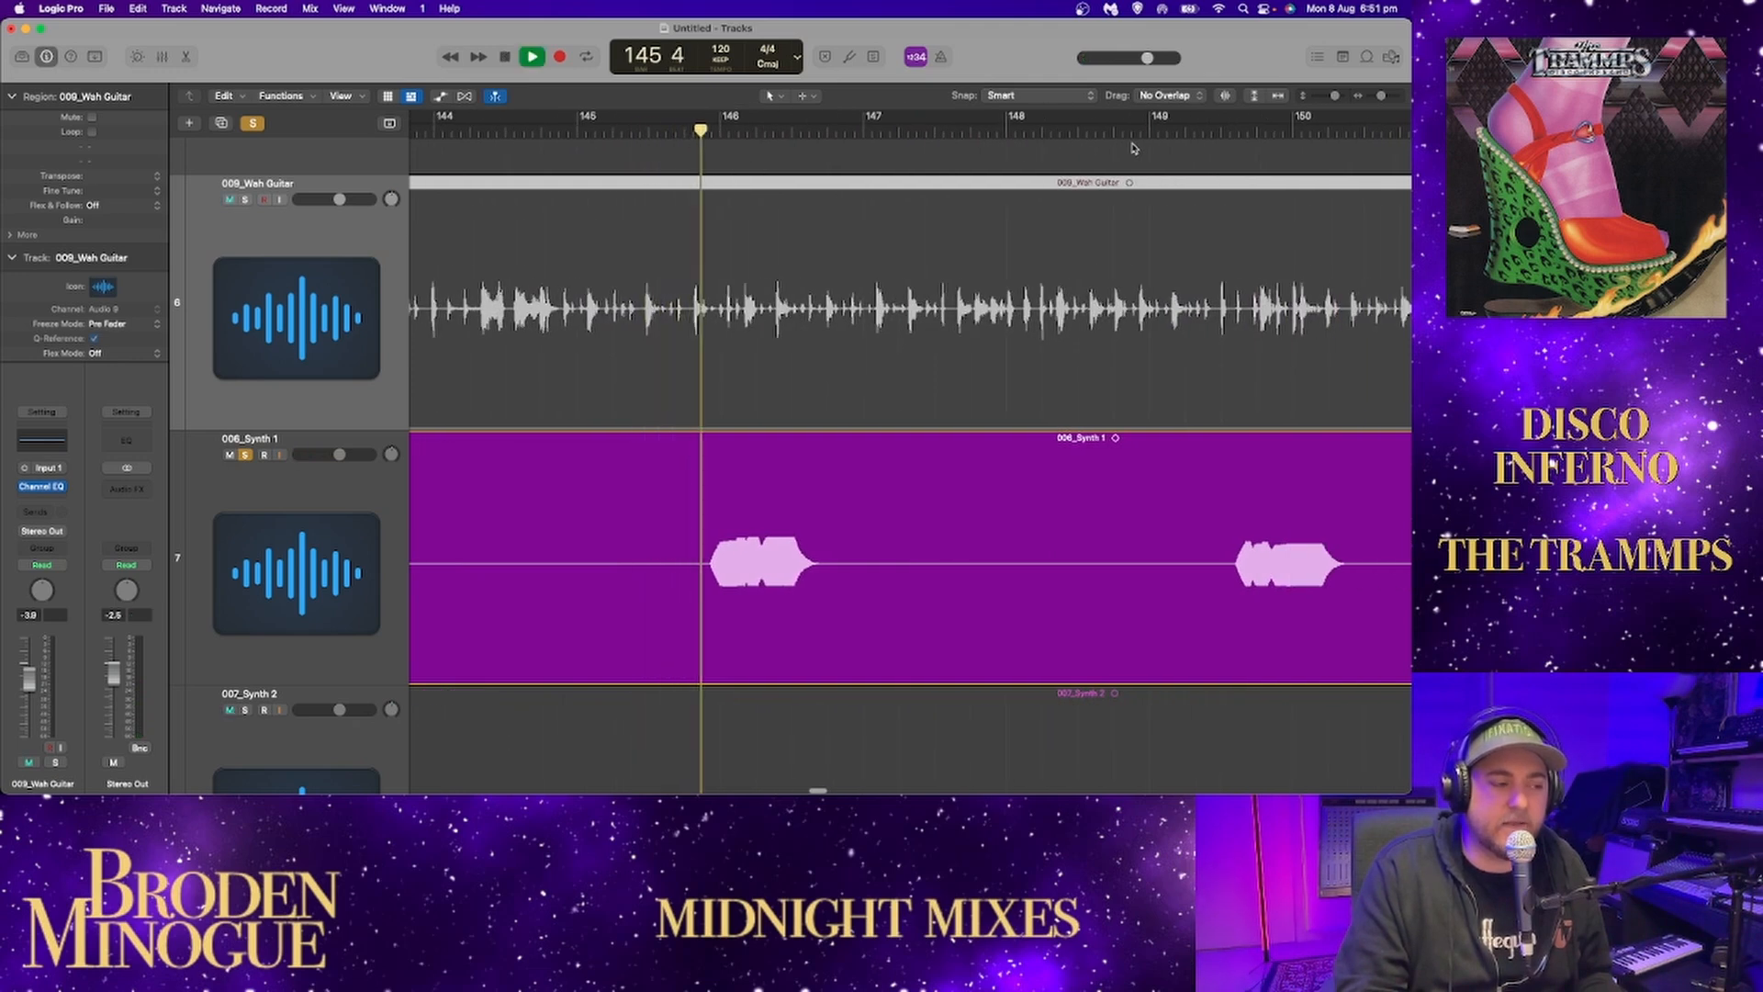
pyautogui.click(1164, 136)
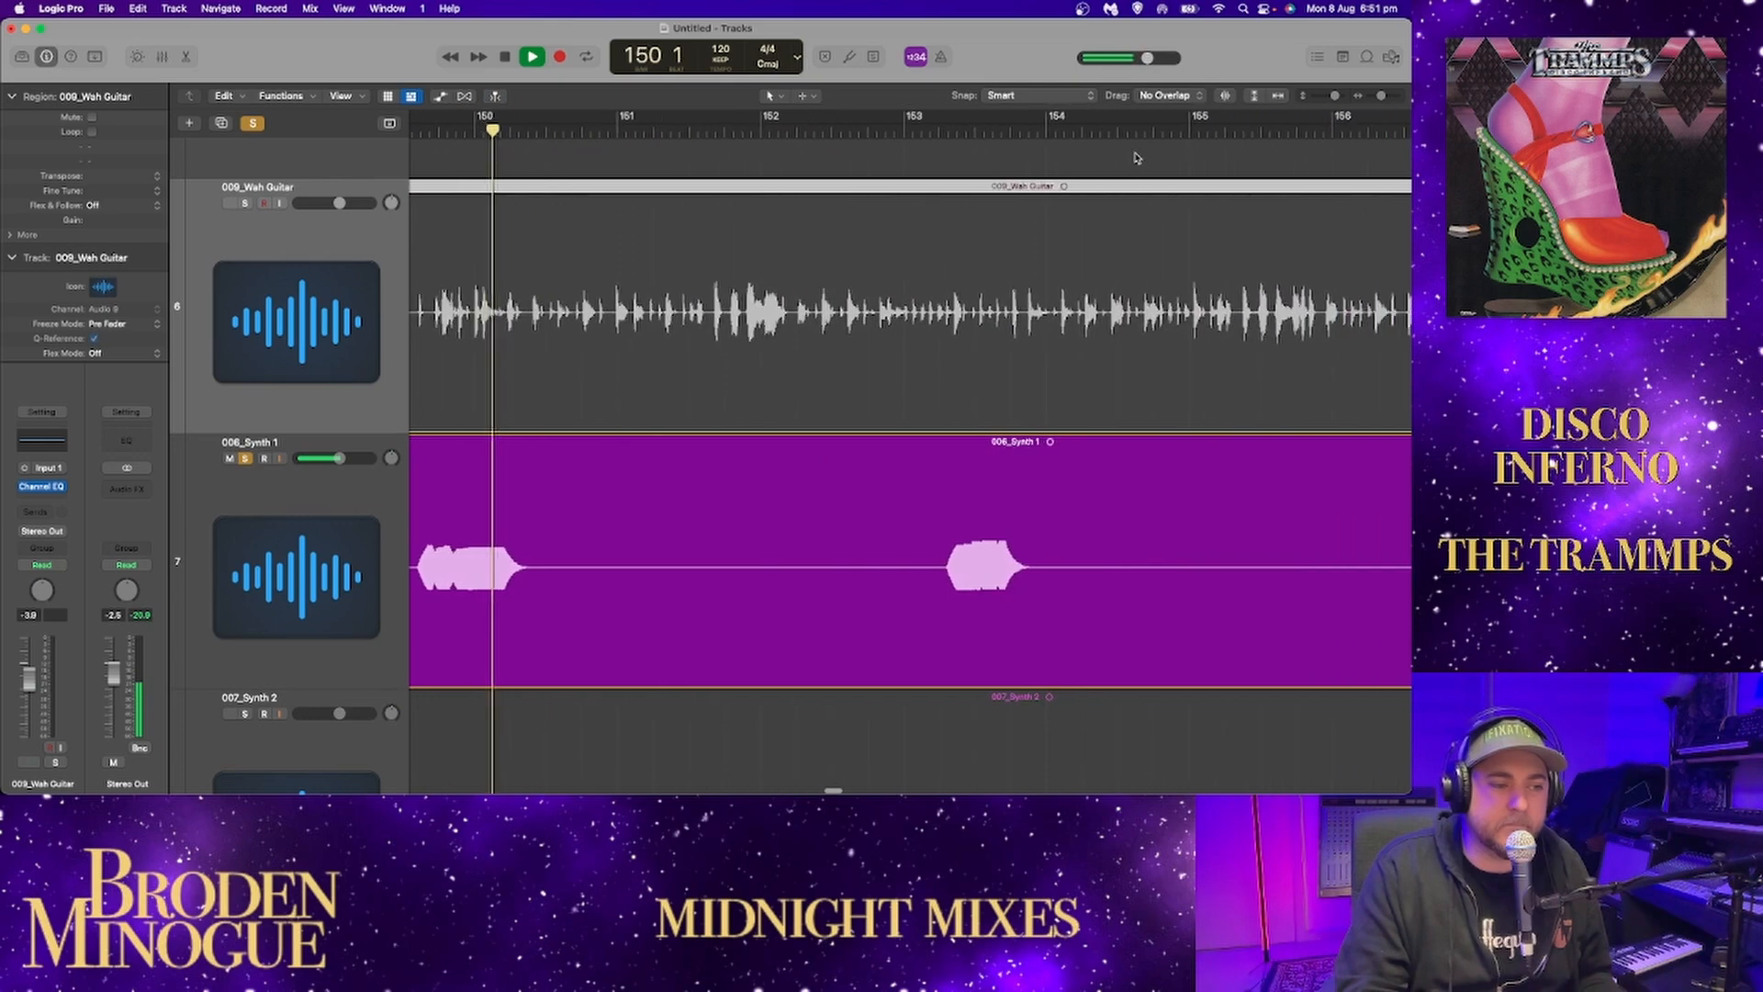
pyautogui.click(910, 125)
# Sample Synth 1 from about bar 157 to bar 177, look over its hits up to the song's end, and stop playback.
pyautogui.moveTo(1381, 95); pyautogui.dragTo(1372, 101)
pyautogui.click(1077, 129)
pyautogui.hscroll(5, 1118, 162)
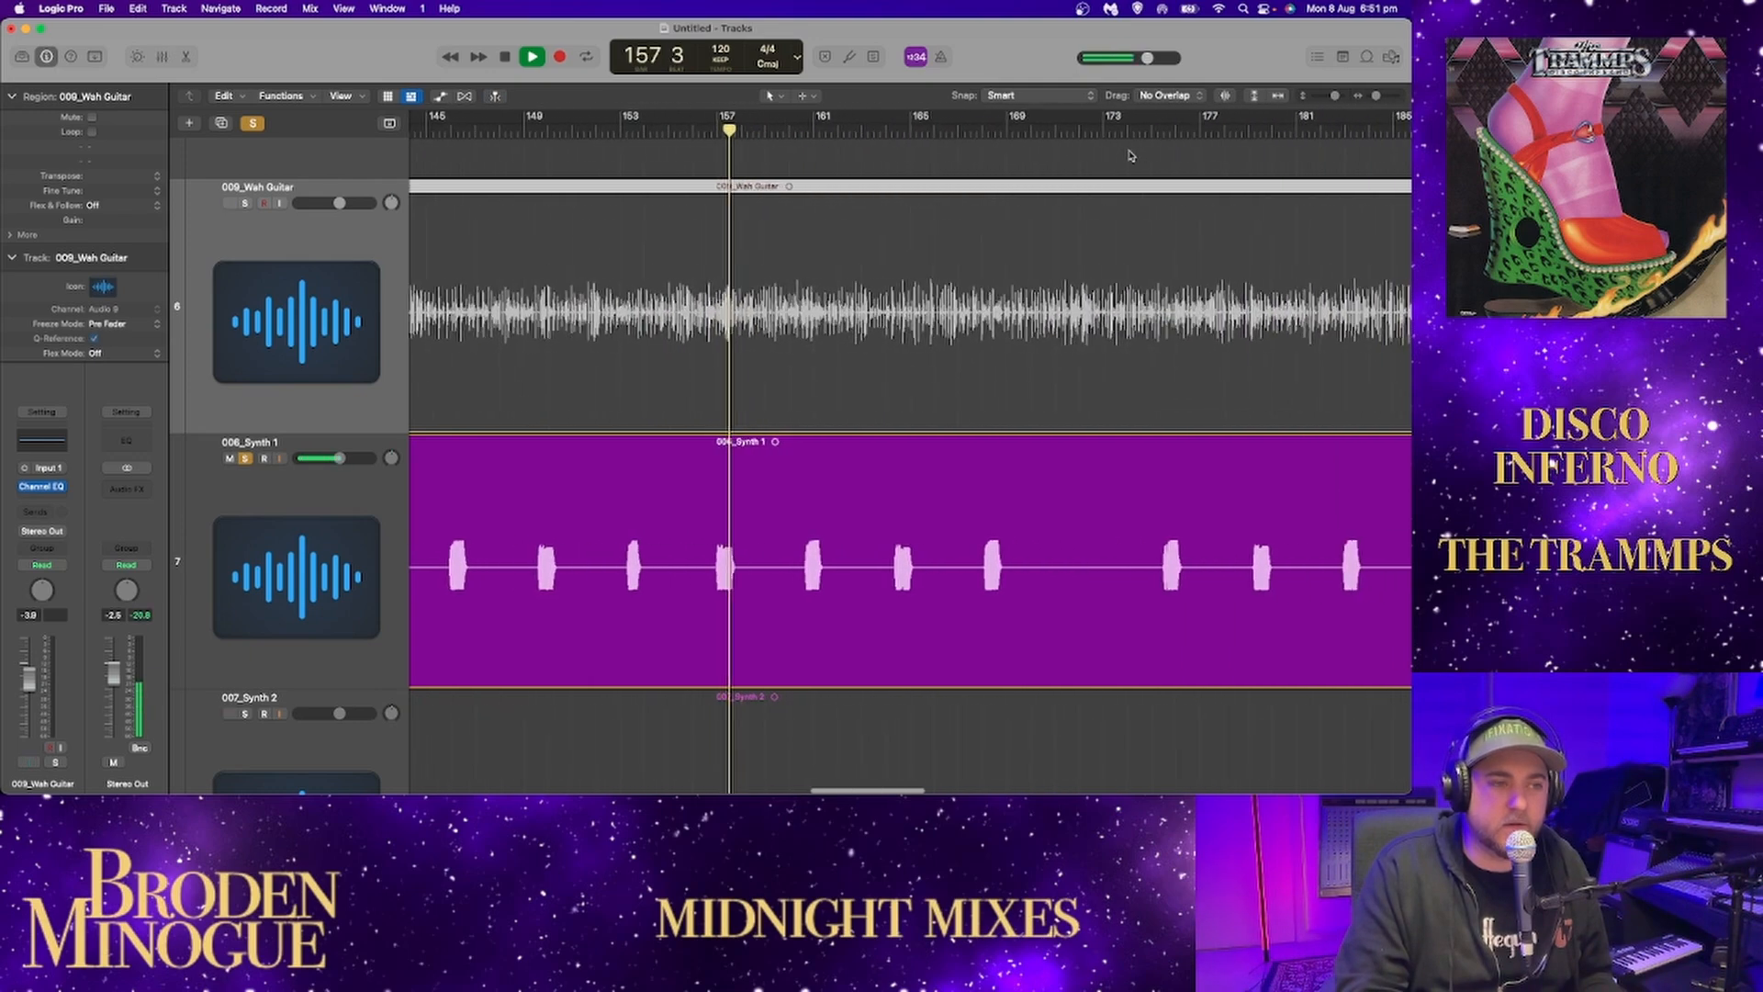
pyautogui.click(1148, 167)
pyautogui.hscroll(2, 1139, 170)
pyautogui.moveTo(1376, 97); pyautogui.dragTo(1372, 98)
pyautogui.hscroll(10, 1161, 235)
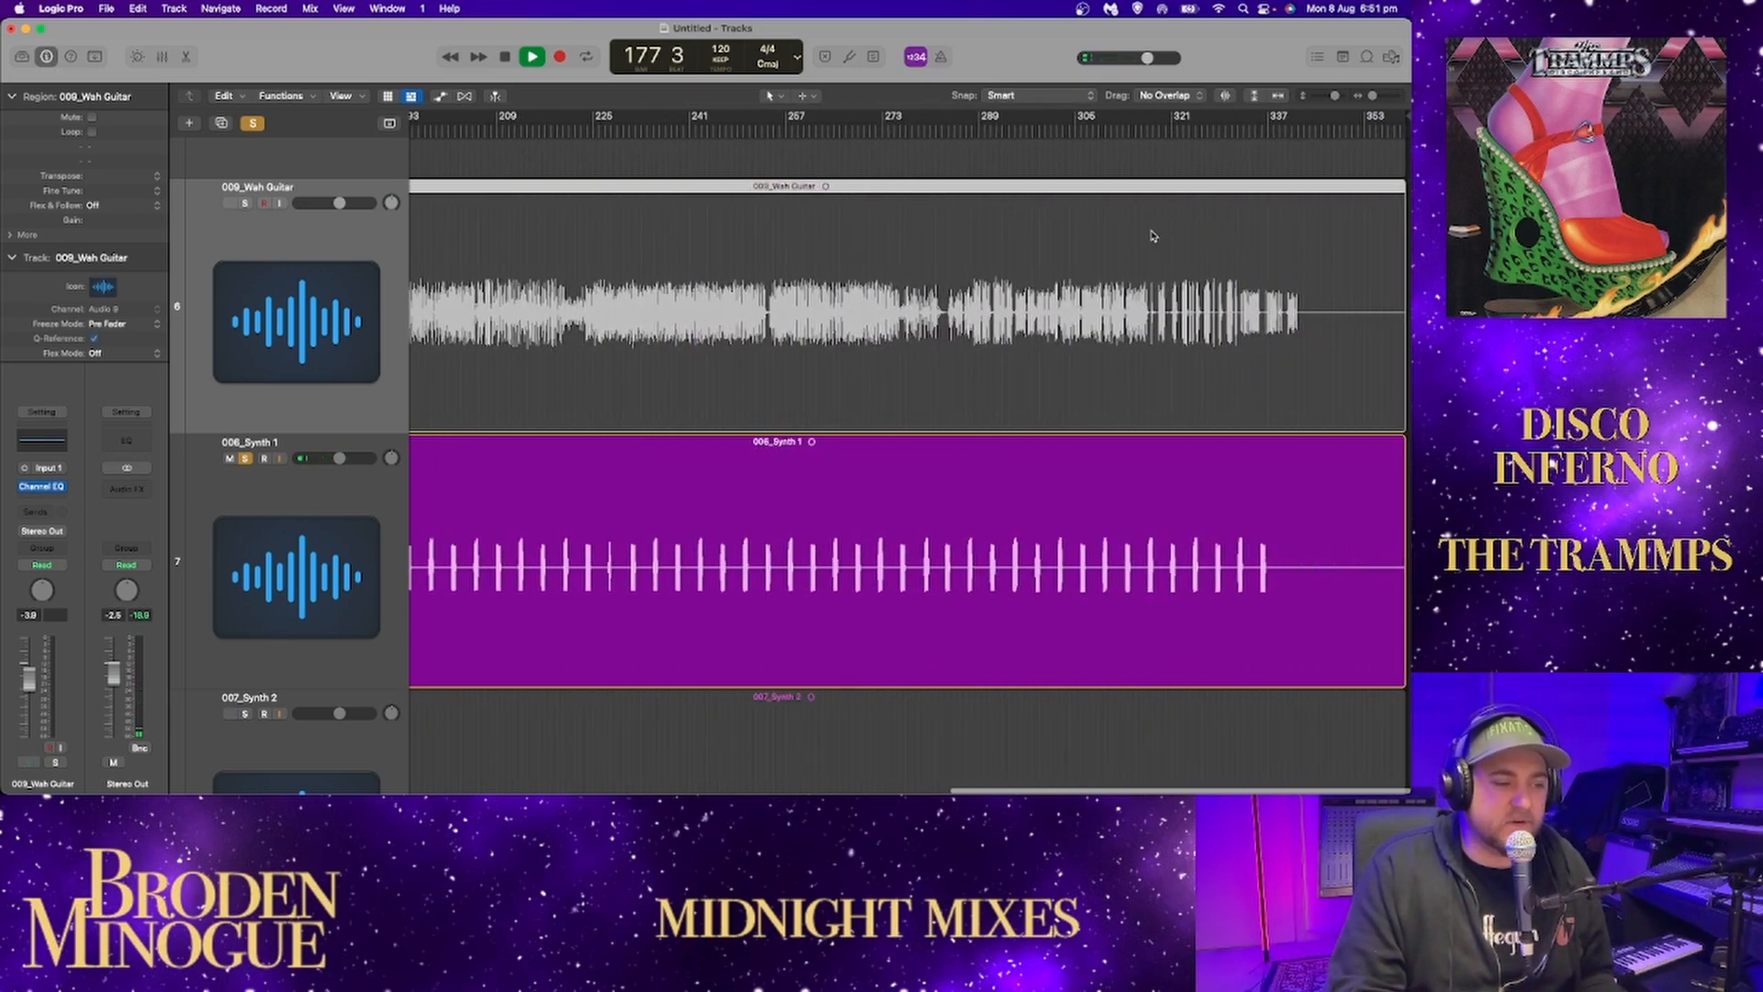
pyautogui.hscroll(-10, 1146, 239)
pyautogui.press('space')
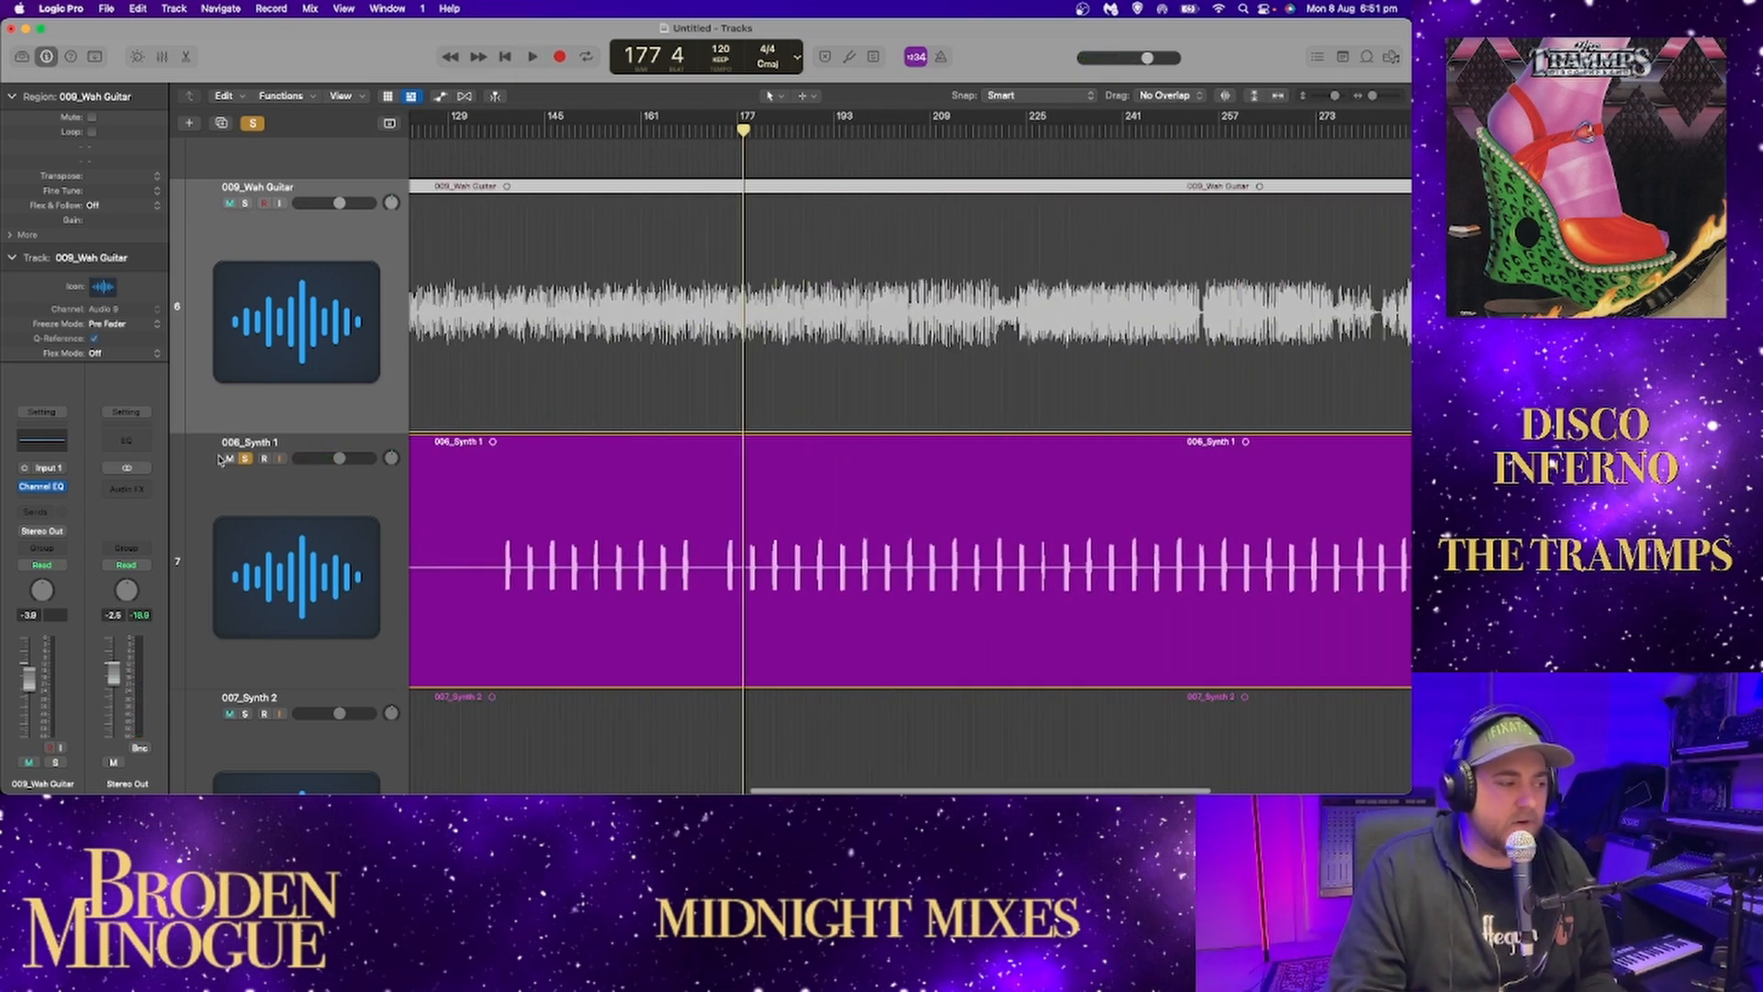
# Unsolo Synth 1, solo the 007_Synth 2 track, and play it from just before its hits around bar 137.
pyautogui.click(245, 459)
pyautogui.scroll(-4, 255, 543)
pyautogui.click(245, 568)
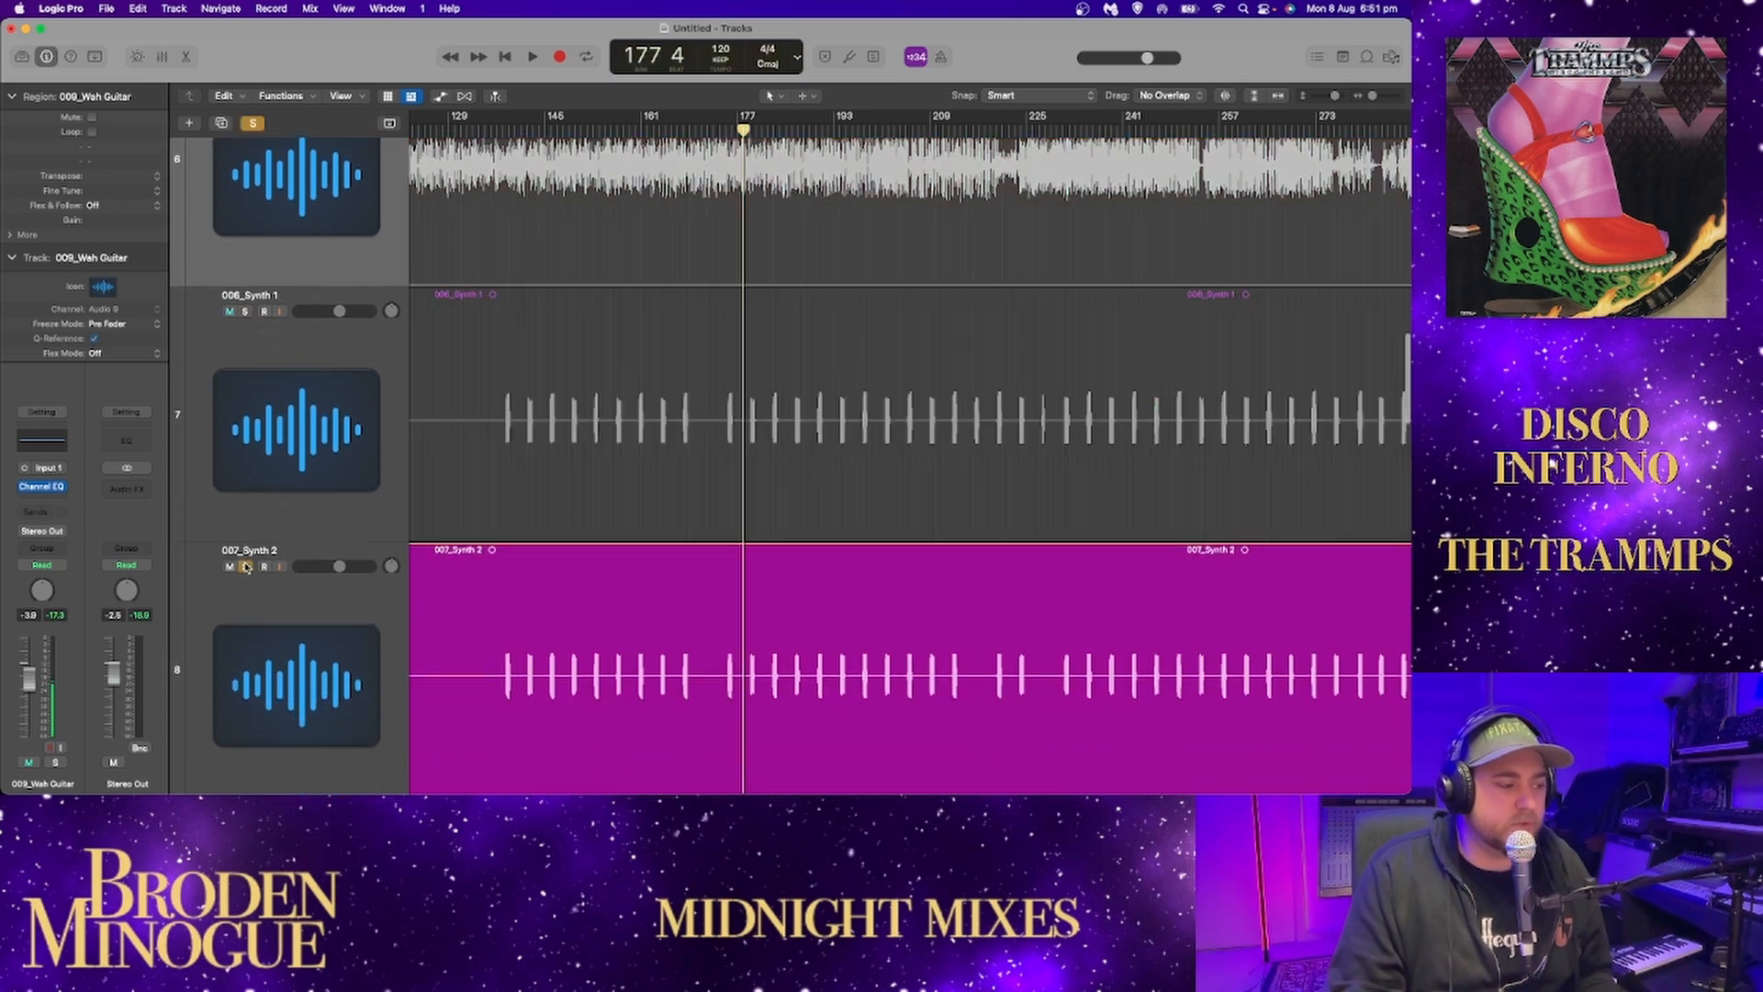
pyautogui.click(499, 131)
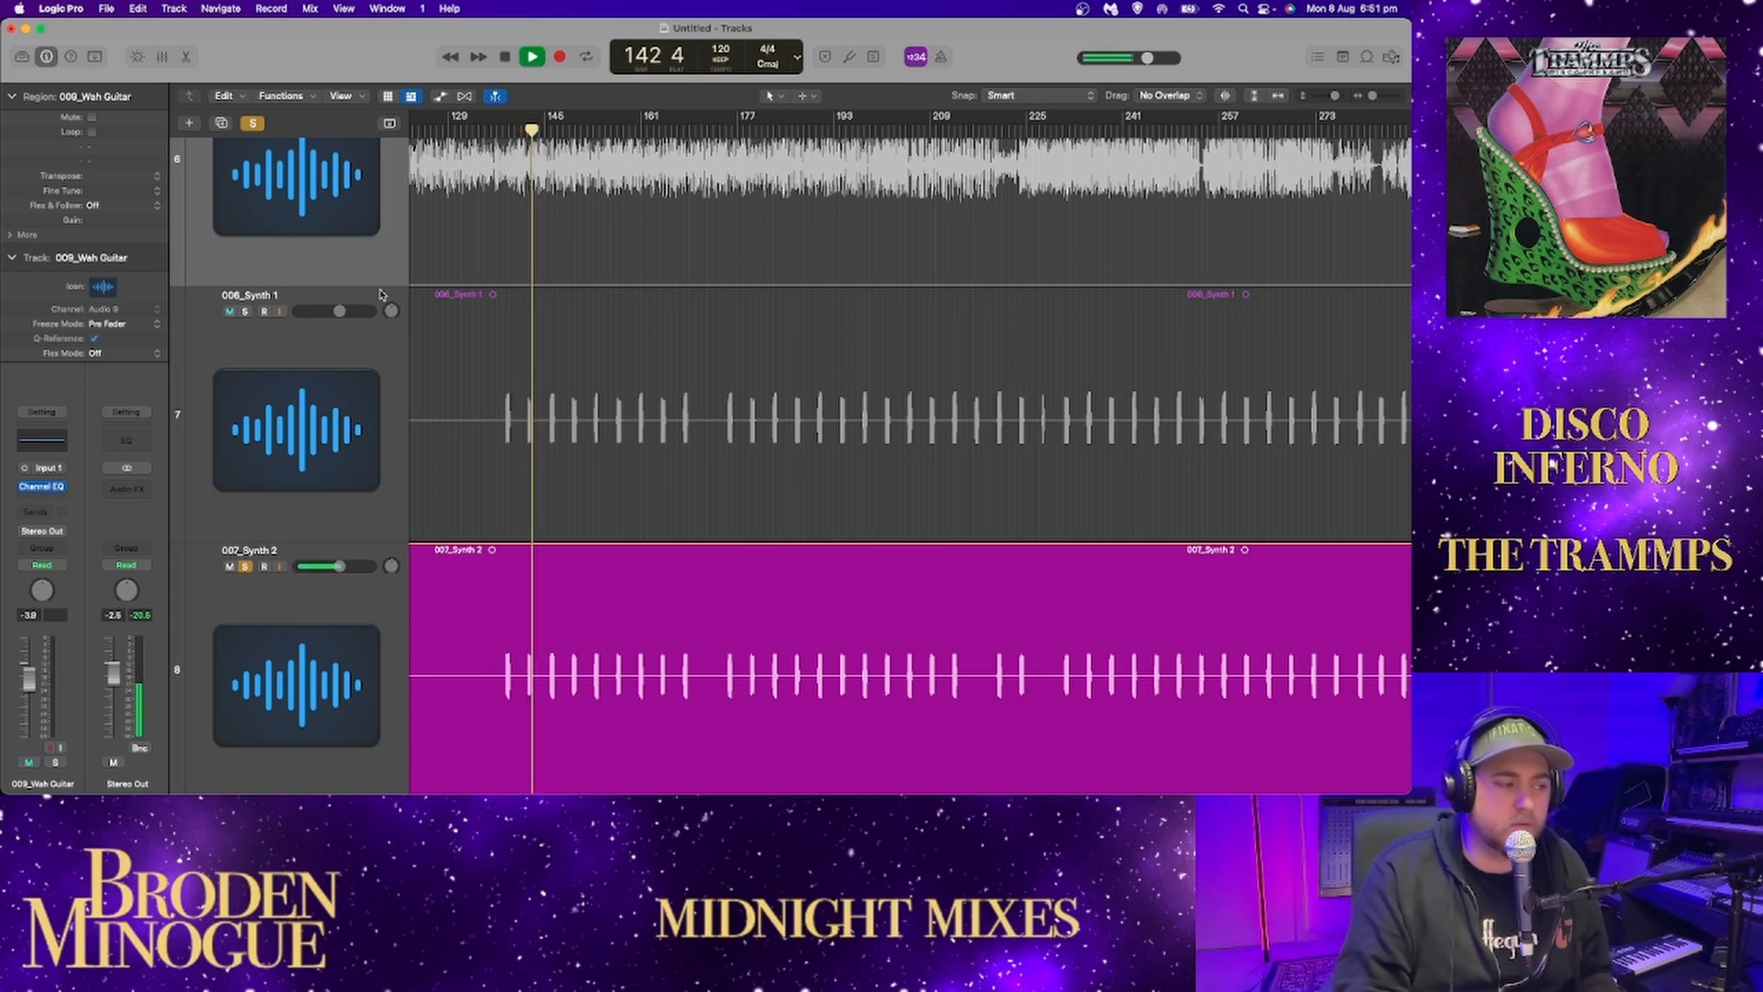
# Solo Synth 1 as well and listen to it together with 007_Synth 2 up to bar 151.
pyautogui.click(246, 312)
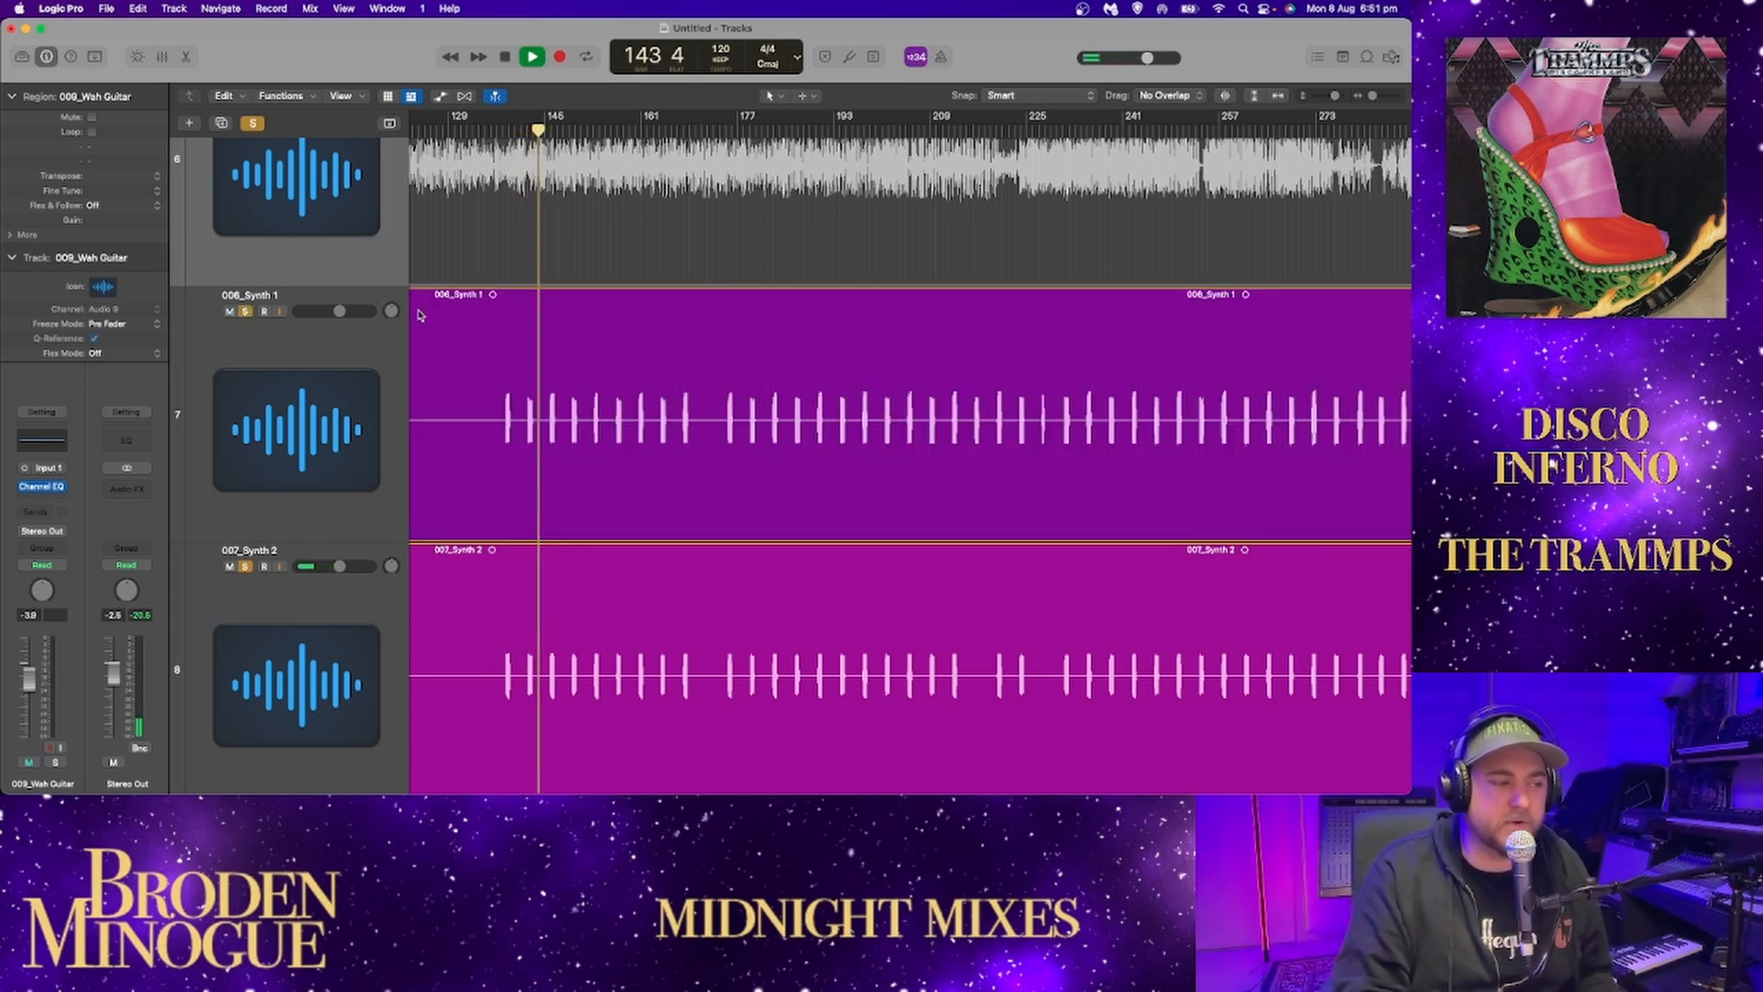
pyautogui.scroll(-3, 579, 330)
pyautogui.scroll(-1, 567, 331)
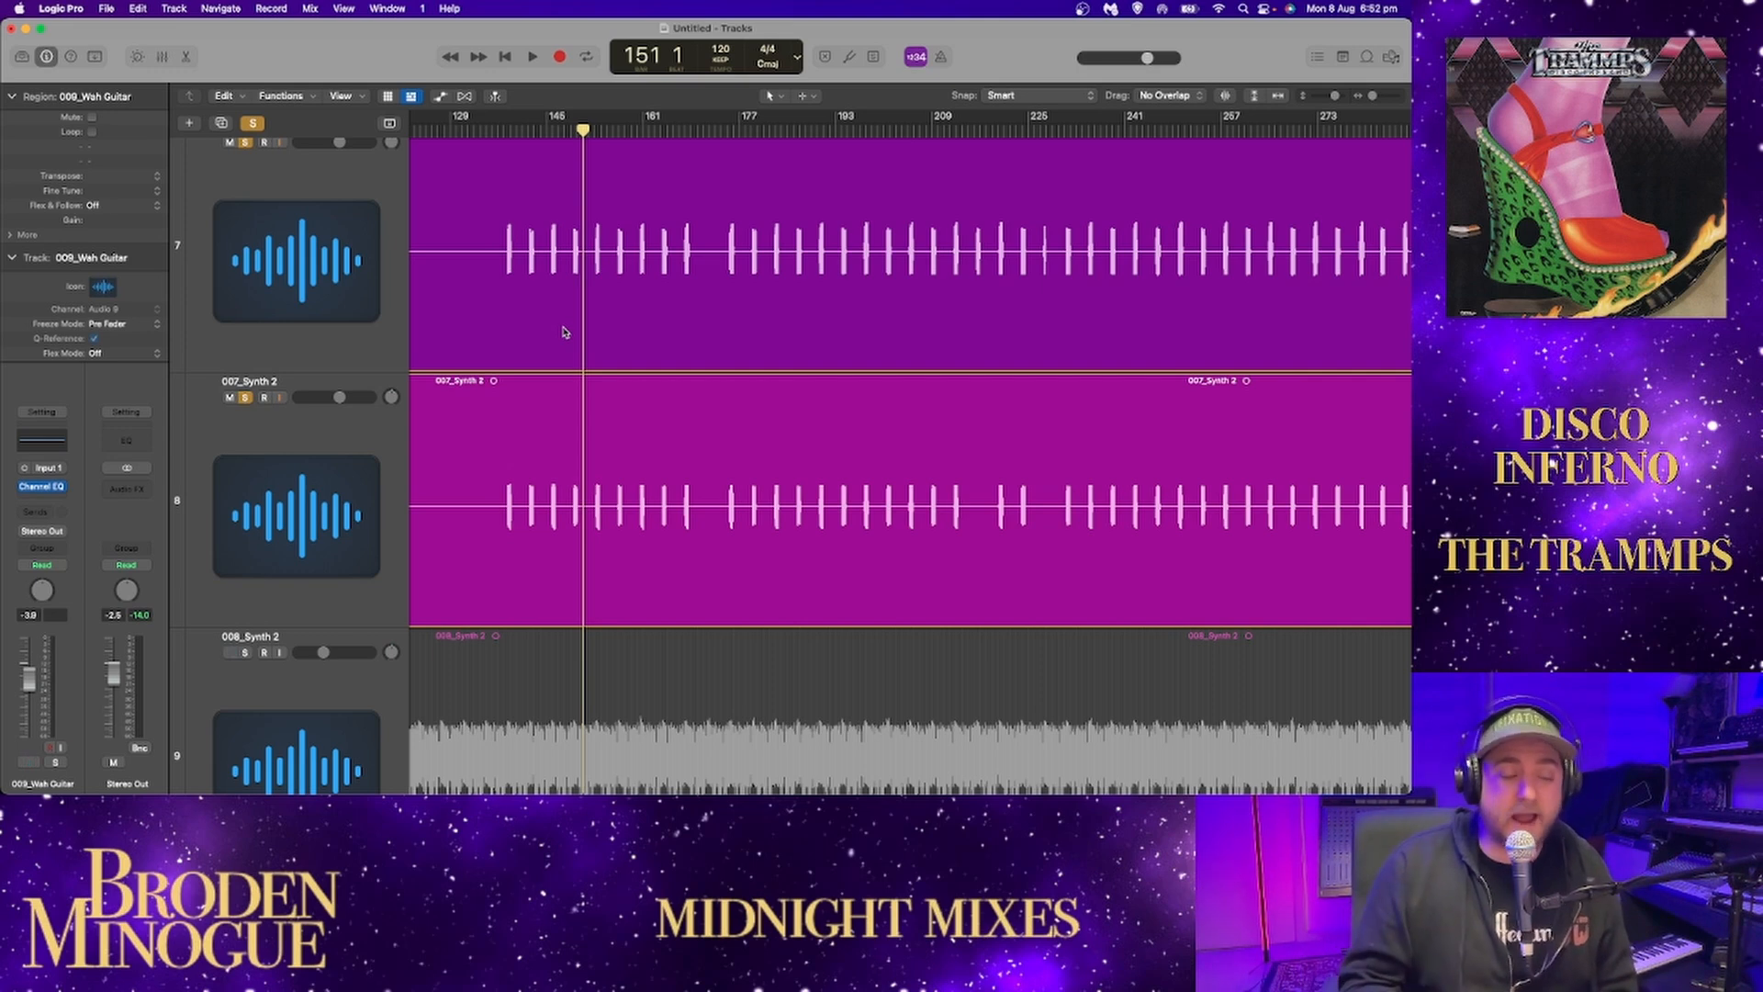
# Play both synths from bar 153 with 007_Synth 2 panned to +63, and listen further up to bar 169.
pyautogui.click(593, 134)
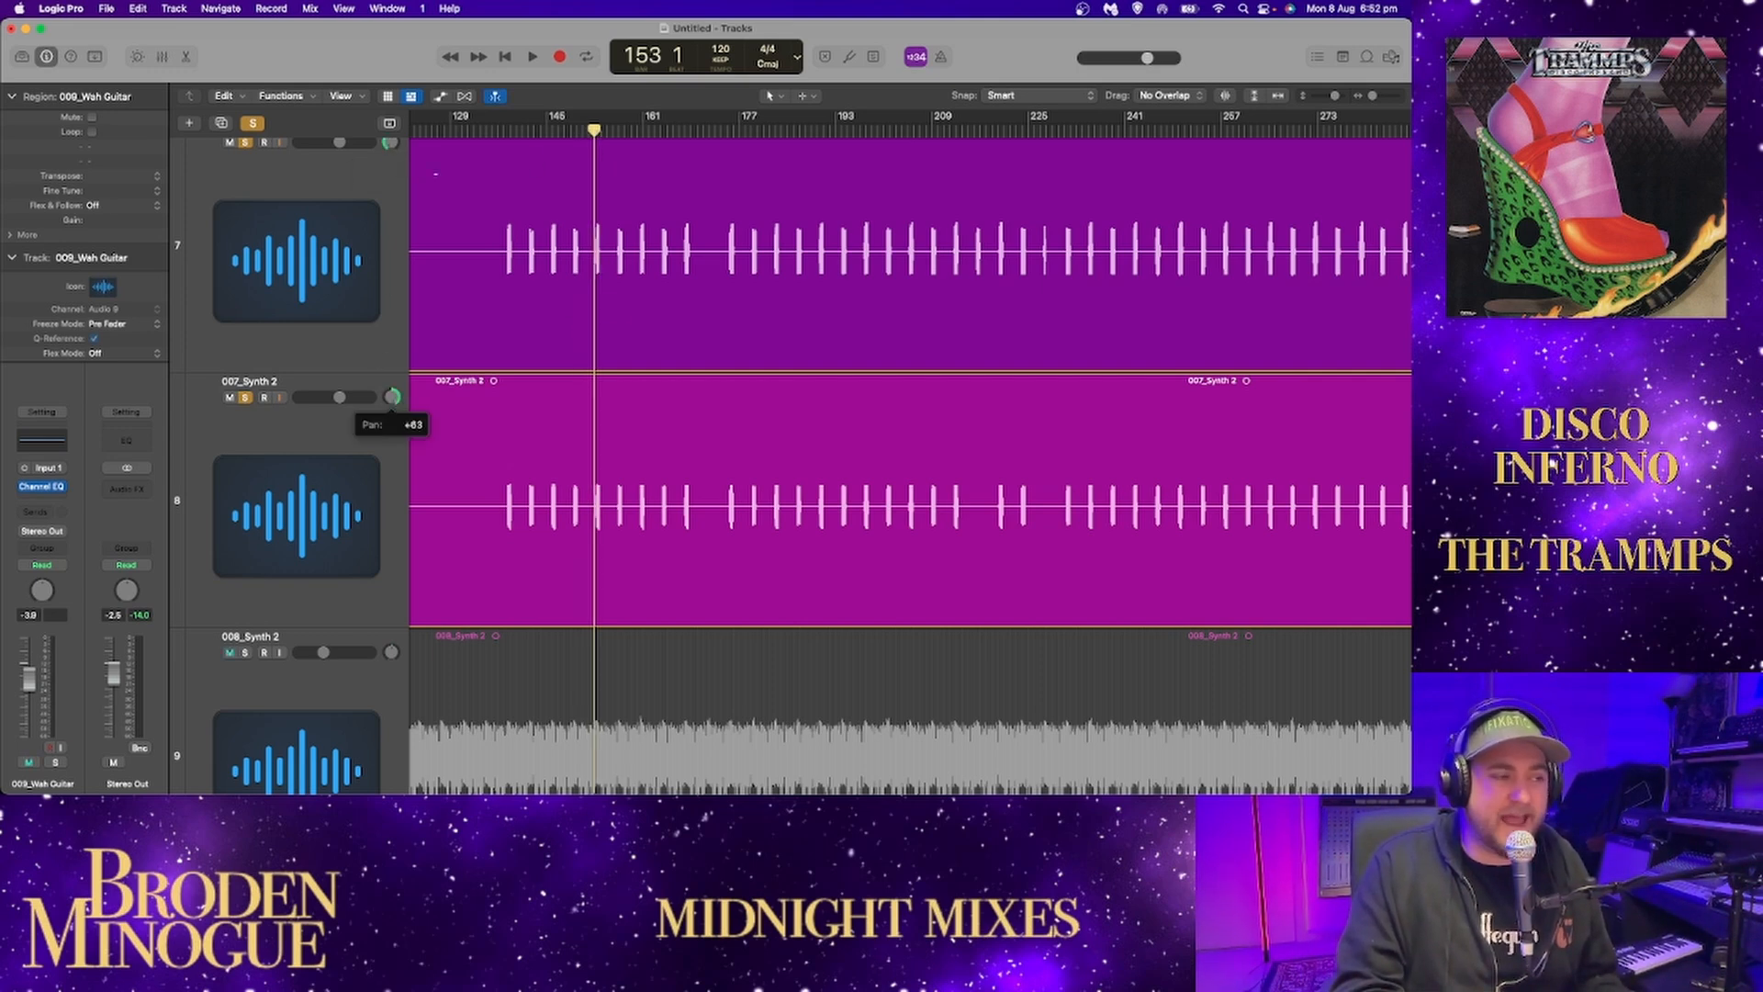
pyautogui.press('space')
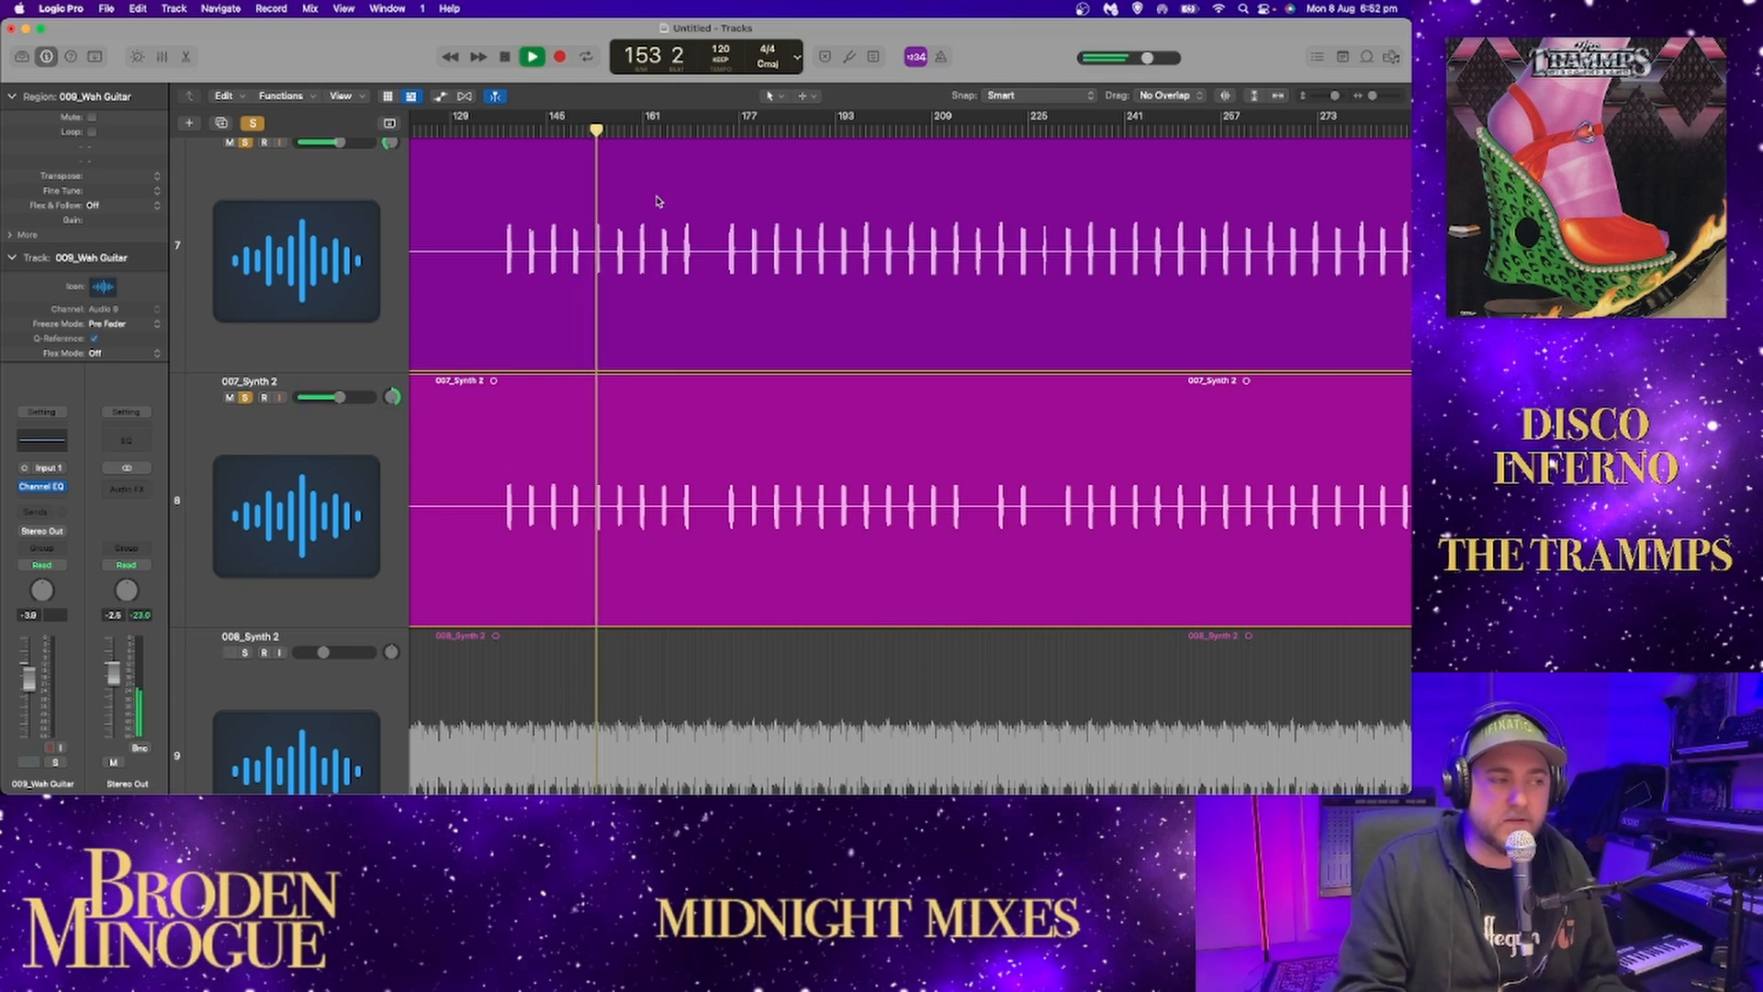
pyautogui.click(618, 134)
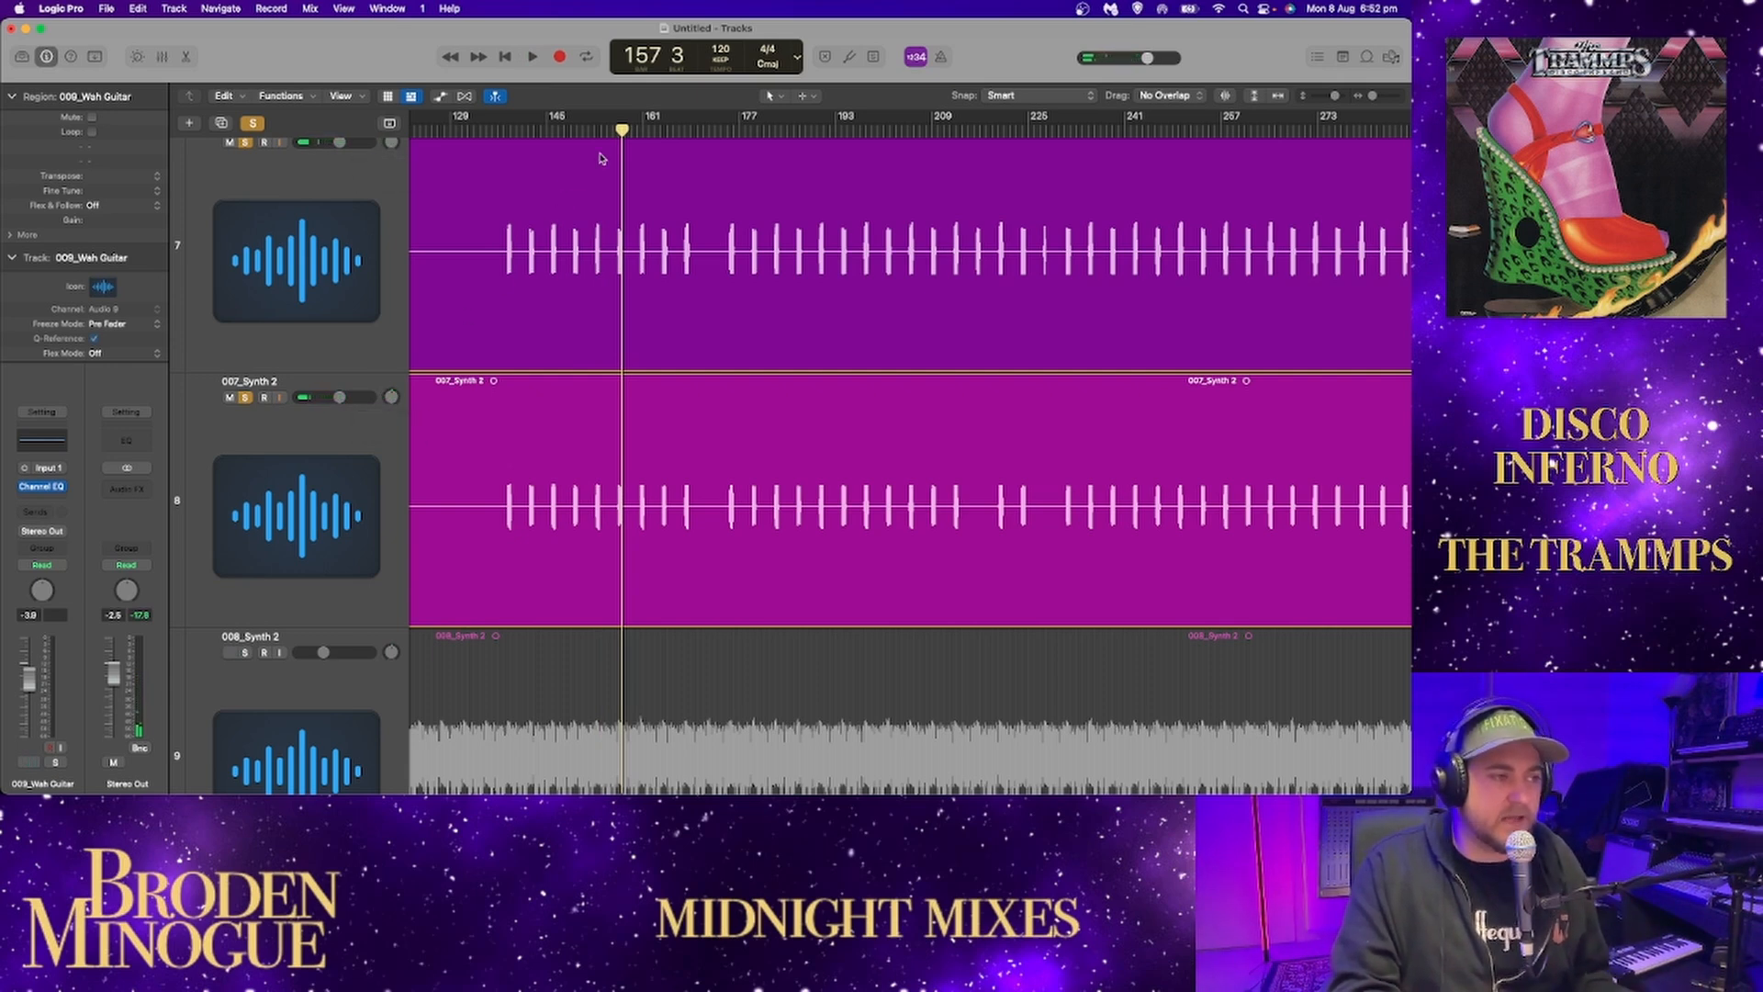
pyautogui.click(636, 131)
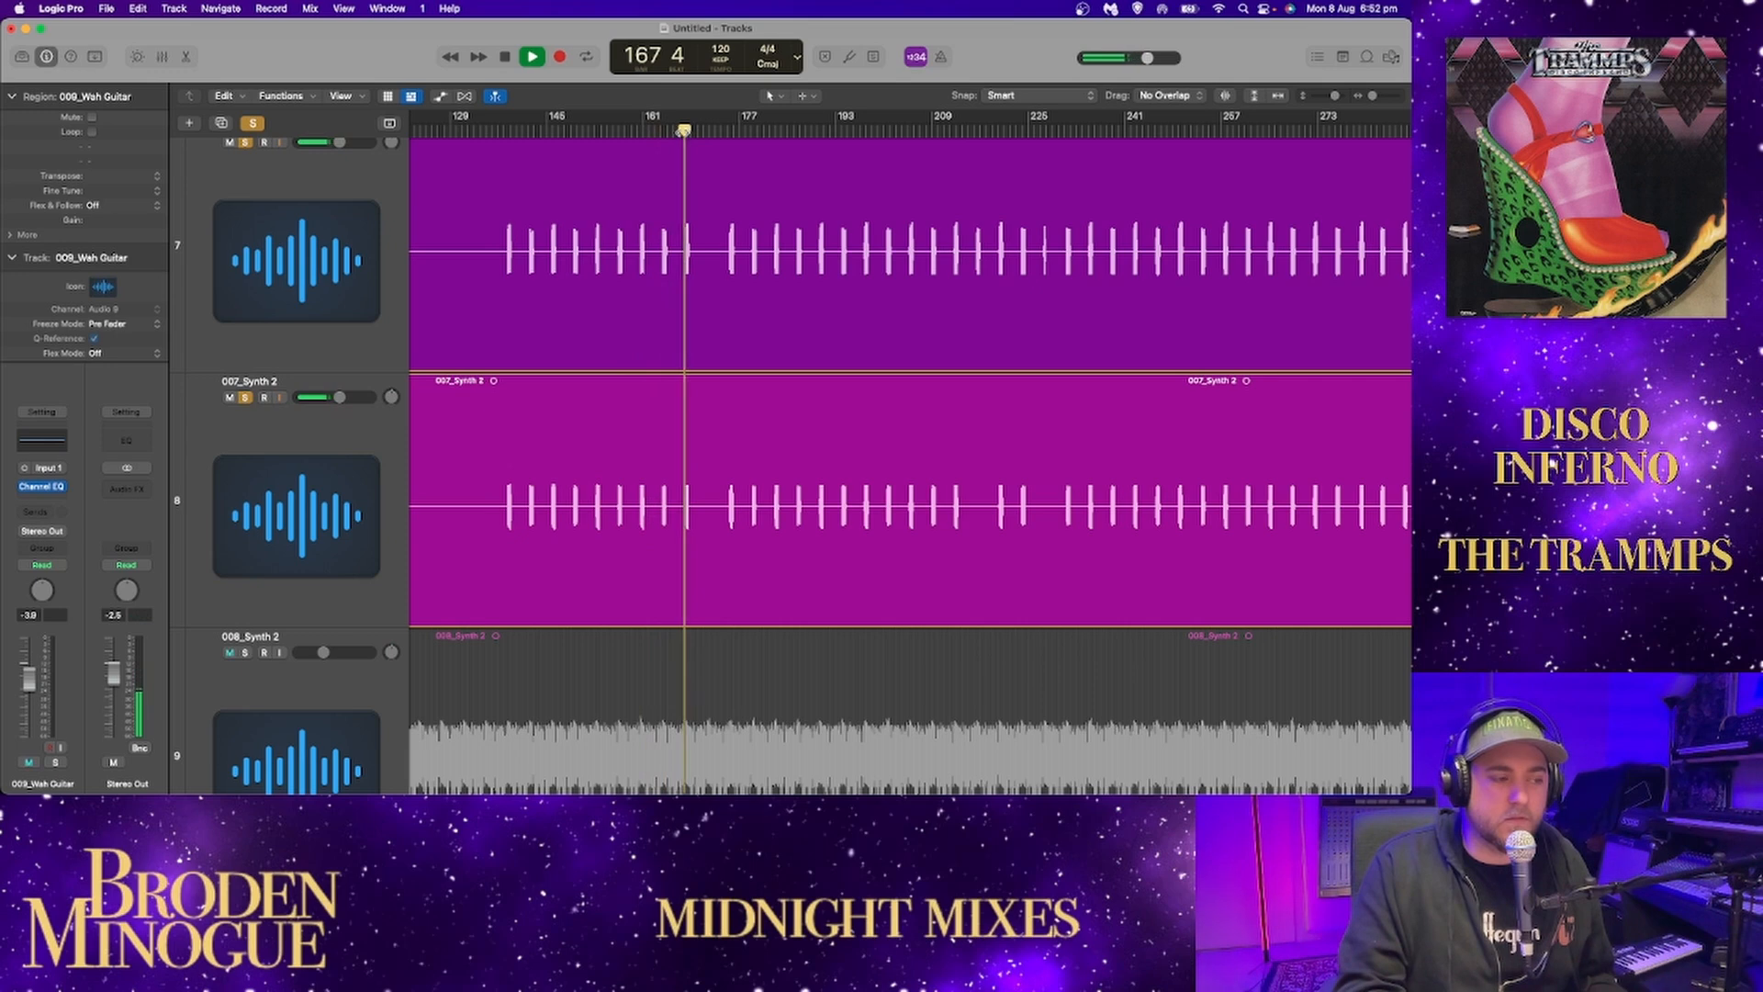
pyautogui.press('space')
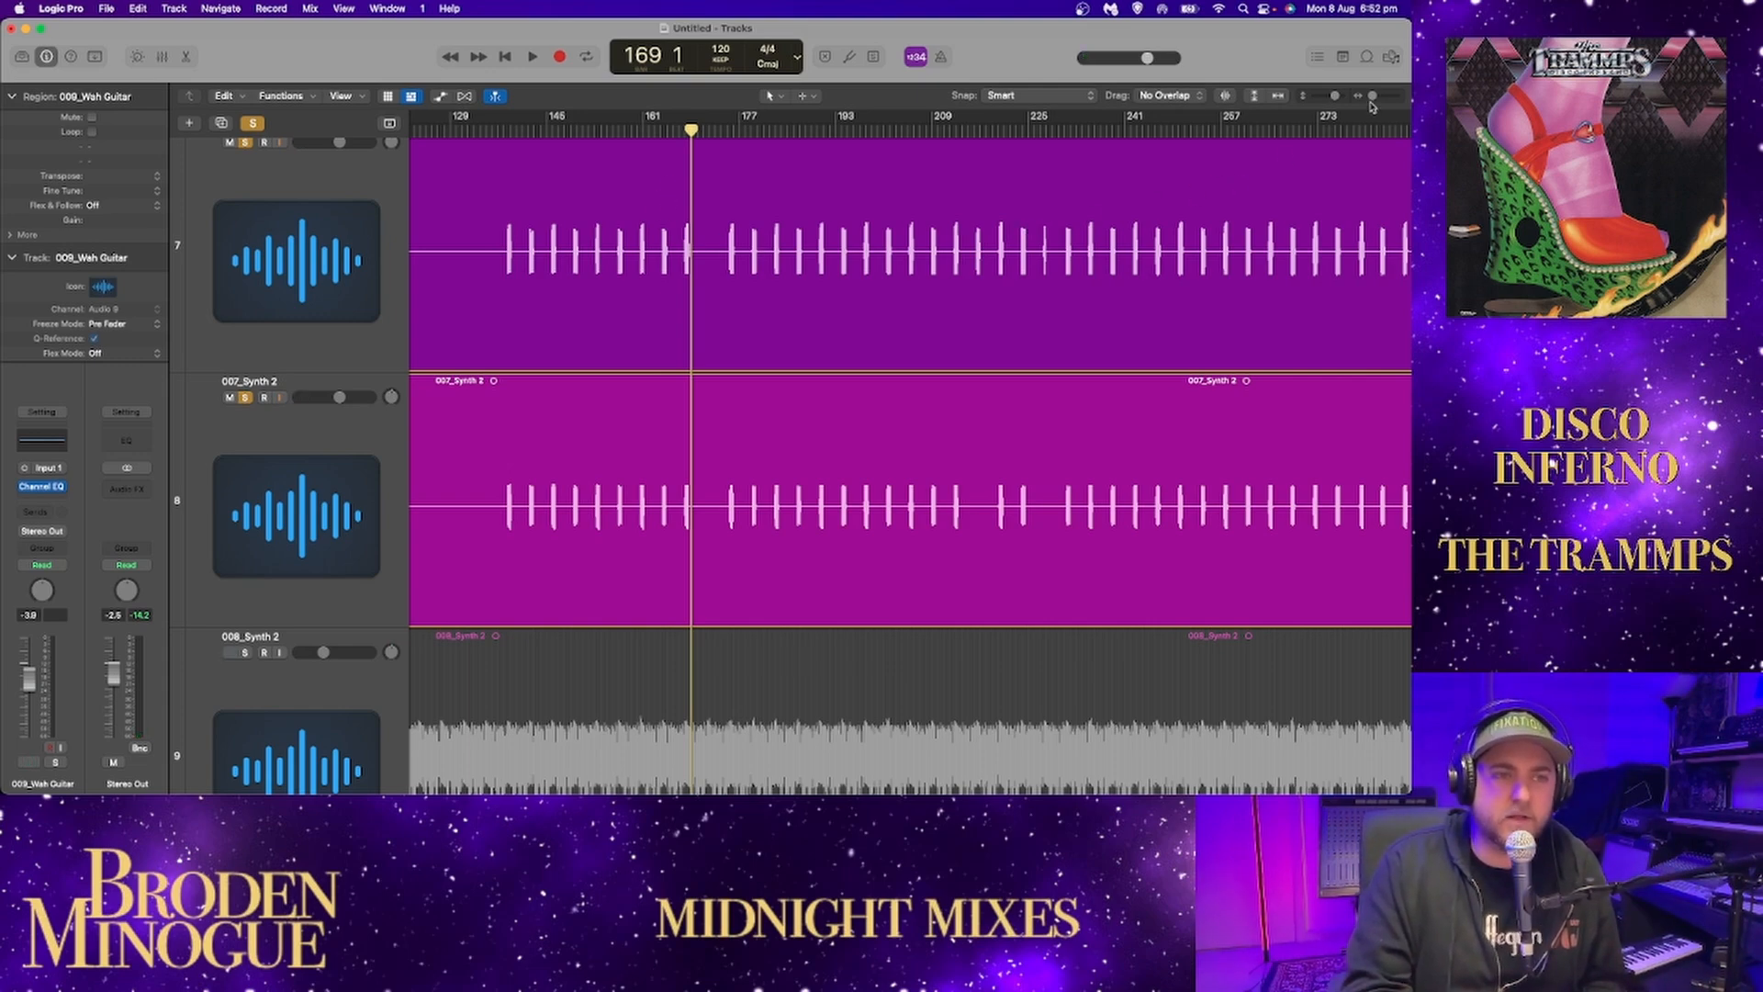
# Play the soloed synths' sparse early hits from about bar 20, and skip ahead to the next ones around bar 36.
pyautogui.moveTo(1372, 101); pyautogui.dragTo(1368, 102)
pyautogui.click(466, 130)
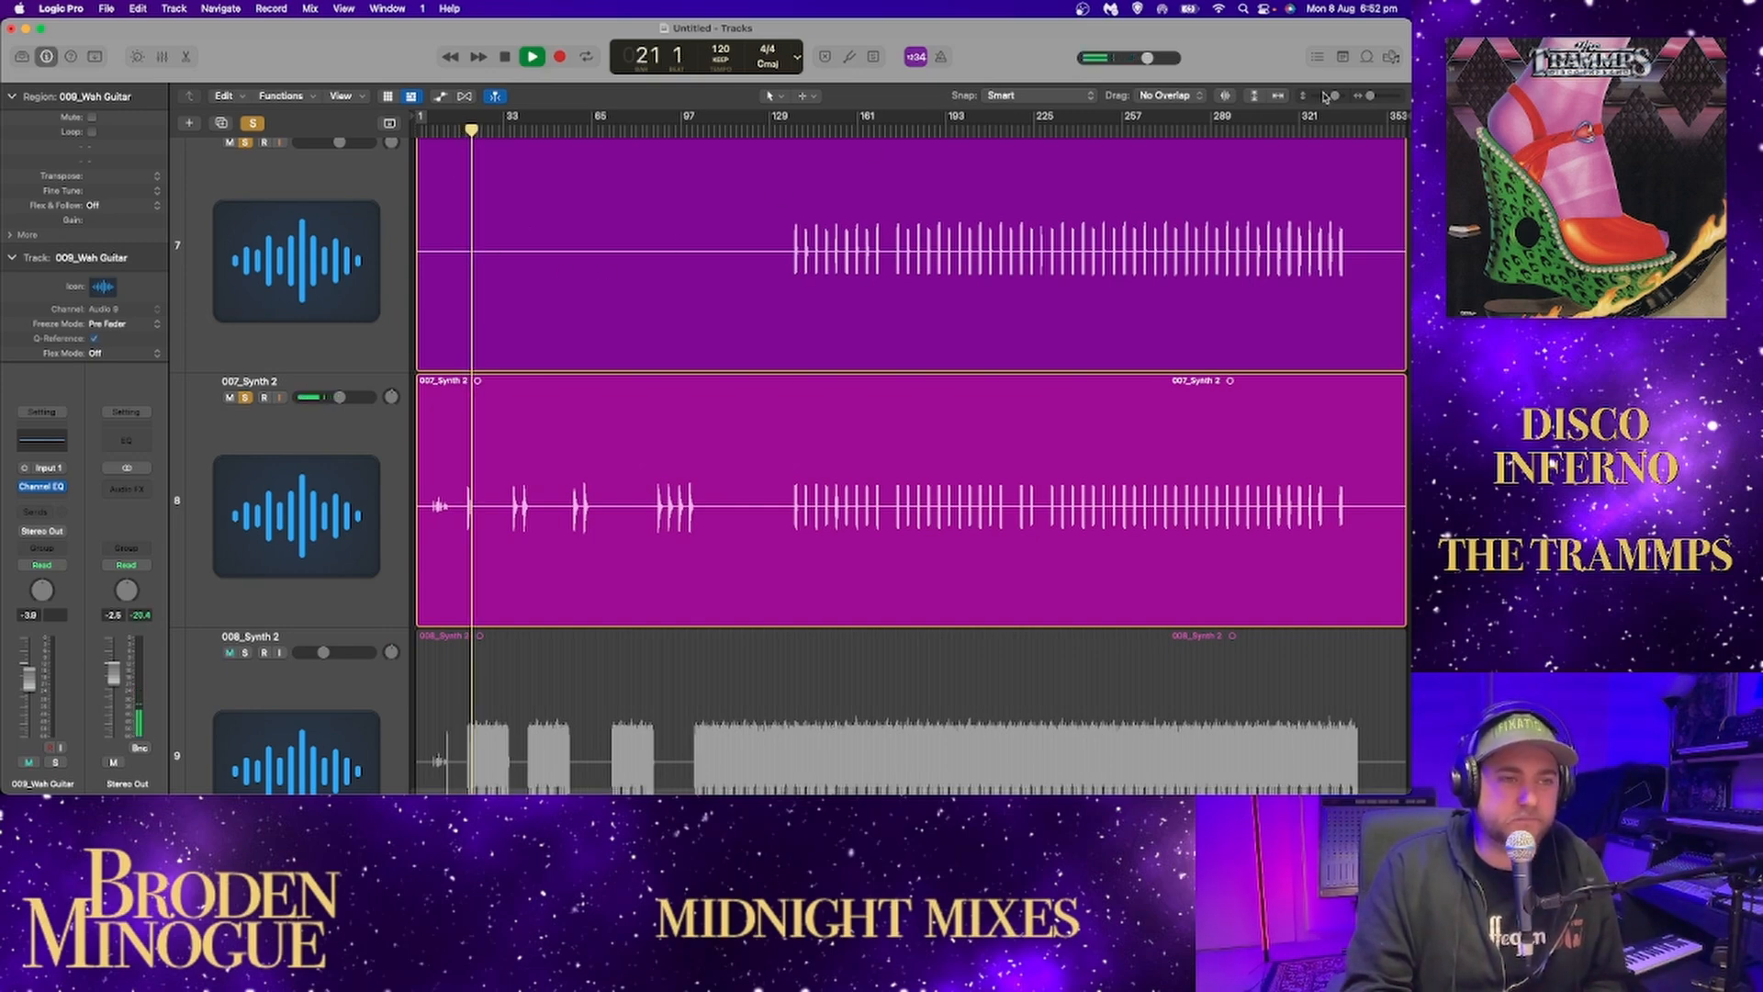
pyautogui.moveTo(1370, 96); pyautogui.dragTo(1376, 95)
pyautogui.click(746, 132)
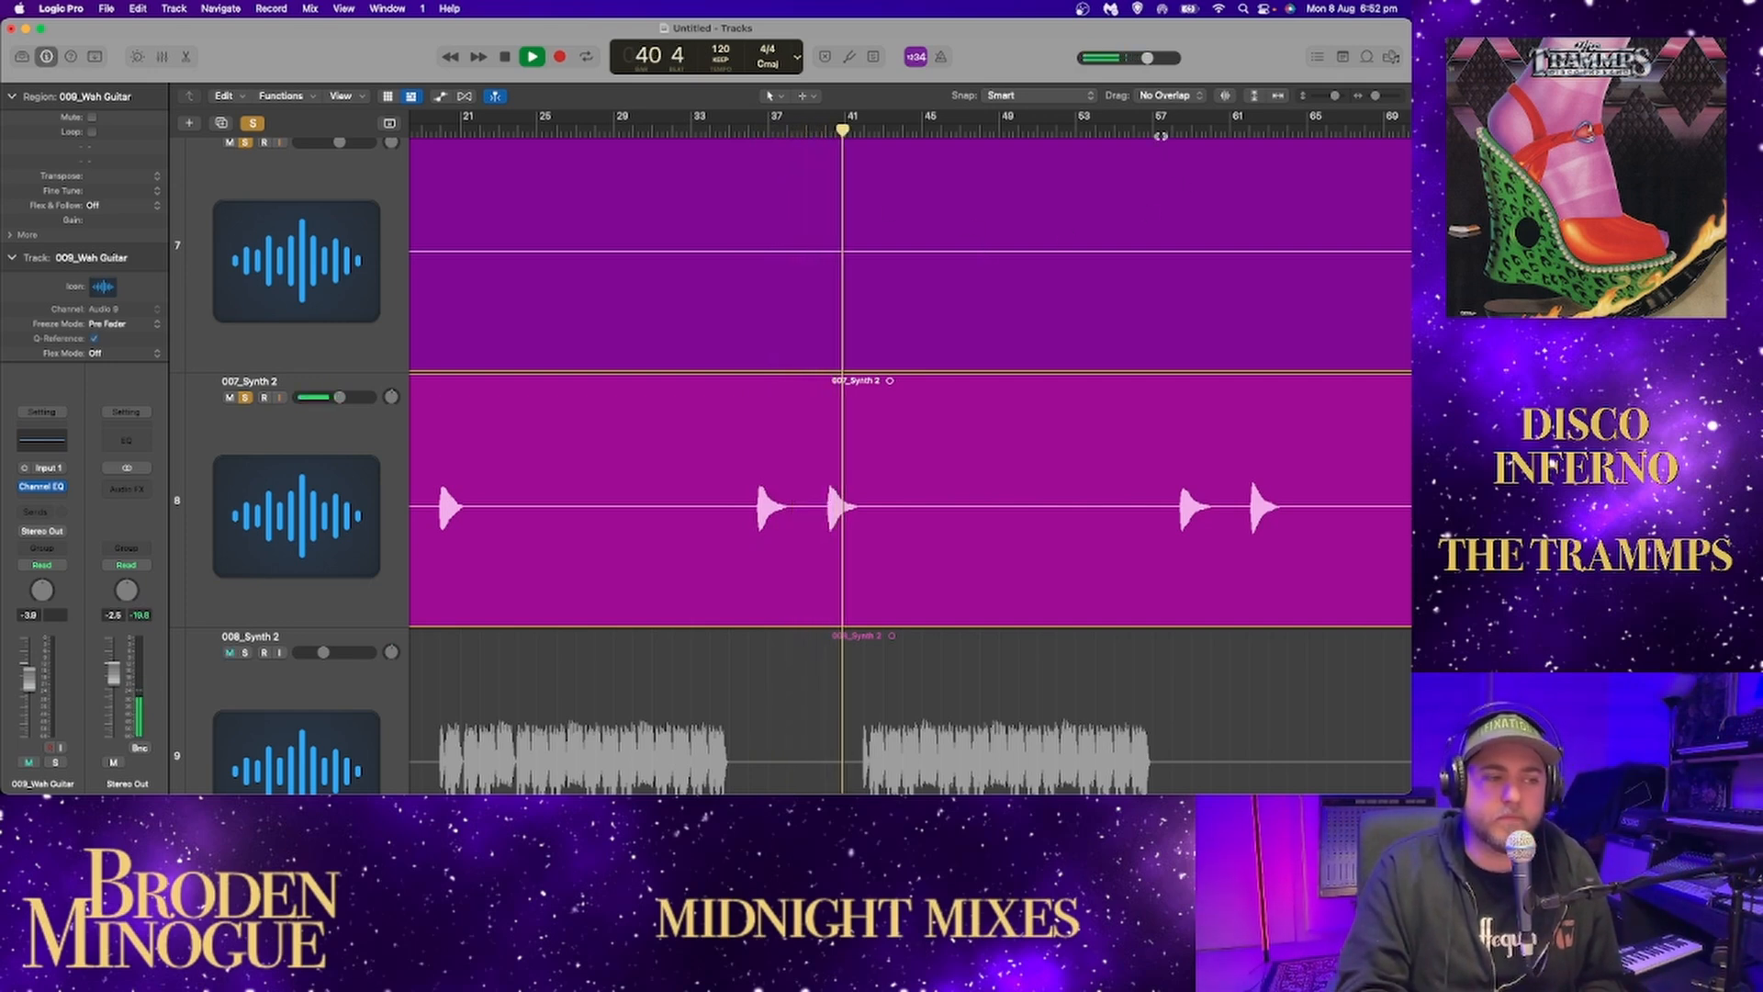
# Play the soloed synths' hits from about bars 57 and 61, and listen to the next cluster from bar 86 to bar 100.
pyautogui.click(1162, 132)
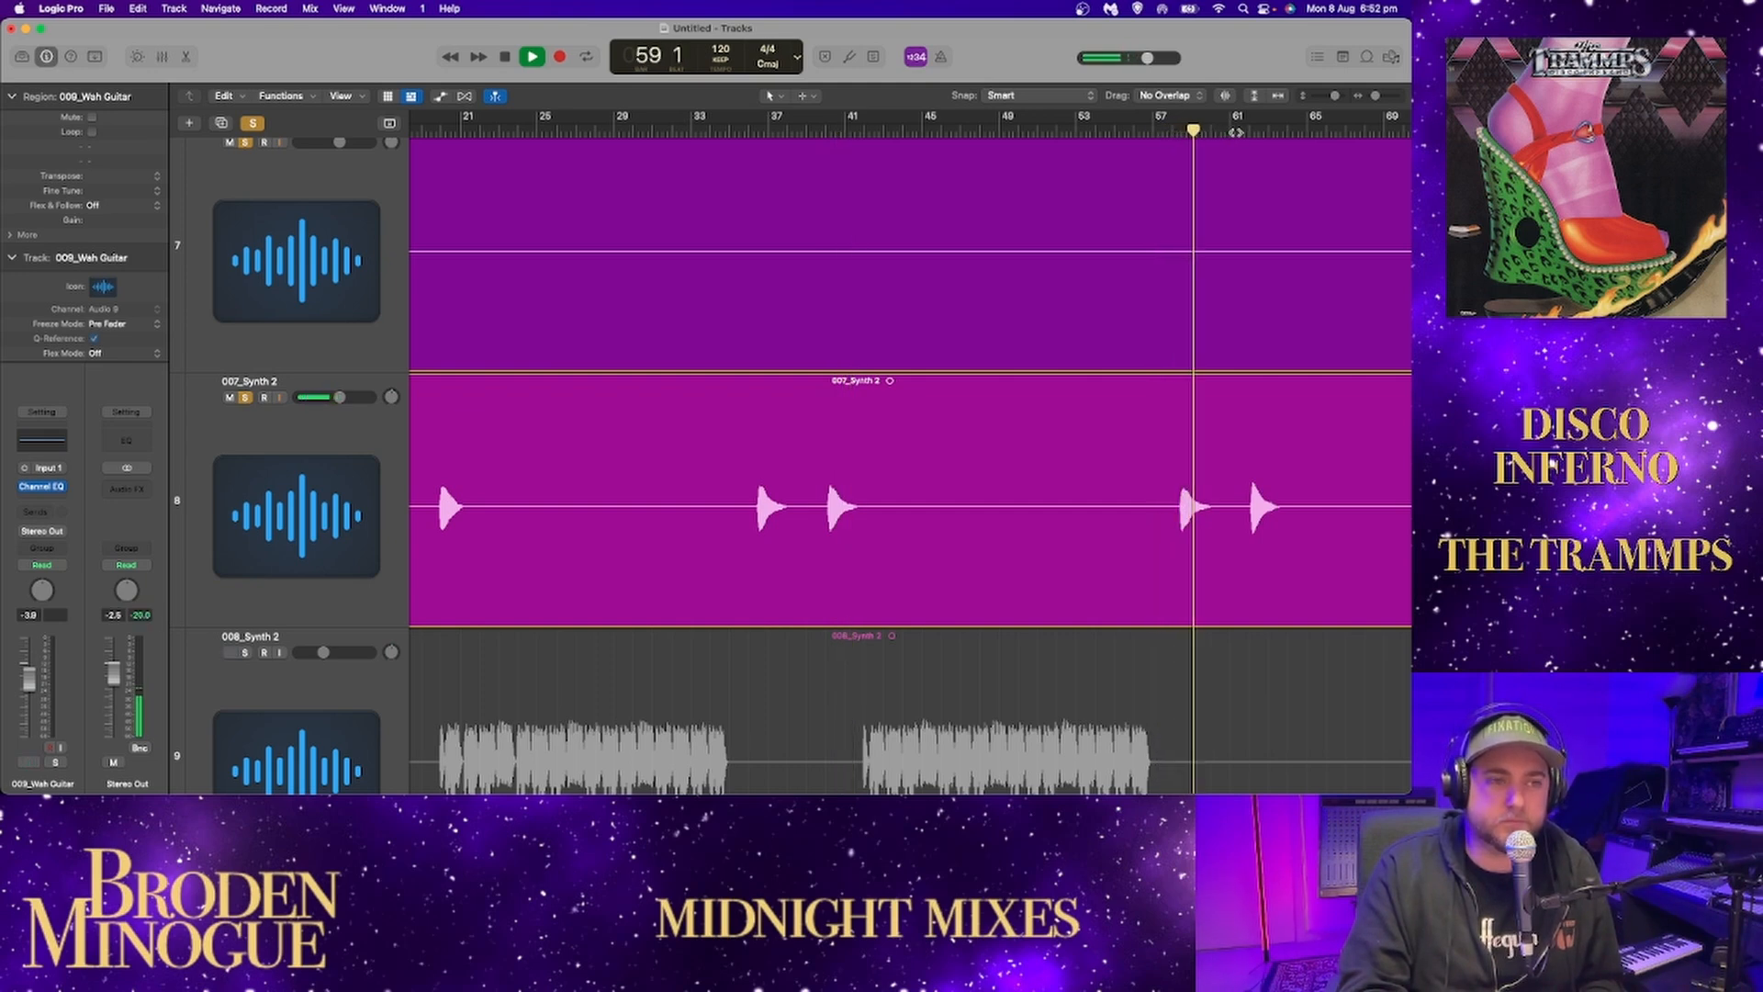
pyautogui.click(1232, 132)
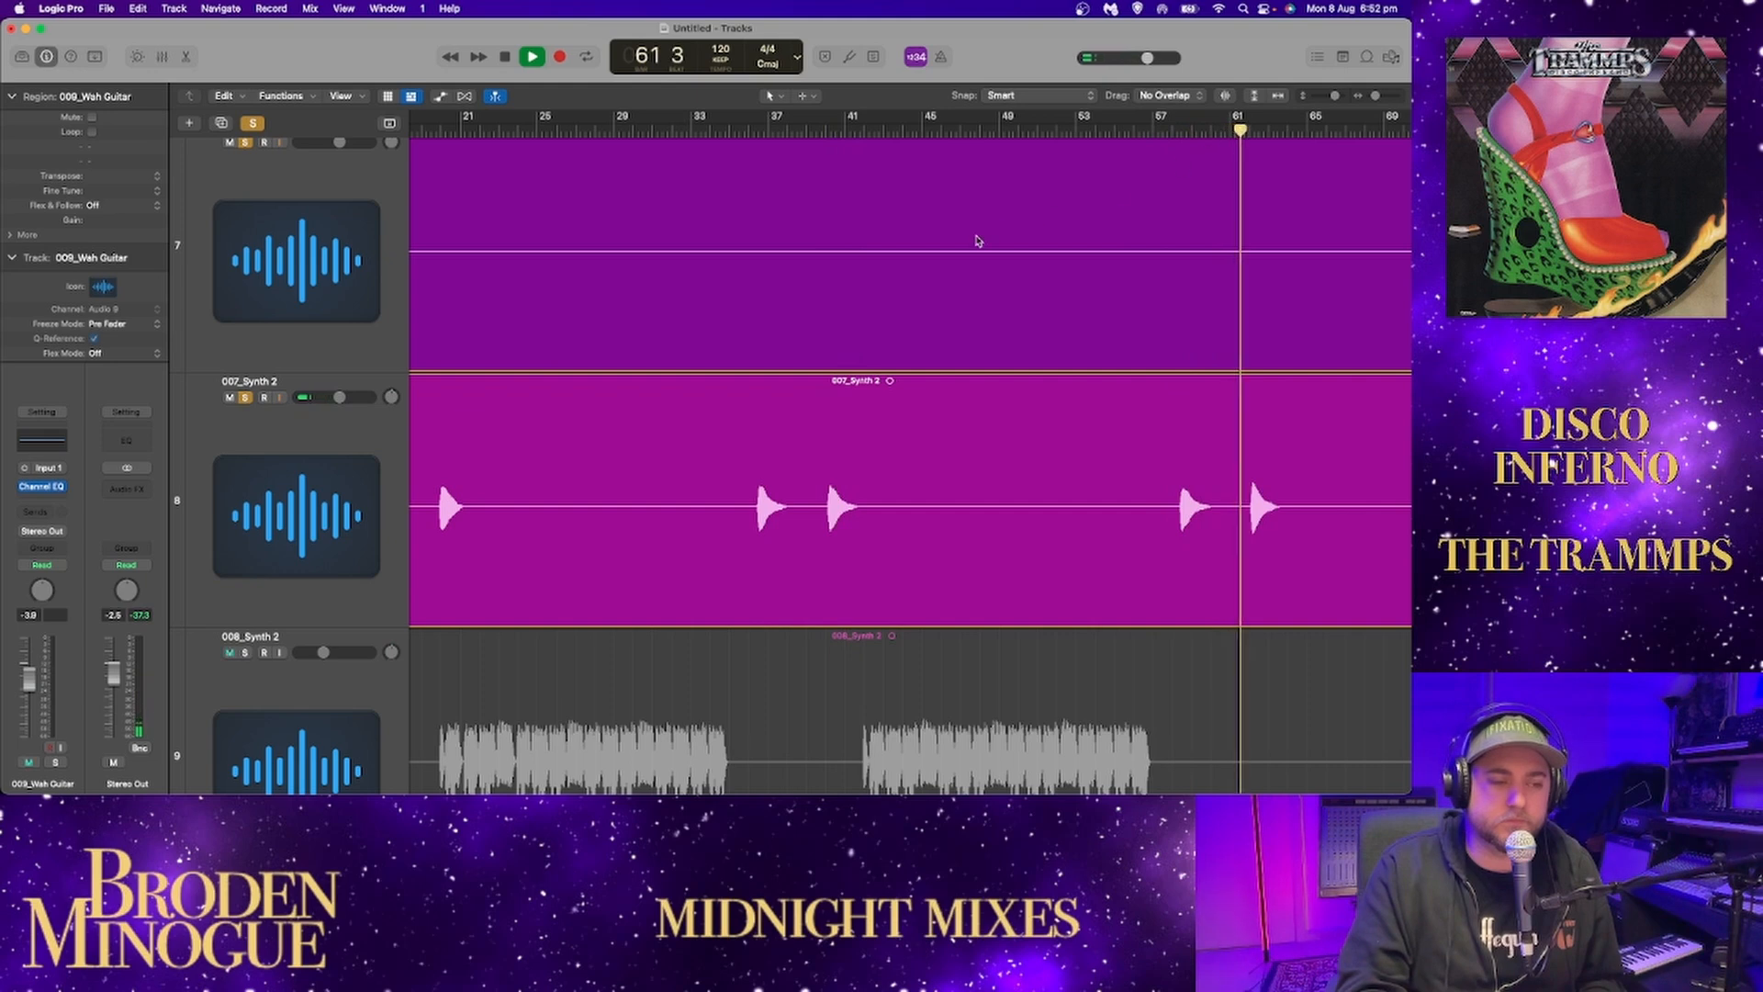
pyautogui.moveTo(1374, 96); pyautogui.dragTo(1370, 97)
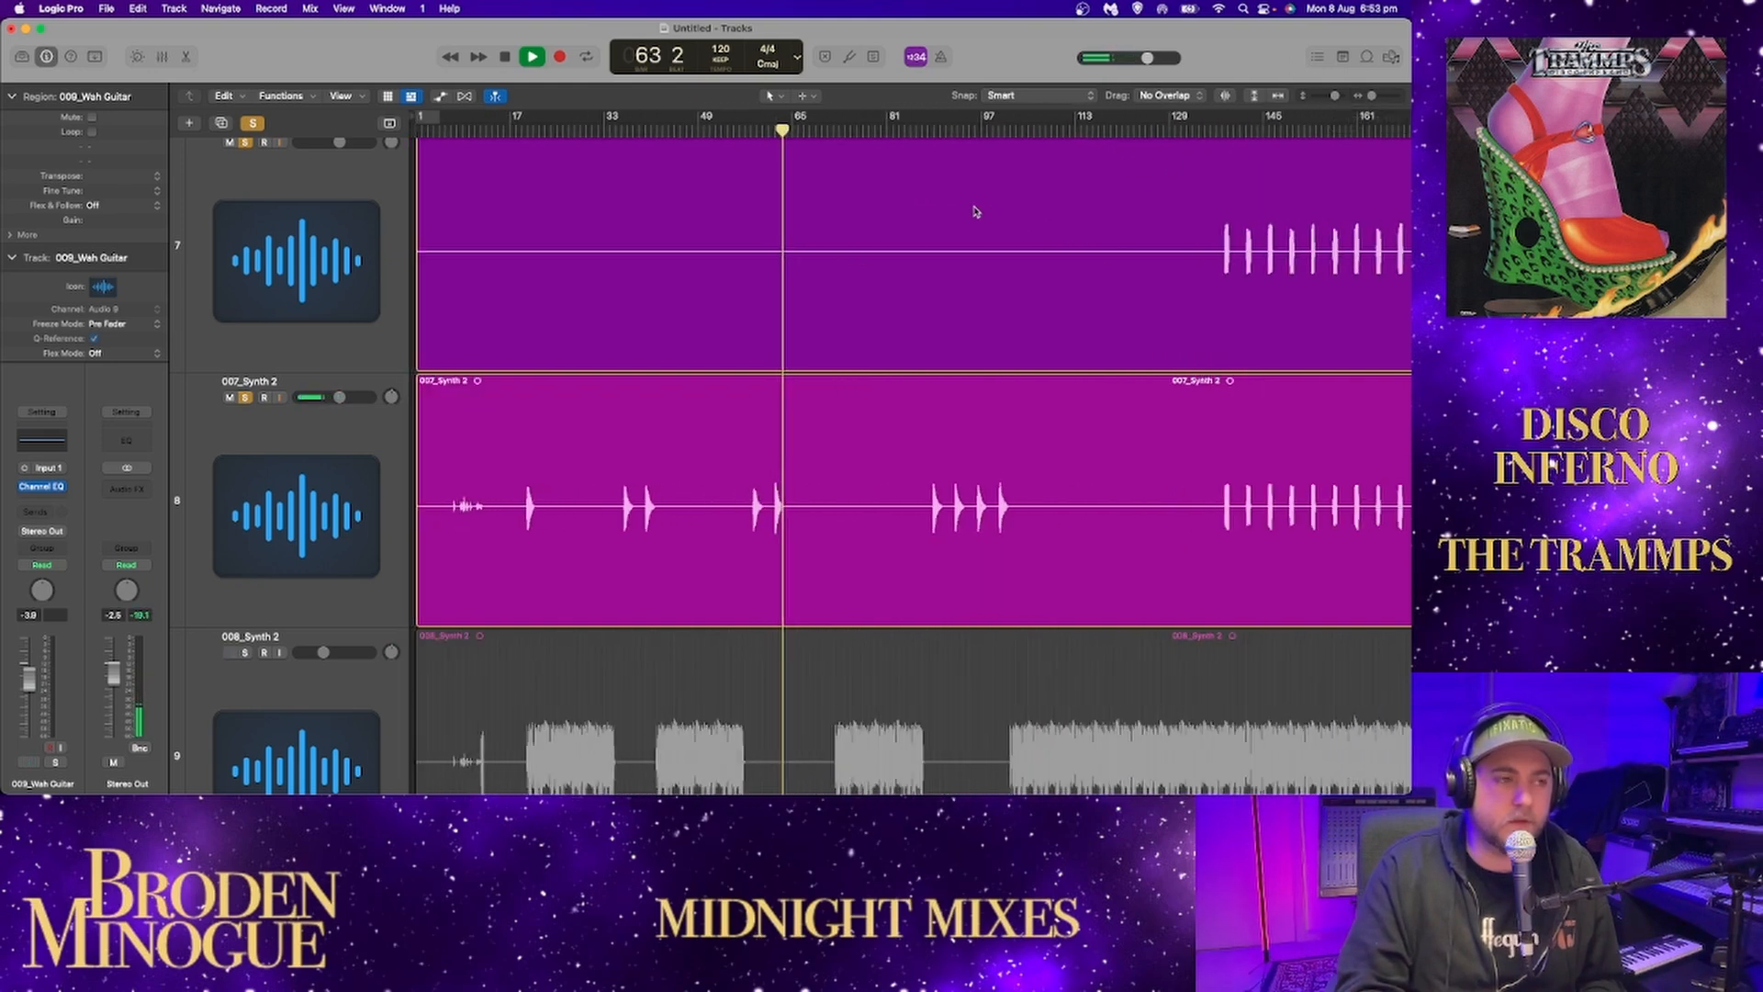
pyautogui.click(919, 131)
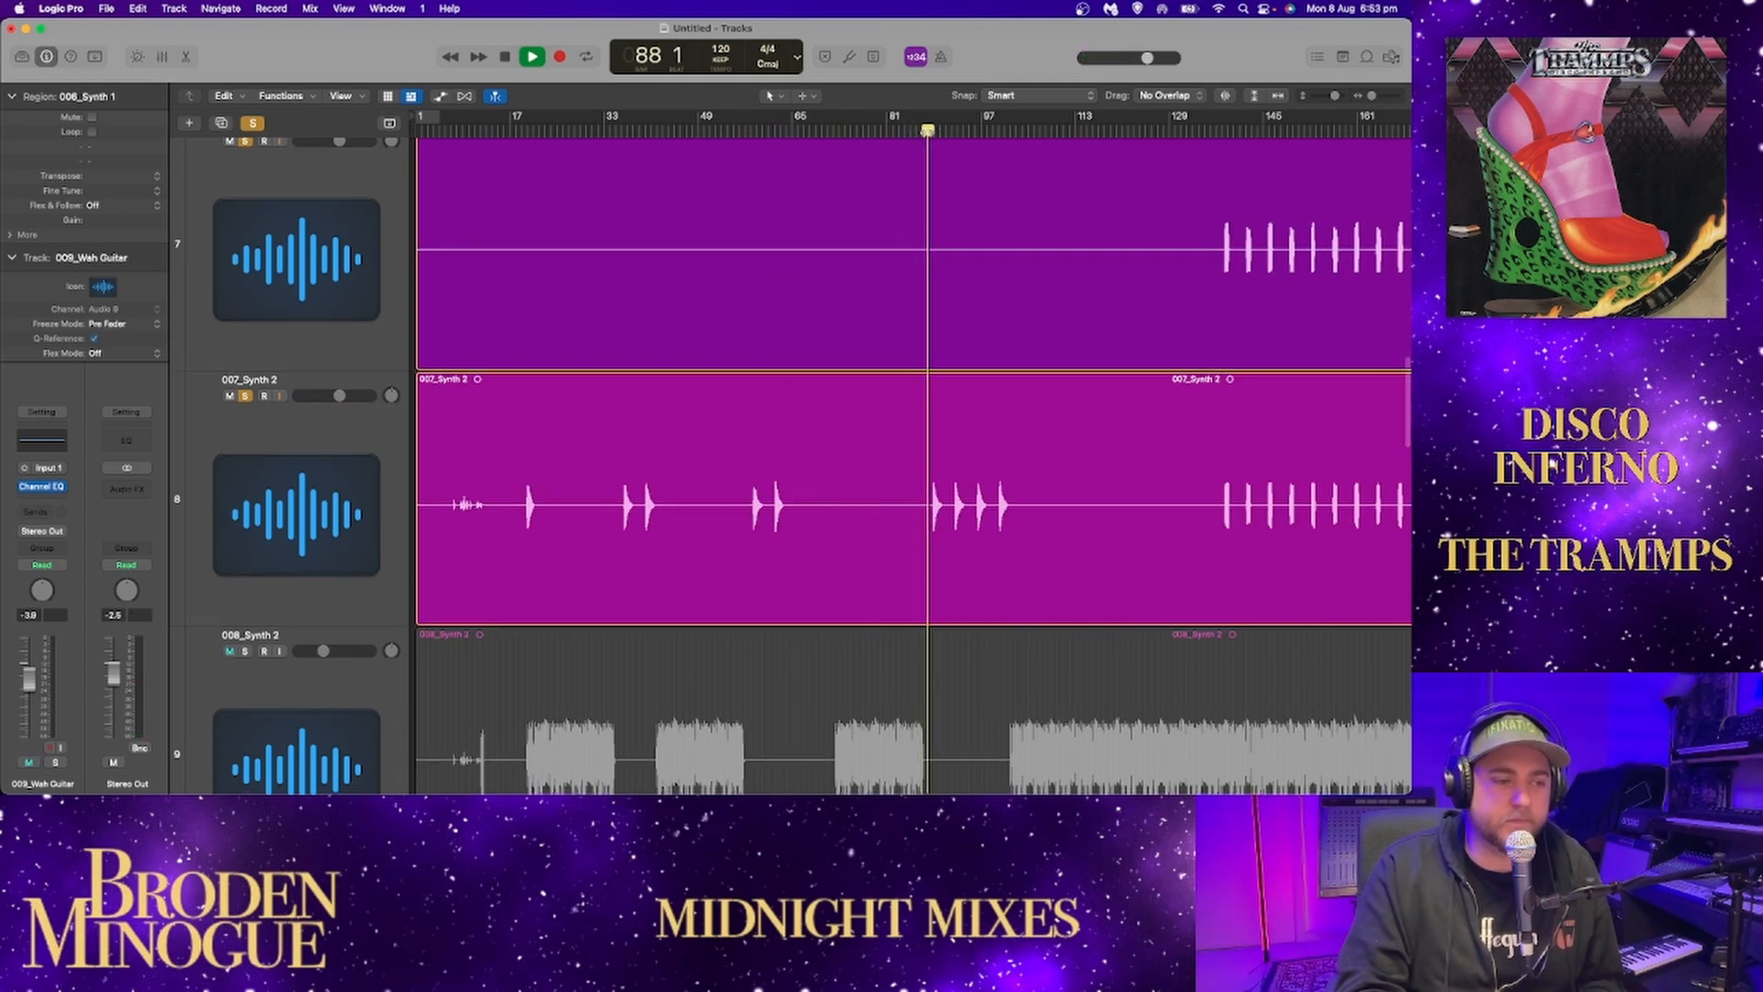
pyautogui.scroll(-1, 945, 163)
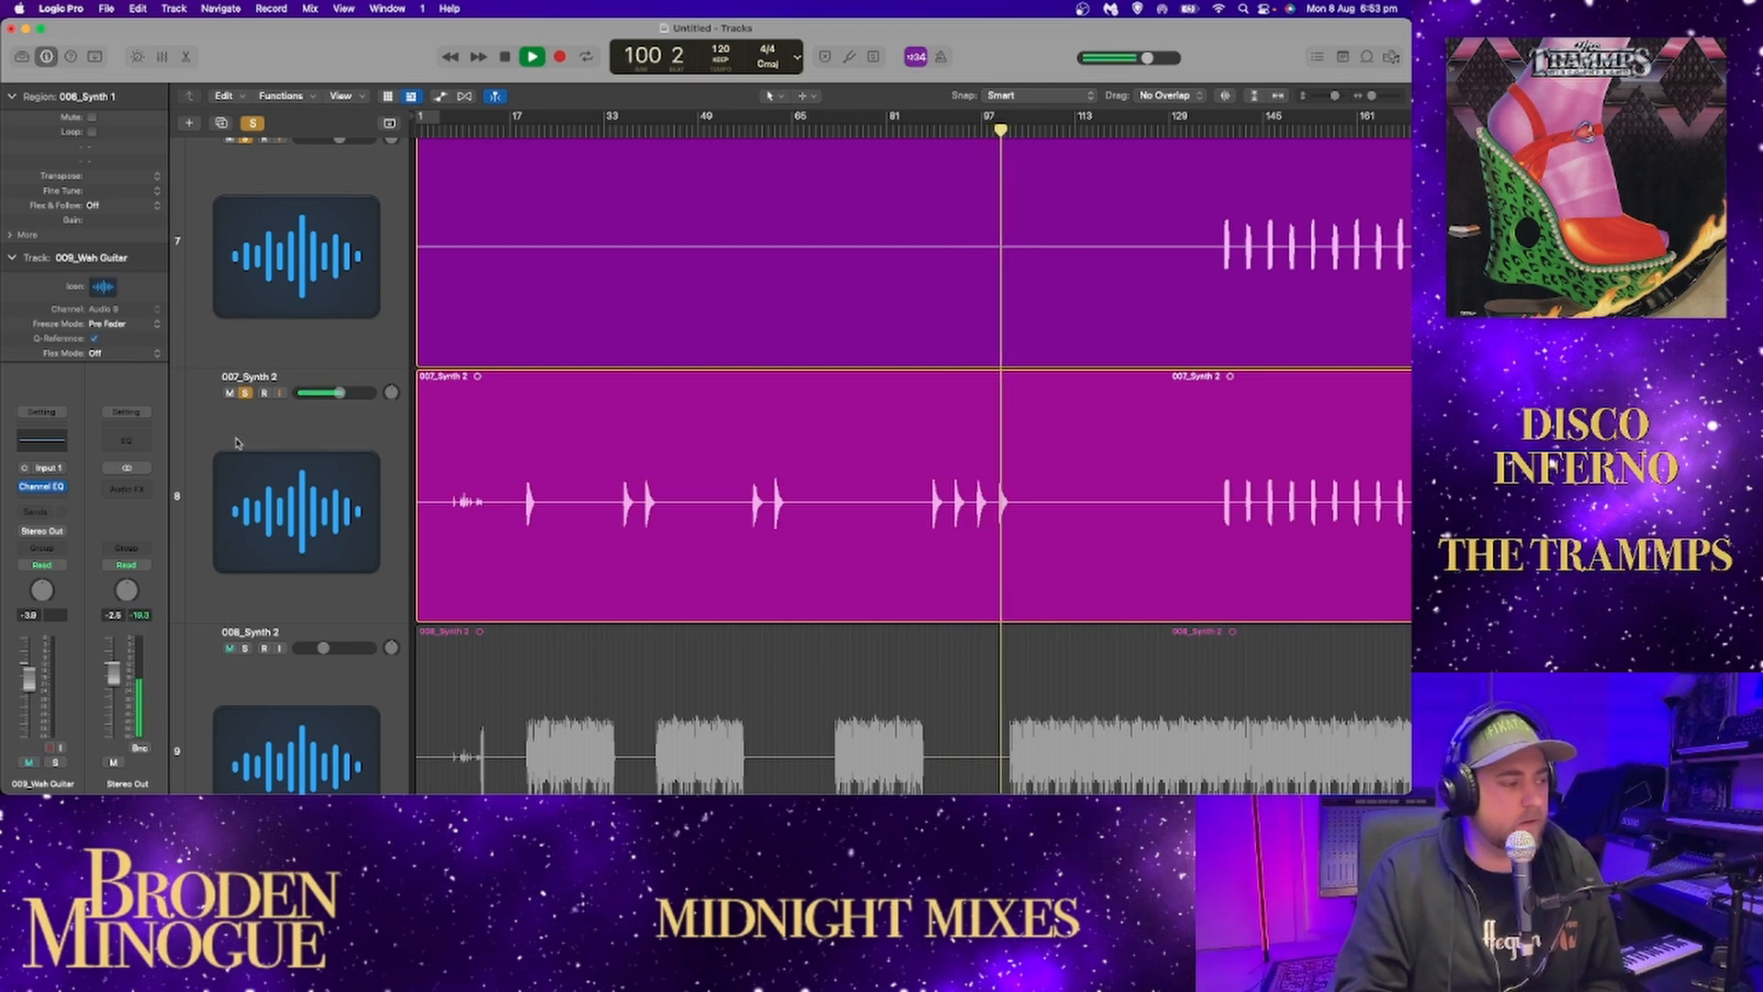
# Stop playback, unsolo Synth 1 and 007_Synth 2, and solo the 008_Synth 2 track.
pyautogui.click(245, 393)
pyautogui.click(246, 138)
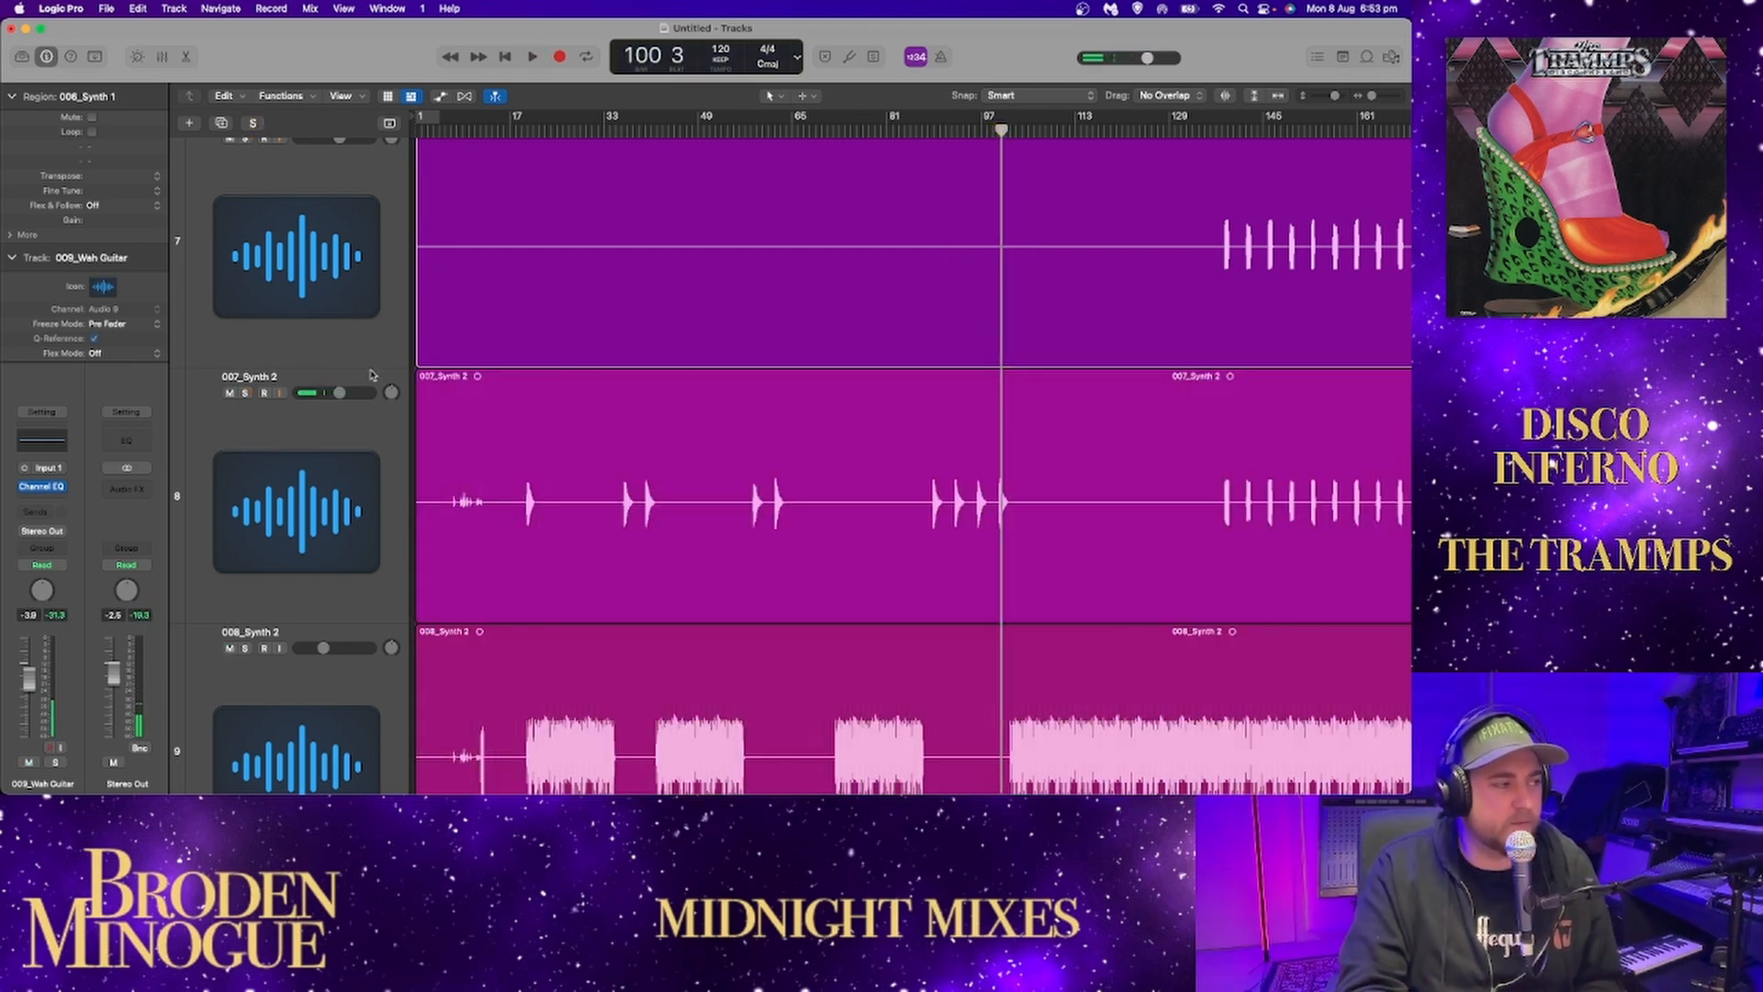
pyautogui.scroll(-1, 452, 450)
pyautogui.click(245, 607)
pyautogui.scroll(-5, 478, 520)
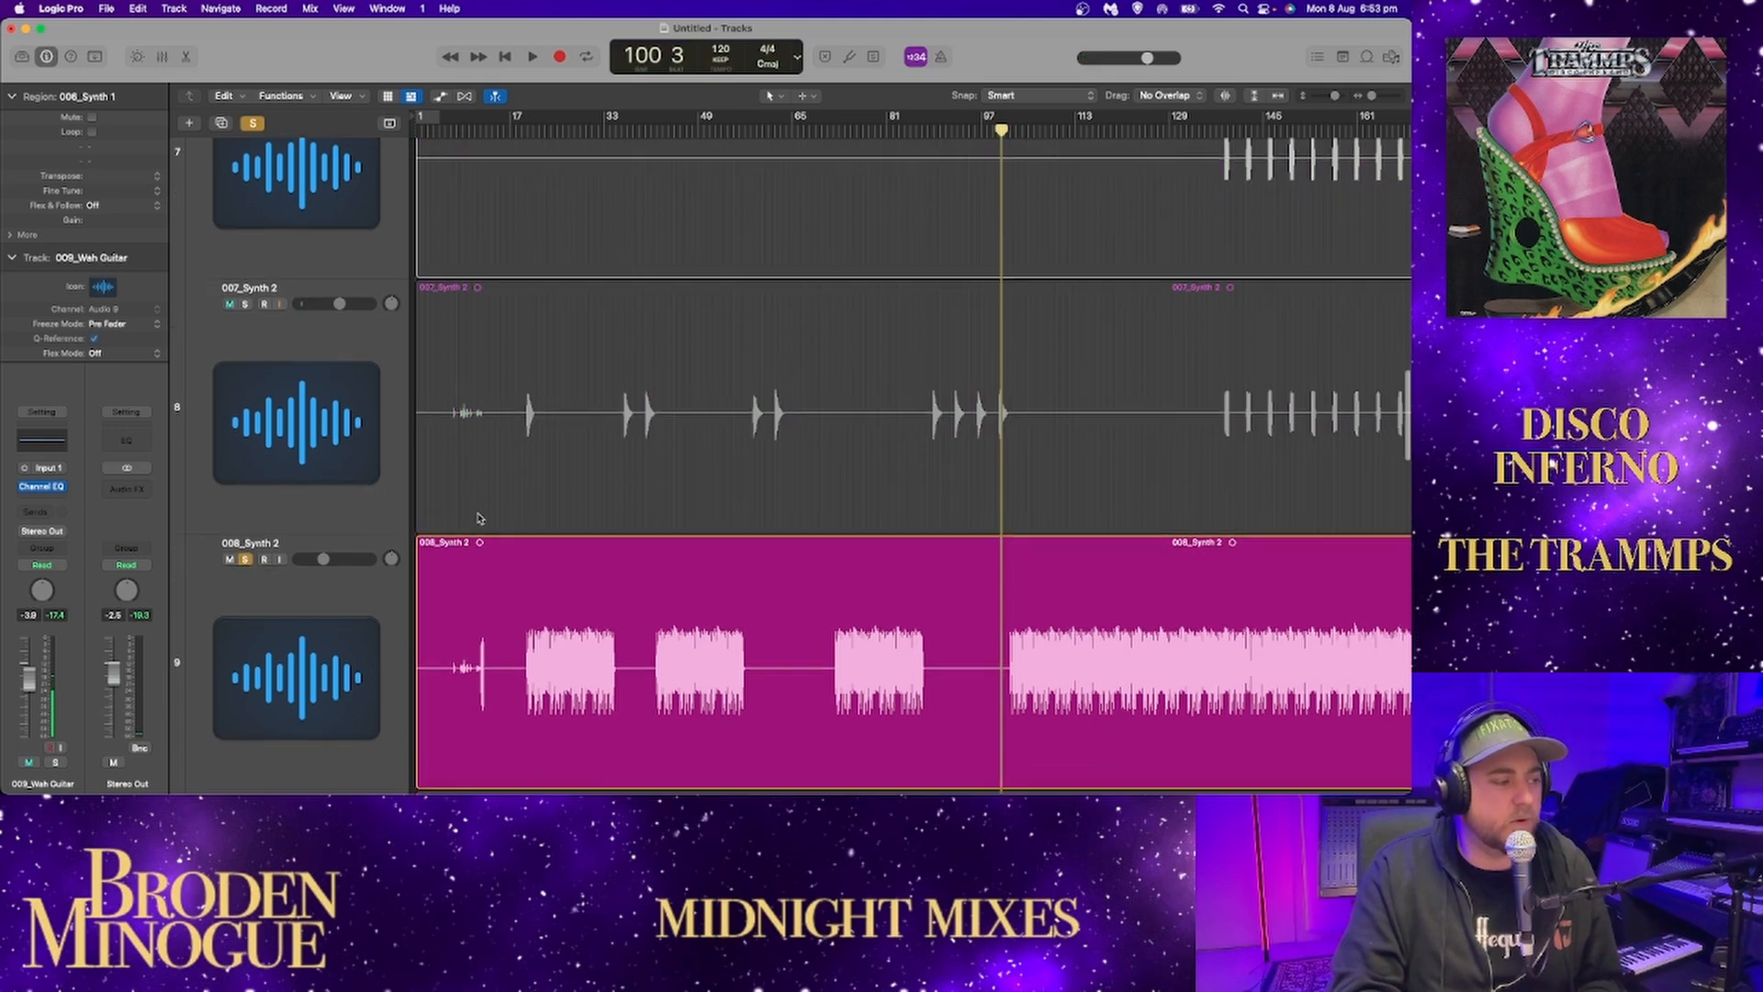
pyautogui.scroll(2, 477, 519)
pyautogui.scroll(1, 478, 520)
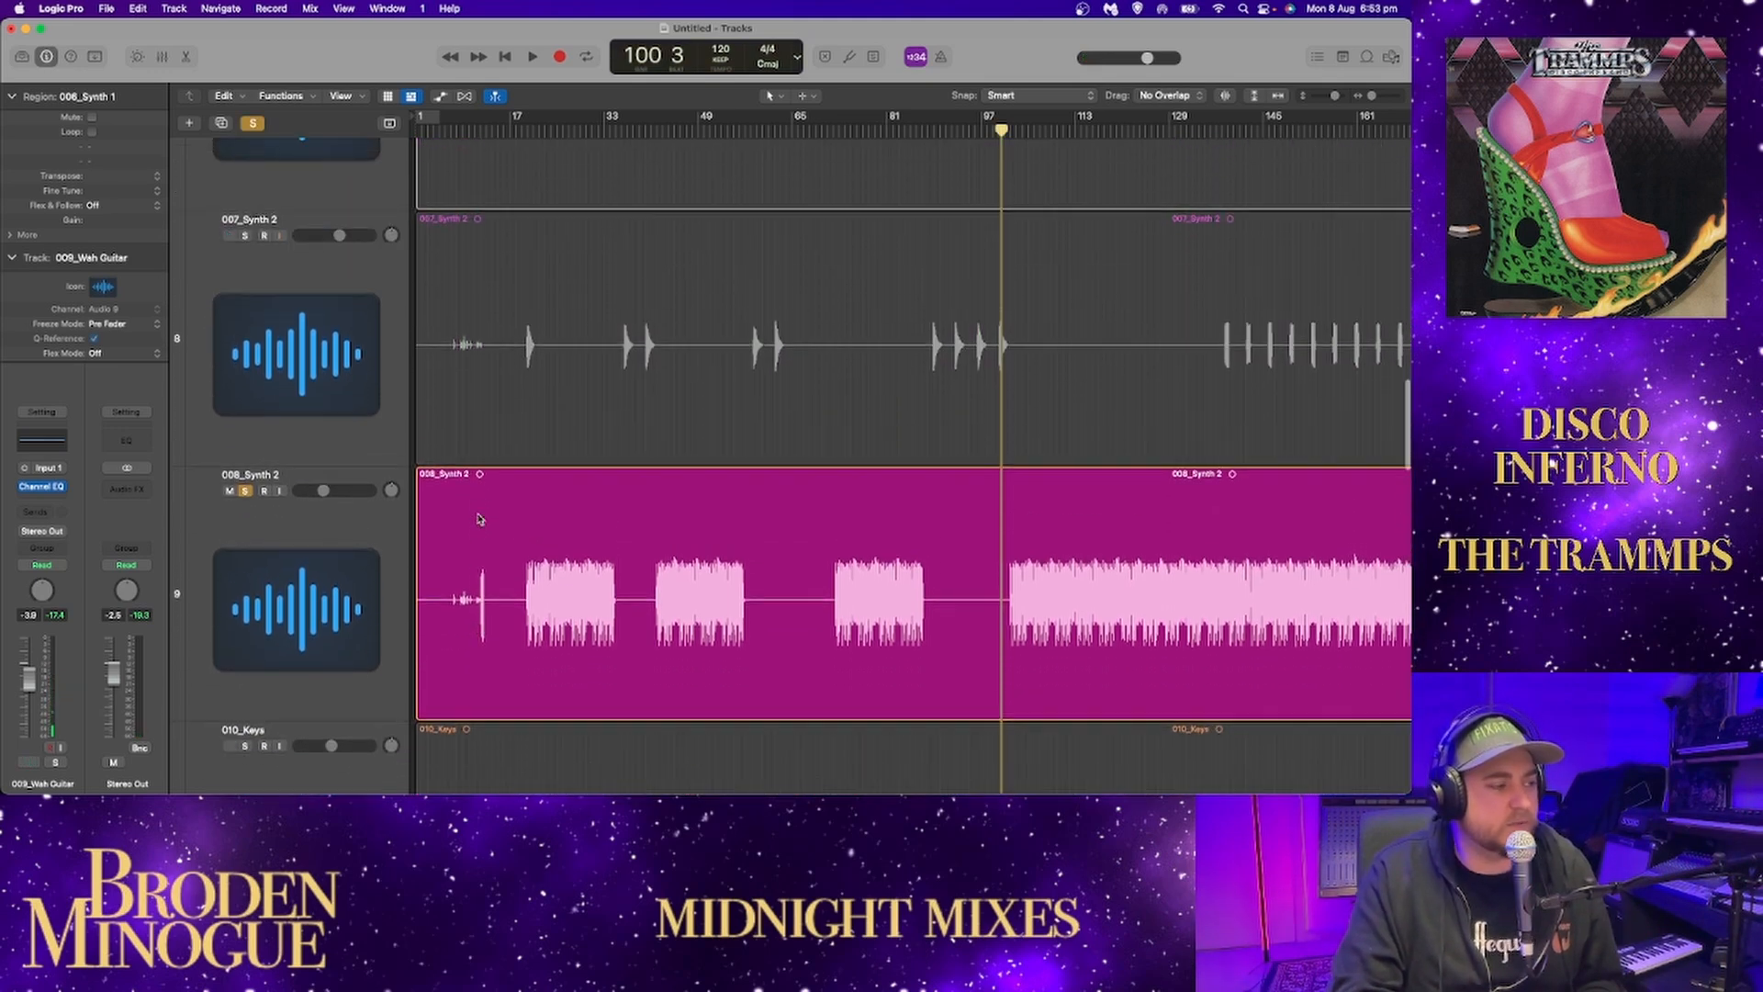
# Play the soloed 008_Synth 2 from bar 12, and listen to its first long part from about bar 19.
pyautogui.click(480, 129)
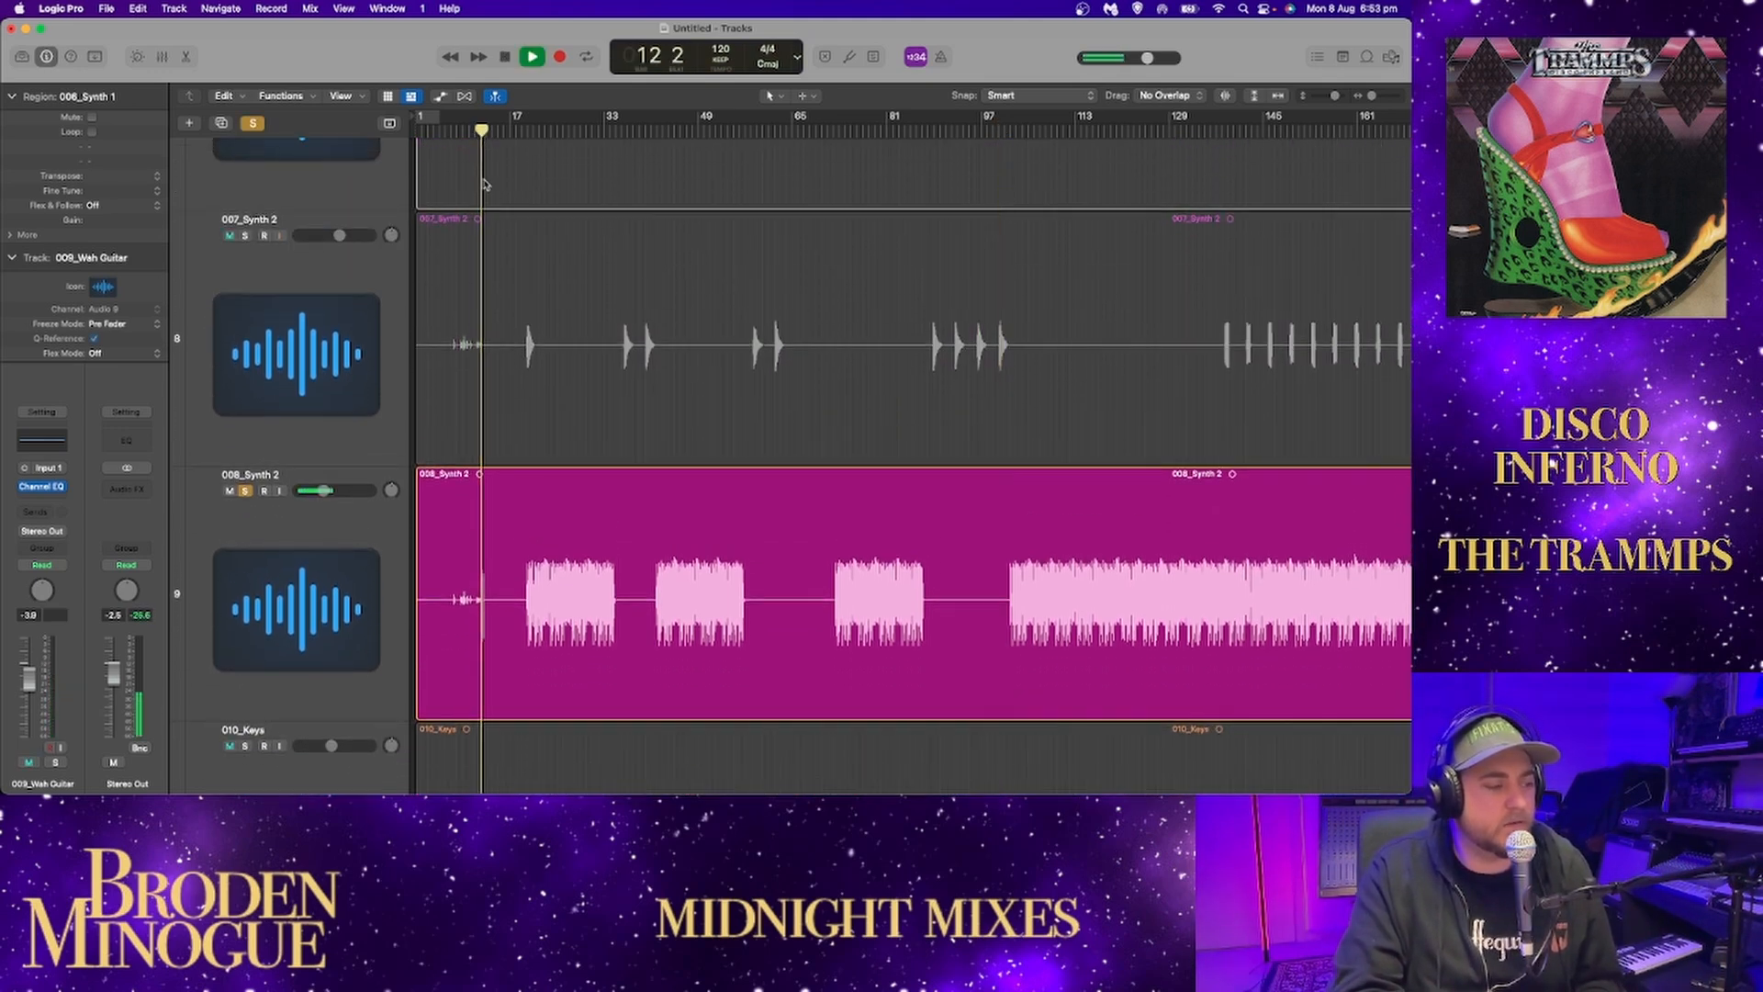
pyautogui.press('space')
pyautogui.click(531, 129)
pyautogui.click(522, 130)
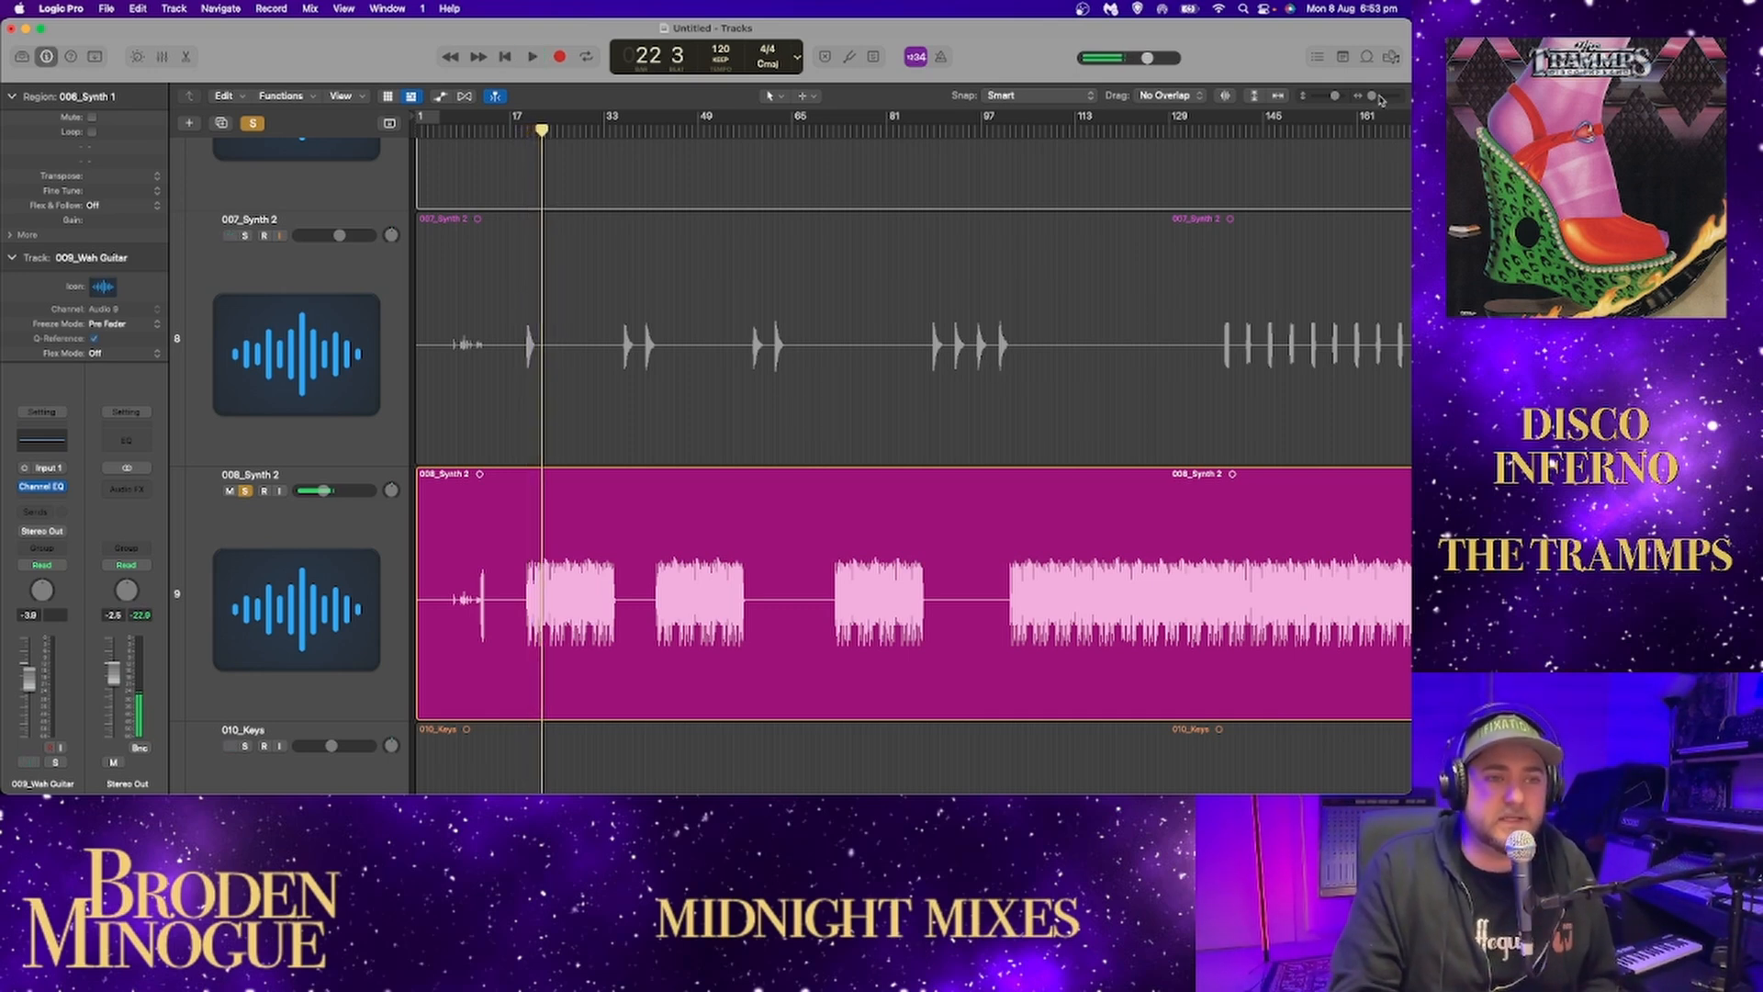
pyautogui.moveTo(1337, 96); pyautogui.dragTo(1376, 97)
pyautogui.scroll(-6, 1227, 278)
pyautogui.press('space')
pyautogui.scroll(-1, 1205, 285)
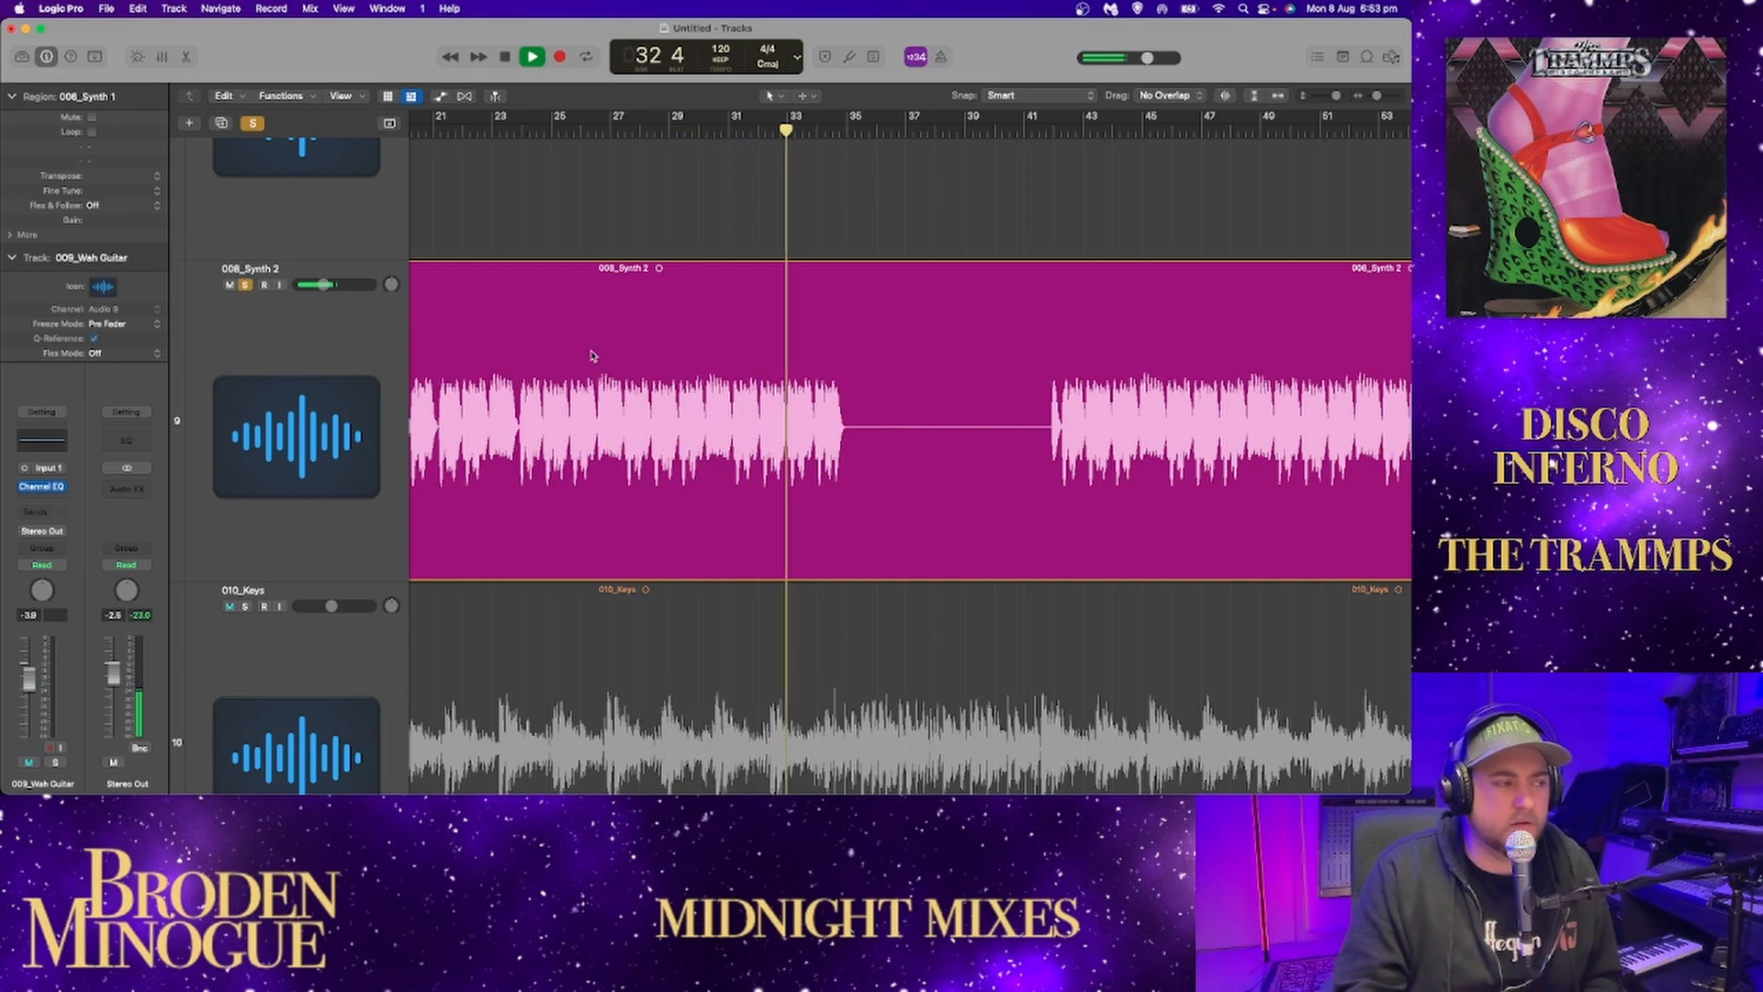
# Solo 001_Bass alongside 008_Synth 2 and play both from the synth's second part at about bar 41.
pyautogui.scroll(10, 582, 355)
pyautogui.scroll(3, 582, 354)
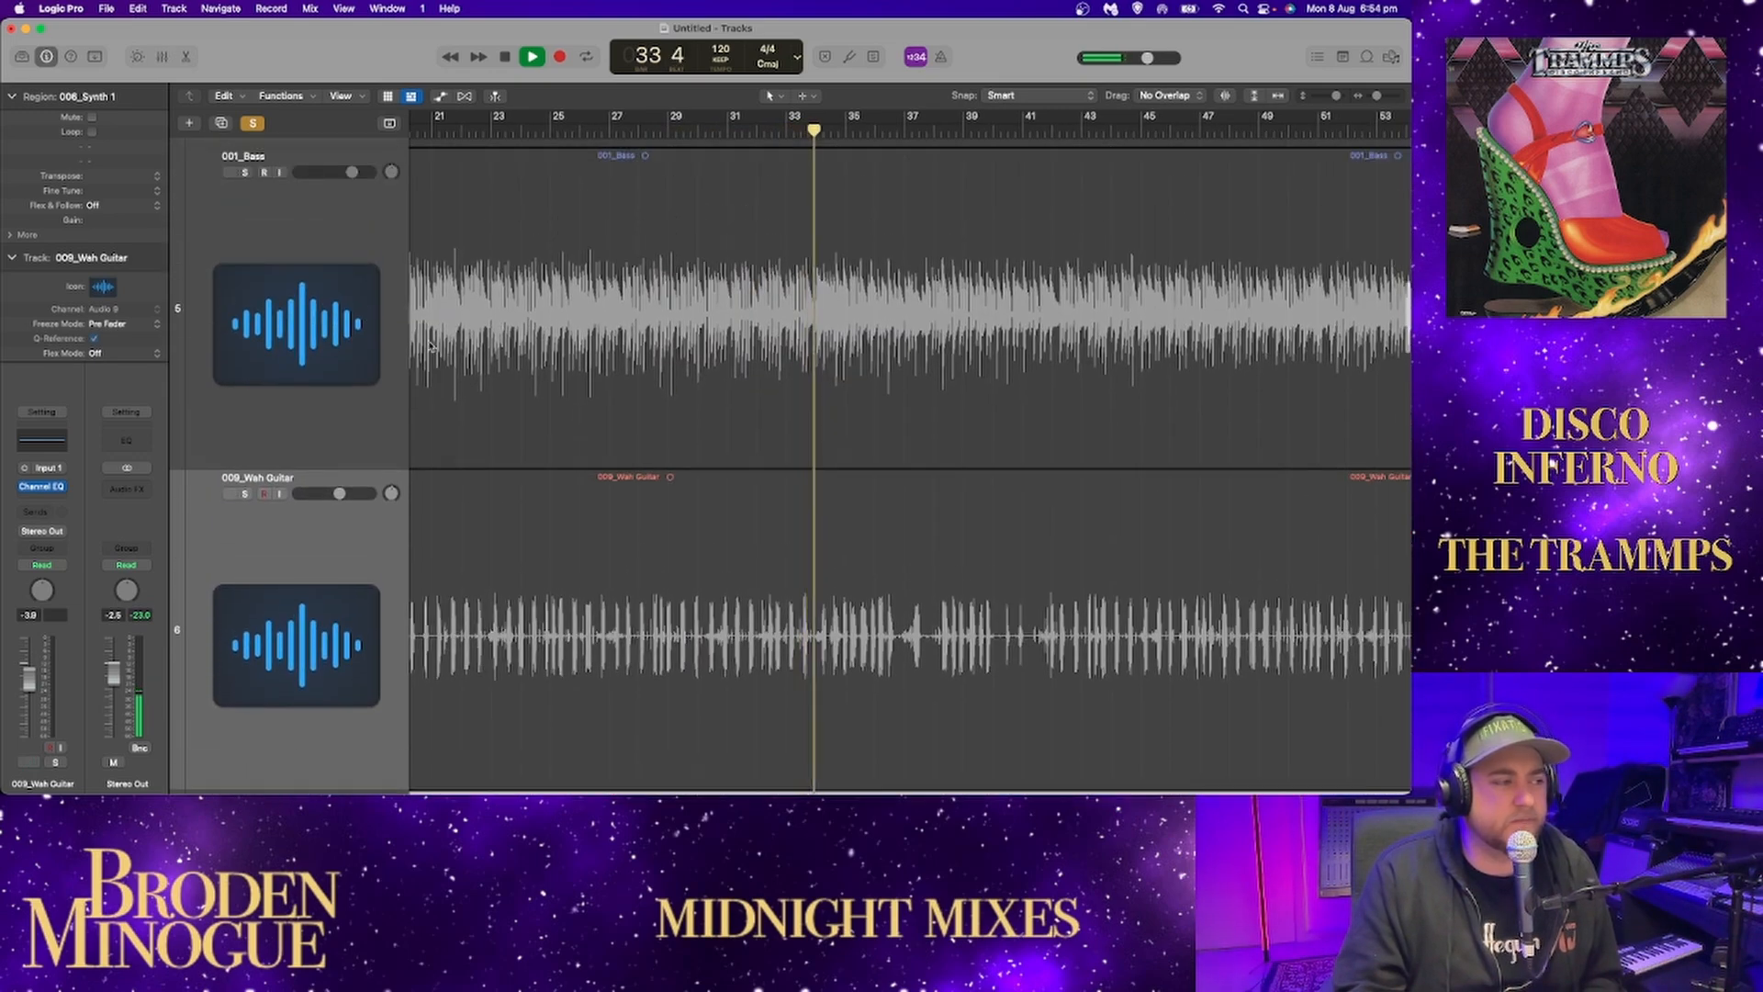
pyautogui.click(245, 172)
pyautogui.scroll(-8, 670, 313)
pyautogui.scroll(-1, 669, 314)
pyautogui.press('space')
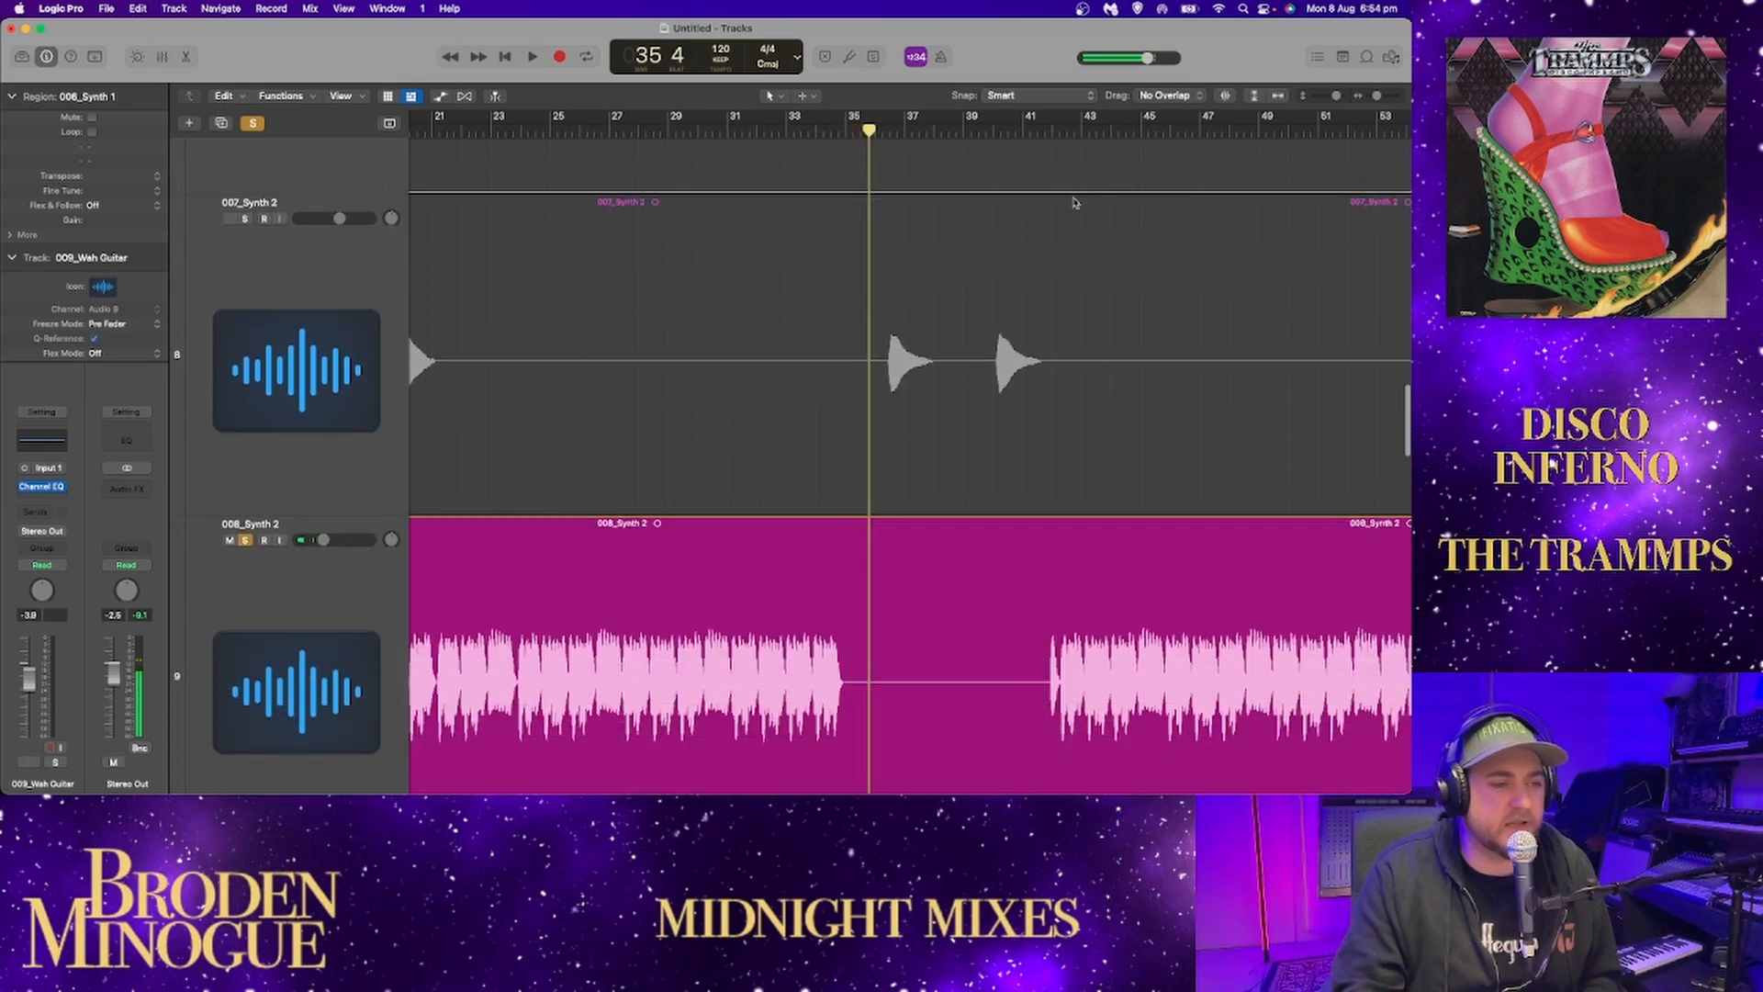
pyautogui.click(1041, 134)
pyautogui.press('space')
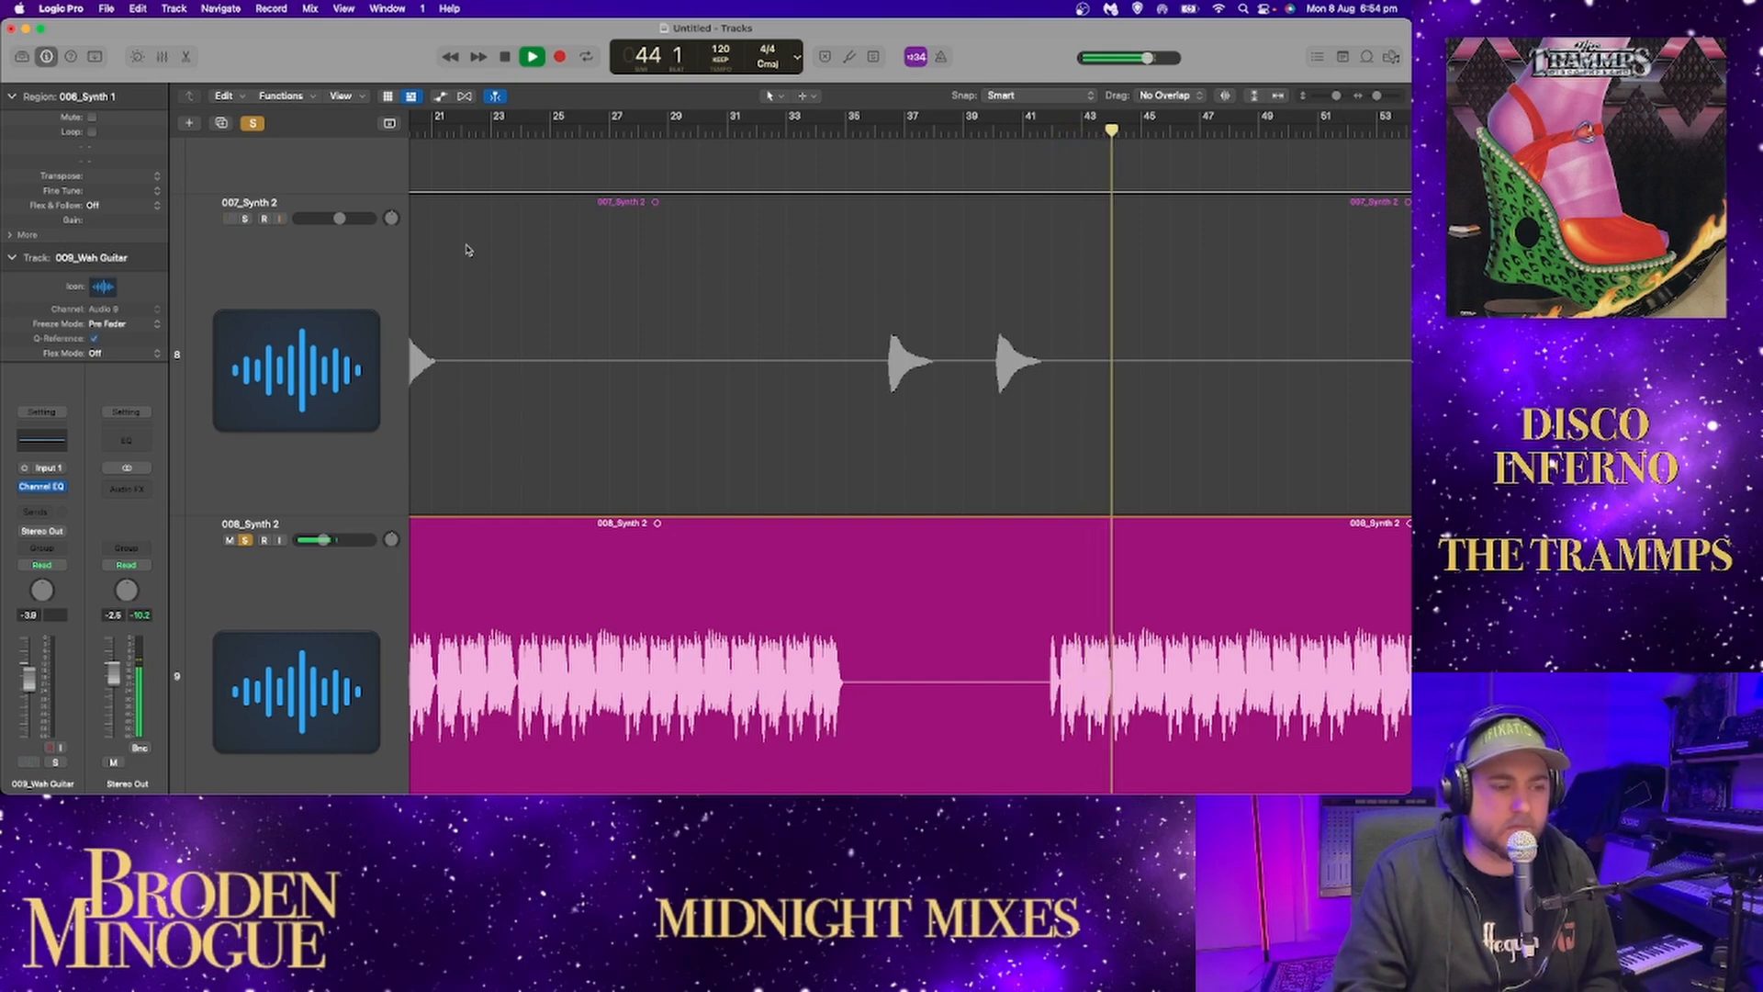
# Unsolo 001_Bass, listen to 008_Synth 2 alone, and skip along its long part to bar 333.
pyautogui.scroll(20, 468, 252)
pyautogui.scroll(10, 309, 260)
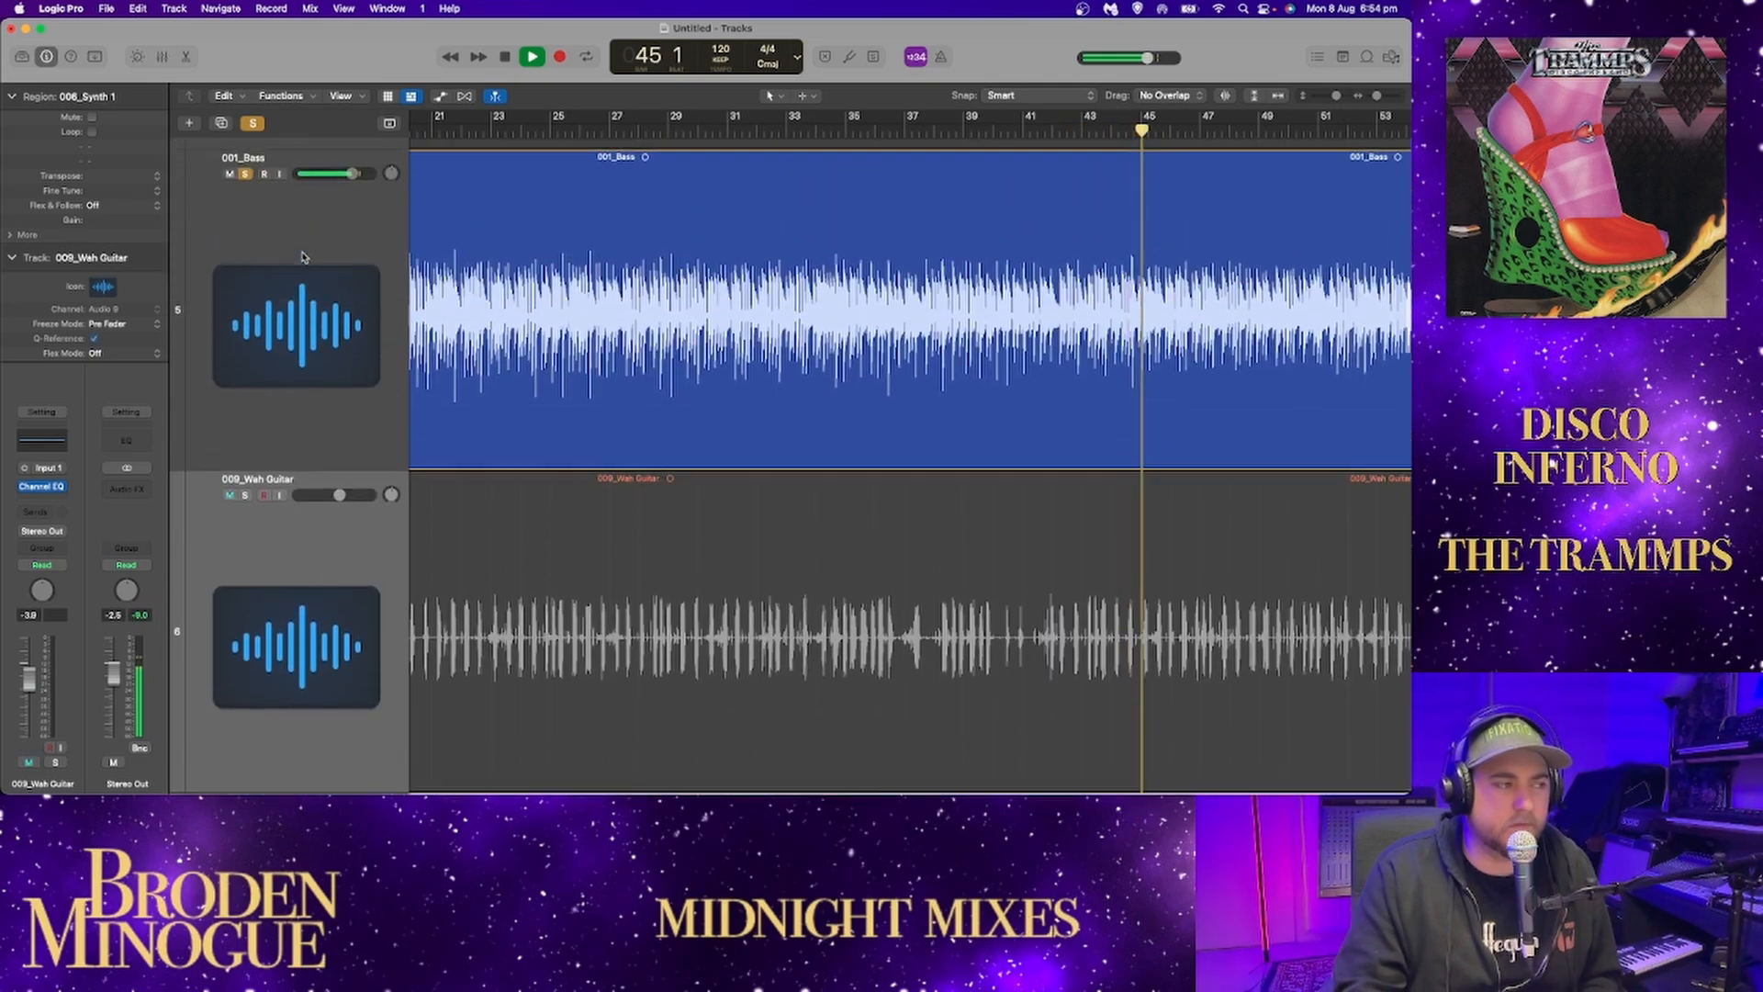
pyautogui.click(246, 192)
pyautogui.click(246, 191)
pyautogui.scroll(-20, 790, 431)
pyautogui.click(1124, 232)
pyautogui.press('z')
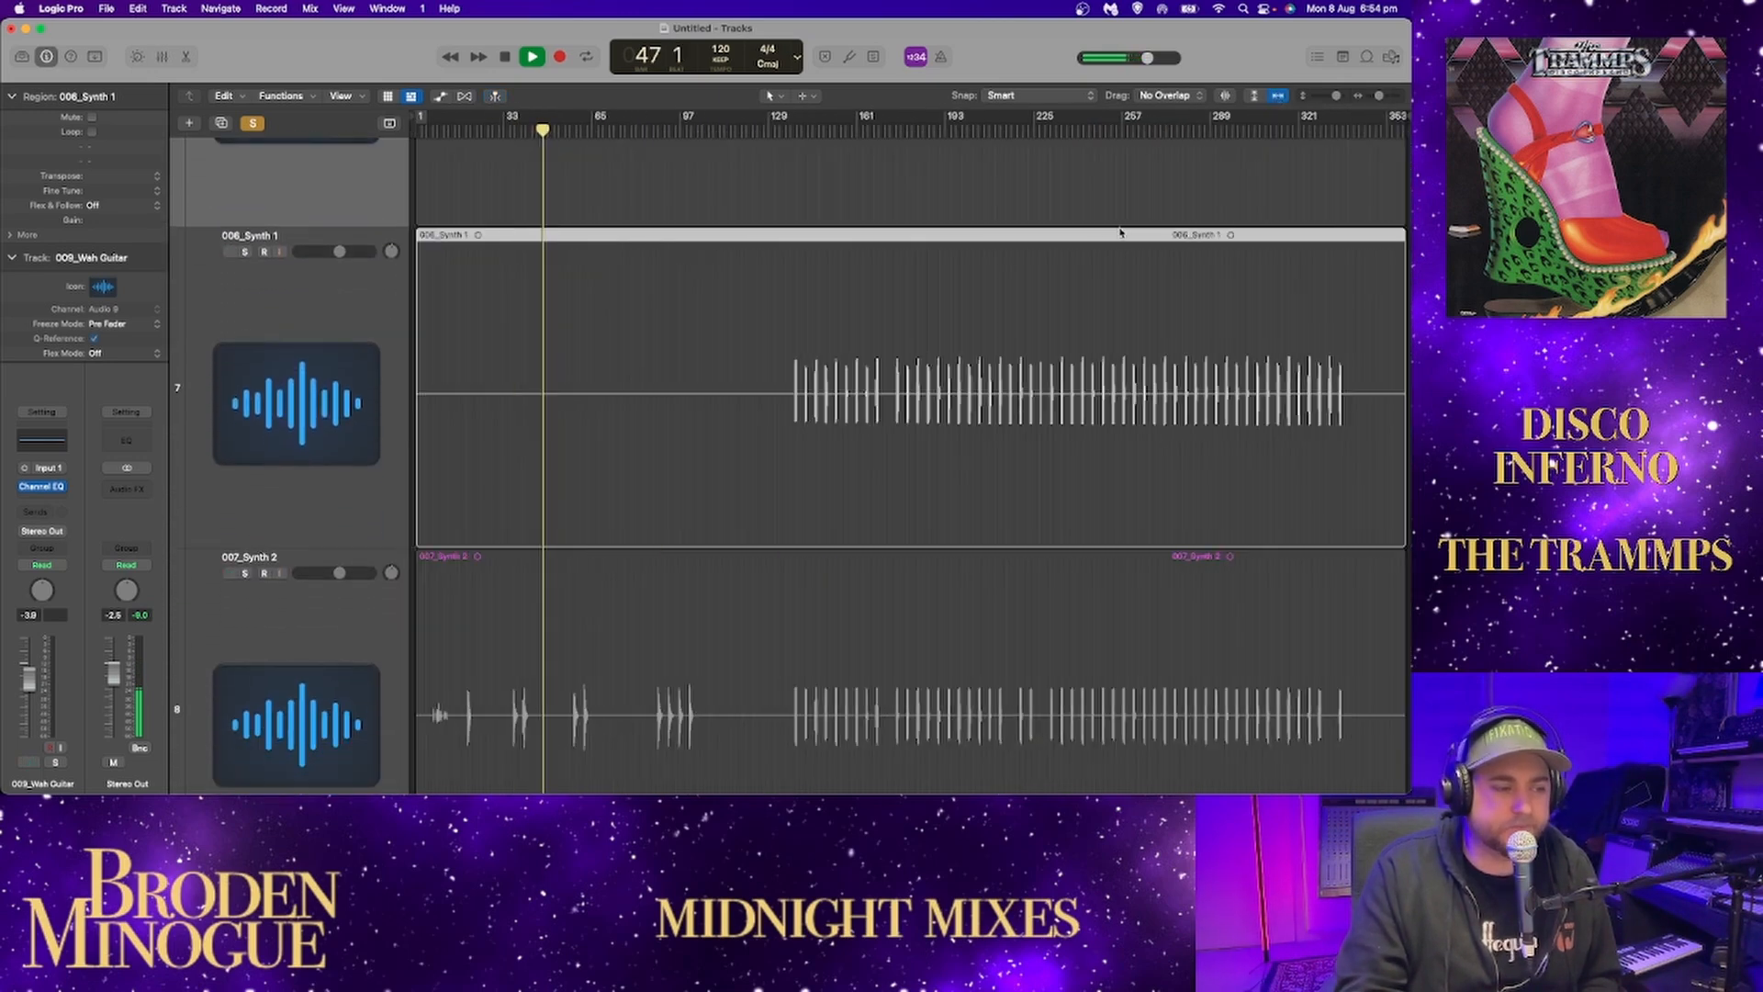
pyautogui.scroll(-10, 668, 345)
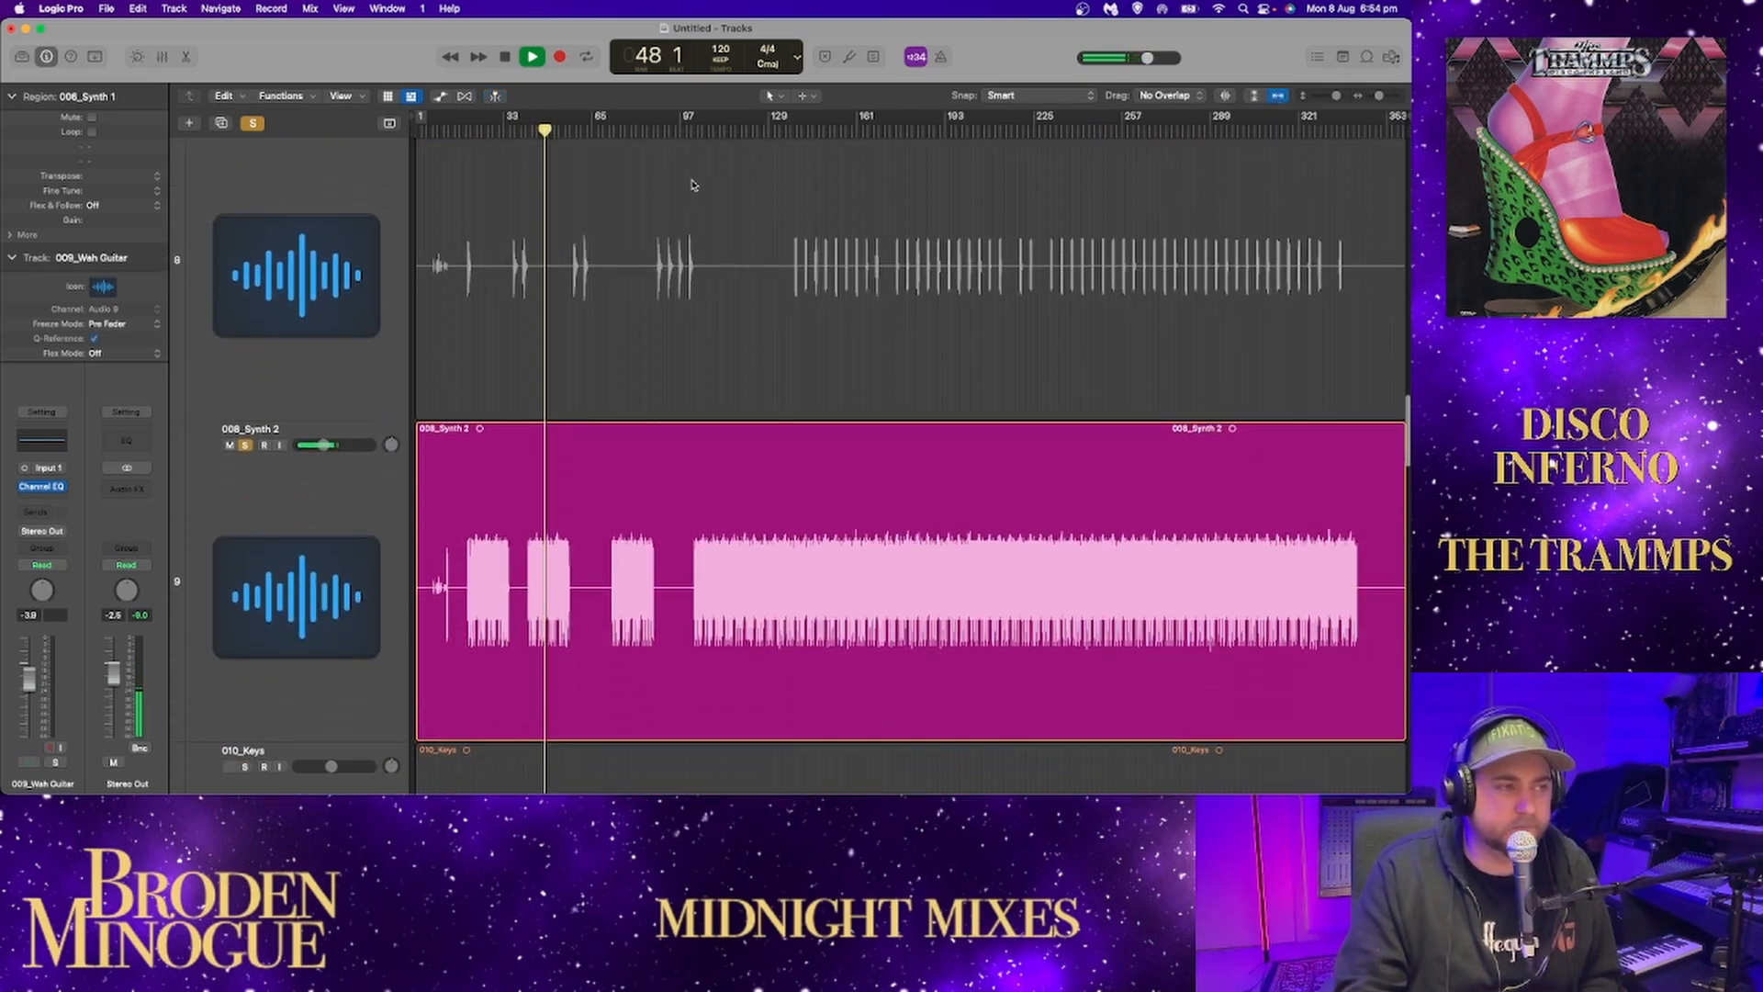
pyautogui.moveTo(755, 127); pyautogui.dragTo(1333, 126)
# Unsolo 008_Synth 2, solo the 010_Keys track, and play it from its entry around bar 17.
pyautogui.click(246, 445)
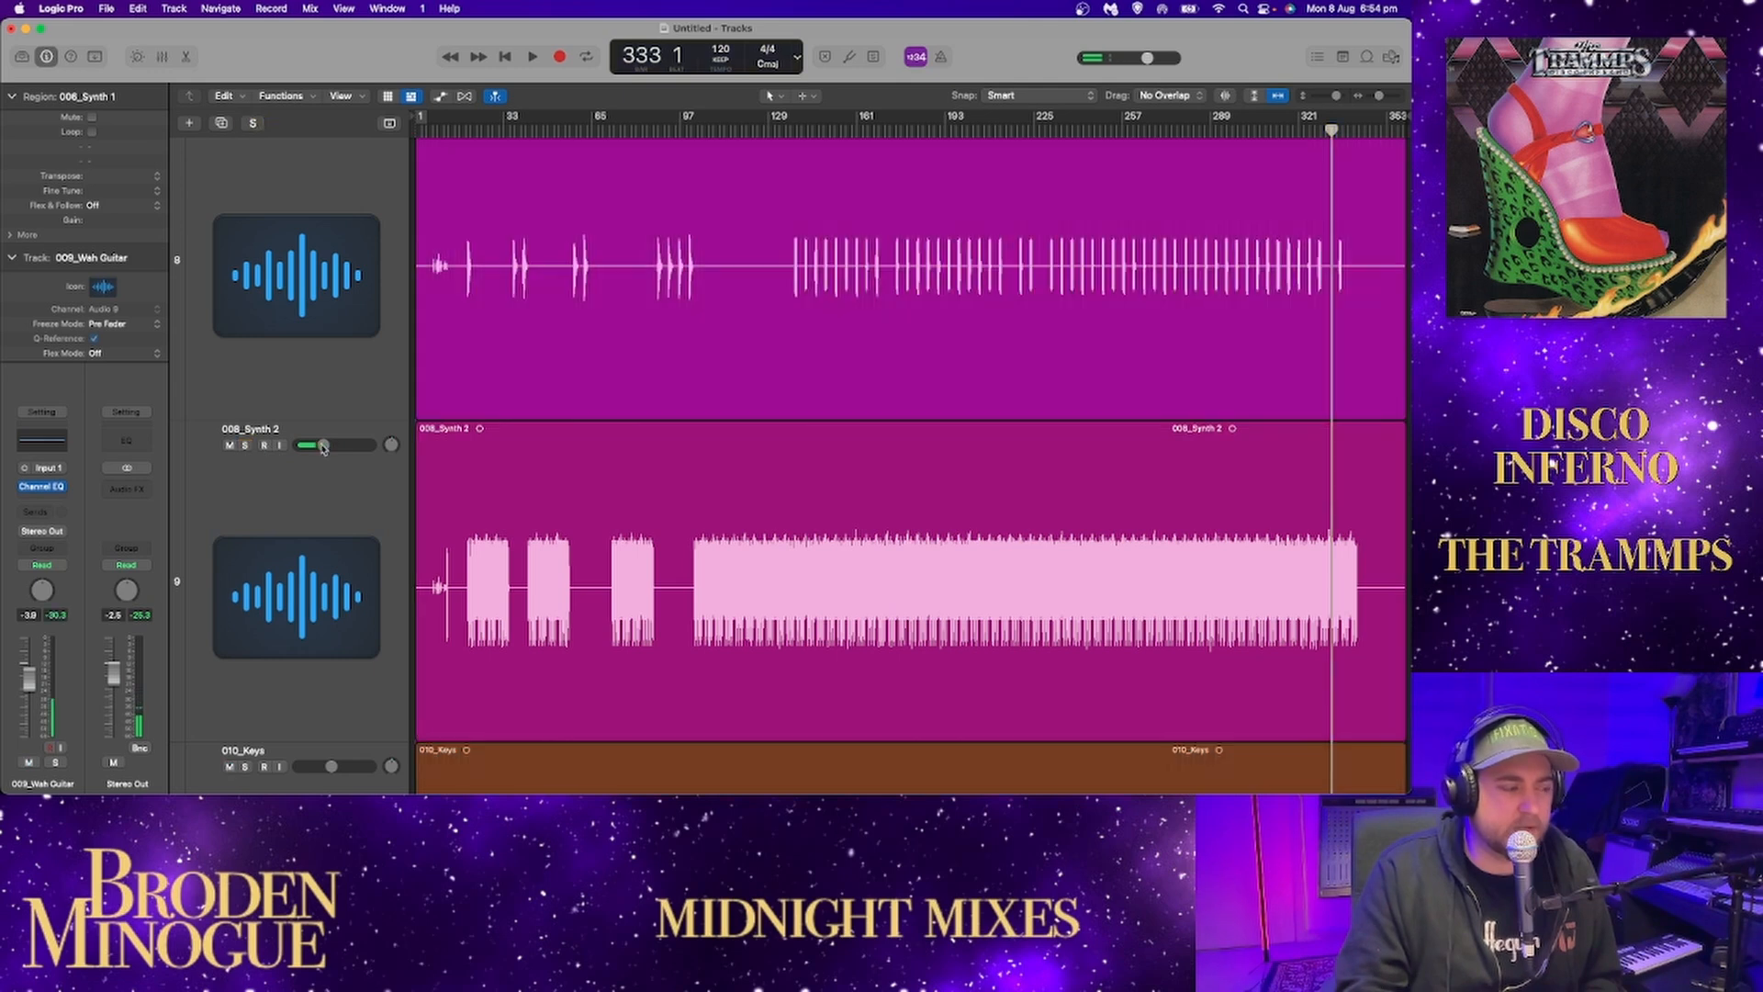
pyautogui.scroll(-6, 253, 431)
pyautogui.click(246, 401)
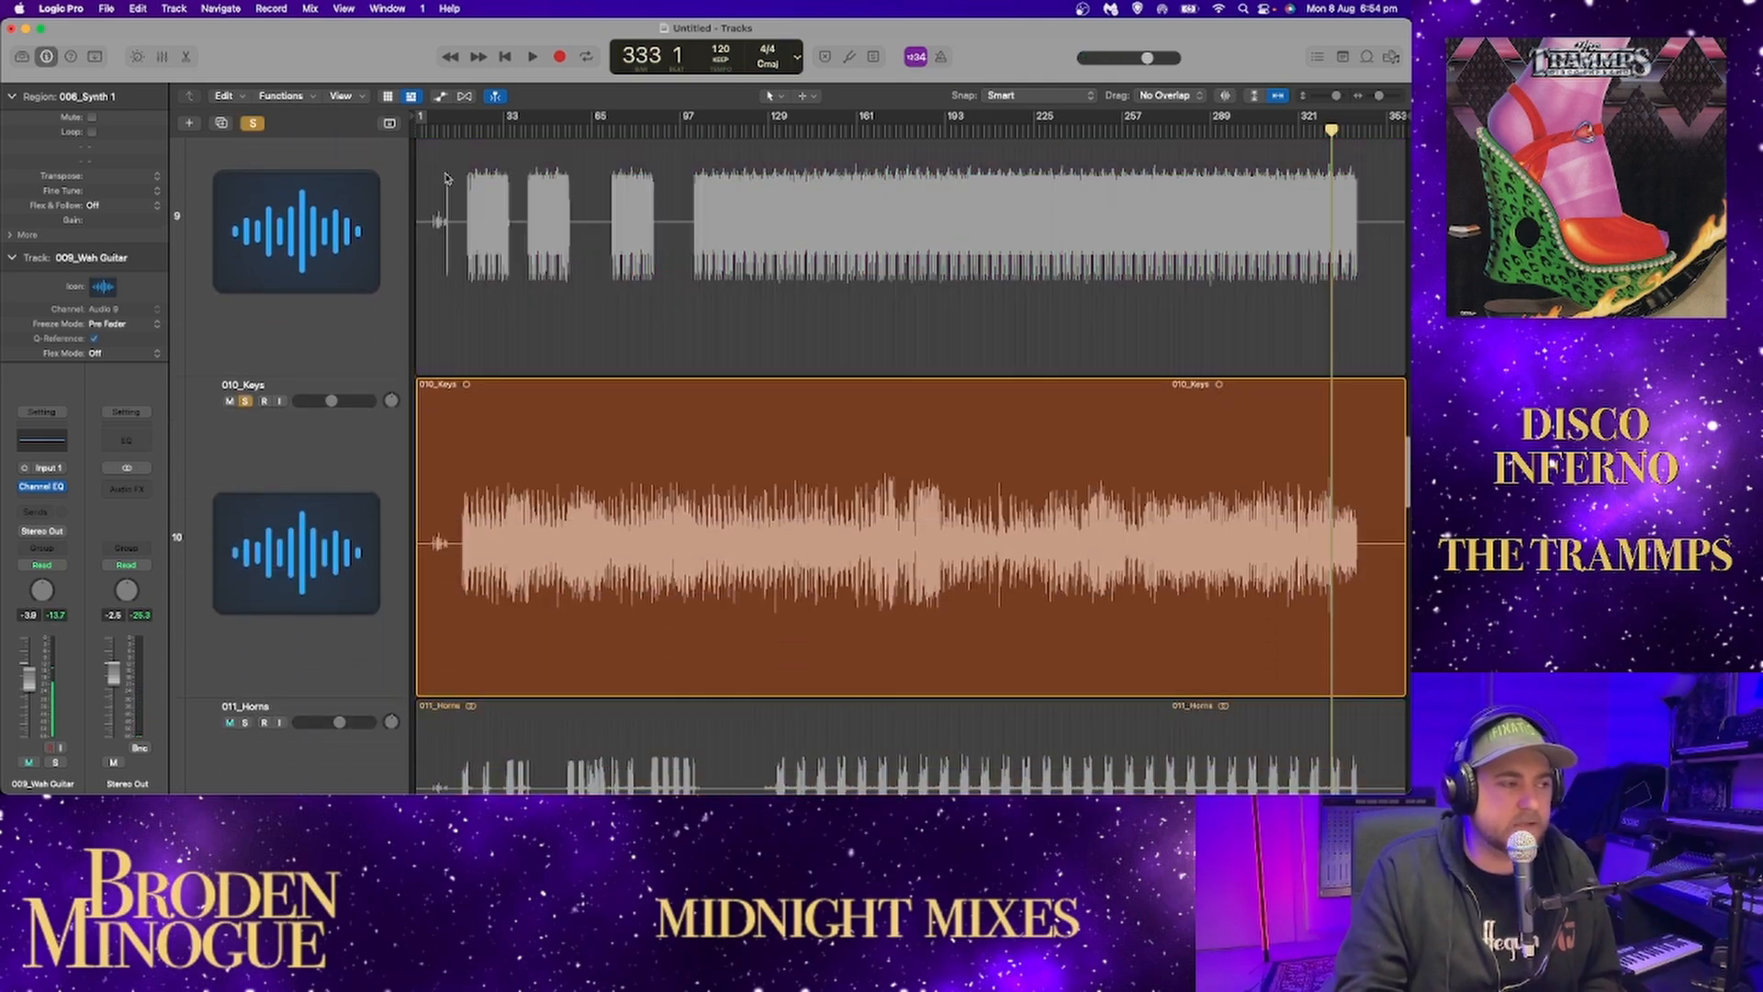
pyautogui.click(460, 130)
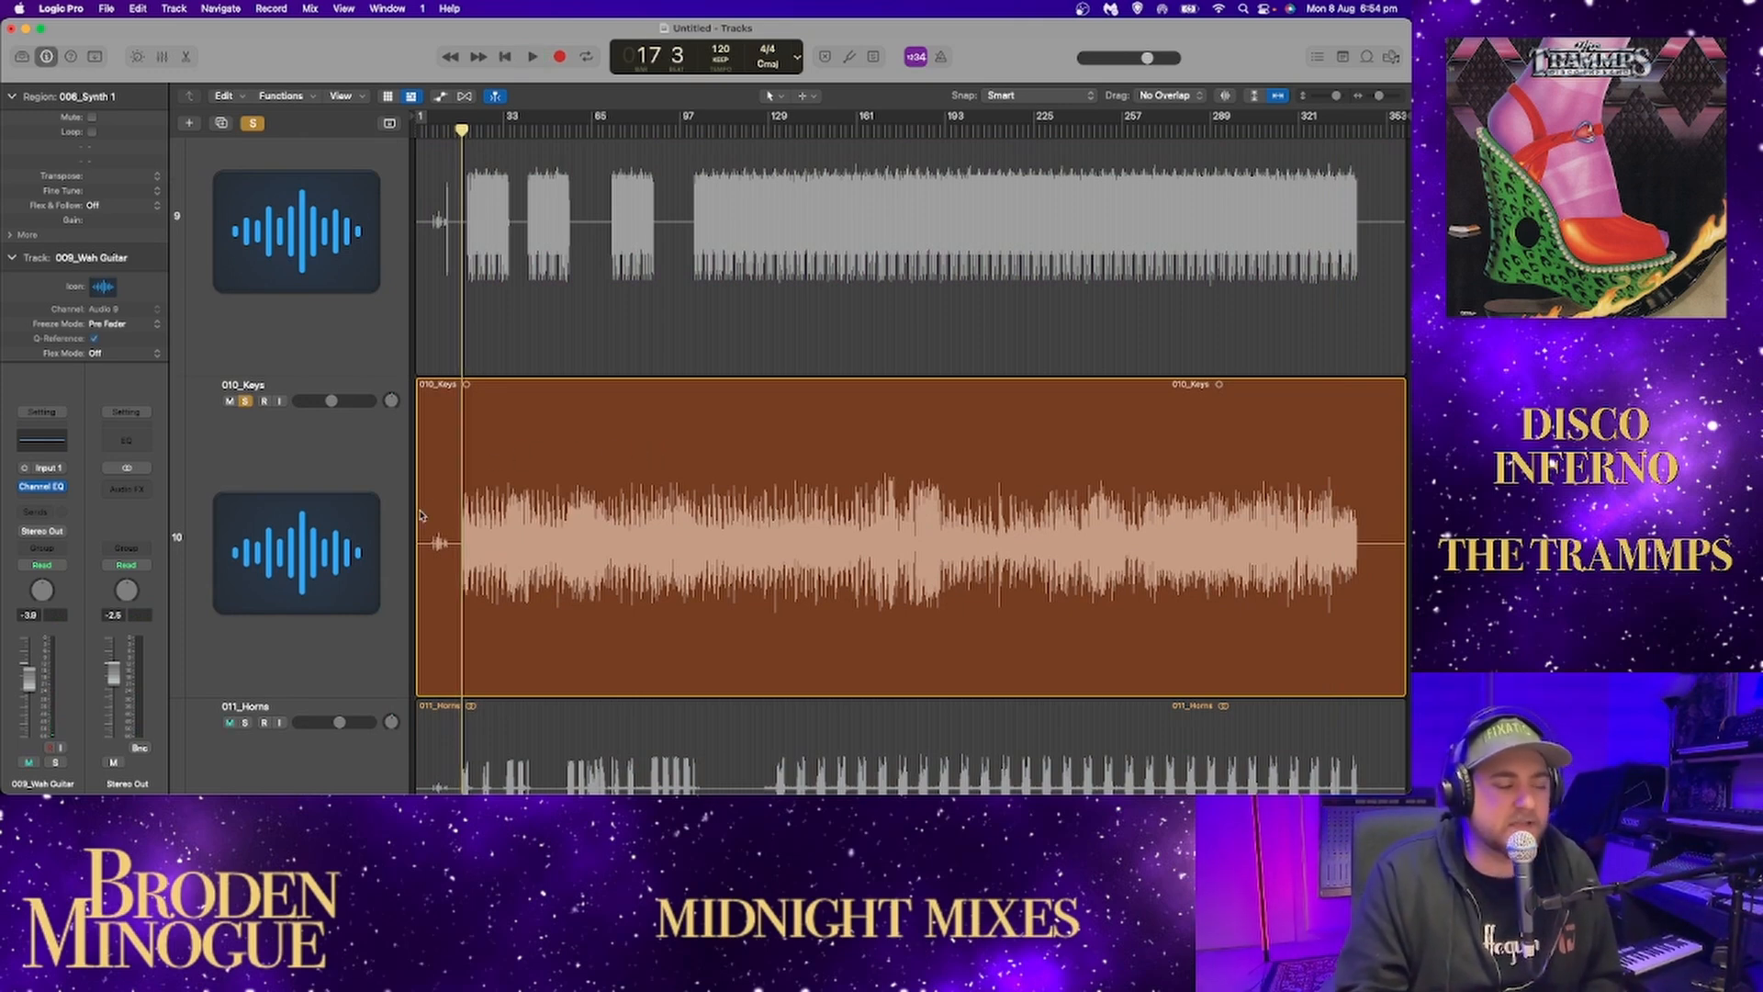
pyautogui.scroll(1, 427, 361)
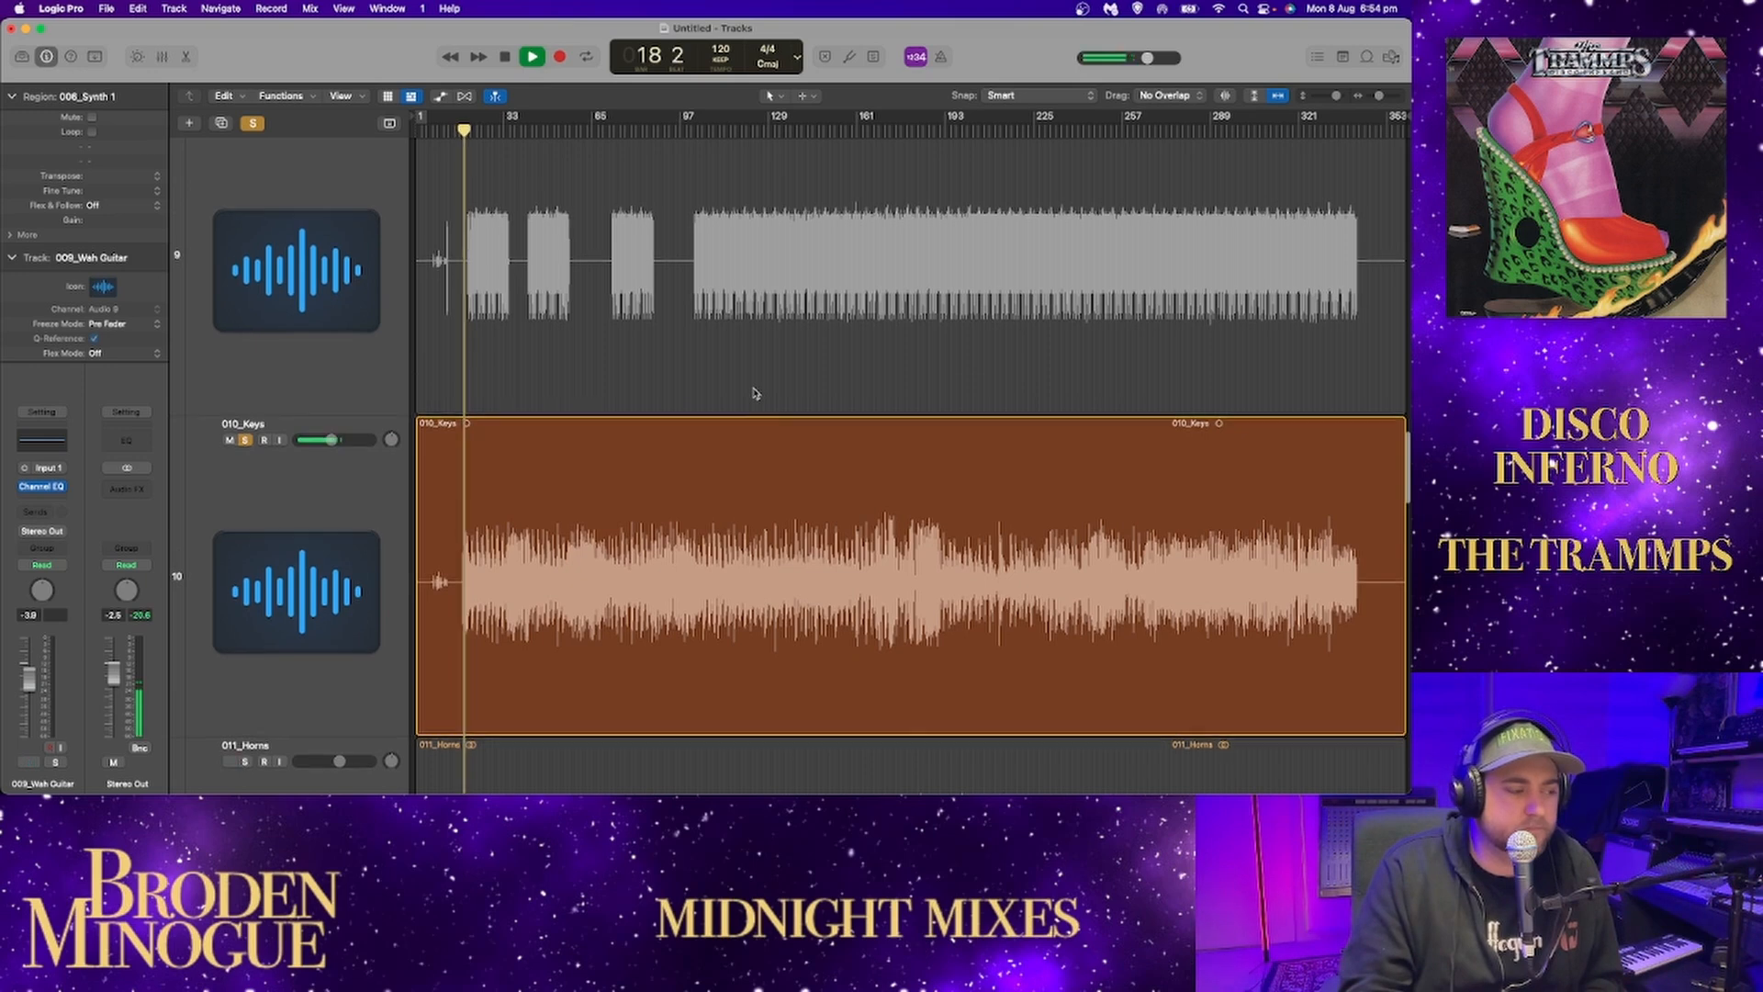
pyautogui.scroll(-3, 754, 393)
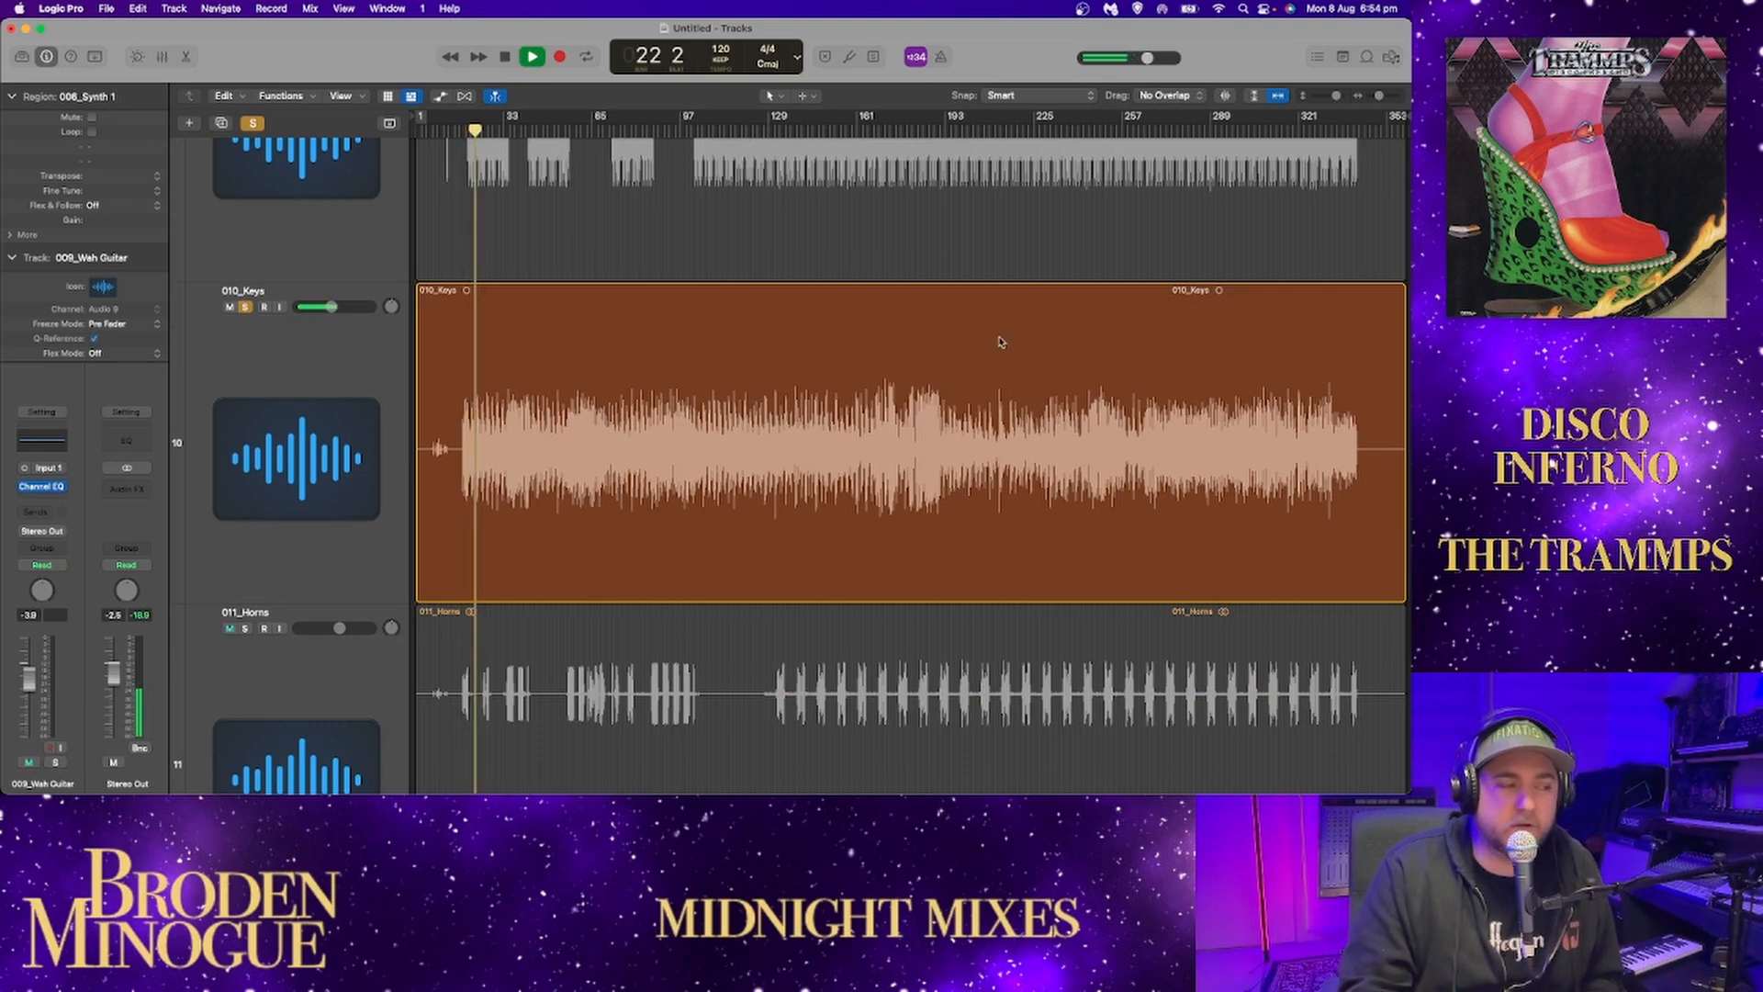
# Listen to the soloed keys up to bar 38, stop playback, and unsolo 010_Keys.
pyautogui.moveTo(1377, 95); pyautogui.dragTo(1380, 96)
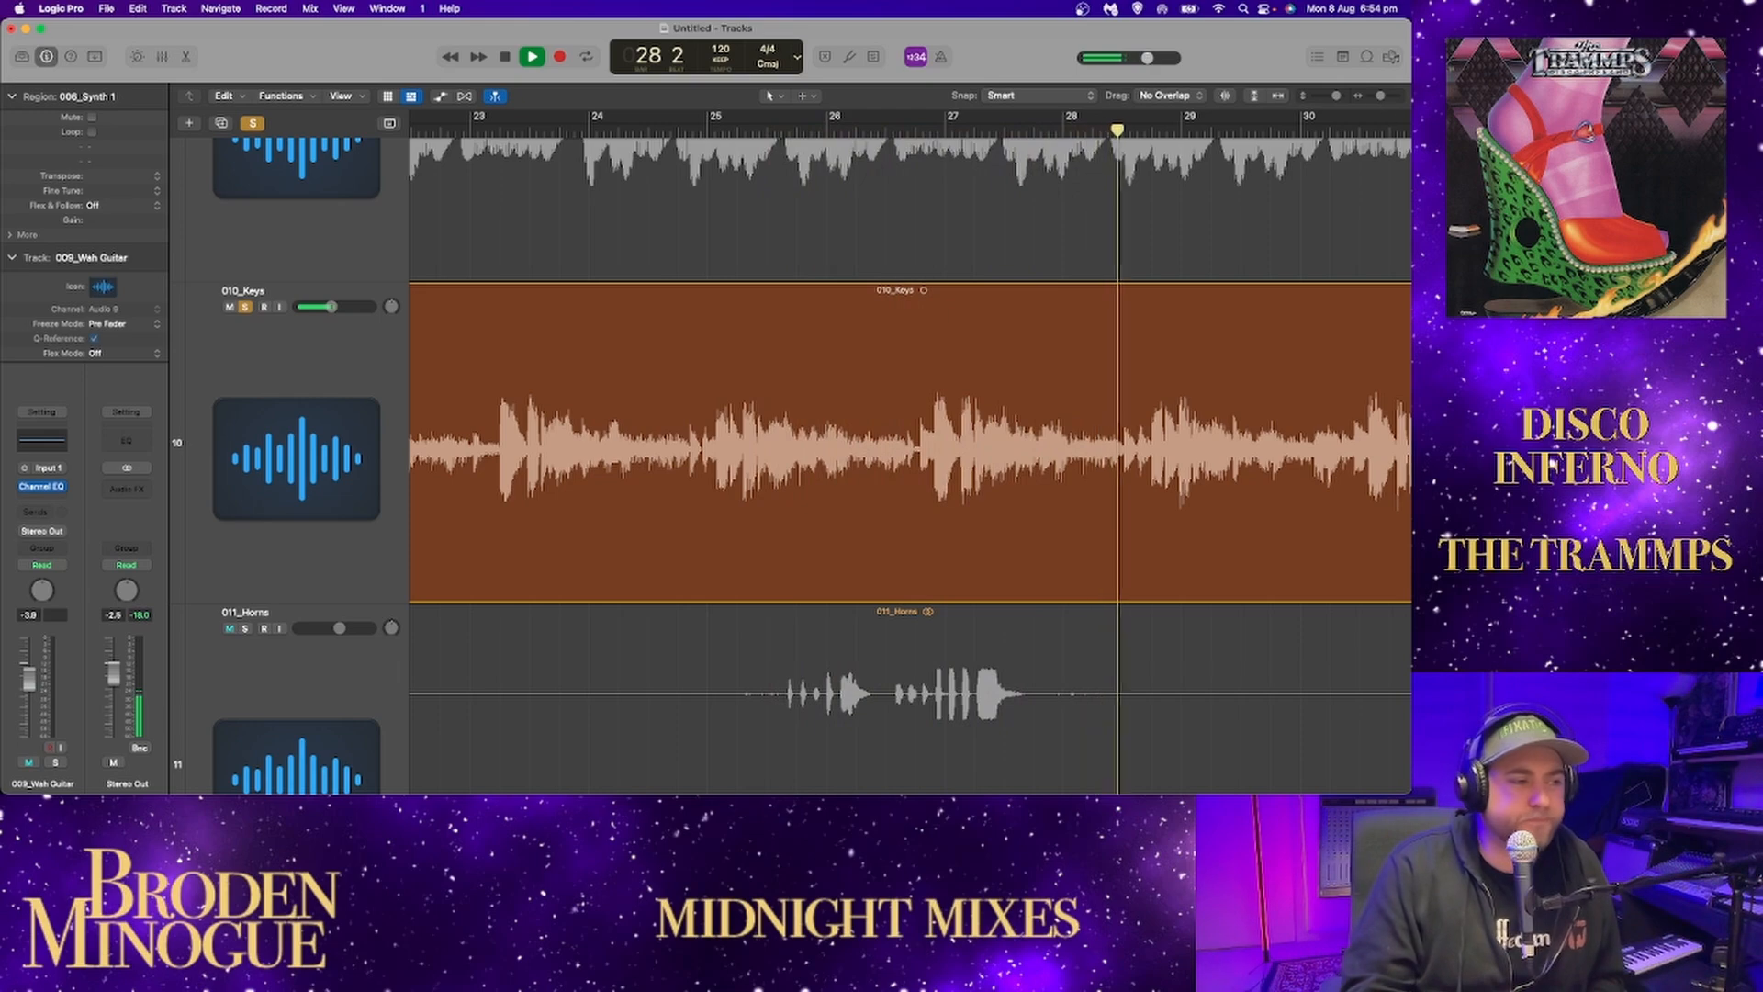
pyautogui.moveTo(1380, 97); pyautogui.dragTo(1370, 101)
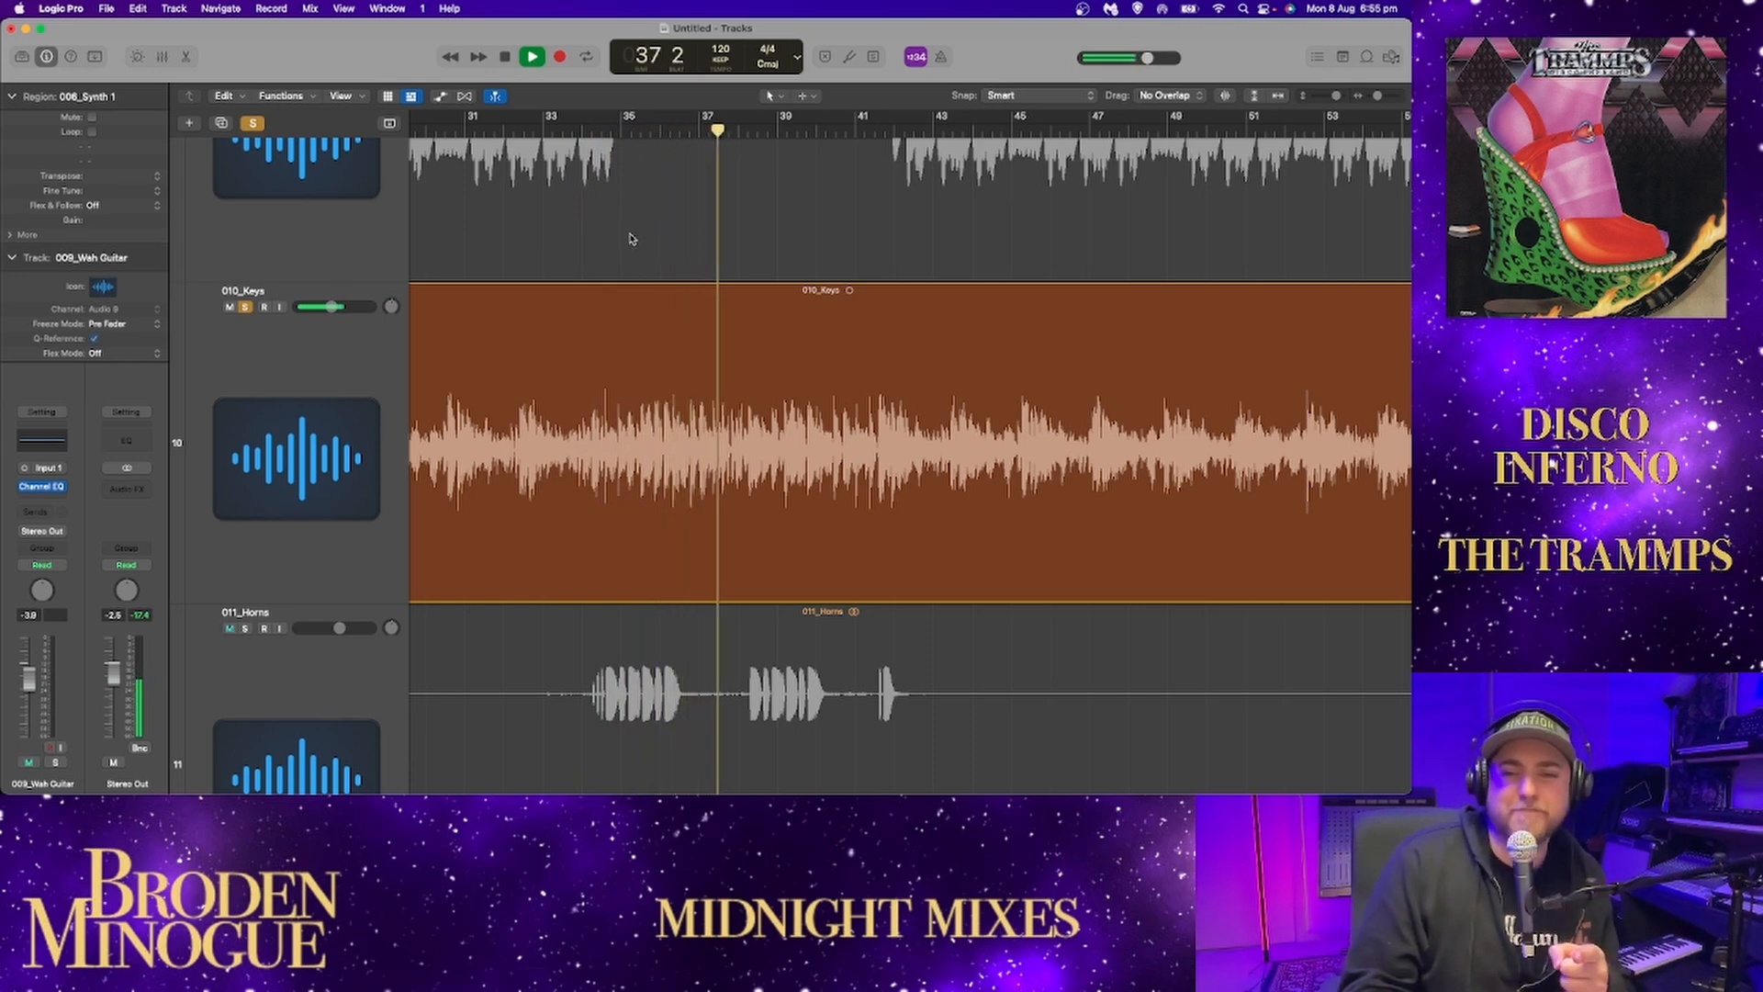
pyautogui.press('space')
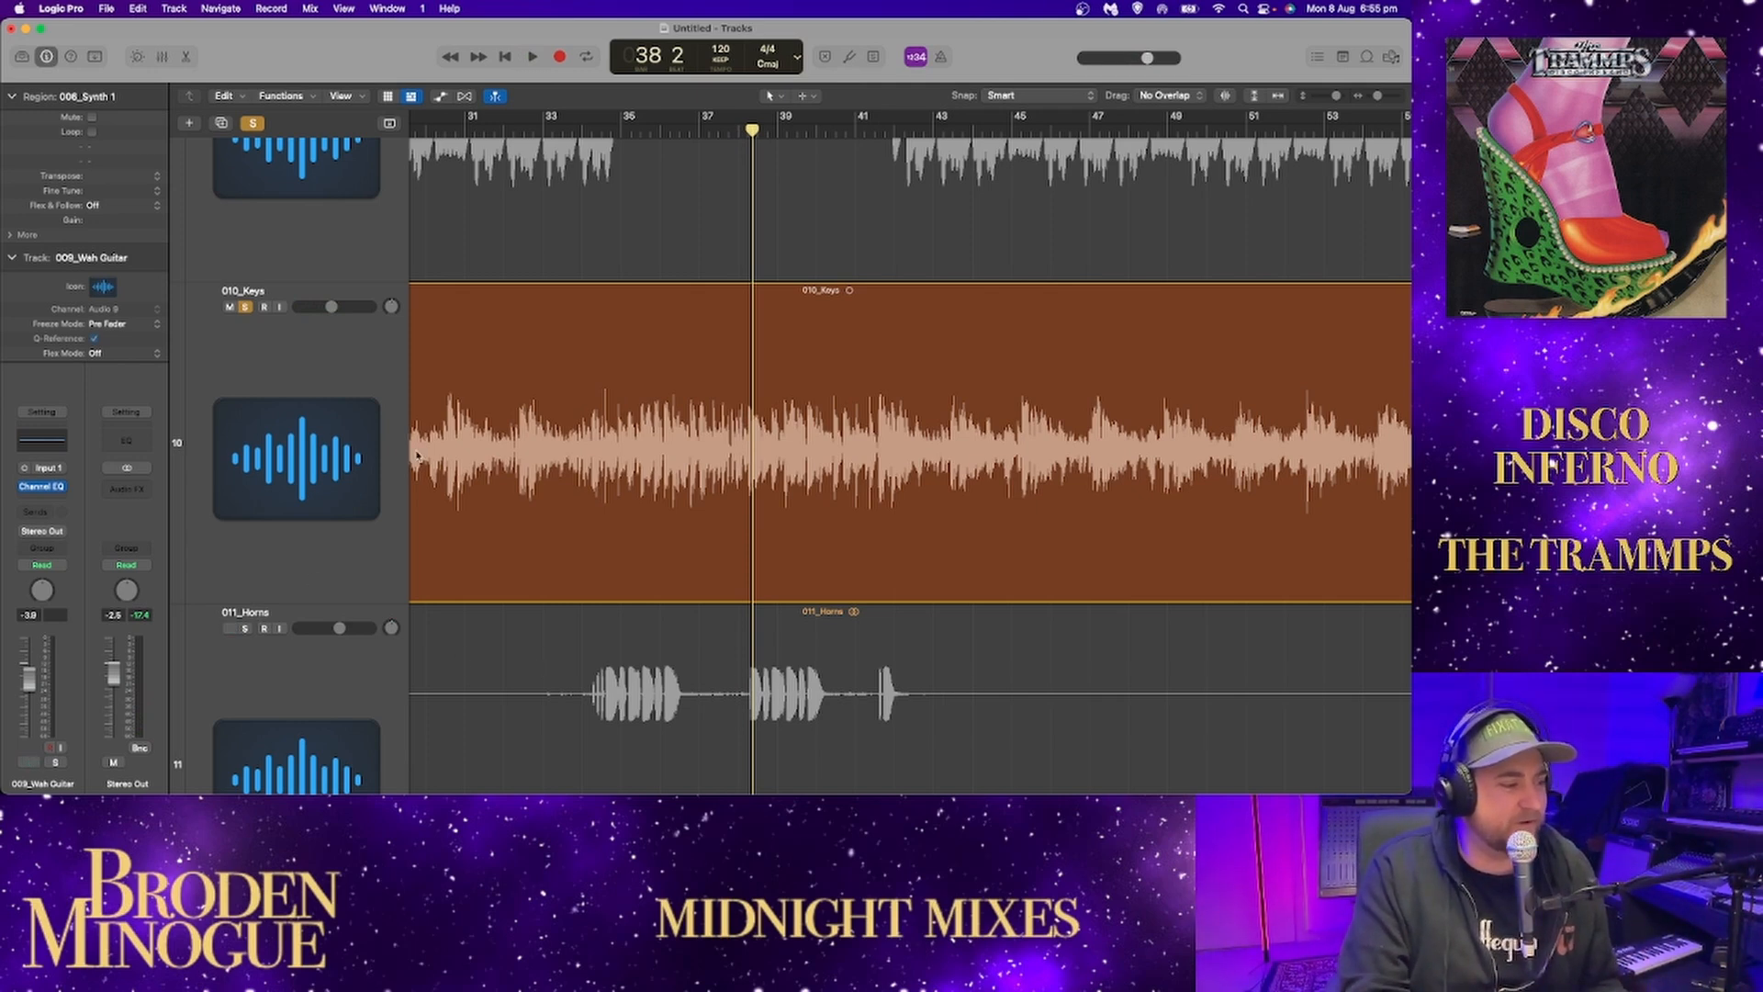
pyautogui.click(245, 306)
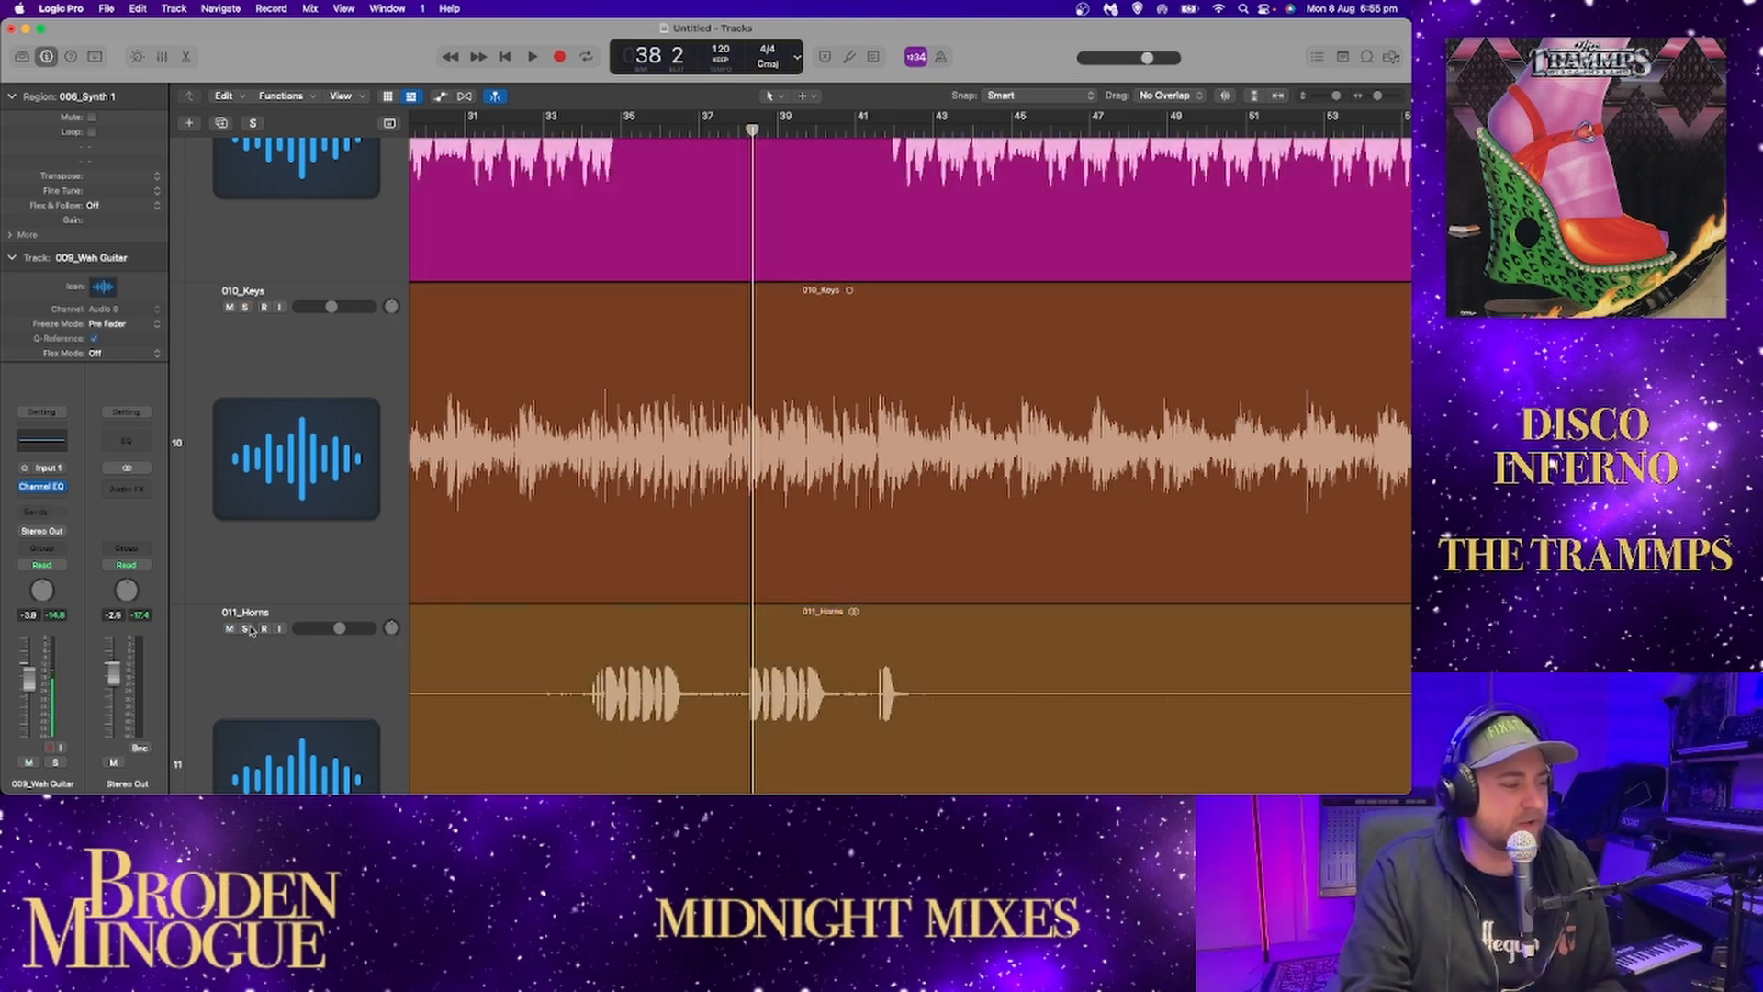
# Solo 010_Keys again, play its louder passage in the middle of the song, and replay it from about bar 171.
pyautogui.moveTo(1372, 98); pyautogui.dragTo(1368, 101)
pyautogui.hscroll(15, 1141, 306)
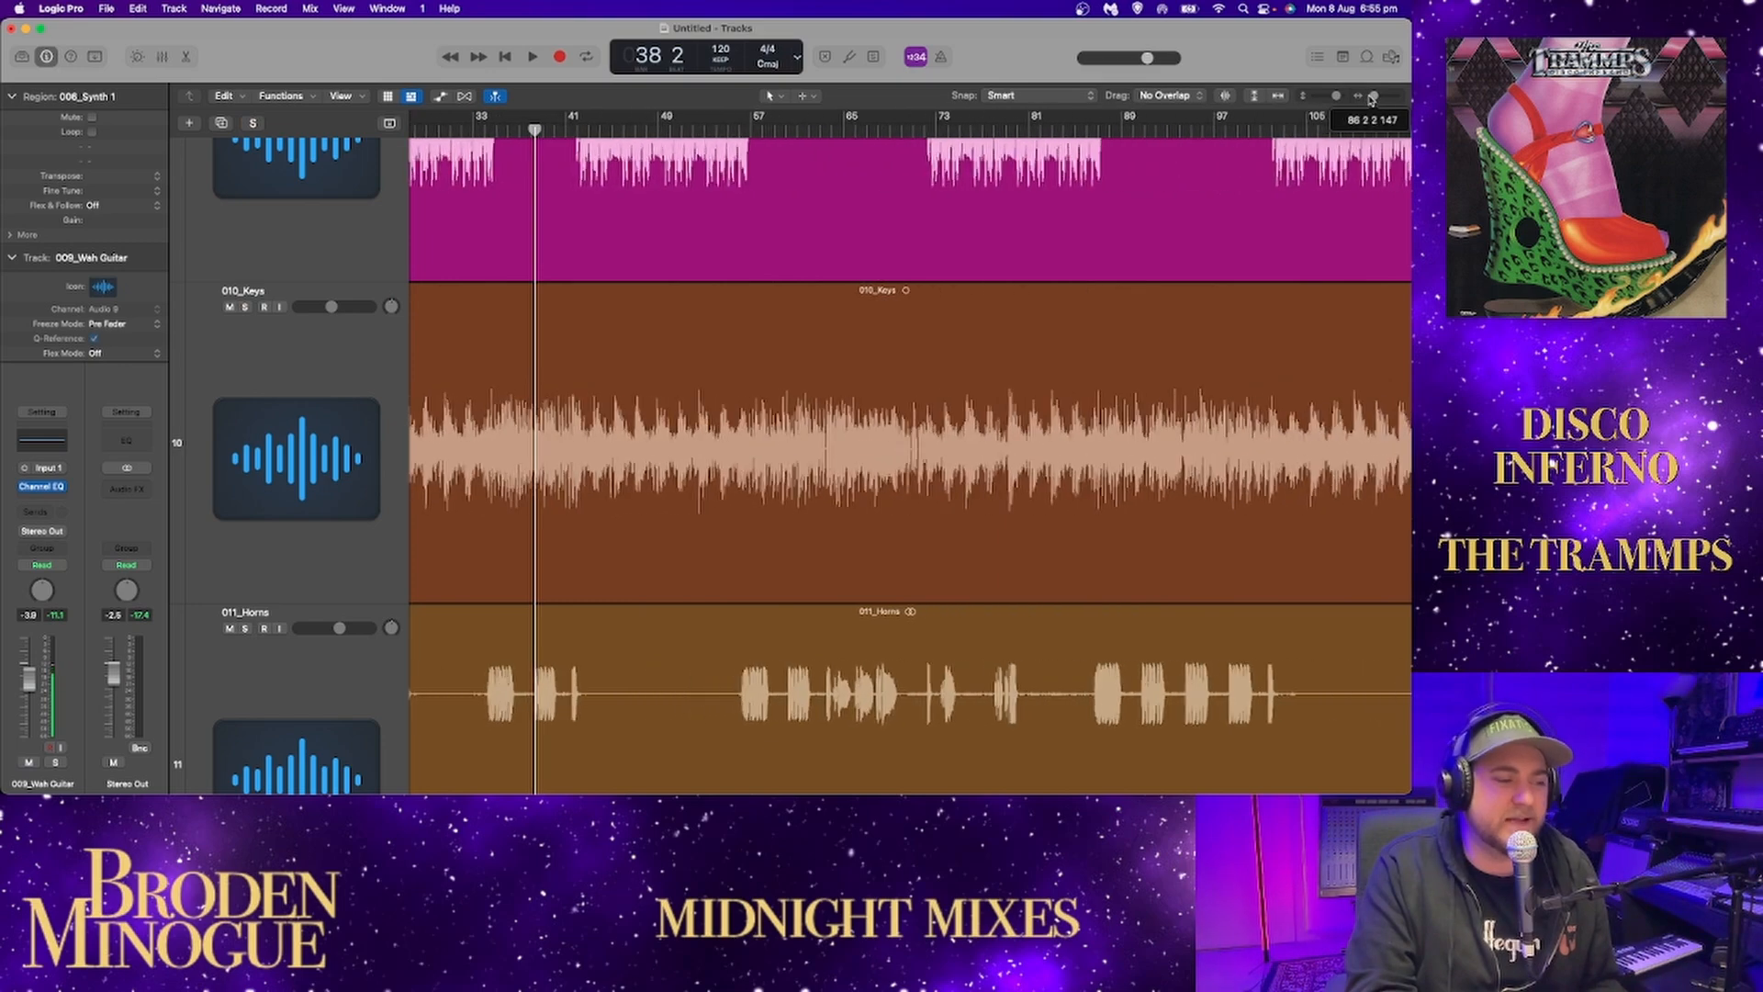
pyautogui.moveTo(1375, 96); pyautogui.dragTo(1369, 98)
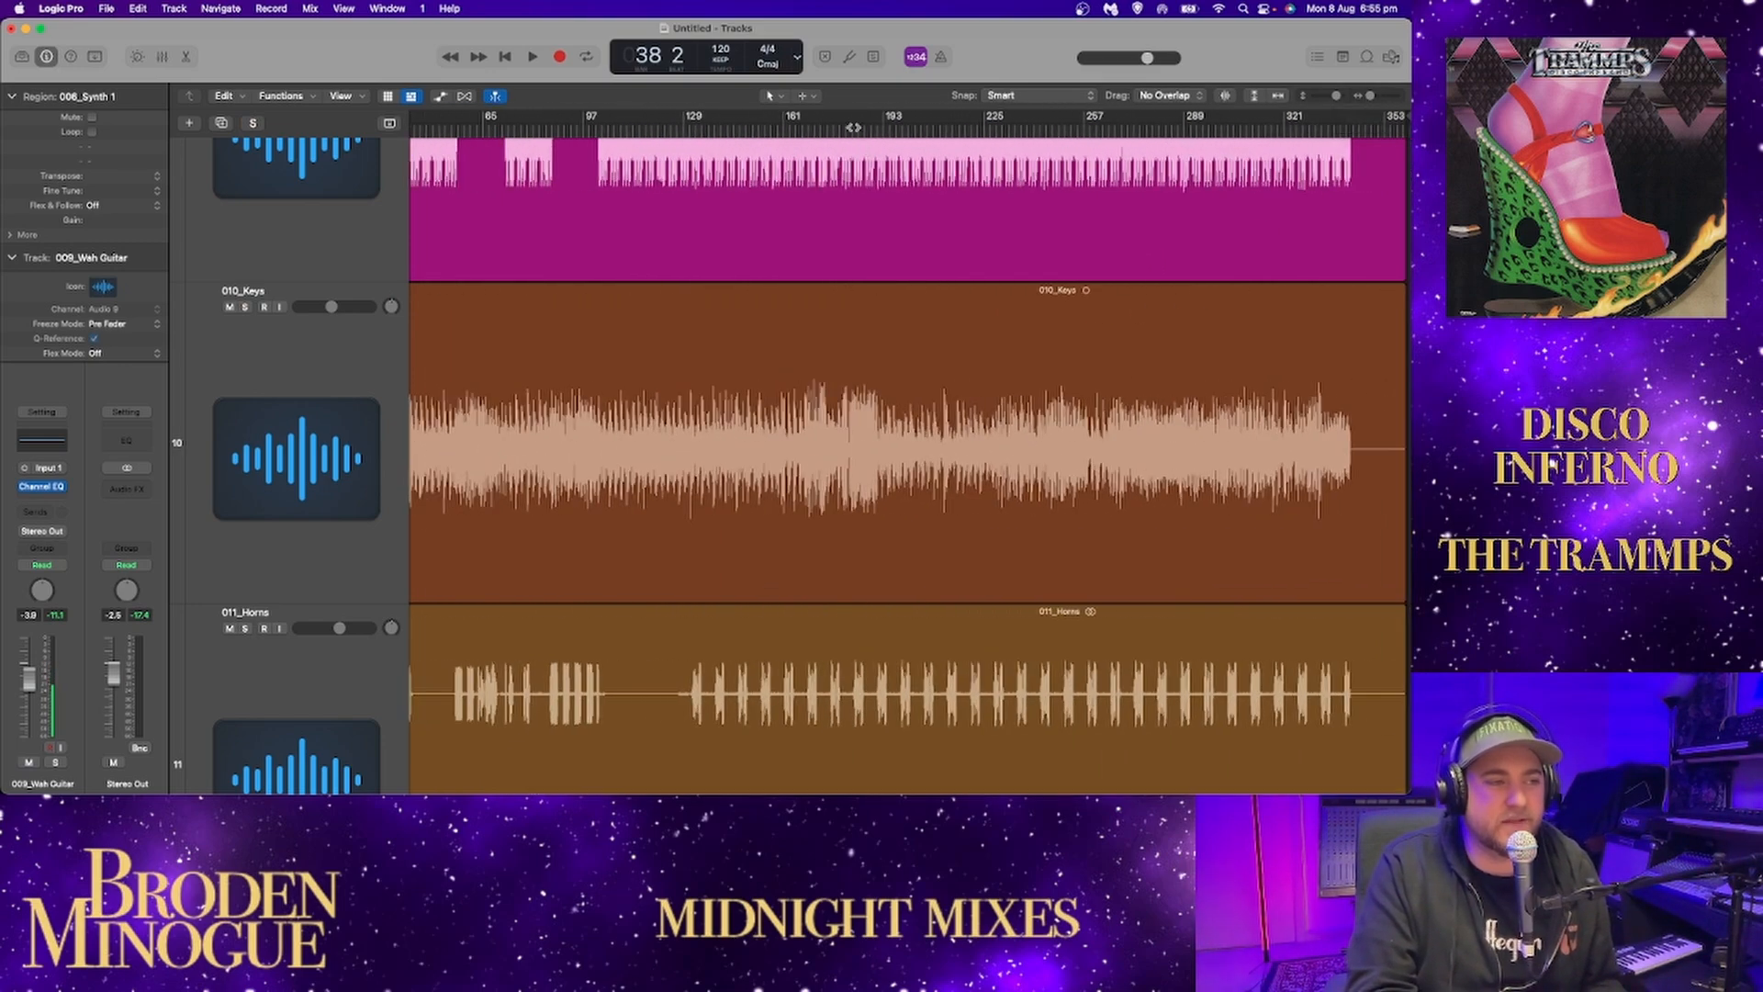
pyautogui.click(244, 308)
pyautogui.press('space')
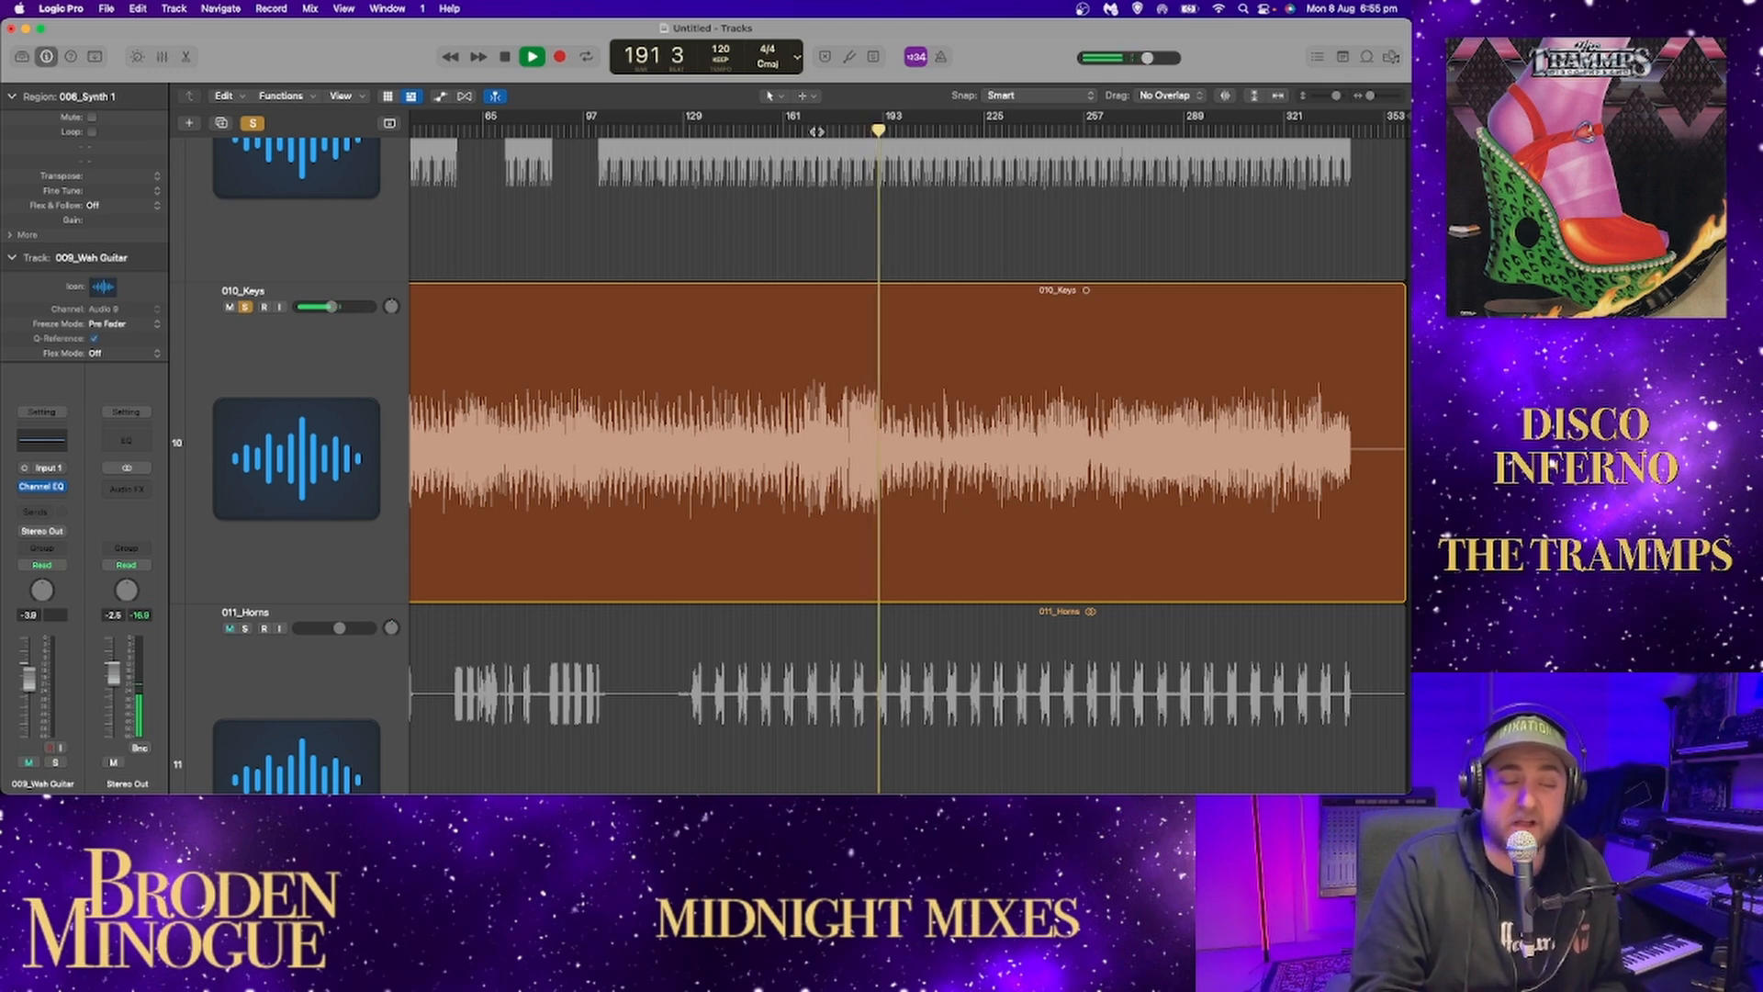
pyautogui.click(816, 131)
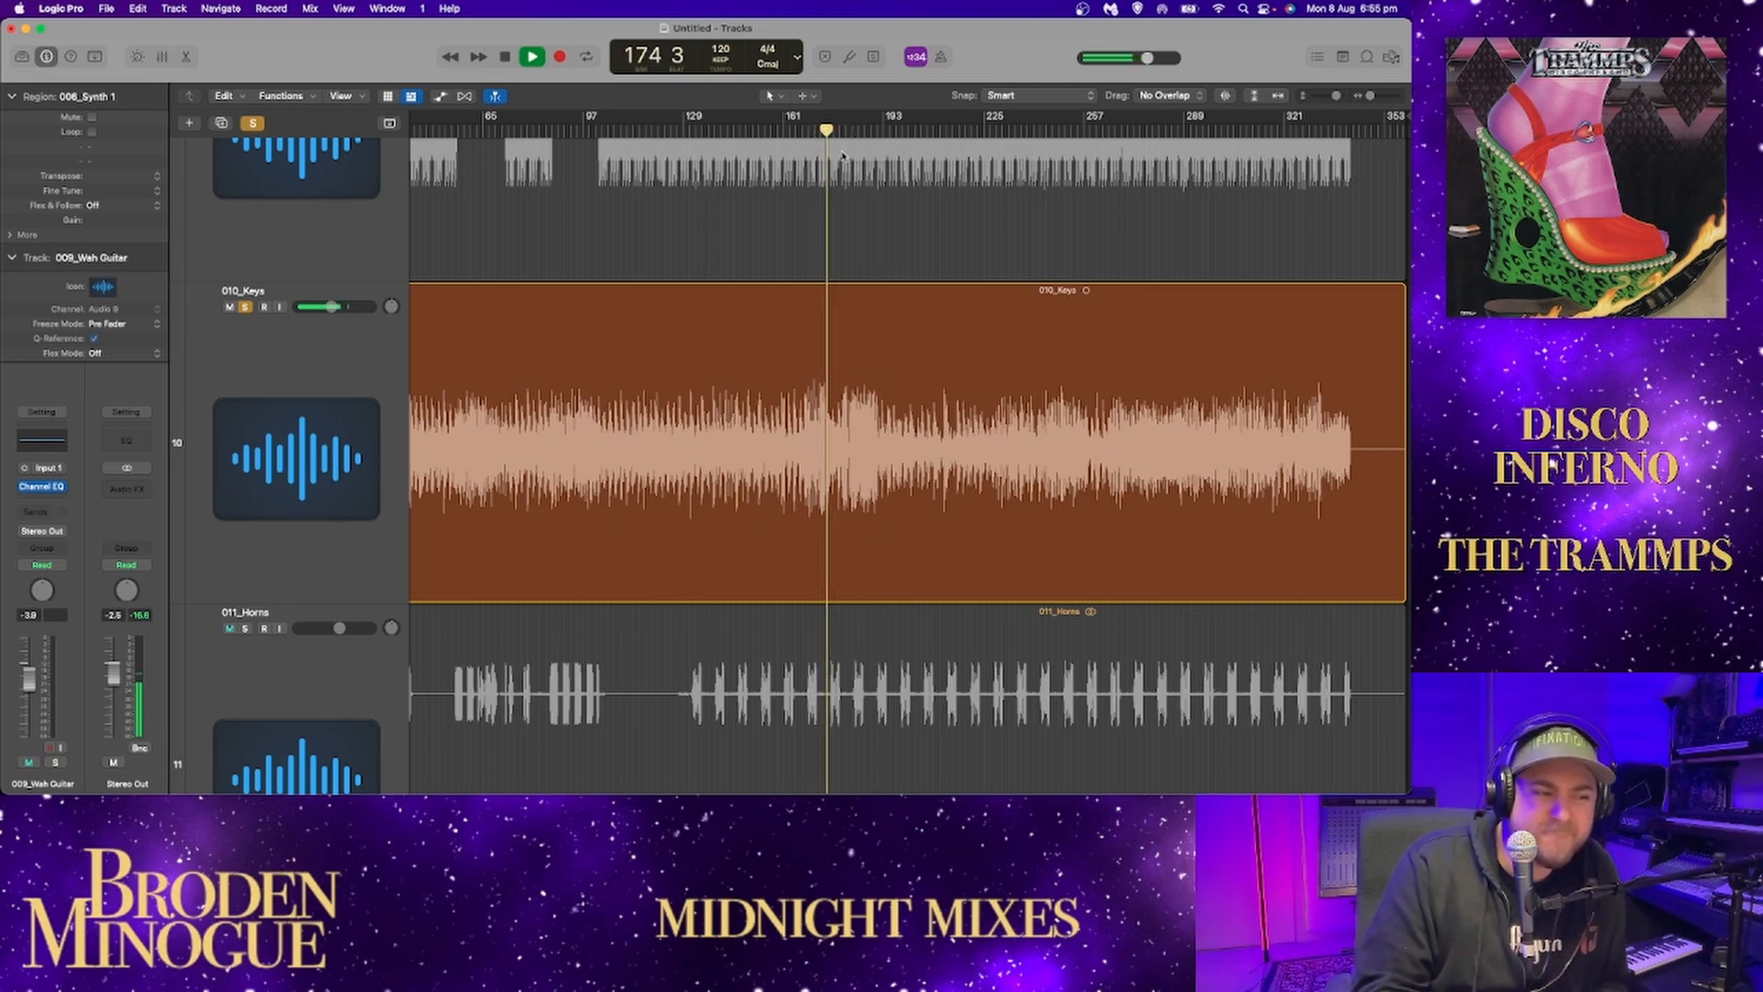
pyautogui.moveTo(1369, 97); pyautogui.dragTo(1376, 96)
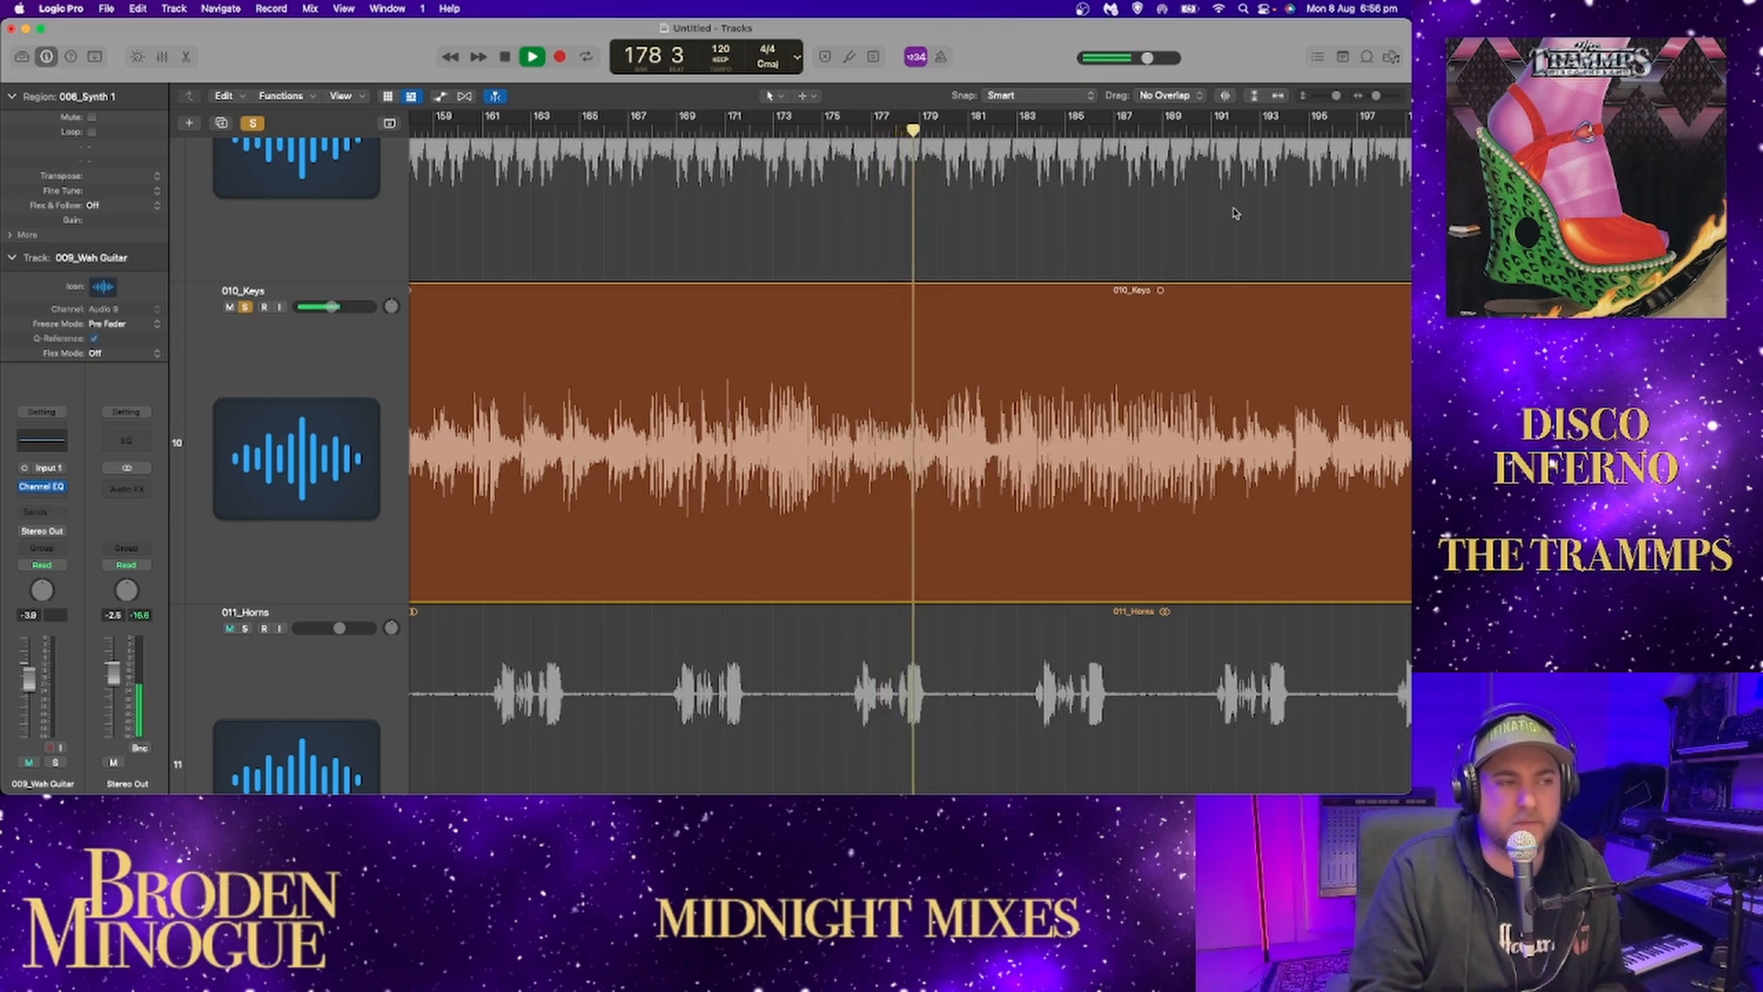
# Solo 008_Synth 2 together with the keys for about a bar to compare them, and unsolo the synth again.
pyautogui.scroll(1, 1185, 252)
pyautogui.scroll(3, 1186, 252)
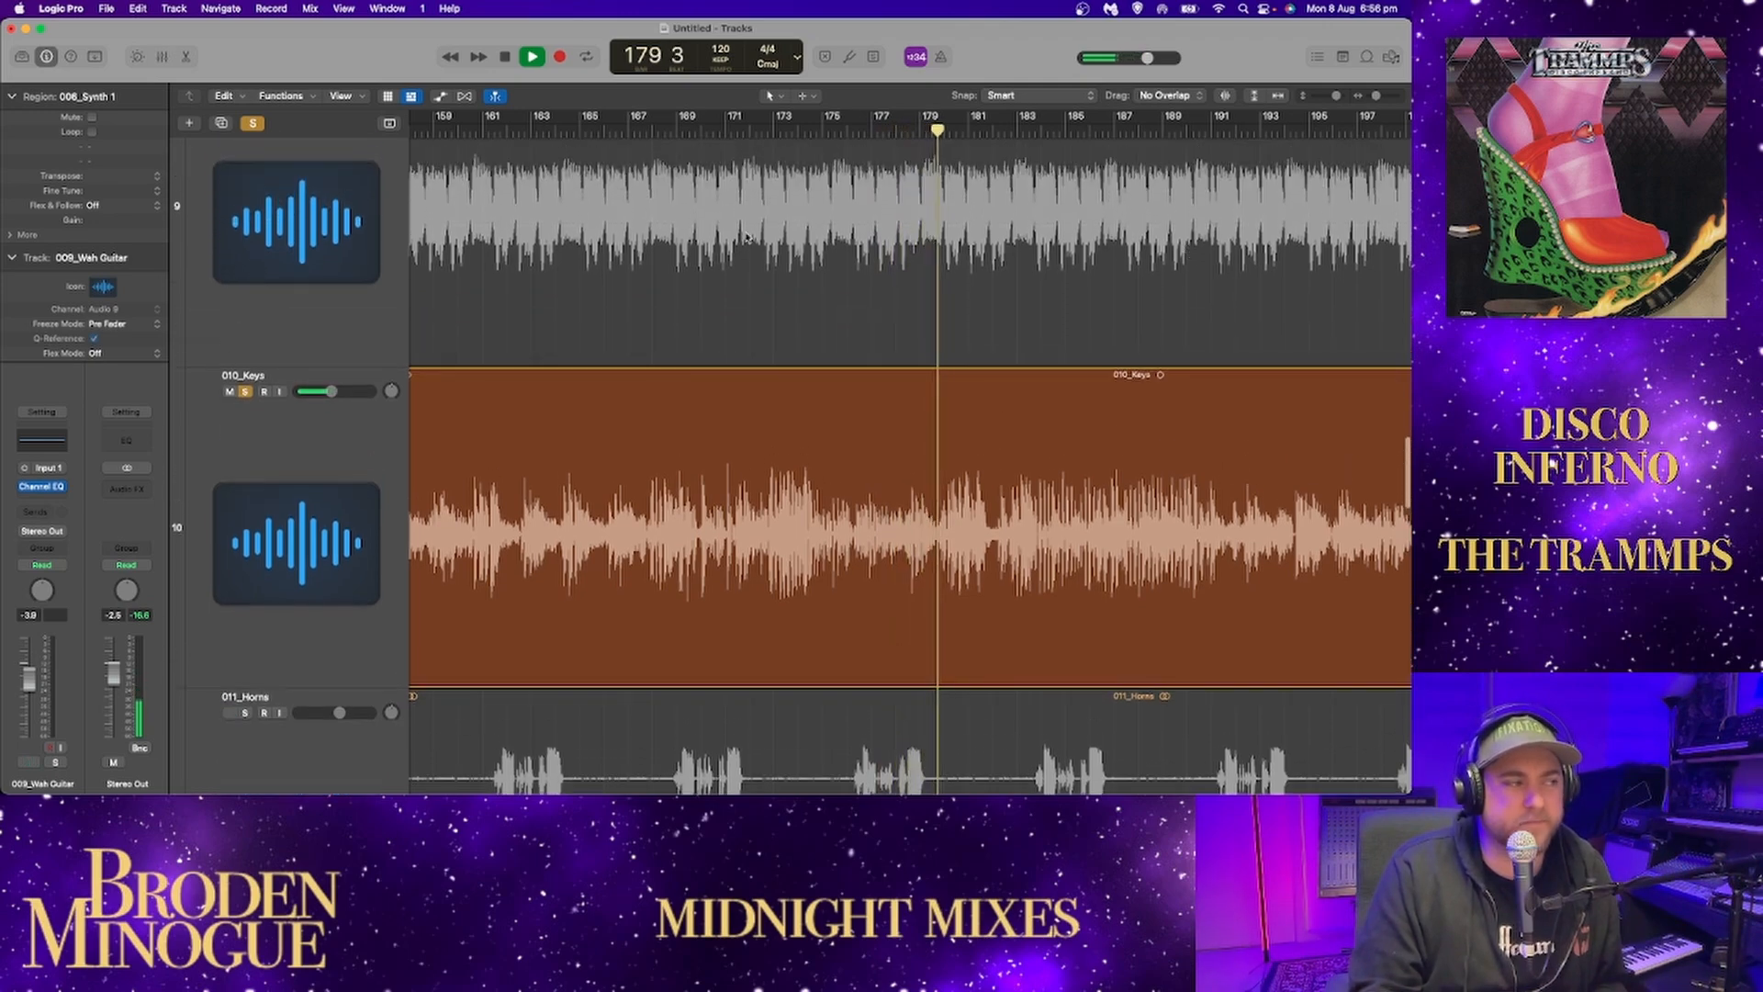
pyautogui.scroll(2, 261, 223)
pyautogui.click(244, 159)
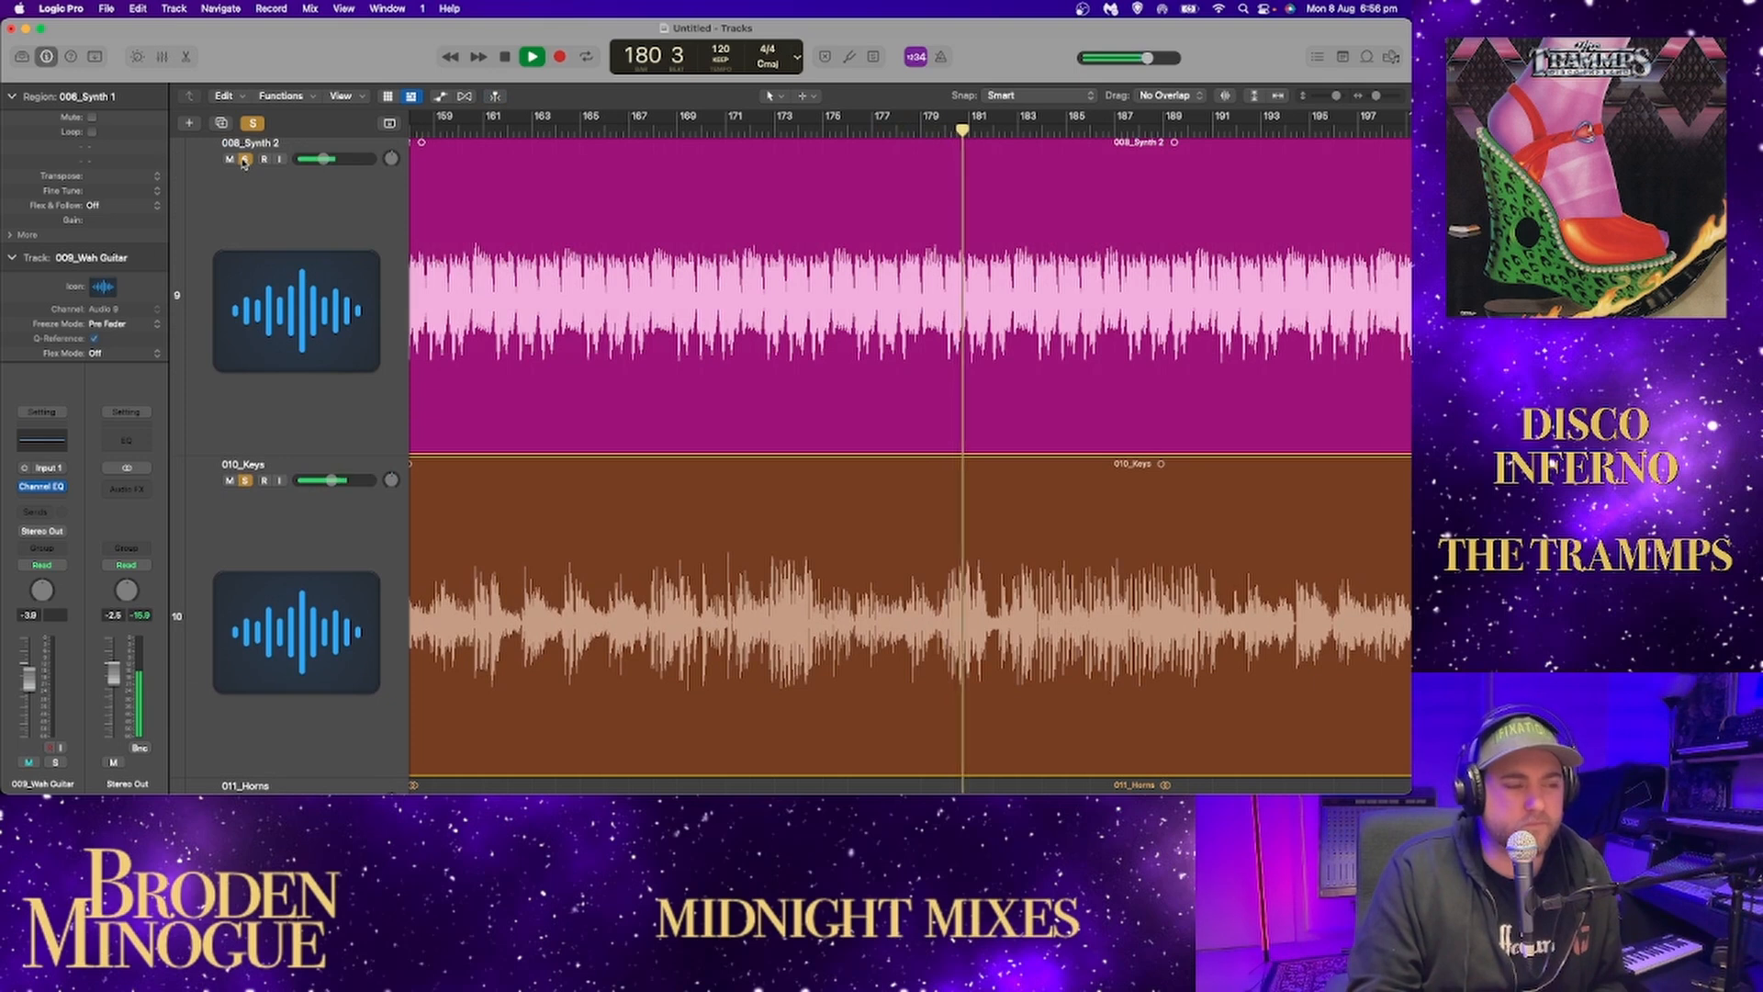
pyautogui.click(244, 160)
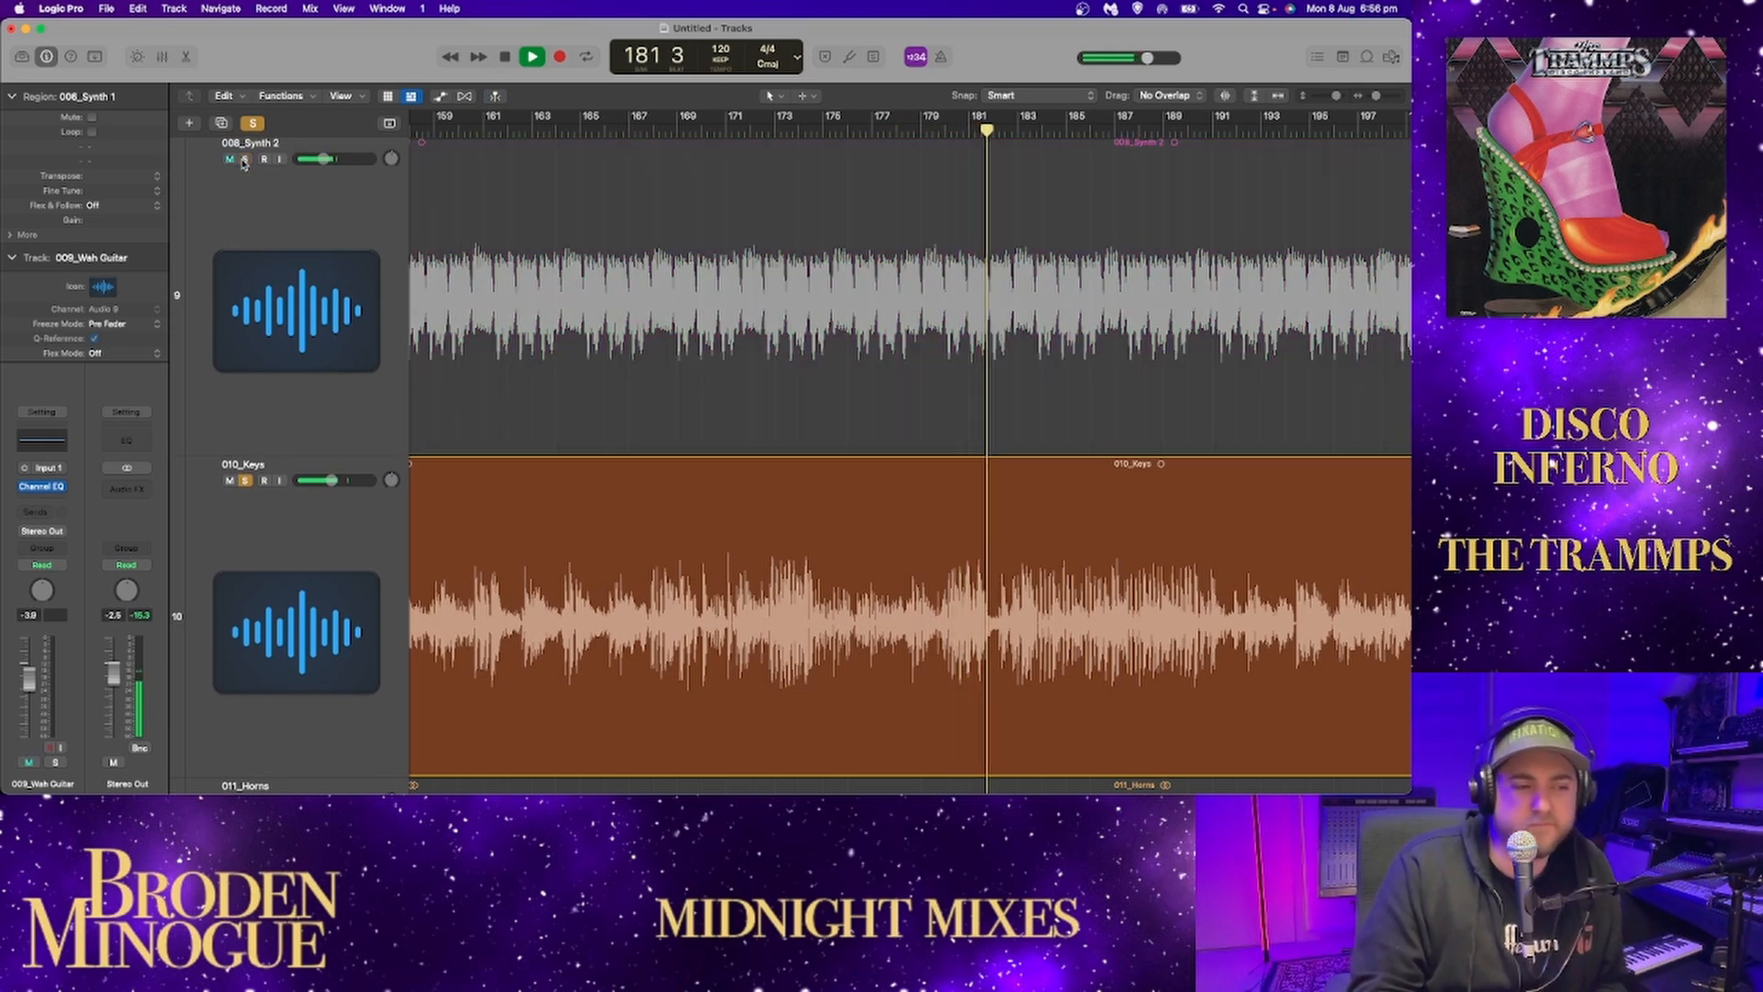
# Stop playback, unsolo 010_Keys, and move on to the 011_Horns track.
pyautogui.scroll(-4, 821, 303)
pyautogui.press('space')
pyautogui.click(245, 308)
pyautogui.scroll(-6, 266, 442)
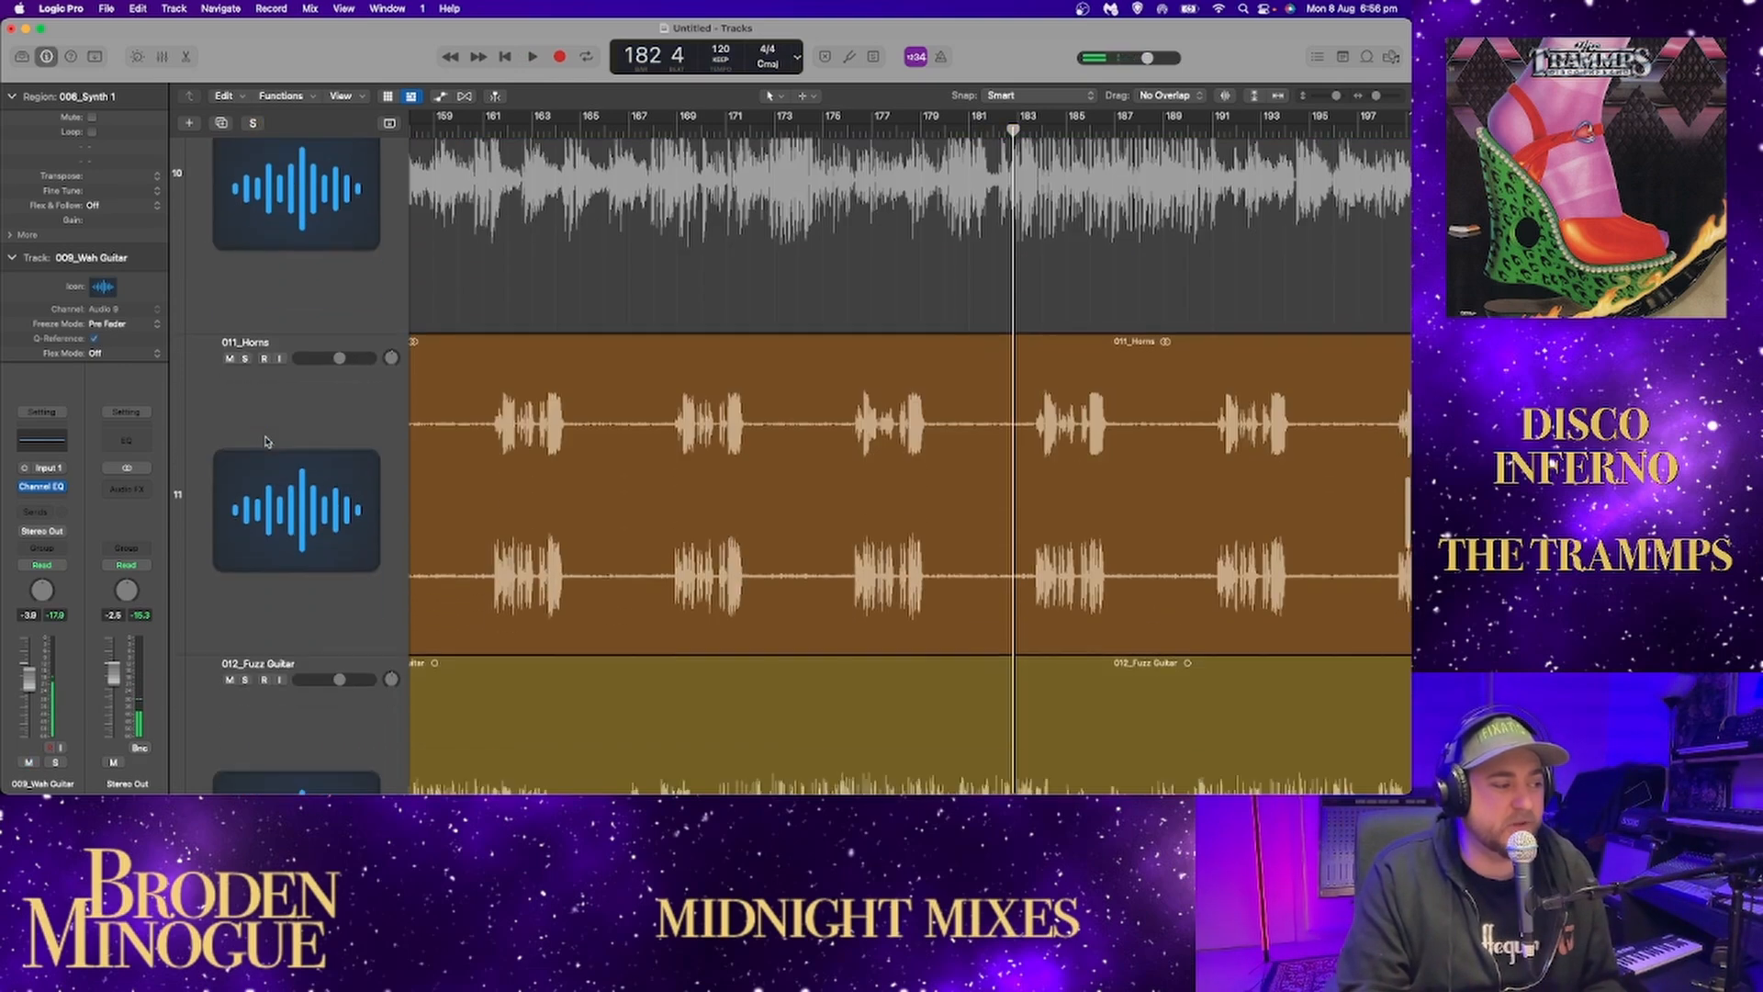
# Solo 011_Horns, play its repeating stabs from the section's start around bar 133, and skip ahead to about bar 137.
pyautogui.click(245, 358)
pyautogui.moveTo(1376, 98); pyautogui.dragTo(1373, 97)
pyautogui.hscroll(-2, 863, 323)
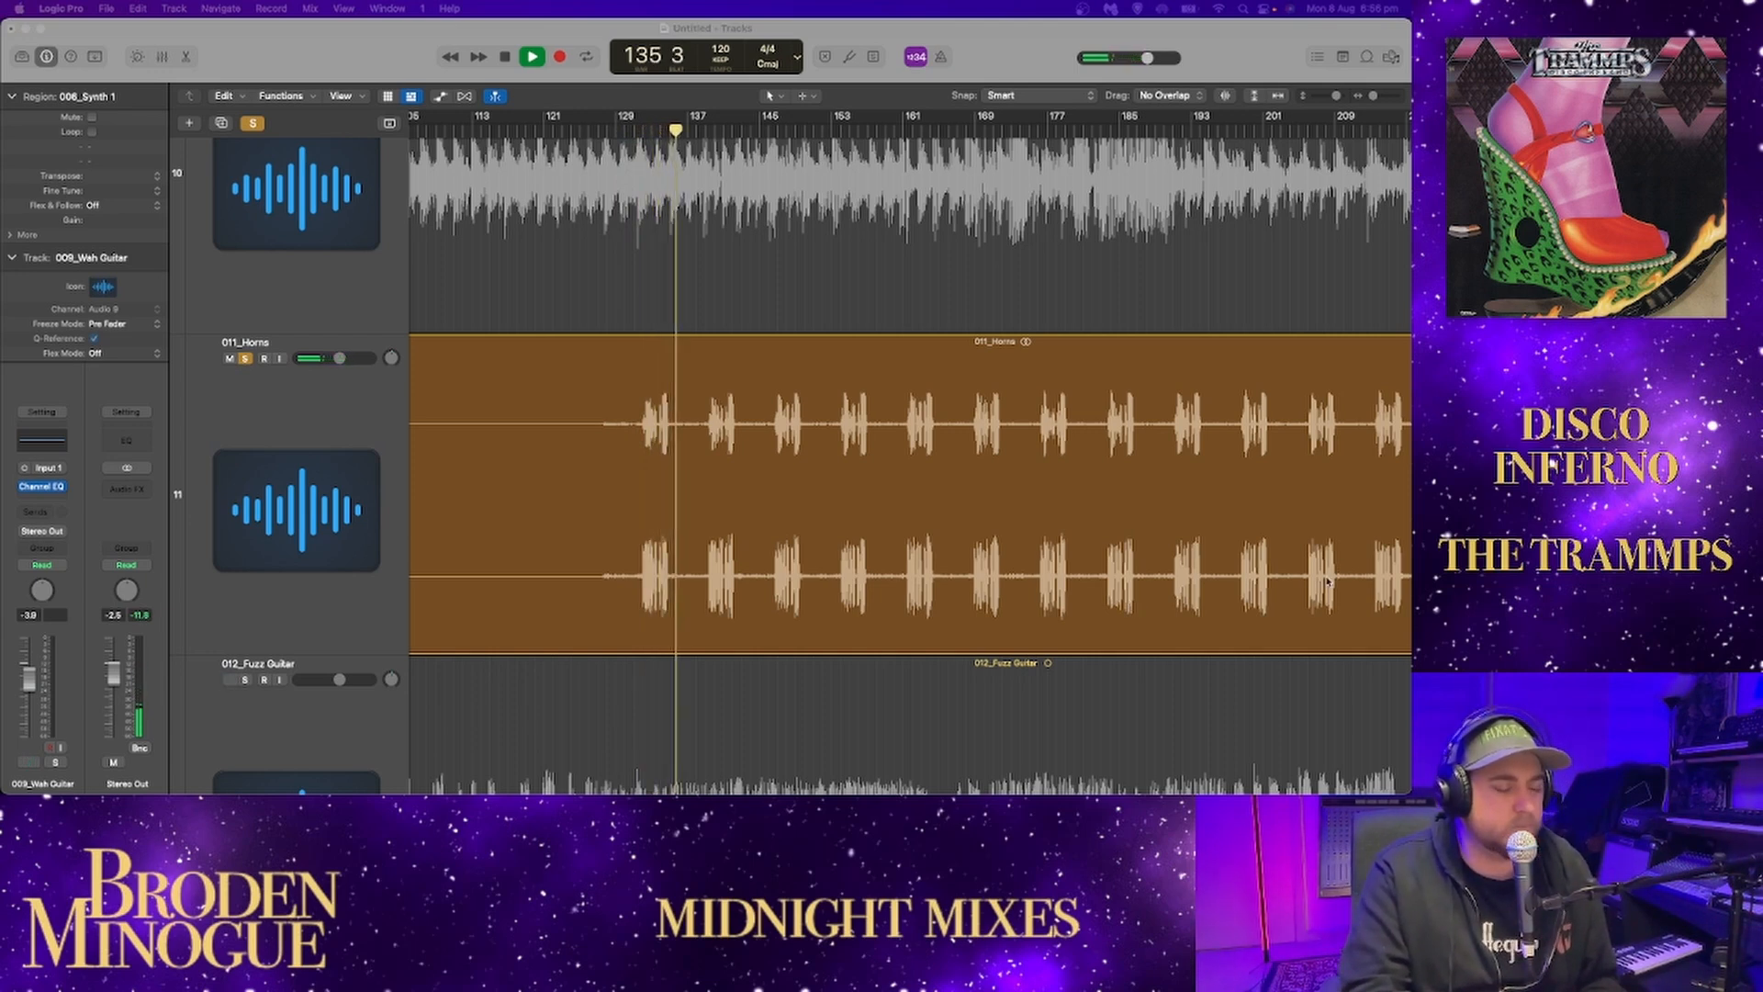
pyautogui.click(702, 131)
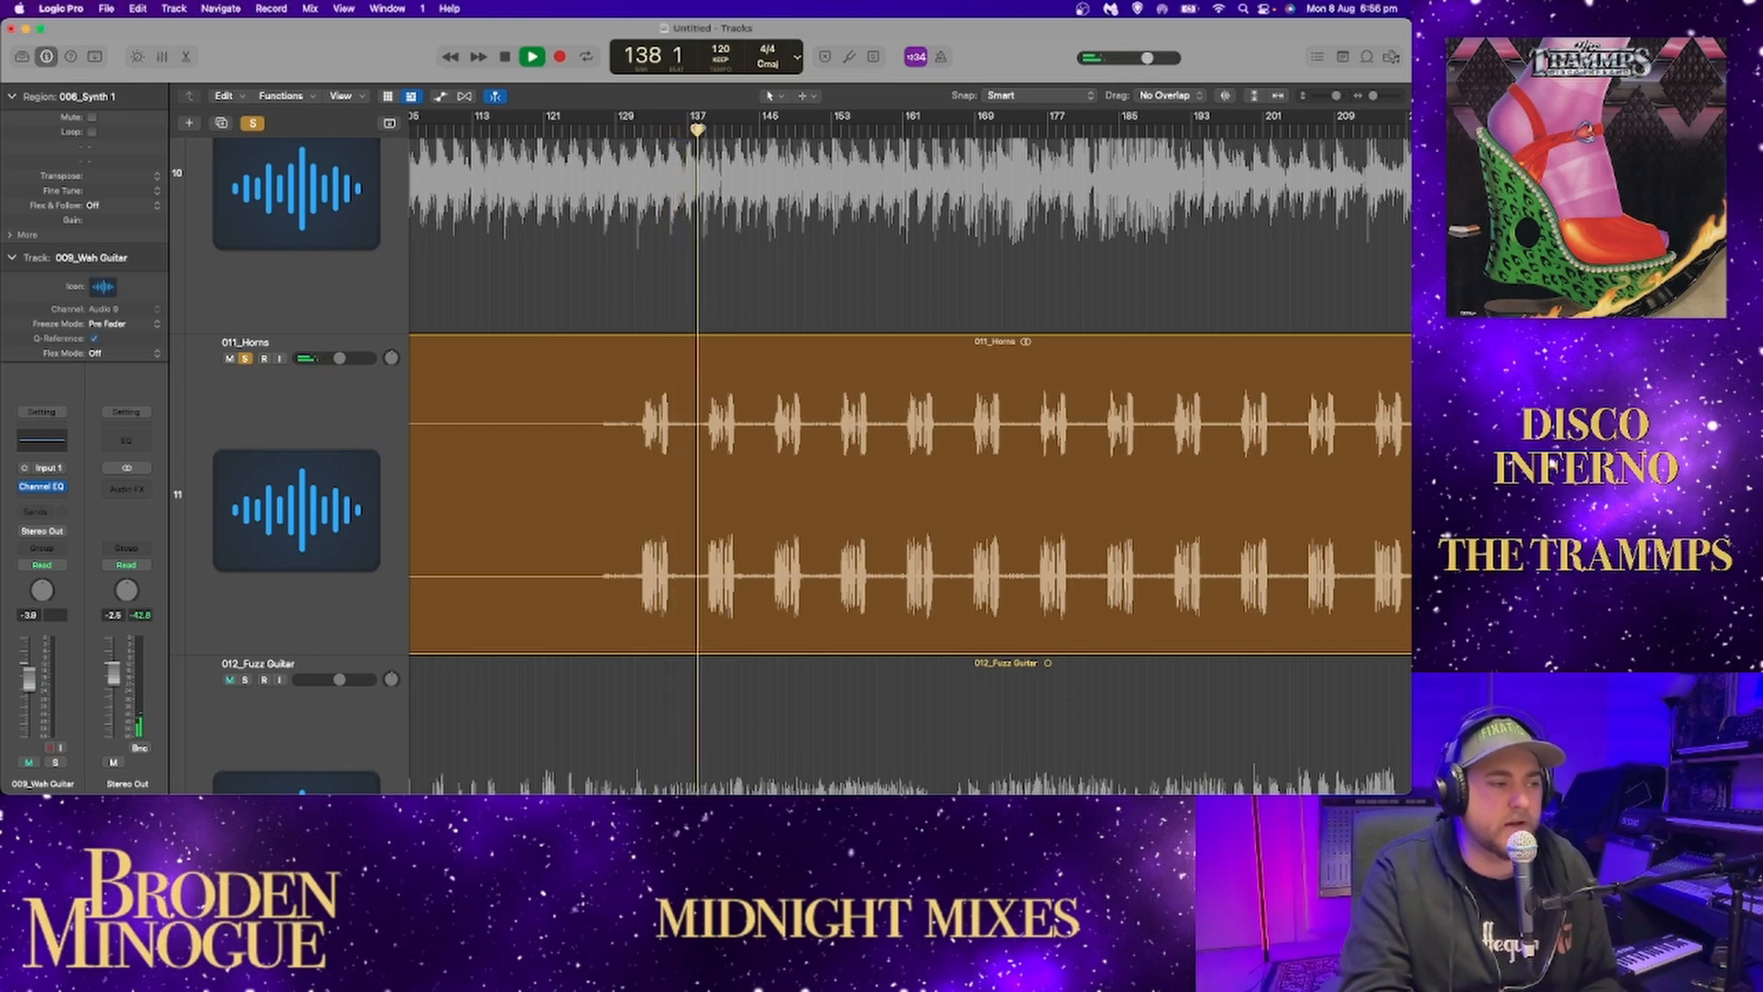
pyautogui.hscroll(5, 1096, 292)
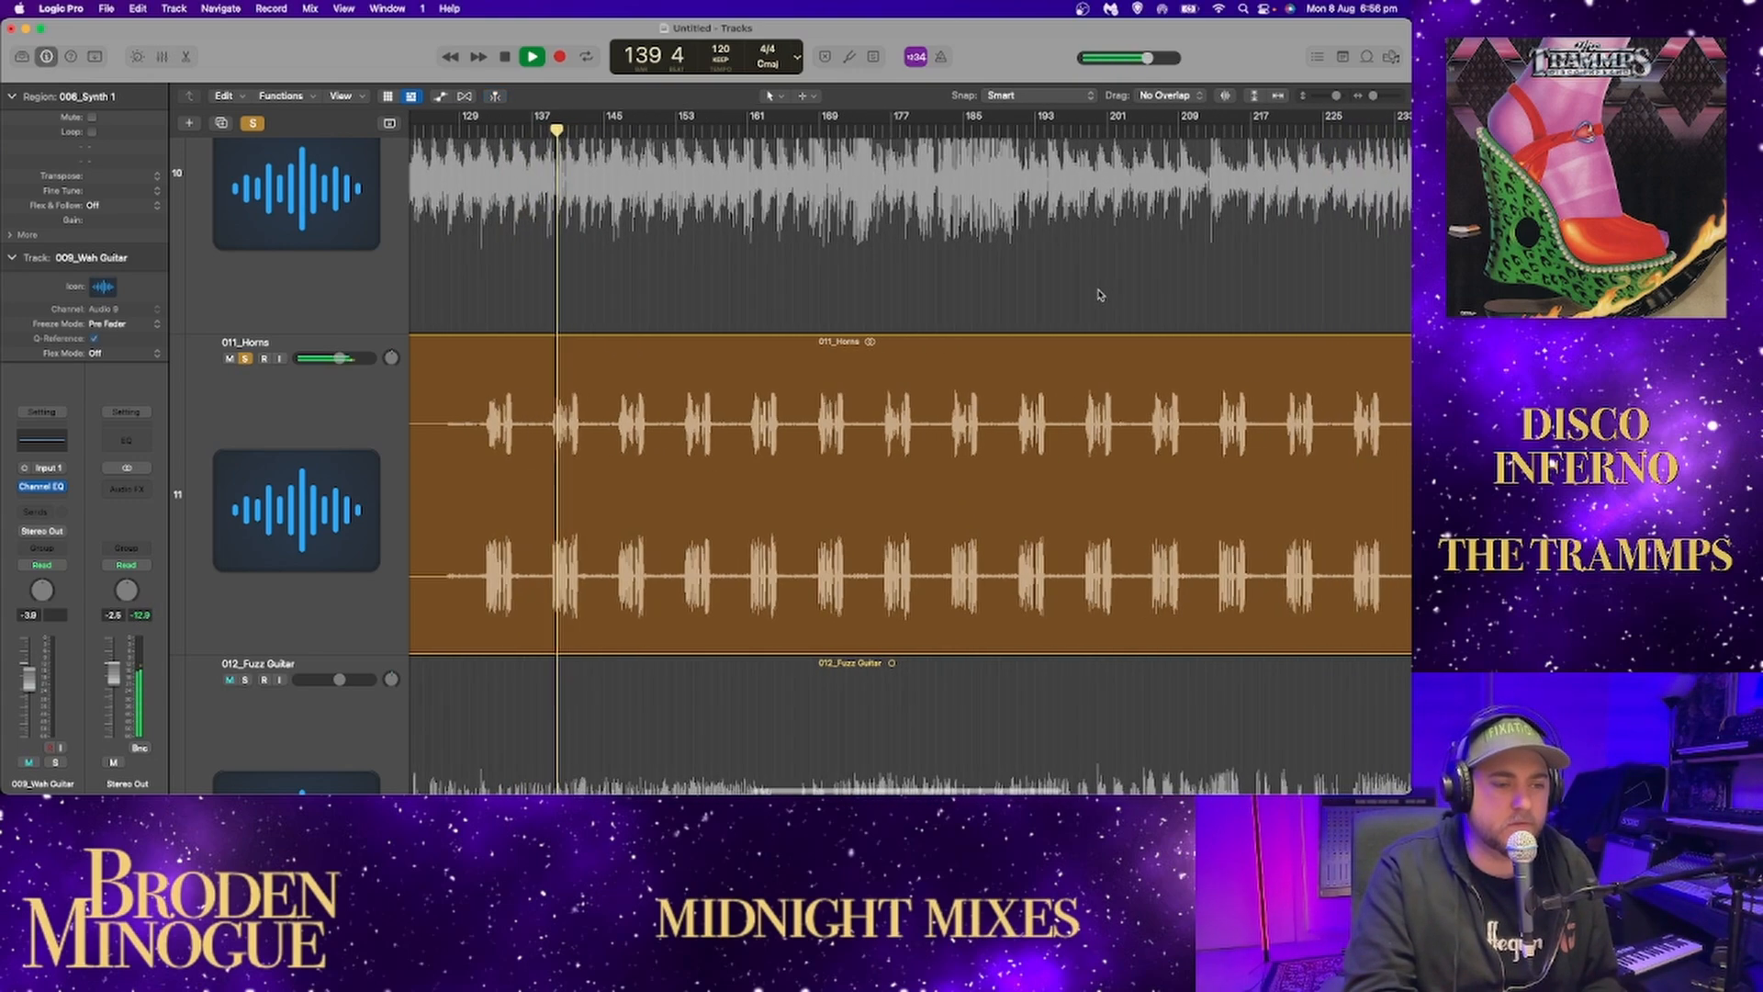
# Play the soloed horns from their first phrase at about bar 17.
pyautogui.moveTo(1375, 97); pyautogui.dragTo(1370, 97)
pyautogui.hscroll(-2, 933, 318)
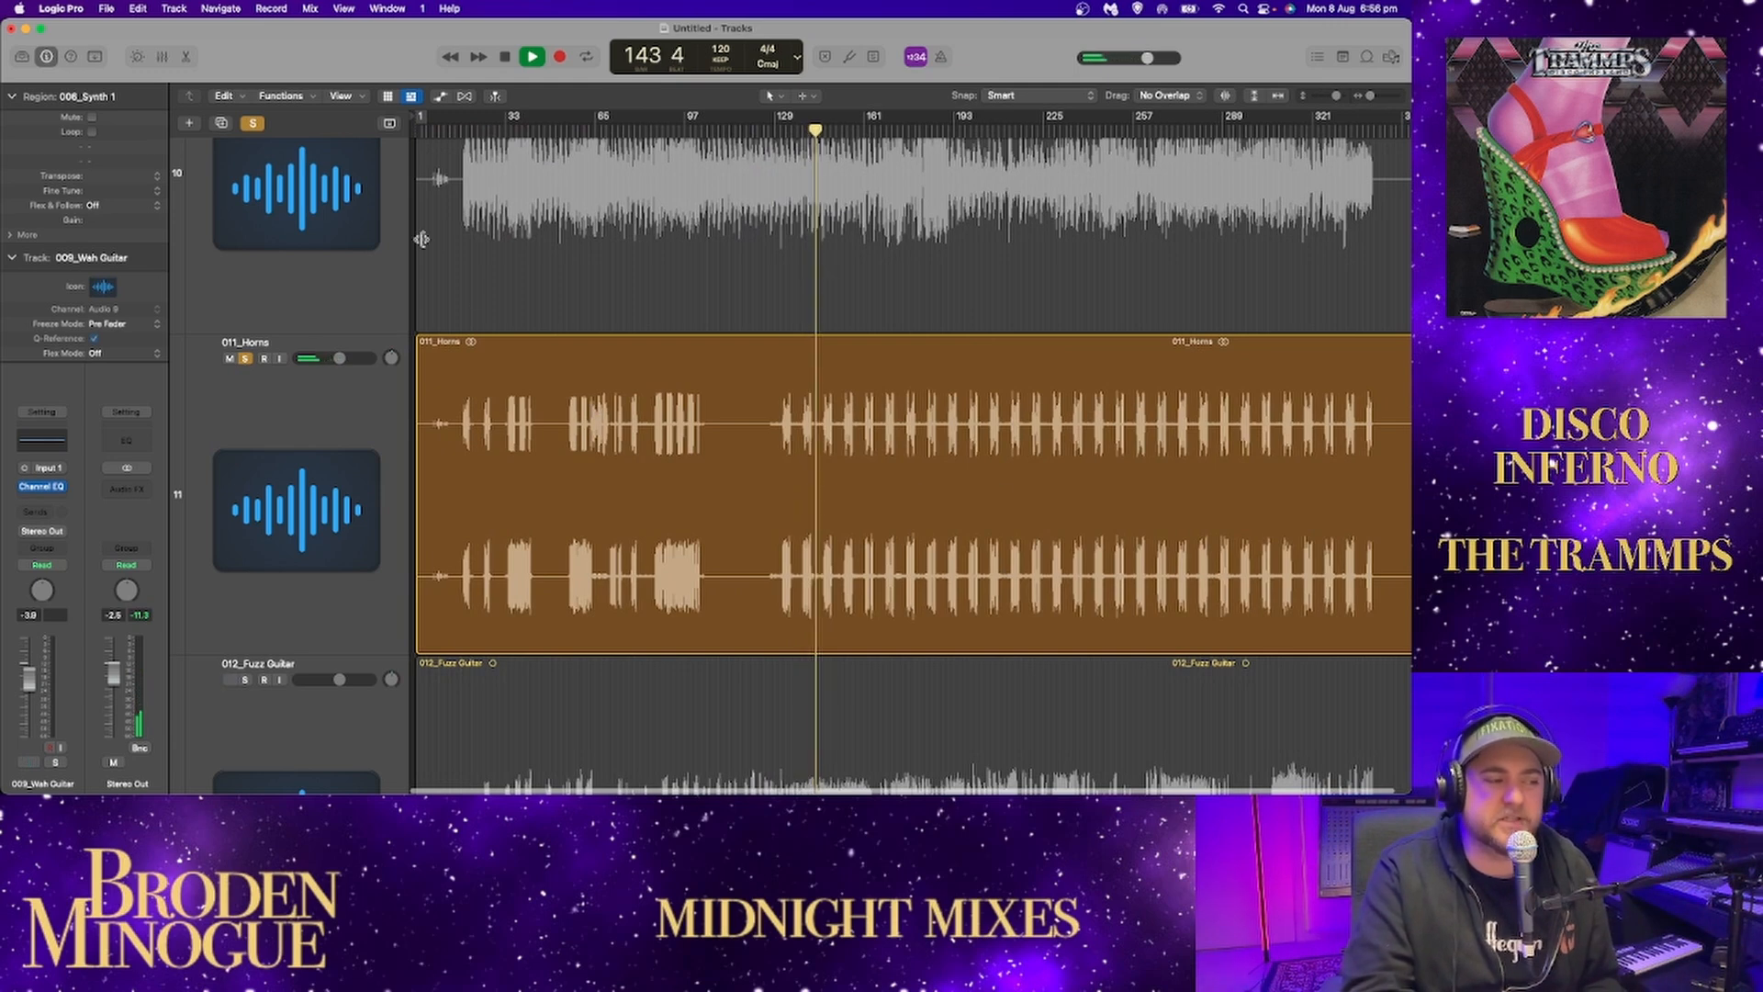
pyautogui.click(455, 134)
pyautogui.click(459, 134)
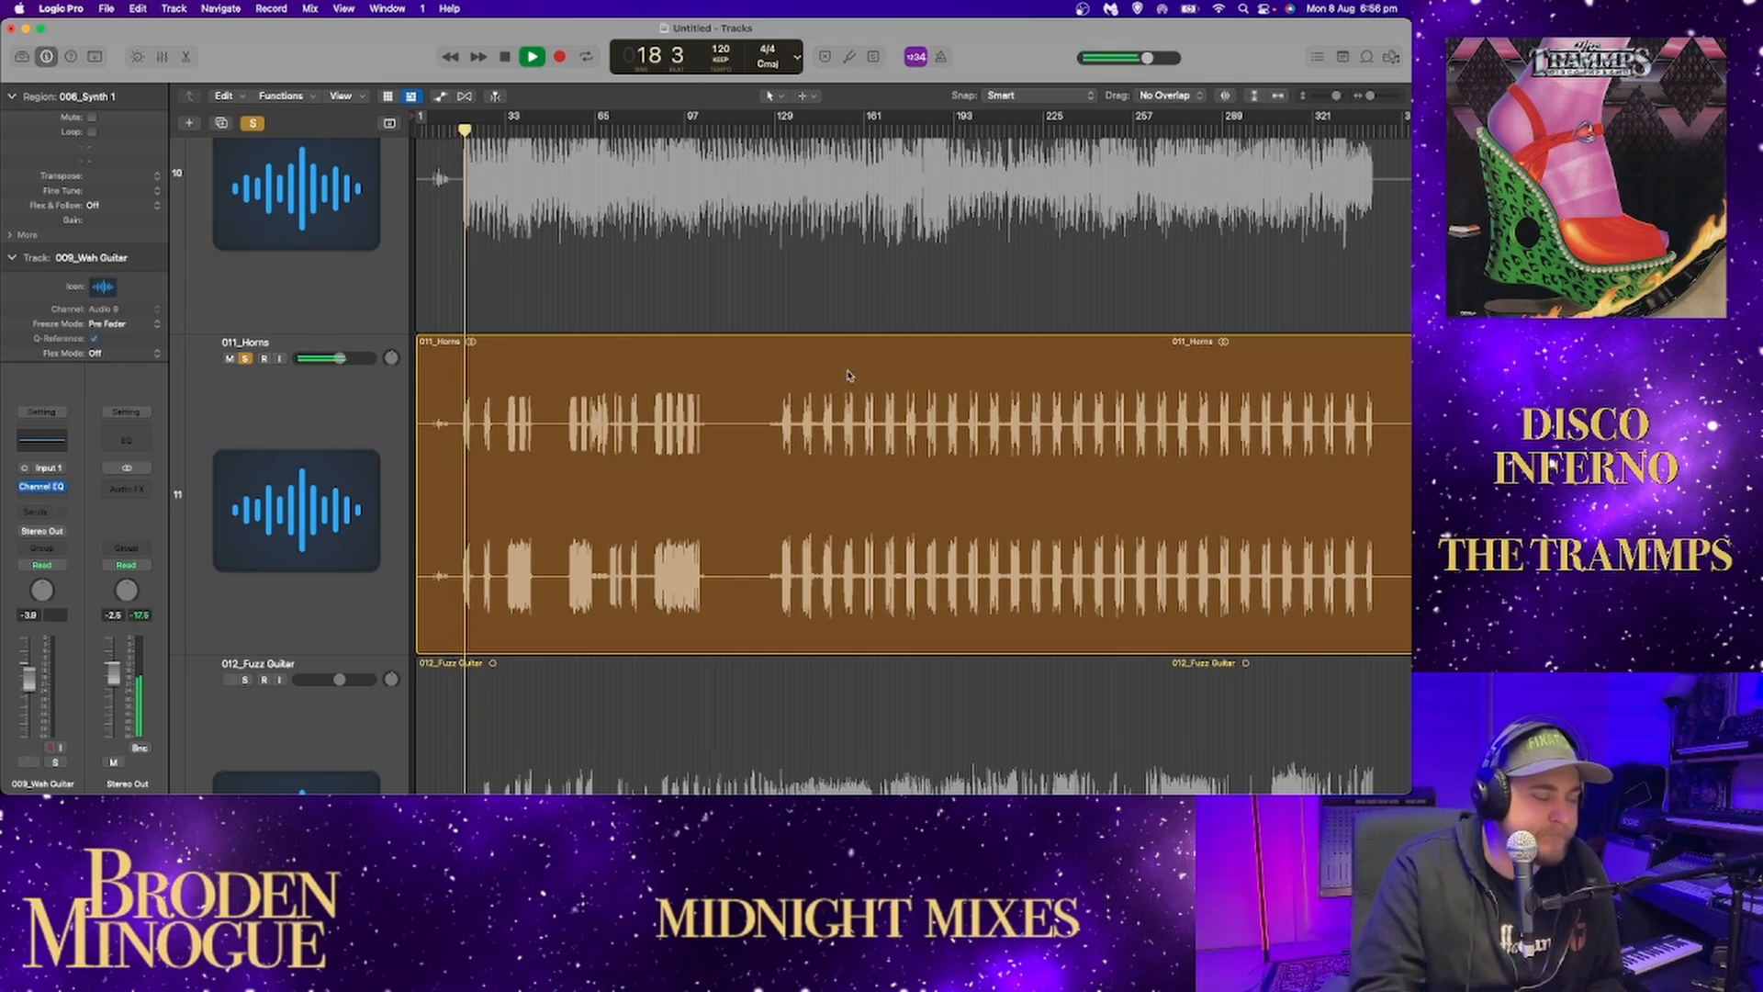
# Play the soloed horns from about bar 33, stop, and resume from about bar 55.
pyautogui.moveTo(1376, 97); pyautogui.dragTo(1377, 97)
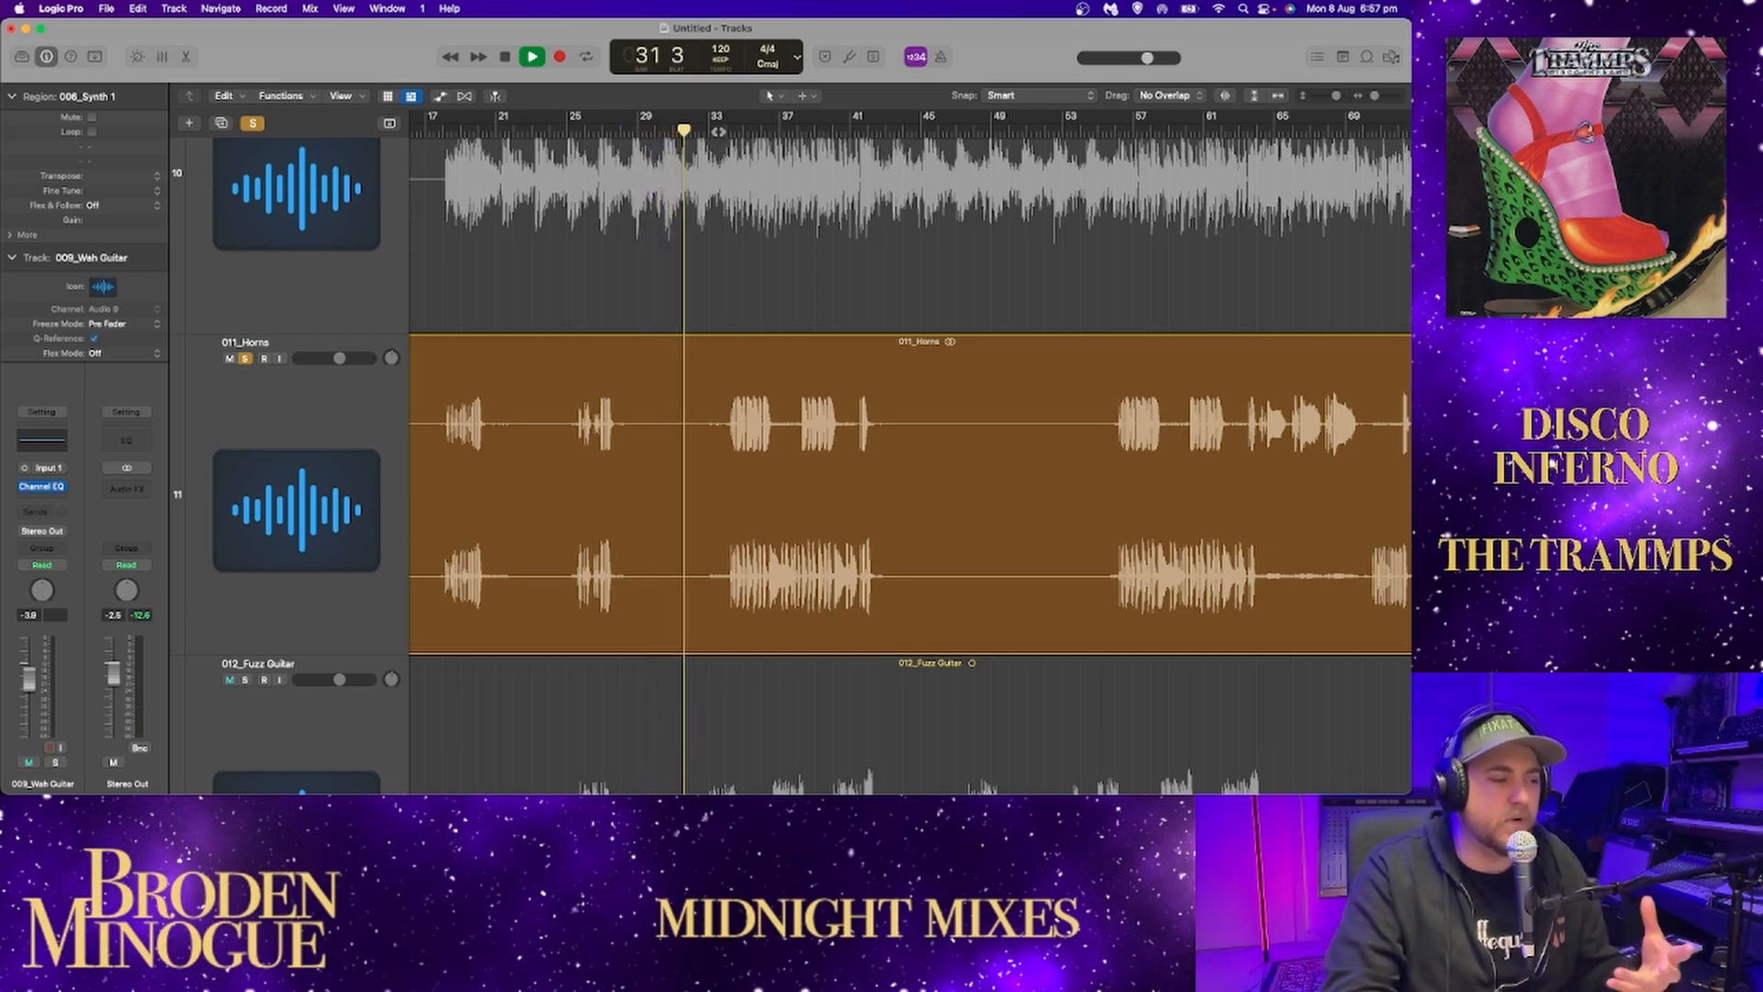
pyautogui.click(718, 132)
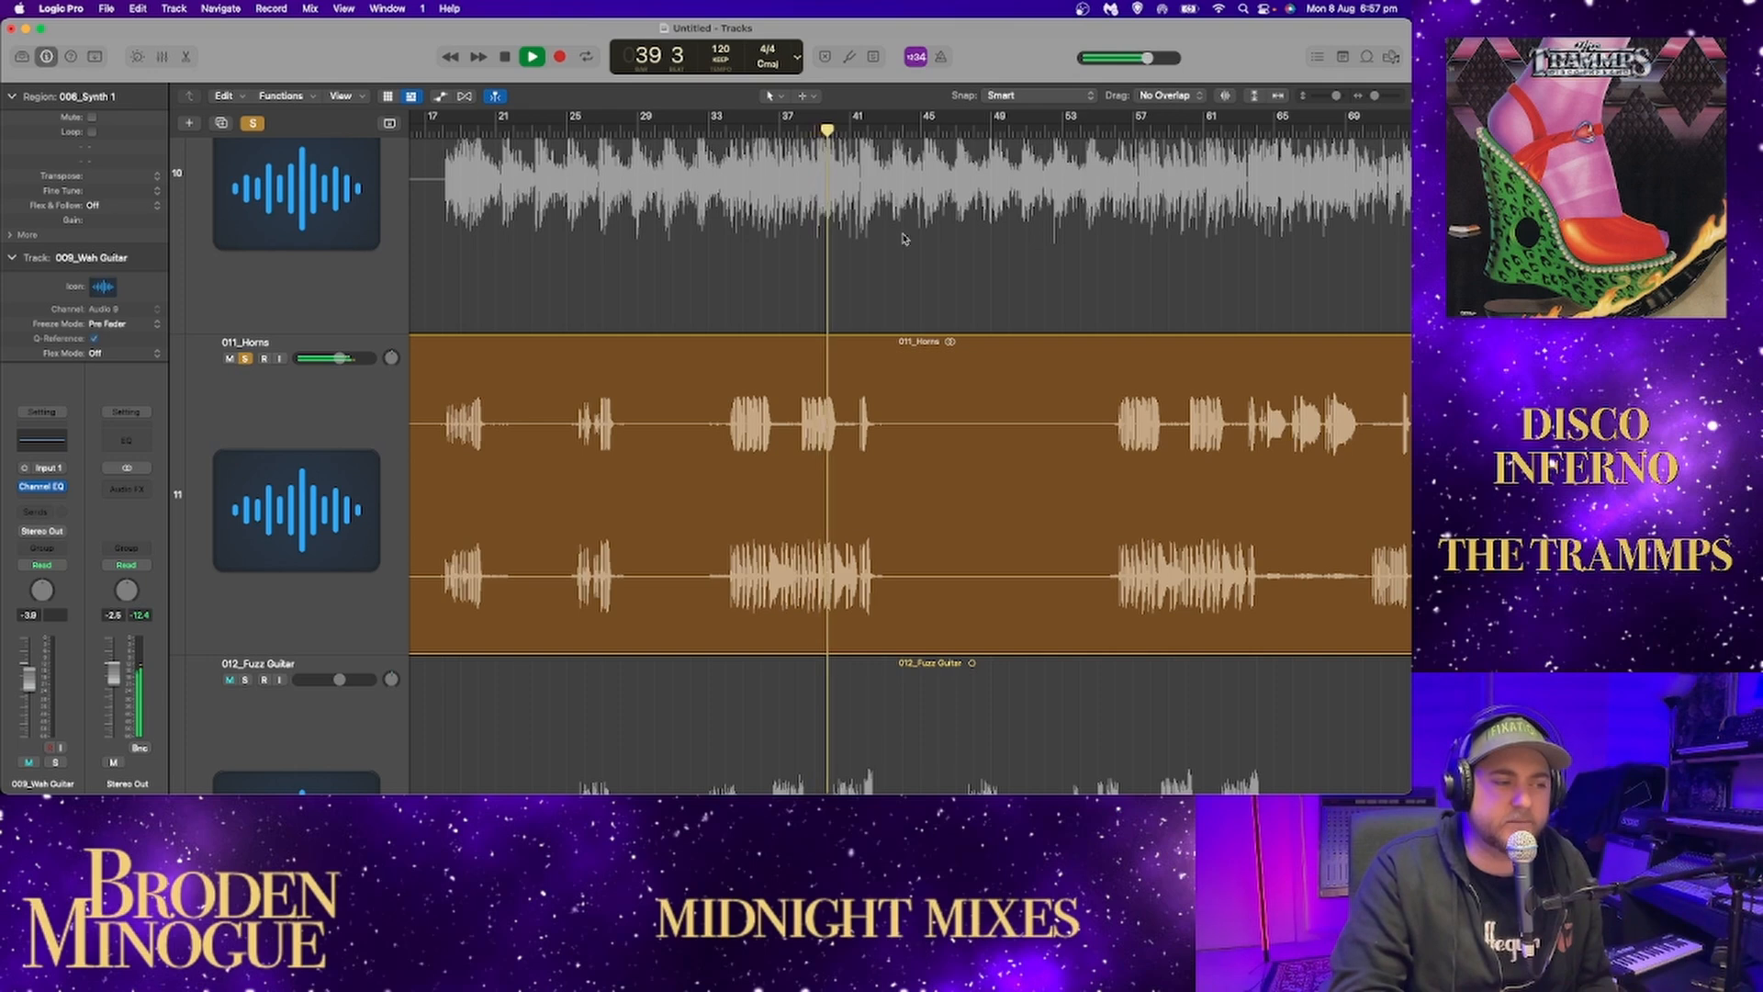
pyautogui.scroll(1, 551, 266)
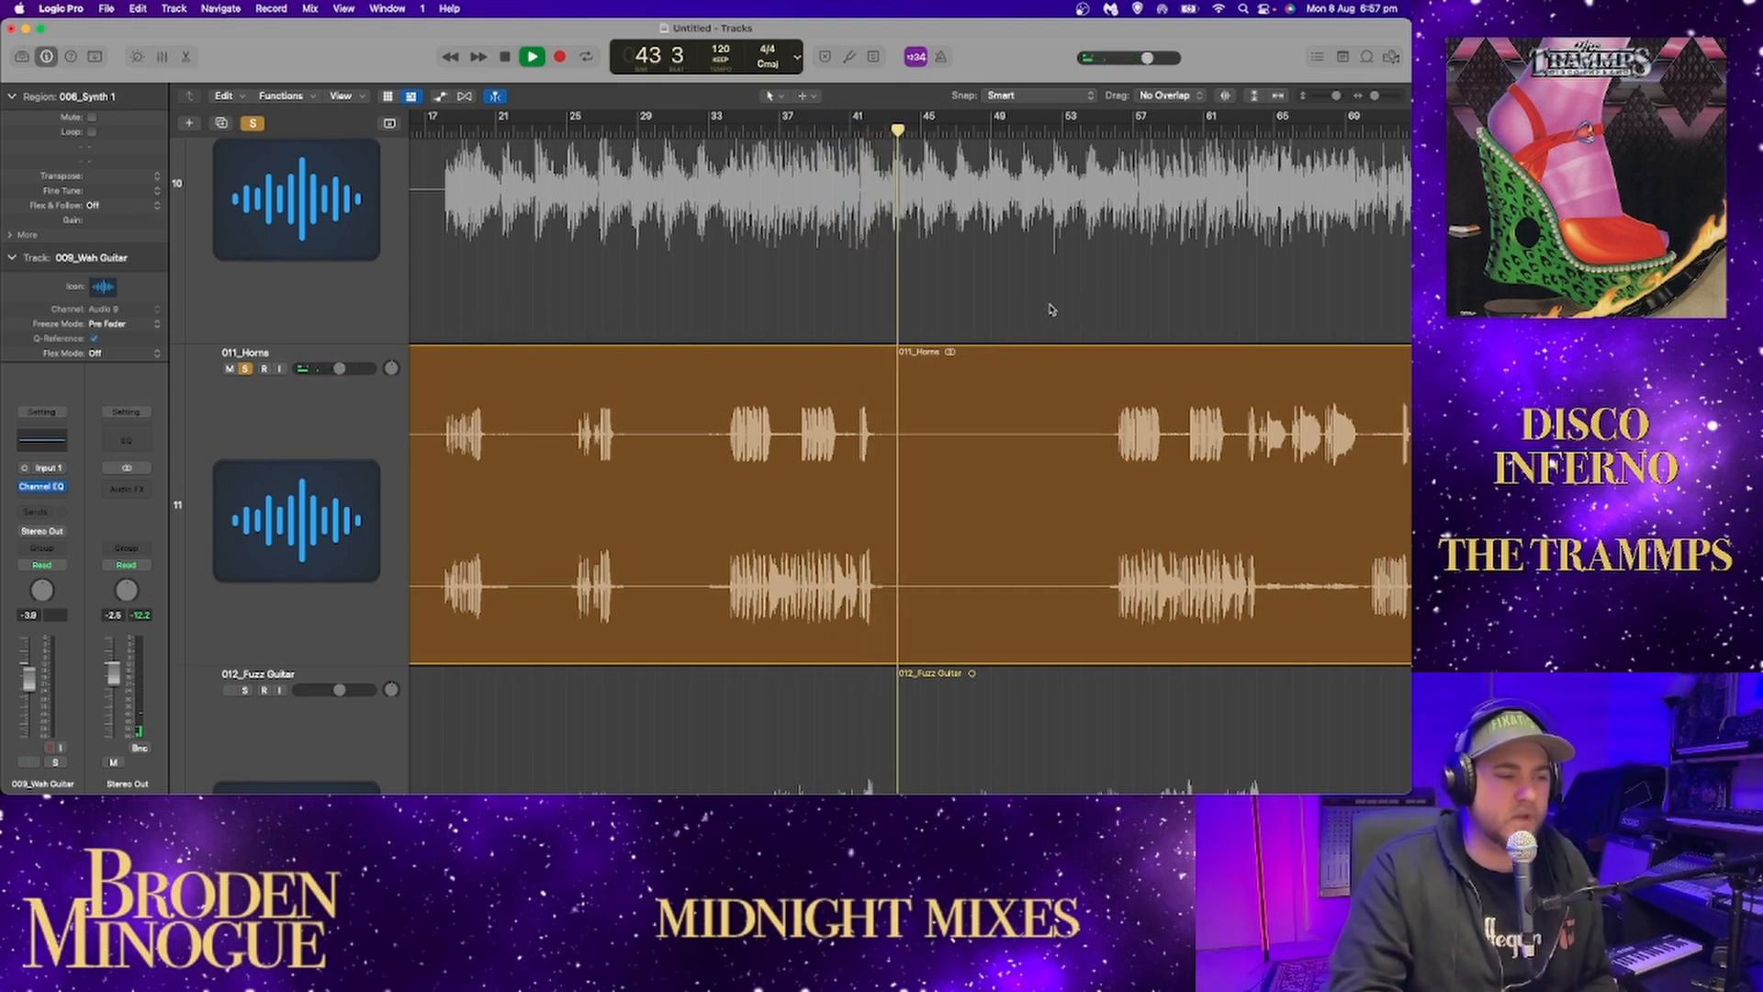
pyautogui.press('space')
pyautogui.click(1101, 130)
pyautogui.press('space')
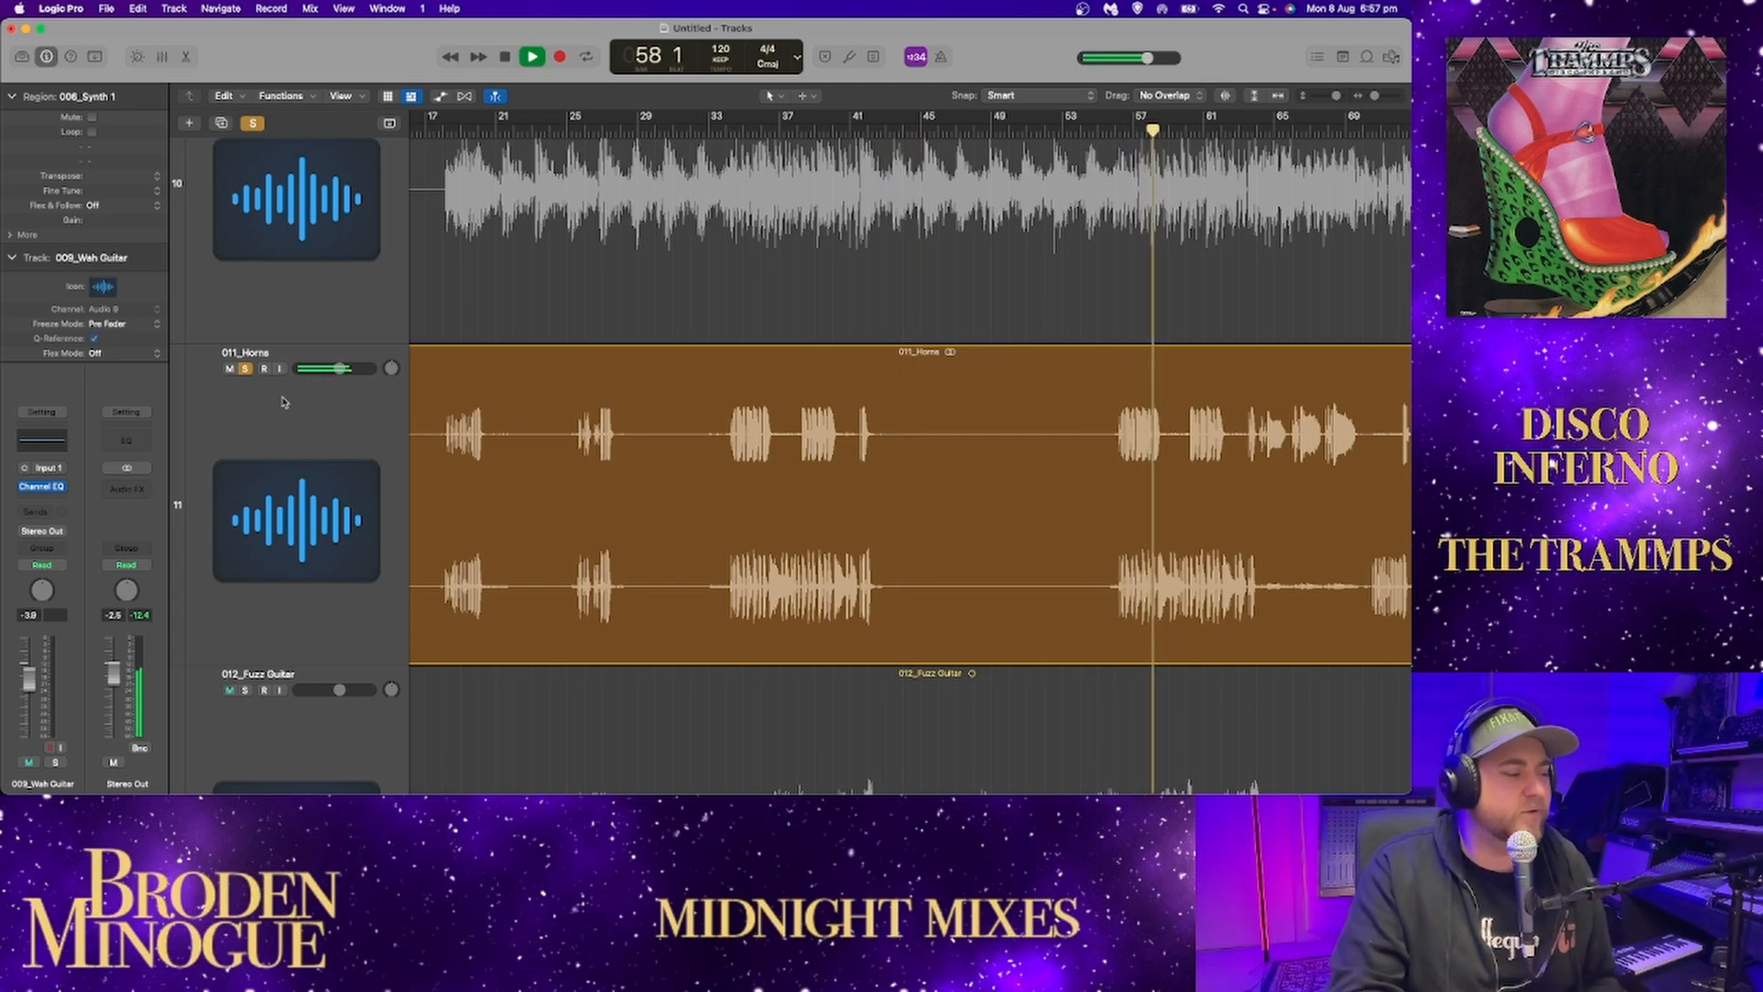
# Solo 012_Fuzz Guitar together with the horns for about a bar, and unsolo 011_Horns.
pyautogui.scroll(-3, 294, 404)
pyautogui.click(244, 517)
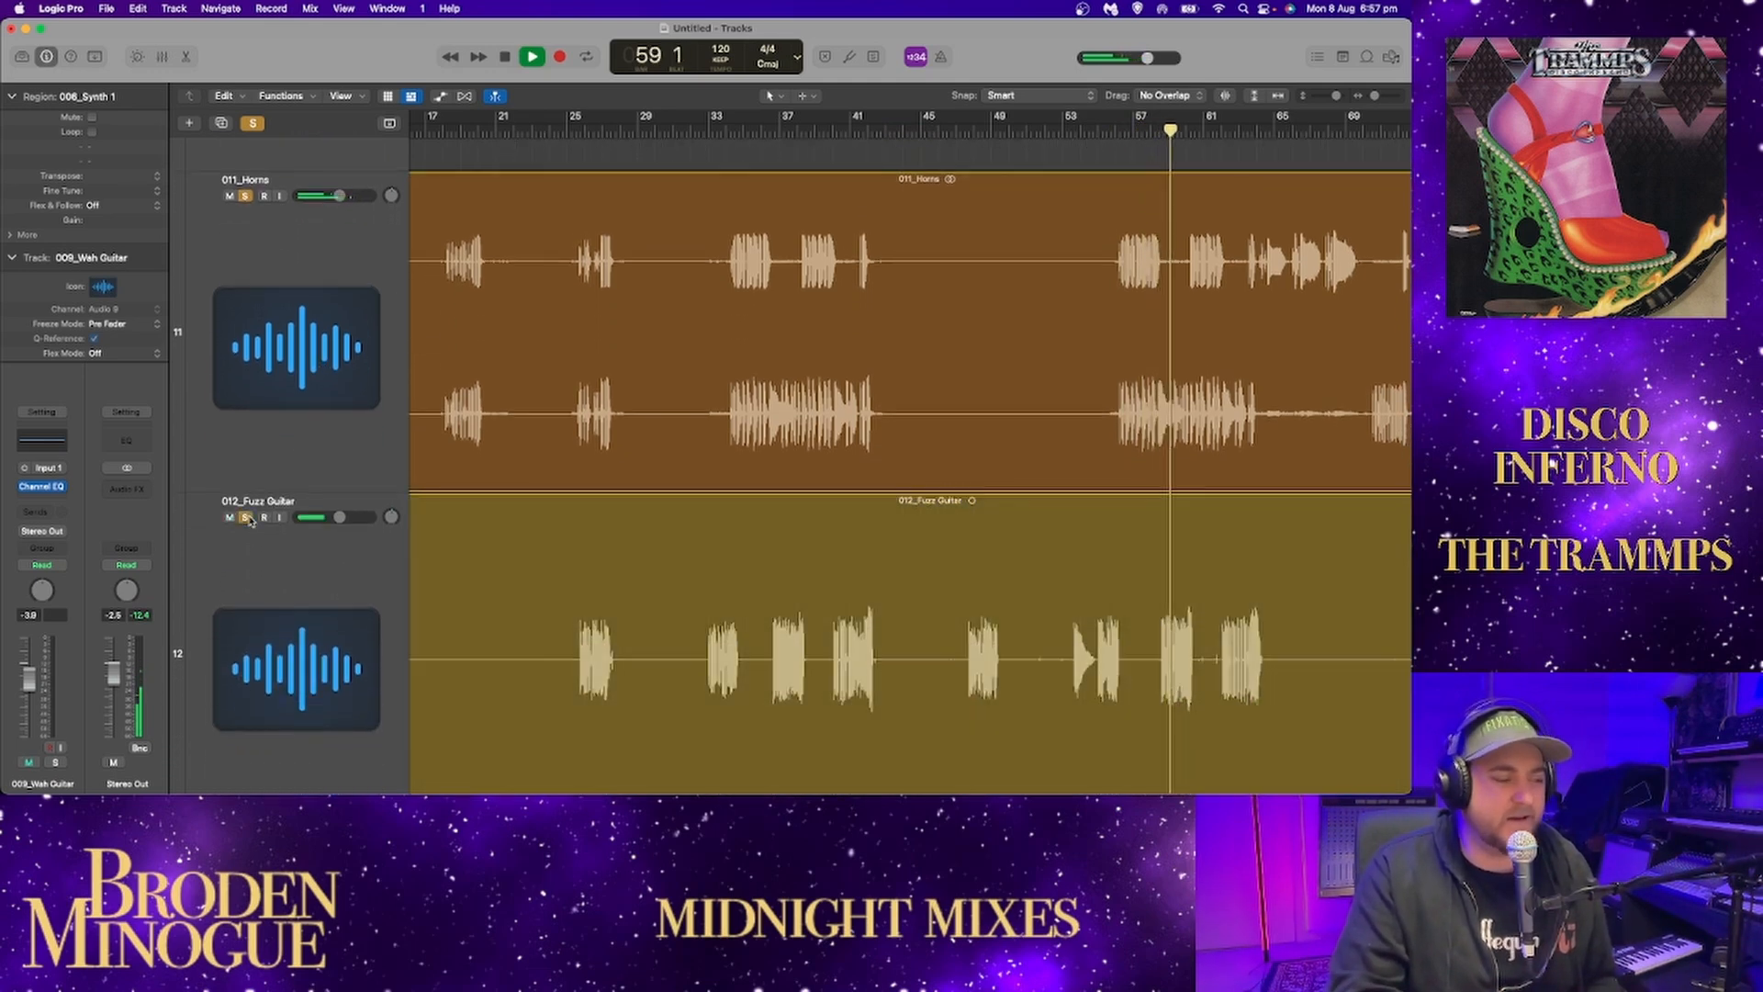
pyautogui.hscroll(-1, 246, 205)
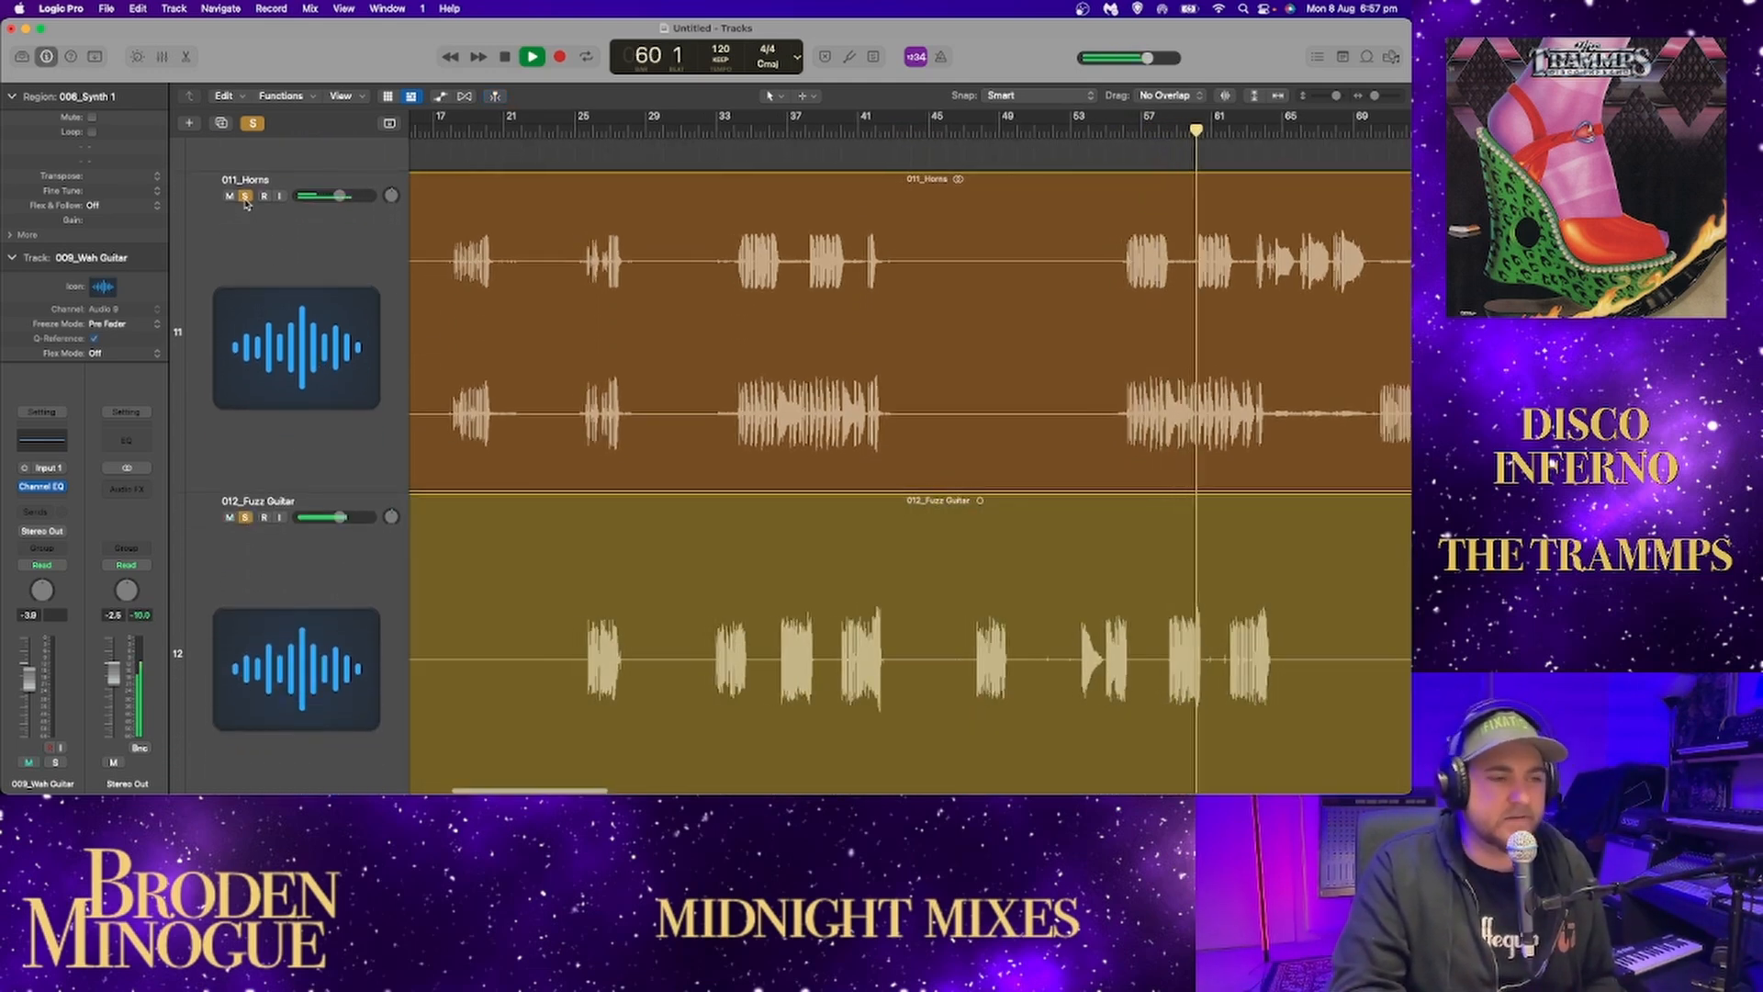
pyautogui.click(244, 195)
# Restart playback to hear 012_Fuzz Guitar alone, and skip ahead to its phrases at about bars 47 and 53.
pyautogui.press('space')
pyautogui.press('space')
pyautogui.scroll(-4, 724, 338)
pyautogui.scroll(-2, 724, 338)
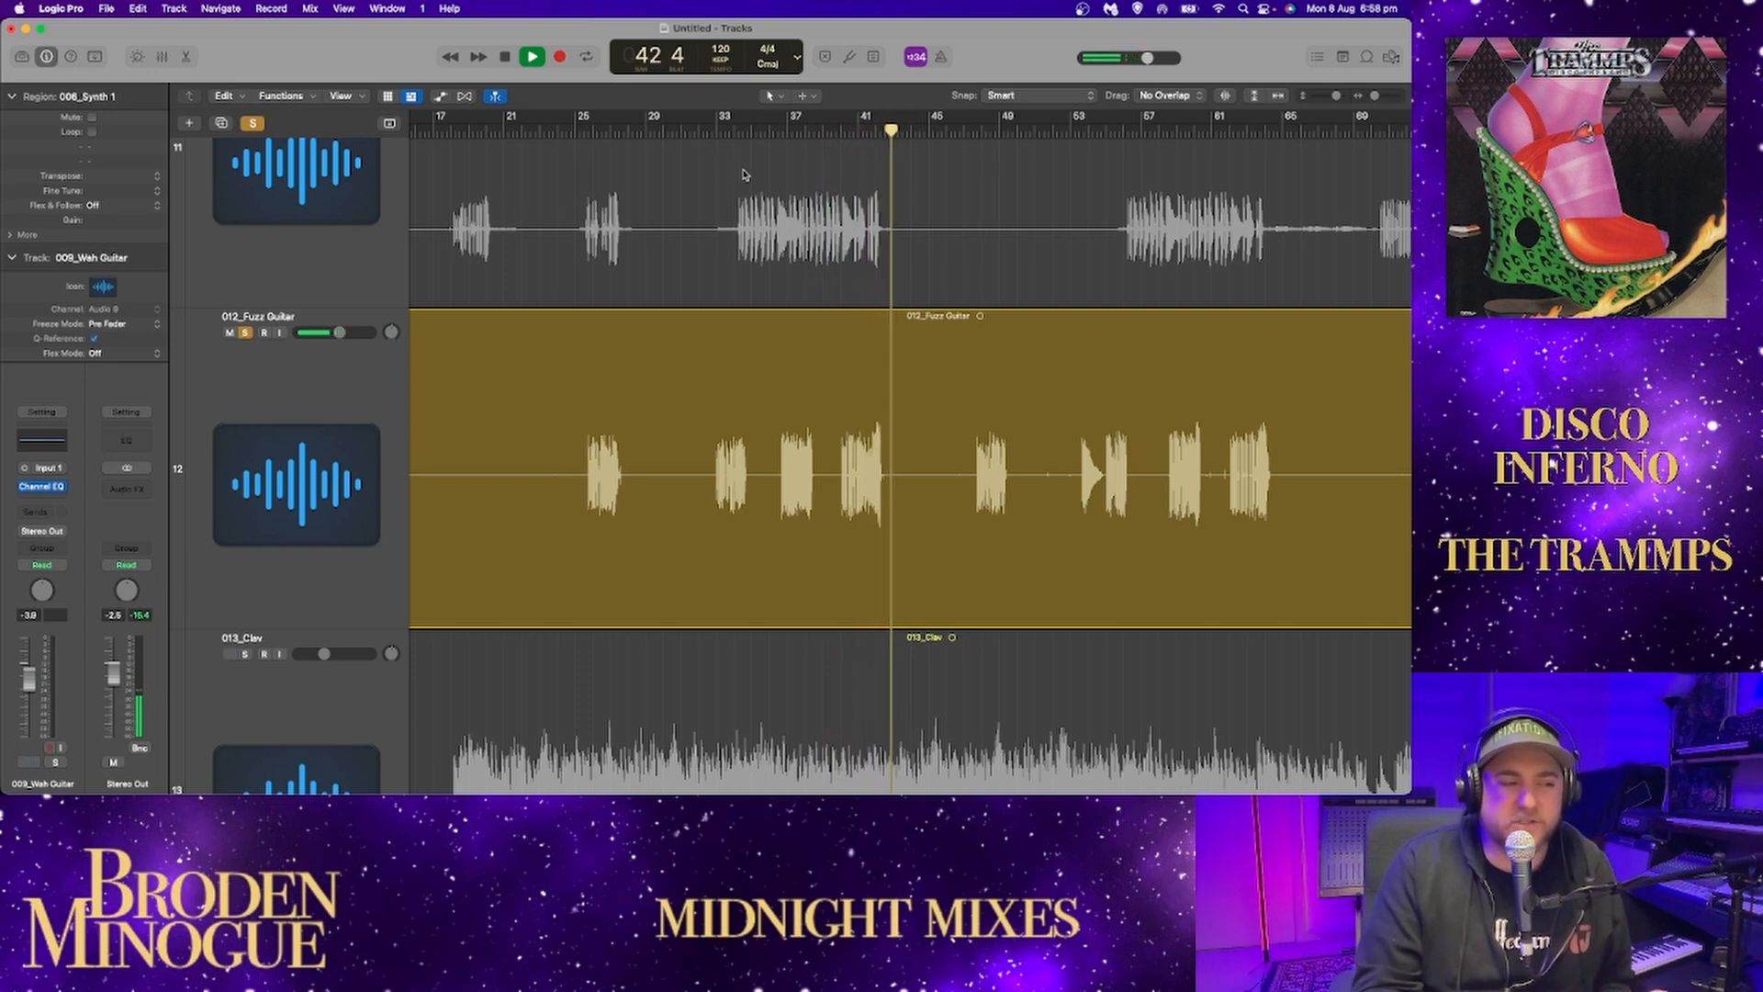
pyautogui.click(972, 135)
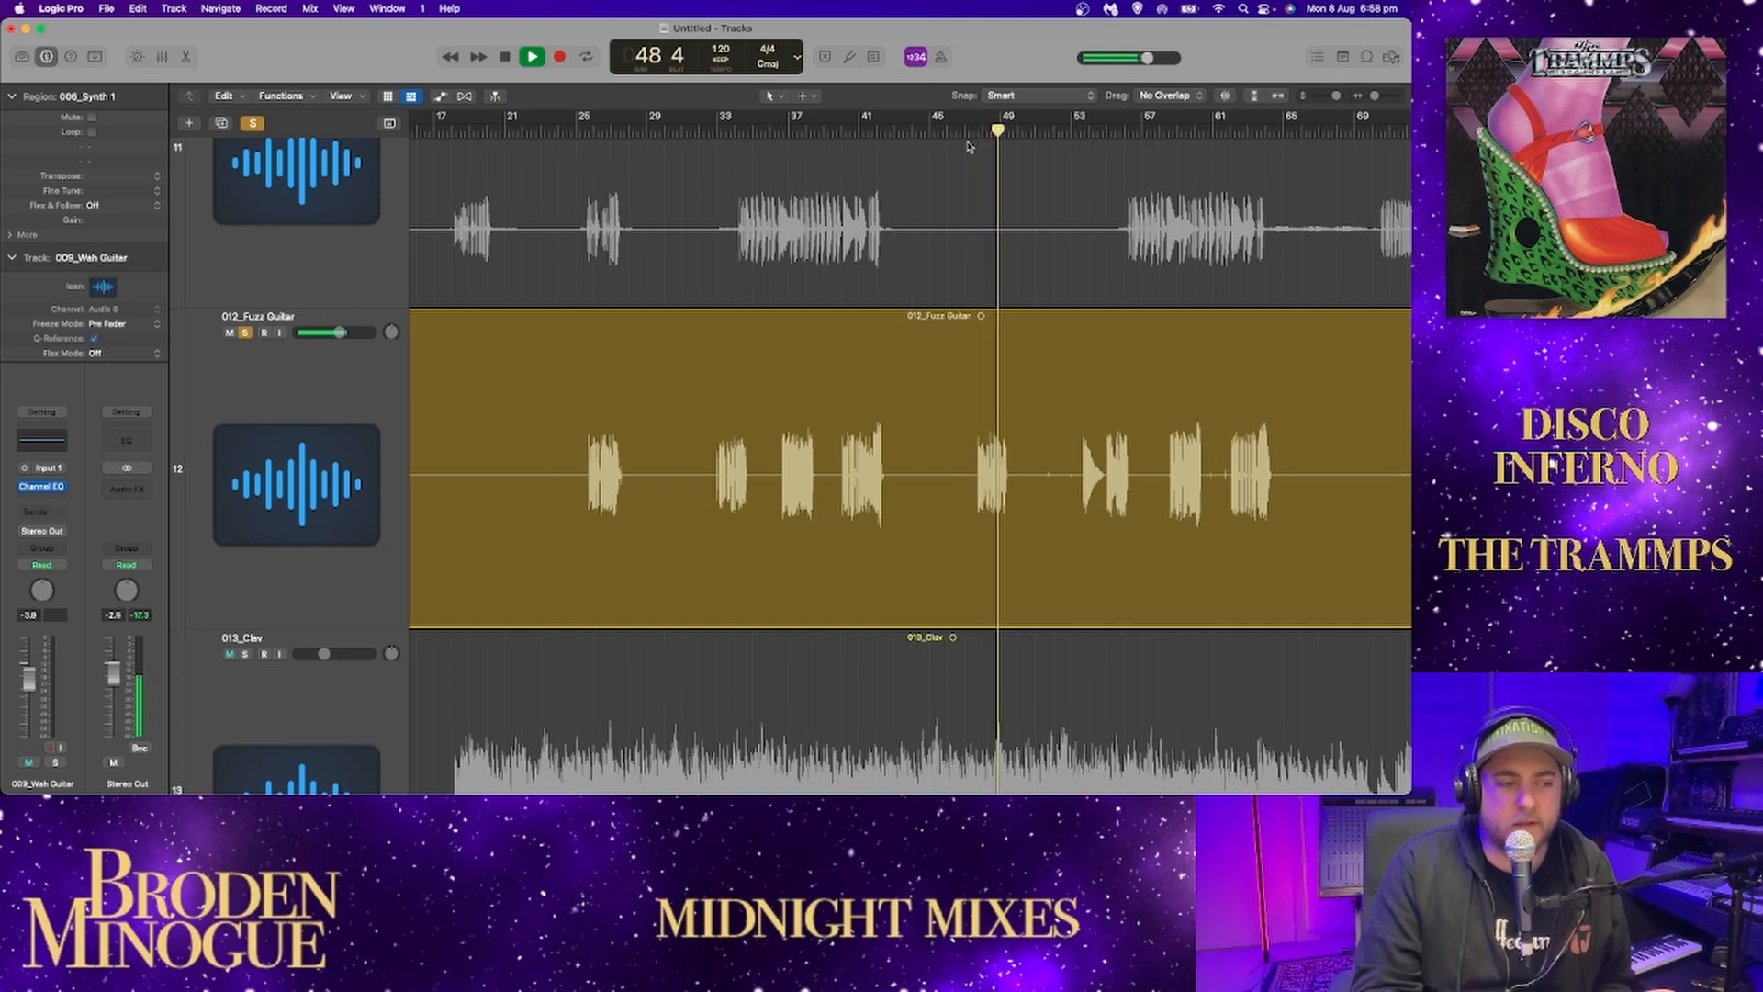
pyautogui.click(1078, 133)
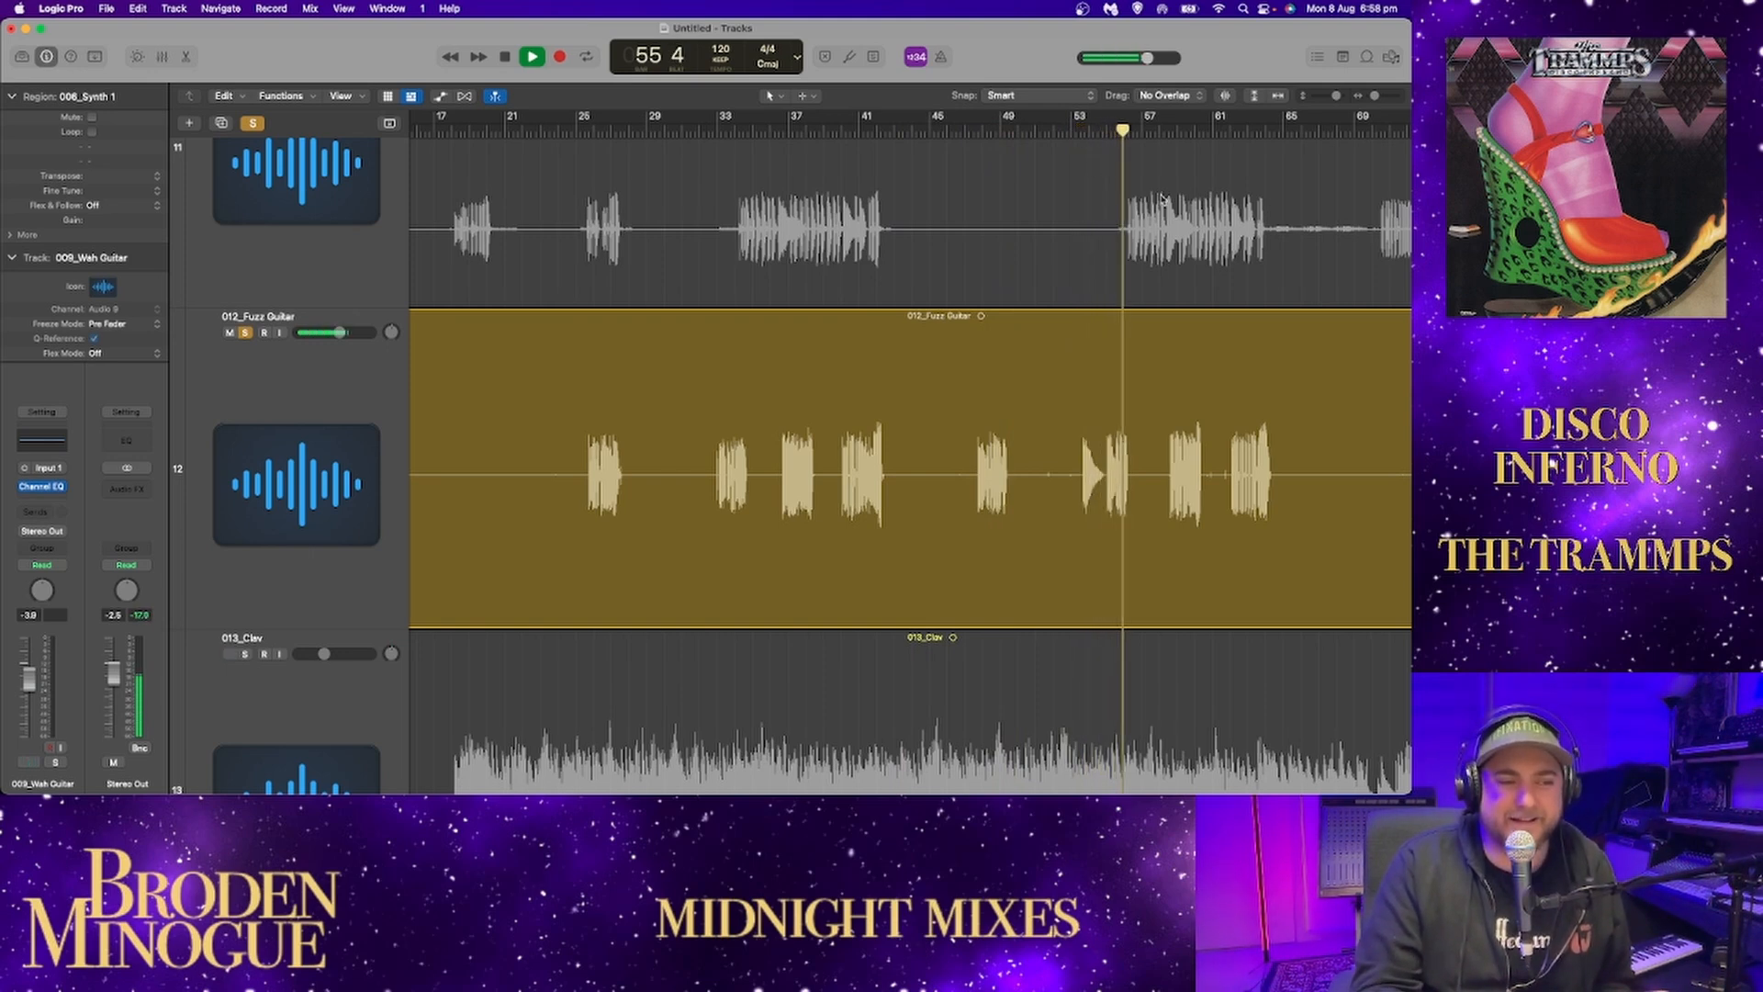
# Open the Channel EQ on 012_Fuzz Guitar, check its spectrum during playback, and close the EQ.
pyautogui.click(314, 434)
pyautogui.click(64, 442)
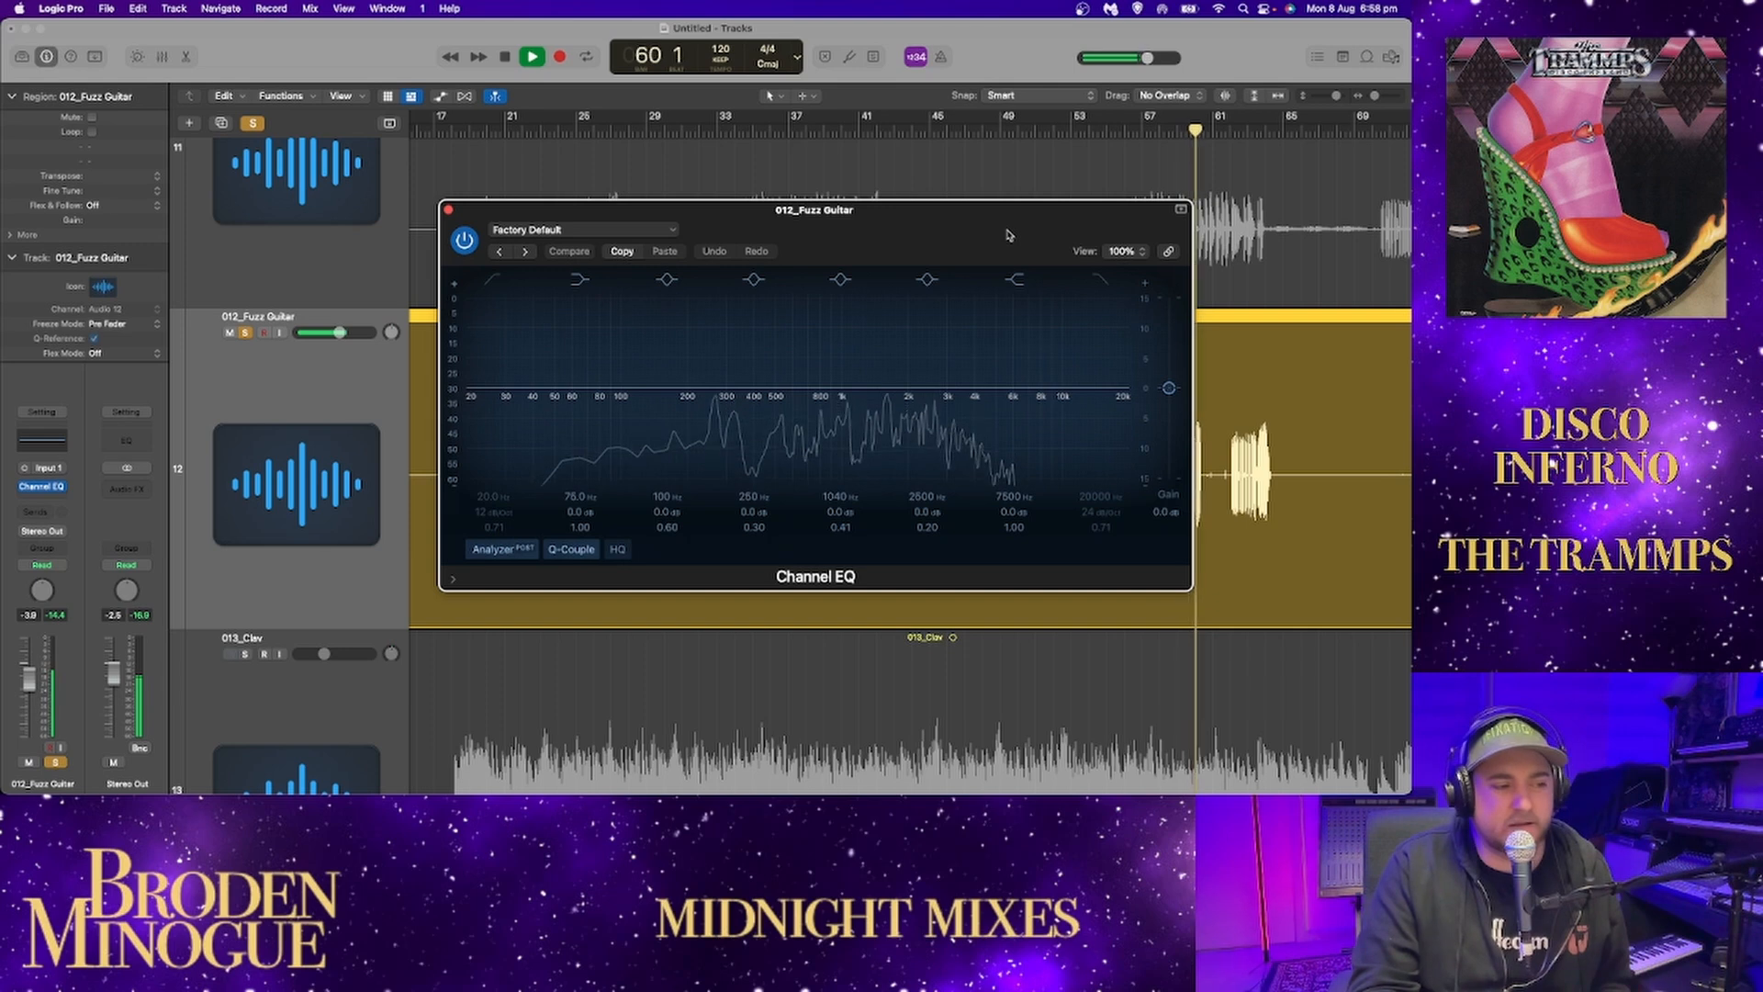
pyautogui.moveTo(1004, 237); pyautogui.dragTo(888, 218)
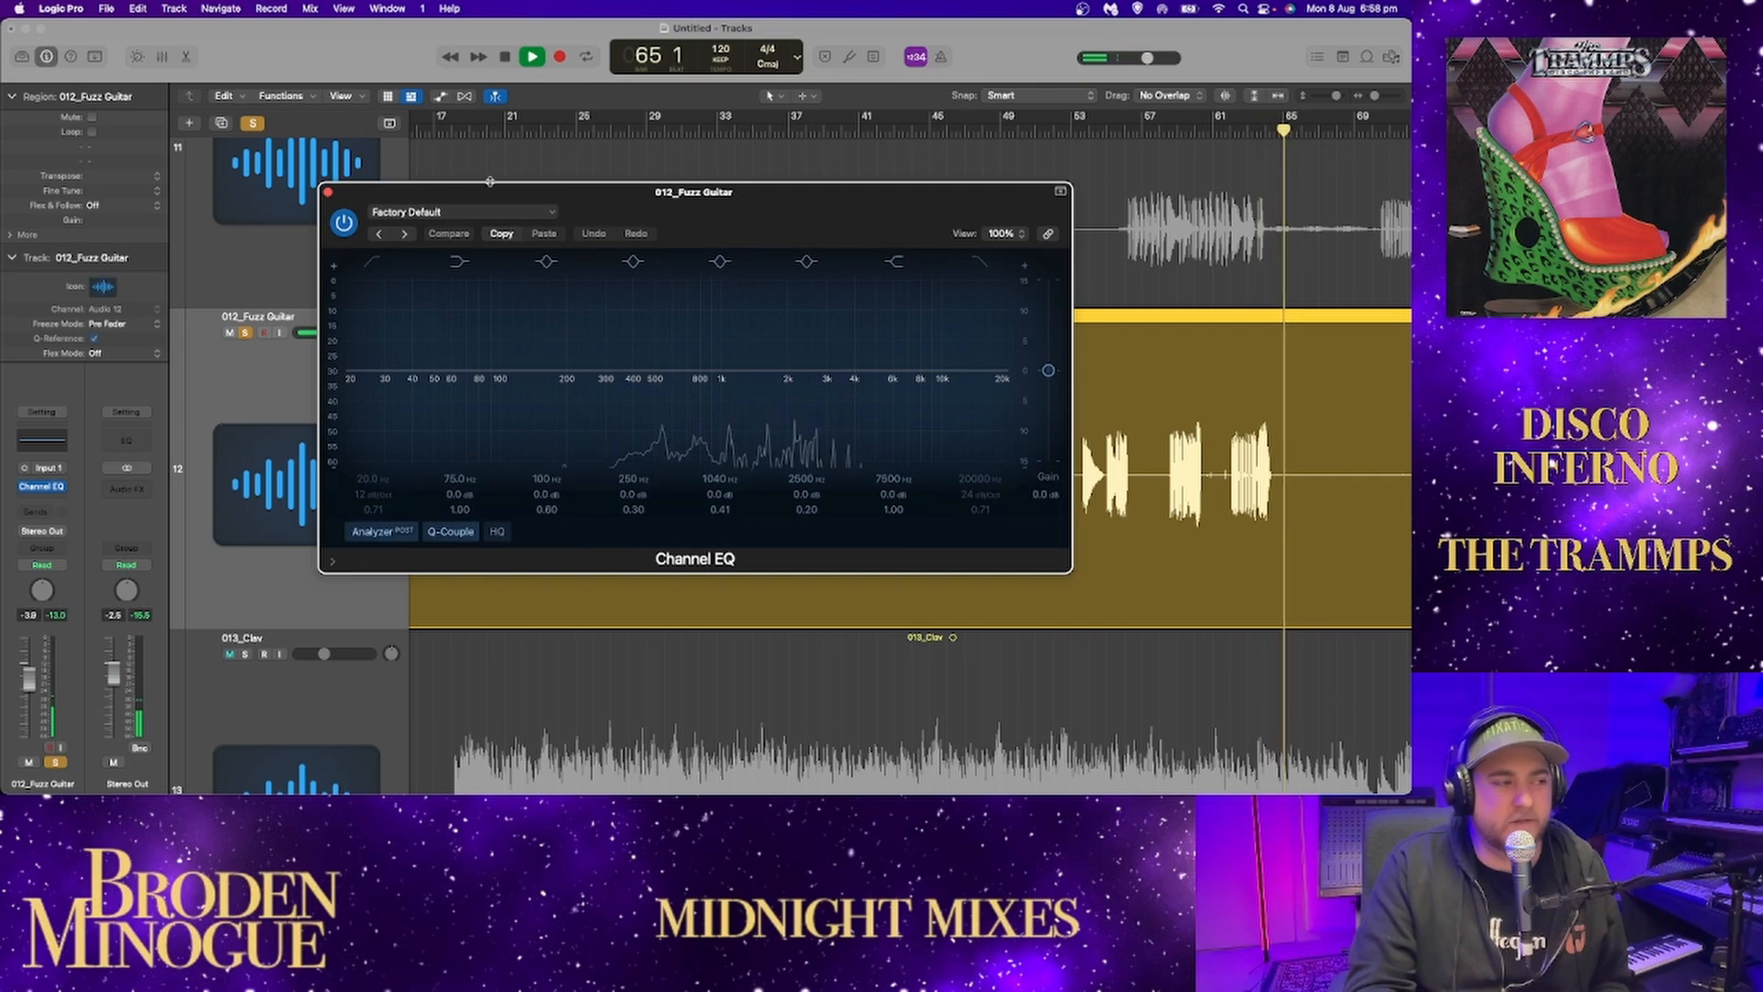
pyautogui.click(328, 193)
# Fit the whole song horizontally in view and play the soloed fuzz guitar's dense section from about bar 139.
pyautogui.click(1277, 95)
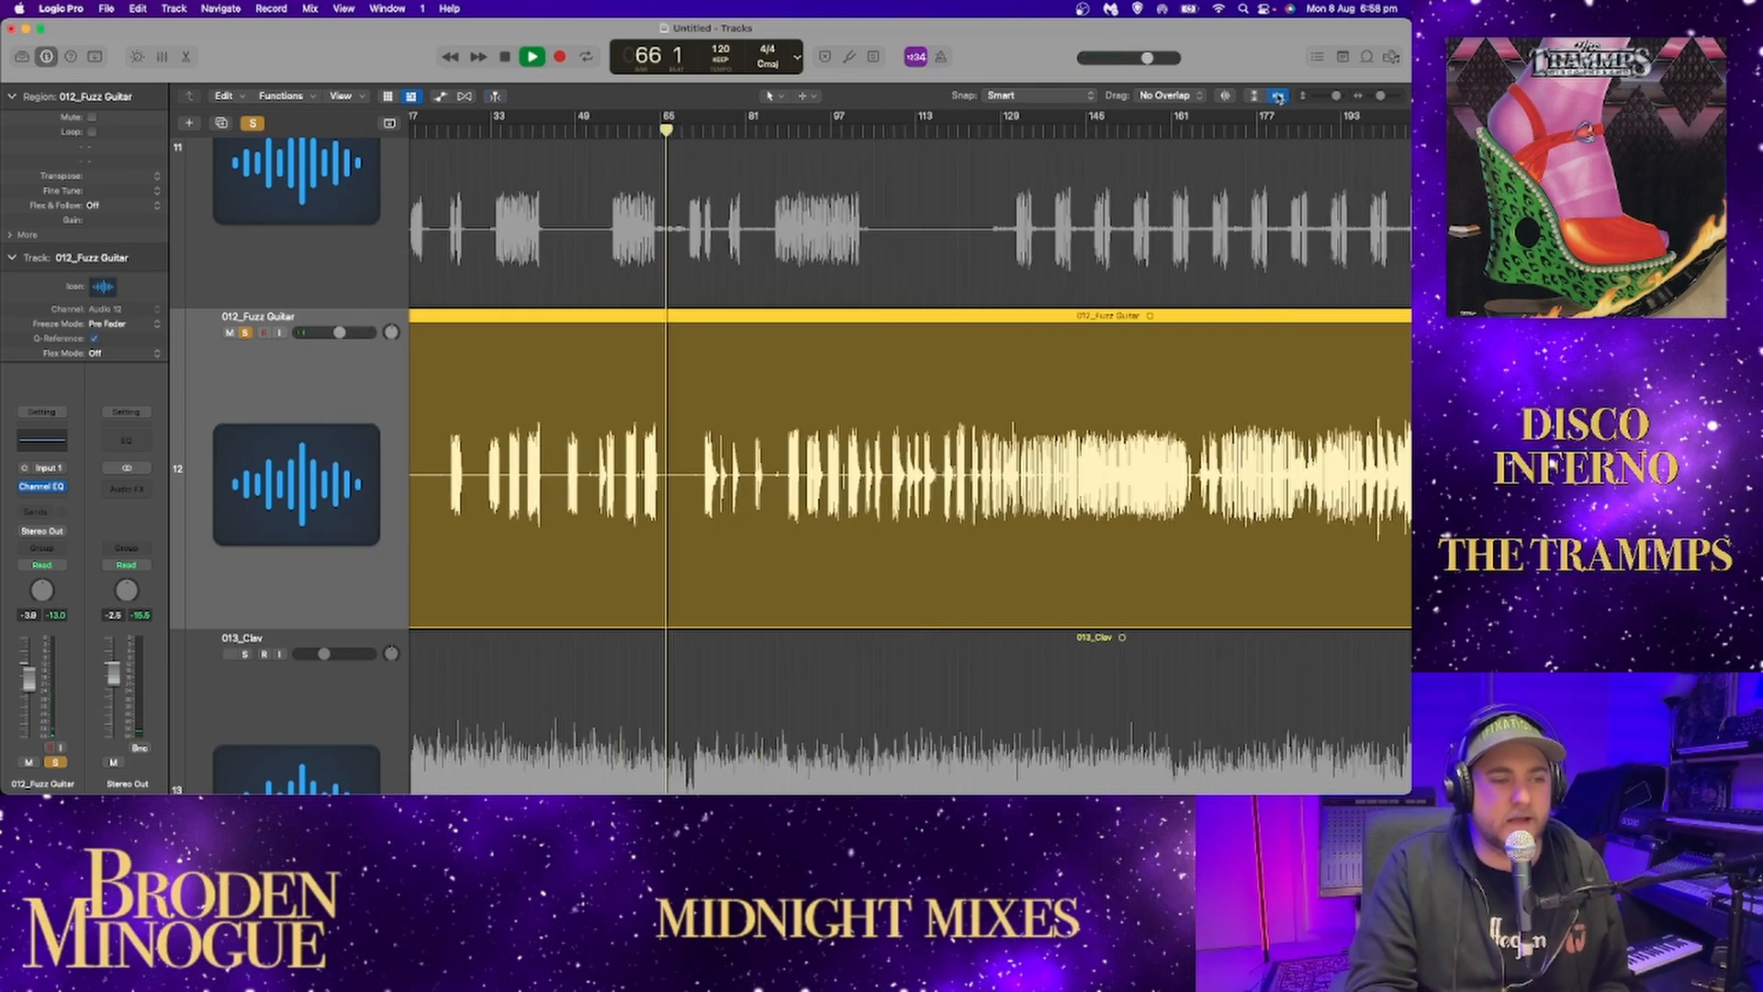
pyautogui.moveTo(674, 132); pyautogui.dragTo(668, 135)
pyautogui.click(798, 133)
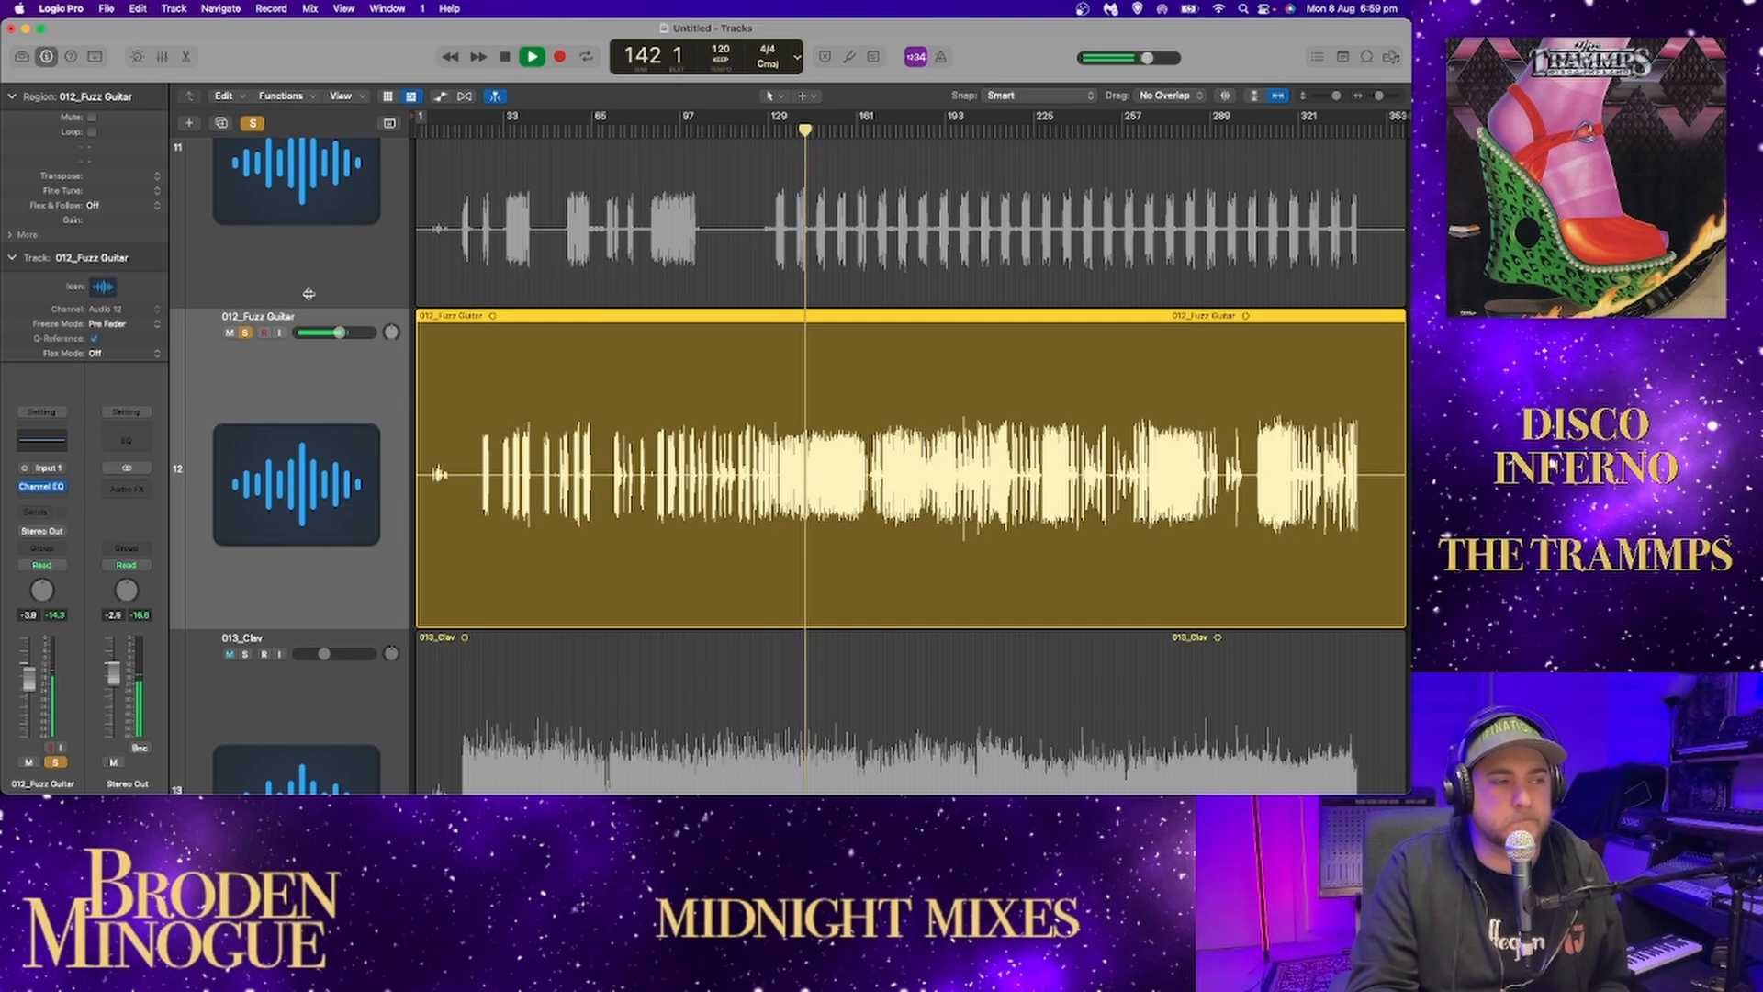
# Add 011_Horns and 010_Keys to the soloed fuzz guitar during playback.
pyautogui.scroll(2, 253, 238)
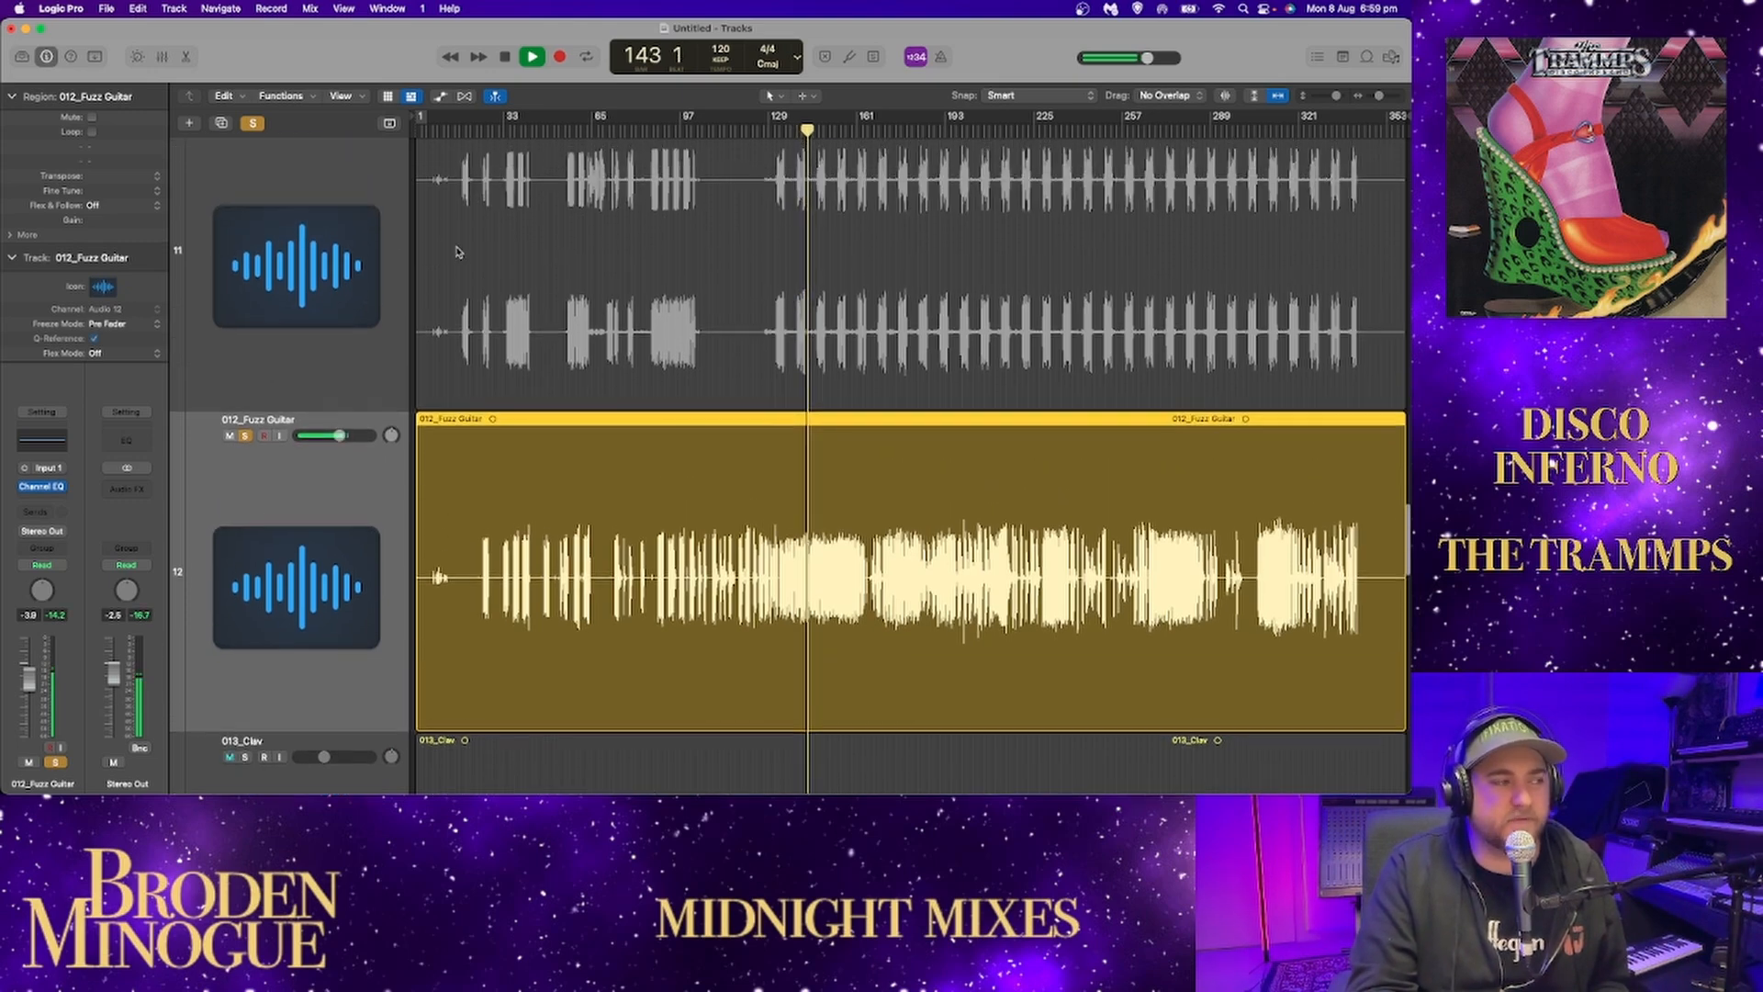
pyautogui.scroll(1, 236, 248)
pyautogui.click(243, 175)
pyautogui.scroll(5, 372, 265)
pyautogui.click(243, 228)
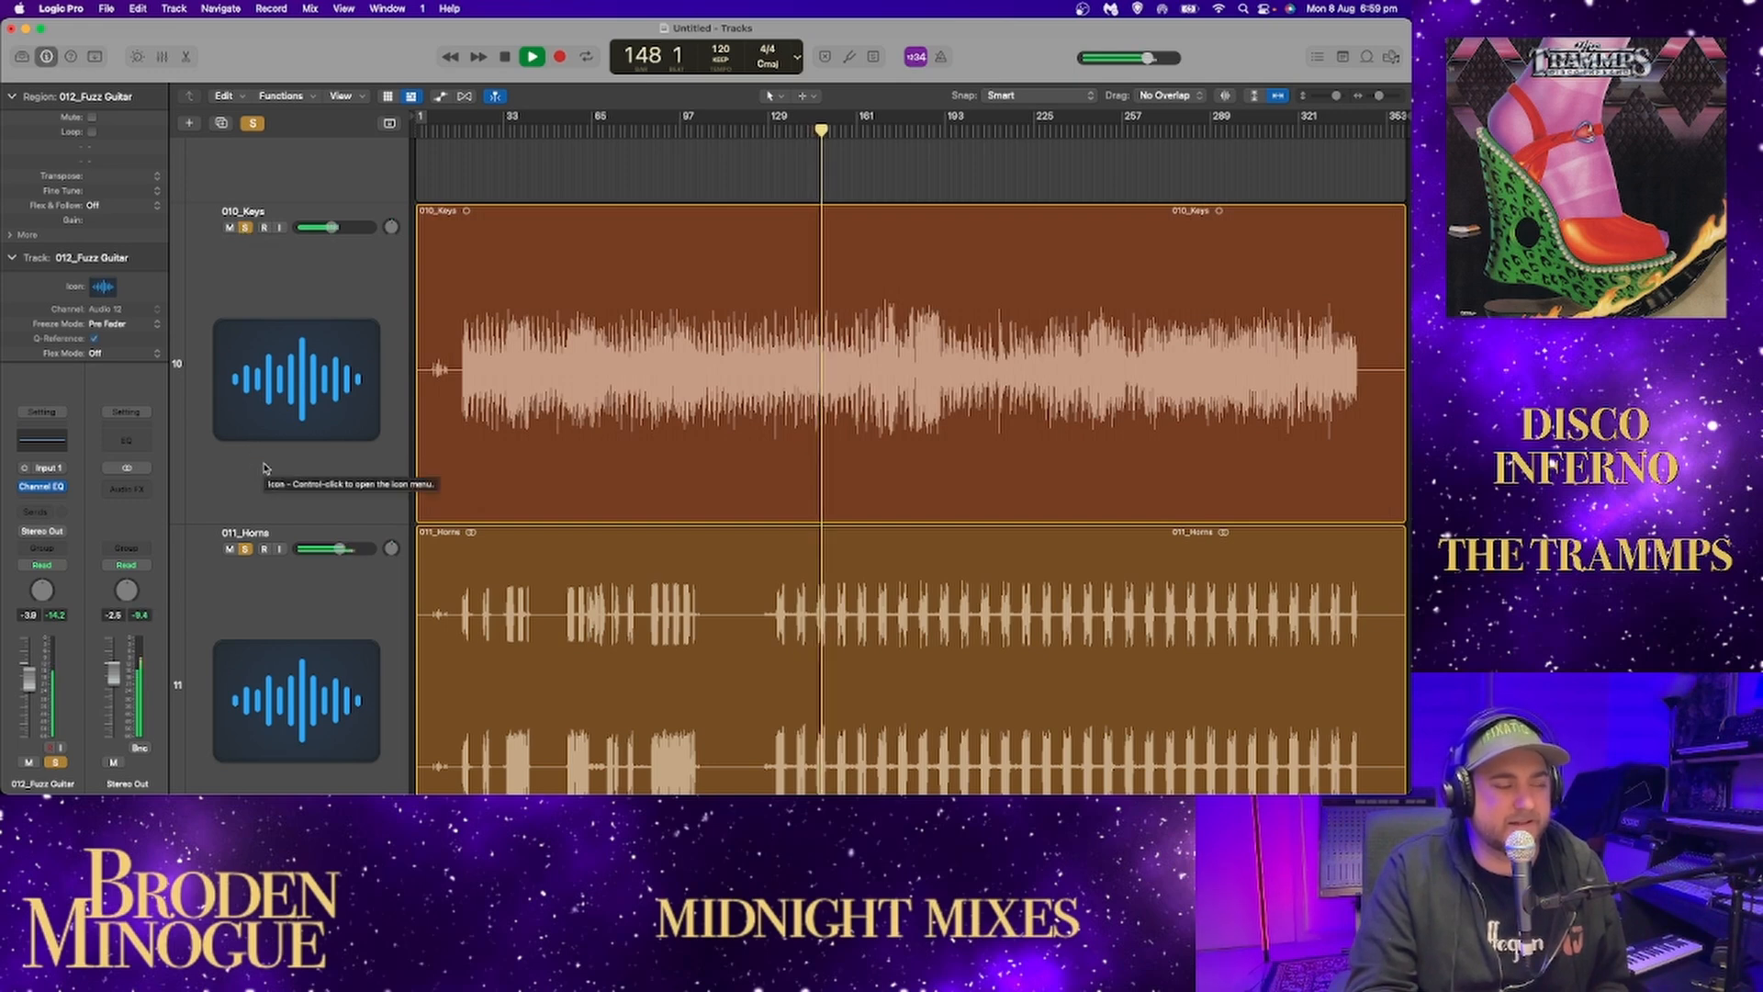
# Add 008_Synth 2 and 007_Synth 2 to the soloed tracks during playback.
pyautogui.scroll(5, 251, 521)
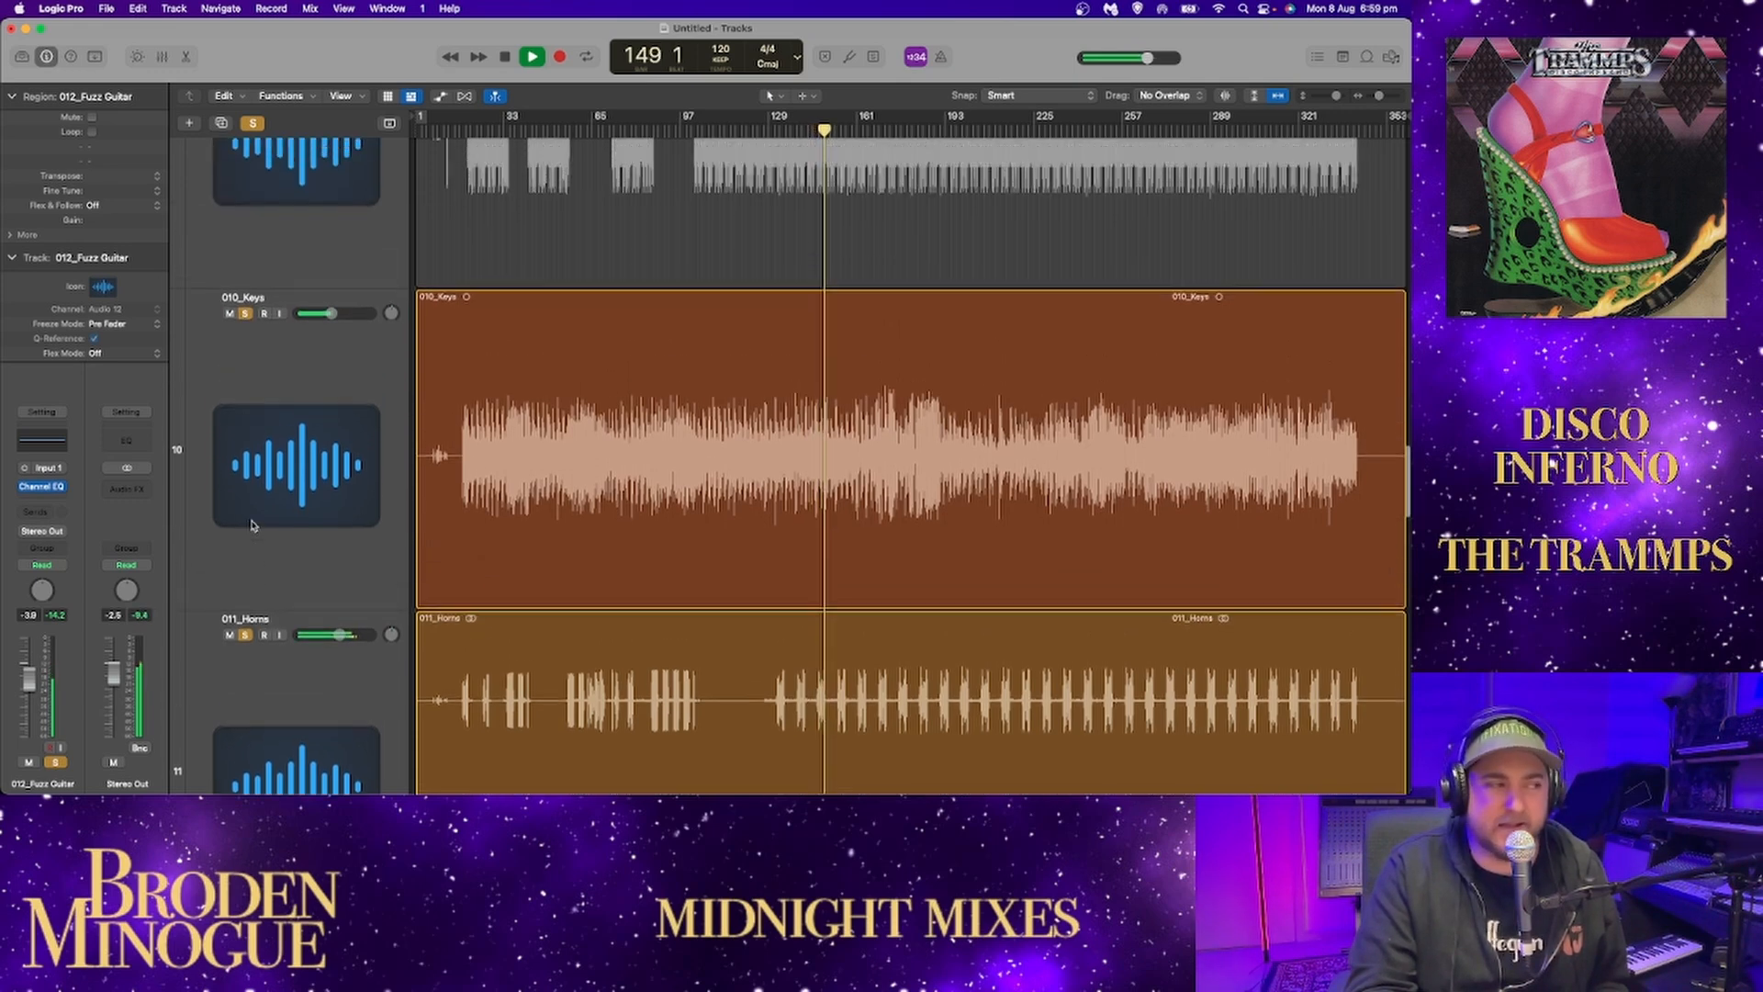
pyautogui.scroll(1, 254, 484)
pyautogui.click(246, 379)
pyautogui.scroll(3, 256, 354)
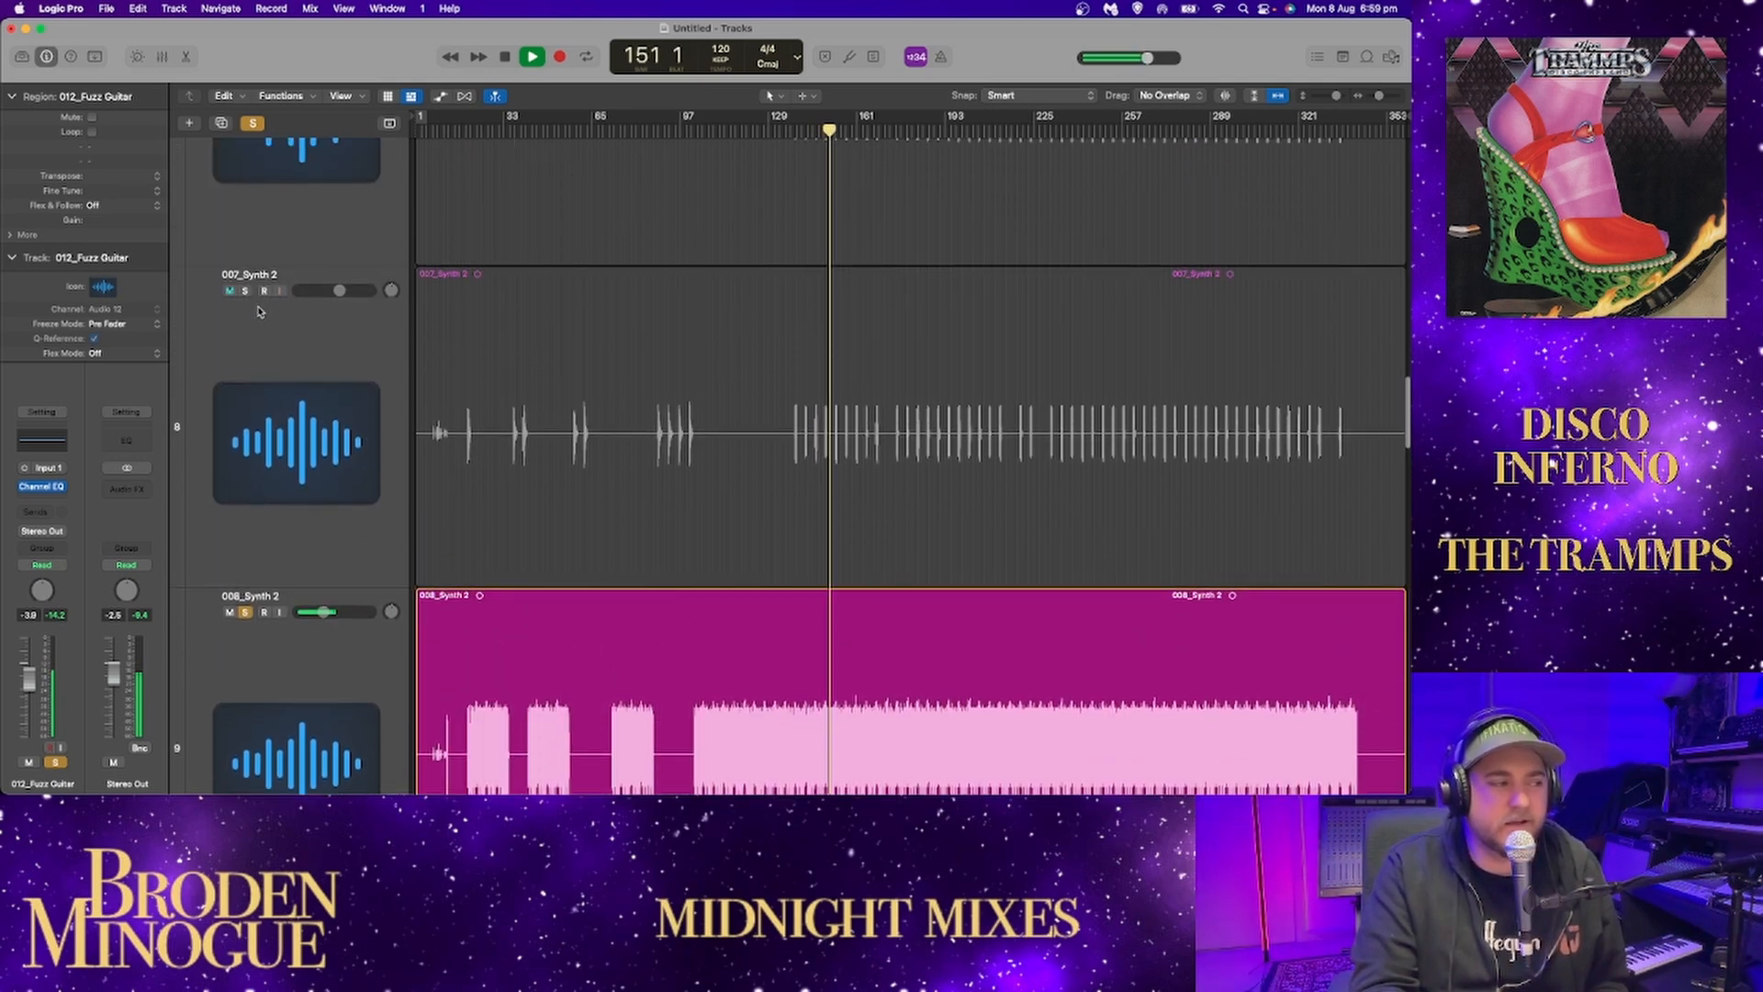
pyautogui.click(246, 291)
# Add 006_Synth 1 and 009_Wah Guitar to the soloed tracks during playback.
pyautogui.scroll(7, 250, 350)
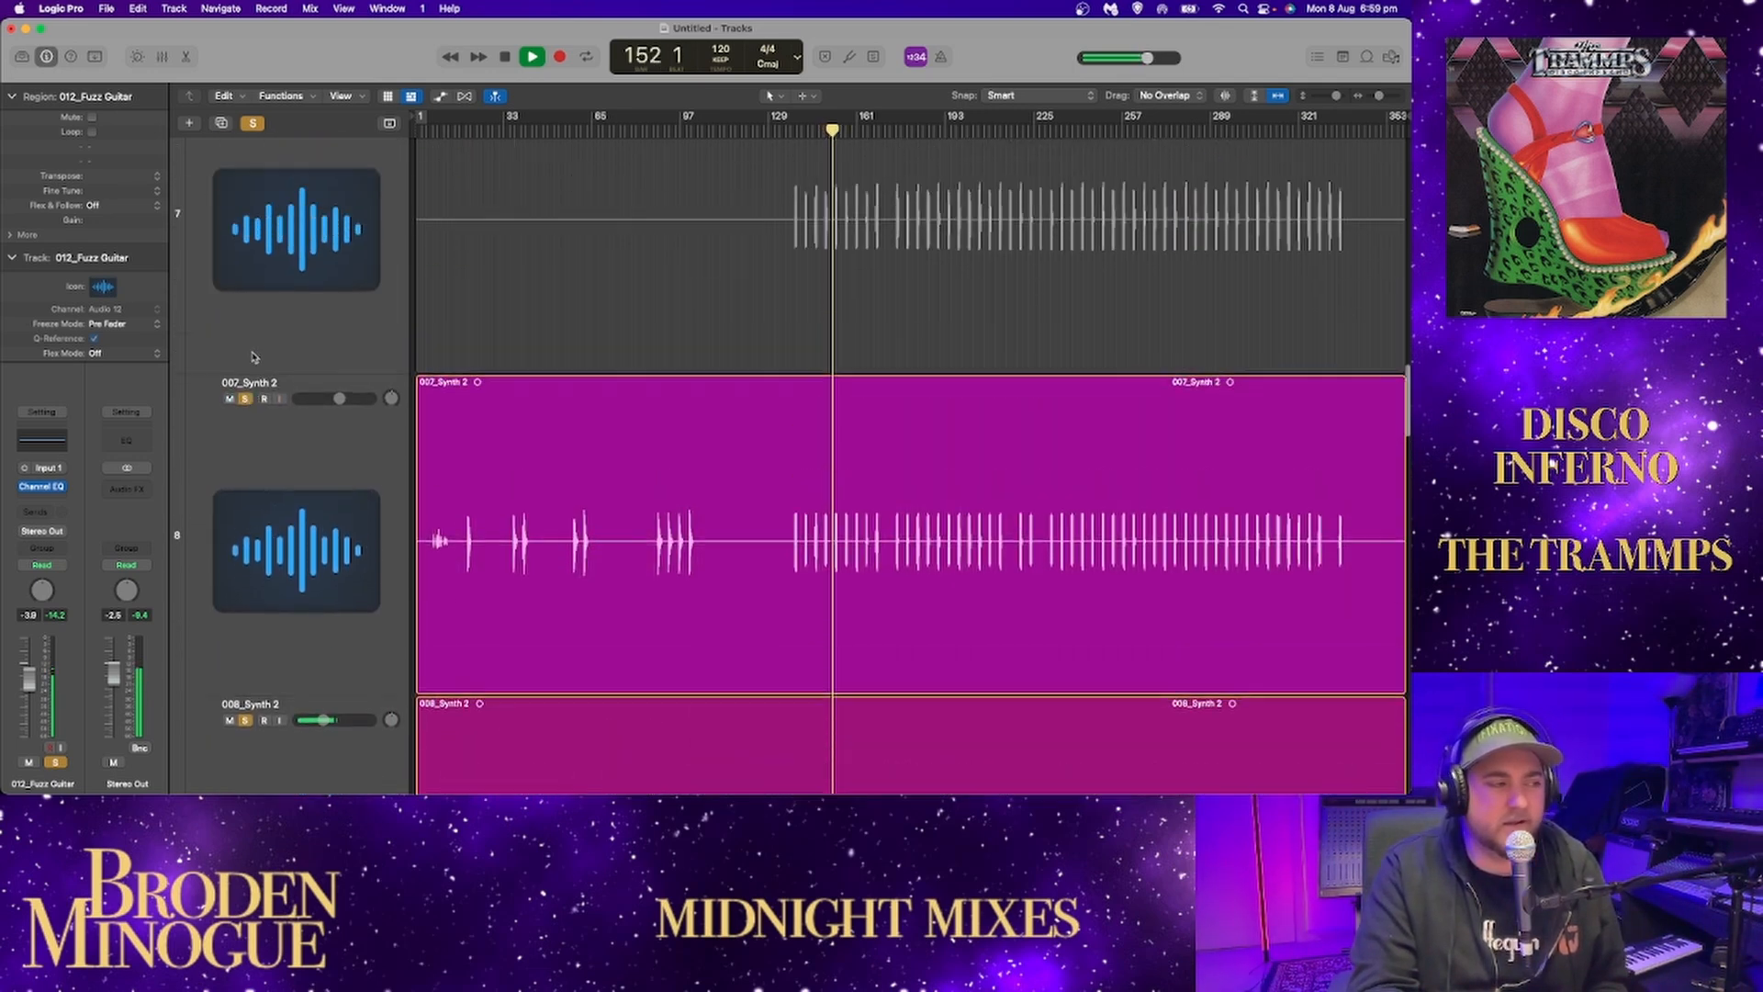
pyautogui.scroll(1, 251, 350)
pyautogui.click(246, 533)
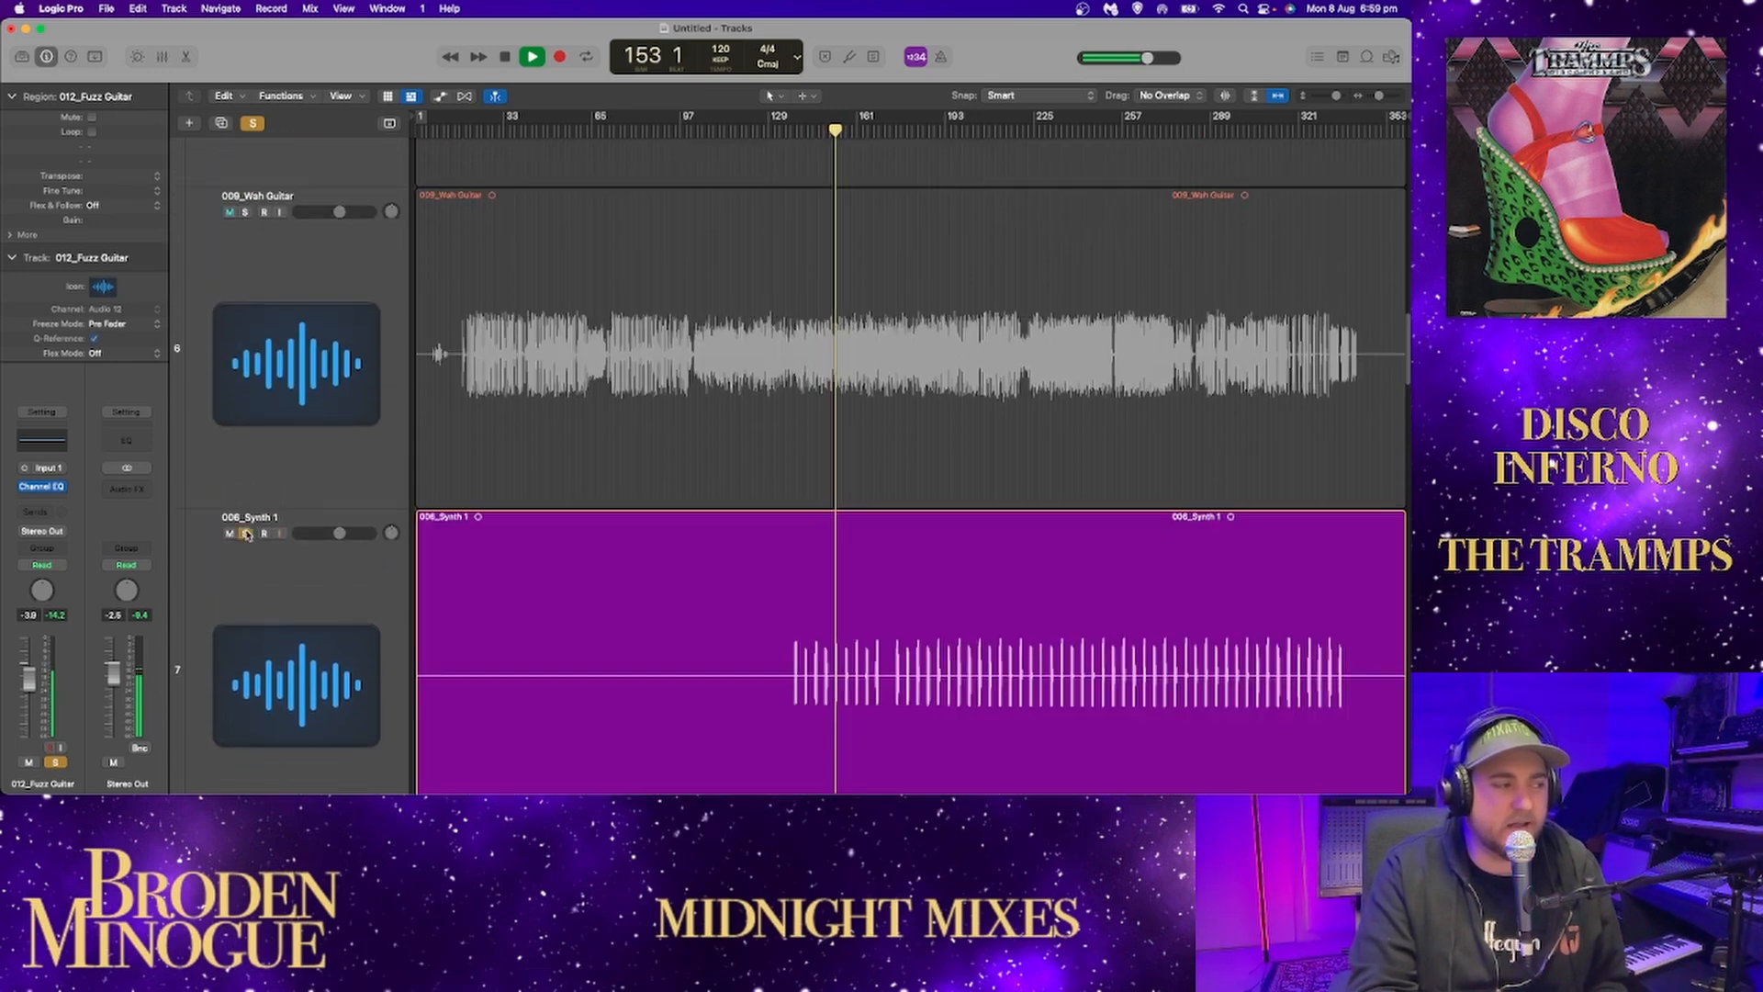
pyautogui.click(245, 212)
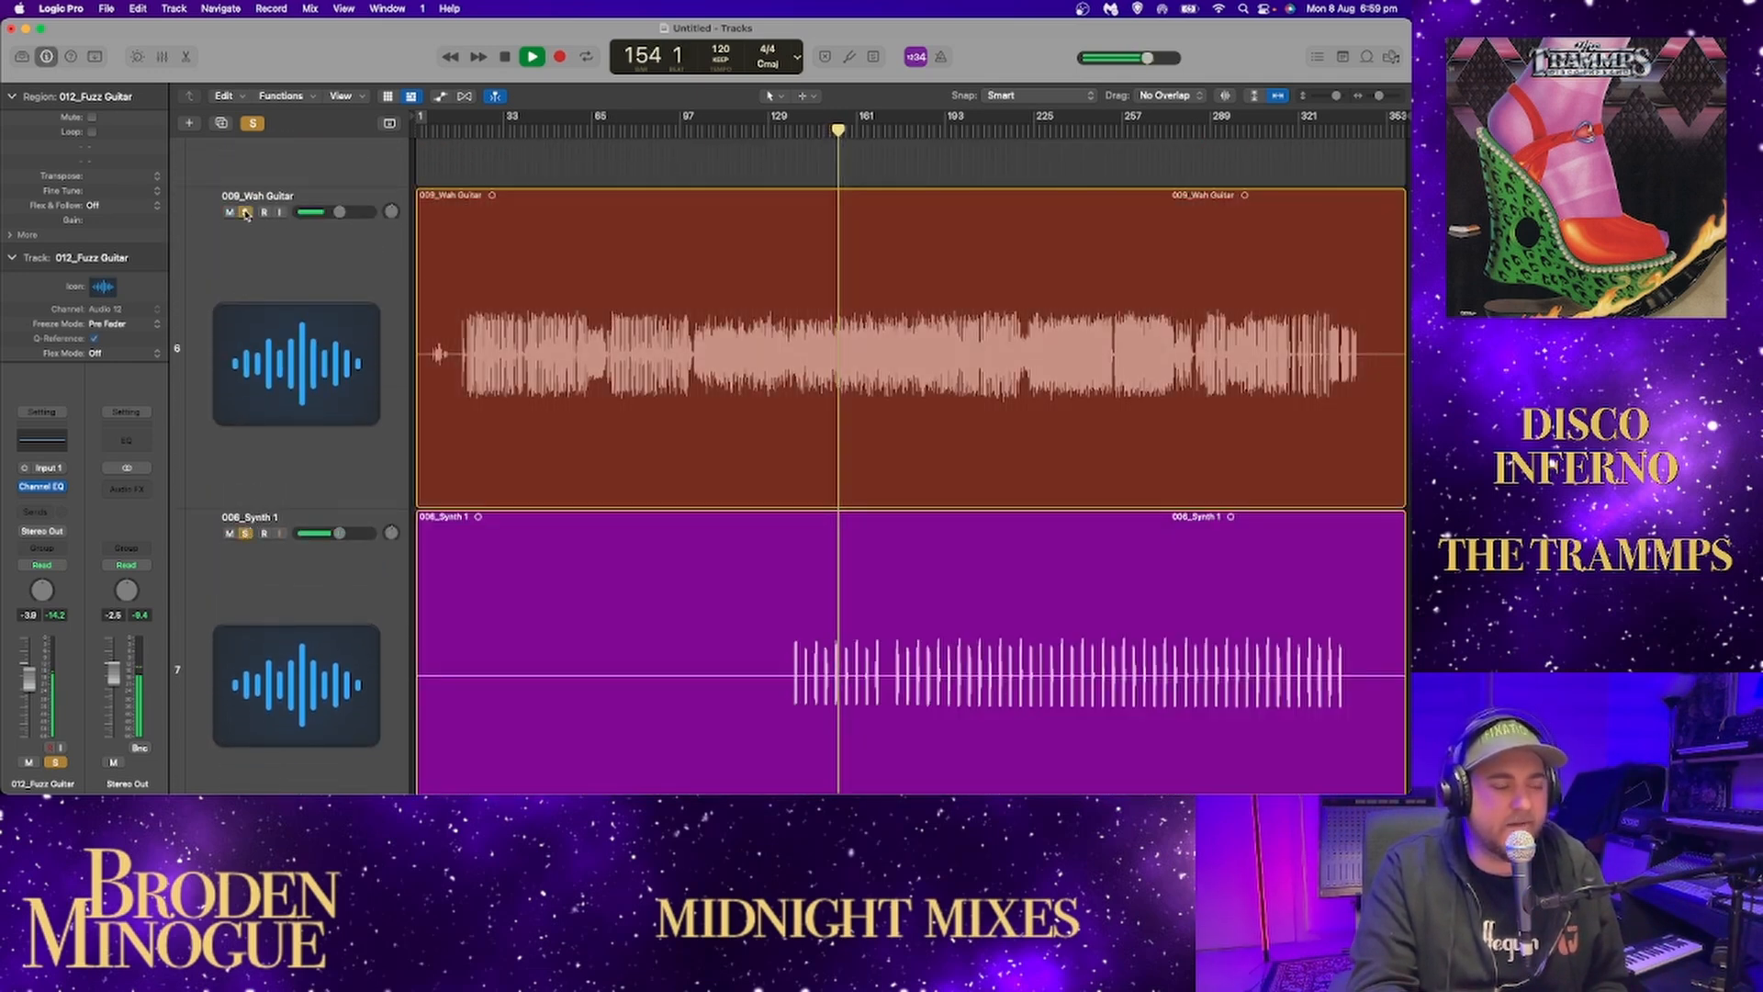
# Solo 001_Bass with the other tracks and lower its volume to -2.8 dB.
pyautogui.scroll(5, 265, 272)
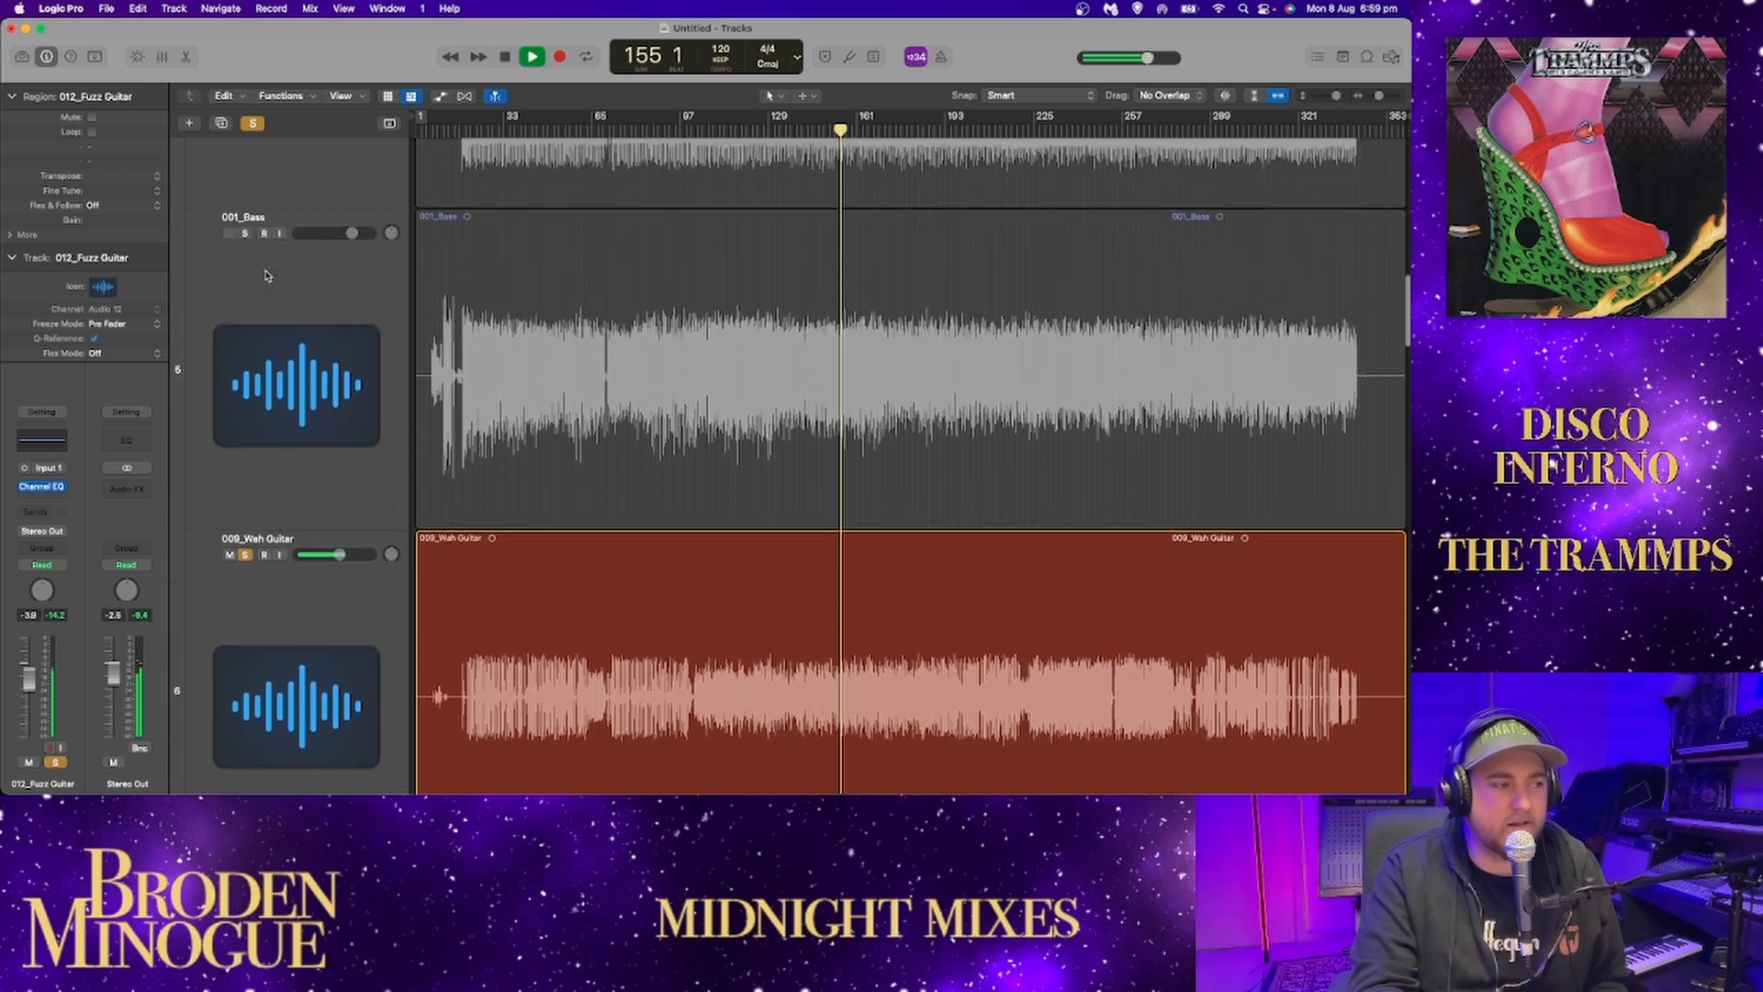
pyautogui.click(246, 322)
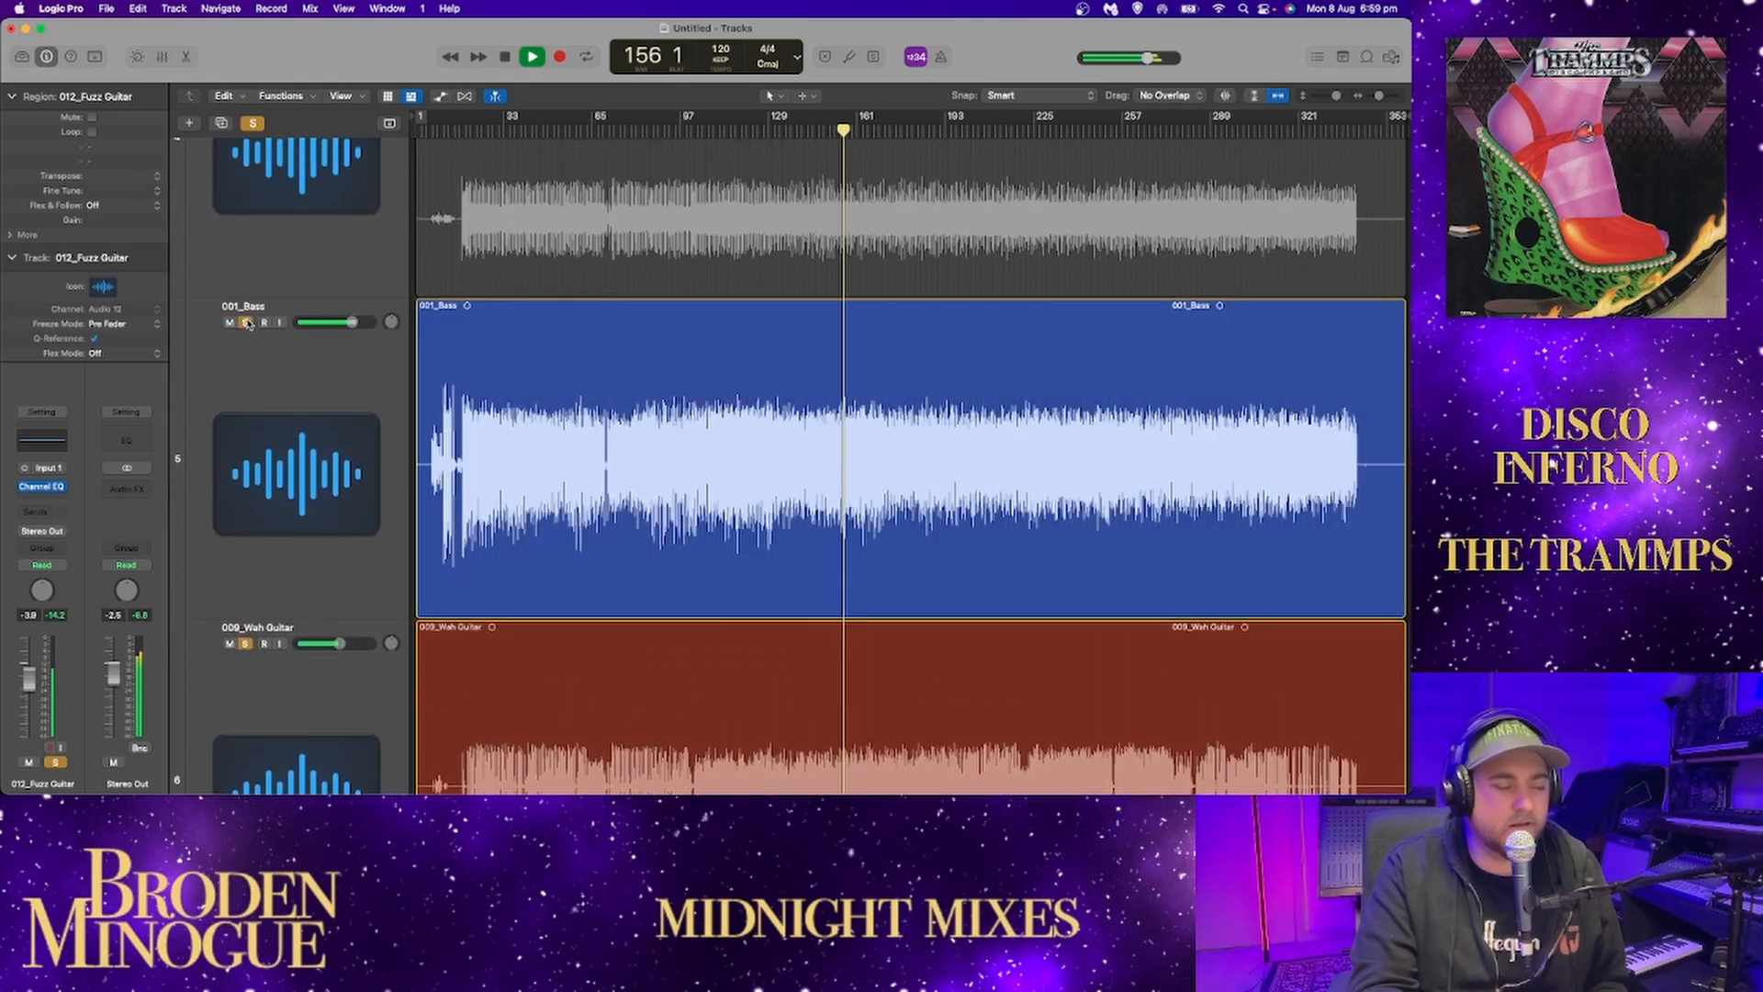
pyautogui.moveTo(347, 327); pyautogui.dragTo(341, 327)
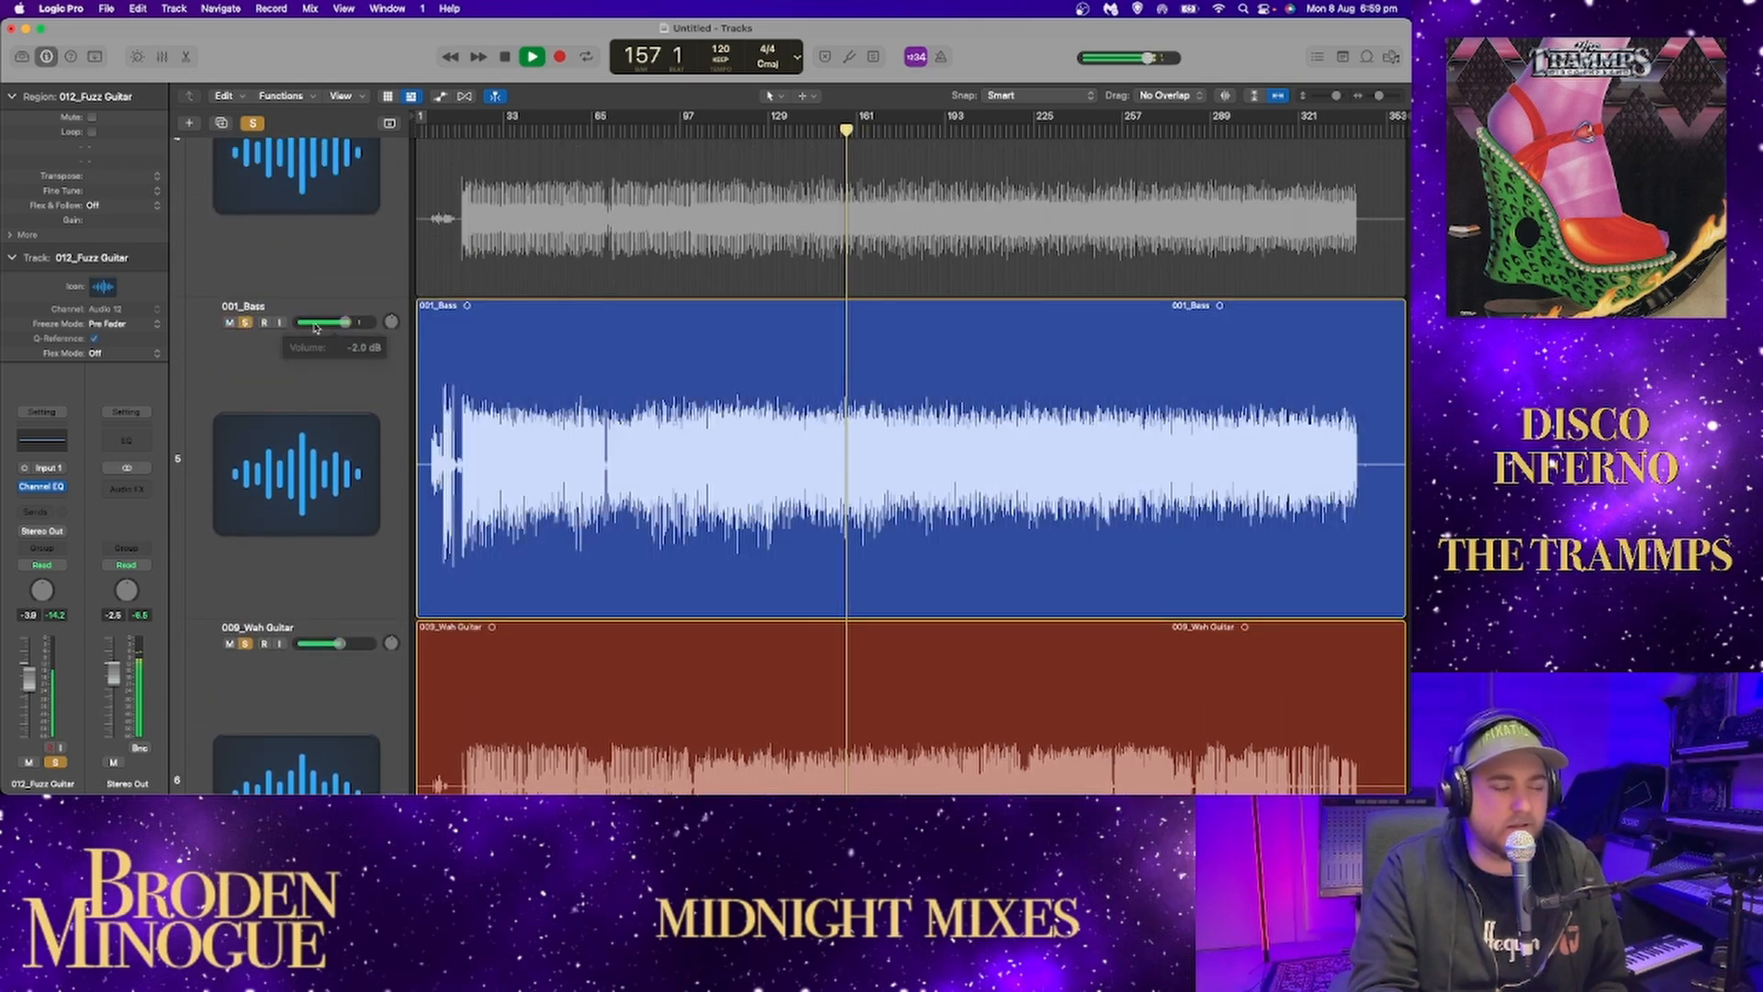
# Shrink the track heights to an overview and solo the drum tracks from 002_Kick through 005_Drums.
pyautogui.scroll(5, 1150, 159)
pyautogui.moveTo(1353, 94); pyautogui.dragTo(1255, 120)
pyautogui.moveTo(245, 375); pyautogui.dragTo(246, 178)
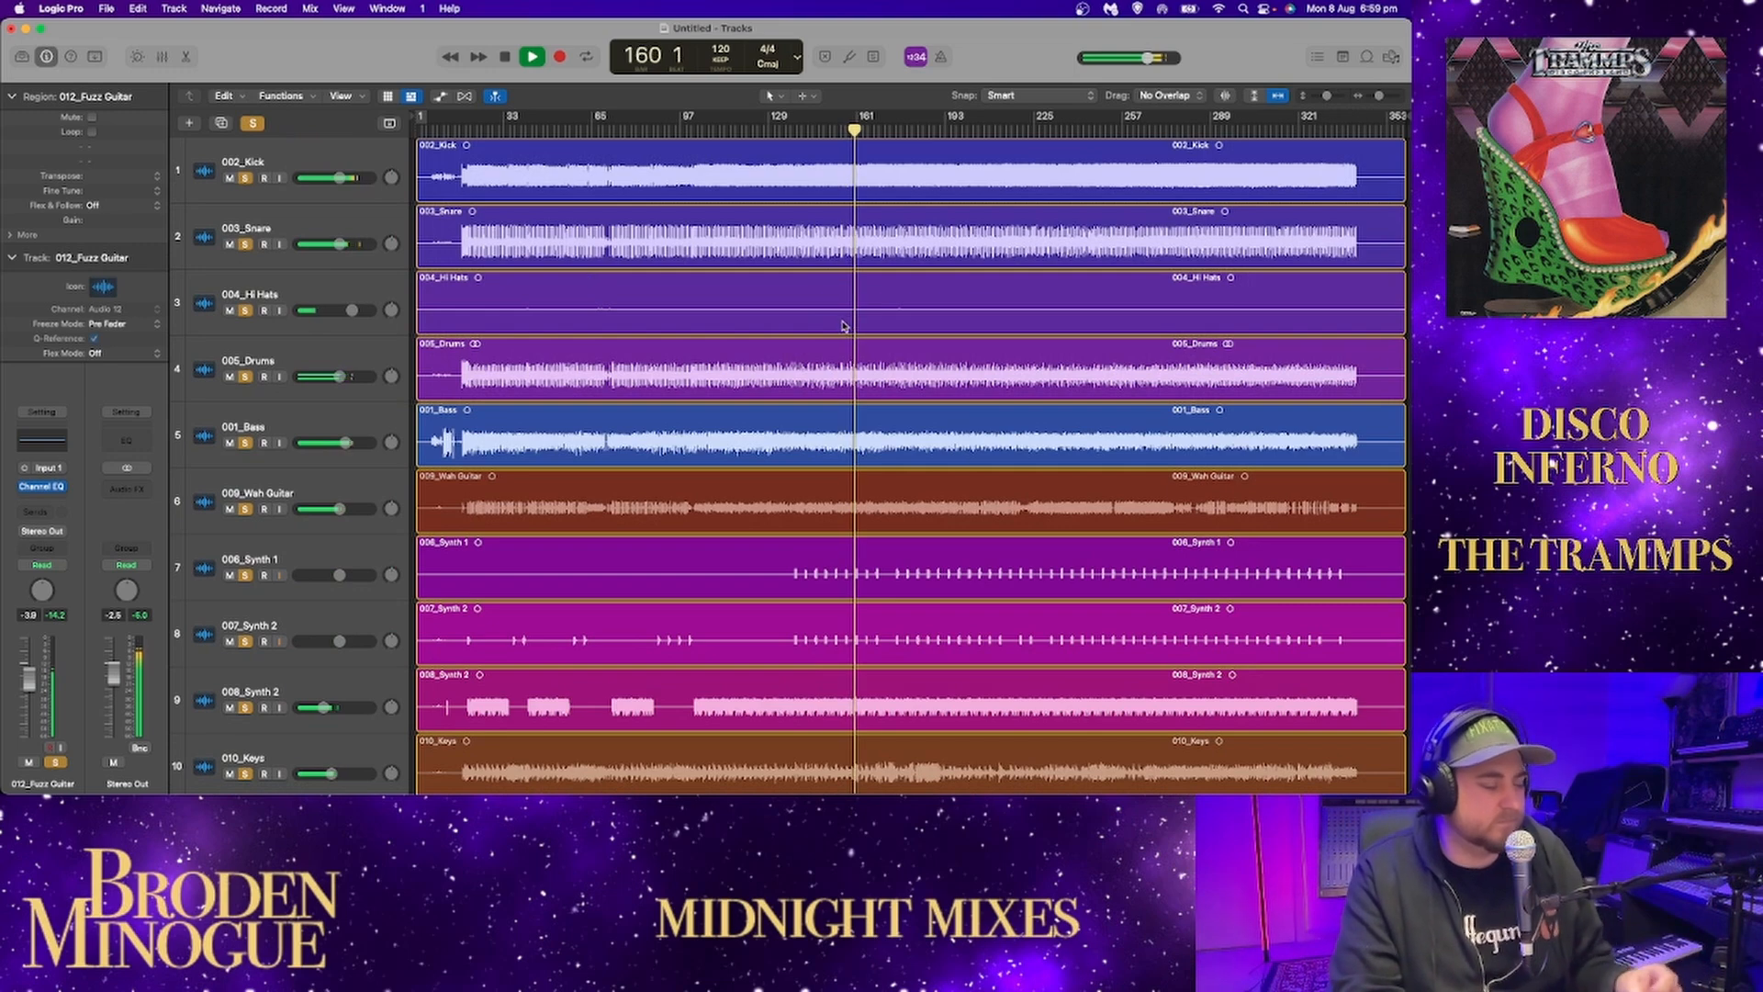
# Listen to the combined soloed tracks, stop, switch all solos off and back on, and play on to bar 168.
pyautogui.scroll(-5, 847, 327)
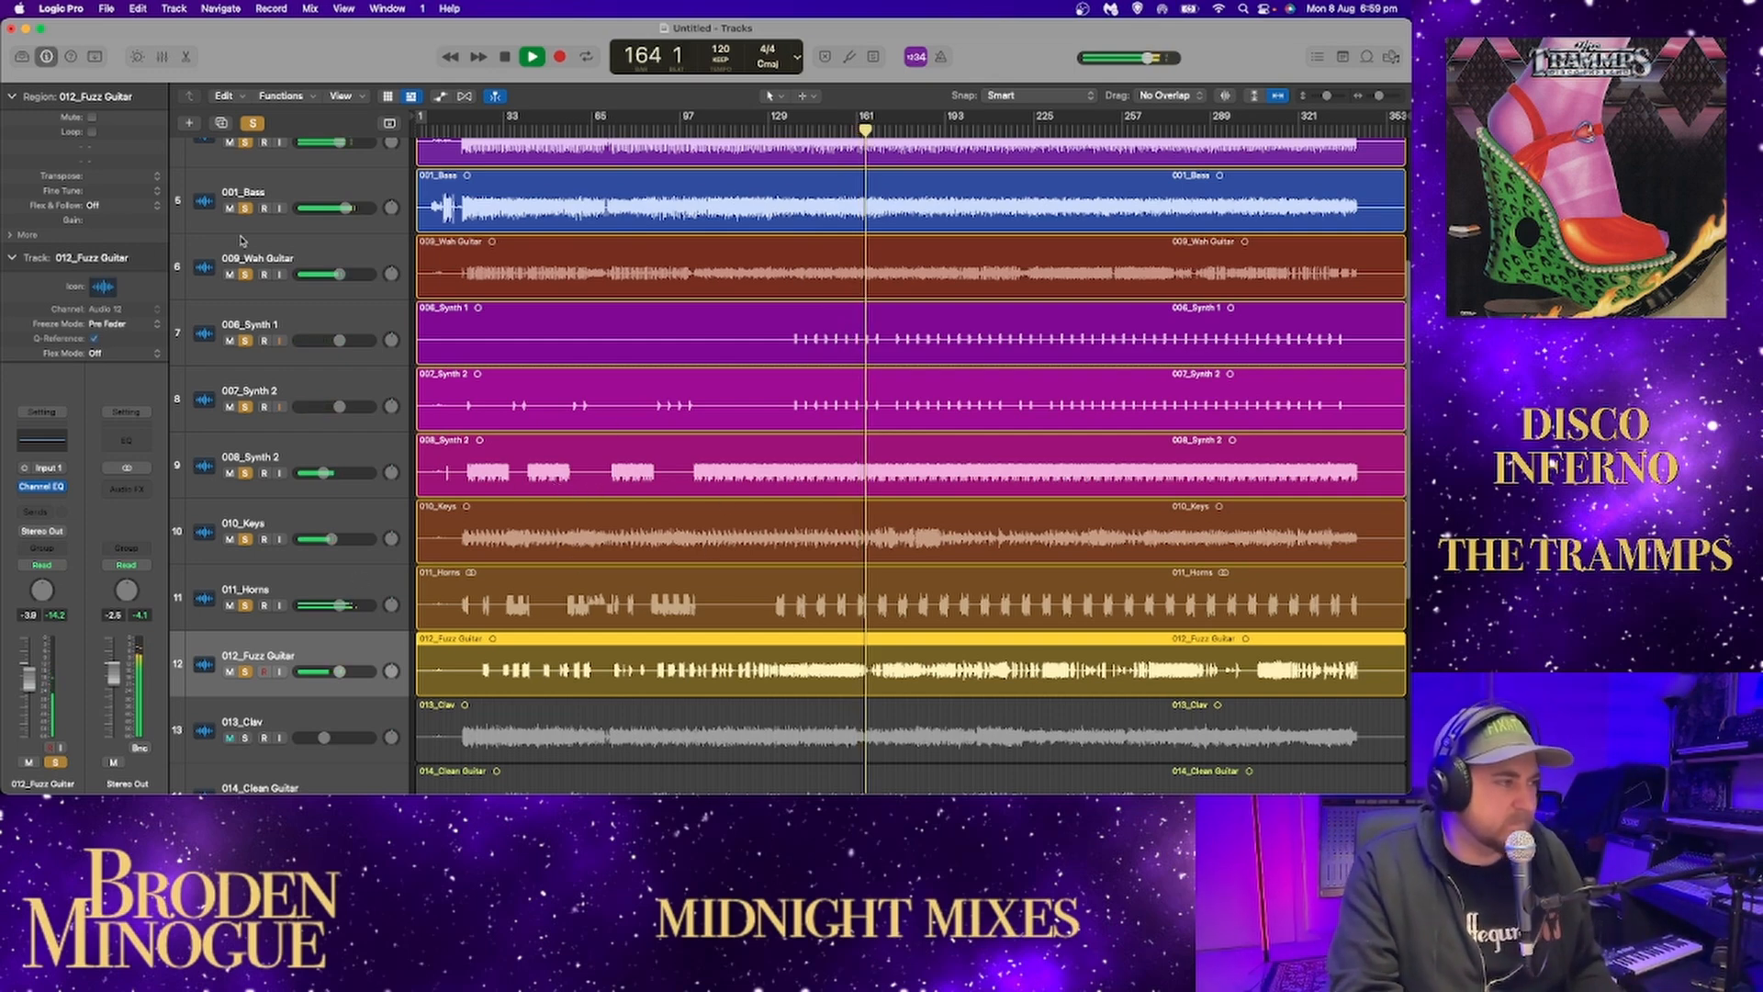
pyautogui.press('space')
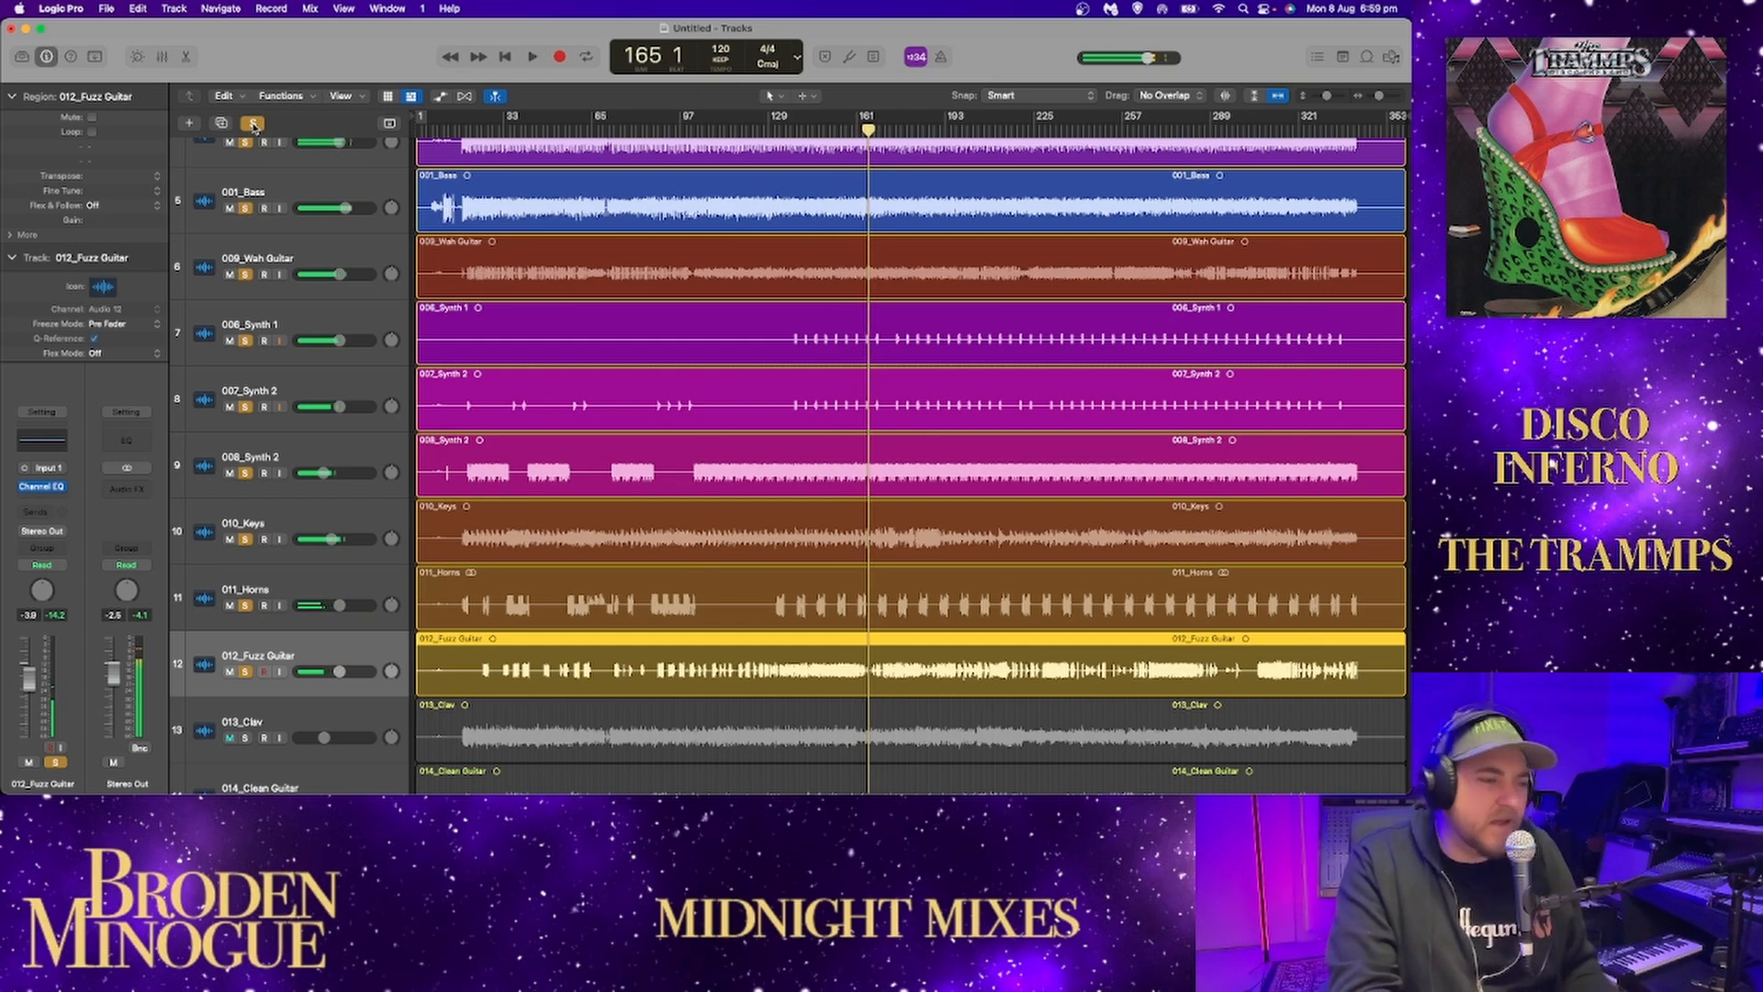
pyautogui.click(253, 124)
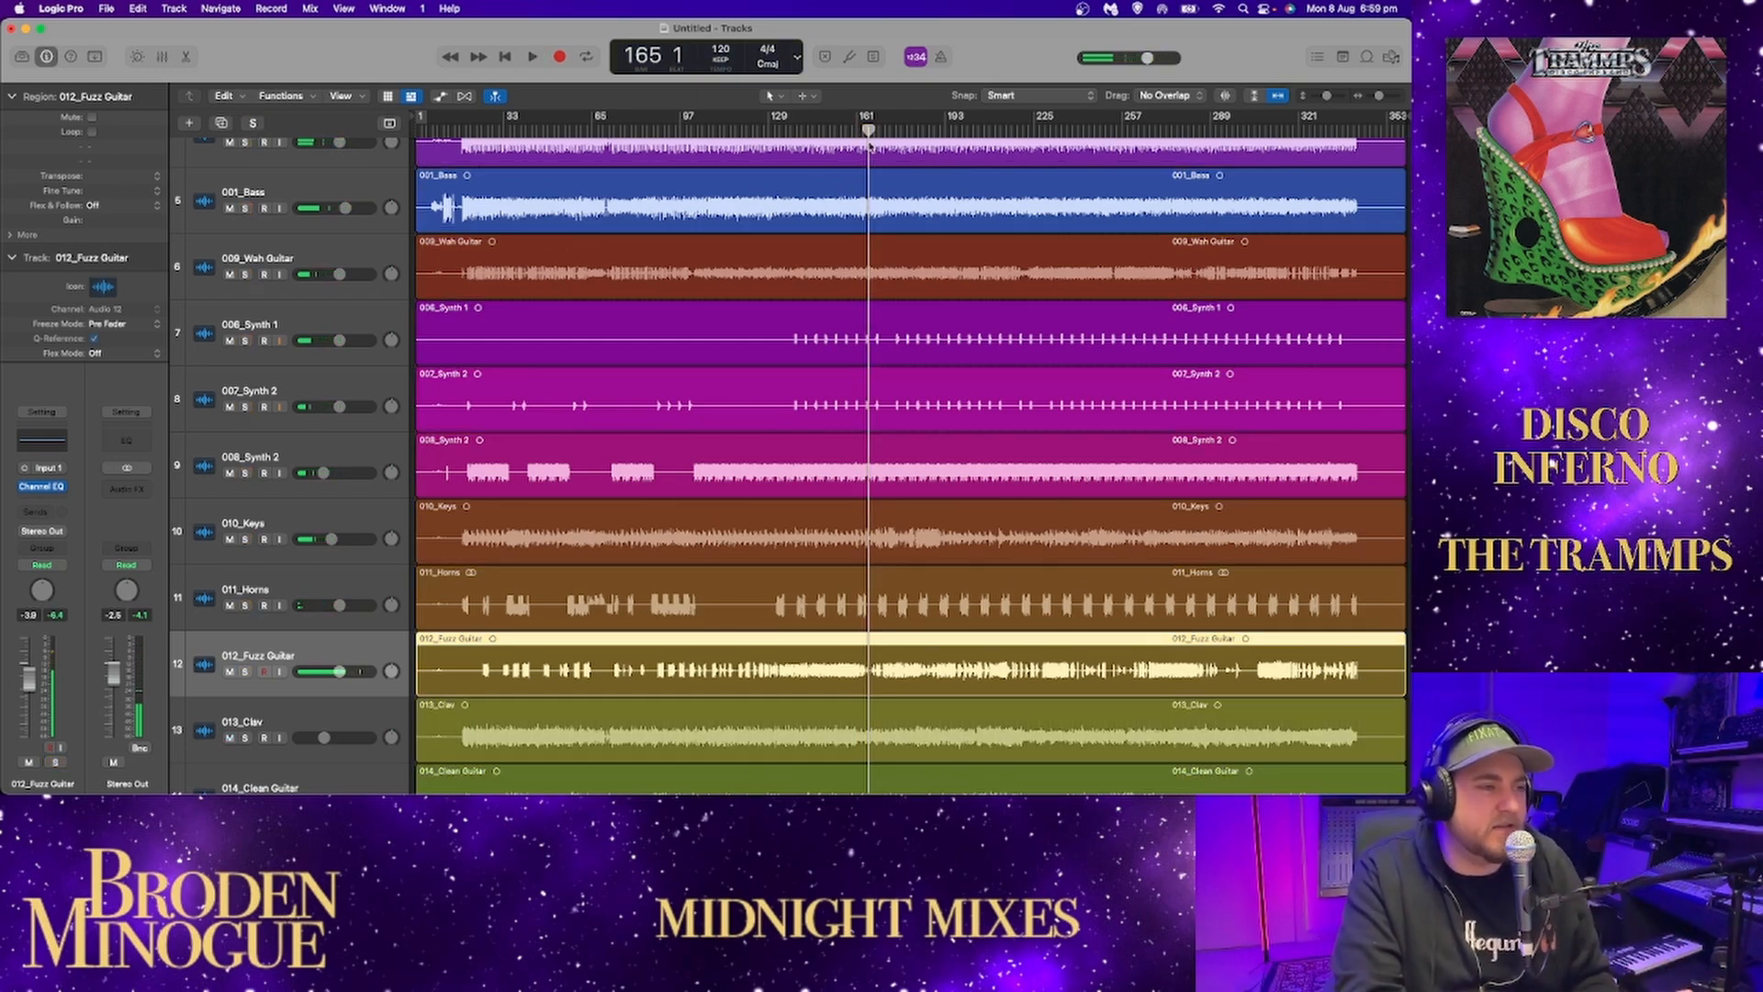
pyautogui.click(254, 124)
pyautogui.press('space')
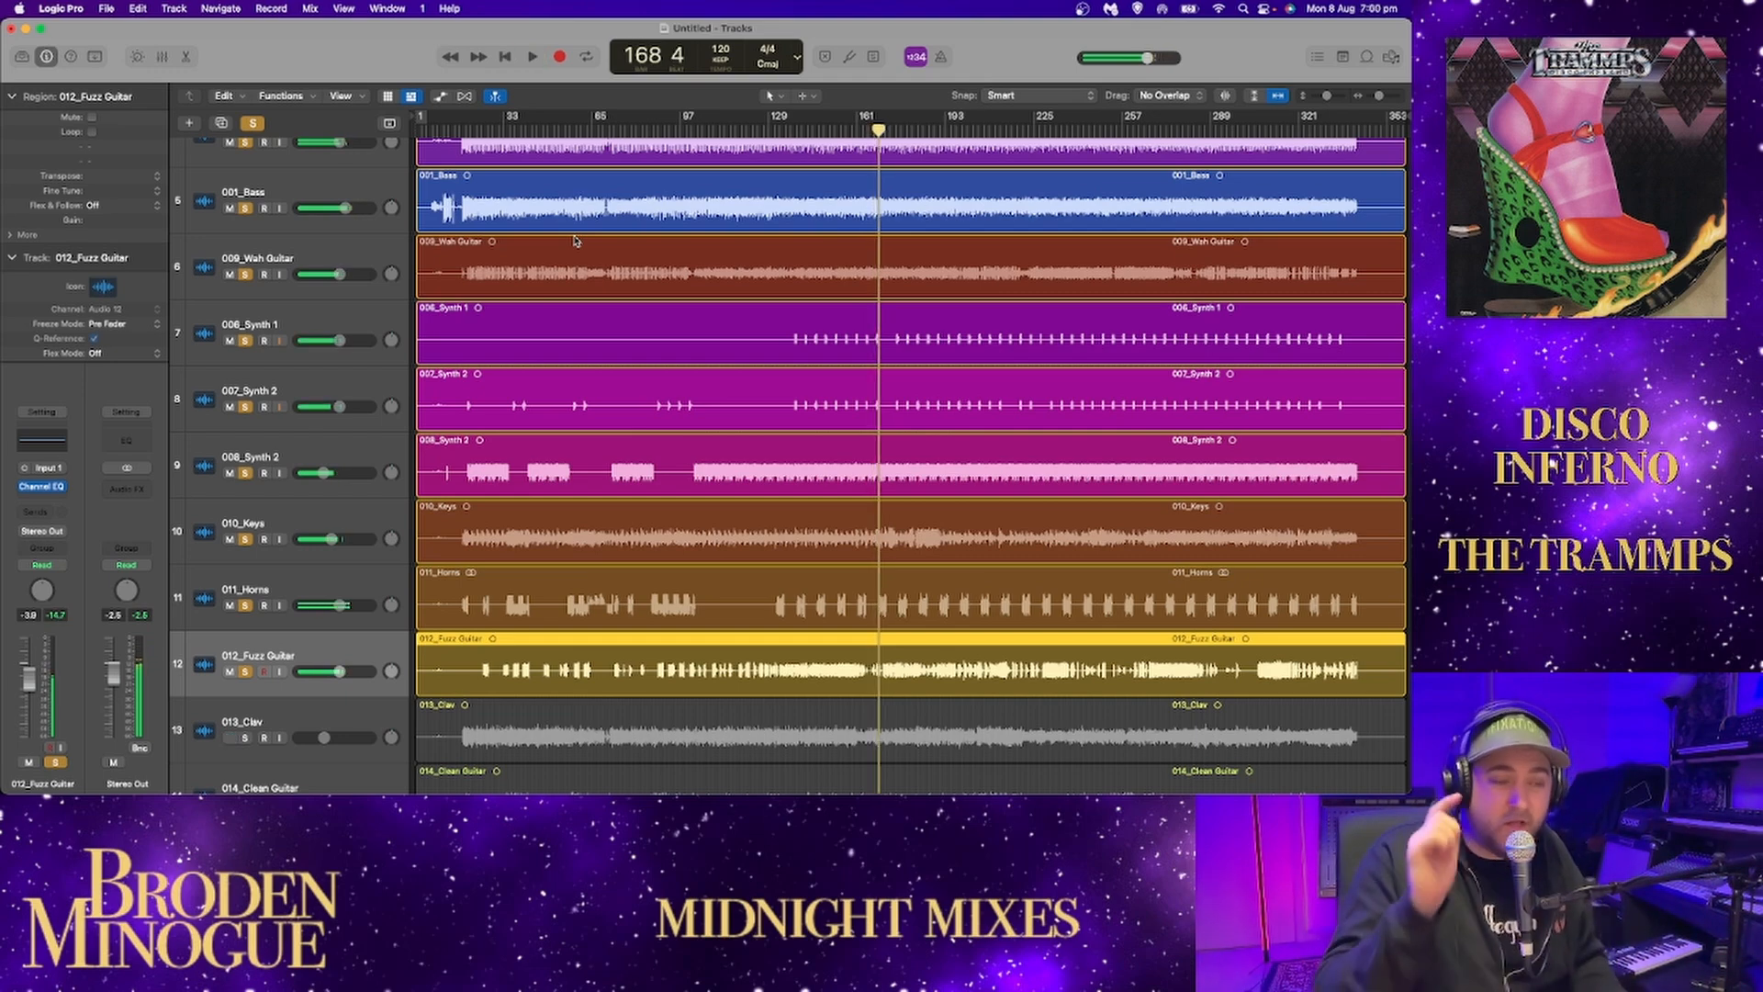
# Clear all solos and solo 013_Clav.
pyautogui.click(252, 122)
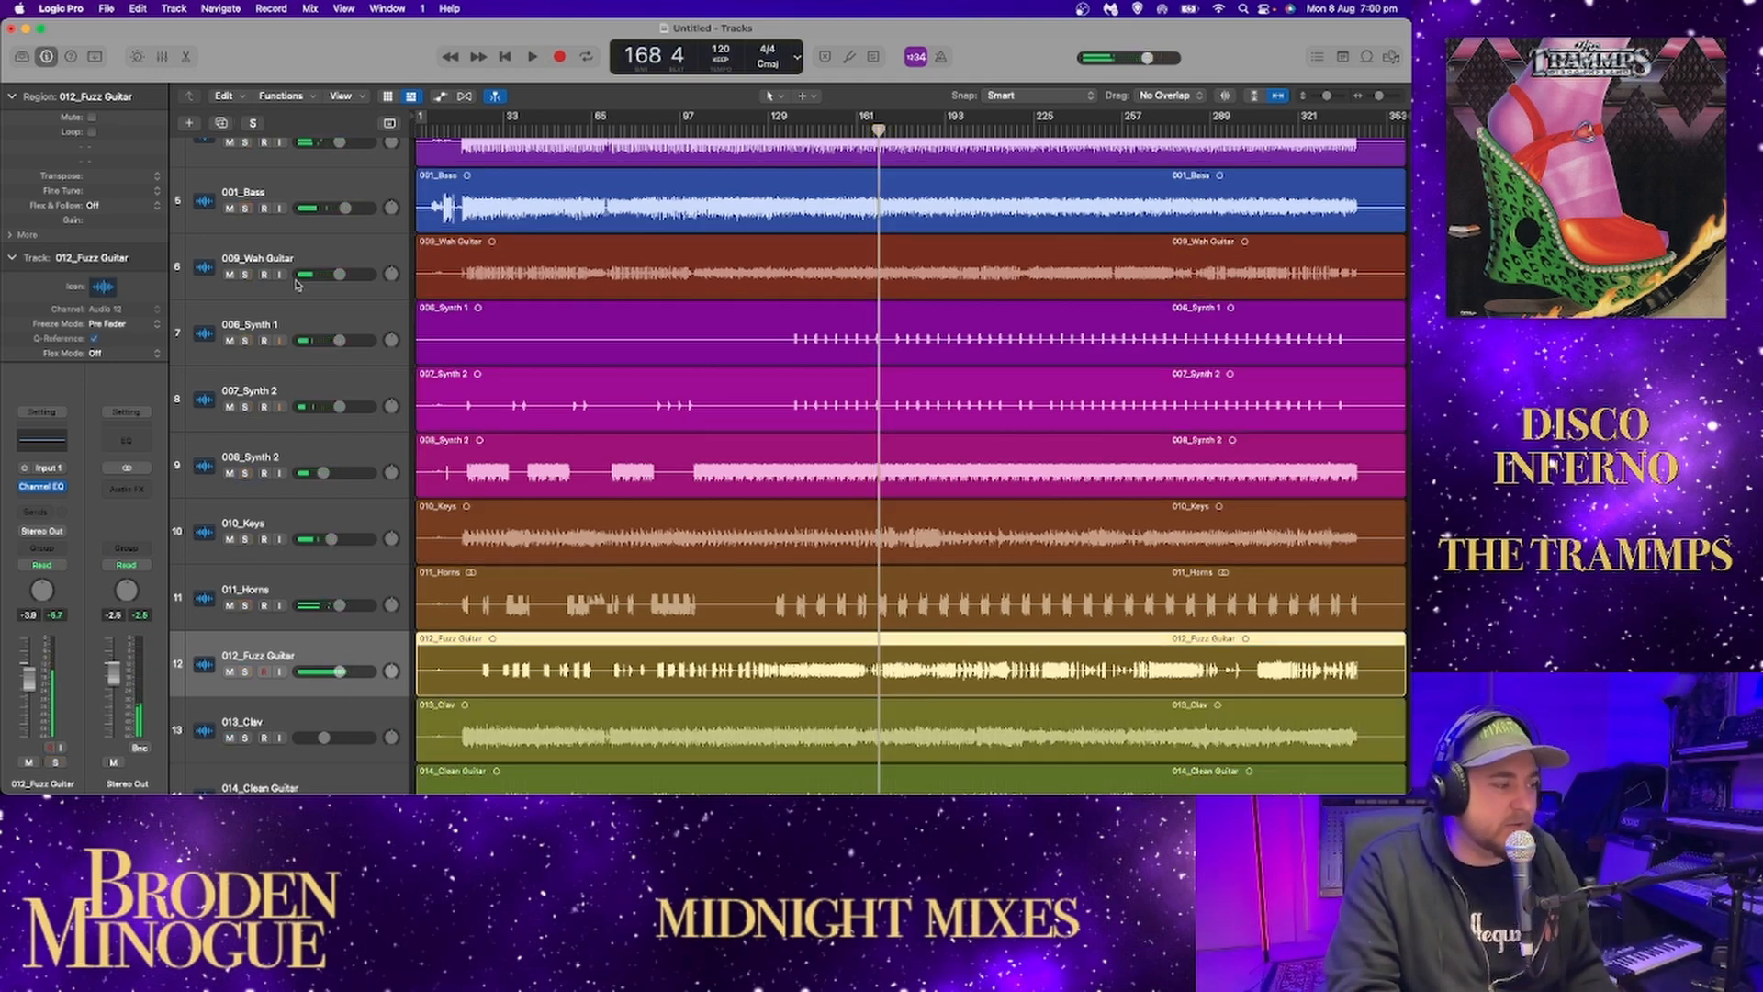
pyautogui.scroll(-5, 250, 403)
pyautogui.click(245, 395)
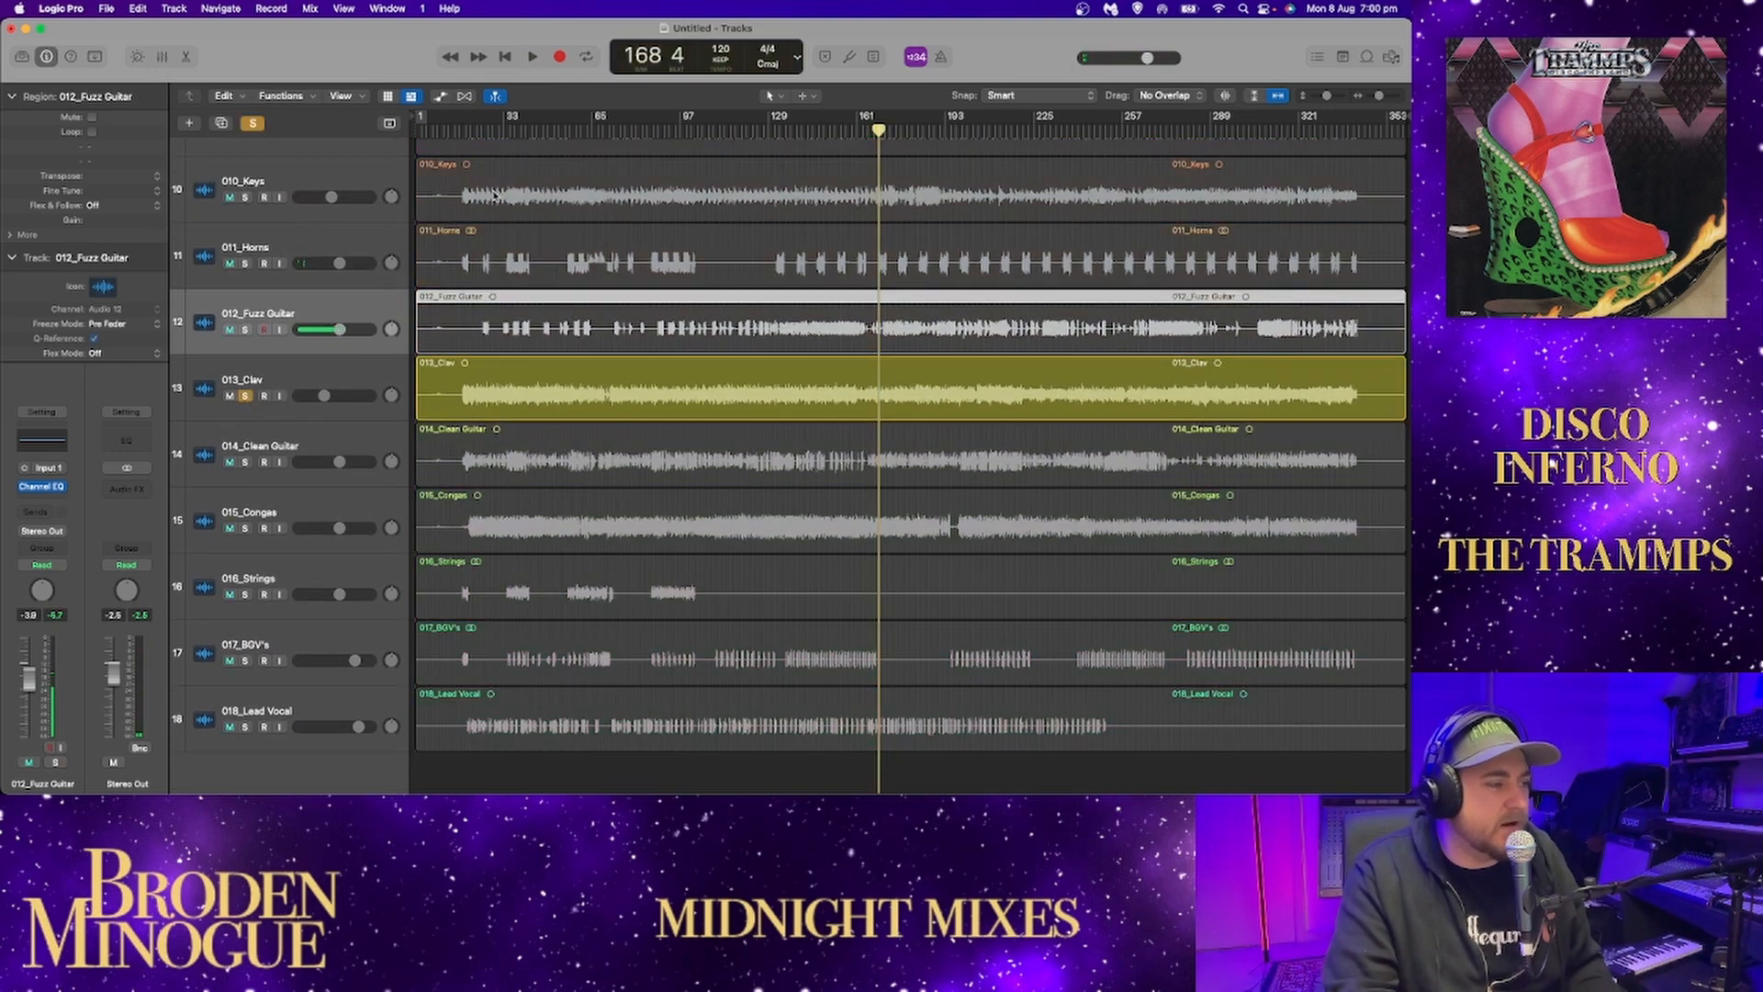
# Listen to the soloed 013_Clav from its entry near bar 18 through about bar 30.
pyautogui.click(463, 131)
pyautogui.moveTo(1327, 97); pyautogui.dragTo(1381, 98)
pyautogui.press('space')
pyautogui.scroll(-1, 680, 385)
pyautogui.press('space')
pyautogui.hscroll(-2, 925, 349)
pyautogui.hscroll(-2, 926, 350)
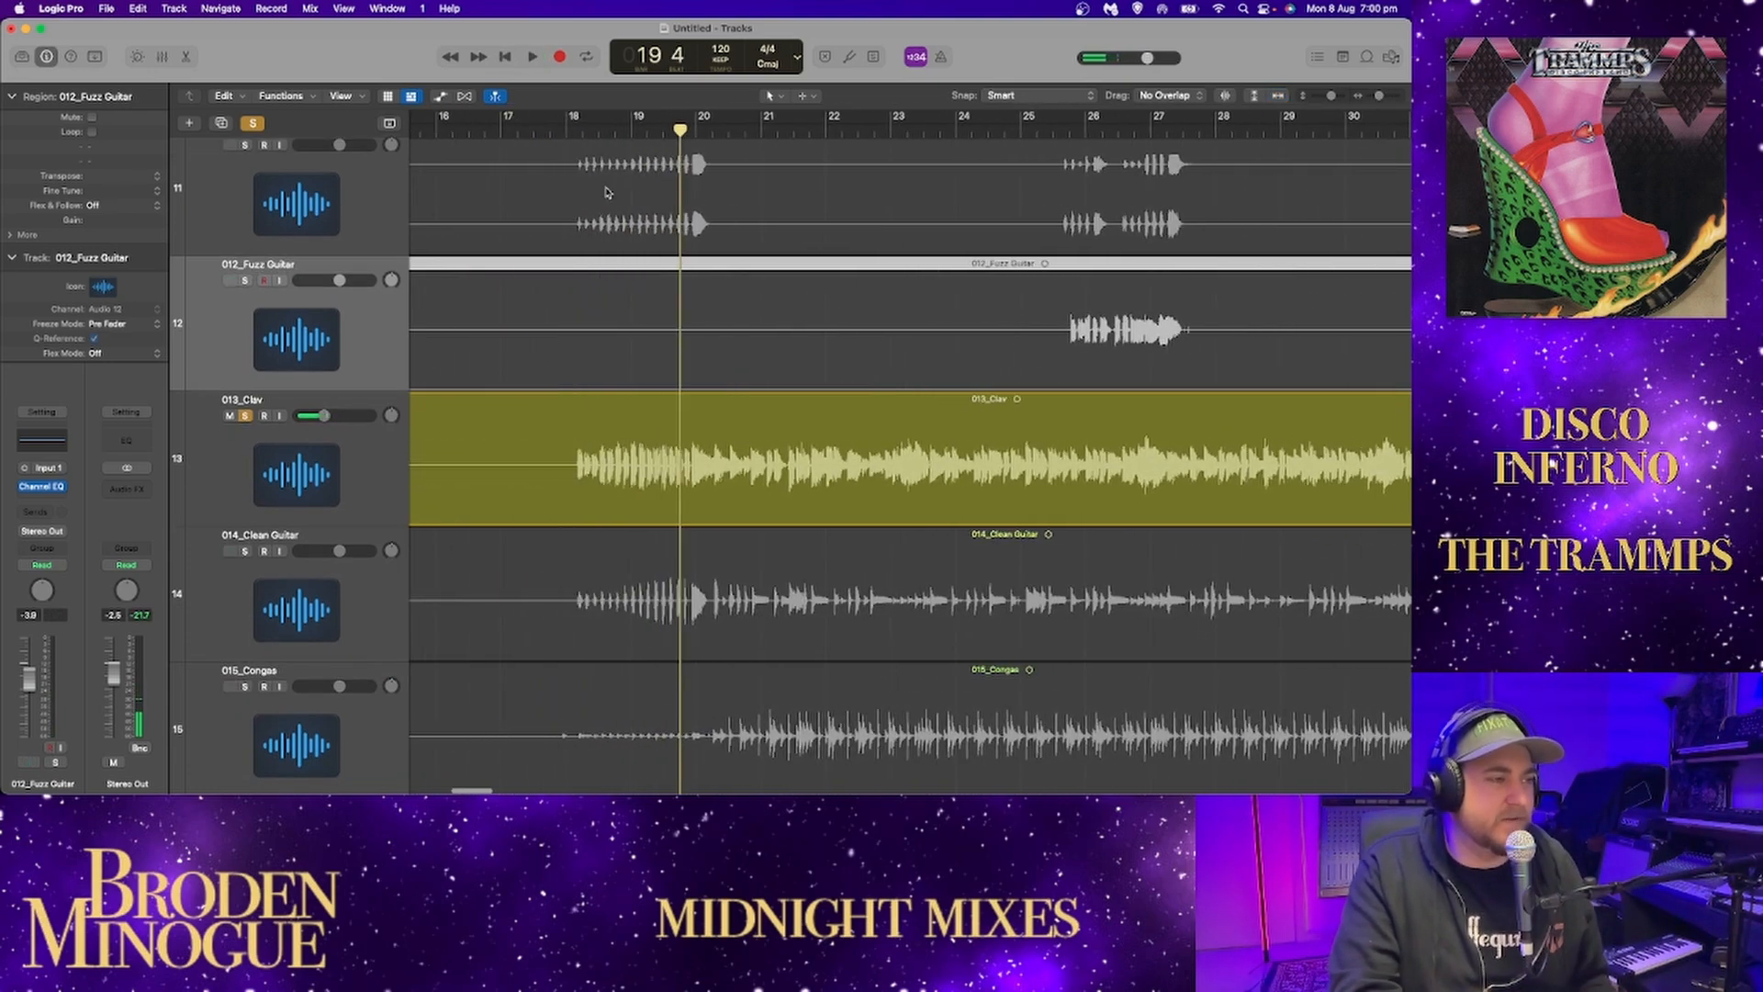
pyautogui.click(567, 129)
pyautogui.press('space')
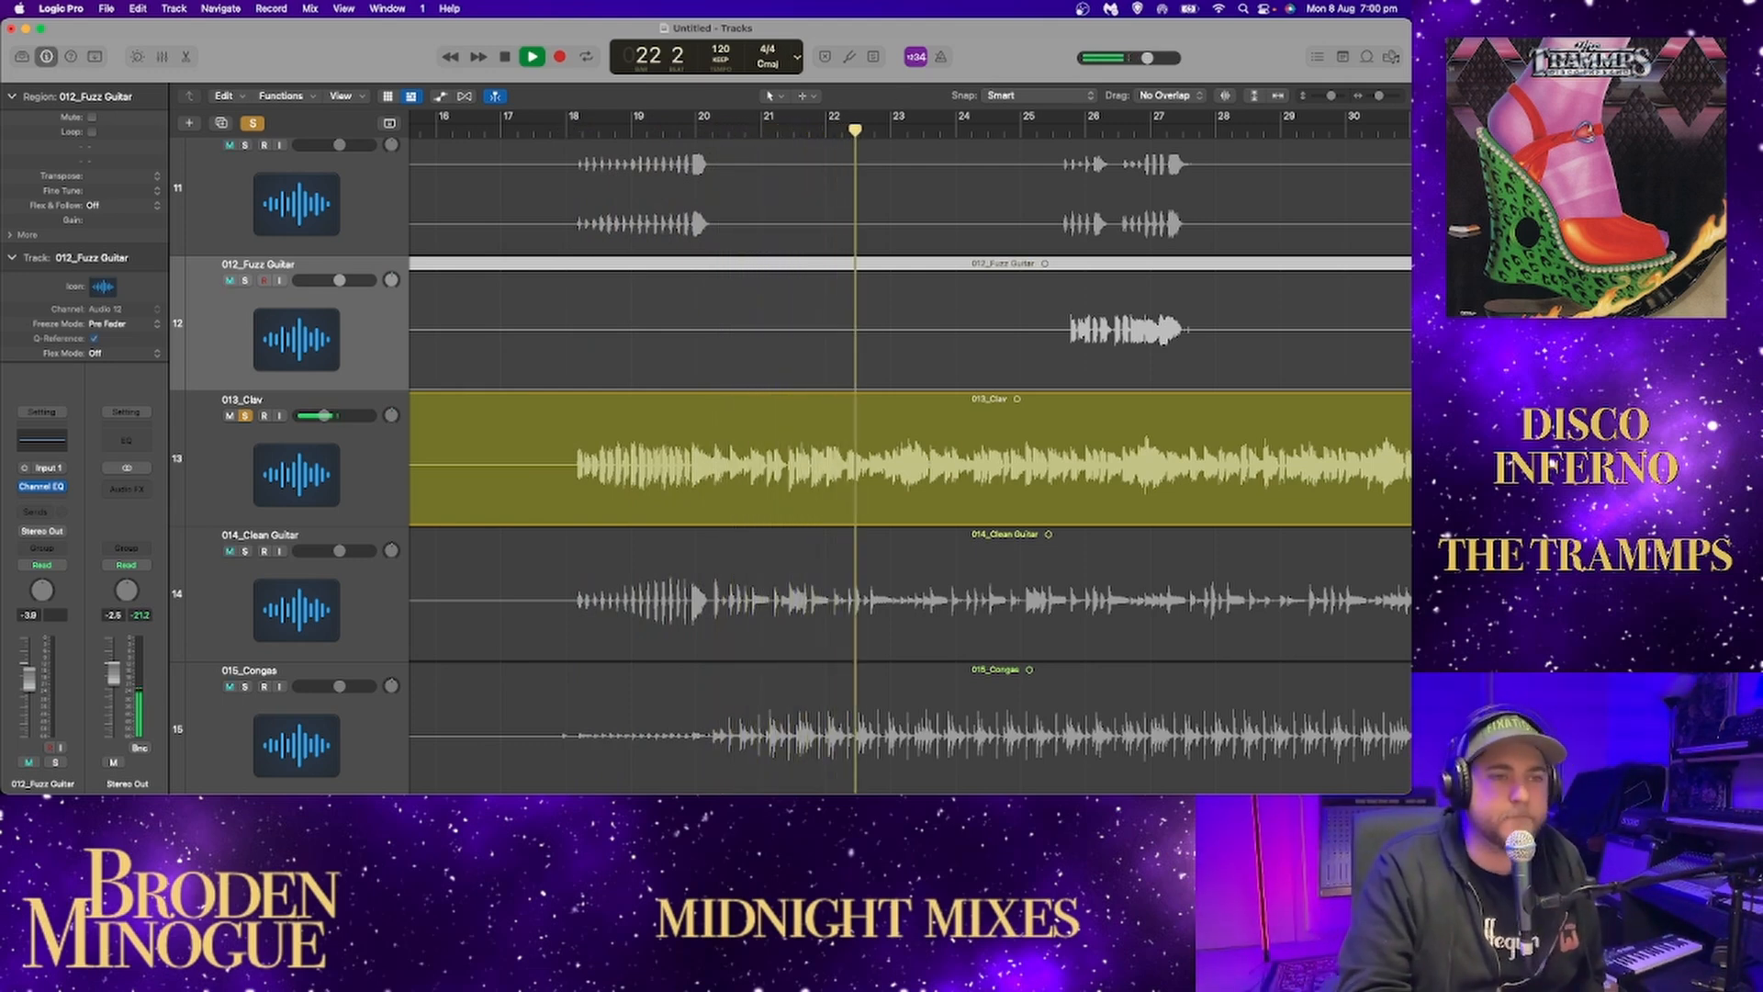
pyautogui.moveTo(1376, 97); pyautogui.dragTo(1371, 97)
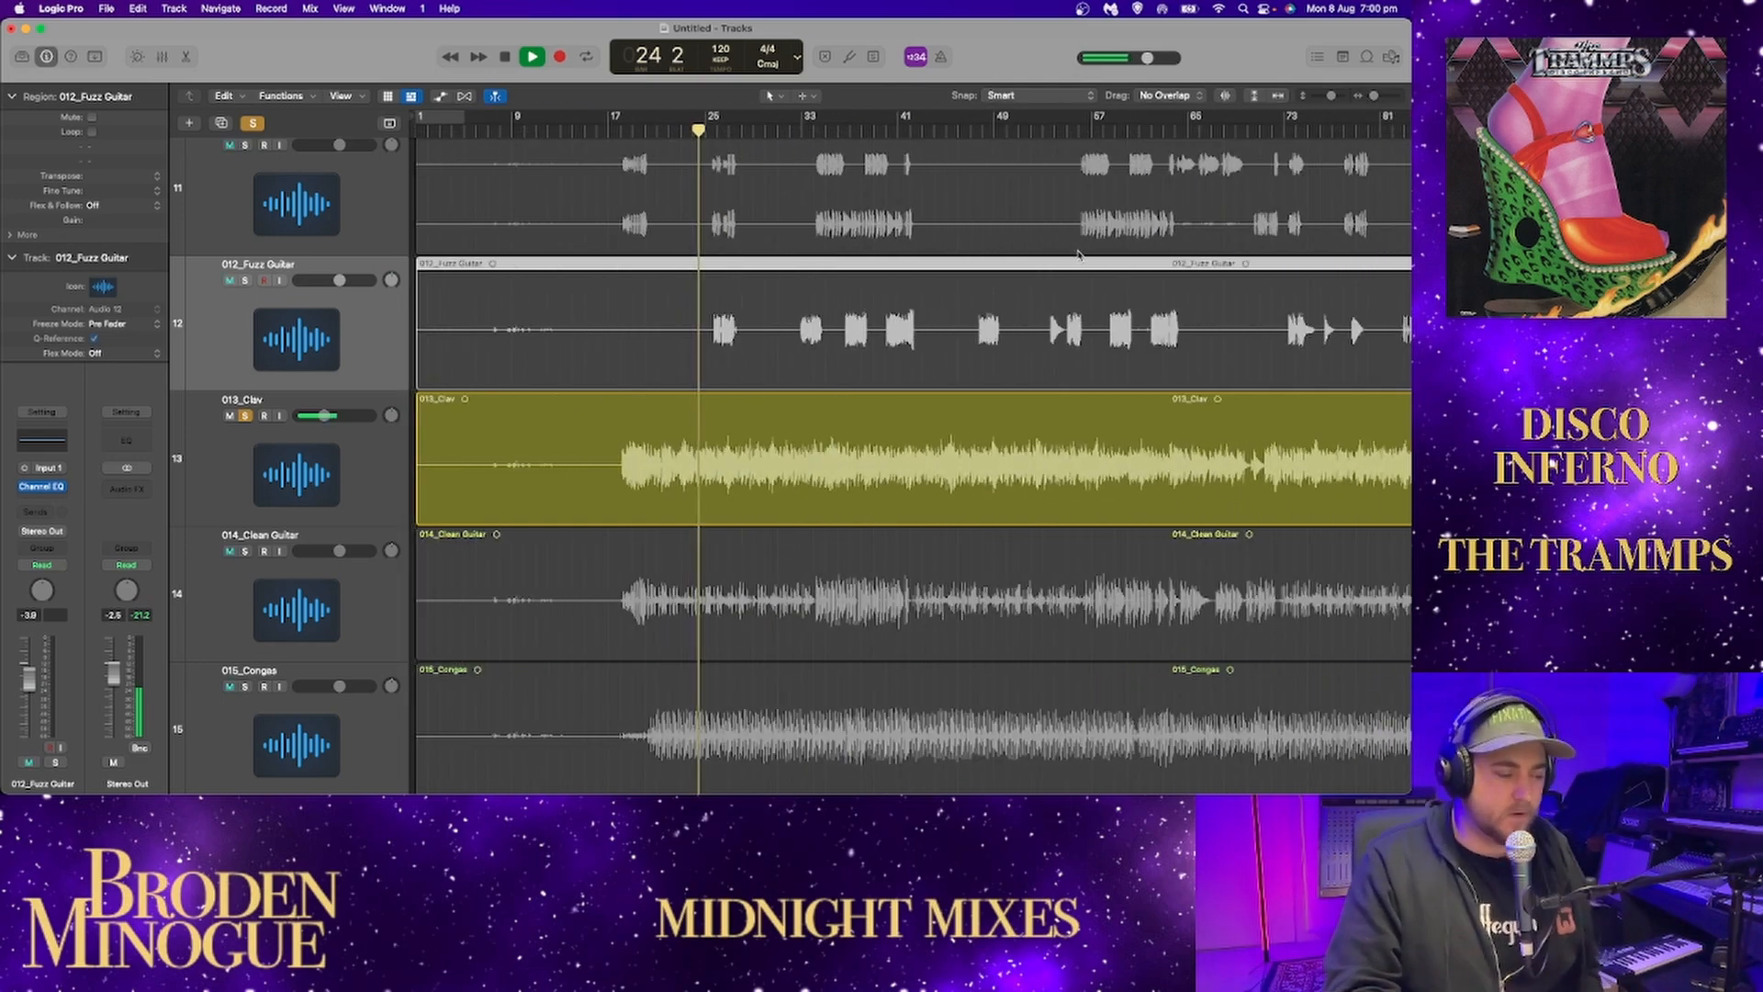
pyautogui.hscroll(5, 1065, 253)
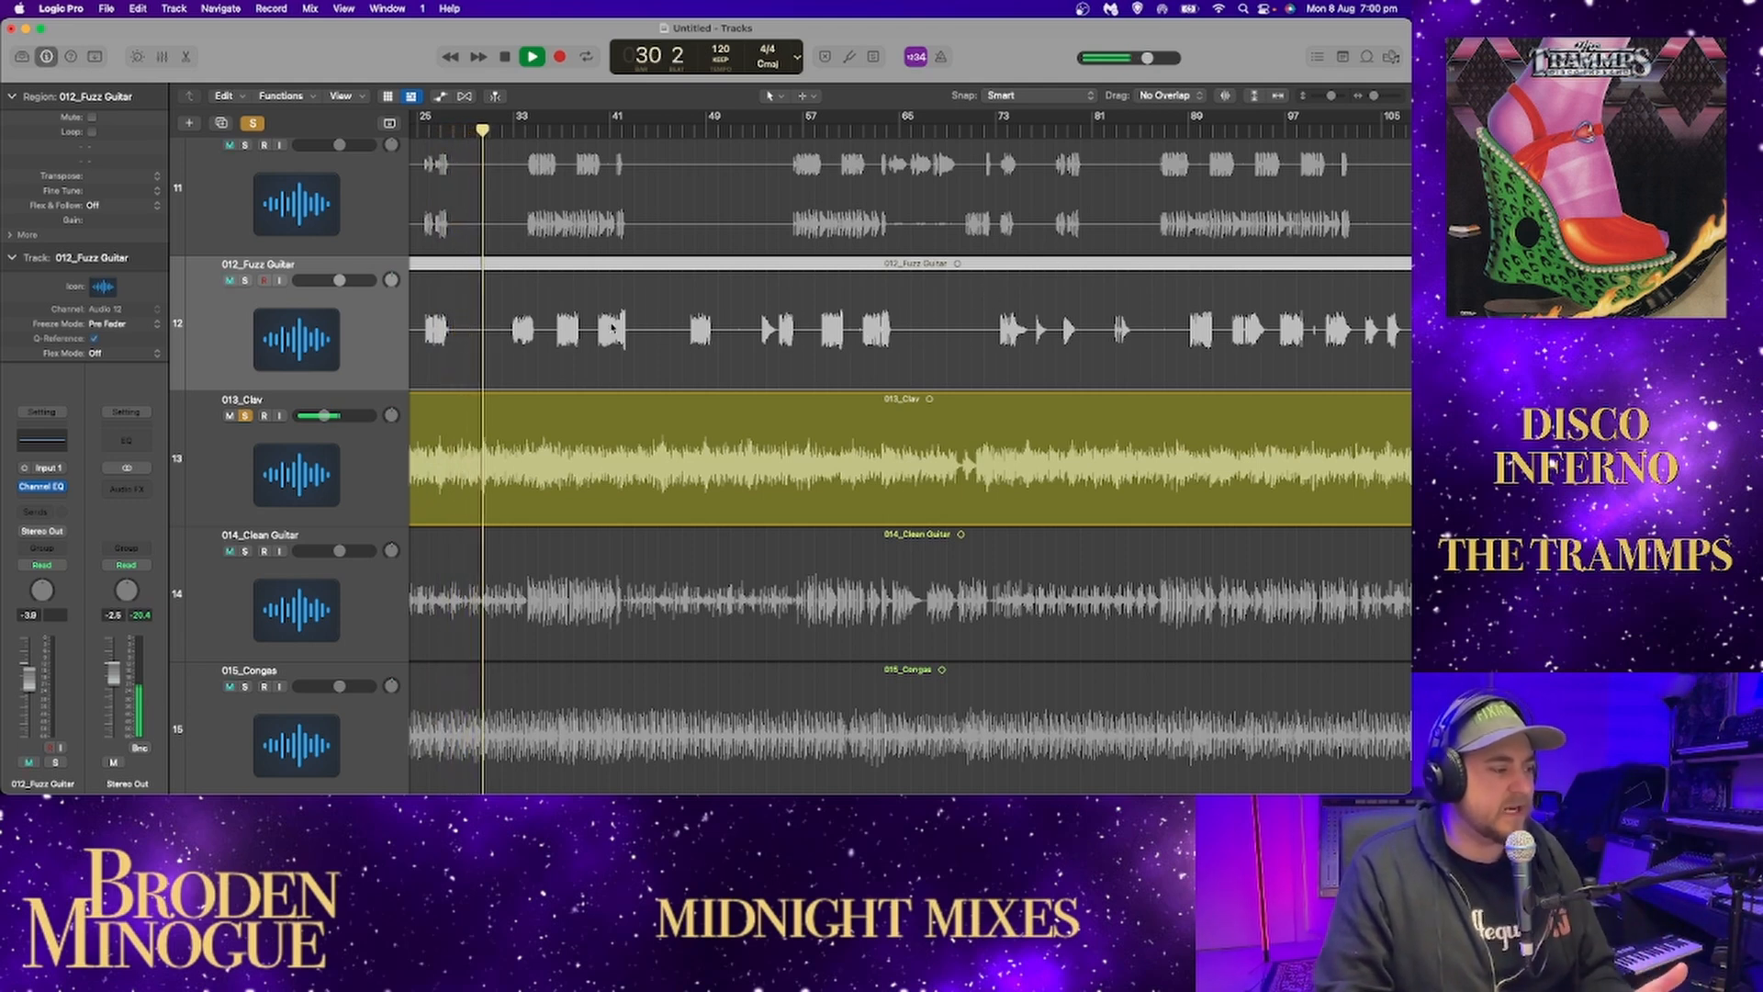
# Audition the clav with 010_Keys, toggling the clav's solo, and add 011_Horns and 012_Fuzz Guitar to the soloed tracks.
pyautogui.scroll(3, 725, 347)
pyautogui.scroll(3, 725, 347)
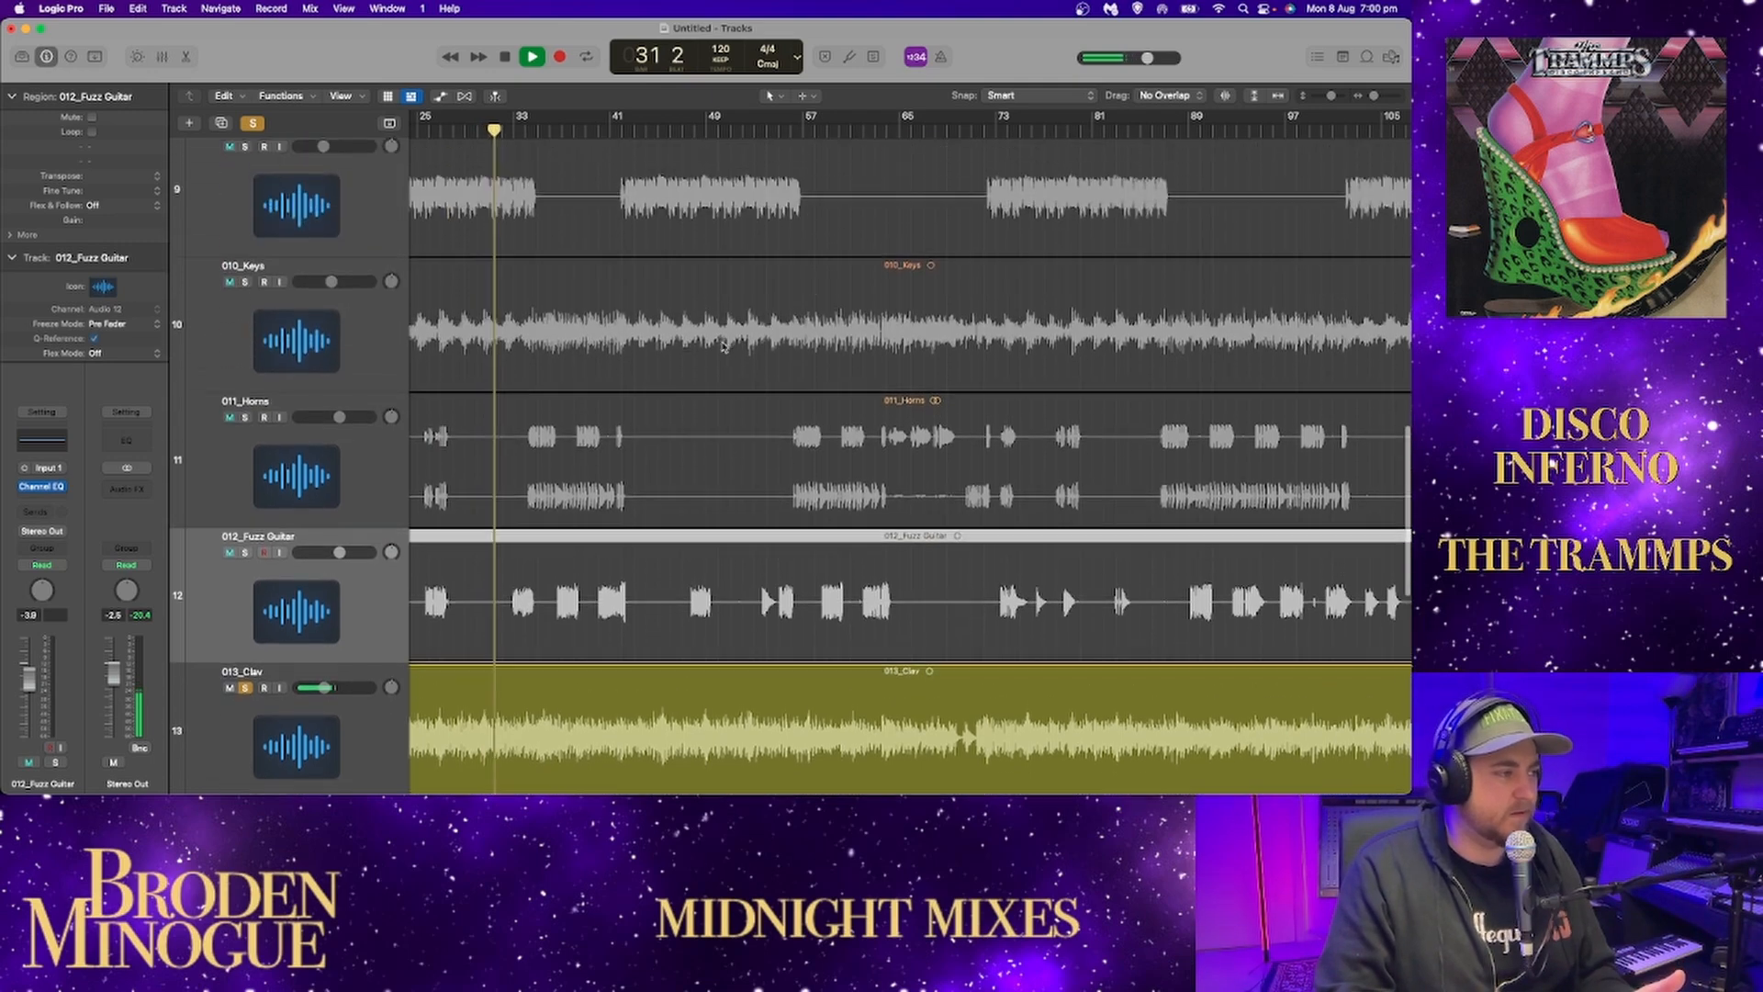
pyautogui.click(245, 282)
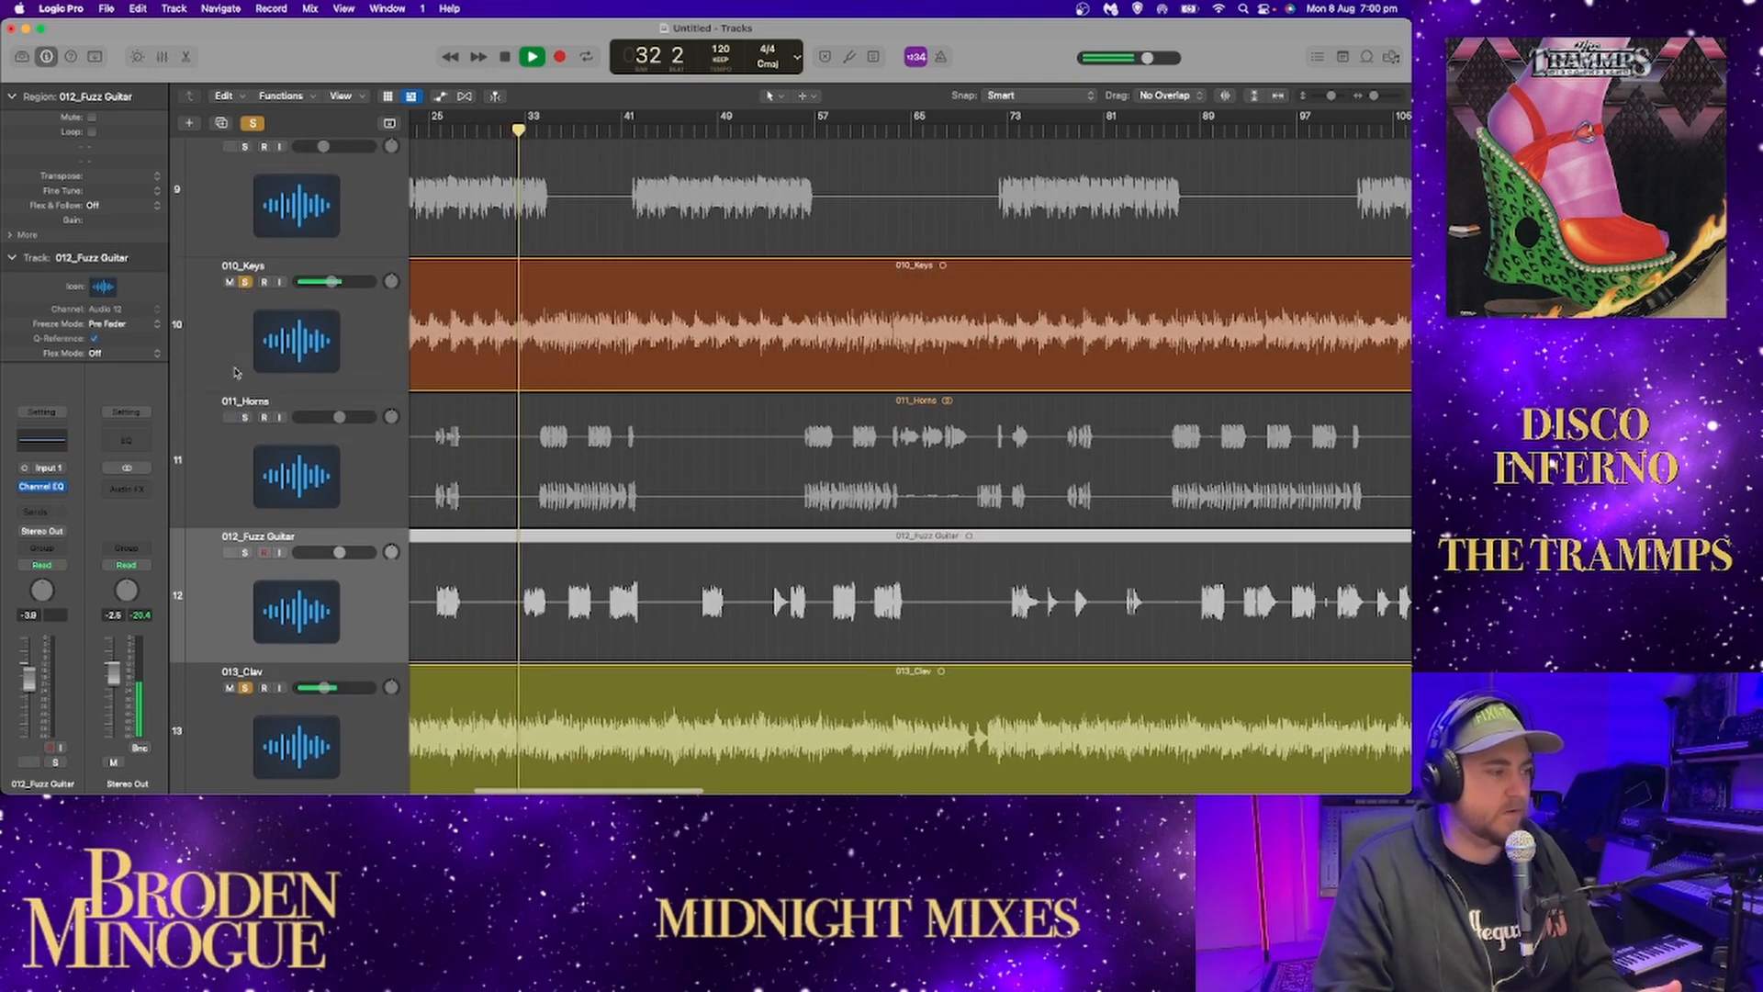
pyautogui.click(245, 687)
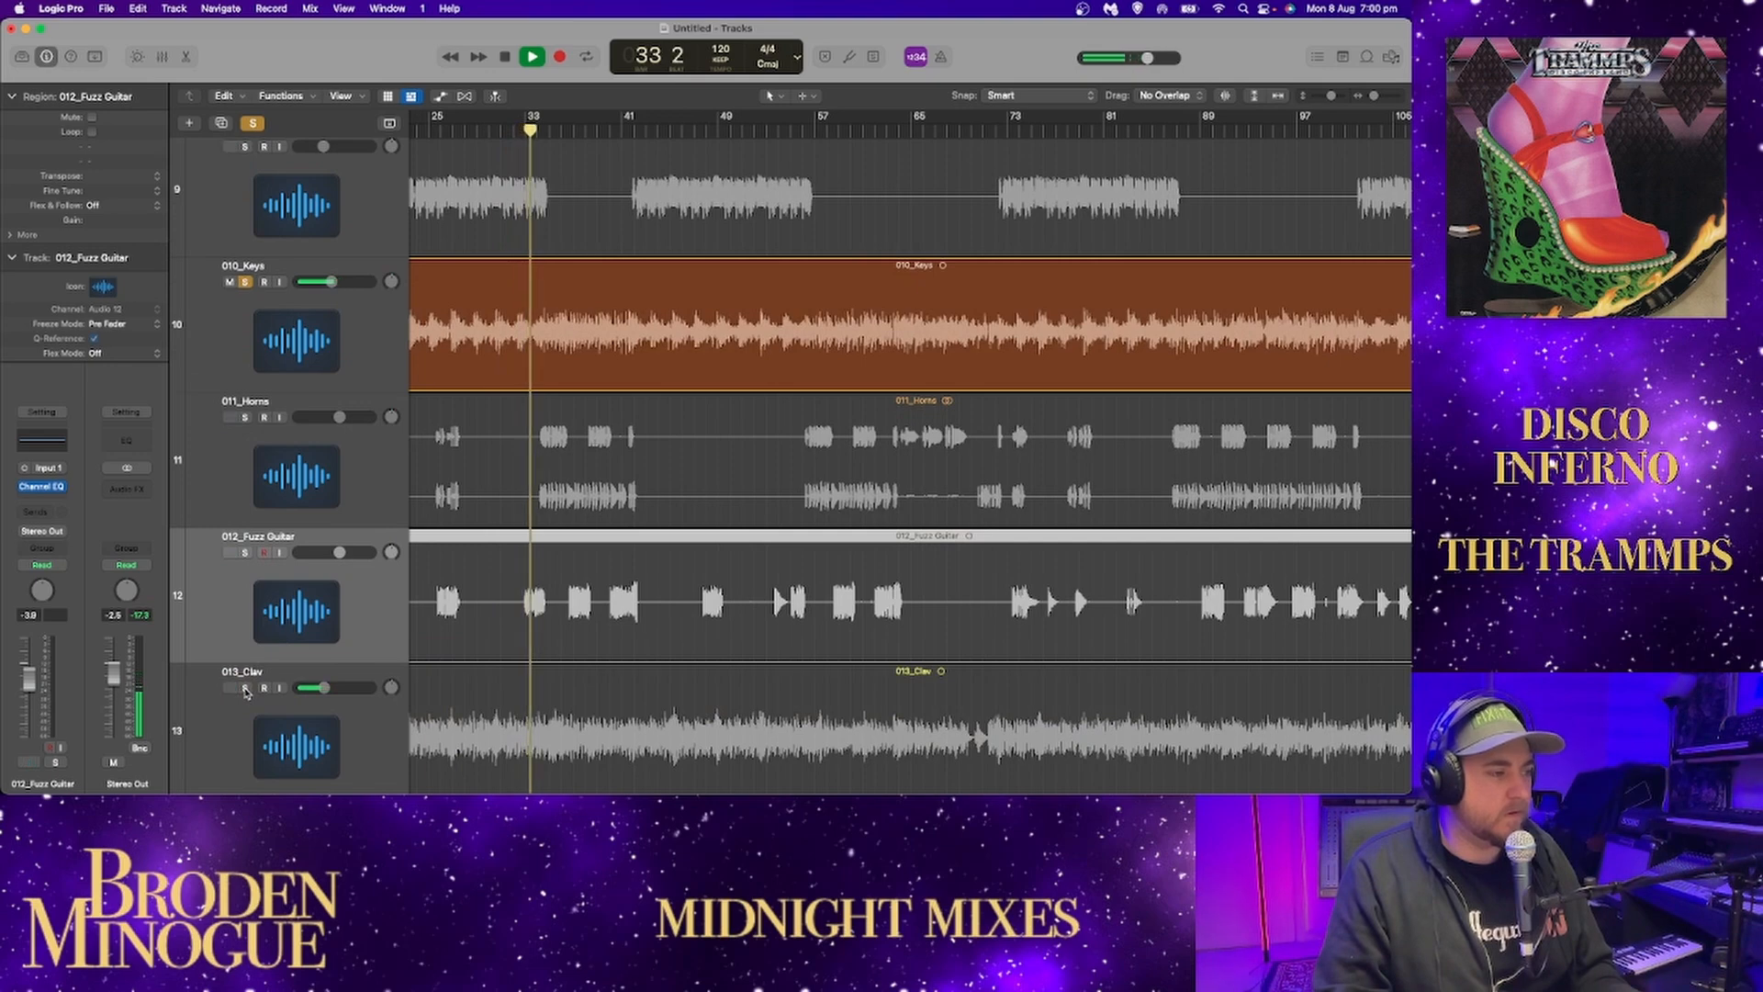
pyautogui.click(246, 687)
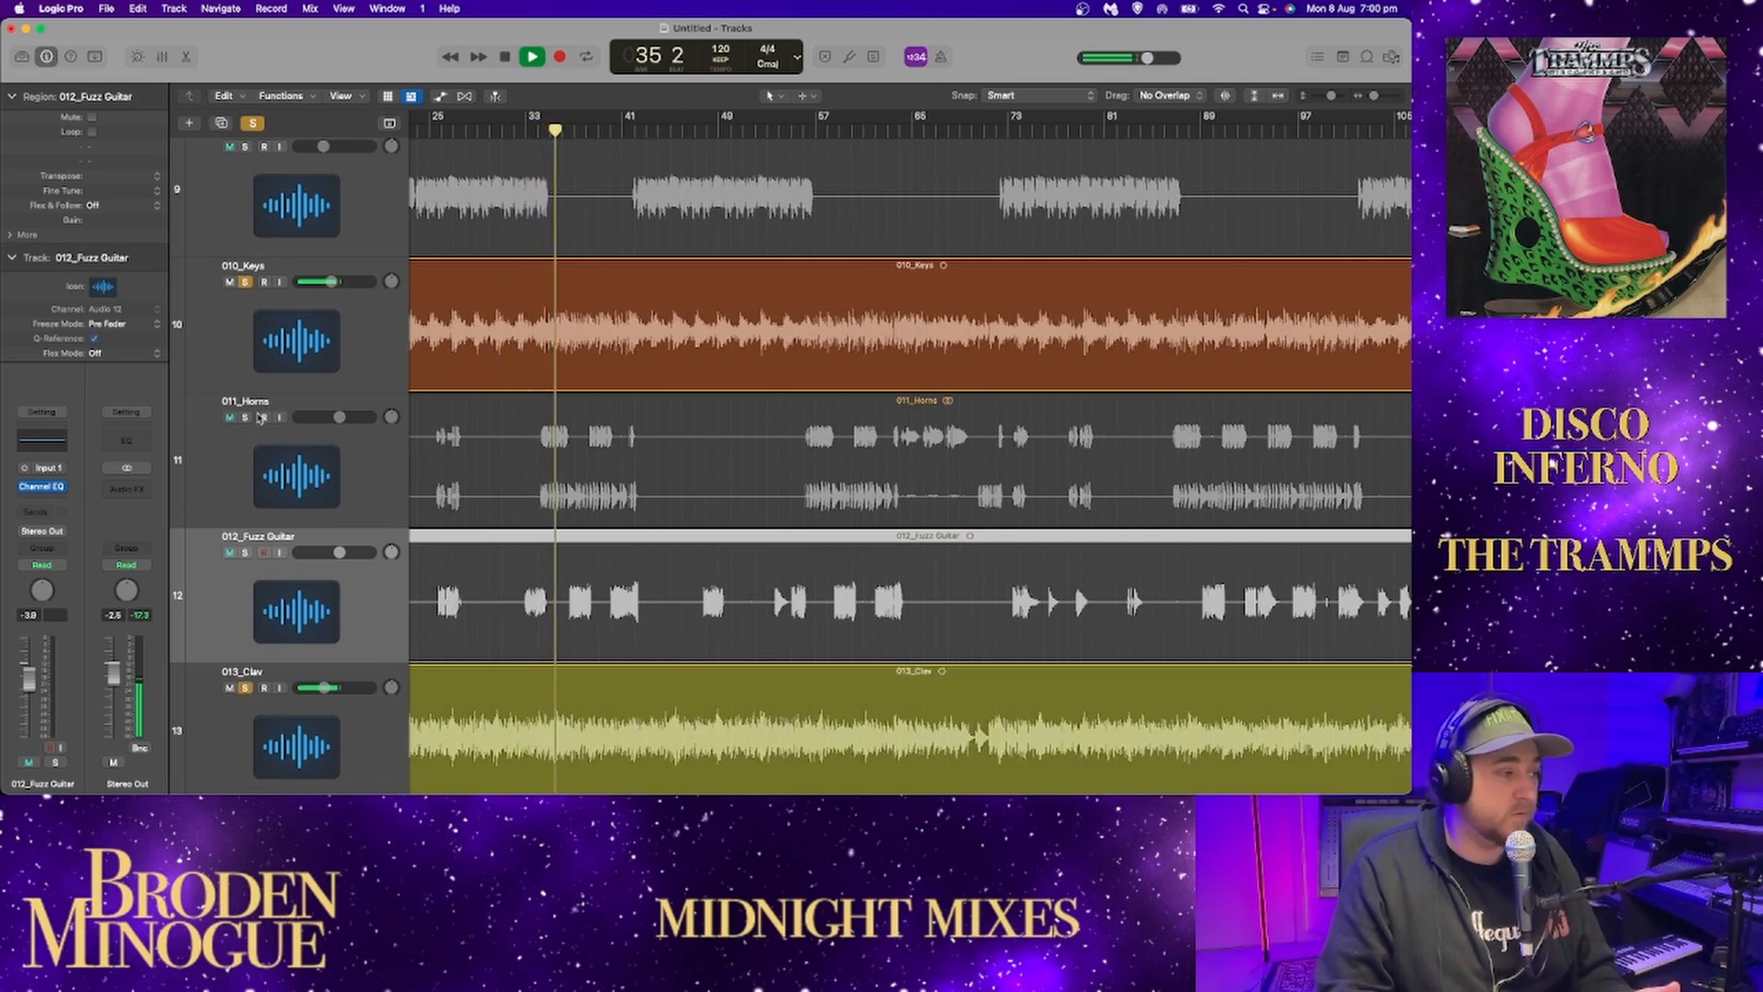
pyautogui.click(266, 431)
pyautogui.click(245, 417)
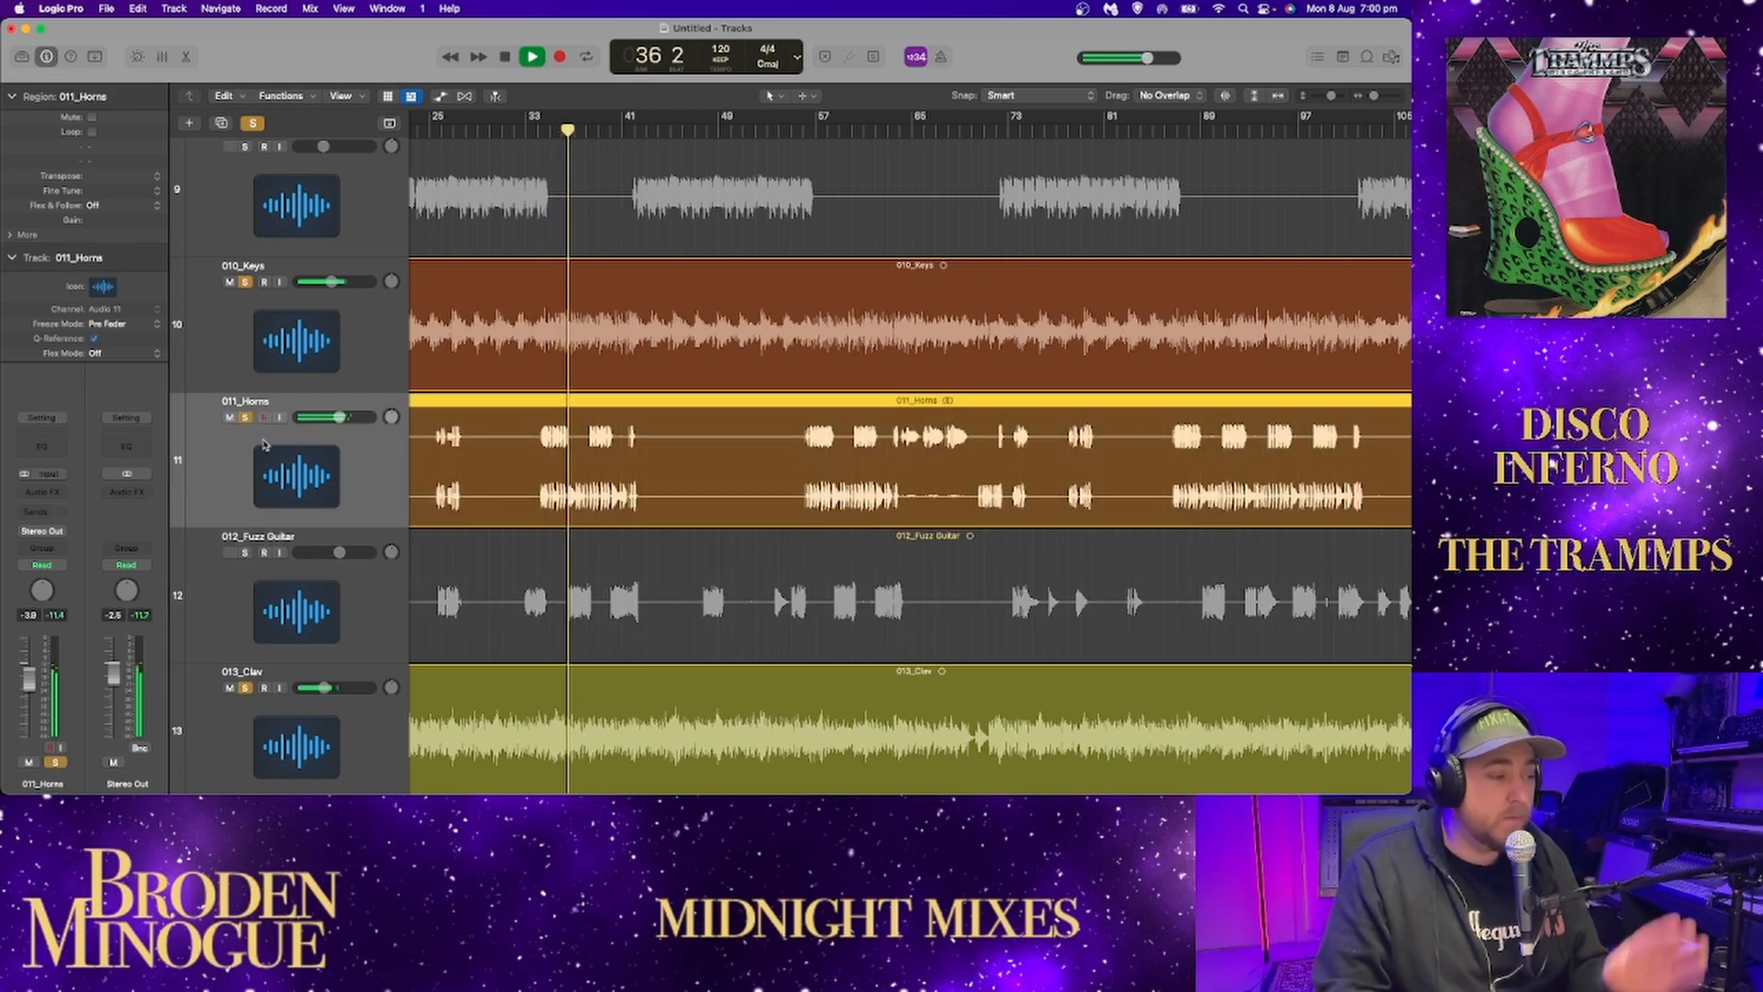
pyautogui.click(245, 553)
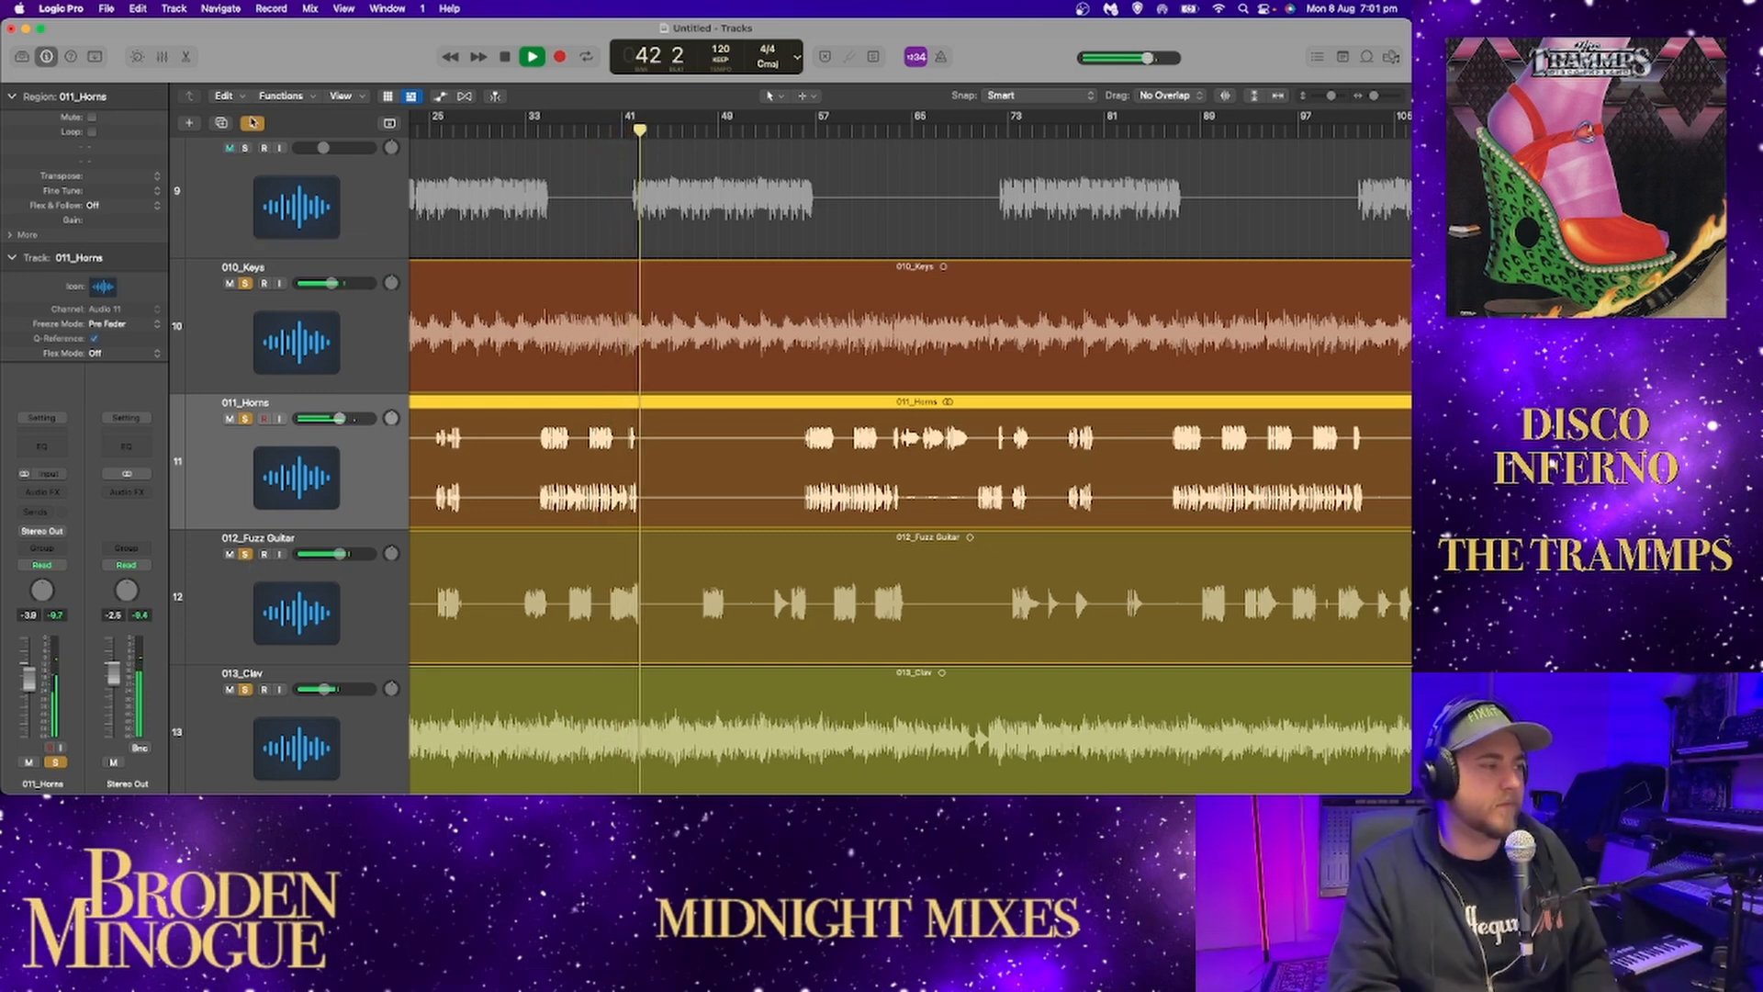
# Clear the solos on keys, horns and fuzz guitar, and play the clav alone from around bar 205.
pyautogui.moveTo(245, 283); pyautogui.dragTo(254, 543)
pyautogui.scroll(-5, 255, 544)
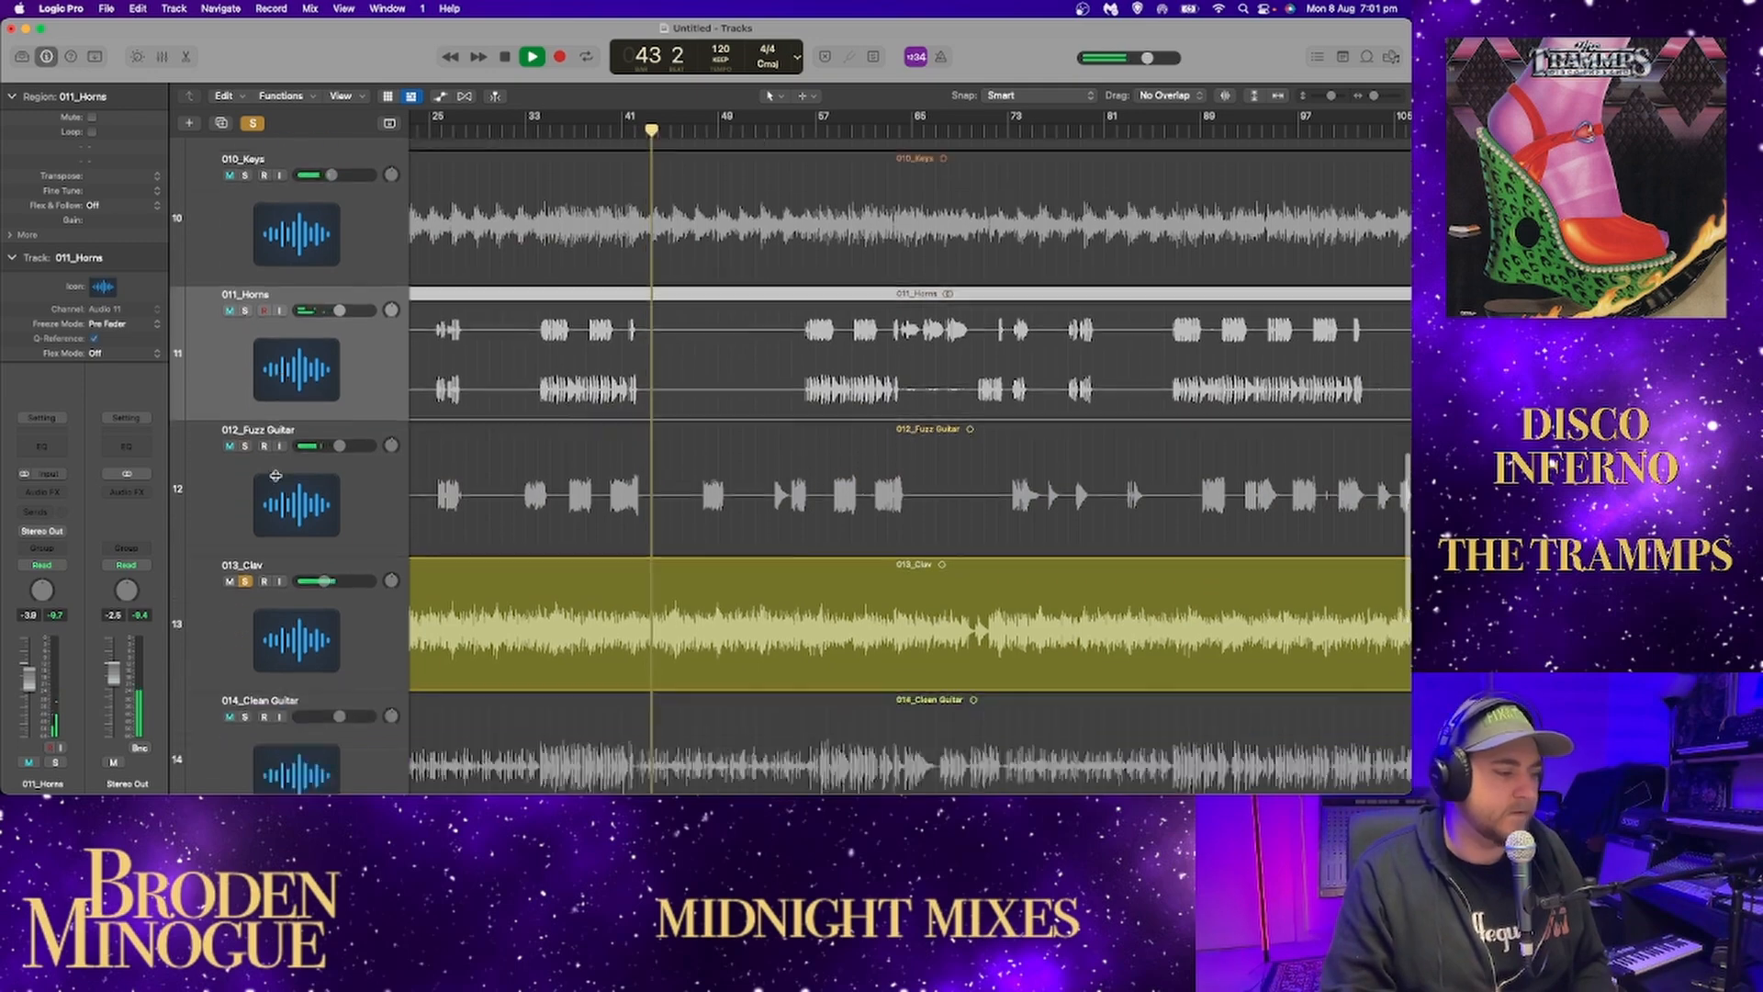
pyautogui.press('z')
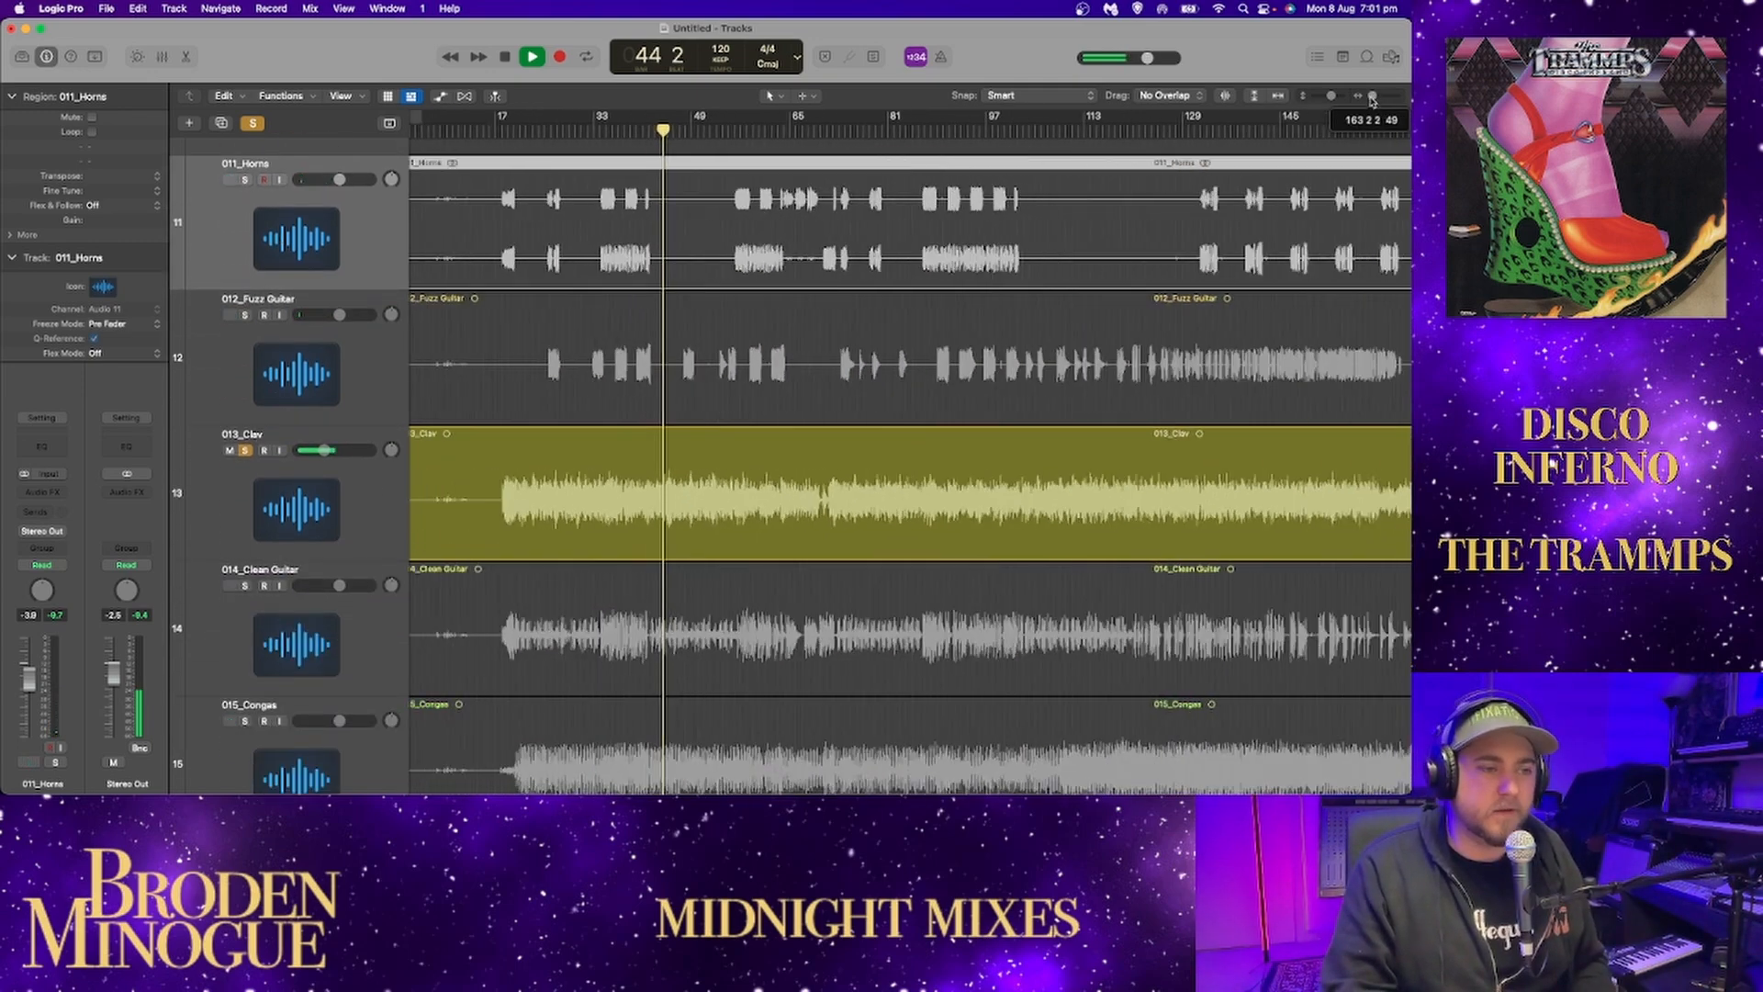
pyautogui.press('space')
pyautogui.click(1057, 131)
pyautogui.press('space')
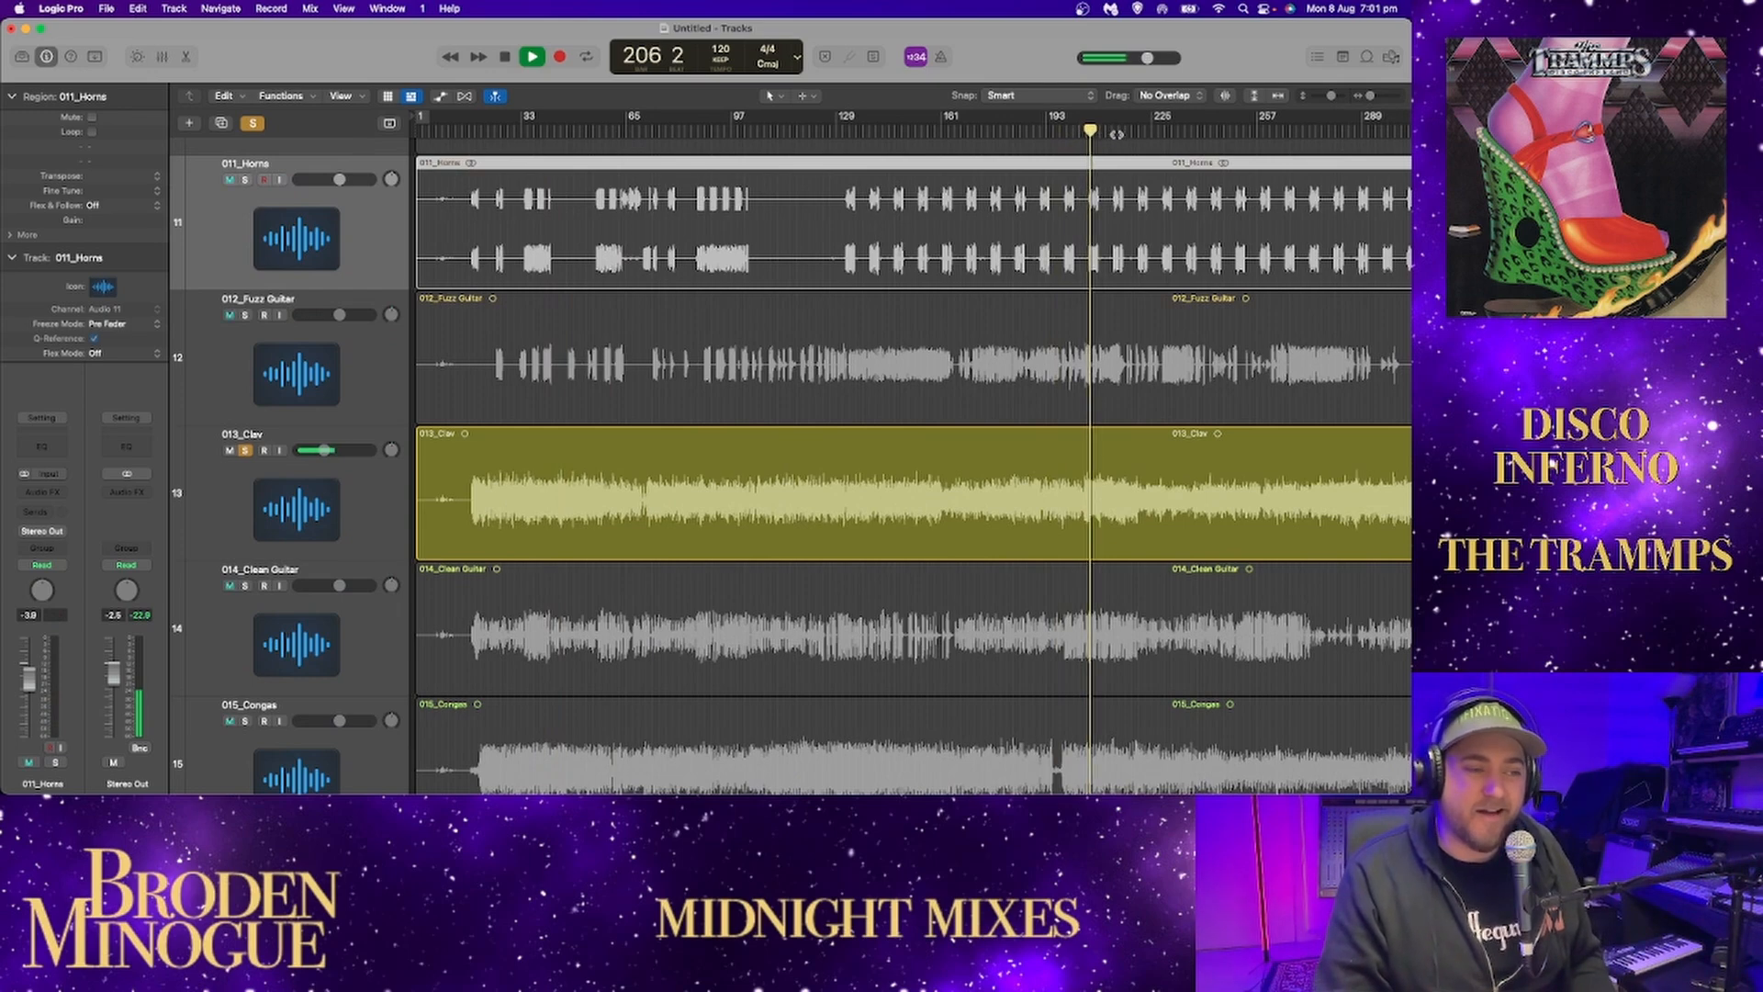
pyautogui.hscroll(5, 1136, 240)
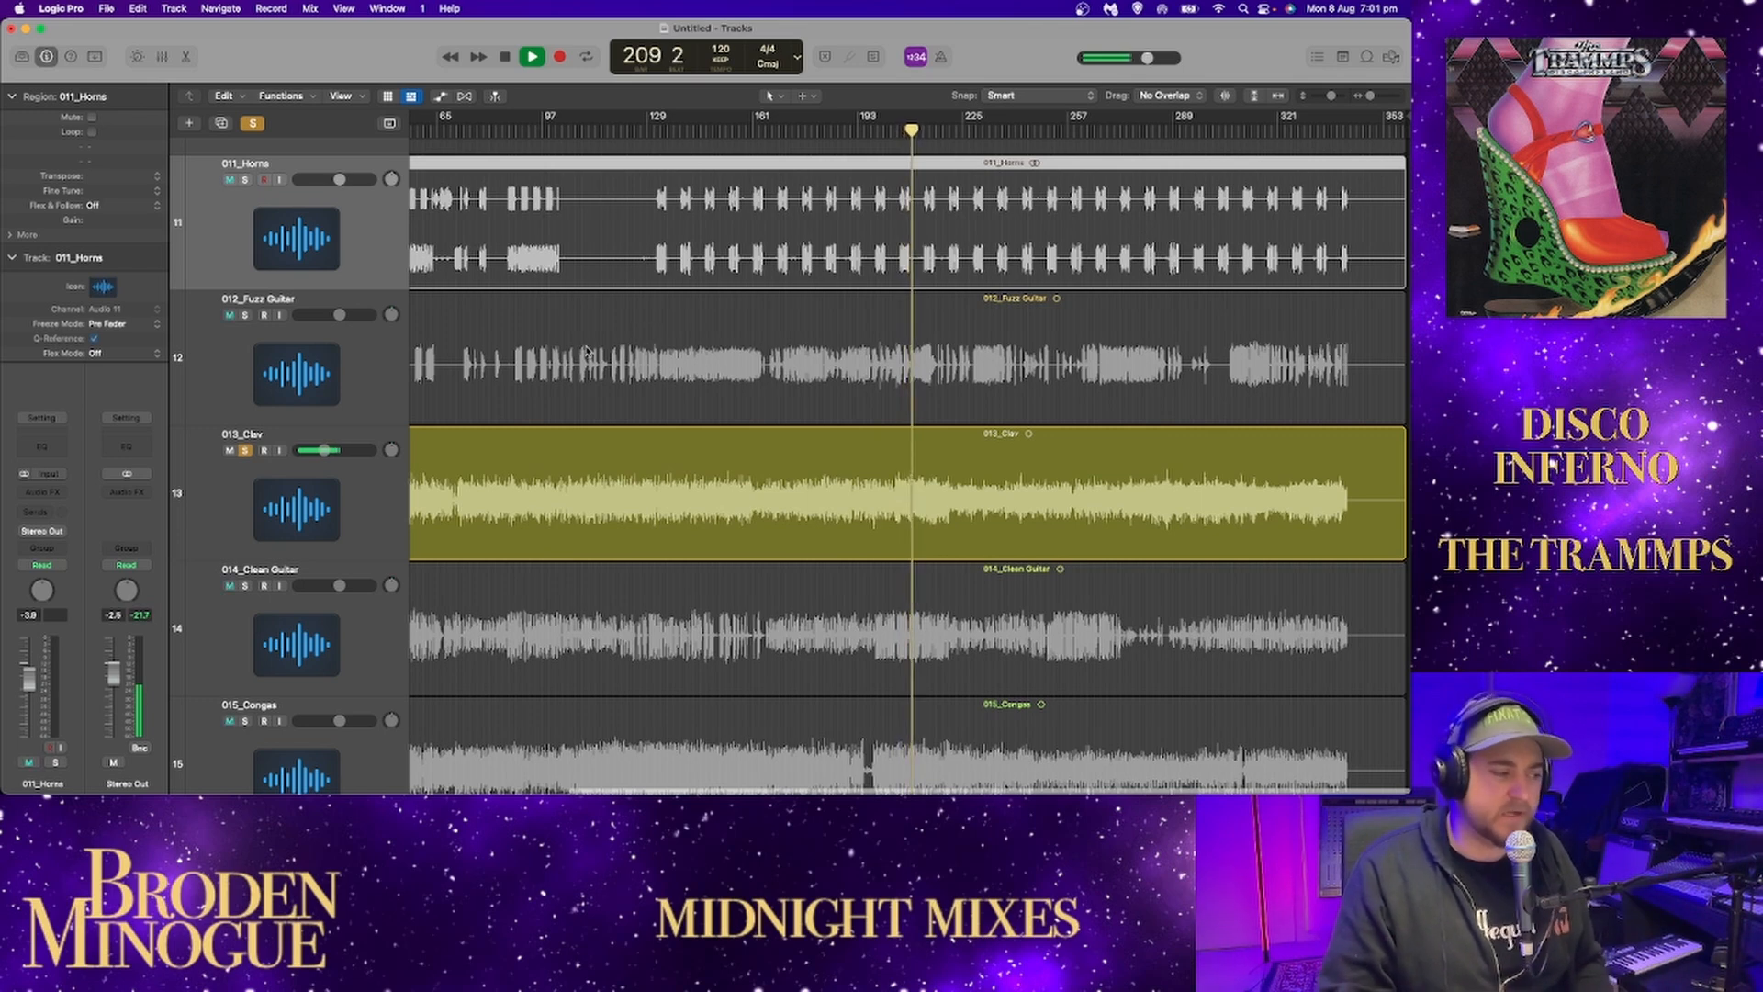
# Audition 012_Fuzz Guitar with the clav, briefly soloing 010_Keys and 008_Synth 2 too, and switch the fuzz guitar's solo off.
pyautogui.click(245, 315)
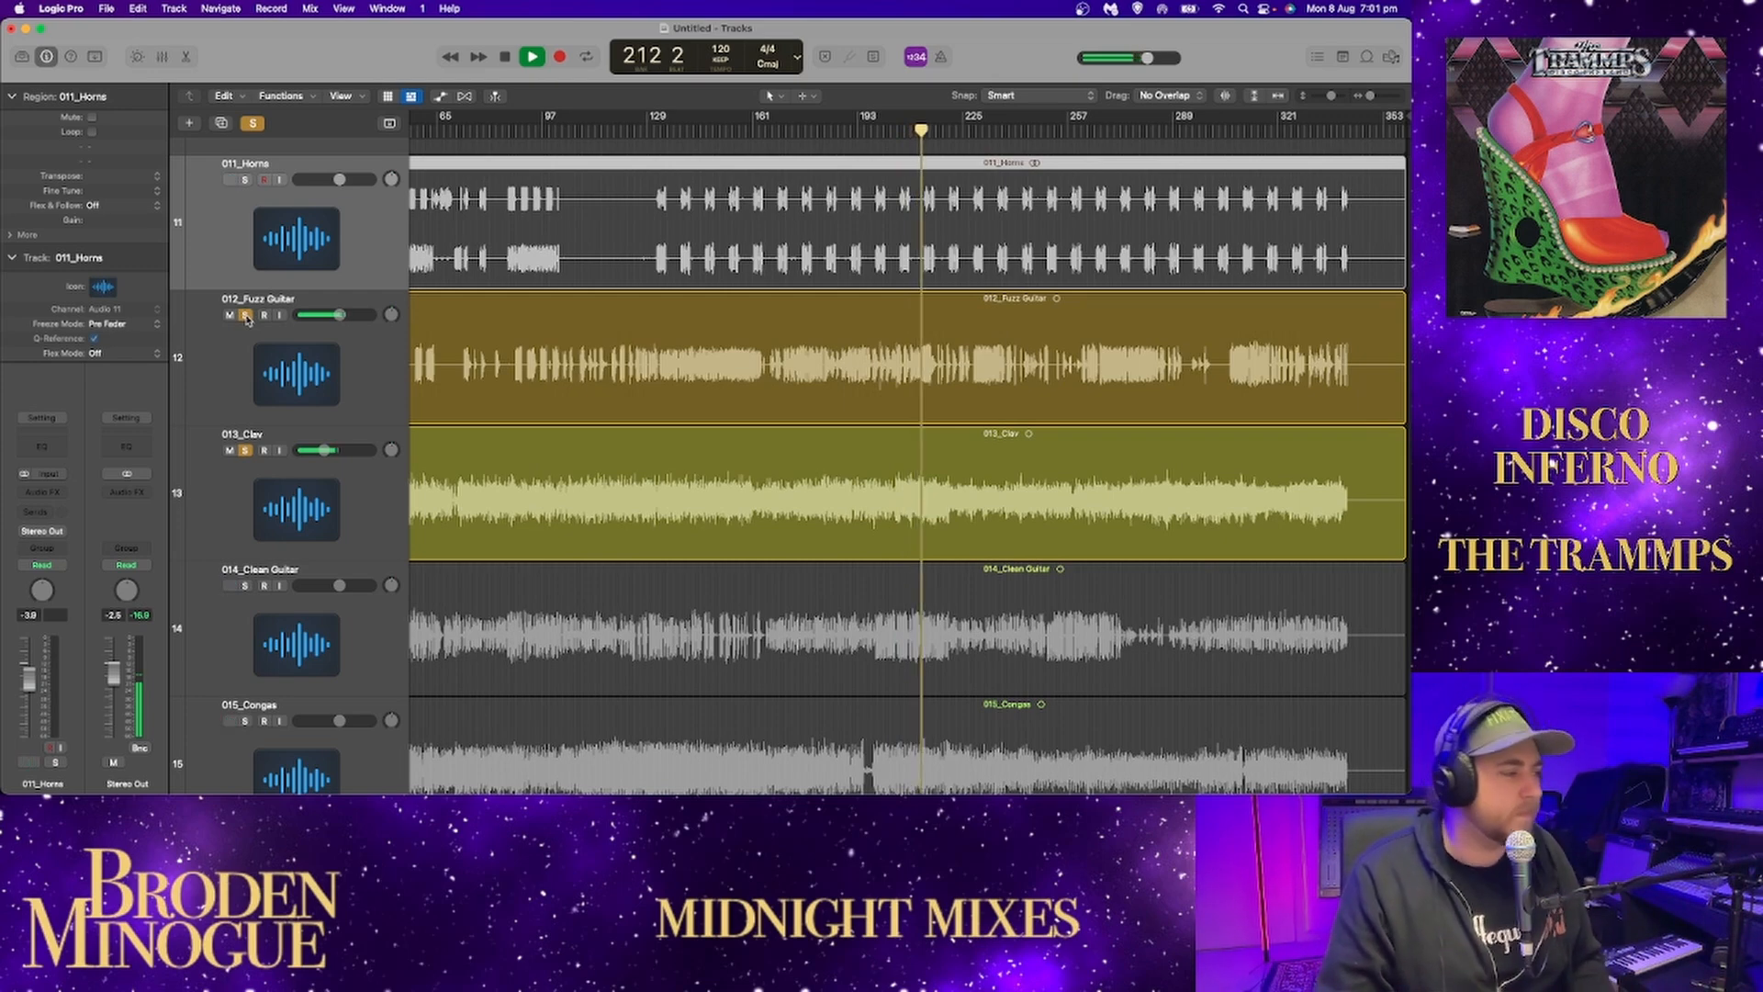
pyautogui.scroll(3, 246, 318)
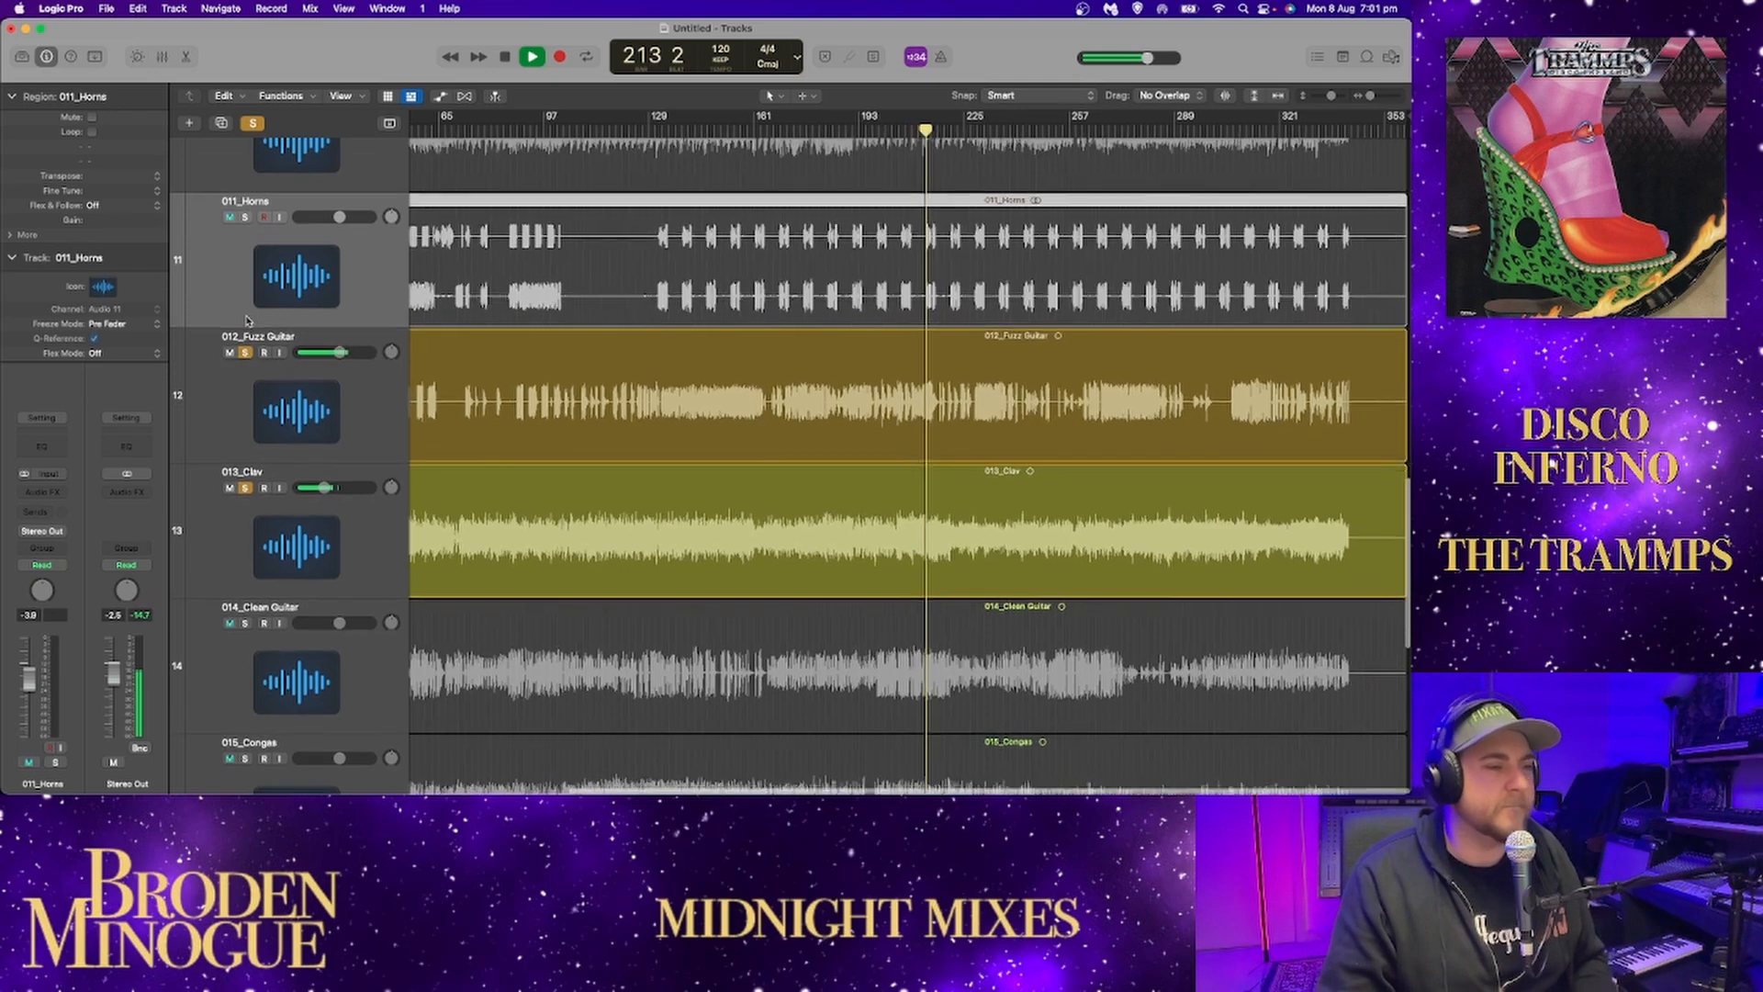
pyautogui.scroll(3, 246, 319)
pyautogui.click(245, 265)
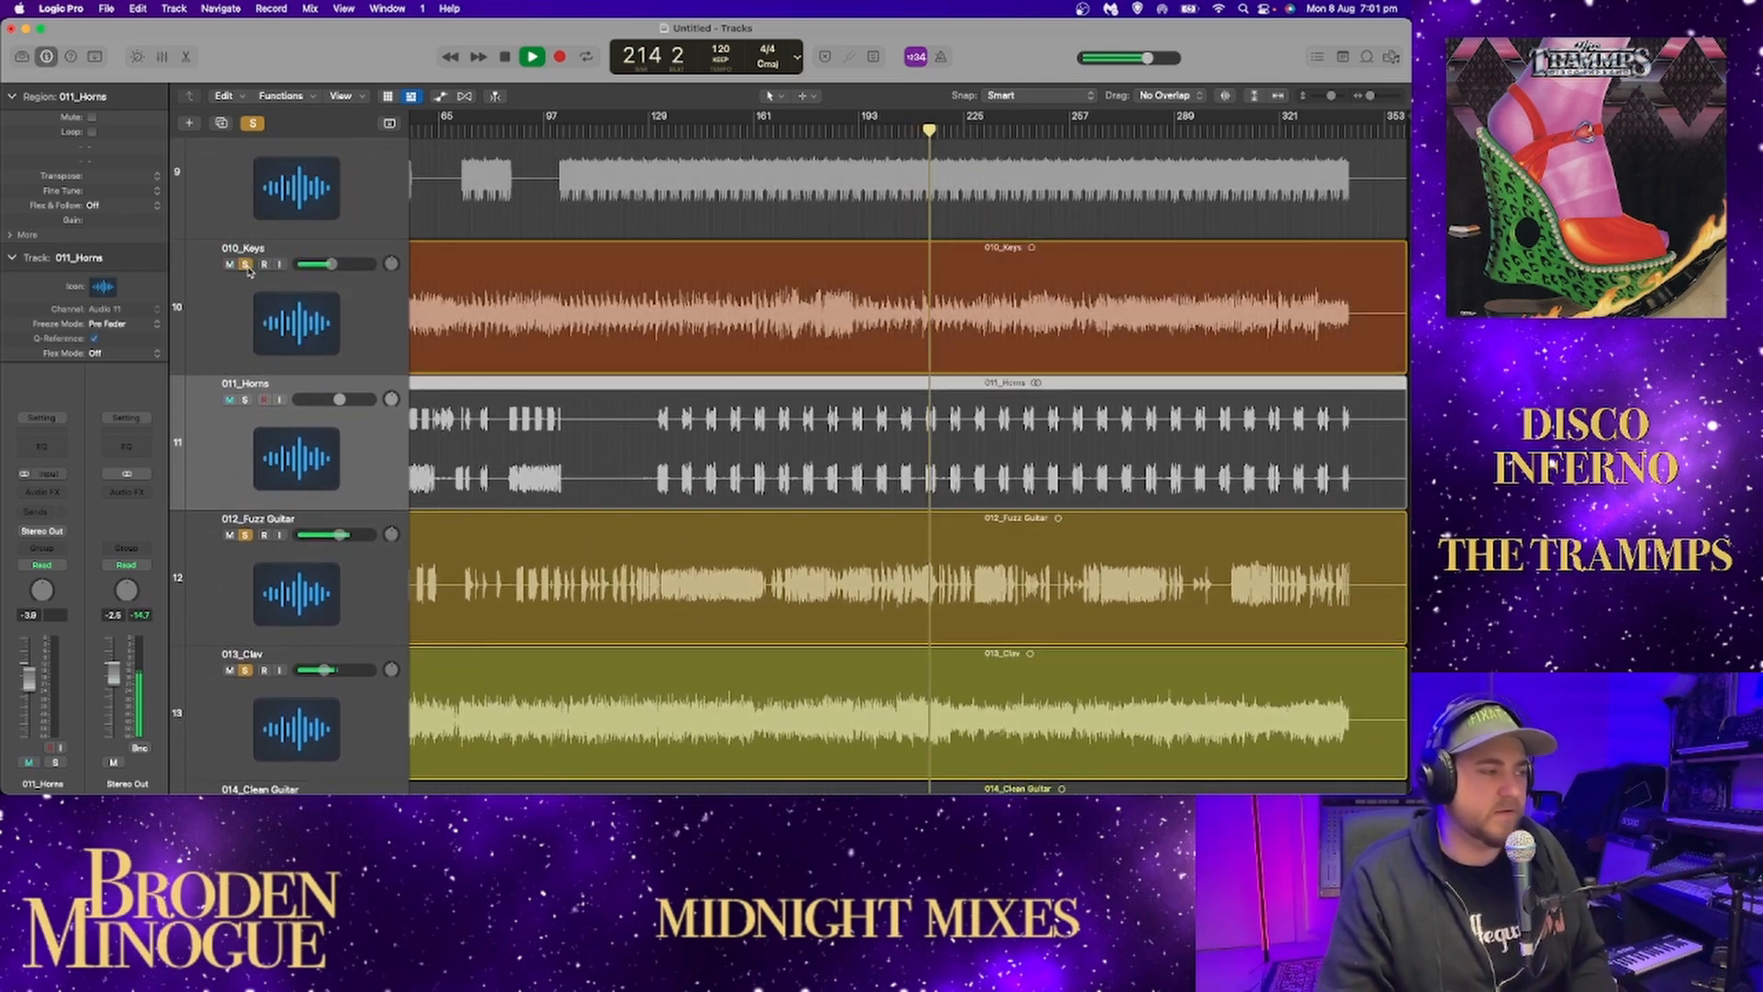
pyautogui.click(246, 264)
pyautogui.scroll(3, 248, 261)
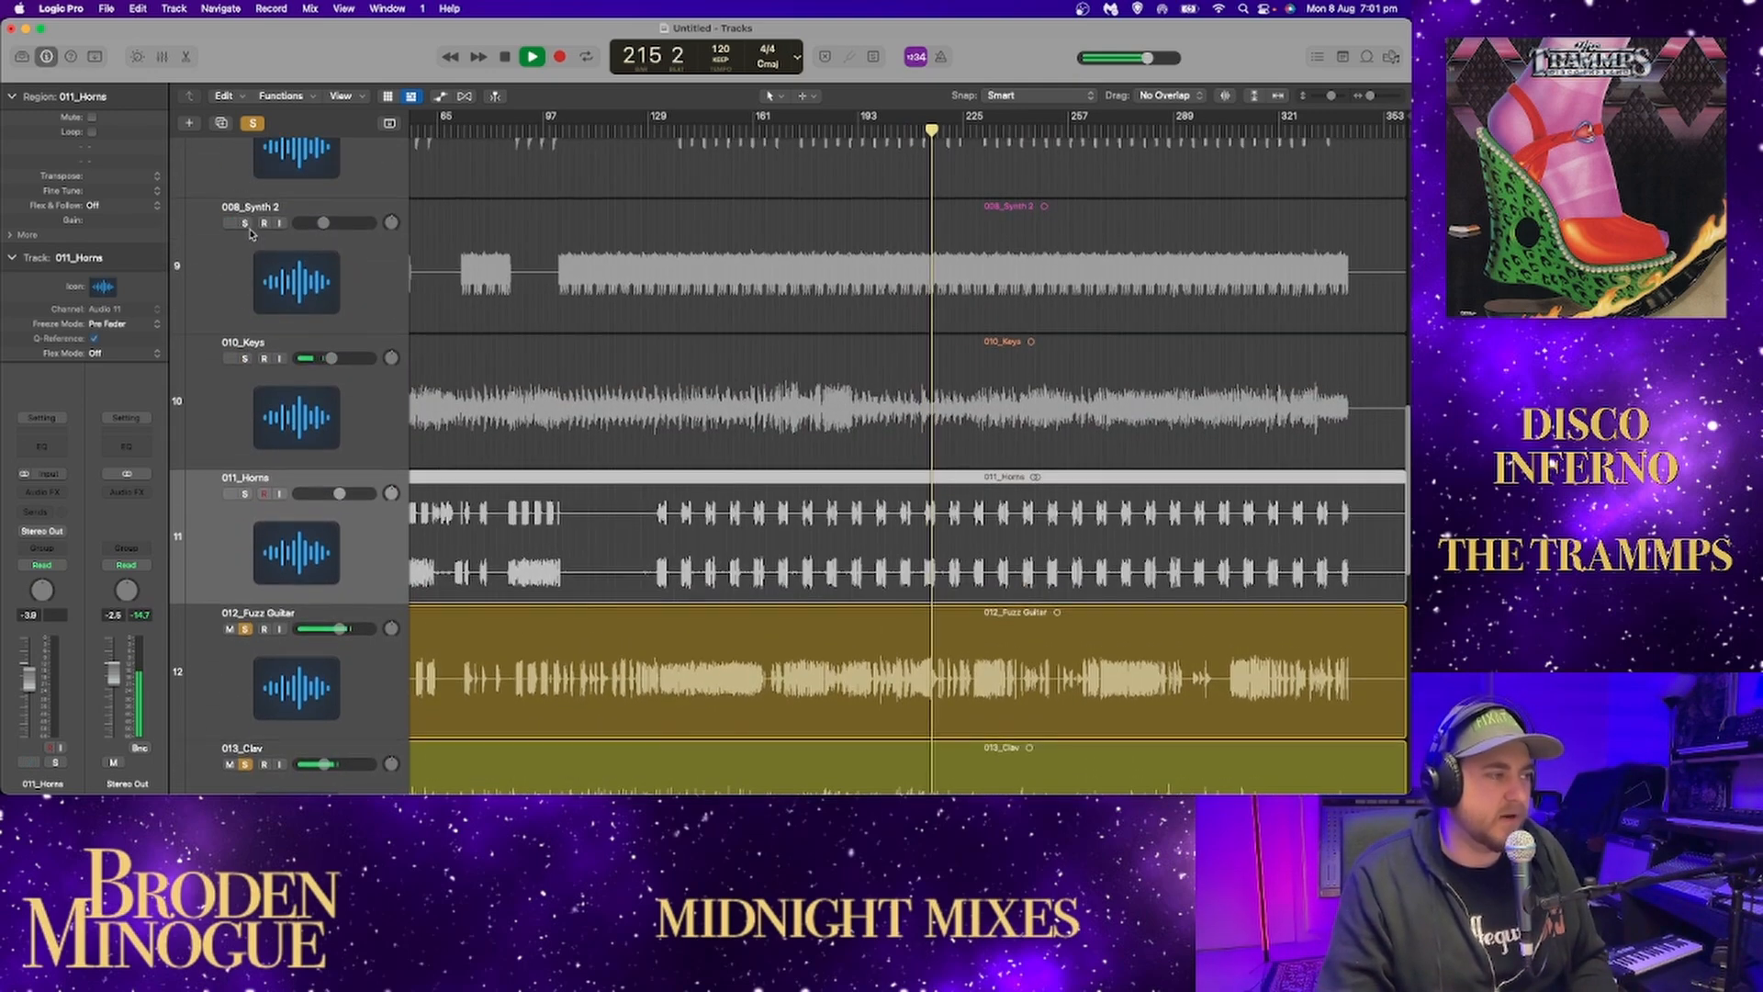
pyautogui.click(246, 224)
pyautogui.click(246, 224)
pyautogui.scroll(-5, 253, 266)
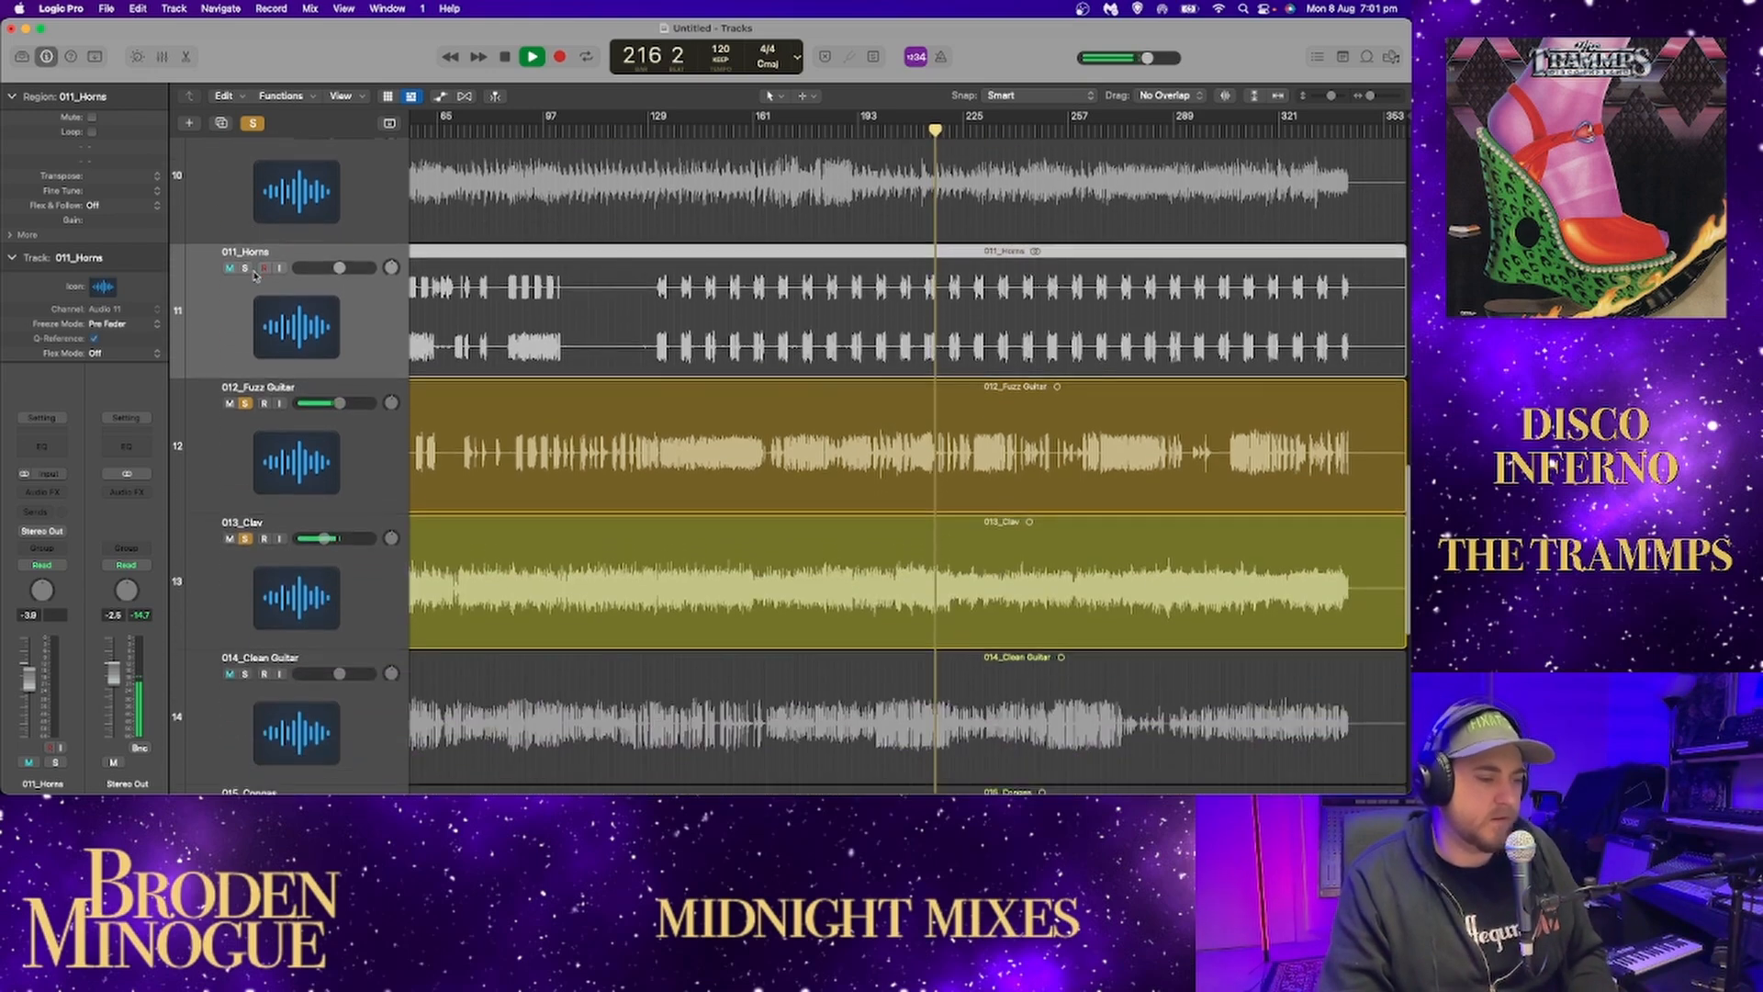
pyautogui.scroll(-2, 256, 280)
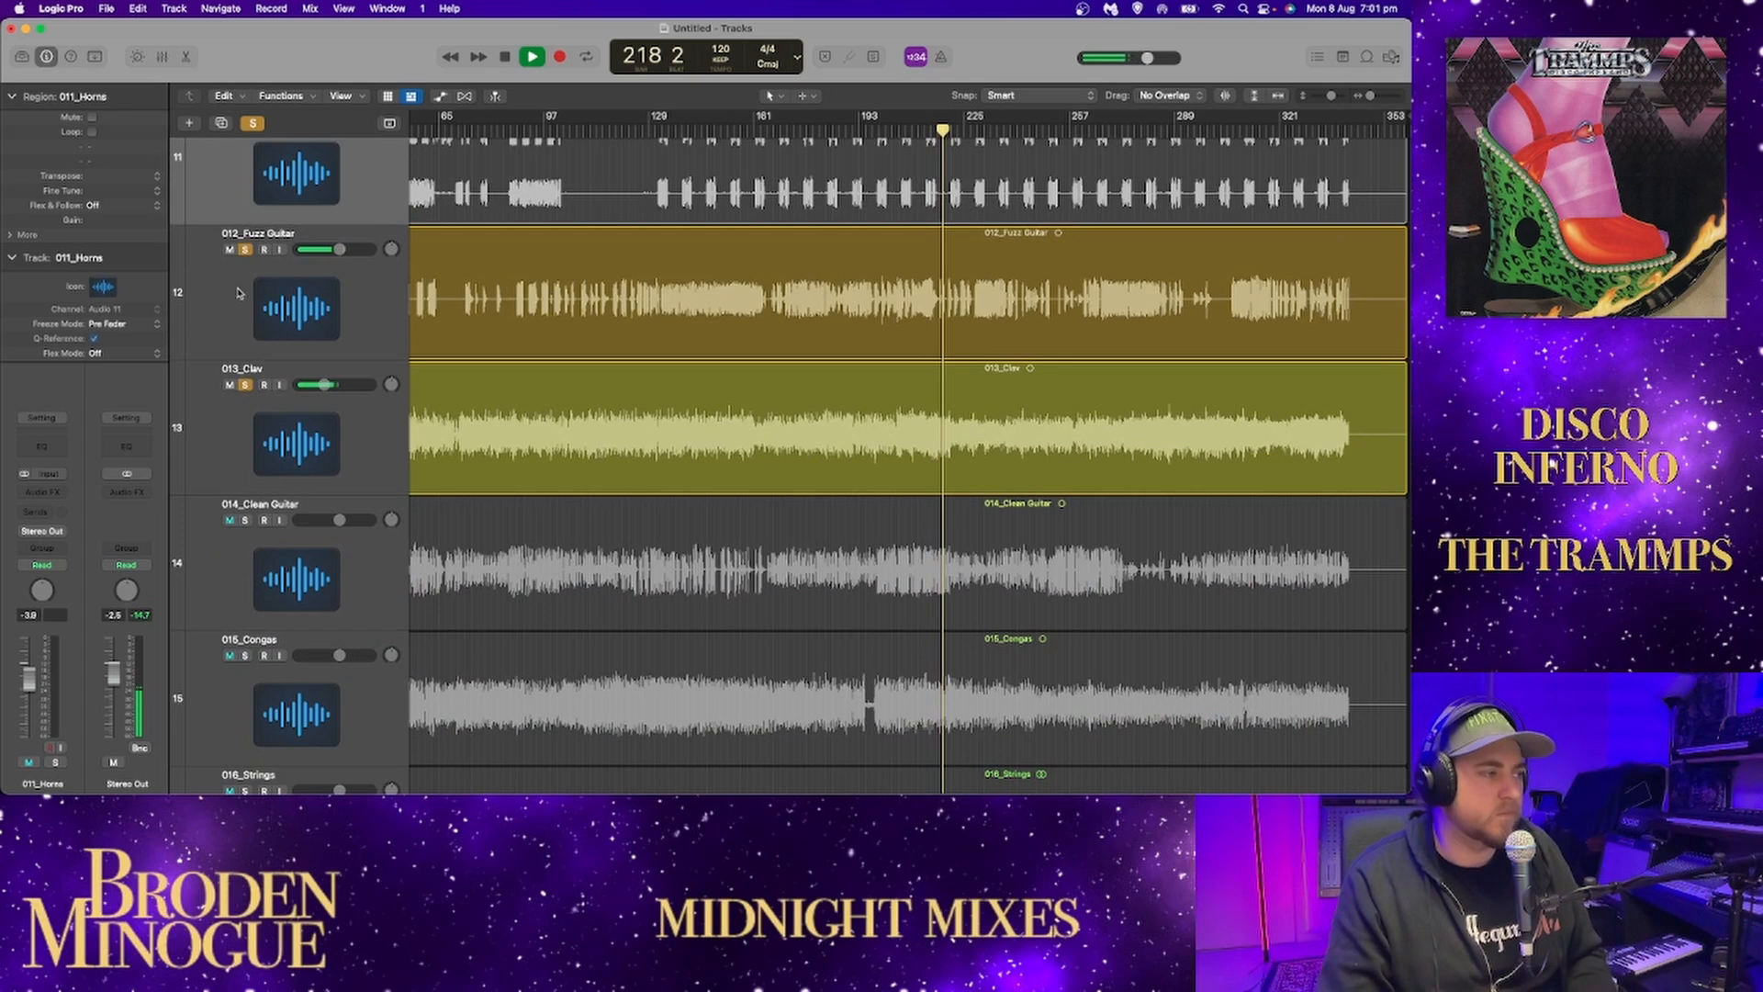
pyautogui.click(245, 250)
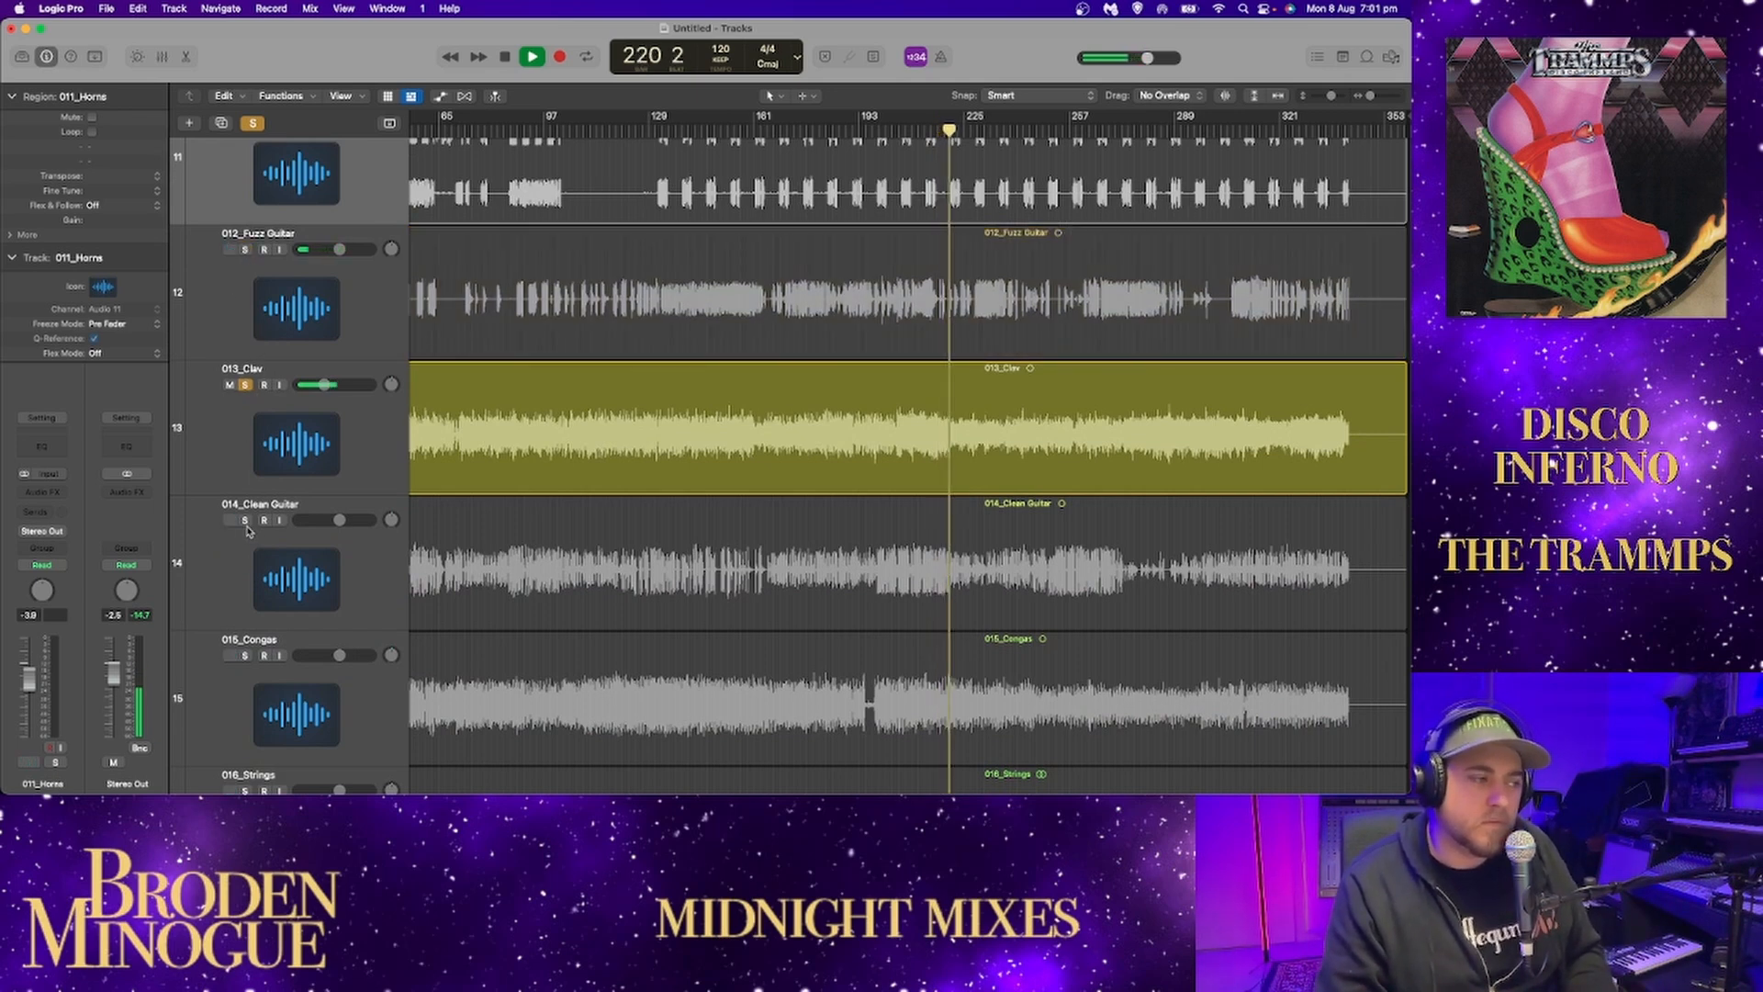
# Switch the solo from 013_Clav to 014_Clean Guitar and play from just before its entry.
pyautogui.click(247, 385)
pyautogui.click(245, 520)
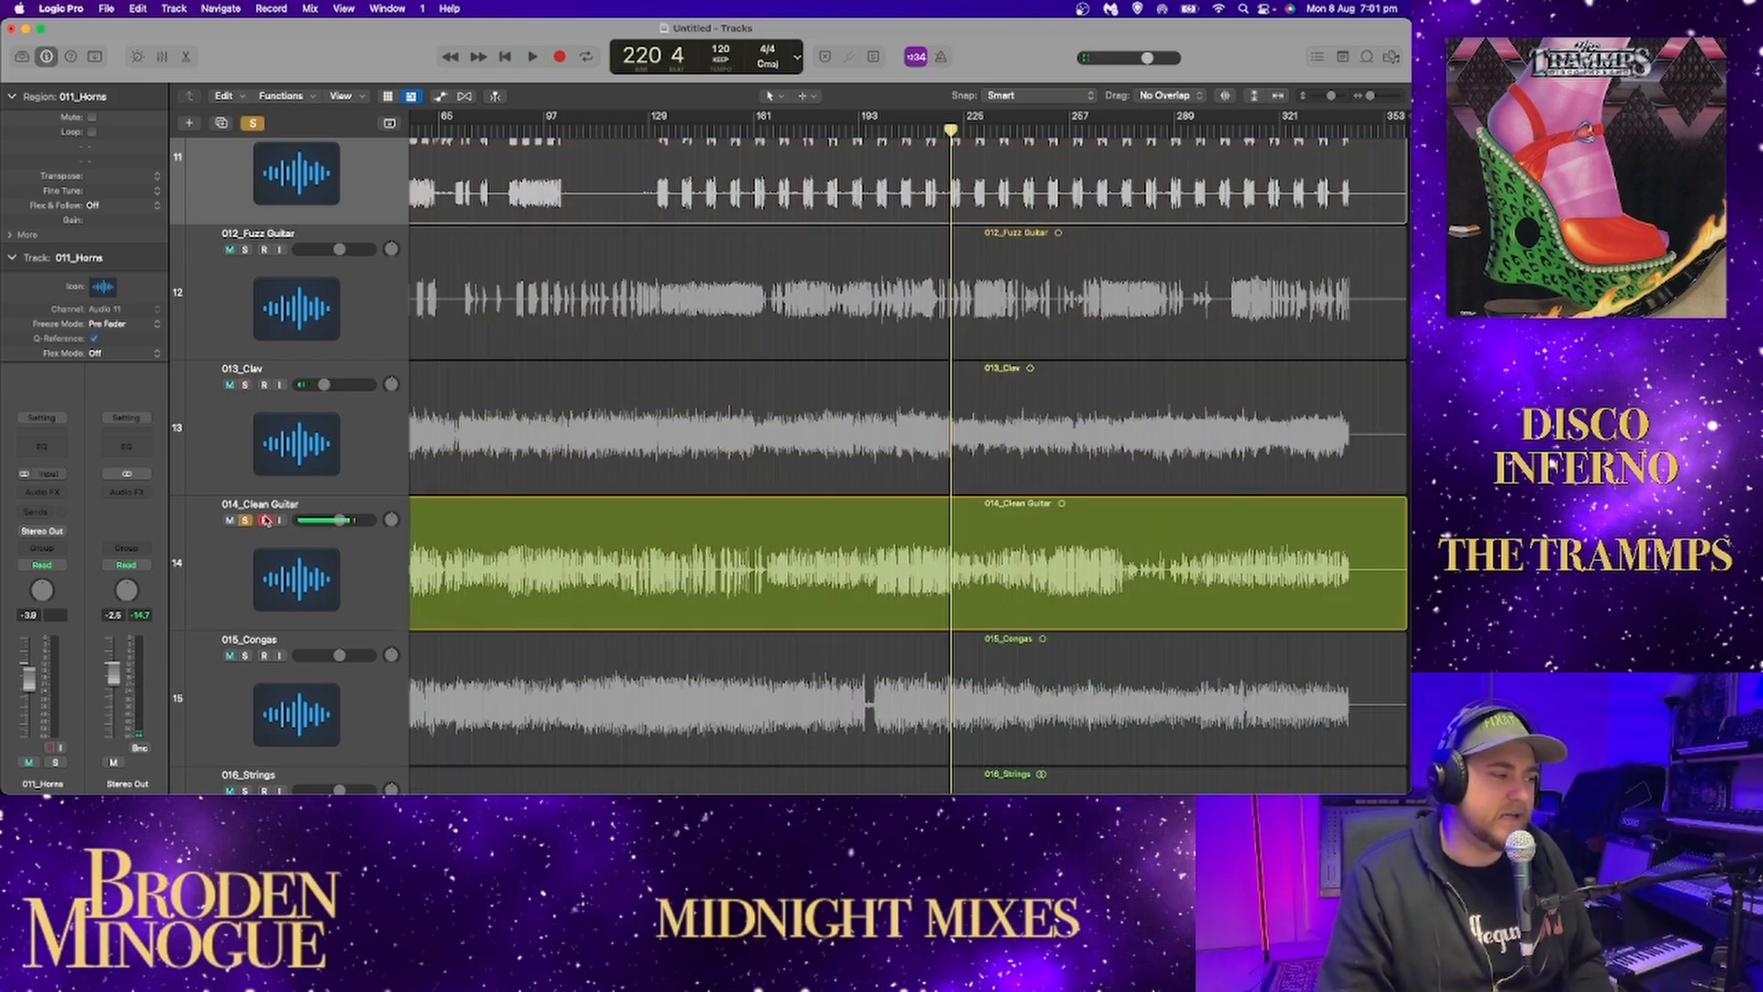
pyautogui.hscroll(-5, 585, 444)
pyautogui.click(469, 131)
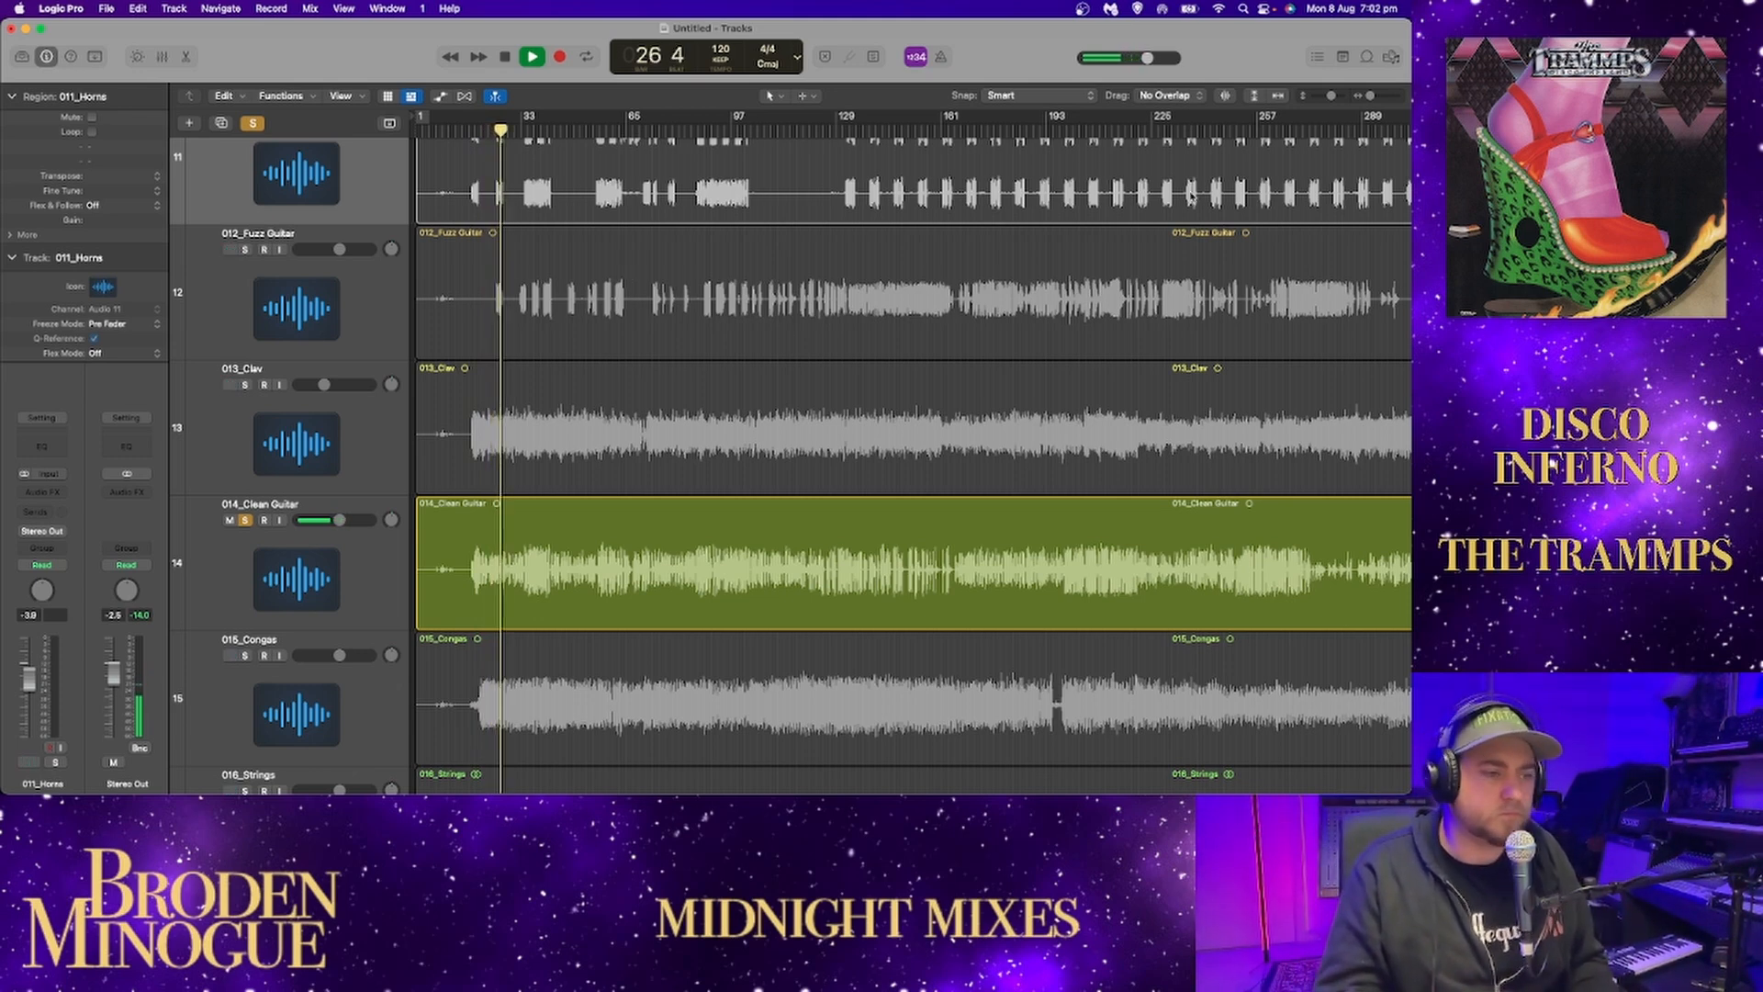
# Listen to the soloed clean guitar around bars 37 to 42 and stop playback.
pyautogui.click(538, 127)
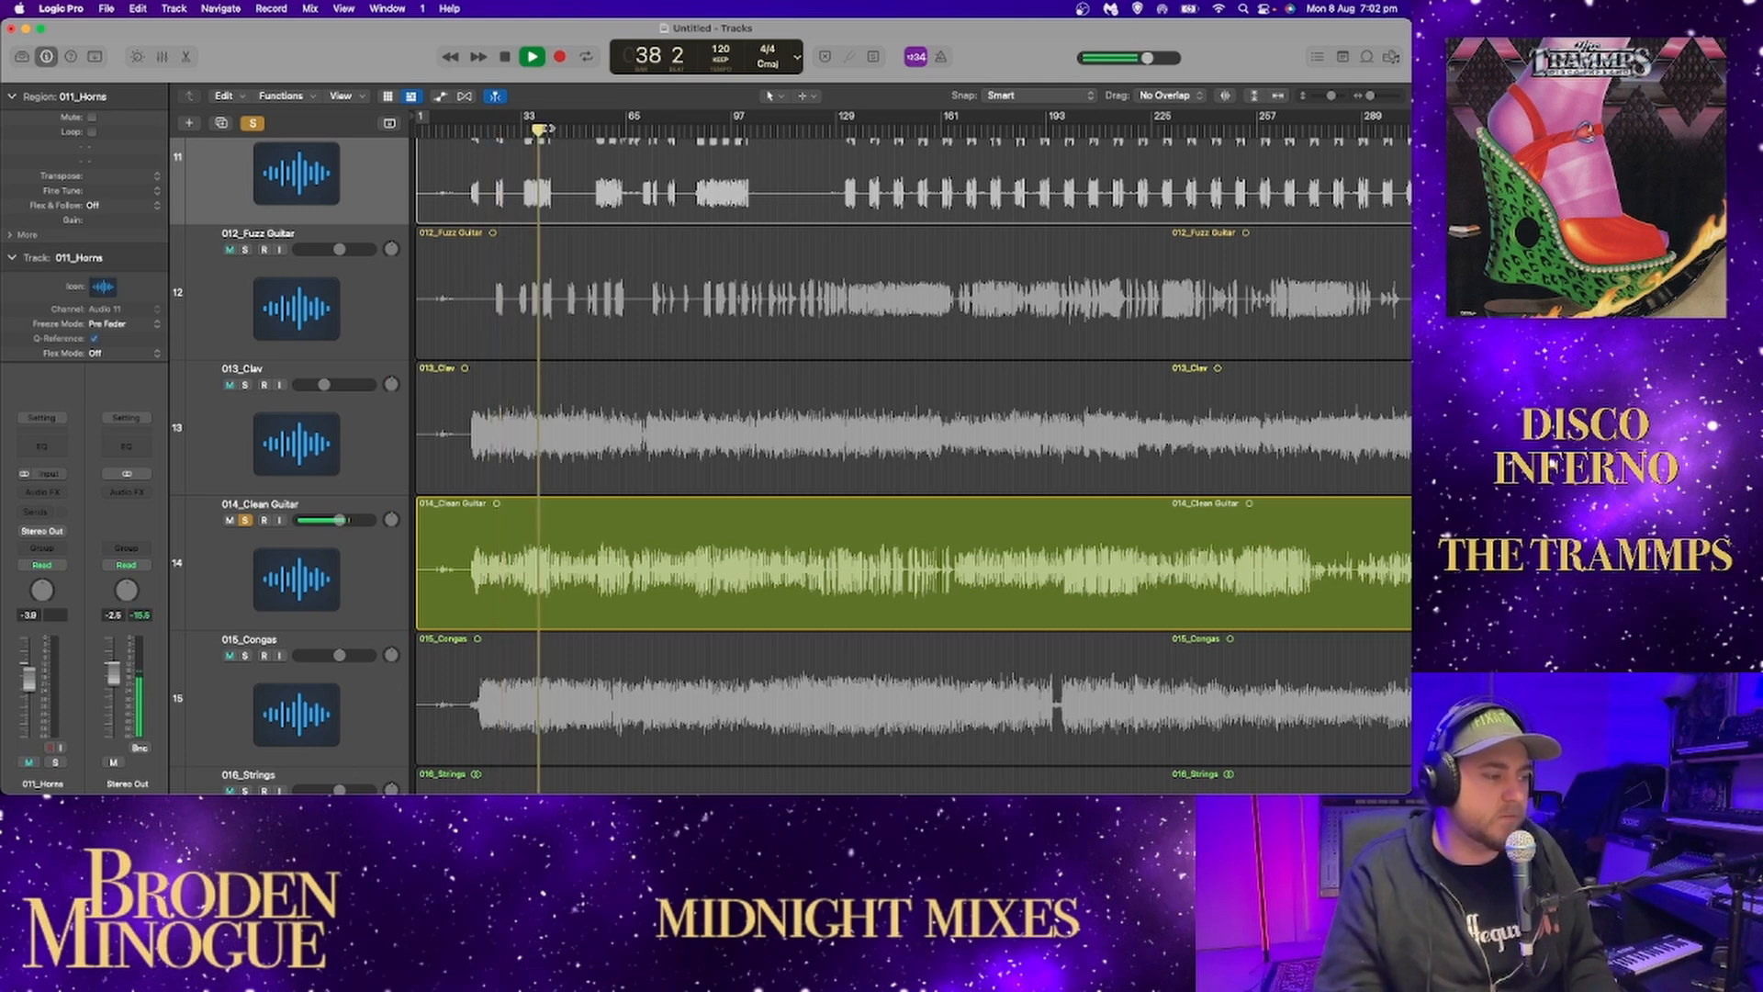
pyautogui.click(531, 127)
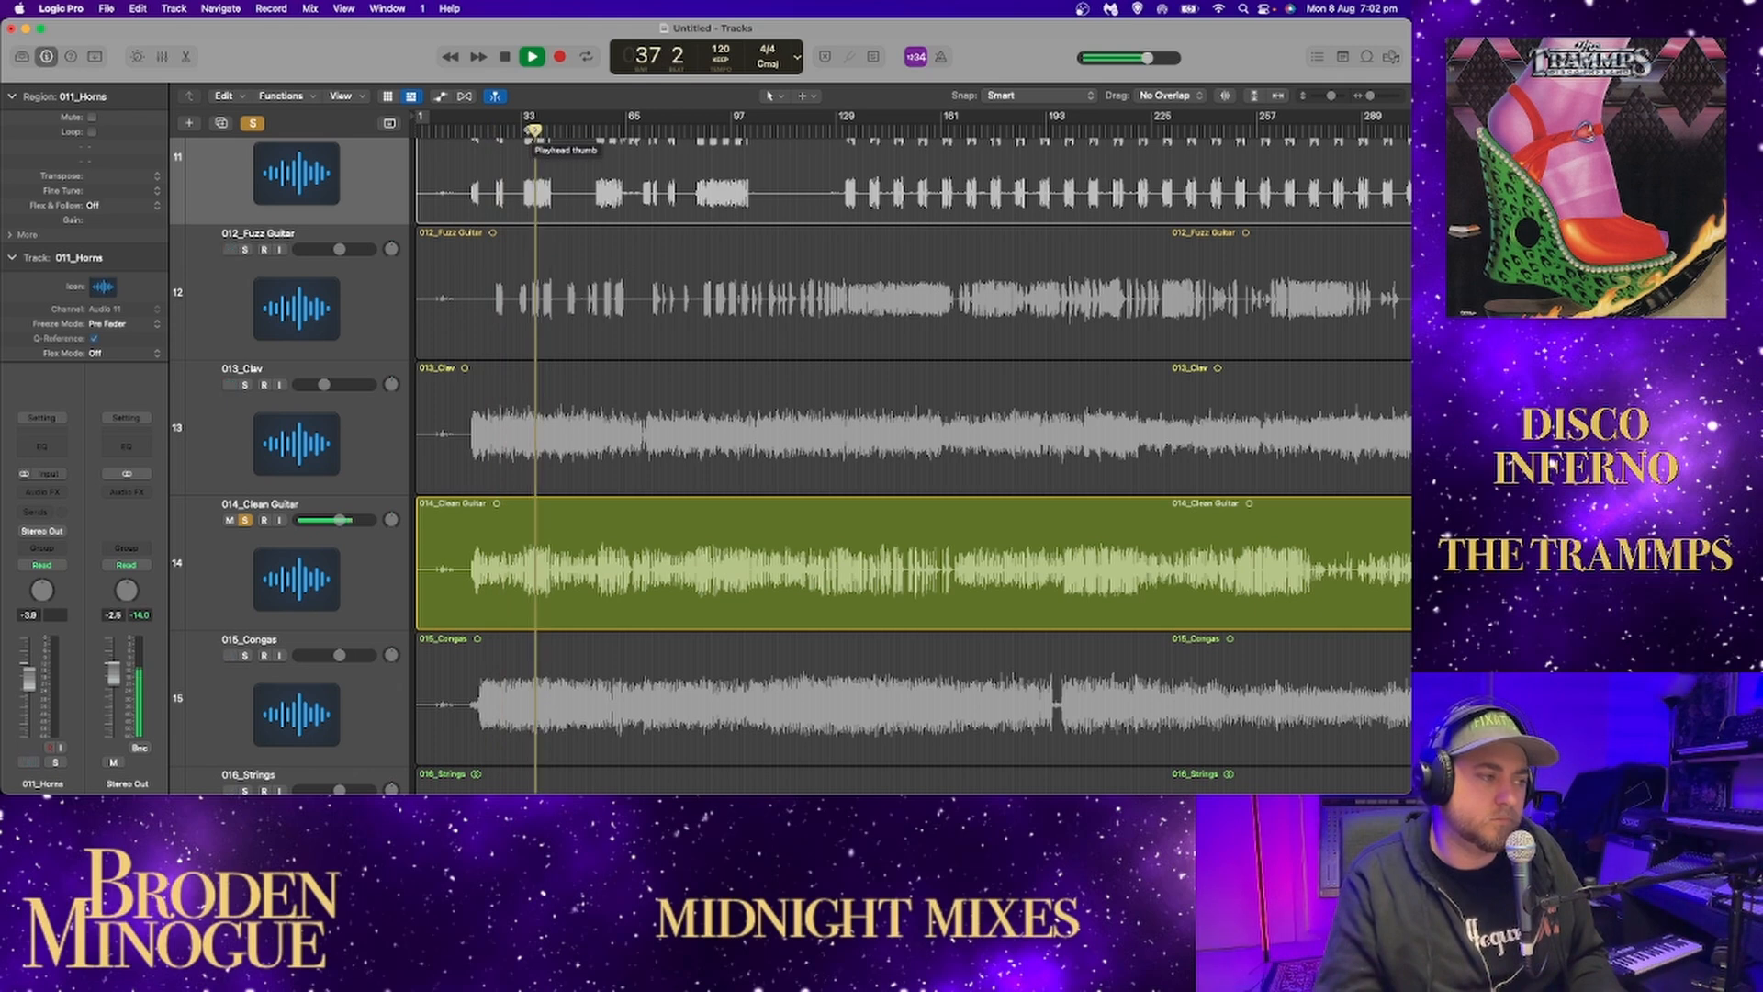
pyautogui.scroll(-1, 532, 131)
pyautogui.press('space')
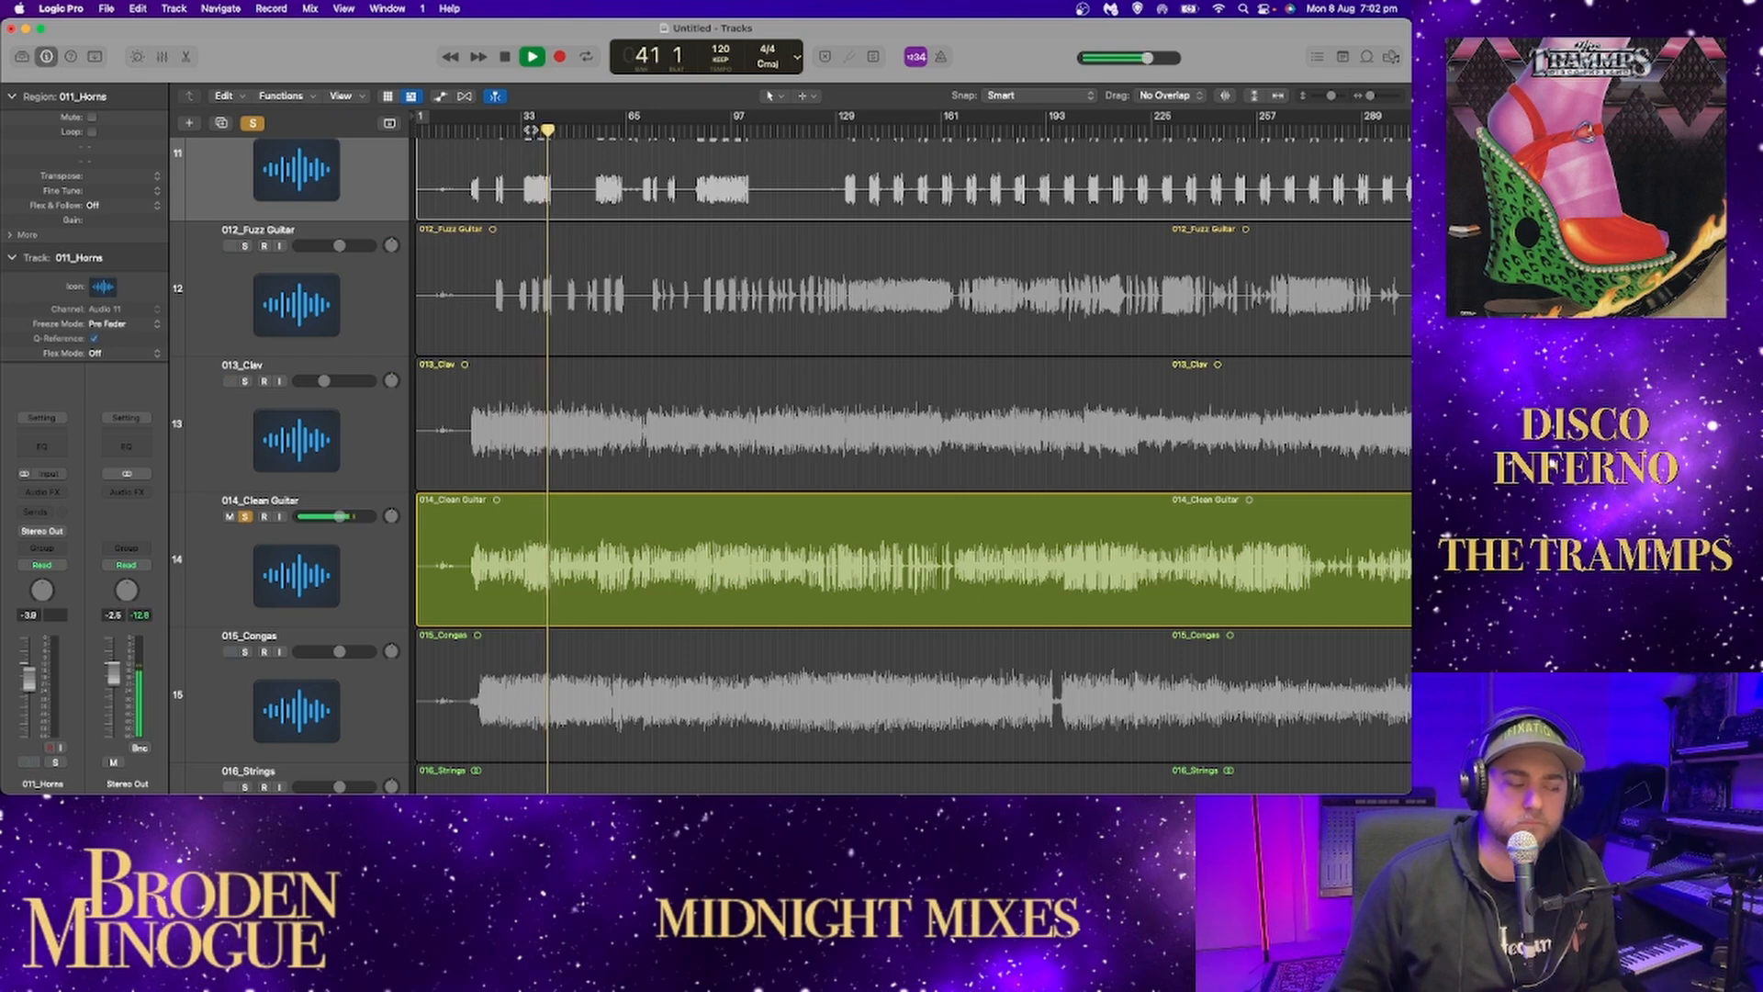
pyautogui.press('space')
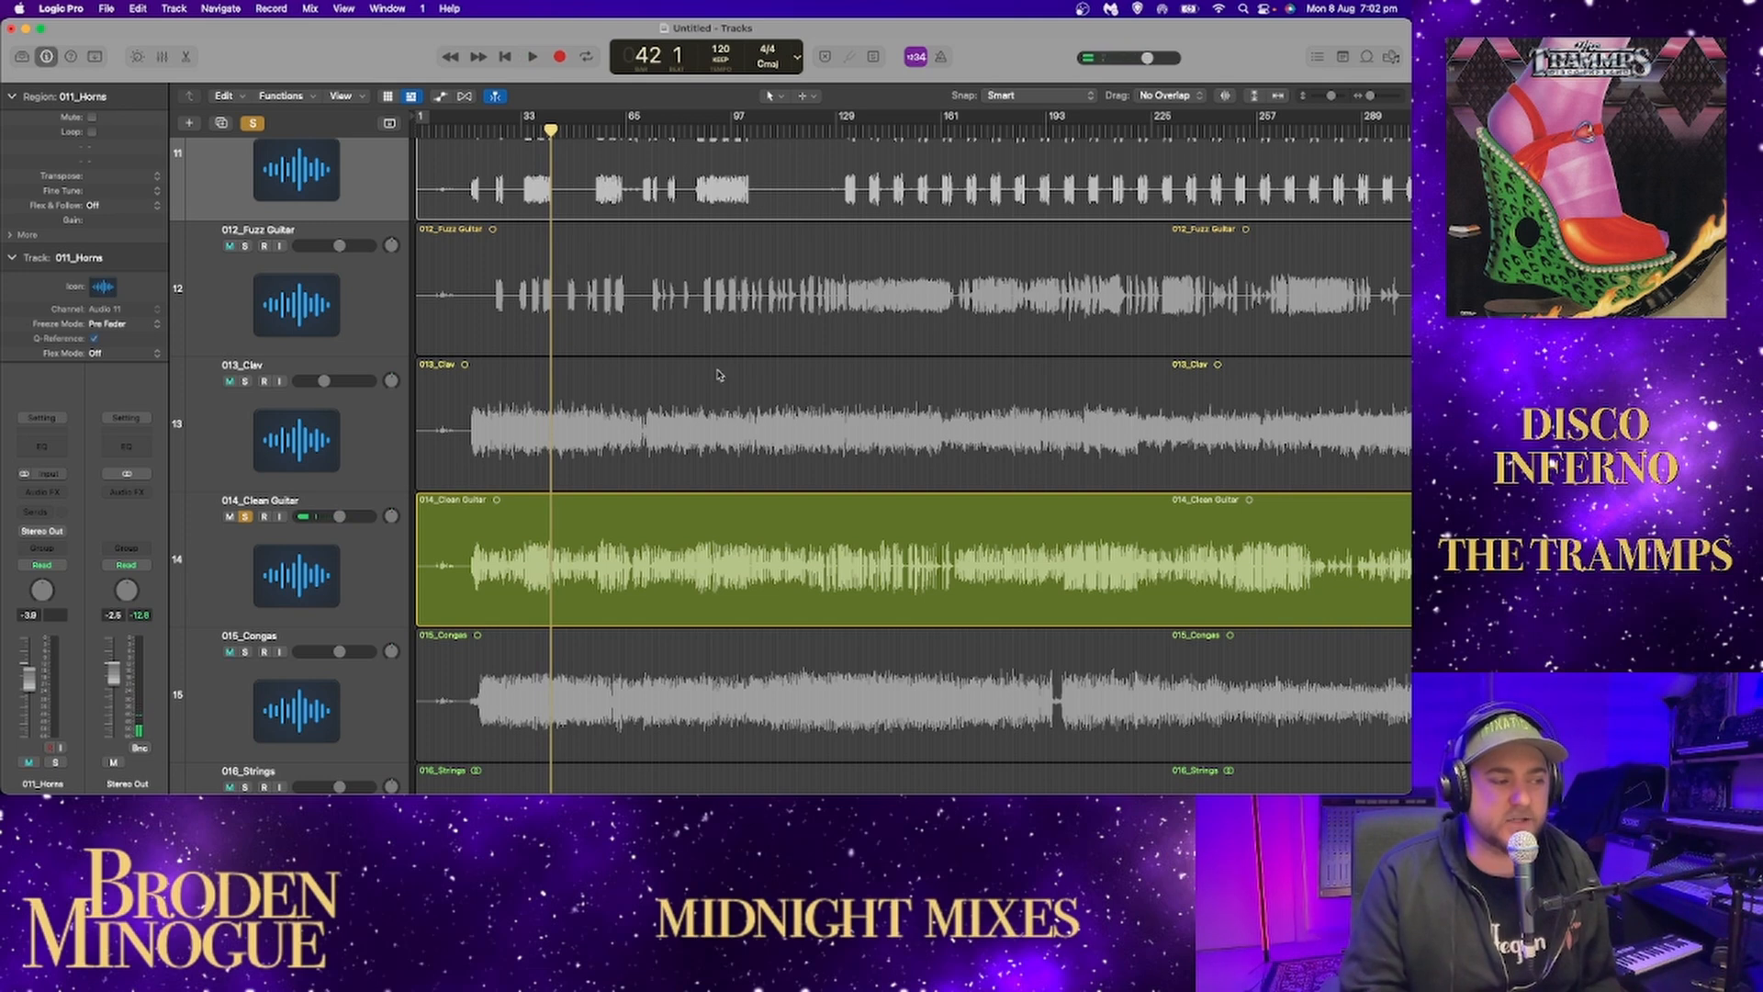
# Sample the clean guitar at several spots from around bar 57 to bar 253 and stop playback.
pyautogui.click(601, 126)
pyautogui.press('space')
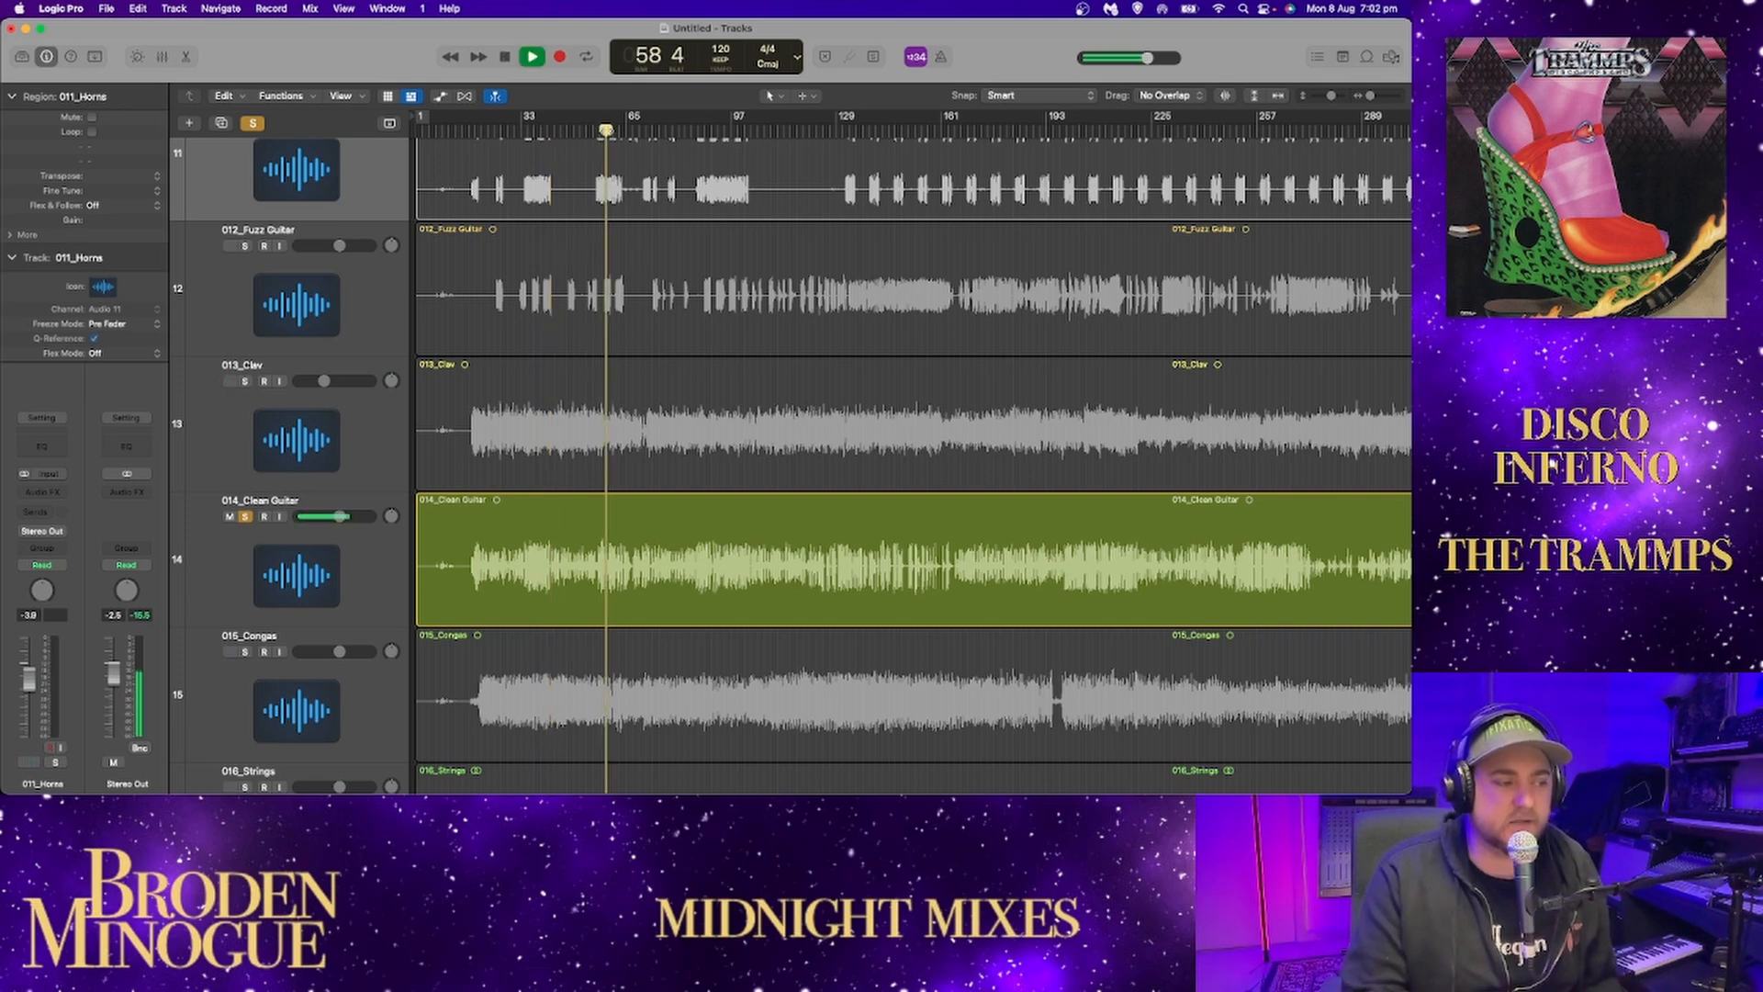
pyautogui.click(601, 129)
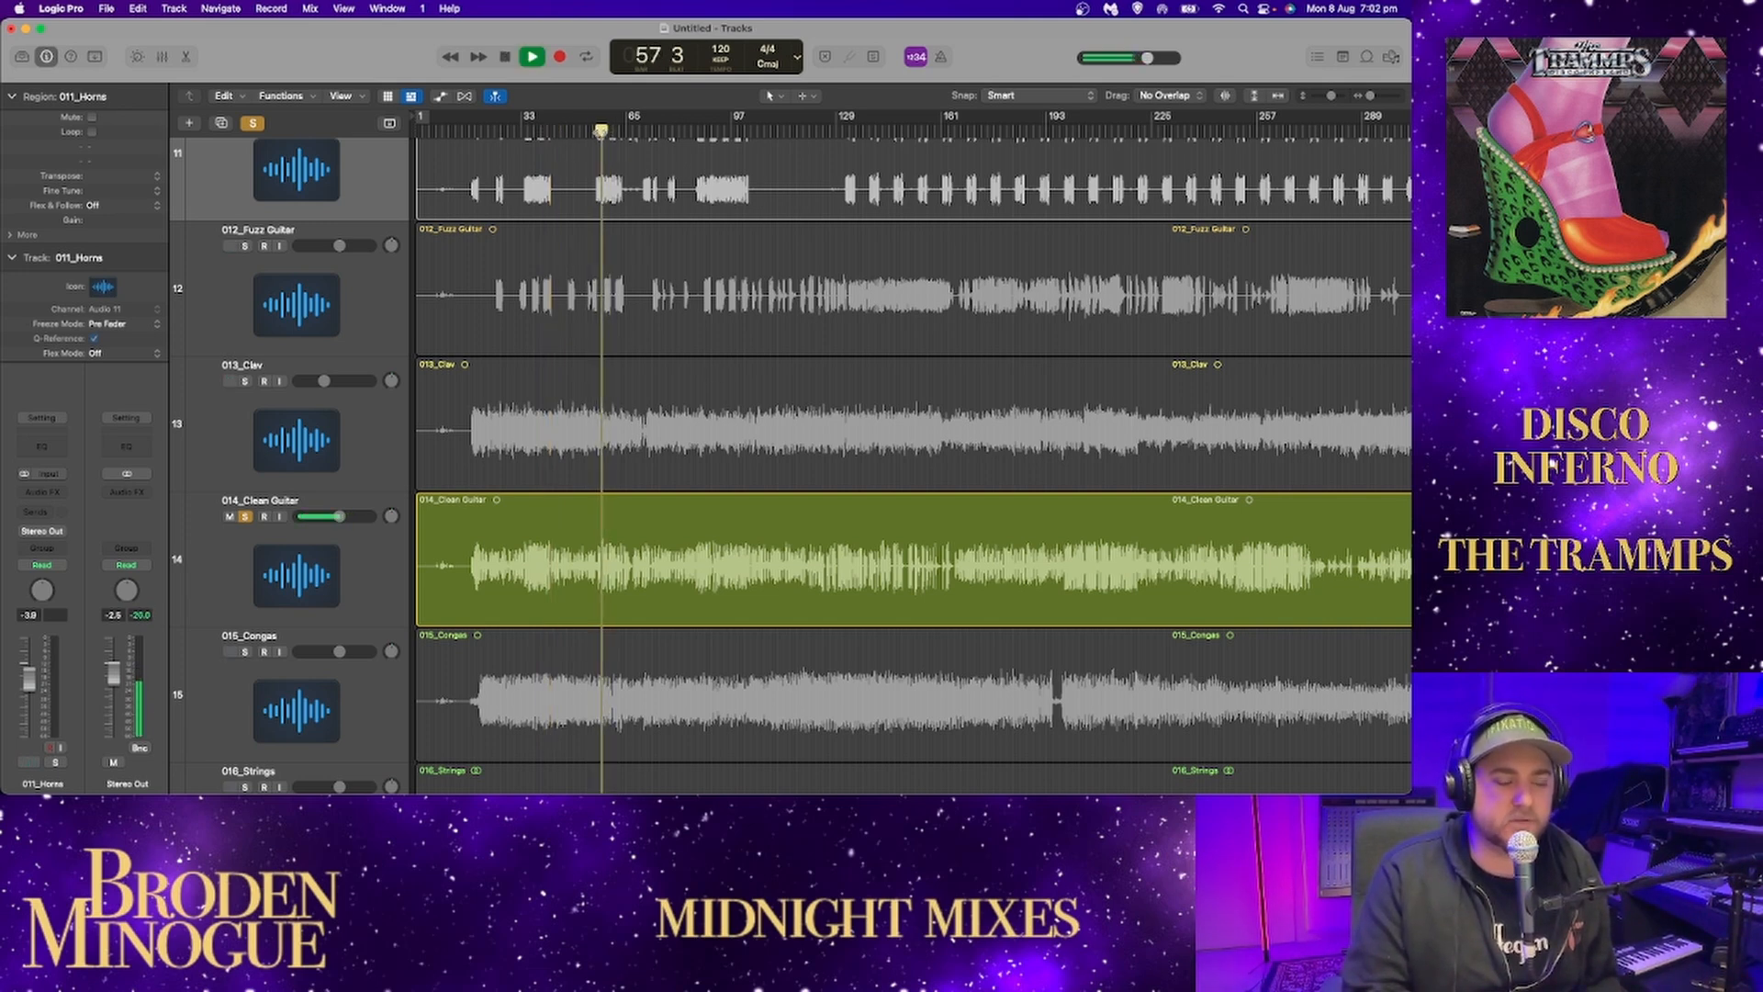
pyautogui.click(712, 131)
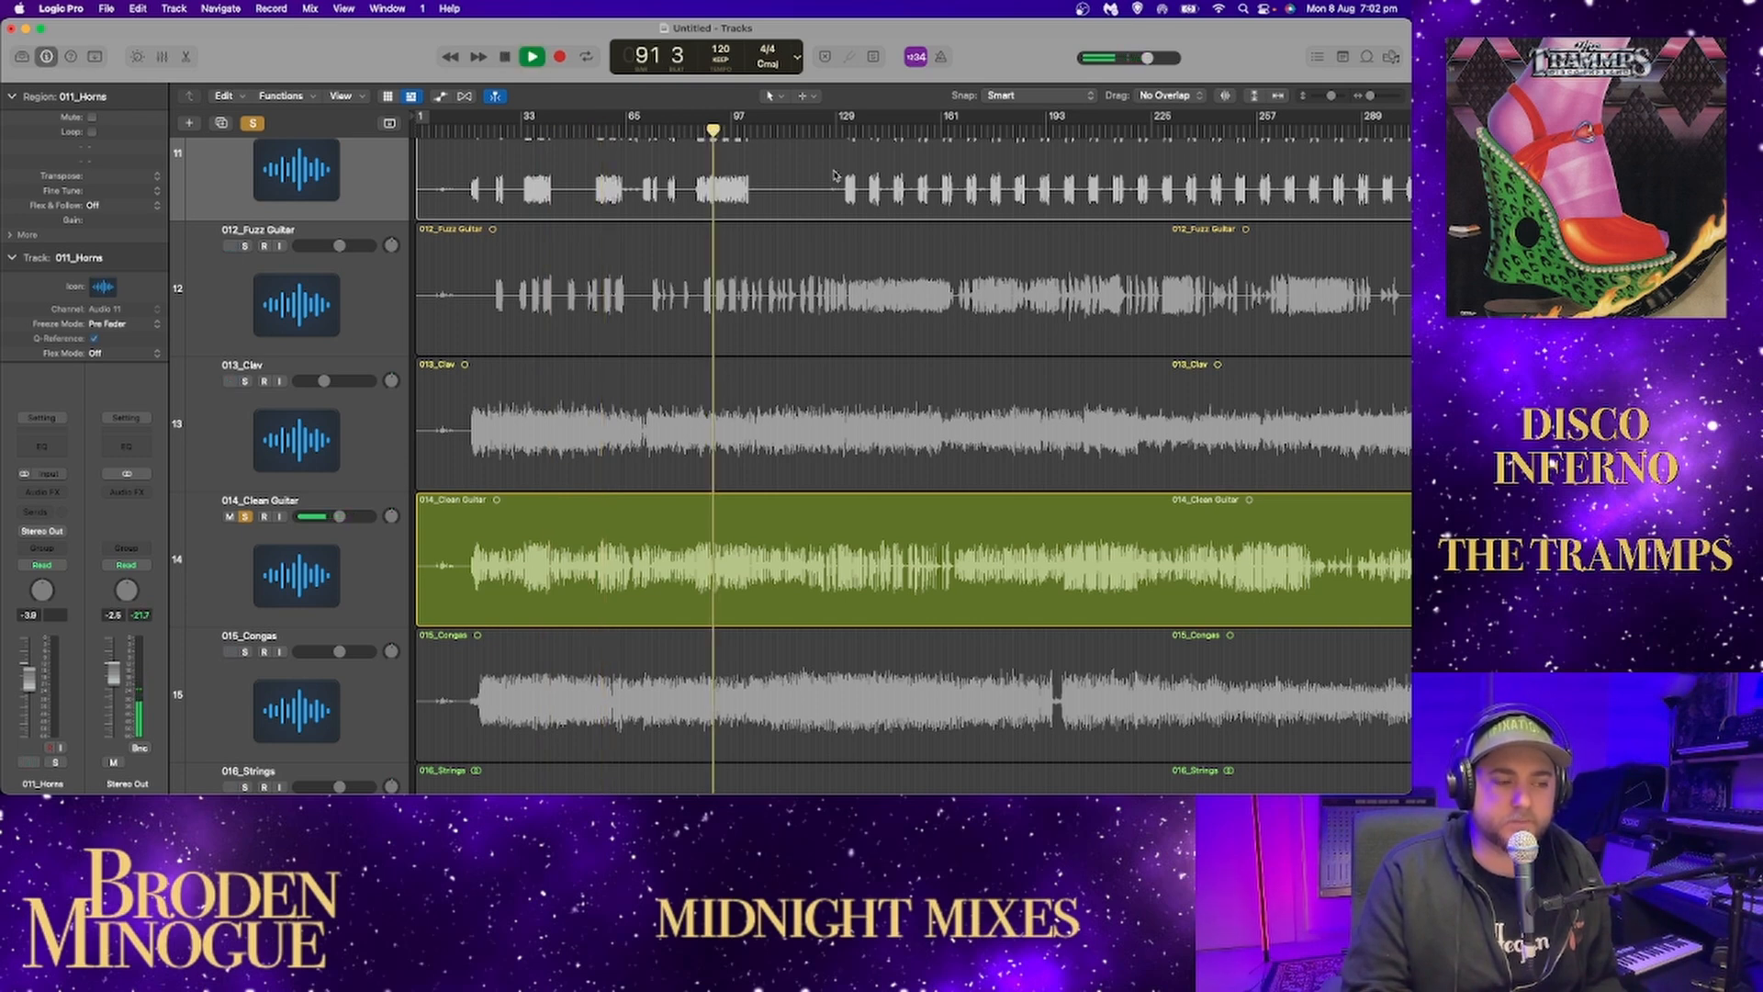
pyautogui.click(1011, 129)
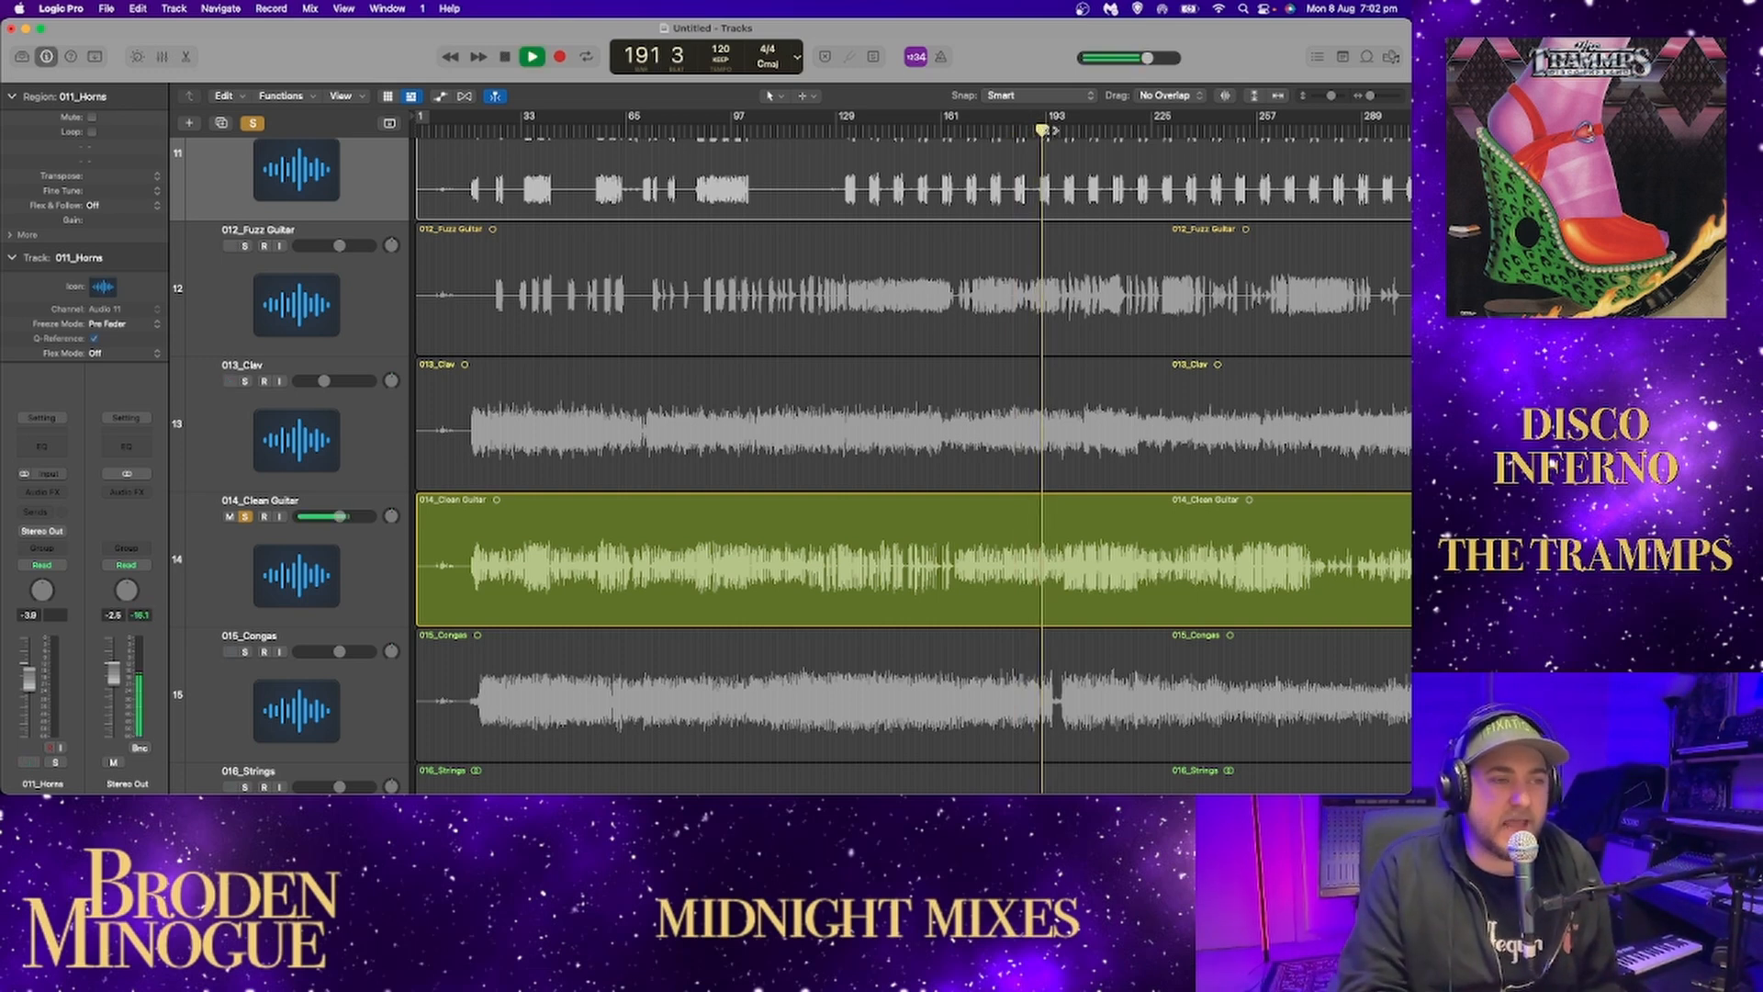
pyautogui.click(1070, 131)
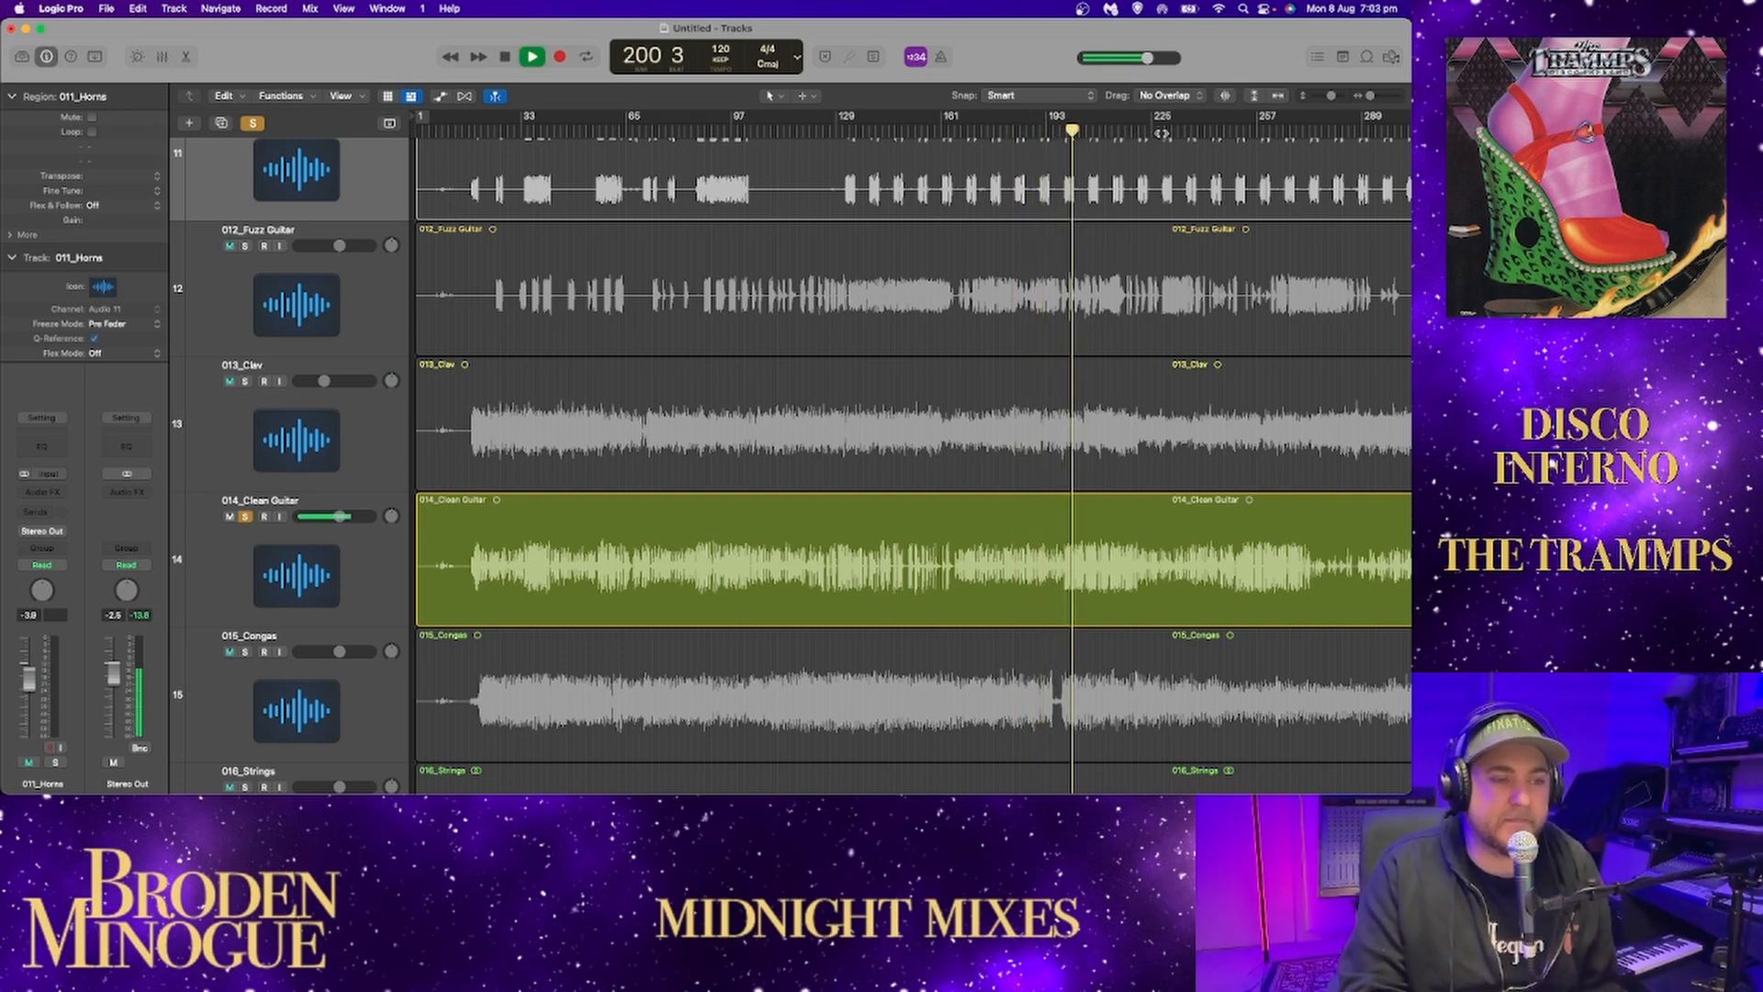
pyautogui.click(1141, 131)
pyautogui.click(1192, 132)
pyautogui.click(1230, 131)
pyautogui.click(1240, 131)
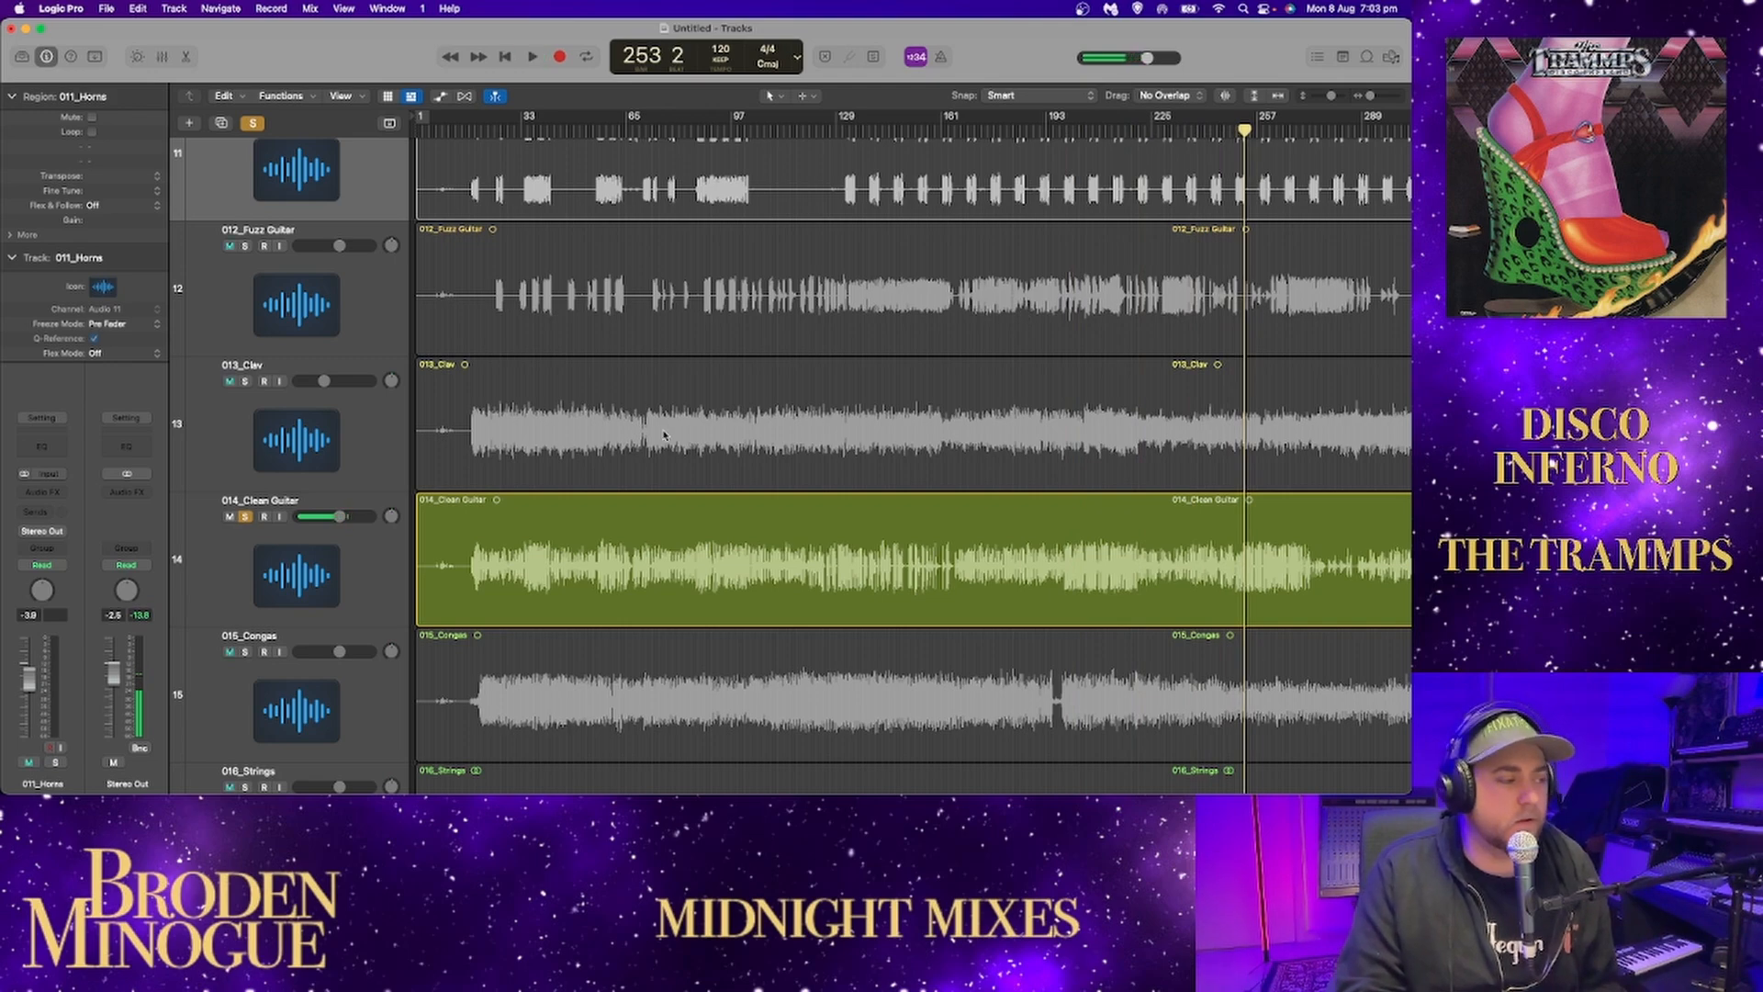
# Switch the solo from 014_Clean Guitar to 015_Congas.
pyautogui.hscroll(5, 663, 435)
pyautogui.hscroll(-5, 539, 487)
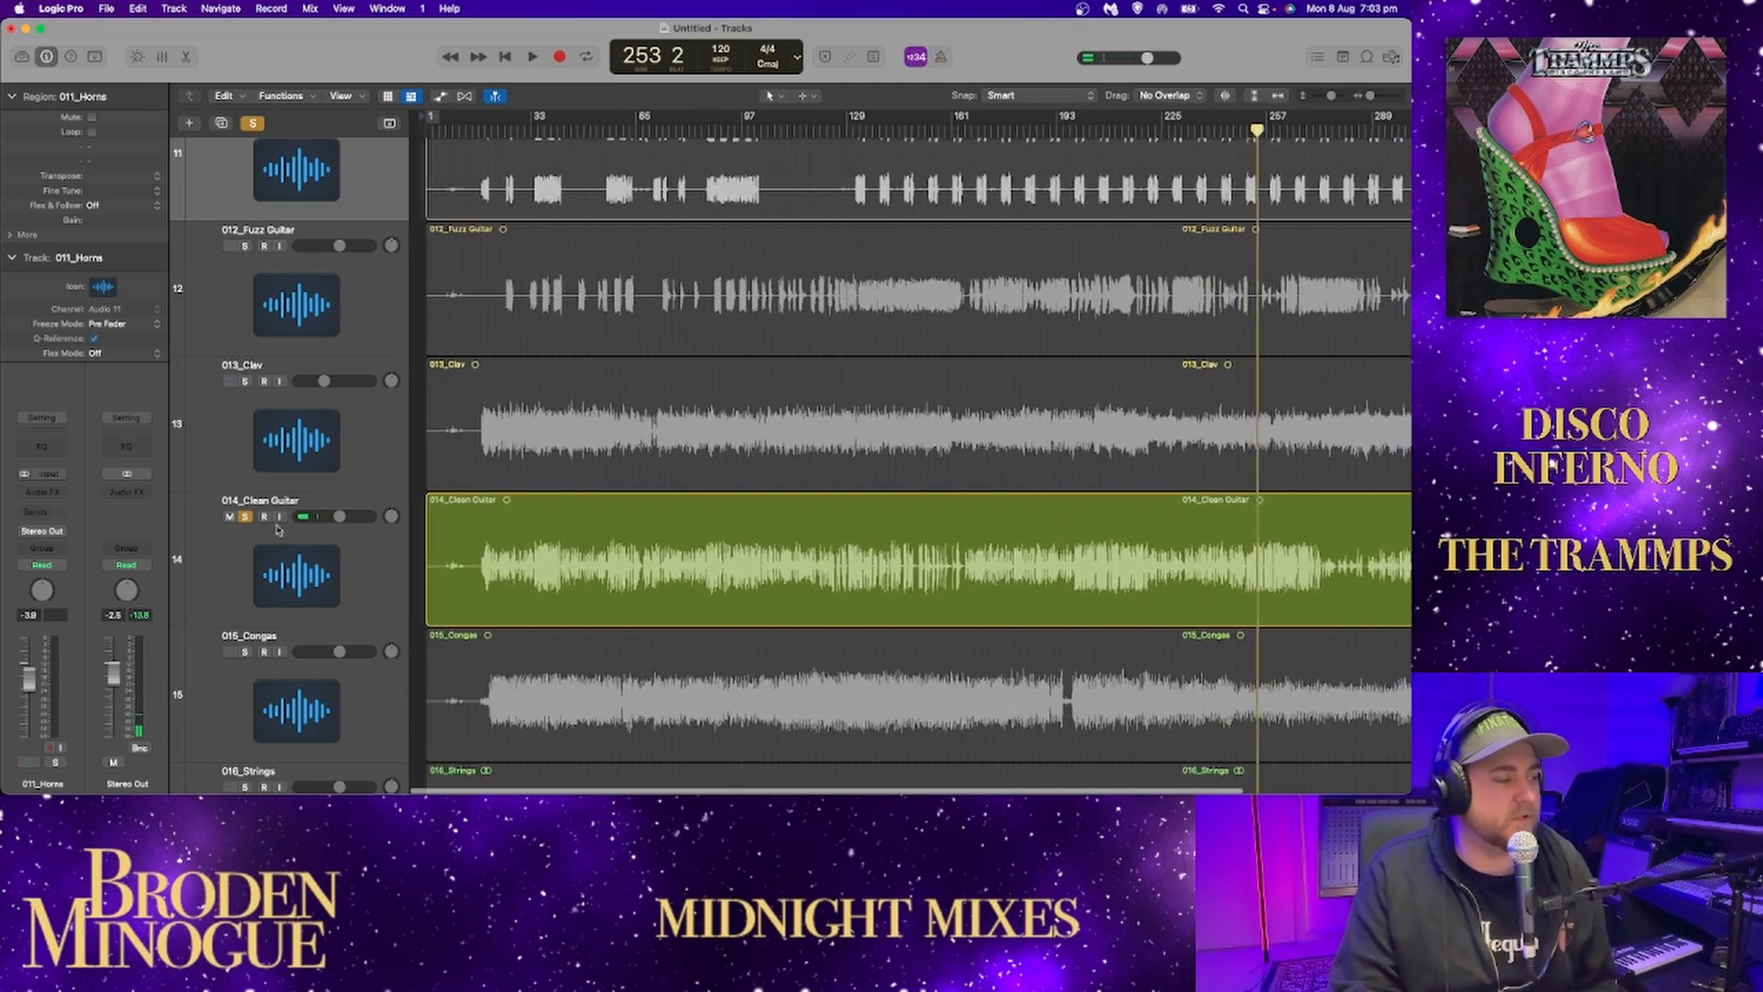
pyautogui.click(244, 516)
pyautogui.click(244, 651)
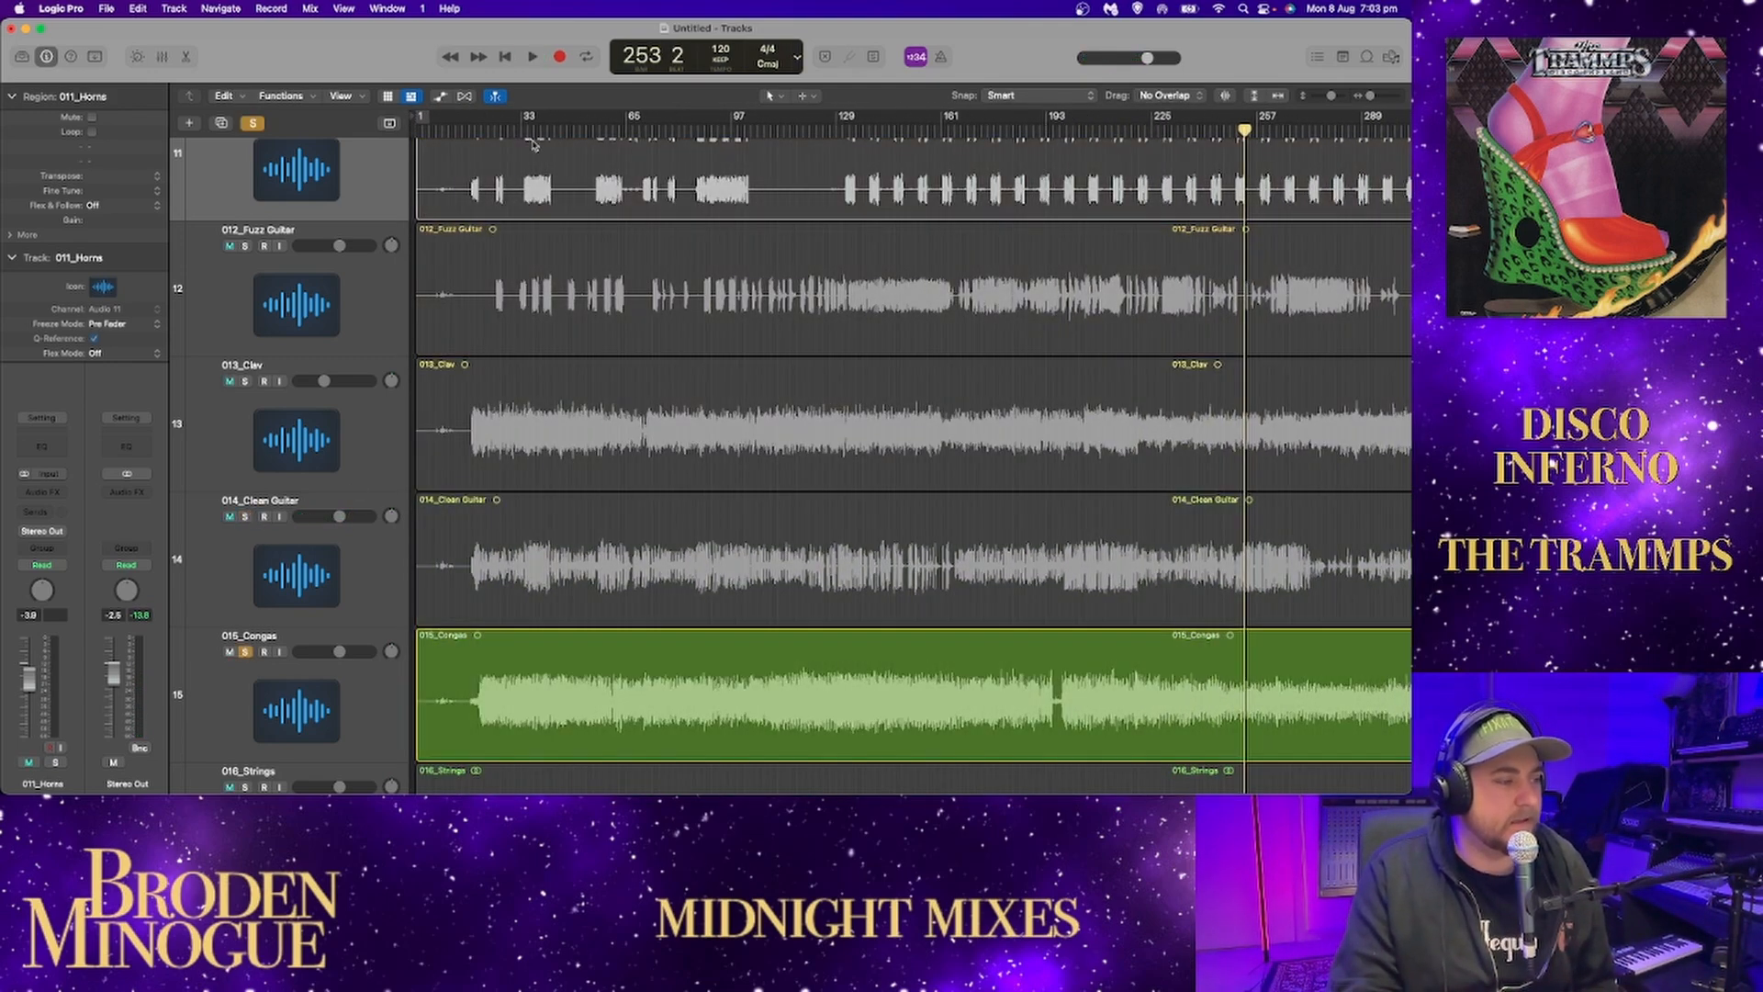
# Play the soloed 015_Congas from just before their entry near the start of the song.
pyautogui.moveTo(504, 128); pyautogui.dragTo(472, 139)
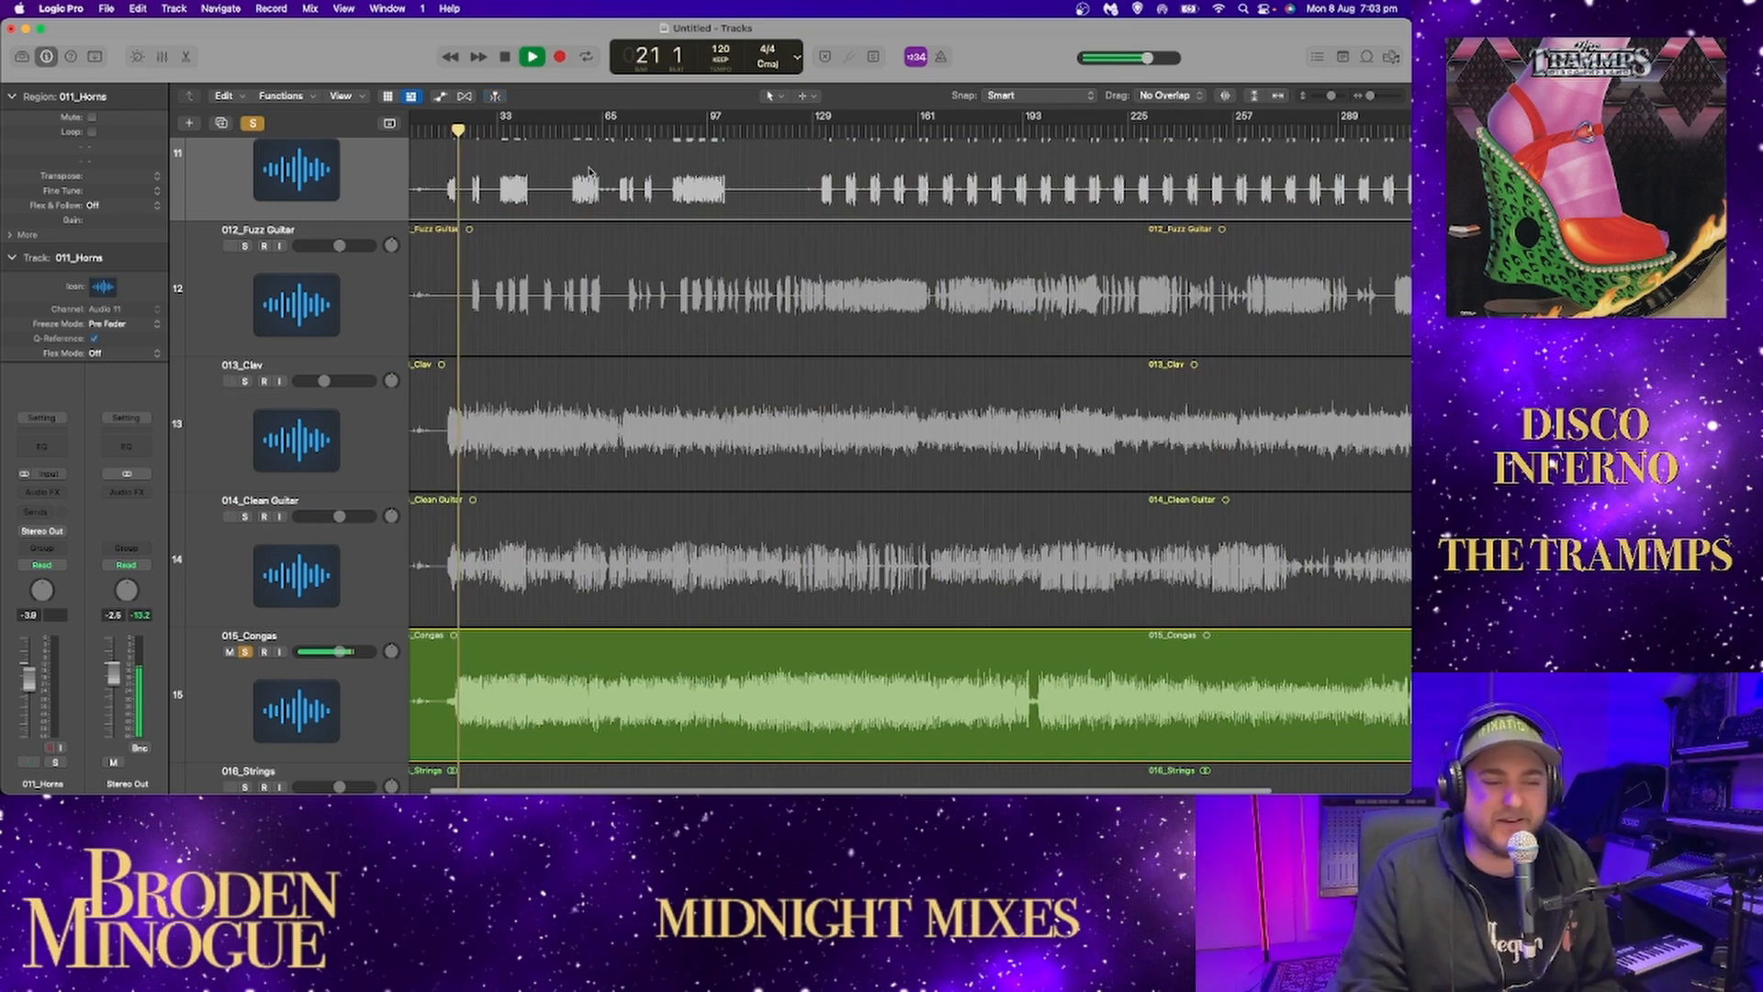
pyautogui.scroll(-3, 597, 170)
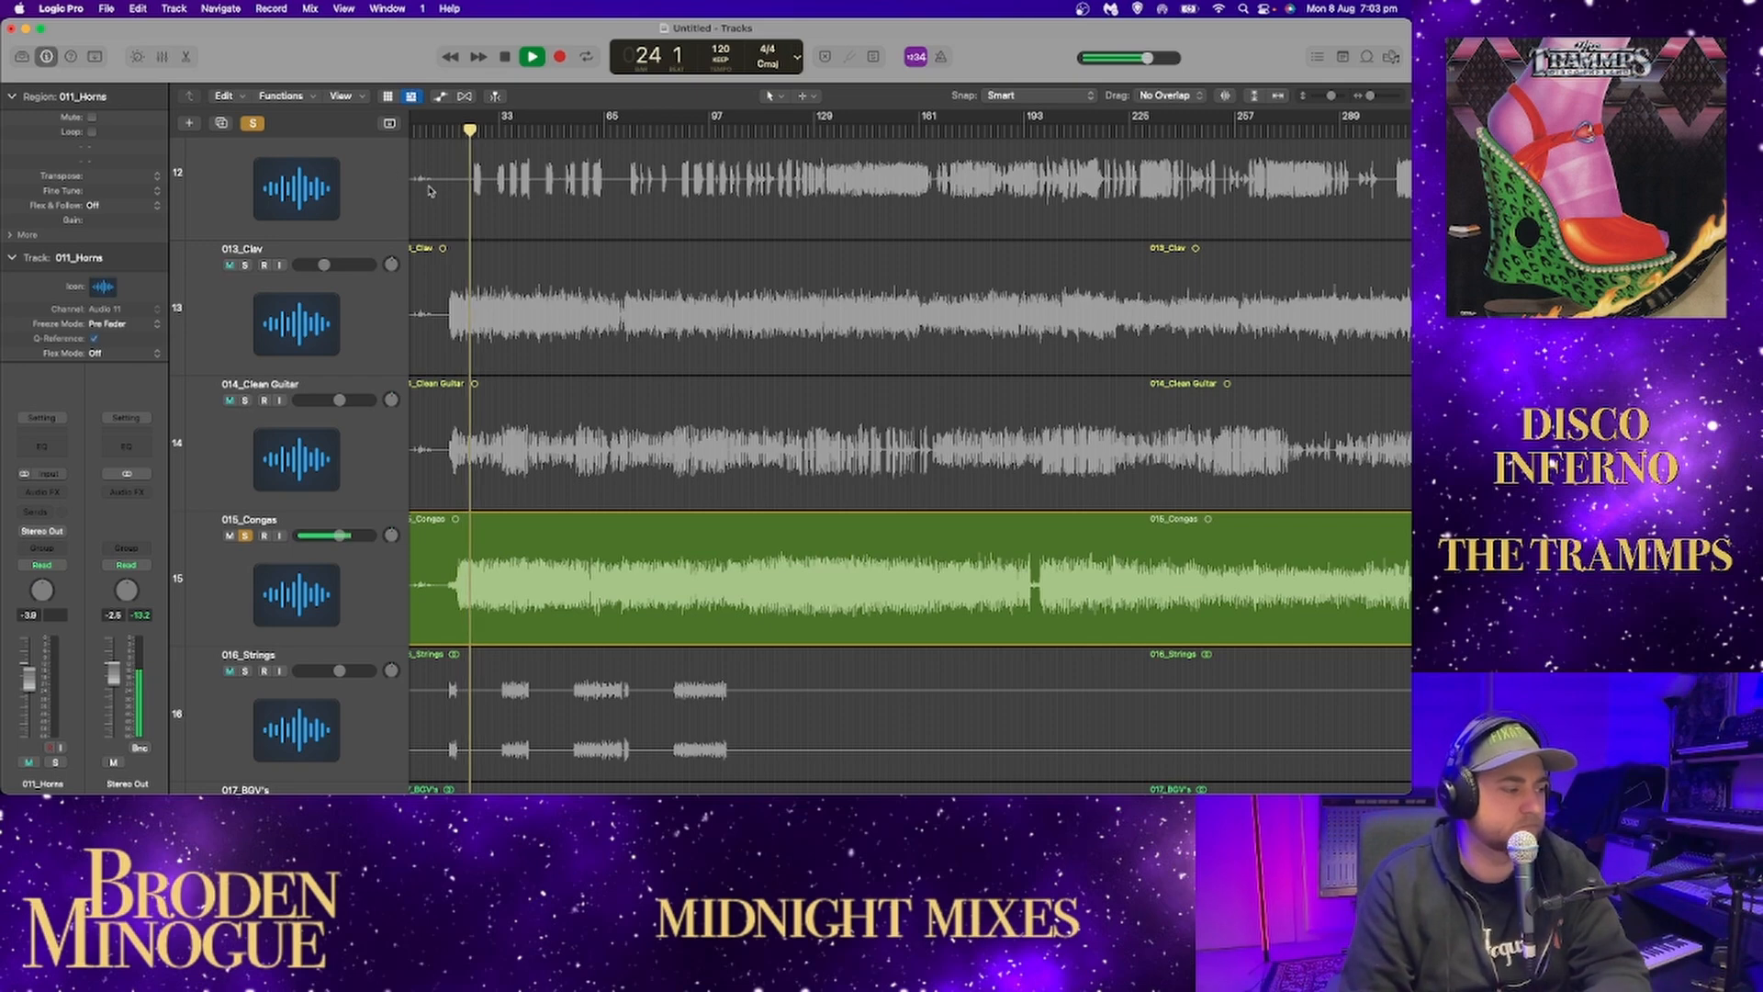
pyautogui.scroll(20, 266, 223)
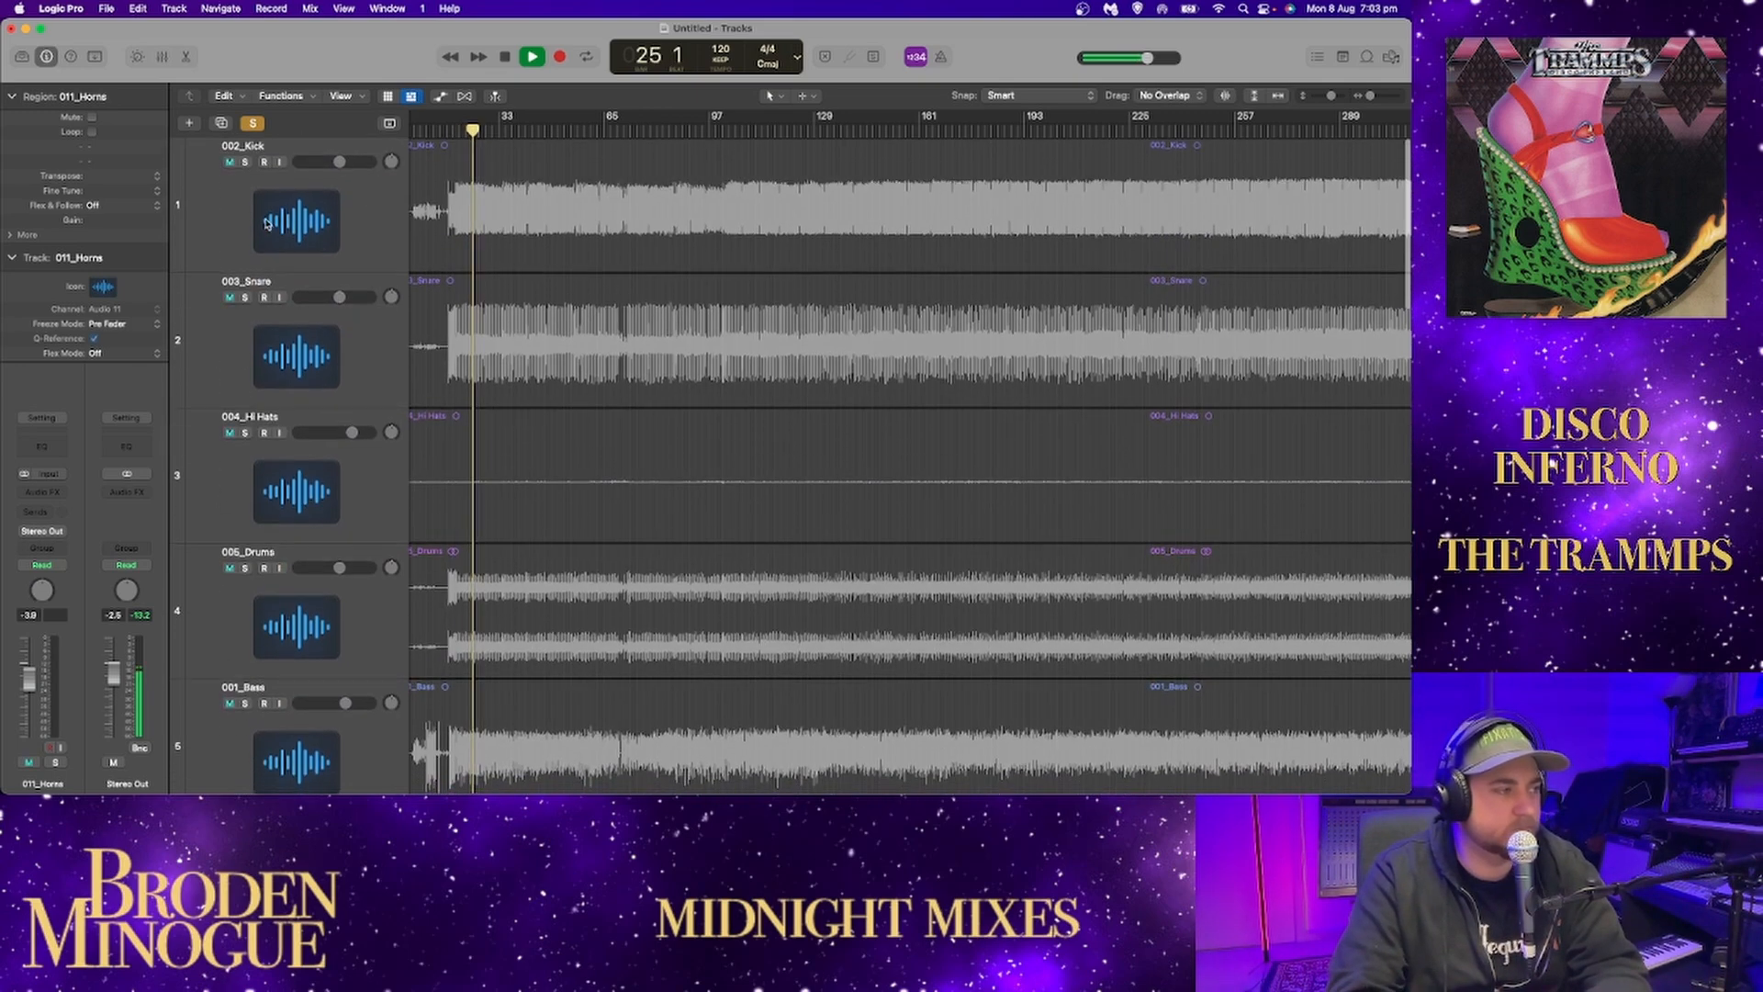
# Solo 002_Kick, 003_Snare, 004_Hi Hats and 005_Drums alongside the congas during playback to hear them together.
pyautogui.scroll(-8, 335, 249)
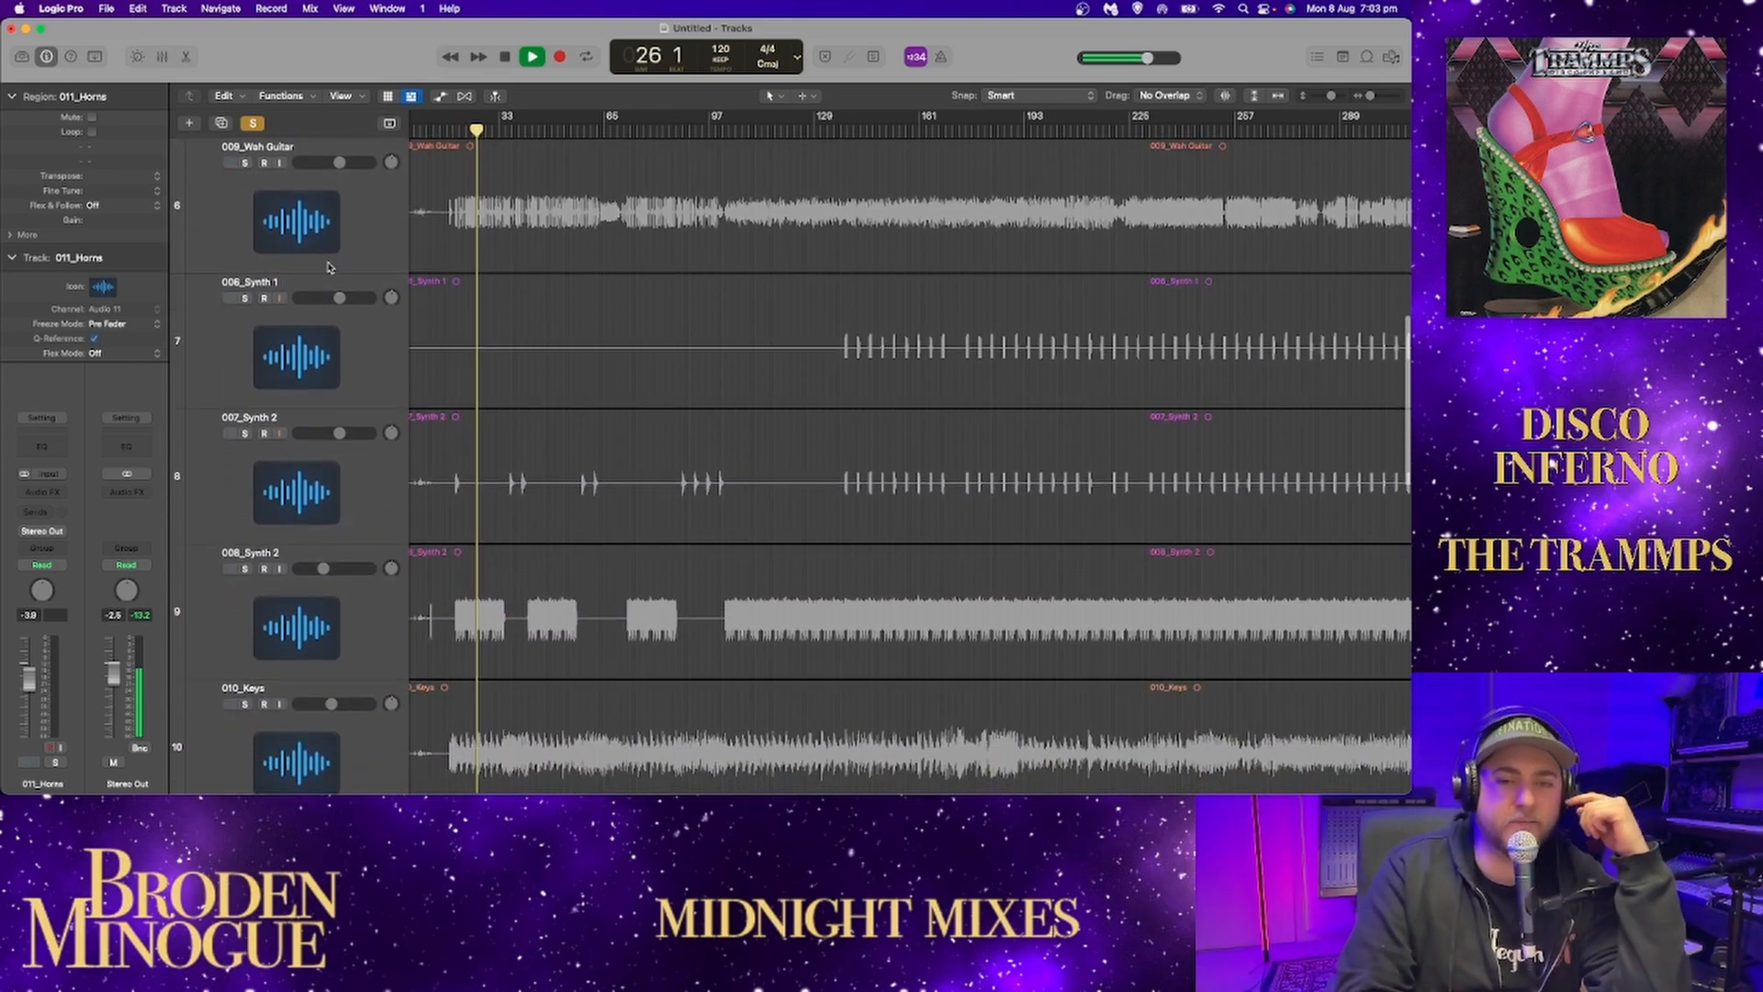
pyautogui.scroll(-3, 329, 267)
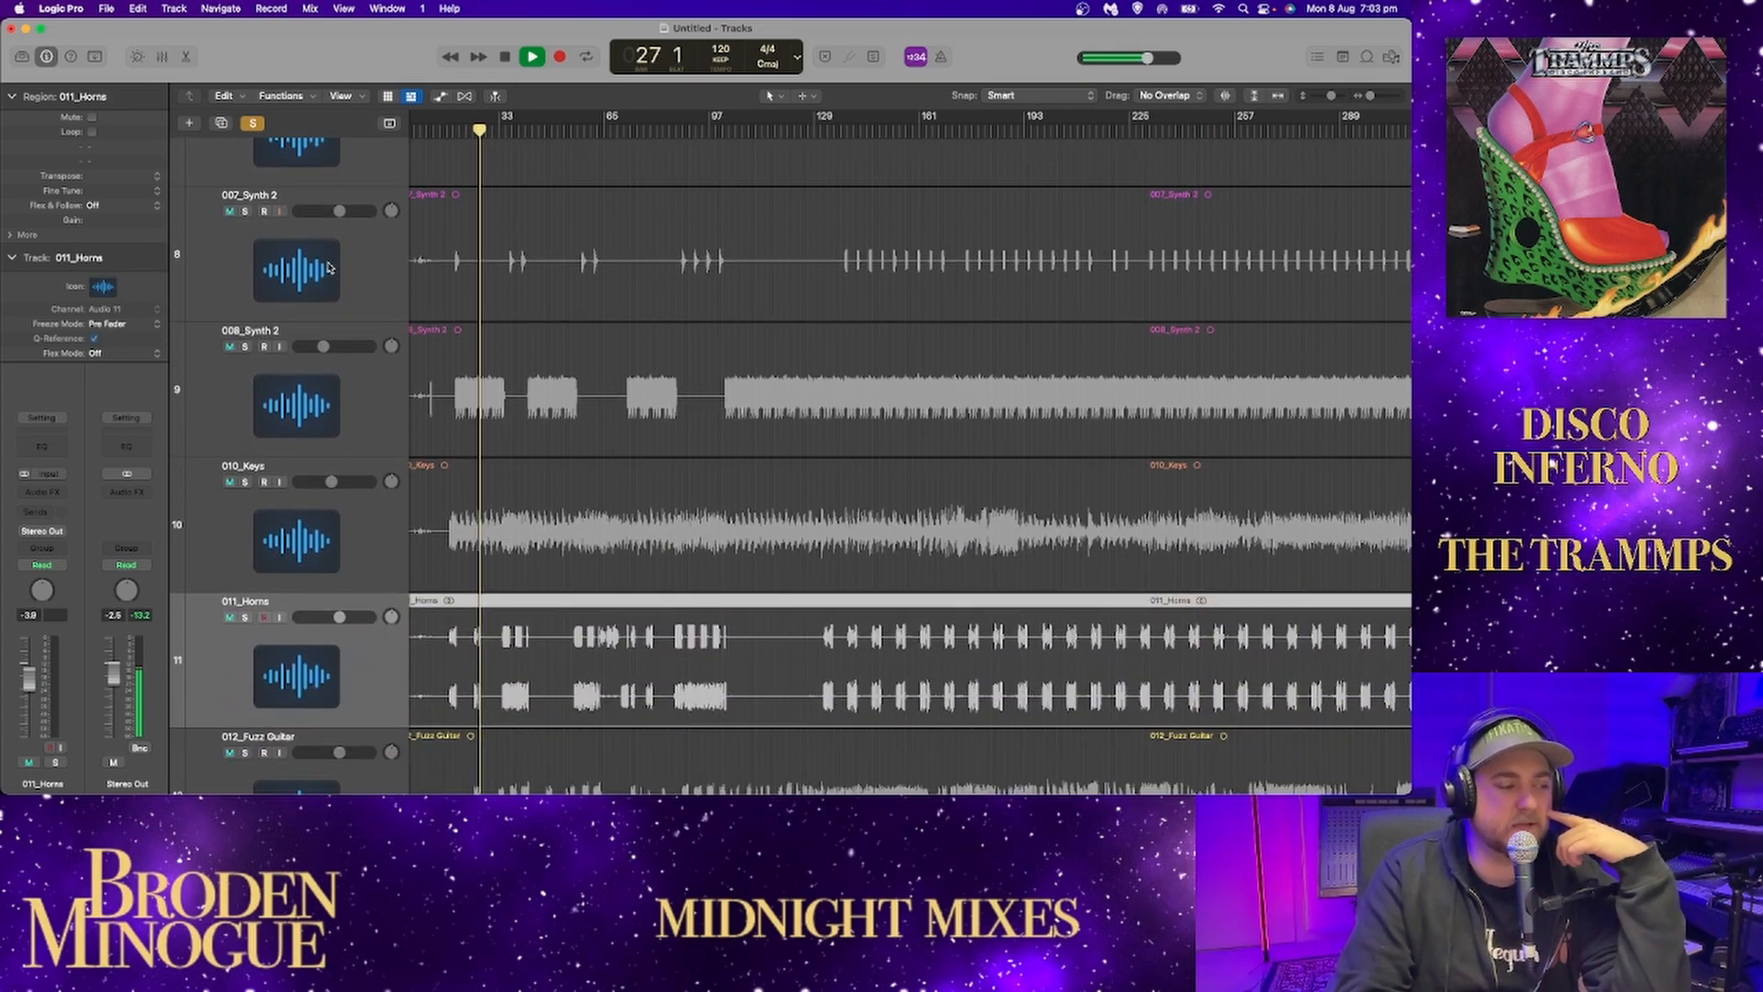
pyautogui.scroll(12, 329, 267)
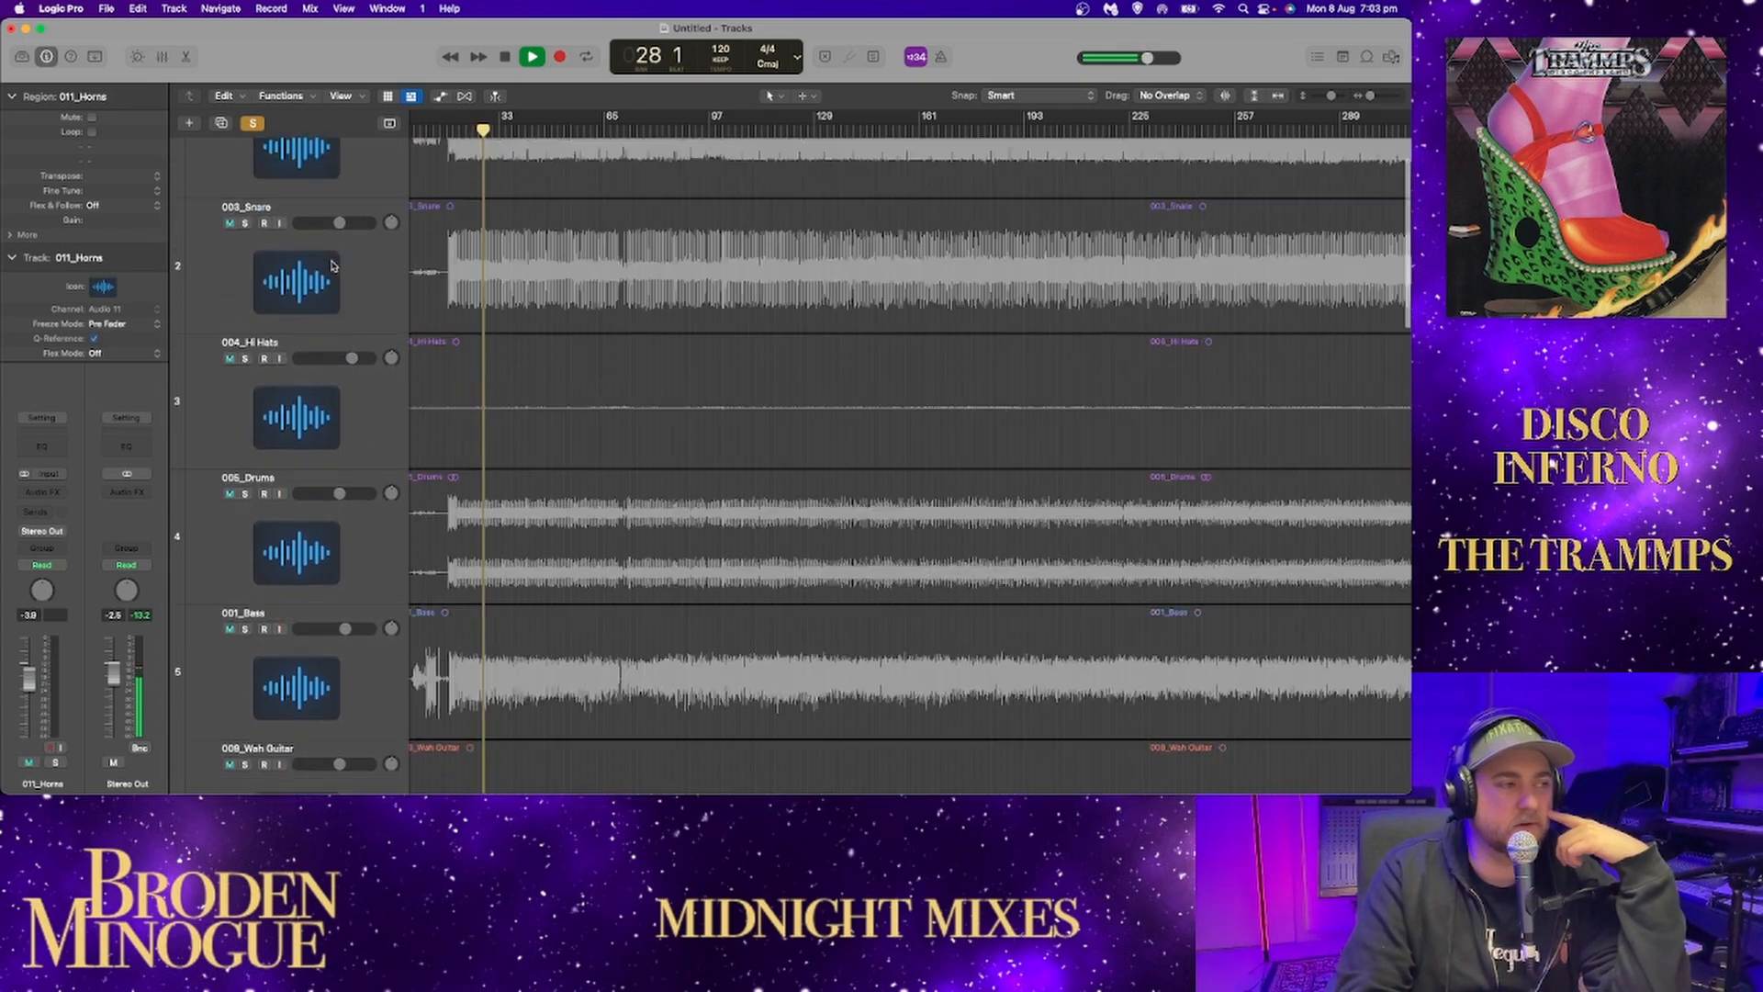
pyautogui.scroll(-1, 322, 252)
pyautogui.click(245, 163)
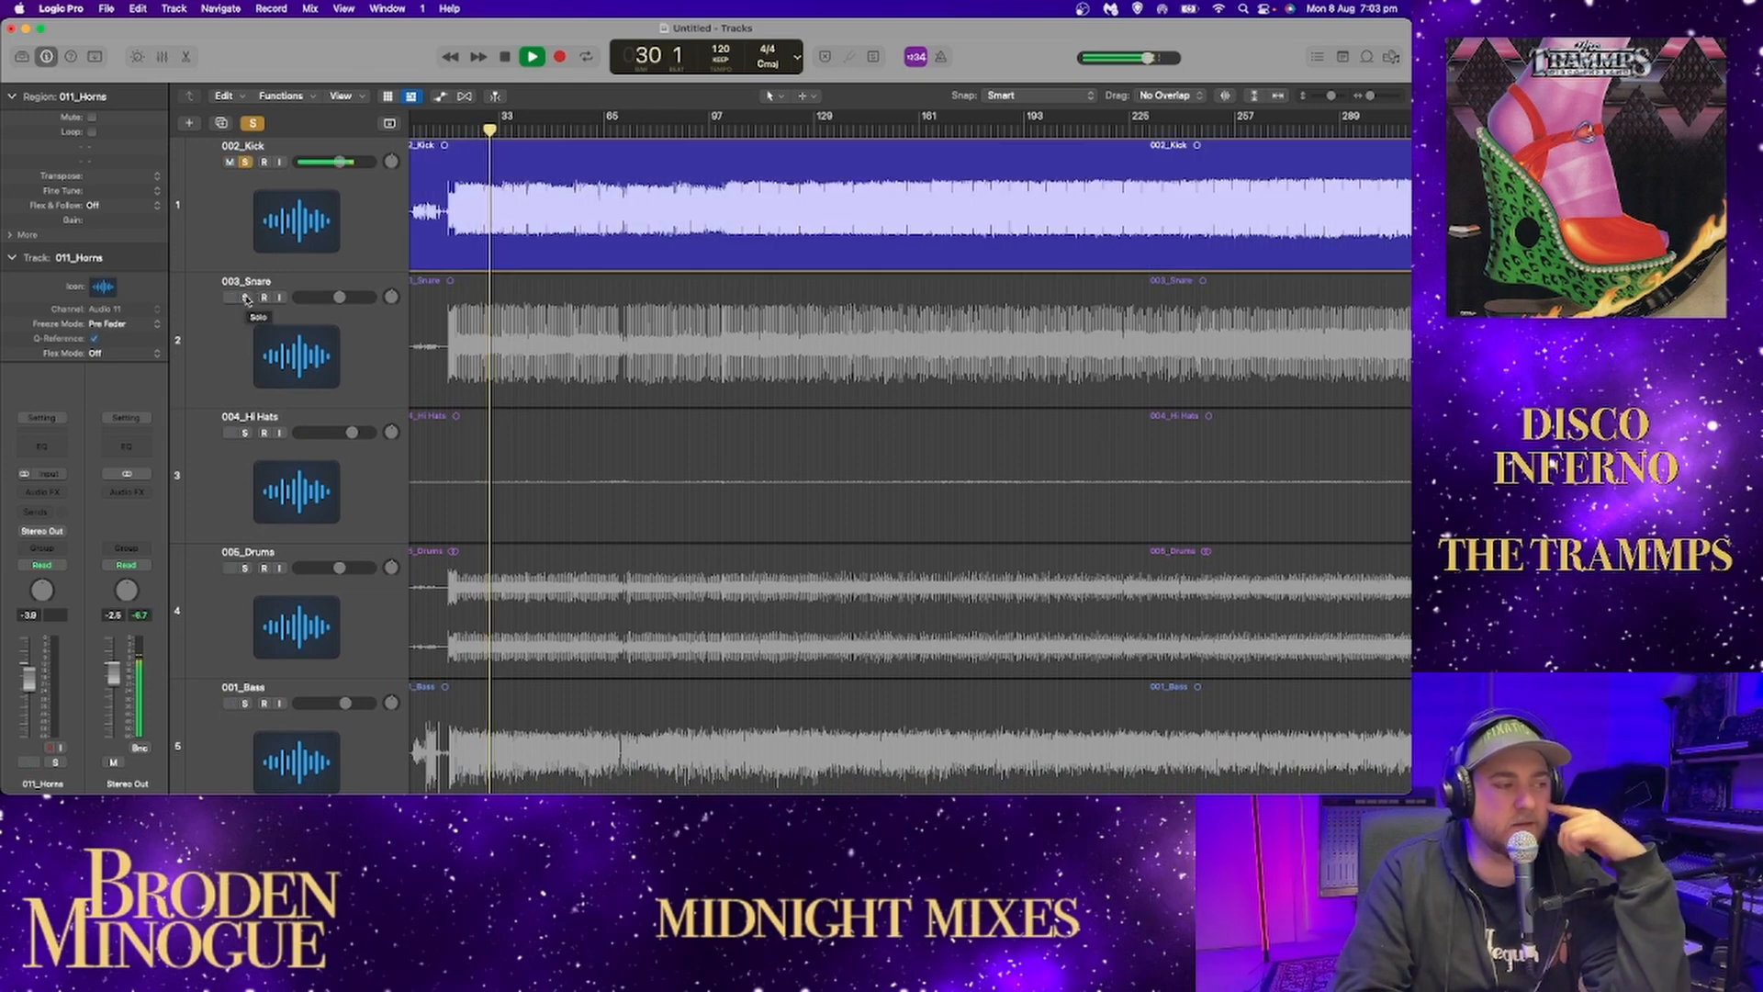
pyautogui.scroll(-1, 246, 299)
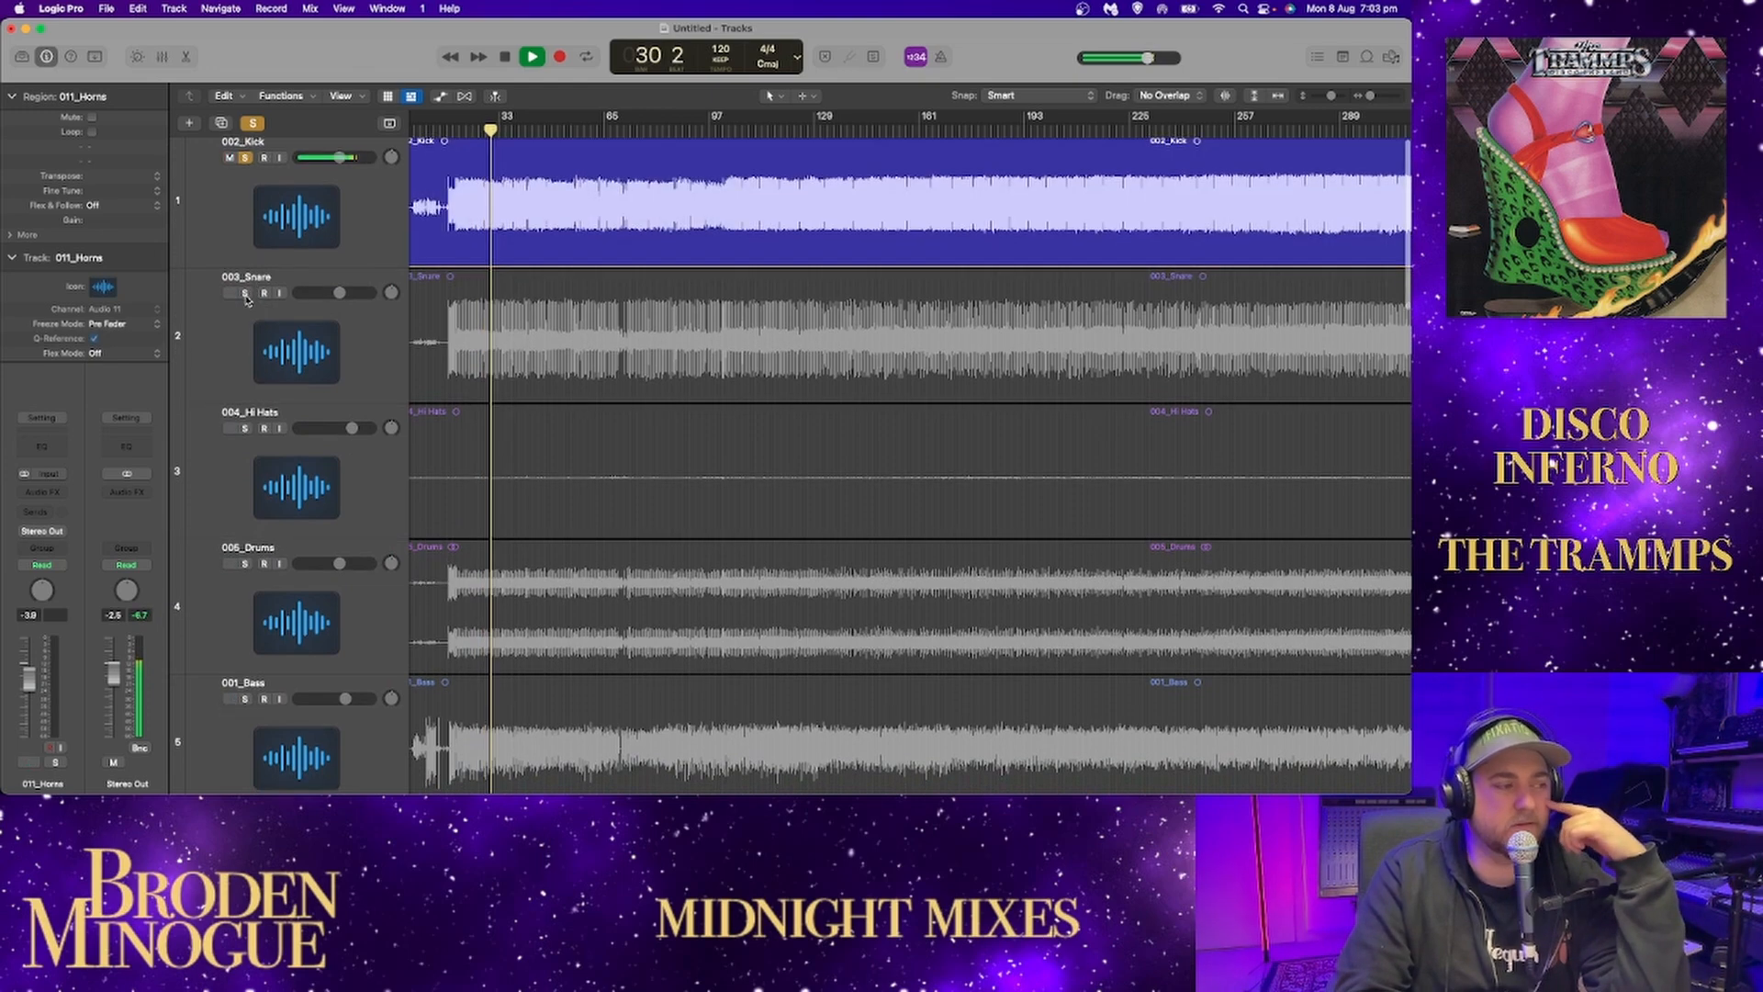
pyautogui.click(245, 428)
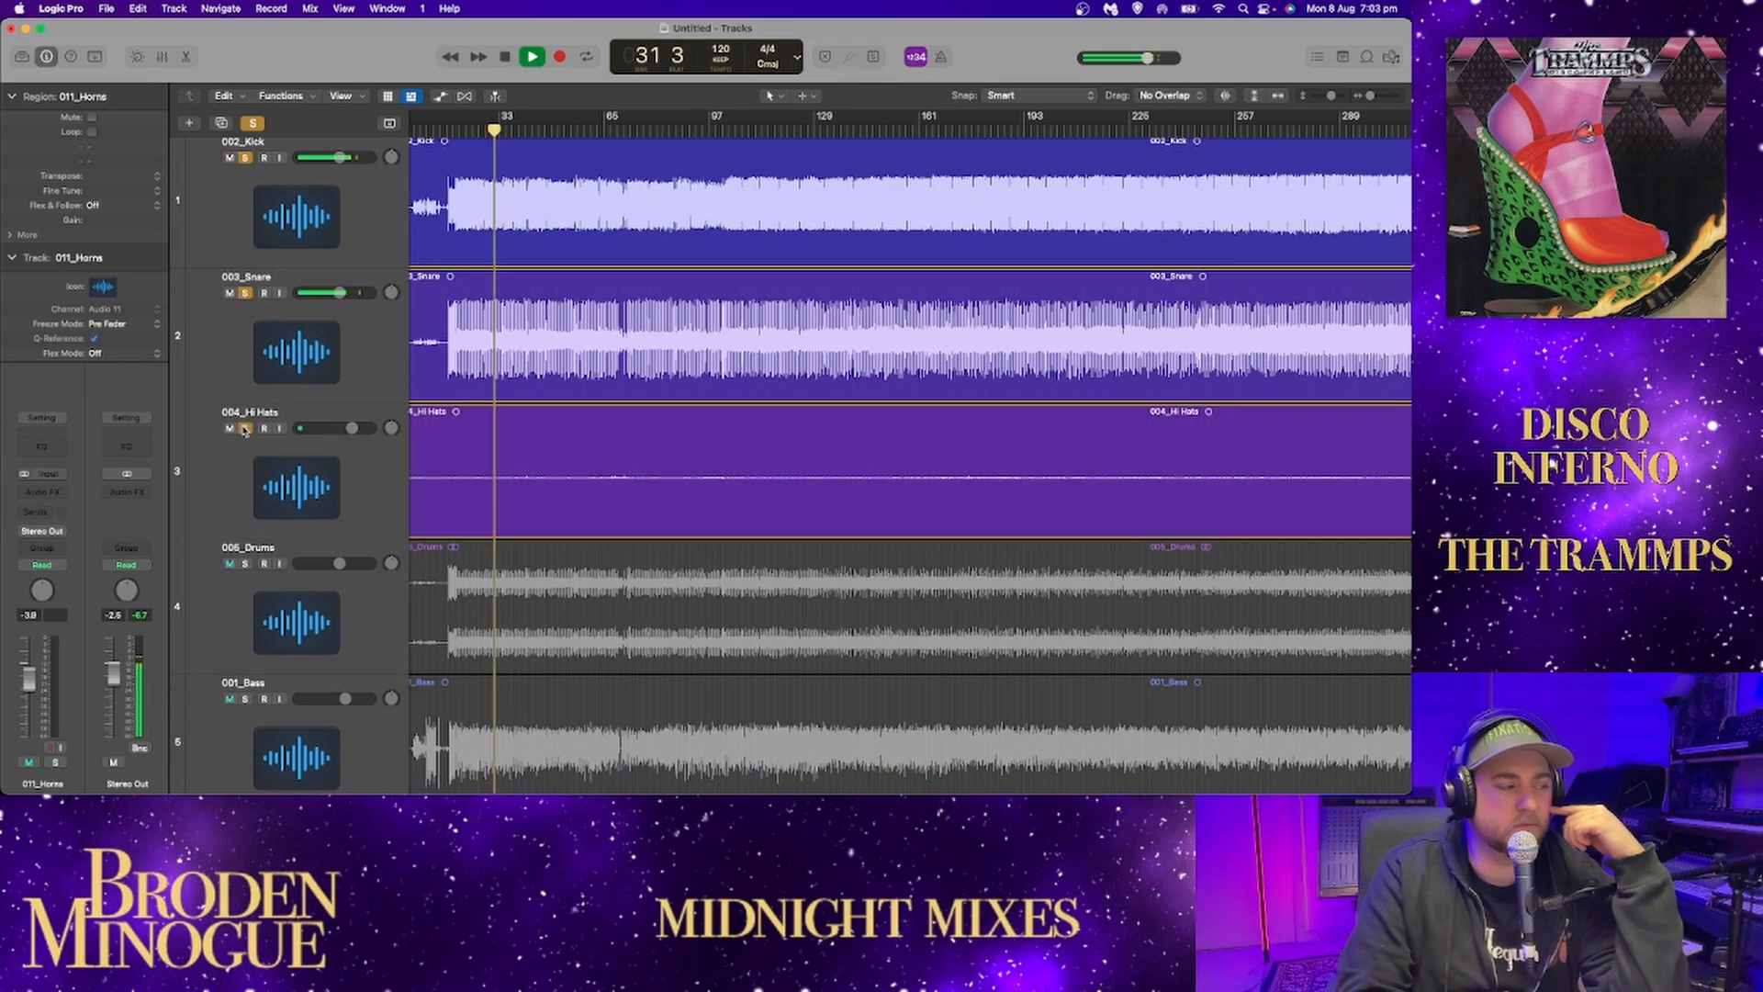
pyautogui.click(245, 564)
pyautogui.scroll(-10, 271, 539)
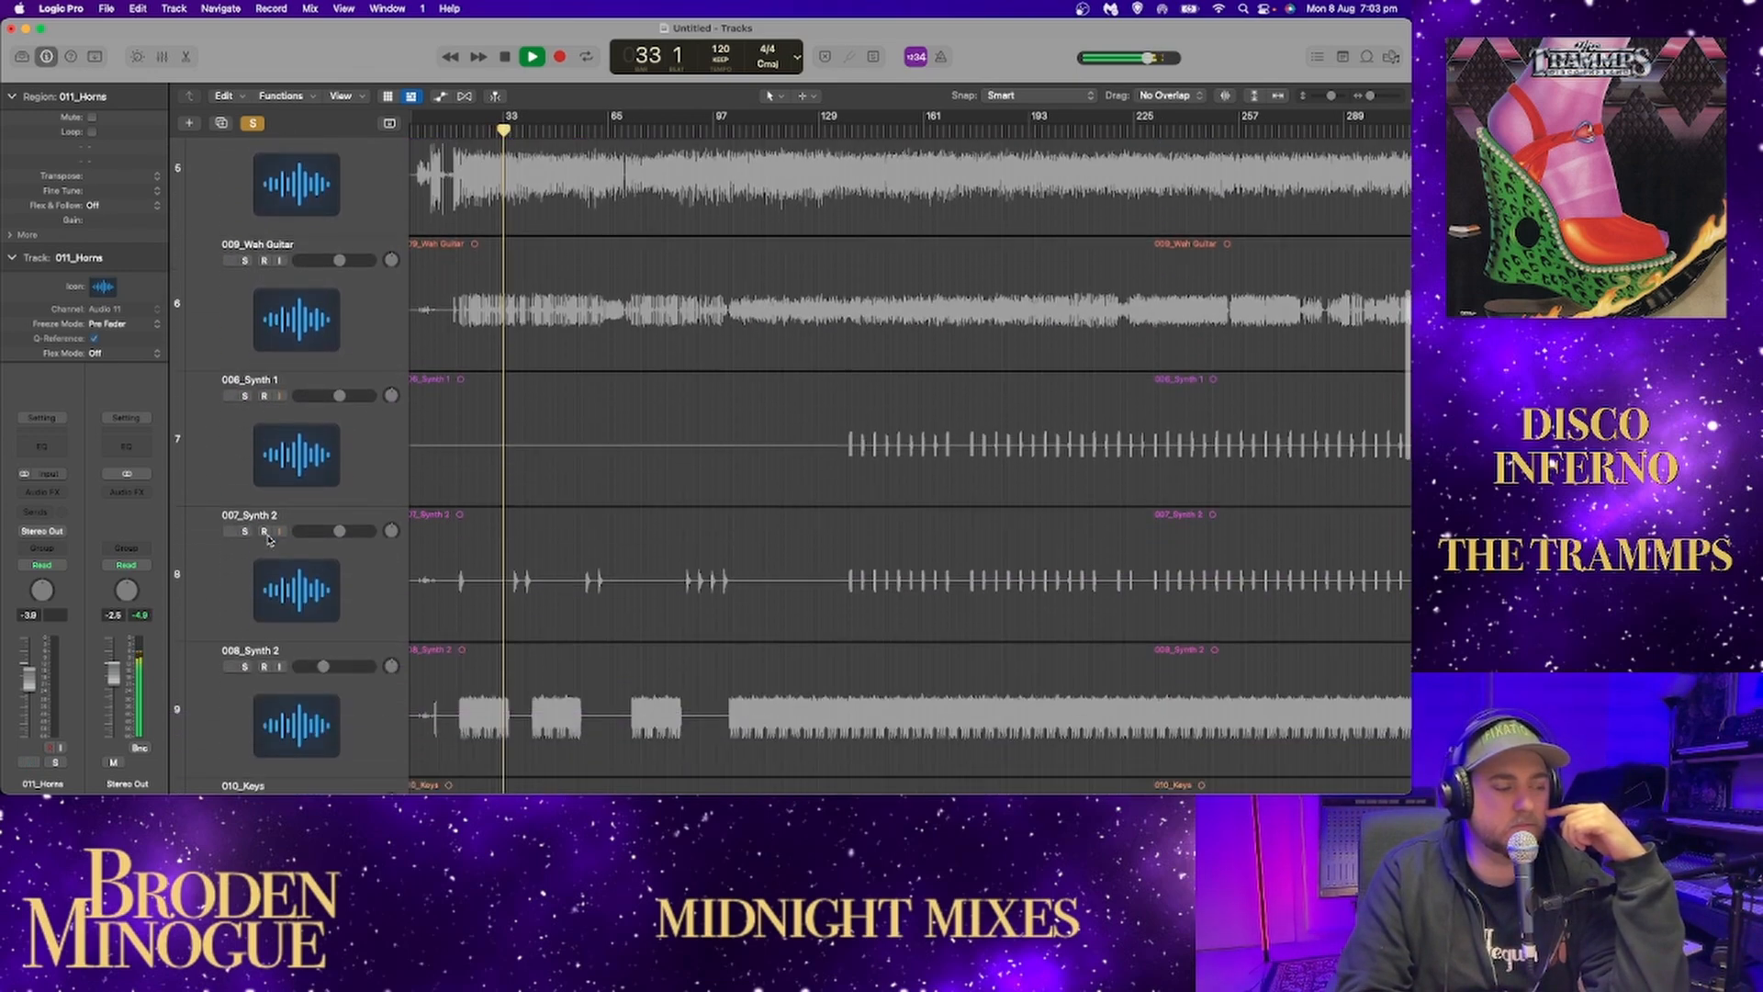
# Clear all active solos, stop playback and solo only 015_Congas.
pyautogui.scroll(-4, 271, 539)
pyautogui.scroll(-8, 268, 539)
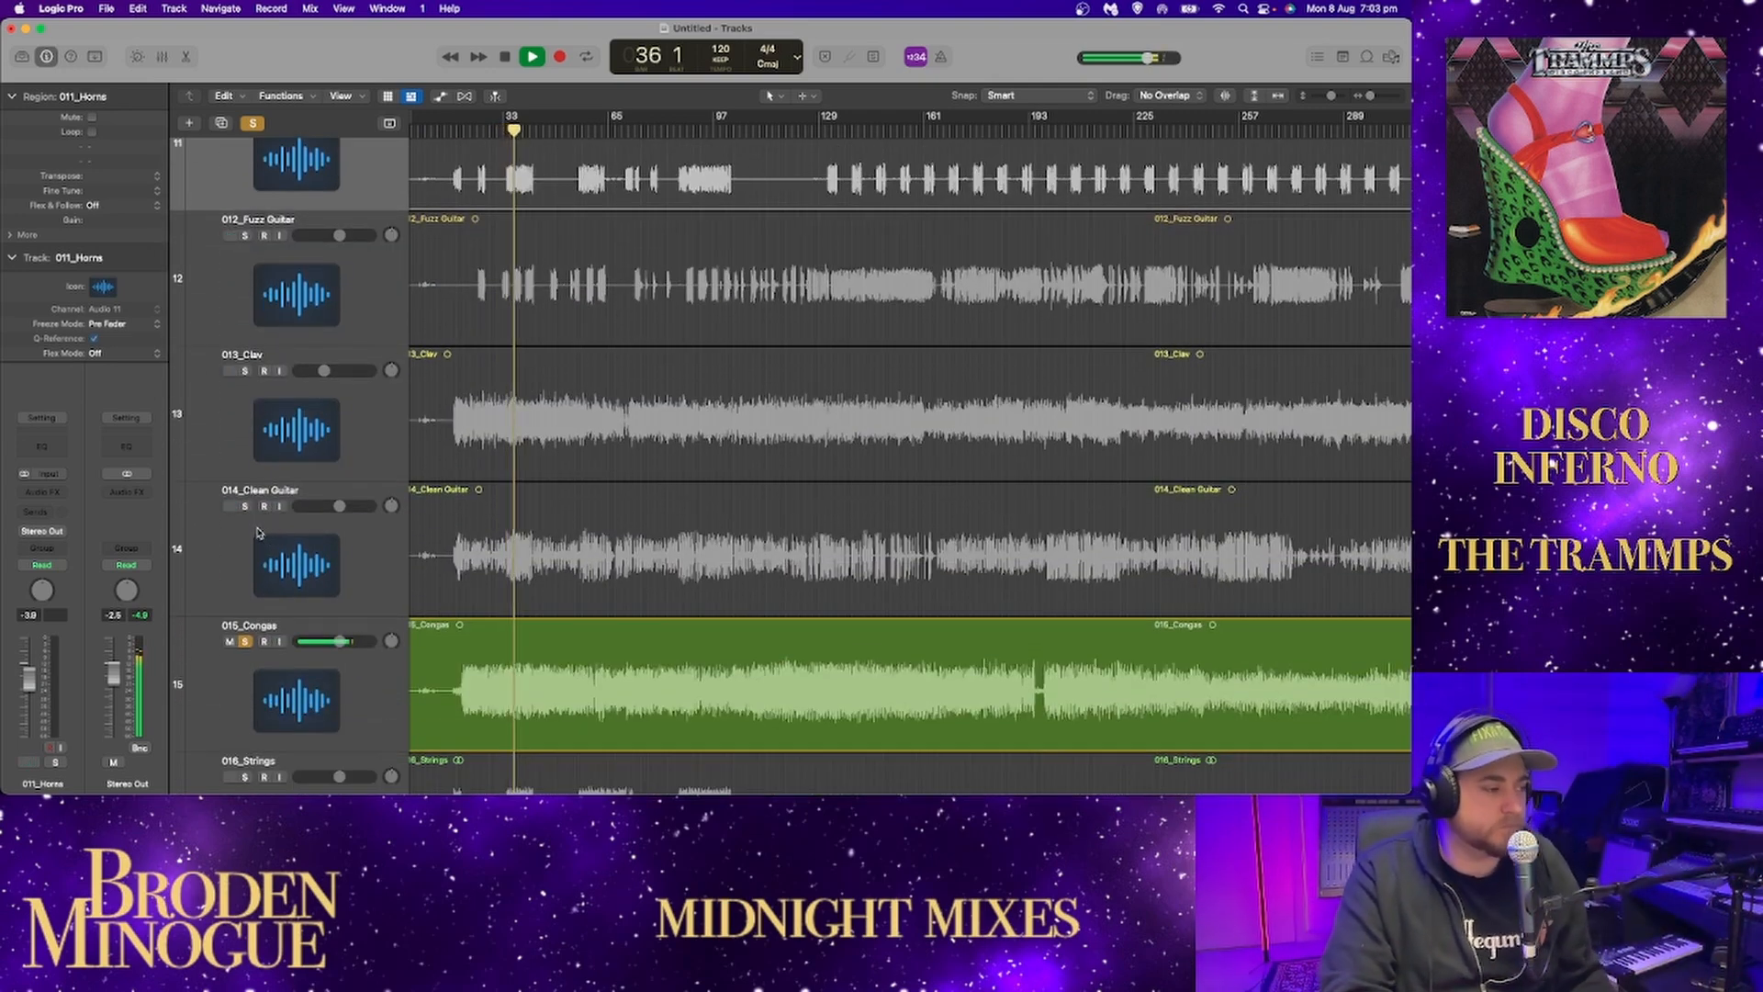
pyautogui.click(253, 123)
pyautogui.press('space')
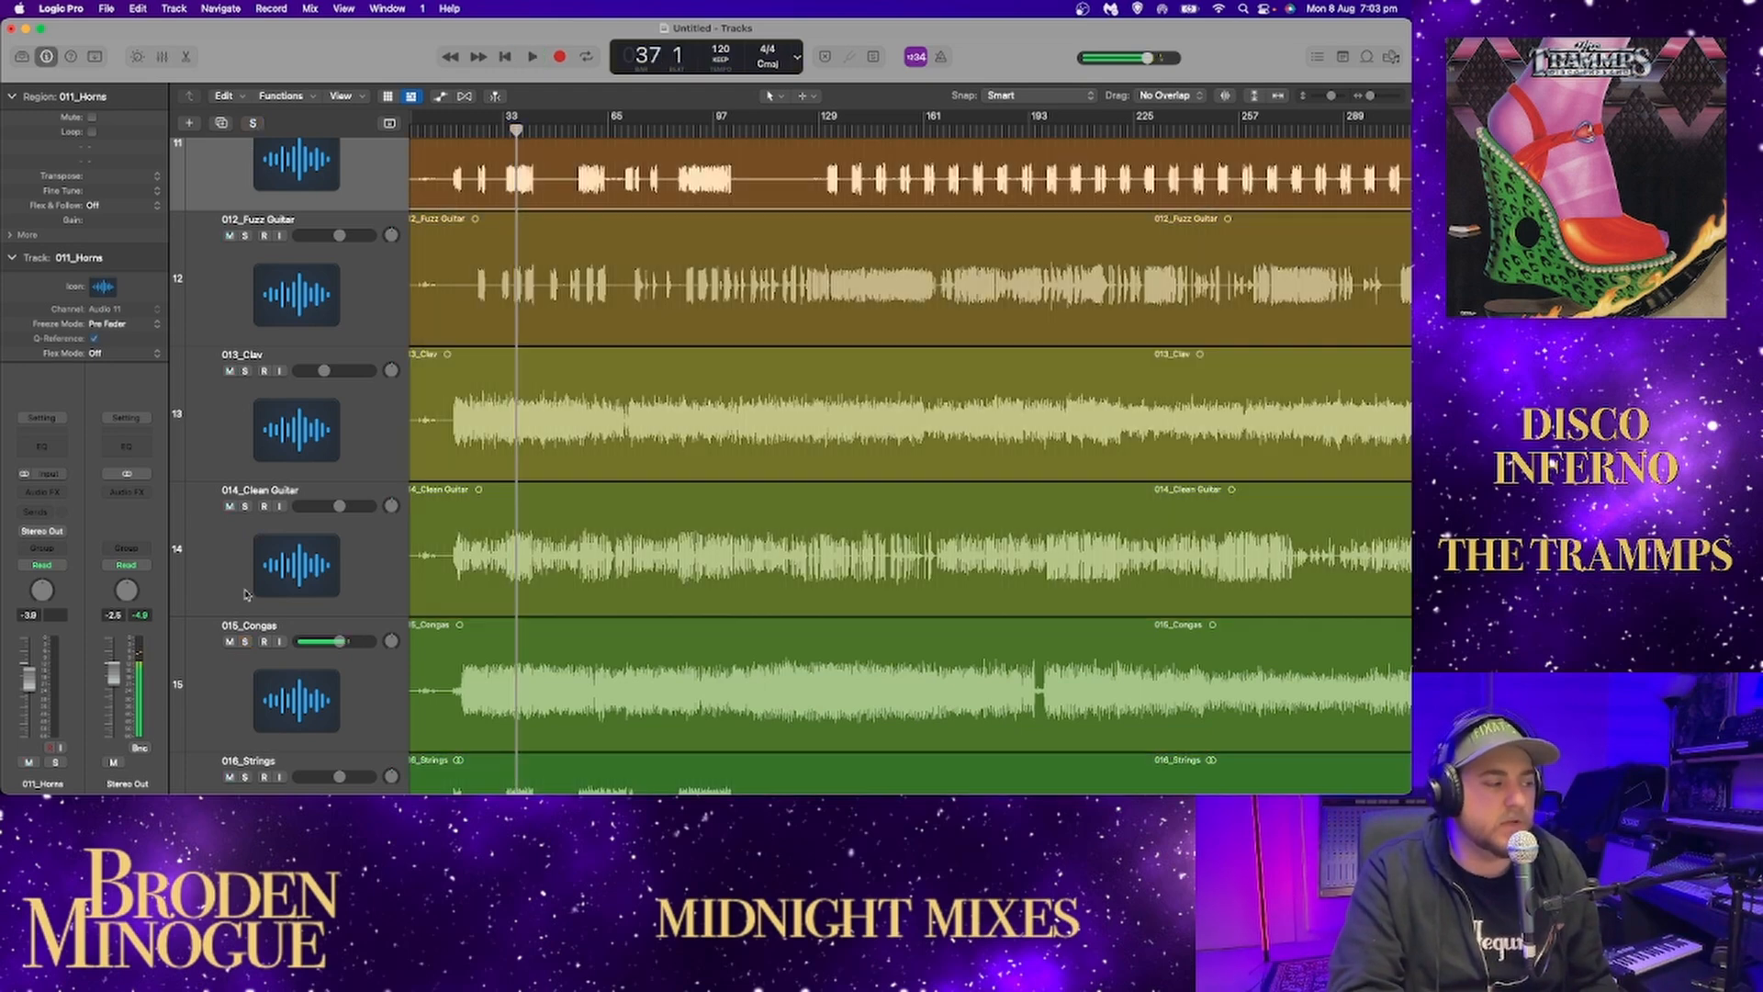
pyautogui.click(245, 641)
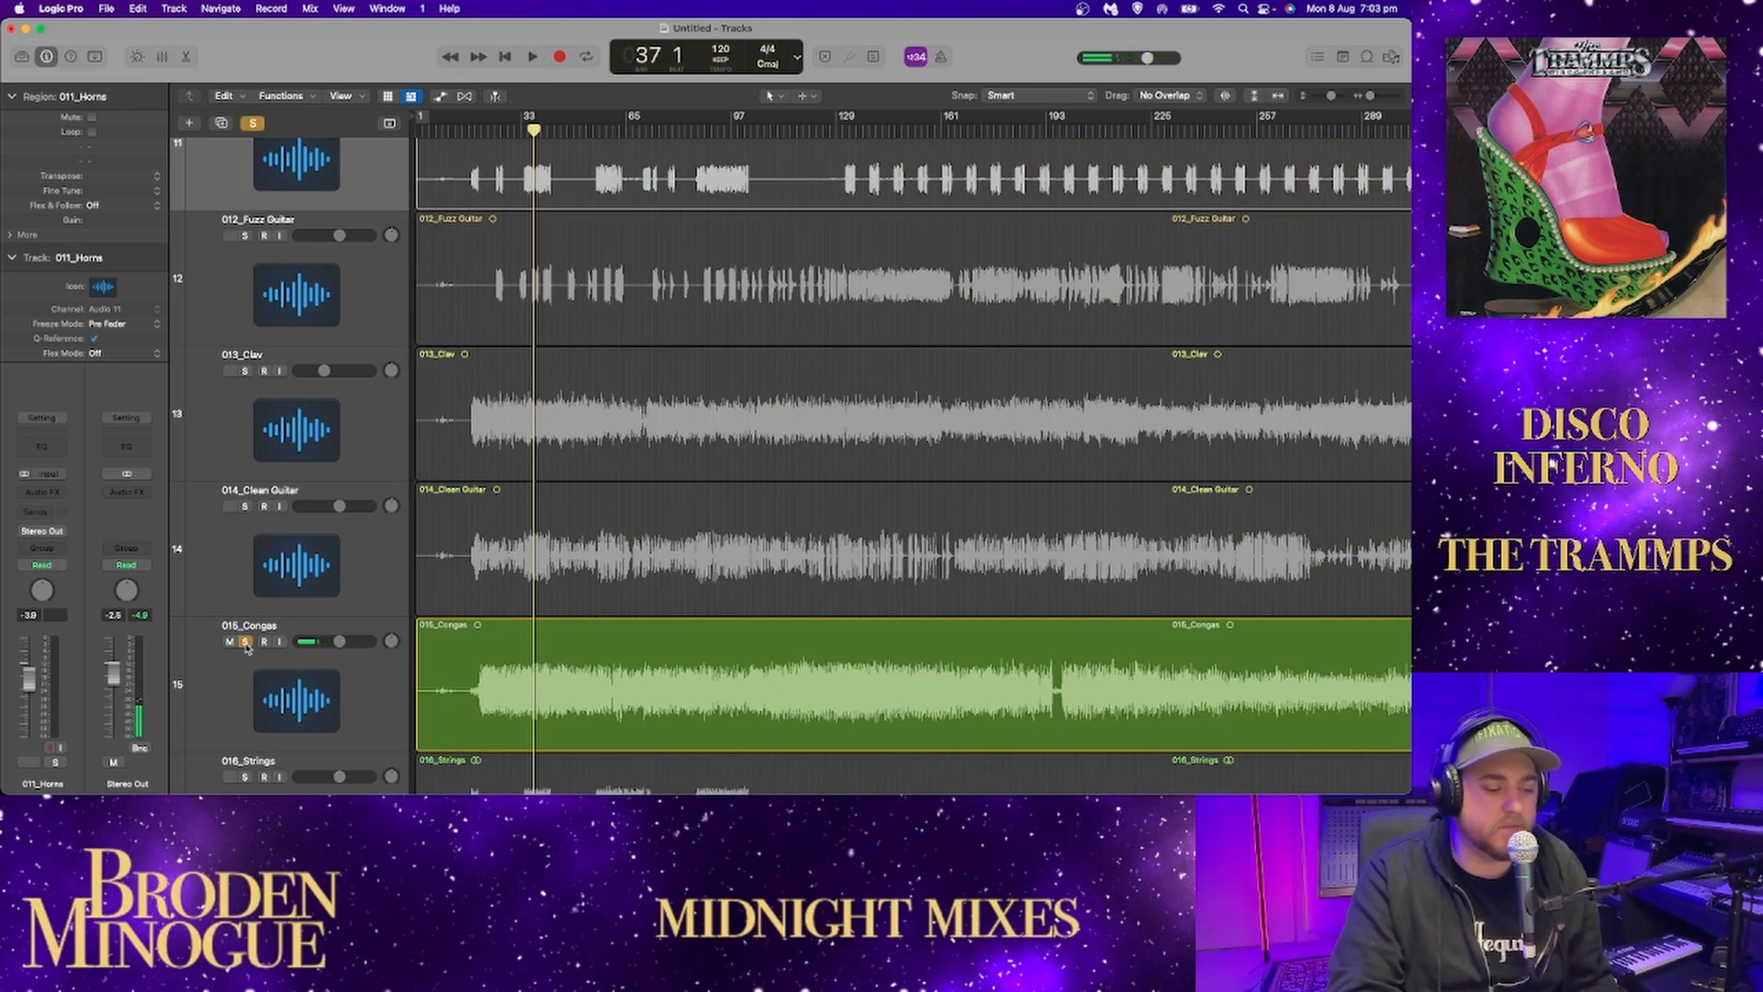
# Play the soloed congas from bar 37 and sample them at several spots up to around bar 275.
pyautogui.press('space')
pyautogui.scroll(-5, 316, 551)
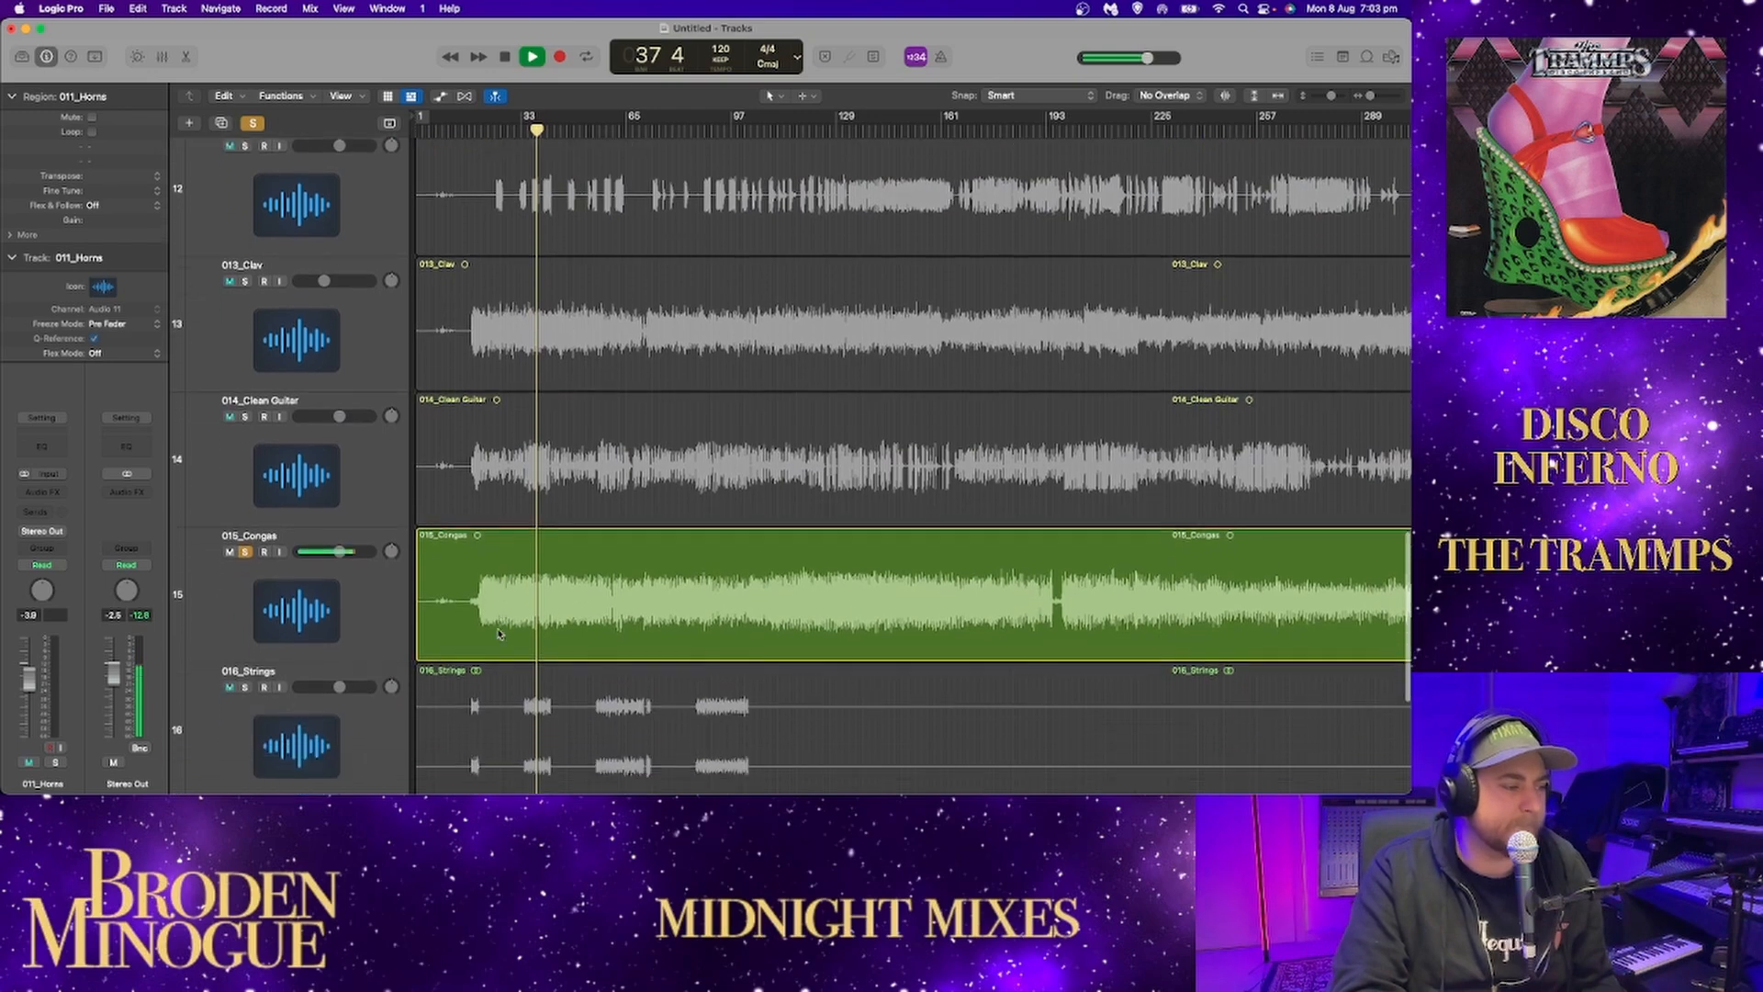
pyautogui.press('space')
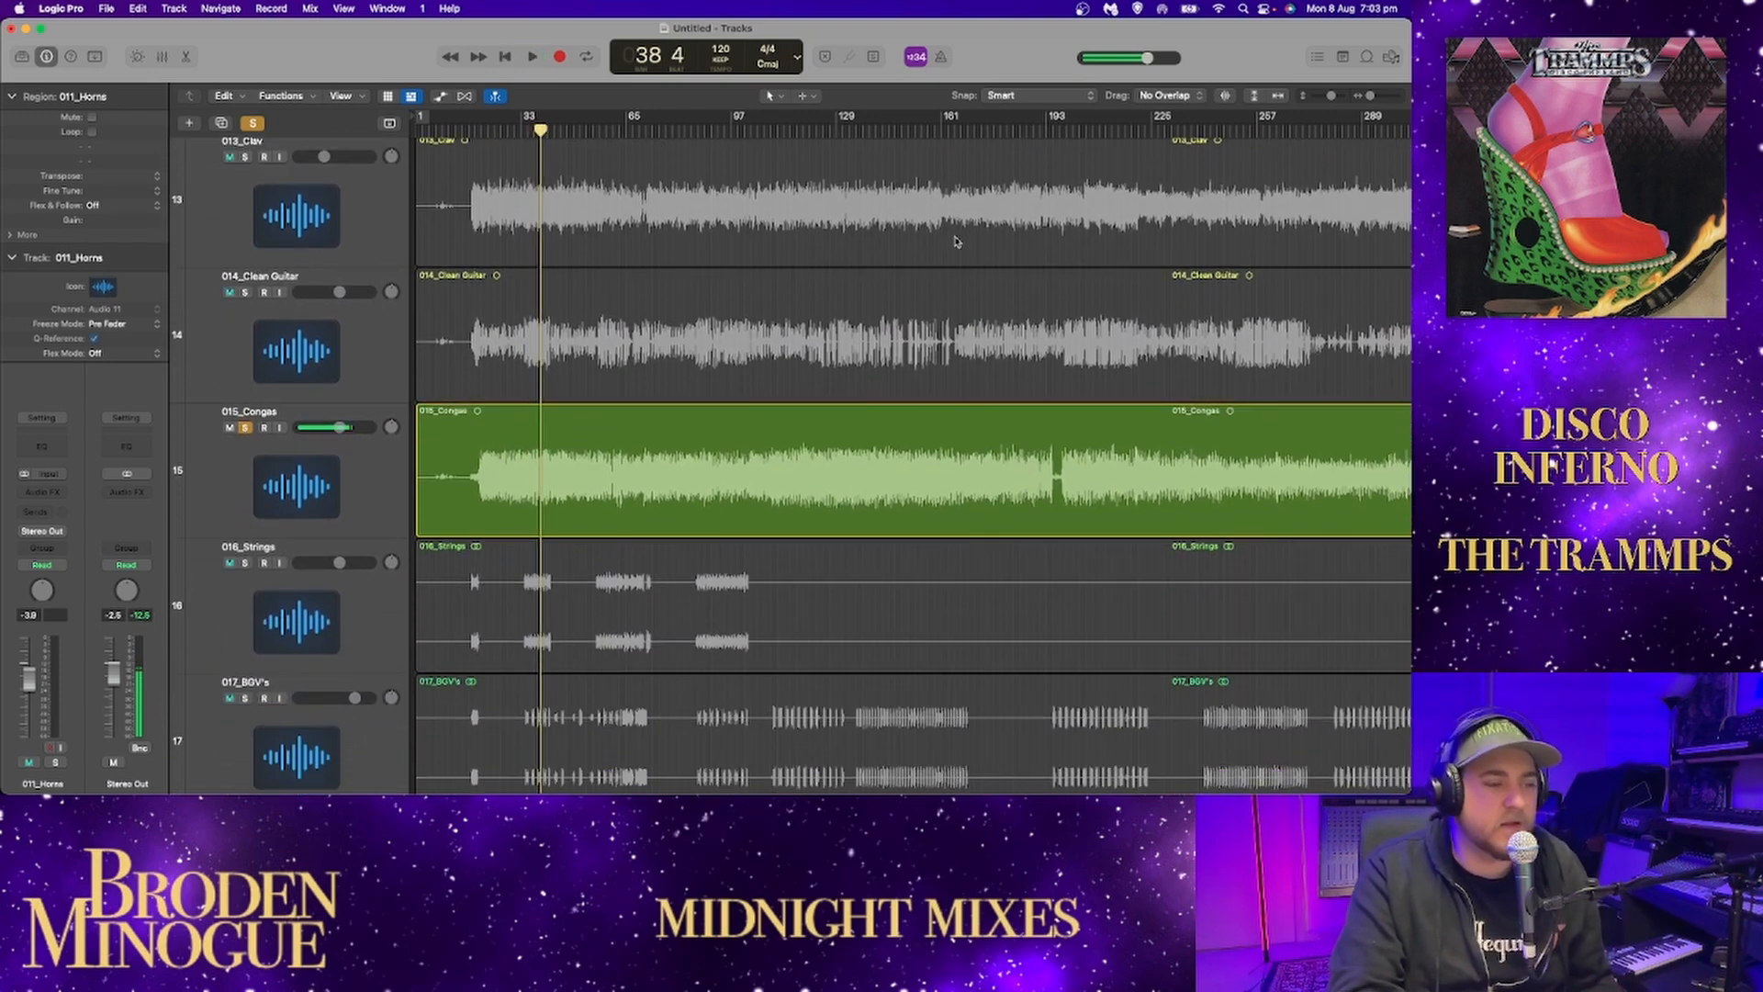
pyautogui.click(877, 131)
pyautogui.click(1138, 126)
pyautogui.click(1247, 129)
pyautogui.click(1323, 129)
pyautogui.click(1277, 96)
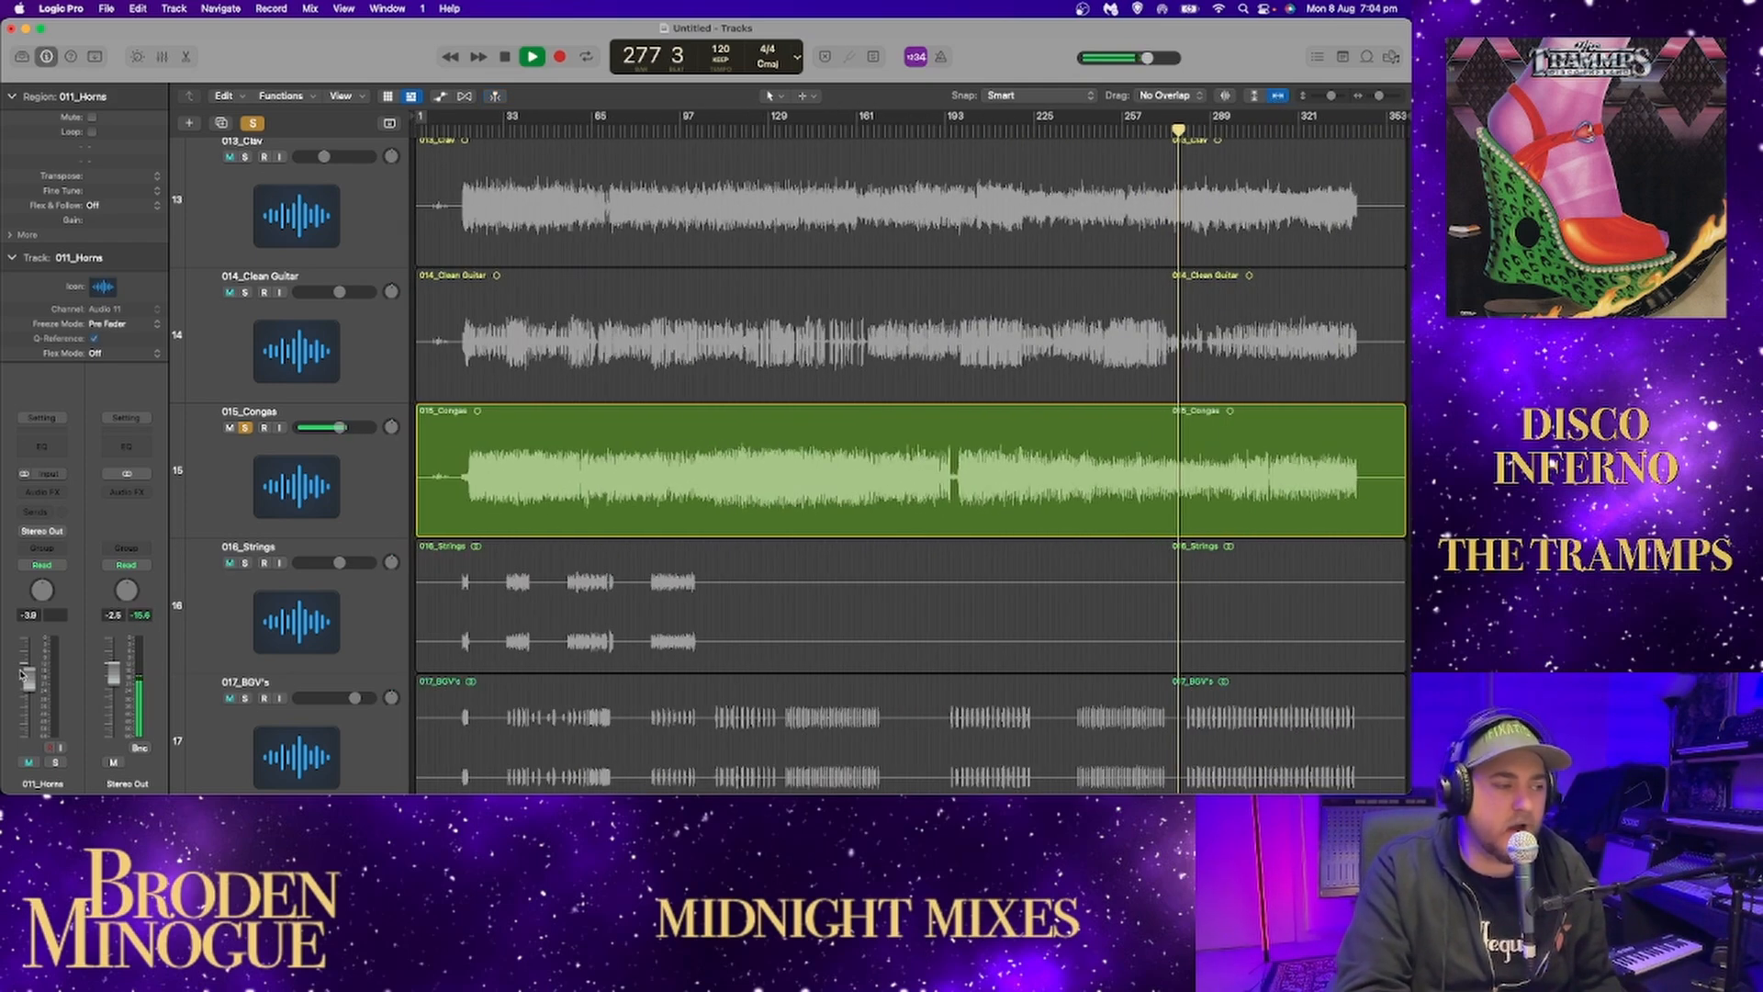
# Stop playback and switch the solo from 015_Congas to 016_Strings.
pyautogui.click(246, 428)
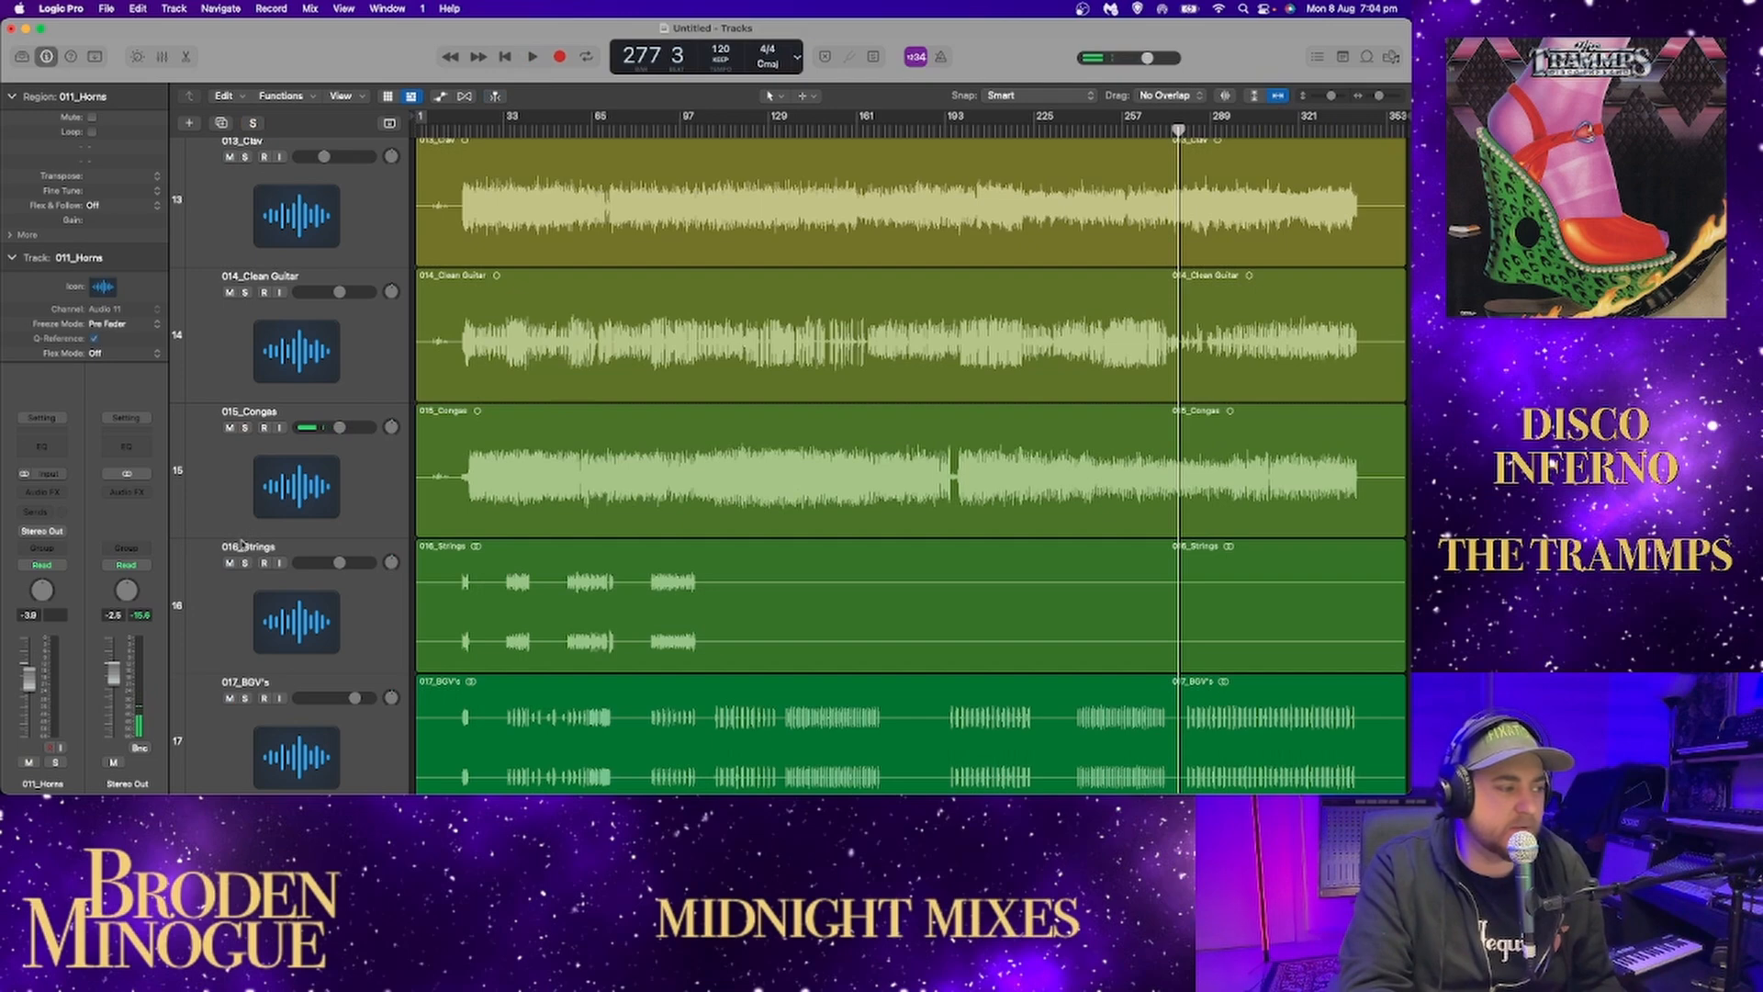
pyautogui.click(245, 563)
pyautogui.scroll(-5, 246, 570)
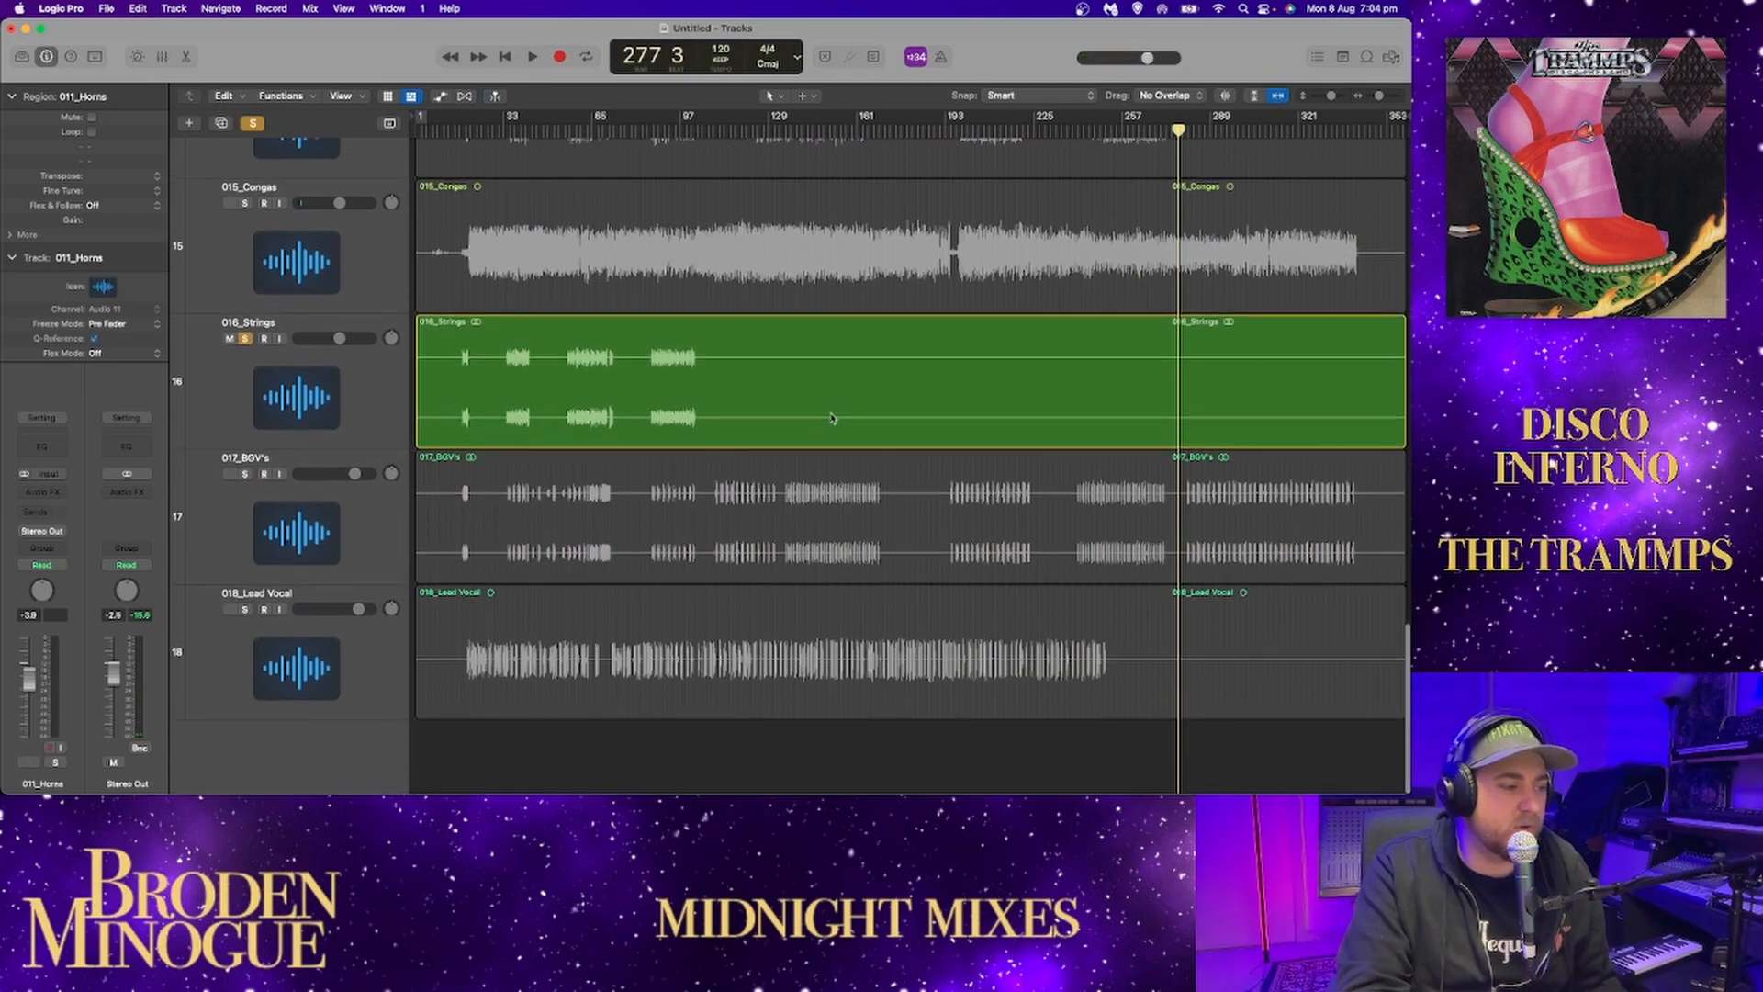
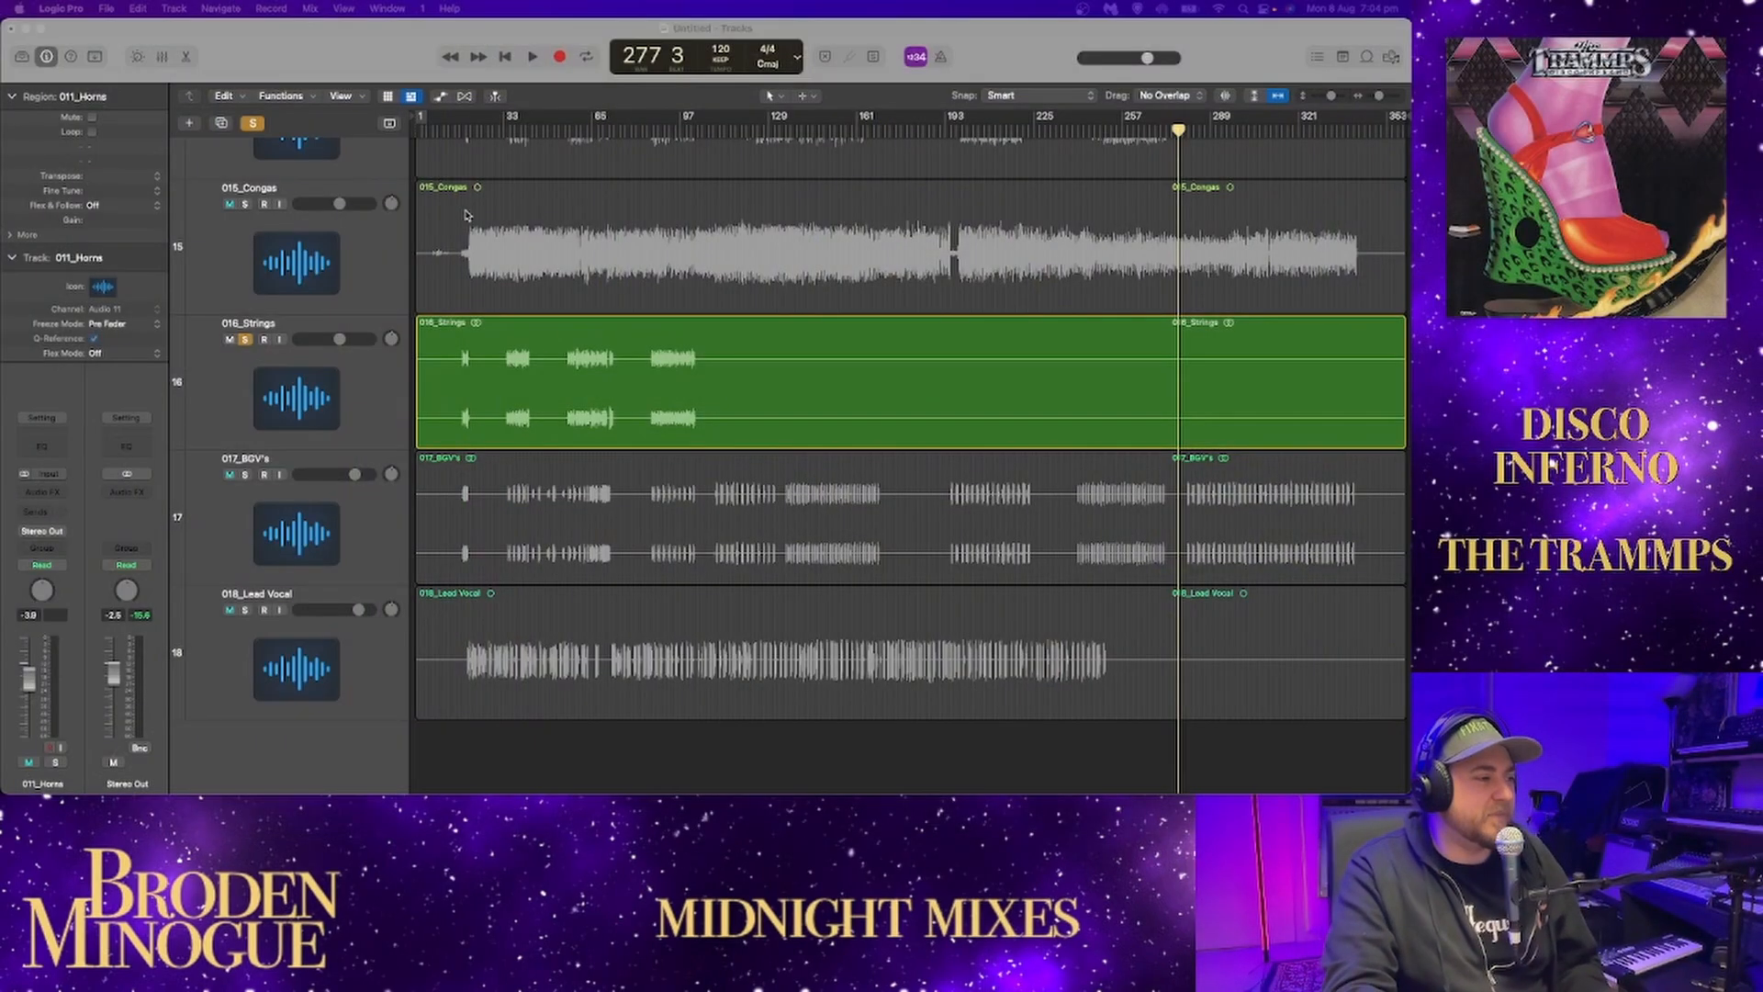
# Play the soloed strings' opening phrase repeatedly from around bar 18 to examine its sound.
pyautogui.click(459, 129)
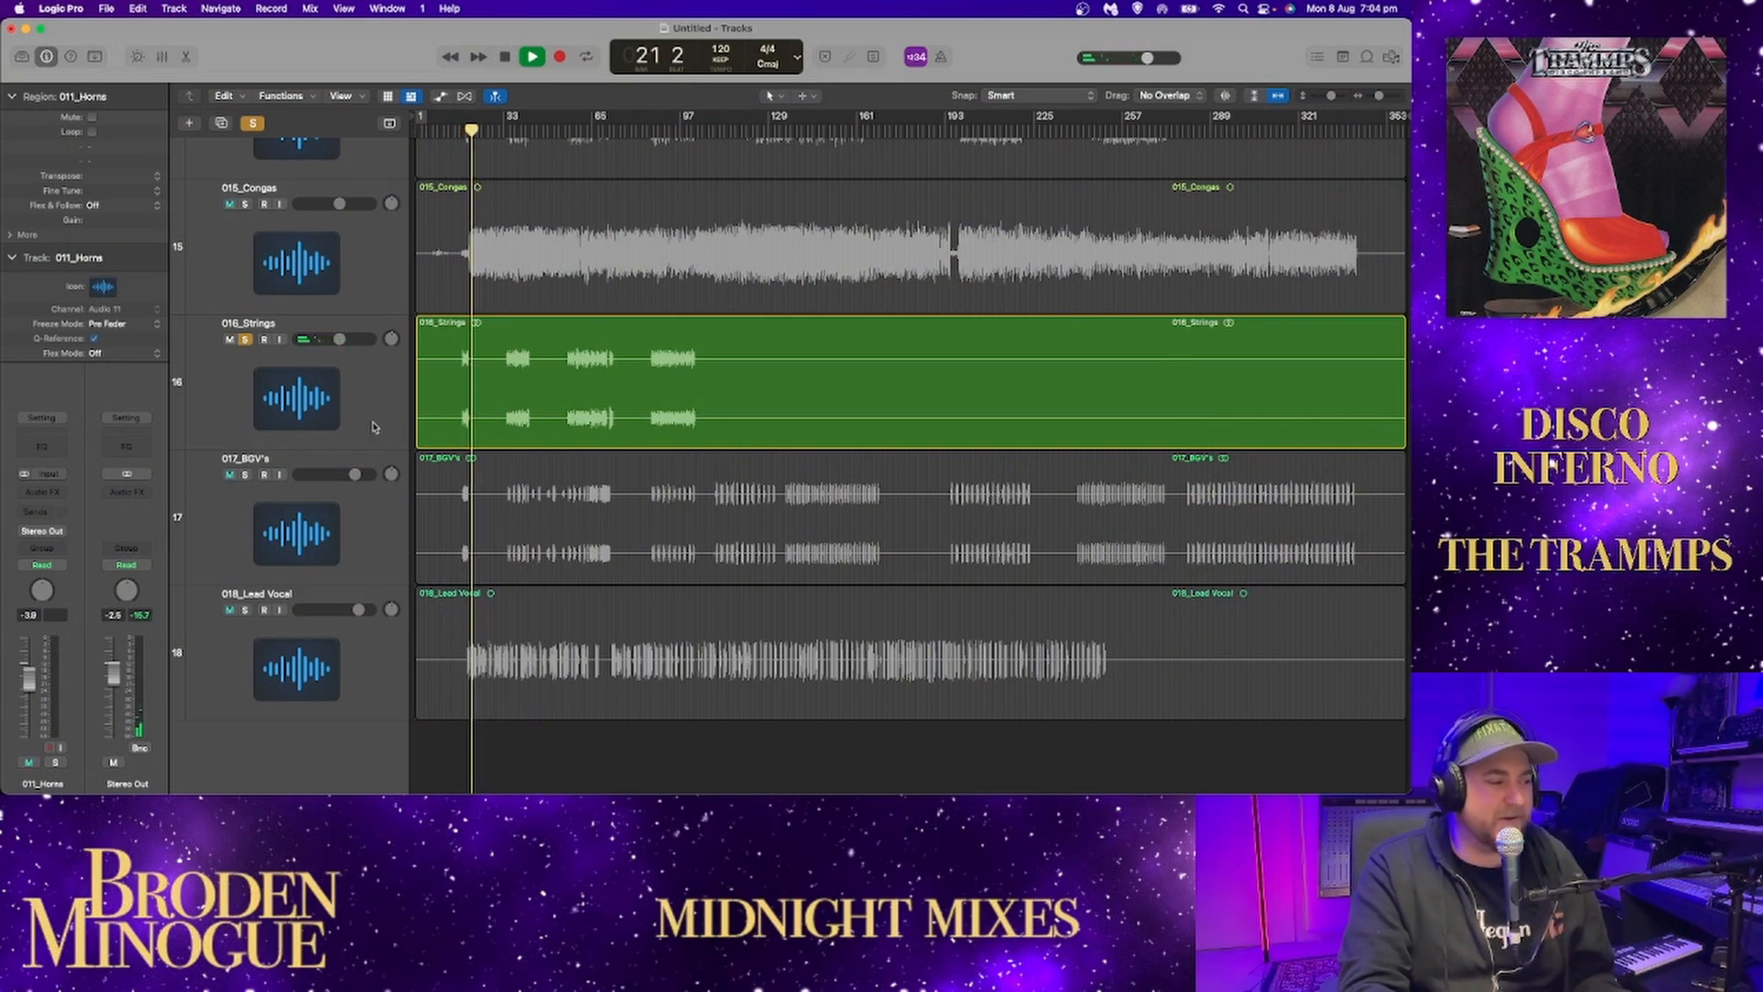
pyautogui.press('space')
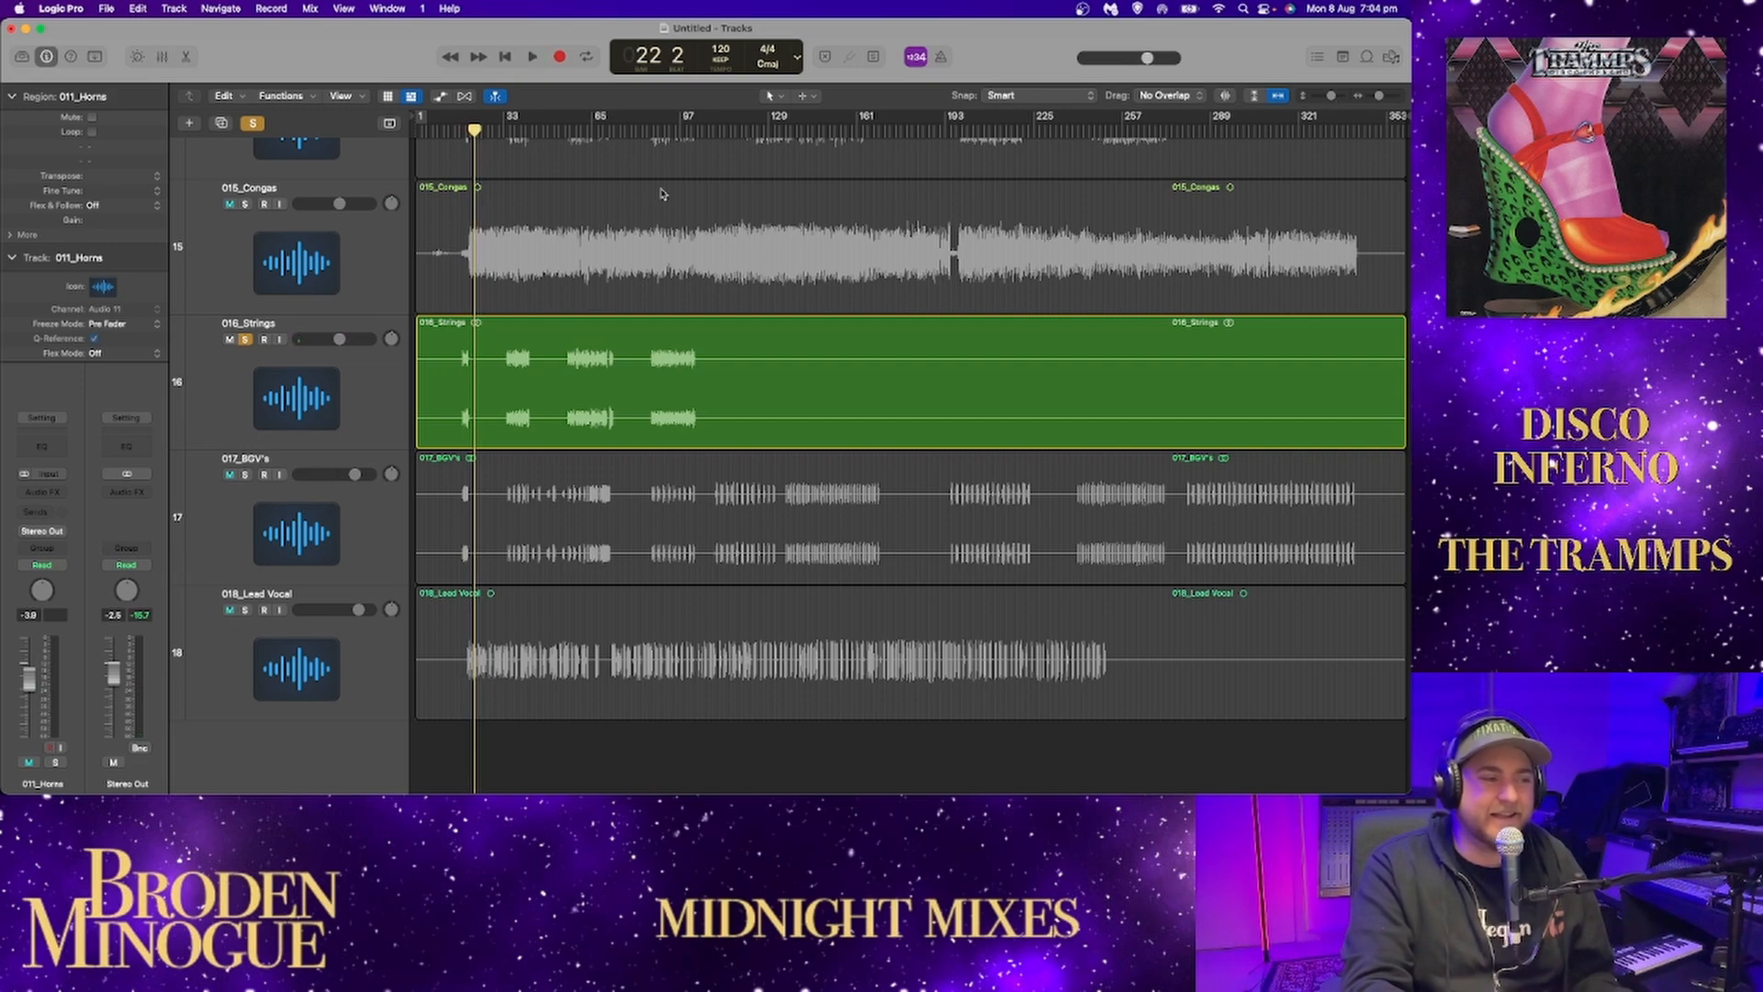
pyautogui.moveTo(1377, 99); pyautogui.dragTo(1389, 99)
pyautogui.hscroll(-15, 673, 404)
pyautogui.hscroll(-15, 673, 404)
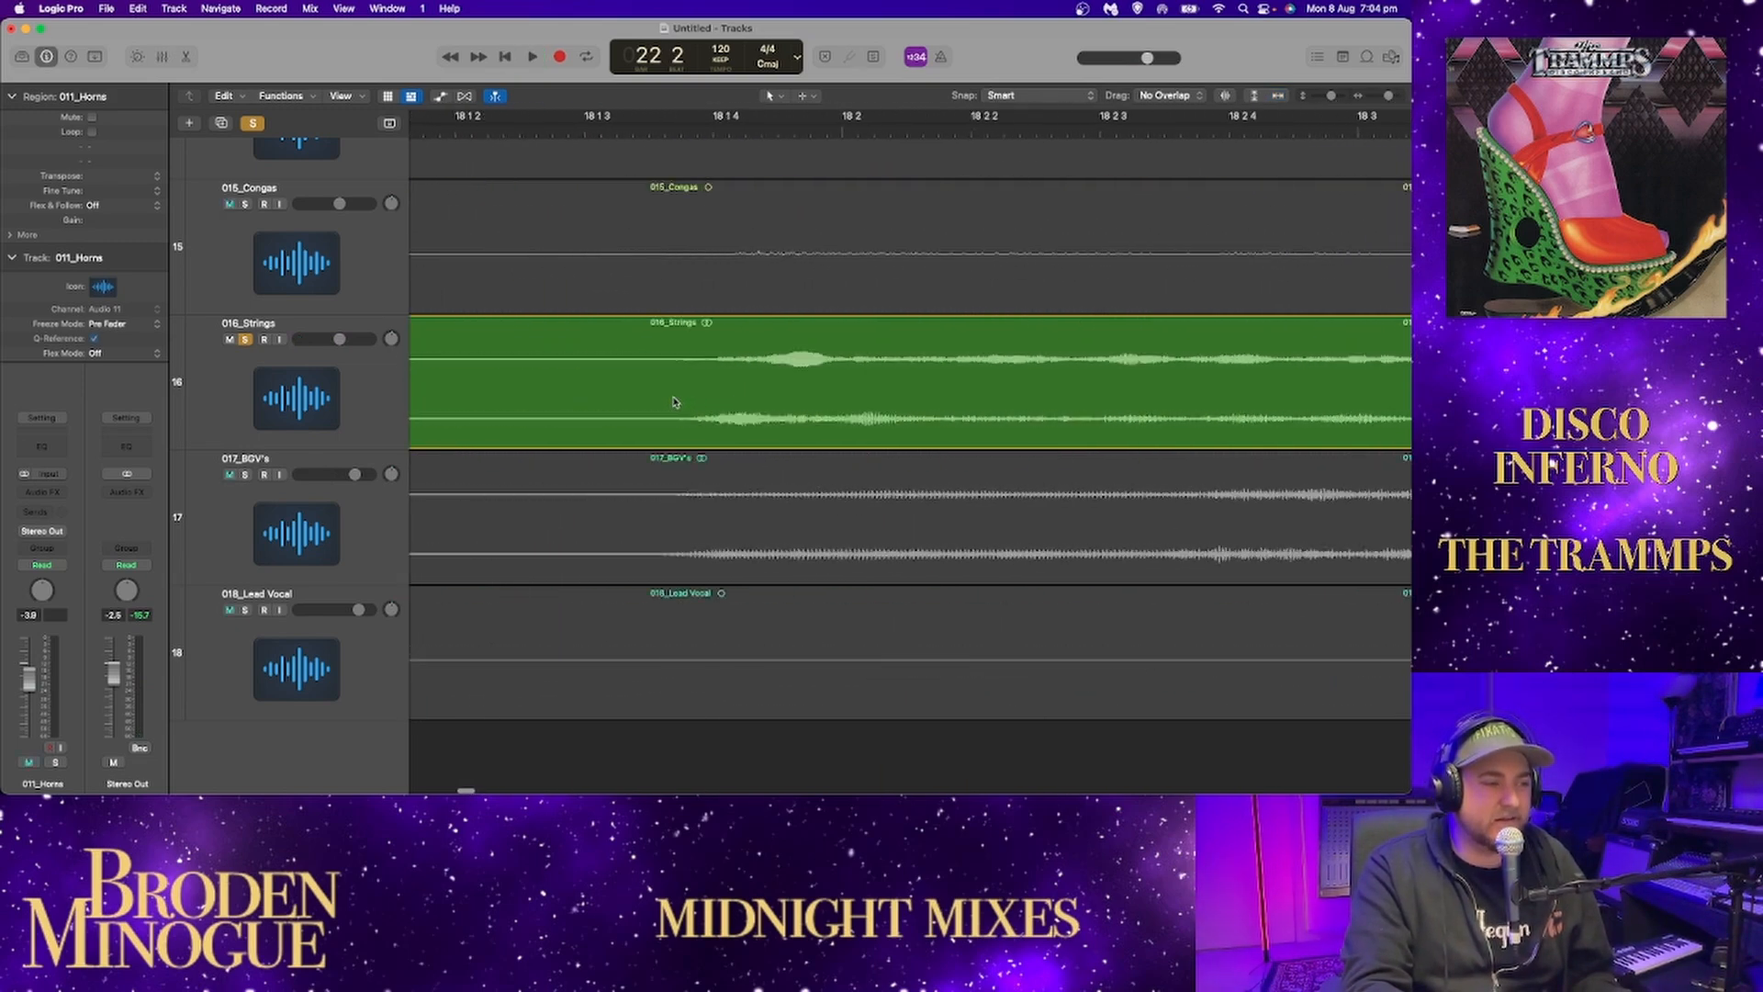
pyautogui.moveTo(1387, 97); pyautogui.dragTo(1380, 97)
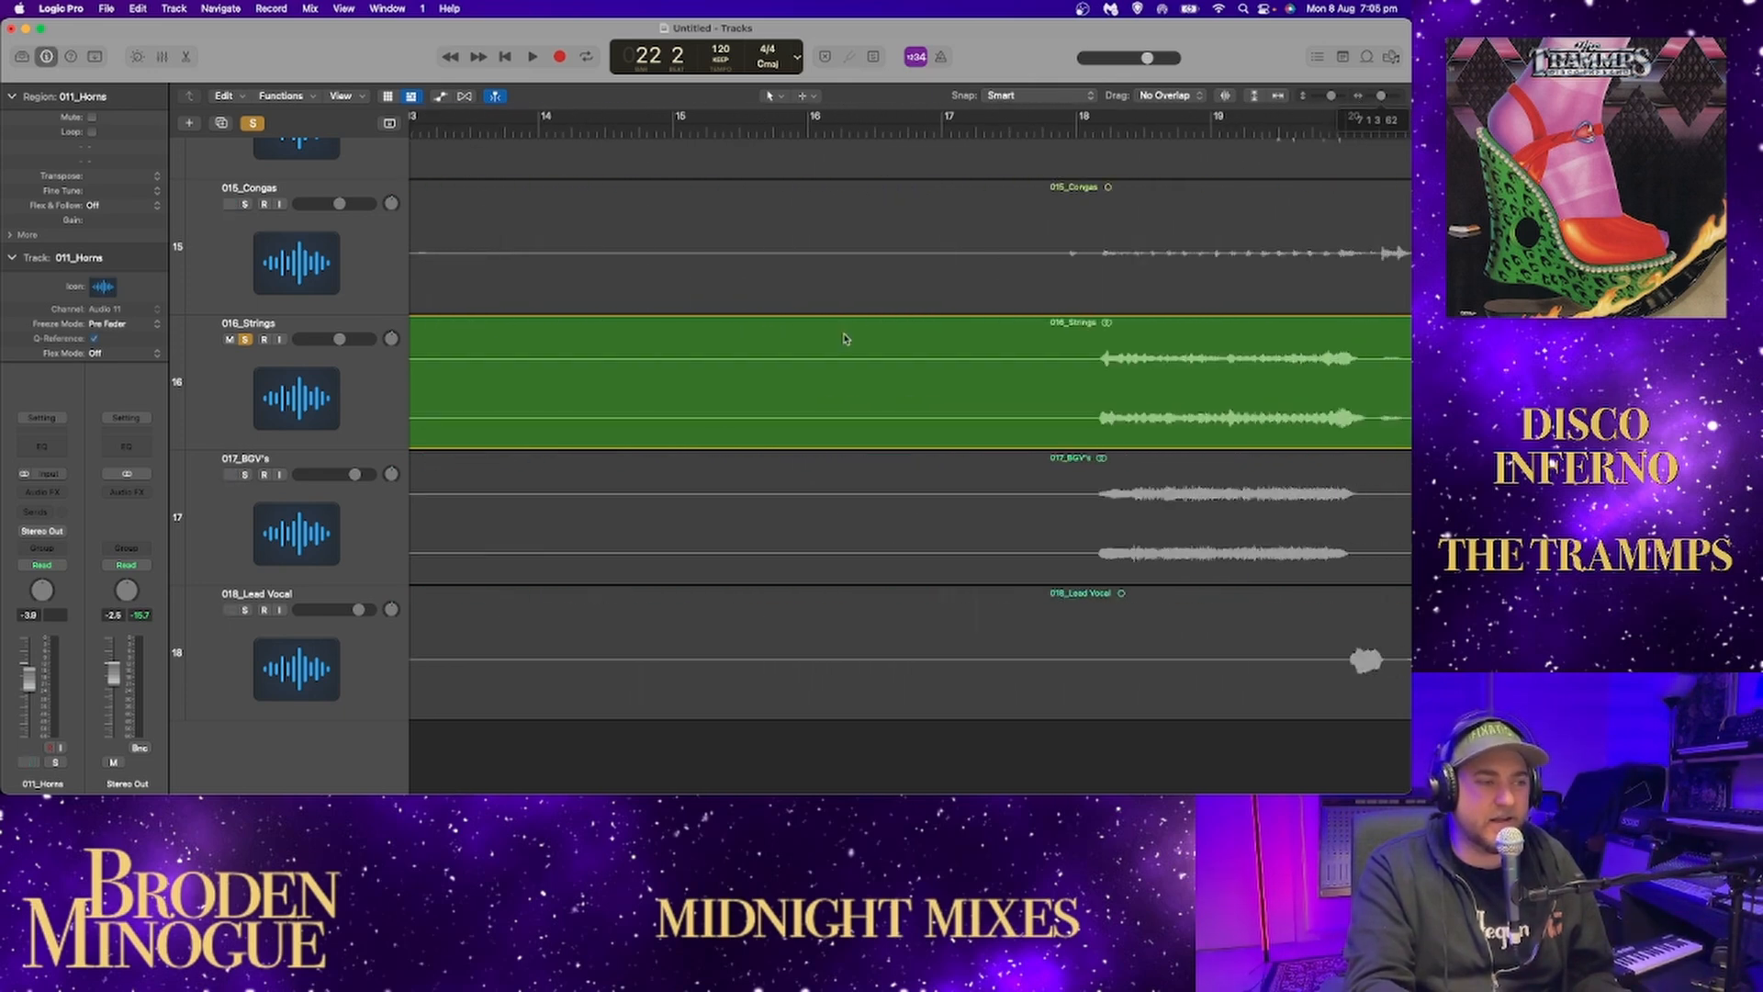
pyautogui.hscroll(-15, 740, 413)
pyautogui.hscroll(15, 810, 401)
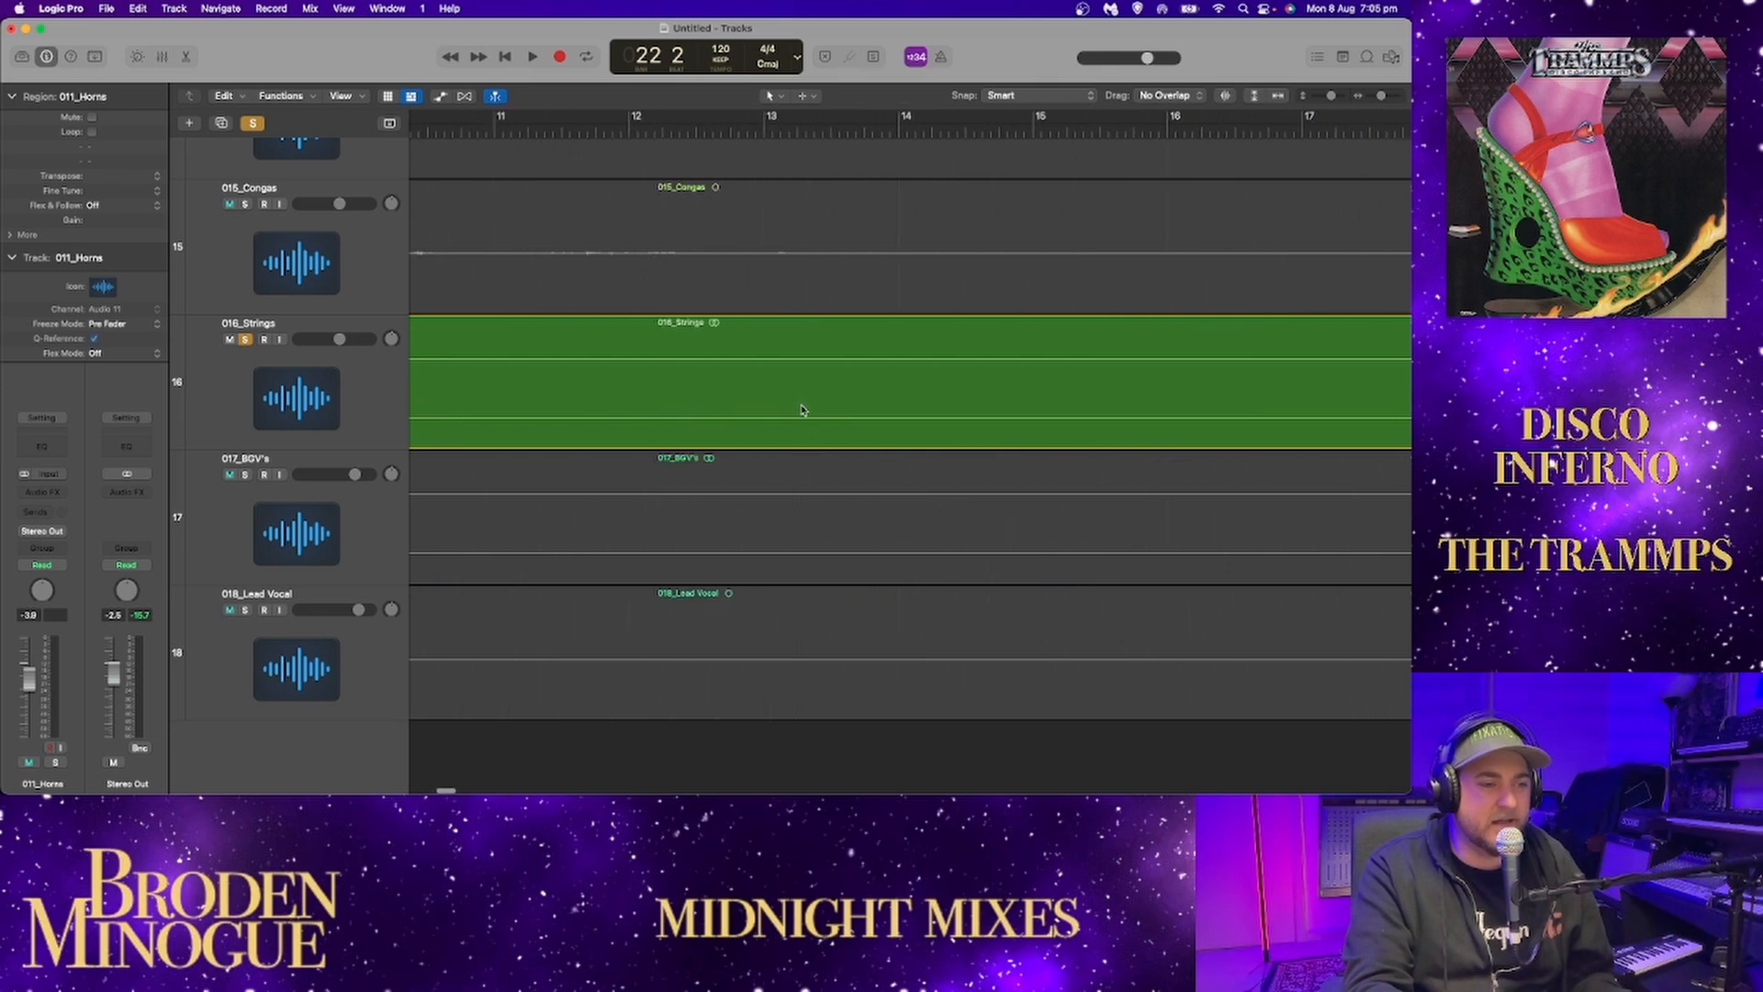
pyautogui.click(849, 132)
pyautogui.press('space')
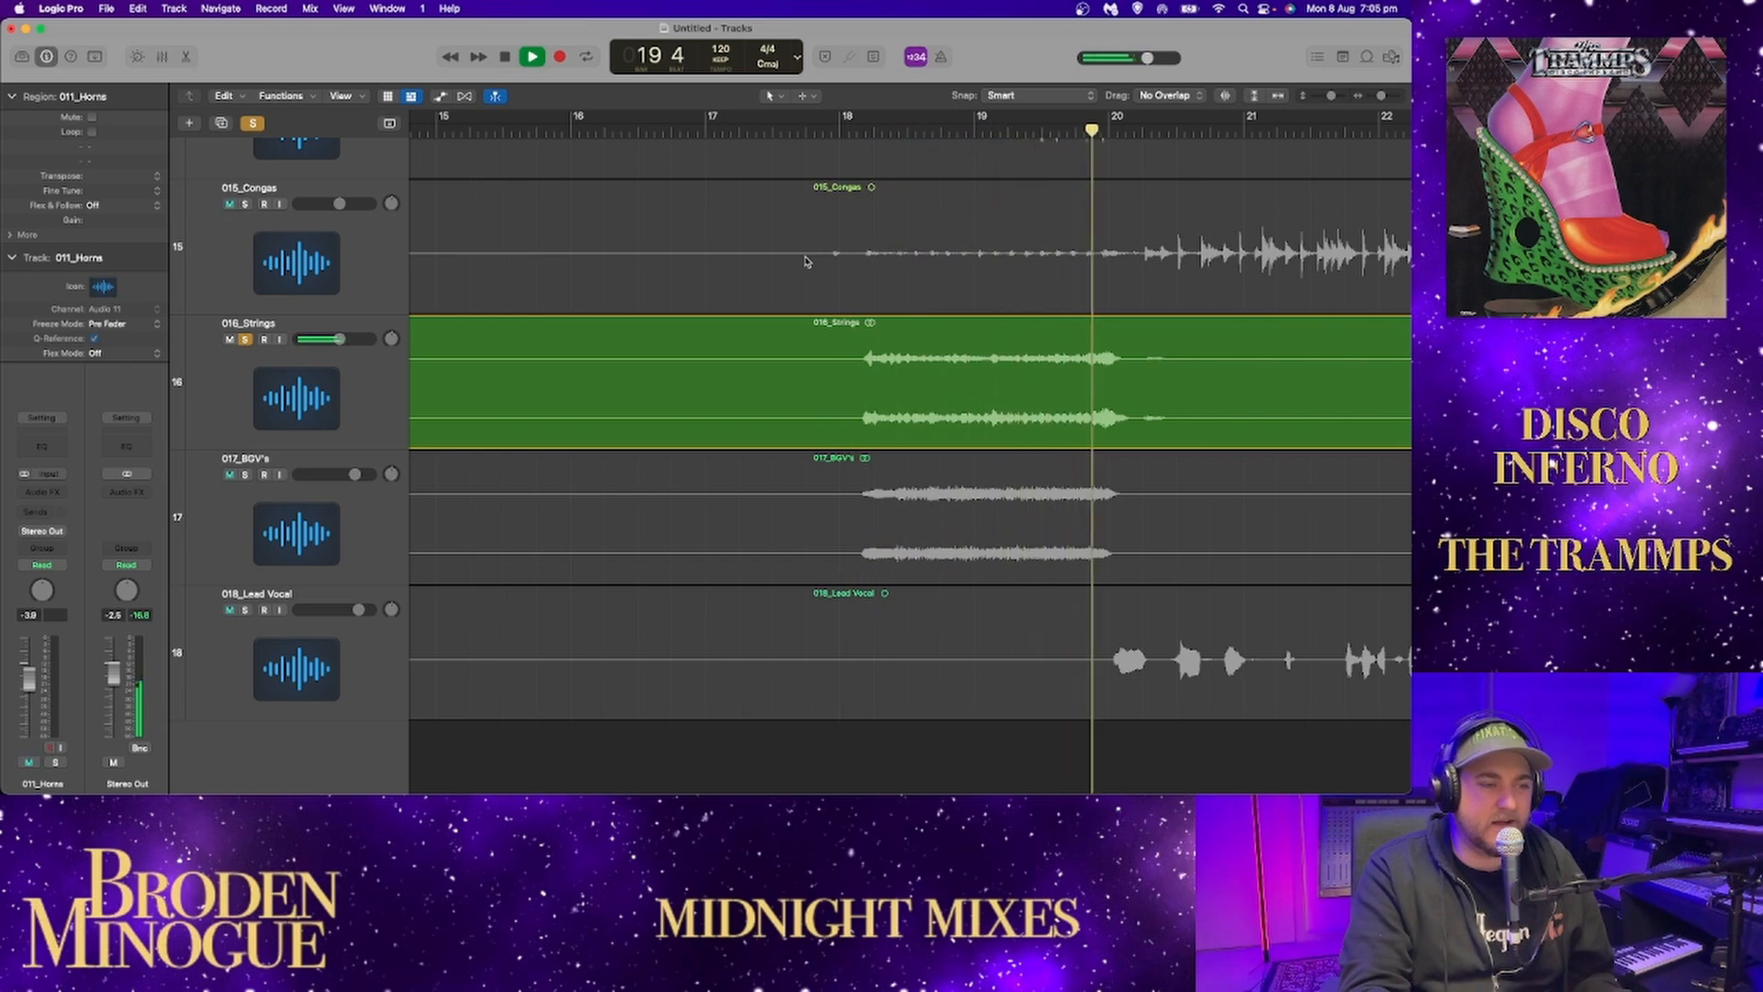
pyautogui.press('space')
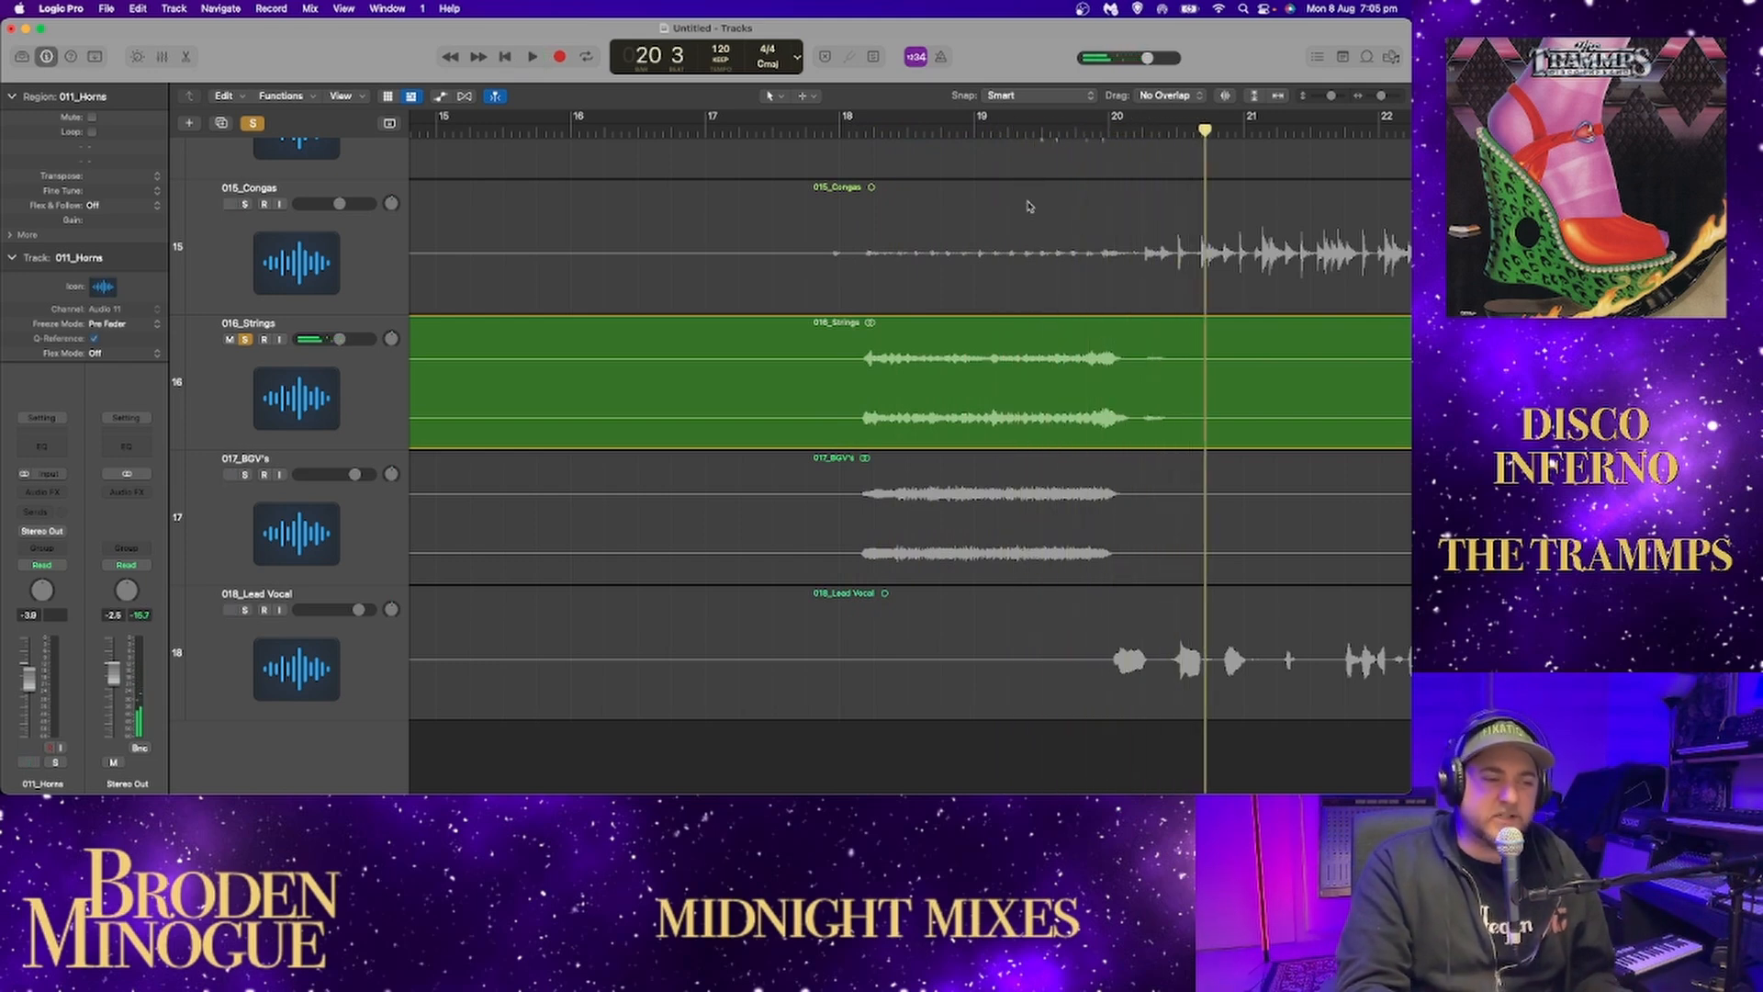
pyautogui.click(847, 131)
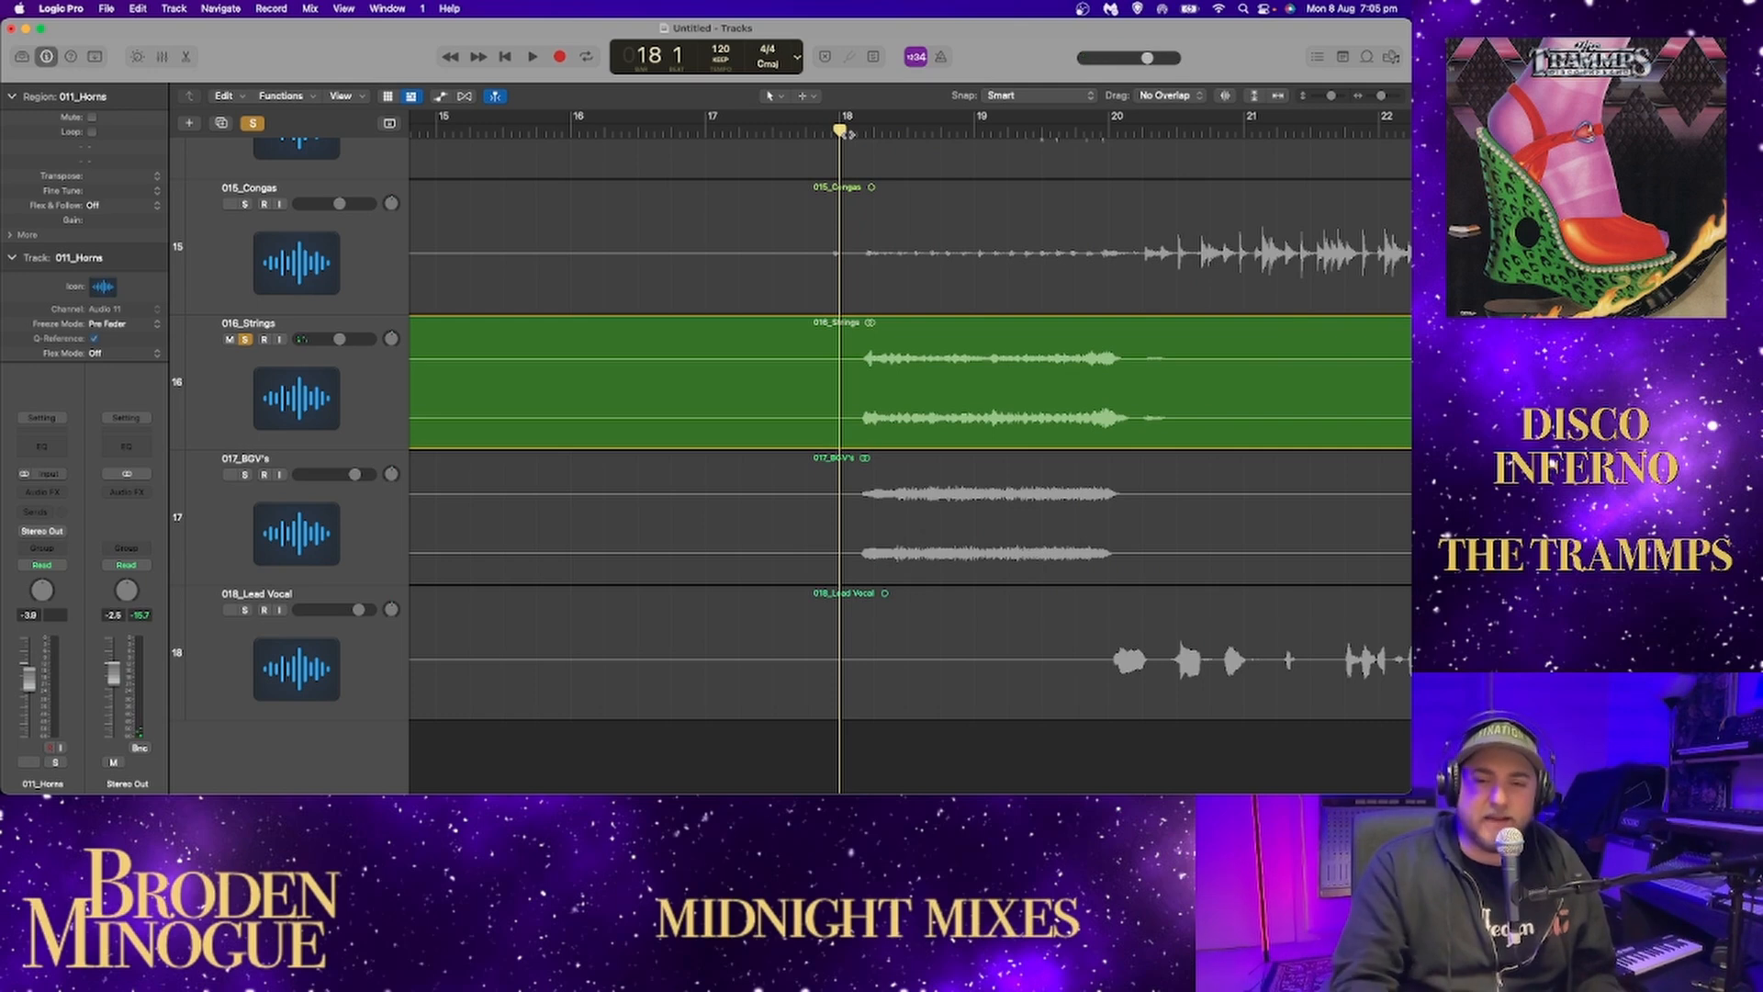
pyautogui.press('space')
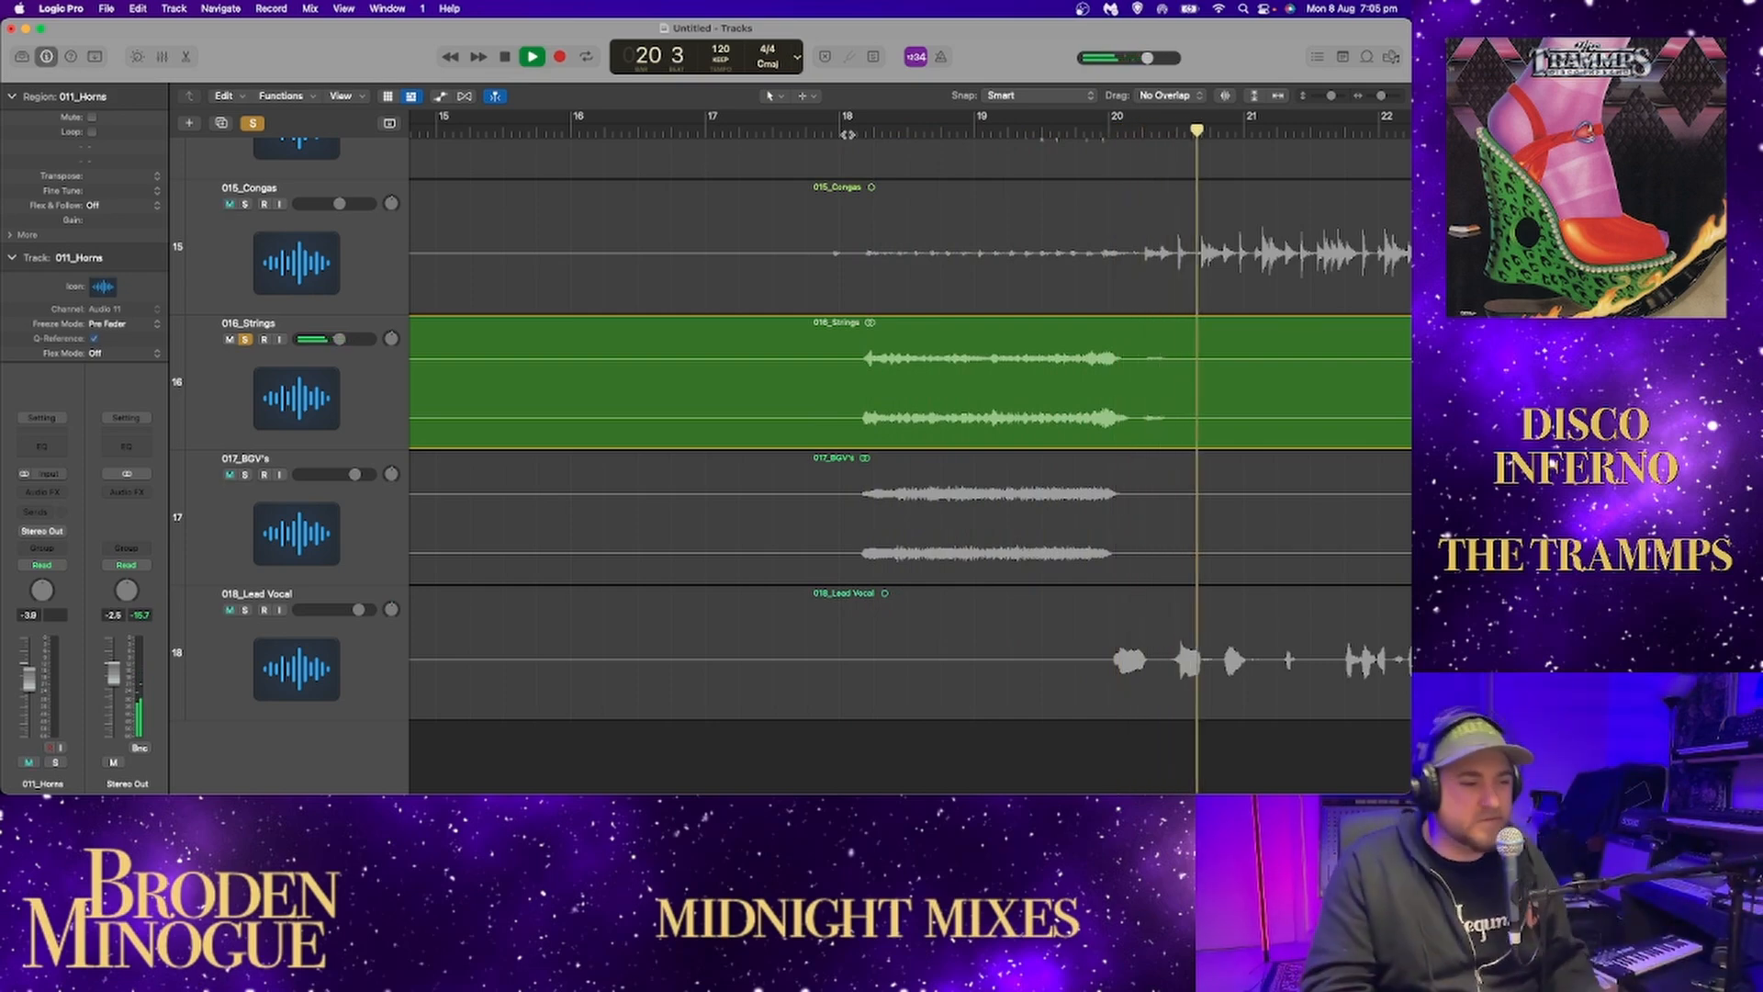
# Continue auditioning the soloed strings, playing their phrases from around bar 33 and around bar 55.
pyautogui.moveTo(1381, 96); pyautogui.dragTo(1375, 96)
pyautogui.click(769, 135)
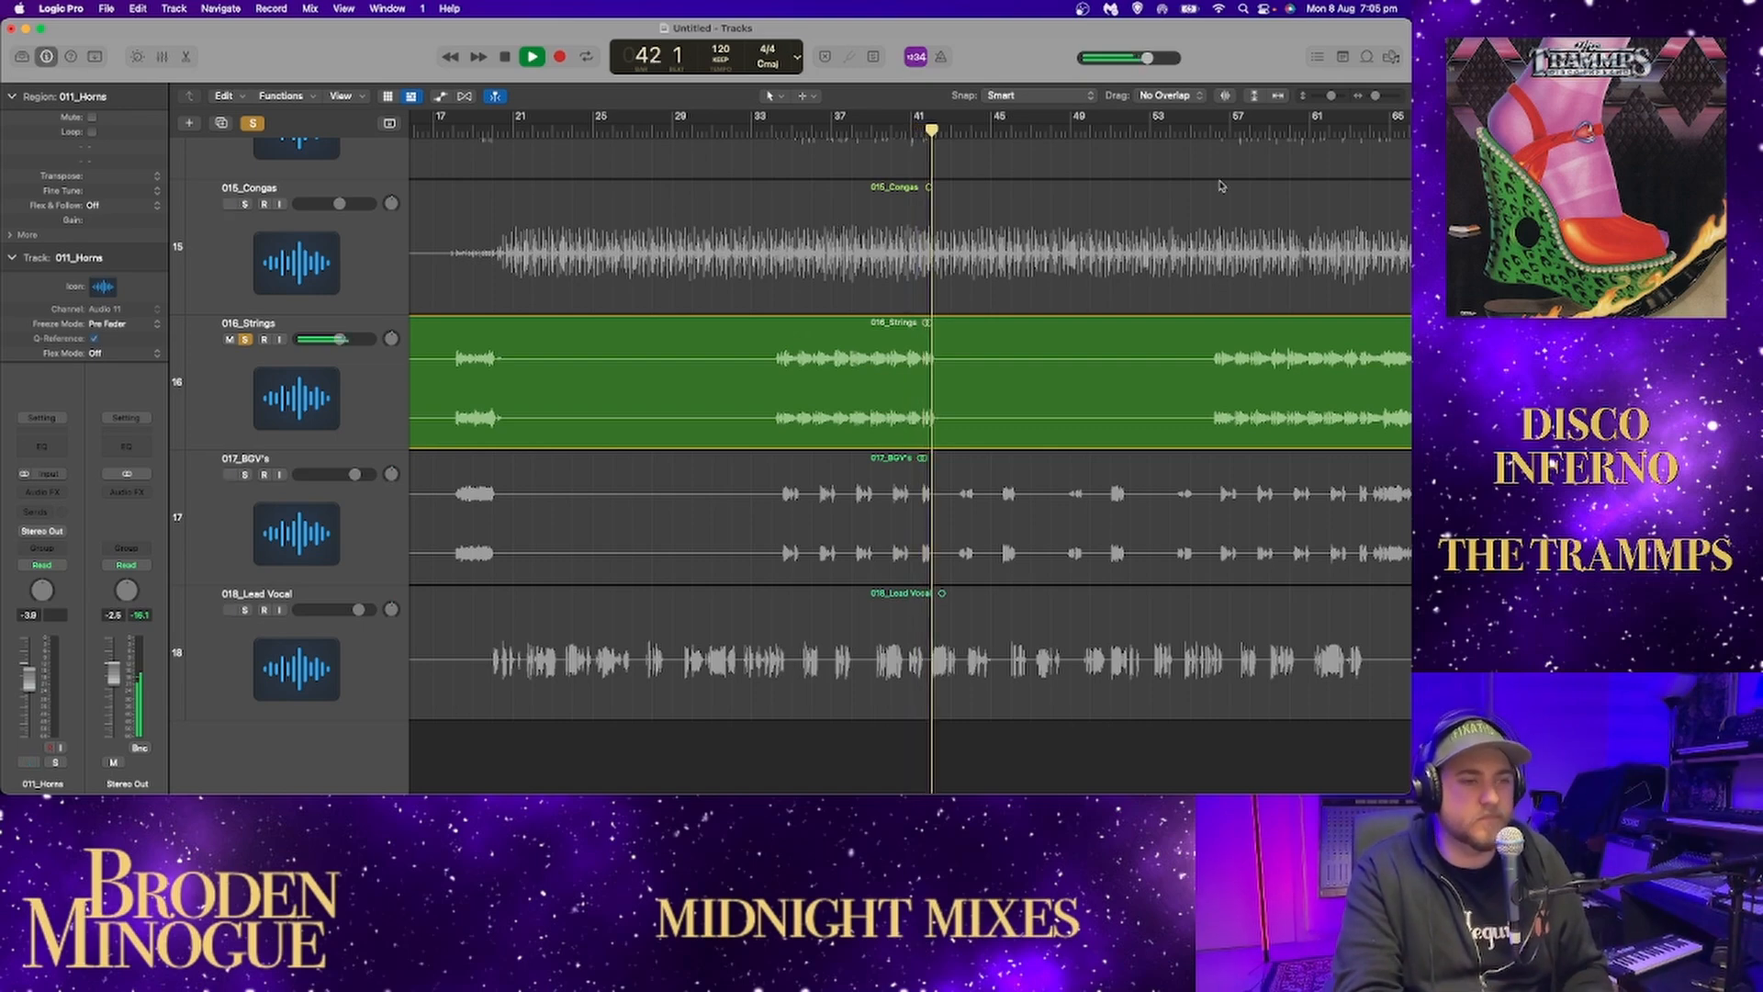
pyautogui.click(1198, 130)
pyautogui.hscroll(10, 1099, 271)
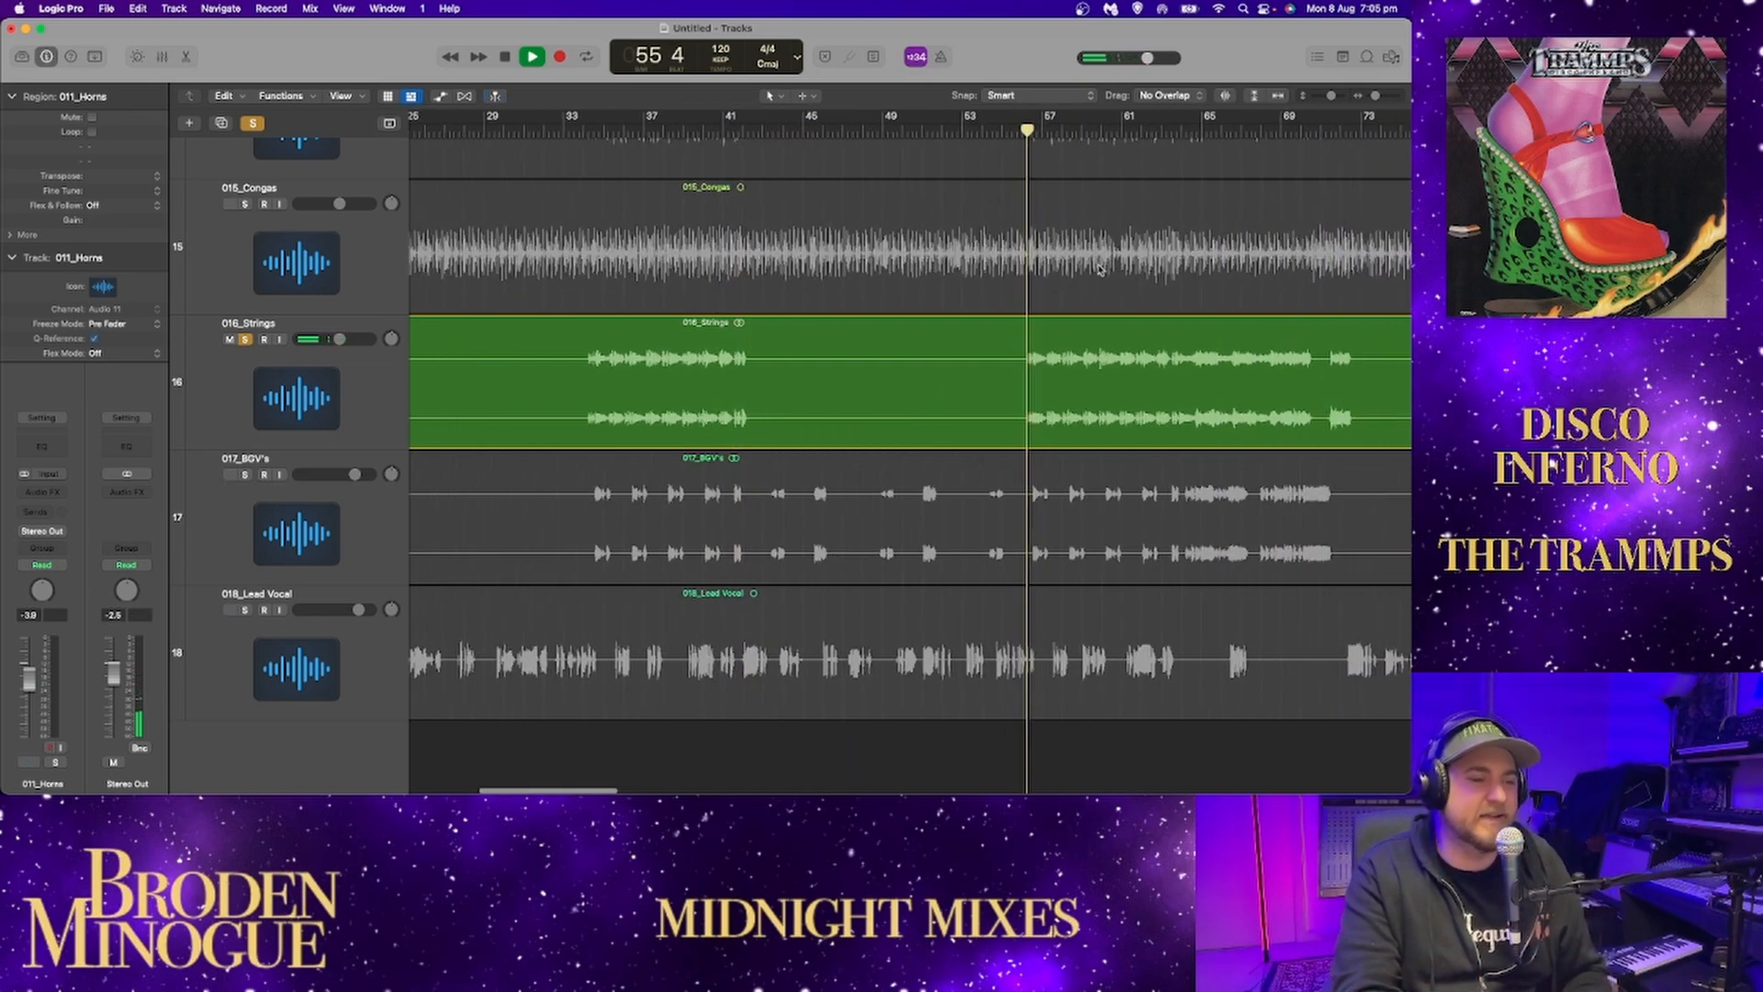
pyautogui.hscroll(6, 1099, 271)
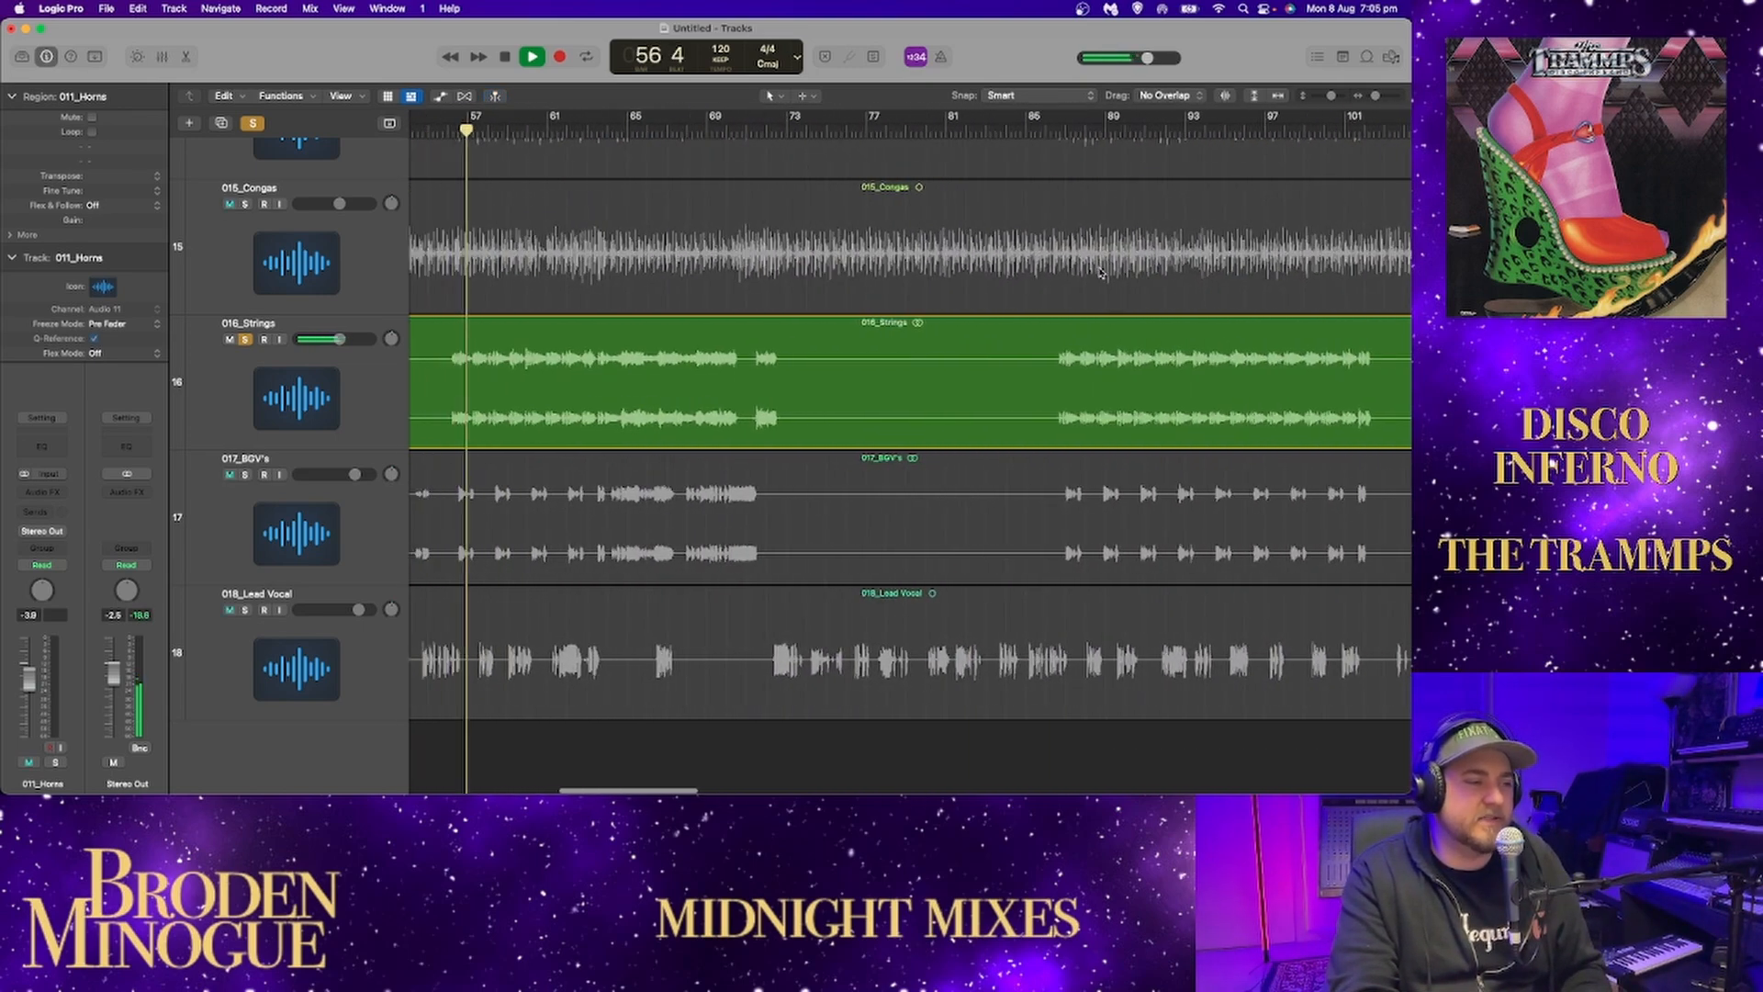
pyautogui.moveTo(1376, 97); pyautogui.dragTo(1374, 97)
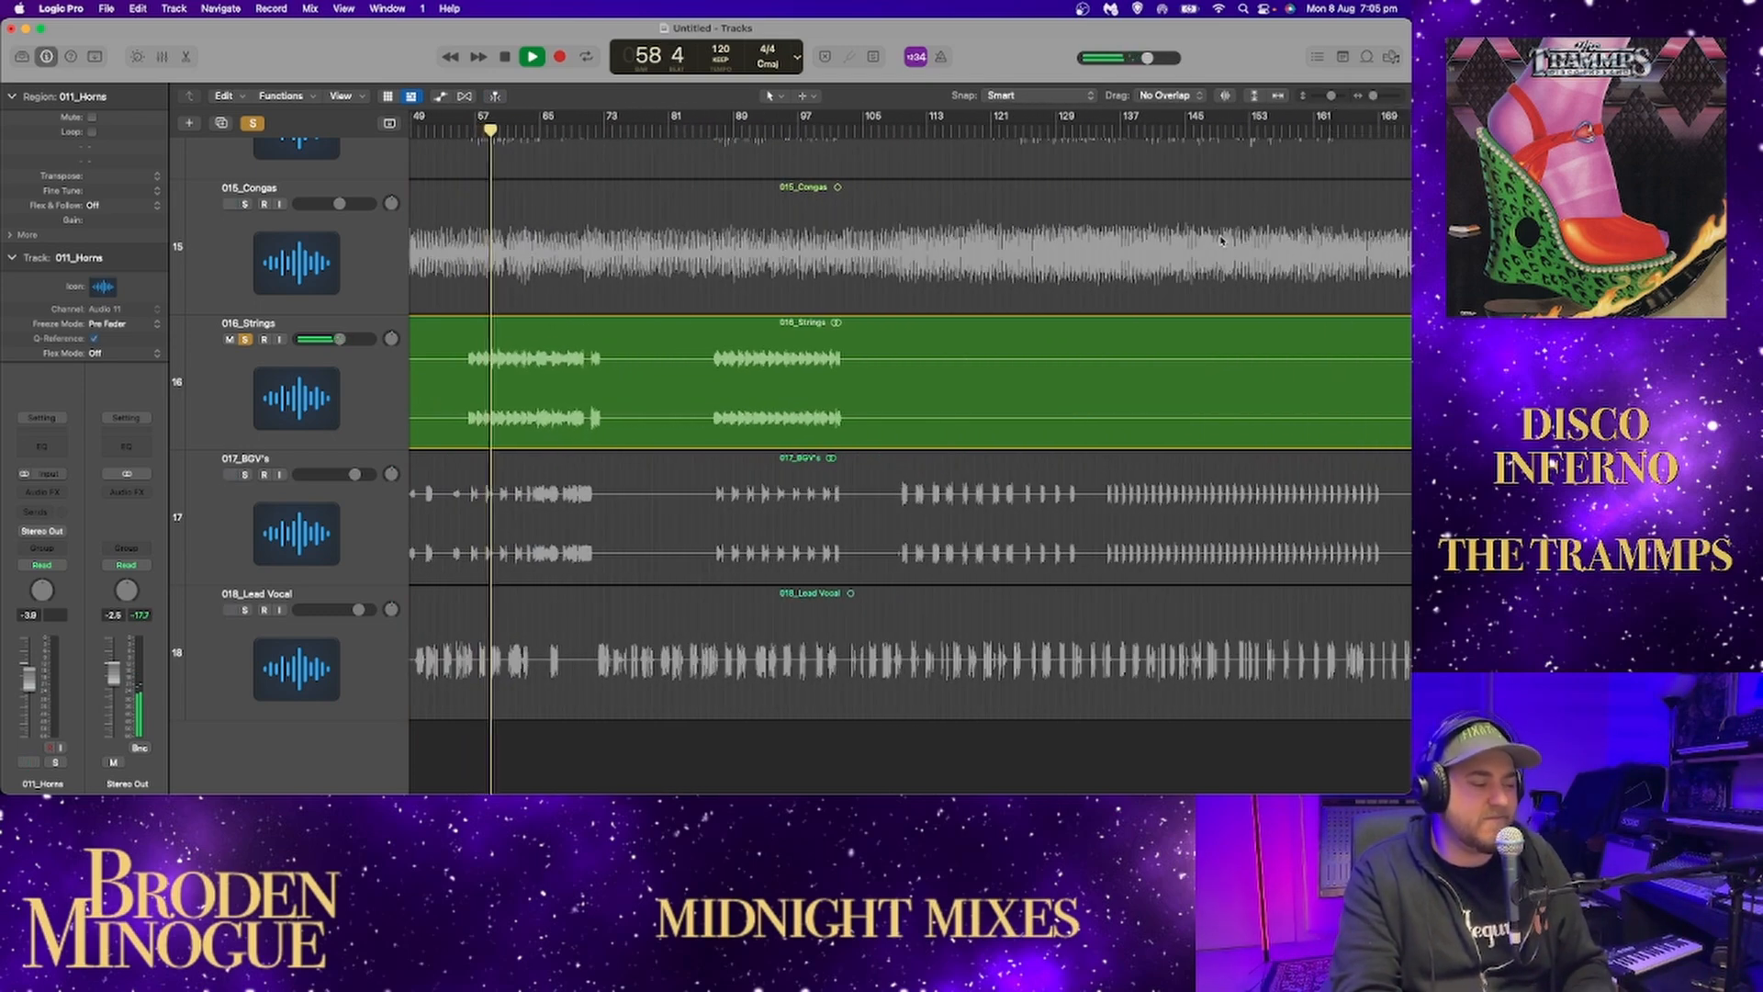
# Solo 015_Congas briefly, and solo 014_Clean Guitar, 013_Clav and 010_Keys alongside the strings during playback to hear them together.
pyautogui.click(245, 204)
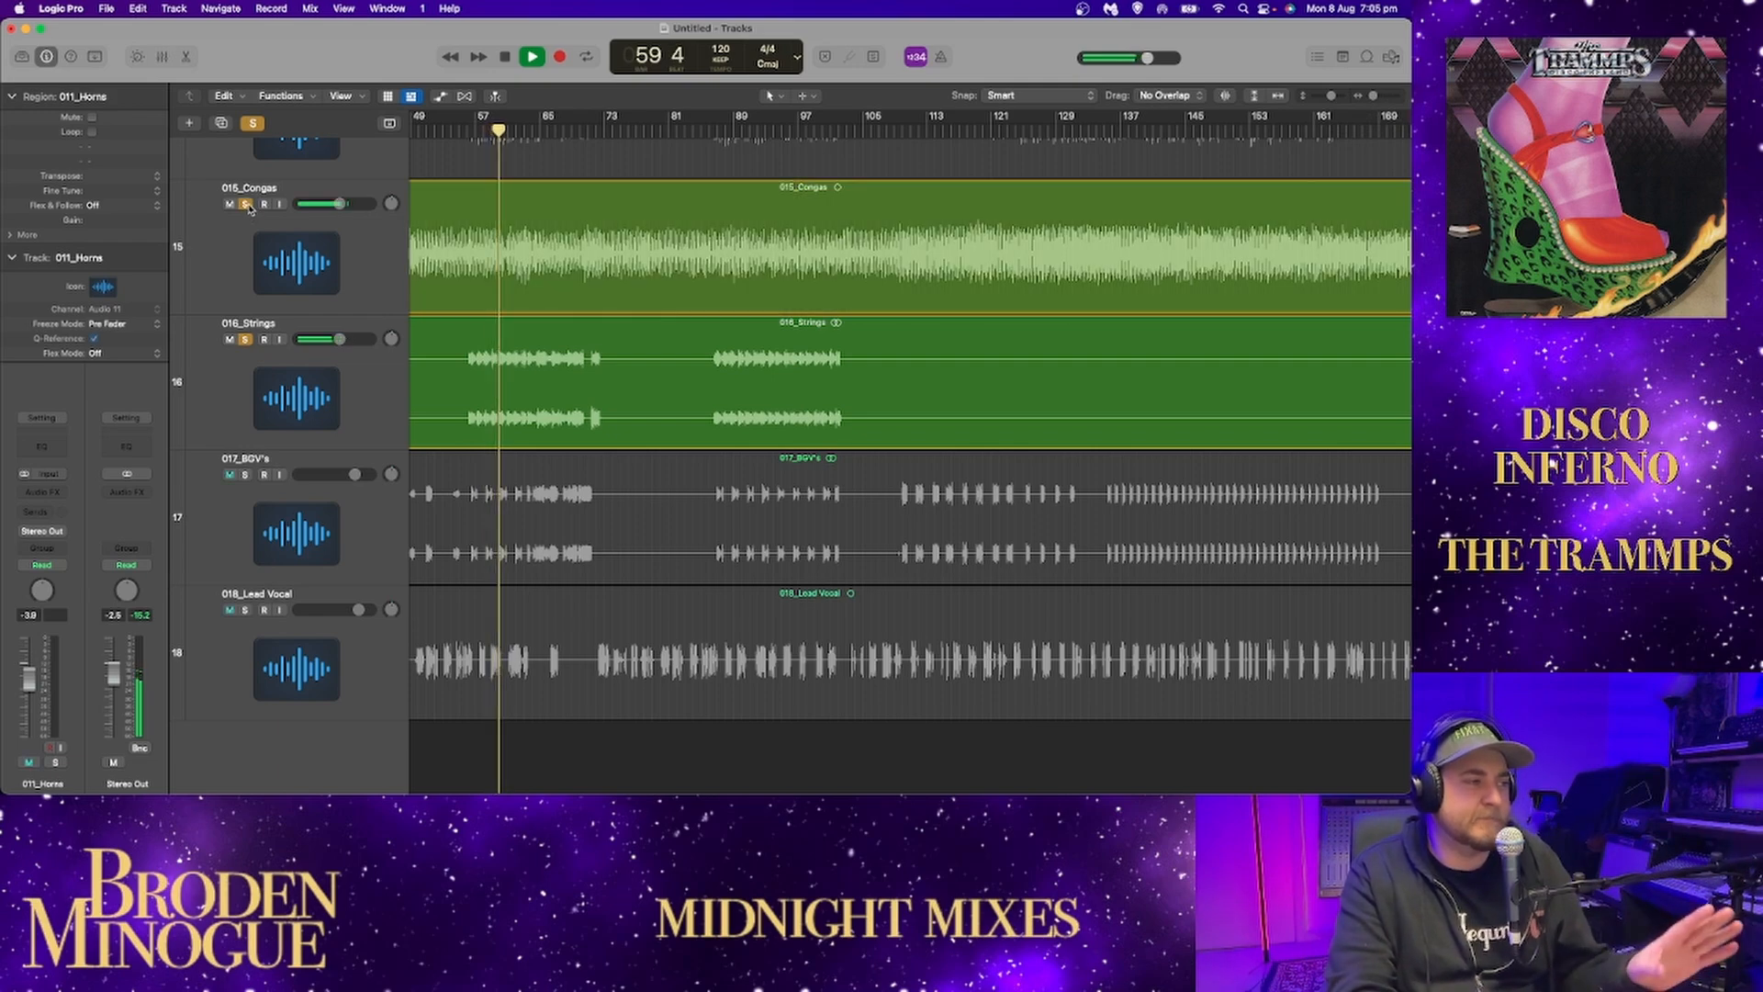
pyautogui.click(245, 204)
pyautogui.scroll(3, 295, 278)
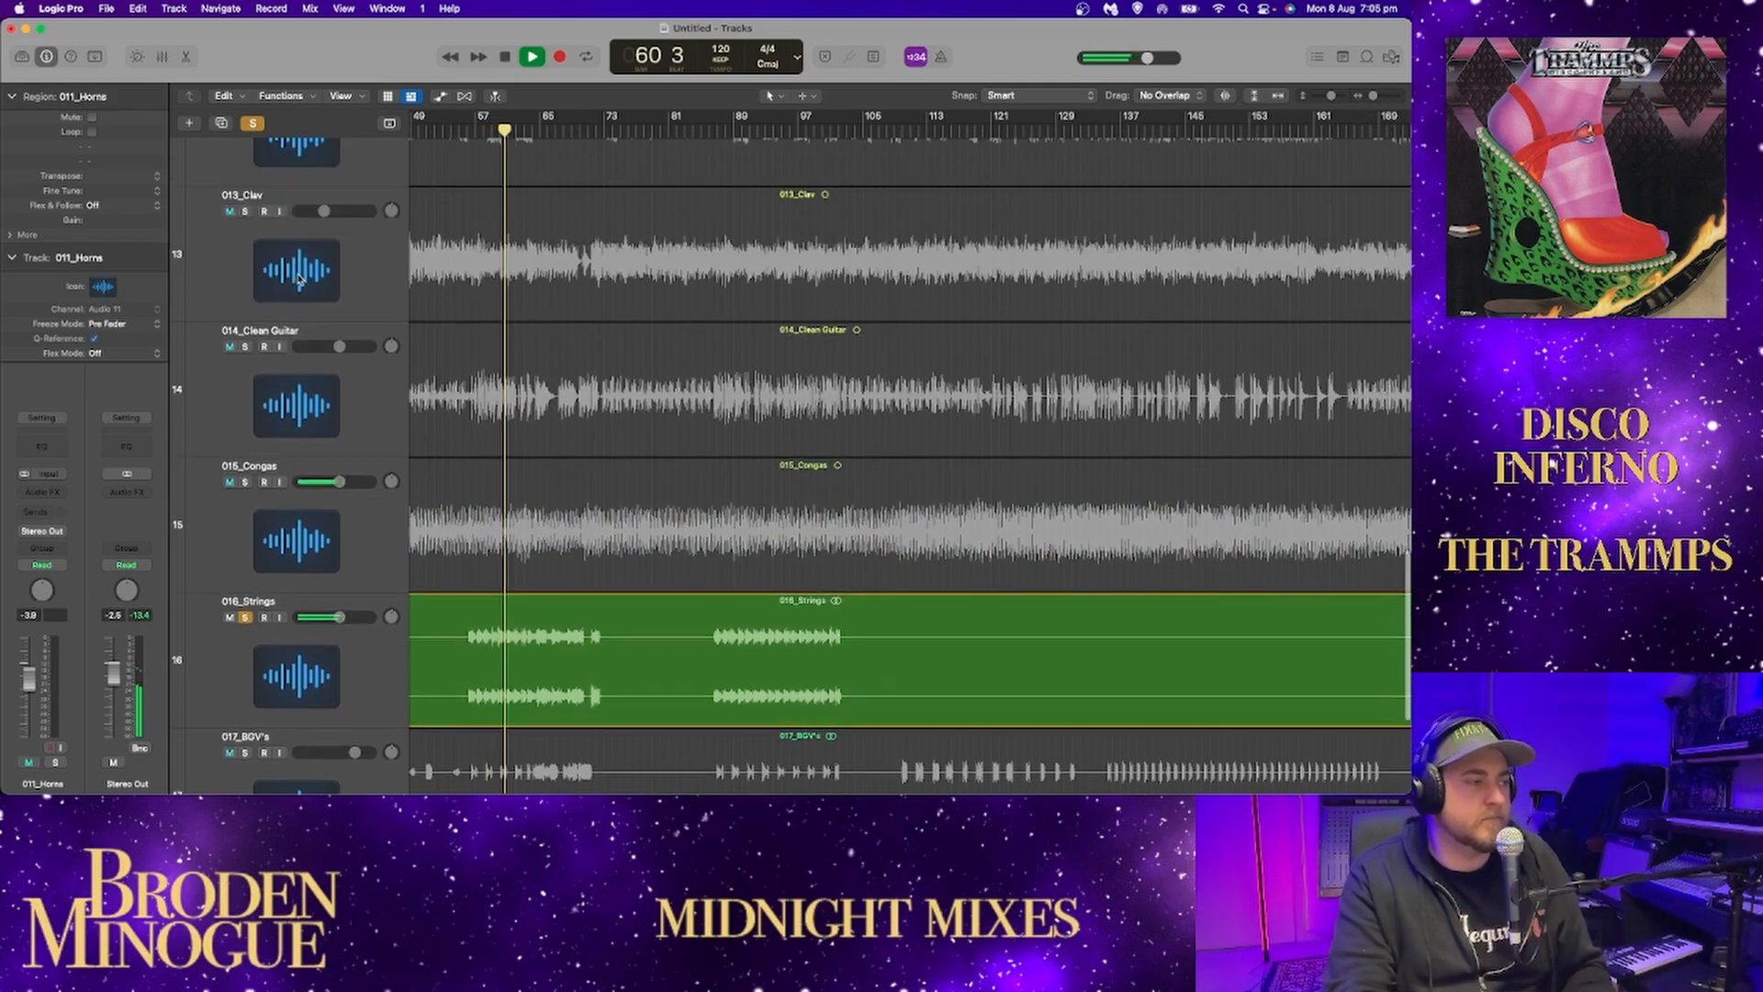
pyautogui.click(244, 347)
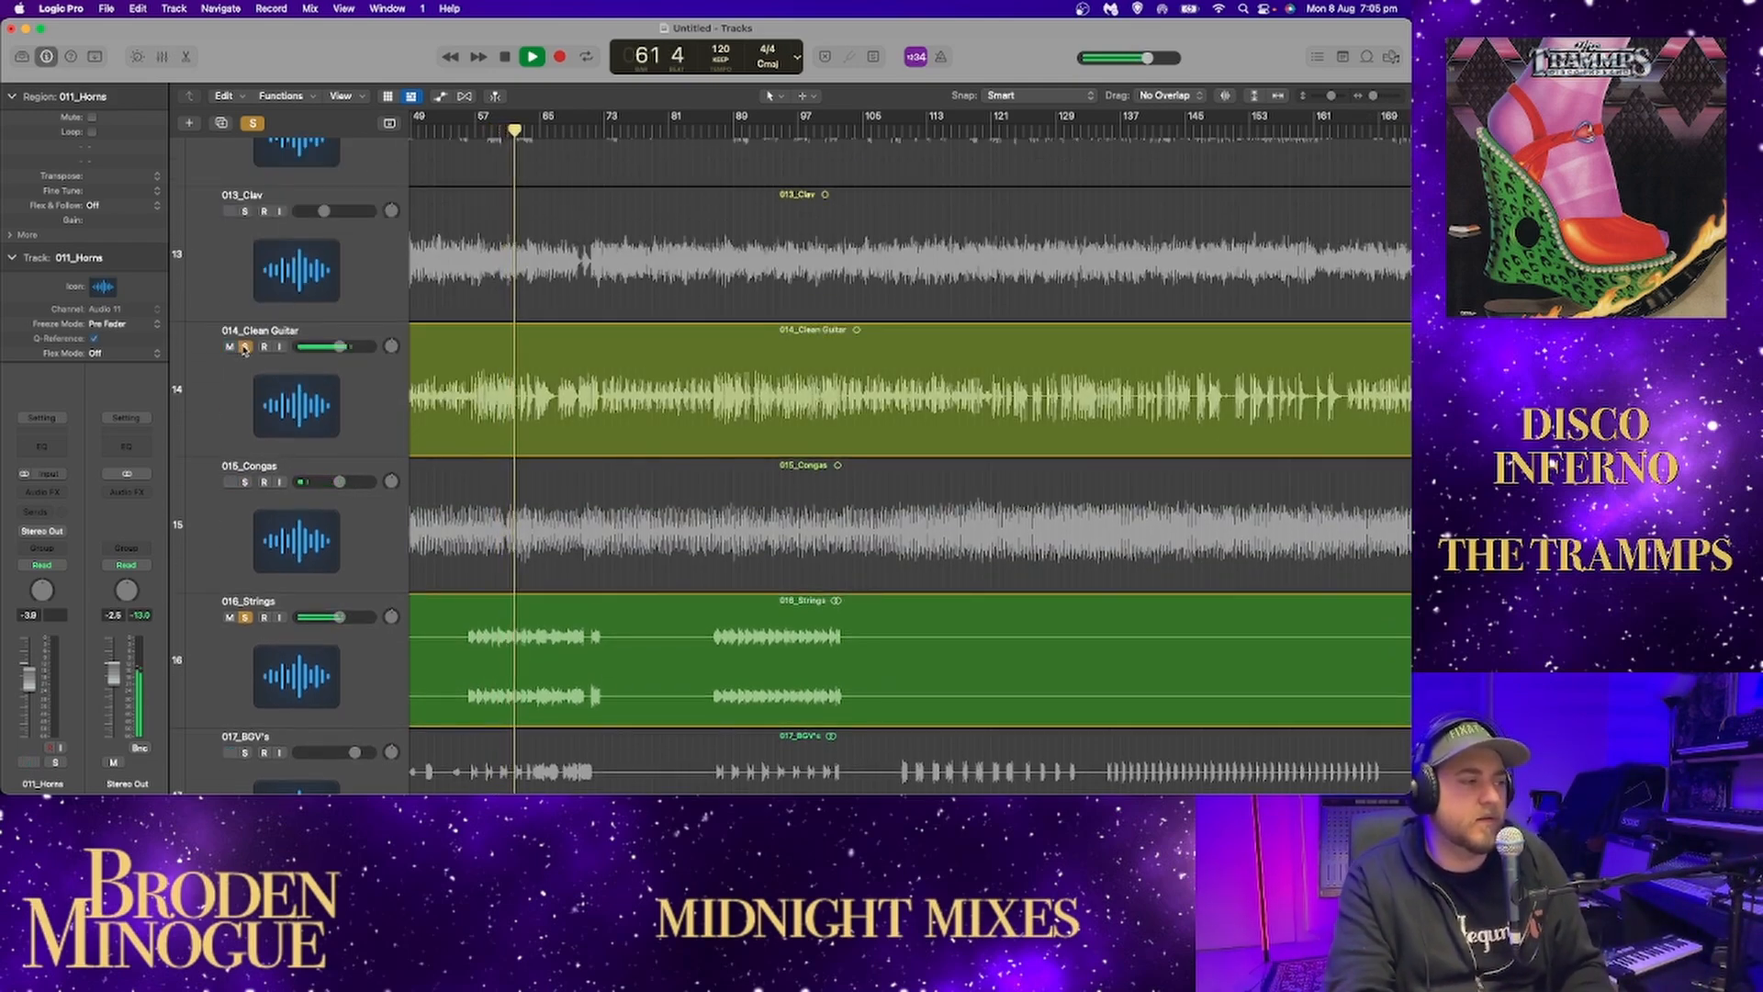
pyautogui.hscroll(-2, 245, 349)
pyautogui.click(244, 209)
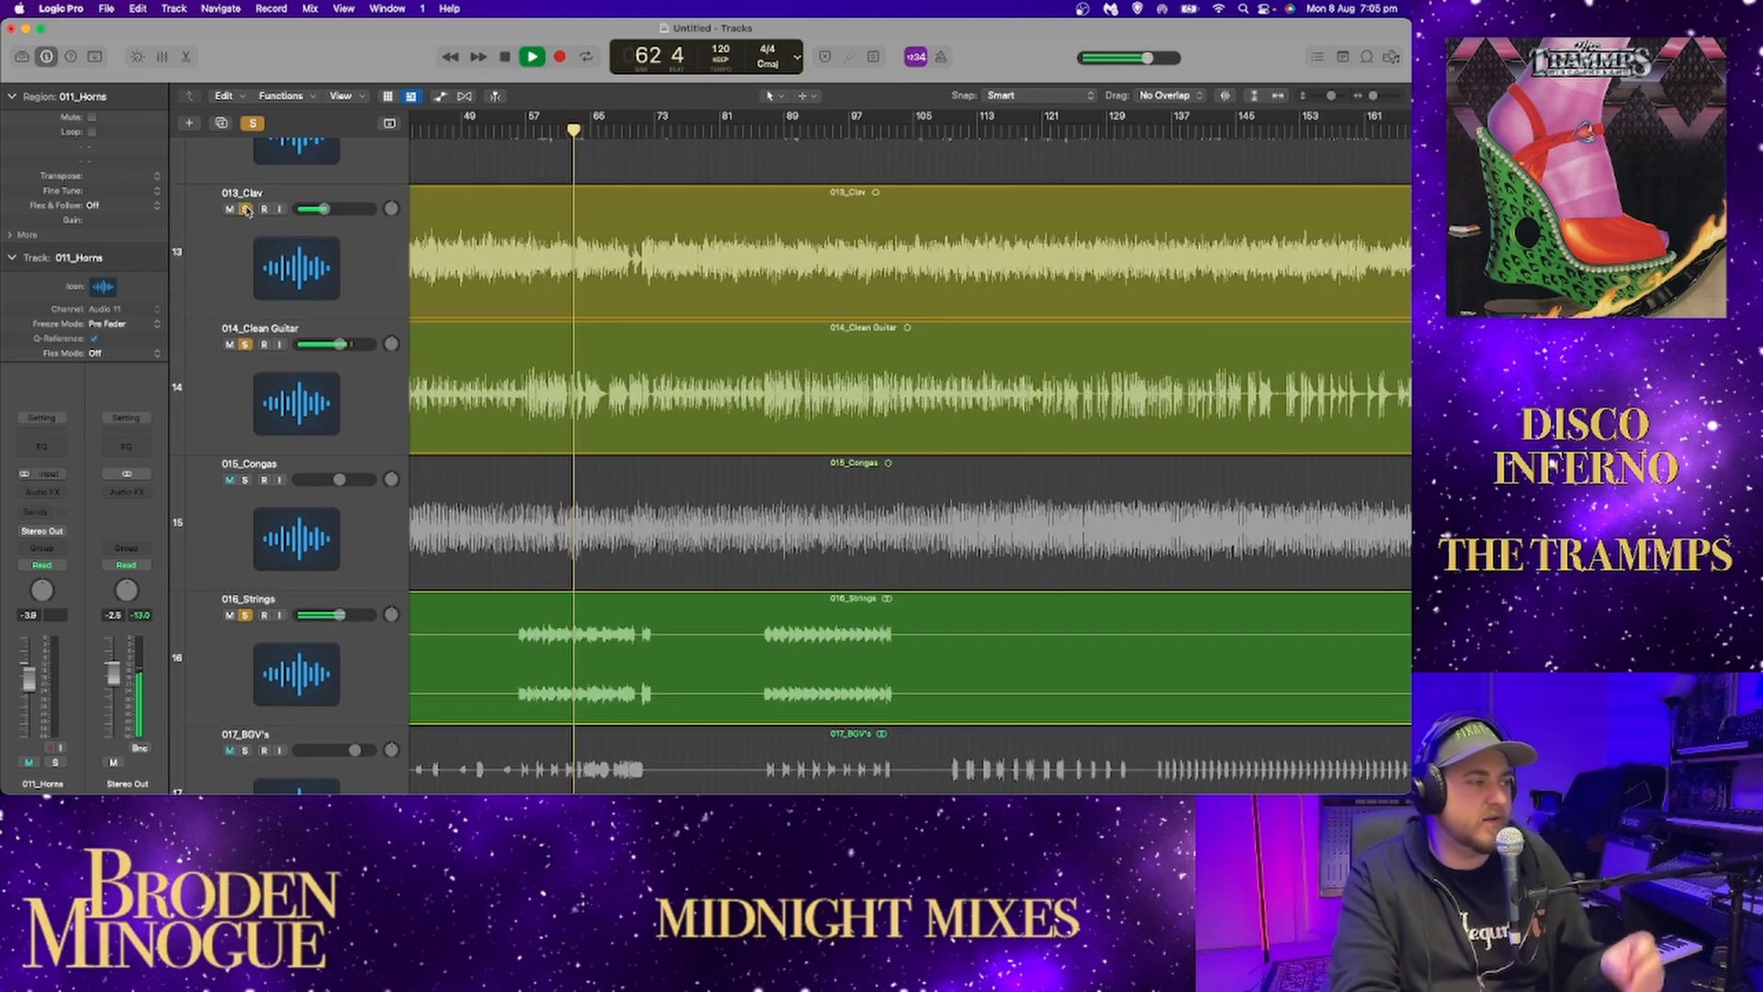
pyautogui.scroll(1, 259, 285)
pyautogui.scroll(2, 259, 285)
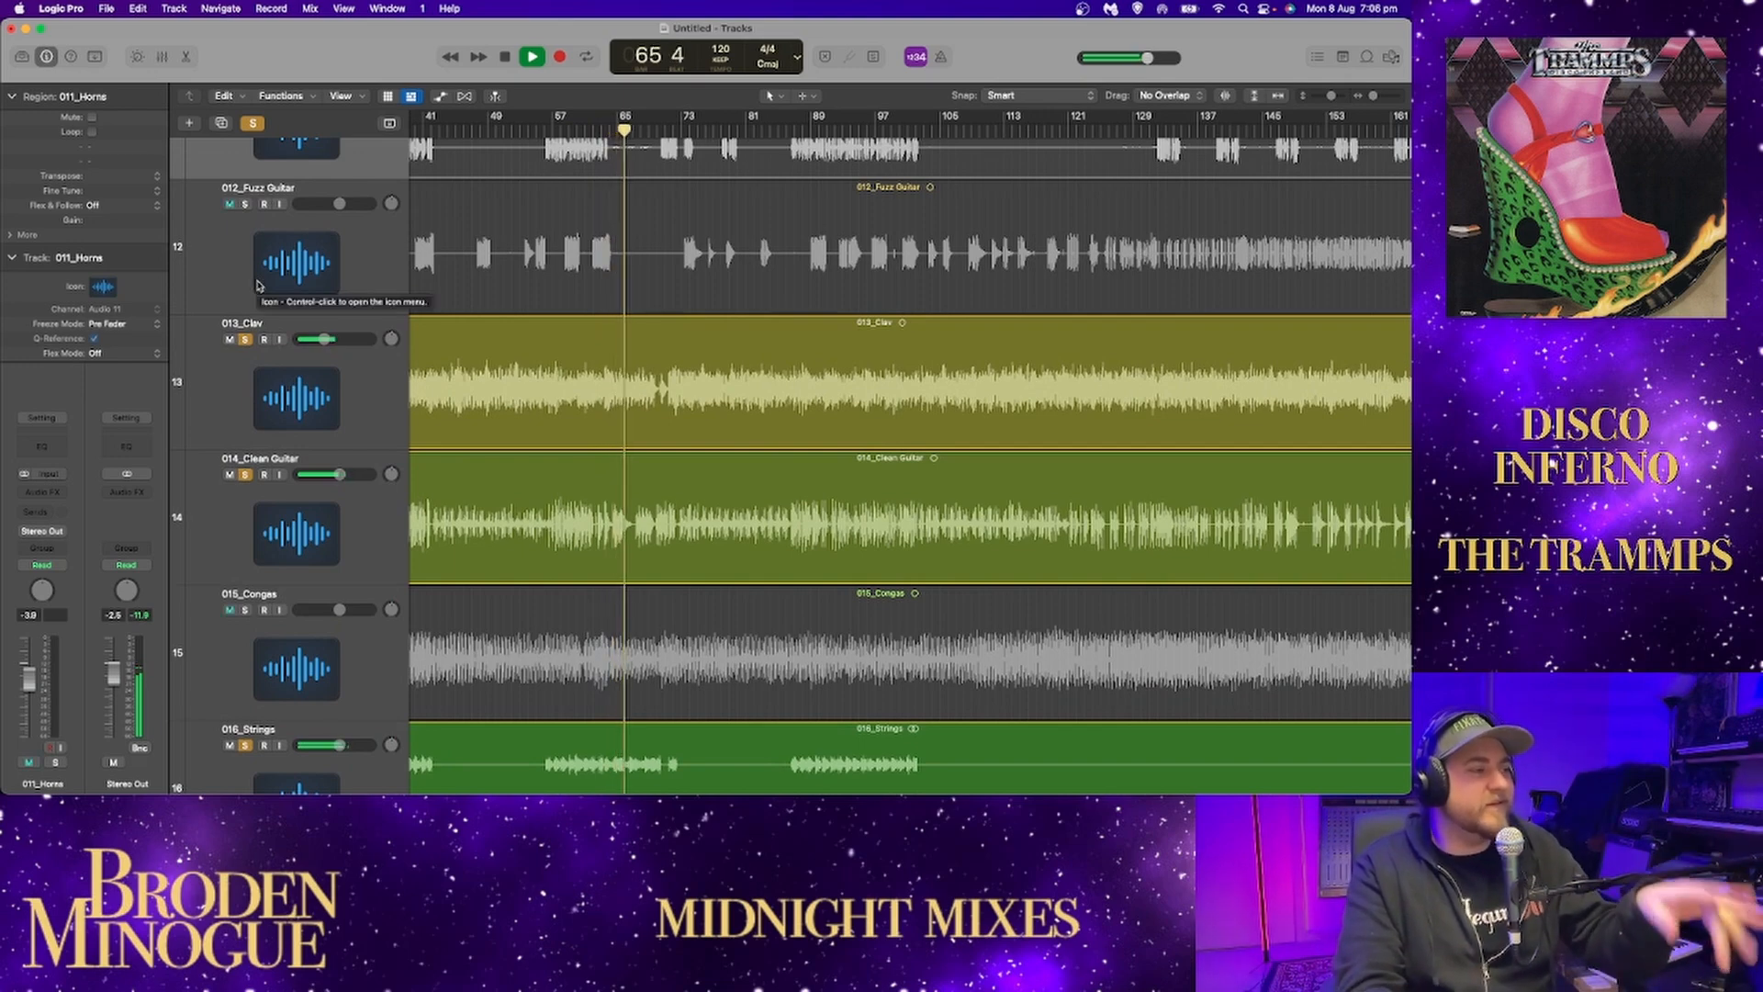
pyautogui.scroll(6, 247, 216)
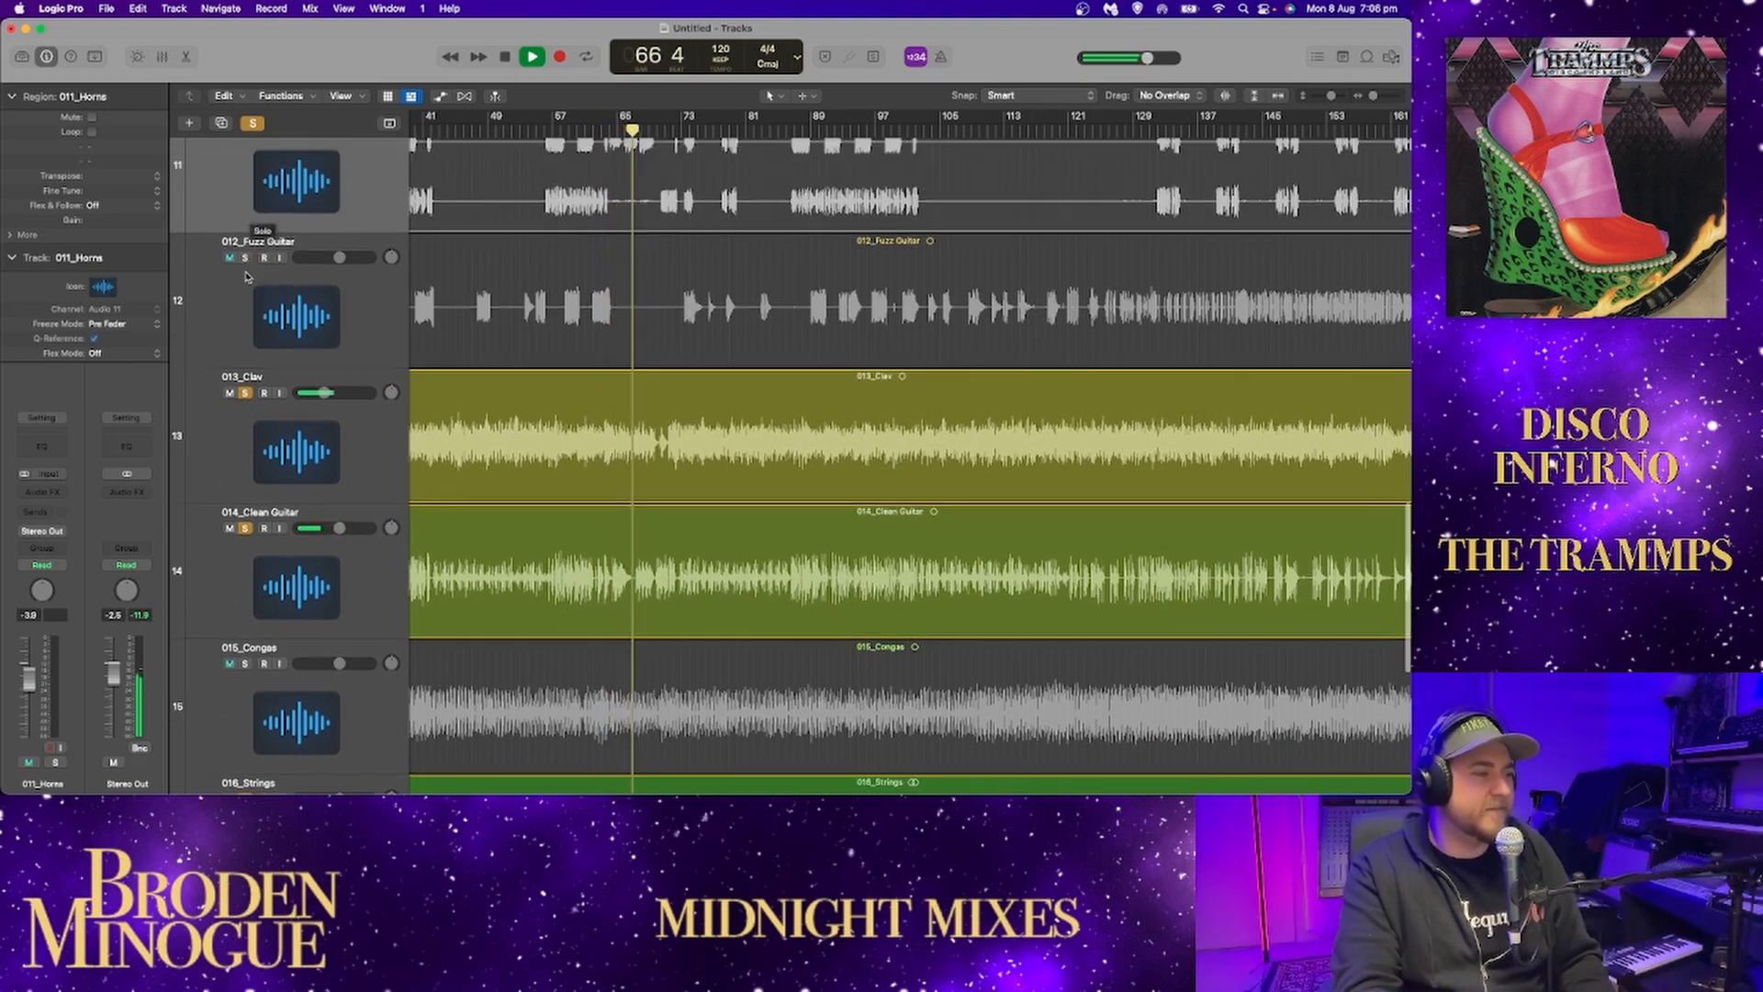
pyautogui.click(245, 307)
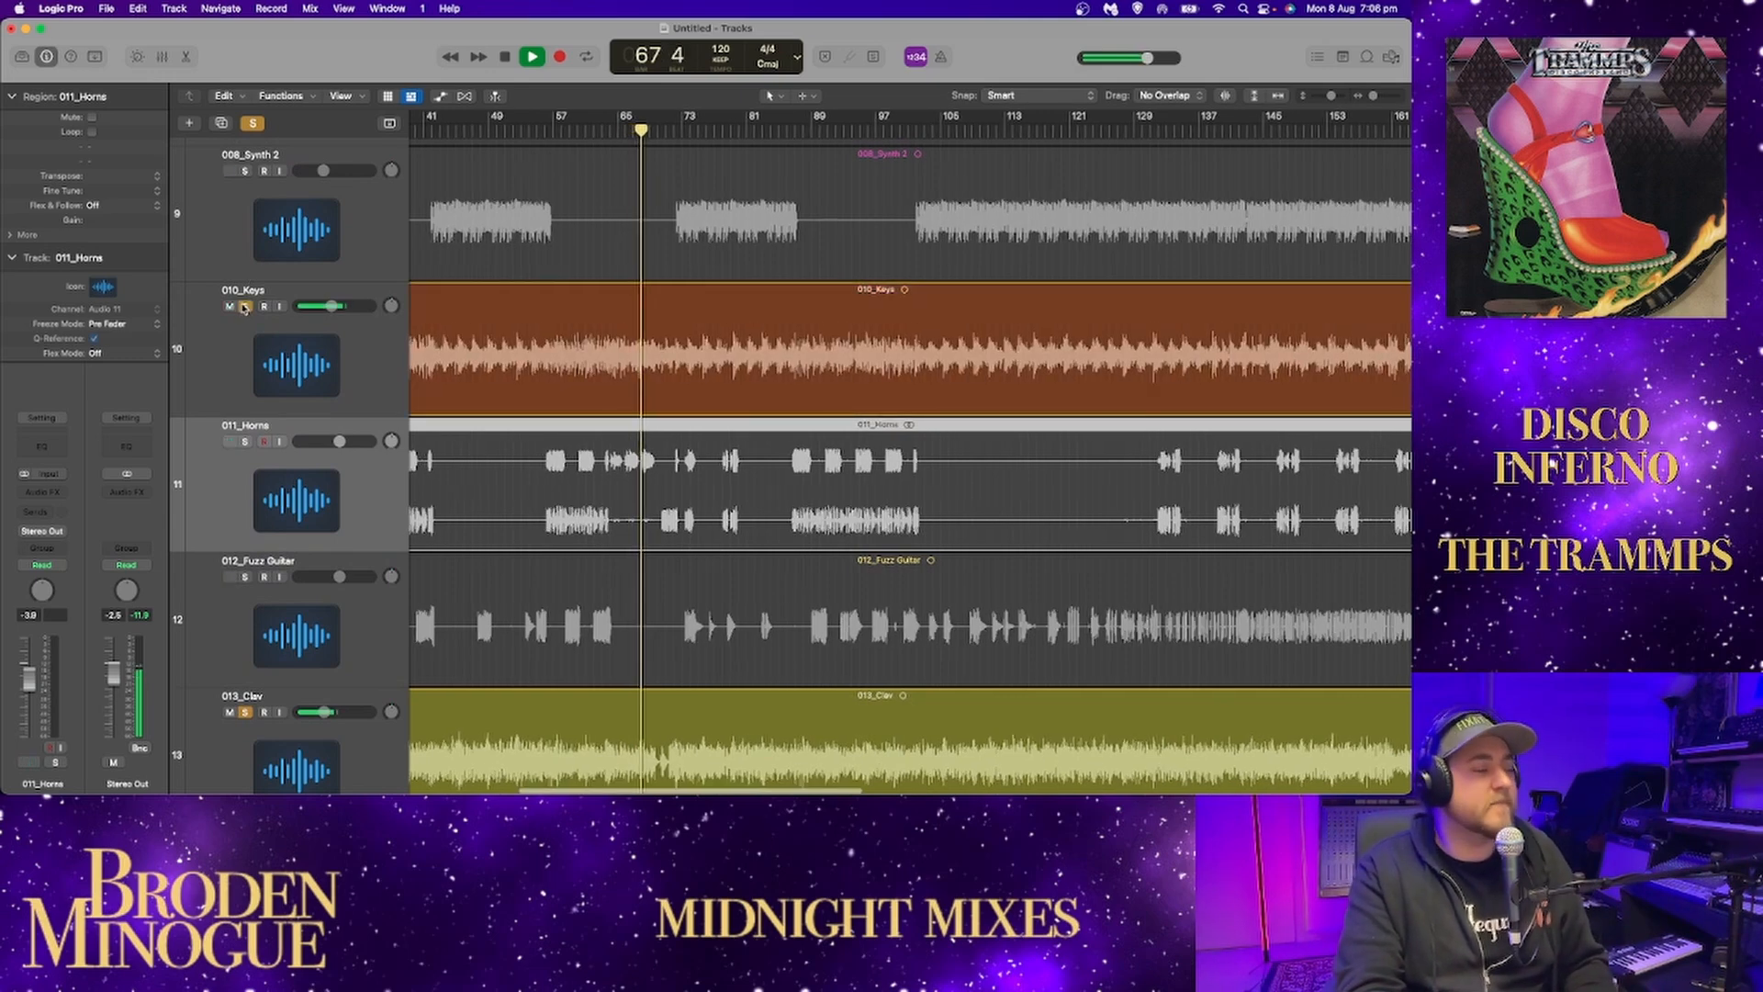
pyautogui.scroll(2, 244, 307)
pyautogui.scroll(3, 244, 307)
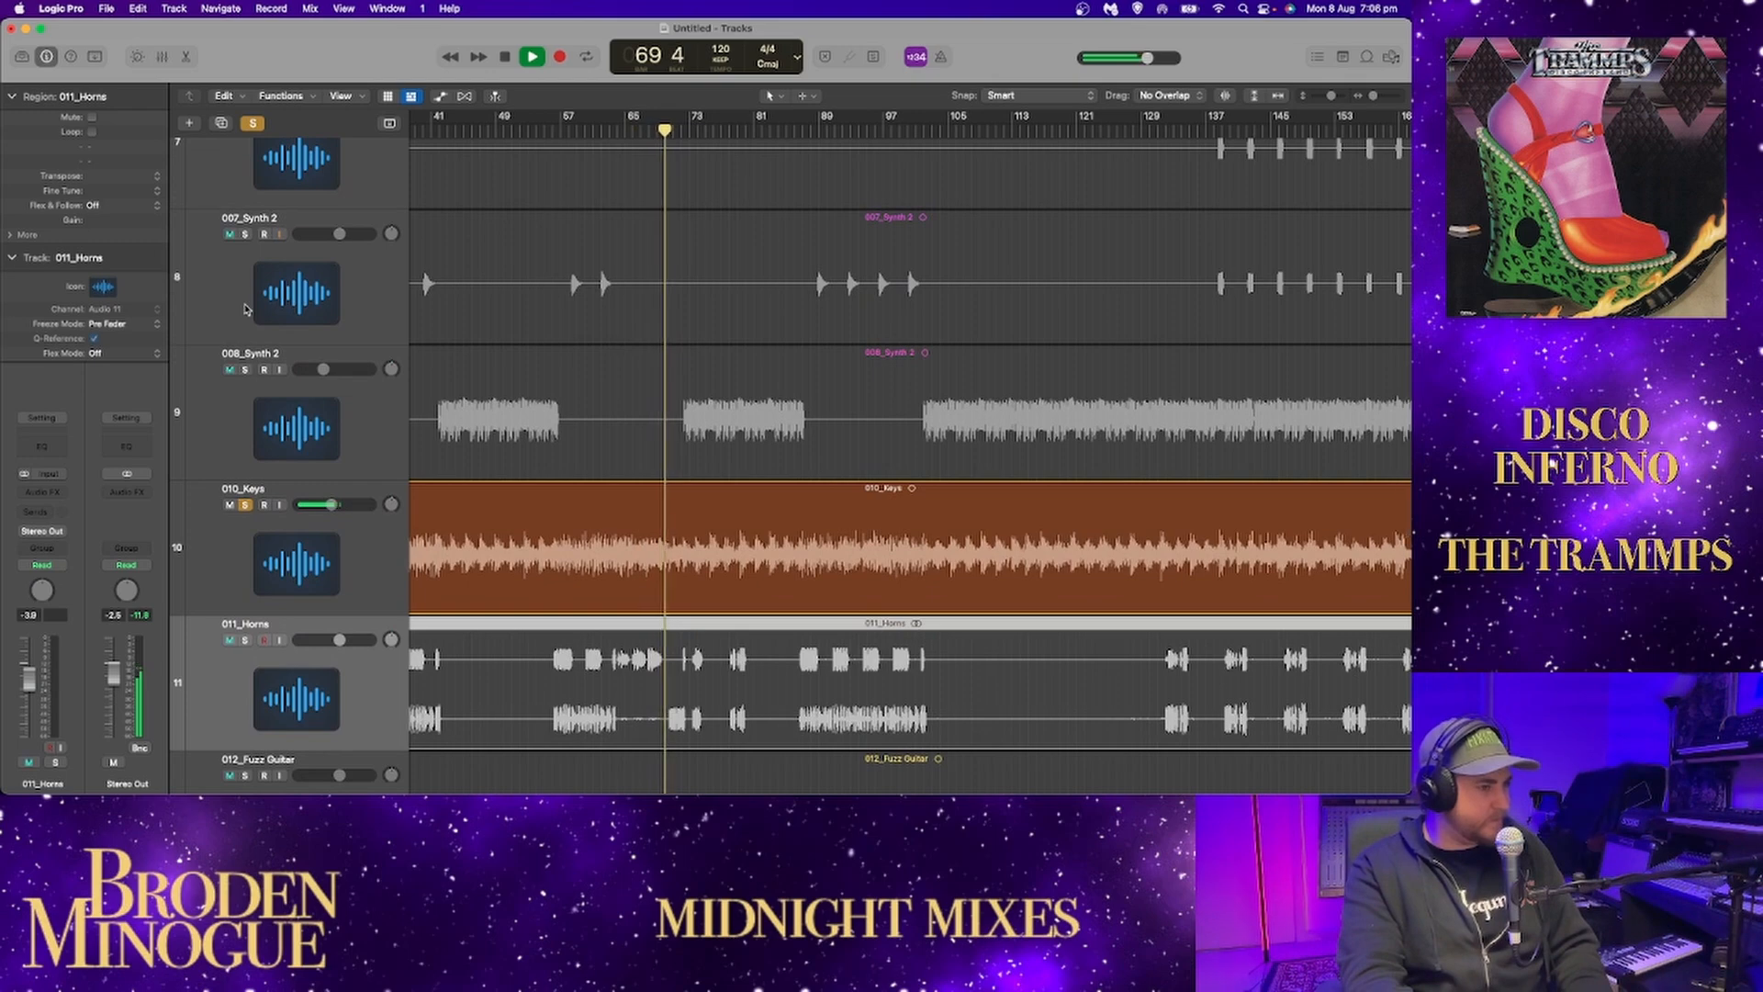
pyautogui.scroll(5, 246, 308)
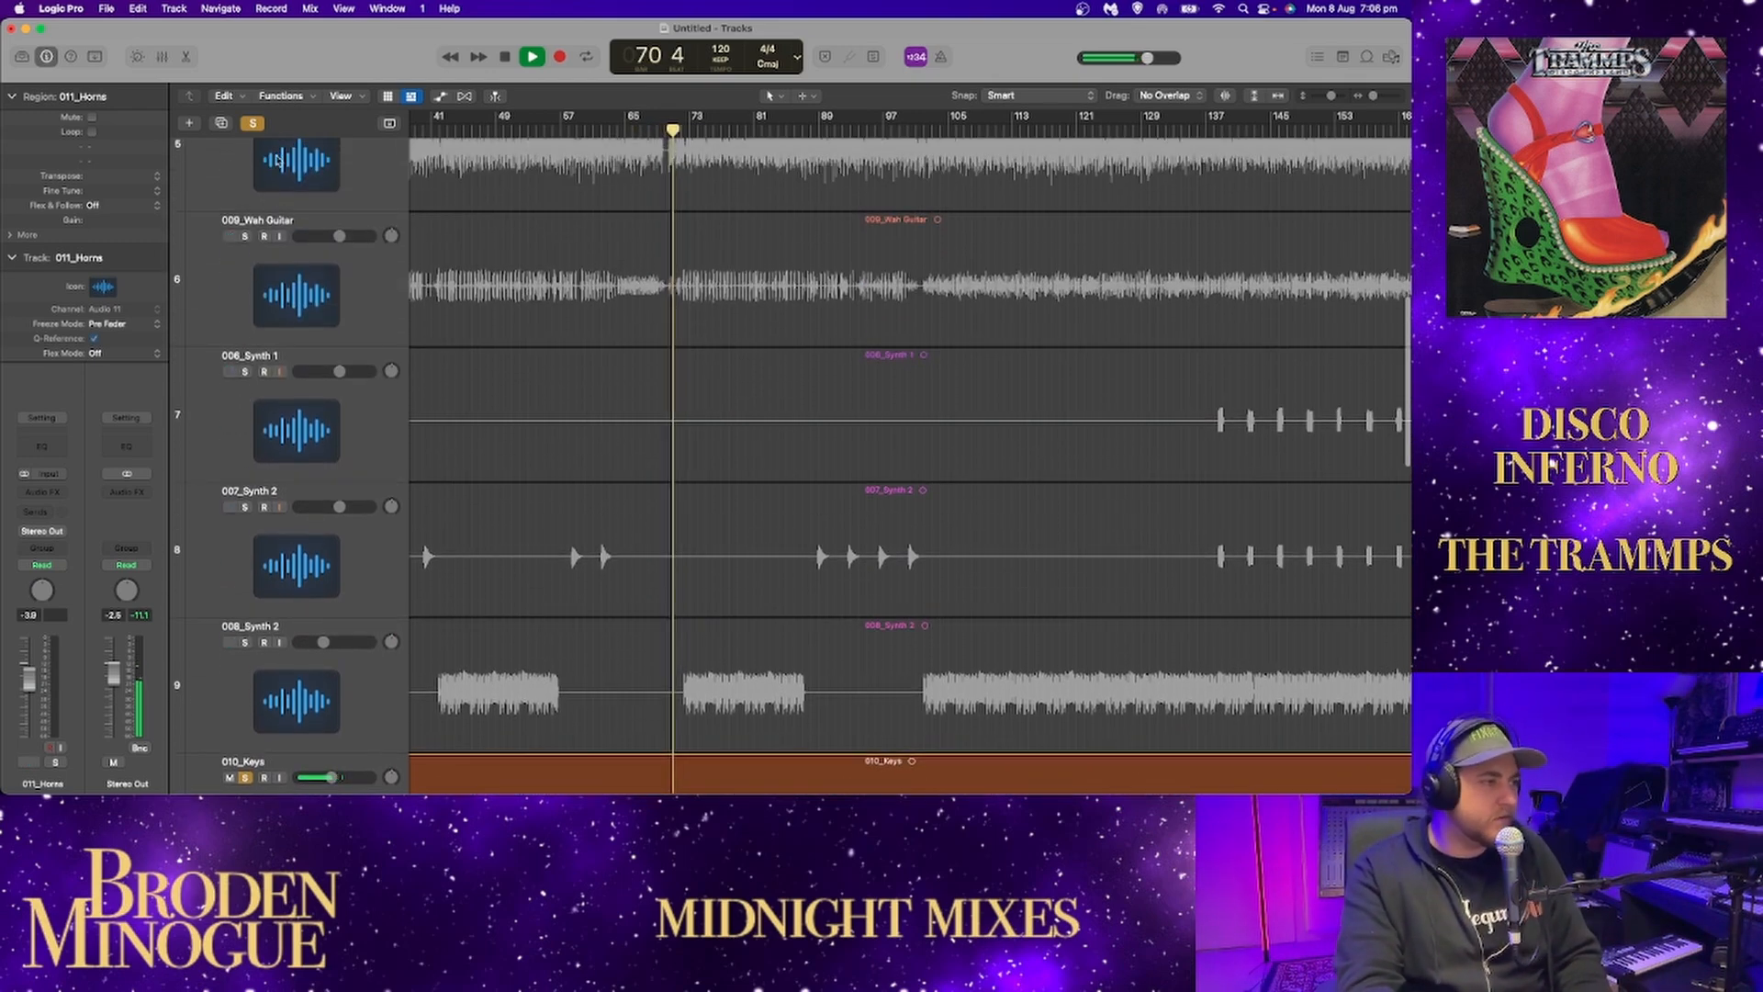
# Return the solo to 016_Strings alone and audition its phrases from around bars 71, 85 and 100.
pyautogui.scroll(-1, 223, 282)
pyautogui.scroll(-15, 225, 312)
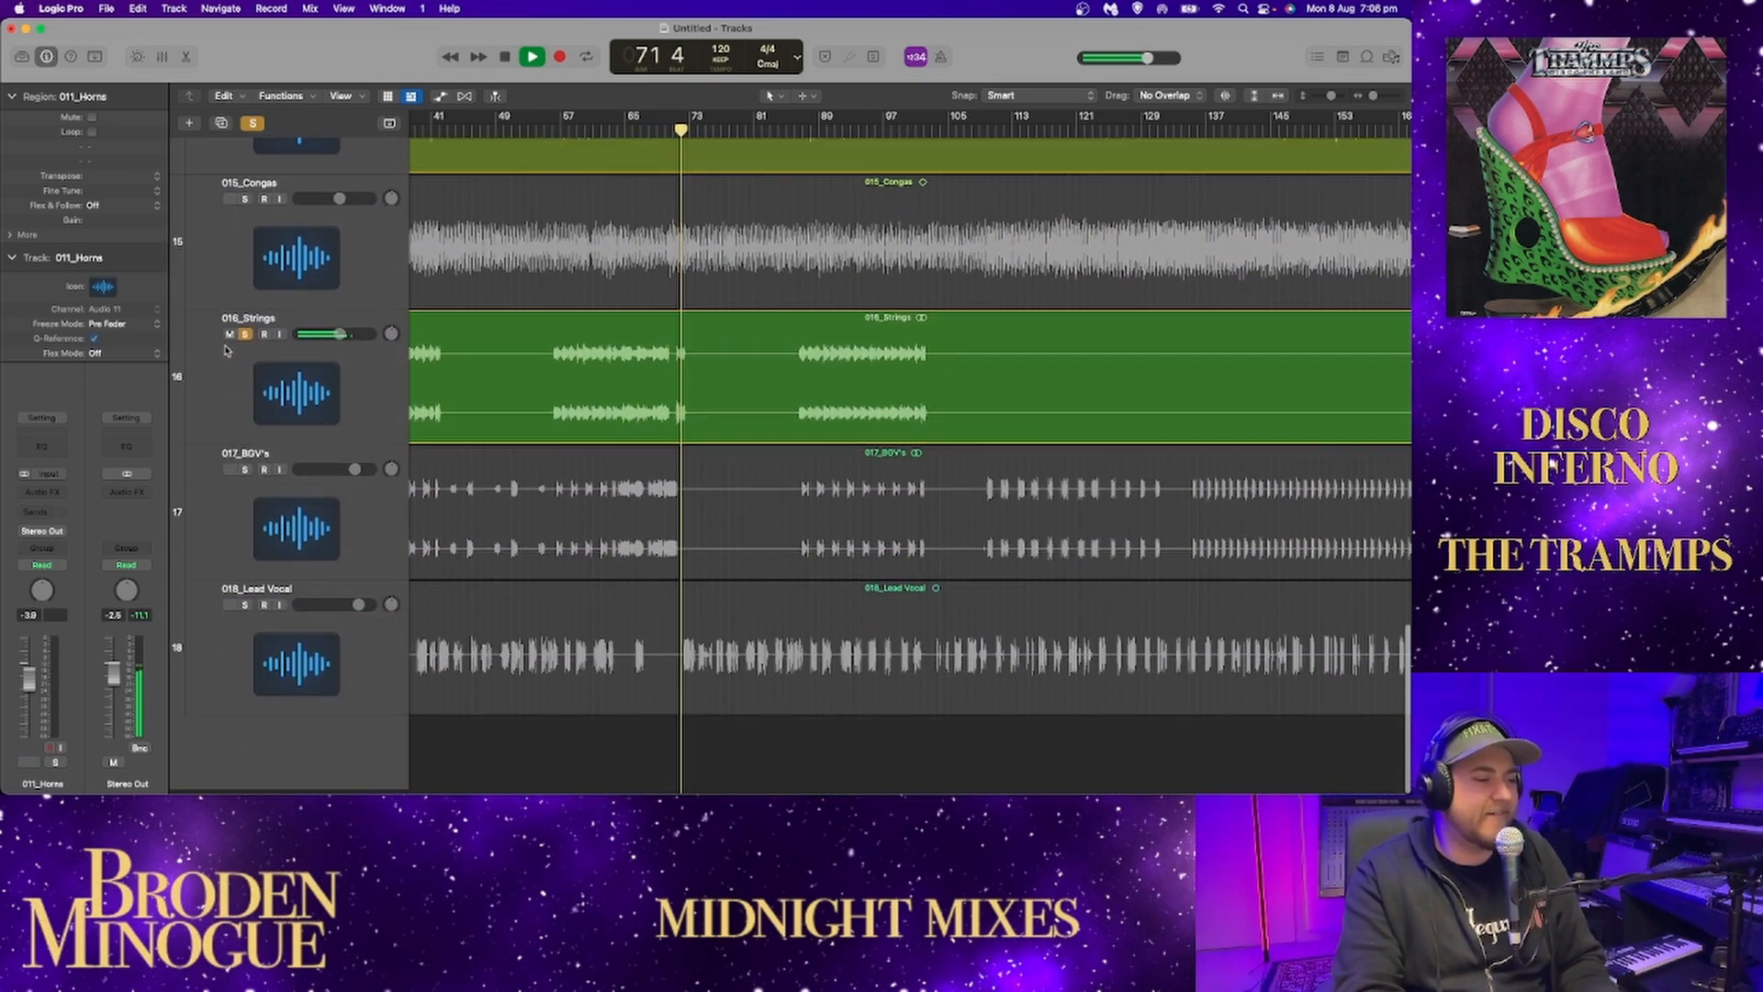
pyautogui.scroll(1, 234, 342)
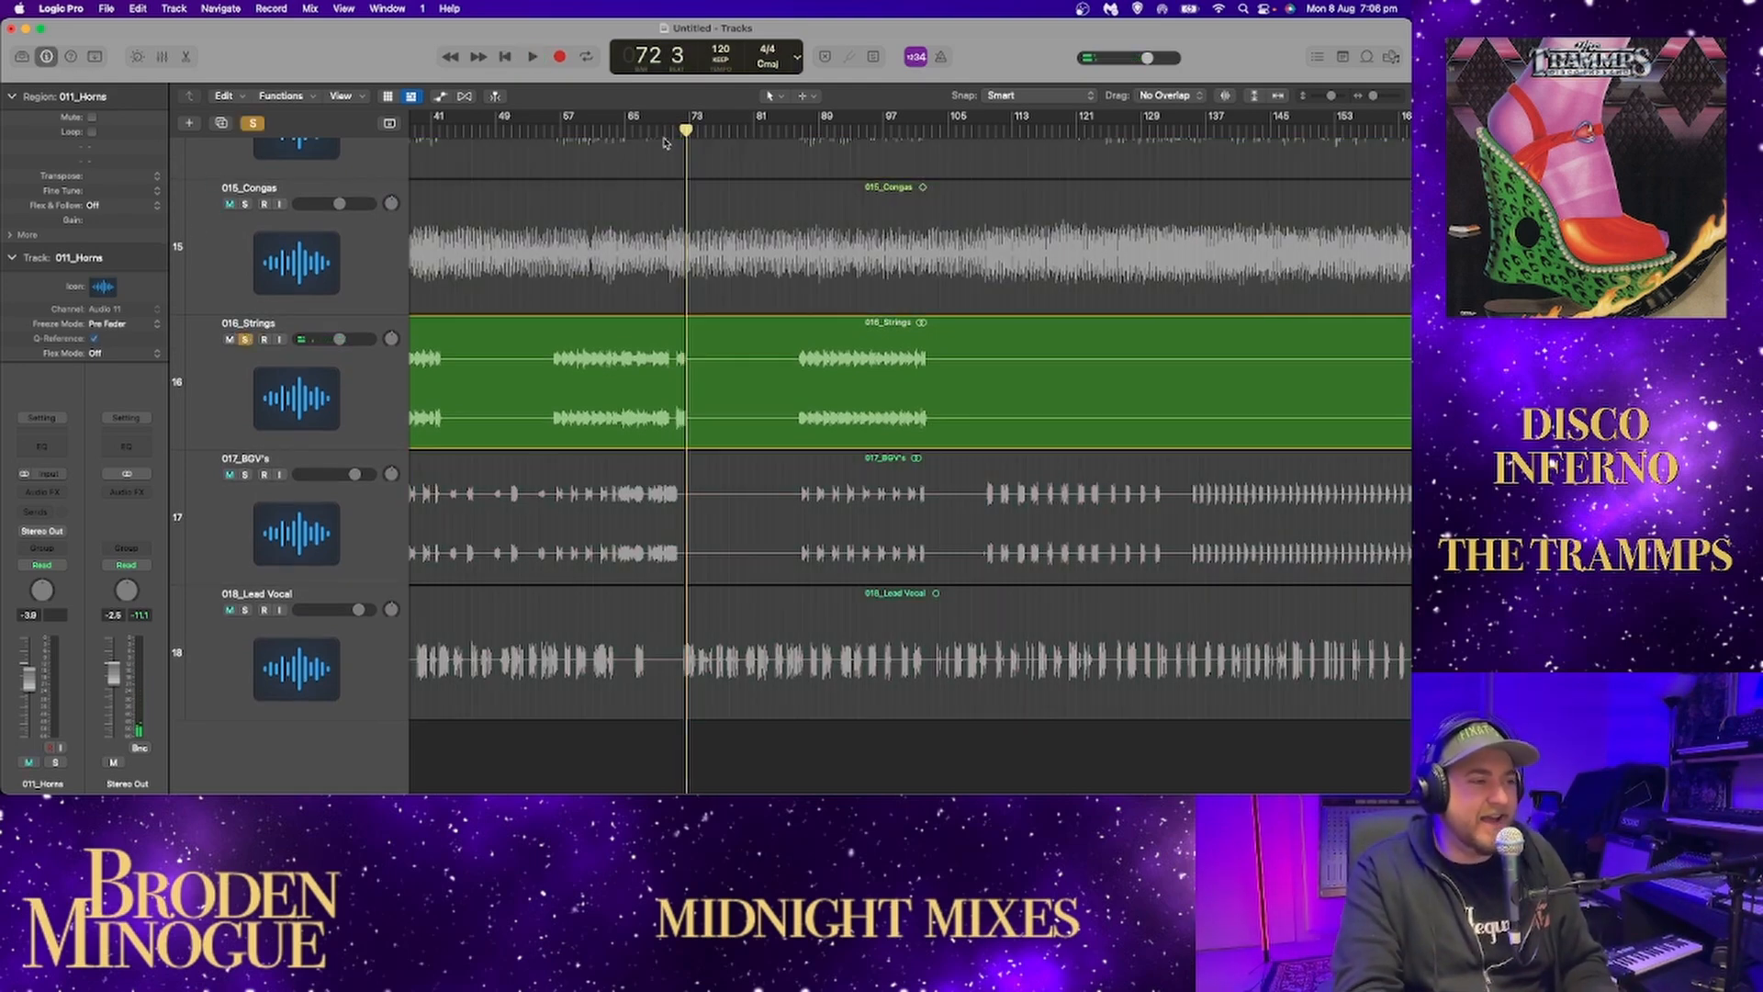
pyautogui.press('space')
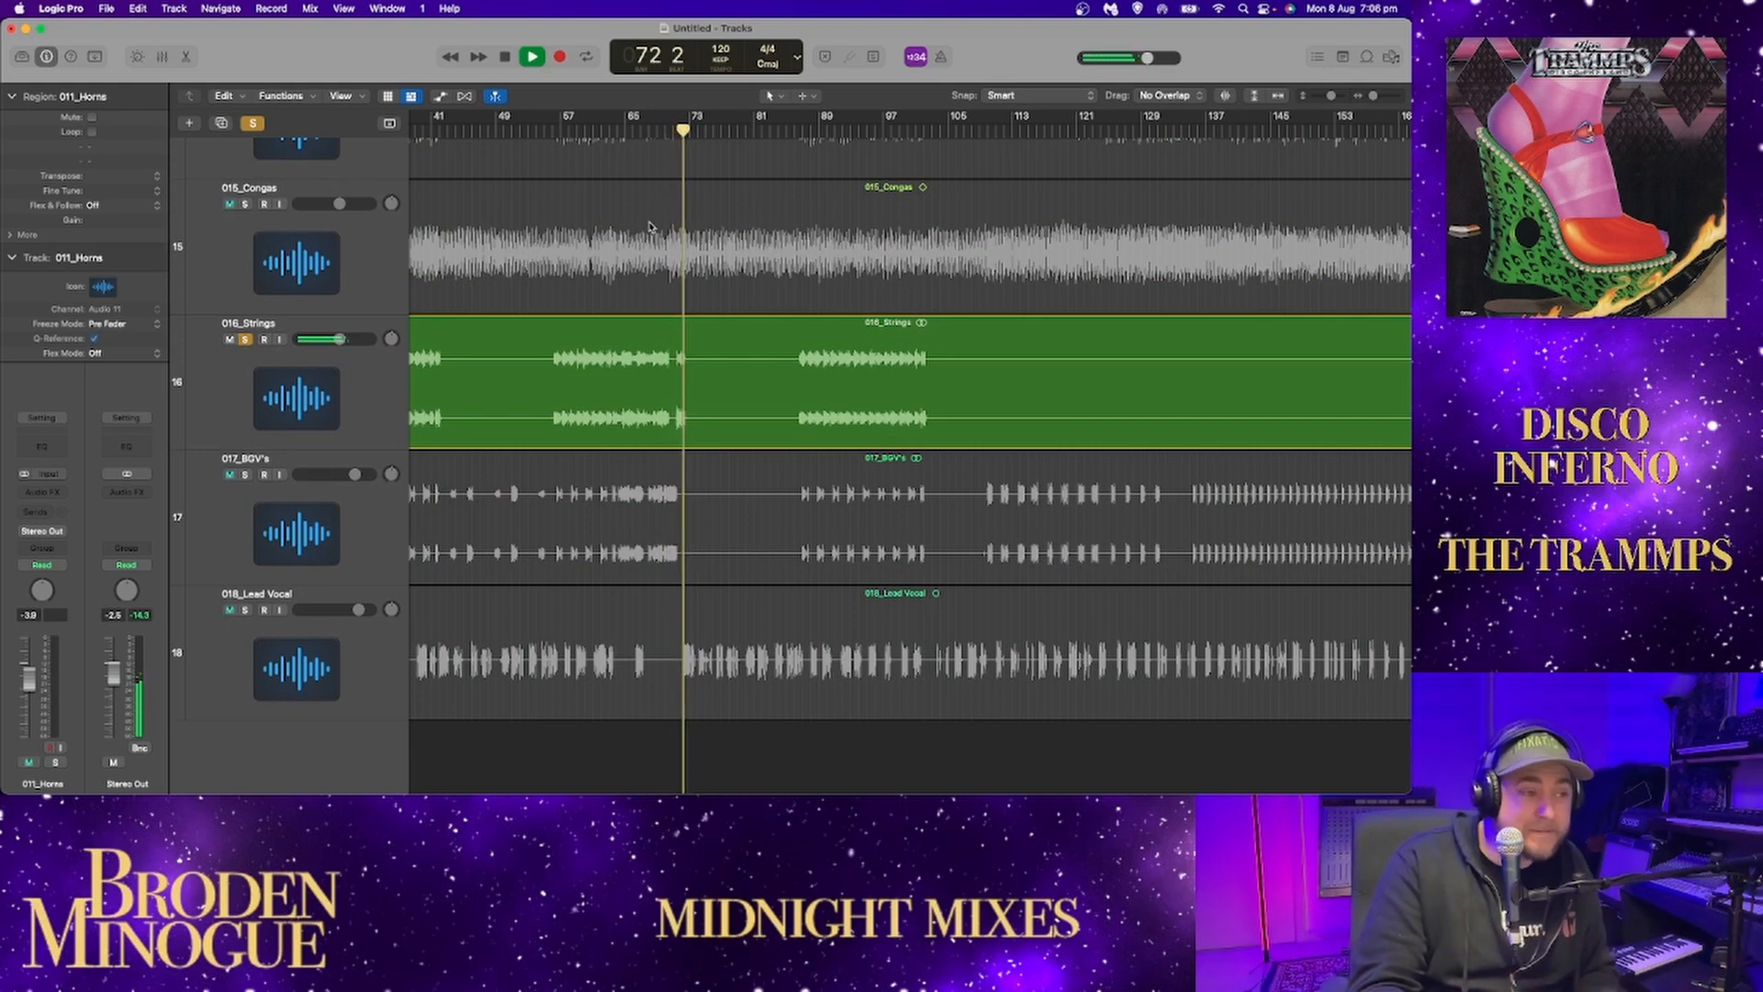
pyautogui.click(795, 136)
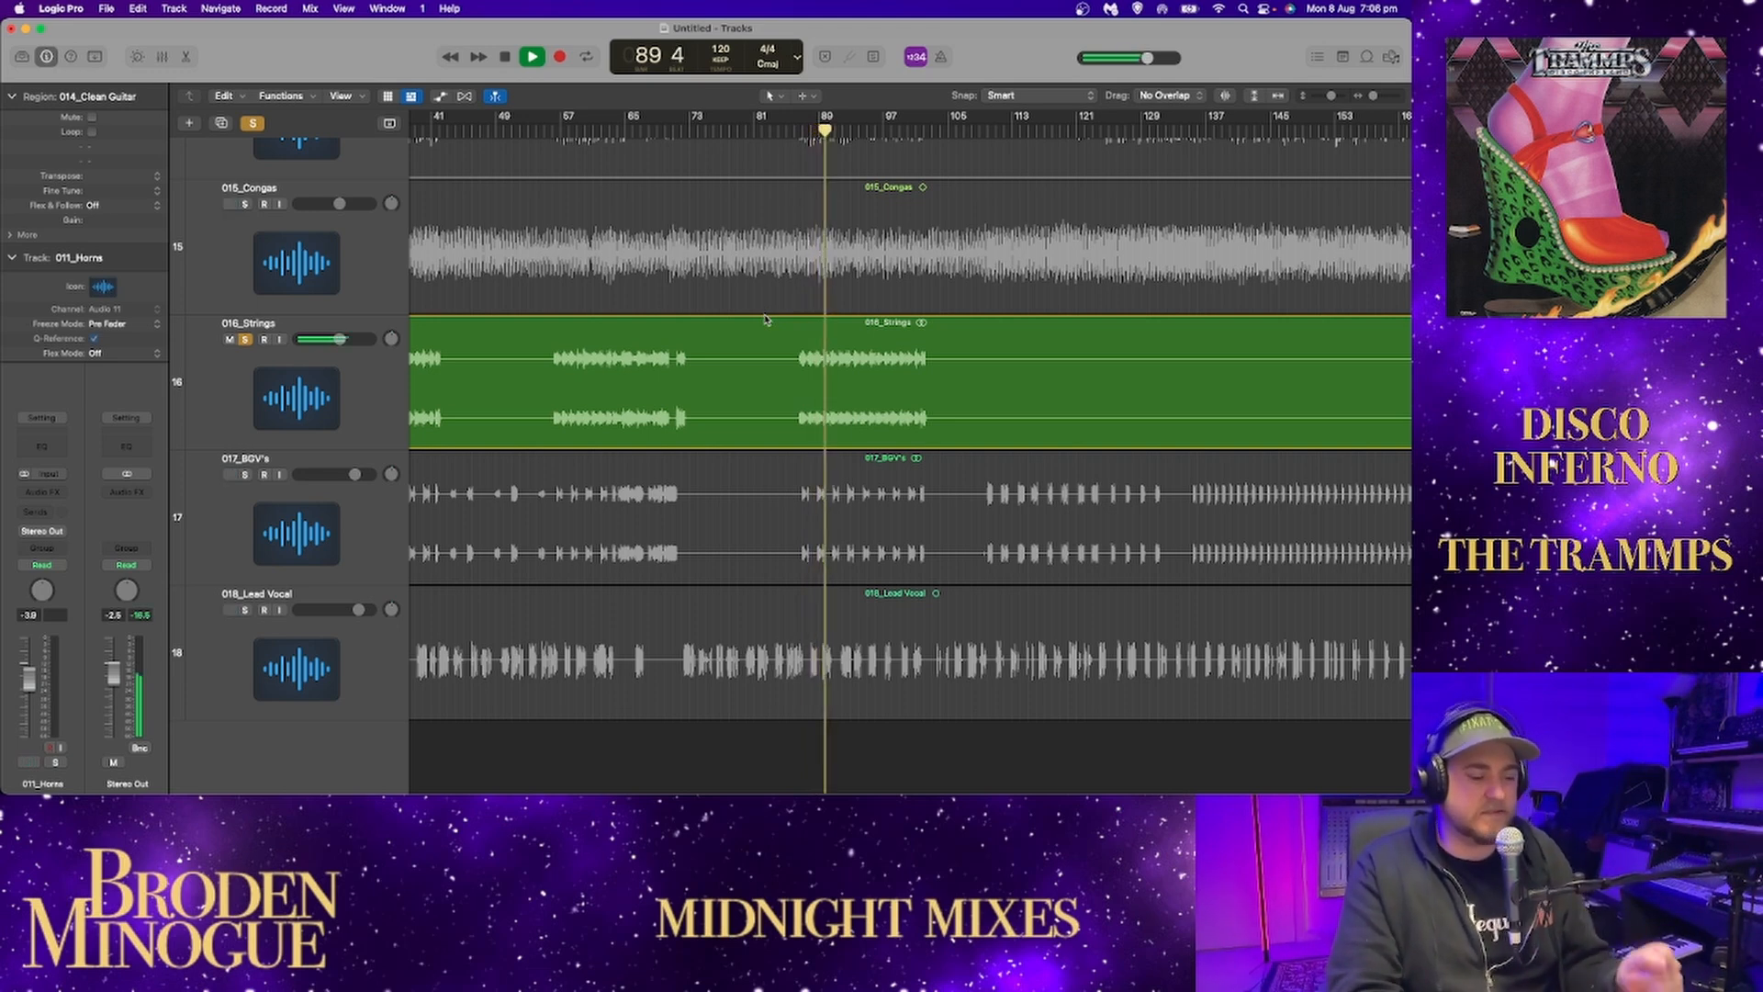
pyautogui.click(914, 130)
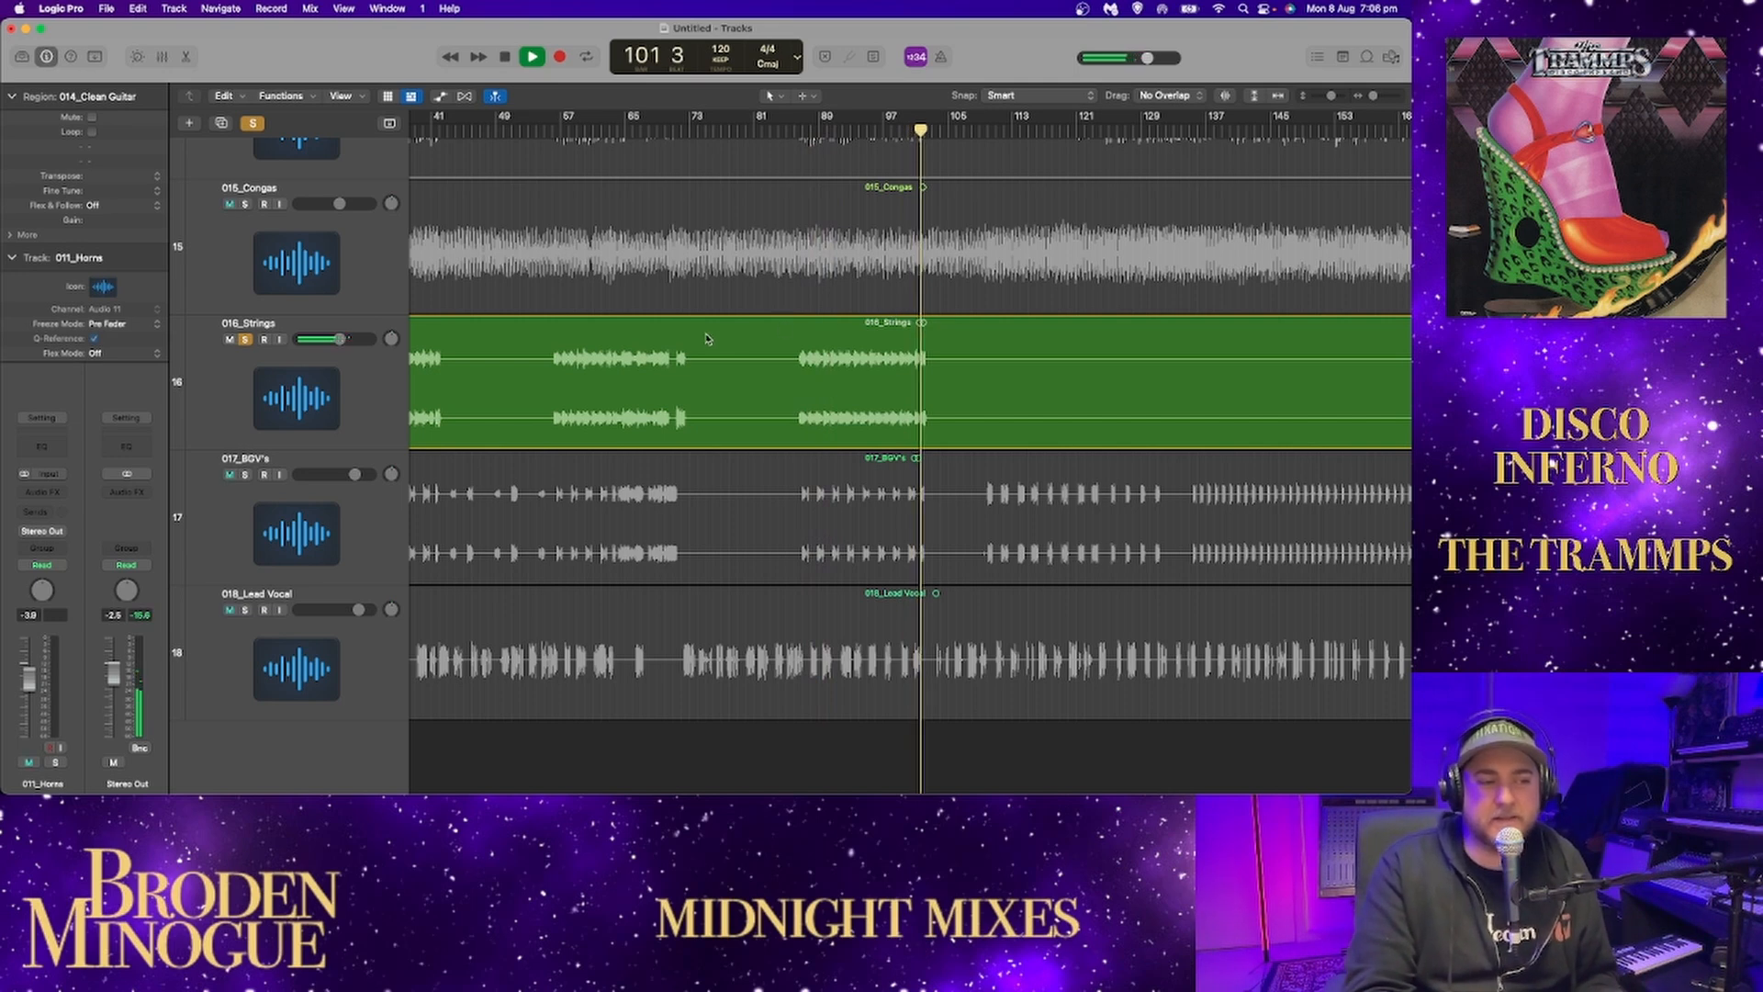
# Unsolo 016_Strings with playback stopped, and shrink the track heights so all 18 tracks fit in view.
pyautogui.click(244, 339)
pyautogui.press('space')
pyautogui.moveTo(1332, 95); pyautogui.dragTo(1308, 105)
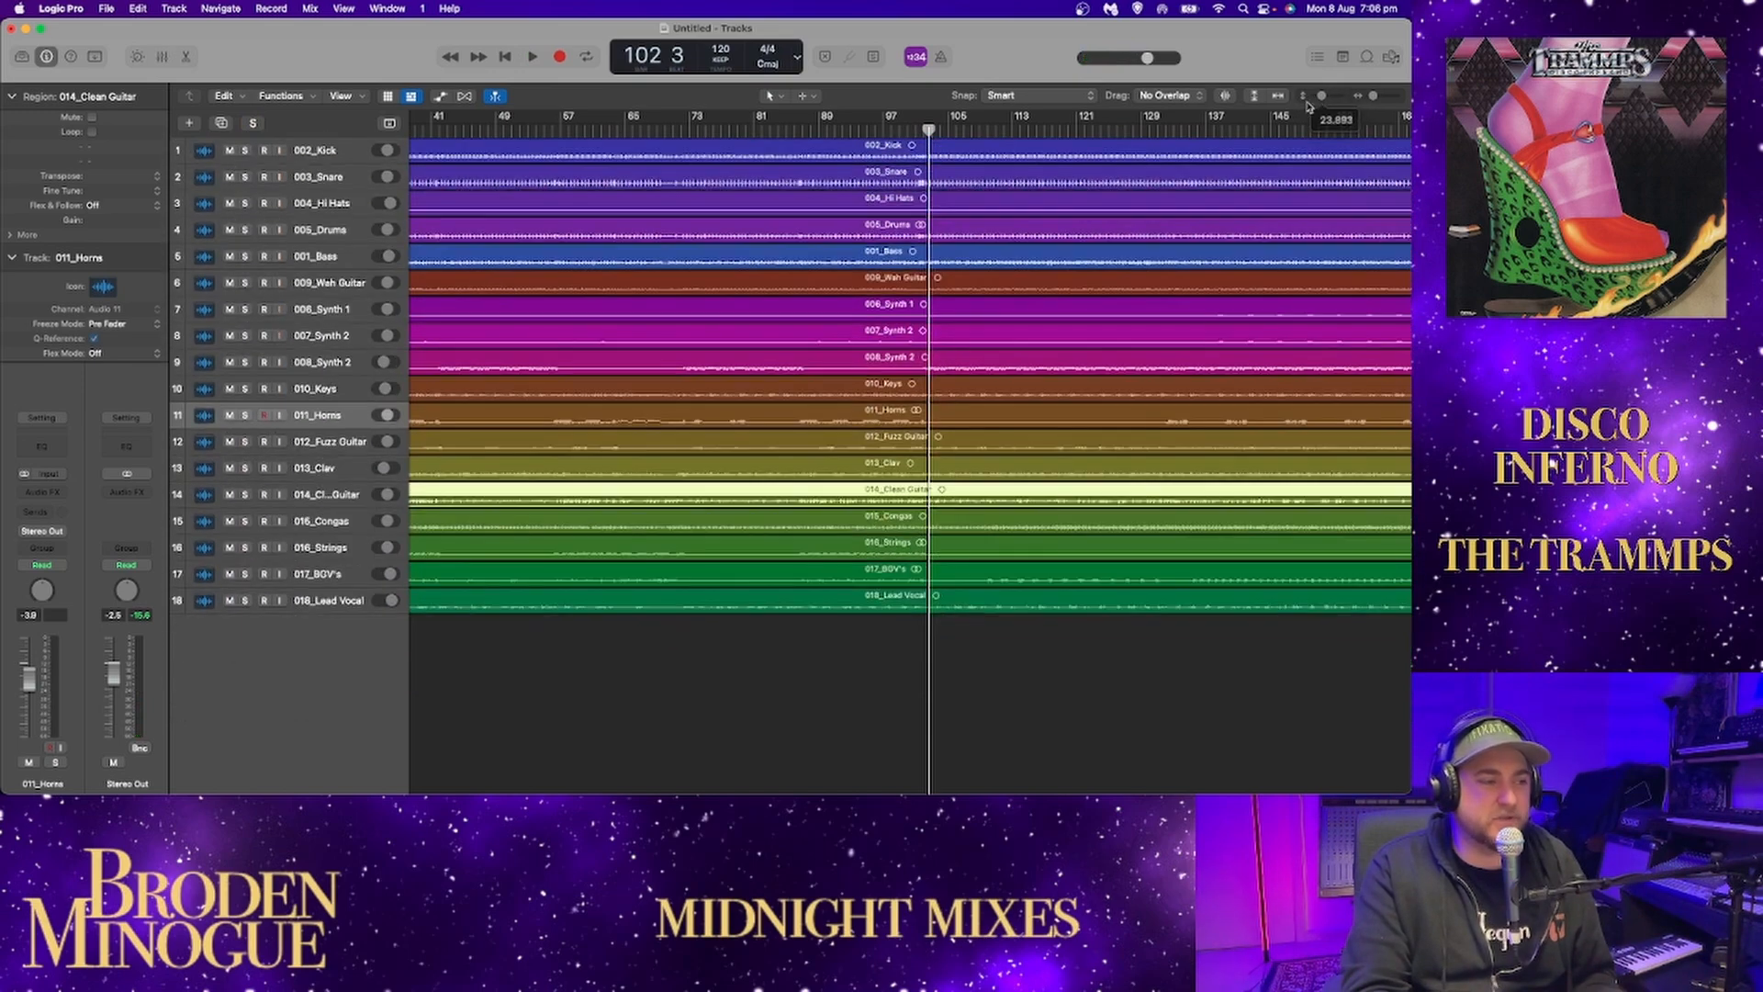
# Solo 002_Kick, 003_Snare, 004_Hi Hats and 005_Drums while playing the song from around bar 56.
pyautogui.click(245, 151)
pyautogui.click(566, 137)
pyautogui.press('space')
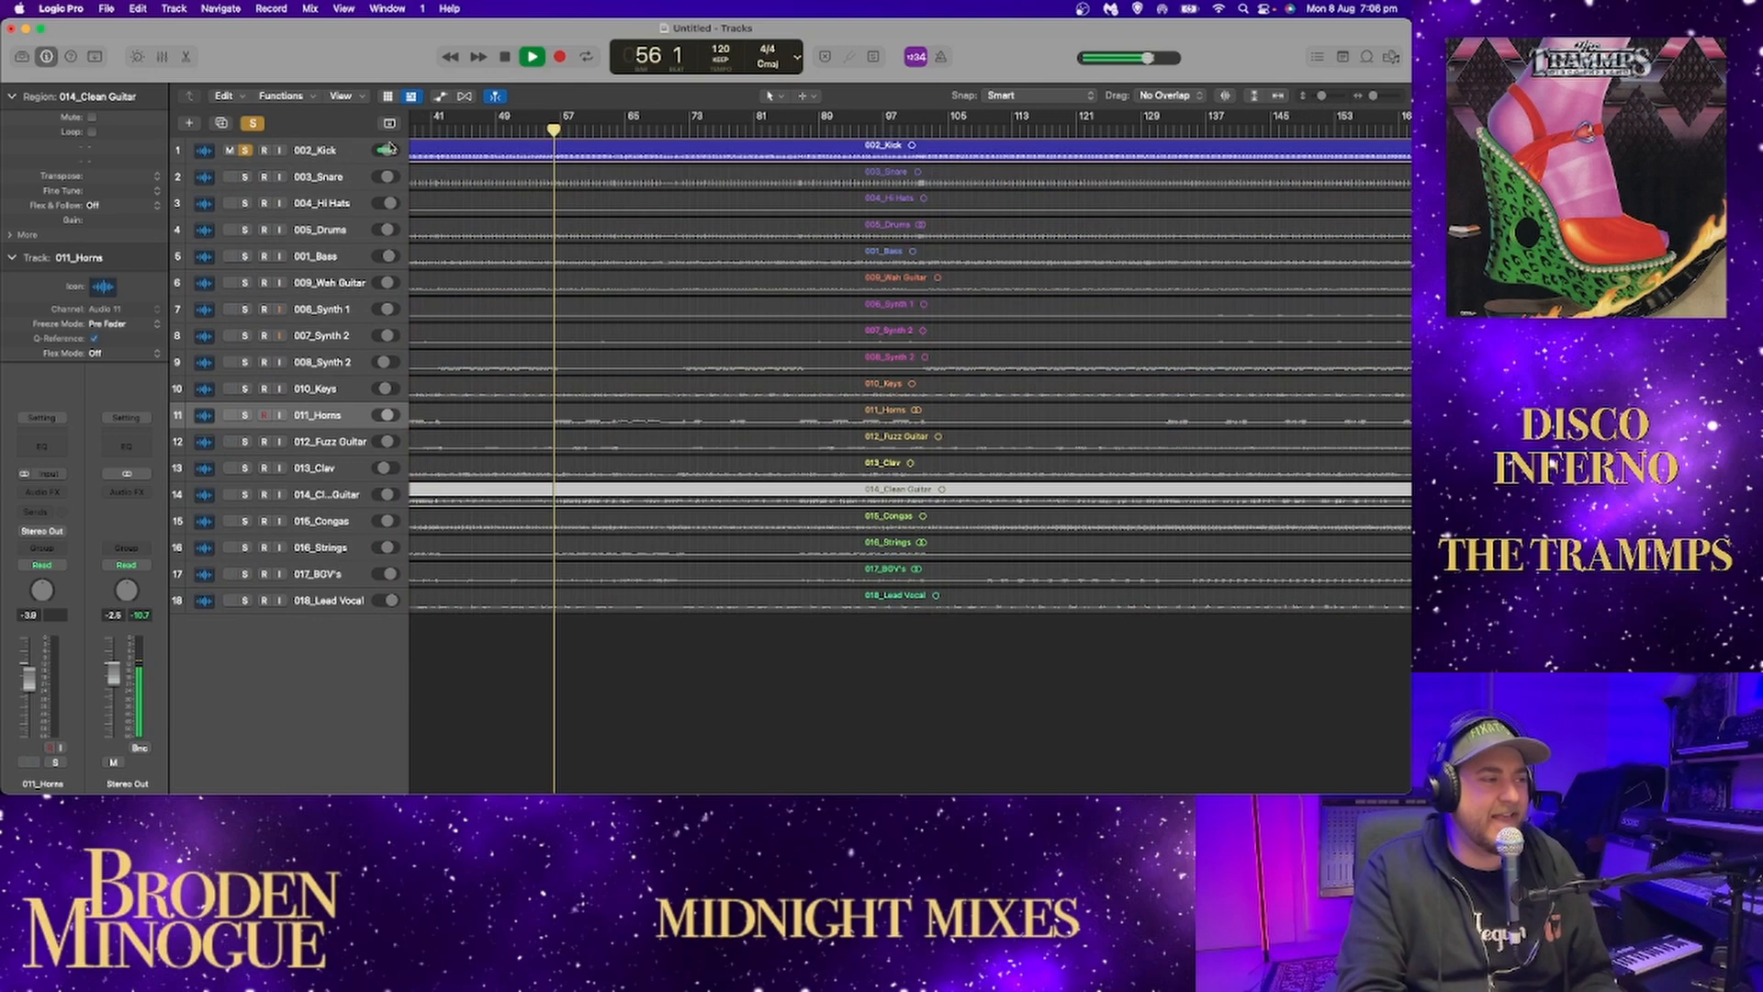
pyautogui.click(245, 177)
pyautogui.click(245, 203)
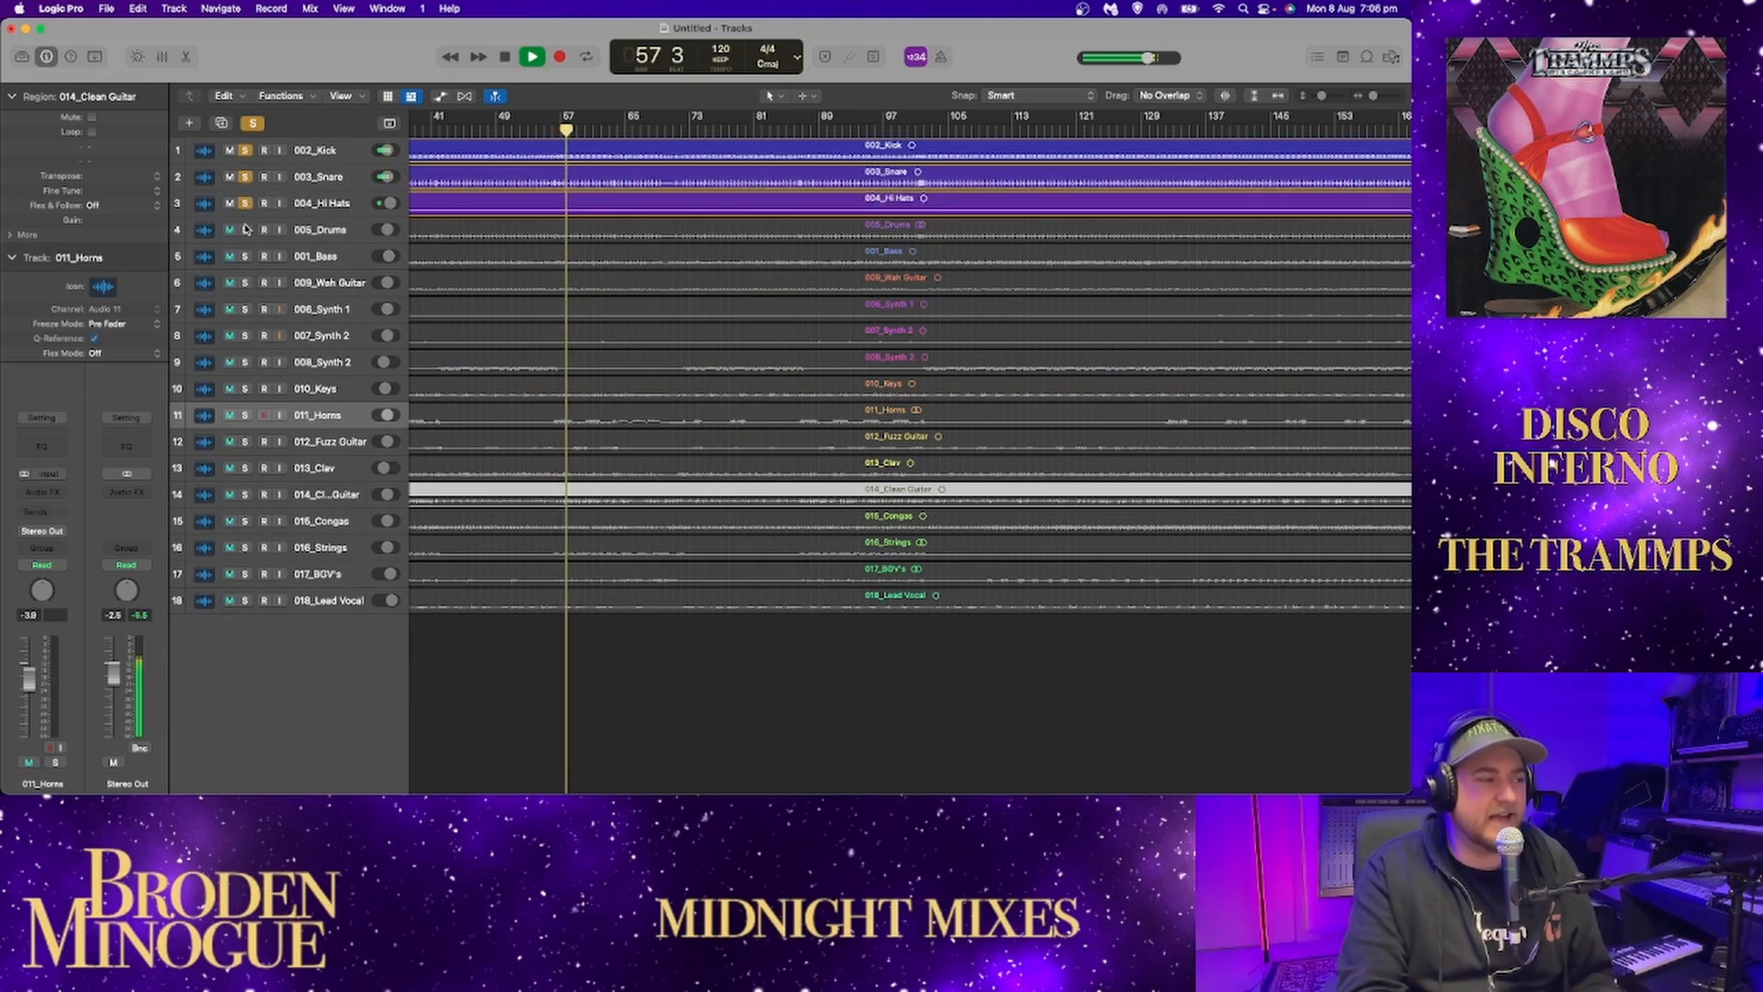
pyautogui.click(246, 230)
# Enlarge the track heights and add 001_Bass, 009_Wah Guitar, 006_Synth 1 and 007_Synth 2 to the soloed drums.
pyautogui.moveTo(1323, 95); pyautogui.dragTo(1329, 97)
pyautogui.scroll(10, 1102, 276)
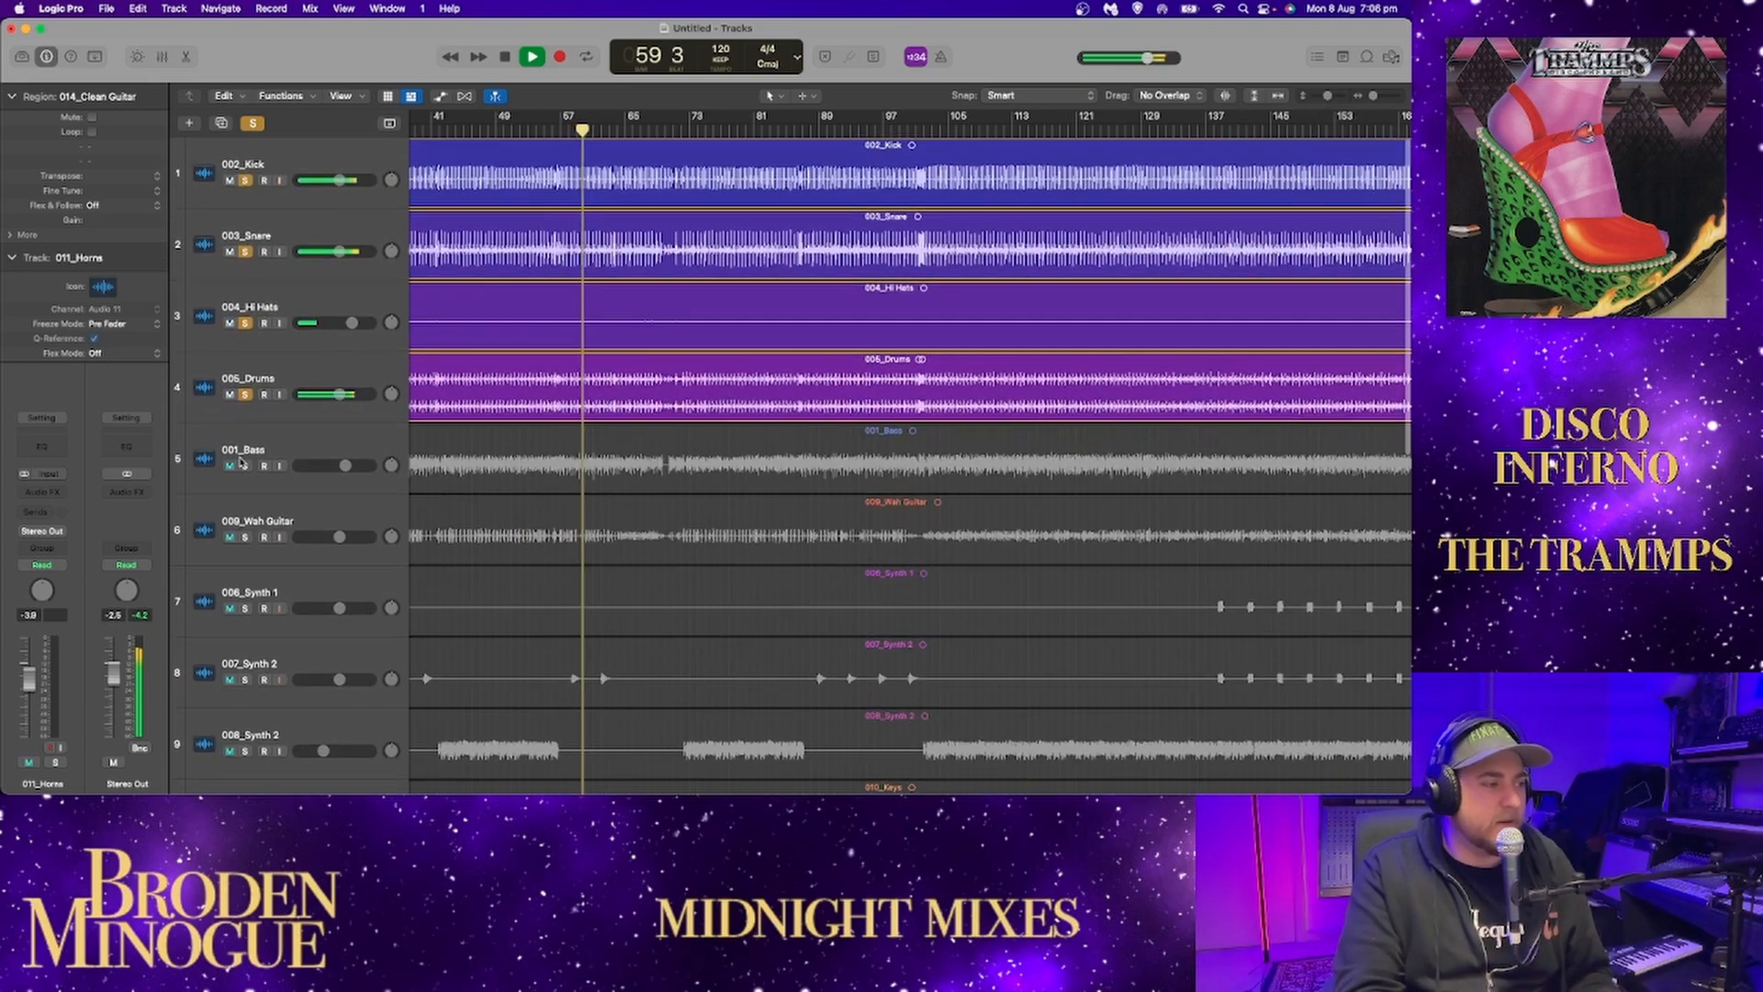
pyautogui.click(245, 466)
pyautogui.click(245, 537)
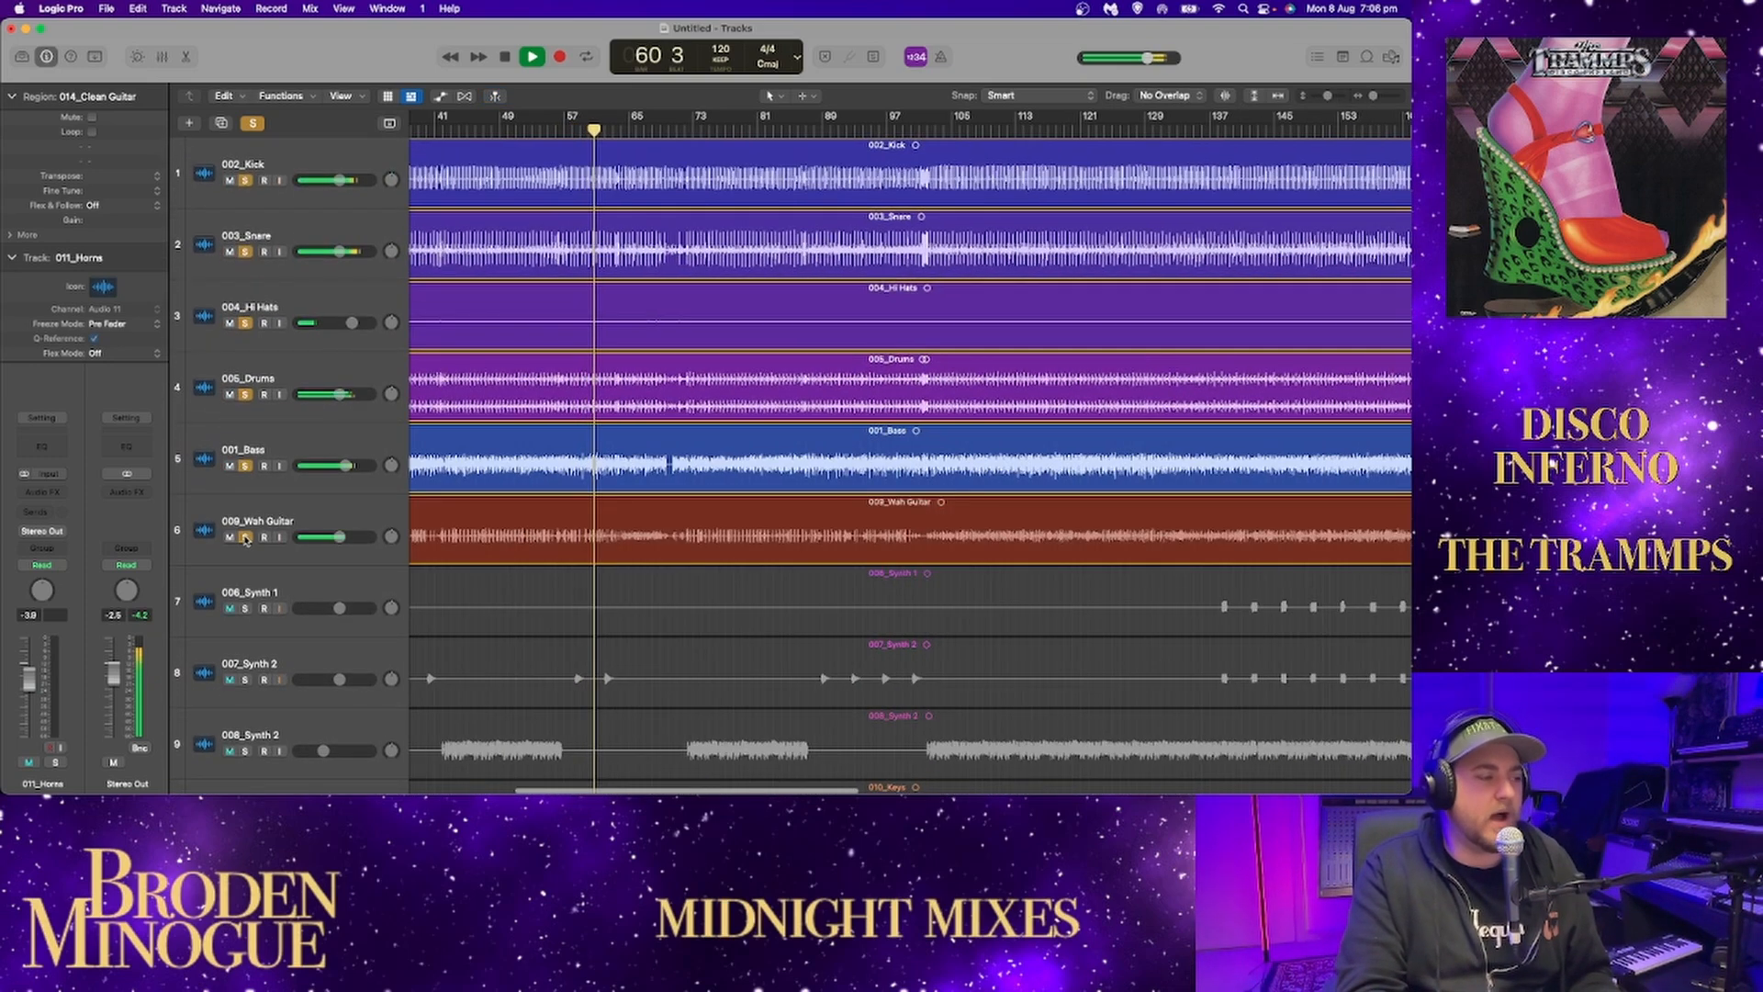
pyautogui.scroll(-2, 234, 627)
pyautogui.click(245, 530)
pyautogui.click(245, 601)
pyautogui.scroll(-3, 255, 579)
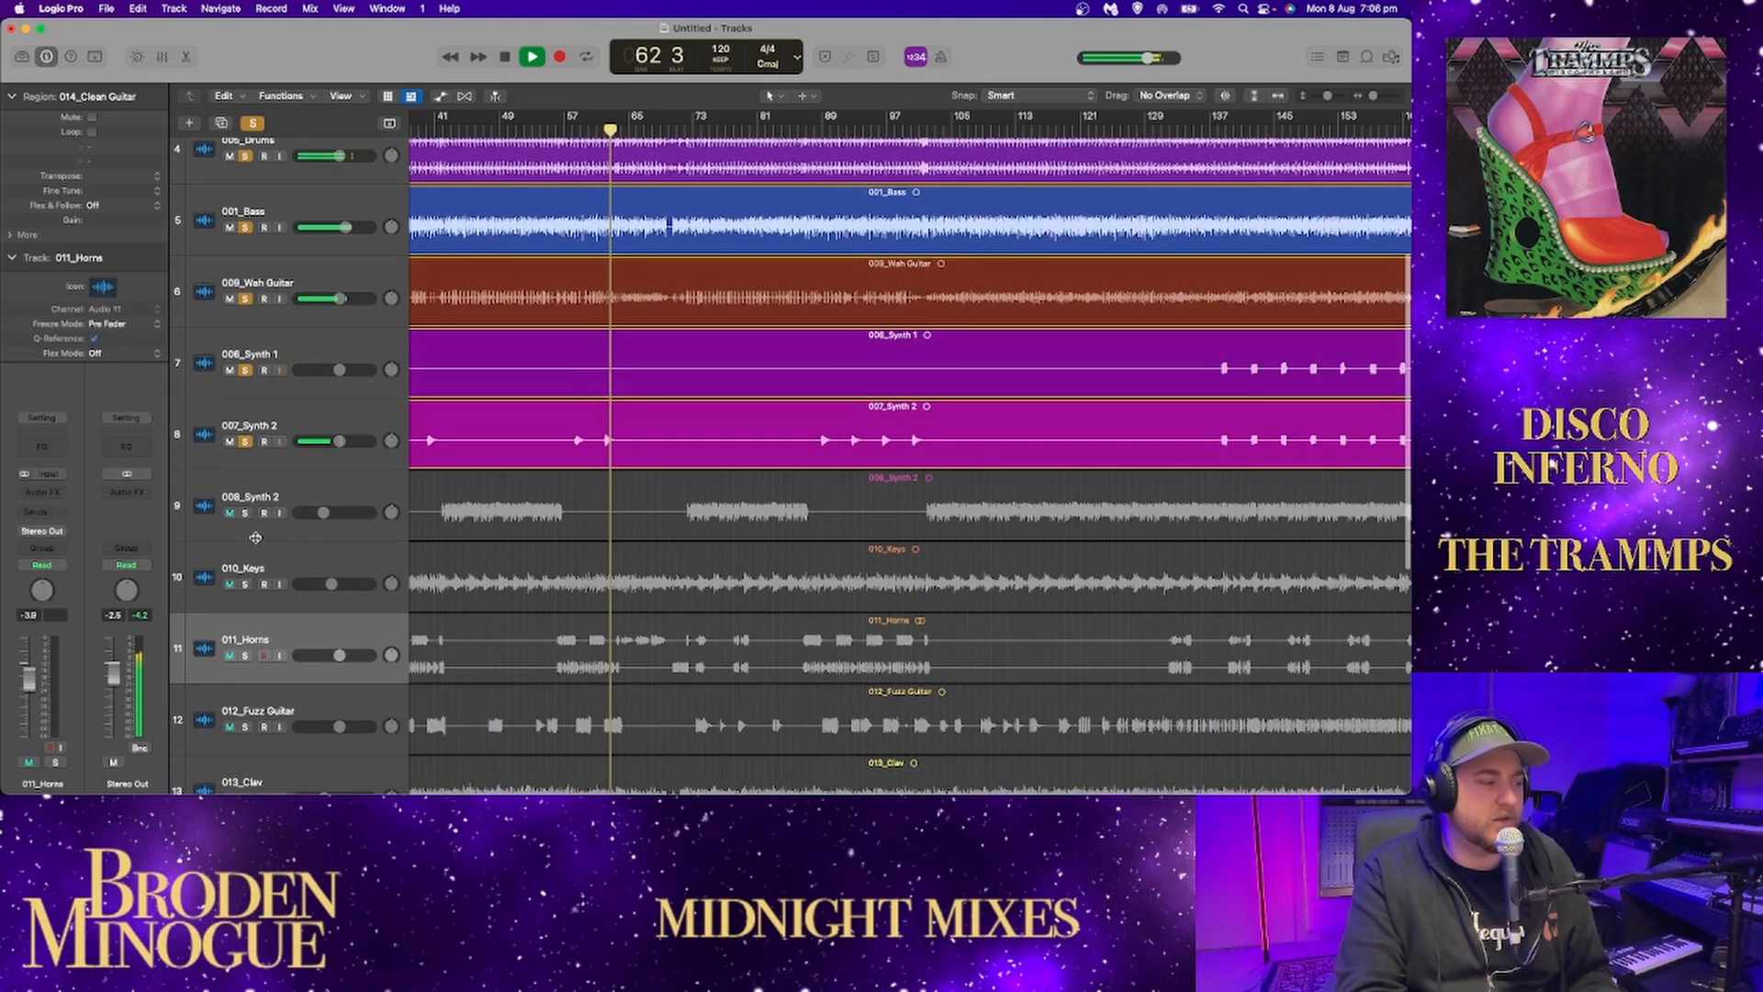
# Add 008_Synth 2, 010_Keys, 011_Horns and 012_Fuzz Guitar to the soloed tracks during playback.
pyautogui.click(245, 513)
pyautogui.click(246, 584)
pyautogui.click(245, 655)
pyautogui.scroll(-3, 246, 633)
pyautogui.click(245, 547)
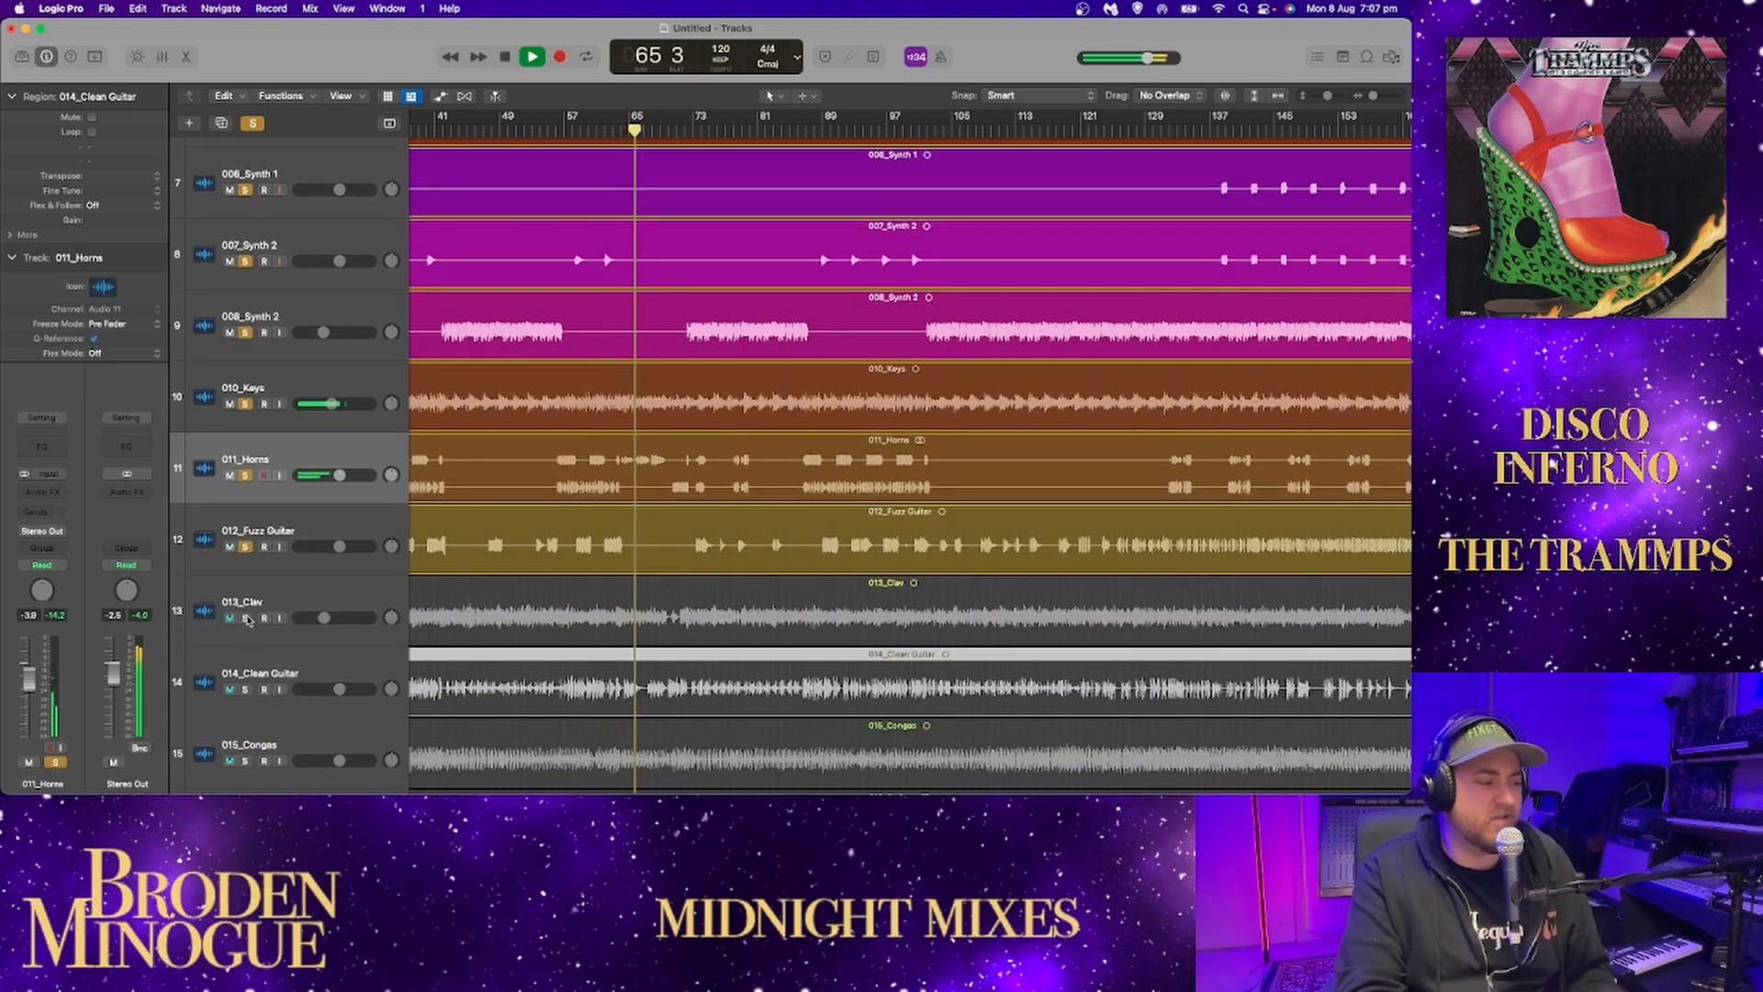
# Extend the solo during playback with 013_Clav, 014_Clean Guitar, 015_Congas and 016_Strings.
pyautogui.click(245, 618)
pyautogui.scroll(-2, 246, 643)
pyautogui.click(246, 638)
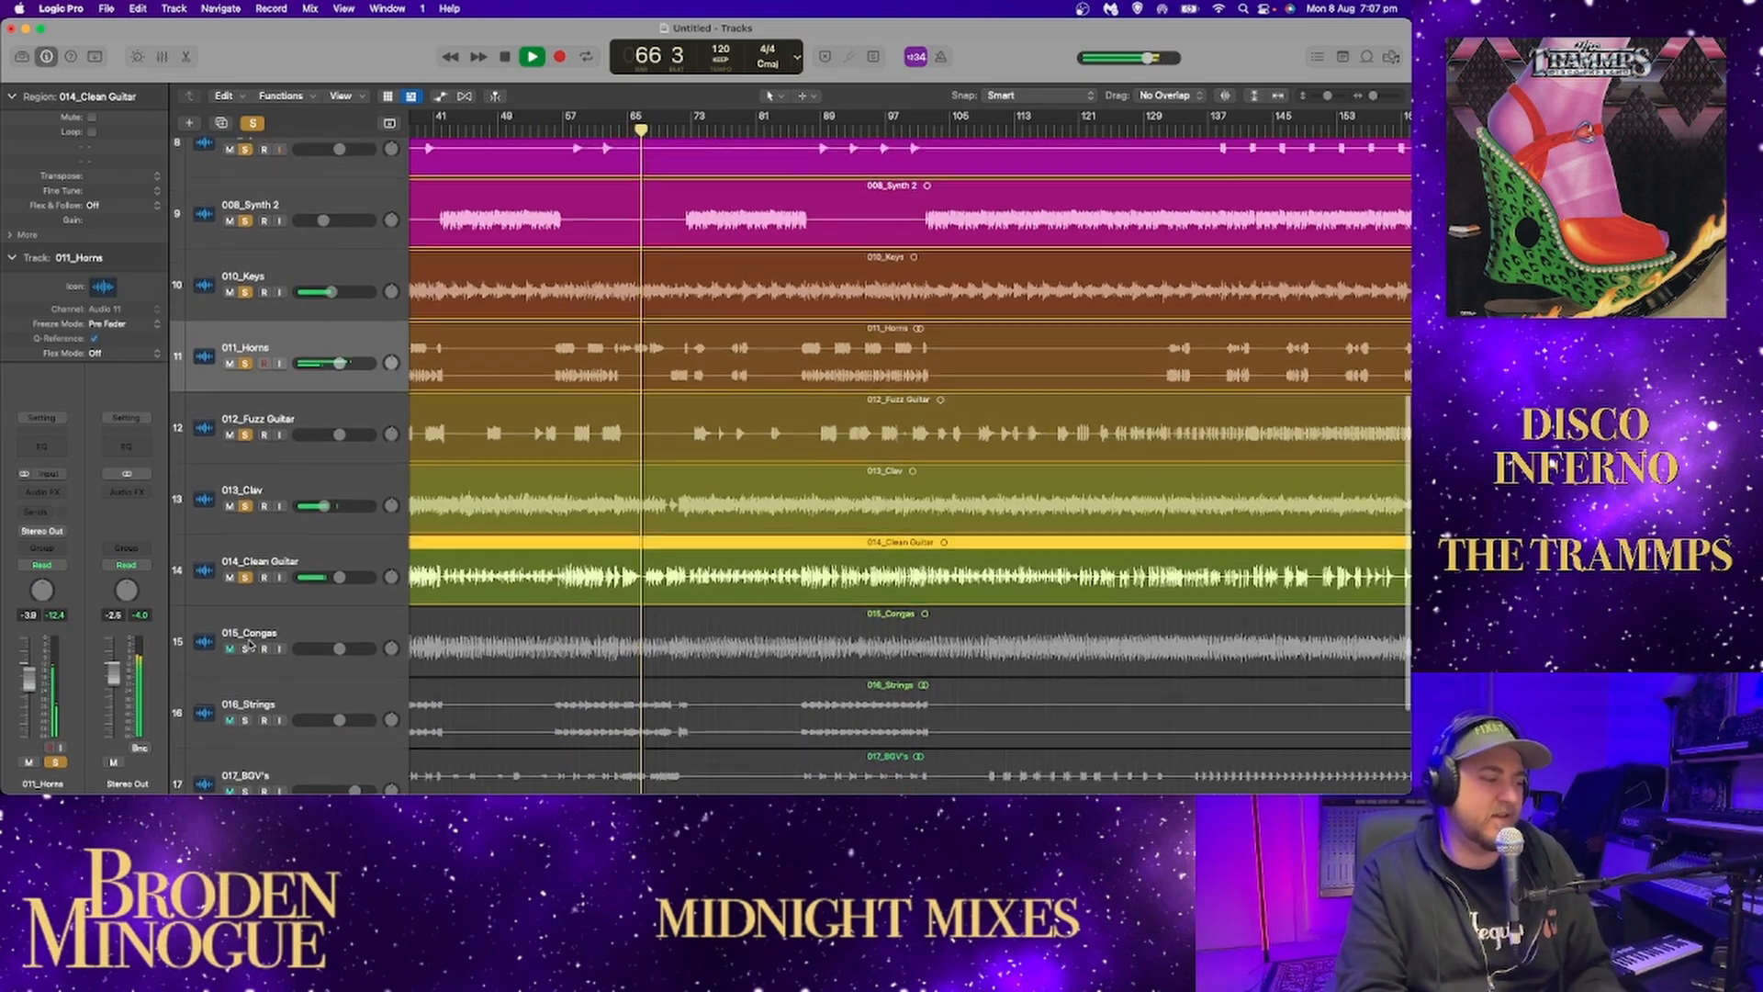
pyautogui.click(245, 661)
pyautogui.scroll(-1, 246, 661)
pyautogui.click(245, 661)
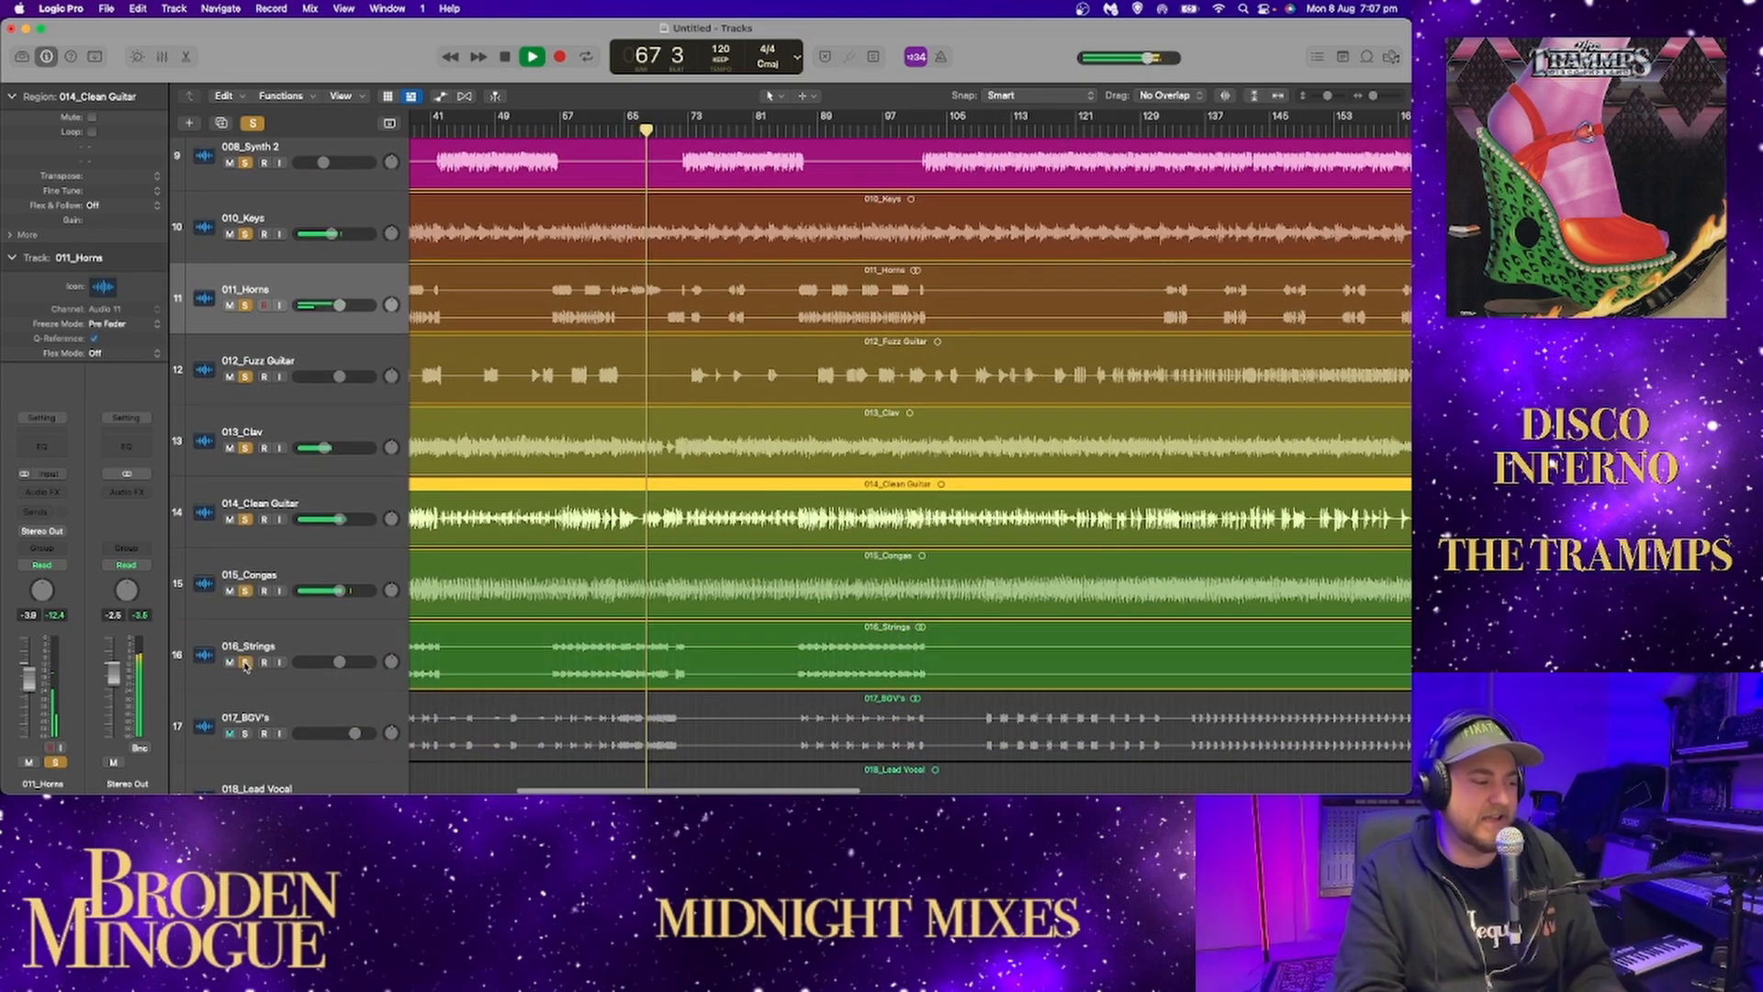
# Try 017_BGV's briefly in the soloed mix, remove it again, stop playback and clear every track's solo.
pyautogui.click(245, 732)
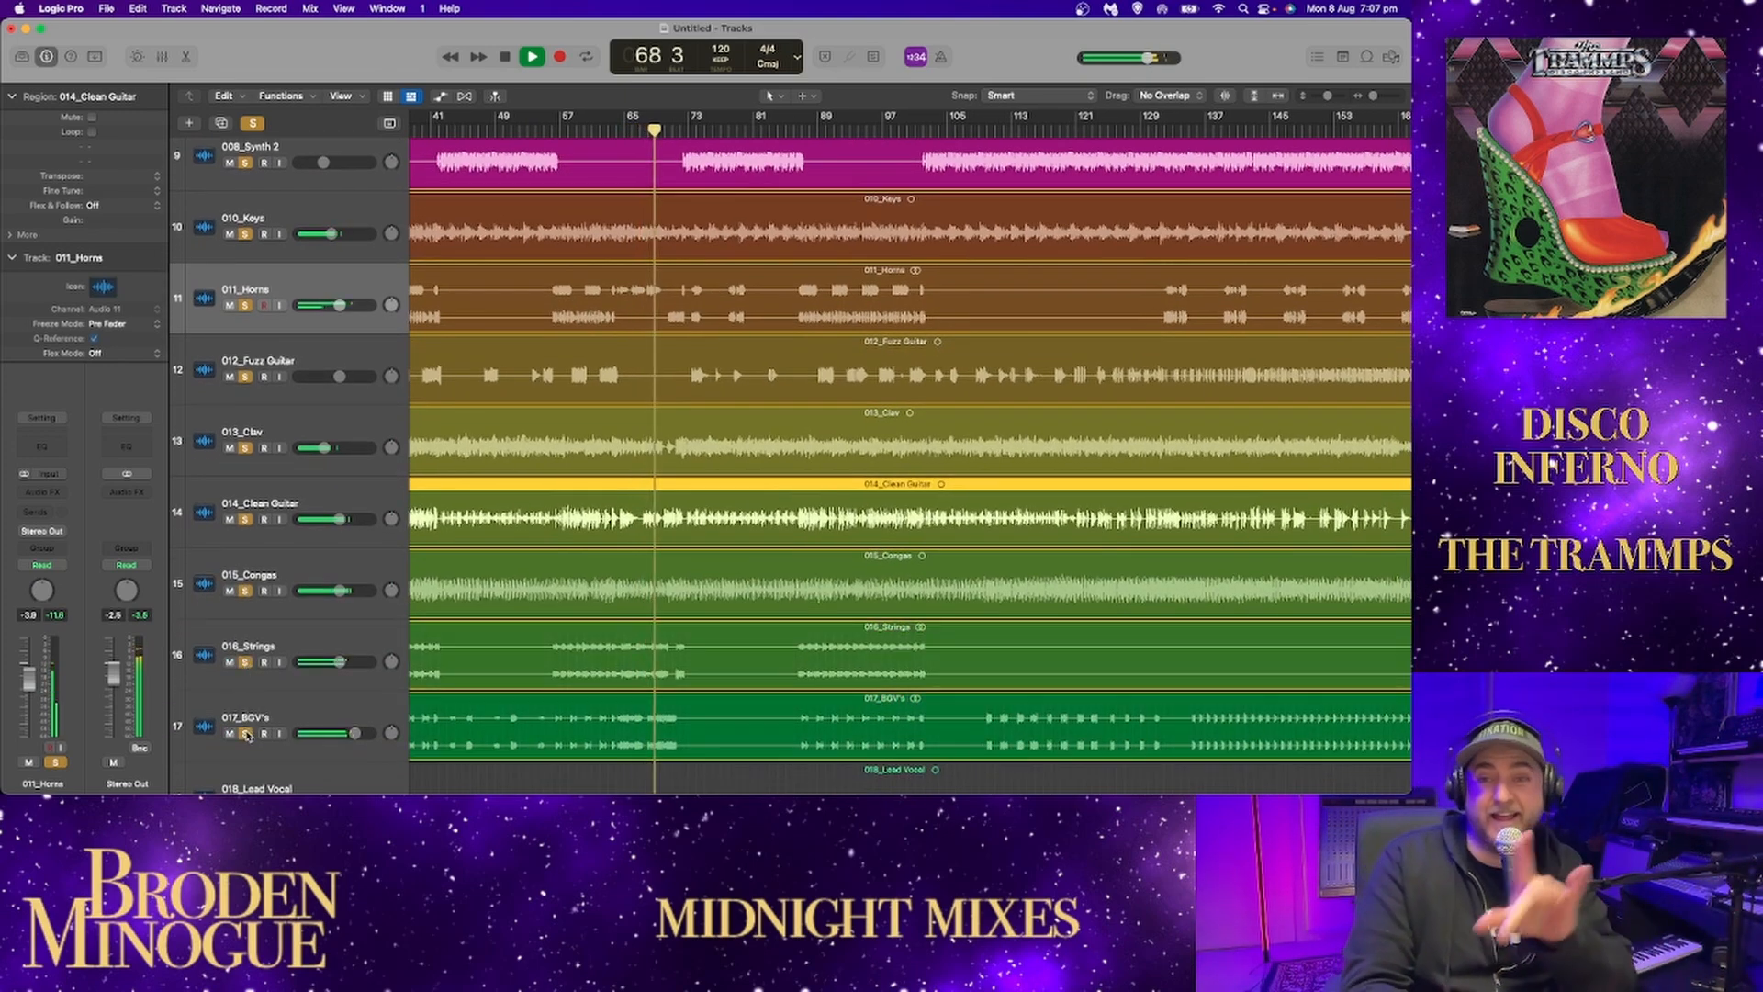
pyautogui.click(245, 733)
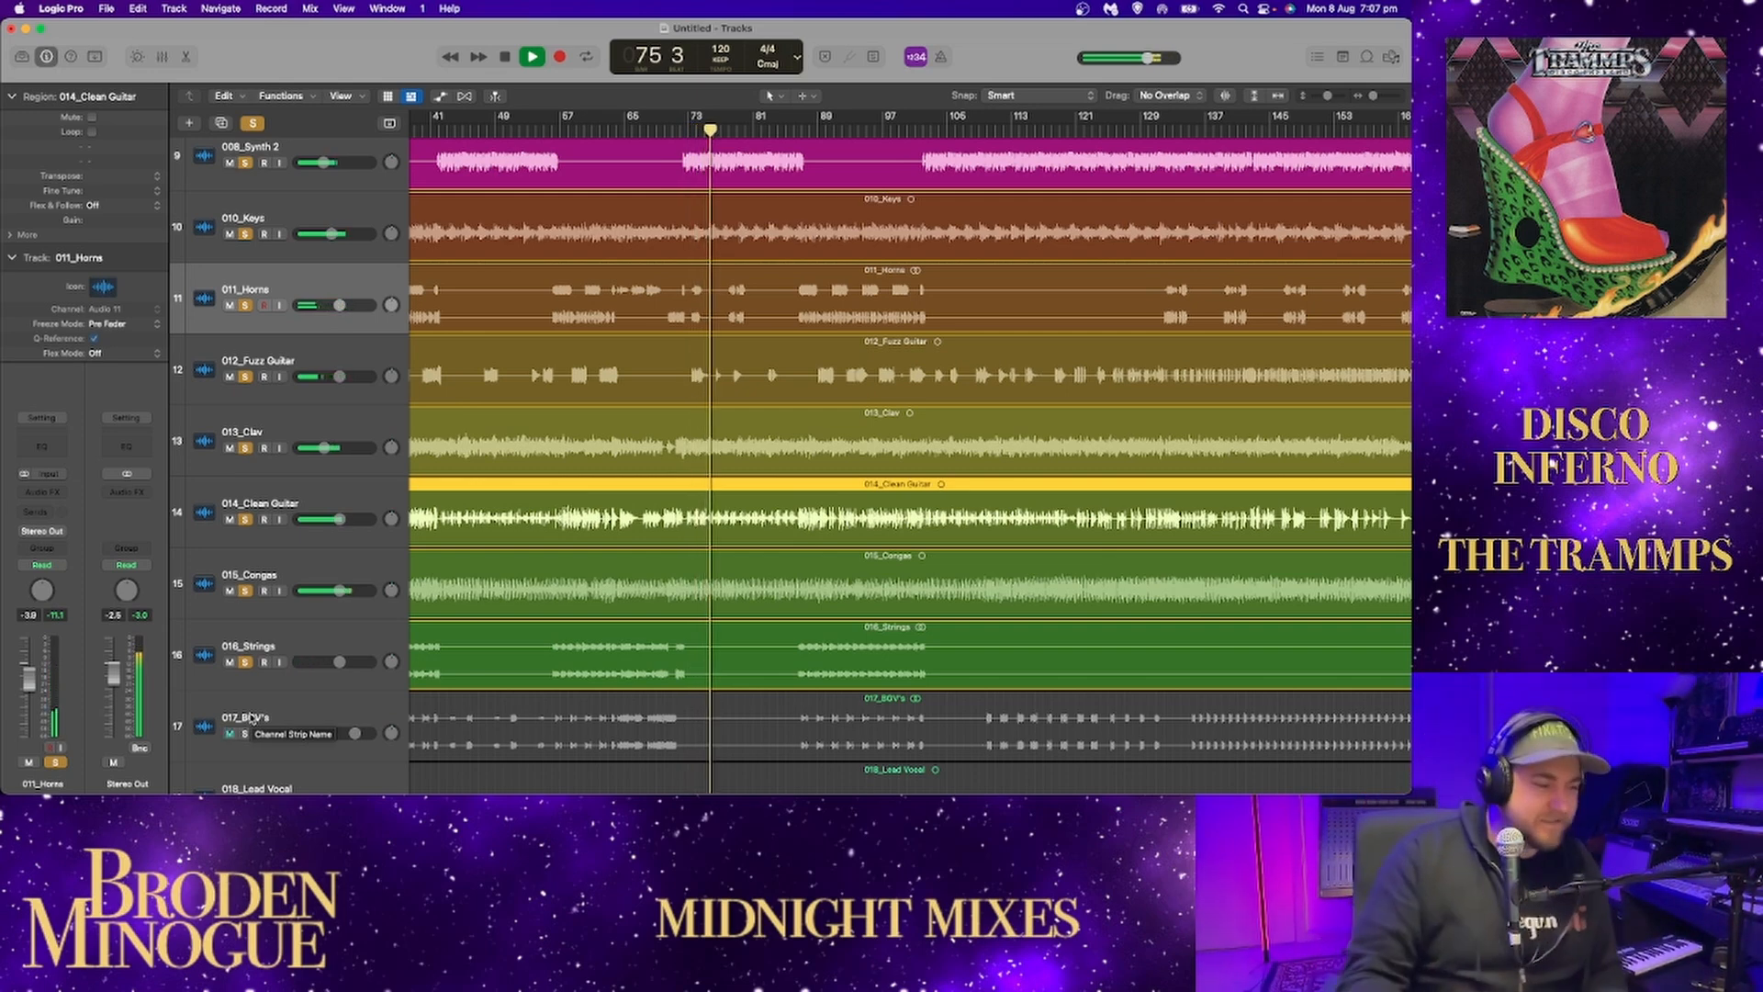
pyautogui.press('space')
pyautogui.hscroll(5, 721, 154)
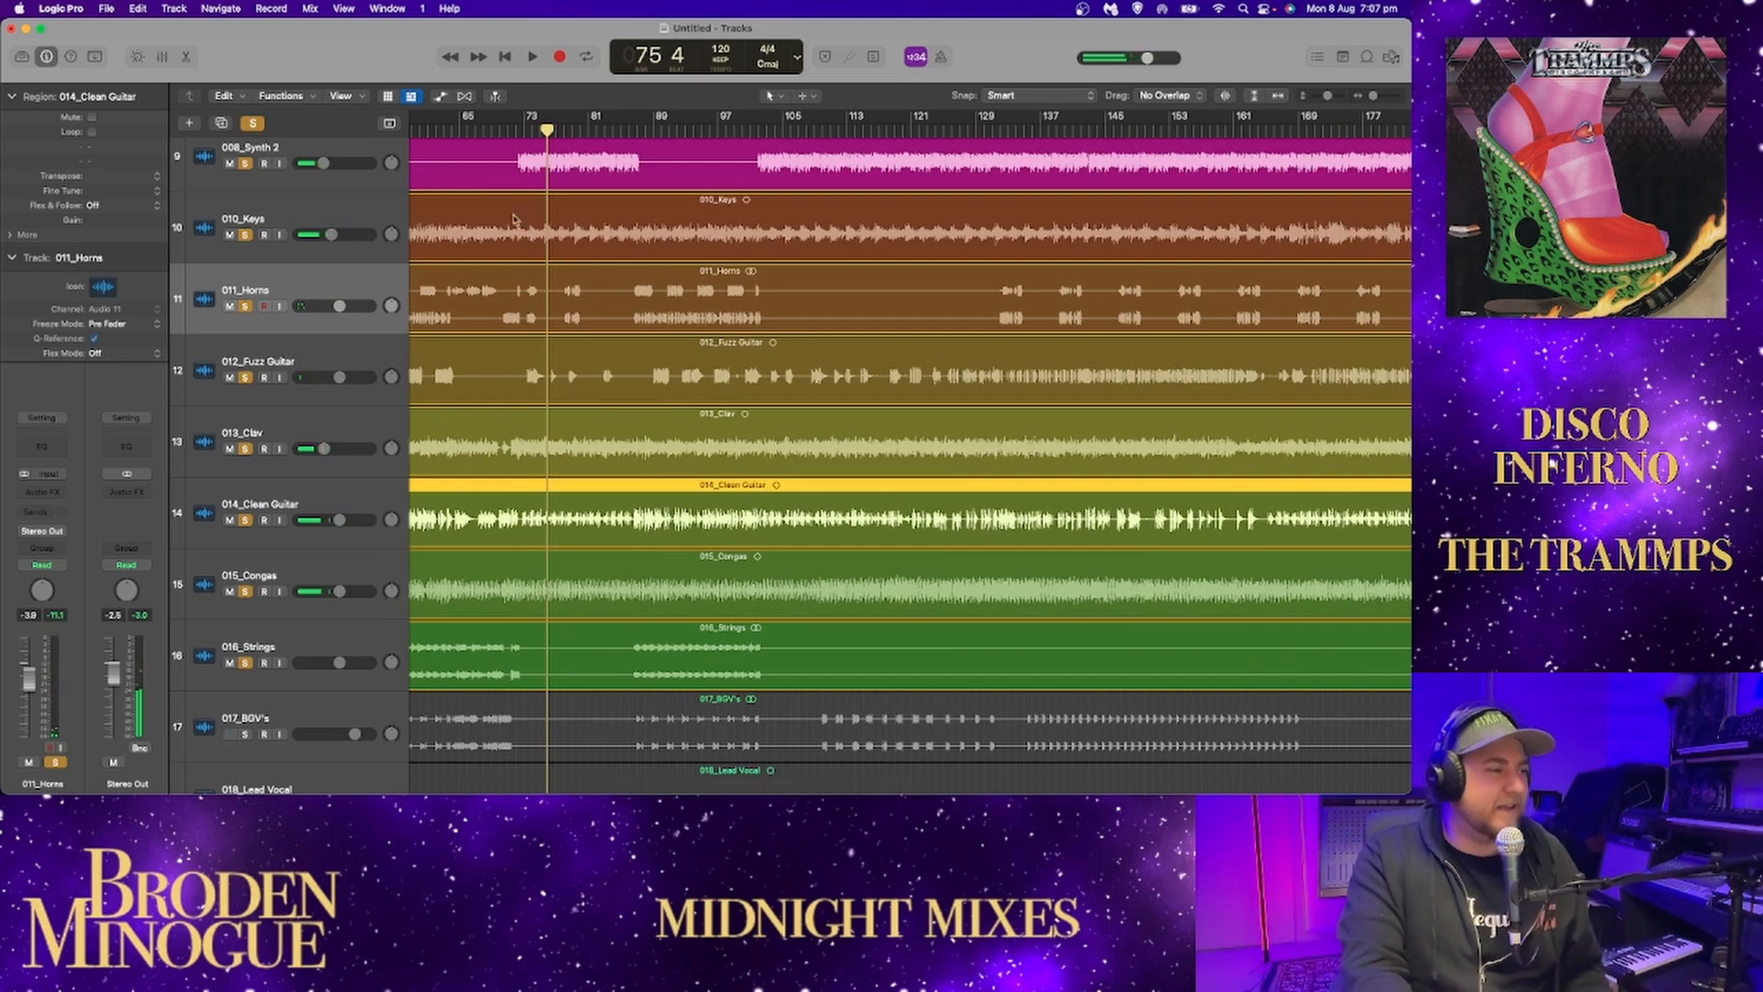
pyautogui.click(253, 123)
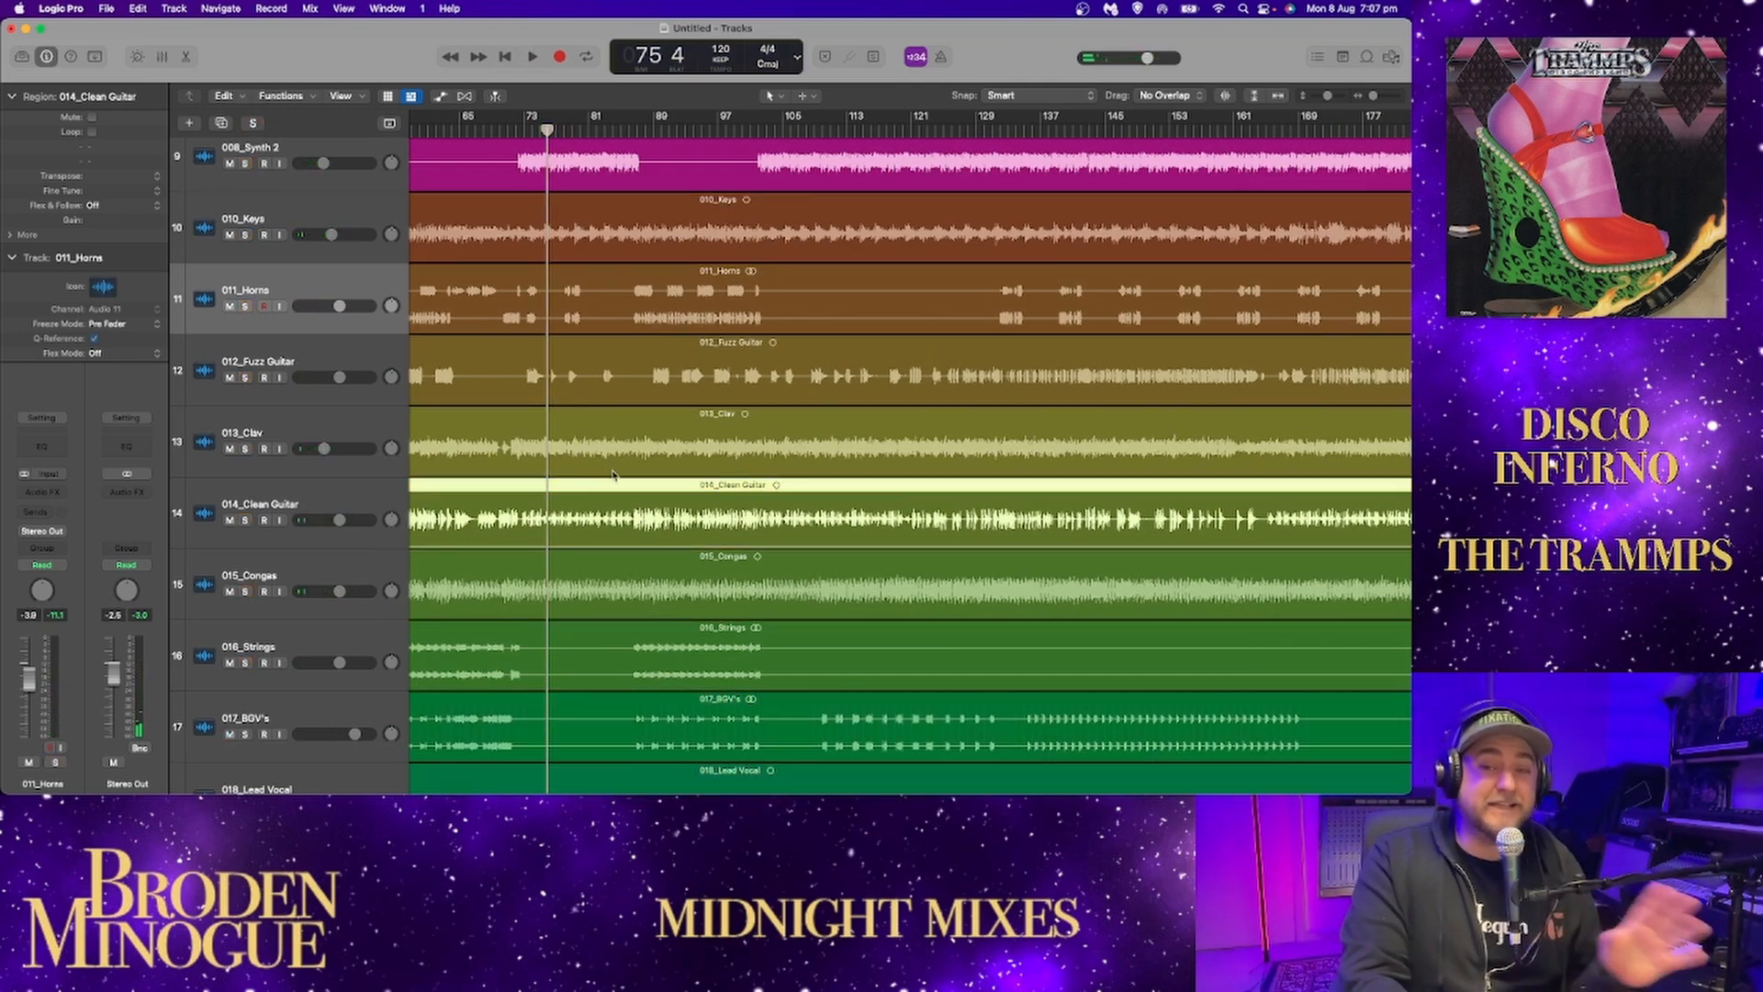
pyautogui.scroll(-3, 613, 474)
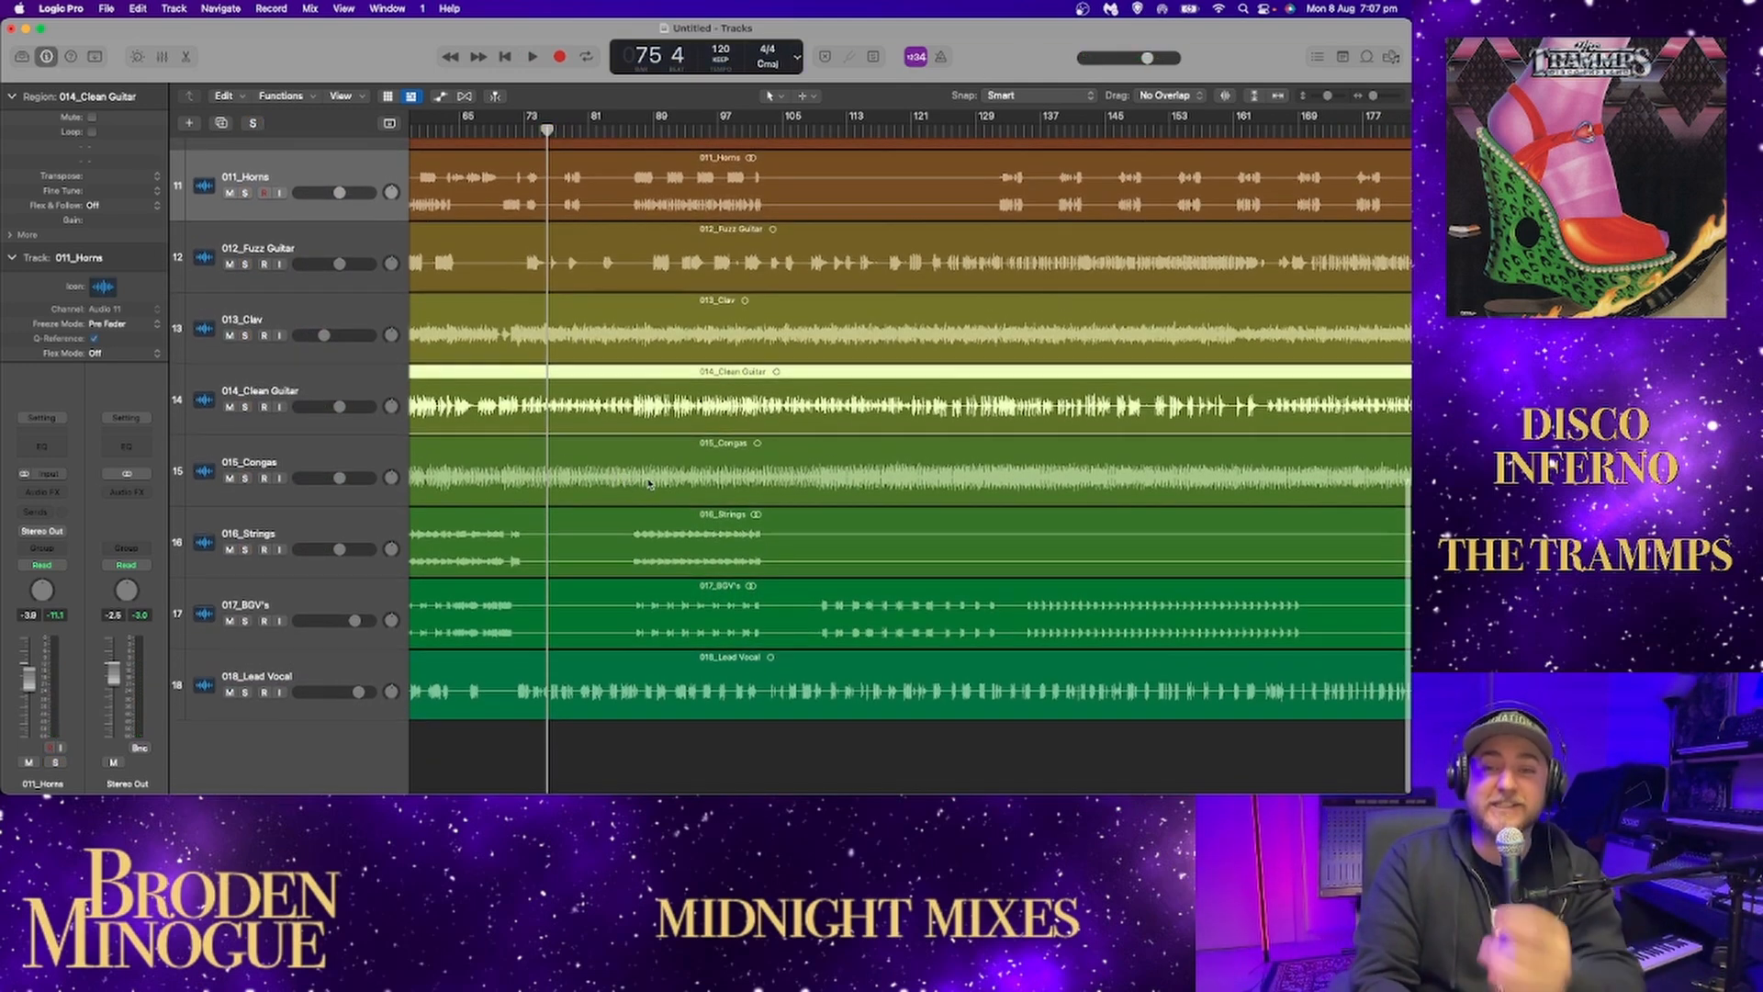
pyautogui.hscroll(-12, 649, 484)
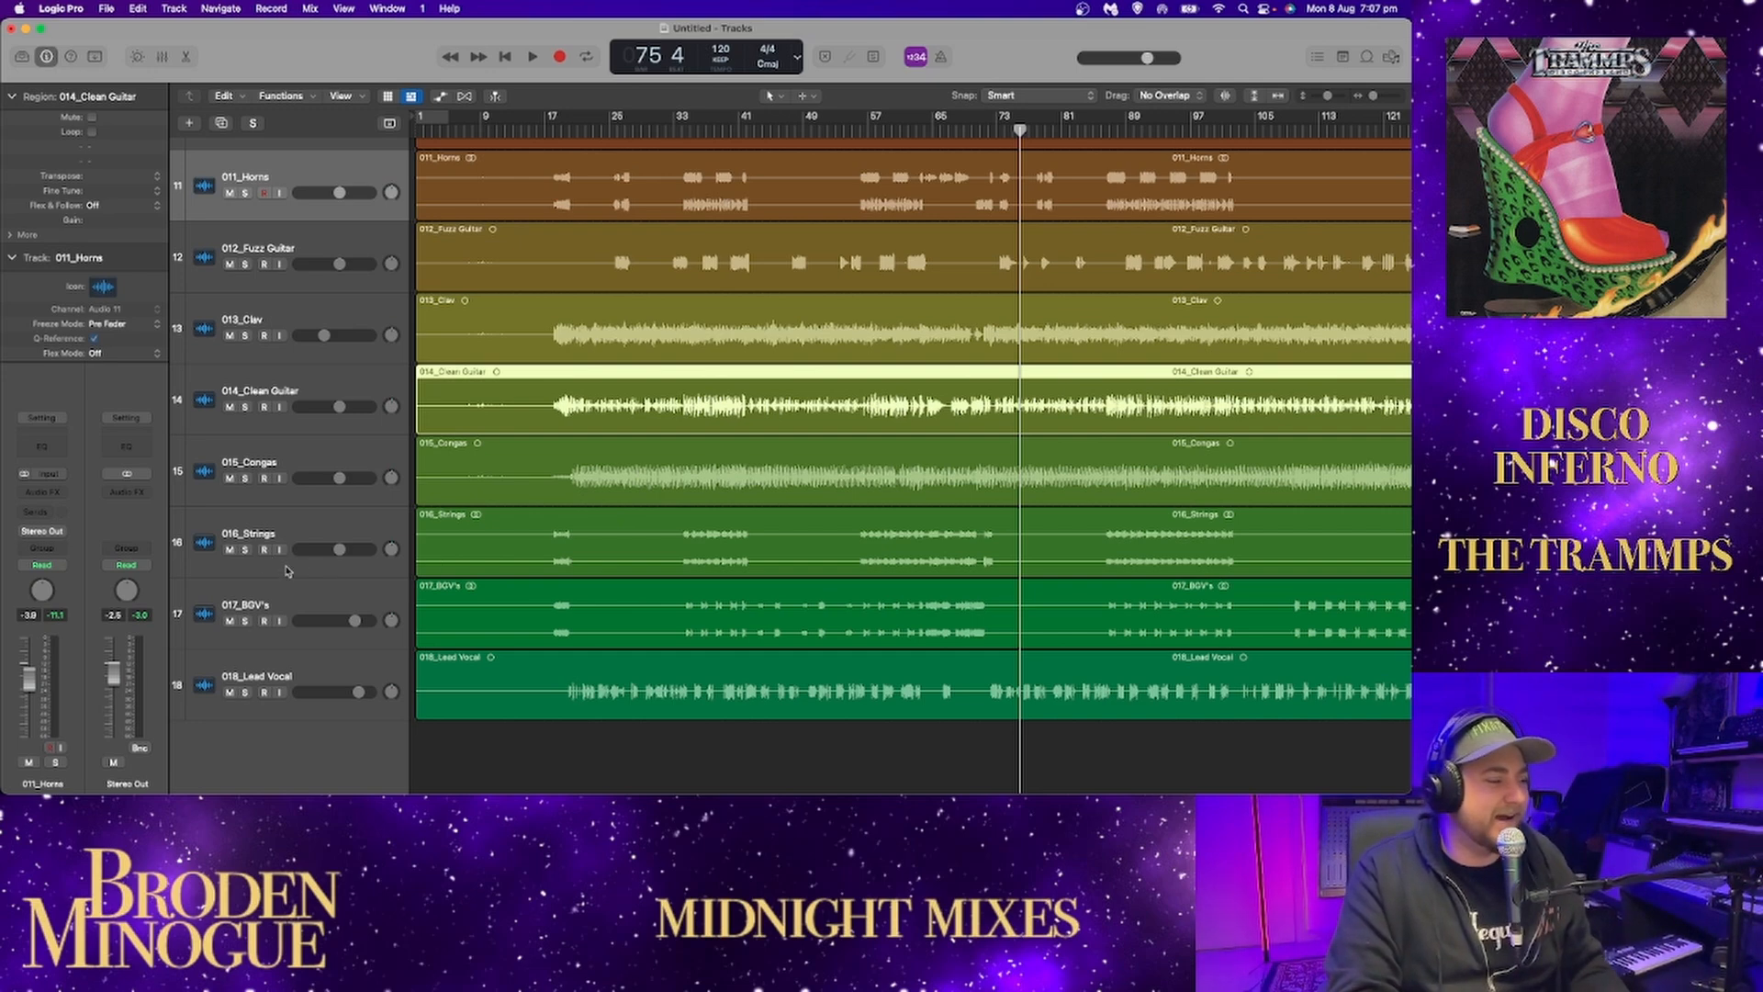
# Solo 017_BGV's and audition its phrases from around bars 18 and 34.
pyautogui.click(243, 620)
pyautogui.click(563, 122)
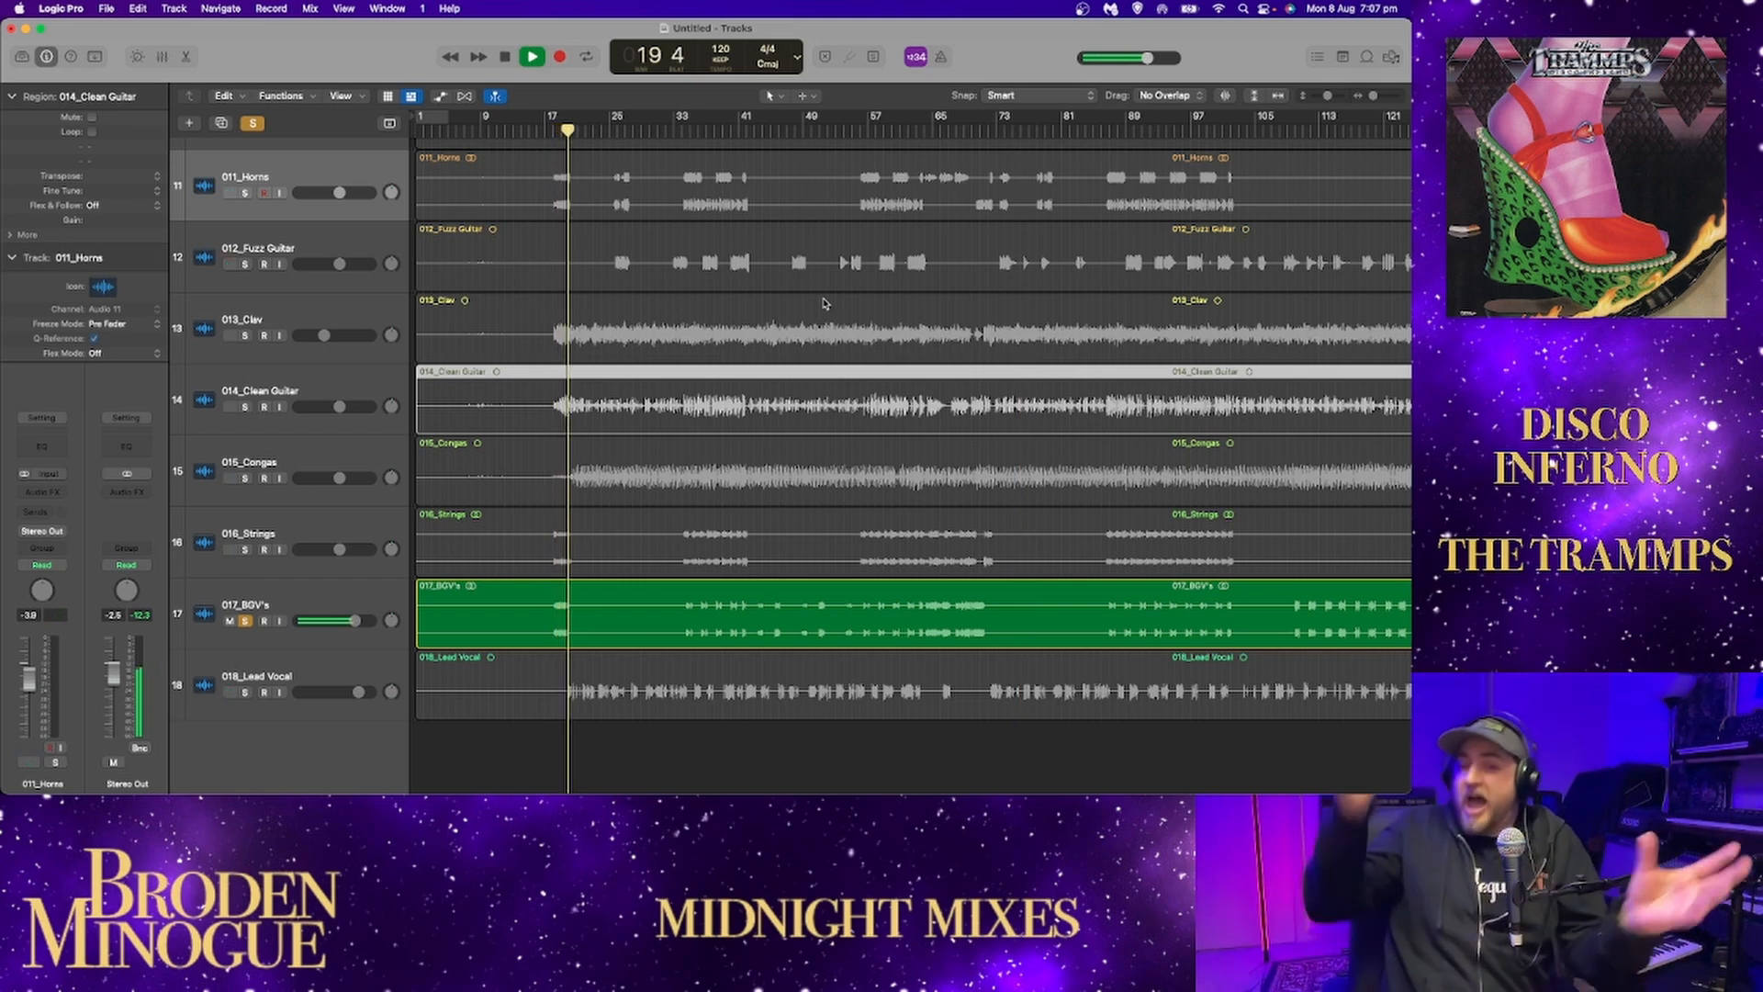
pyautogui.press('space')
pyautogui.click(671, 135)
pyautogui.click(683, 131)
pyautogui.press('space')
pyautogui.press('space')
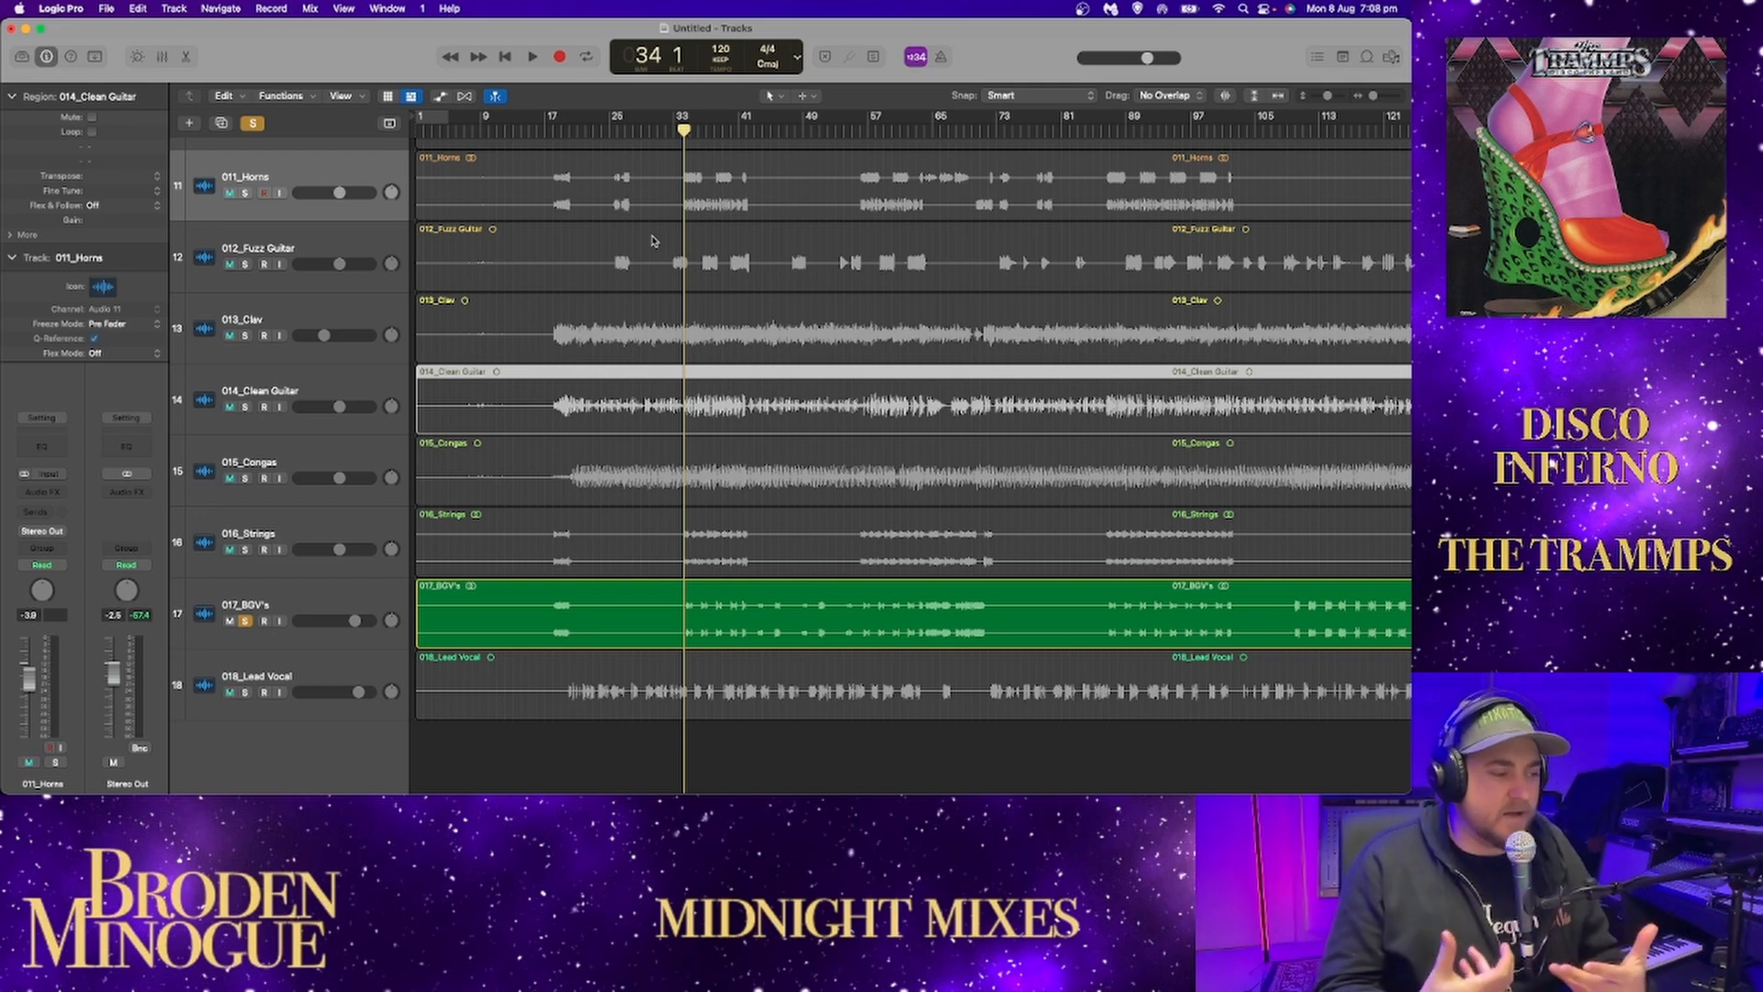
pyautogui.press('space')
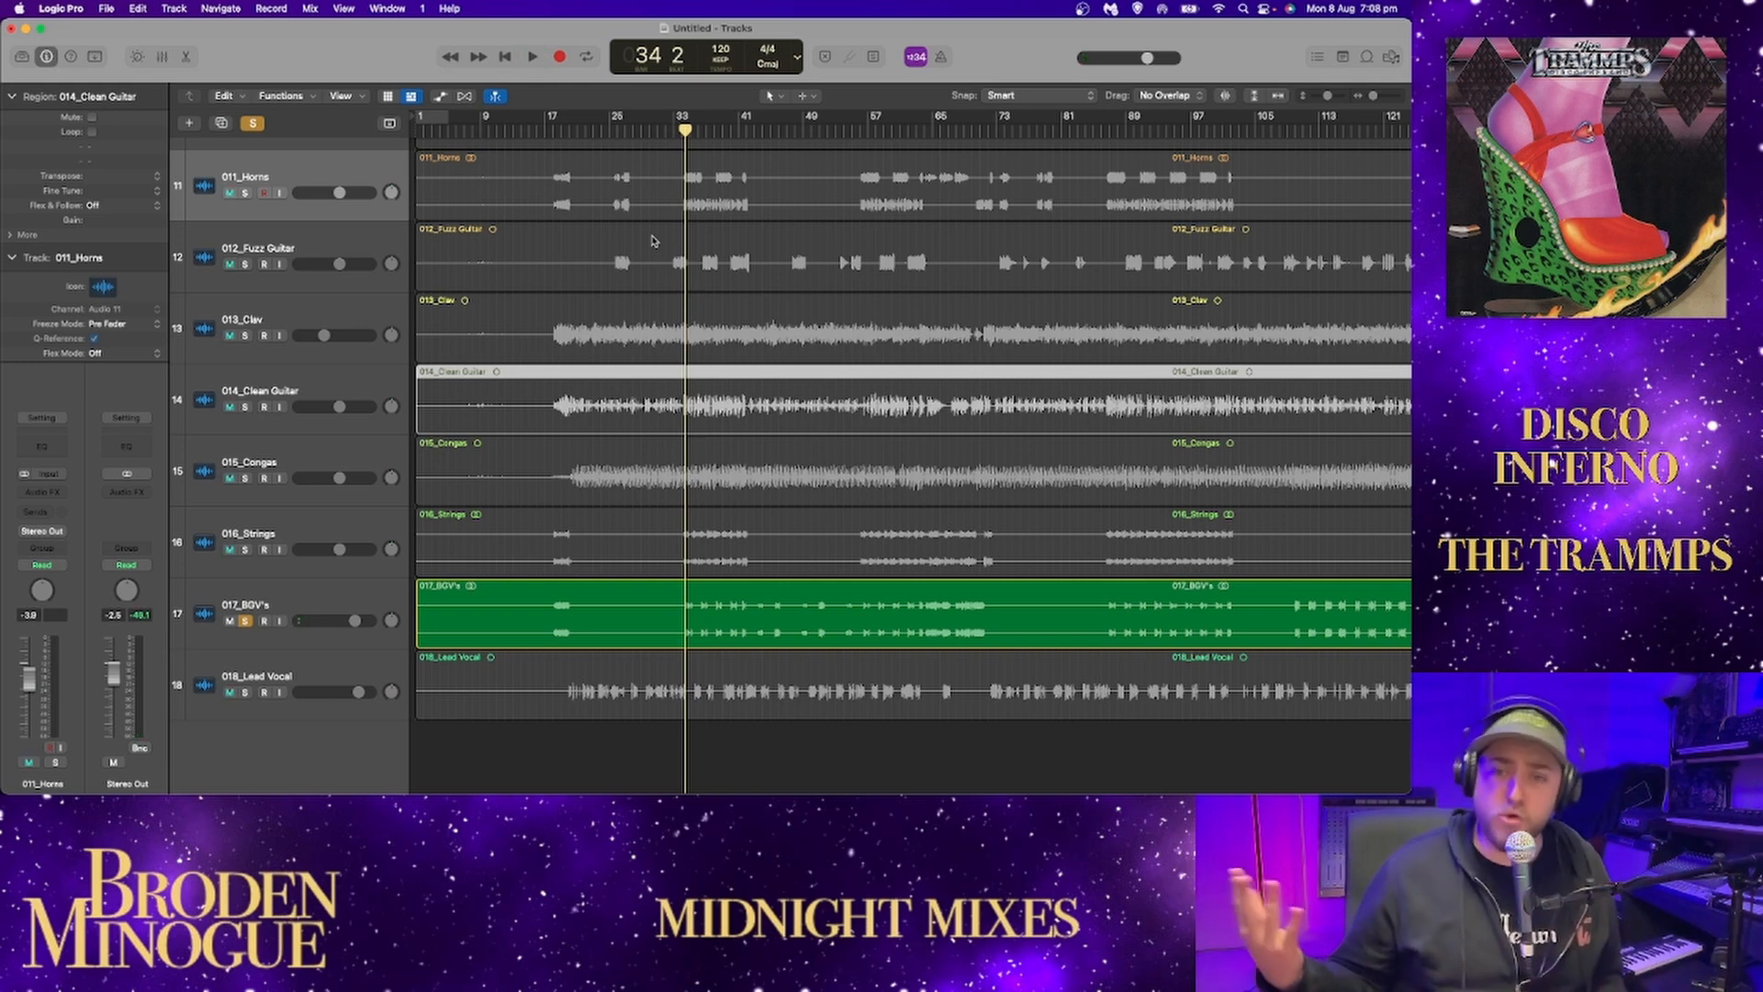
pyautogui.press('space')
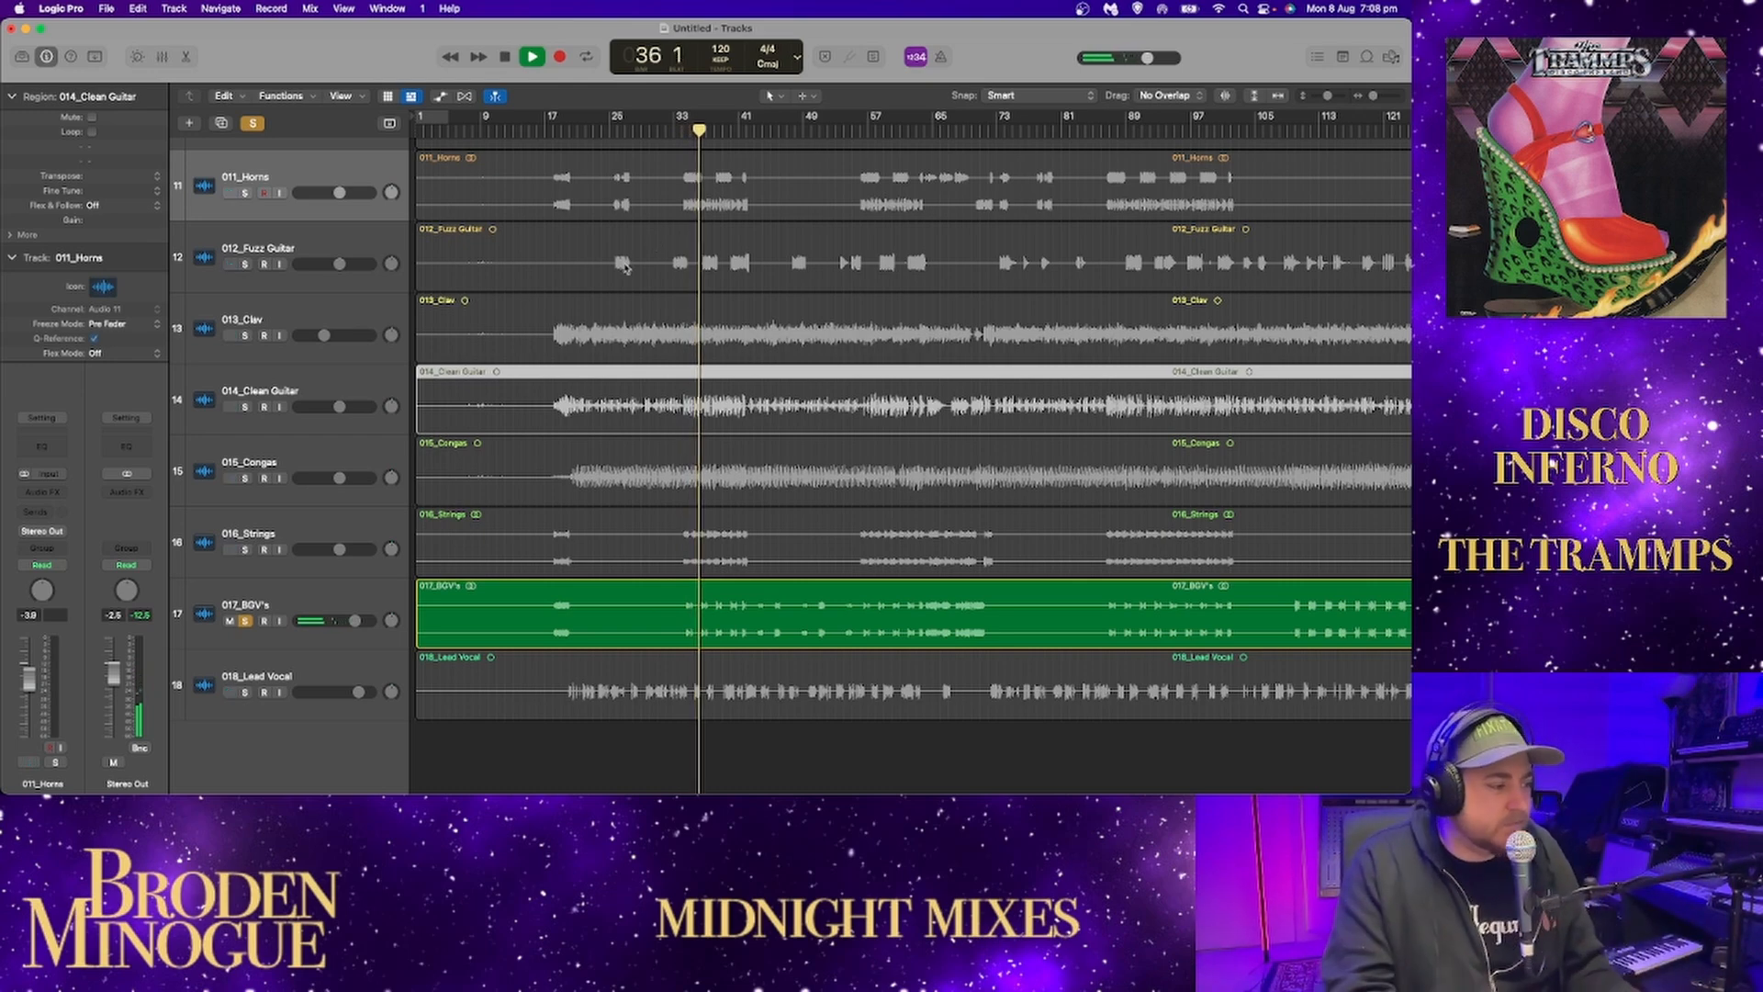
# Select 017_BGV's, insert a Channel EQ on it and listen to its phrases around bars 37 to 40.
pyautogui.click(307, 596)
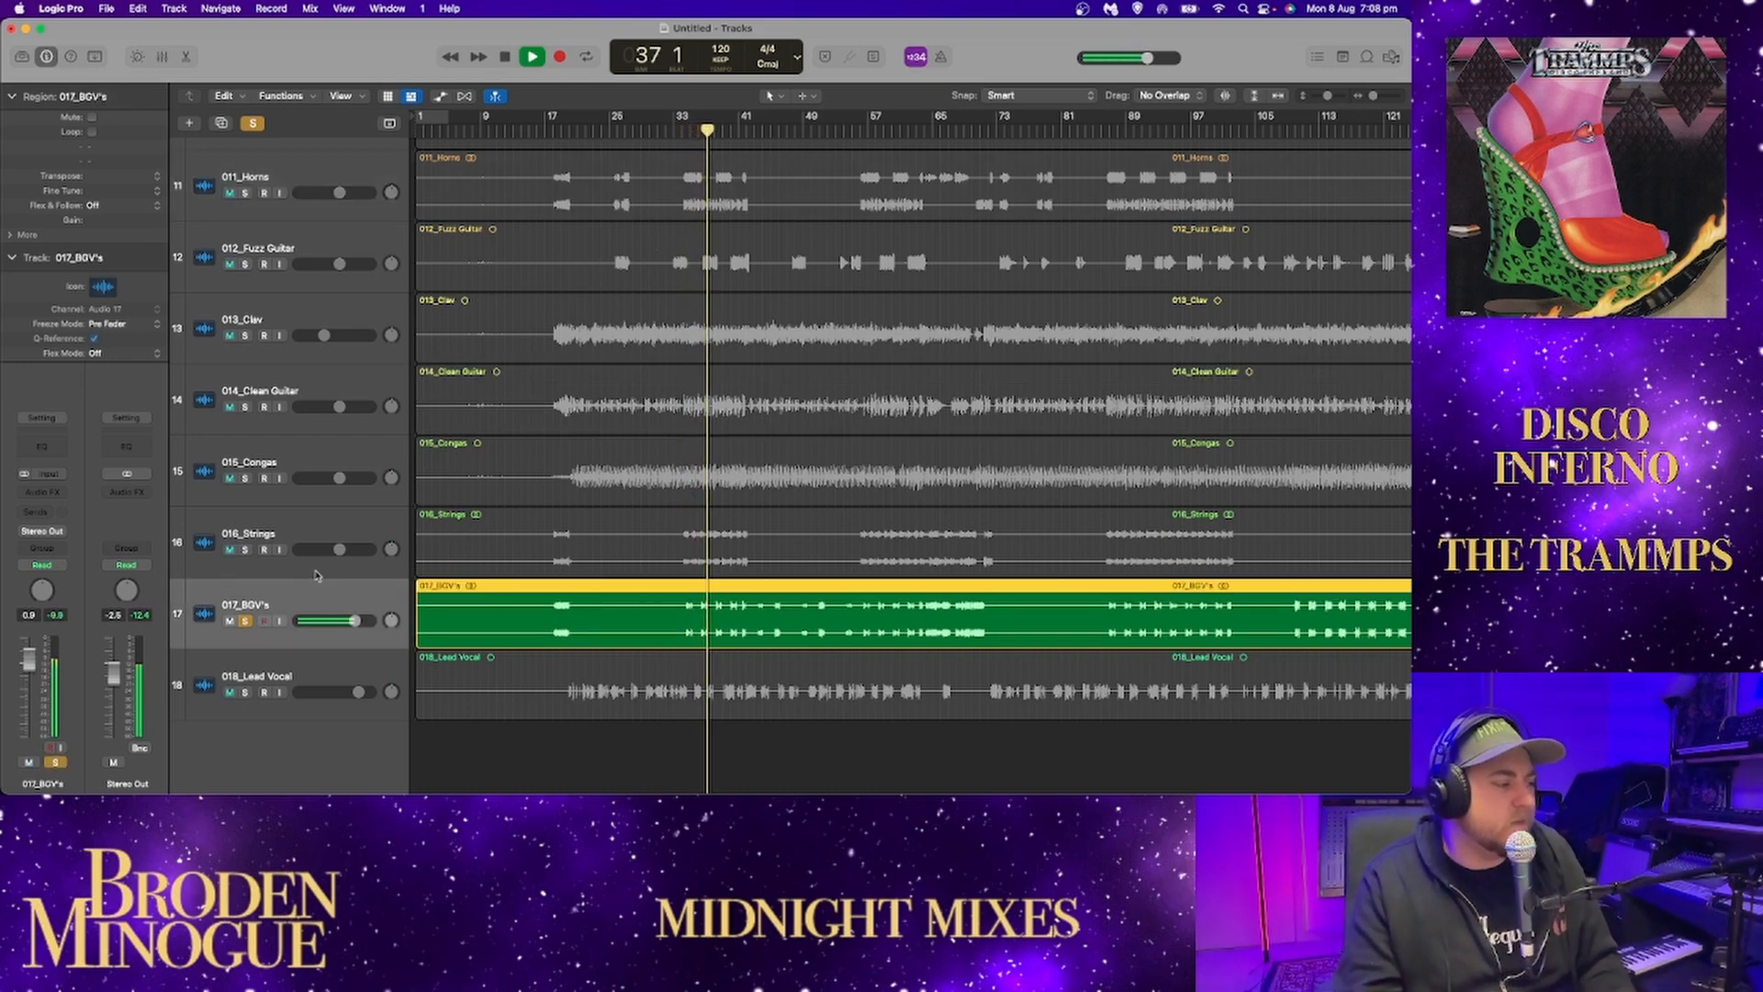
pyautogui.click(43, 447)
pyautogui.moveTo(712, 234); pyautogui.dragTo(446, 154)
pyautogui.press('space')
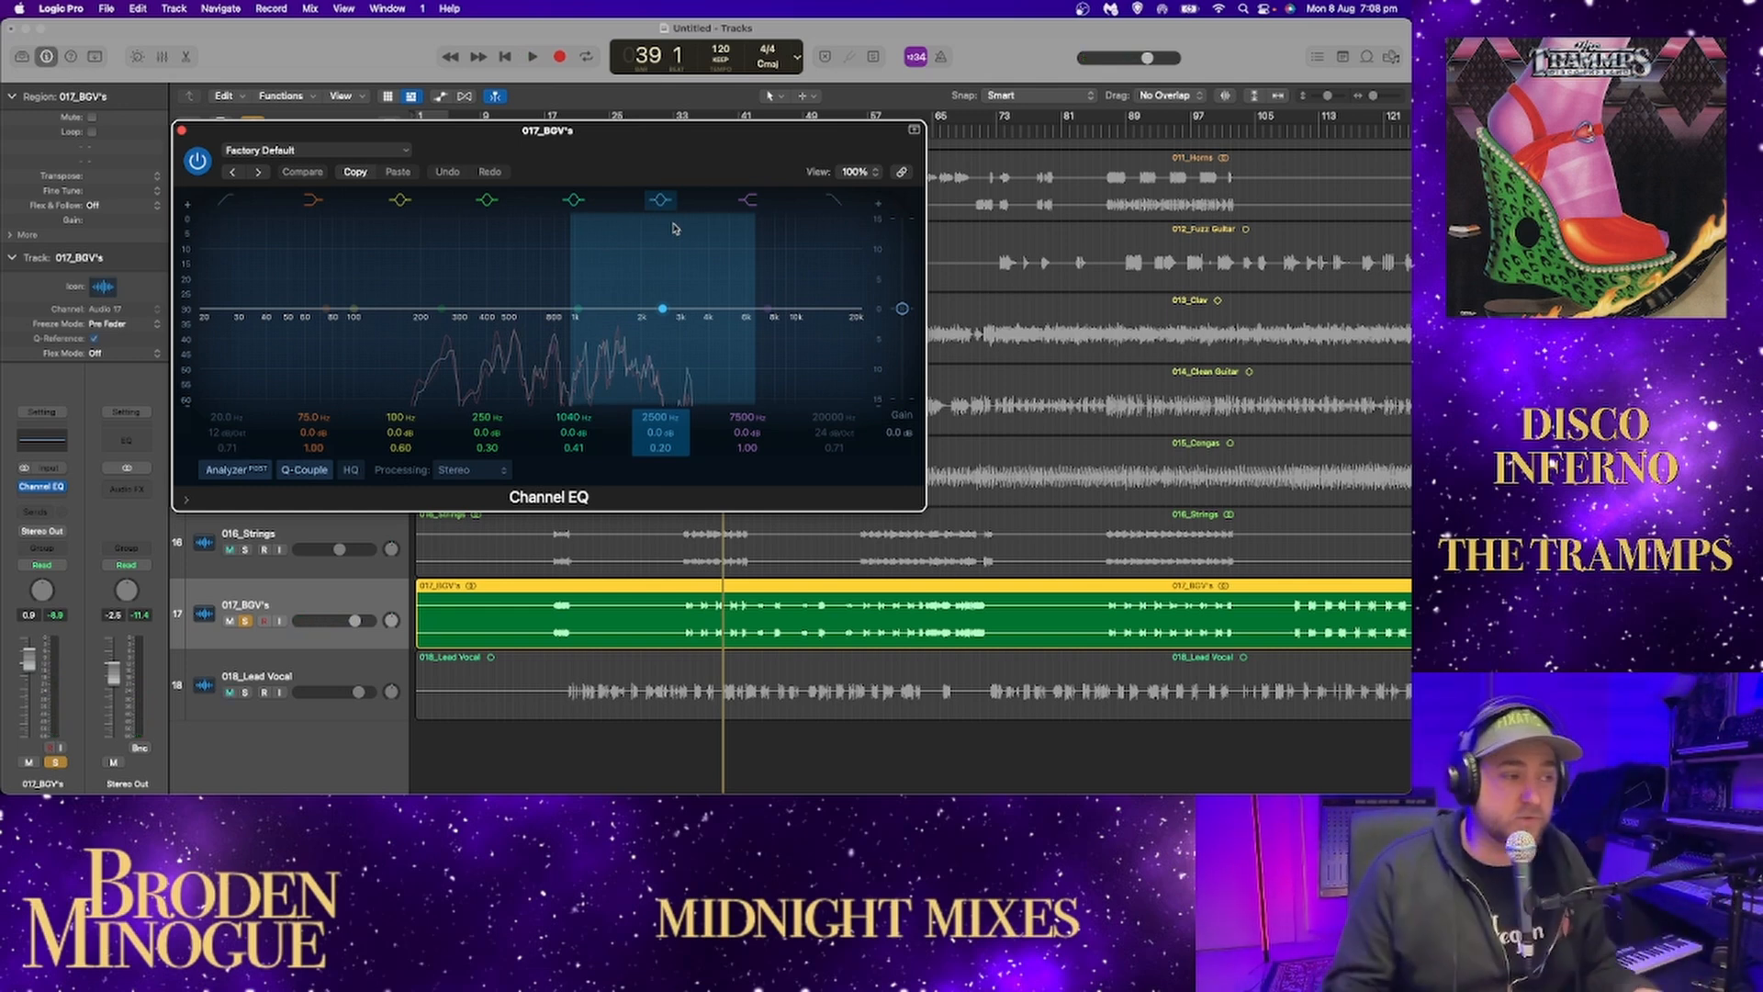
pyautogui.press('space')
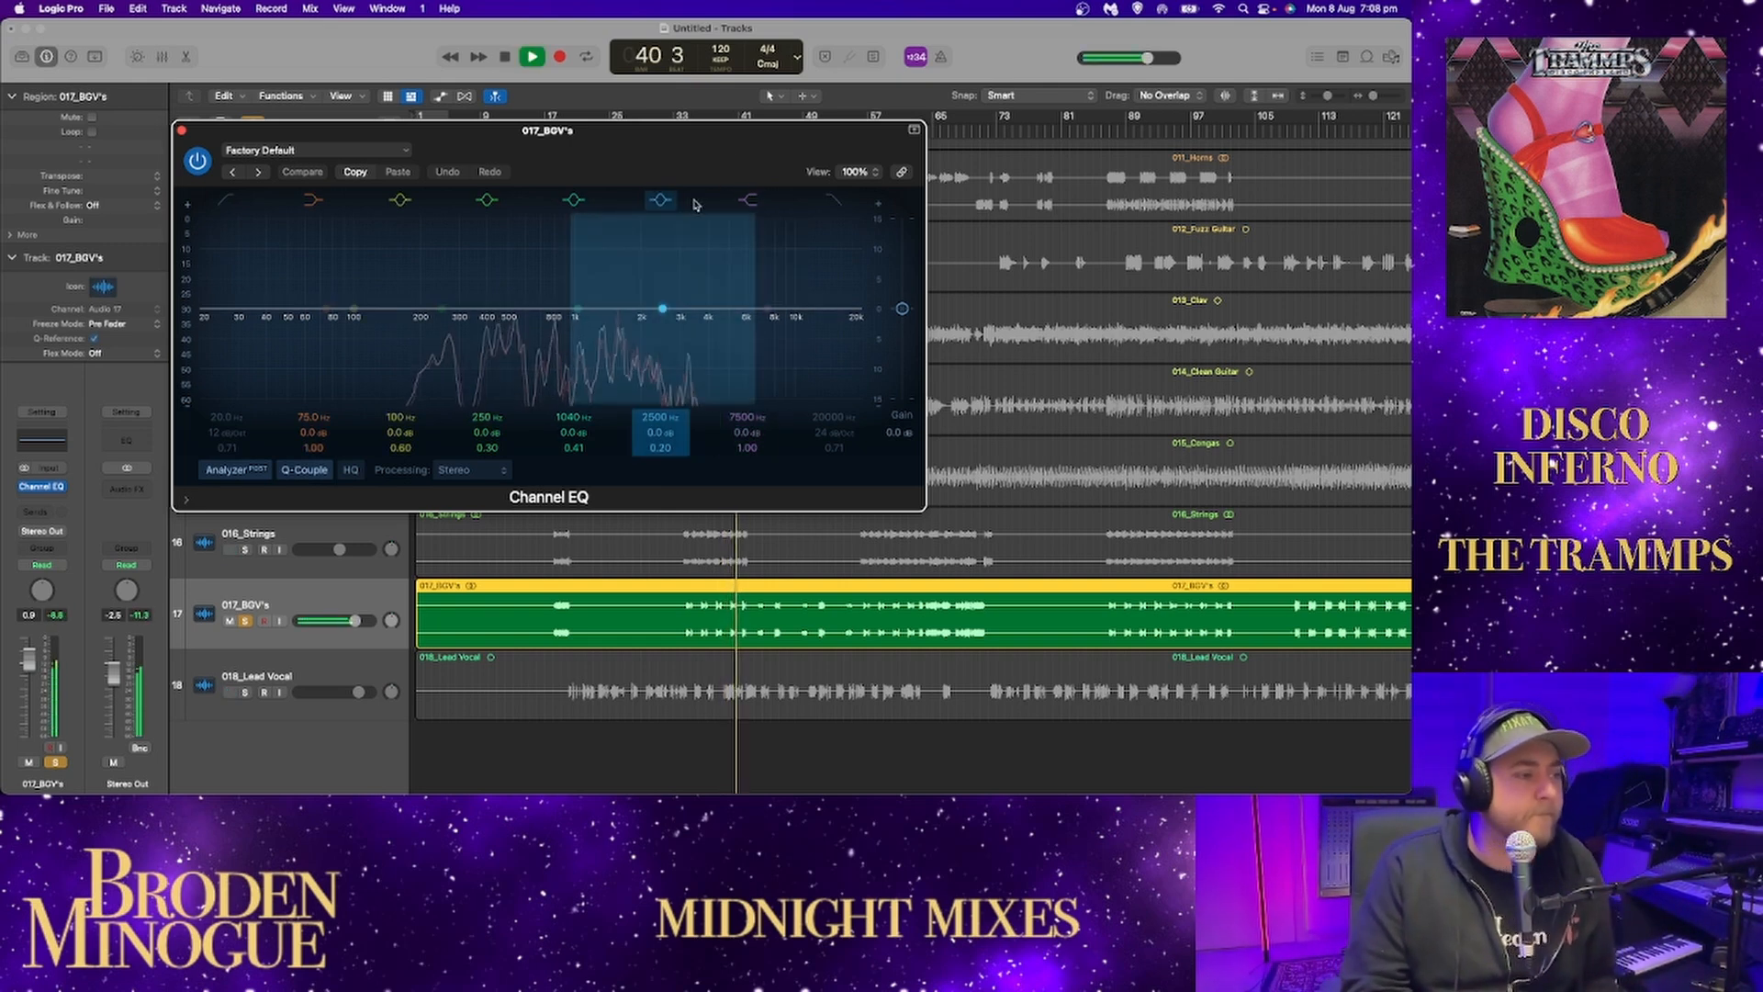
# Boost the EQ's 2500 Hz band to about +9.1 dB at 5500 Hz on the backing vocals while auditioning them.
pyautogui.moveTo(664, 308); pyautogui.dragTo(739, 241)
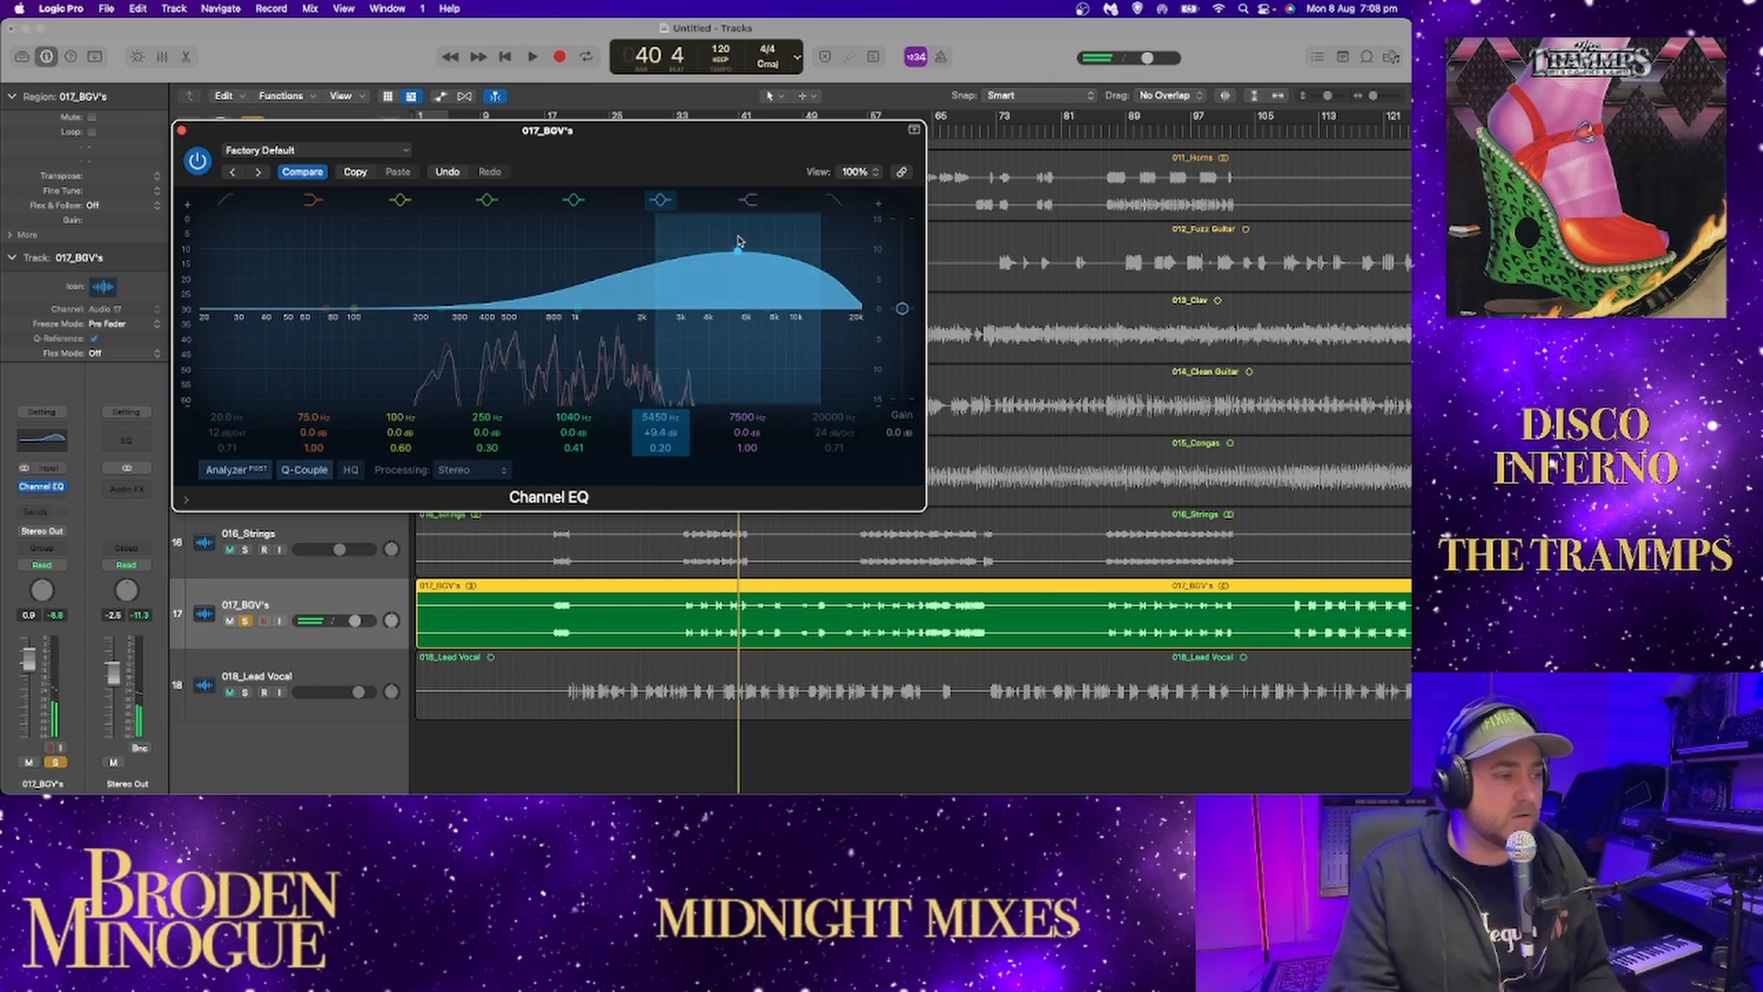
pyautogui.press('space')
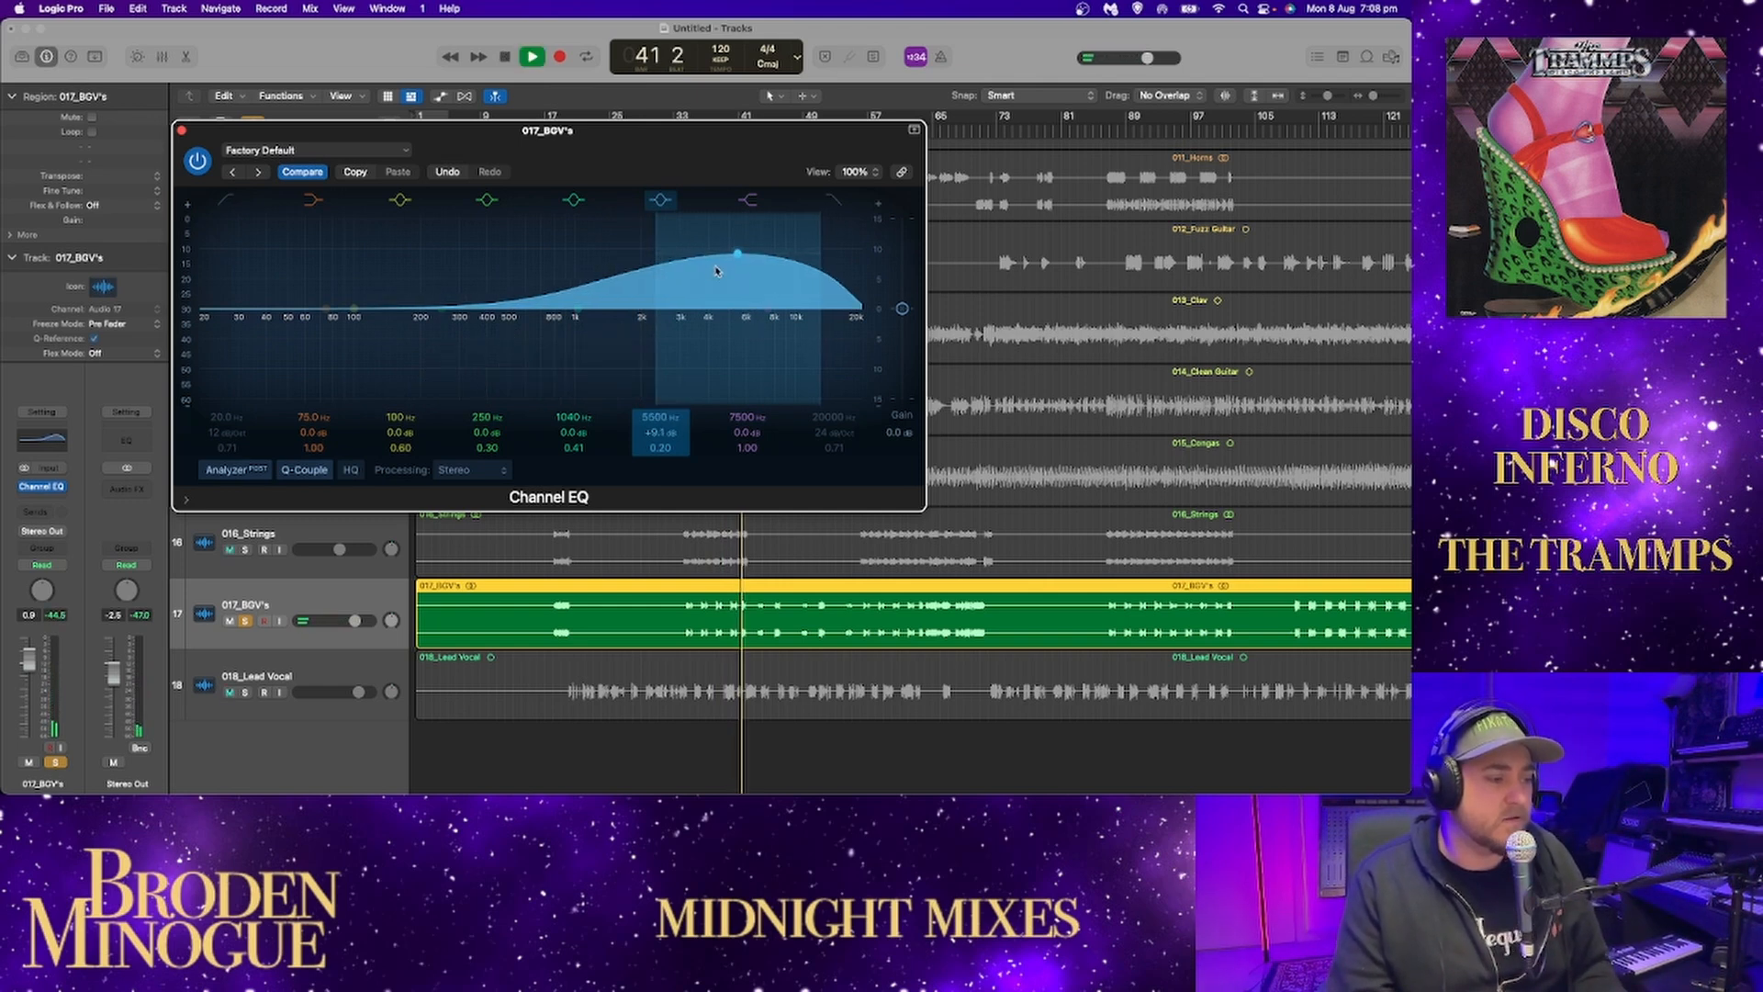
pyautogui.press('space')
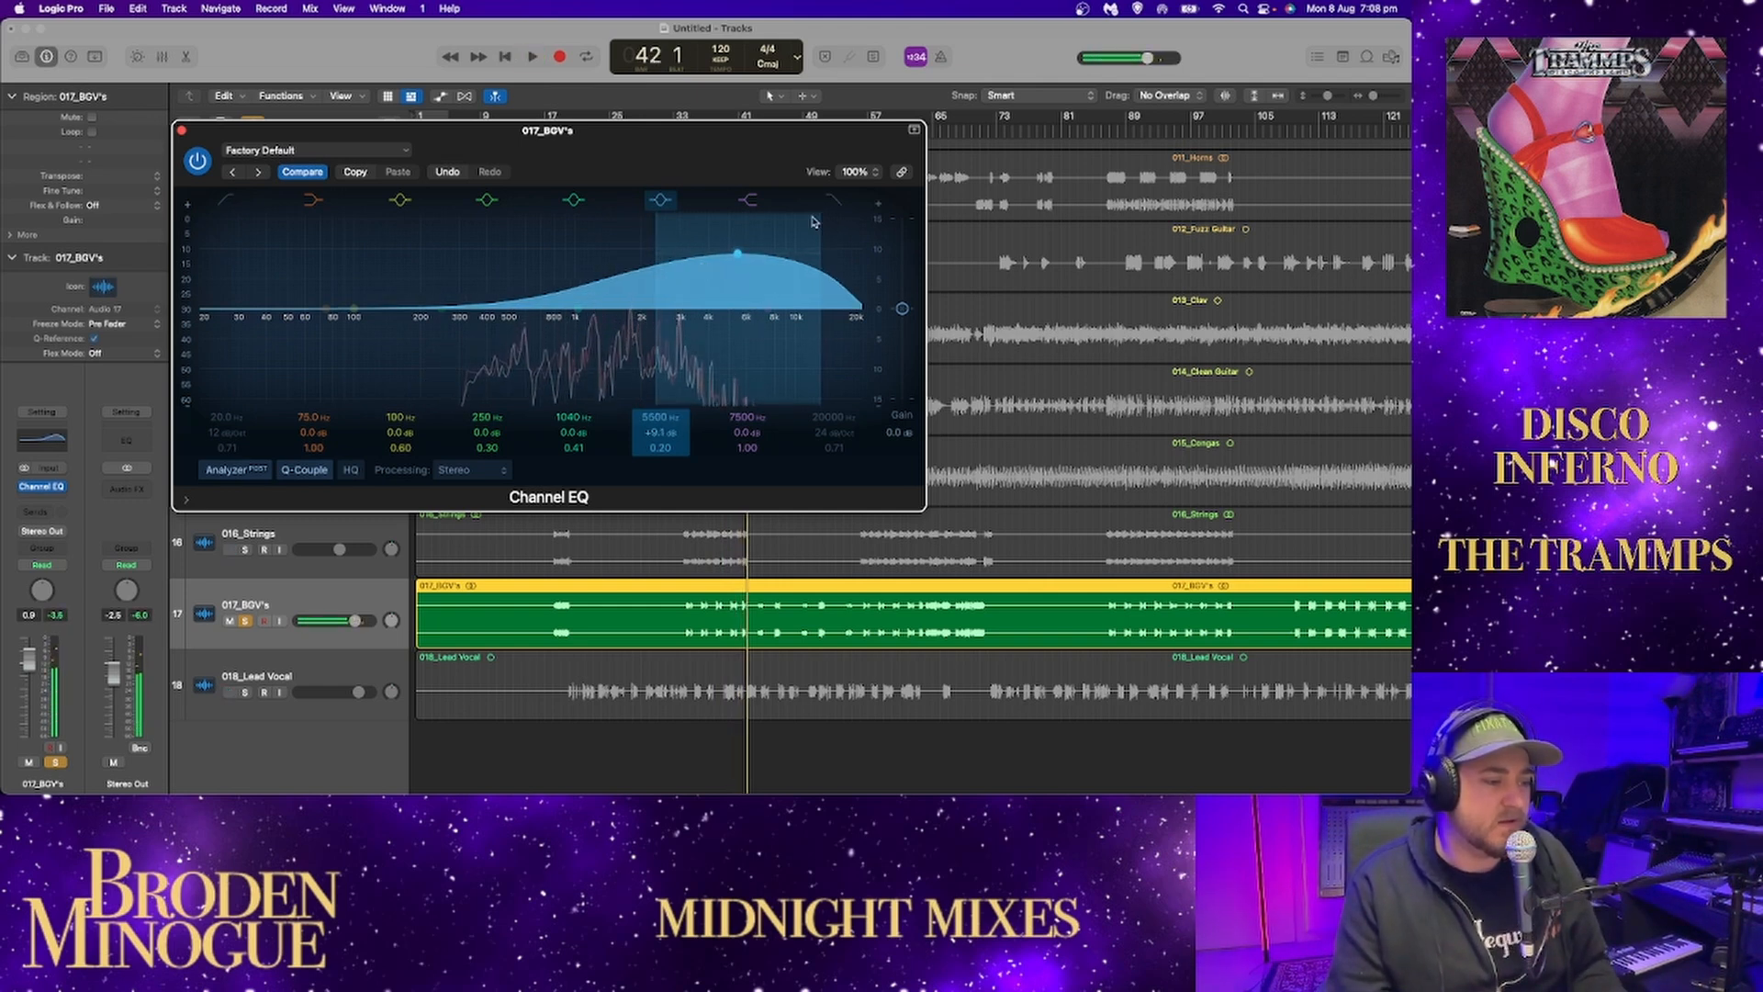
# Replay the boosted backing vocals from around bar 34 with the EQ window moved clear of the timeline.
pyautogui.moveTo(820, 138); pyautogui.dragTo(653, 201)
pyautogui.moveTo(709, 135); pyautogui.dragTo(683, 133)
pyautogui.press('space')
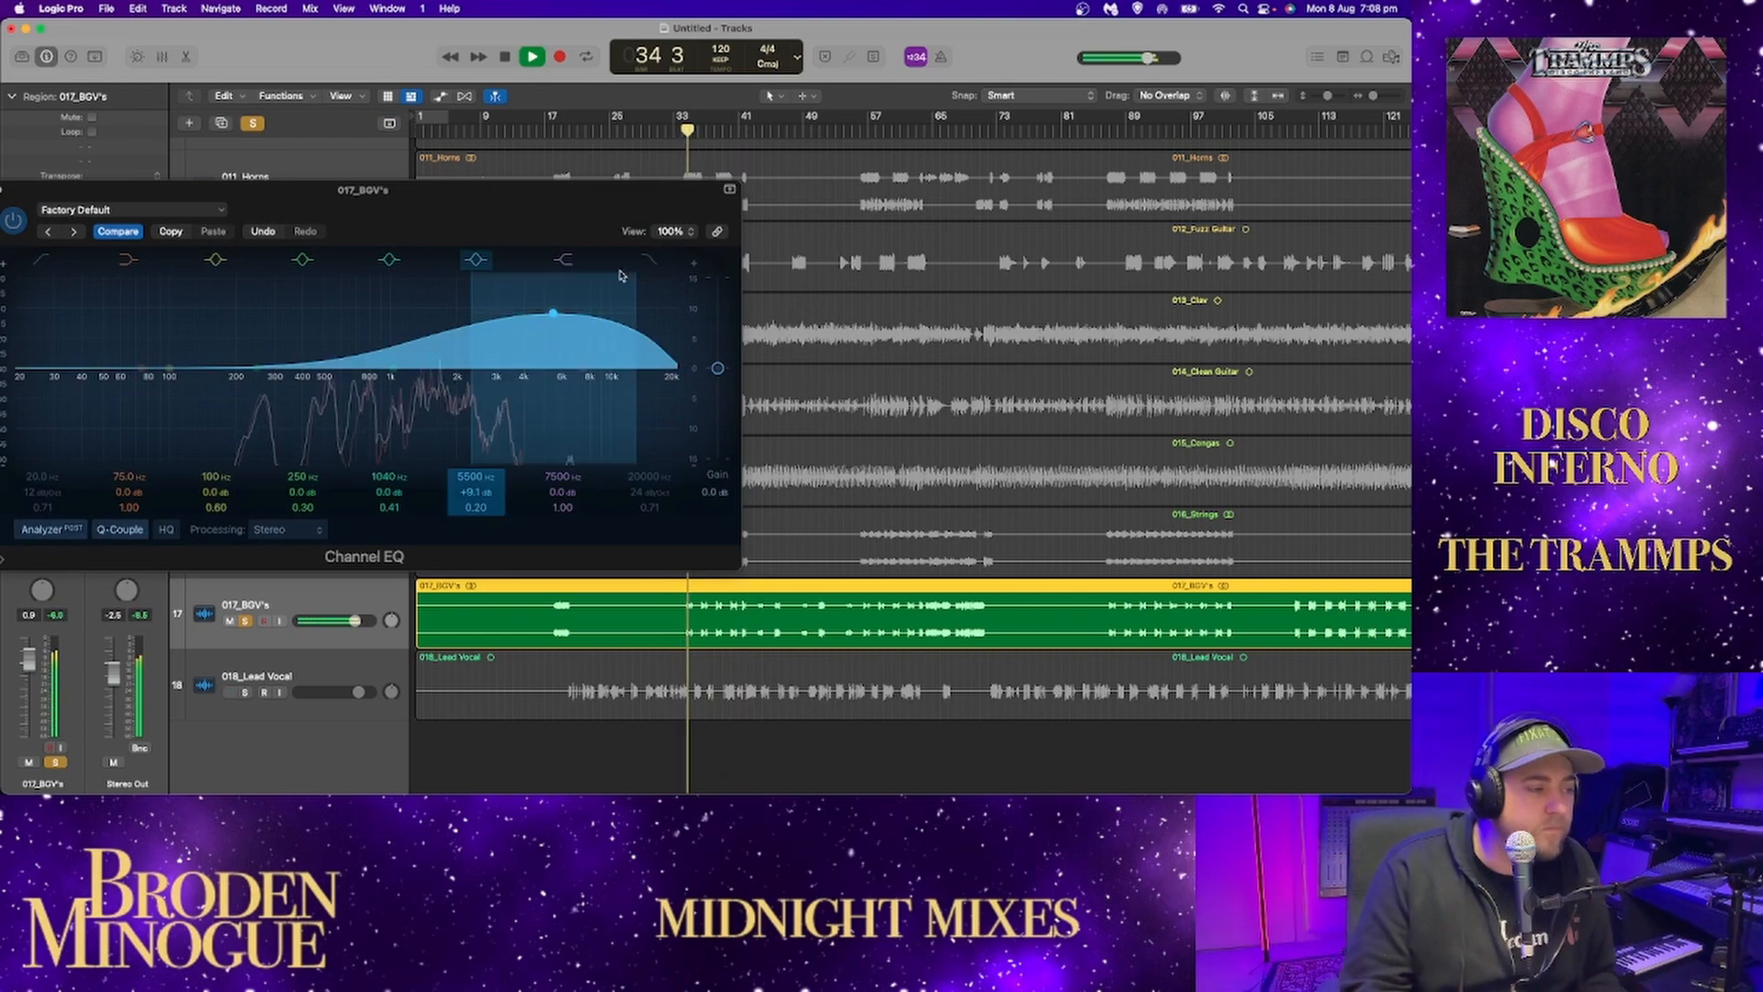
pyautogui.moveTo(598, 208); pyautogui.dragTo(840, 156)
pyautogui.press('space')
pyautogui.press('space')
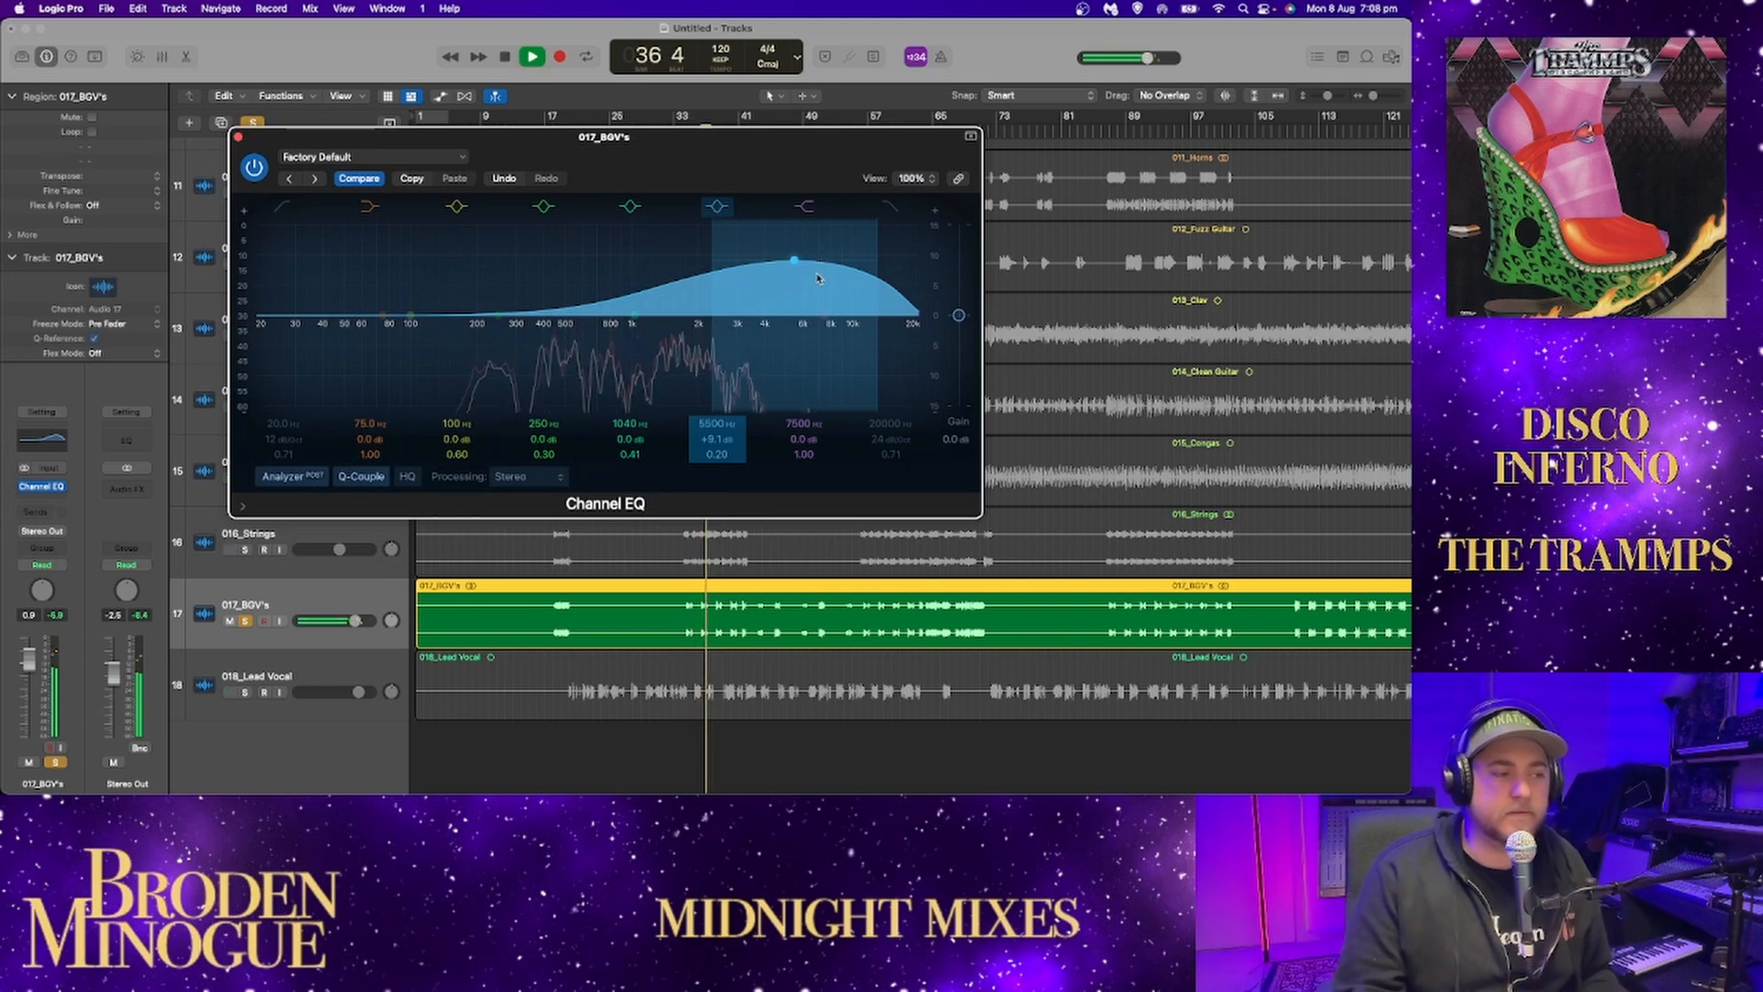
# Reduce the backing vocals' EQ boost to +1.8 dB at 5550 Hz and audition the phrase from around bar 49.
pyautogui.moveTo(794, 266); pyautogui.dragTo(796, 307)
pyautogui.press('space')
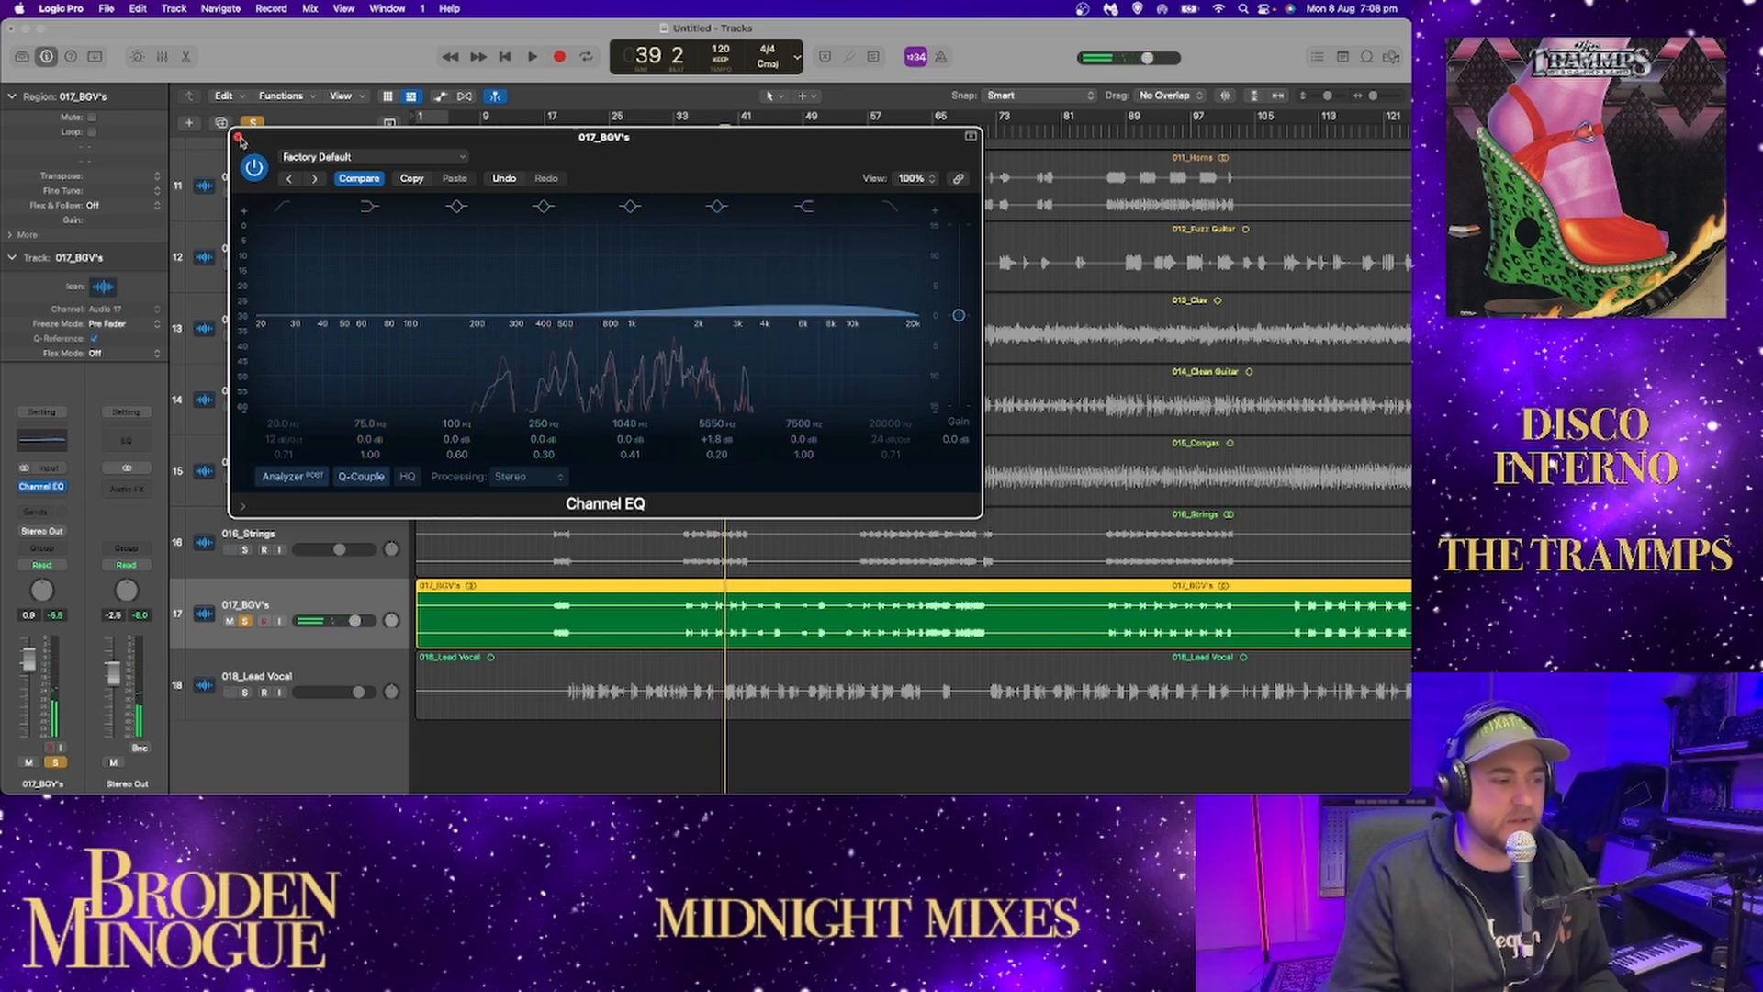
pyautogui.moveTo(823, 136); pyautogui.dragTo(615, 120)
pyautogui.click(804, 134)
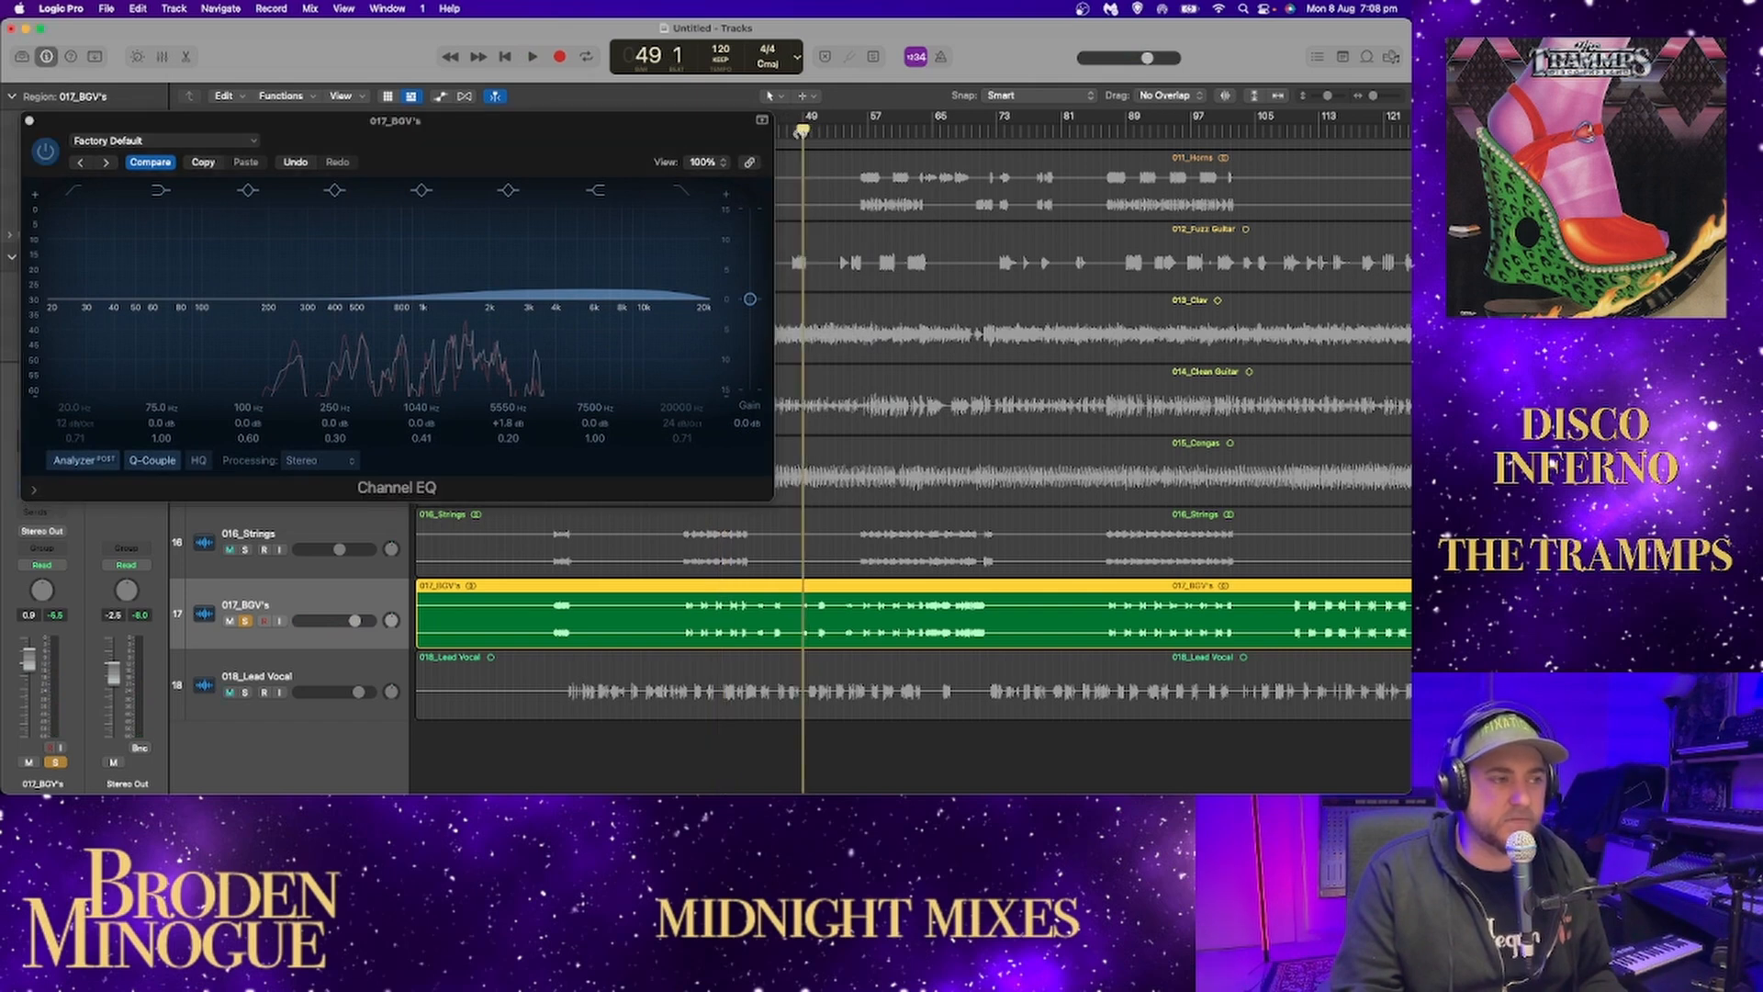
pyautogui.press('space')
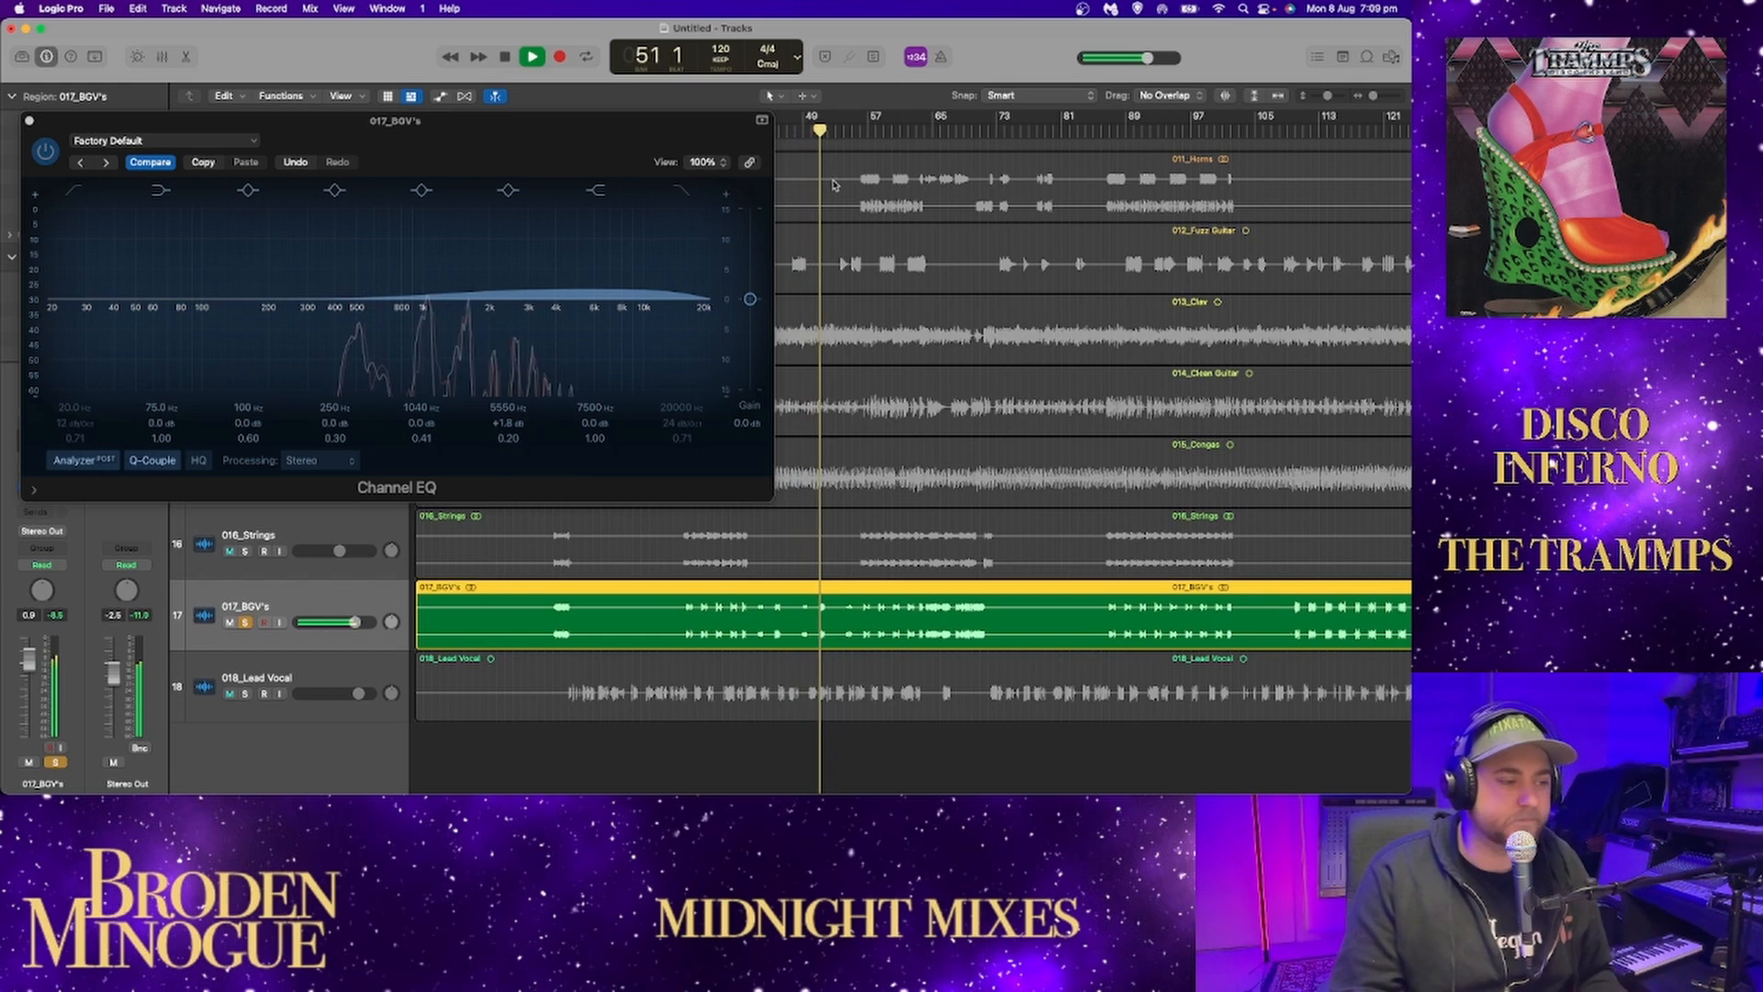
pyautogui.press('space')
# Raise the backing vocals' high EQ boost to +10.2 dB at 5300 Hz and replay from around bar 50.
pyautogui.moveTo(585, 295); pyautogui.dragTo(583, 228)
pyautogui.moveTo(823, 132); pyautogui.dragTo(814, 132)
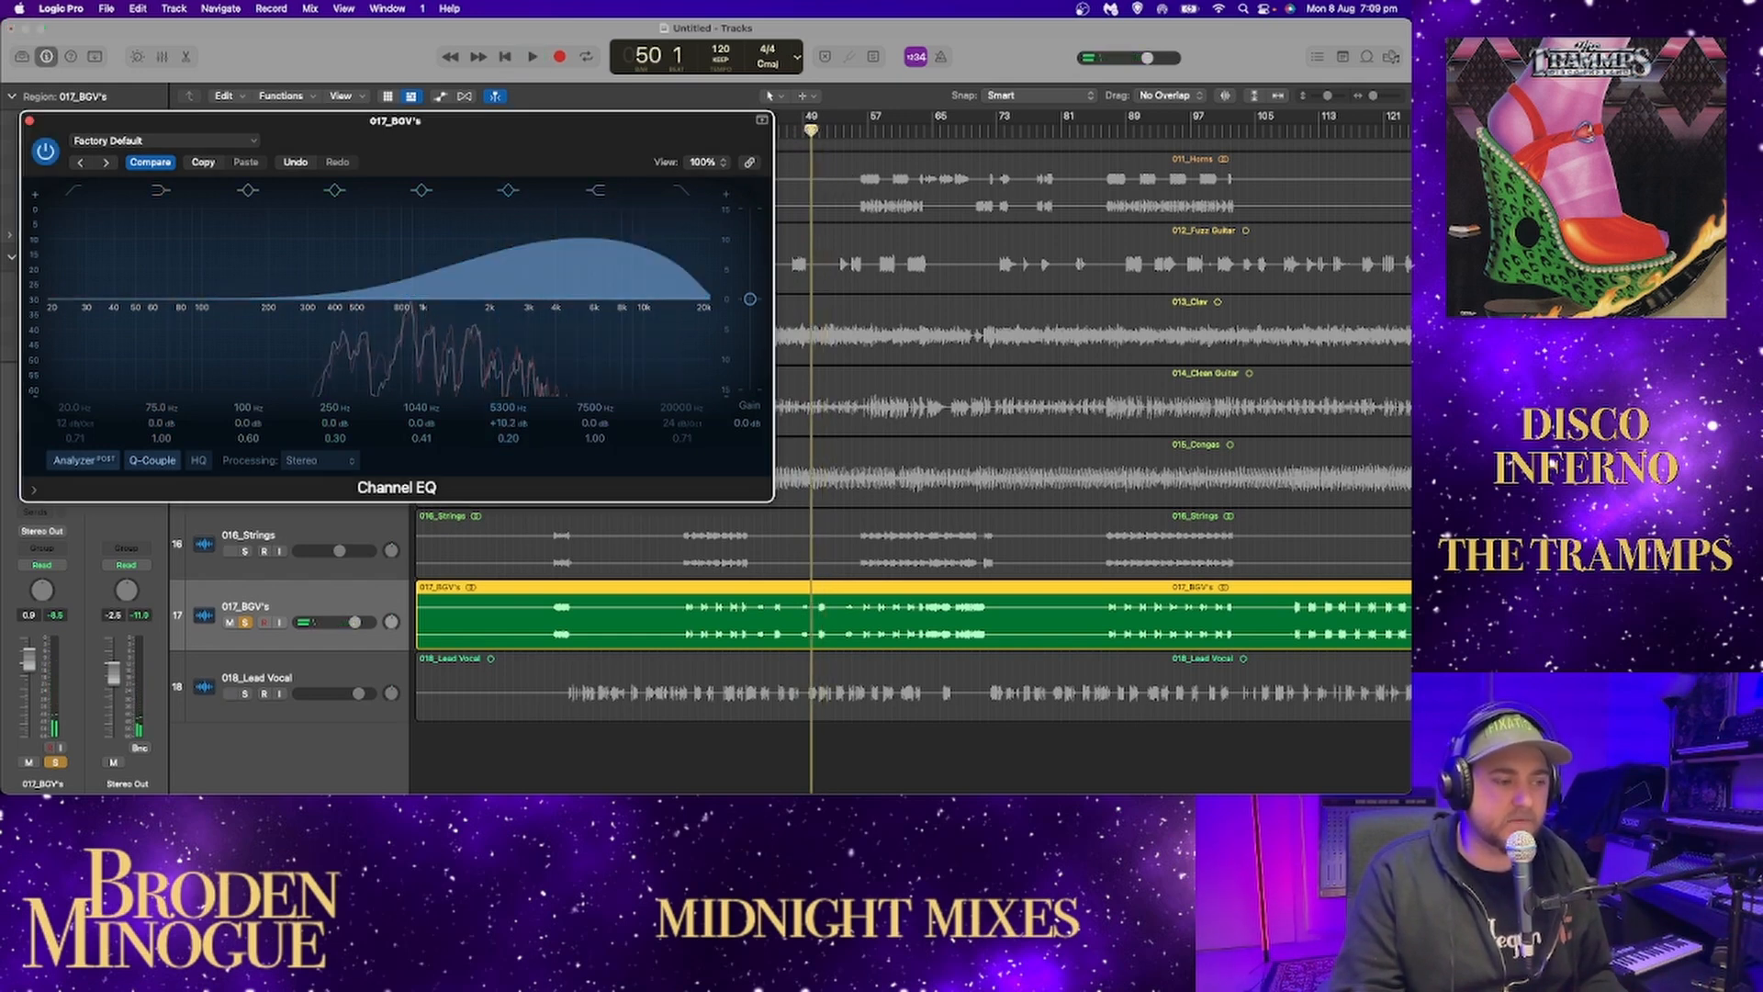
pyautogui.press('space')
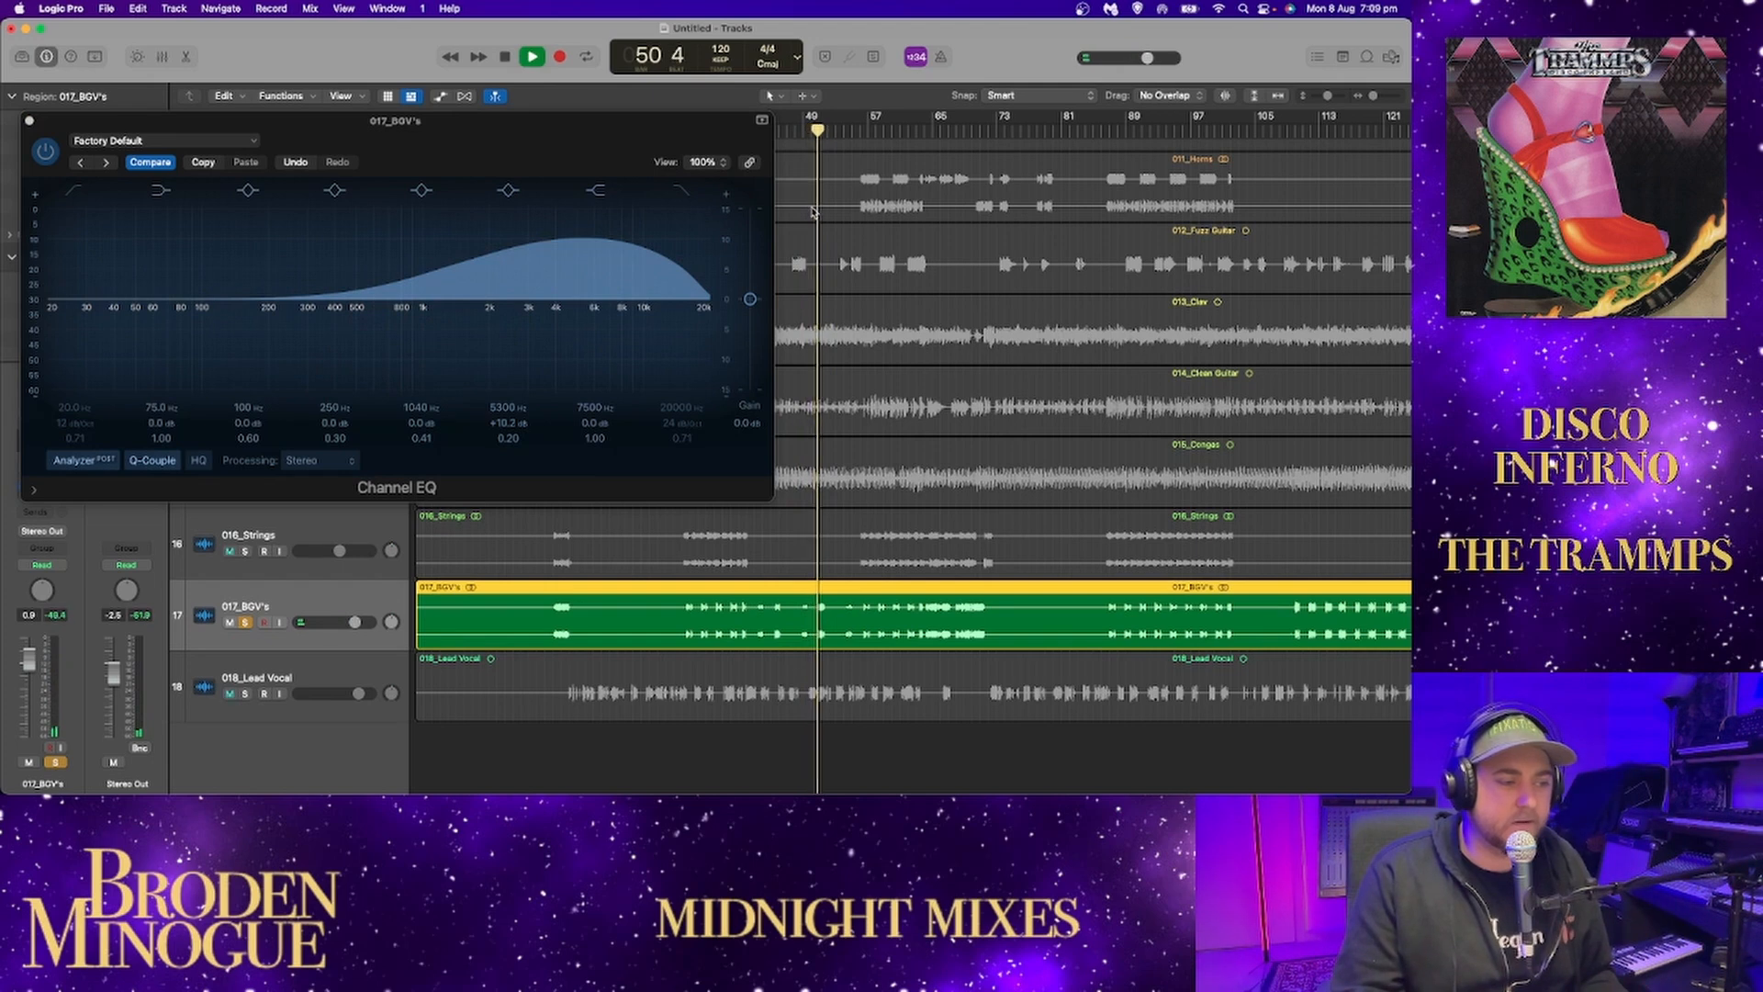
pyautogui.press('space')
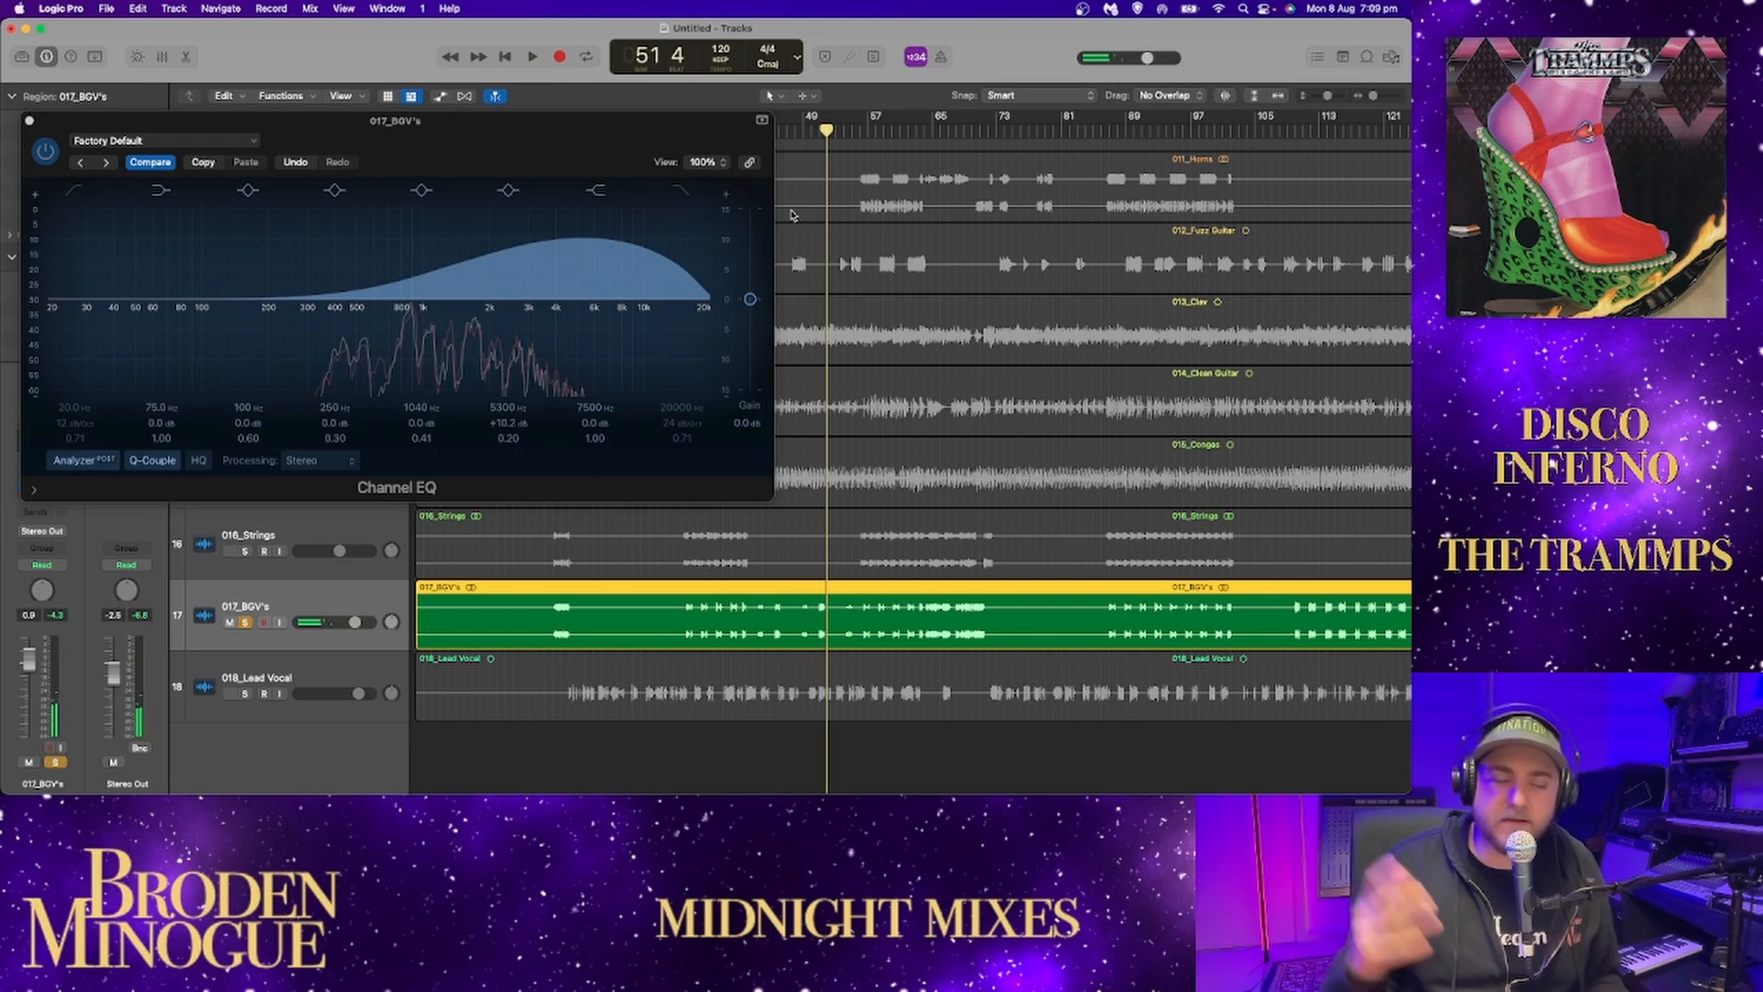
# Flatten the boosted EQ band on the backing vocals to 0.0 dB and play from around bar 54.
pyautogui.hscroll(4, 793, 216)
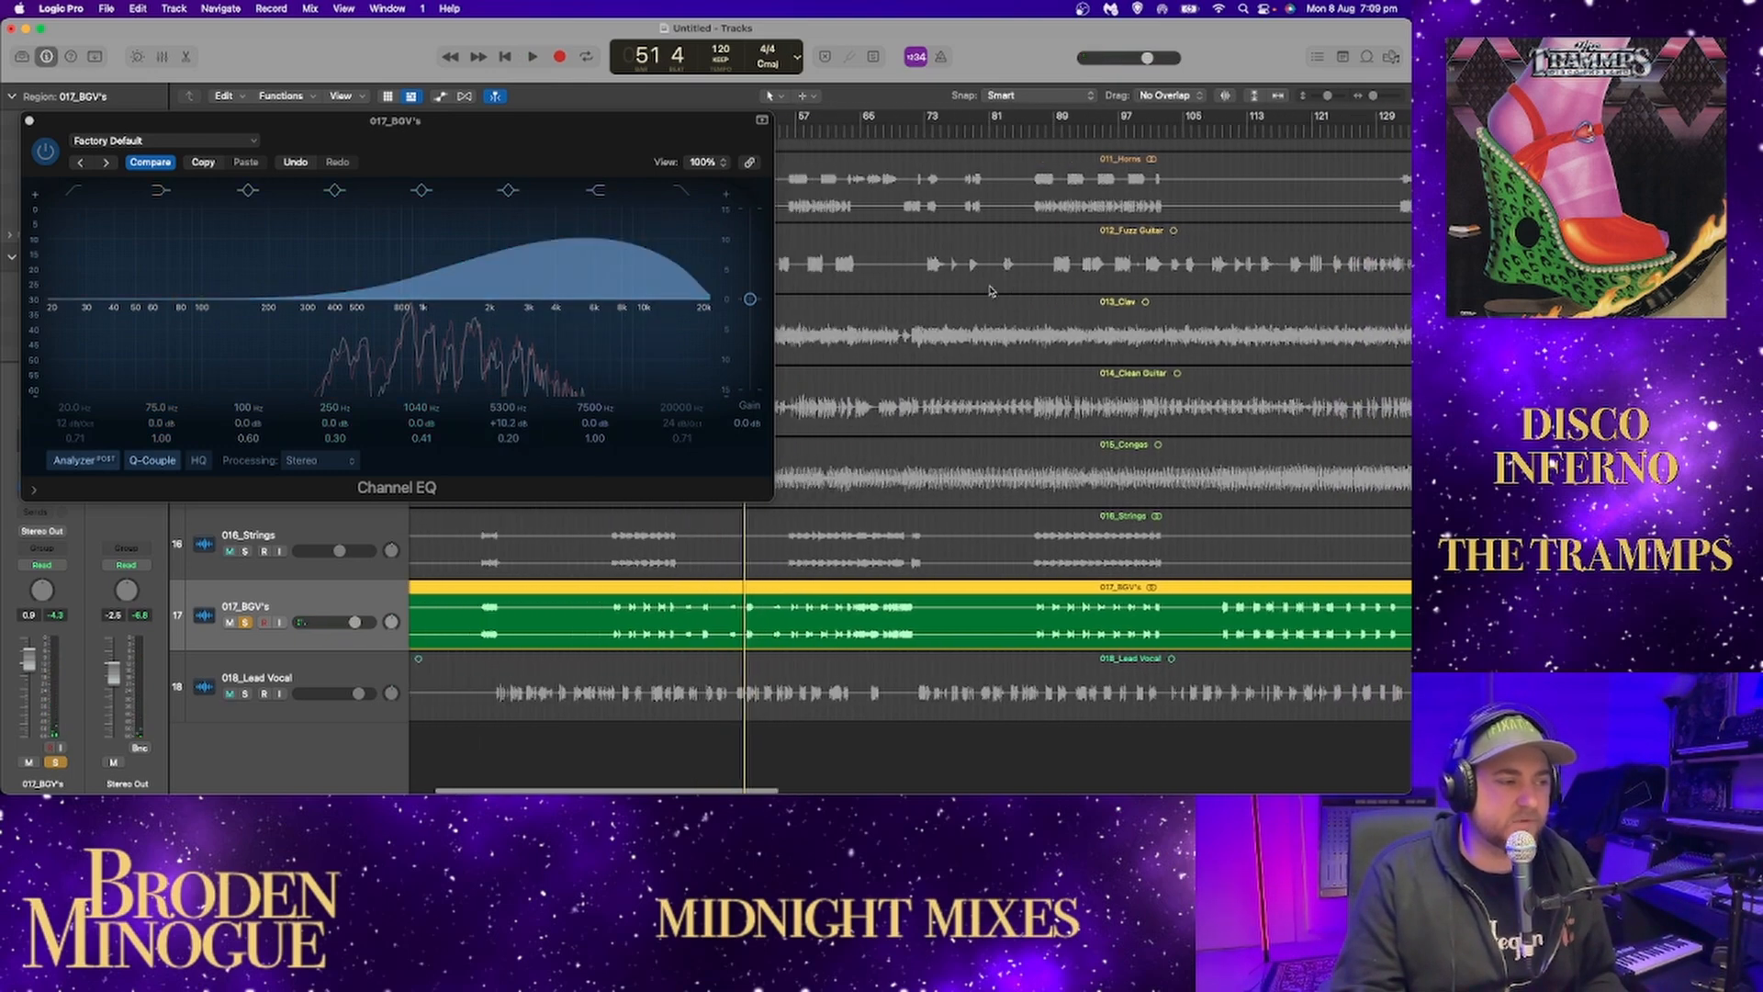
pyautogui.hscroll(-3, 872, 275)
pyautogui.moveTo(580, 239); pyautogui.dragTo(569, 319)
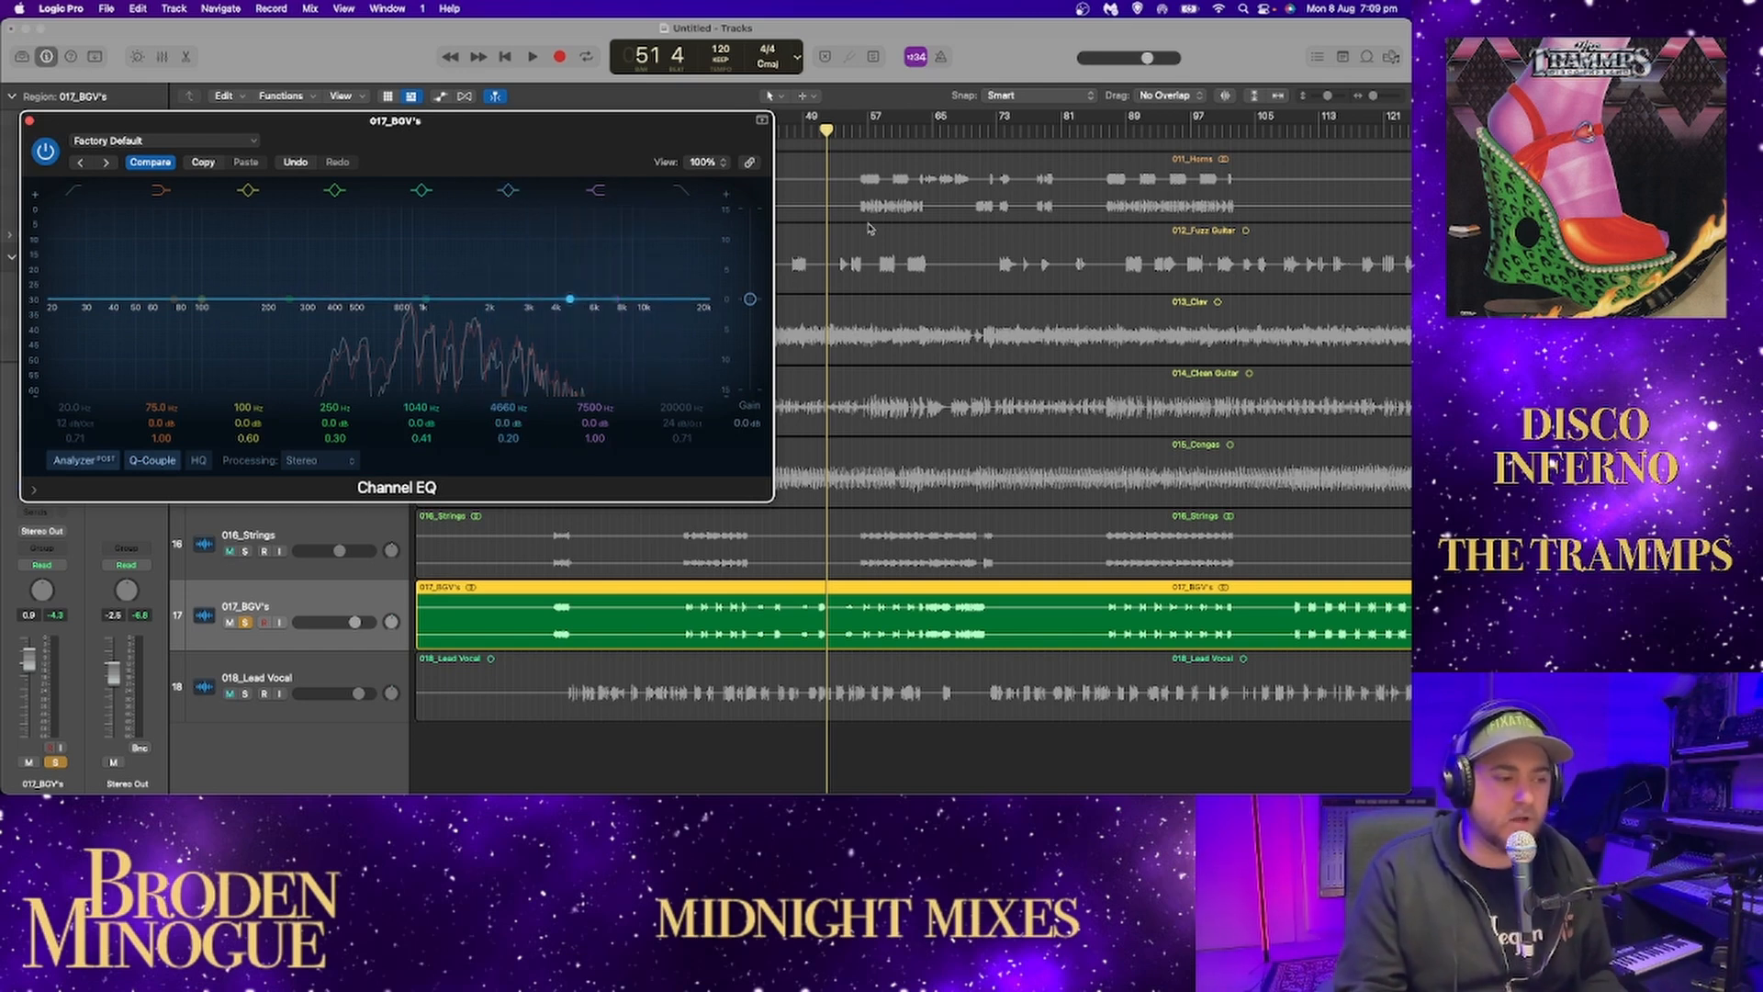
pyautogui.moveTo(838, 133); pyautogui.dragTo(845, 130)
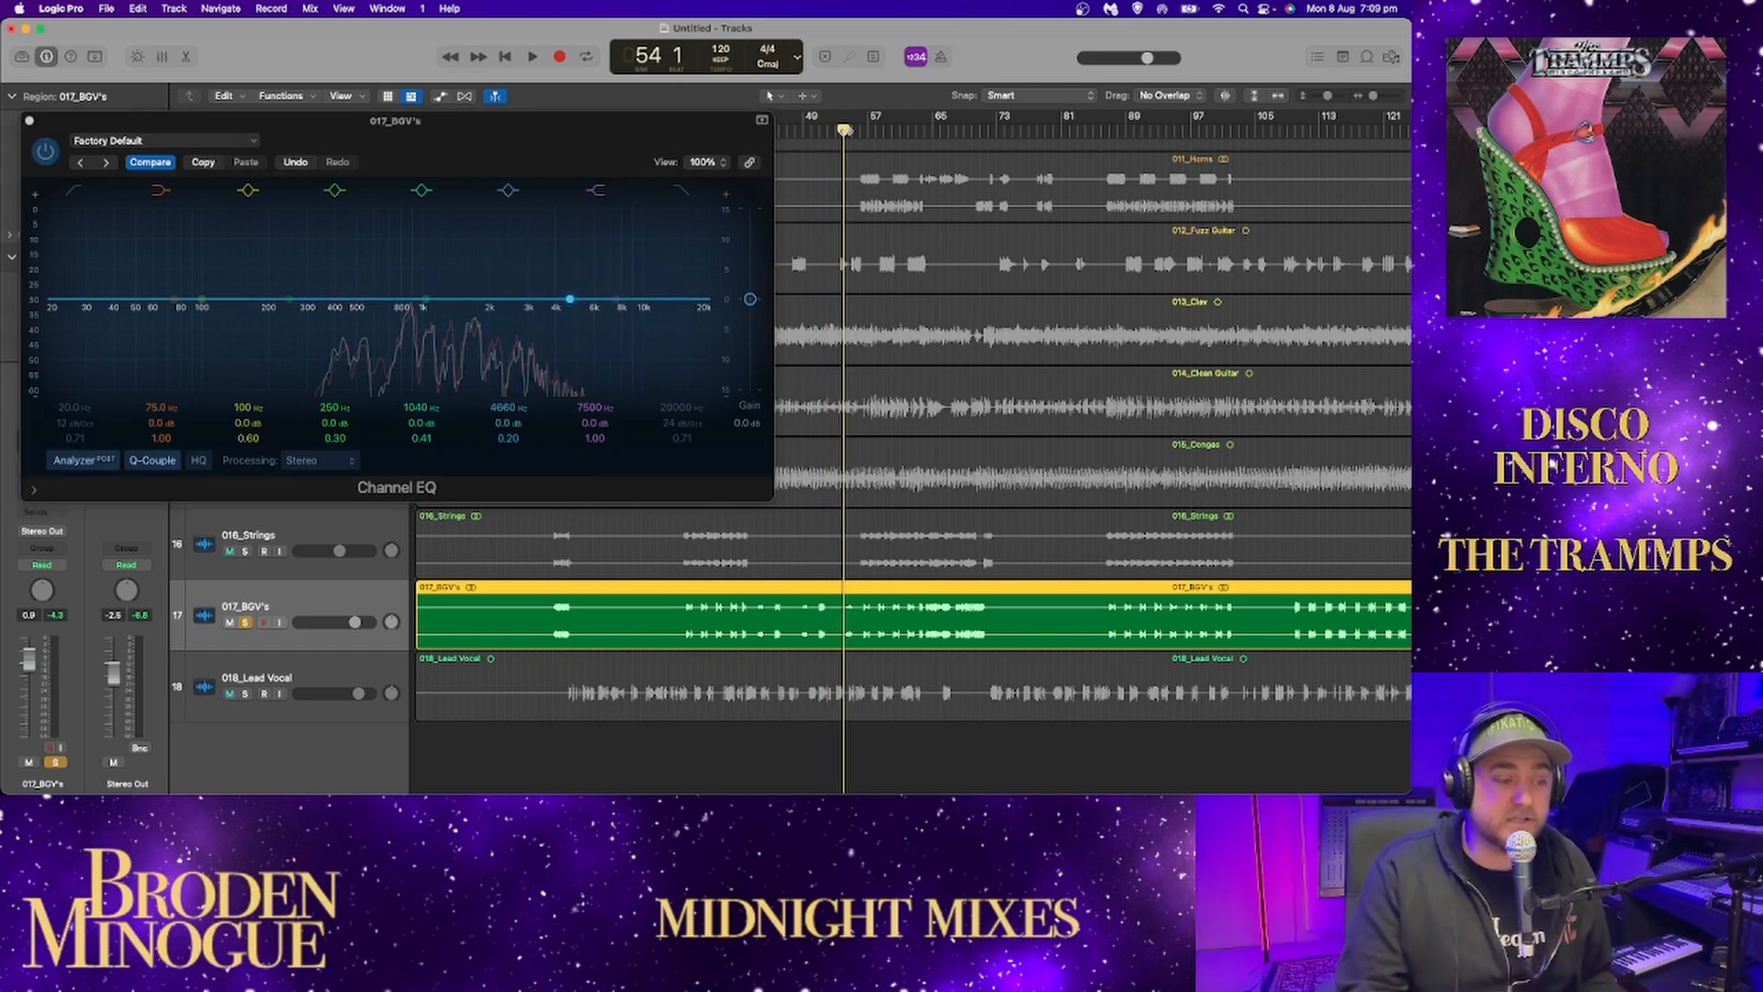
pyautogui.press('space')
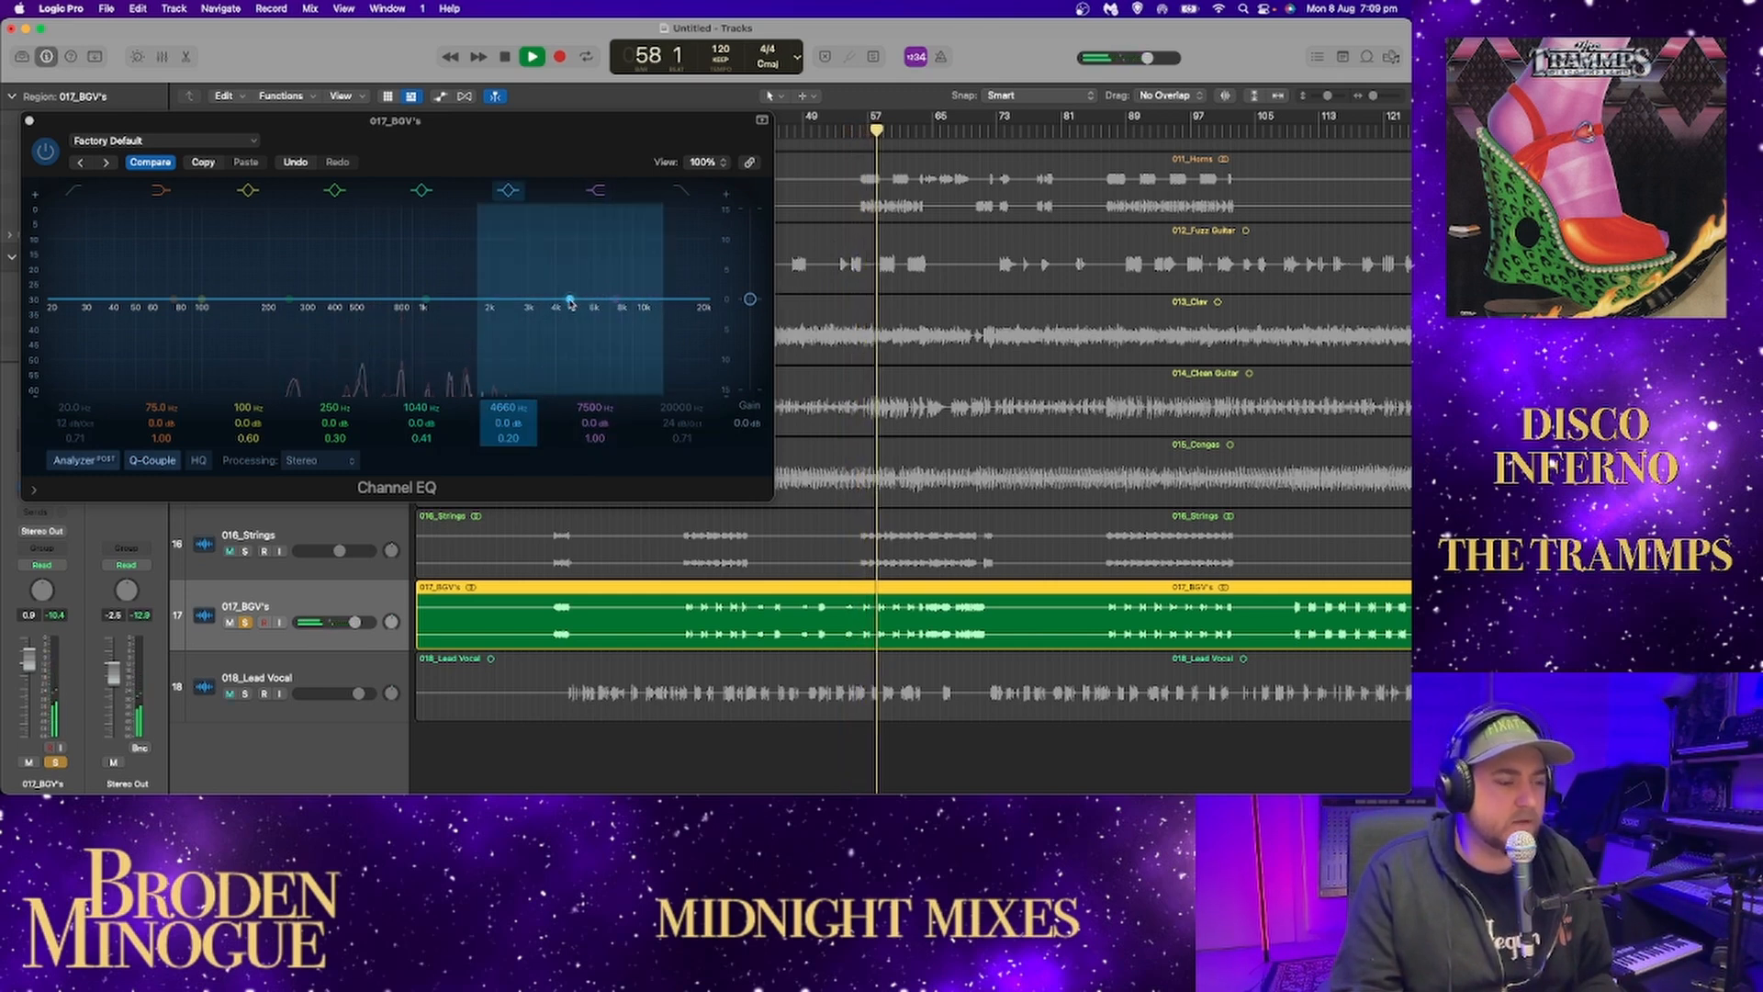
# Boost the same EQ band on the backing vocals to +8.5 dB at 6850 Hz and replay from around bar 63.
pyautogui.moveTo(590, 296); pyautogui.dragTo(606, 248)
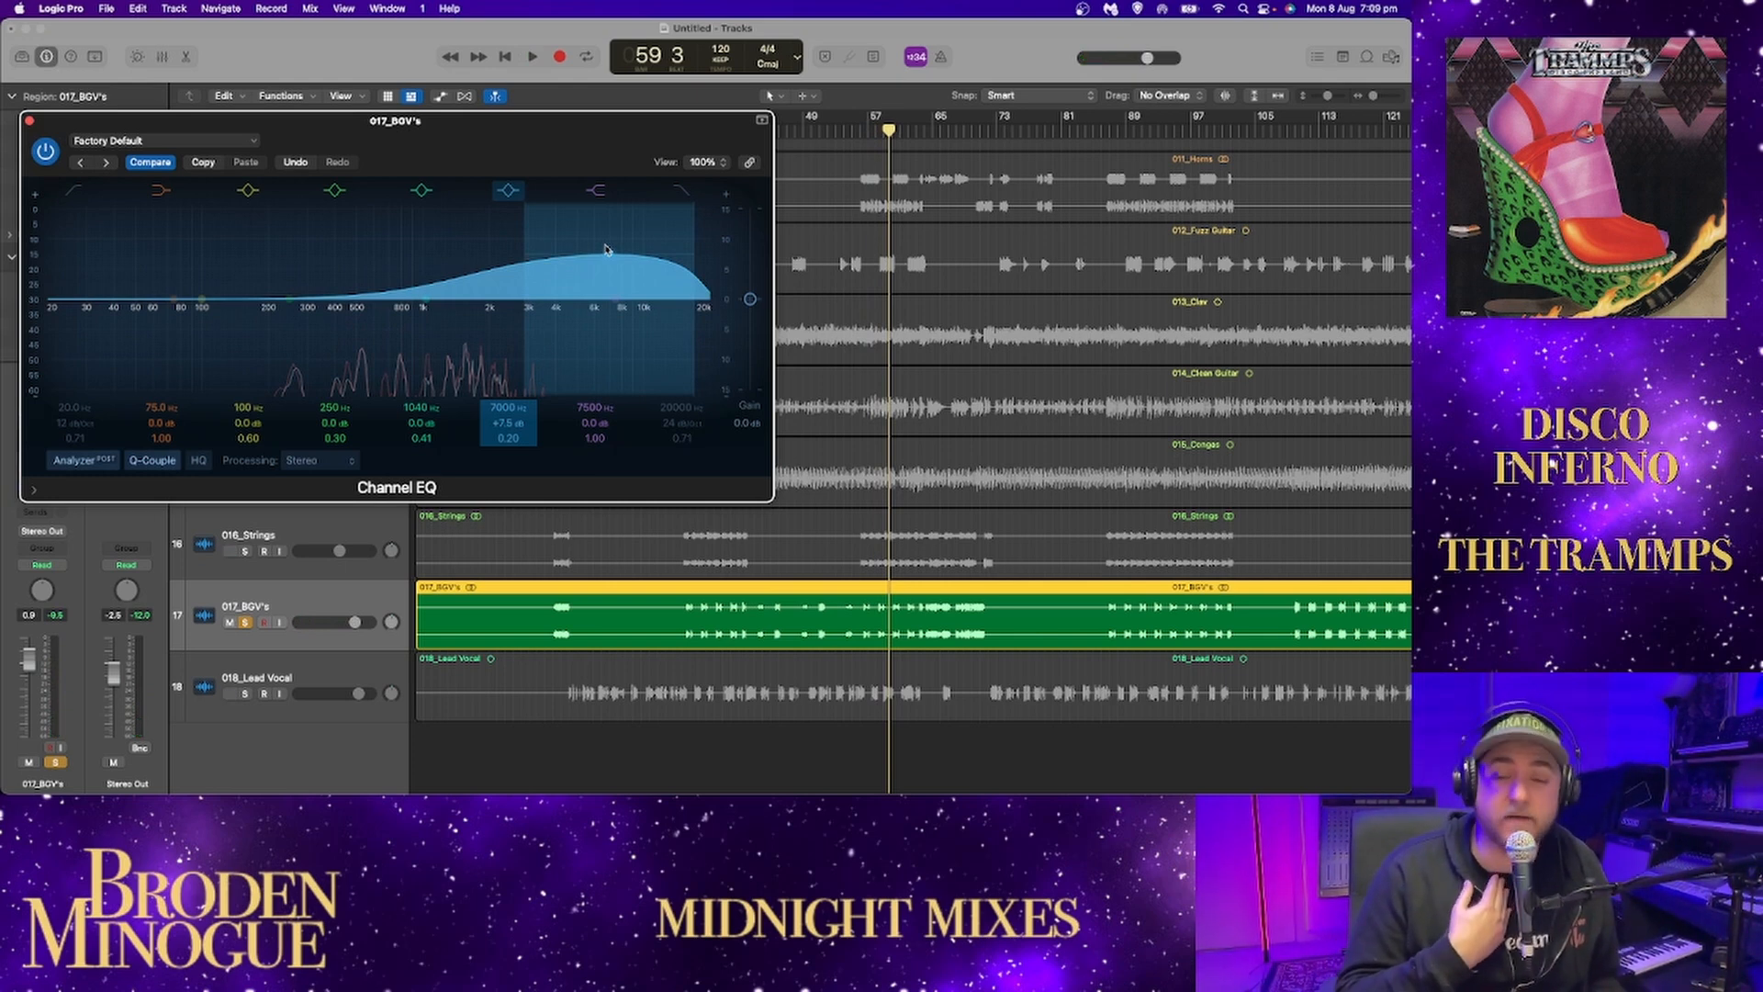
pyautogui.press('space')
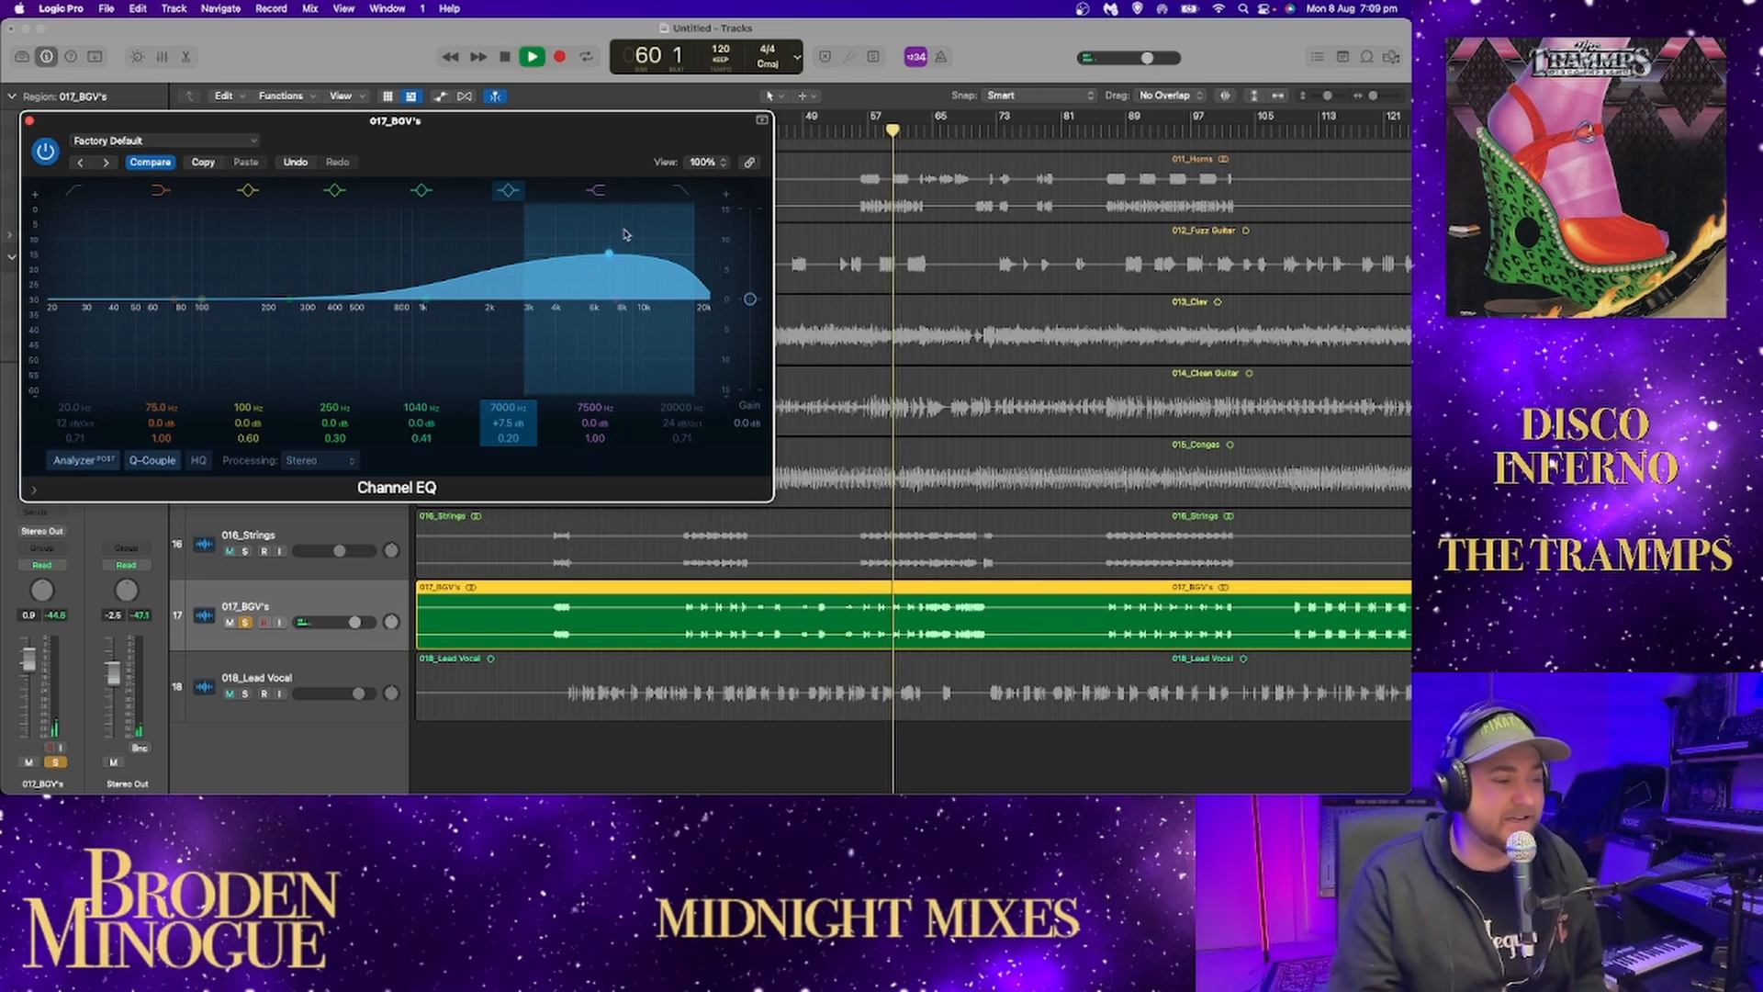
pyautogui.moveTo(604, 254); pyautogui.dragTo(605, 248)
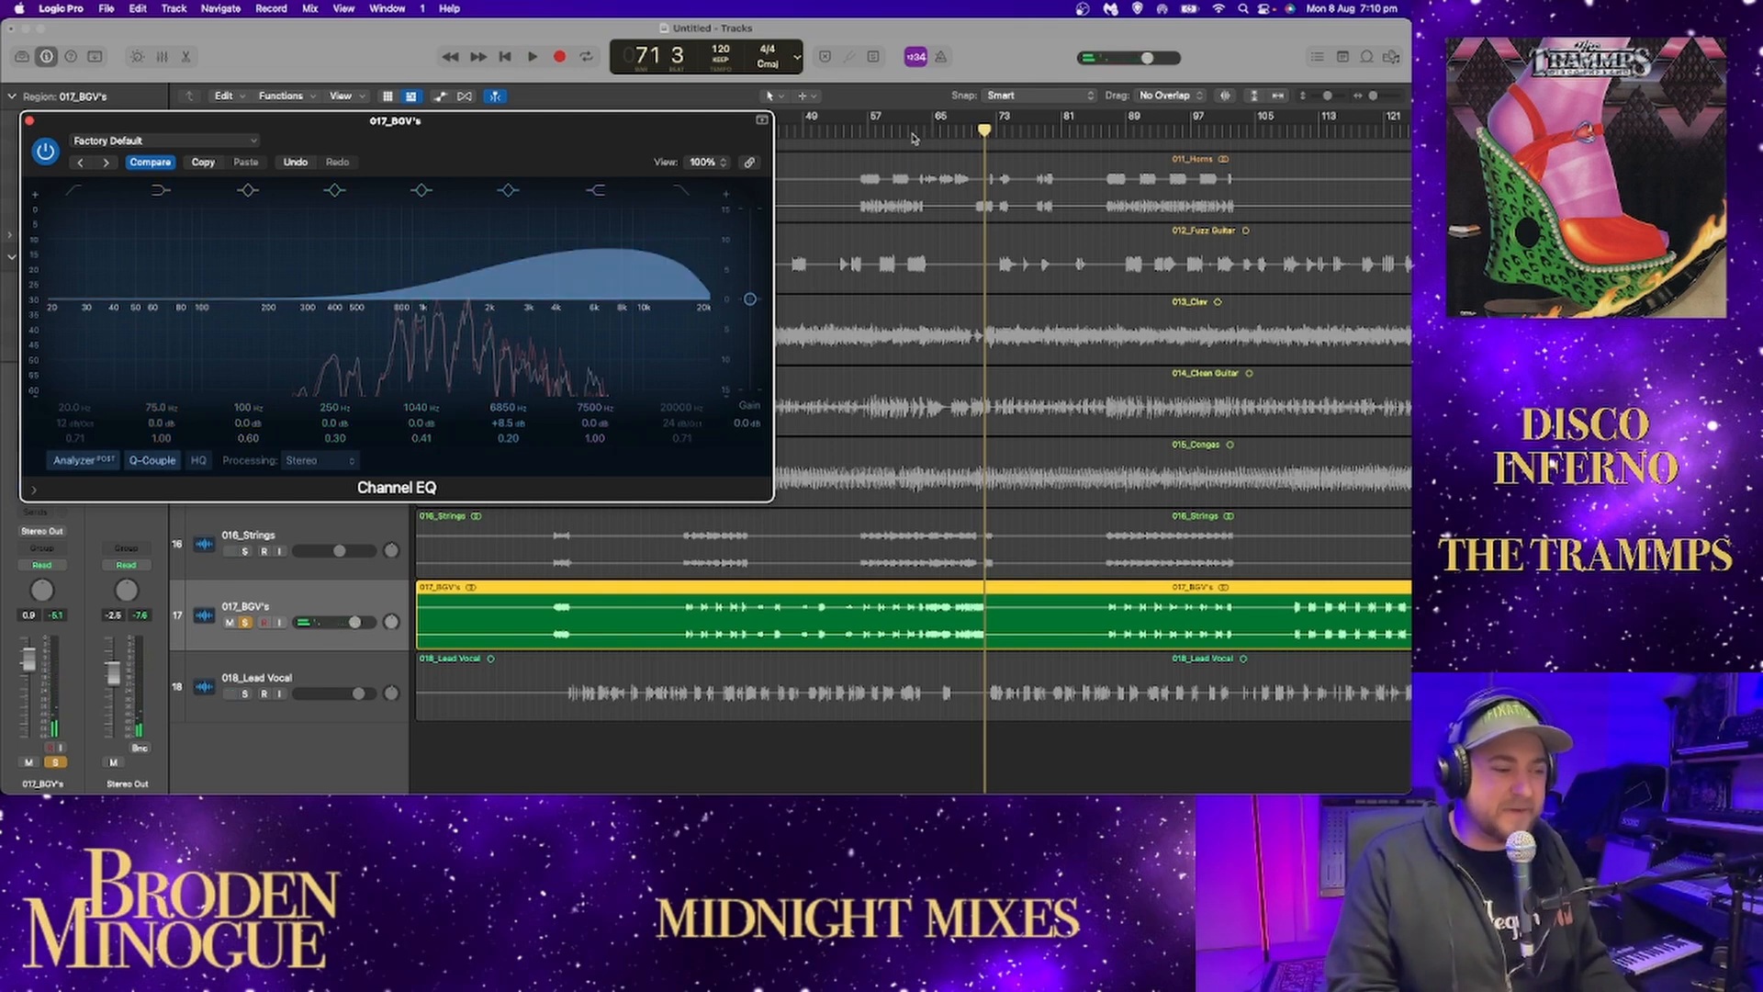
pyautogui.click(913, 138)
pyautogui.press('space')
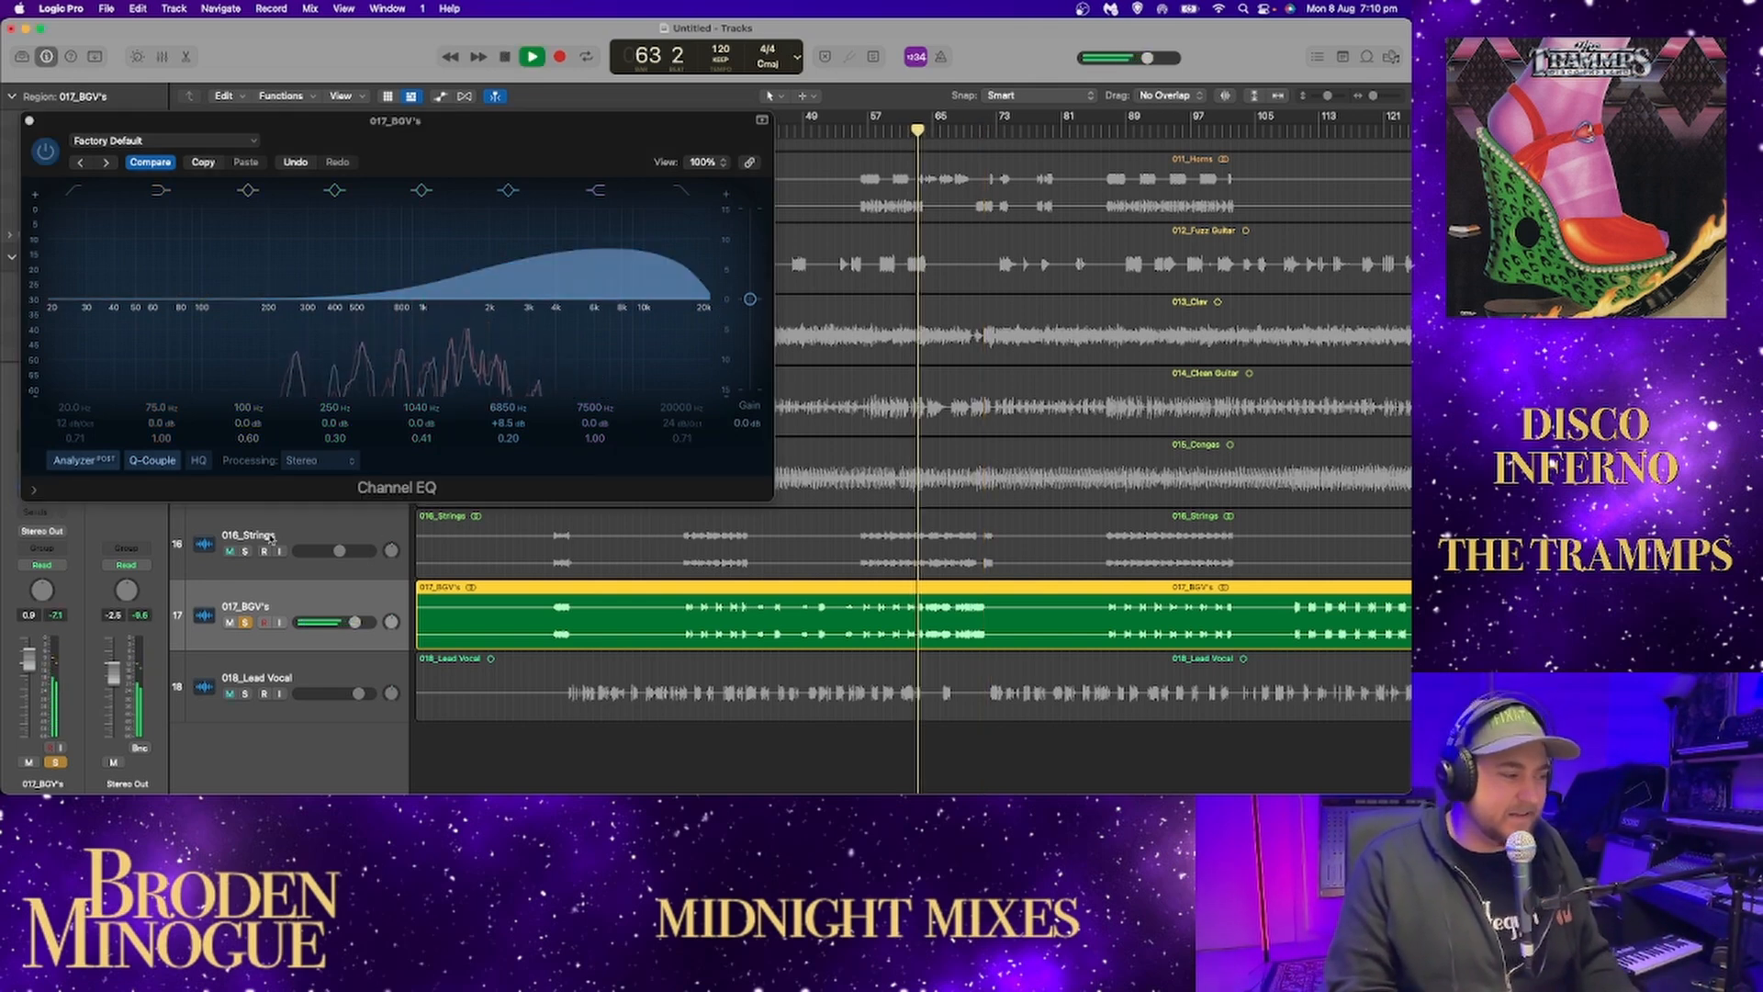
# Solo the strings alongside the backing vocals and reset the backing vocals' boosted EQ band to 0.0 dB at 2500 Hz.
pyautogui.click(246, 550)
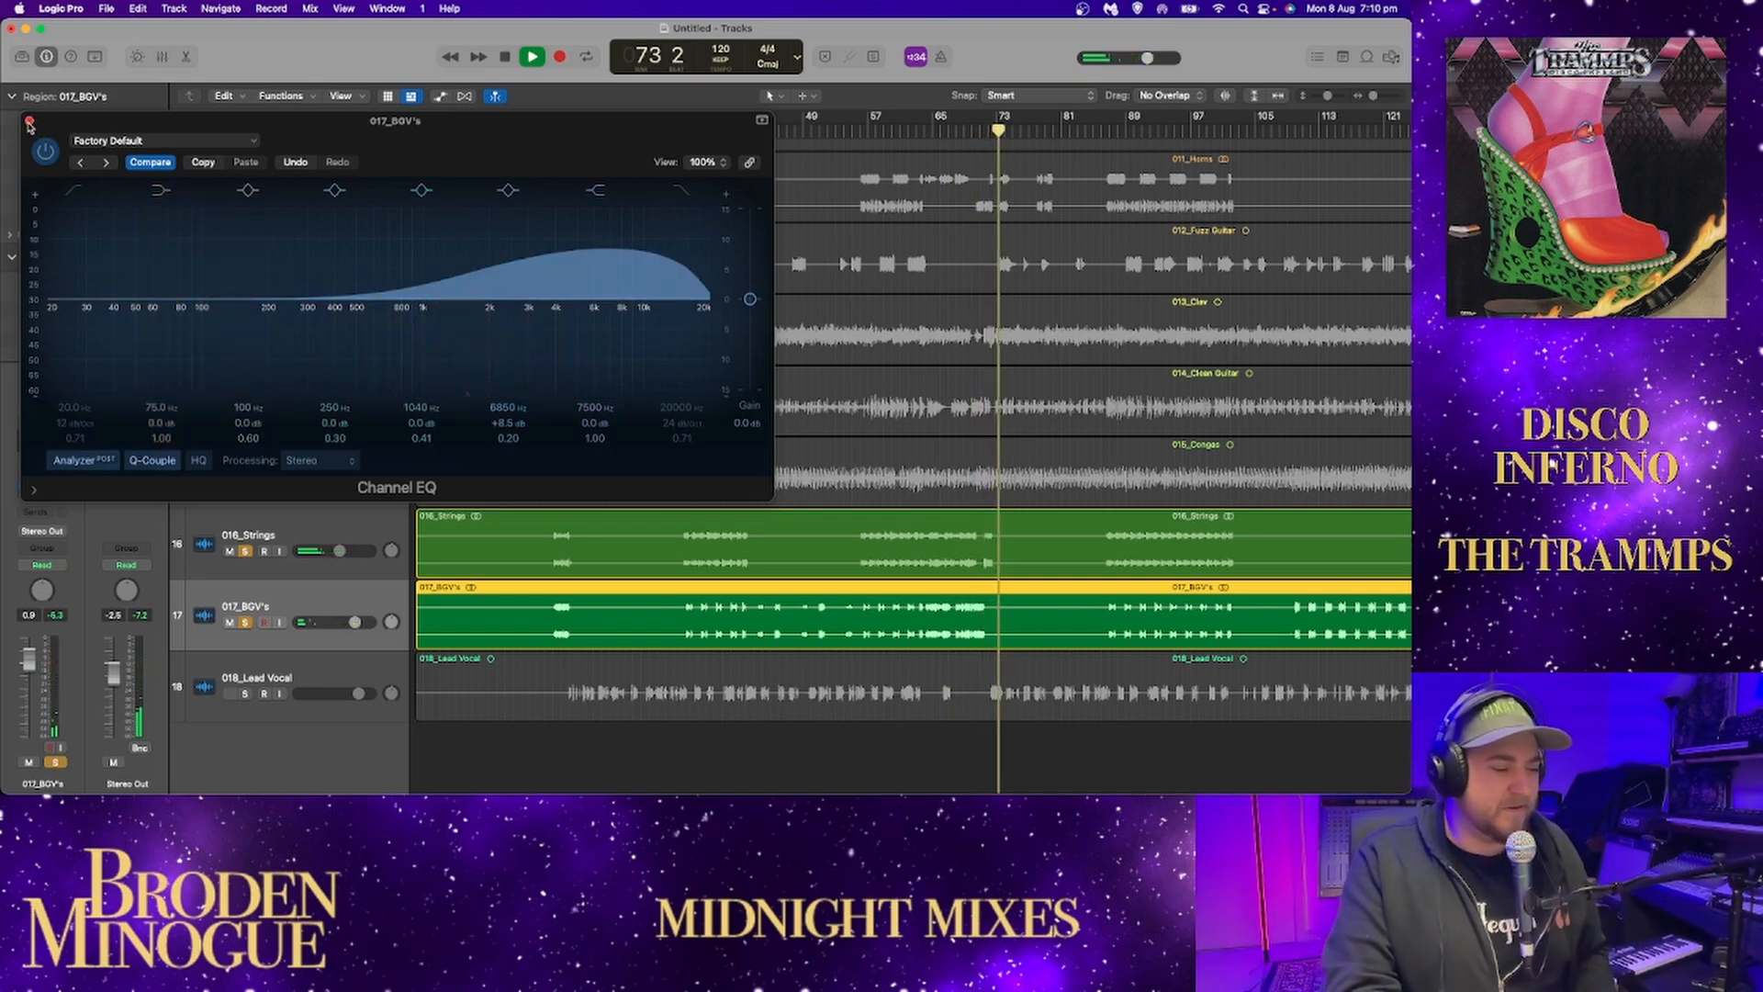
pyautogui.click(29, 120)
pyautogui.click(44, 438)
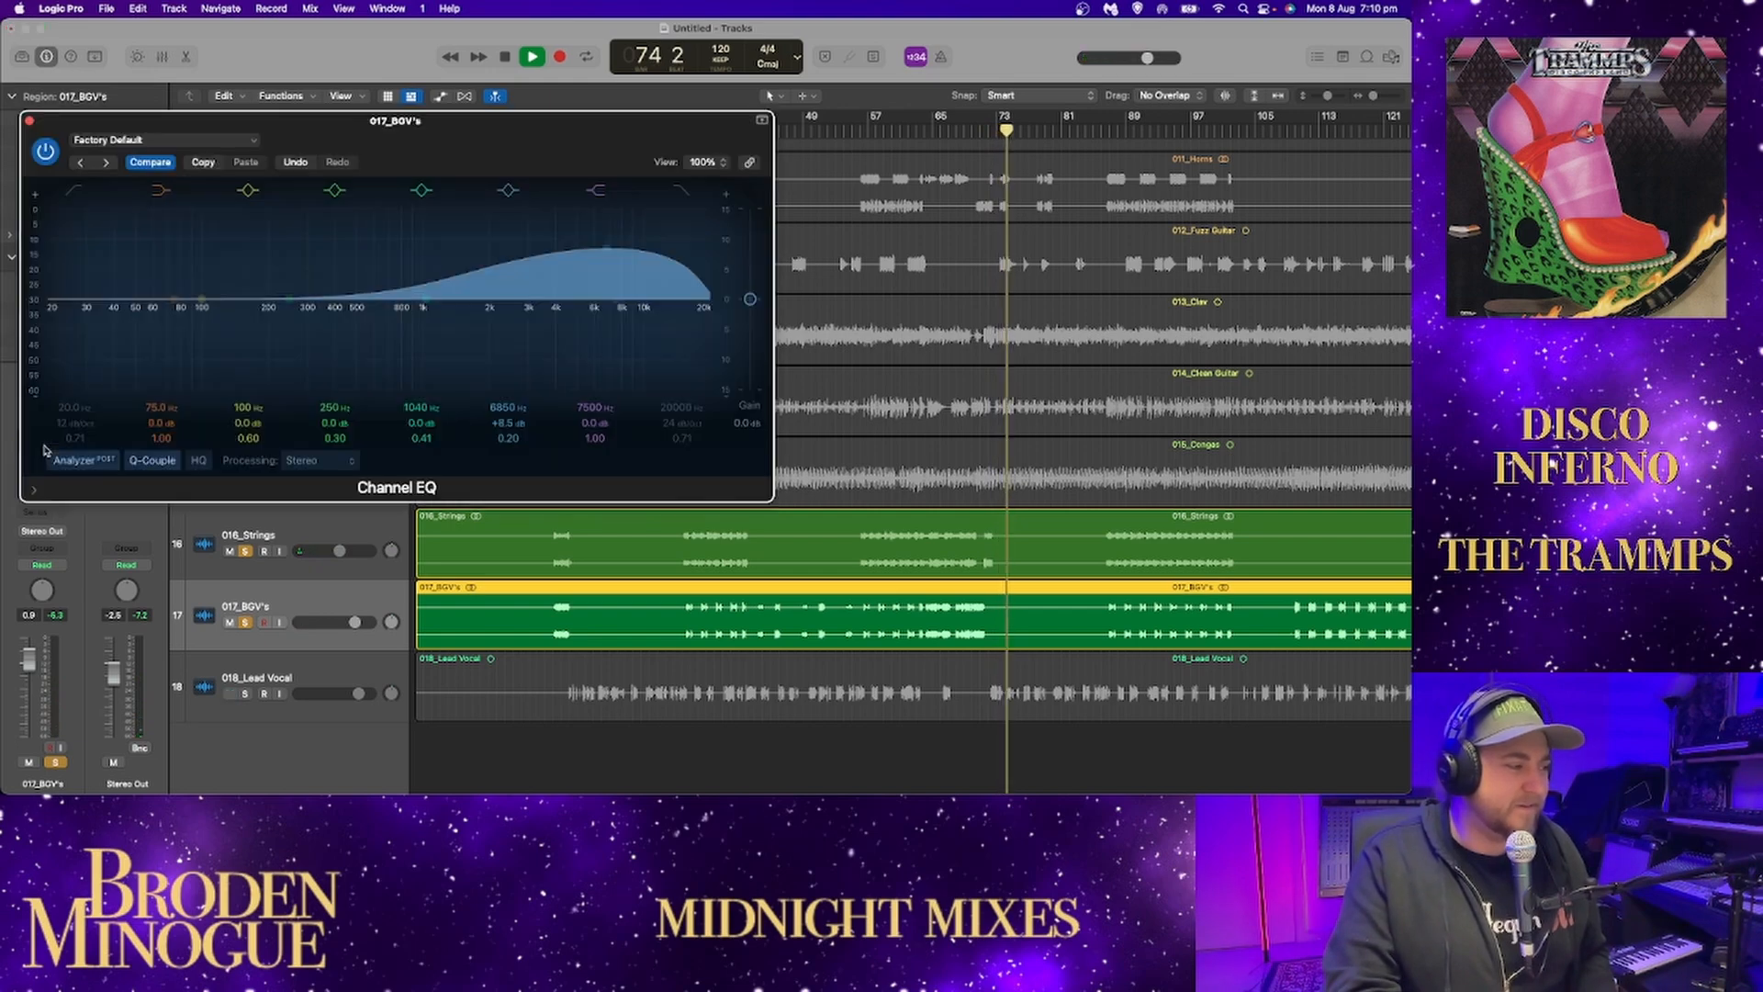
pyautogui.keyDown('alt'); pyautogui.click(607, 247); pyautogui.keyUp('alt')
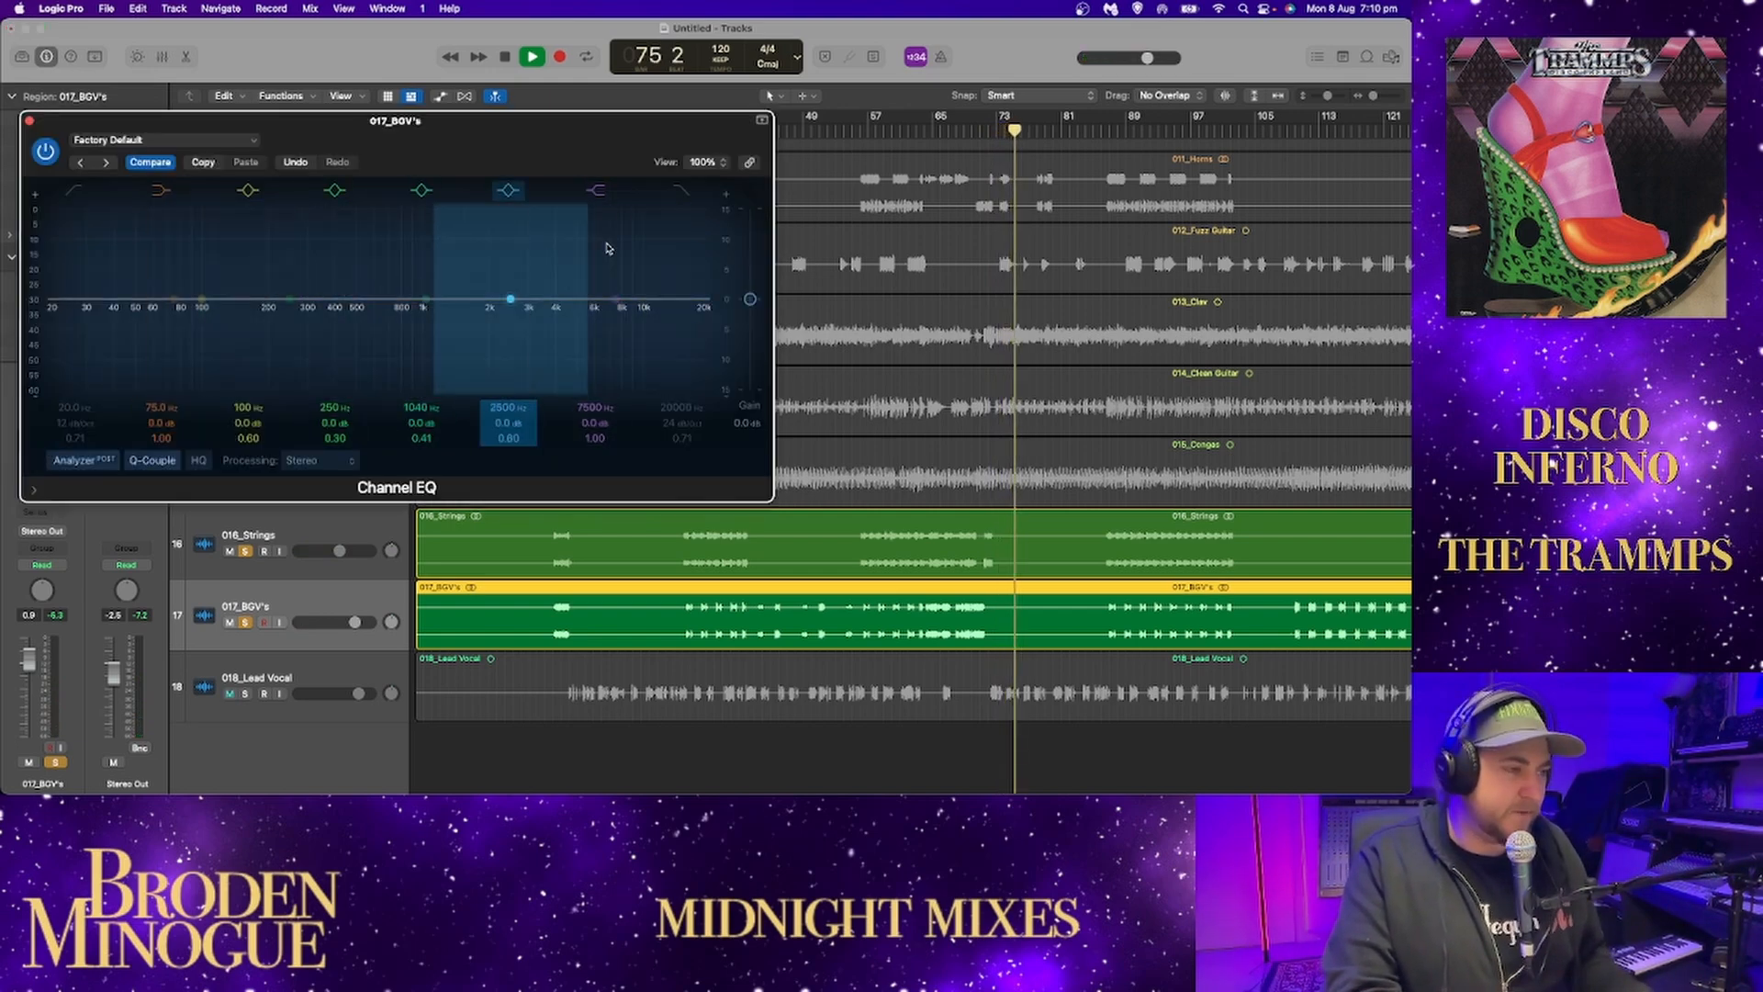
pyautogui.click(29, 120)
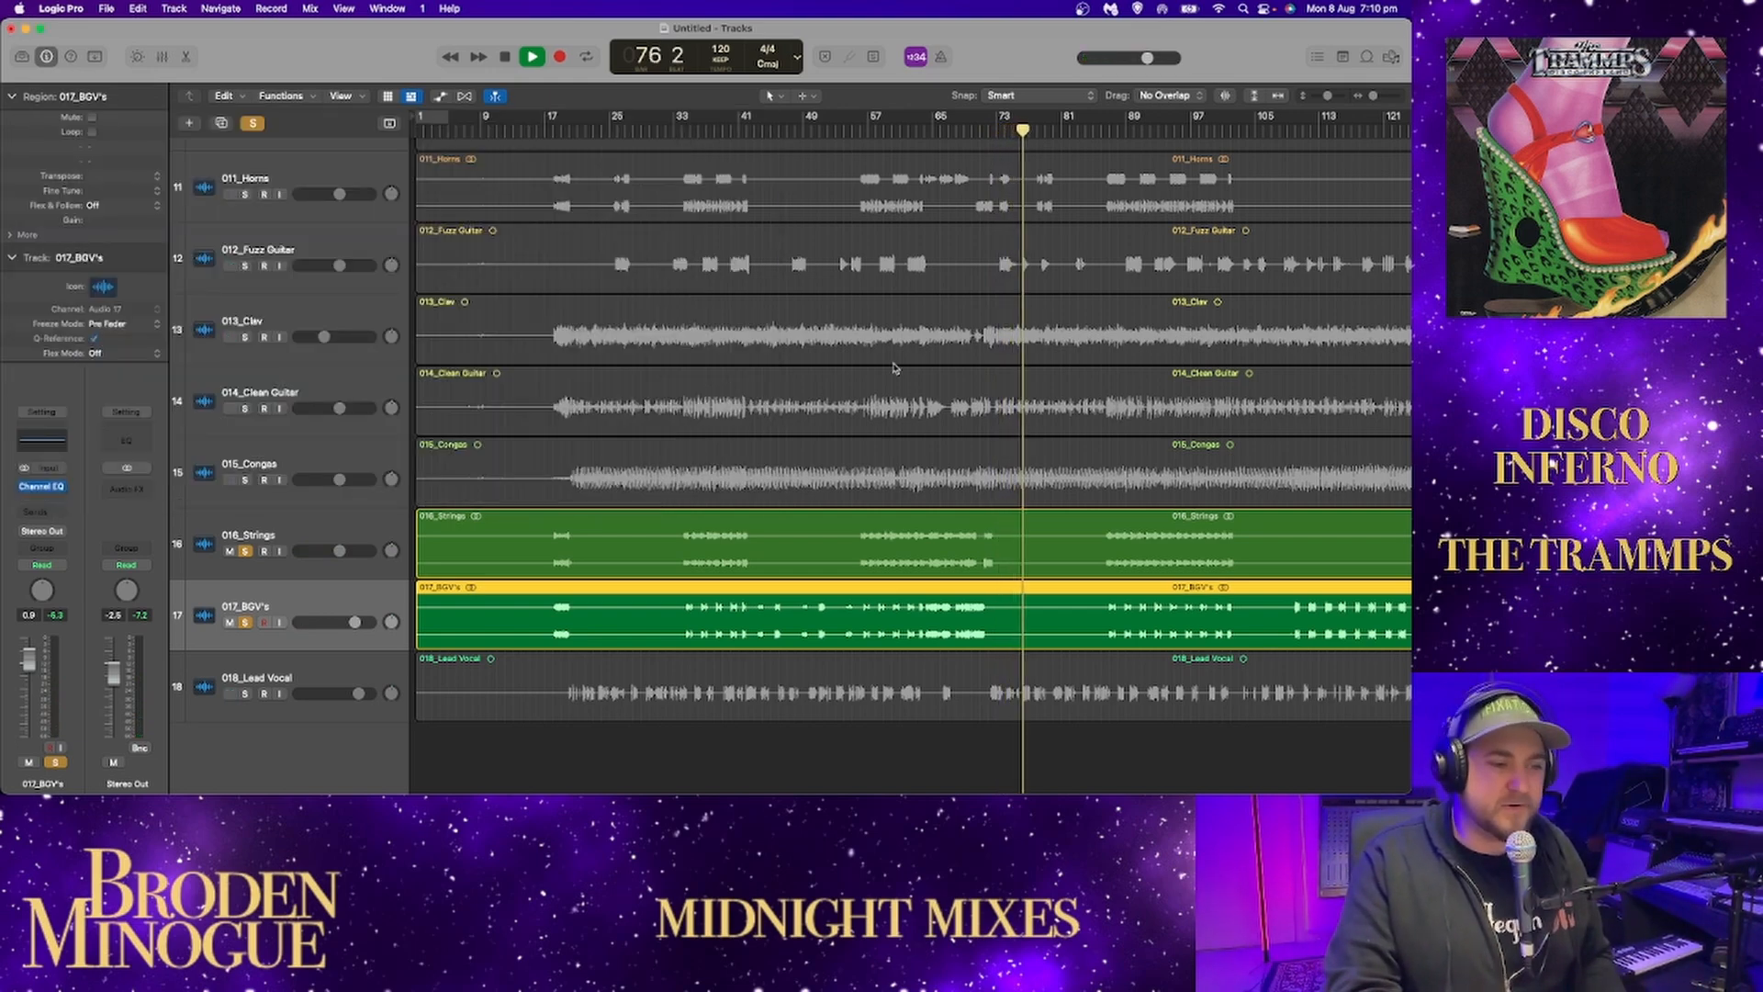
# Audition the soloed strings and backing vocals from around bar 86 and from around bar 109.
pyautogui.click(1101, 130)
pyautogui.hscroll(5, 1123, 284)
pyautogui.hscroll(3, 1123, 284)
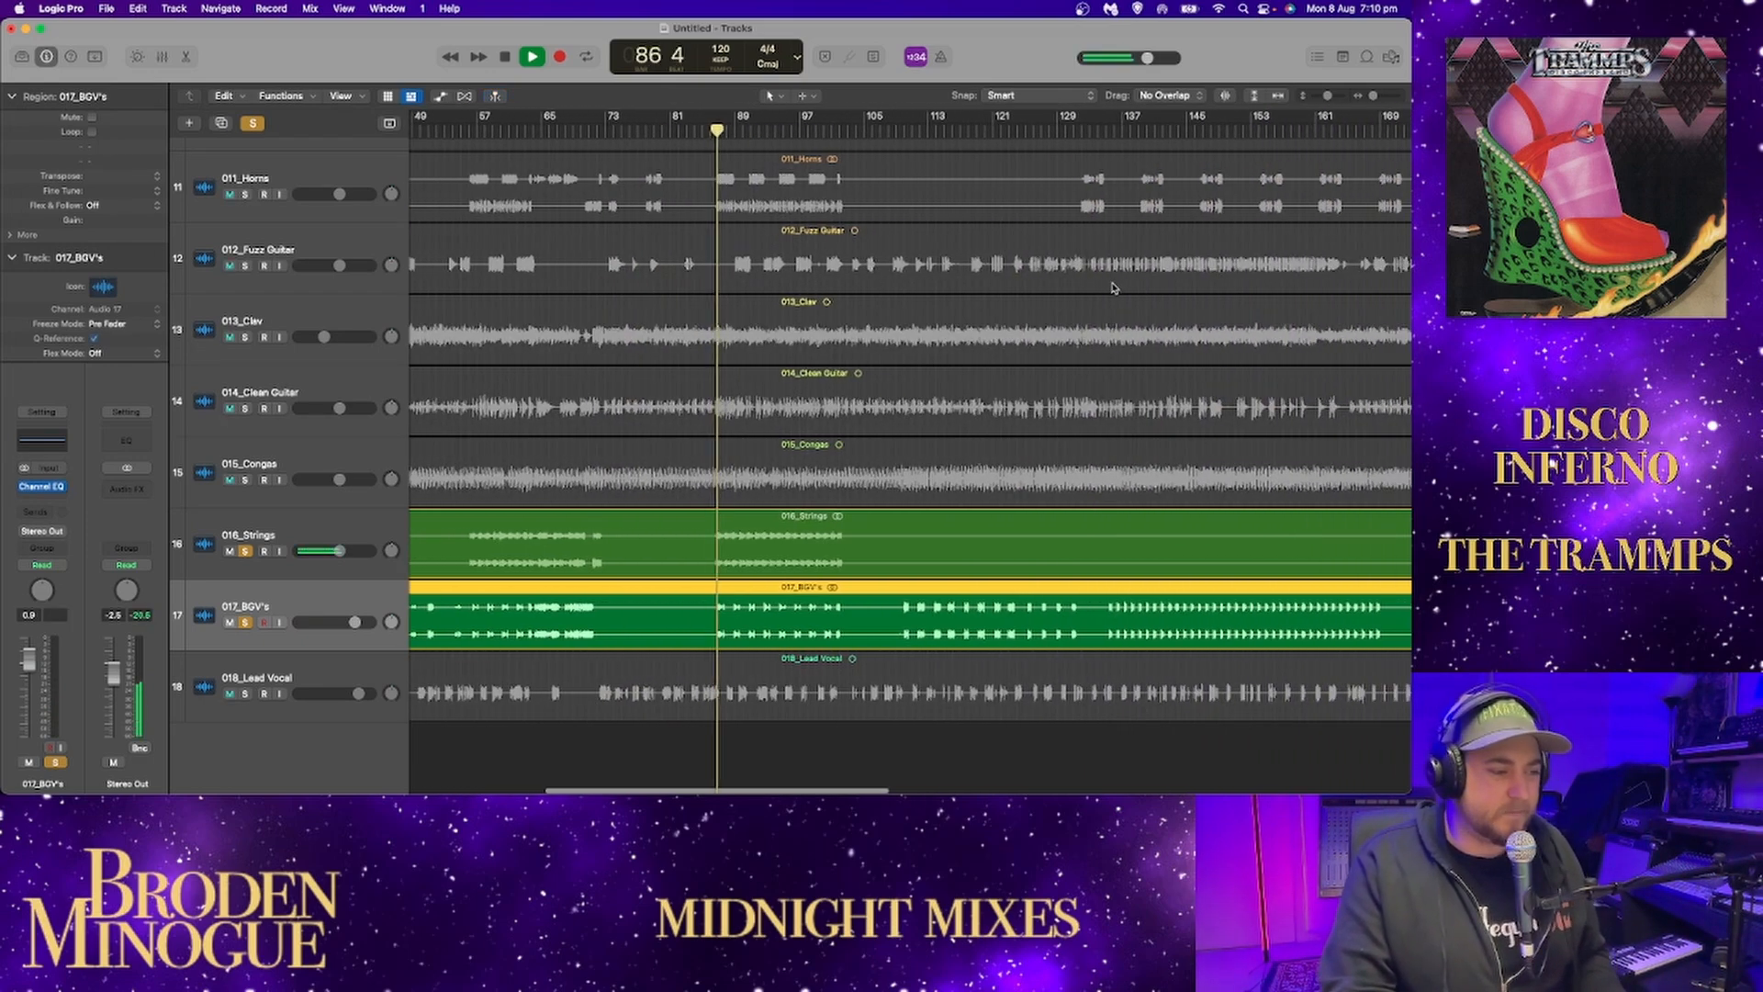
pyautogui.press('space')
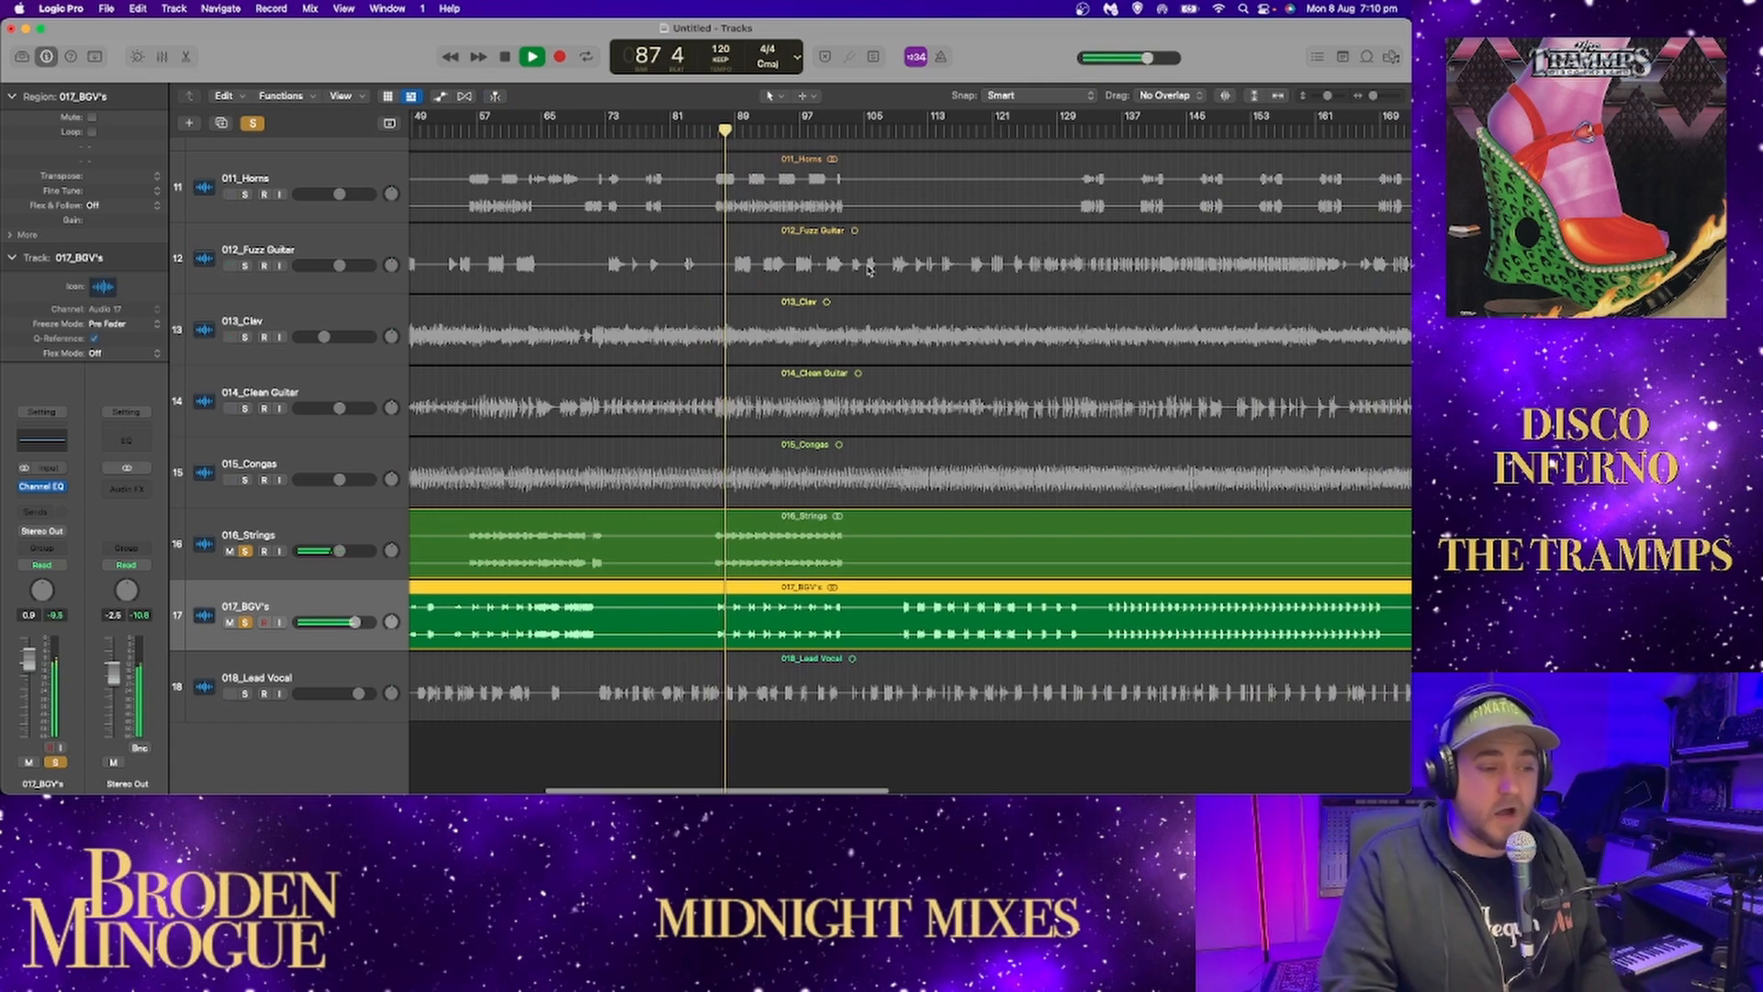
pyautogui.click(901, 131)
pyautogui.press('space')
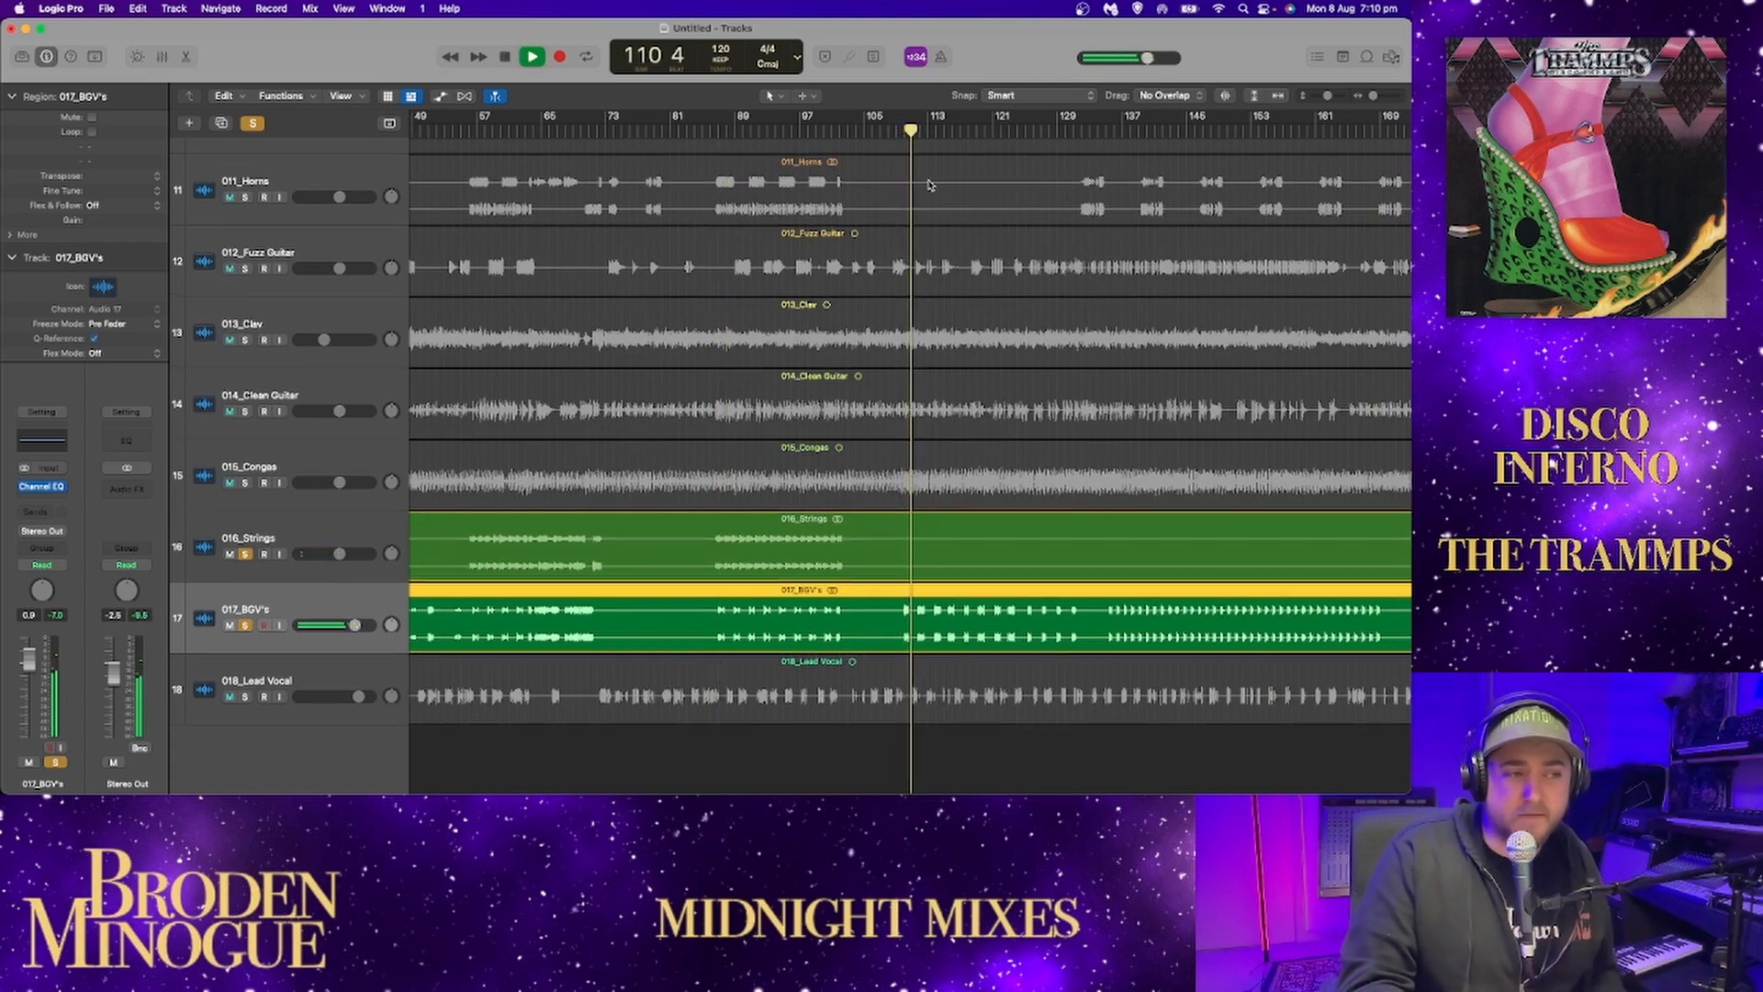
pyautogui.hscroll(2, 913, 220)
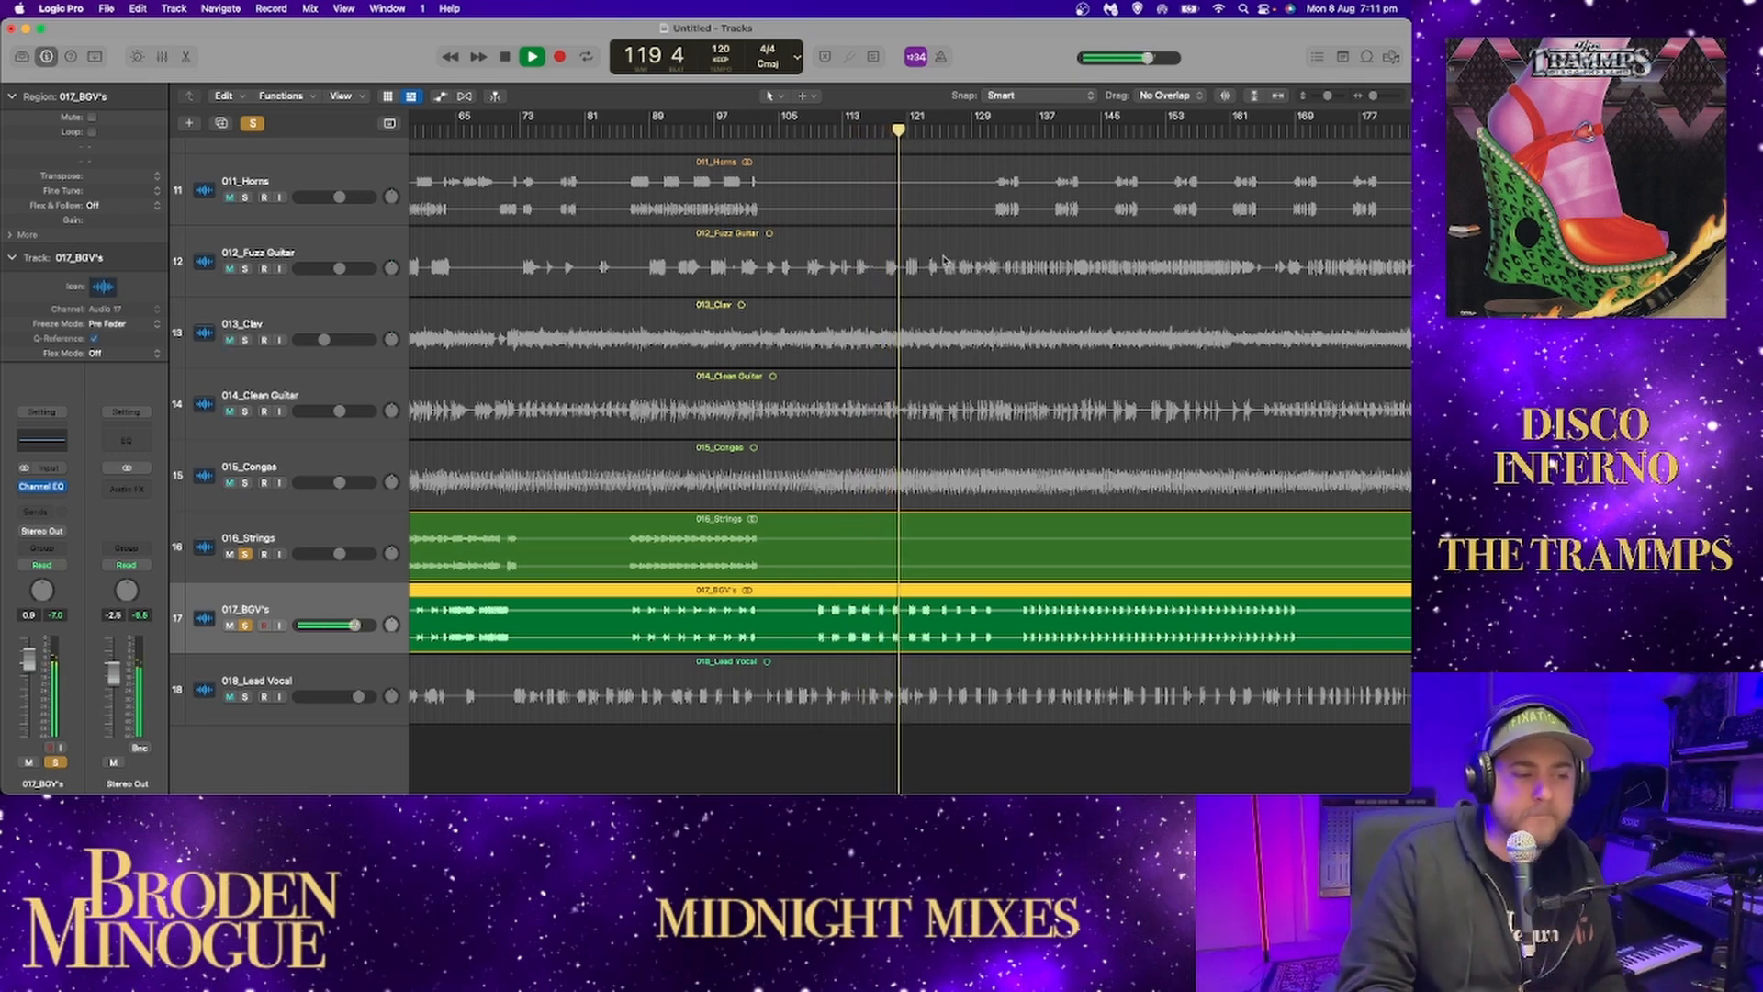
# Compare the backing vocals with and without the horns by toggling the horns' solo, and stop playback.
pyautogui.click(1278, 95)
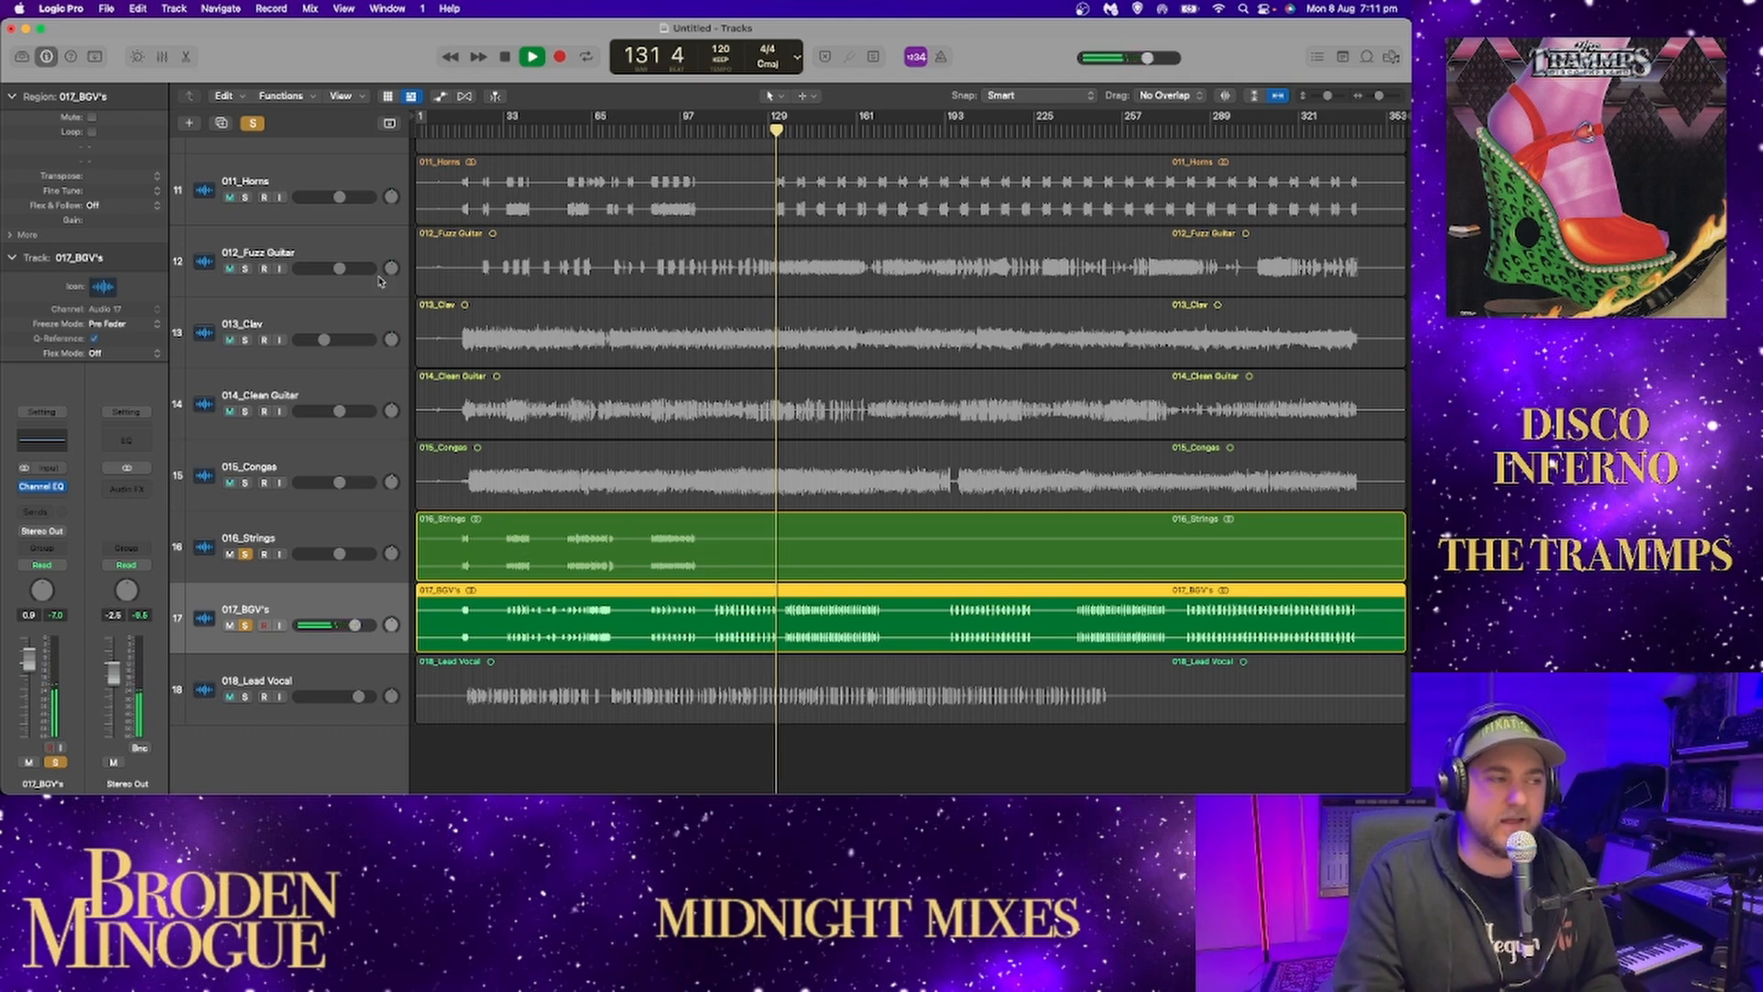
pyautogui.click(246, 197)
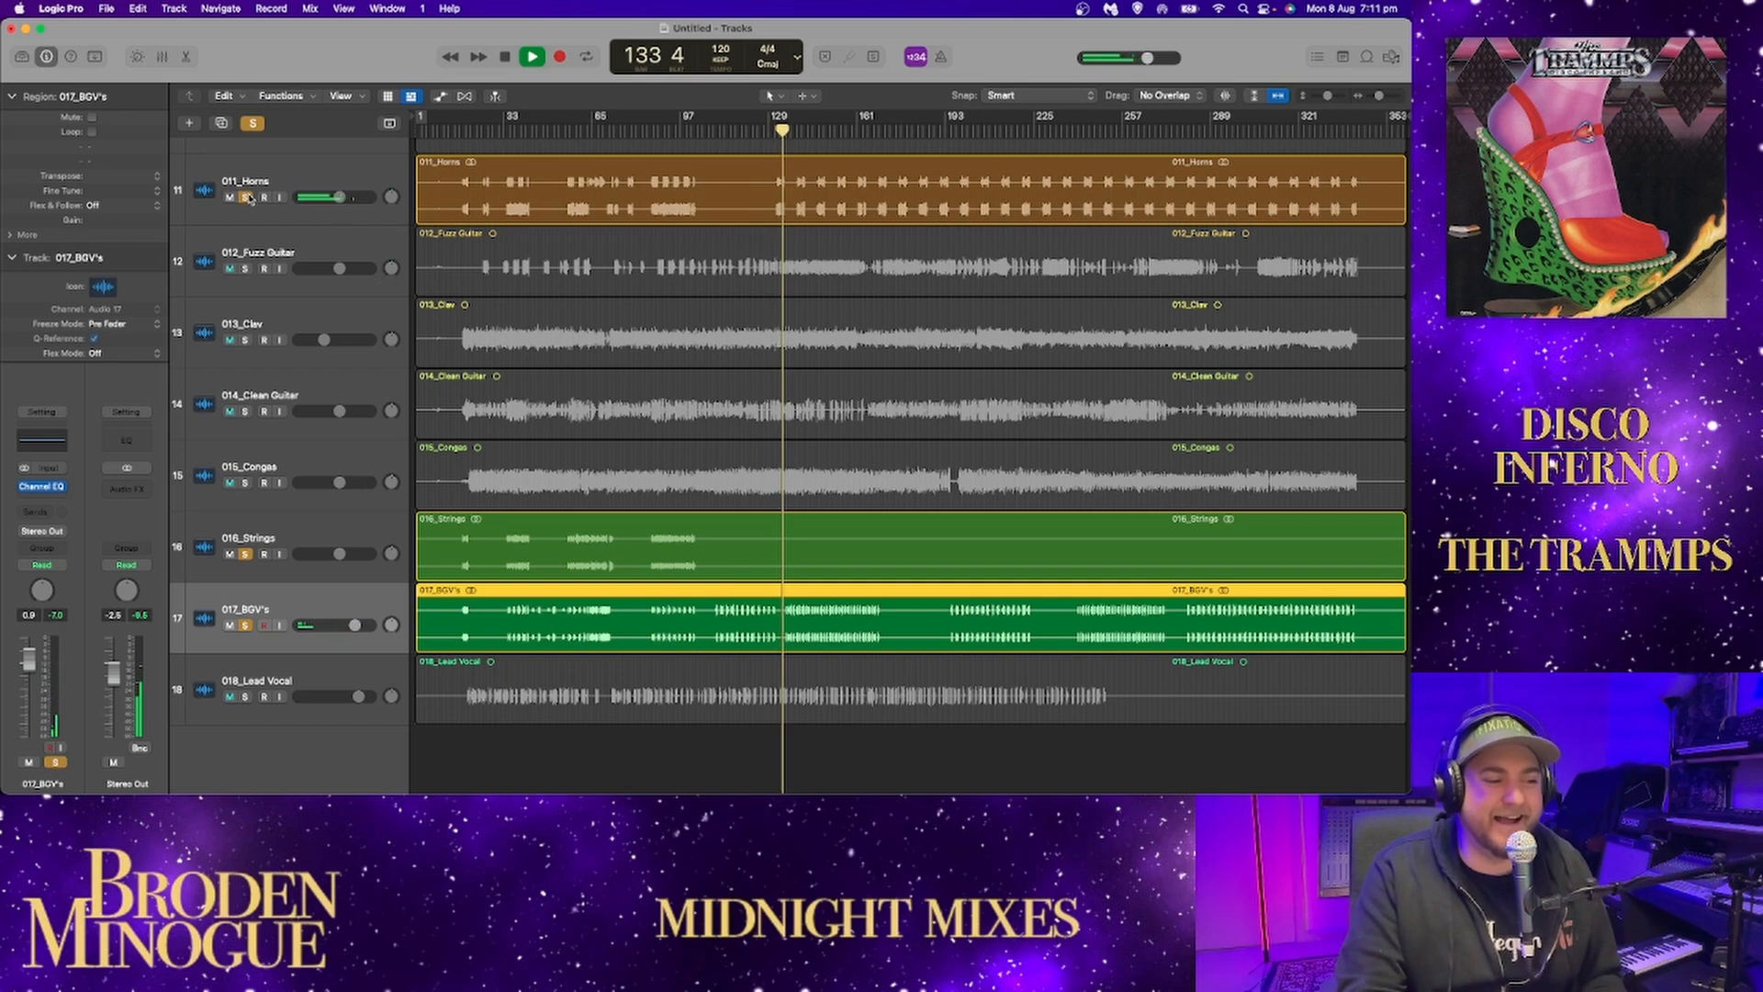
pyautogui.click(247, 198)
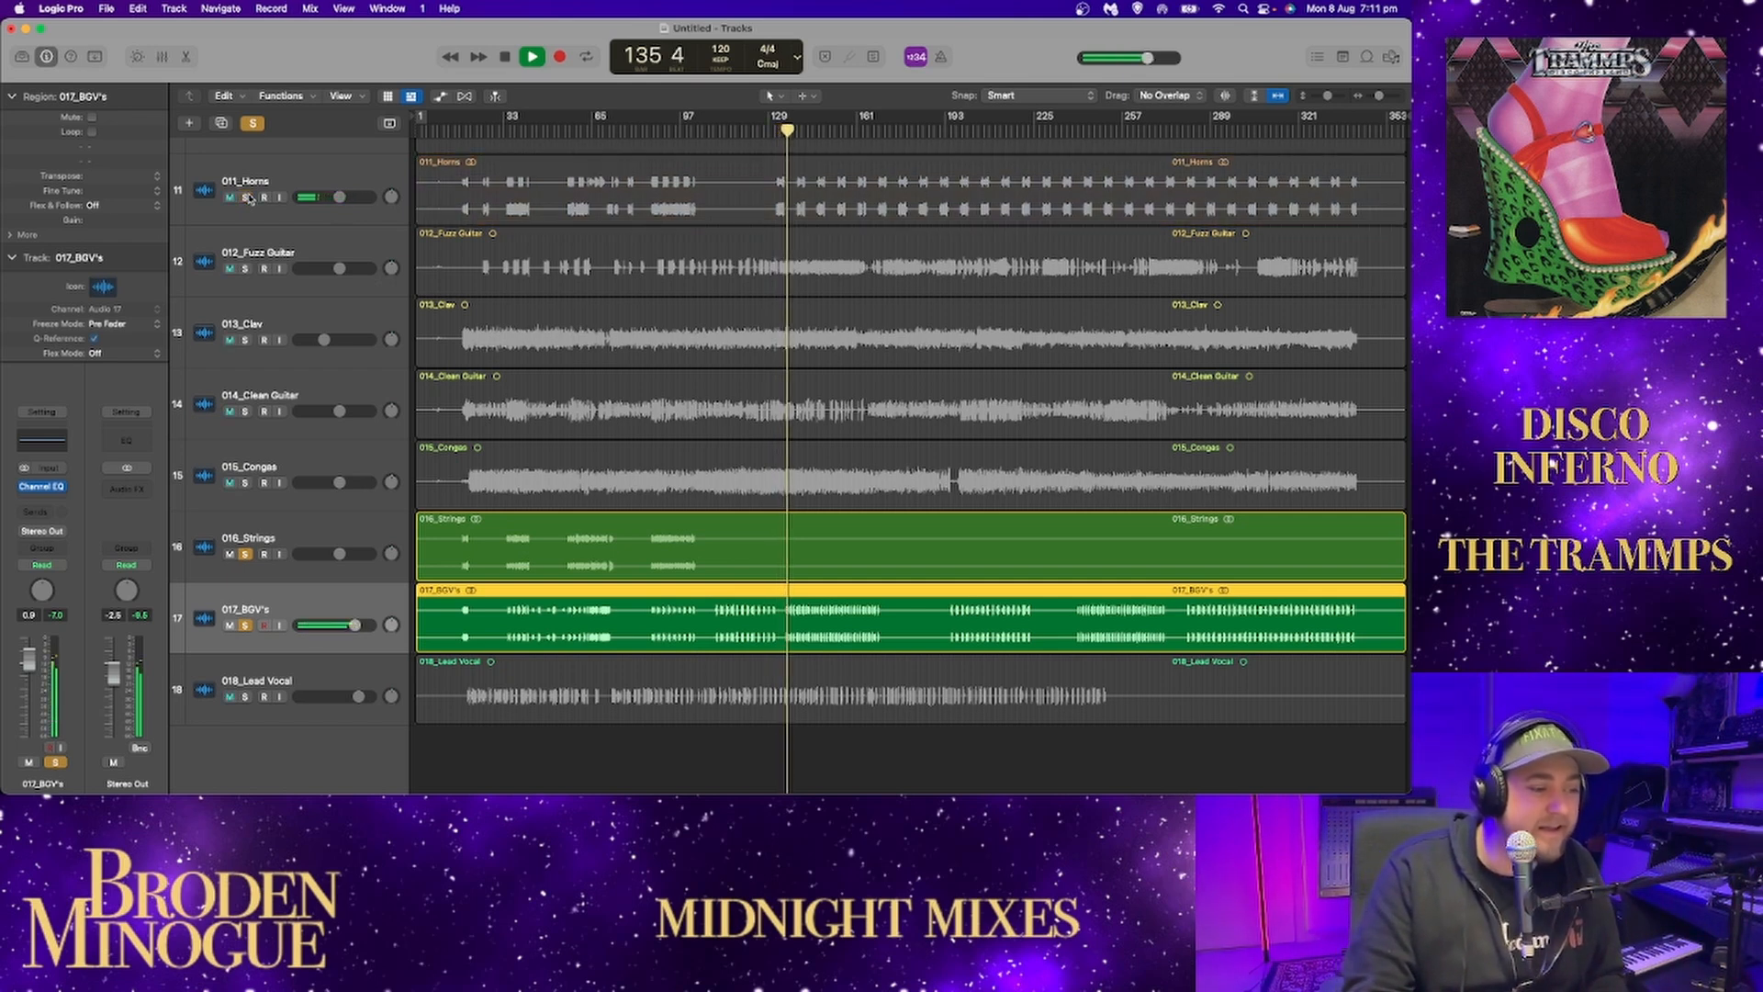
pyautogui.click(246, 197)
pyautogui.click(246, 197)
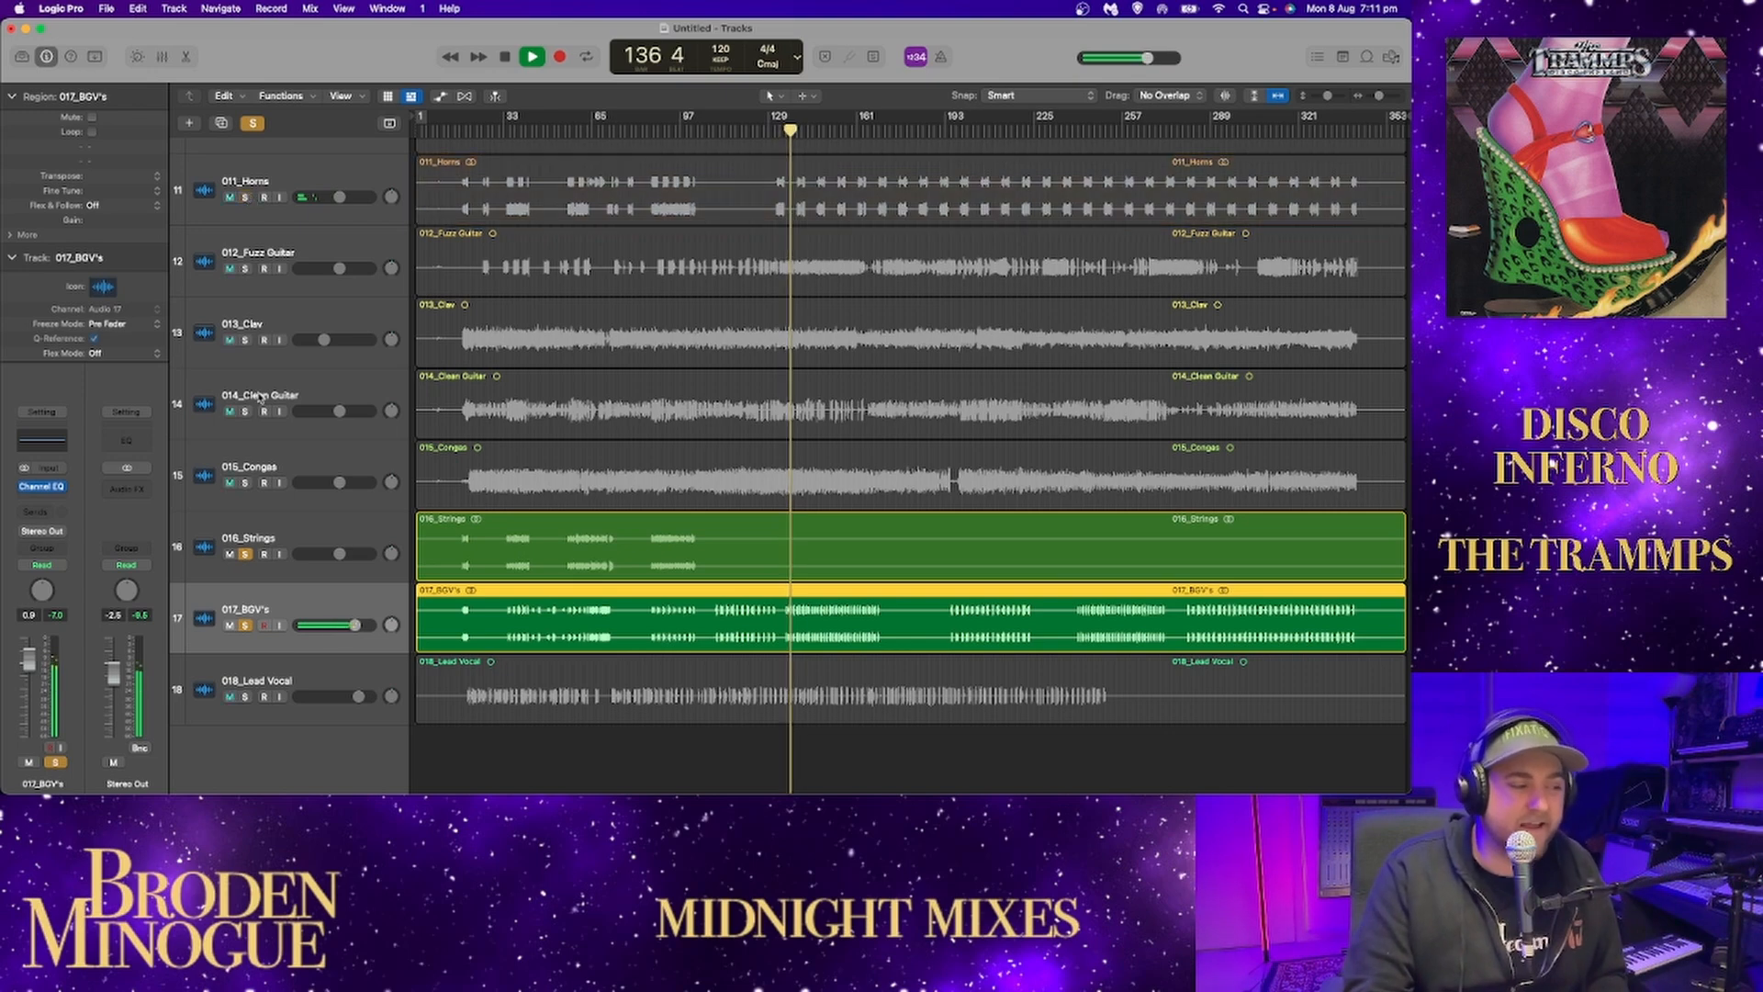
pyautogui.press('space')
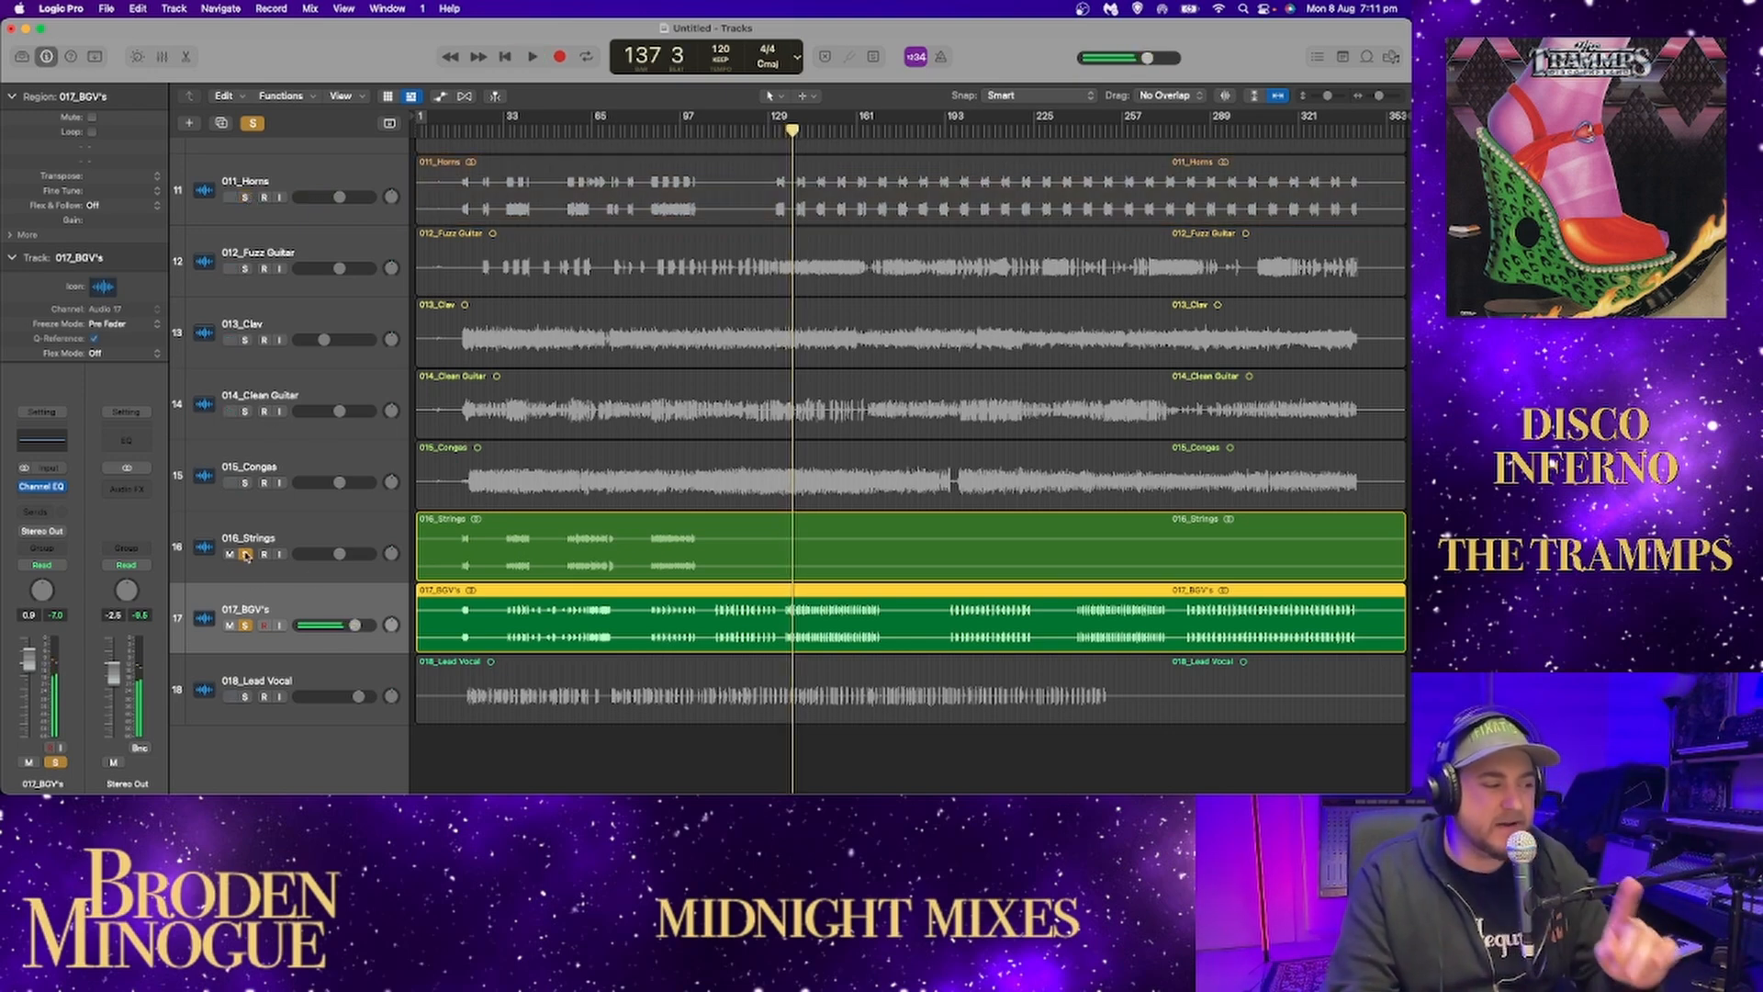
# Solo only the lead vocal in place of the strings and backing vocals, and set the playhead to bar 19.
pyautogui.keyDown('alt'); pyautogui.click(245, 625); pyautogui.keyUp('alt')
pyautogui.click(243, 696)
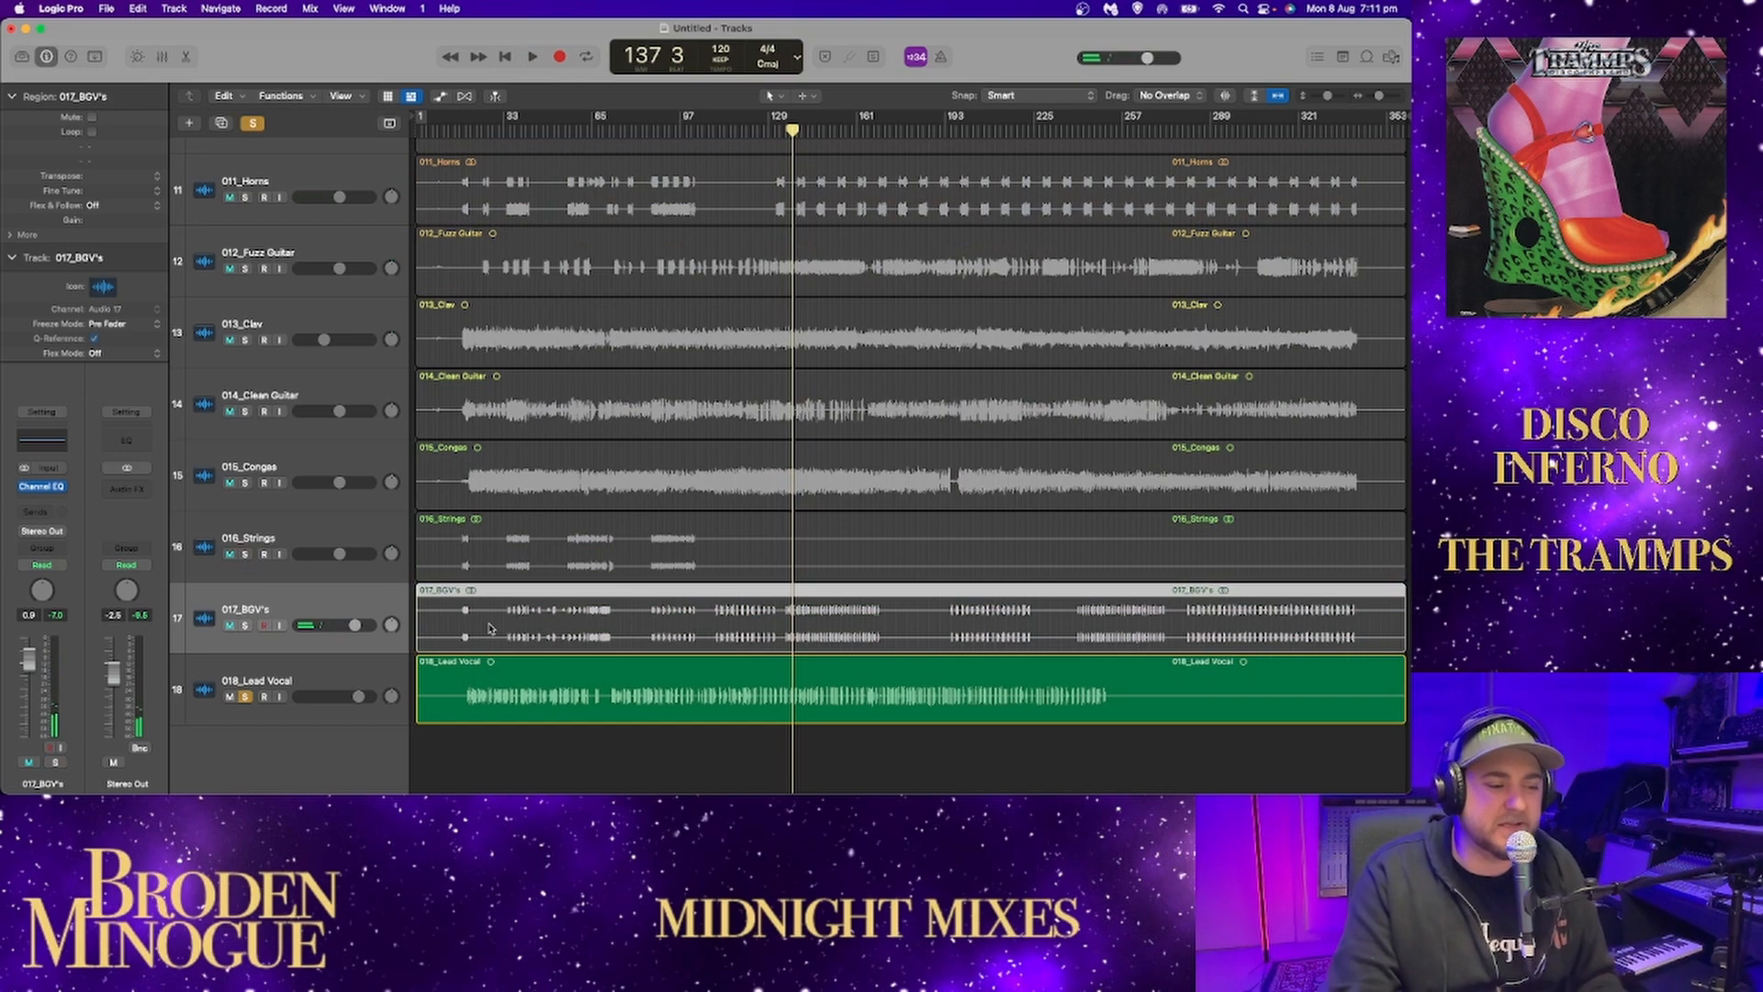
pyautogui.moveTo(459, 132); pyautogui.dragTo(466, 131)
# Switch the playhead position display from beats to time and check the timecode at the end of the song.
pyautogui.click(799, 57)
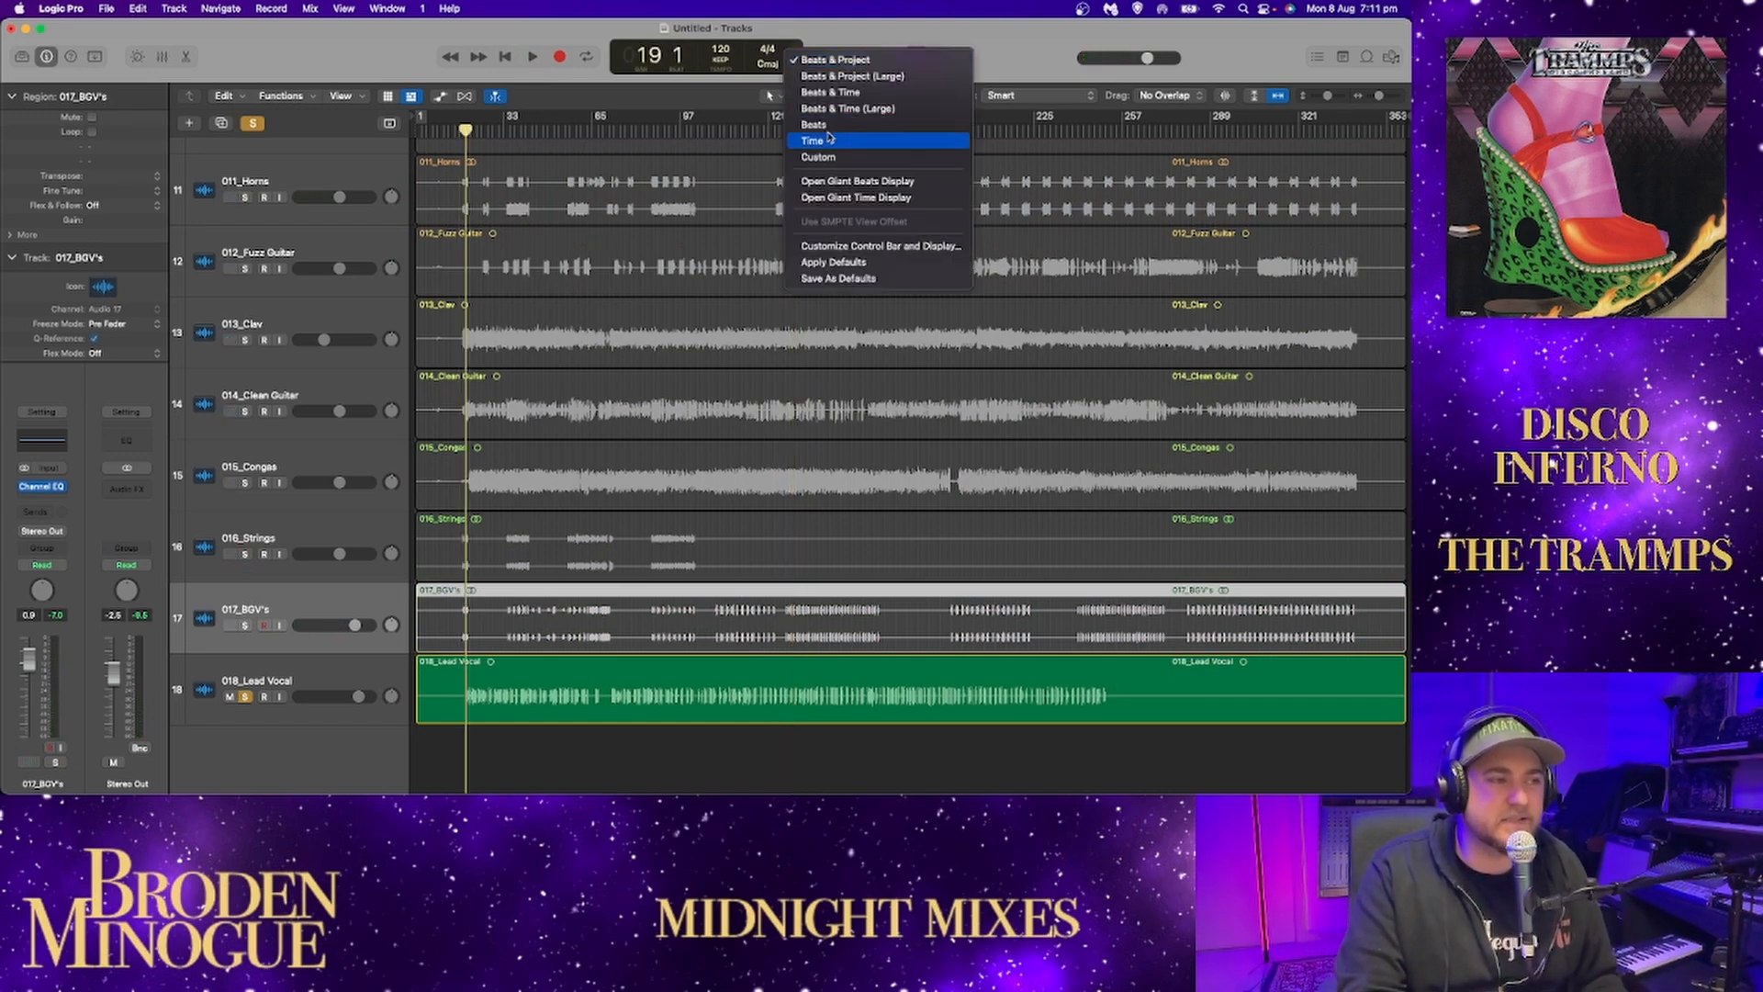
pyautogui.click(868, 161)
pyautogui.click(1356, 126)
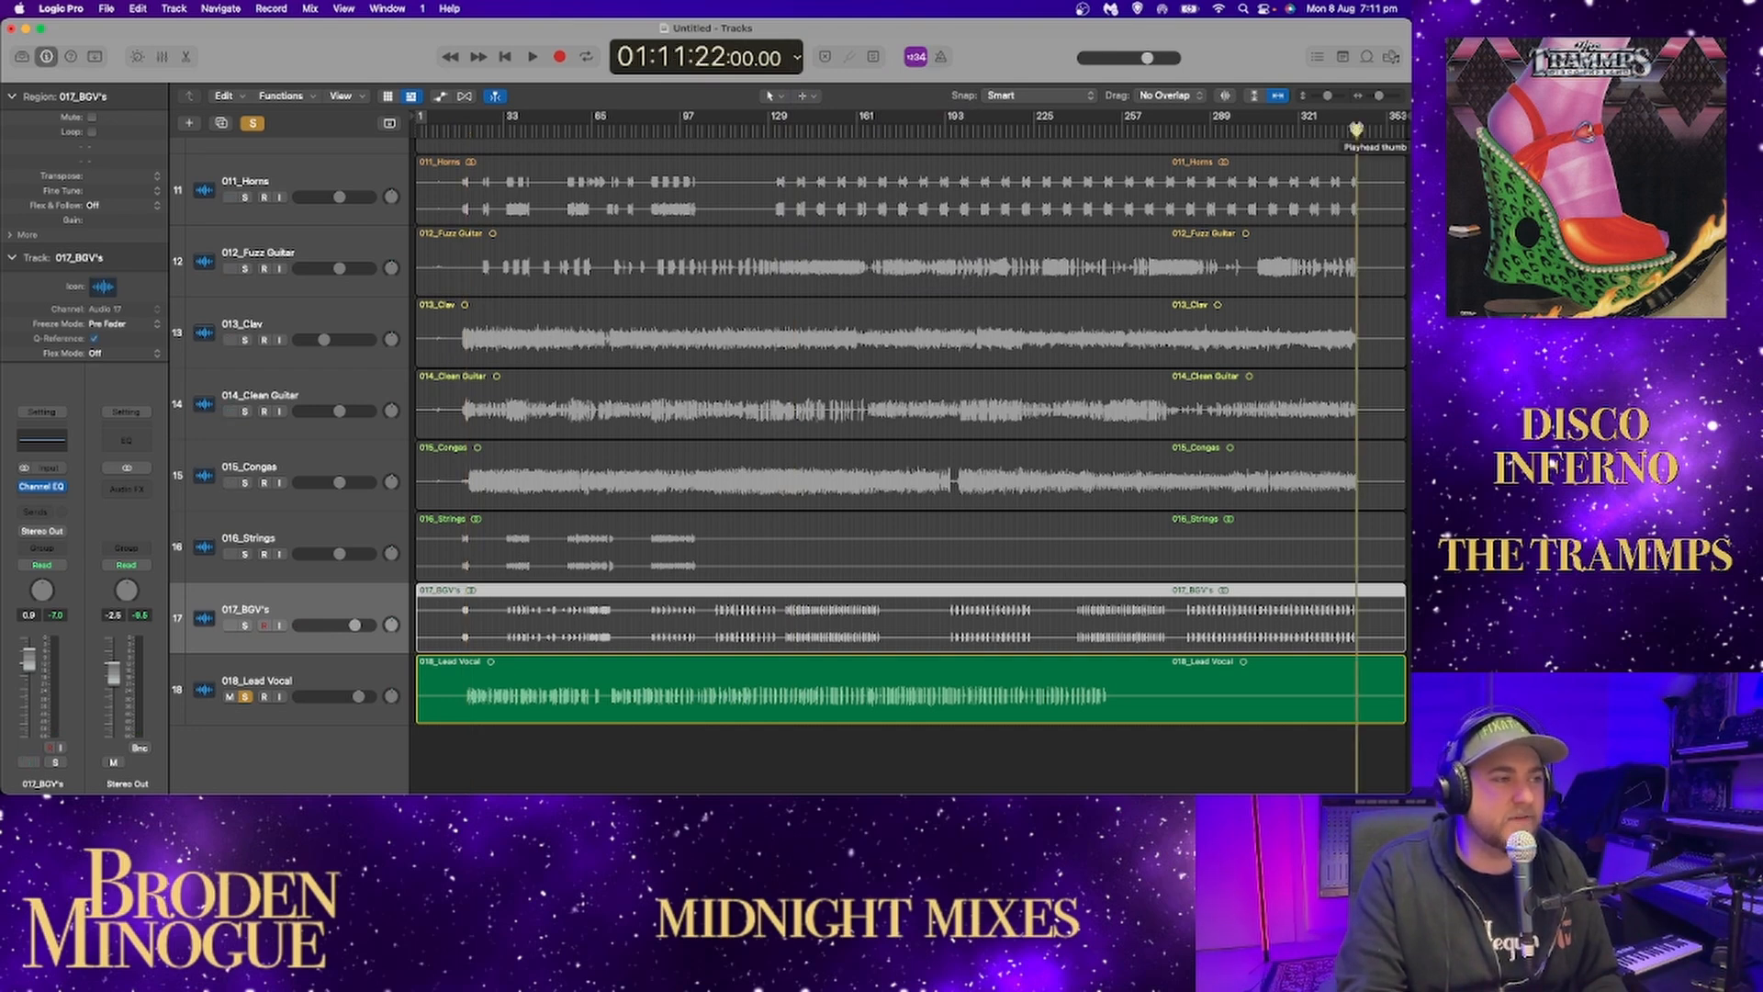
pyautogui.moveTo(1356, 129)
pyautogui.mouseDown()
pyautogui.moveTo(454, 128)
pyautogui.moveTo(1373, 147)
pyautogui.mouseUp()
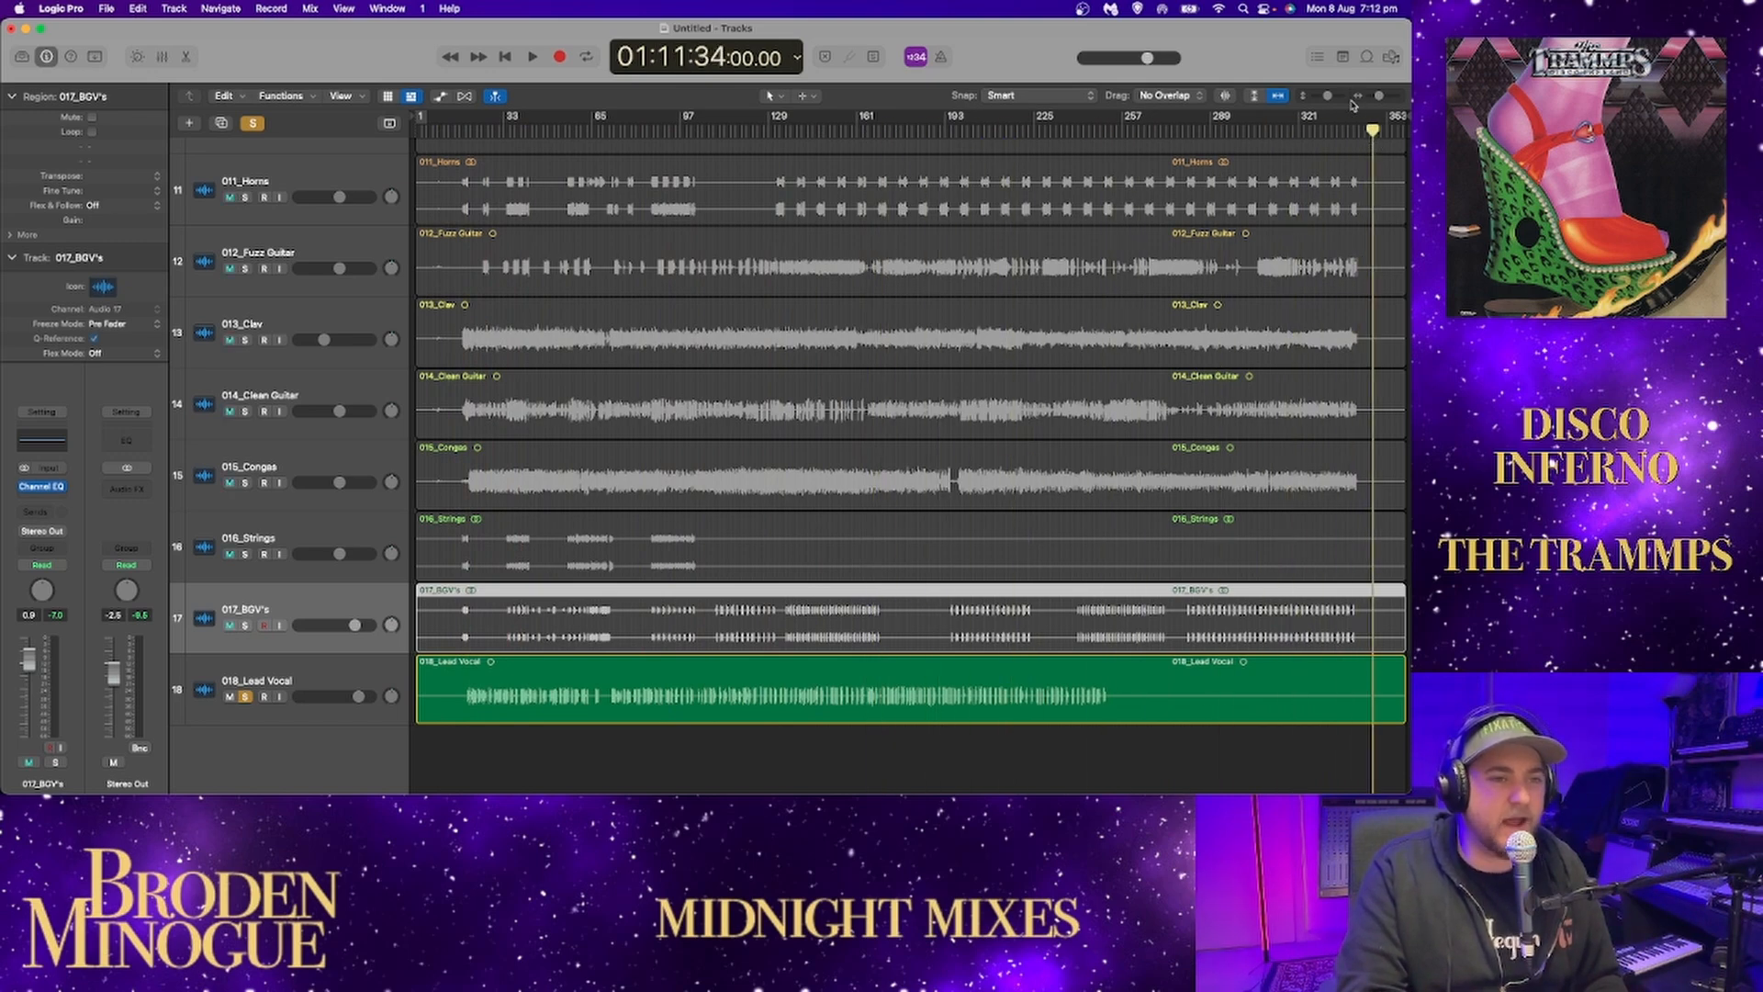
pyautogui.click(1277, 97)
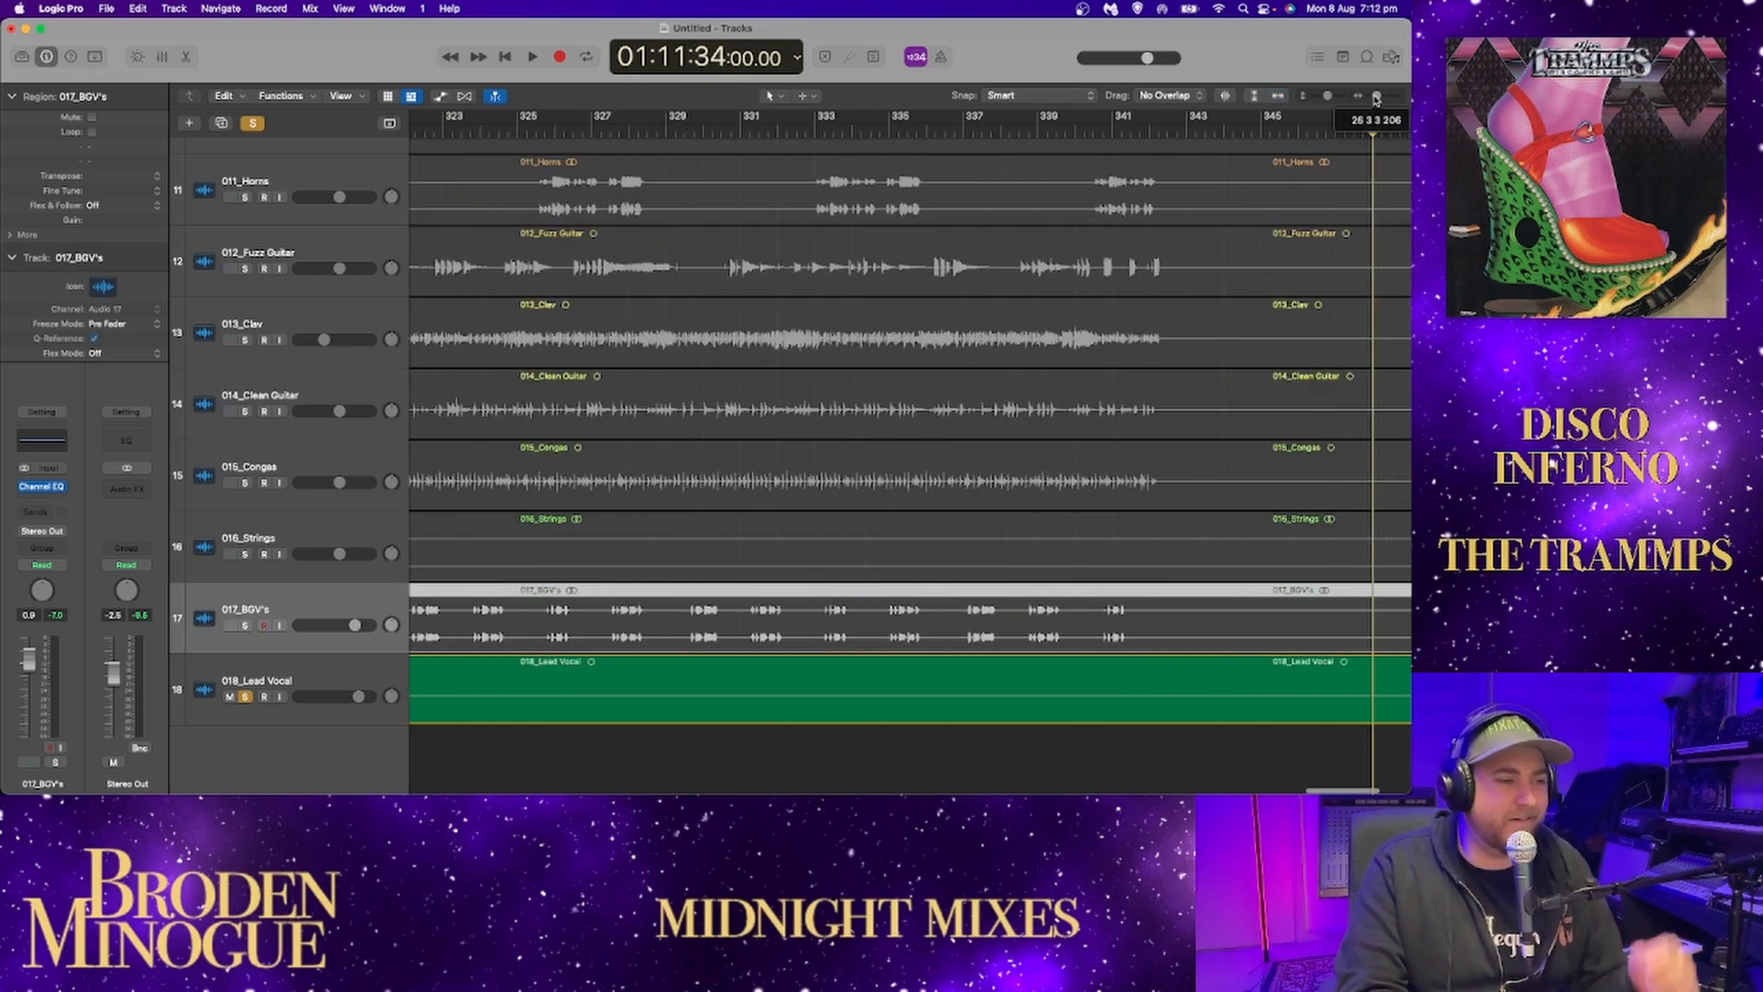
pyautogui.click(1277, 97)
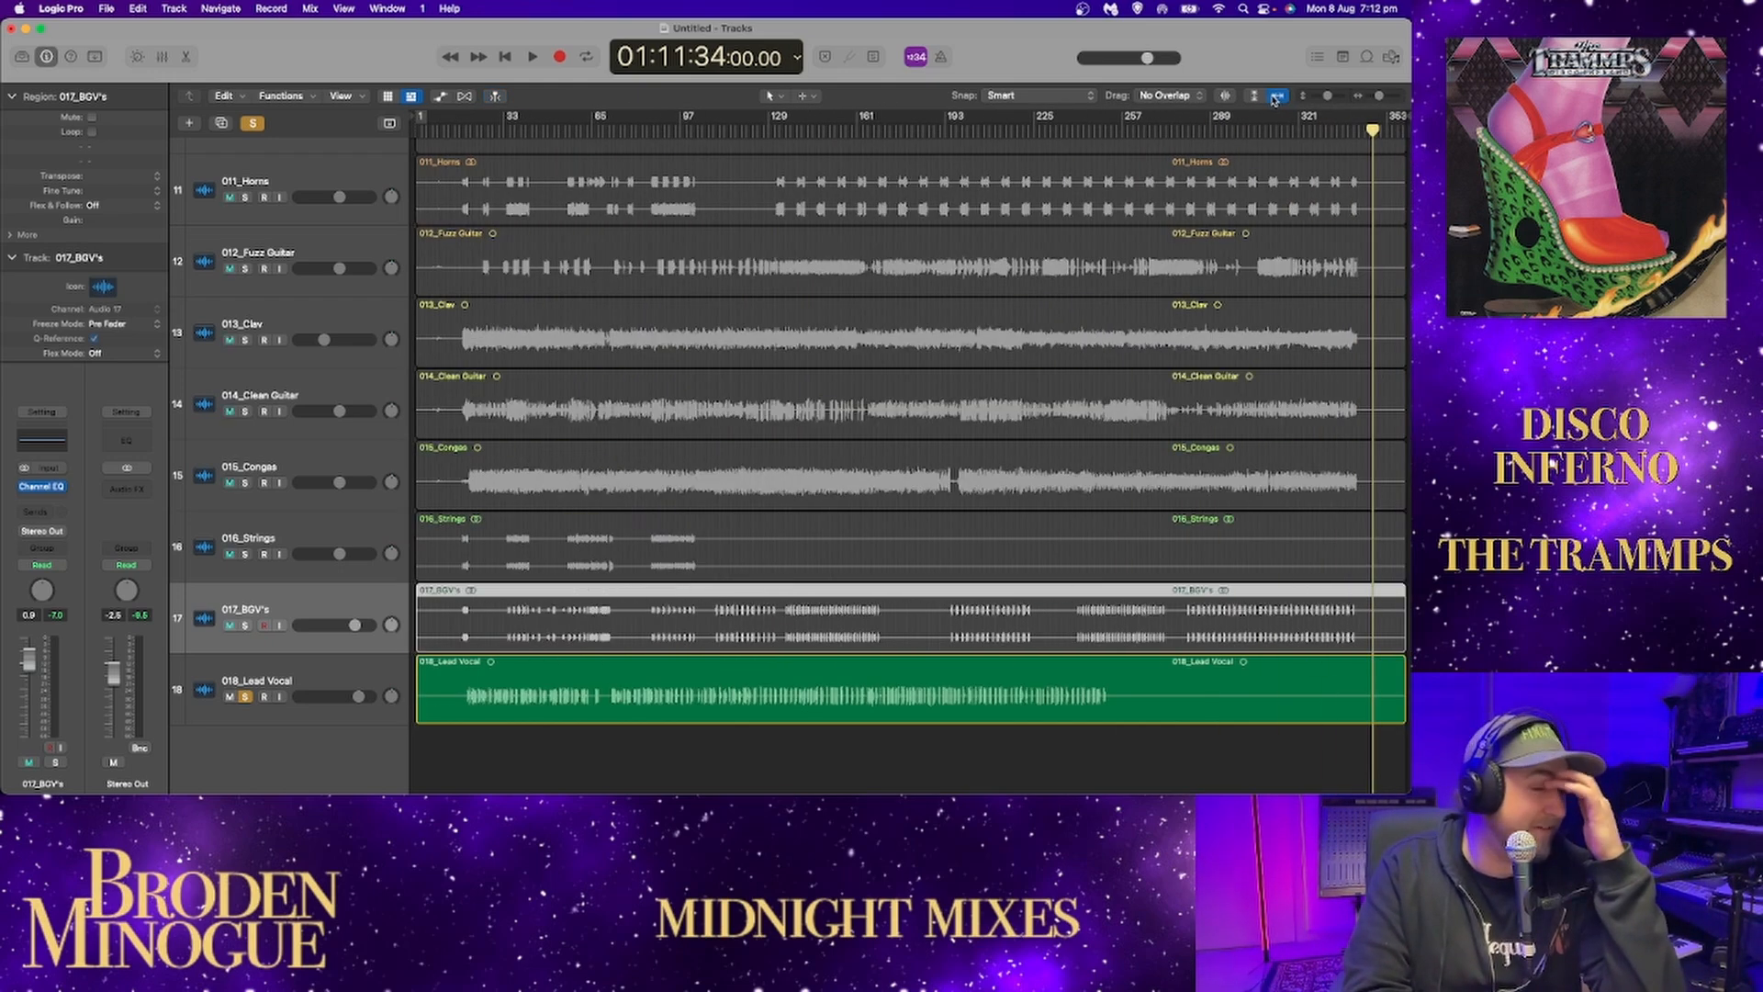
# Move the playhead to 01:05:28 and play that spot briefly.
pyautogui.scroll(1, 1243, 177)
pyautogui.scroll(10, 1243, 176)
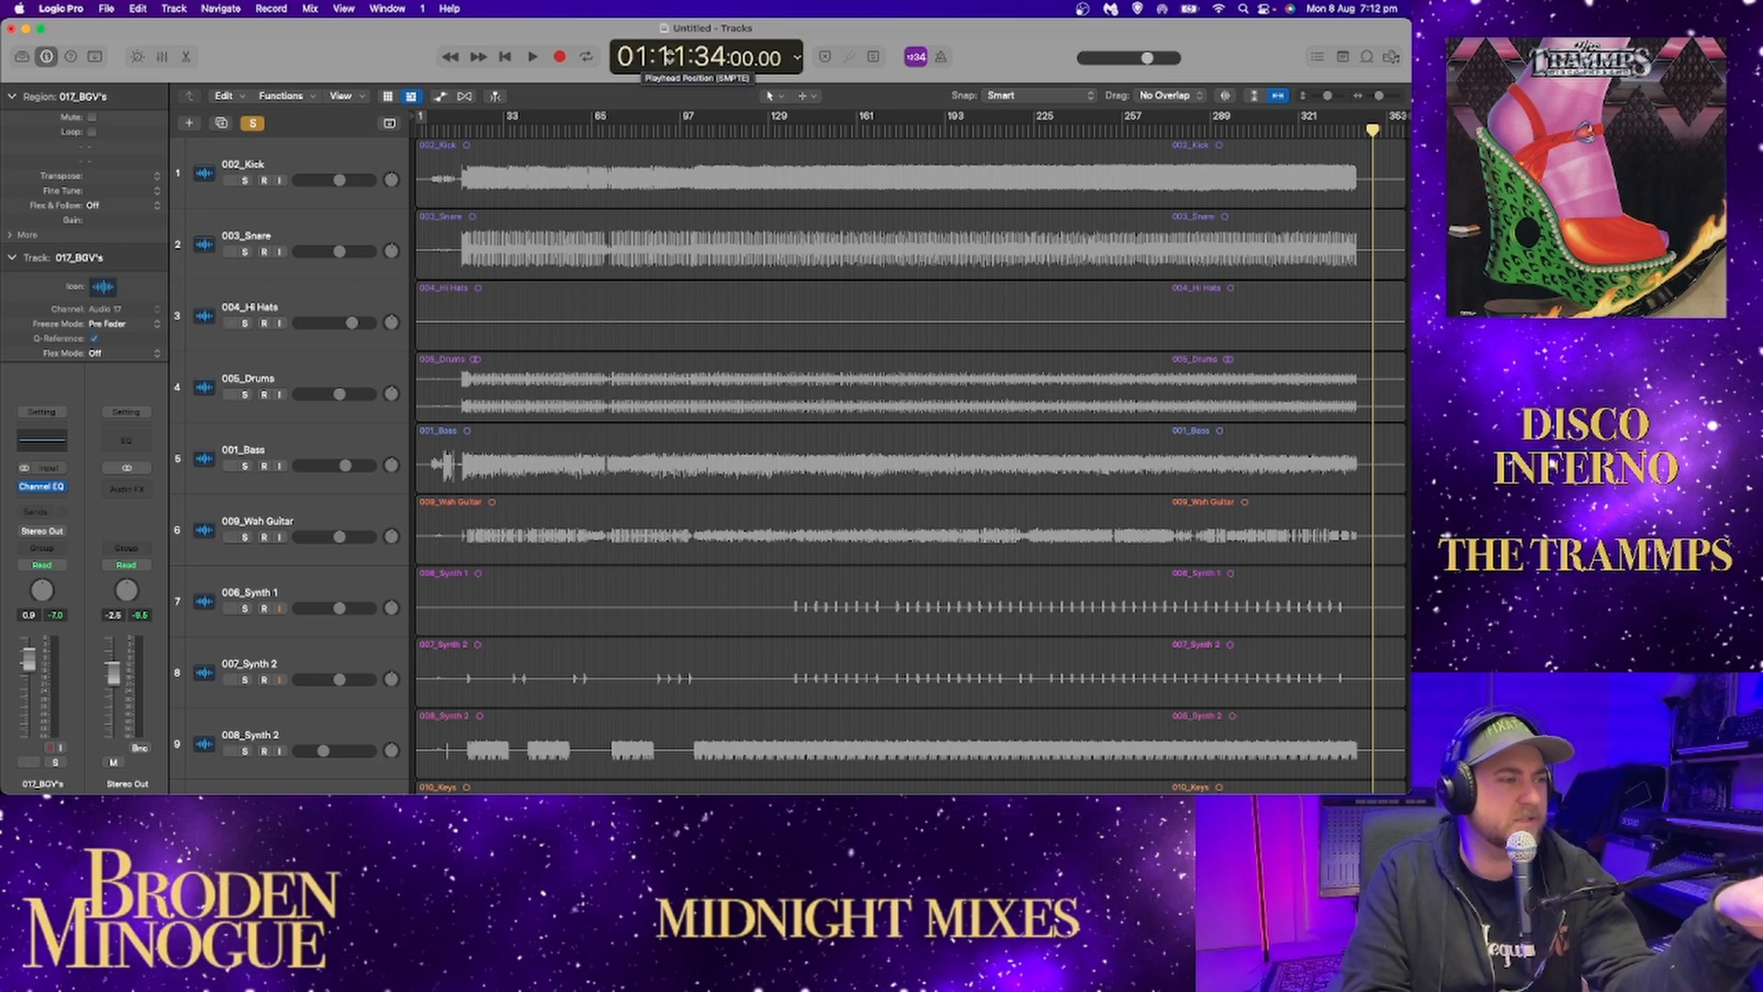
pyautogui.moveTo(678, 55)
pyautogui.mouseDown()
pyautogui.moveTo(708, 53)
pyautogui.moveTo(713, 92)
pyautogui.moveTo(705, 73)
pyautogui.moveTo(676, 81)
pyautogui.mouseUp()
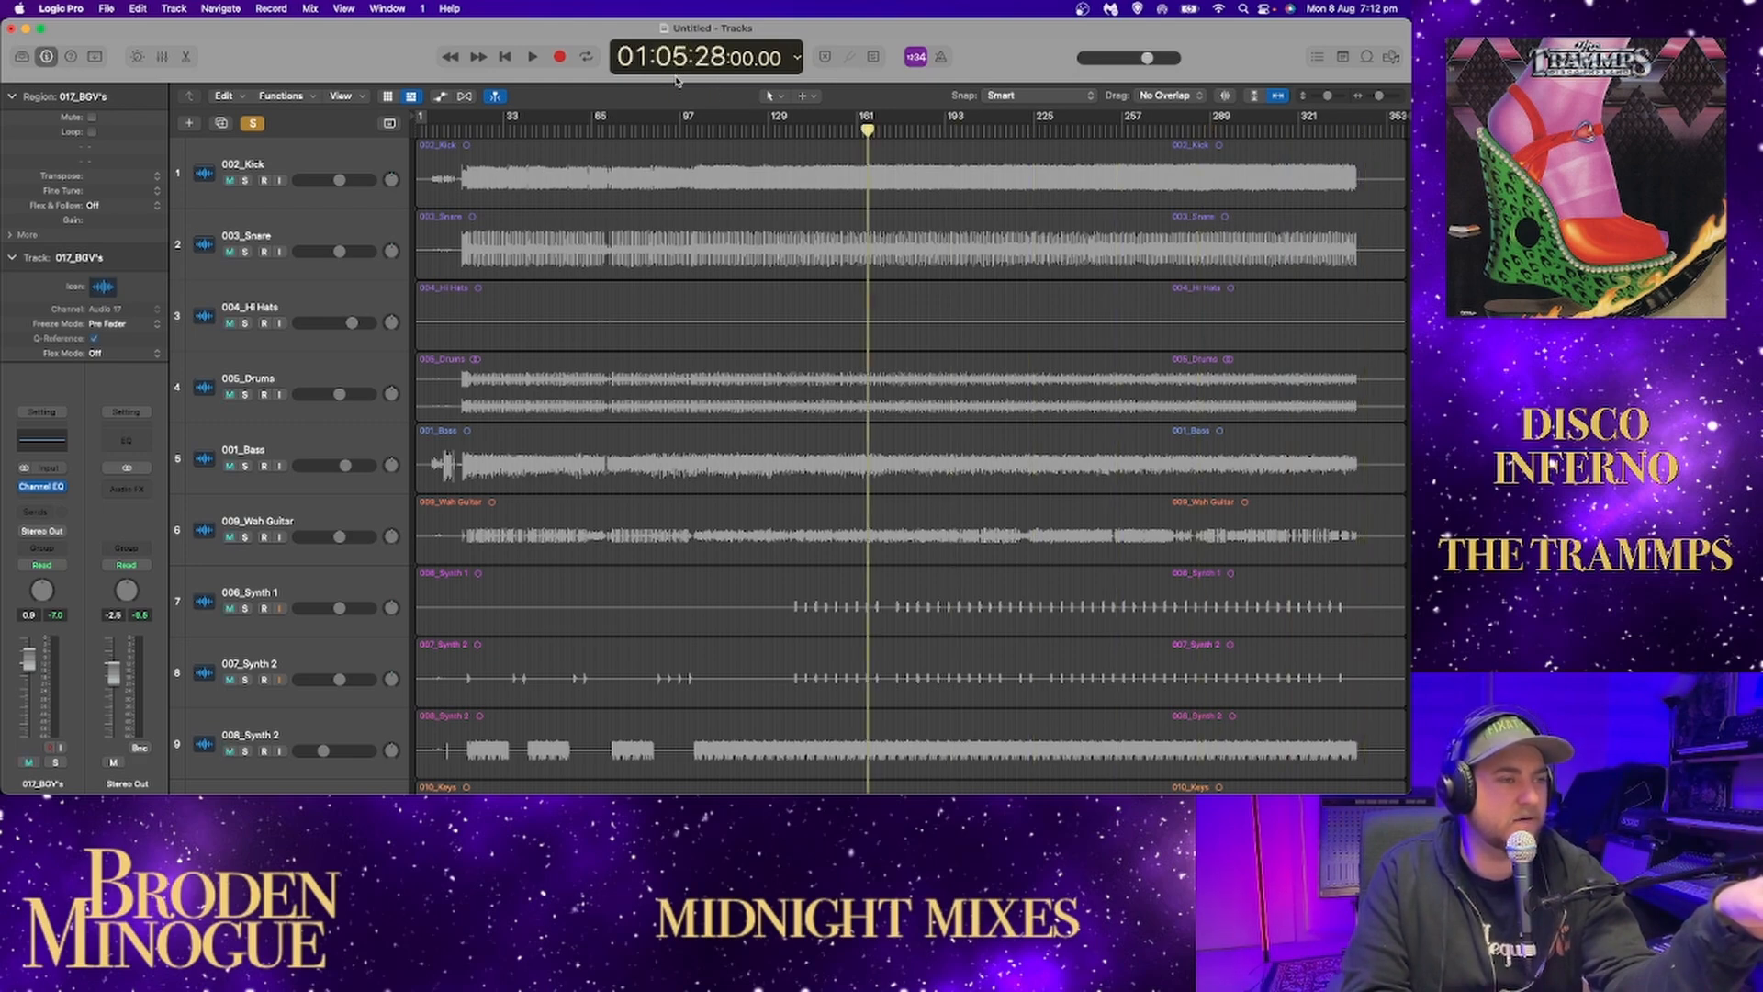
pyautogui.press('space')
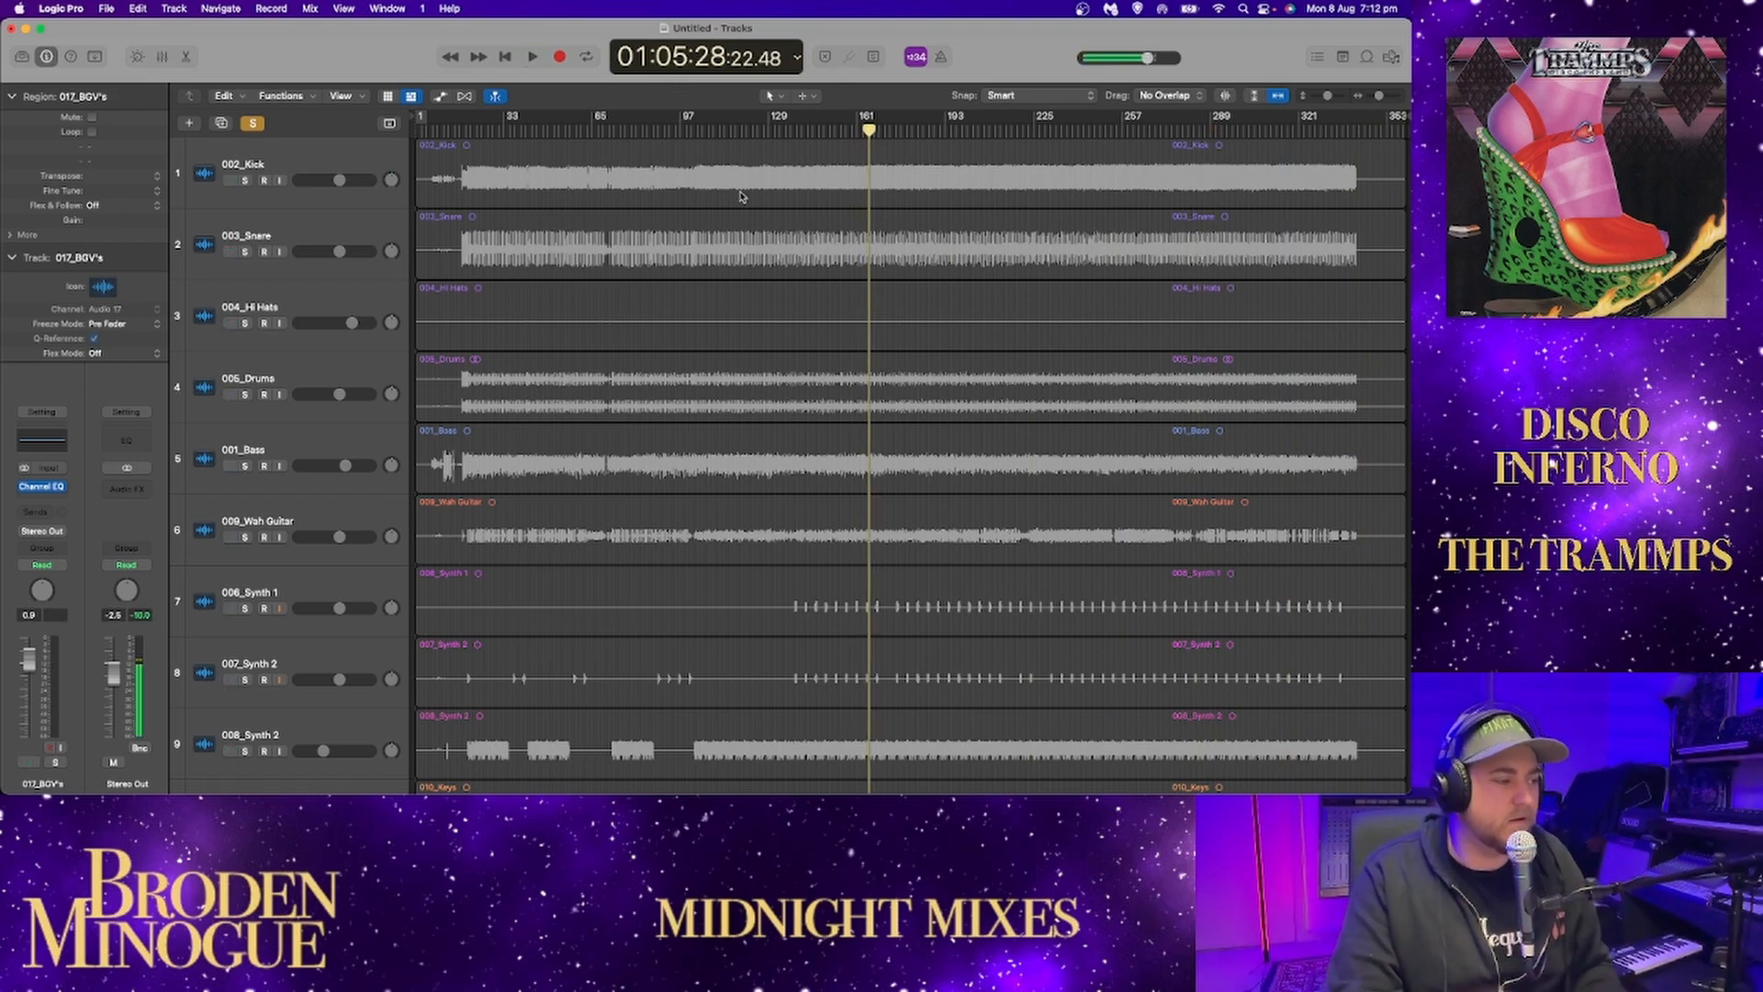
pyautogui.press('space')
# Play the soloed lead vocal from around bar 19 with its waveform enlarged and examine the phrases.
pyautogui.scroll(-10, 737, 178)
pyautogui.click(505, 58)
pyautogui.scroll(-2, 735, 413)
pyautogui.click(468, 132)
pyautogui.press('space')
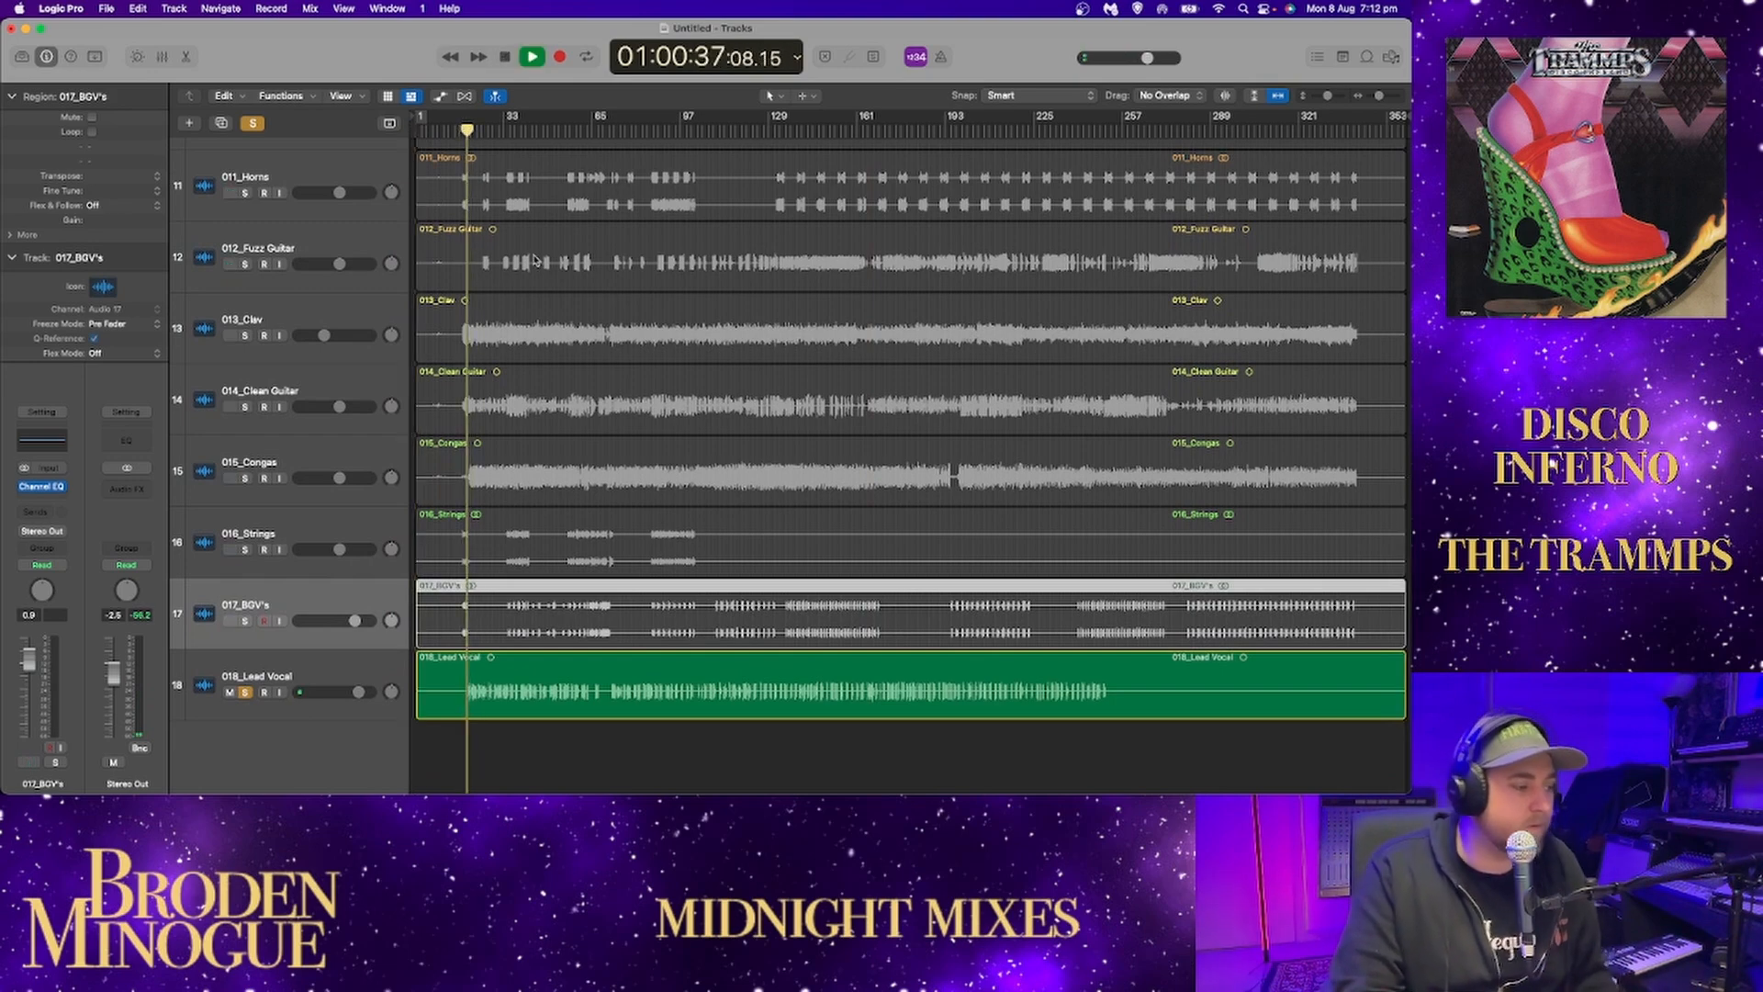
pyautogui.moveTo(1328, 96); pyautogui.dragTo(1382, 99)
pyautogui.scroll(-5, 957, 393)
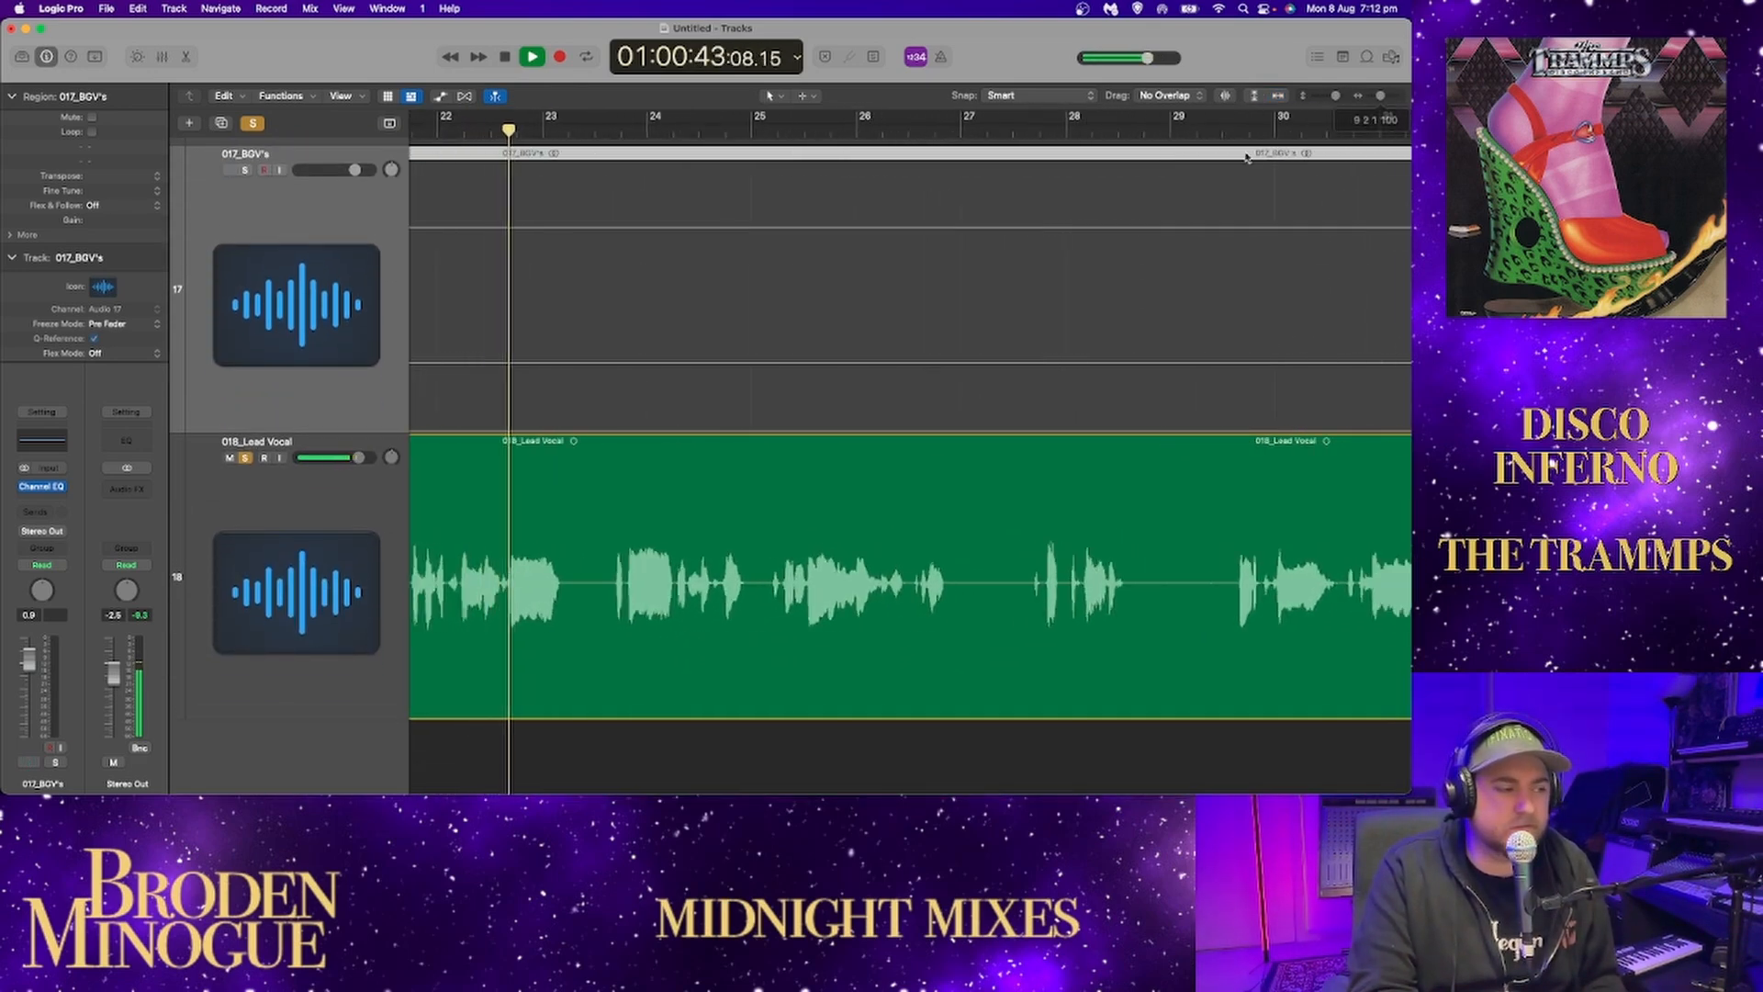
pyautogui.hscroll(-5, 1139, 190)
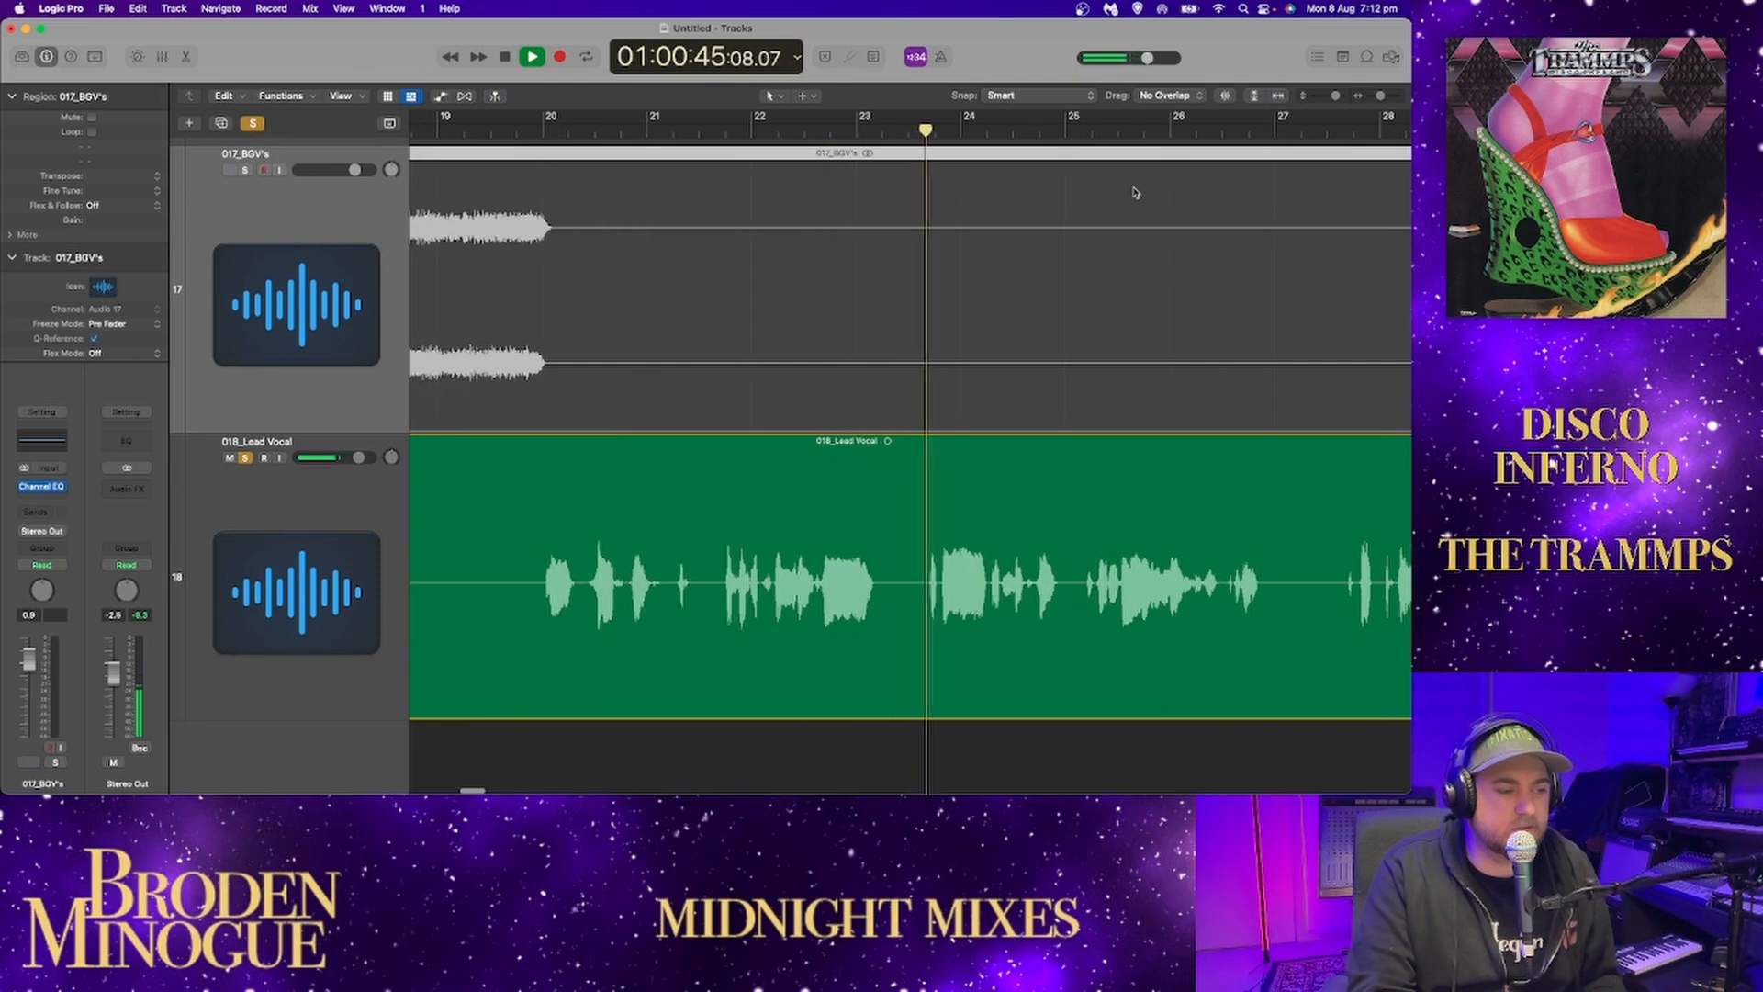
pyautogui.moveTo(1380, 97); pyautogui.dragTo(1375, 98)
pyautogui.hscroll(5, 1185, 250)
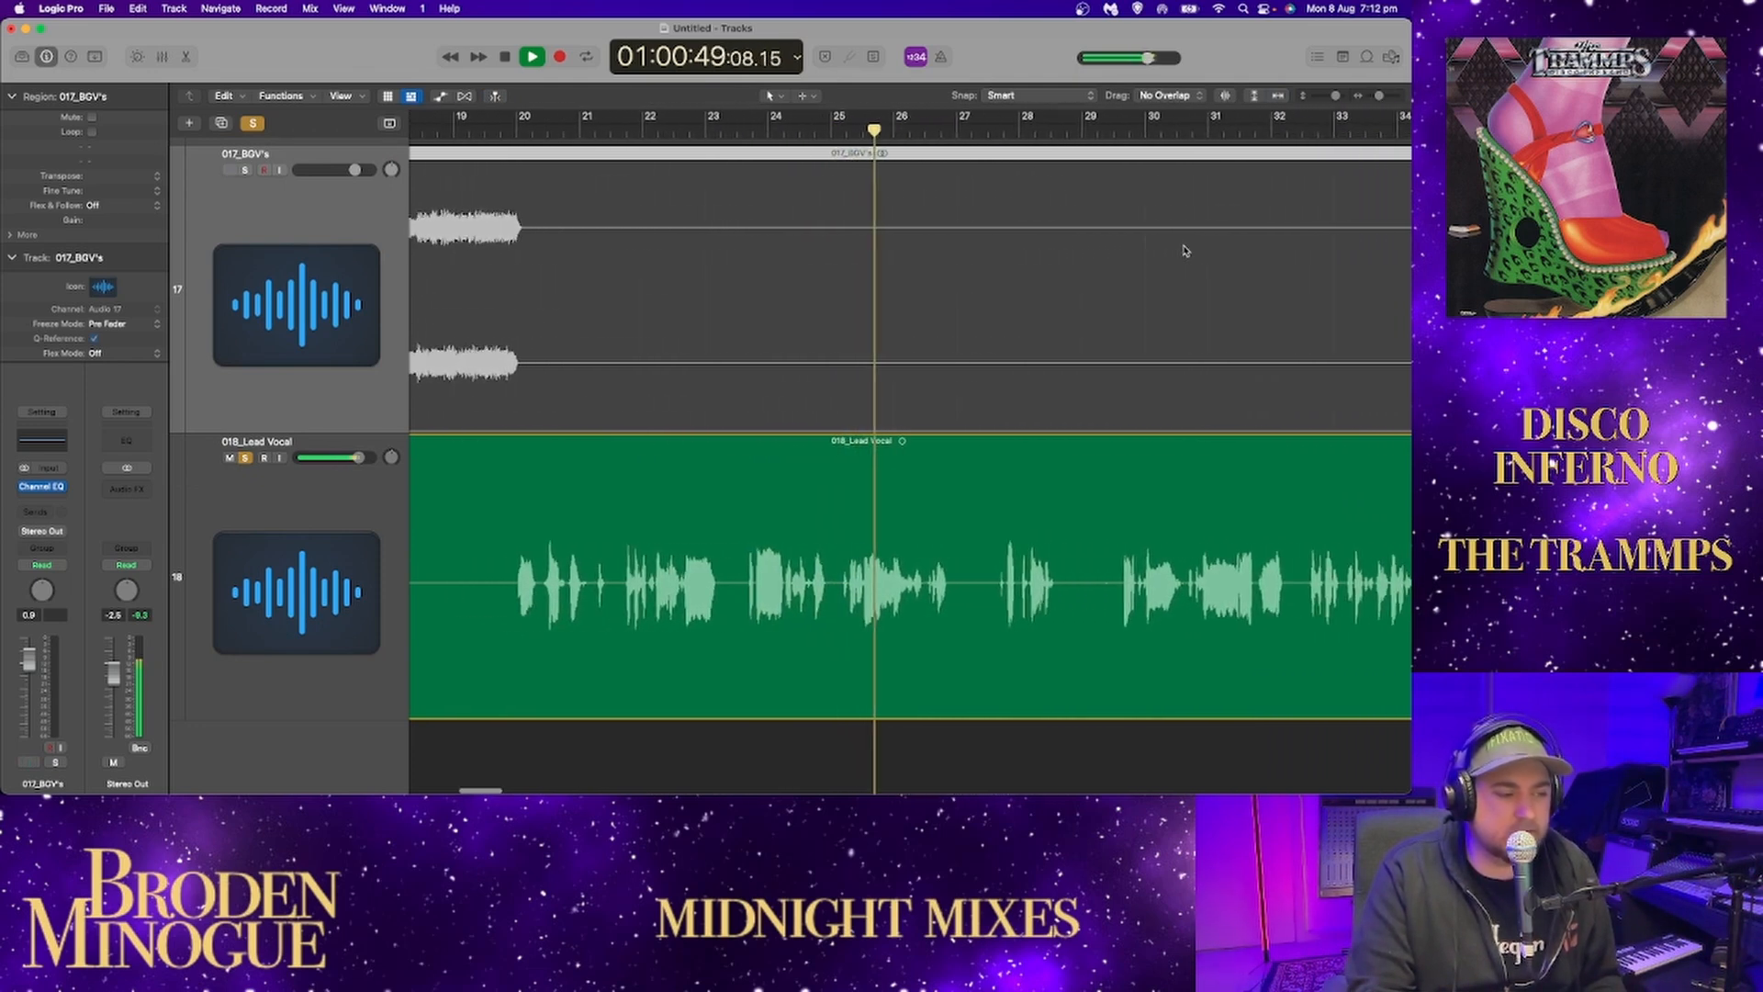
pyautogui.hscroll(1, 1185, 250)
# Insert a Channel EQ on the lead vocal track and place its window clear of the playing waveform.
pyautogui.click(333, 496)
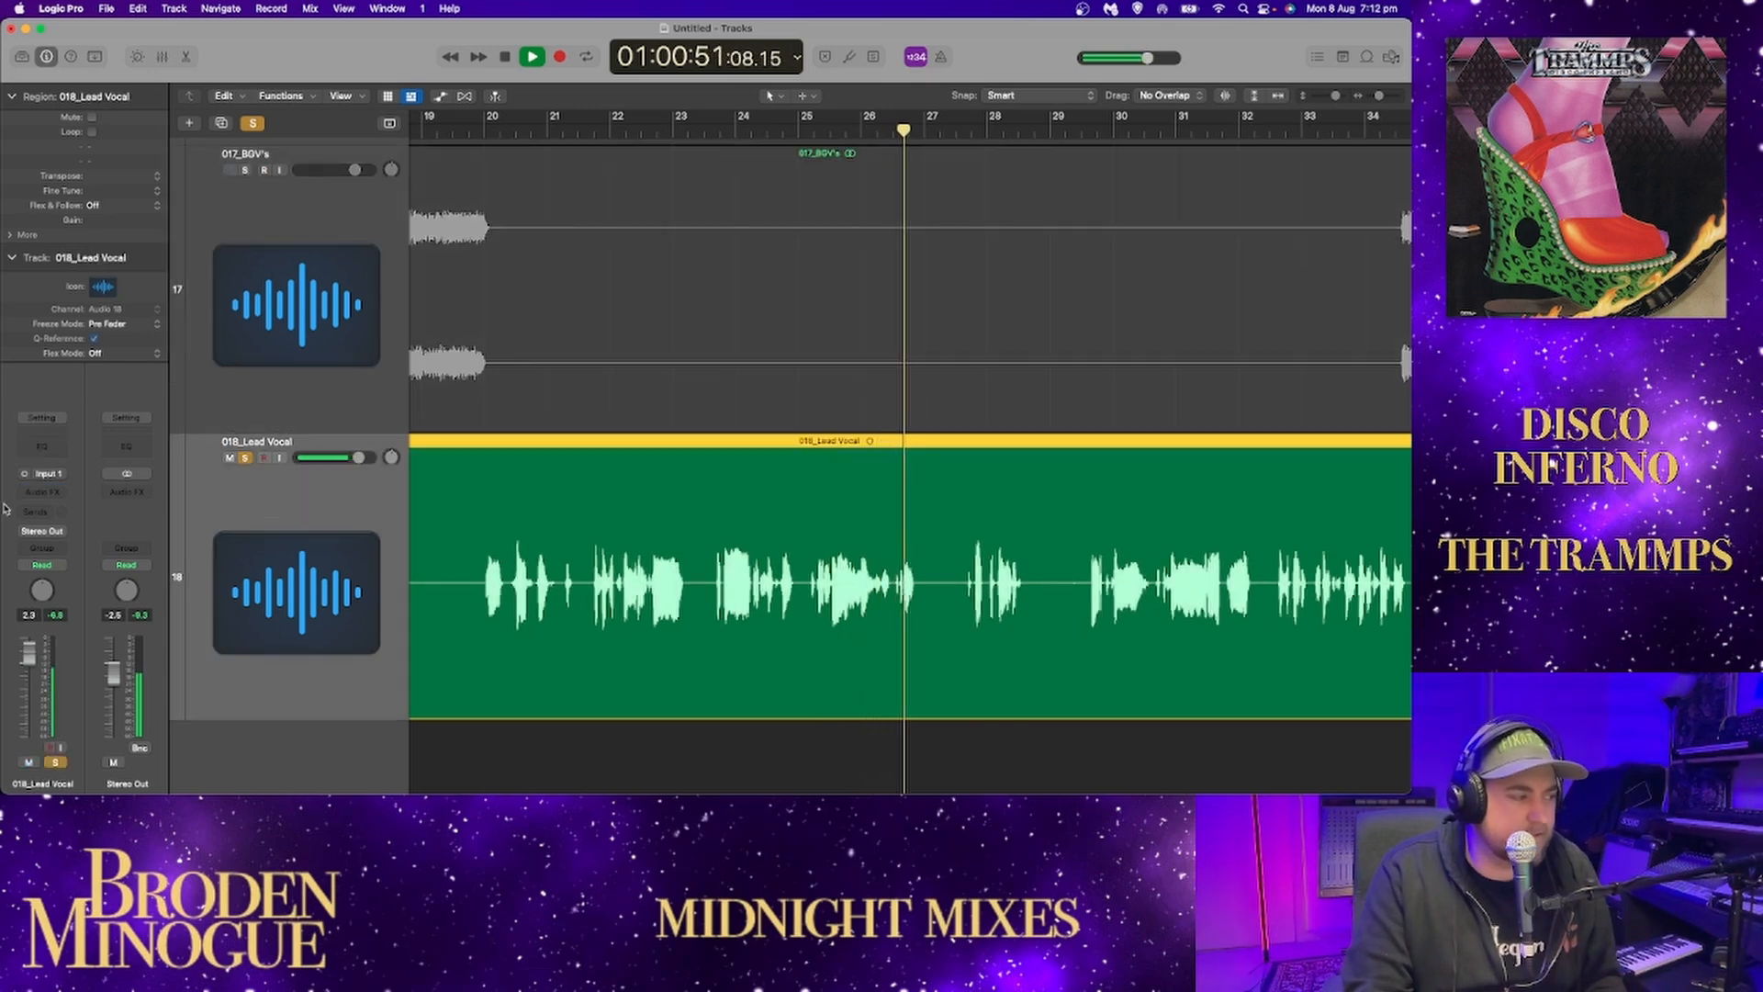
pyautogui.click(41, 445)
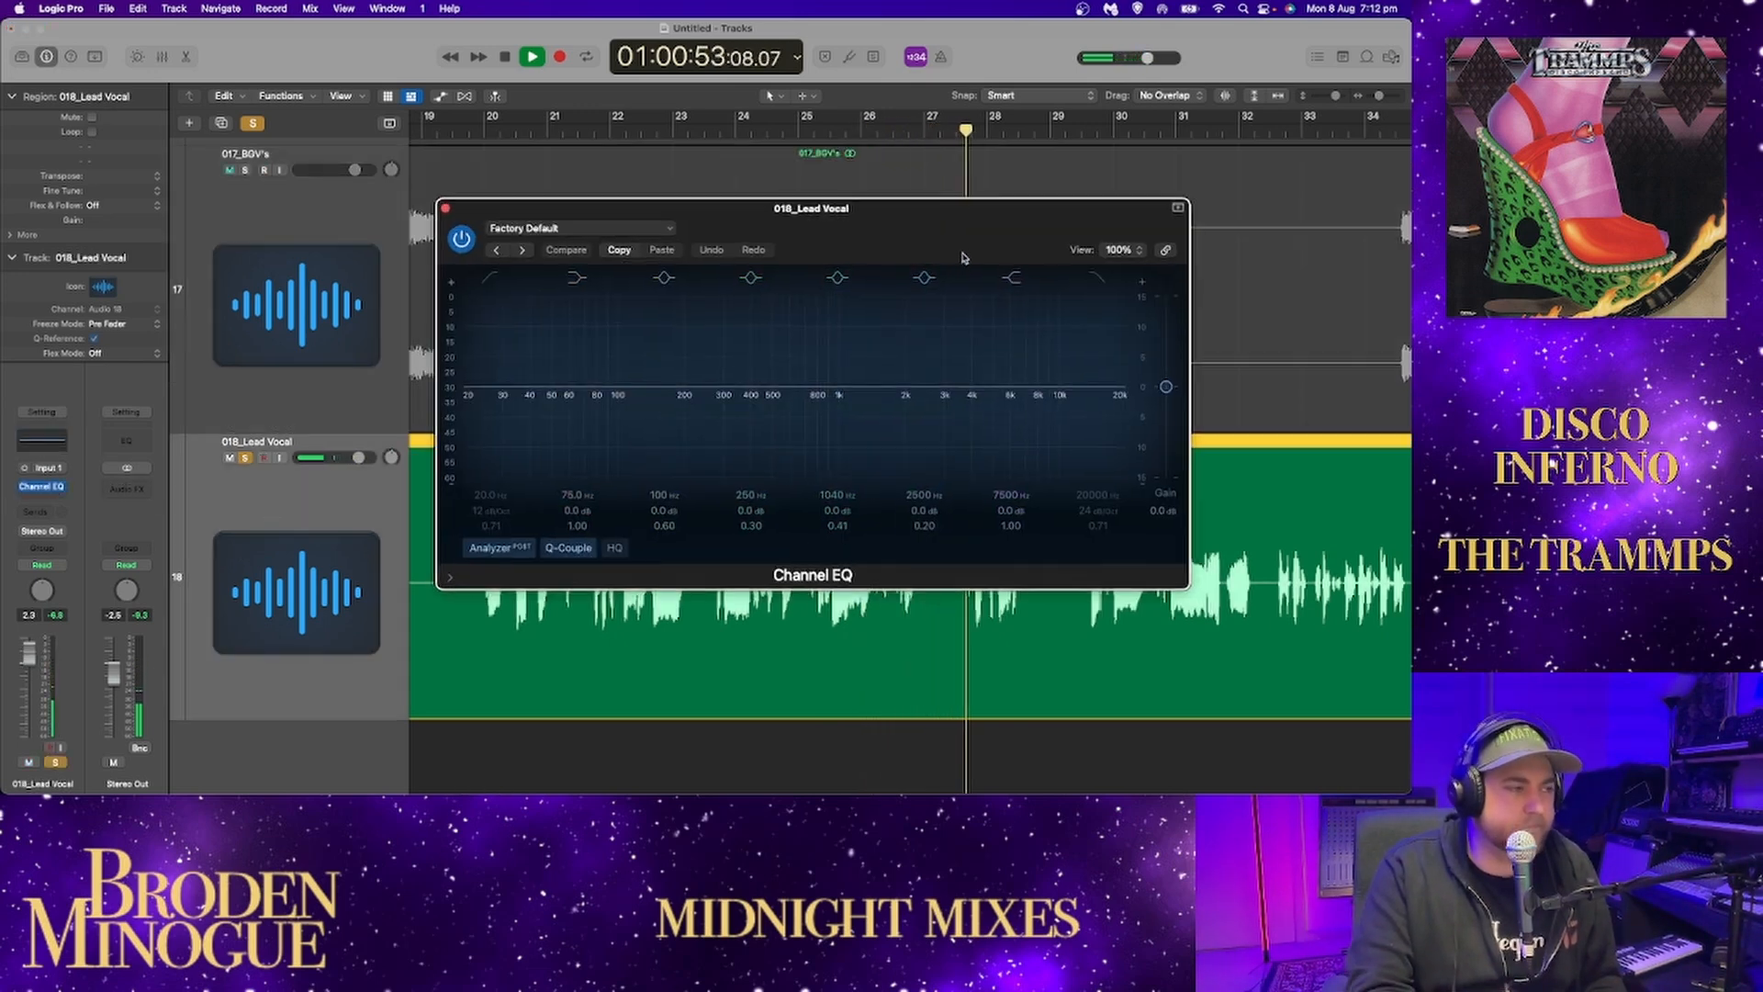
pyautogui.moveTo(964, 258); pyautogui.dragTo(609, 150)
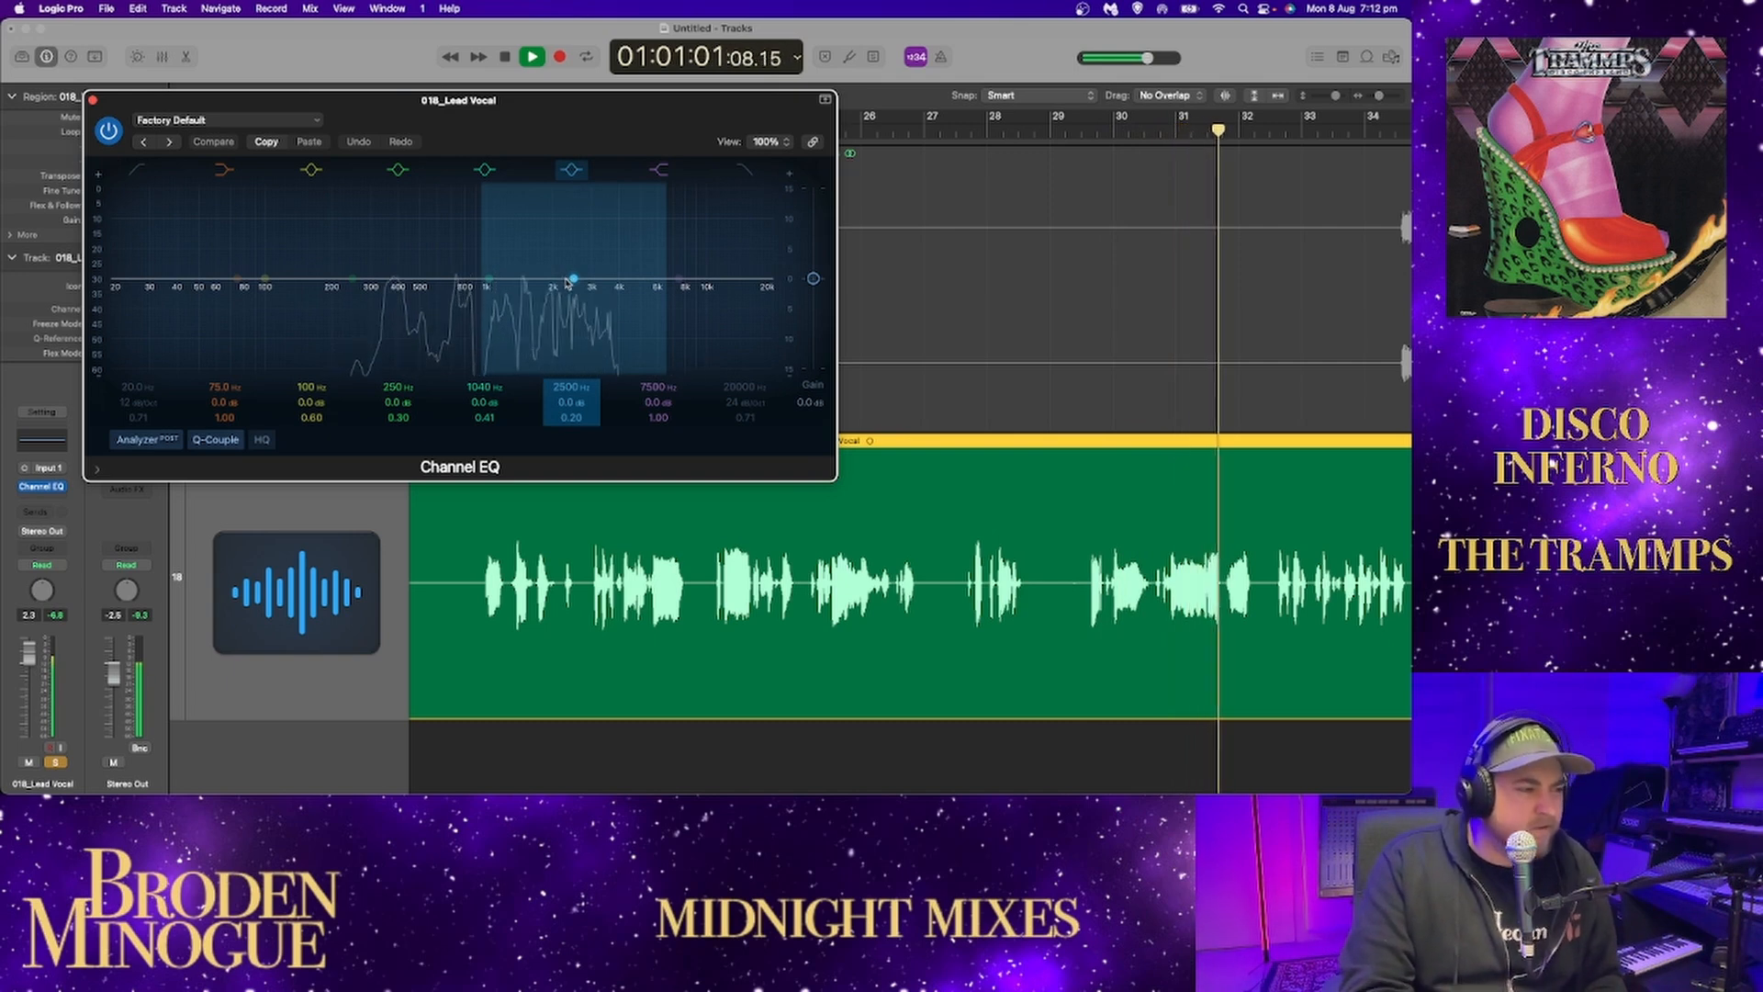
# Try a +9.4 dB EQ boost at 5350 Hz on the lead vocal, reduce it to +0.2 dB at 3700 Hz and stop playback.
pyautogui.moveTo(566, 281); pyautogui.dragTo(644, 211)
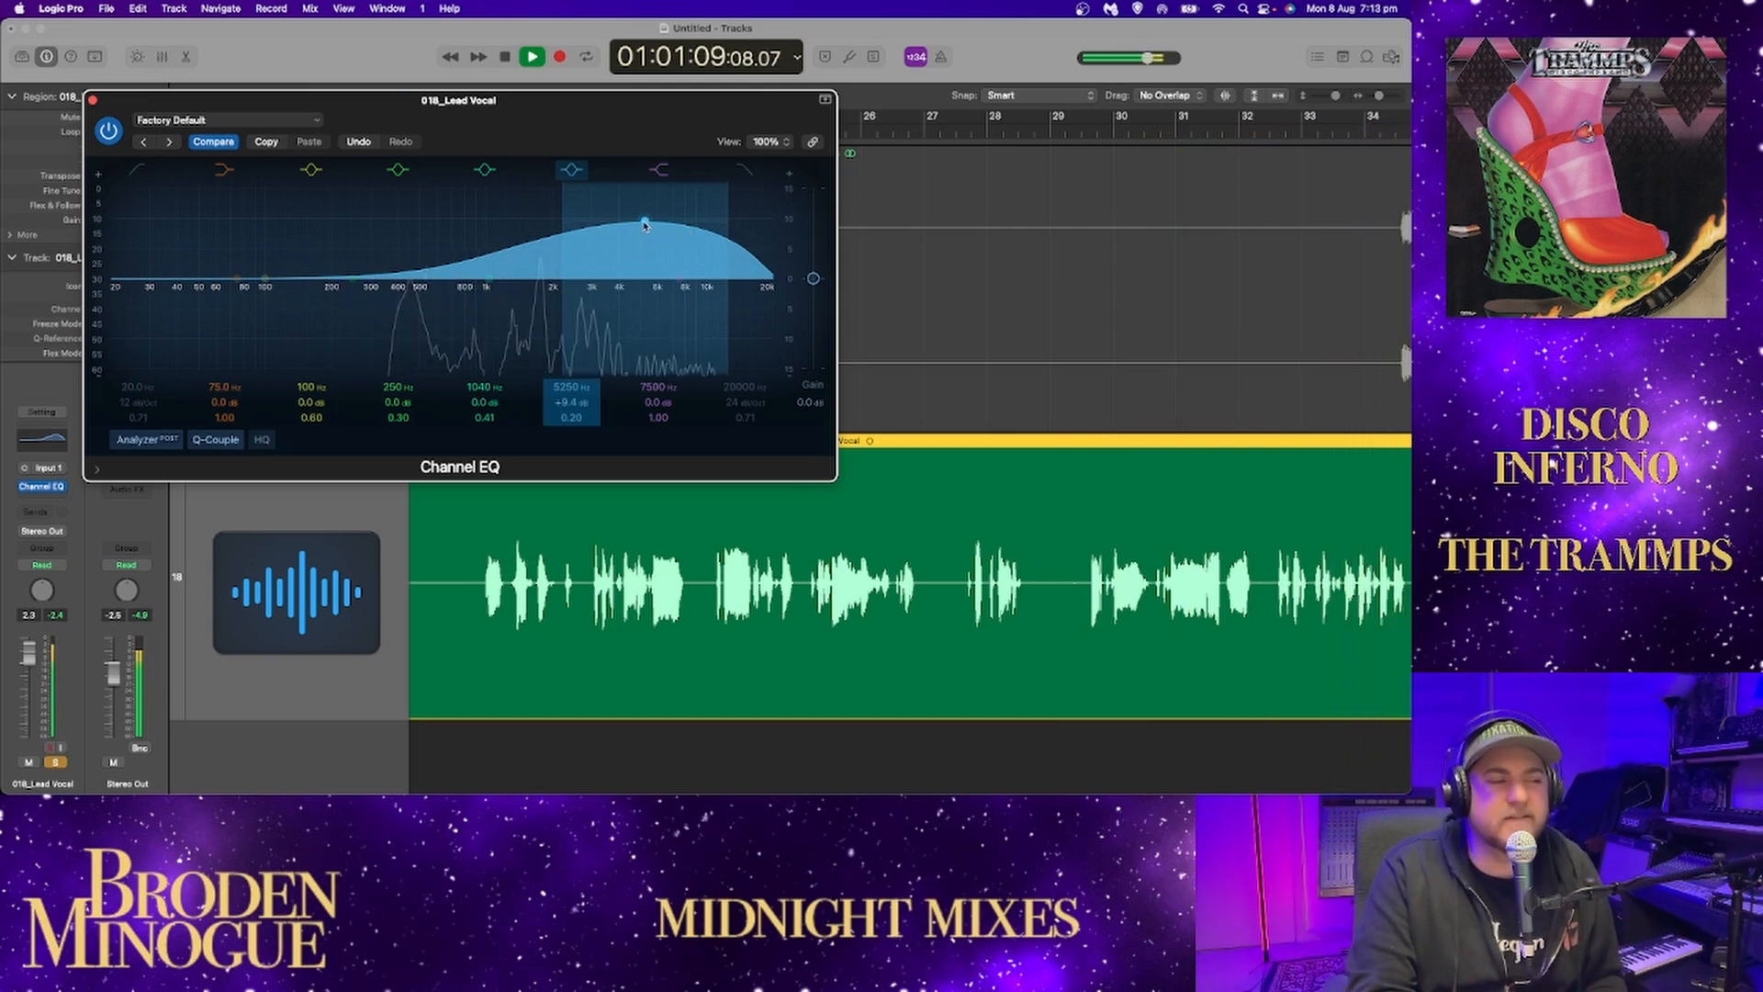
pyautogui.moveTo(646, 225); pyautogui.dragTo(616, 286)
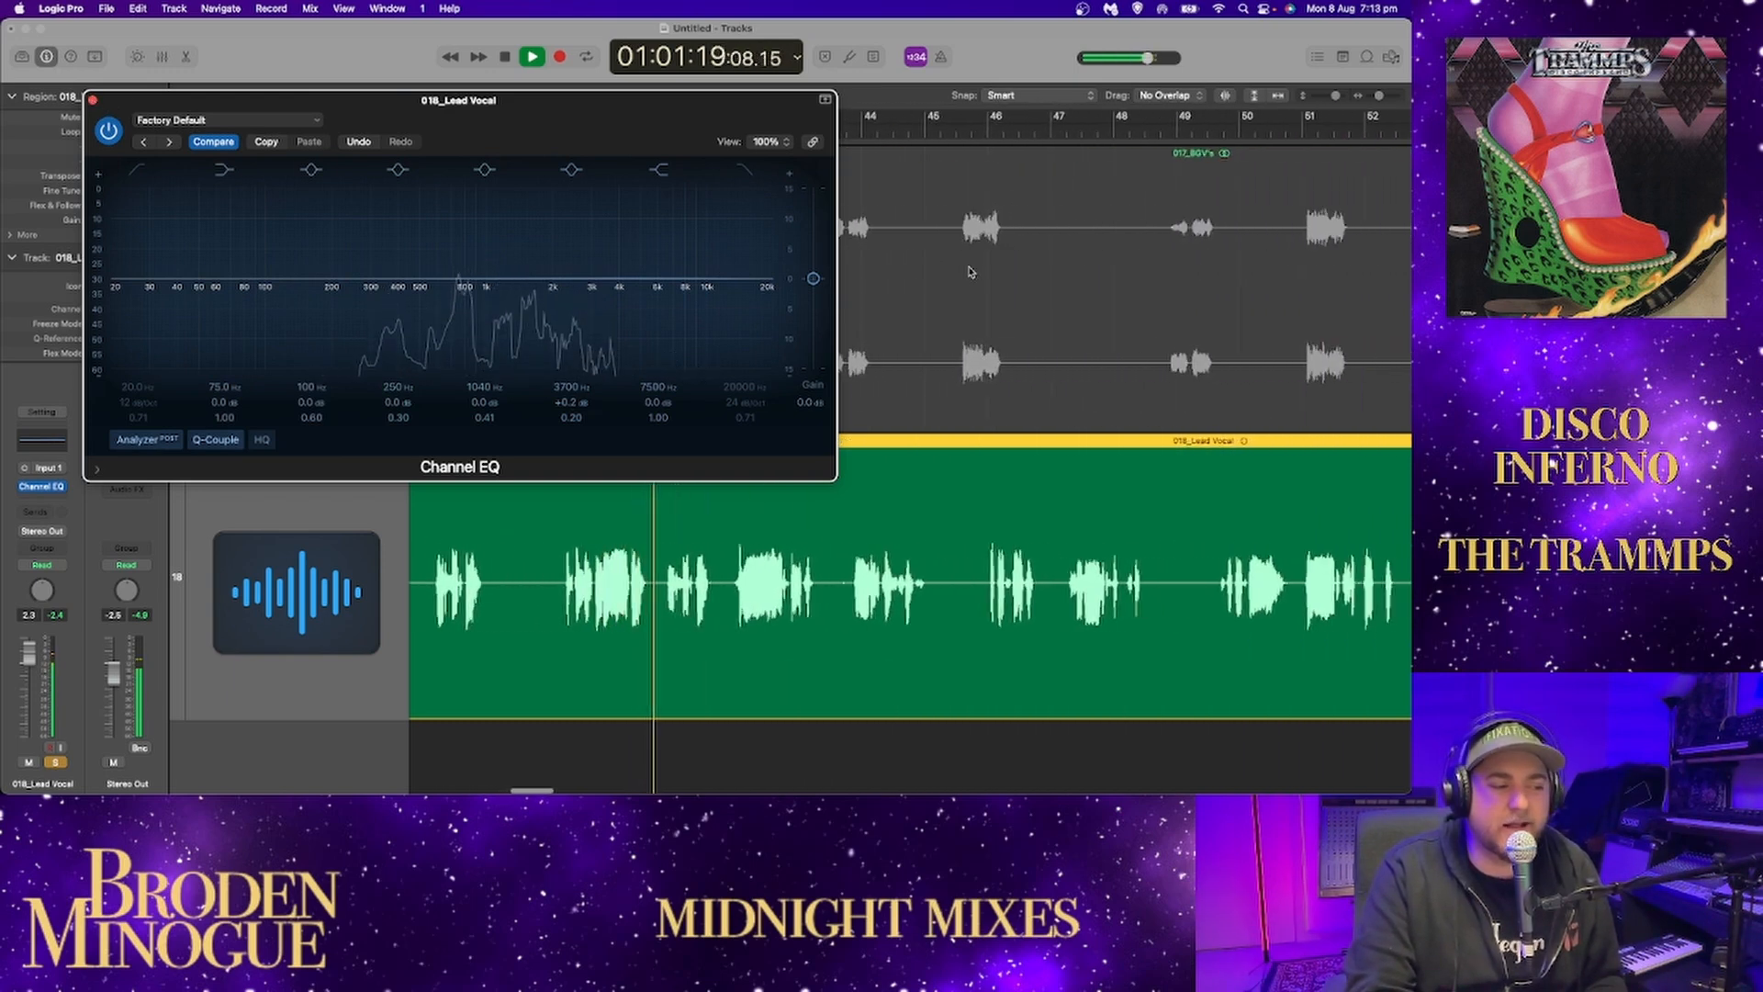
pyautogui.press('space')
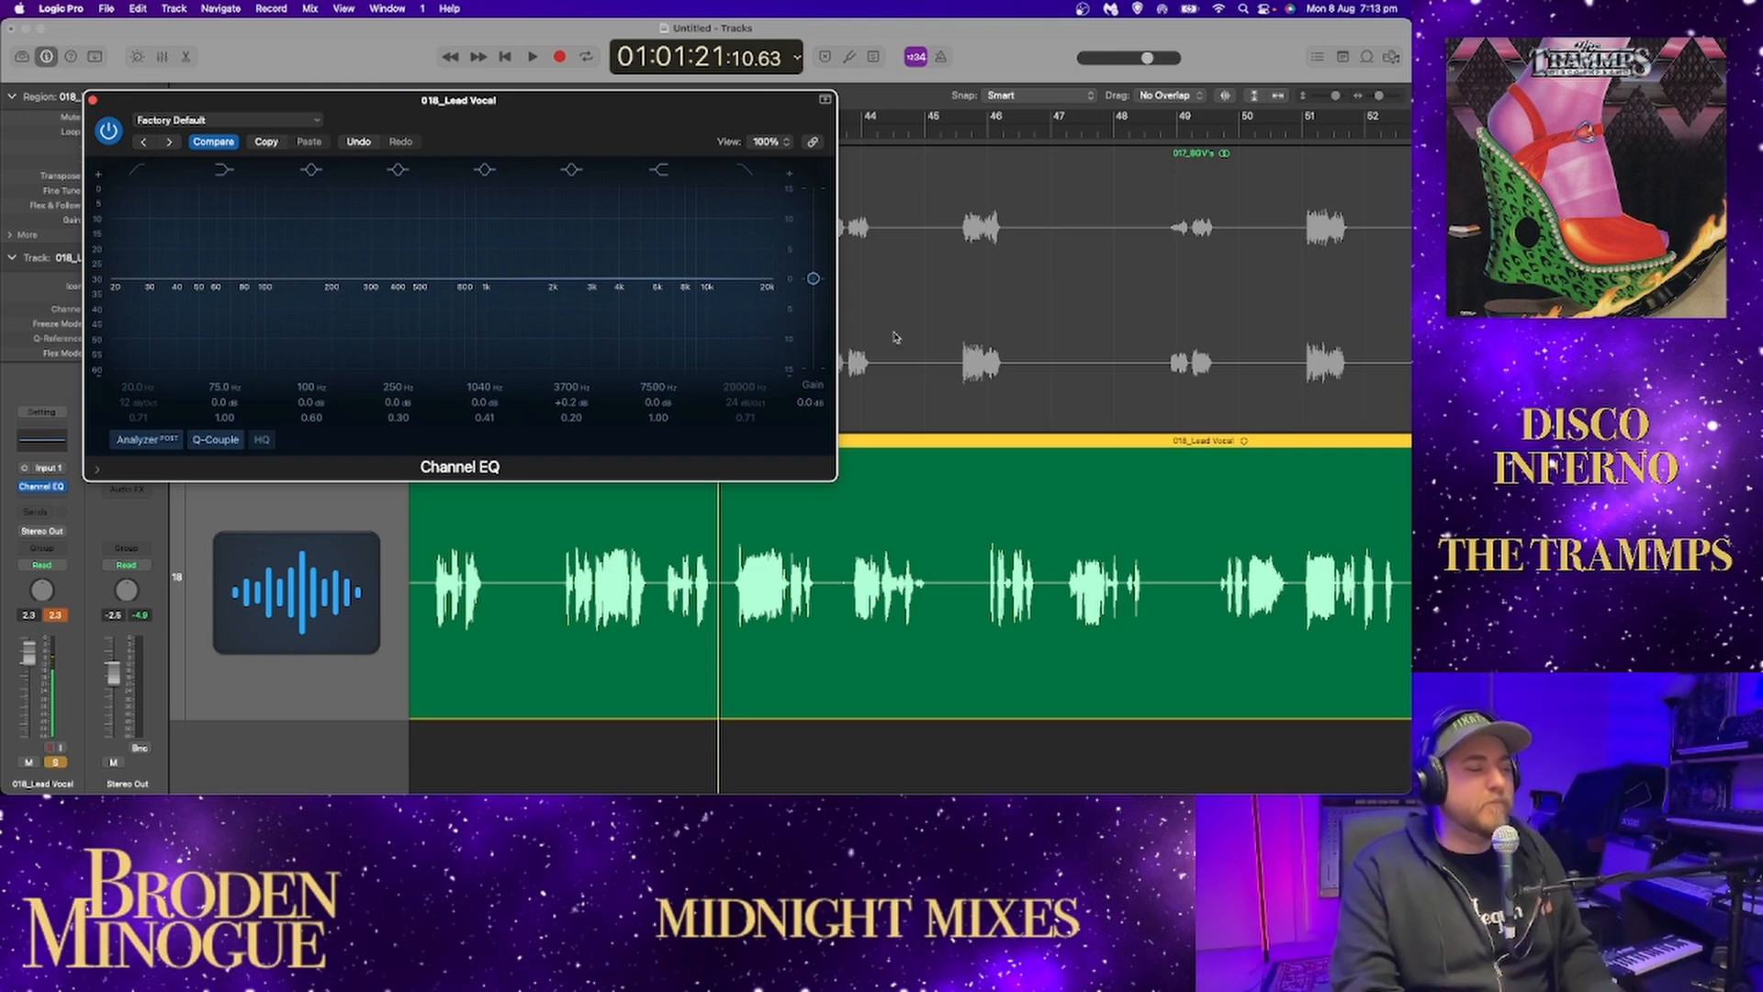
# Resume playback of the nearly flat lead vocal from 01:01:21 and follow its waveform past bar 50.
pyautogui.moveTo(656, 112); pyautogui.dragTo(614, 118)
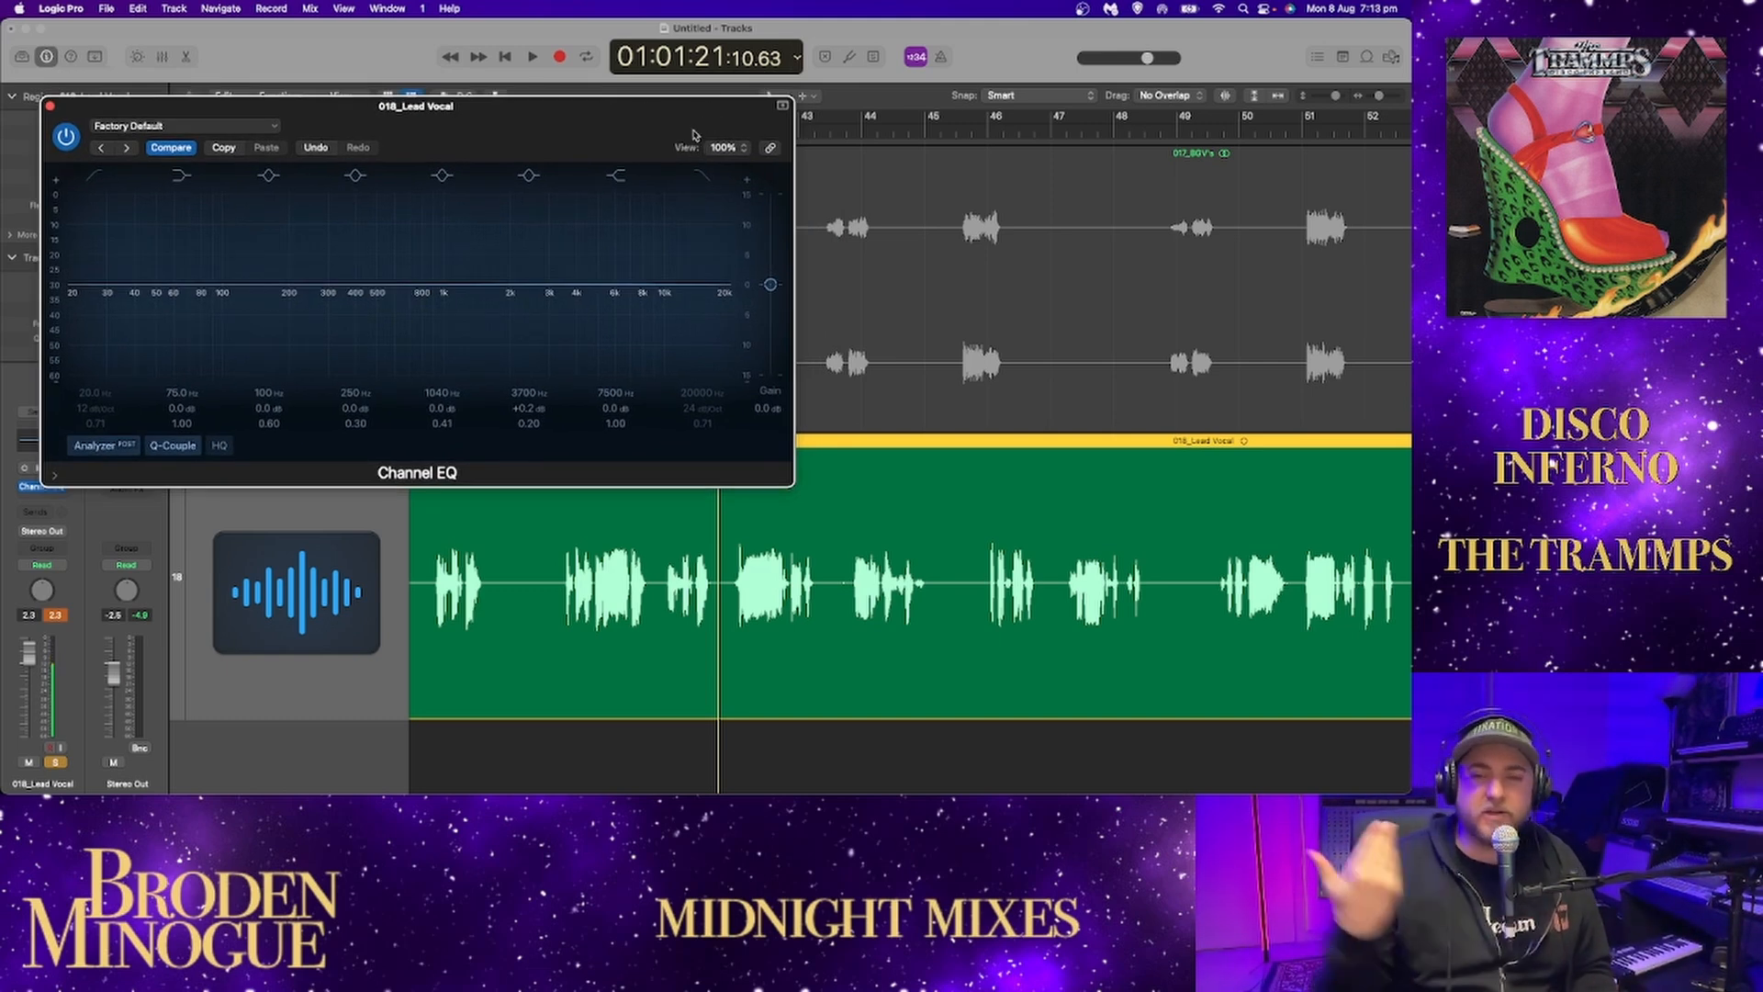
pyautogui.press('space')
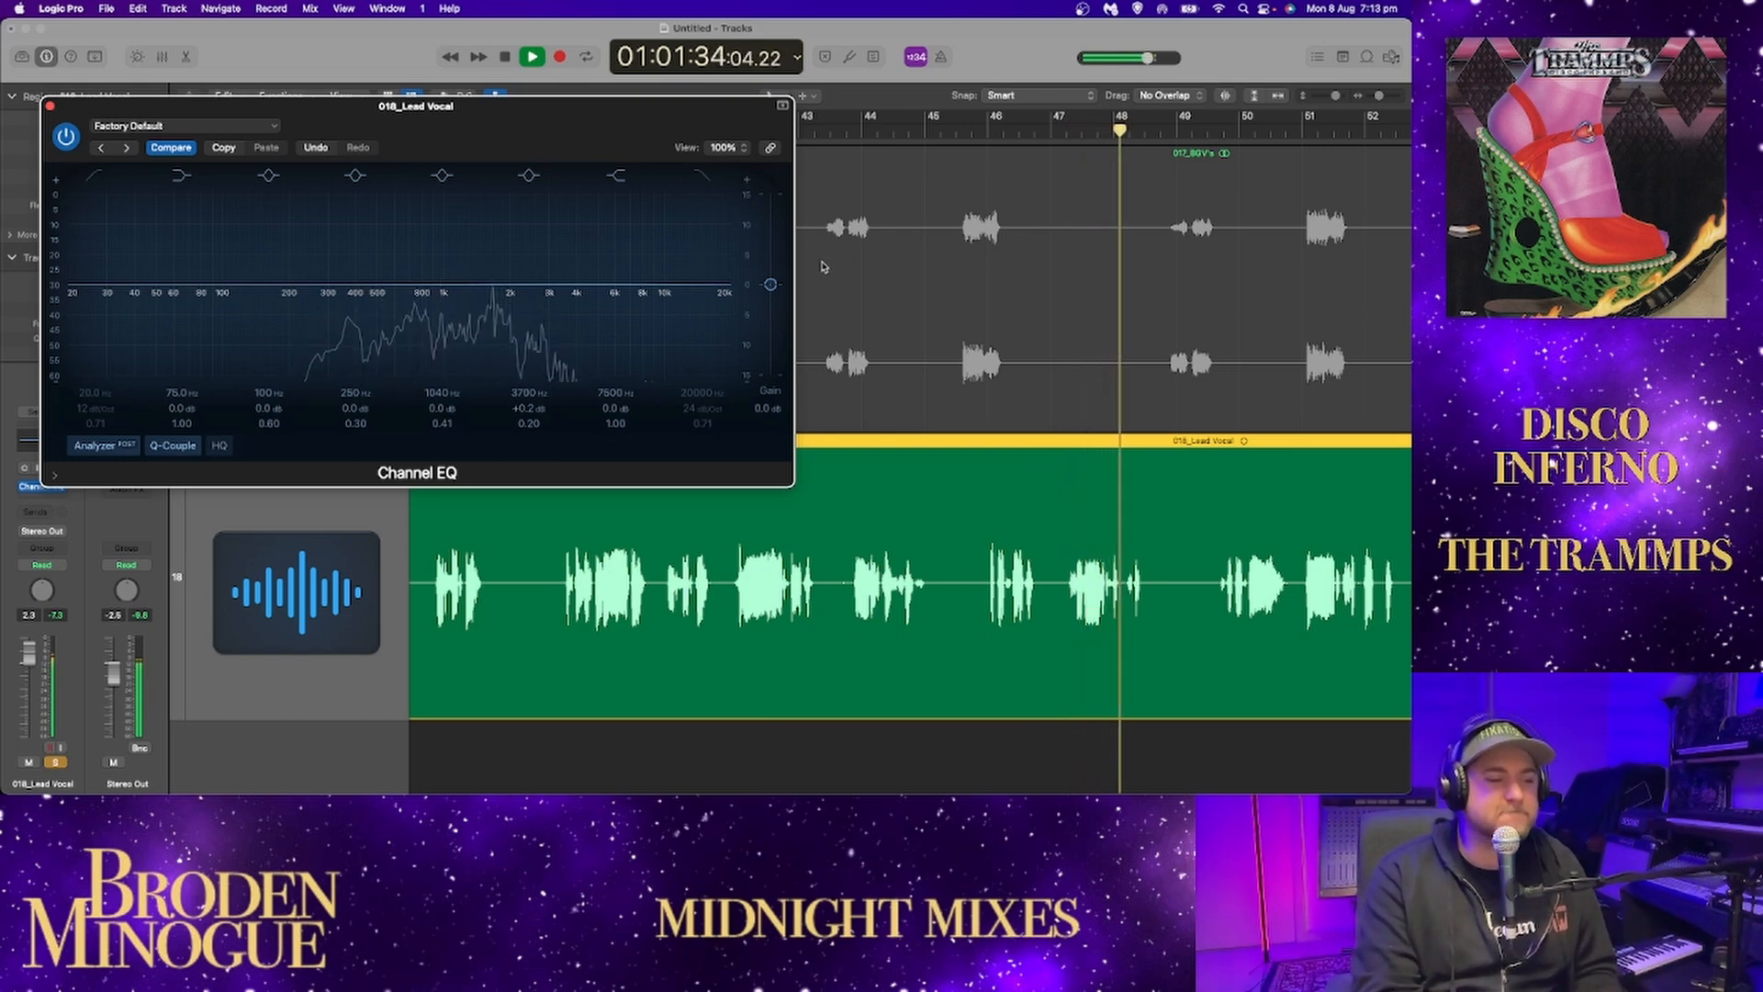
pyautogui.hscroll(1, 961, 265)
pyautogui.hscroll(8, 960, 264)
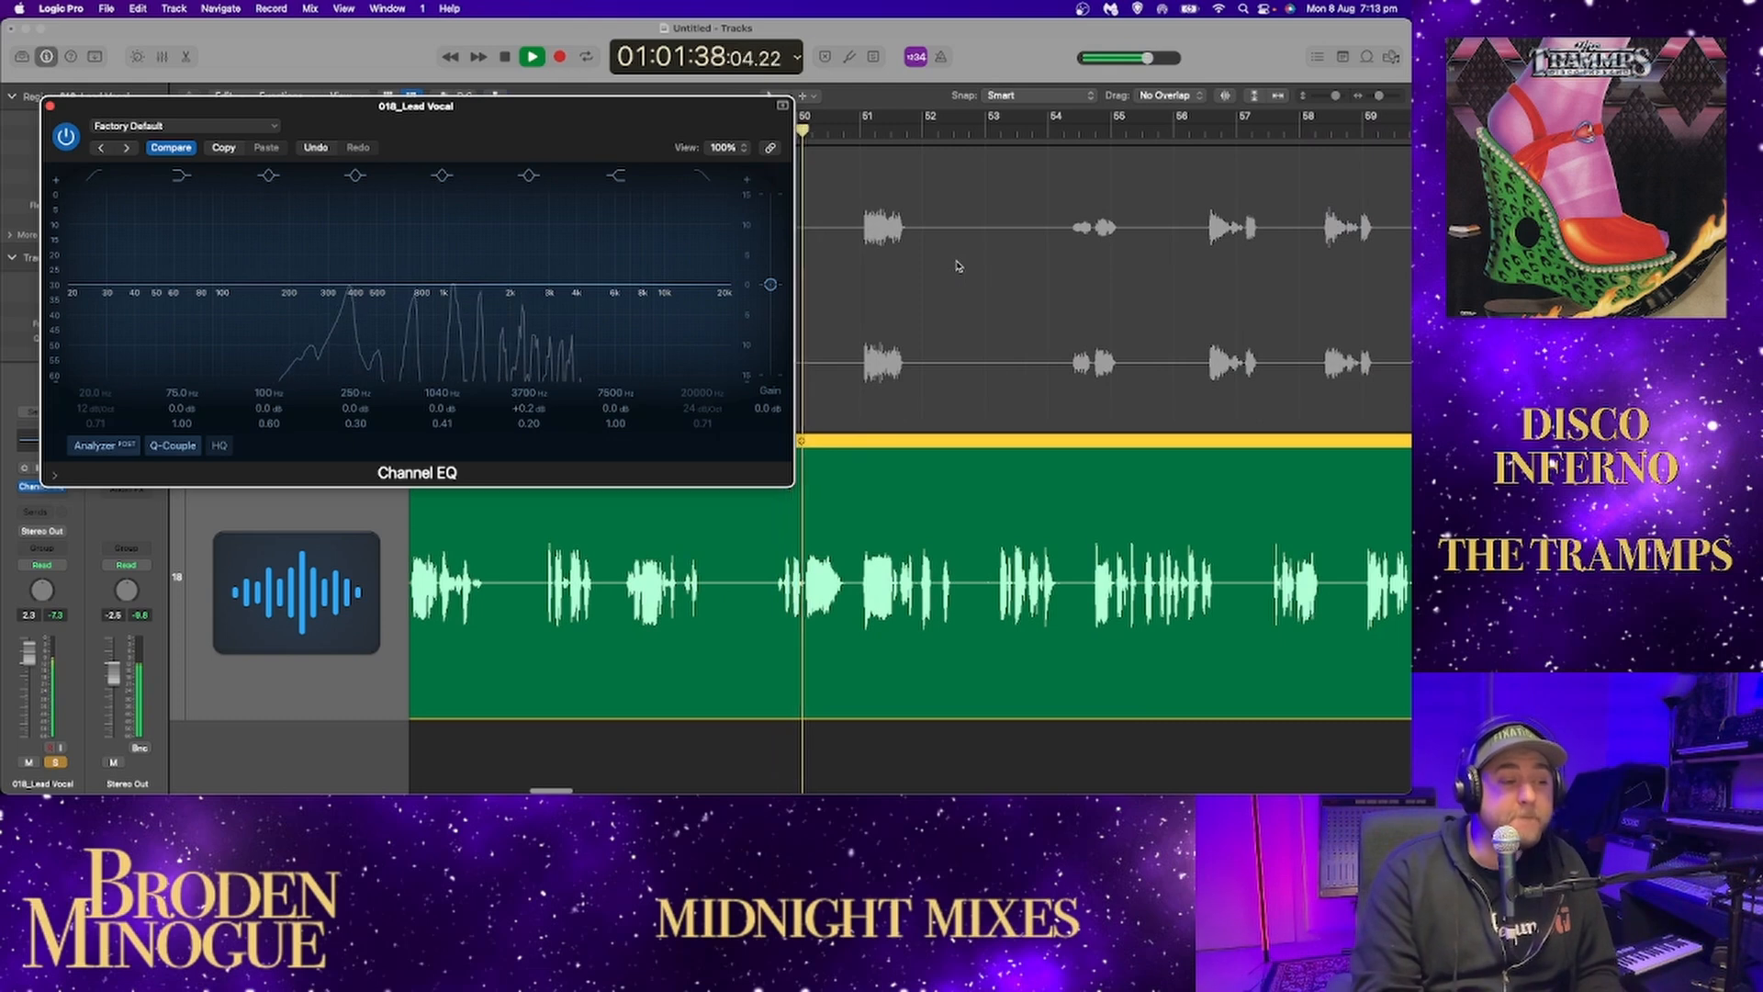
# Adjust the lead vocal's upper-mid EQ band to -0.1 dB at 3800 Hz and replay the phrase from just before bar 53.
pyautogui.moveTo(570, 283)
pyautogui.mouseDown()
pyautogui.moveTo(668, 232)
pyautogui.moveTo(572, 285)
pyautogui.mouseUp()
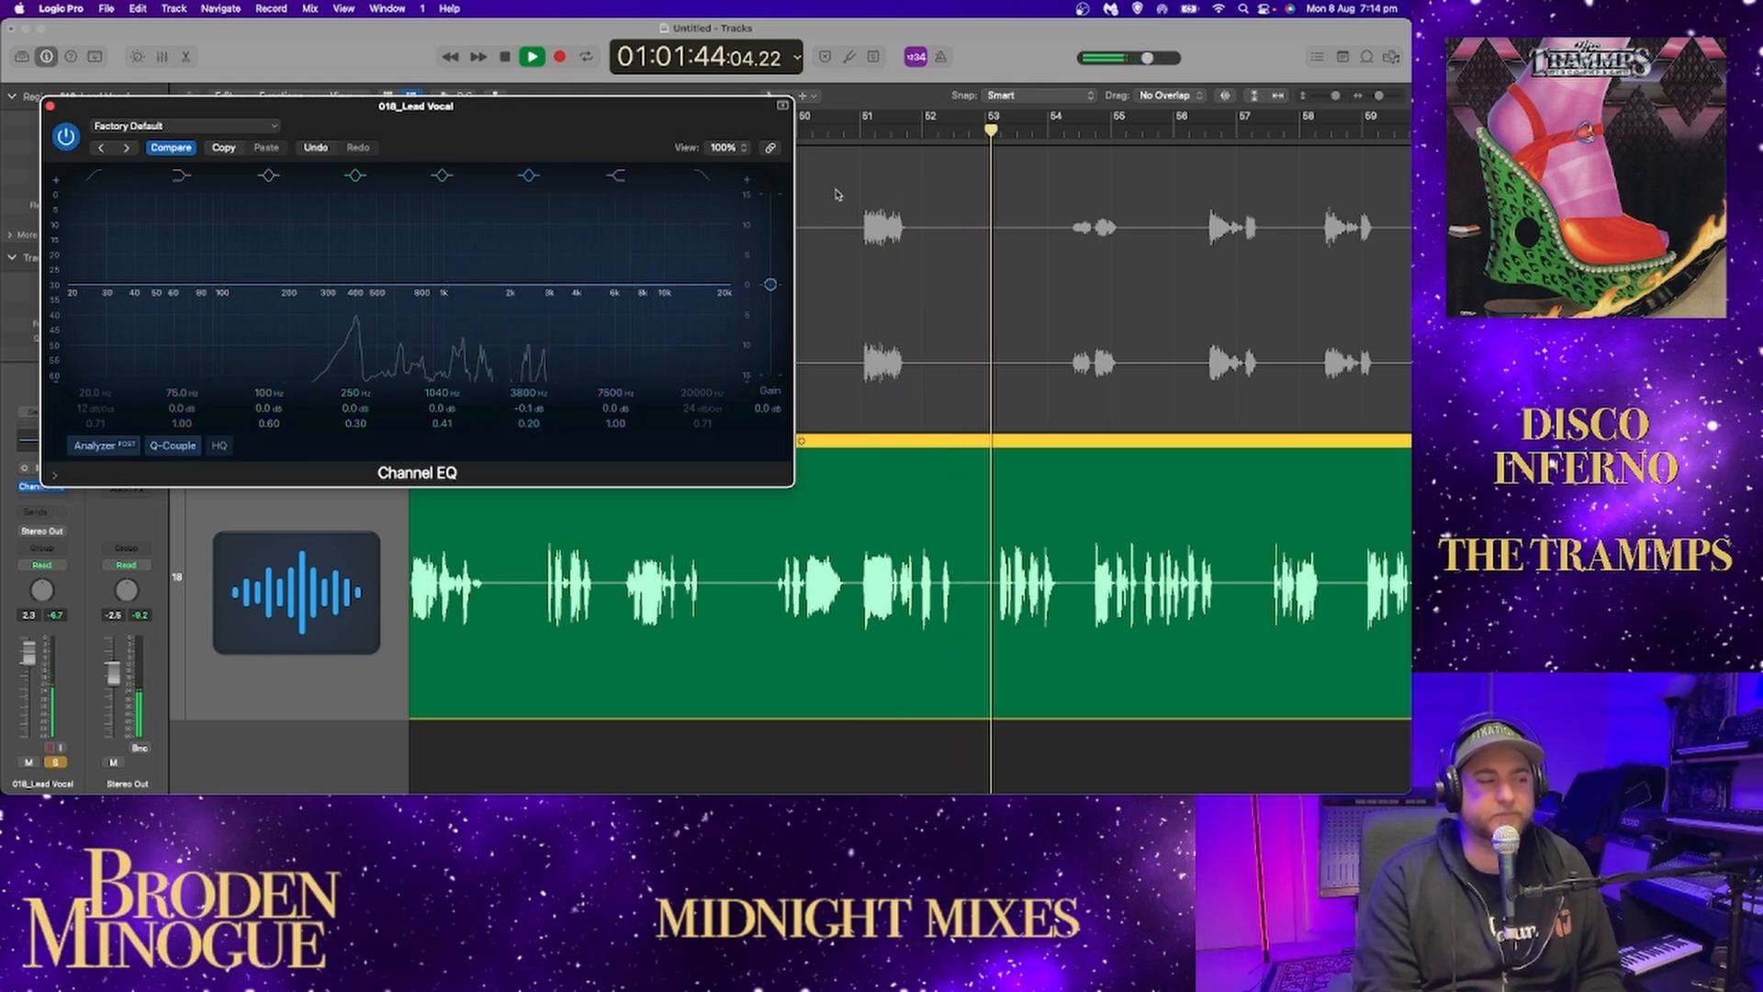
pyautogui.press('space')
pyautogui.click(976, 138)
pyautogui.press('space')
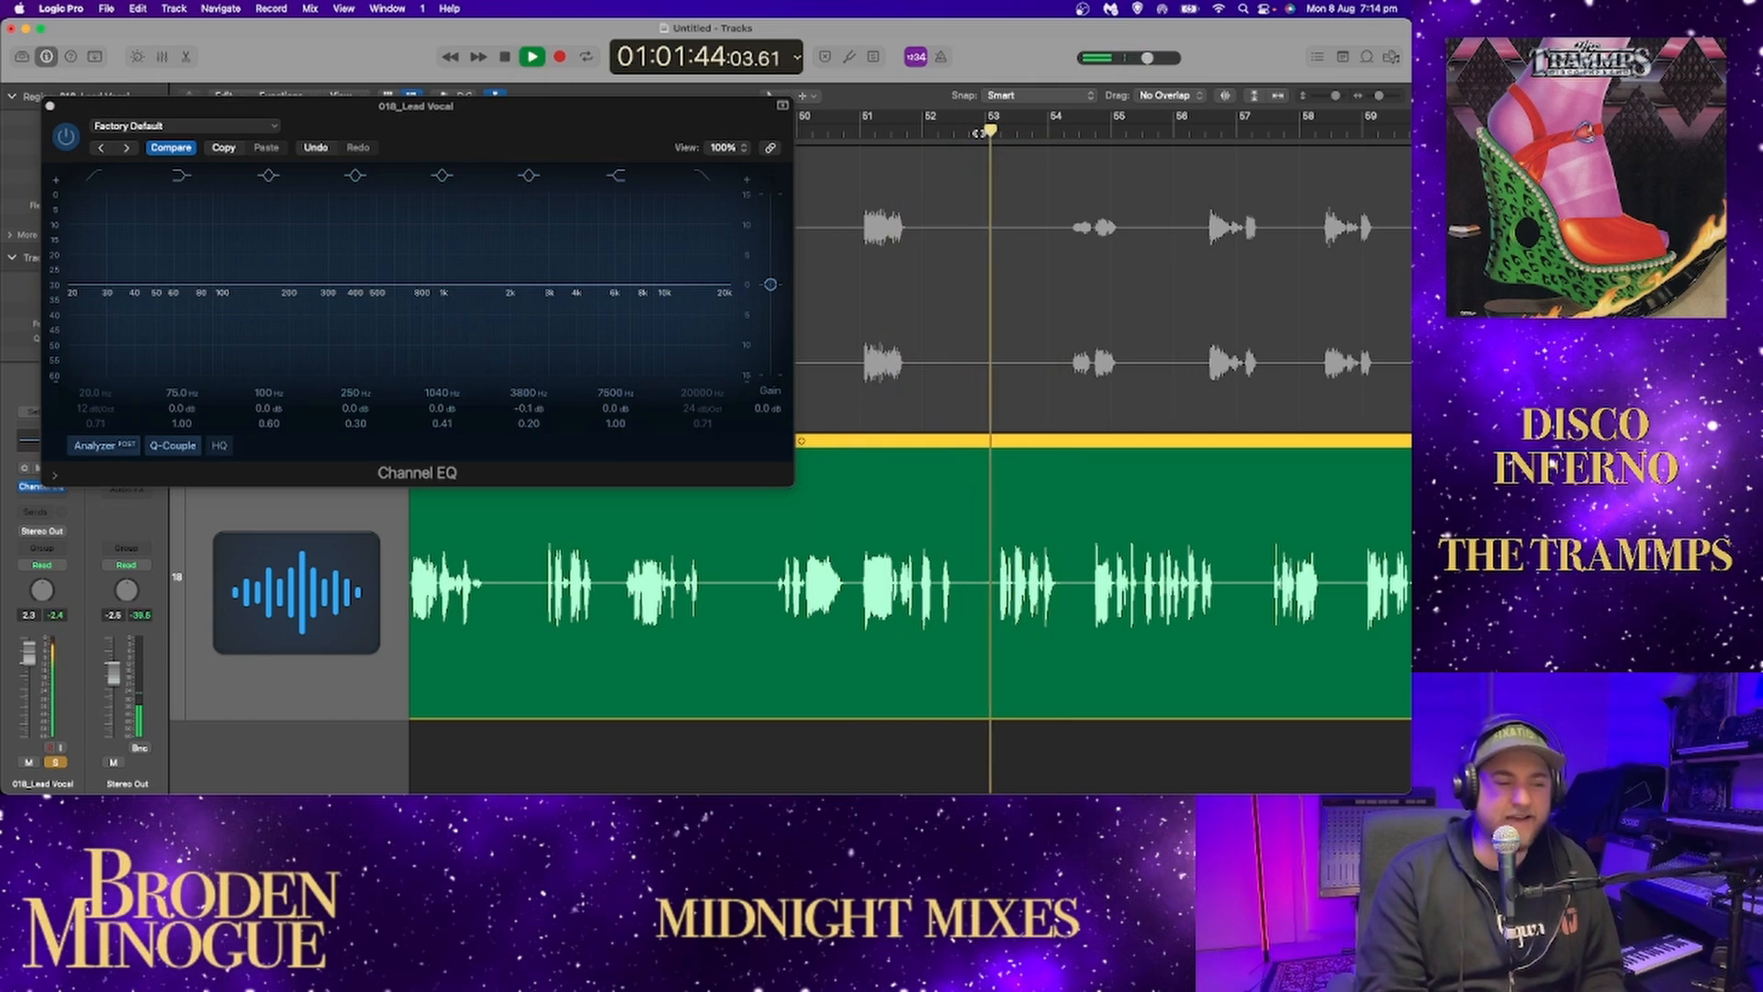
pyautogui.press('space')
pyautogui.click(976, 135)
pyautogui.press('space')
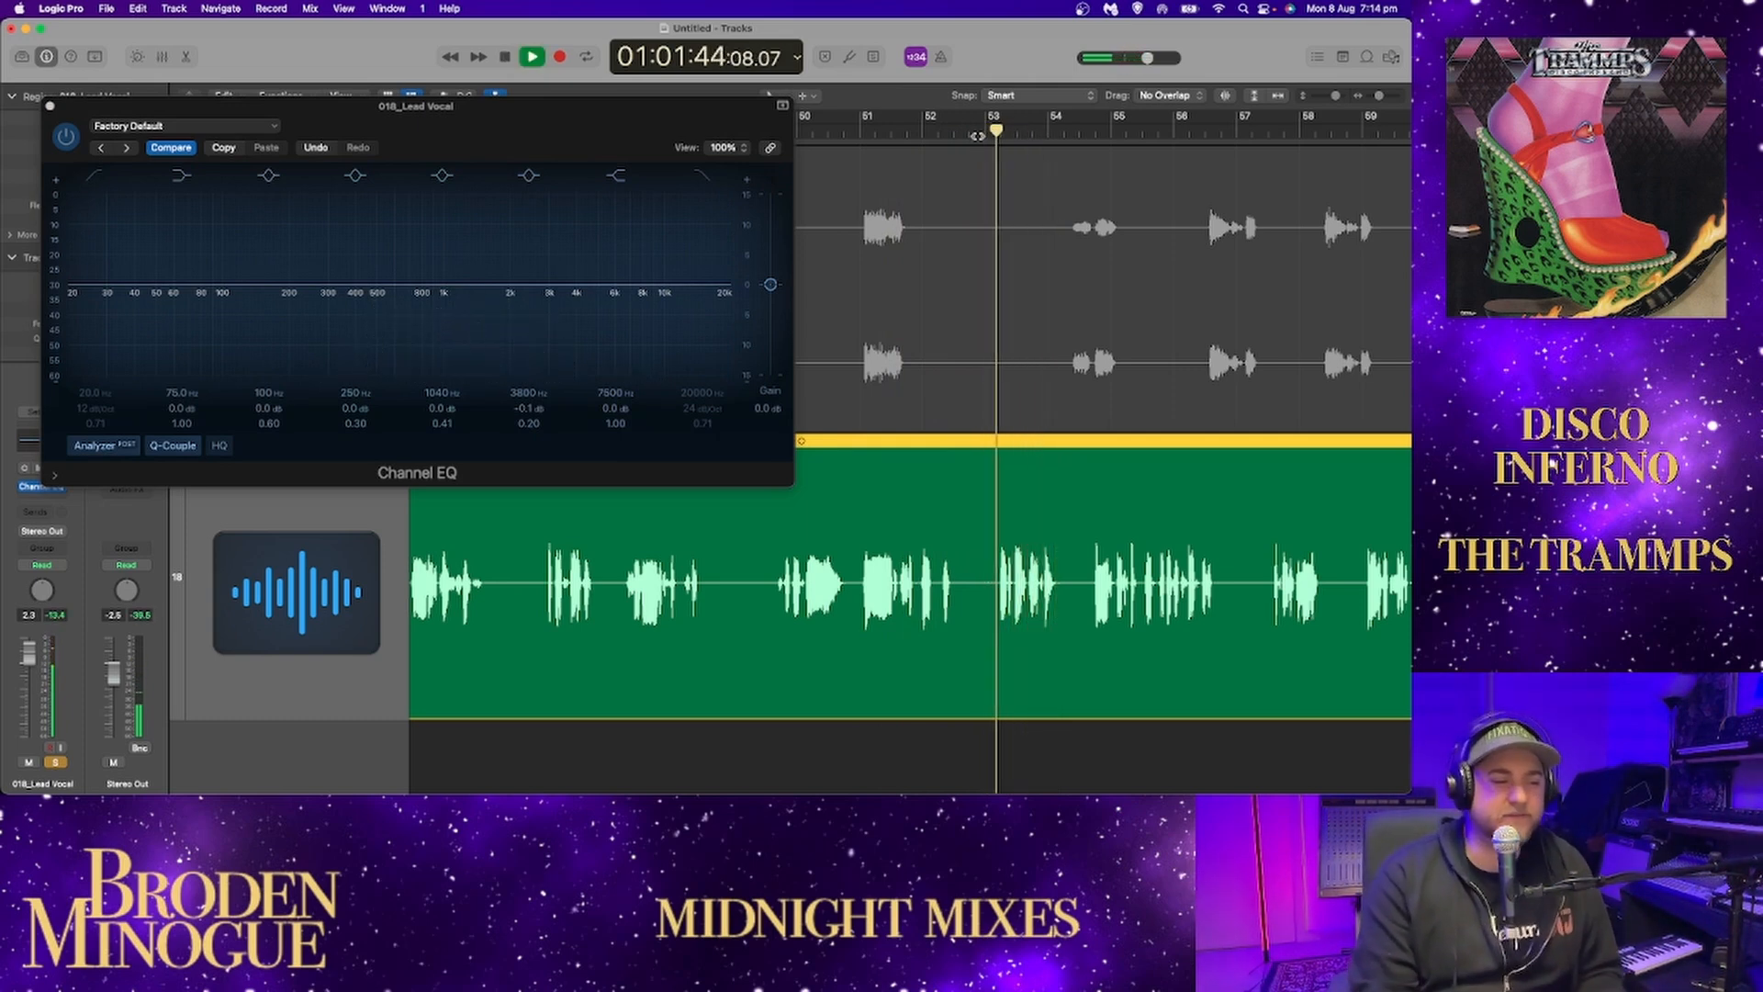
# Replay the lead vocal from just before bar 51, close its Channel EQ window and follow playback towards bar 60.
pyautogui.press('space')
pyautogui.click(854, 135)
pyautogui.press('space')
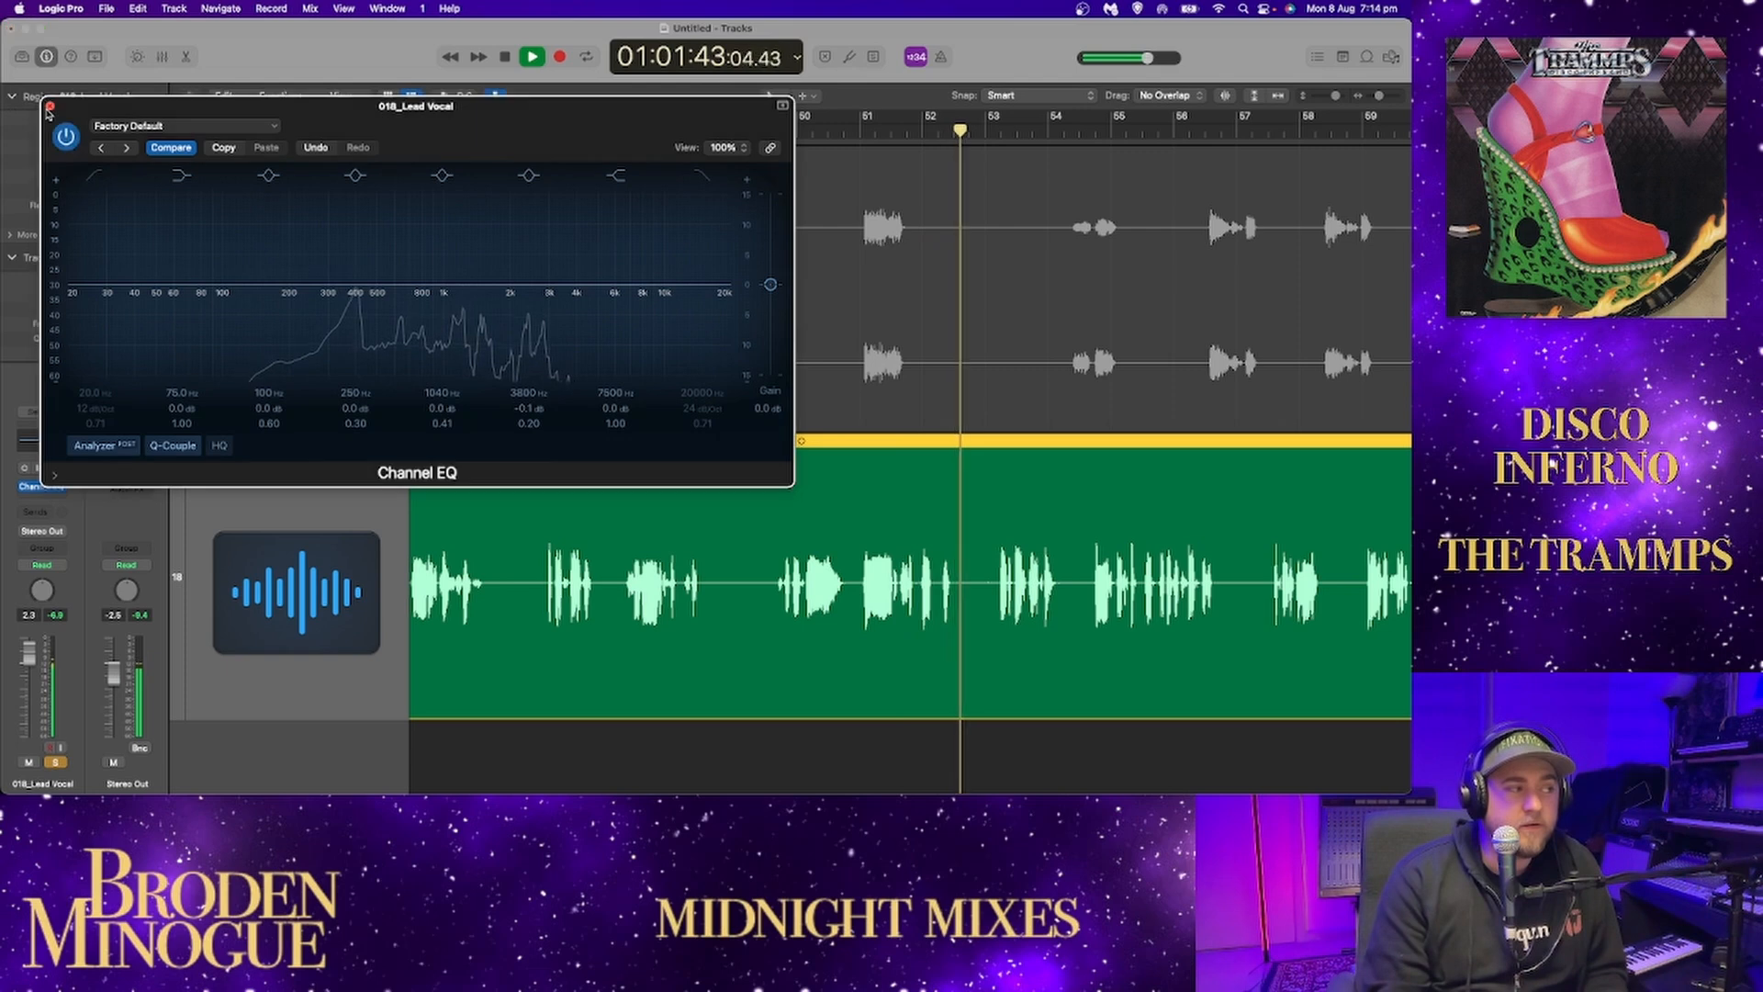
pyautogui.press('super+w')
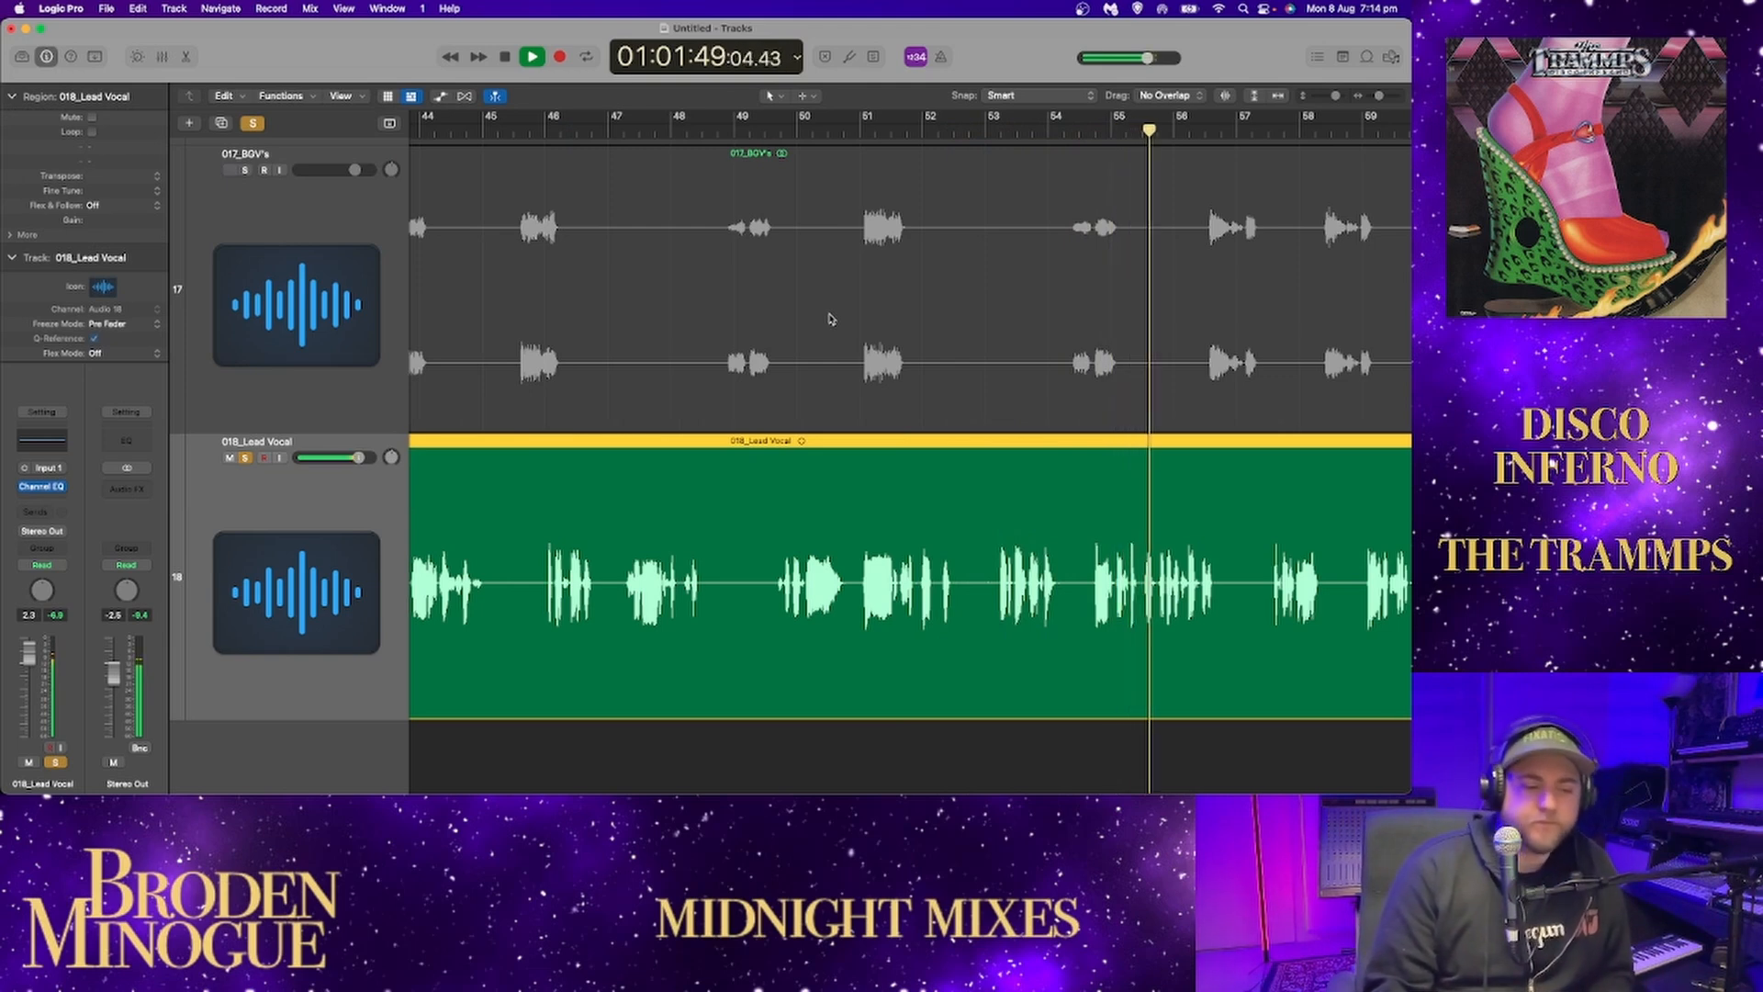
pyautogui.hscroll(6, 838, 322)
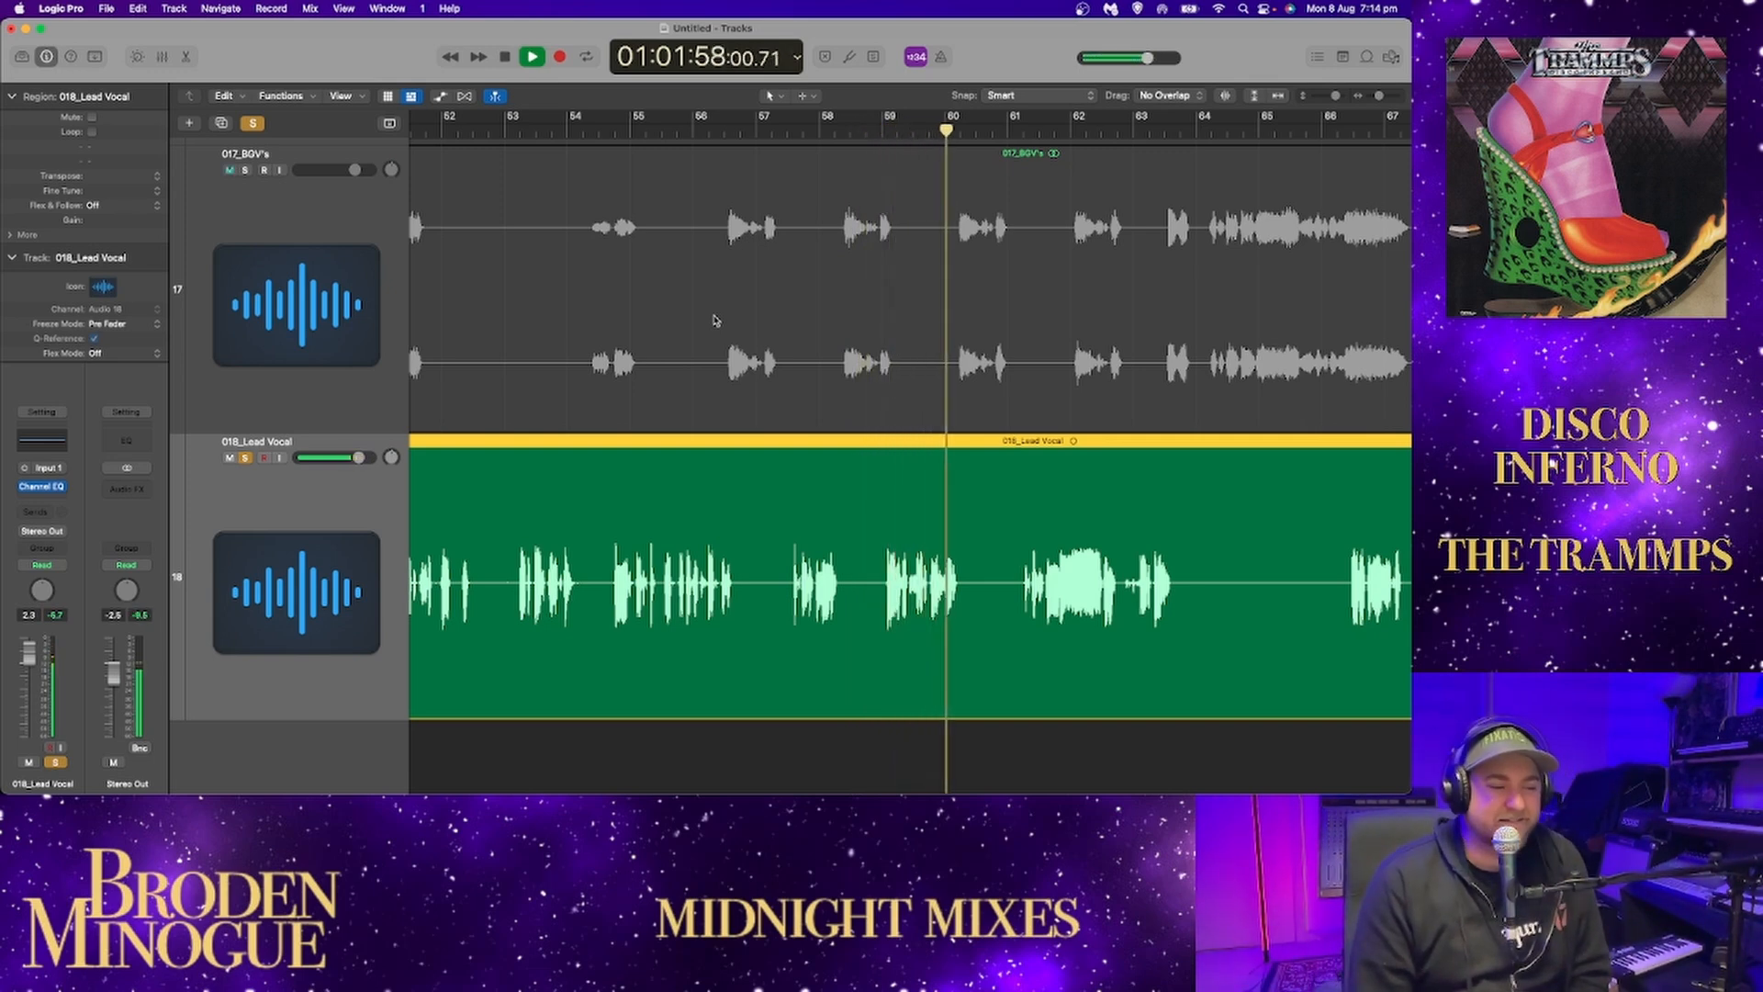
# Solo the 017_BGV's track alongside the lead vocal and replay both from about bar 66.
pyautogui.click(245, 170)
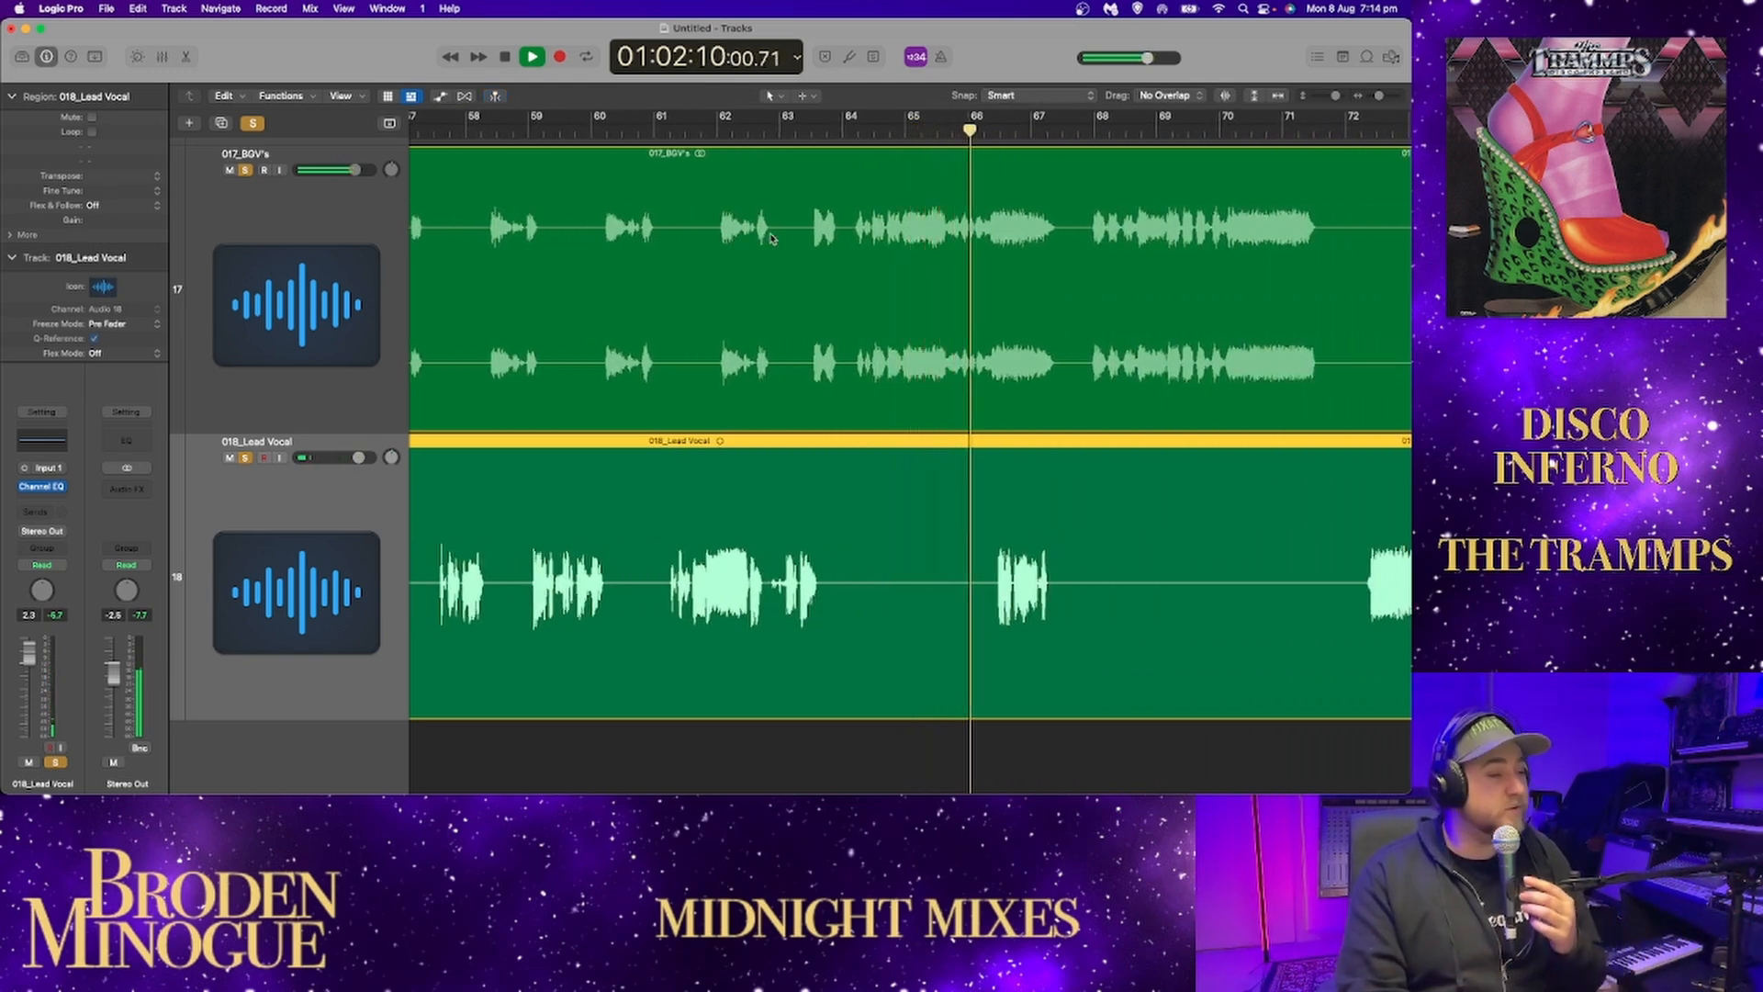
pyautogui.press('space')
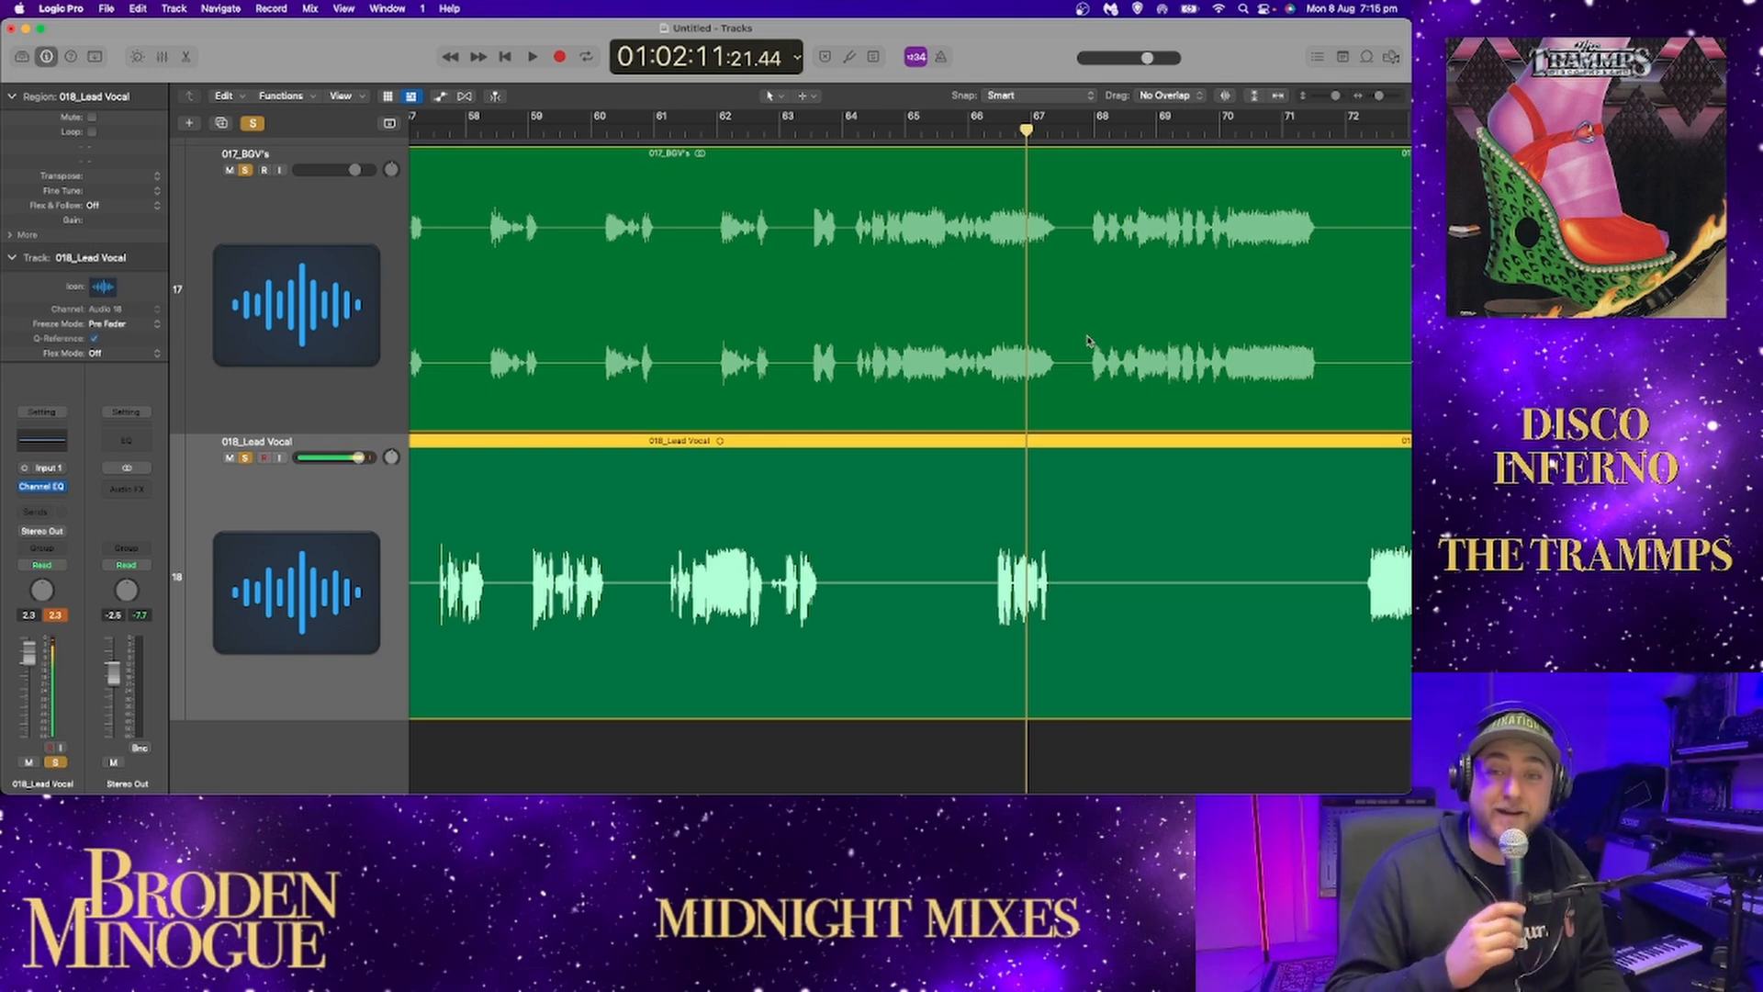
pyautogui.press('space')
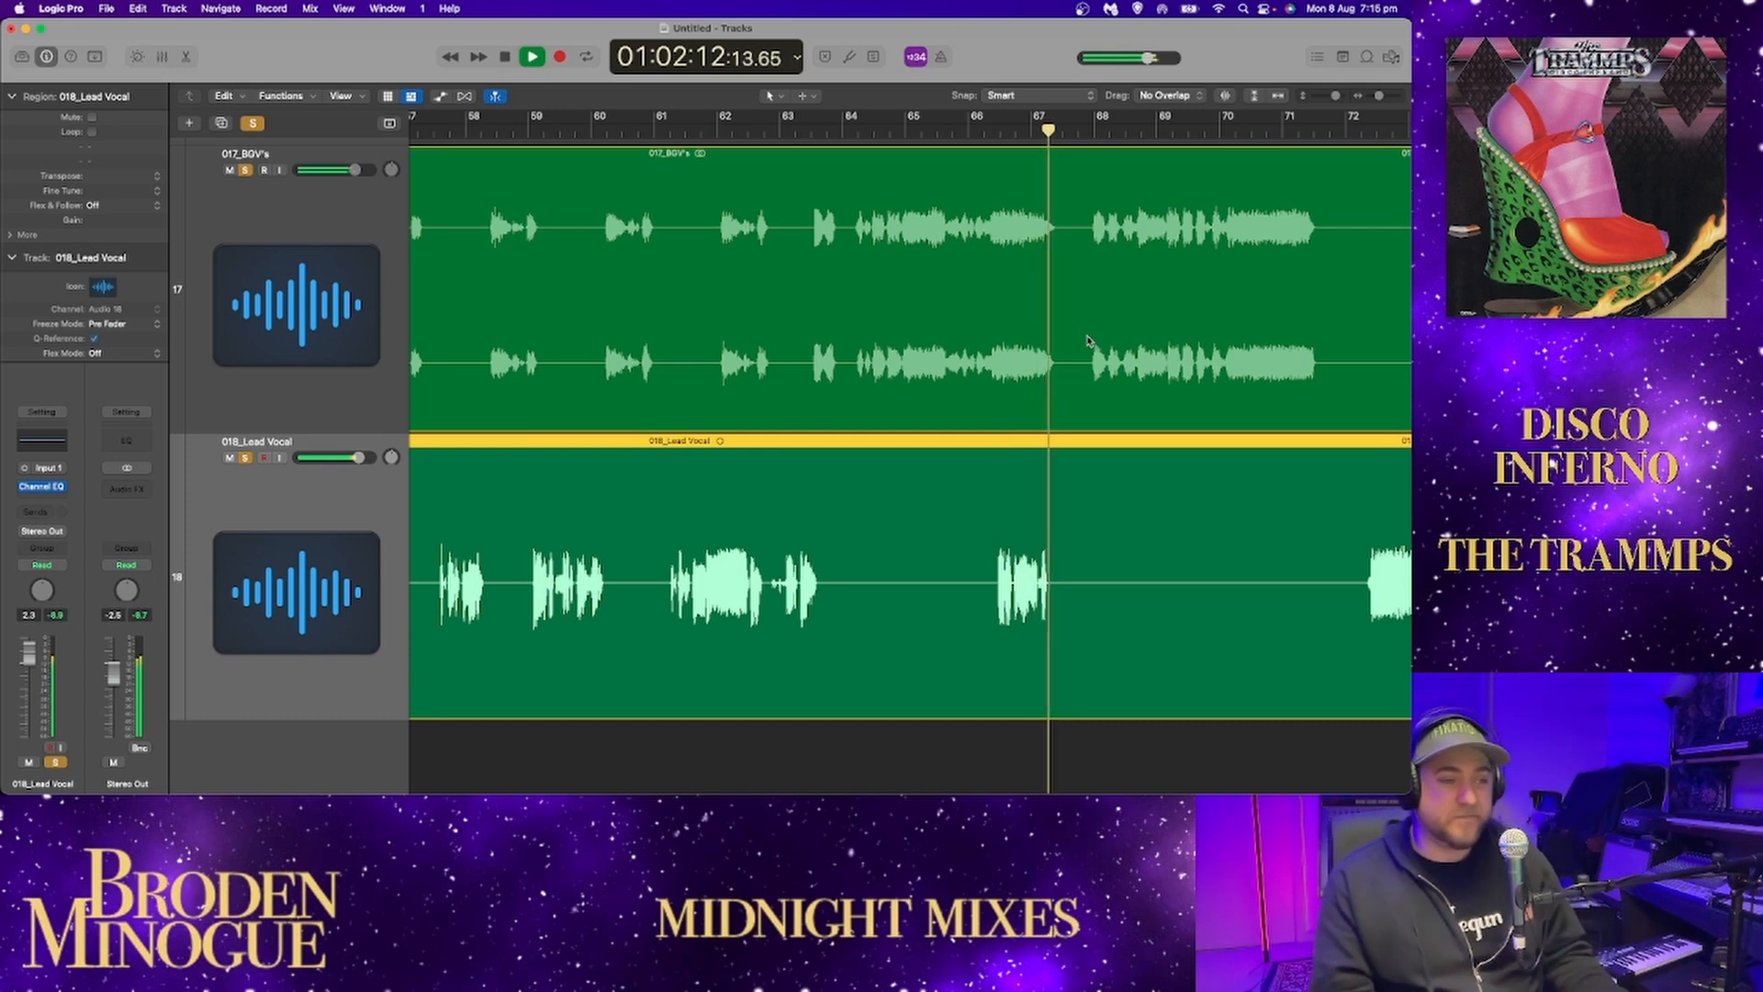
pyautogui.click(983, 131)
pyautogui.press('space')
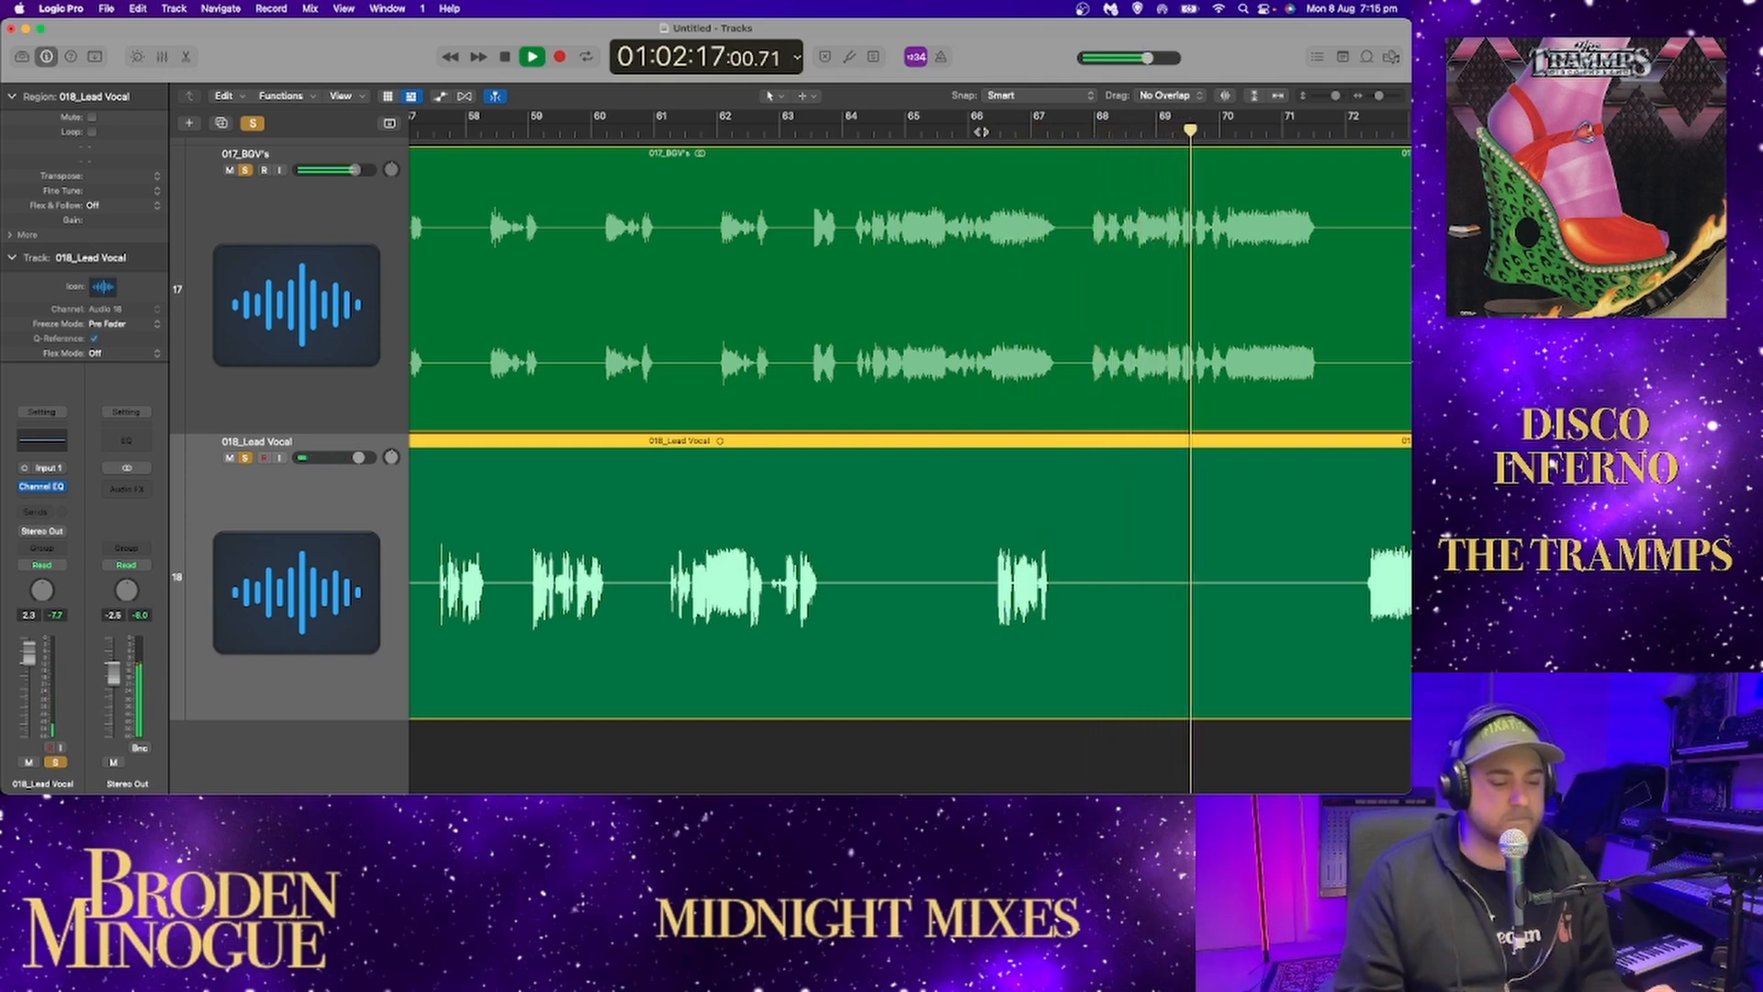
# Follow both soloed vocals past bar 71, replay from bar 72 and continue listening to the balance past bar 80.
pyautogui.hscroll(3, 1068, 258)
pyautogui.hscroll(5, 1068, 258)
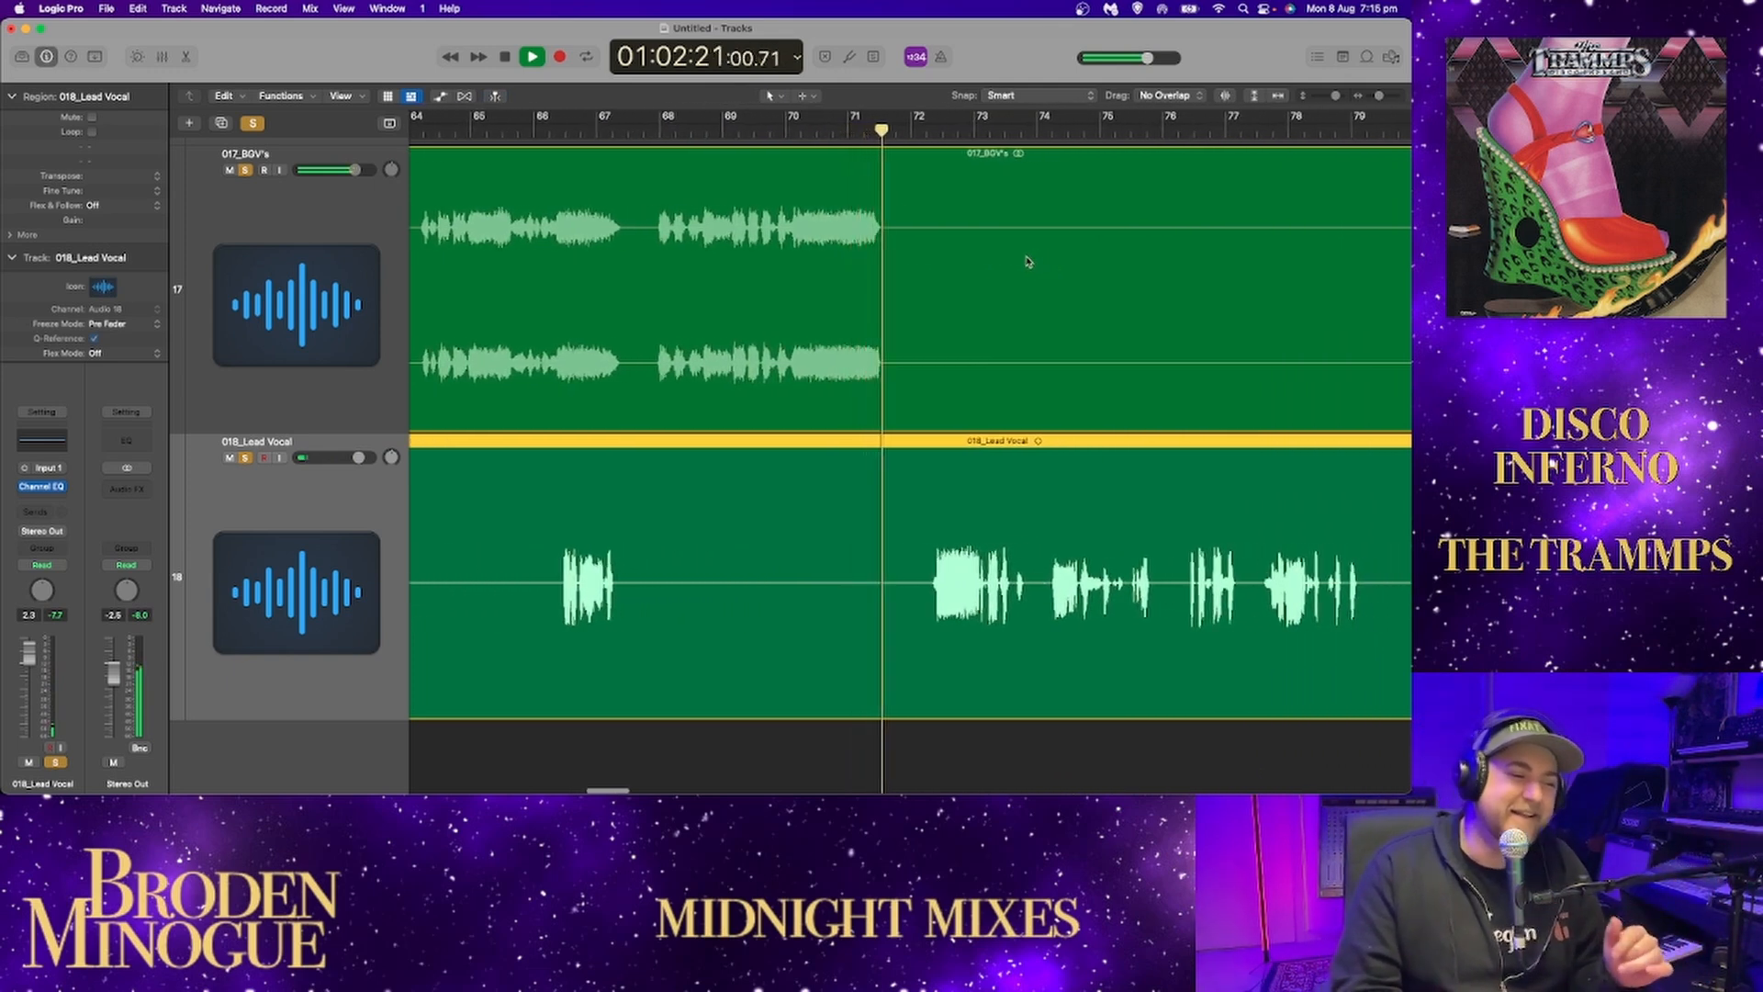
pyautogui.hscroll(4, 1022, 263)
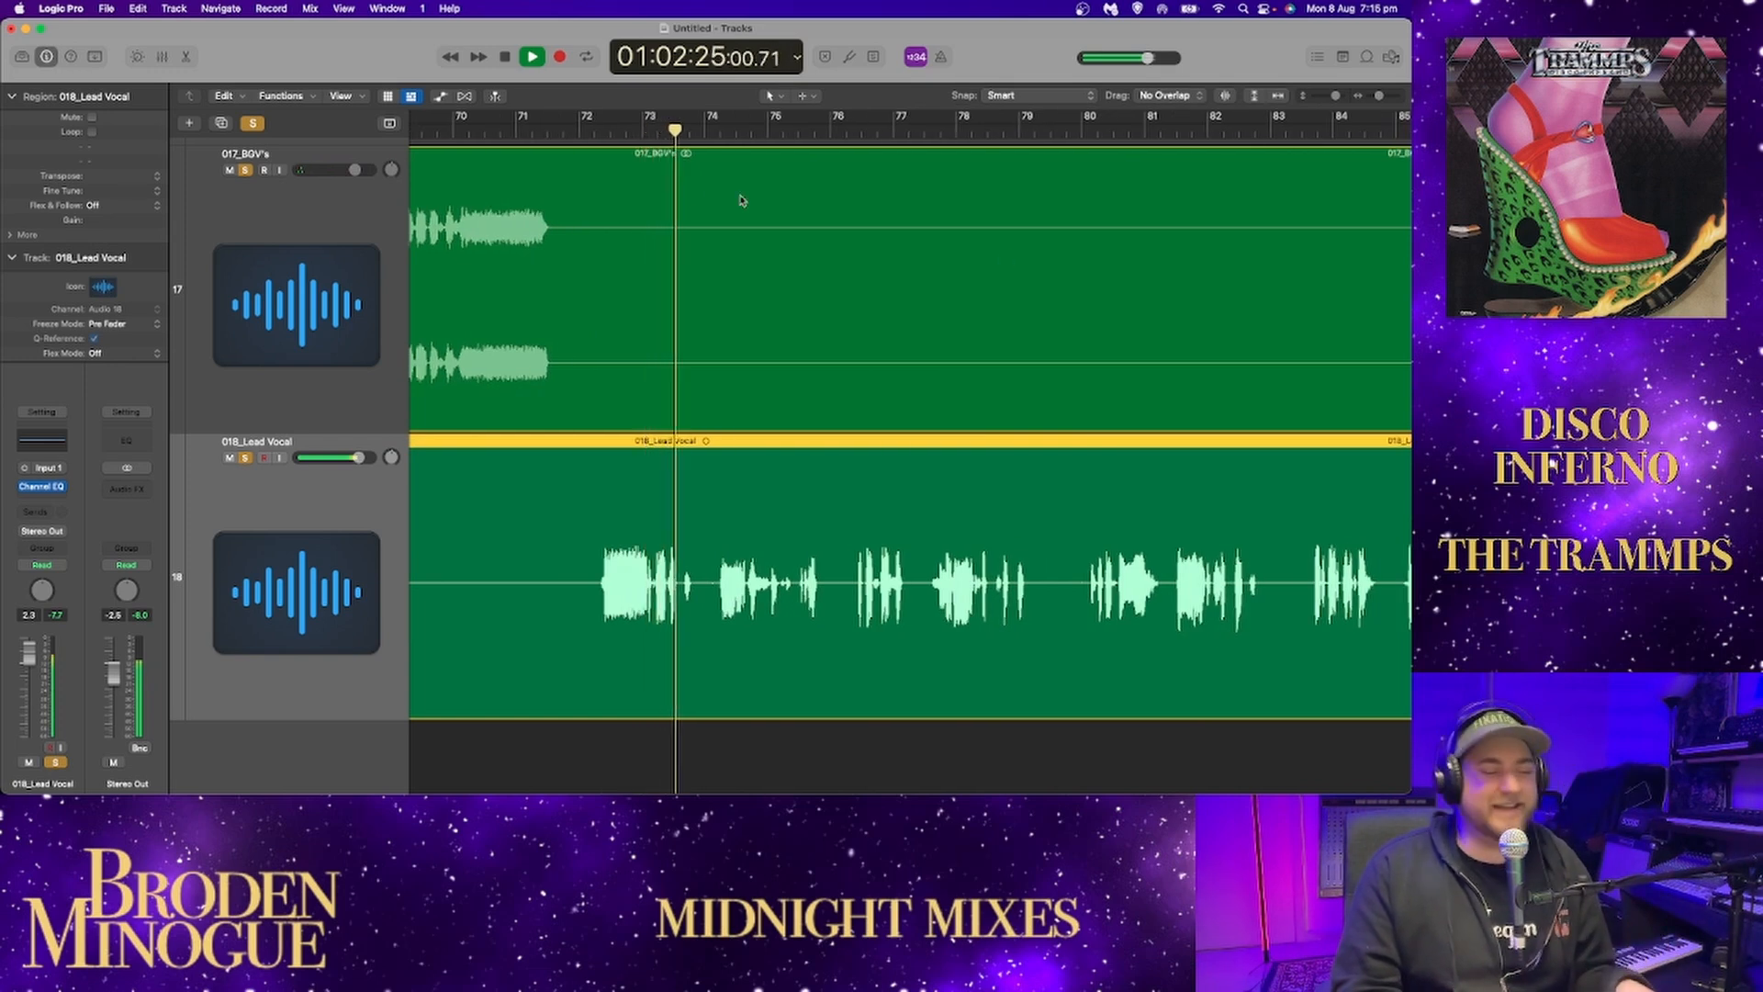
pyautogui.click(586, 131)
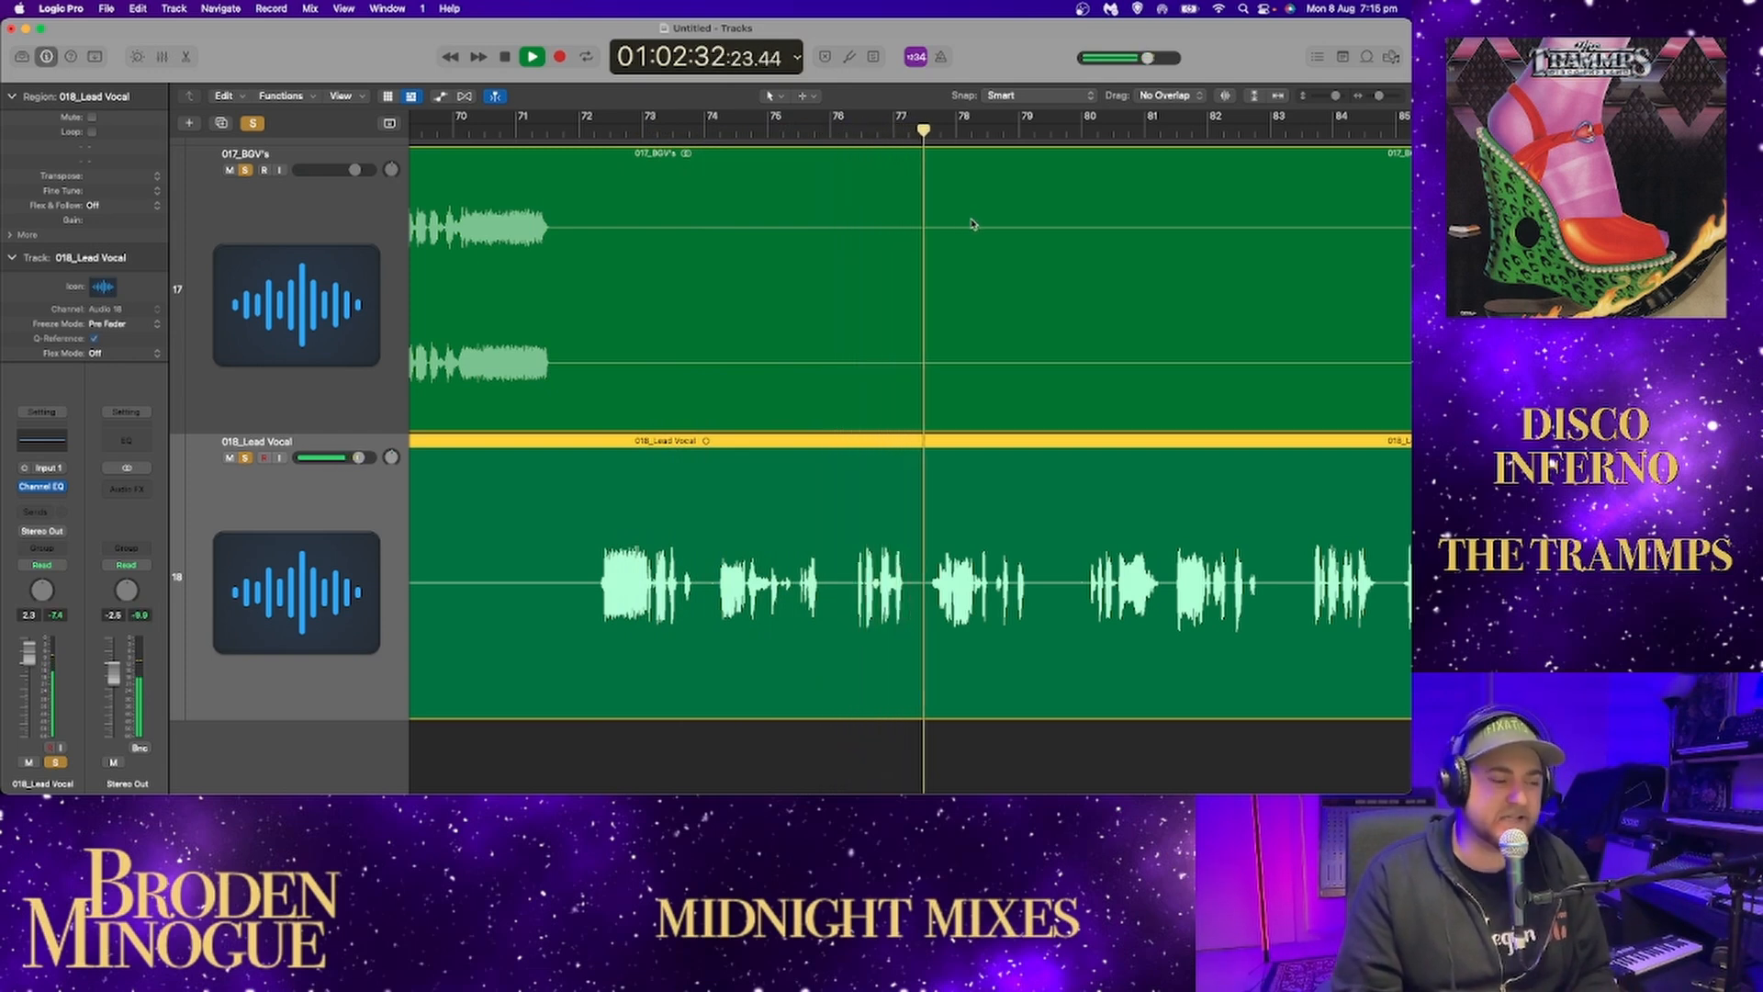
pyautogui.press('space')
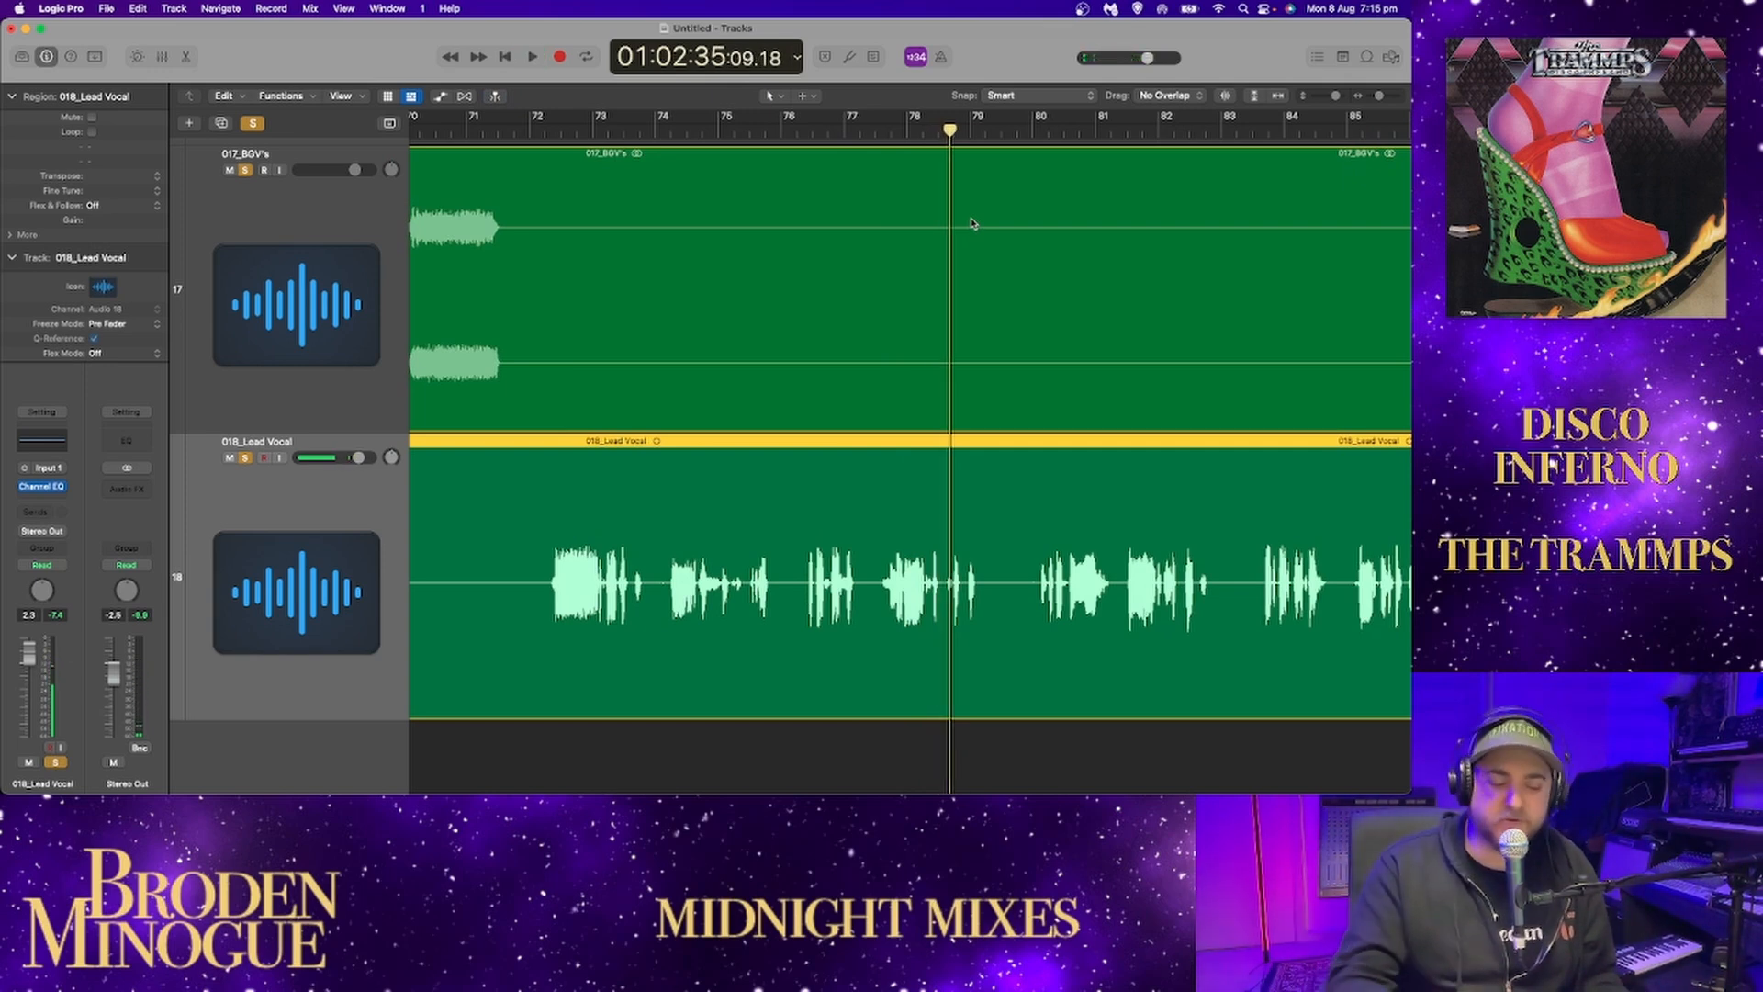
pyautogui.press('space')
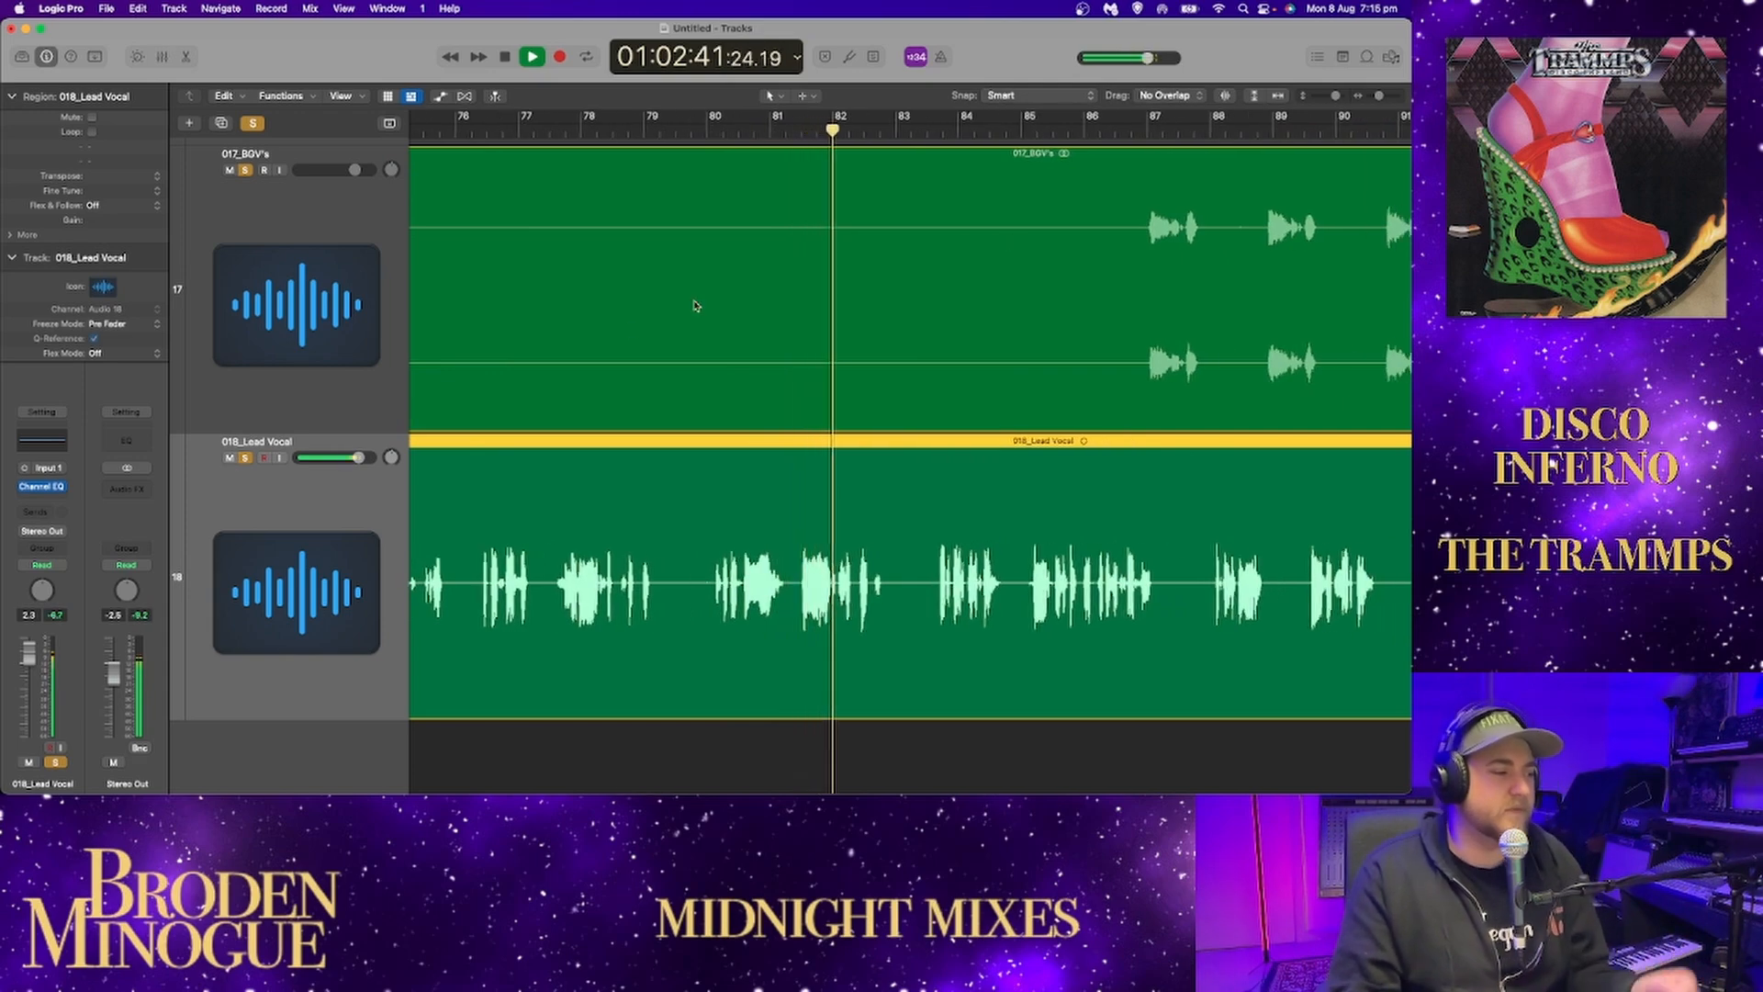
# Restart playback near bar 82 in the whole-song view and add kick, snare, hi-hats, drums, bass and wah guitar to the soloed vocals.
pyautogui.moveTo(1335, 96); pyautogui.dragTo(1363, 100)
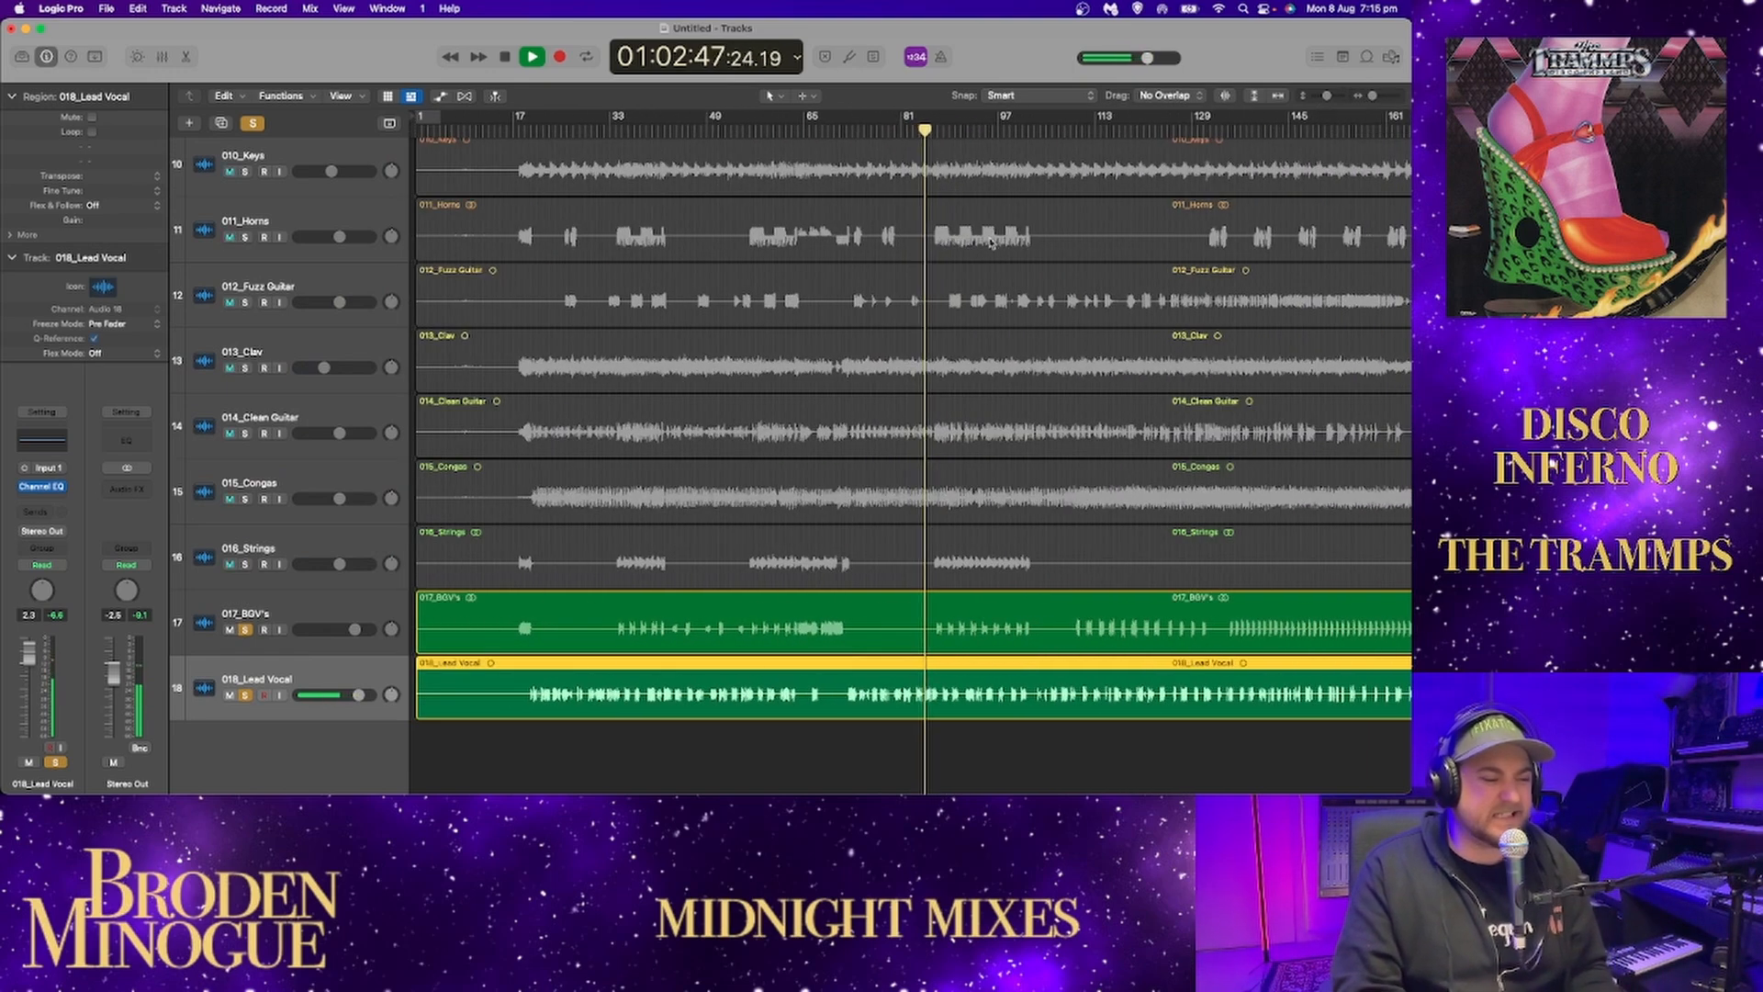
pyautogui.moveTo(921, 130); pyautogui.dragTo(912, 130)
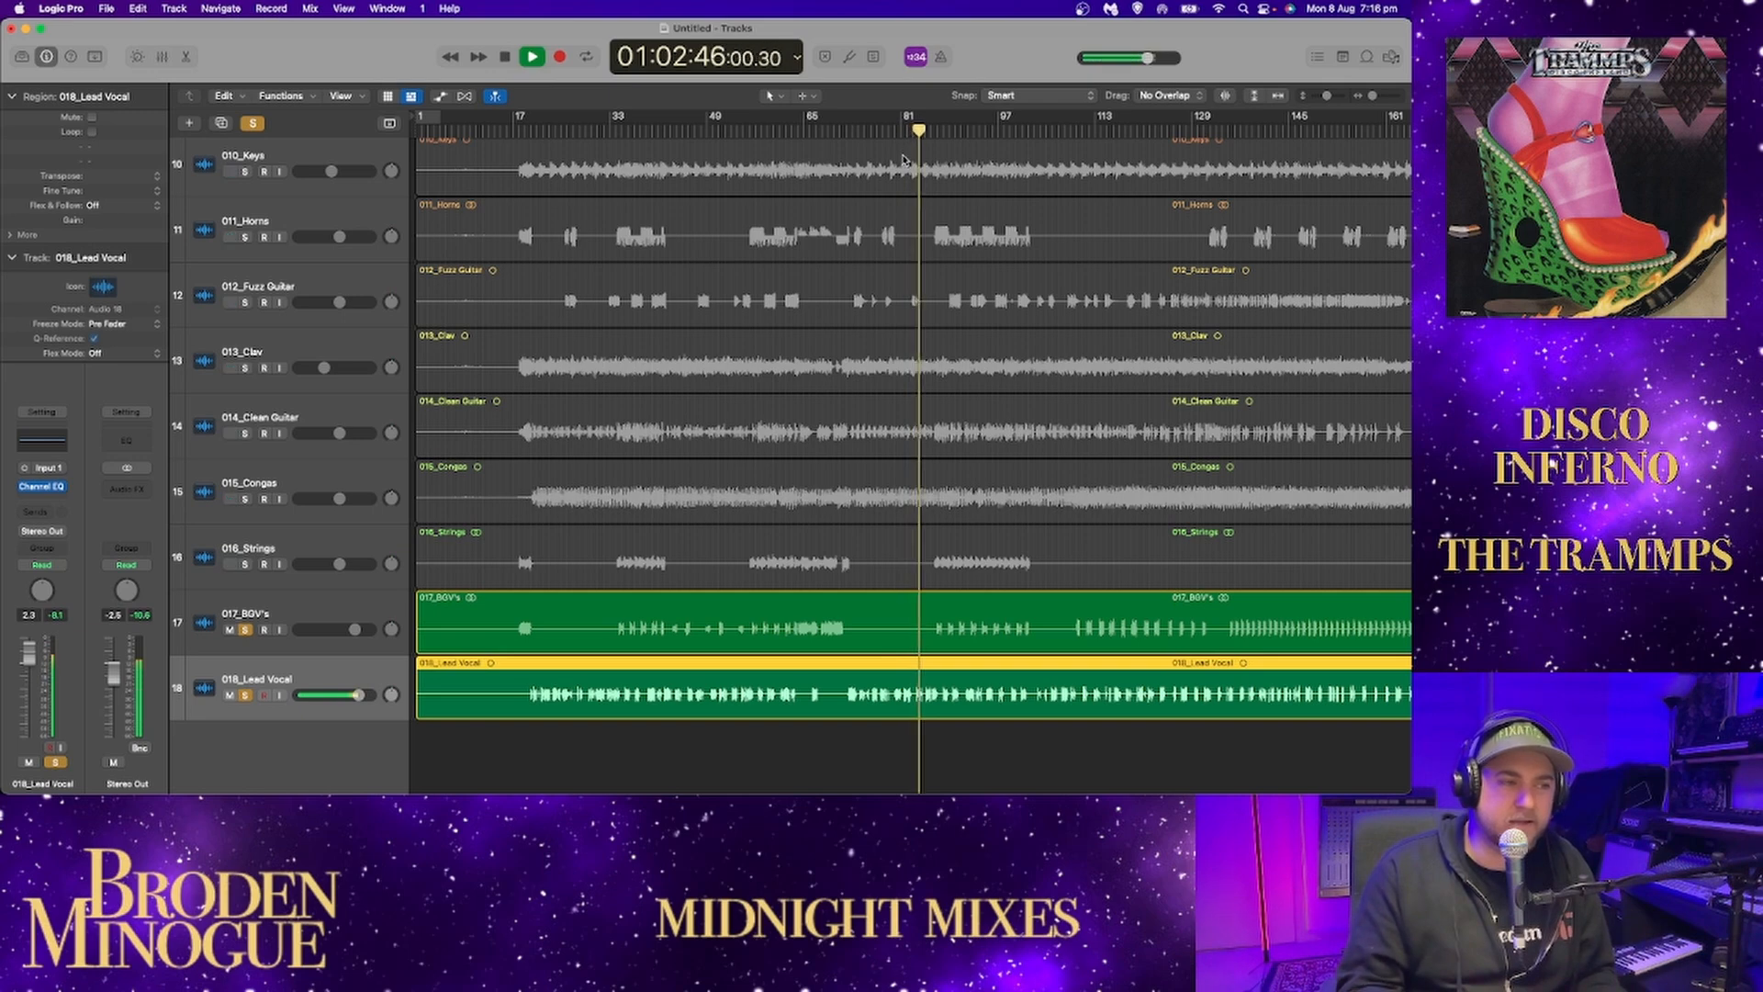
pyautogui.scroll(10, 345, 315)
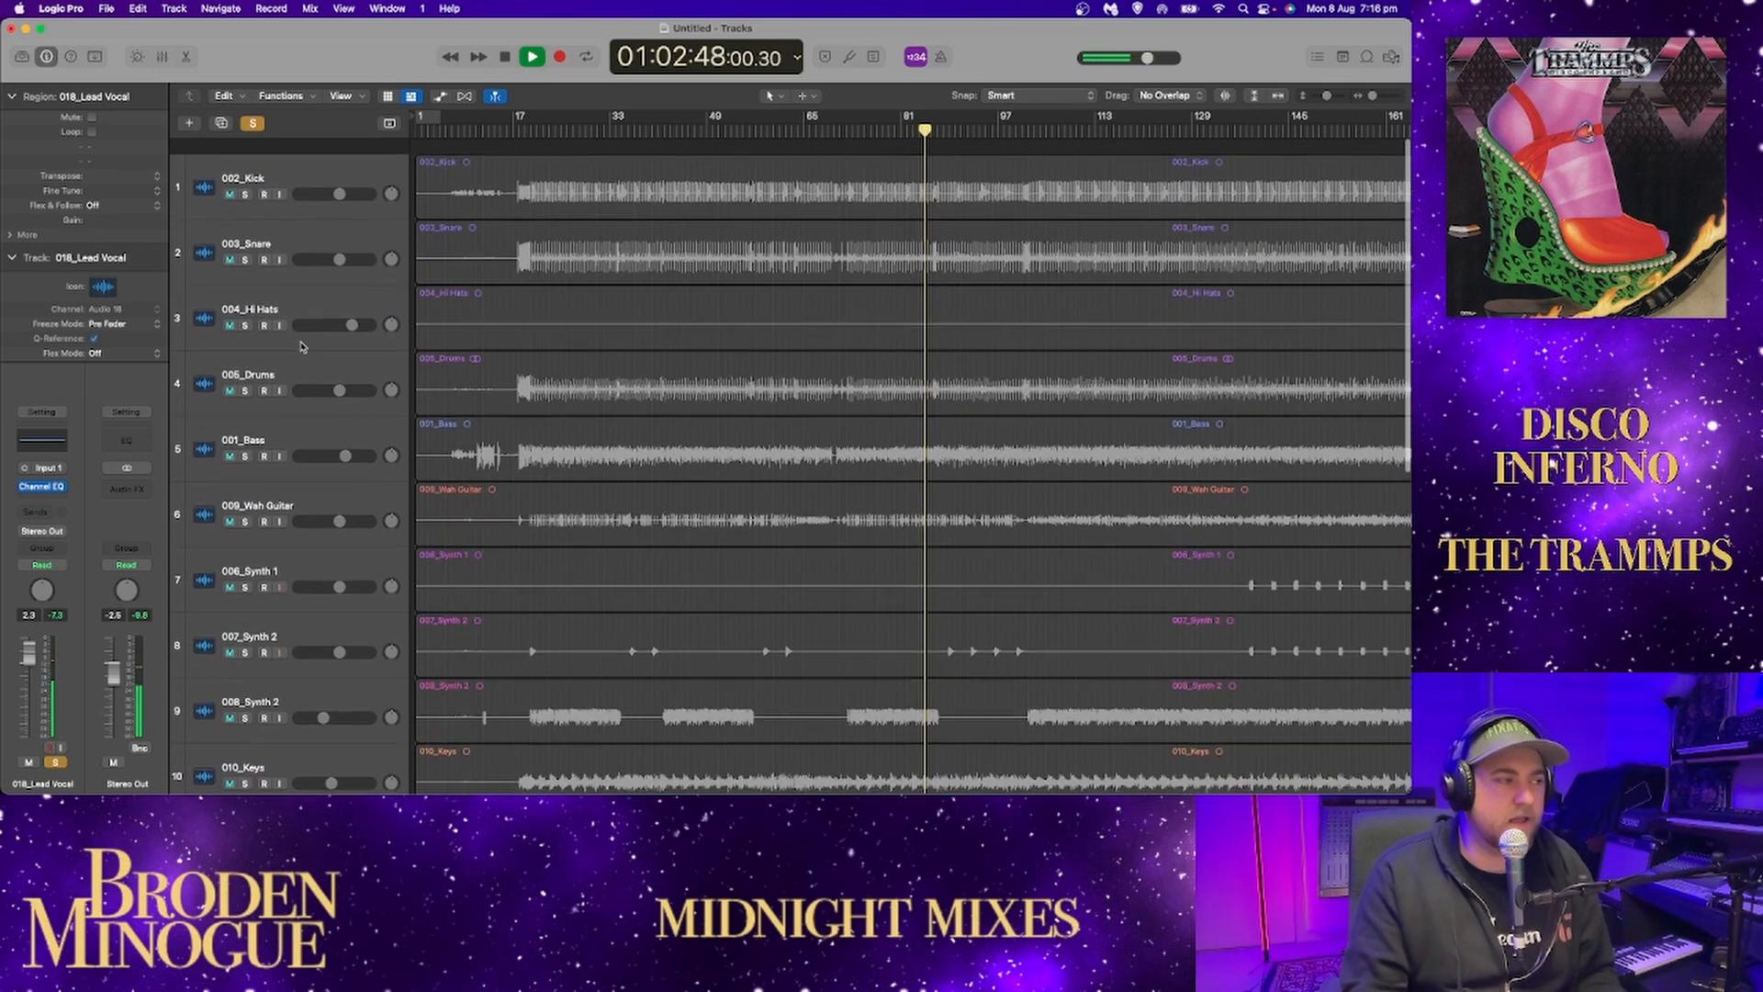
pyautogui.click(241, 193)
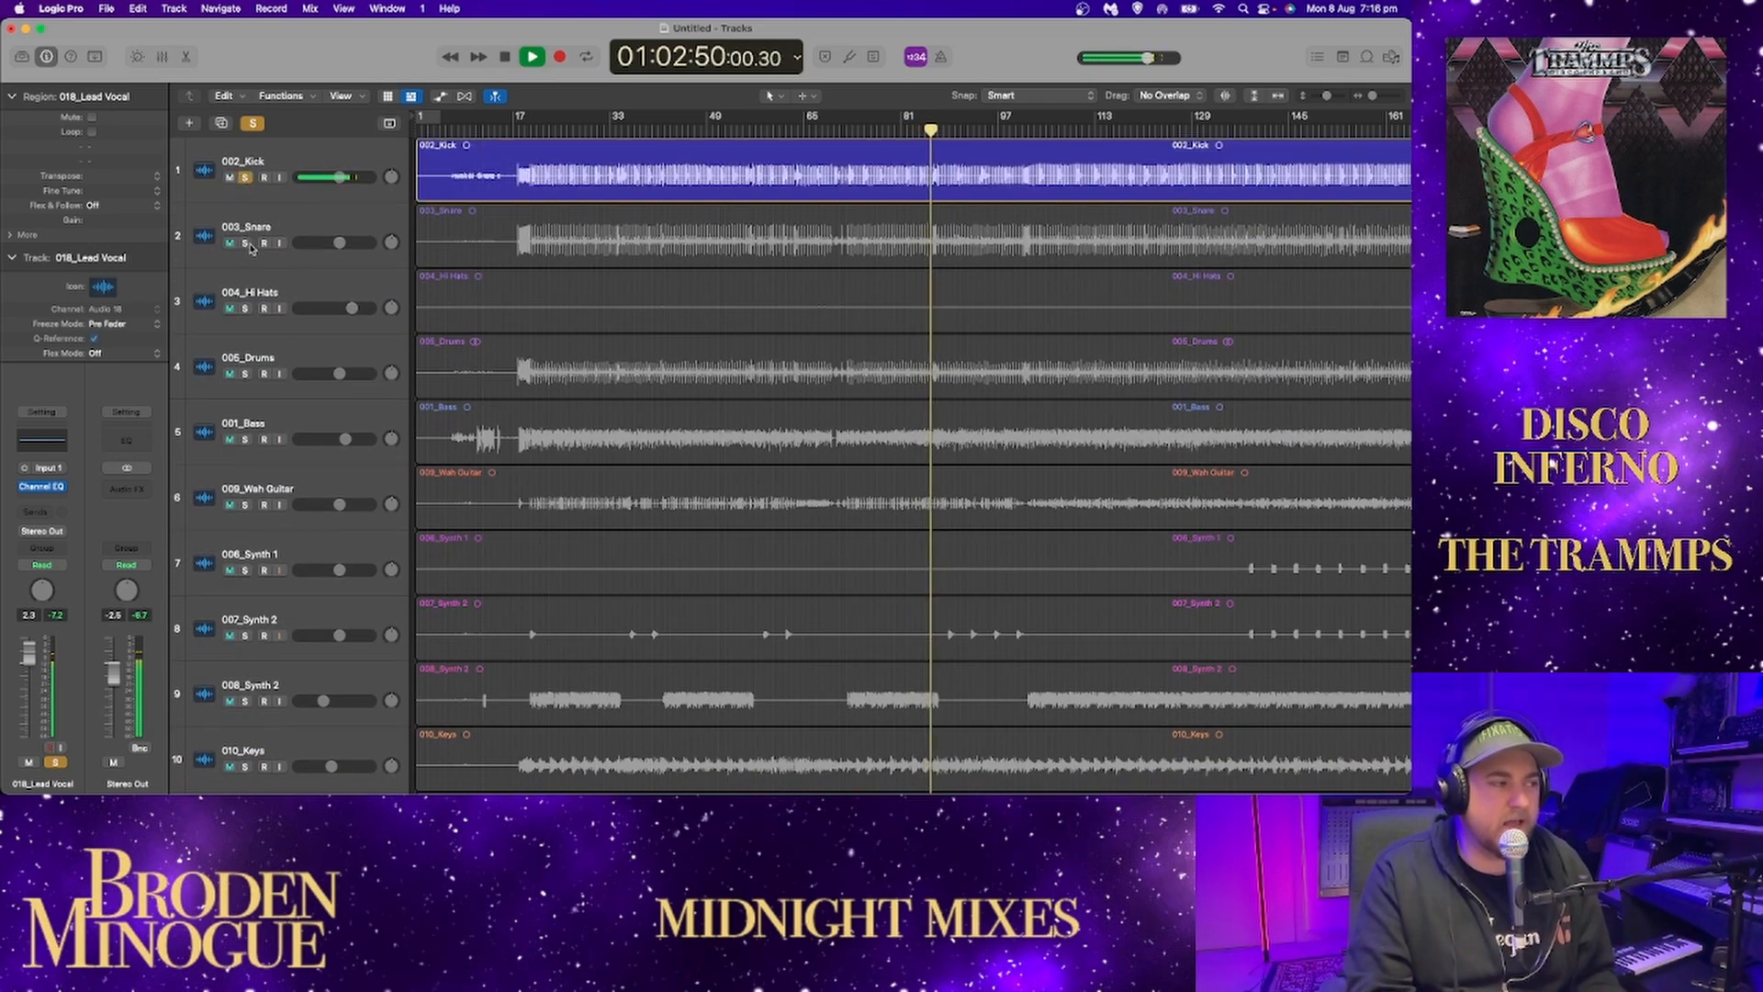
pyautogui.moveTo(248, 248); pyautogui.dragTo(250, 369)
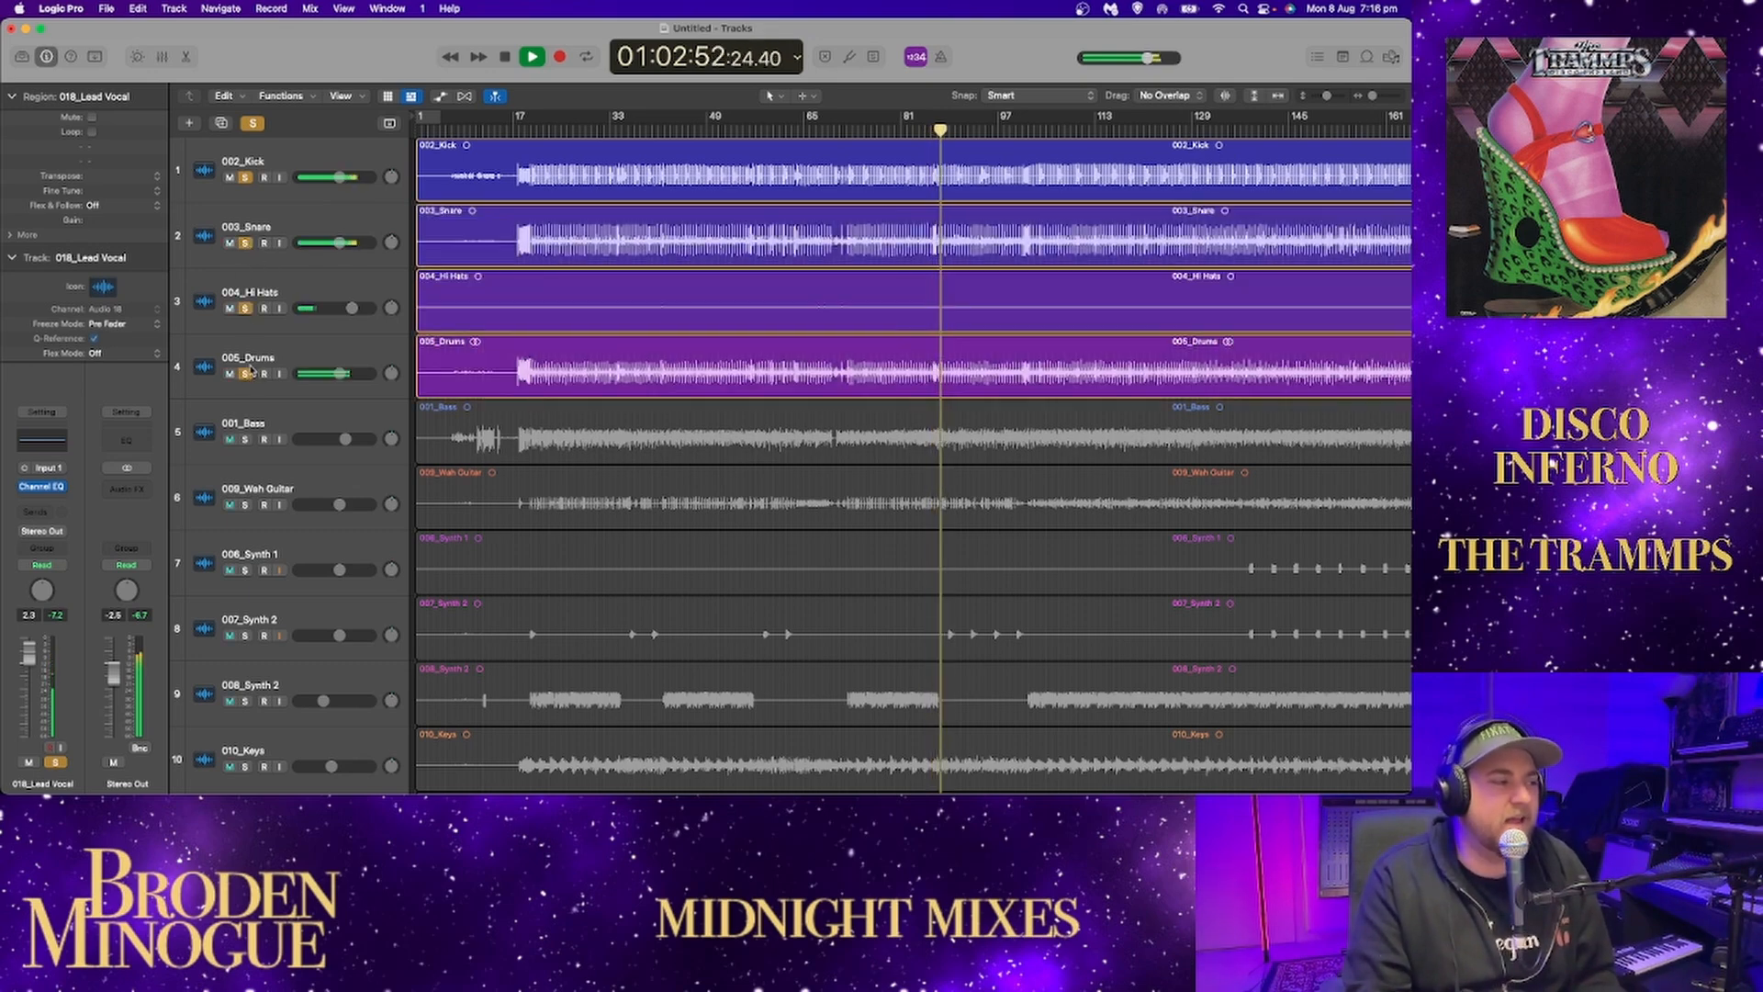
pyautogui.click(245, 440)
pyautogui.click(246, 505)
# Add the three synth tracks, keys, horns, fuzz guitar and clav to the soloed tracks during playback.
pyautogui.scroll(-5, 248, 459)
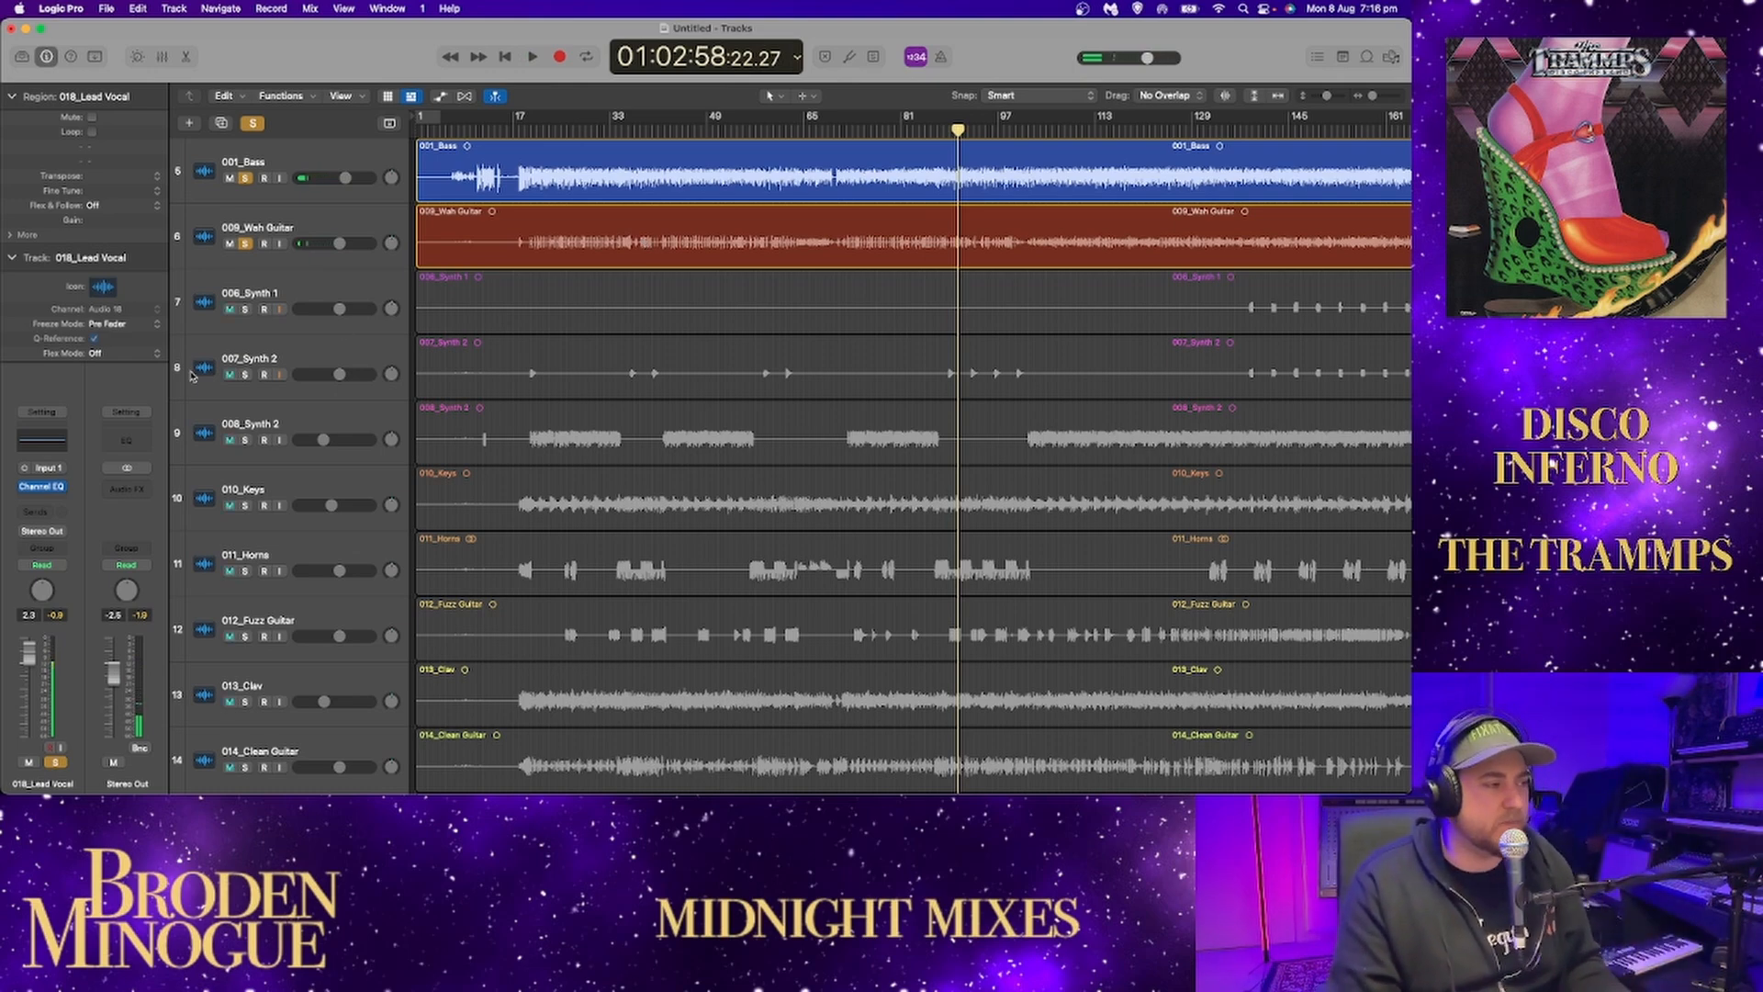
pyautogui.press('space')
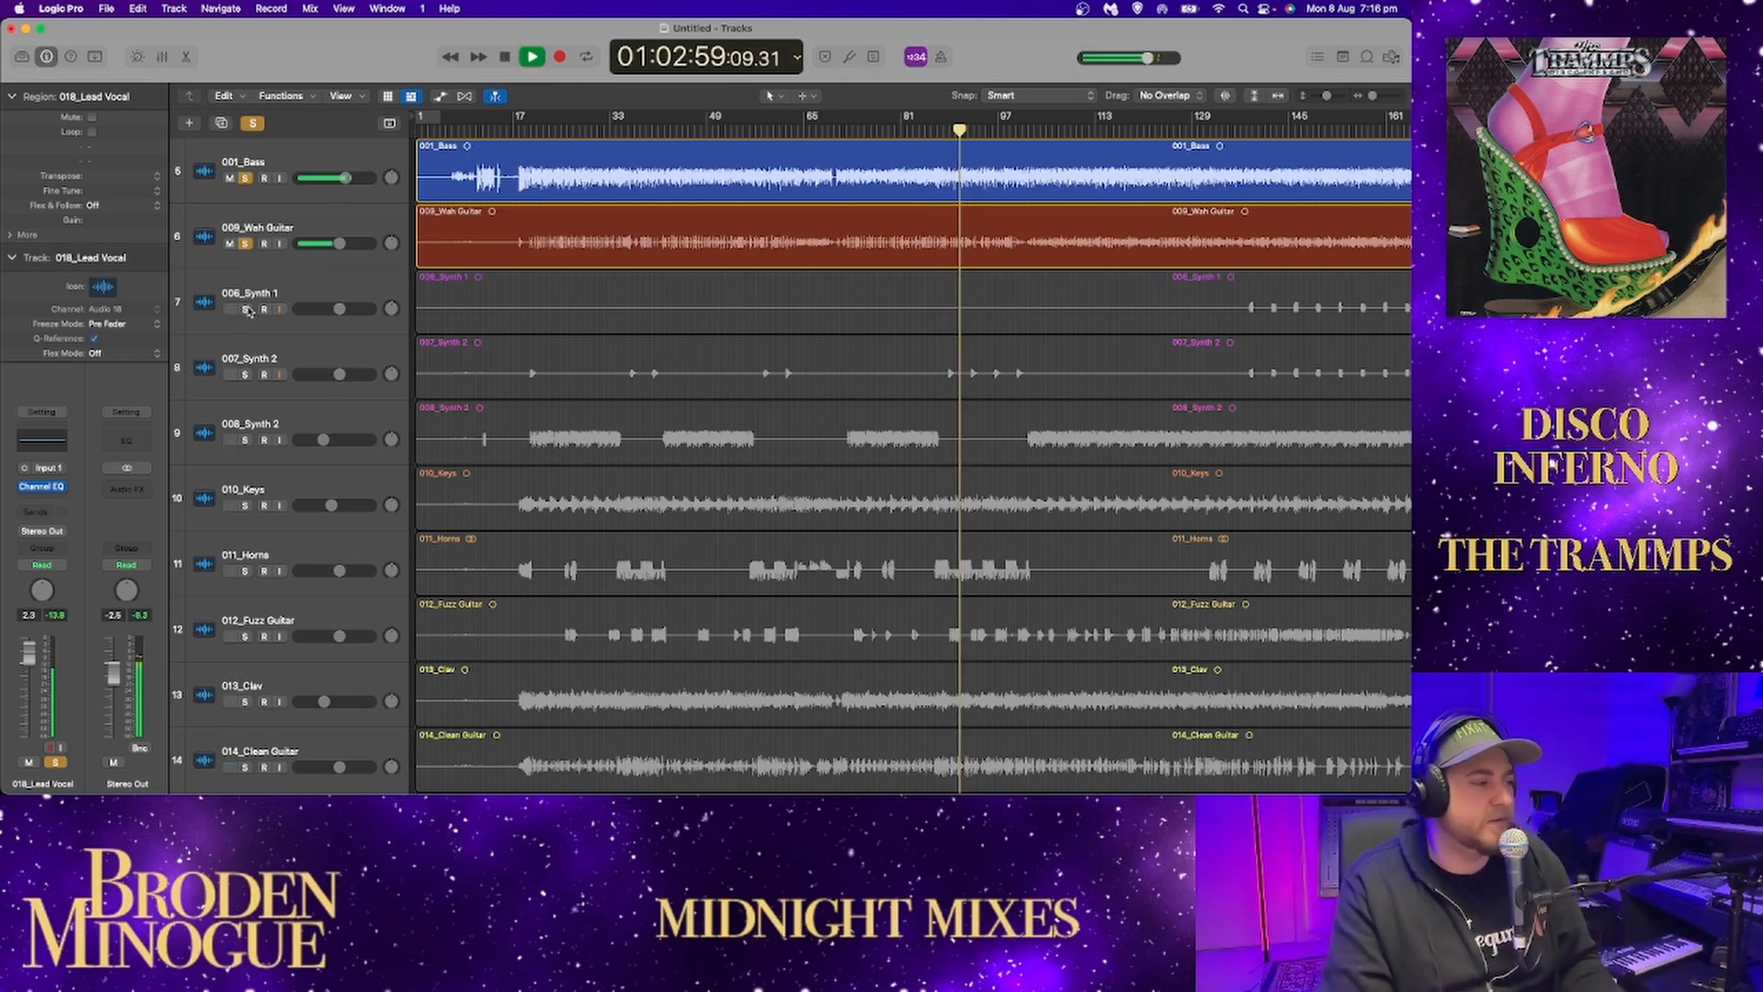
pyautogui.moveTo(246, 309); pyautogui.dragTo(239, 492)
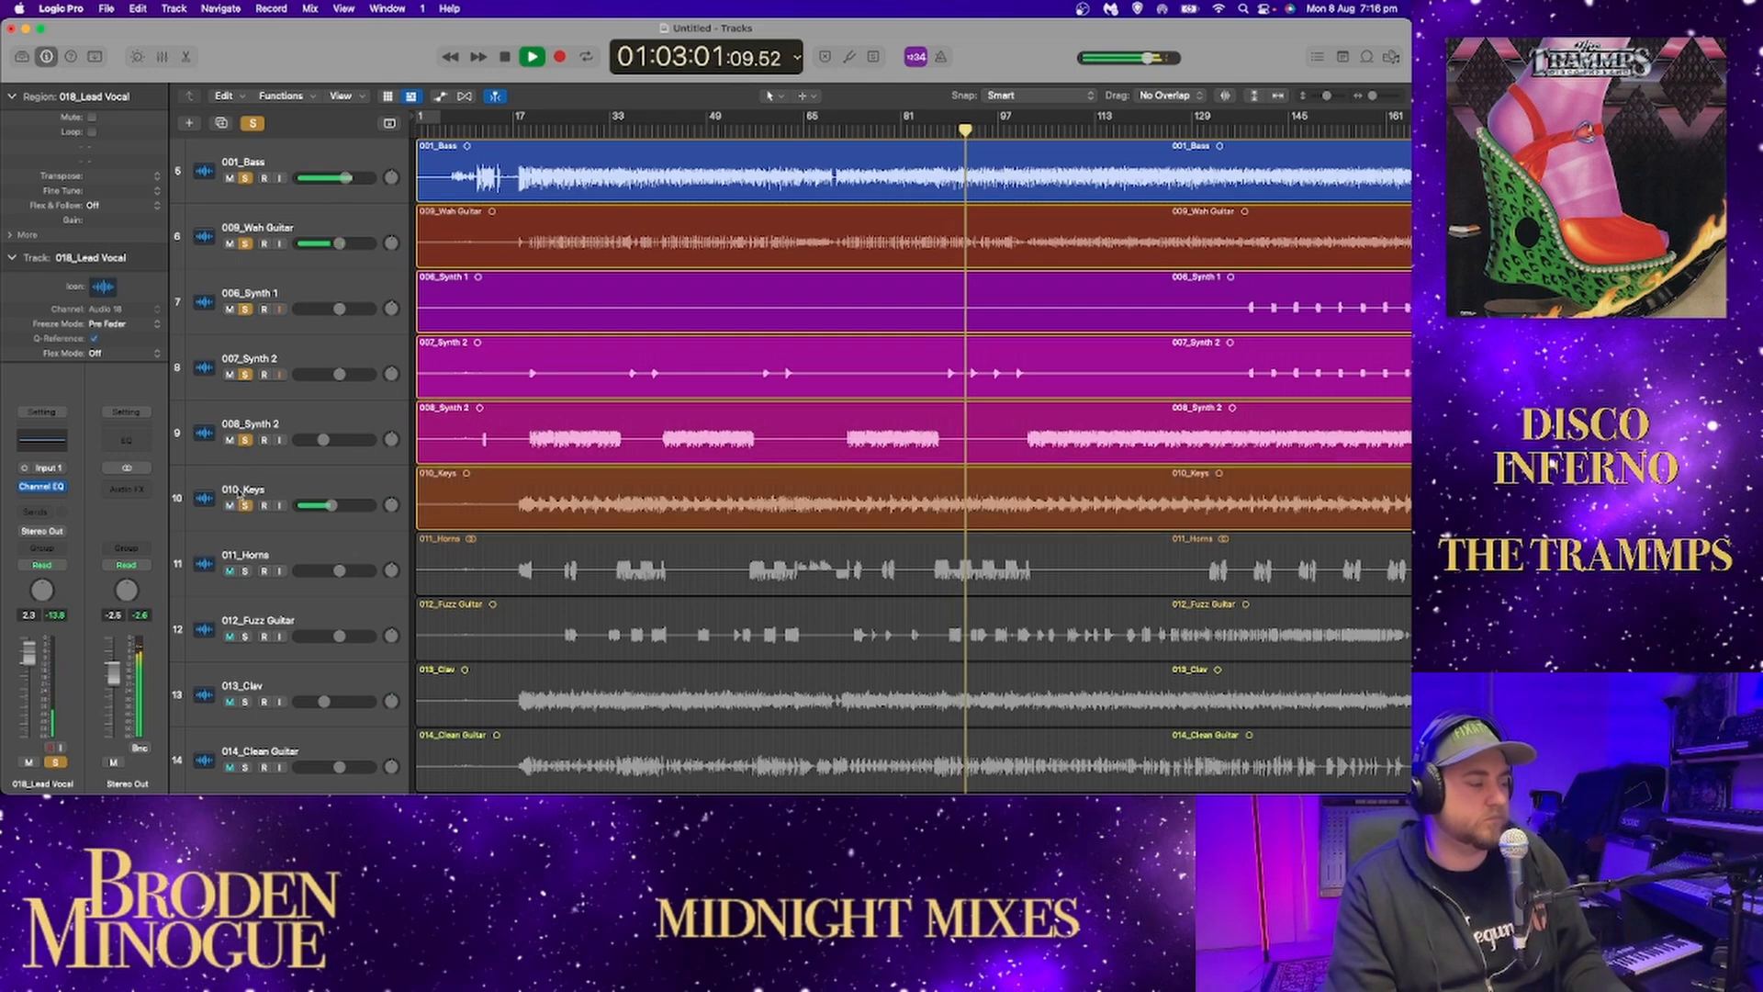
pyautogui.scroll(-3, 245, 489)
pyautogui.moveTo(246, 386); pyautogui.dragTo(246, 531)
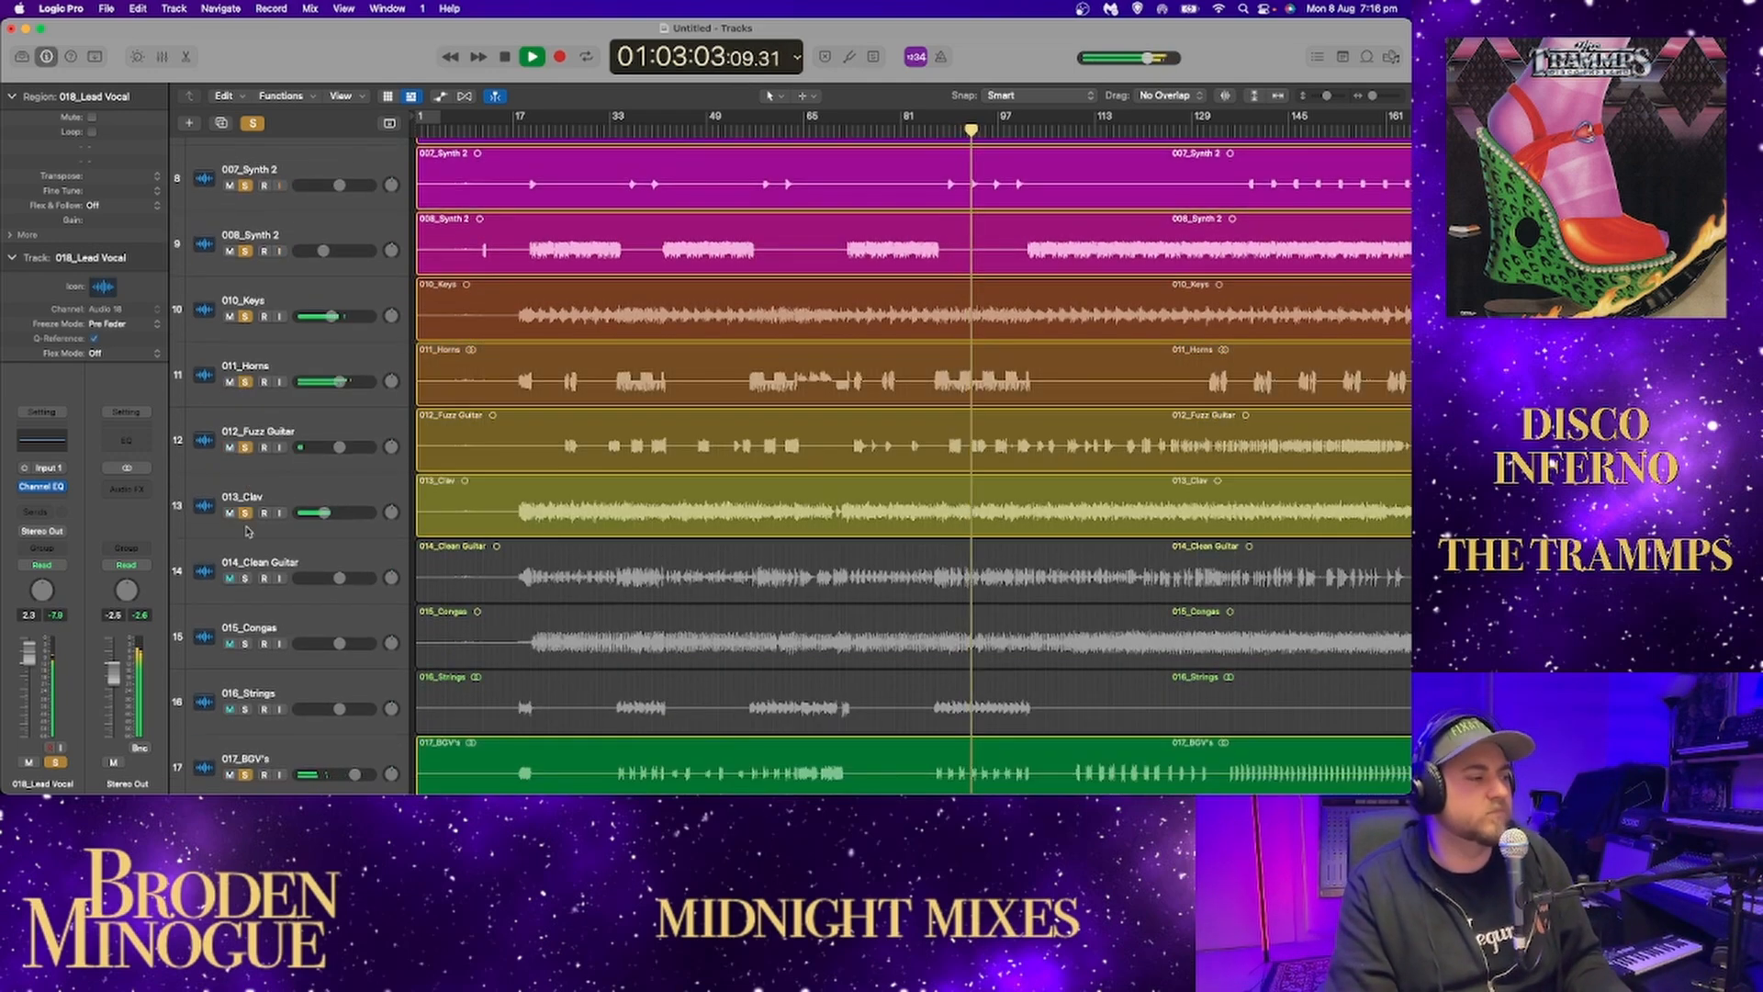
# Audition the full mix with all solos off, compare it with the soloed set, and leave only the lead vocal and BGV's soloed.
pyautogui.click(257, 124)
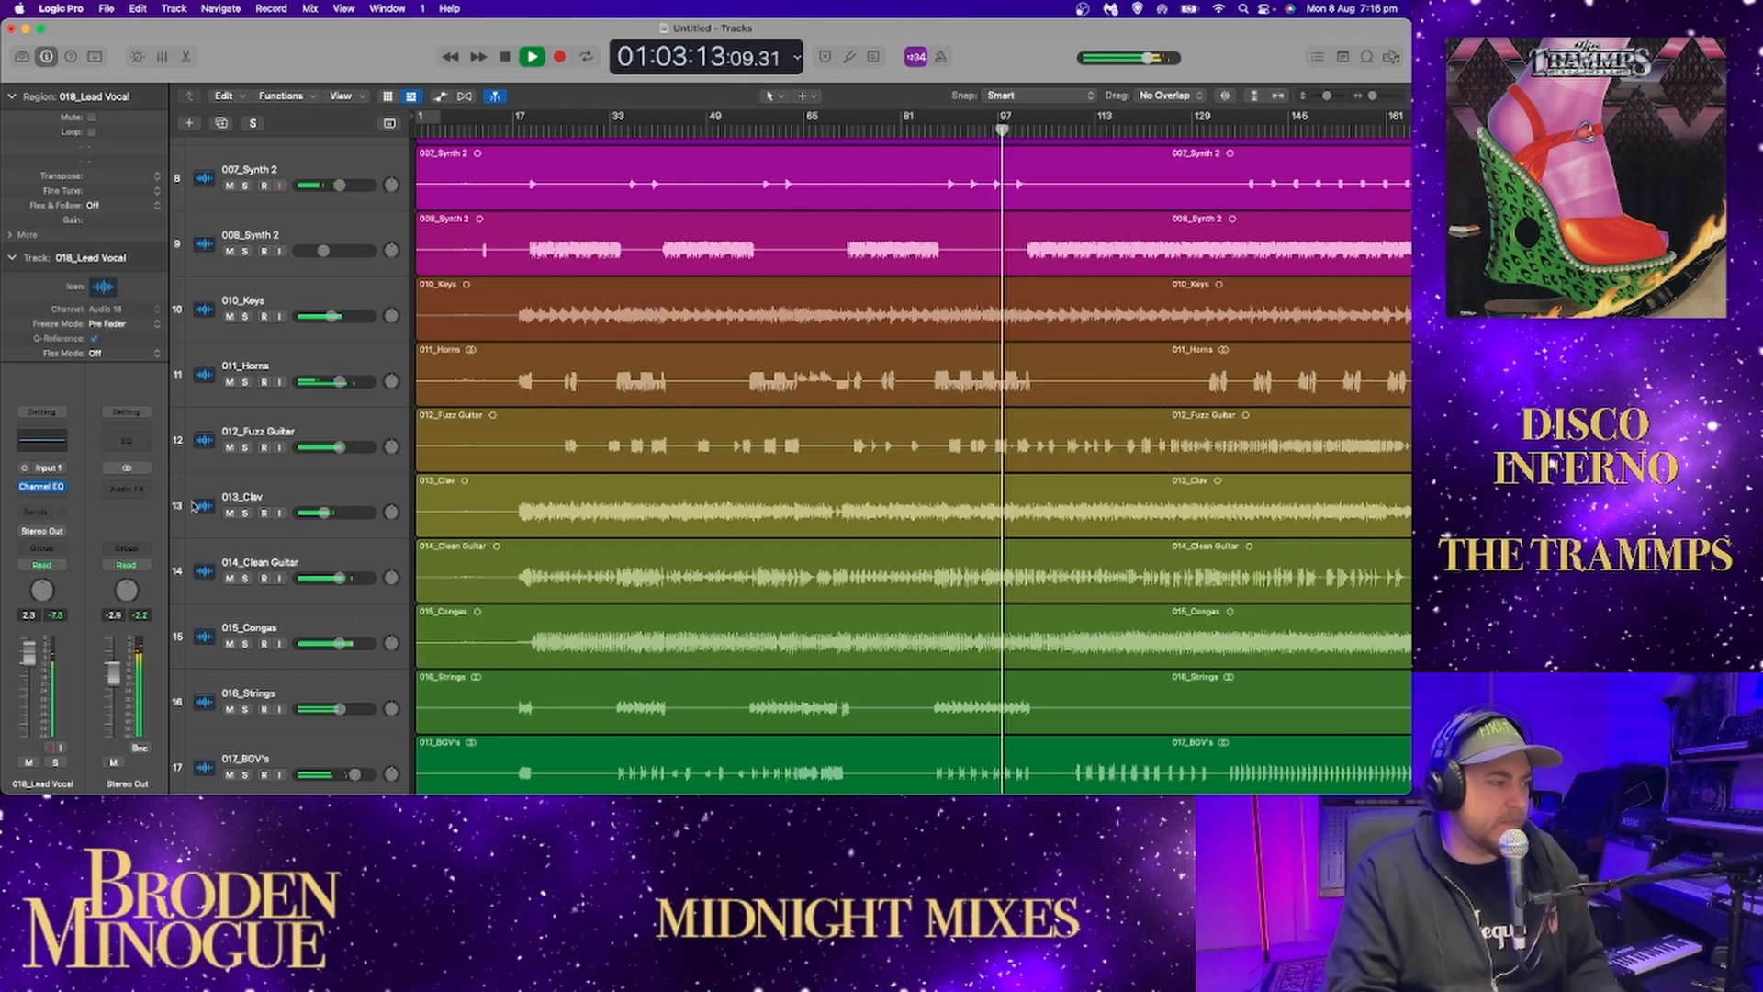
pyautogui.click(255, 124)
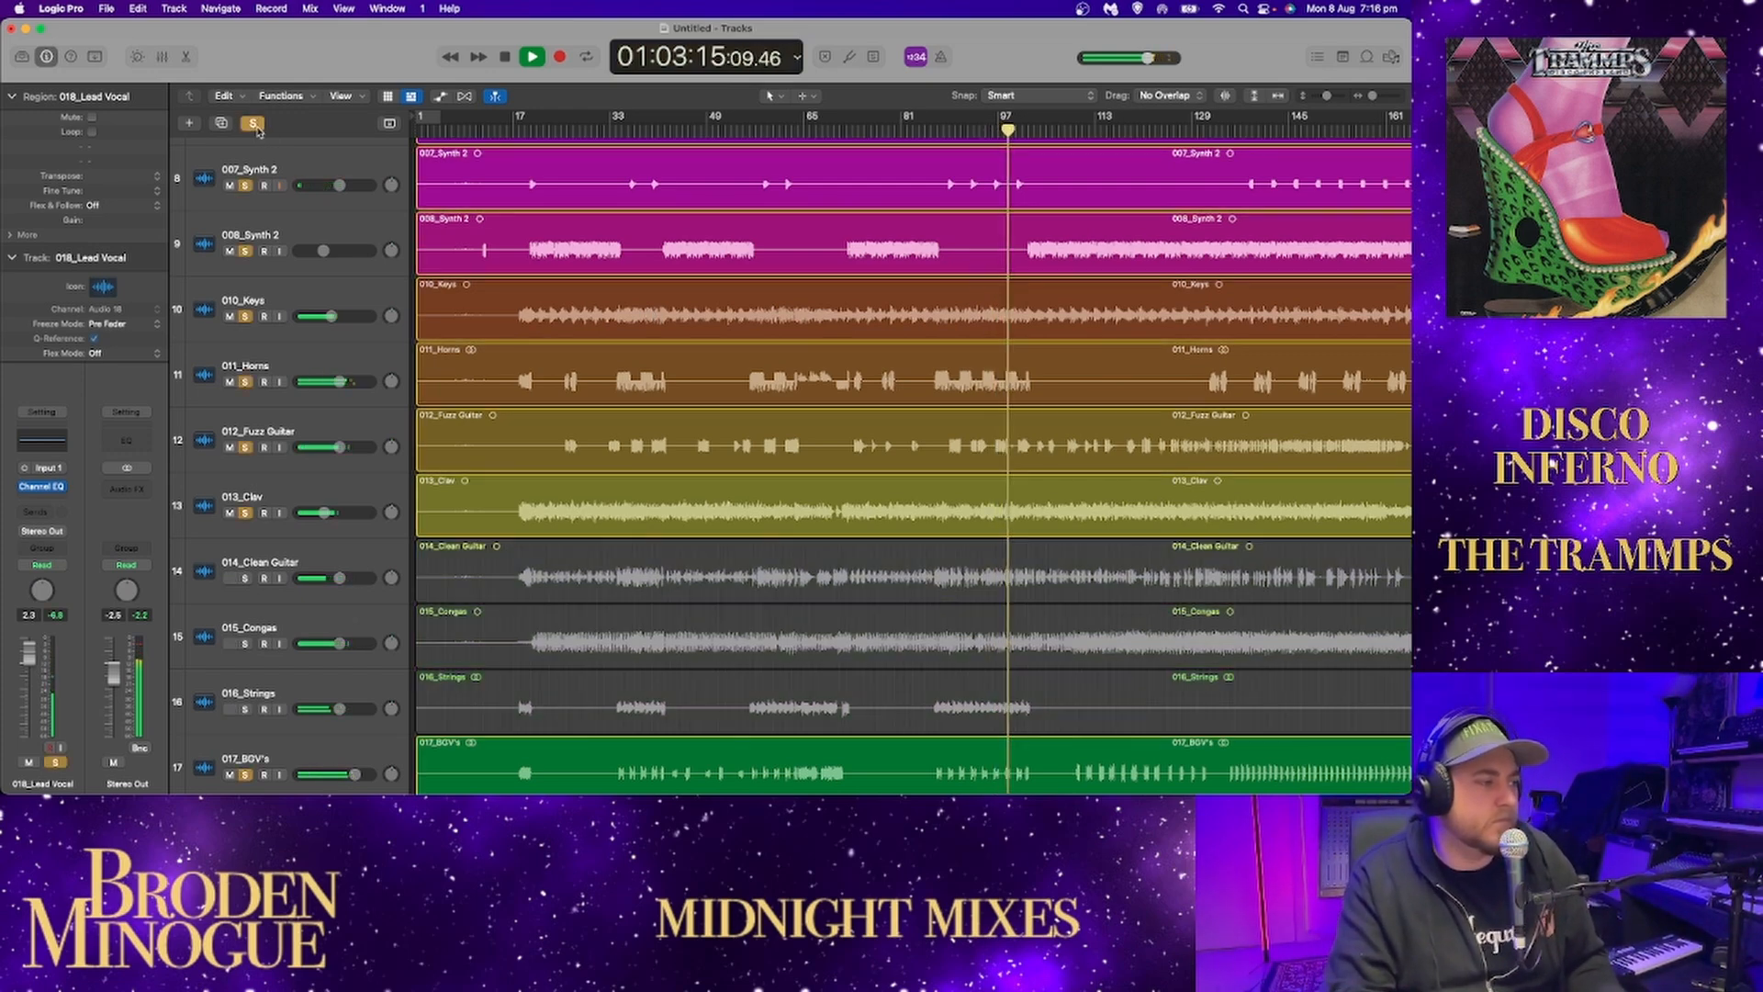
pyautogui.click(257, 127)
pyautogui.scroll(-5, 267, 339)
pyautogui.press('space')
pyautogui.click(246, 696)
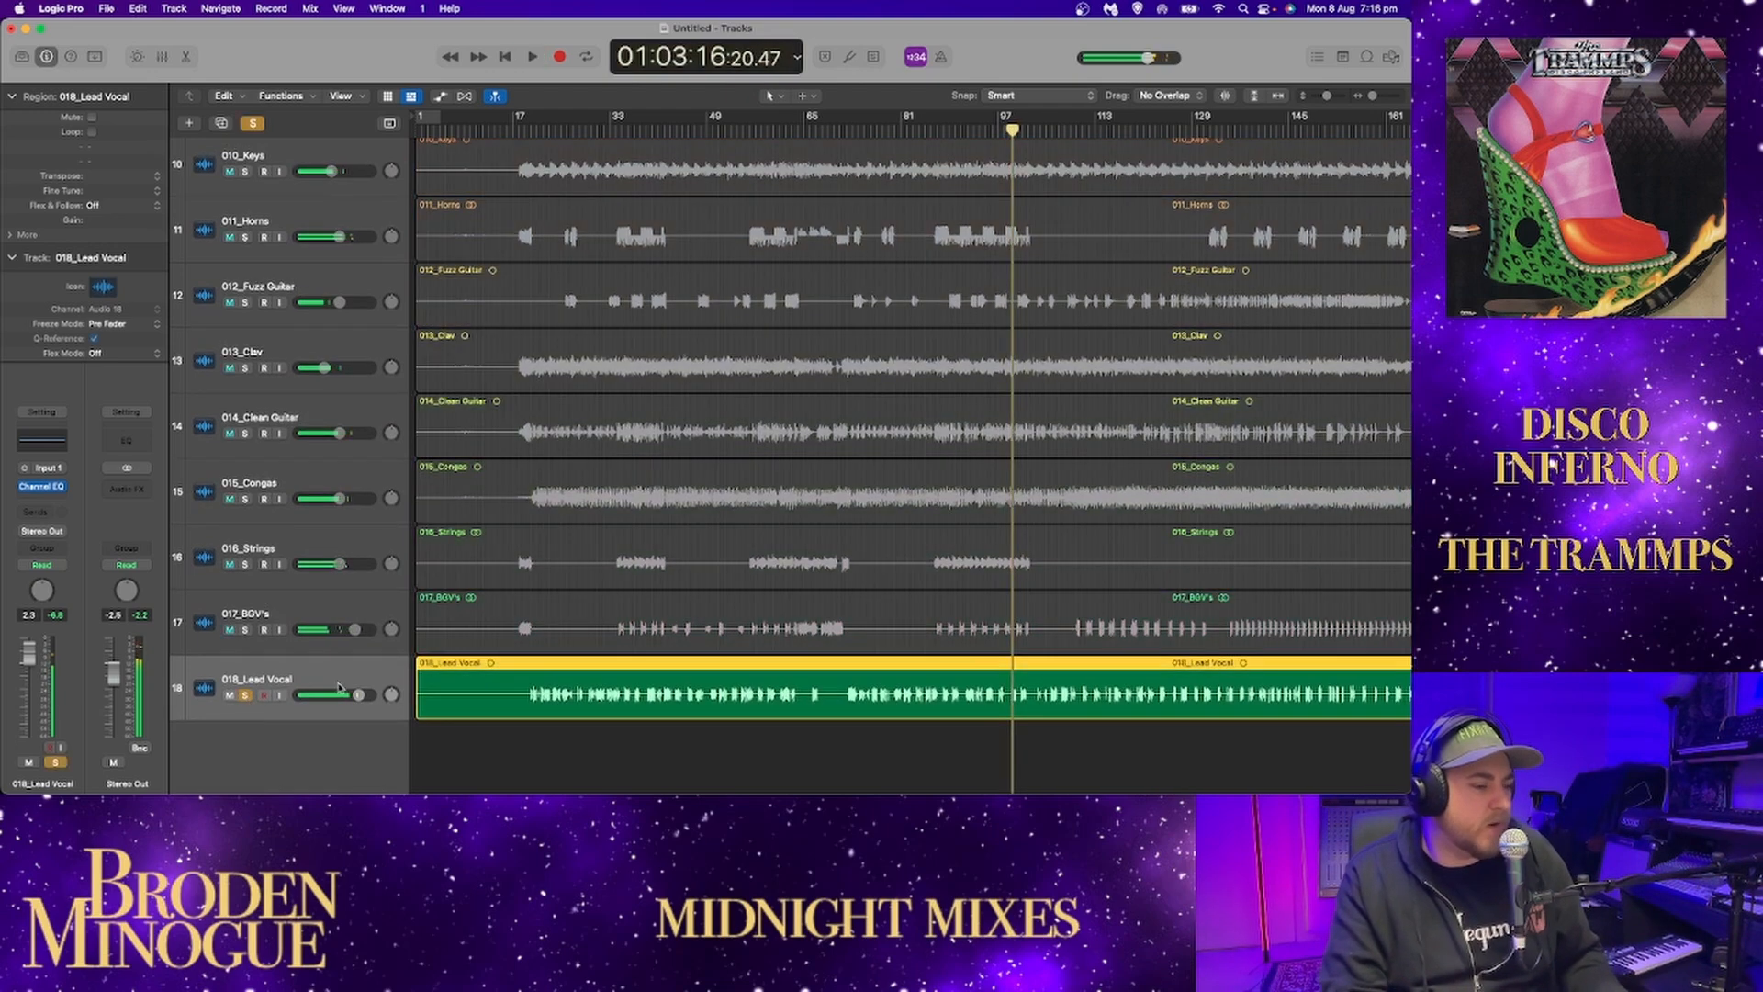
pyautogui.click(245, 630)
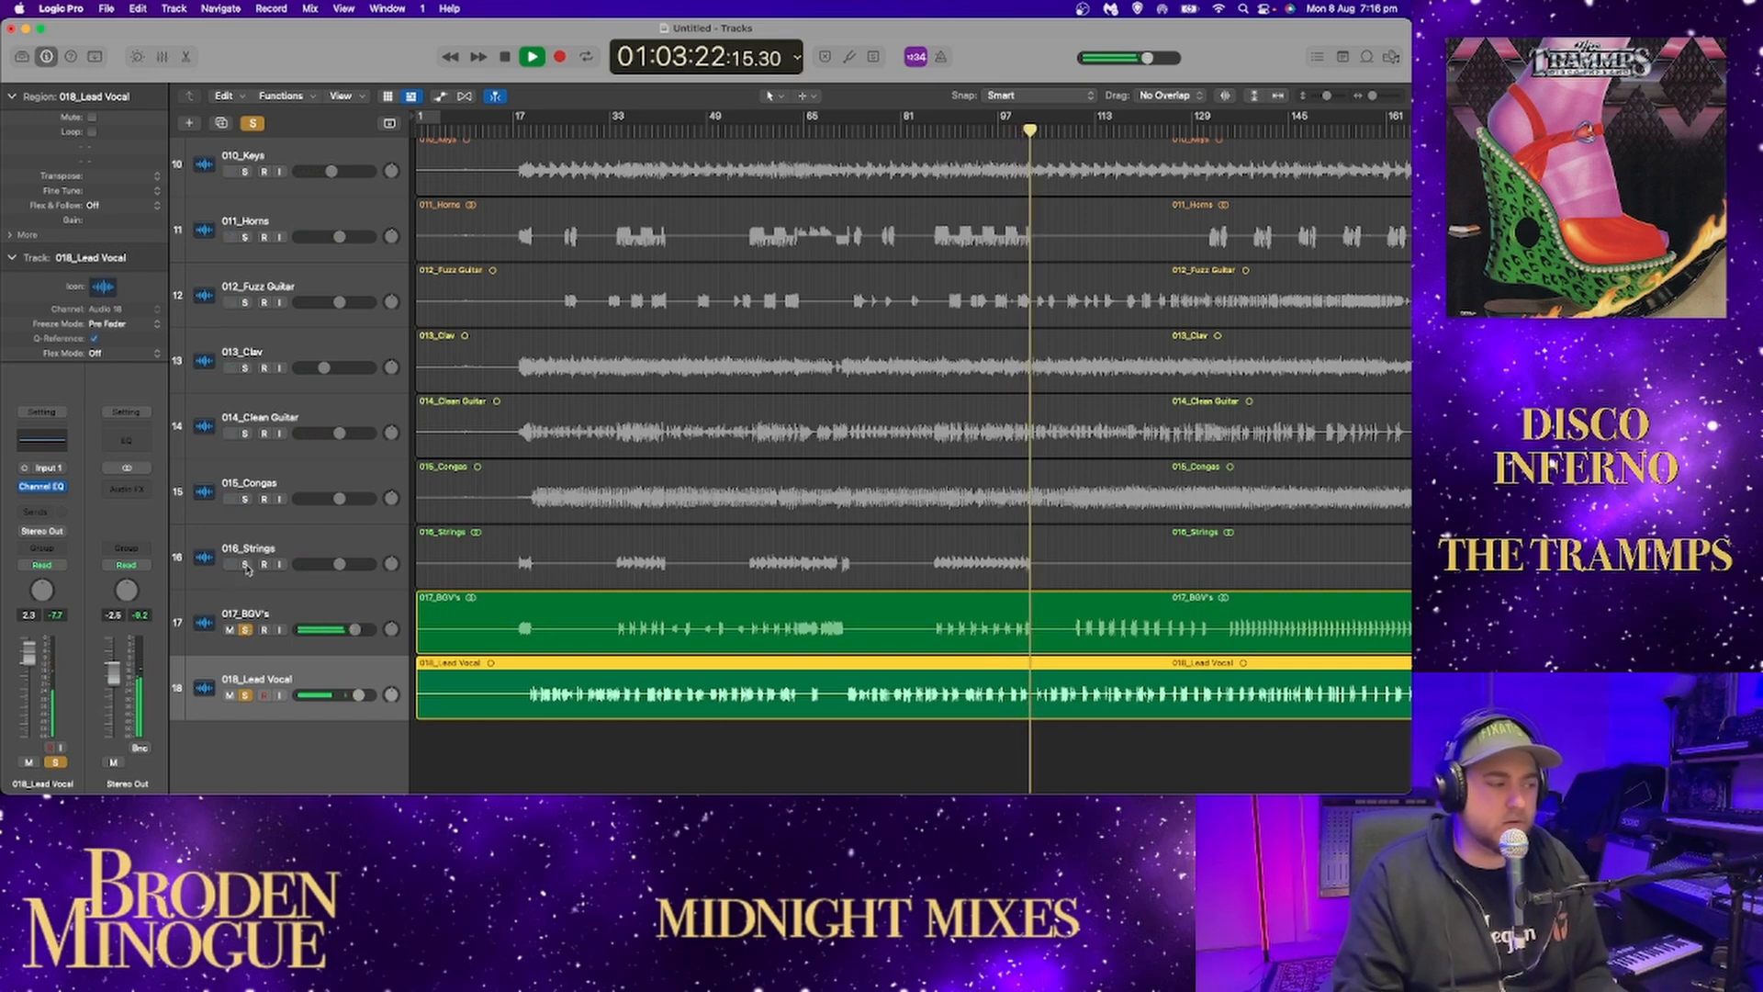
# Play the soloed lead and backing vocals from bar 193, check their balance through the later section and stop near bar 222.
pyautogui.press('space')
pyautogui.hscroll(10, 1042, 643)
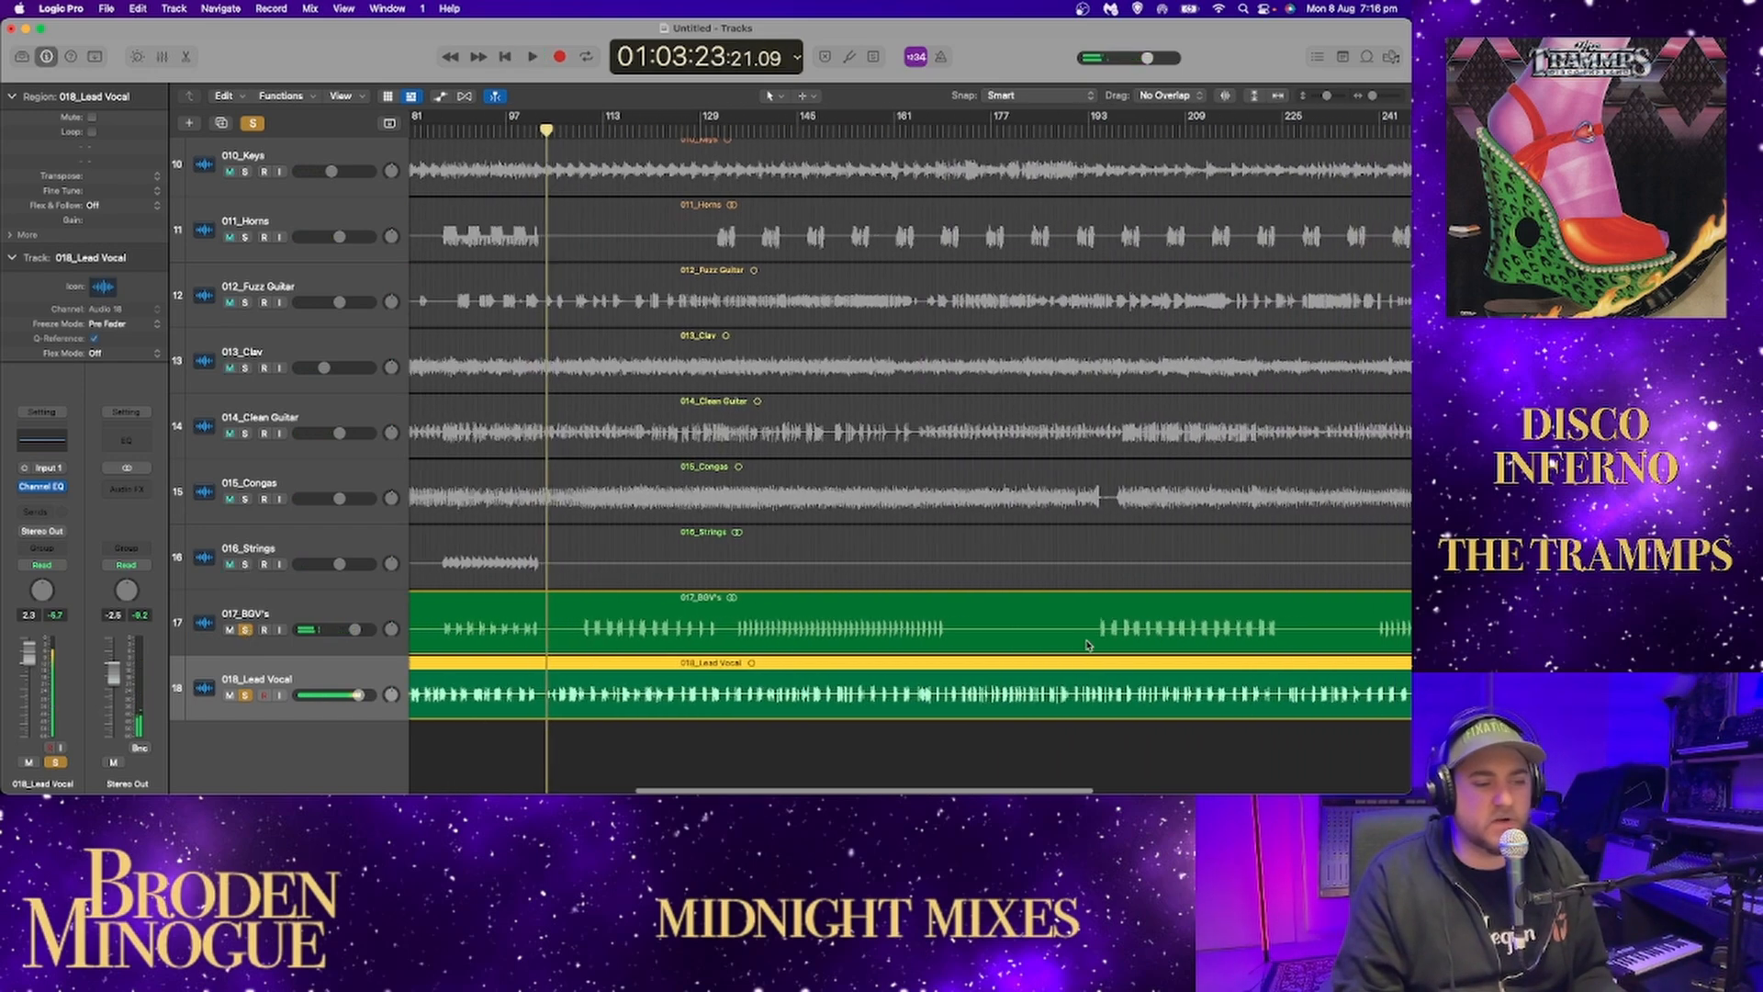
pyautogui.hscroll(3, 1084, 645)
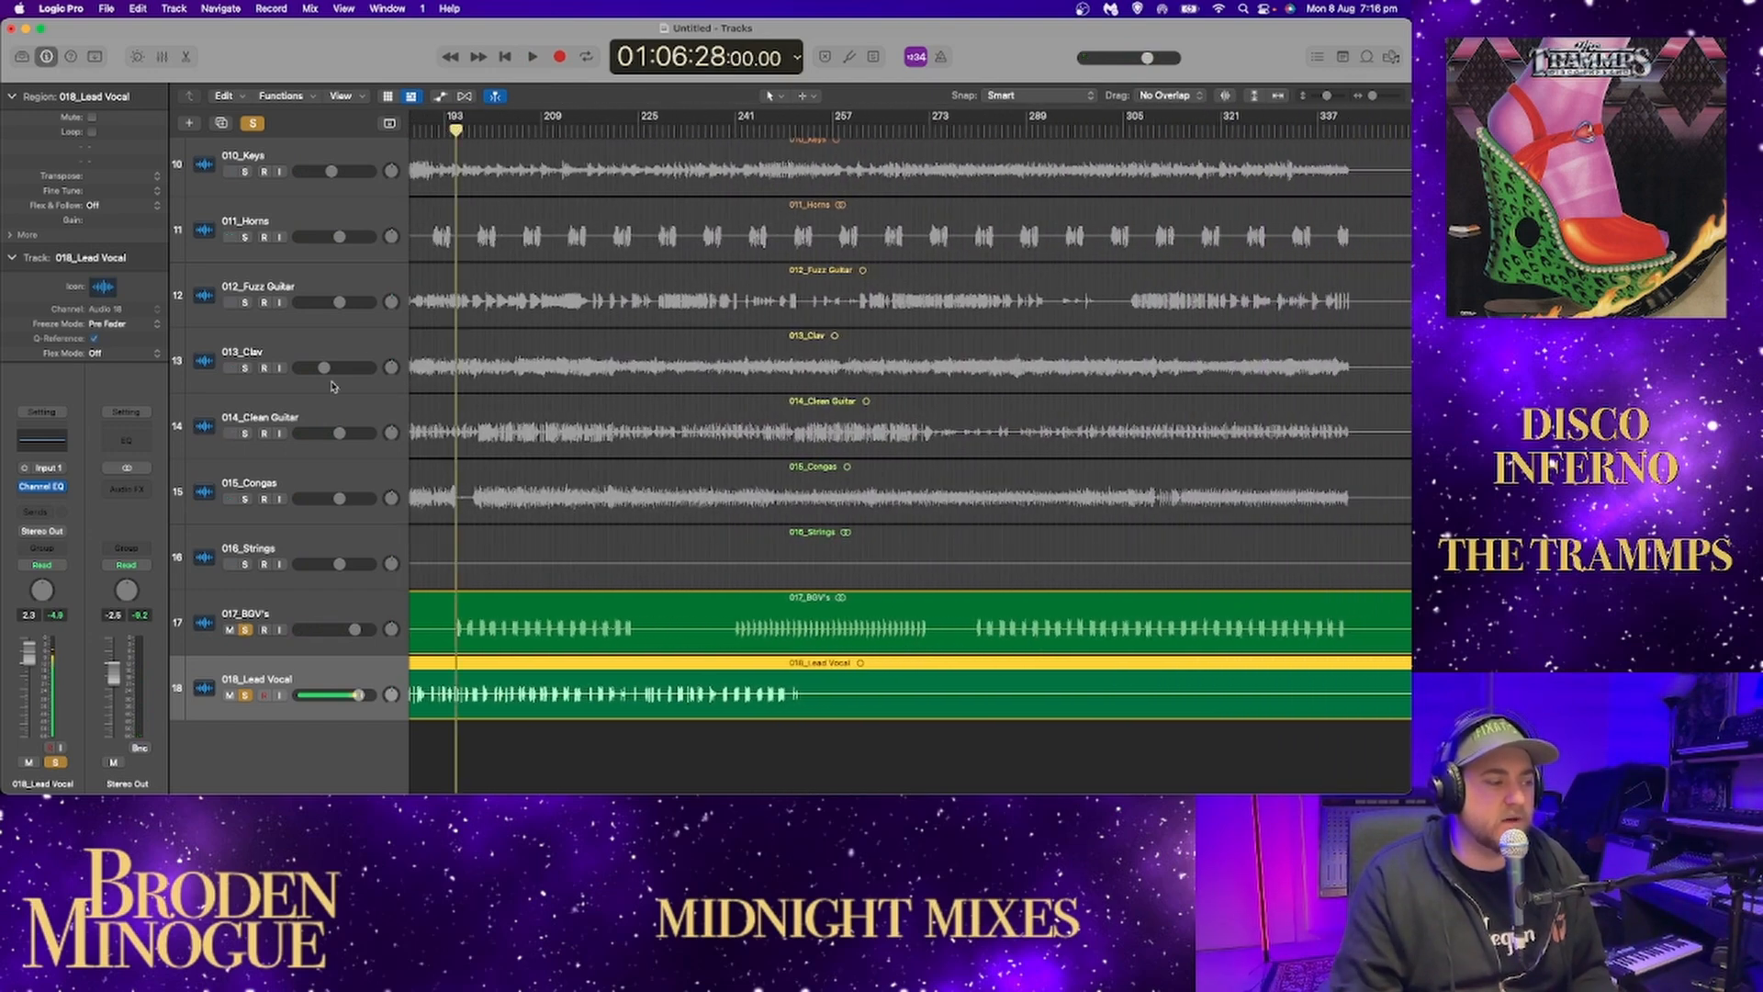
pyautogui.press('space')
pyautogui.hscroll(-3, 413, 422)
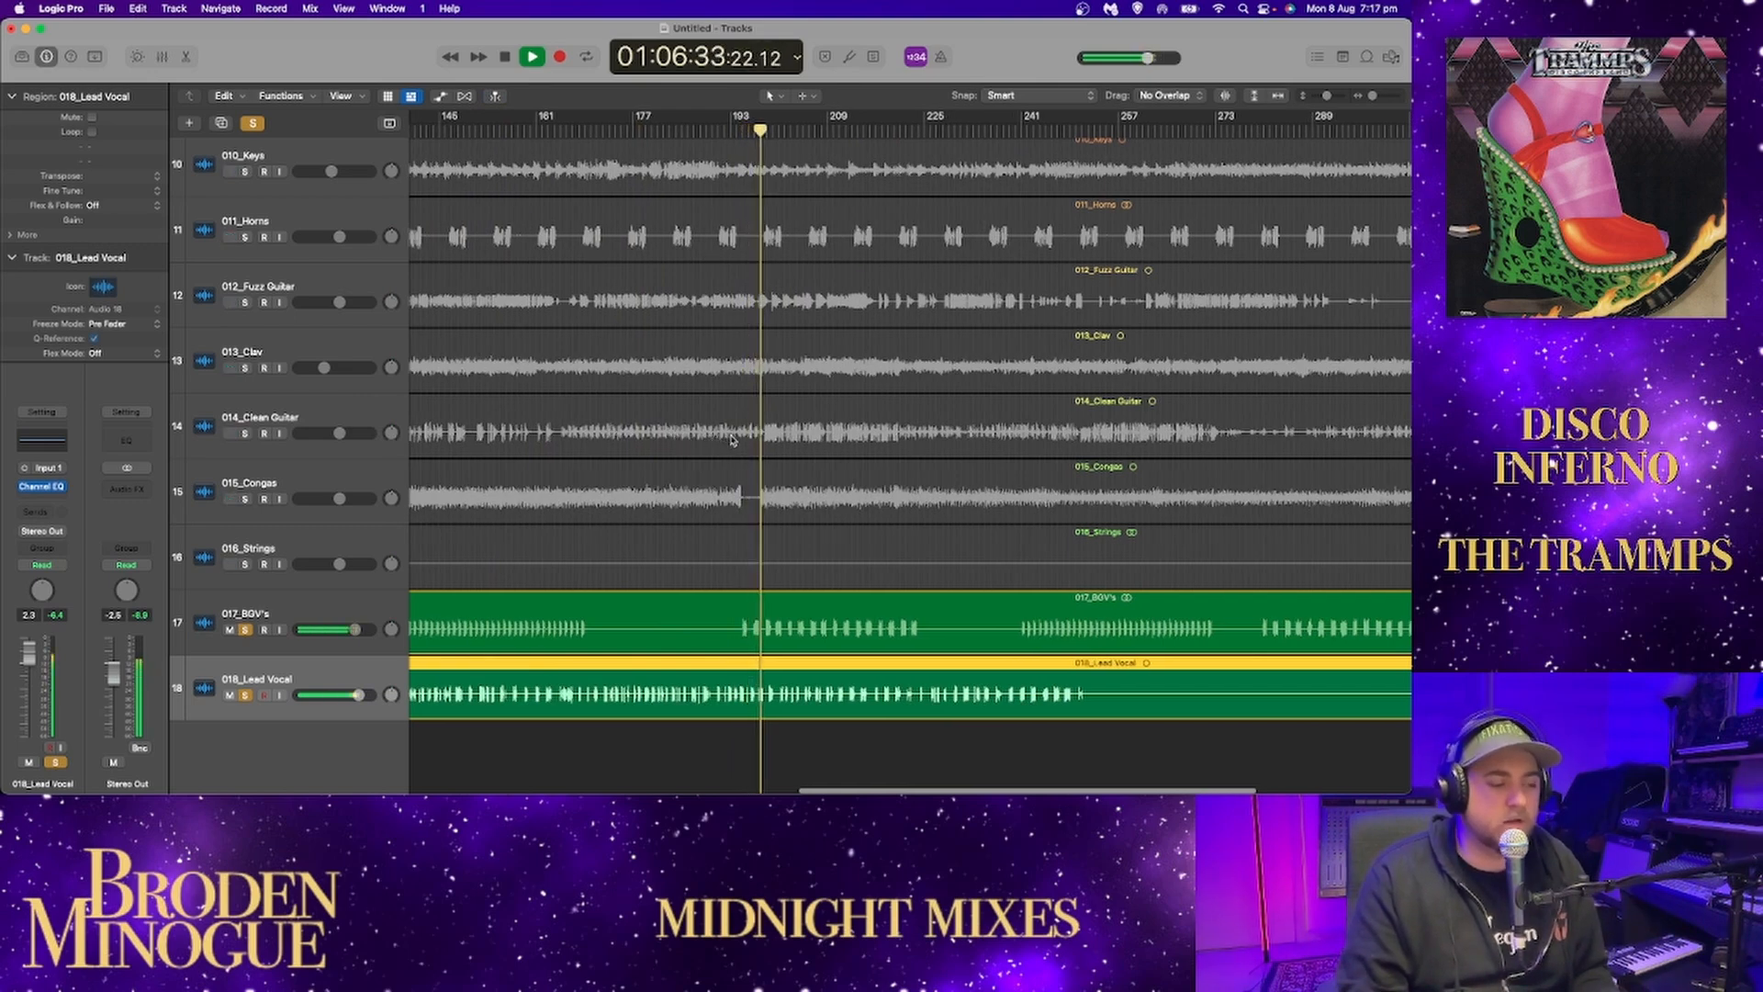
pyautogui.hscroll(-3, 740, 445)
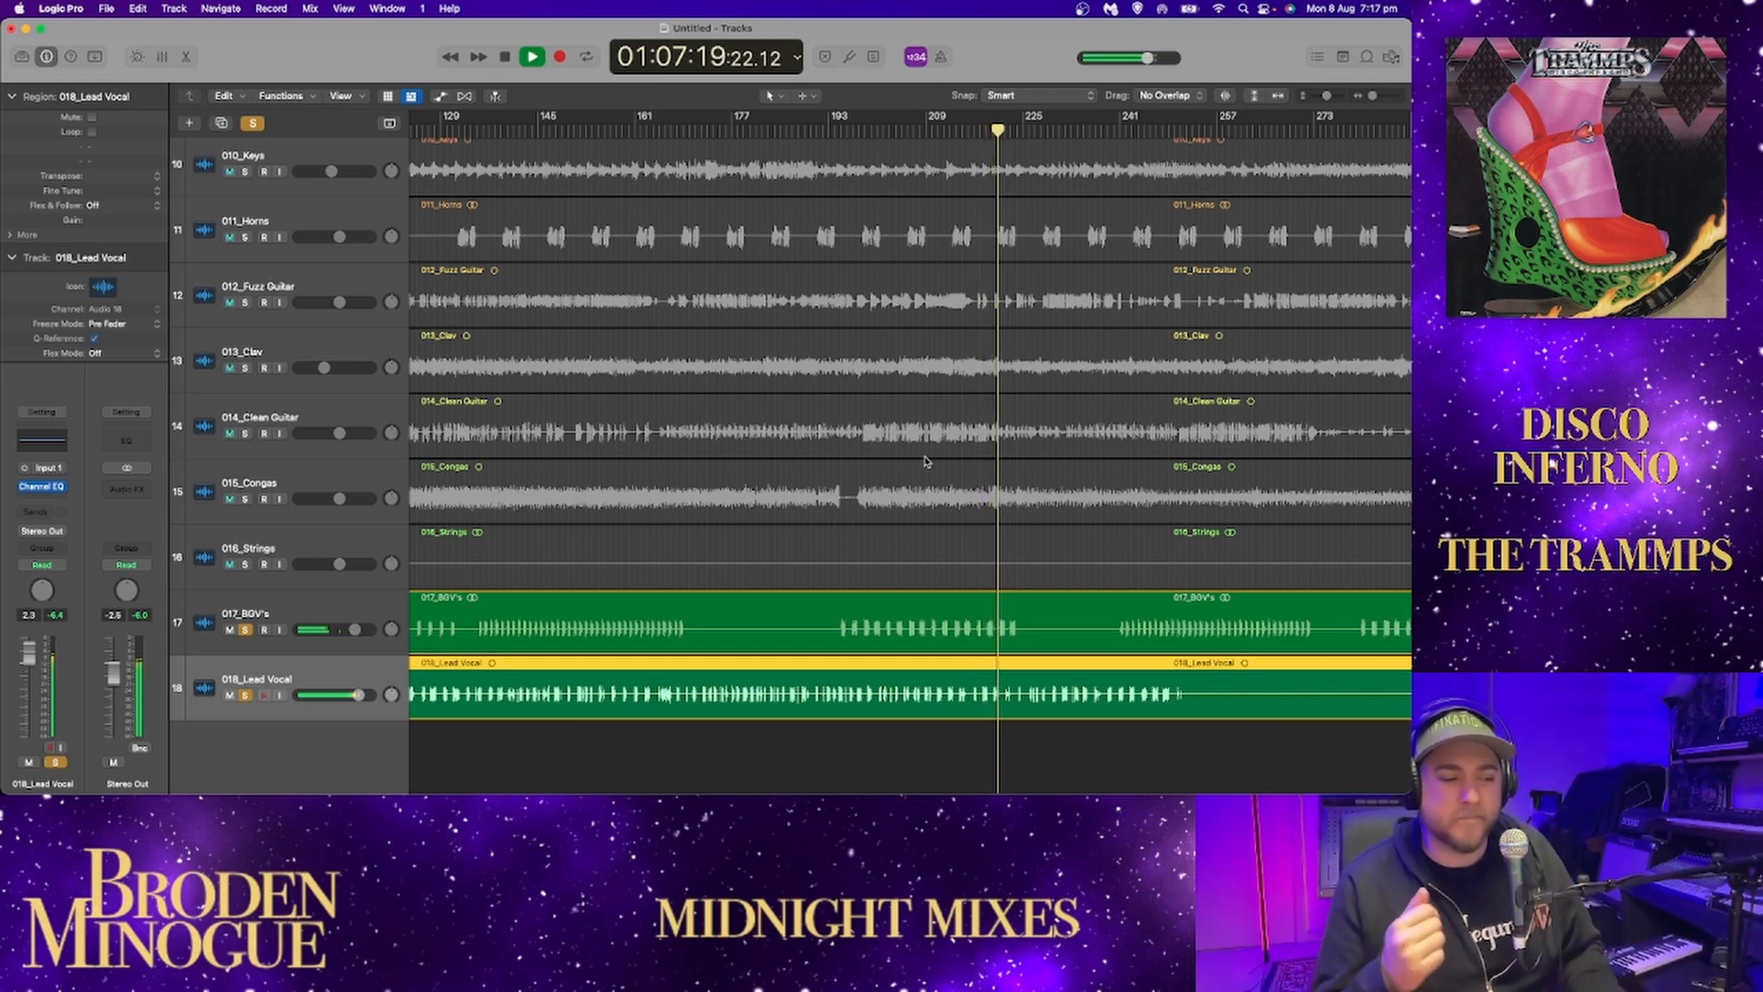
pyautogui.press('space')
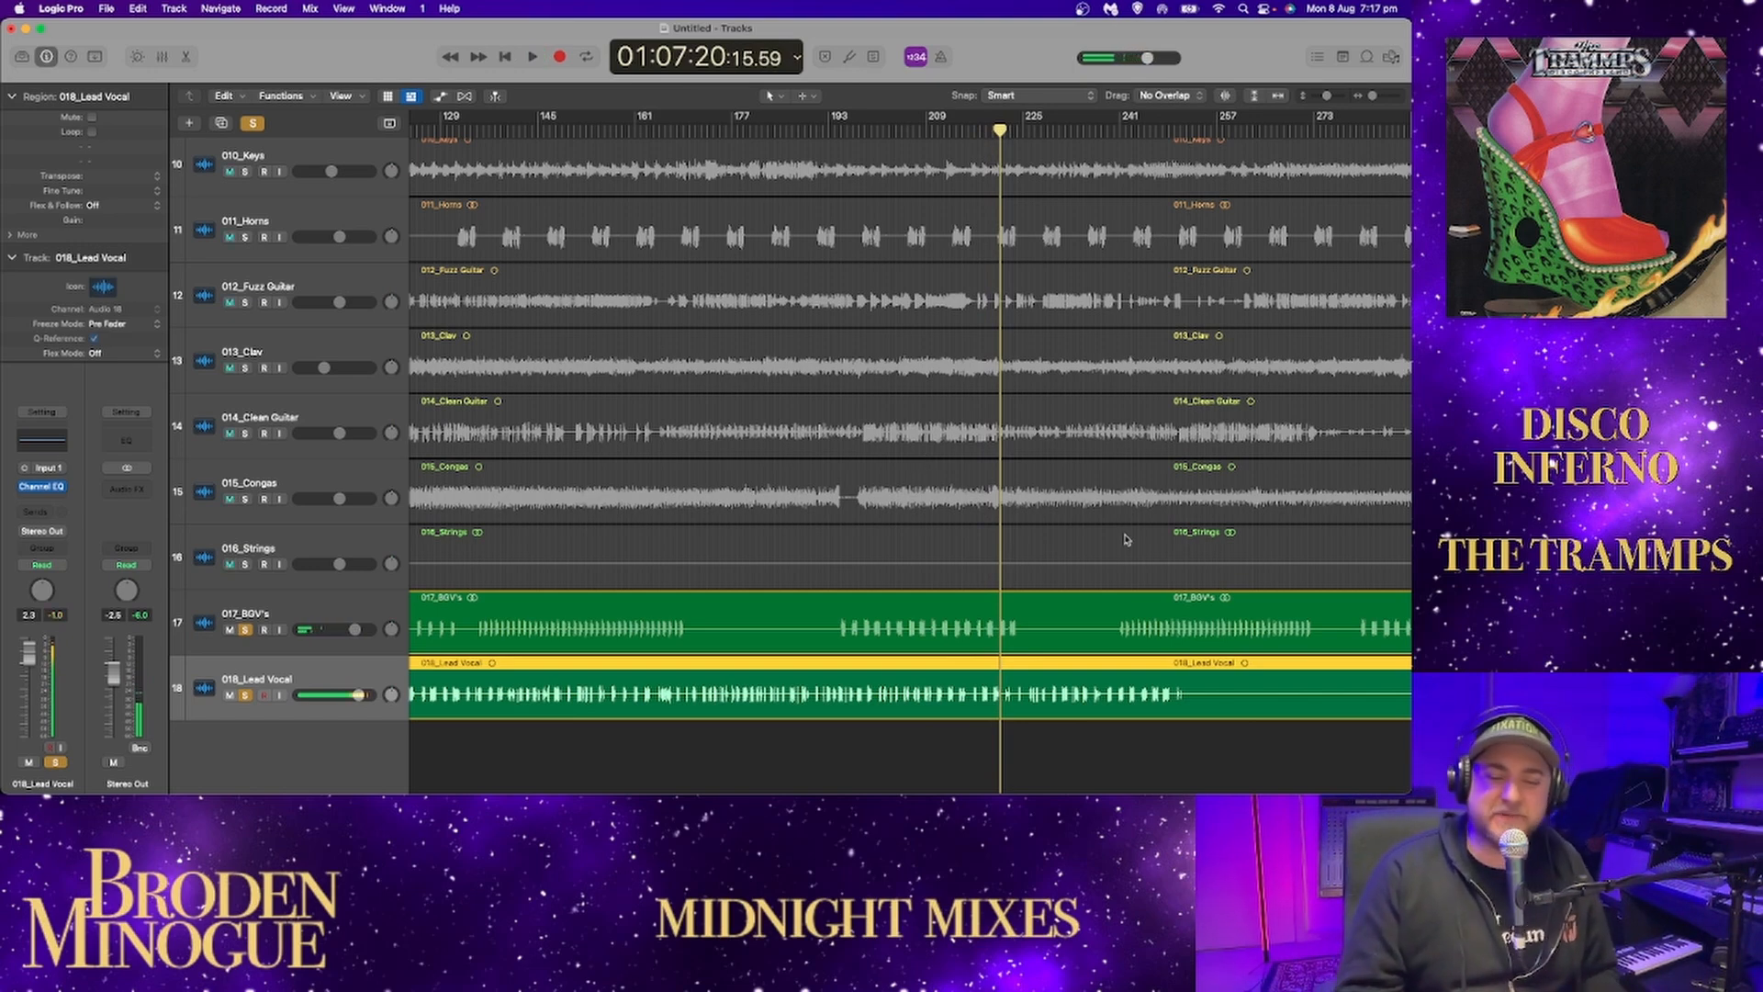
pyautogui.press('space')
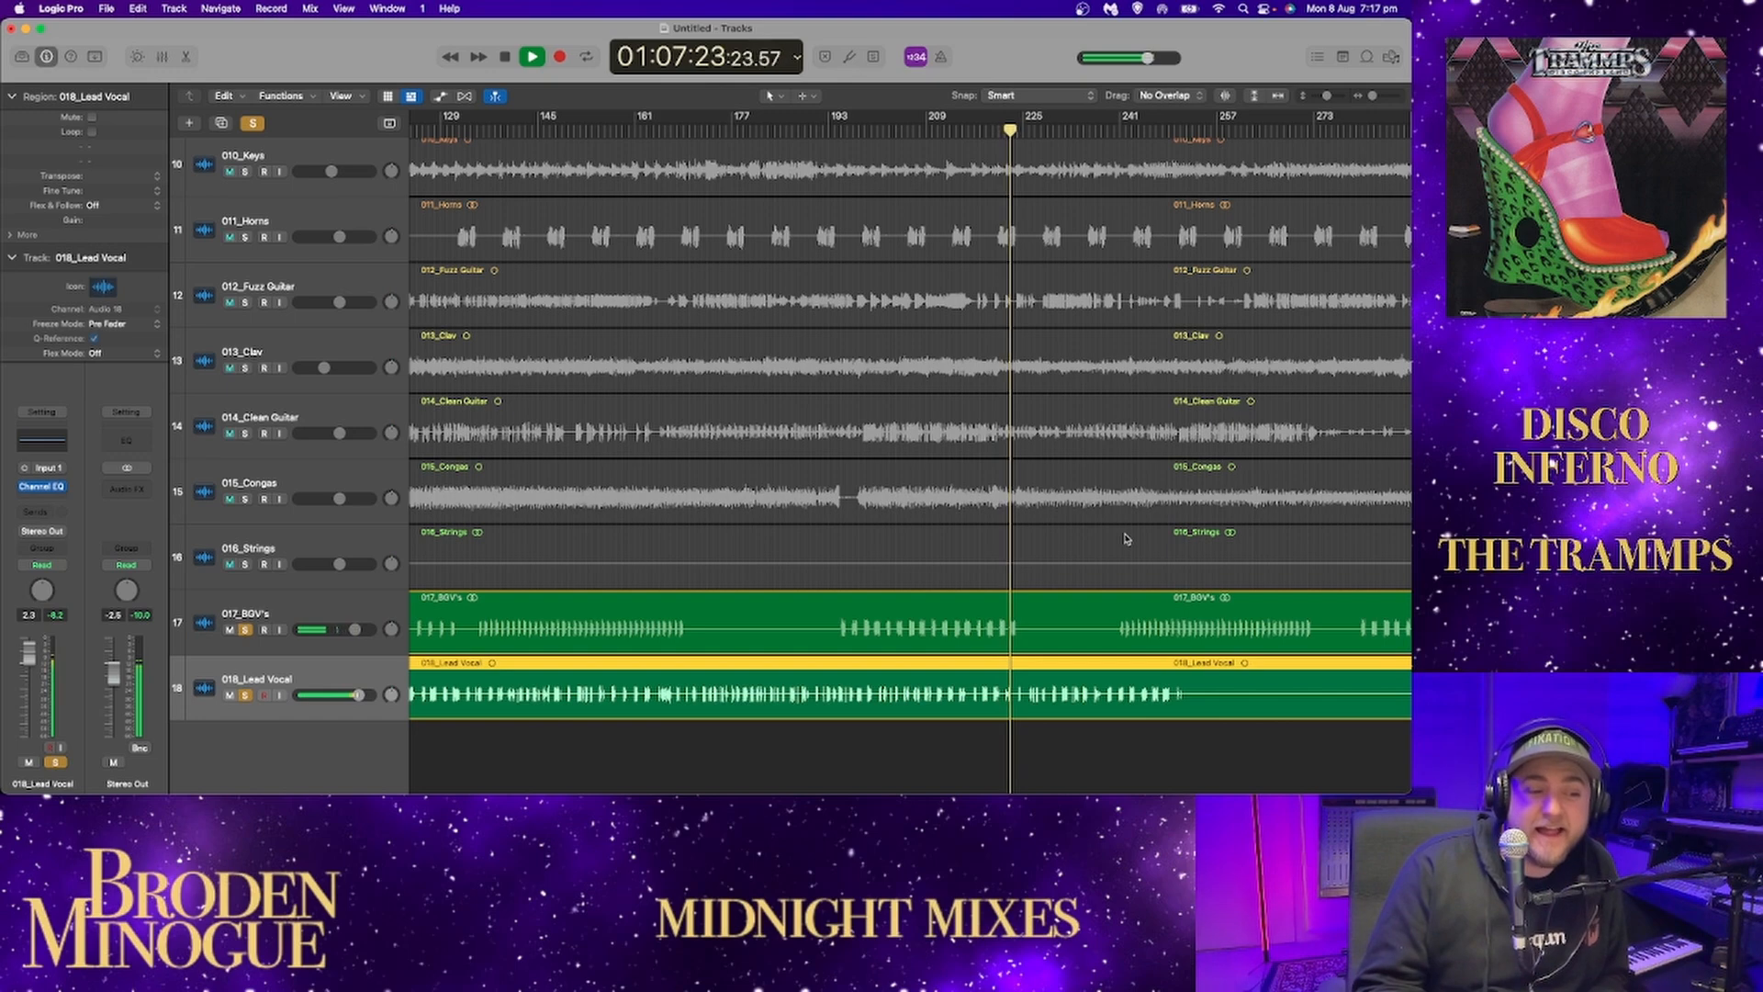
pyautogui.press('space')
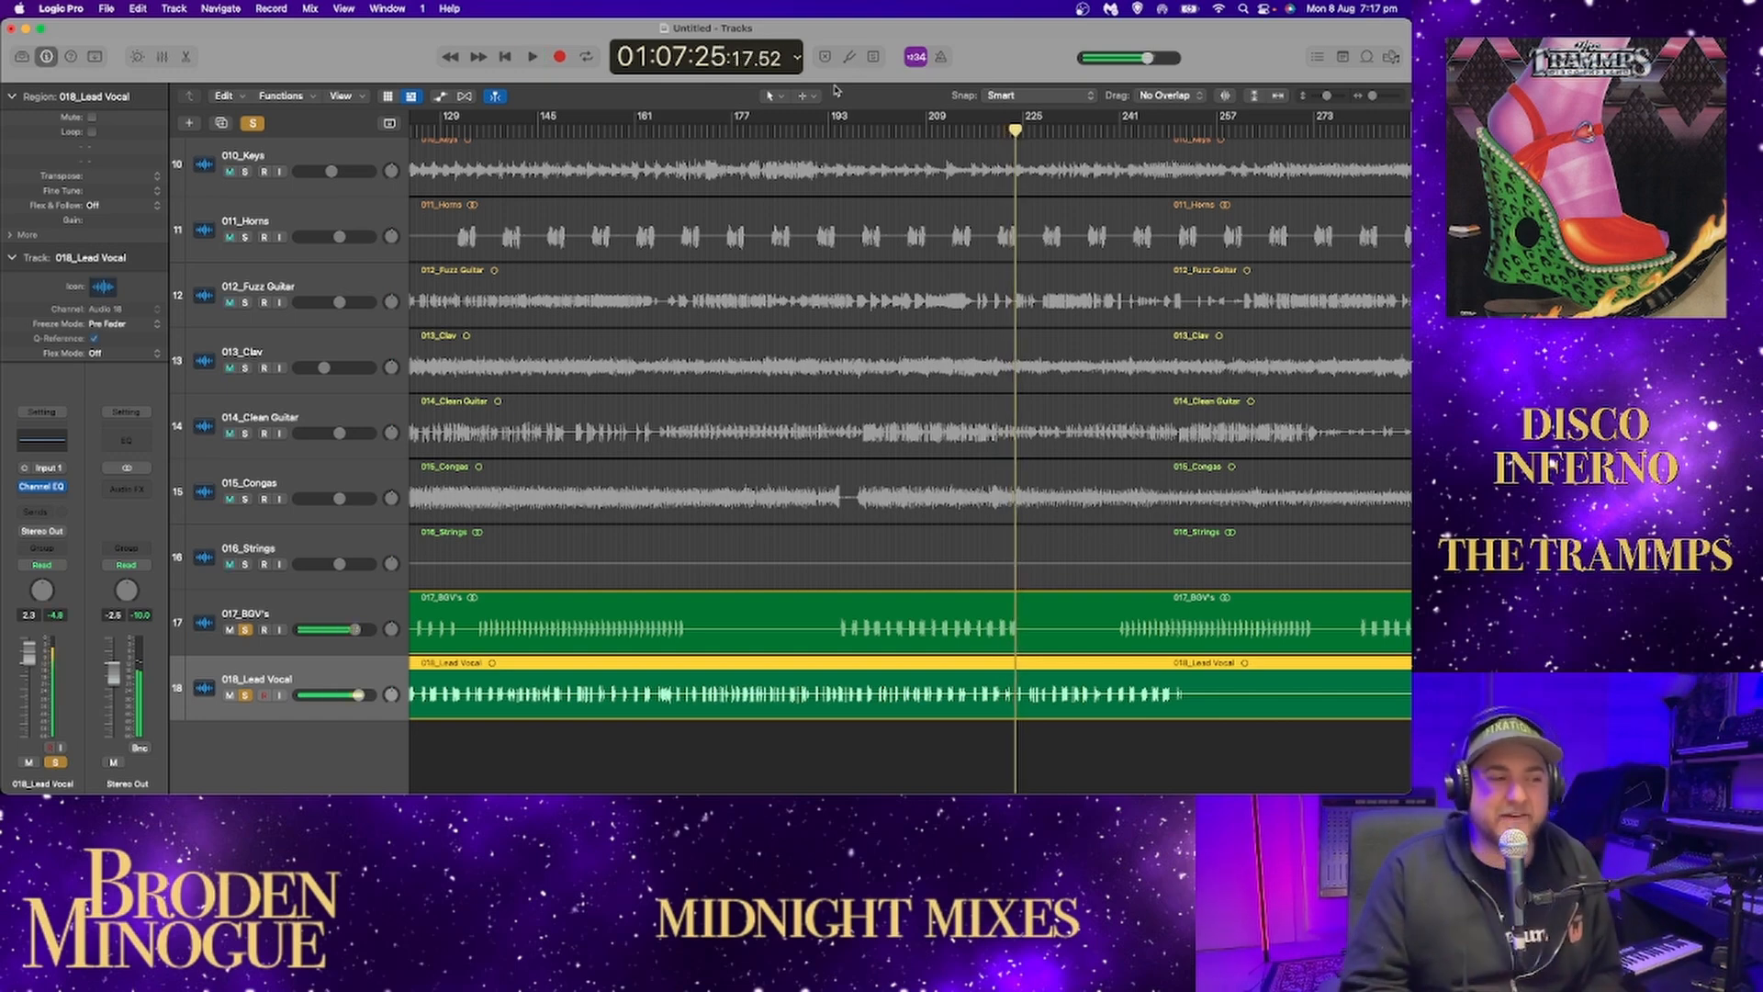
# Play the soloed lead vocal and BGV's from about bar 169.
pyautogui.click(813, 129)
pyautogui.press('space')
pyautogui.press('space')
pyautogui.click(693, 130)
pyautogui.press('space')
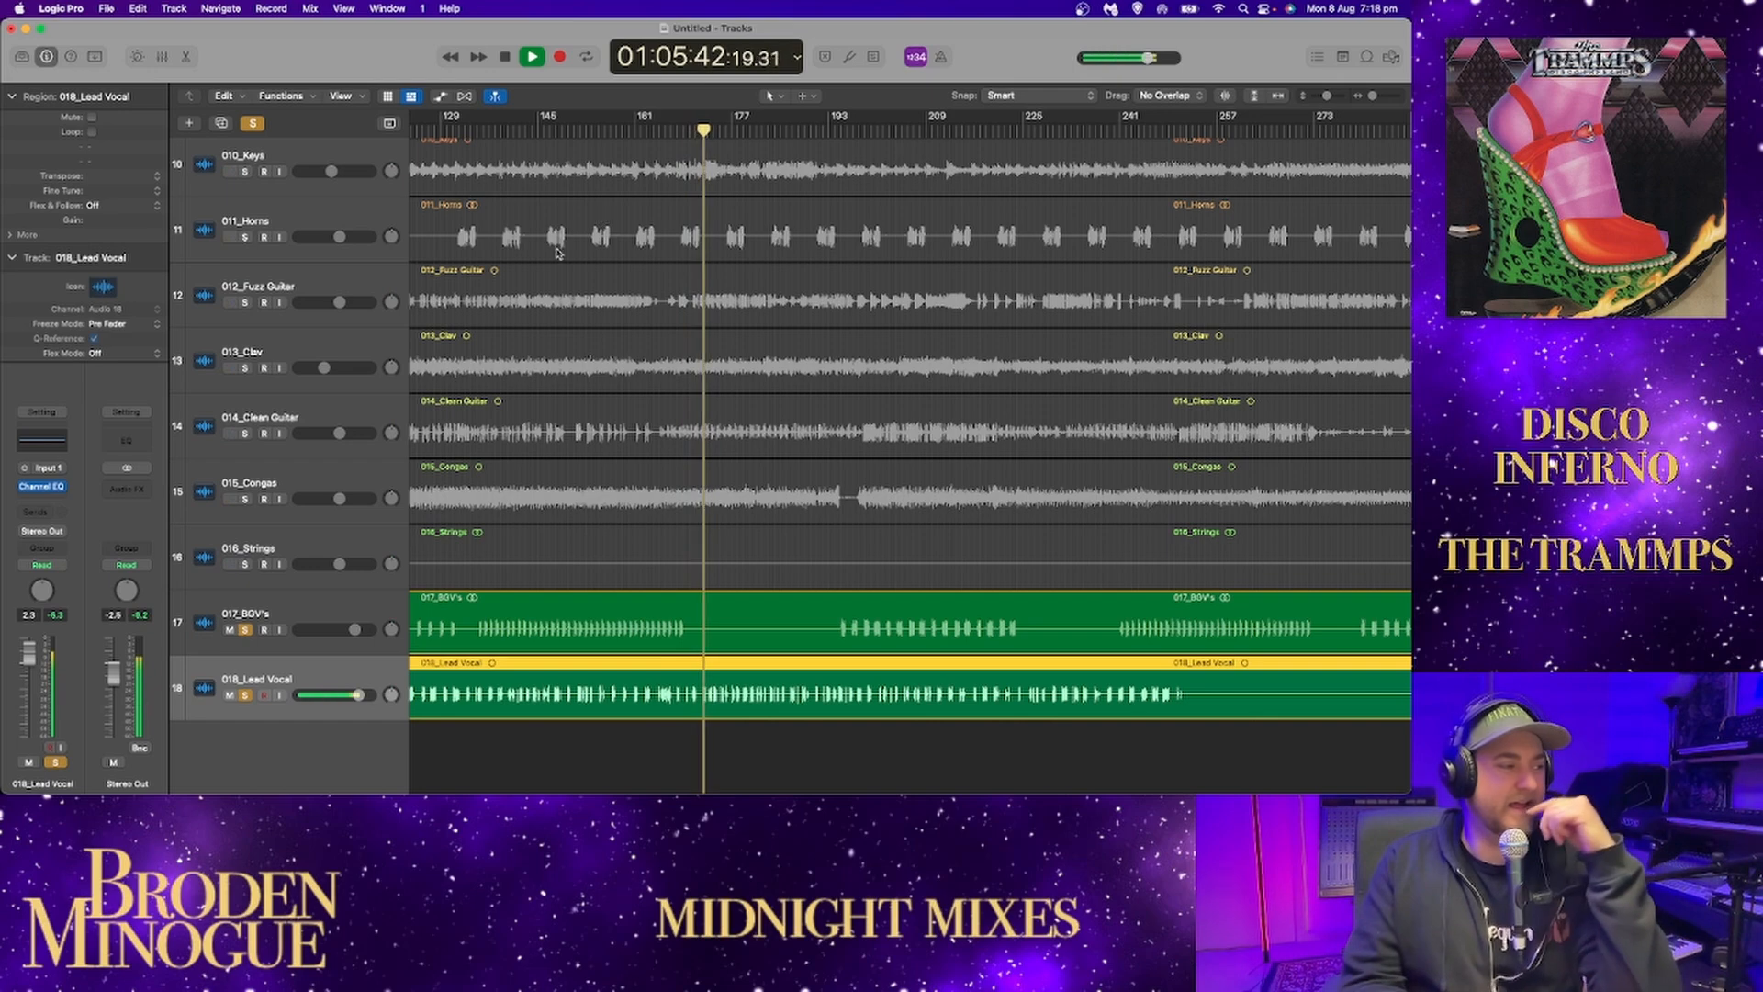
# Add the keys and congas to the soloed vocals during playback, pausing briefly between them to check the blend.
pyautogui.click(246, 172)
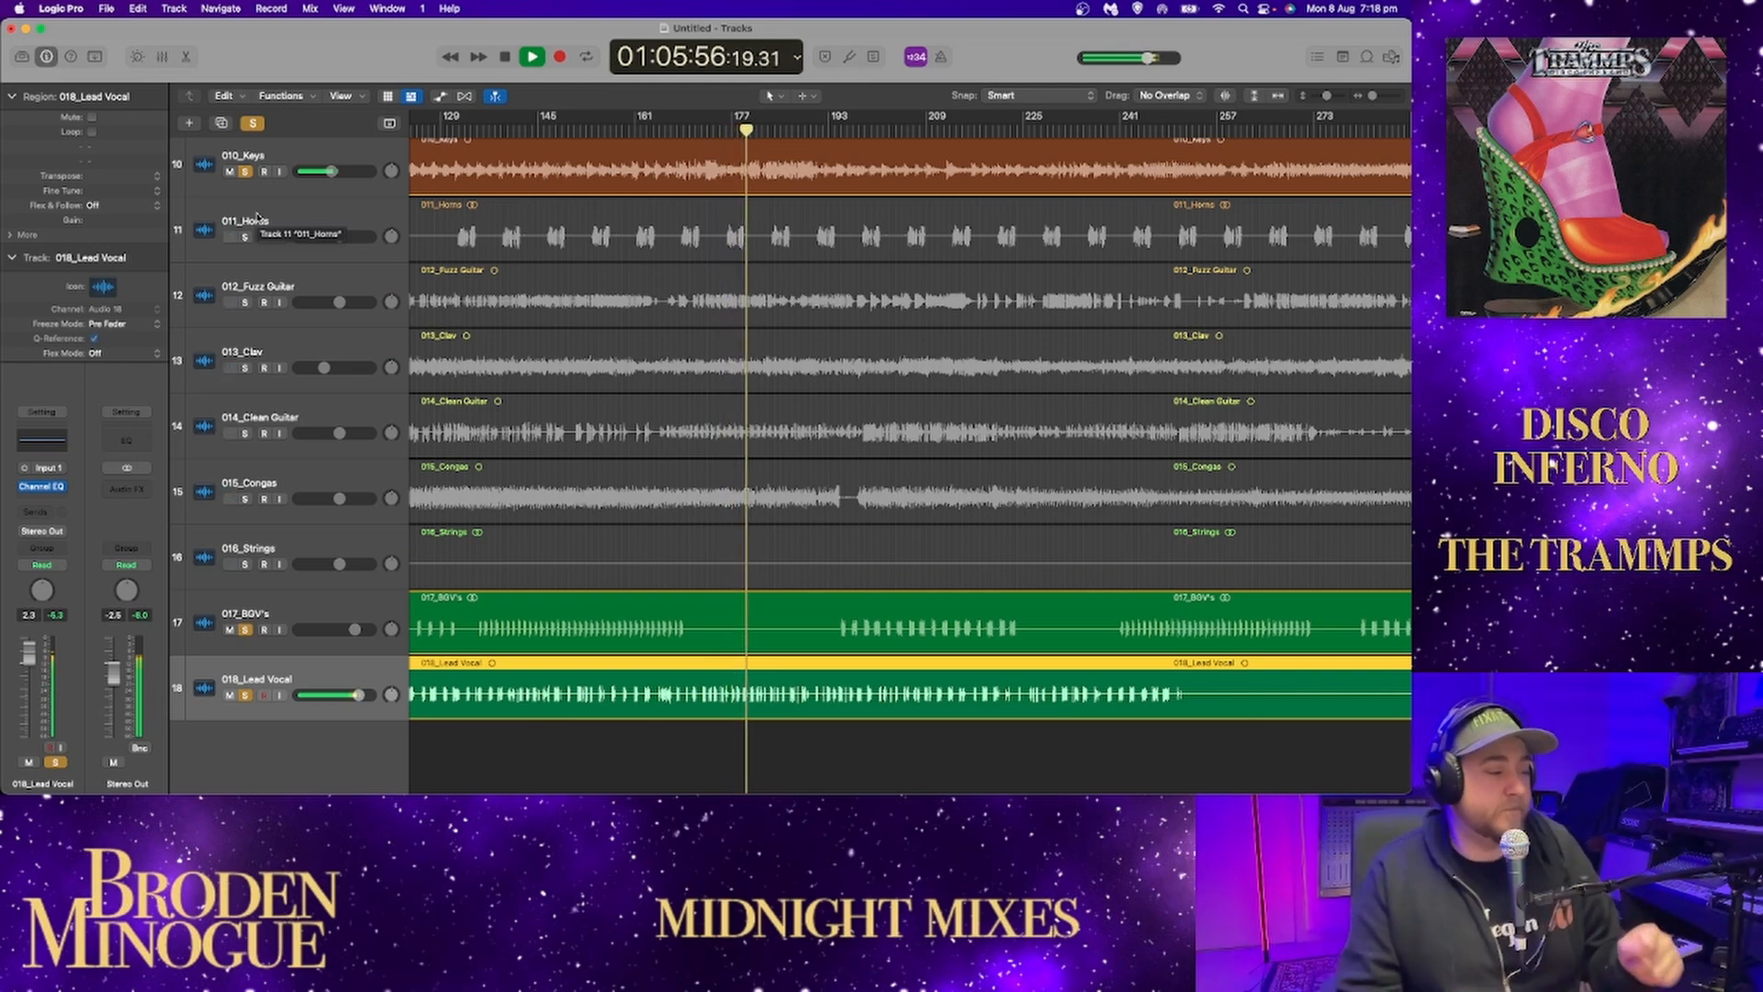
pyautogui.press('space')
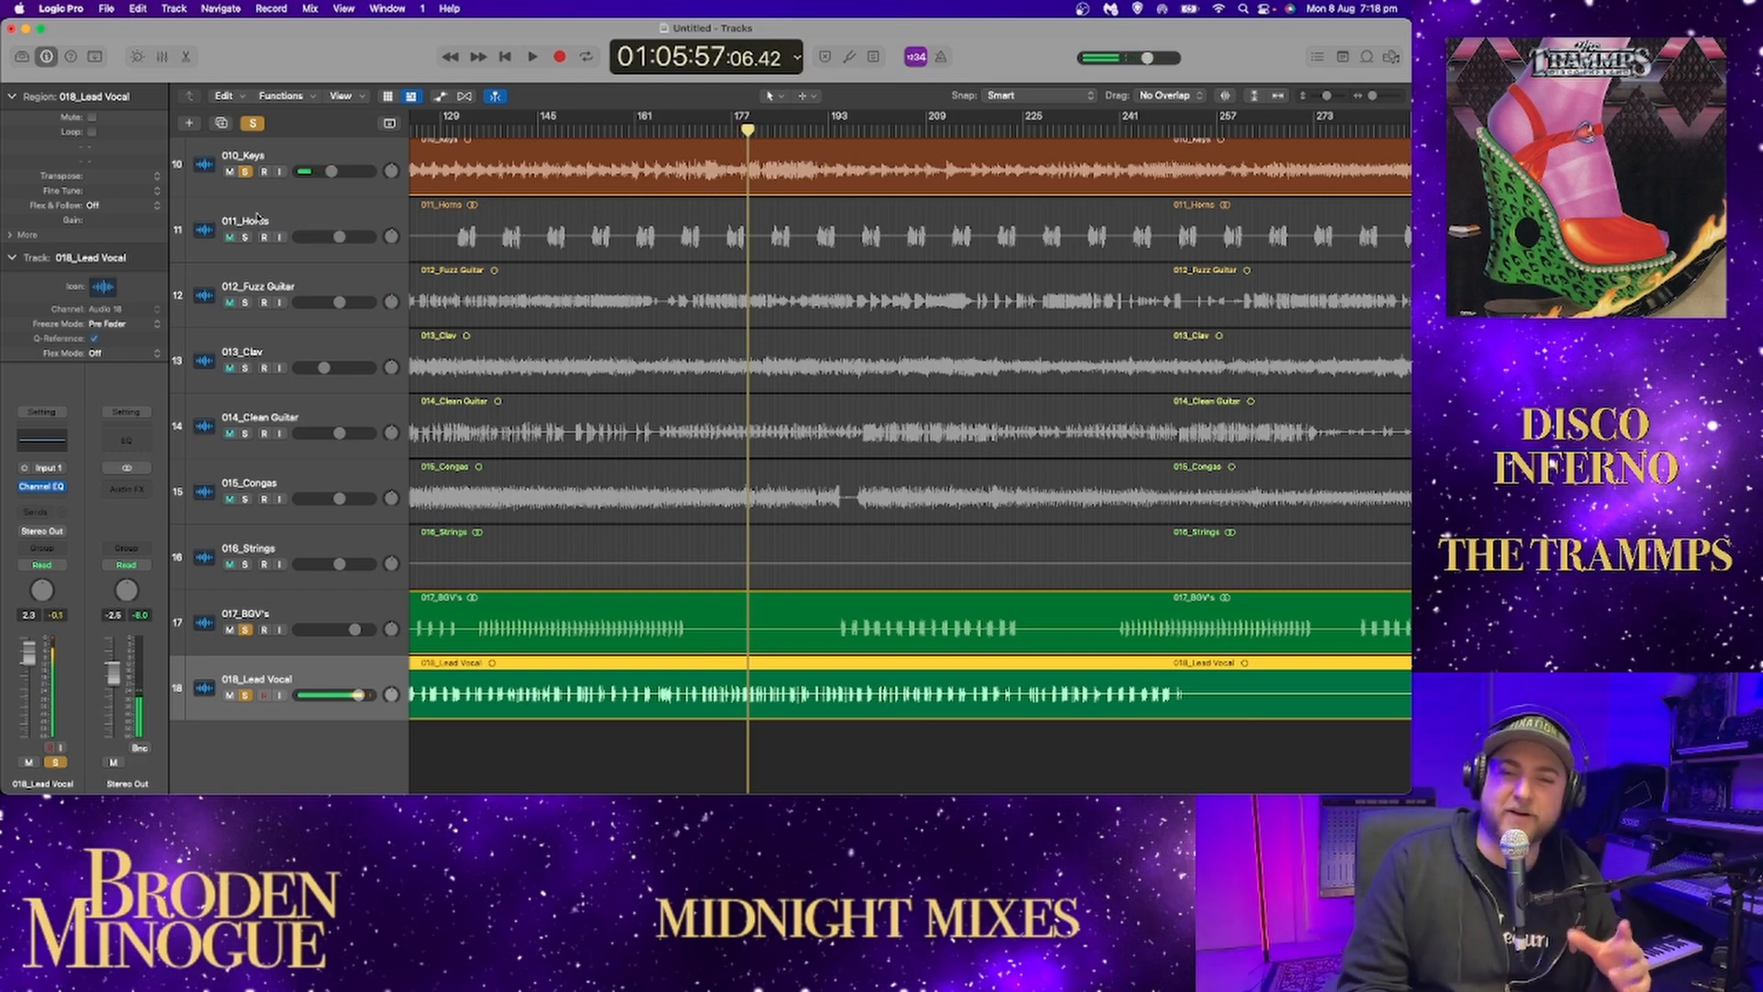
pyautogui.press('space')
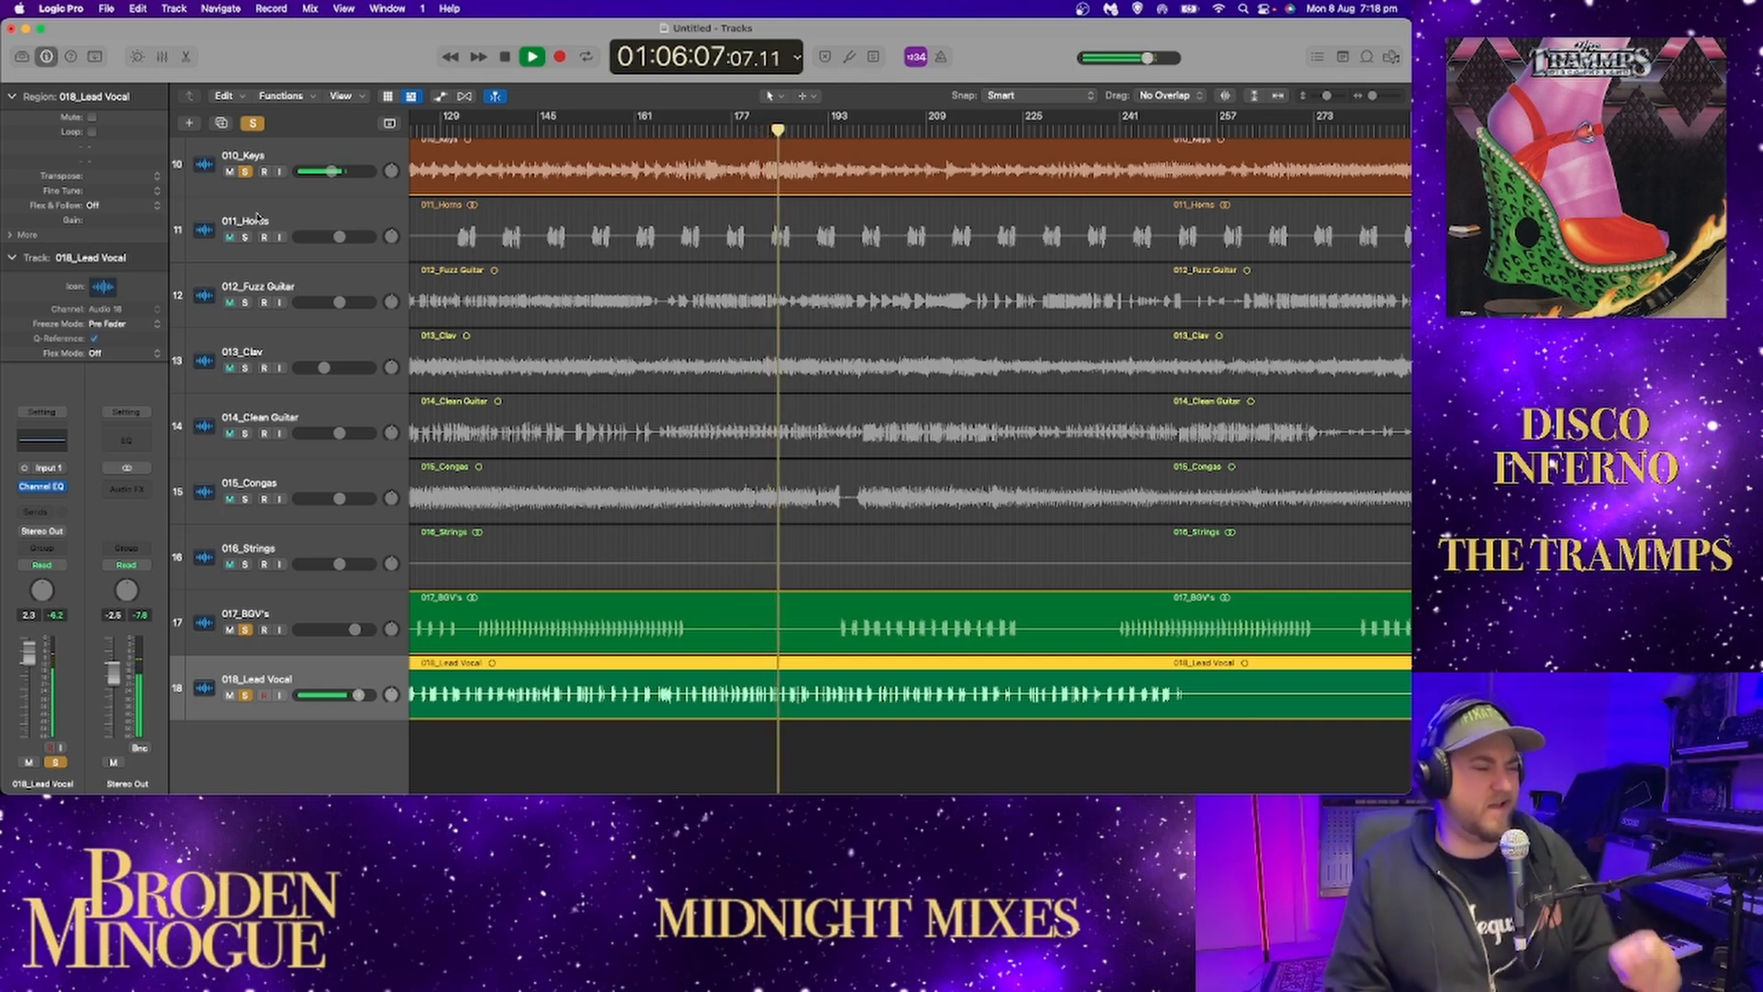
pyautogui.click(243, 499)
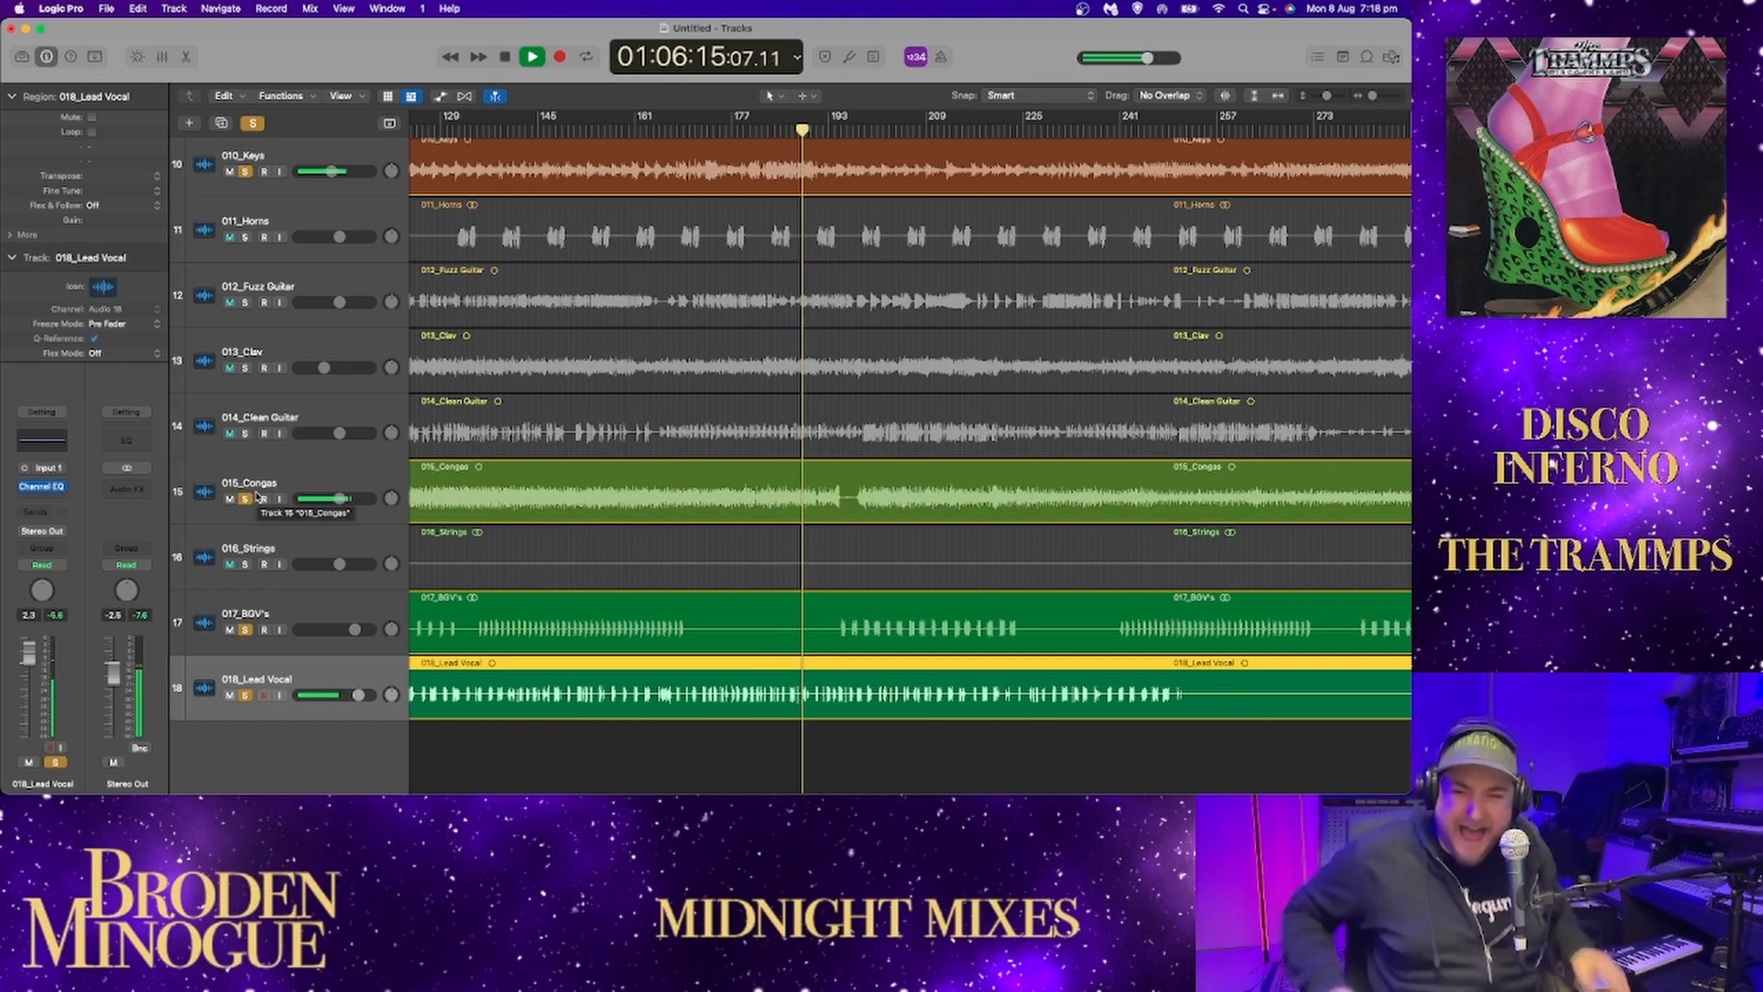
pyautogui.press('space')
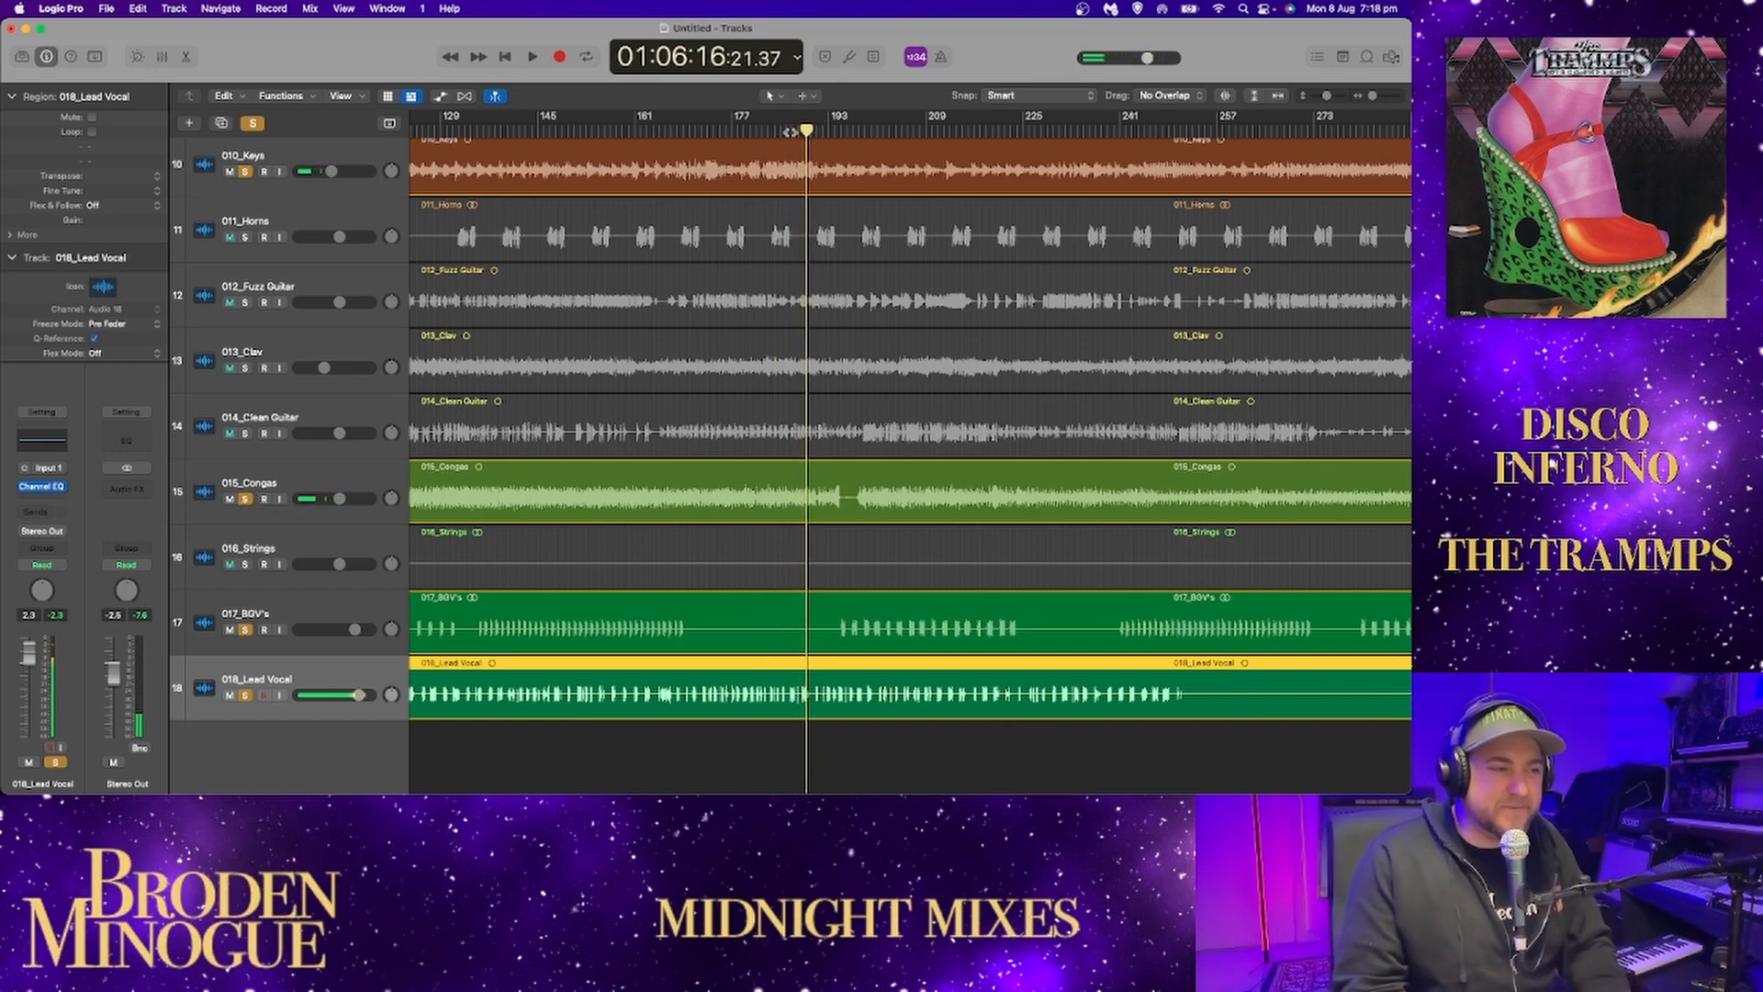
# Step back a few bars and audition the keys, congas and vocals, including the passage near bar 228.
pyautogui.press(',')
pyautogui.press(',')
pyautogui.press(',')
pyautogui.press('space')
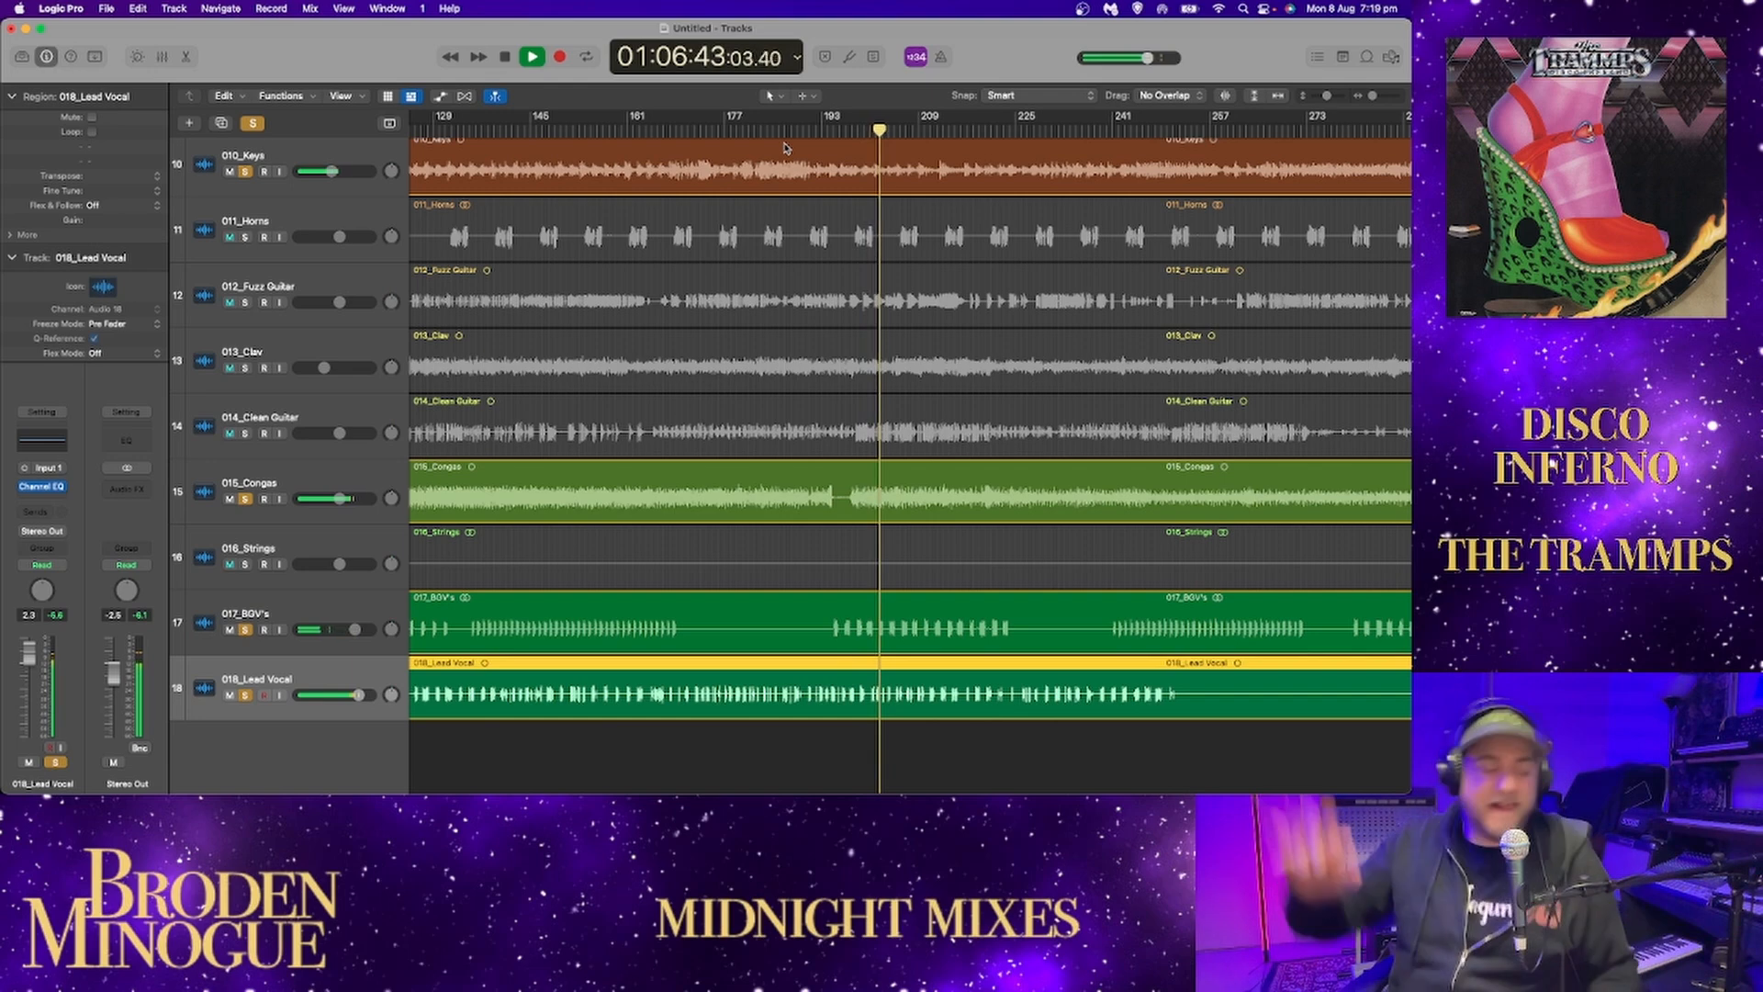
pyautogui.press('space')
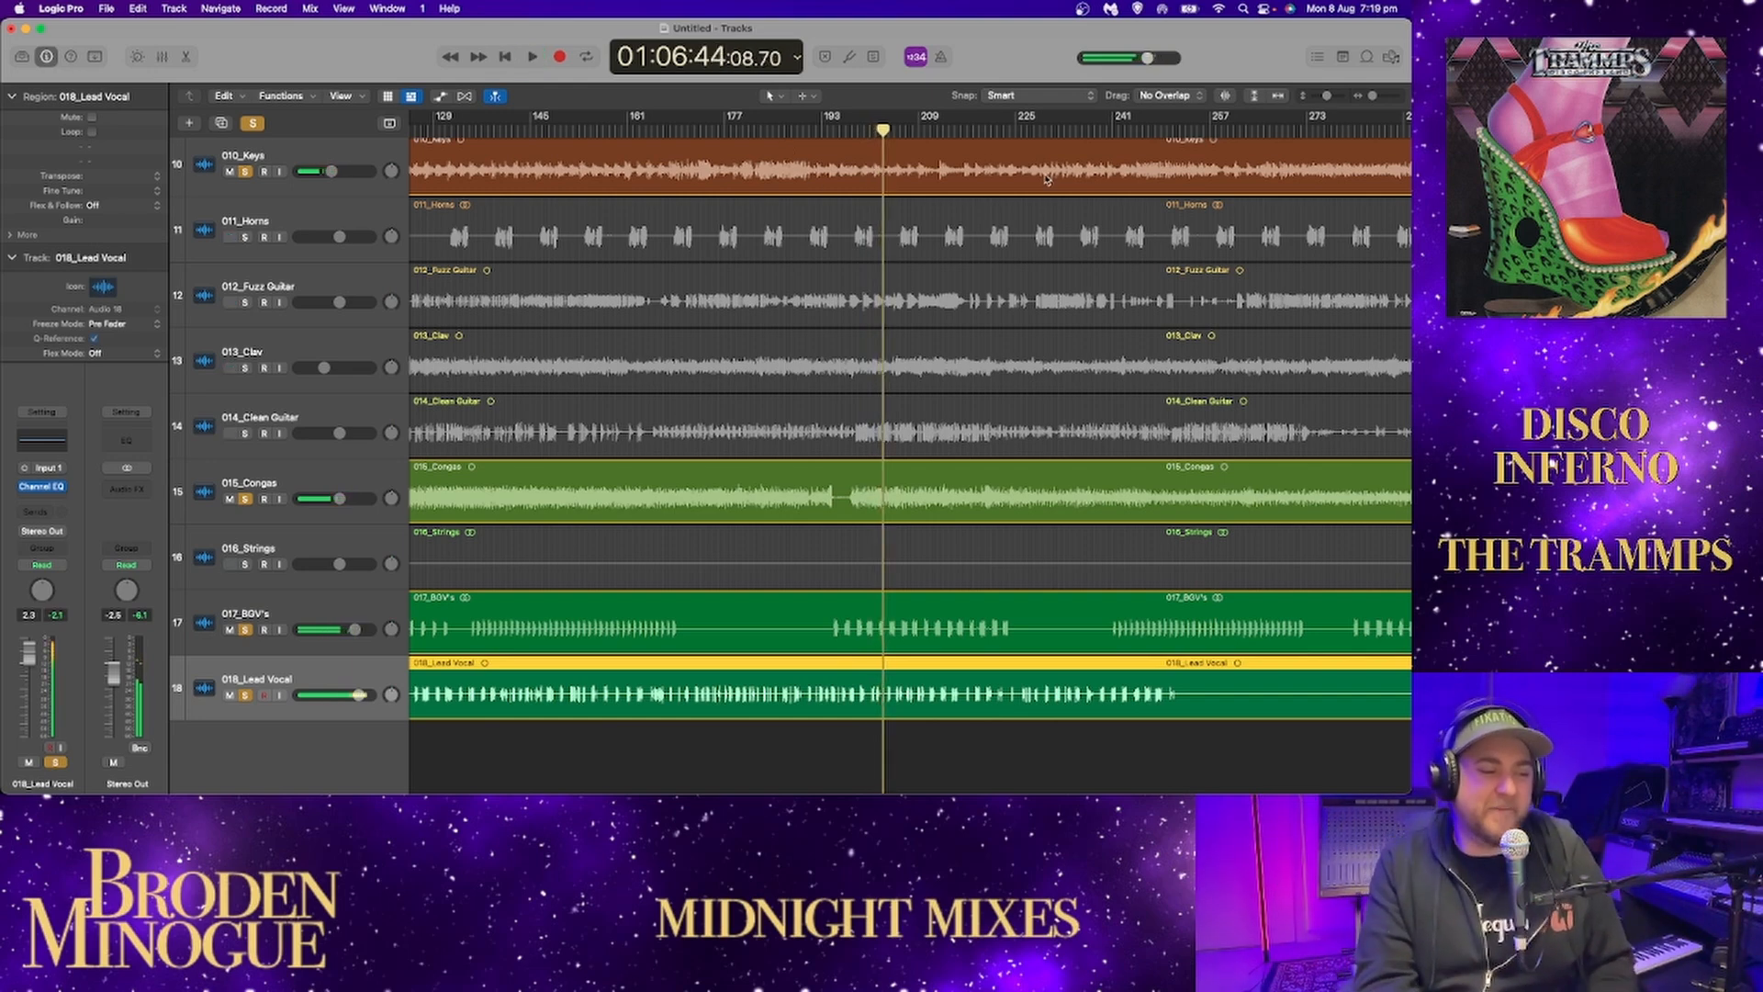
pyautogui.click(1046, 130)
pyautogui.press('space')
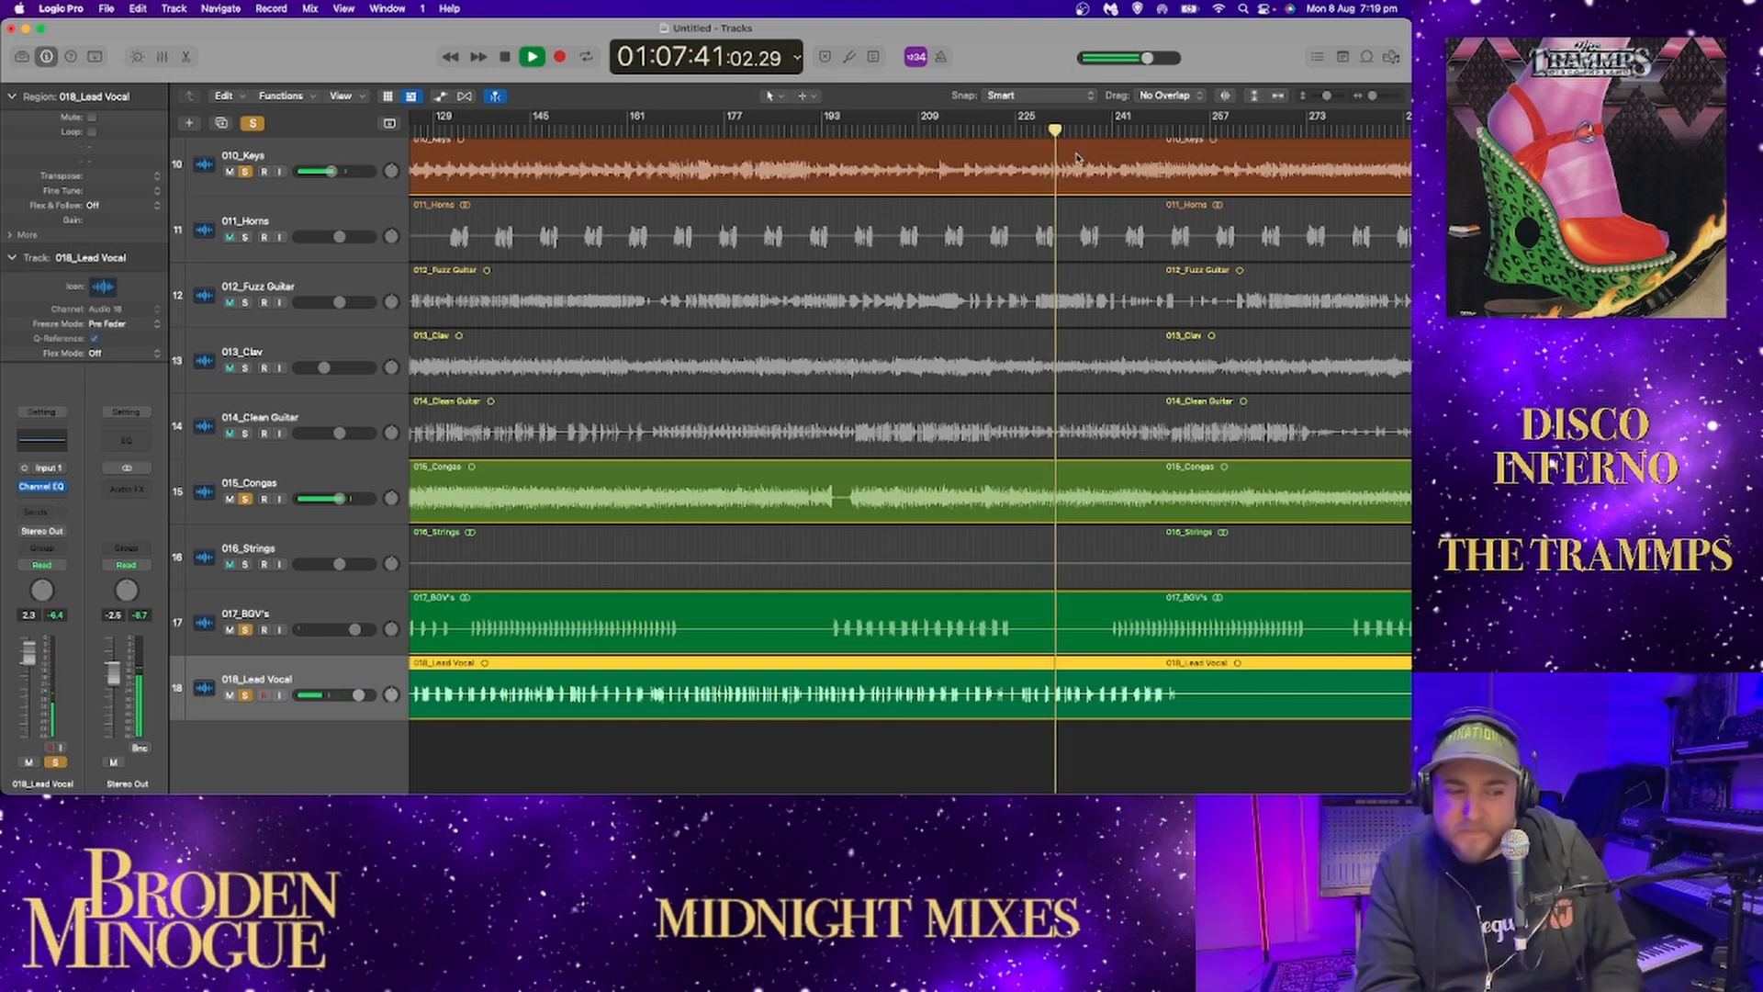
pyautogui.press('space')
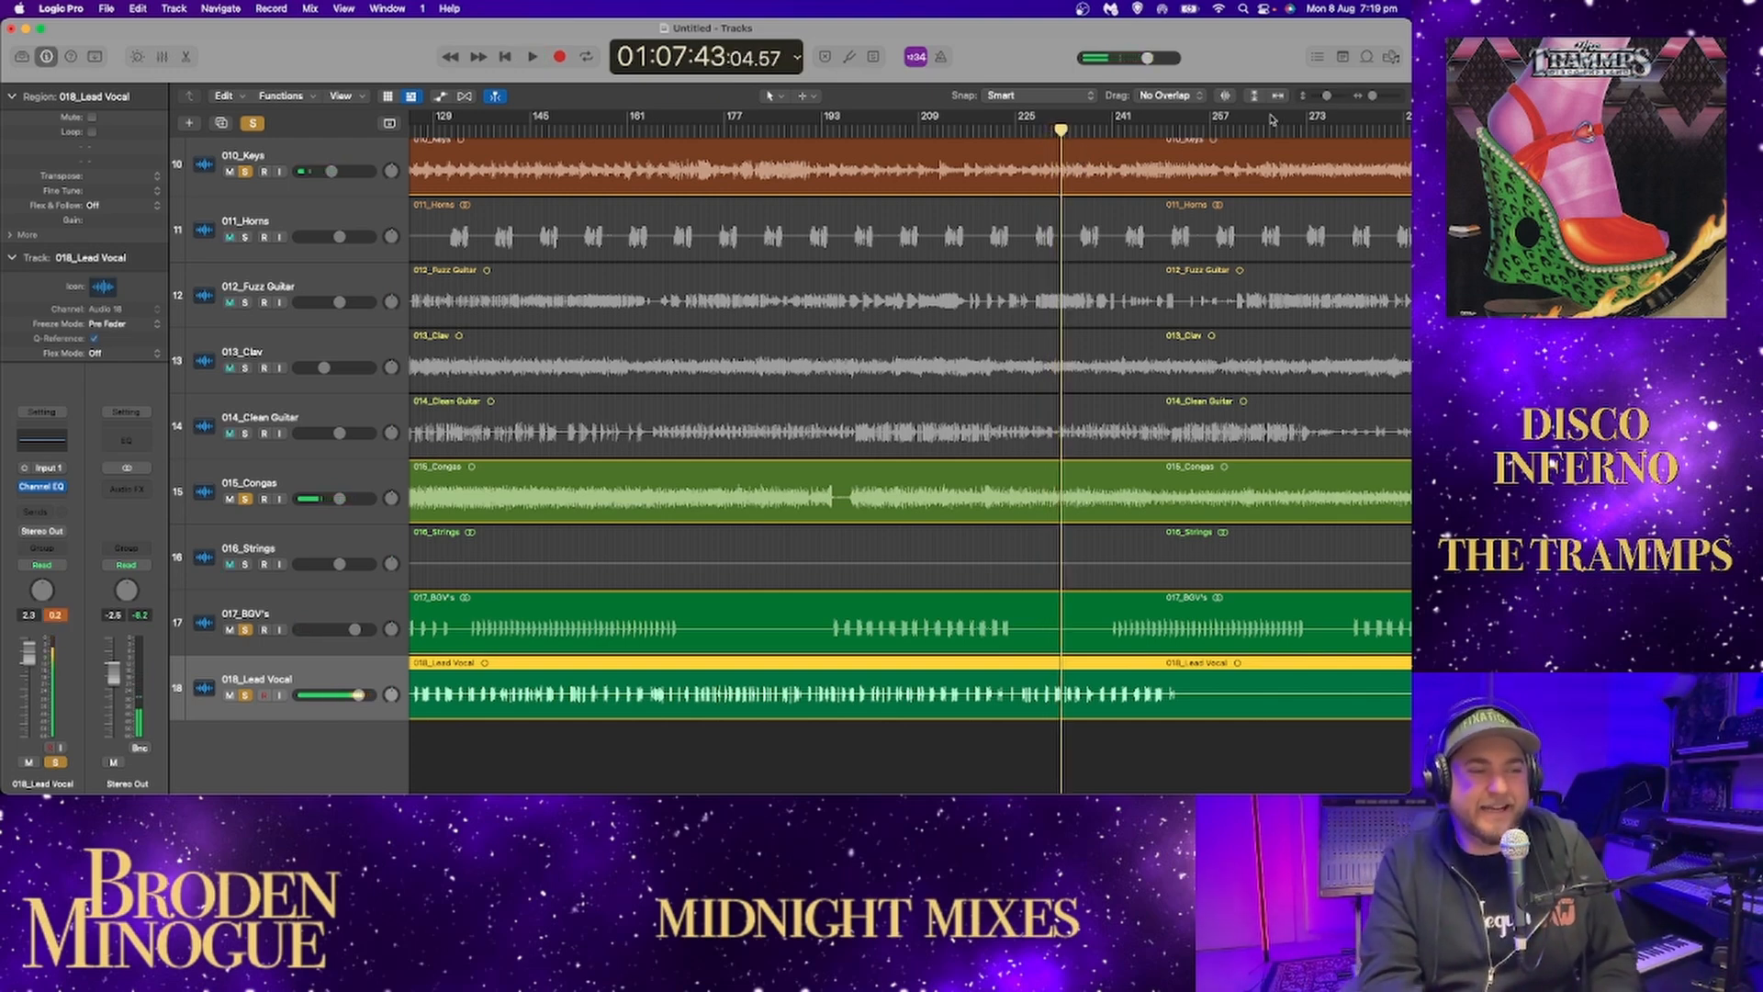
# Clear the solos on the vocals, keys and congas, and solo the kick, snare and hi-hats during playback.
pyautogui.moveTo(243, 698); pyautogui.dragTo(246, 173)
pyautogui.scroll(10, 595, 349)
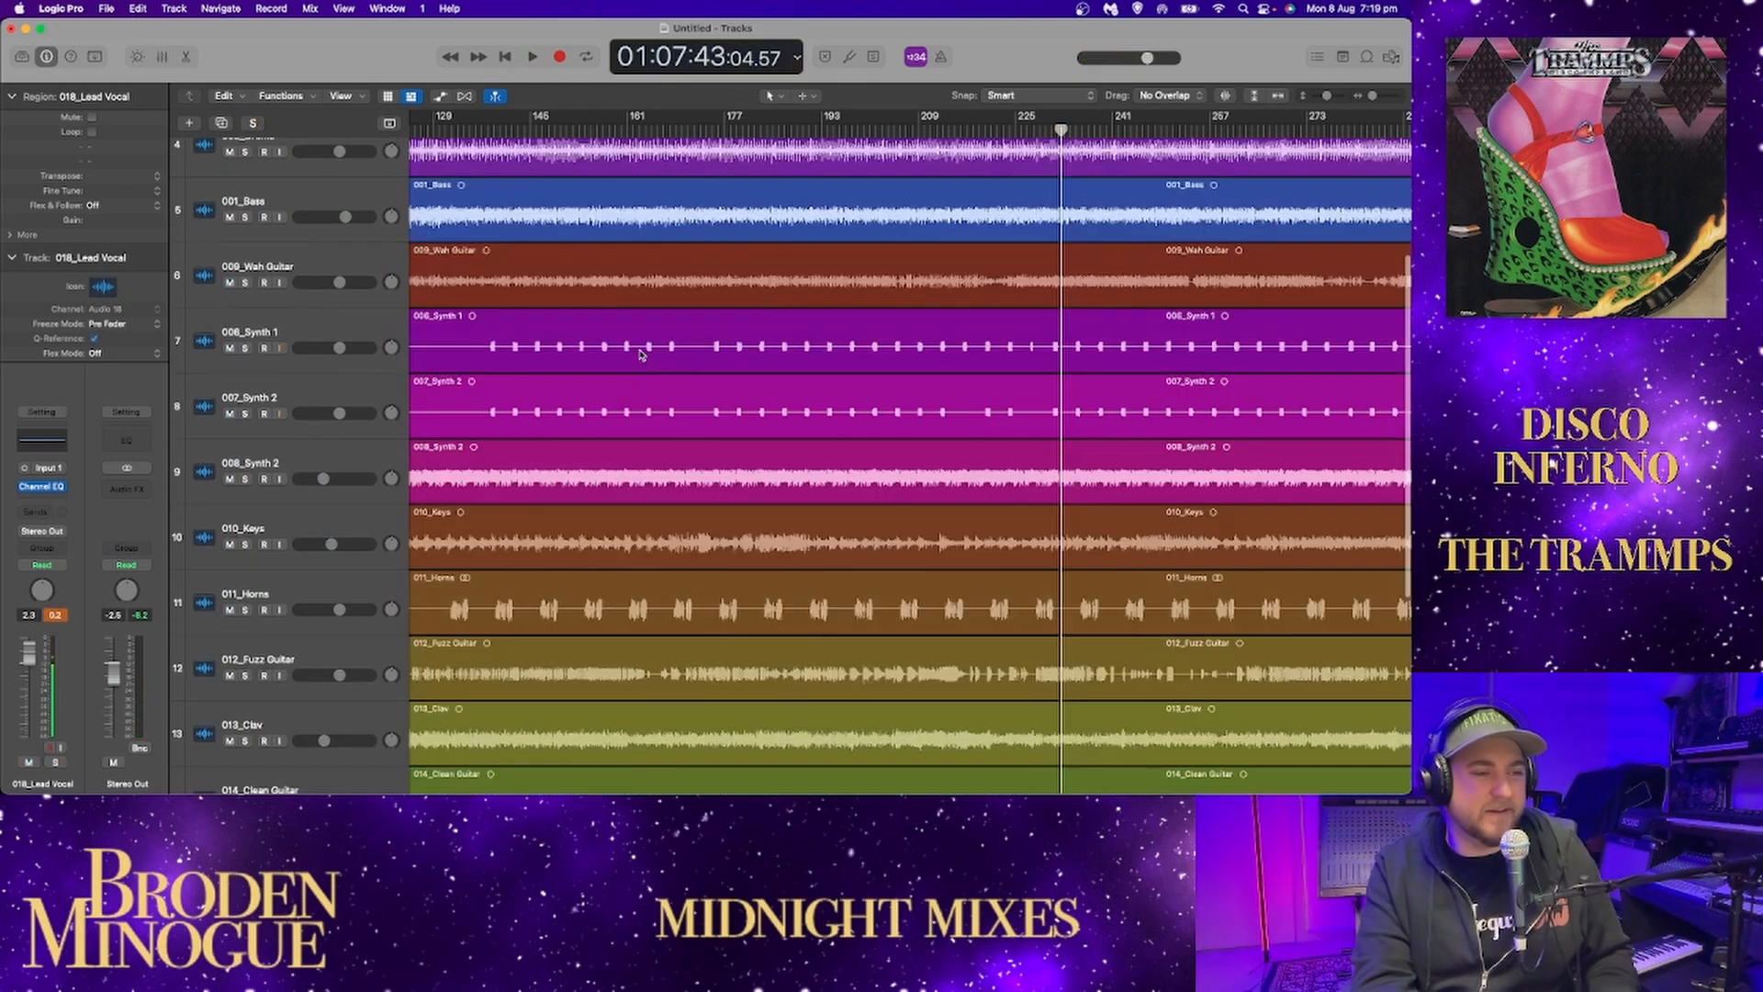
pyautogui.click(246, 177)
pyautogui.press('space')
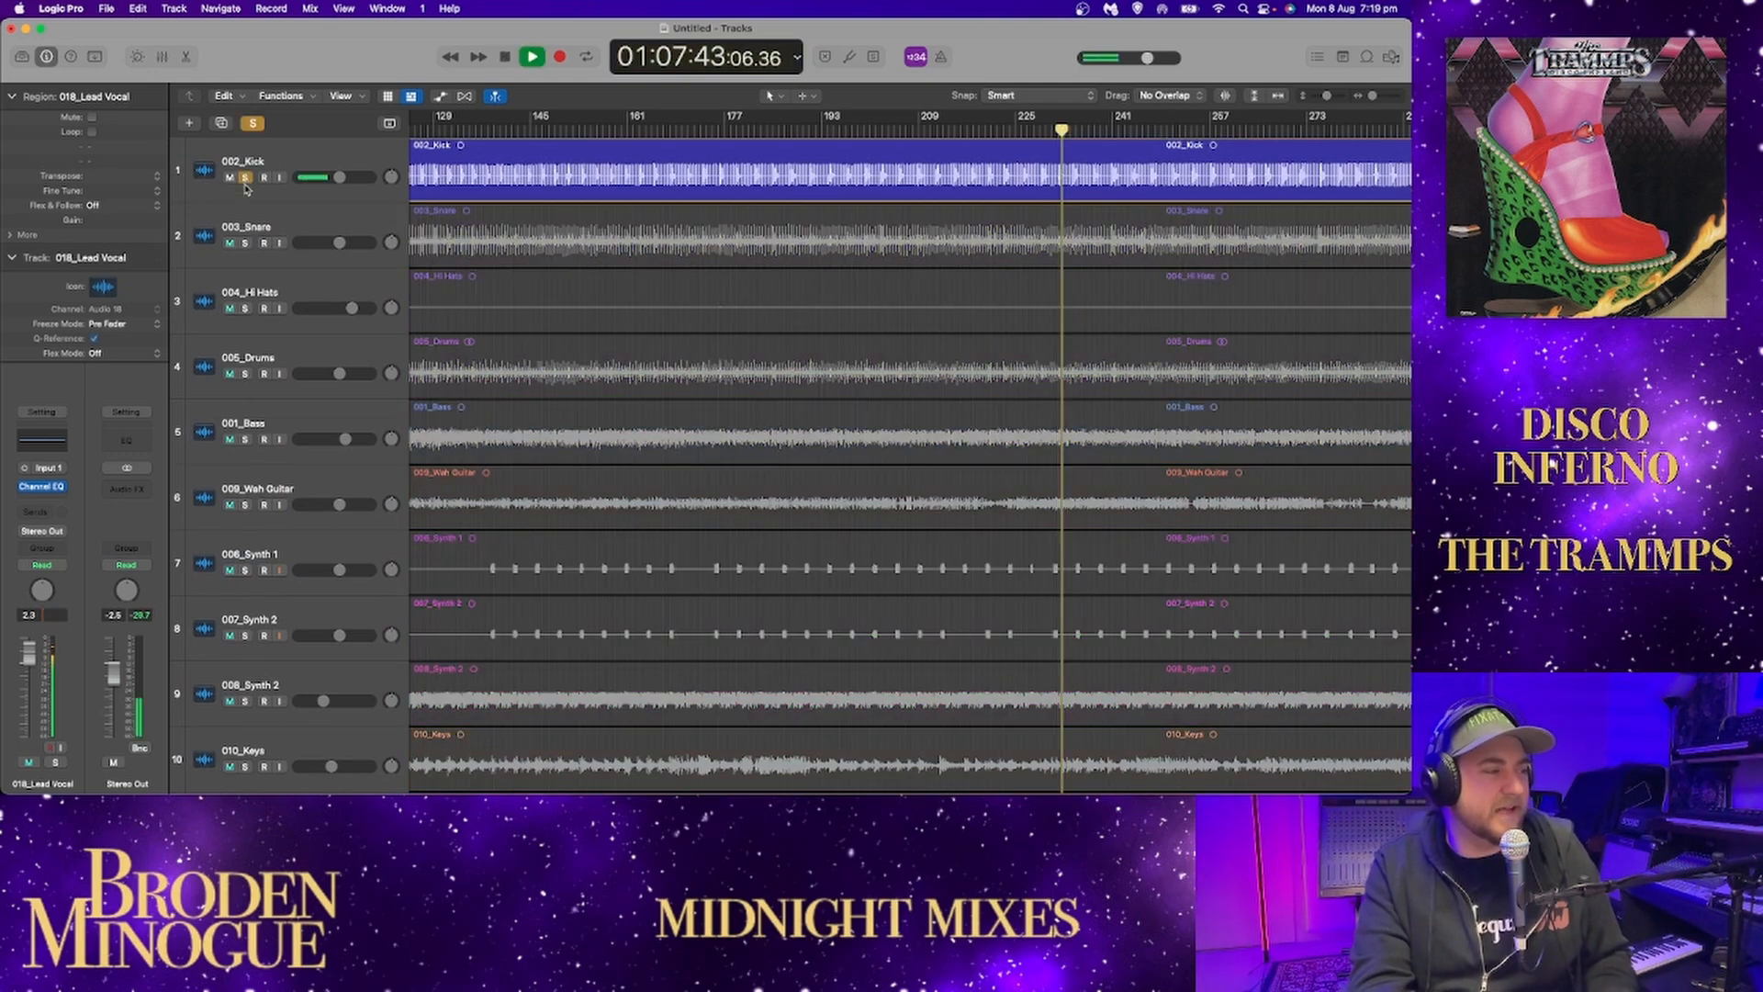
pyautogui.click(245, 242)
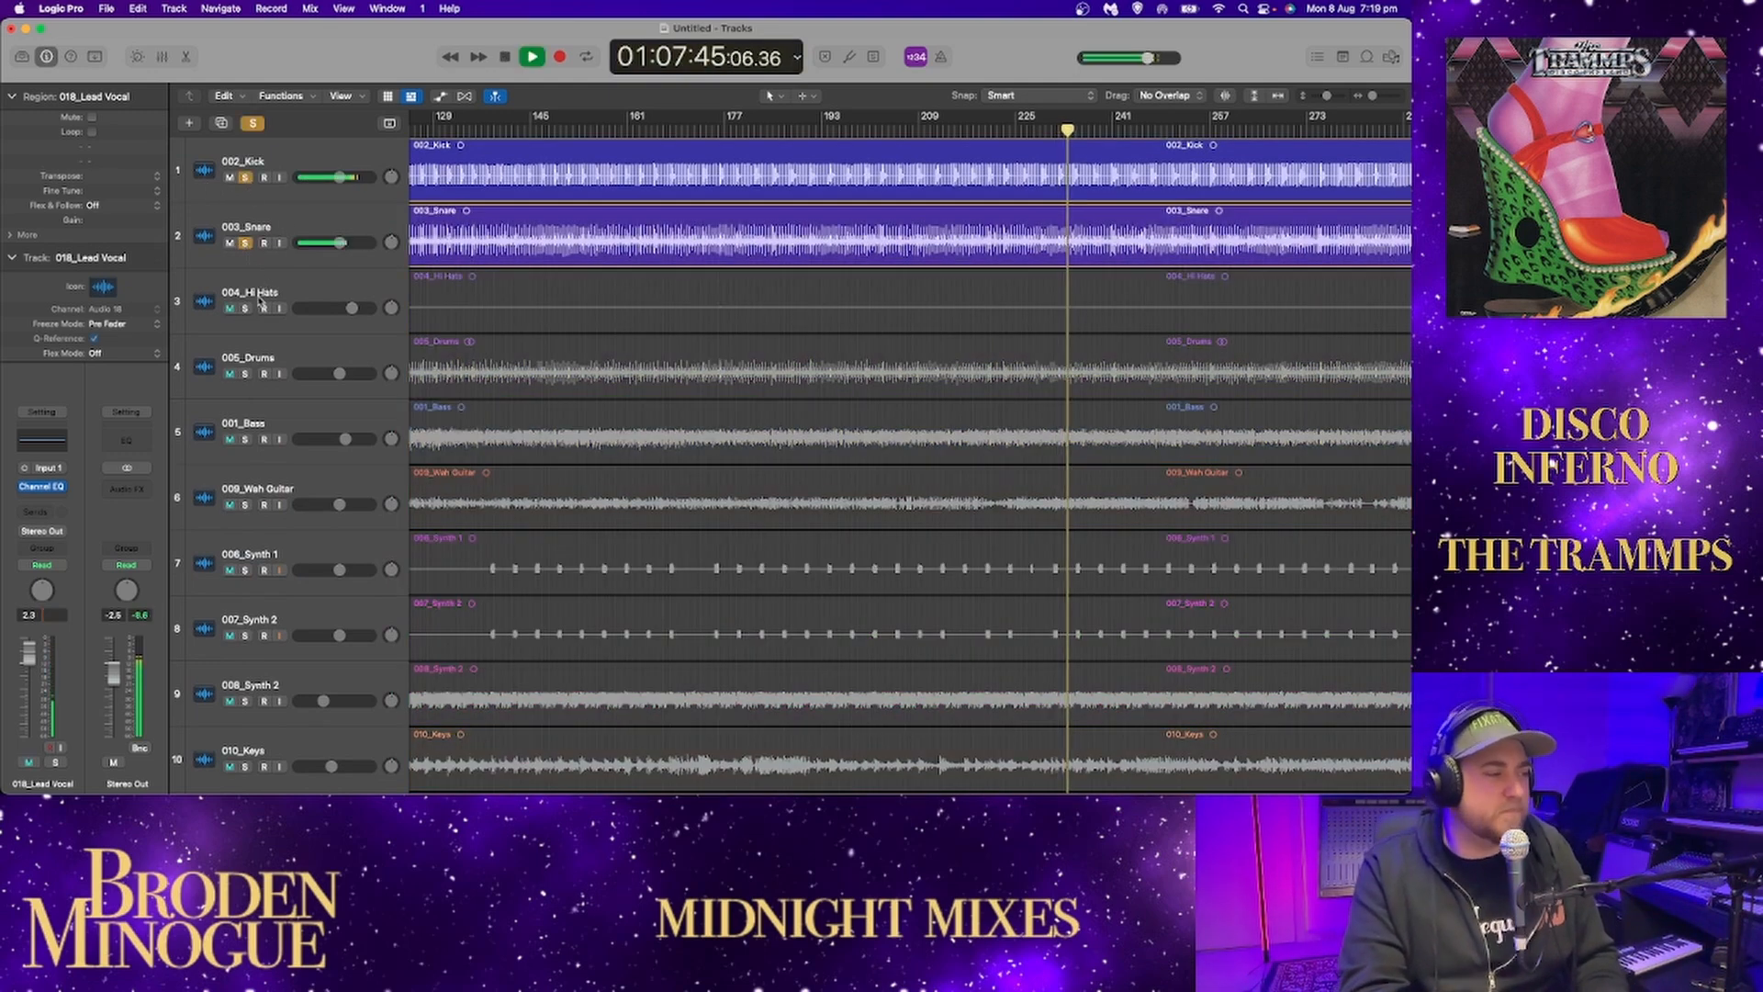
pyautogui.click(246, 308)
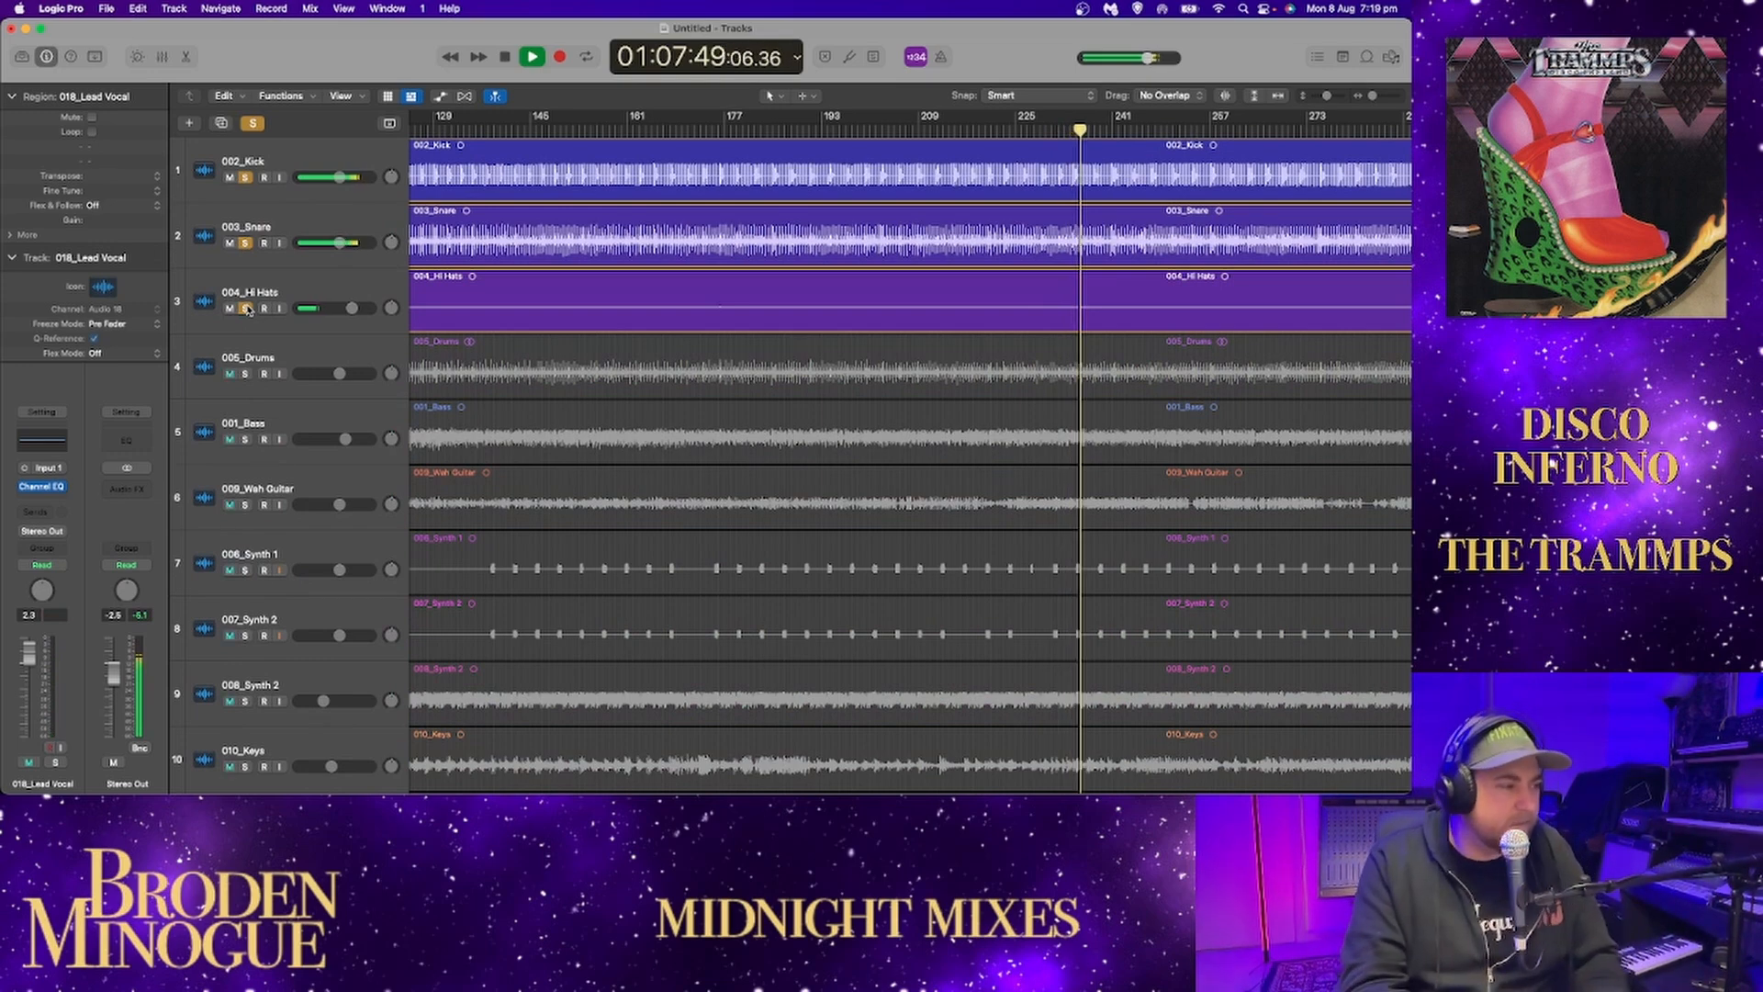
# Return to about bar 227, add the drums stem to the soloed kick, snare and hi-hats, and restart playback.
pyautogui.click(1037, 134)
pyautogui.hscroll(-1, 1036, 134)
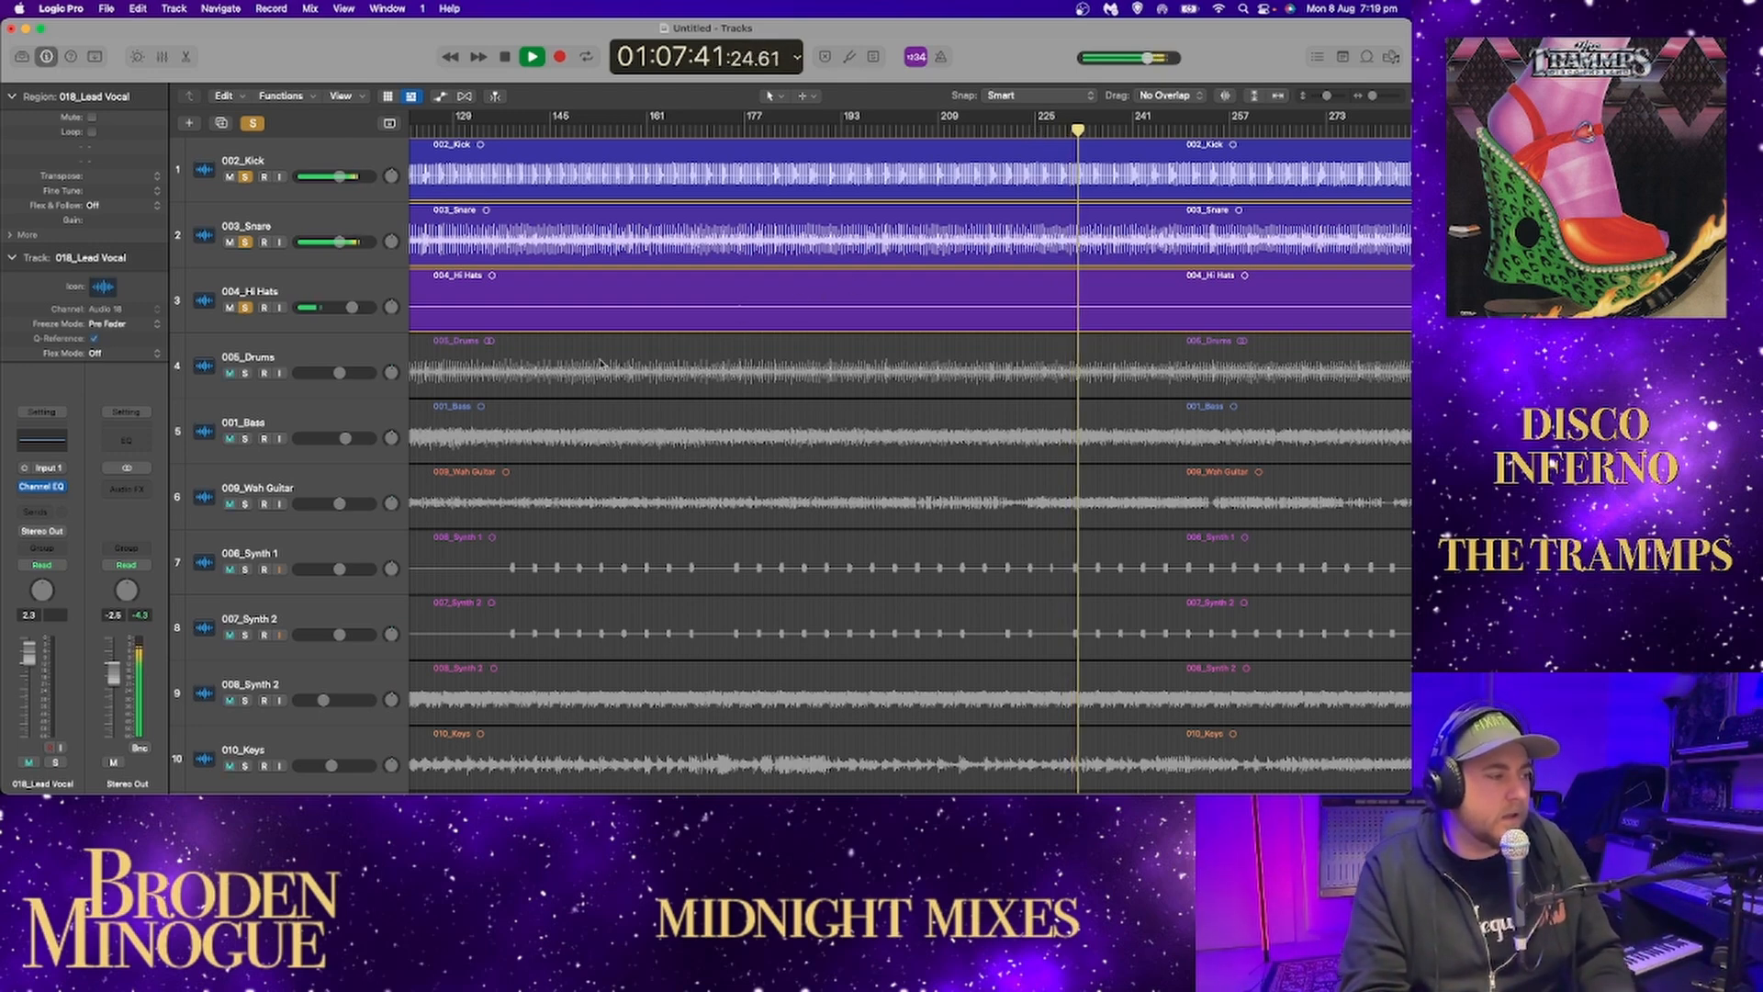
pyautogui.click(245, 373)
pyautogui.press('space')
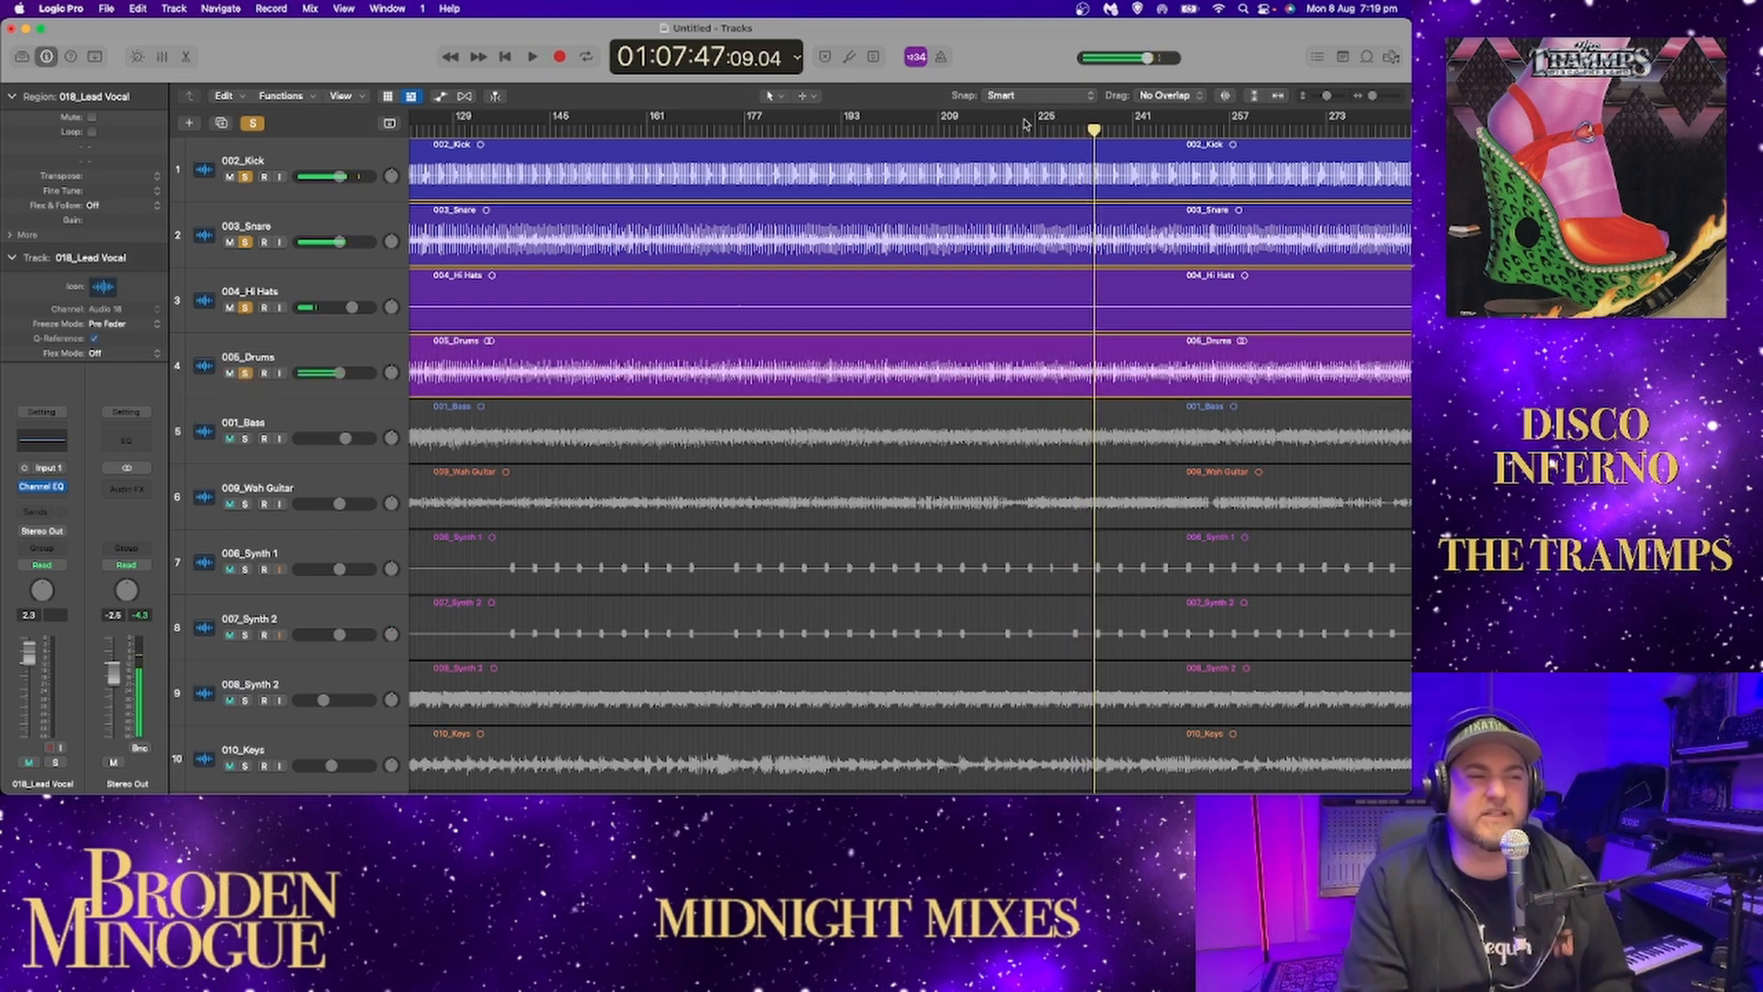
pyautogui.press('space')
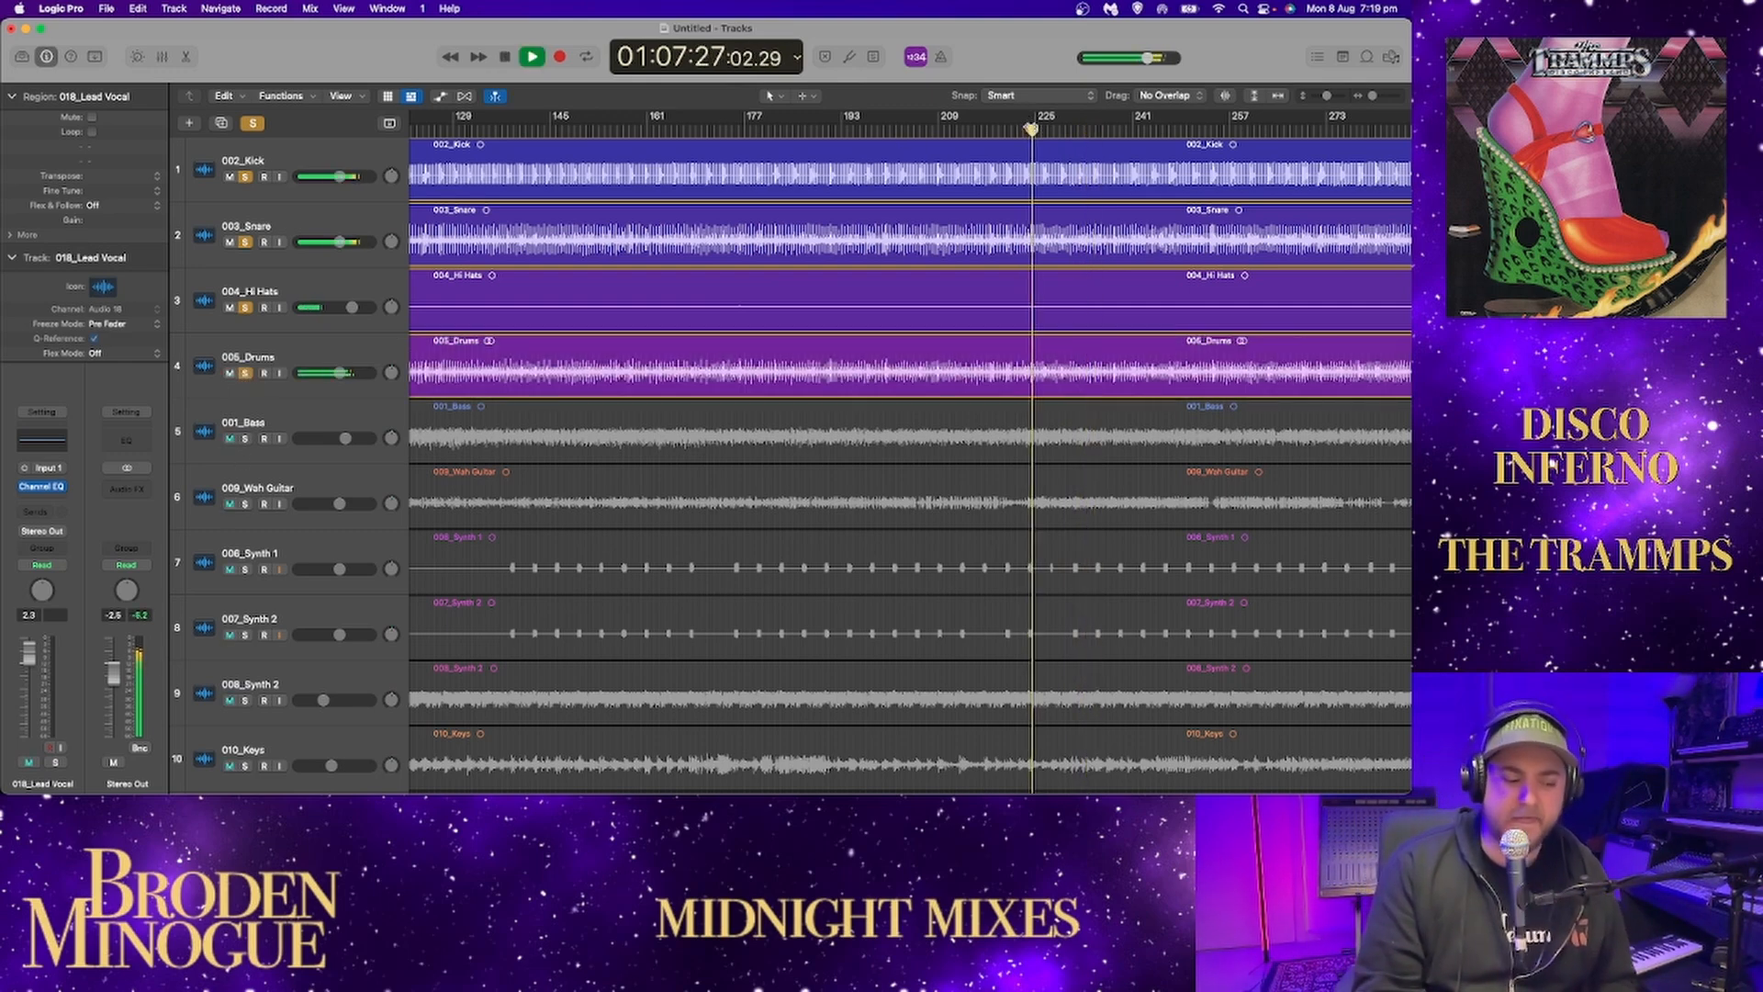
# Add the bass, wah guitar, Synth 1 and 007_Synth 2 to the soloed drum tracks during playback.
pyautogui.click(245, 440)
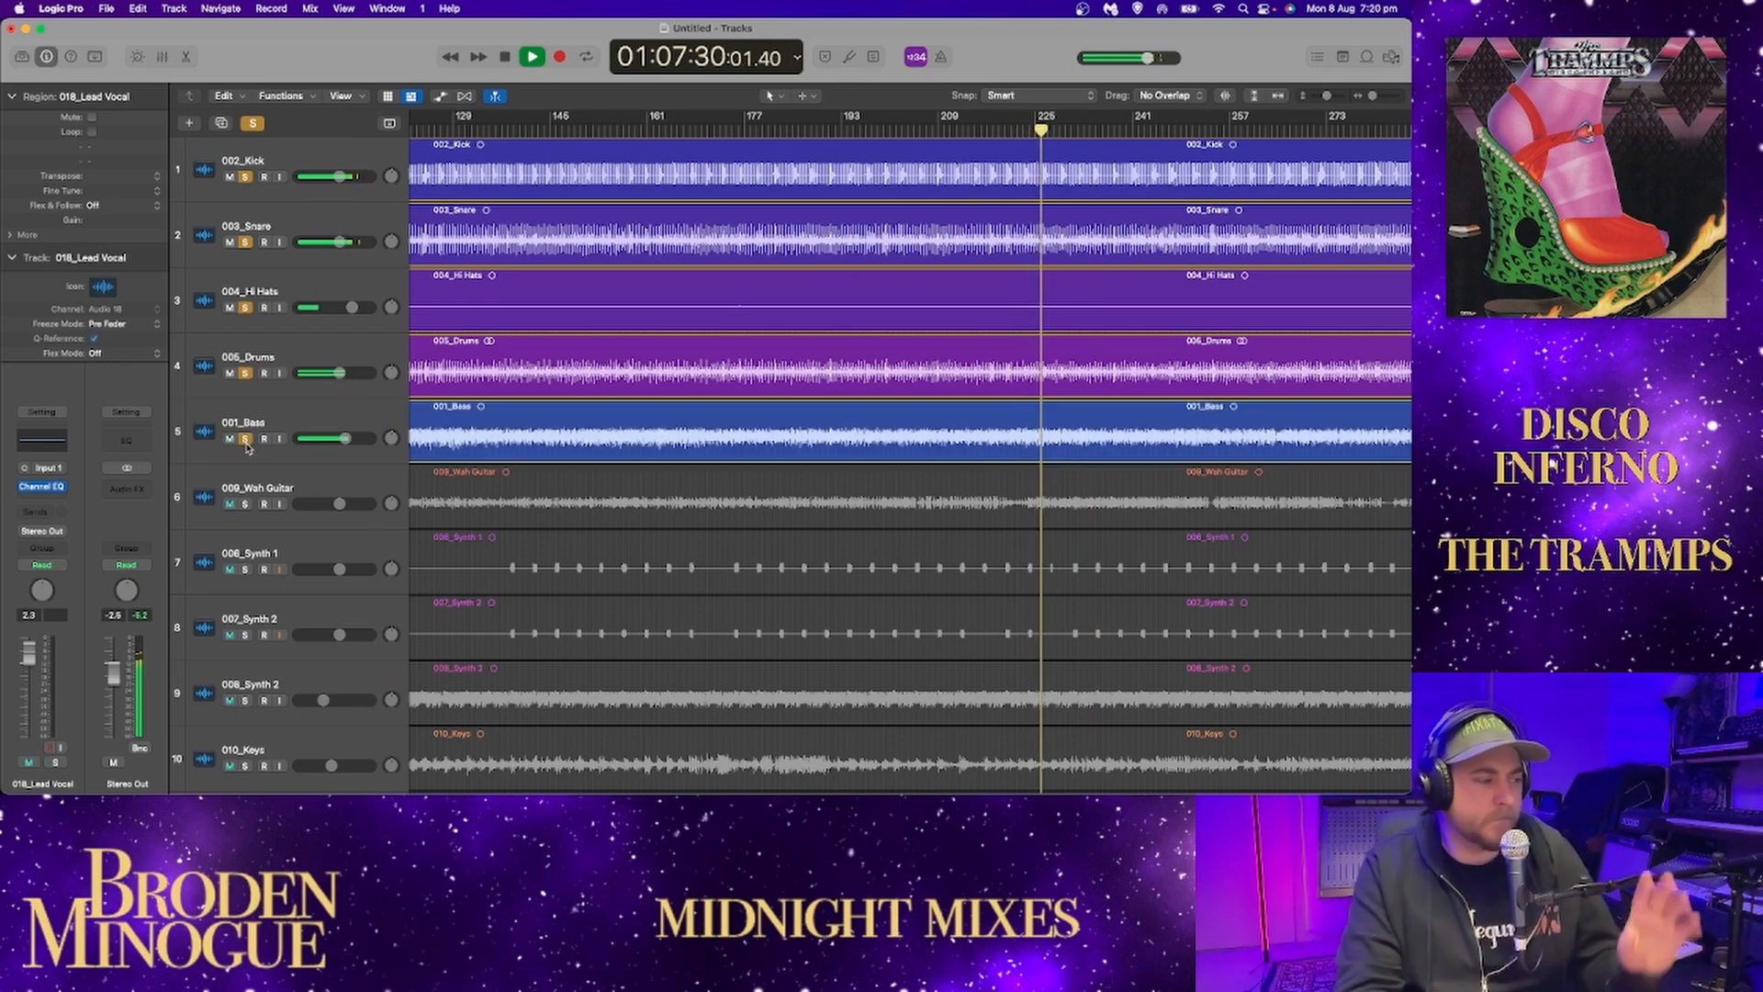
pyautogui.click(245, 505)
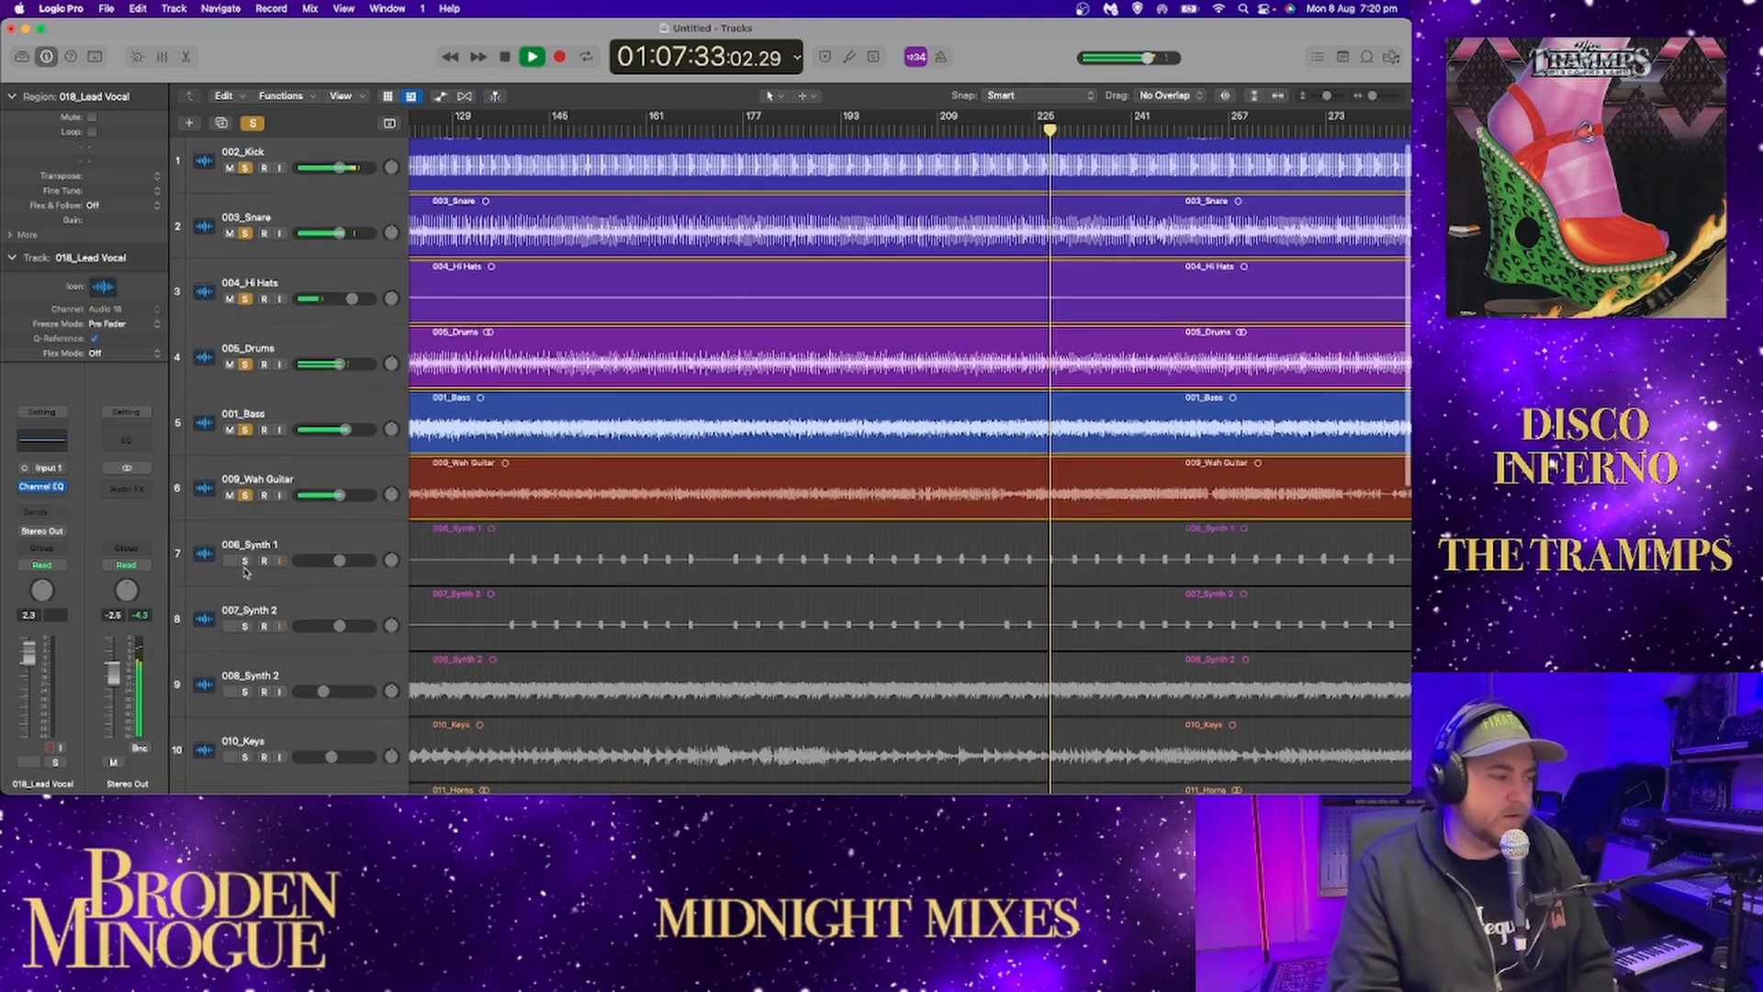
pyautogui.scroll(-1, 248, 560)
pyautogui.moveTo(248, 546); pyautogui.dragTo(246, 614)
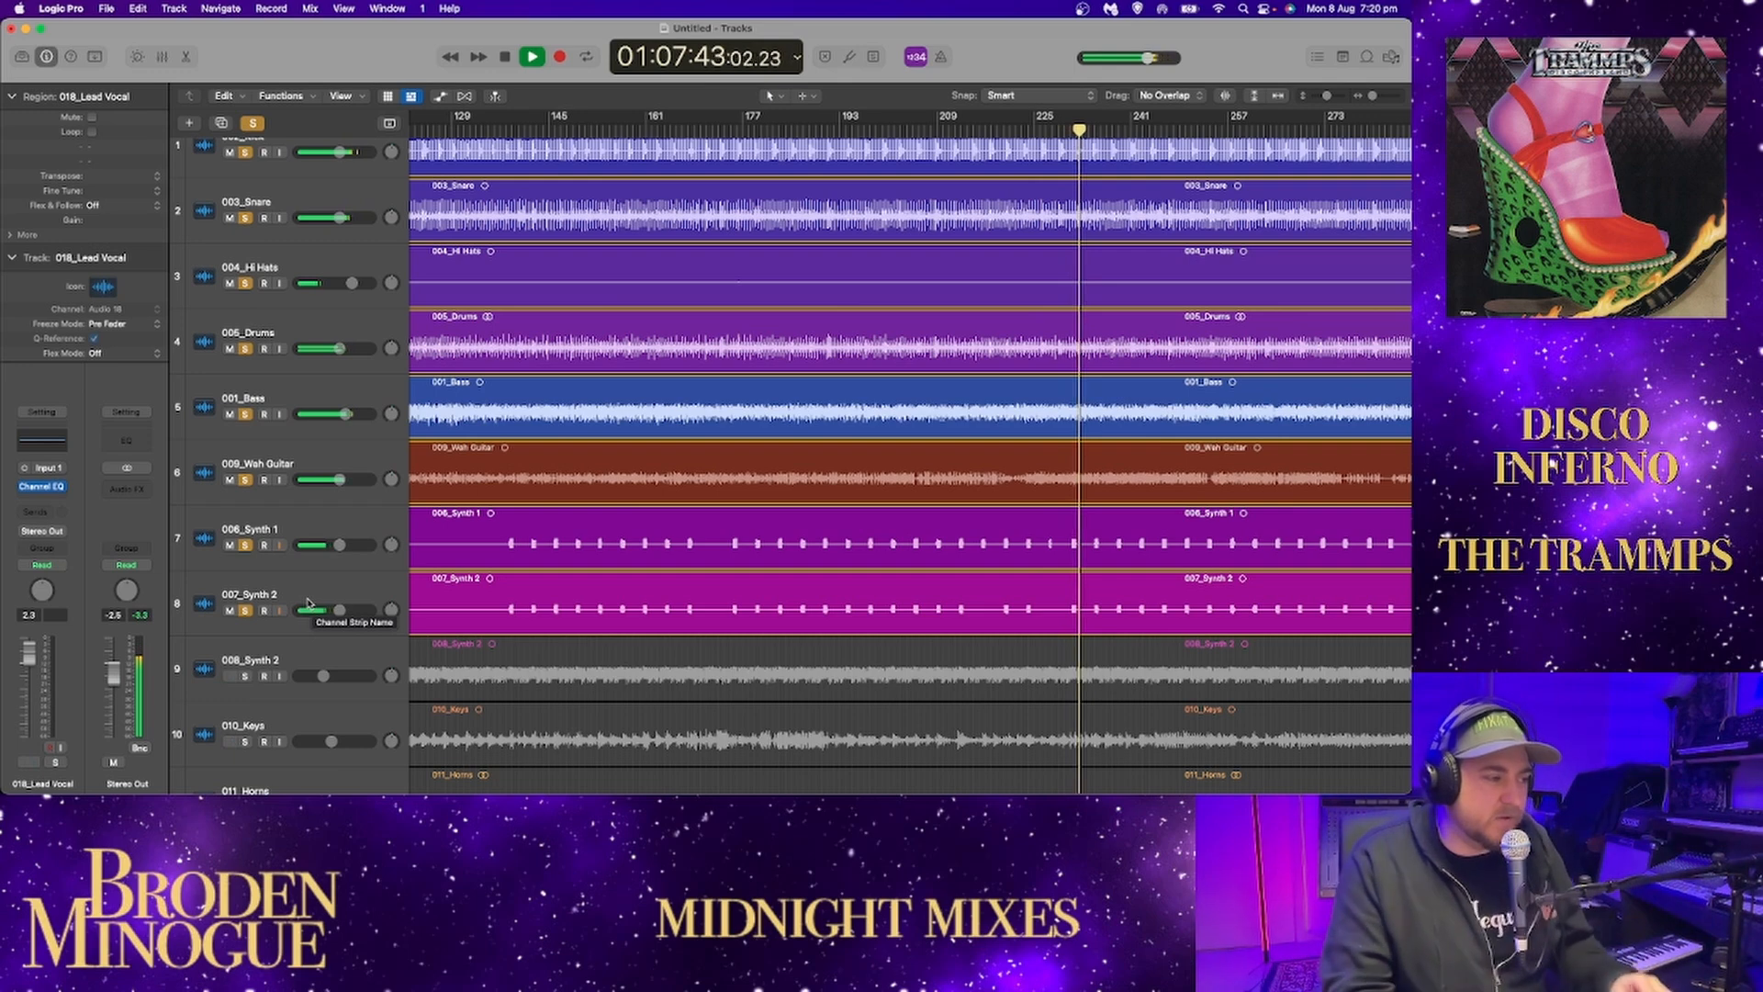
# Add 008_Synth 2, keys, horns, fuzz guitar, clav and clean guitar to the soloed tracks.
pyautogui.scroll(-1, 242, 667)
pyautogui.click(246, 641)
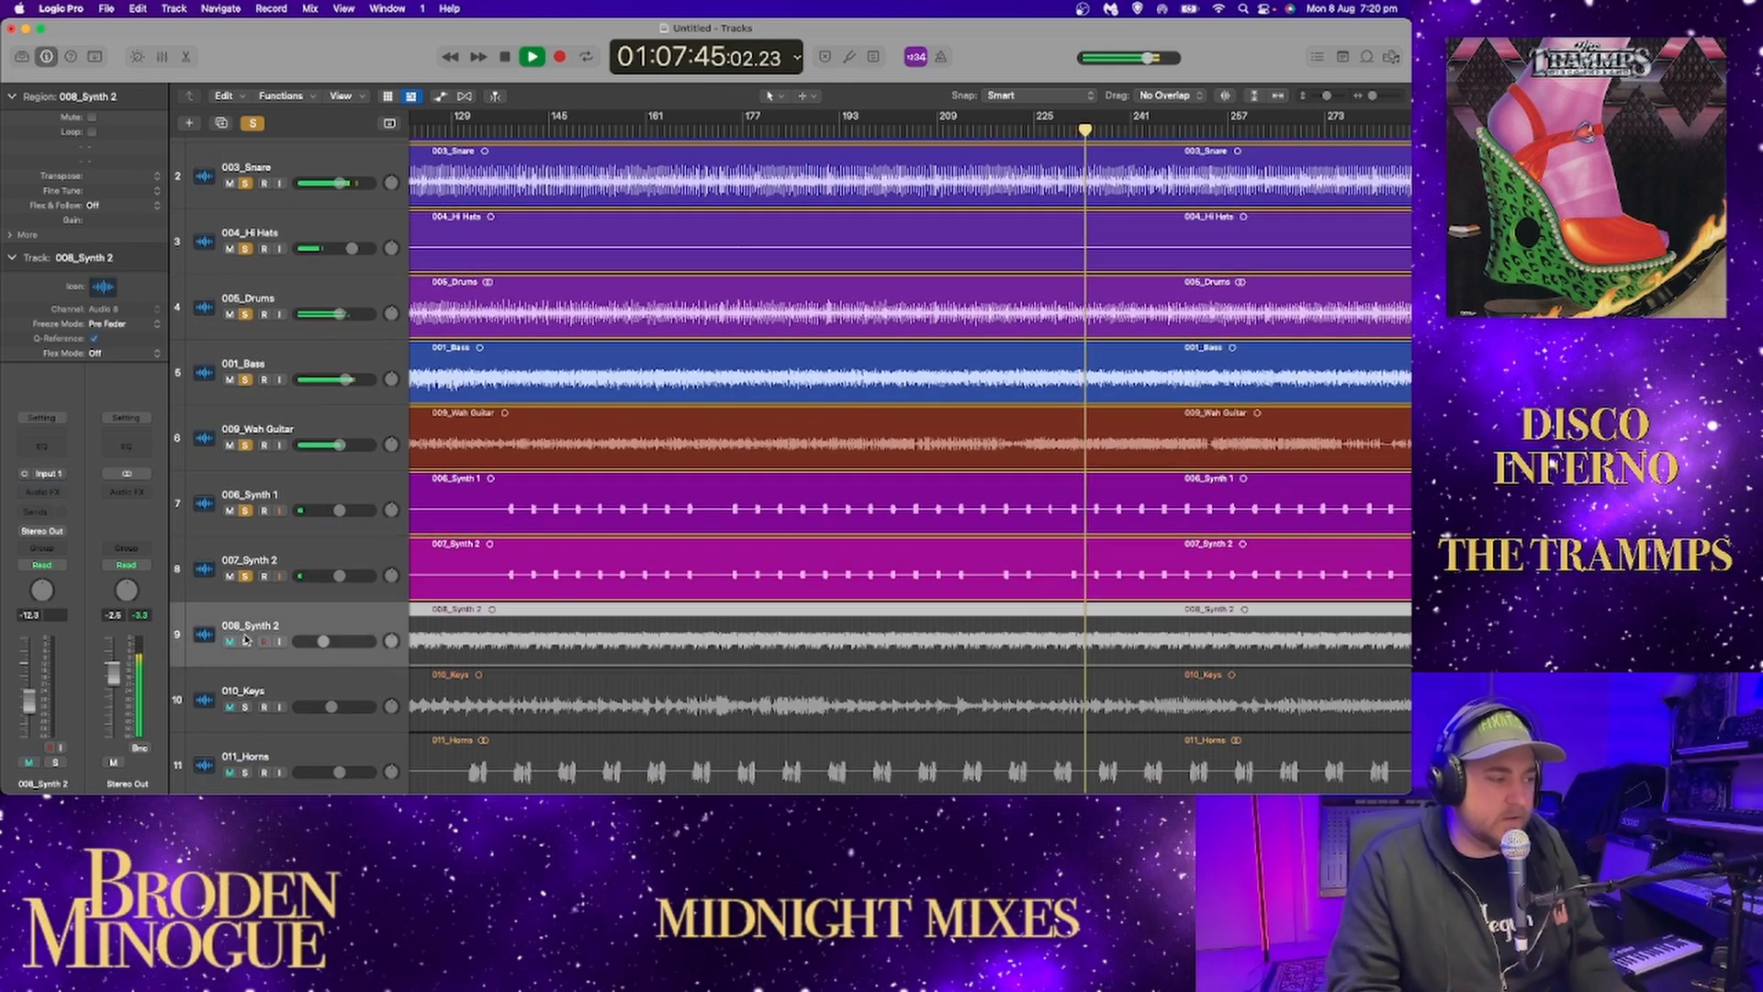
pyautogui.scroll(-5, 250, 641)
pyautogui.click(246, 464)
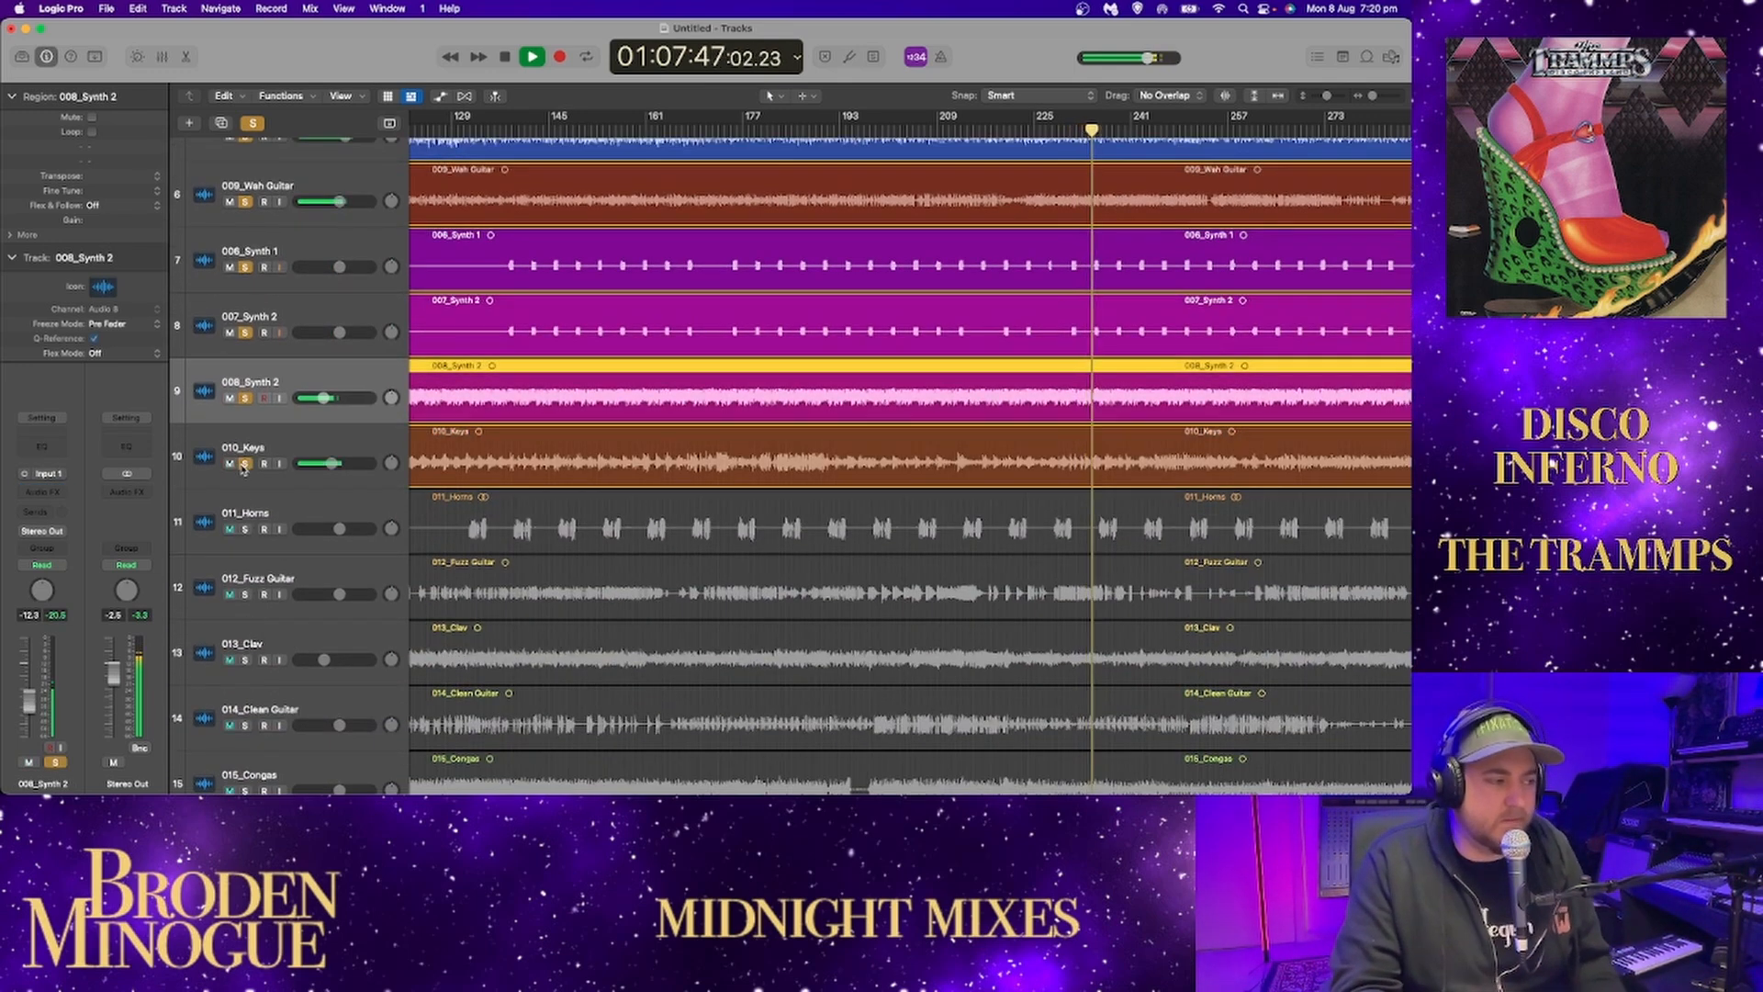
pyautogui.moveTo(245, 594); pyautogui.dragTo(245, 724)
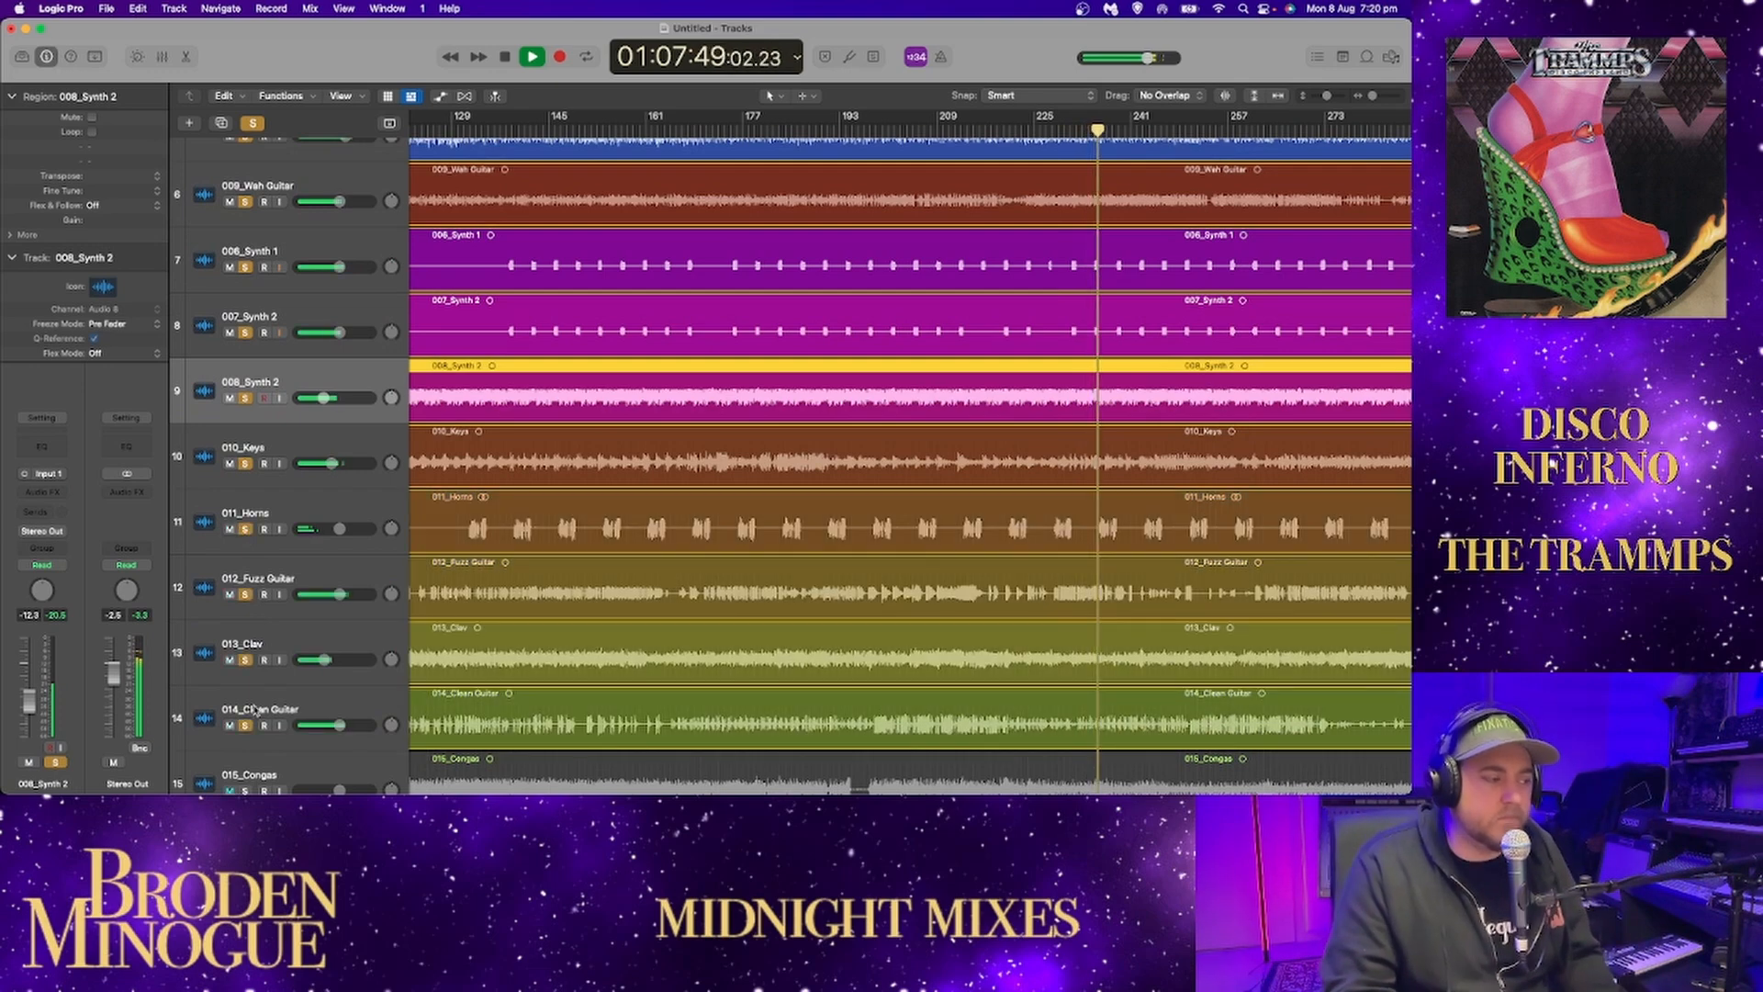
# Drop the fuzz and clean guitars from the solo group and keep the clav, strings and BGV's soloed.
pyautogui.scroll(-1, 258, 691)
pyautogui.moveTo(245, 528); pyautogui.dragTo(240, 652)
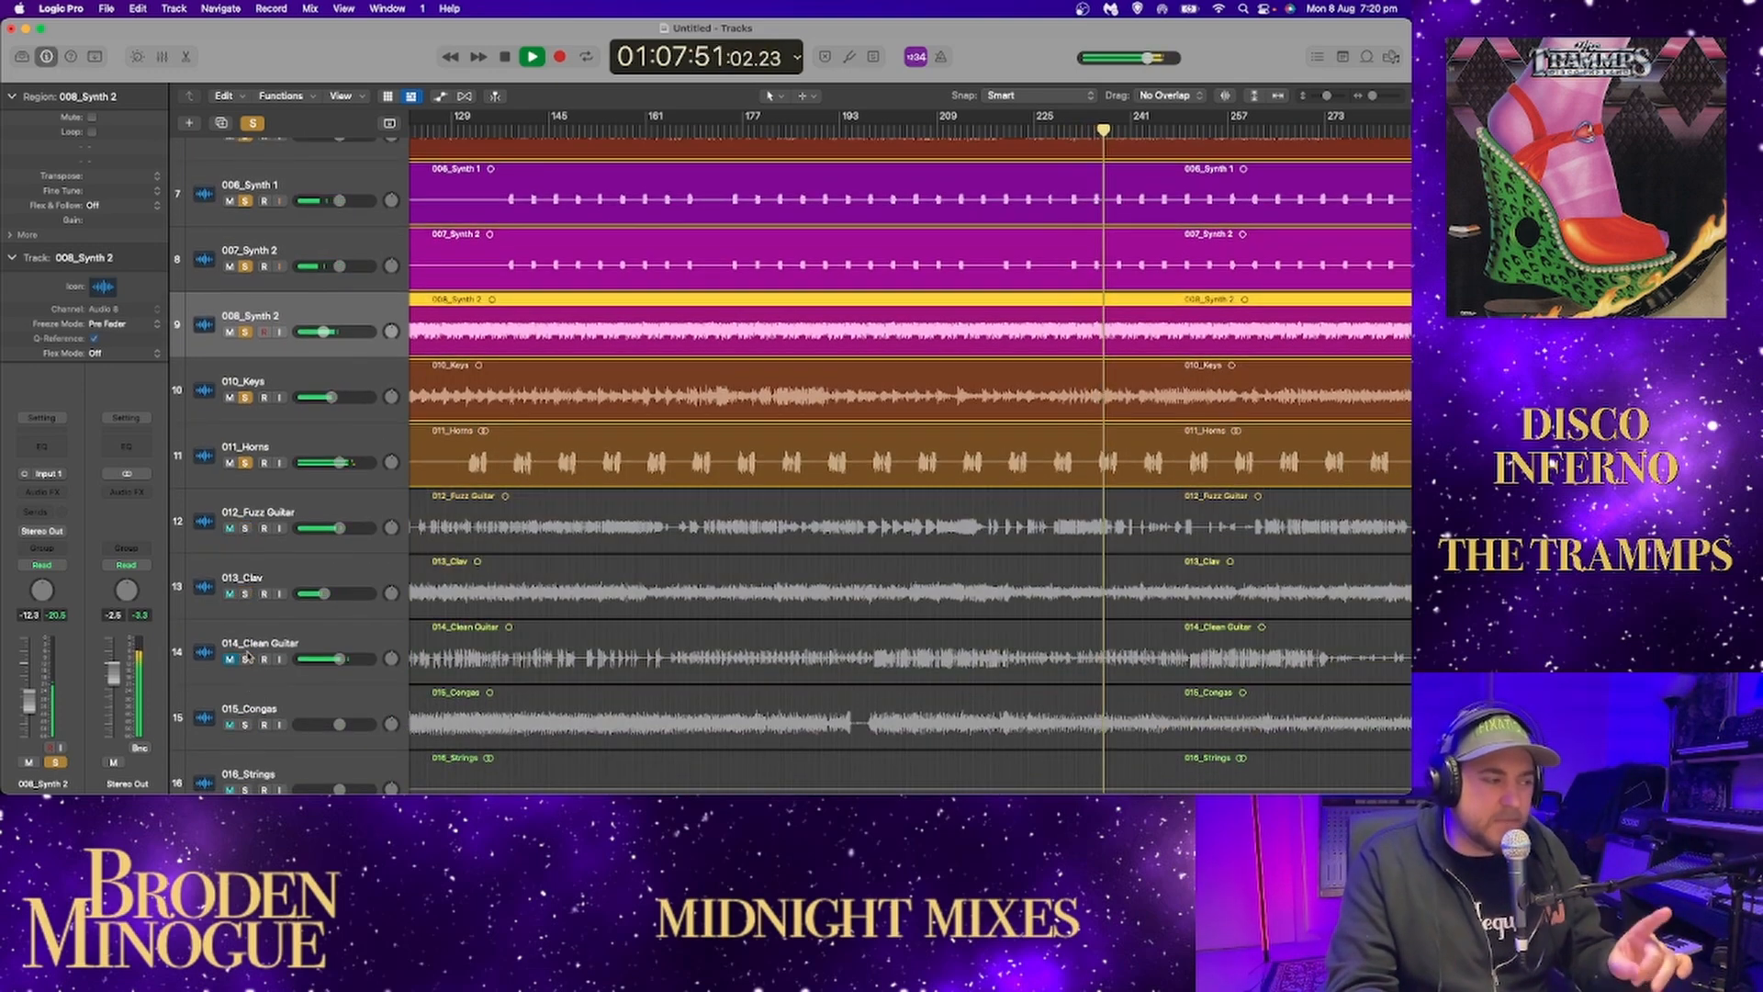
pyautogui.scroll(-3, 250, 633)
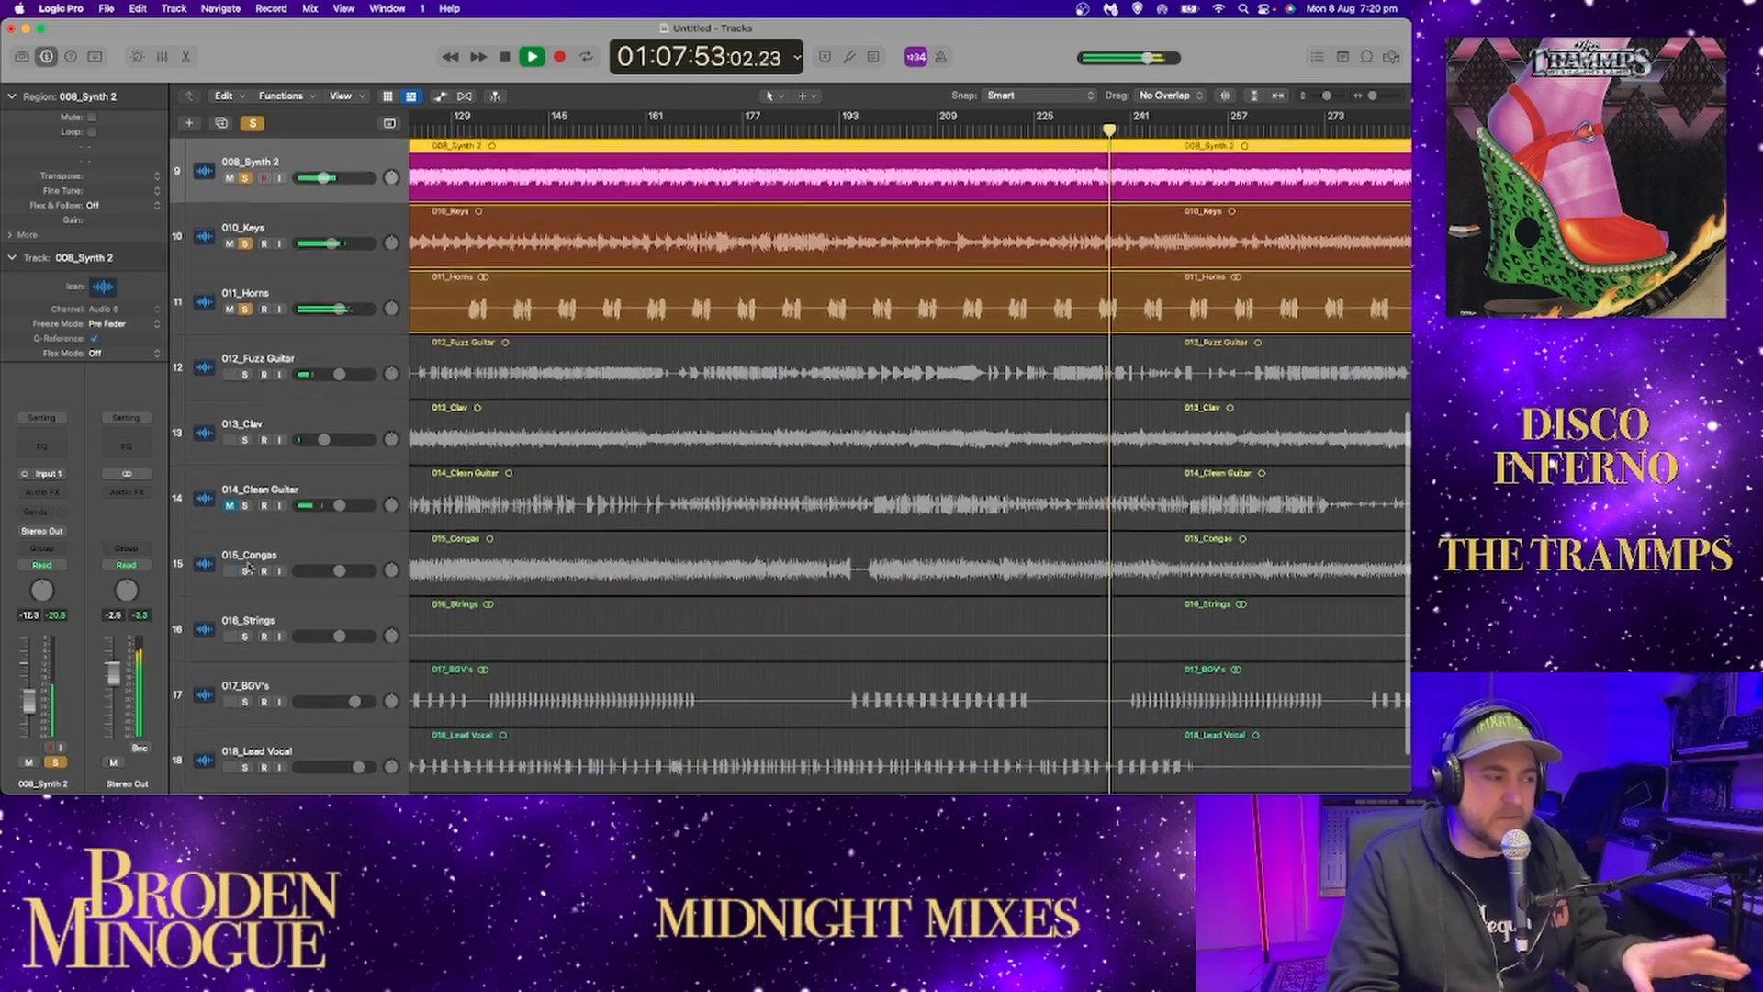
pyautogui.click(245, 395)
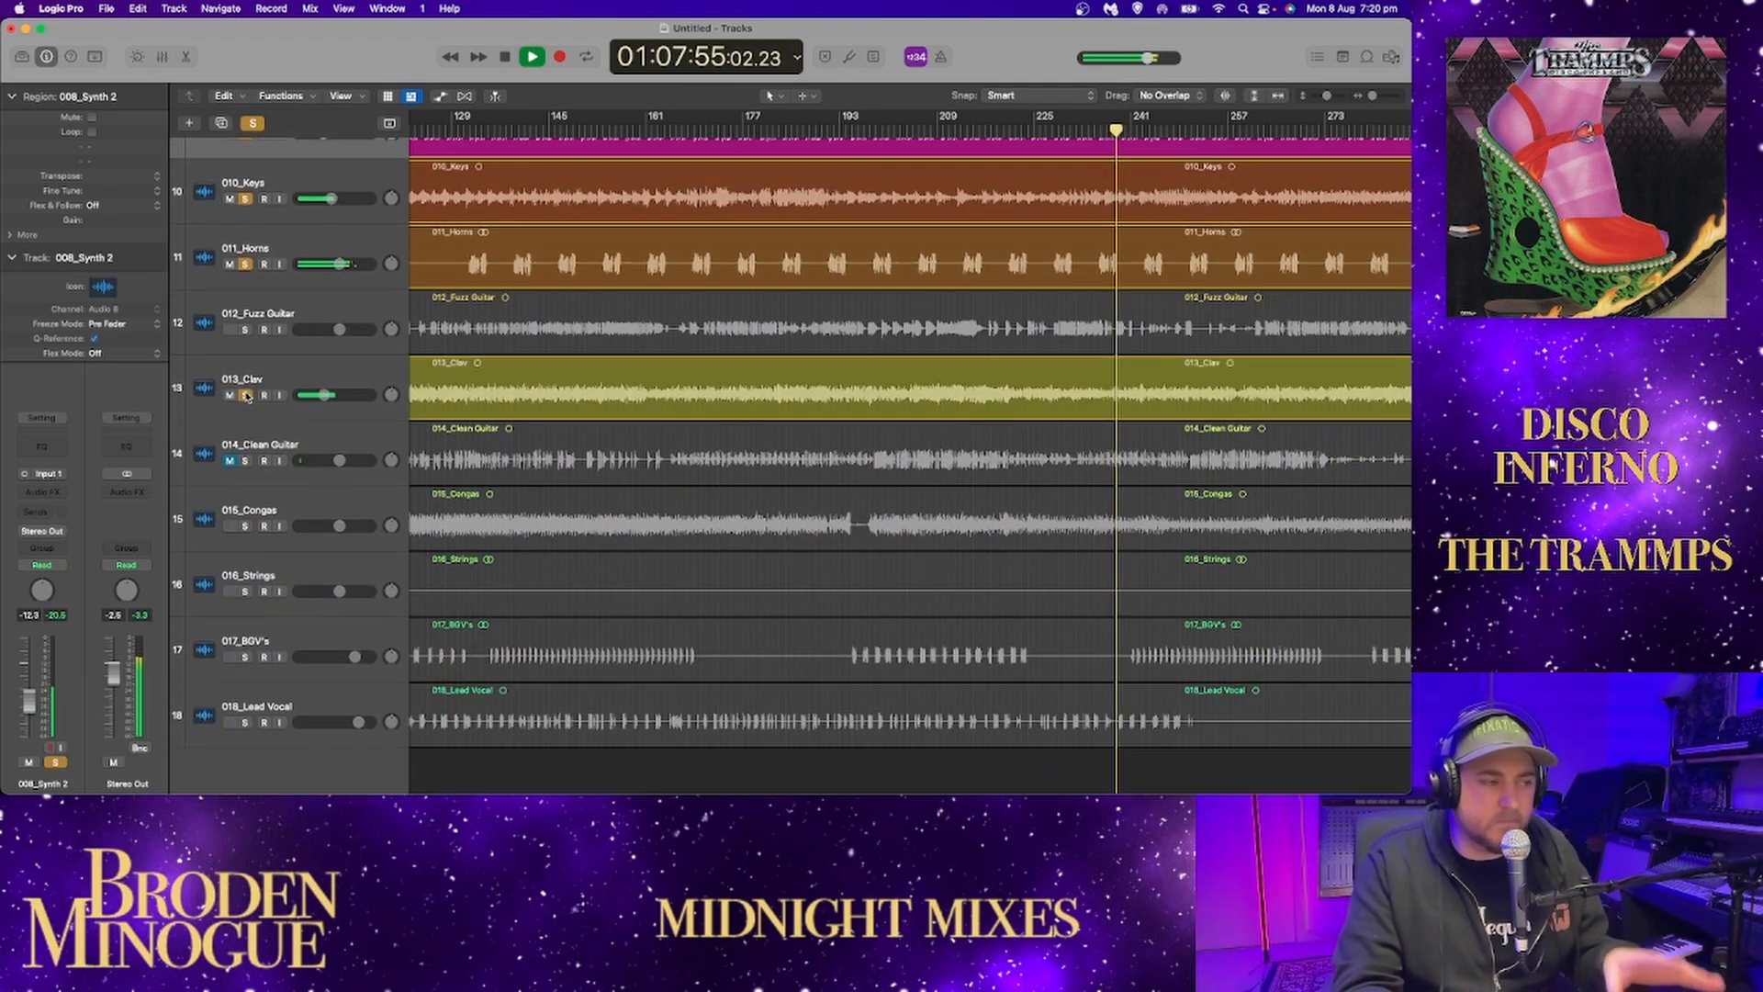
pyautogui.click(245, 591)
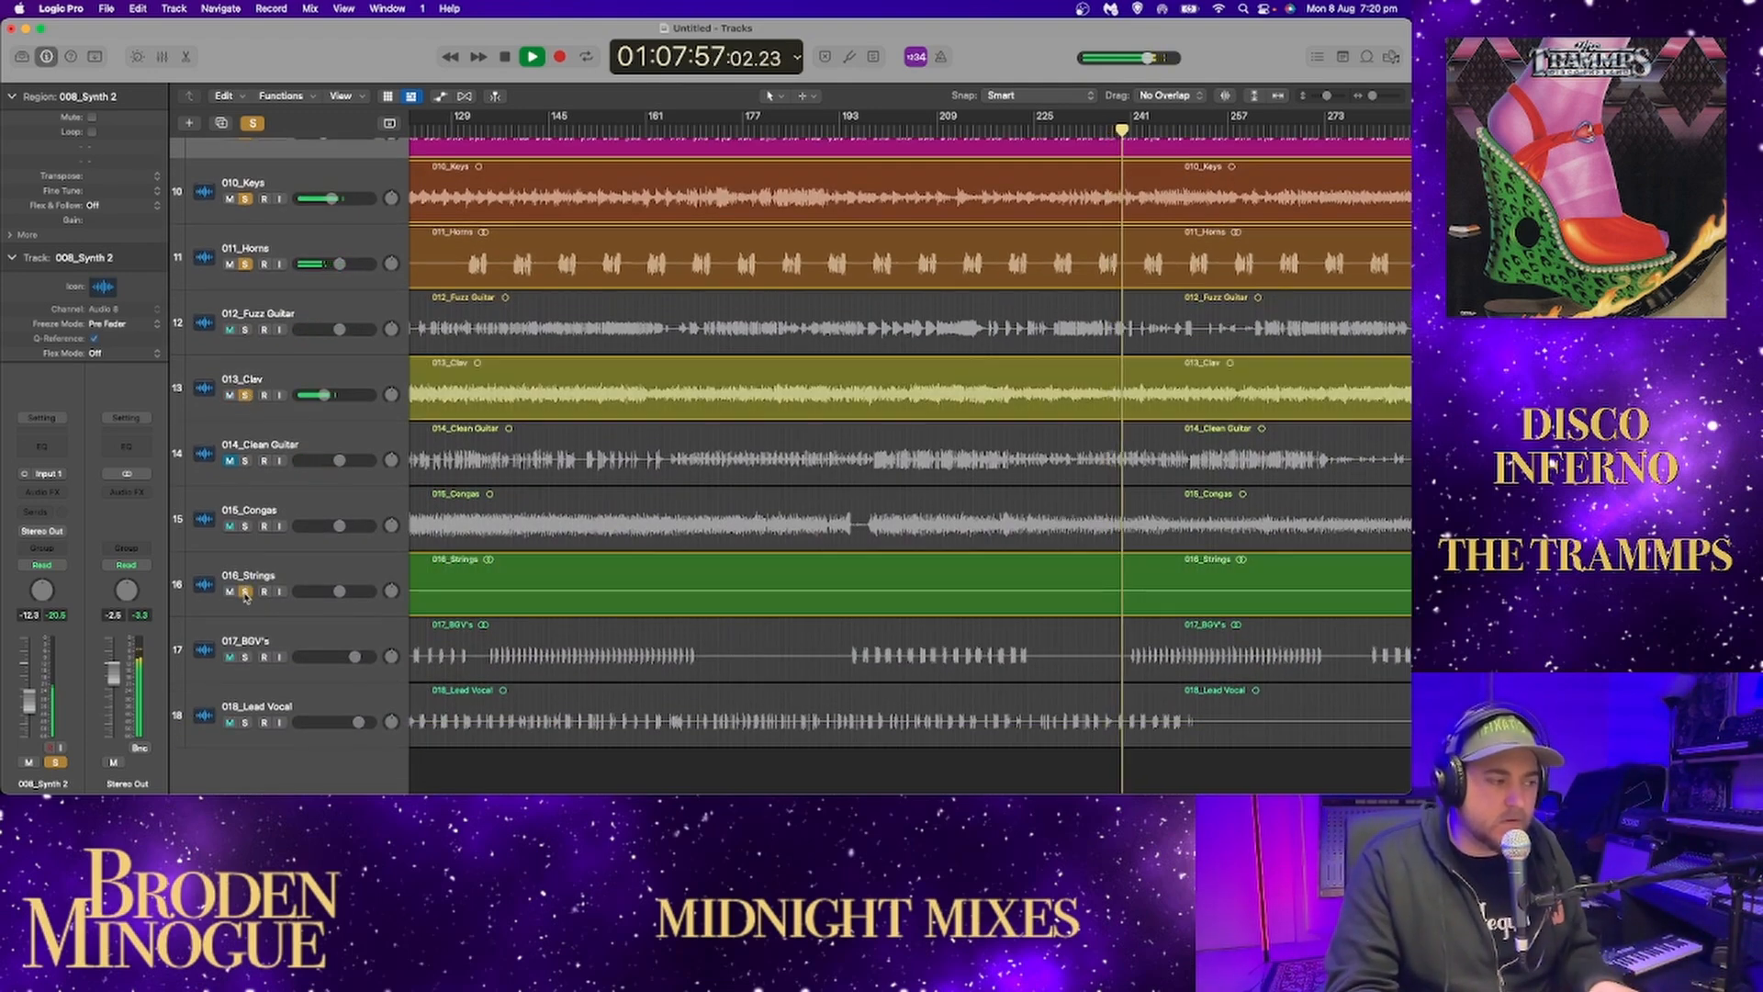
pyautogui.click(245, 657)
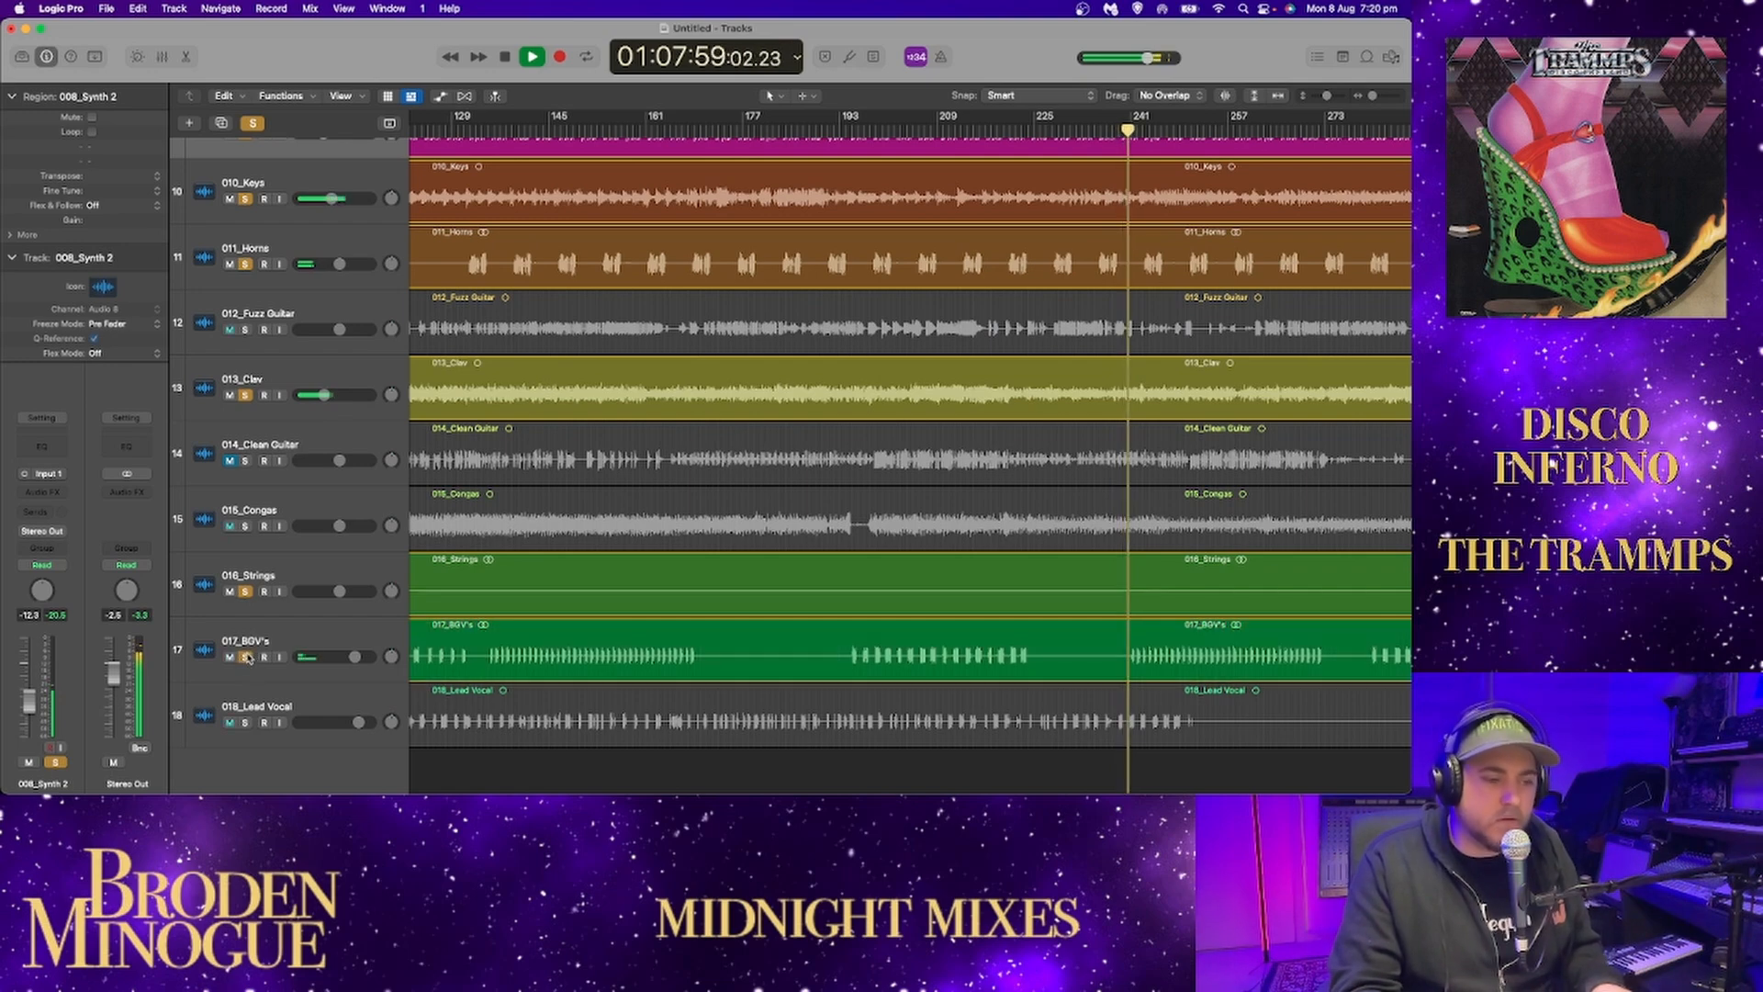
# Toggle the BGV's and lead vocal in and out of the playing mix, leaving both muted and unsoloed.
pyautogui.click(245, 722)
pyautogui.click(243, 723)
pyautogui.click(245, 657)
pyautogui.scroll(1, 245, 659)
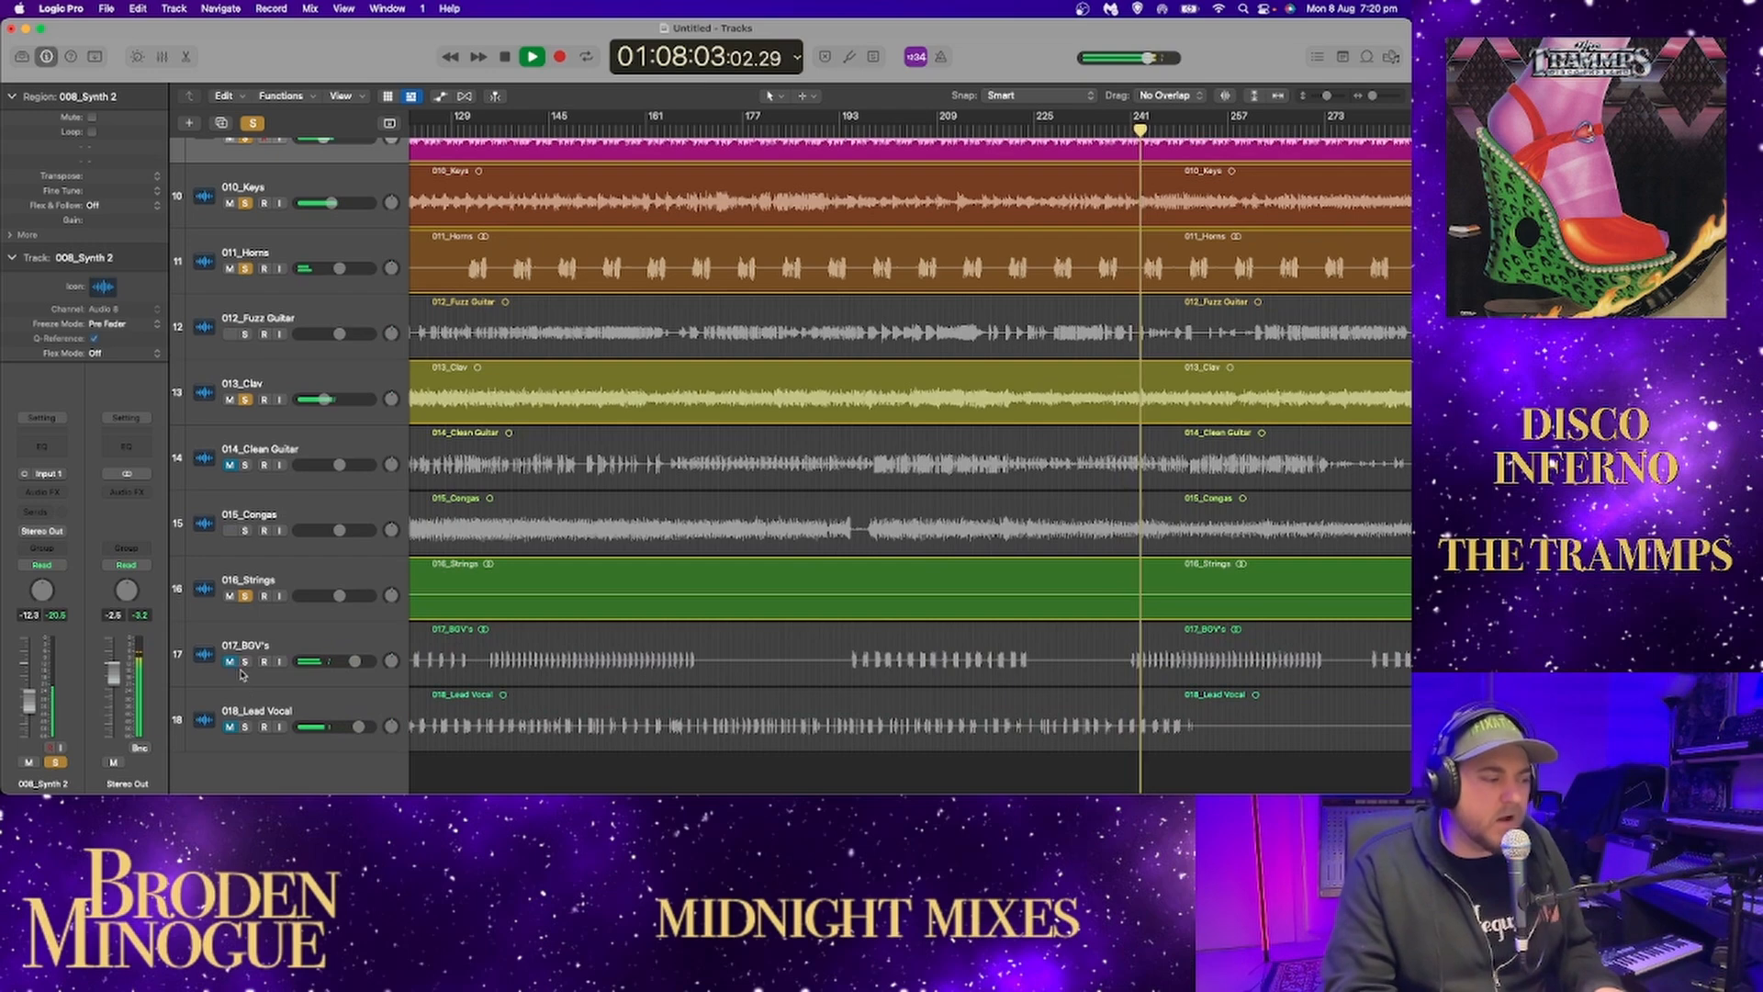
pyautogui.click(245, 662)
pyautogui.click(243, 728)
pyautogui.click(243, 730)
pyautogui.click(245, 663)
pyautogui.scroll(5, 295, 601)
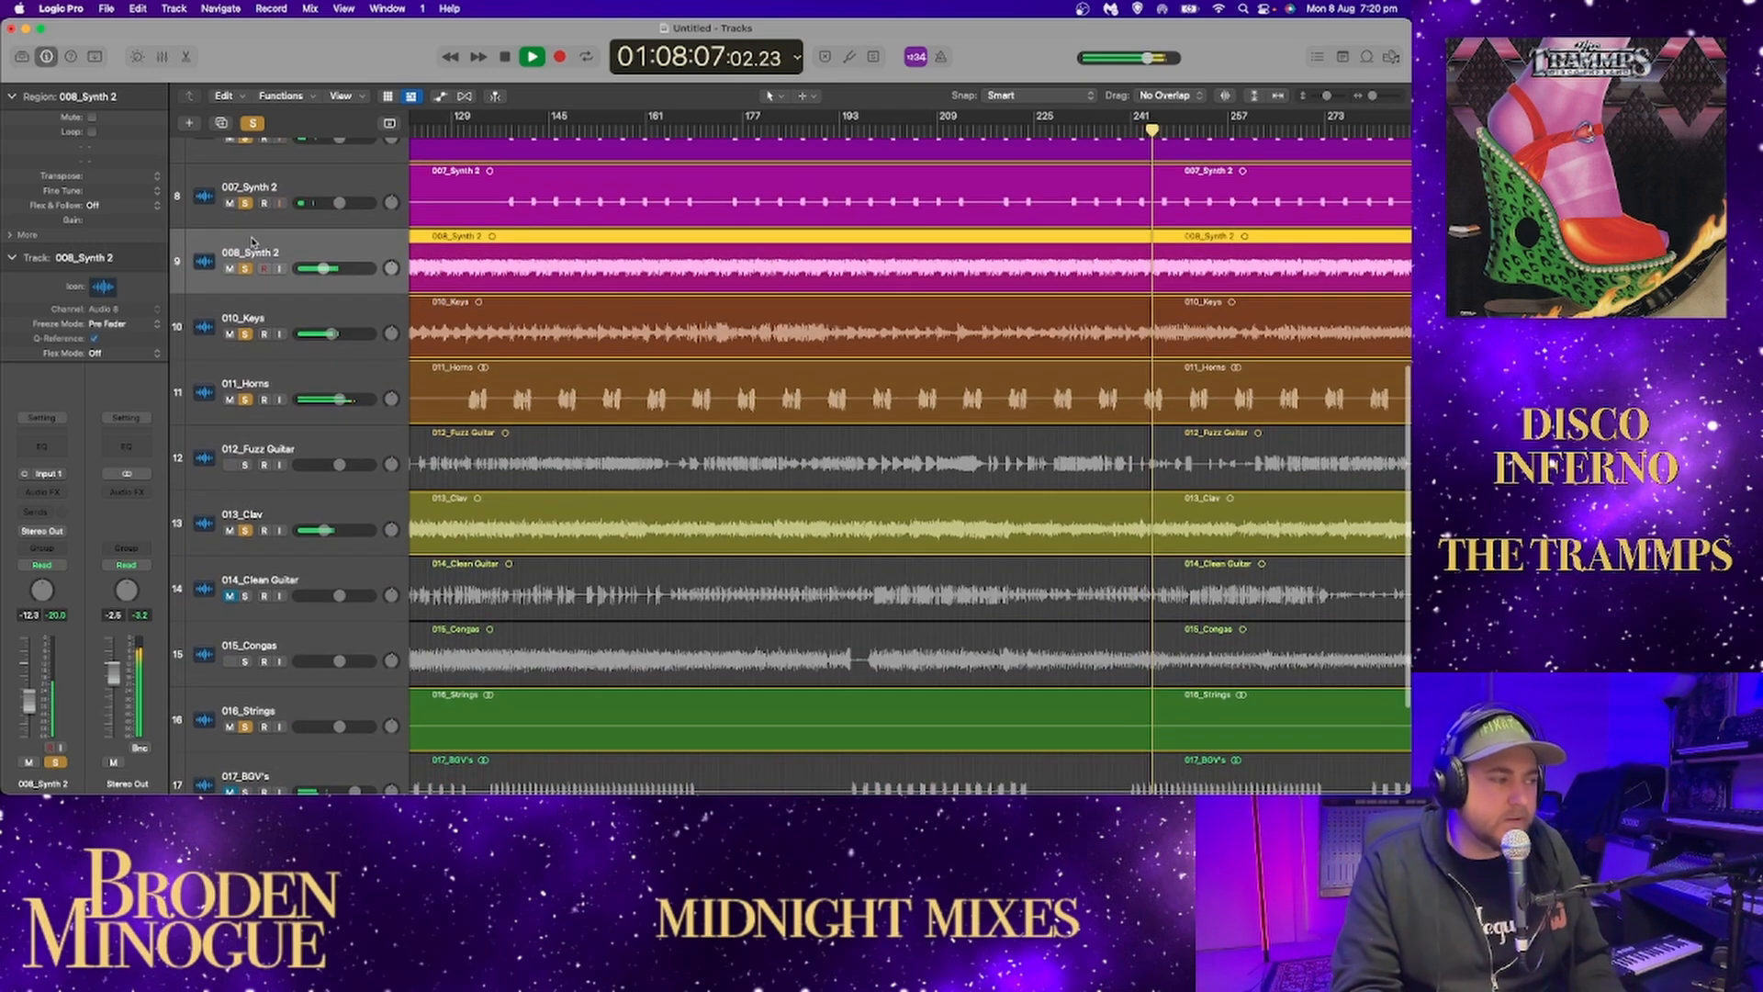
# Turn off all solos and unmute the clean guitar, BGV's and lead vocal for the full mix.
pyautogui.click(253, 122)
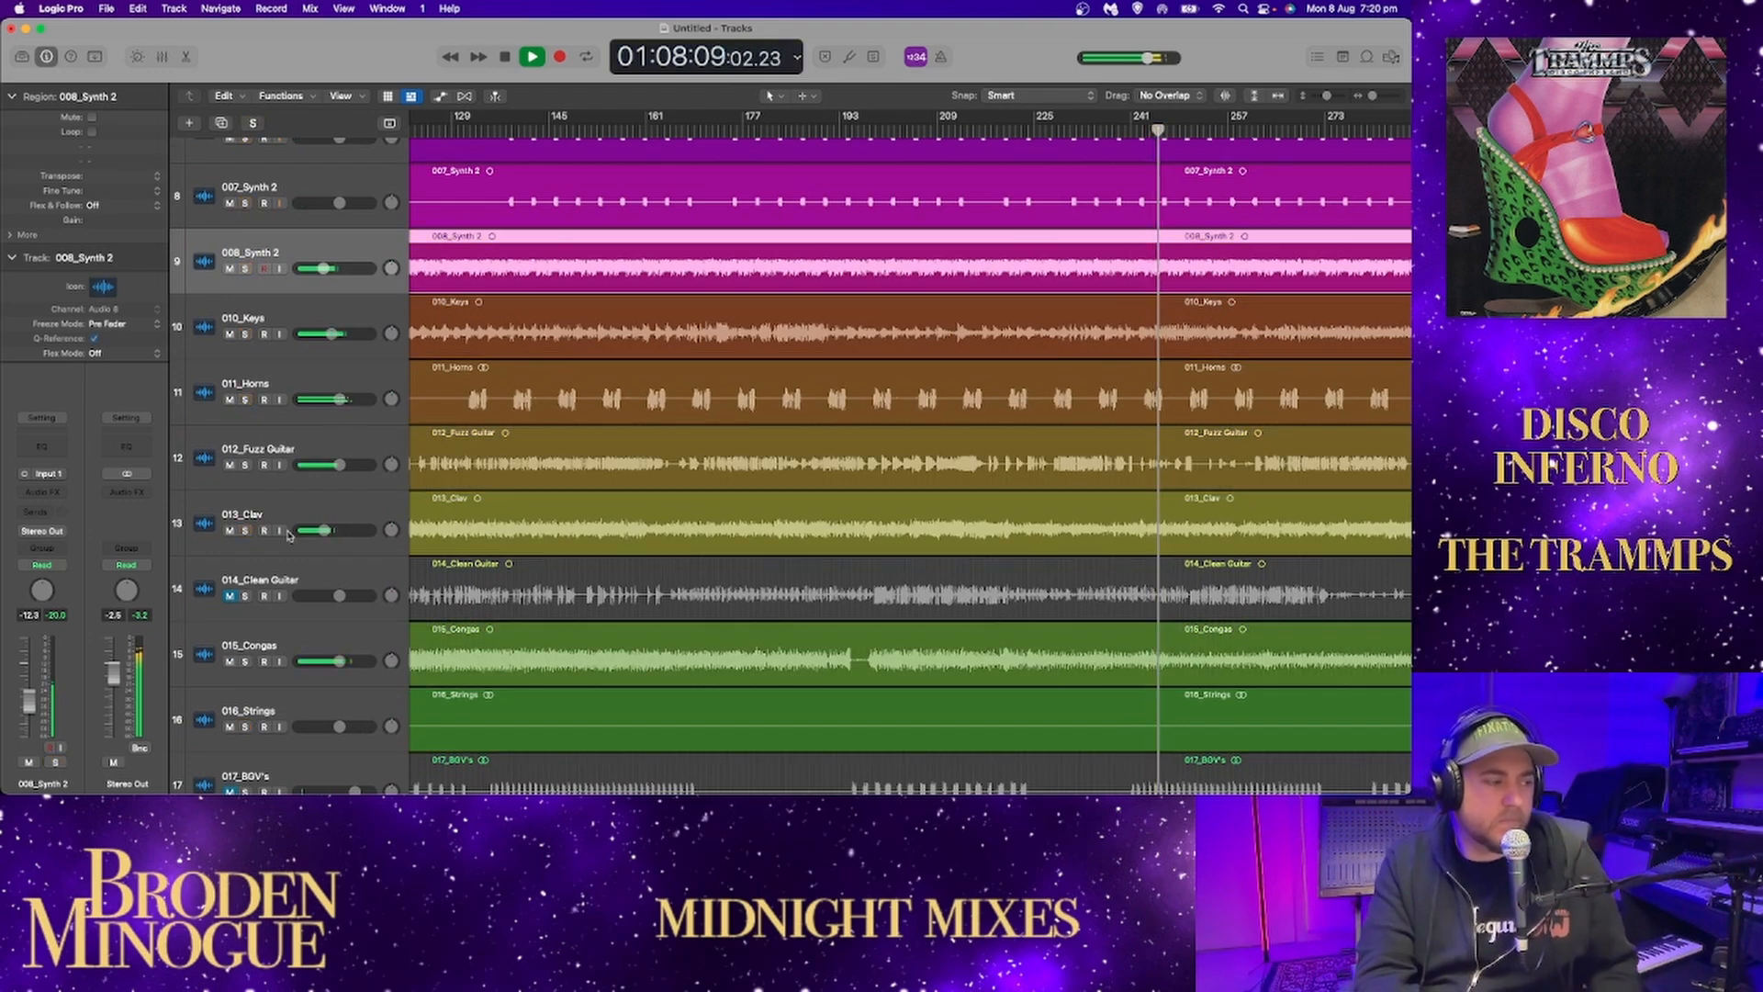
pyautogui.click(229, 596)
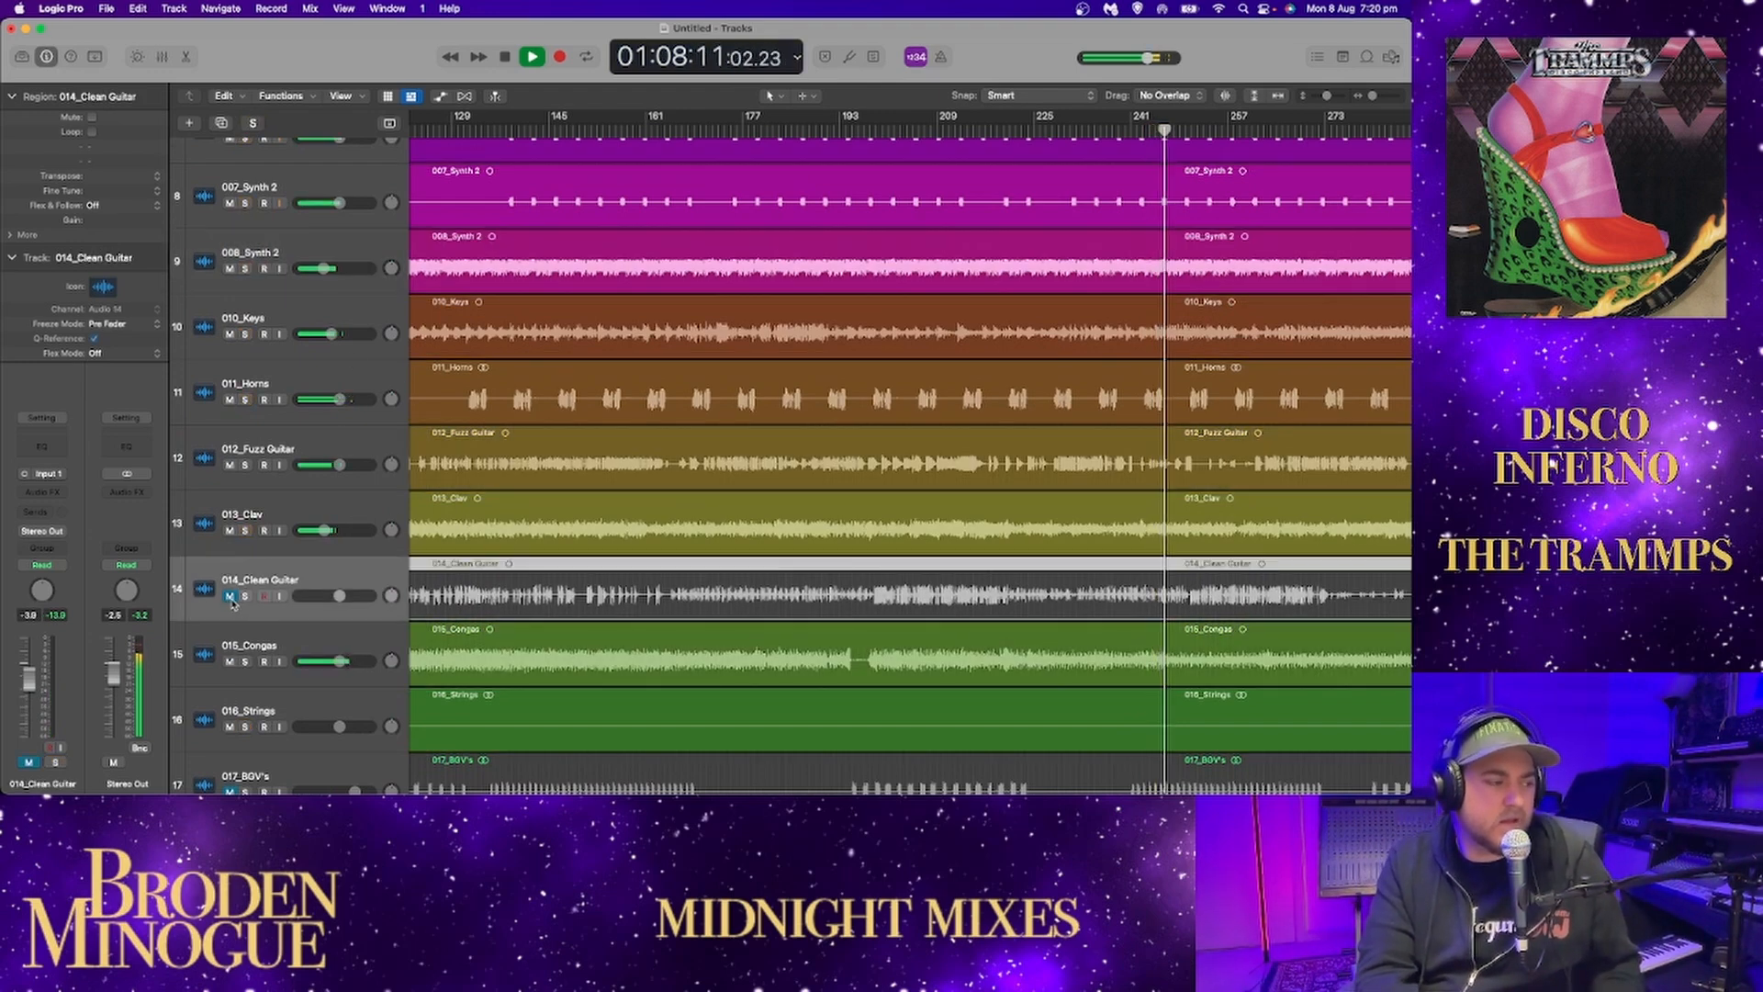
pyautogui.scroll(-4, 238, 643)
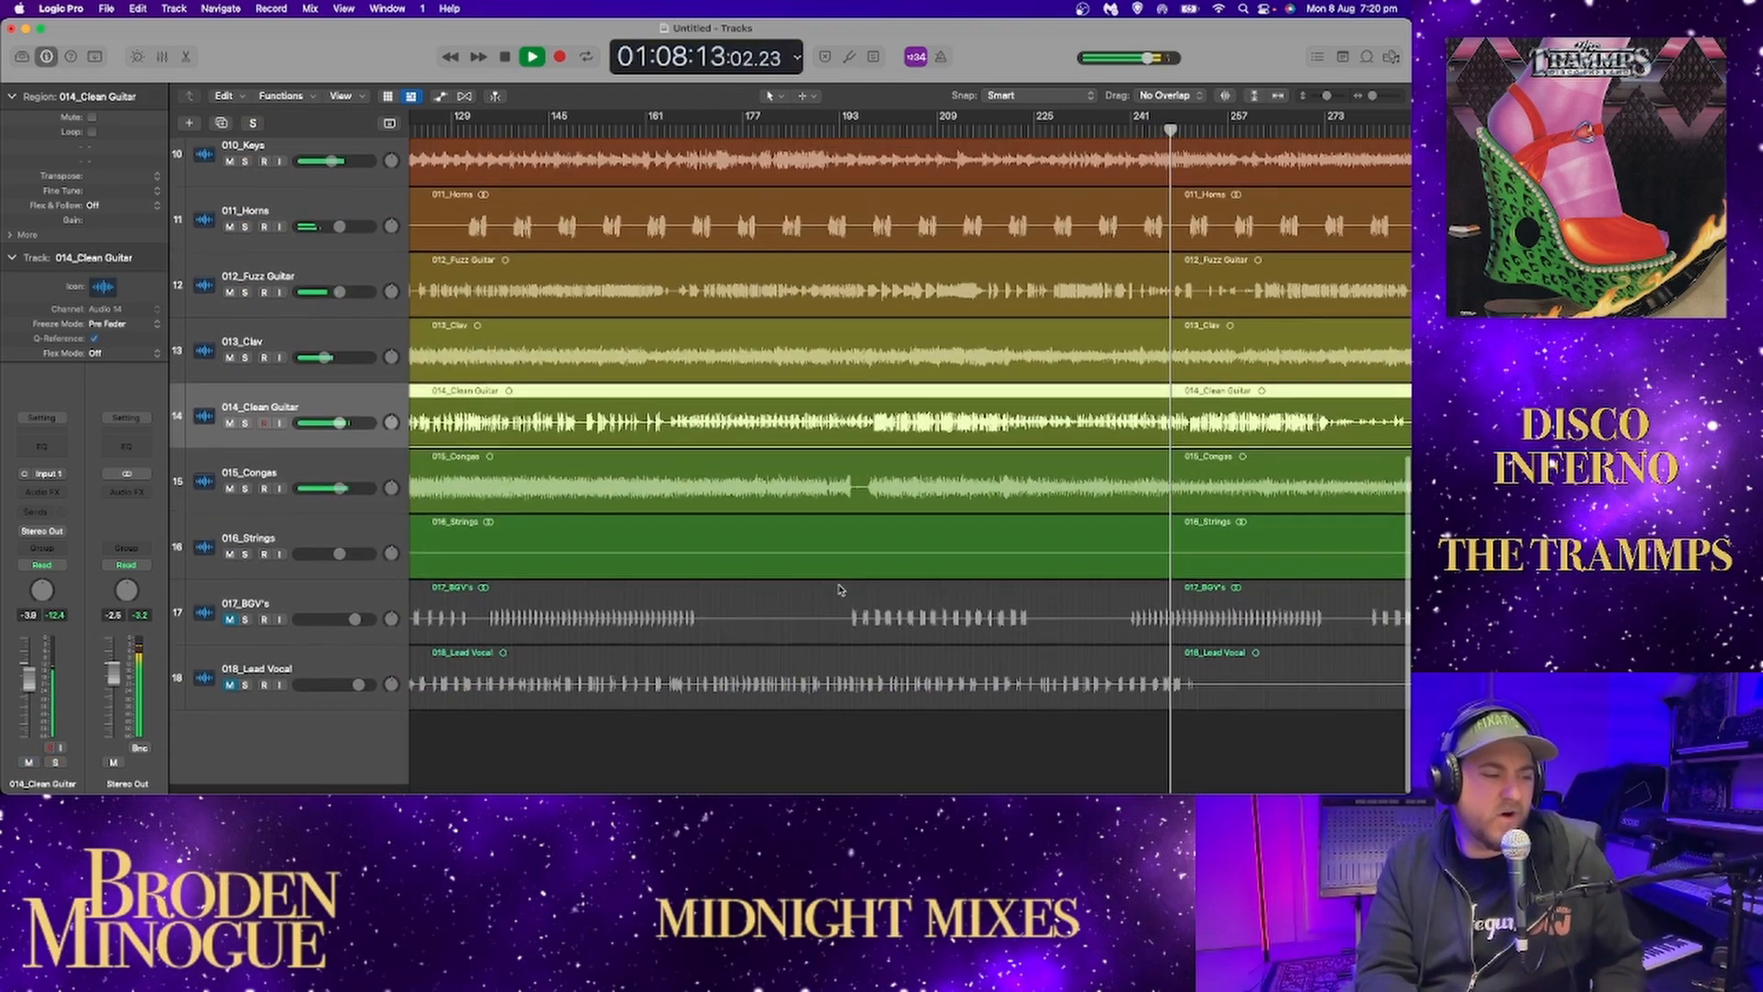
pyautogui.moveTo(229, 630); pyautogui.dragTo(230, 695)
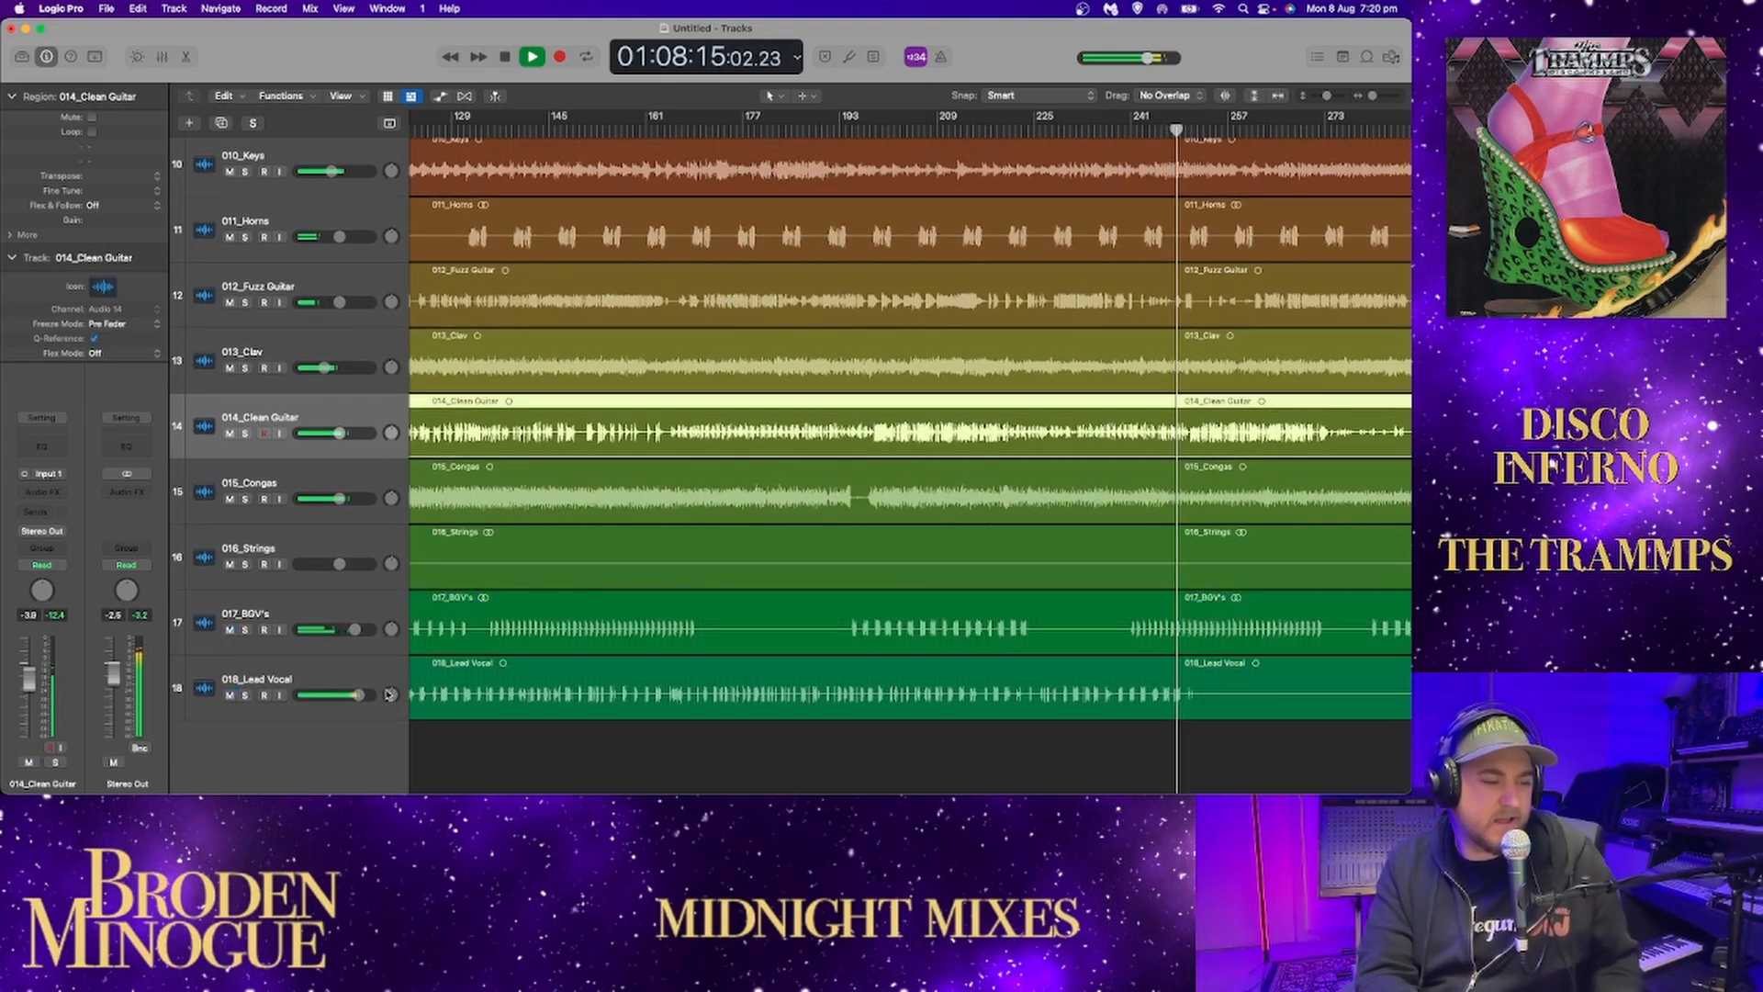
# Audition the full mix from about bar 60, then stop playback.
pyautogui.hscroll(-10, 702, 533)
pyautogui.click(781, 133)
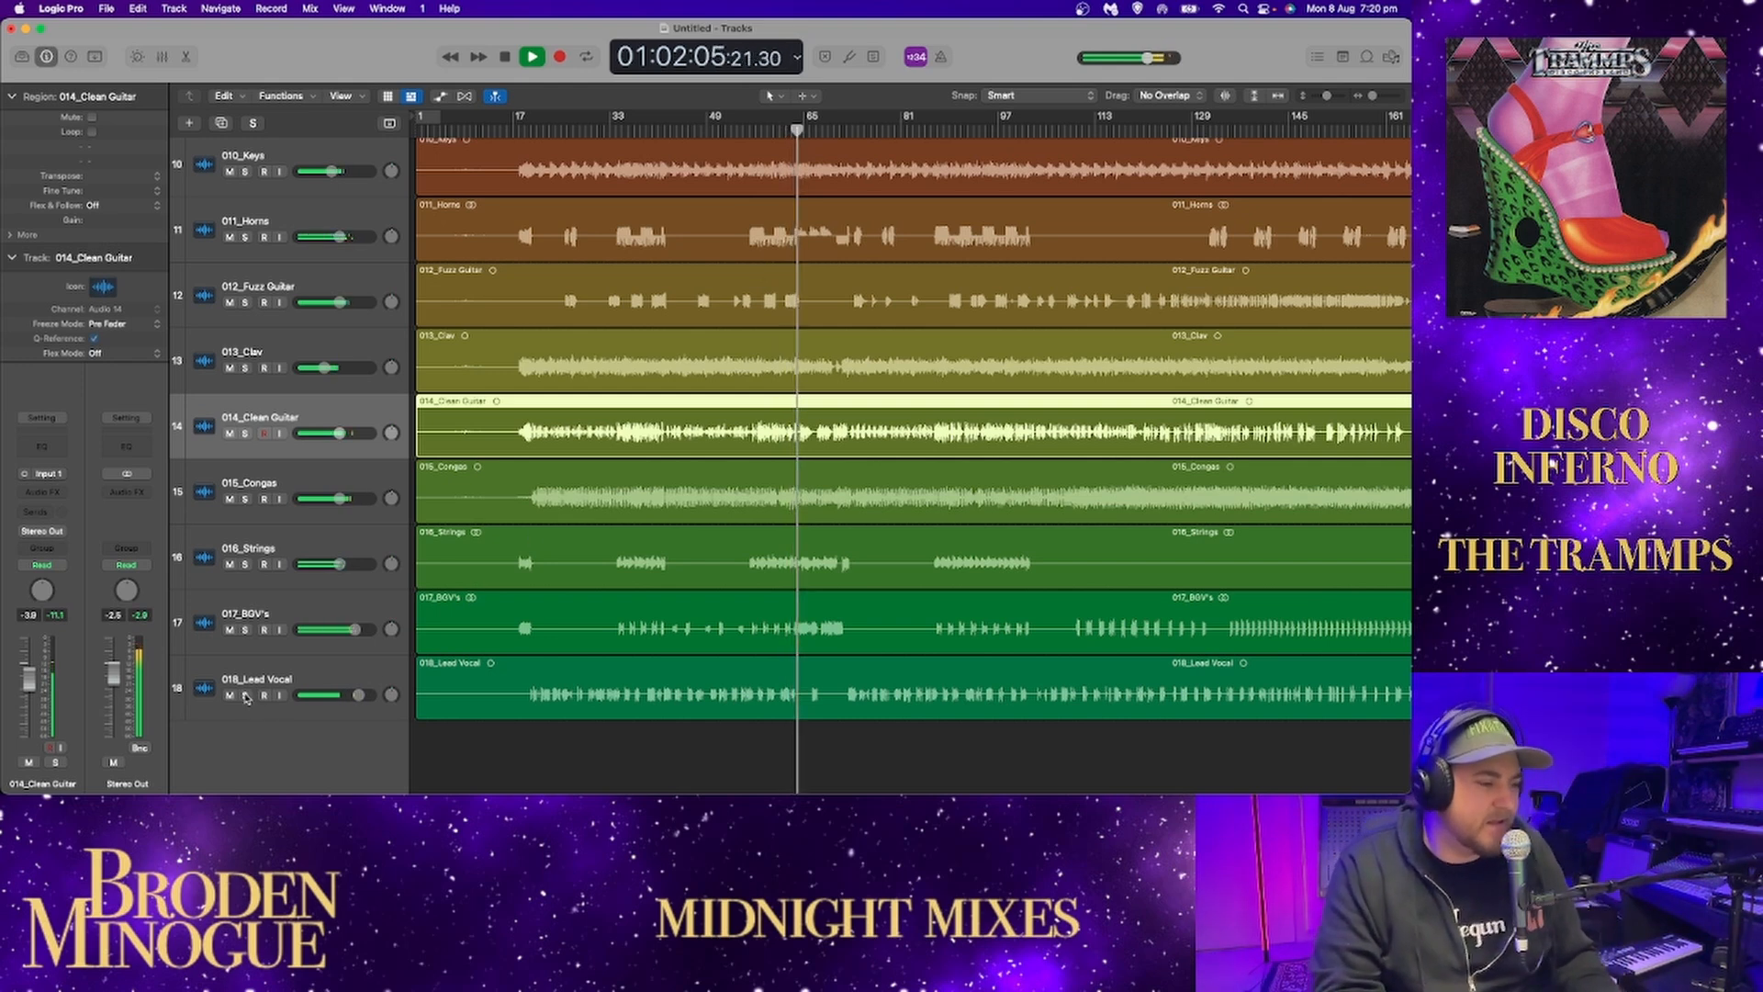
pyautogui.press('space')
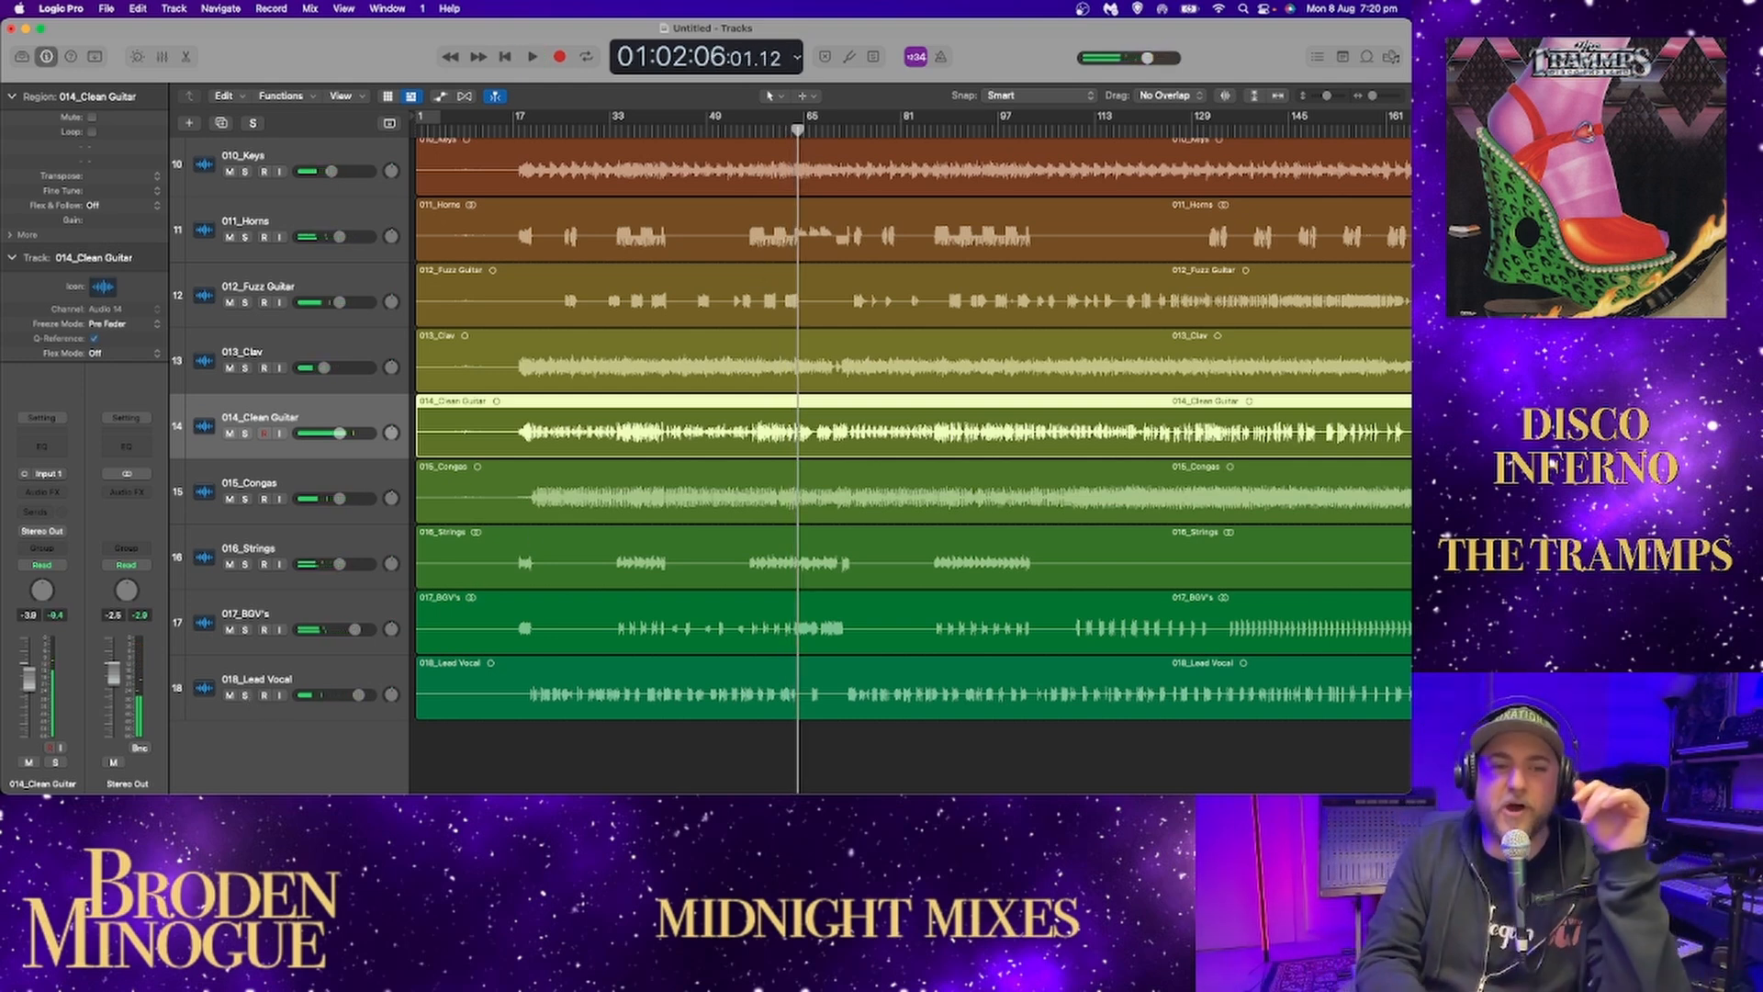